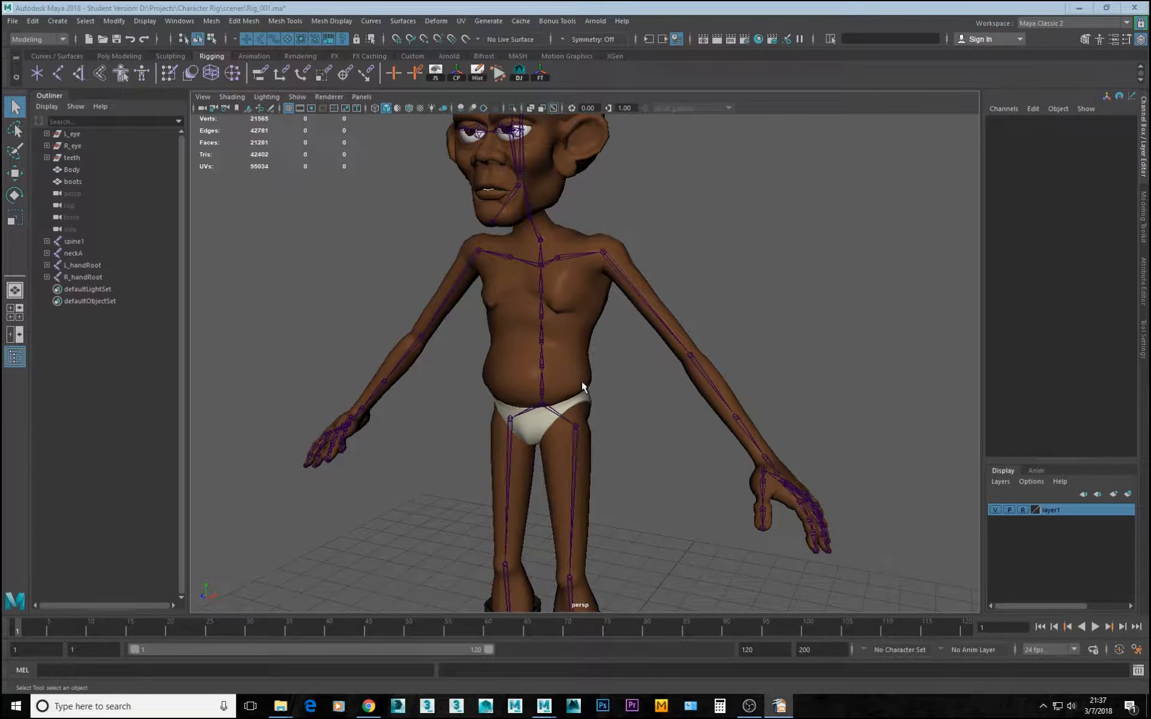
Examine the character's joint skeleton from several angles, selecting the spine1 root to highlight its spine, arm and leg joints
middle_click_drag(640, 460, 719, 363, "alt")
right_click_drag(719, 363, 687, 374, "alt")
left_click_drag(687, 374, 558, 375, "alt")
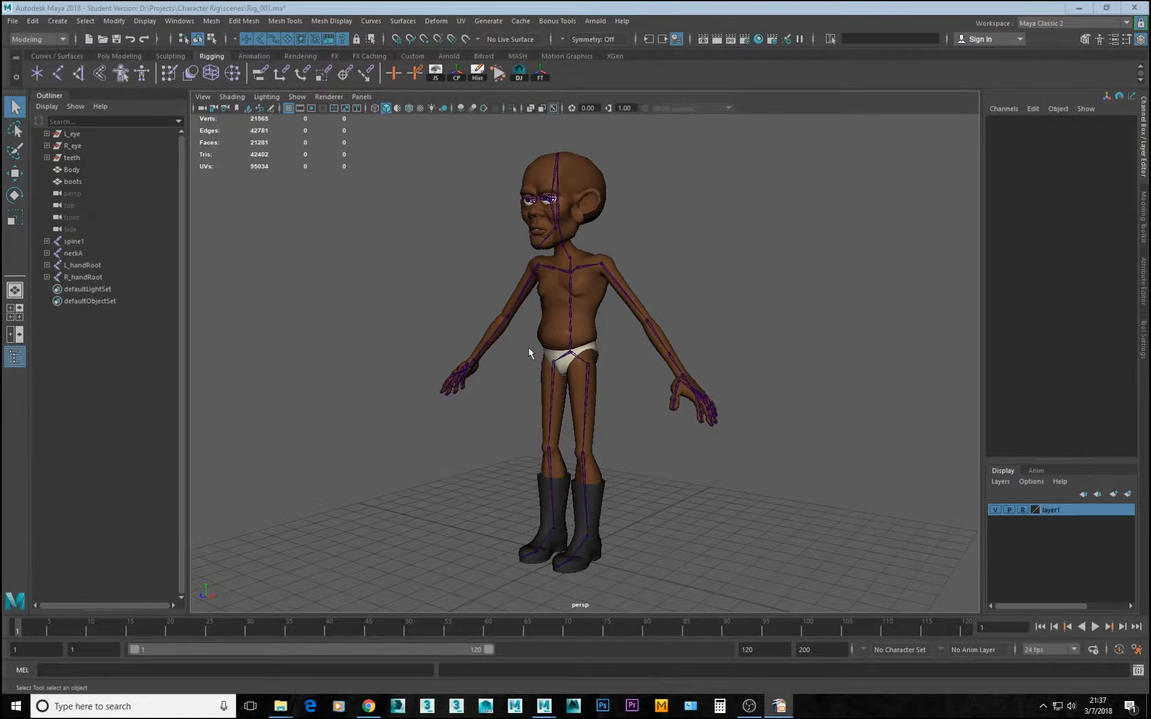
left_click_drag(598, 375, 644, 376, "alt")
right_click_drag(557, 376, 640, 388, "alt")
middle_click_drag(610, 355, 609, 419, "alt")
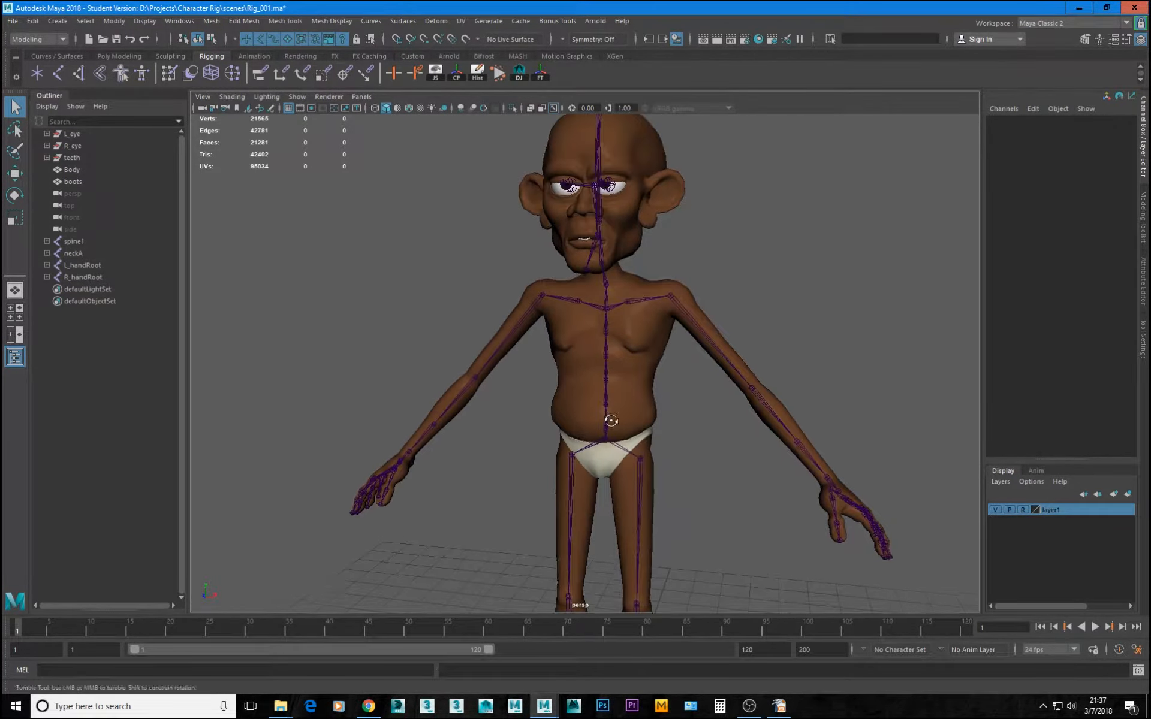
right_click_drag(562, 426, 652, 484, "alt")
left_click(631, 457)
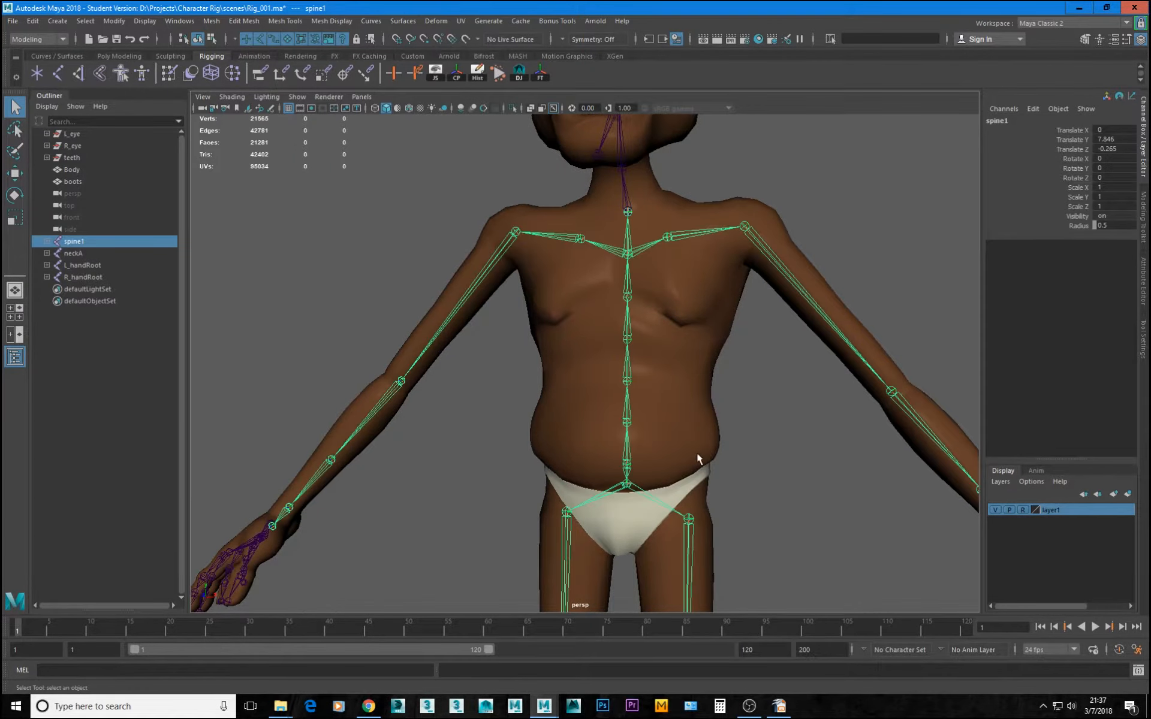
scroll(693, 465, "up", 10)
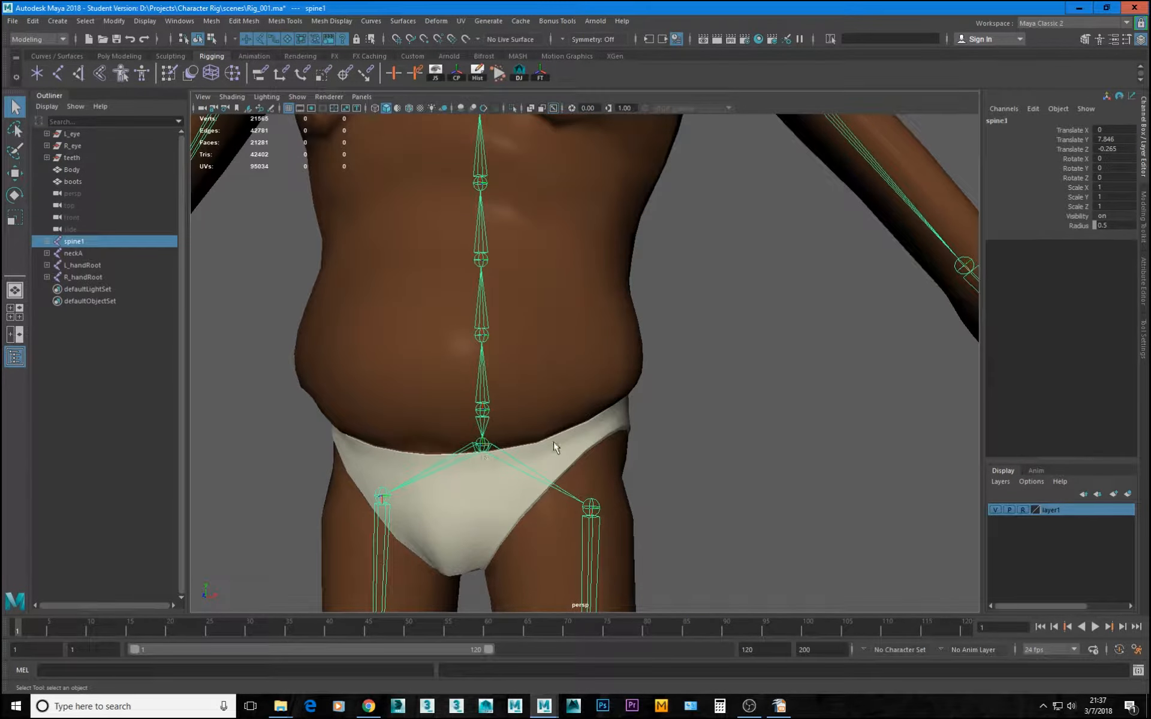
scroll(557, 447, "down", 5)
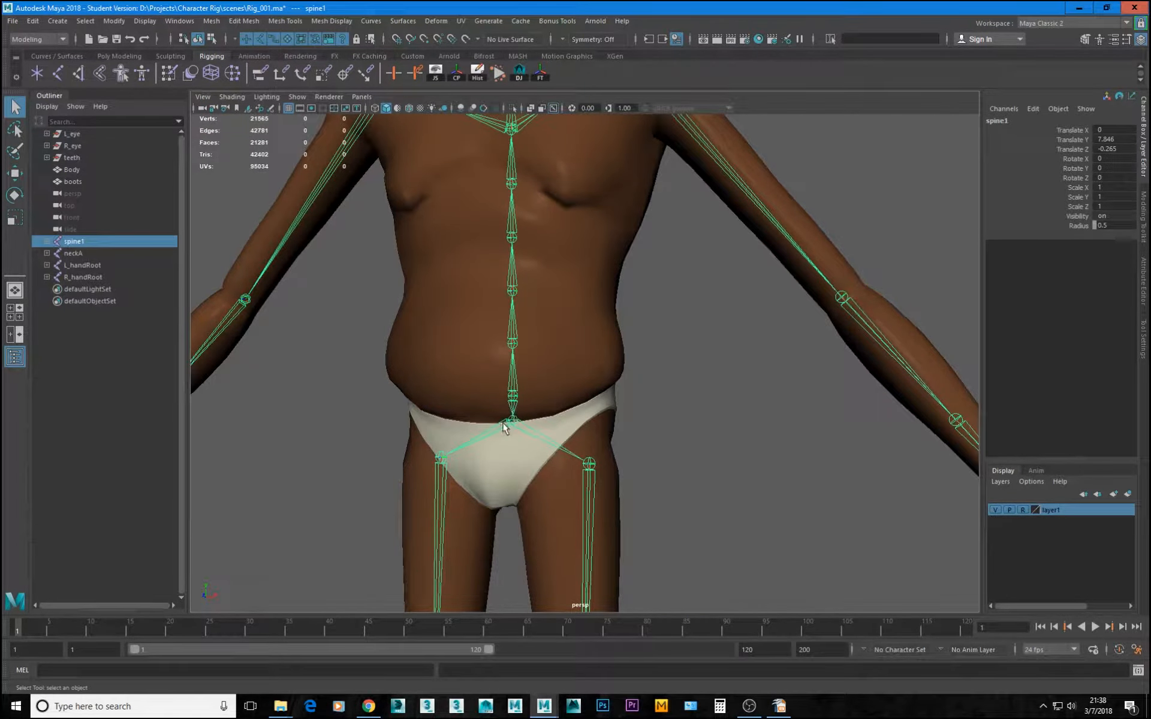
scroll(648, 453, "down", 4)
middle_click_drag(657, 496, 665, 319, "alt")
scroll(709, 333, "down", 4)
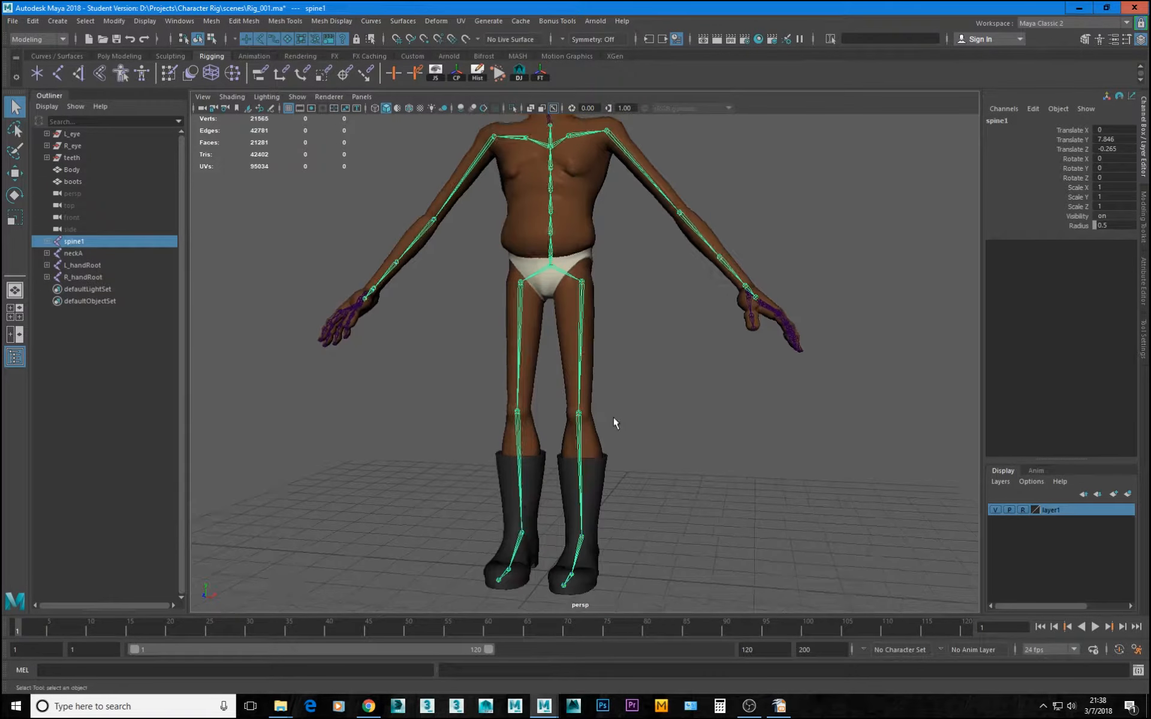
left_click_drag(613, 418, 578, 421, "alt")
middle_click_drag(579, 425, 619, 396, "alt")
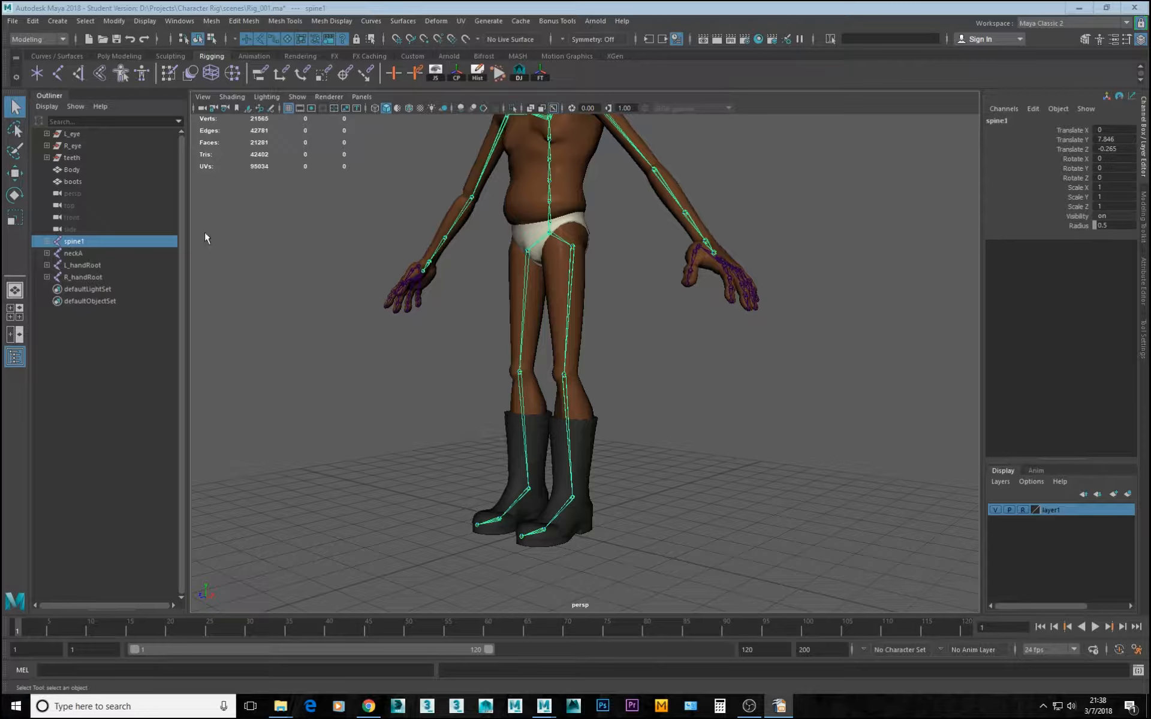
Duplicate the L_hip joint chain twice under the pelvis, with both original leg hierarchies expanded in the Outliner
left_click(573, 260)
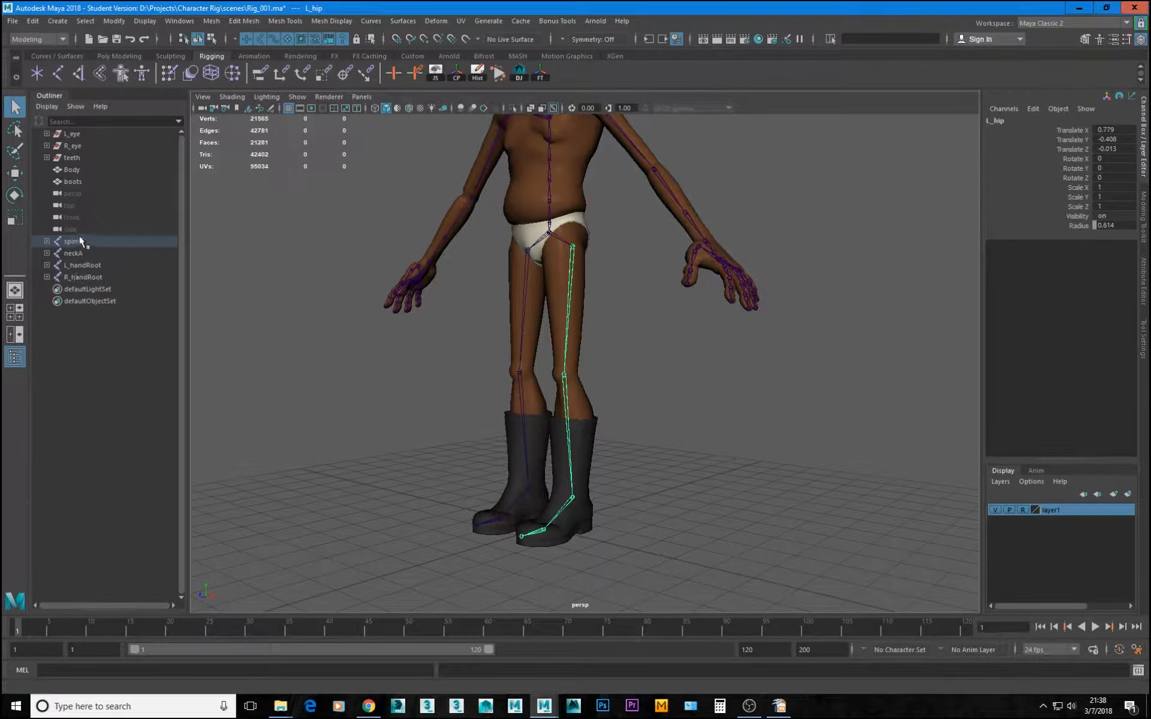
key("f")
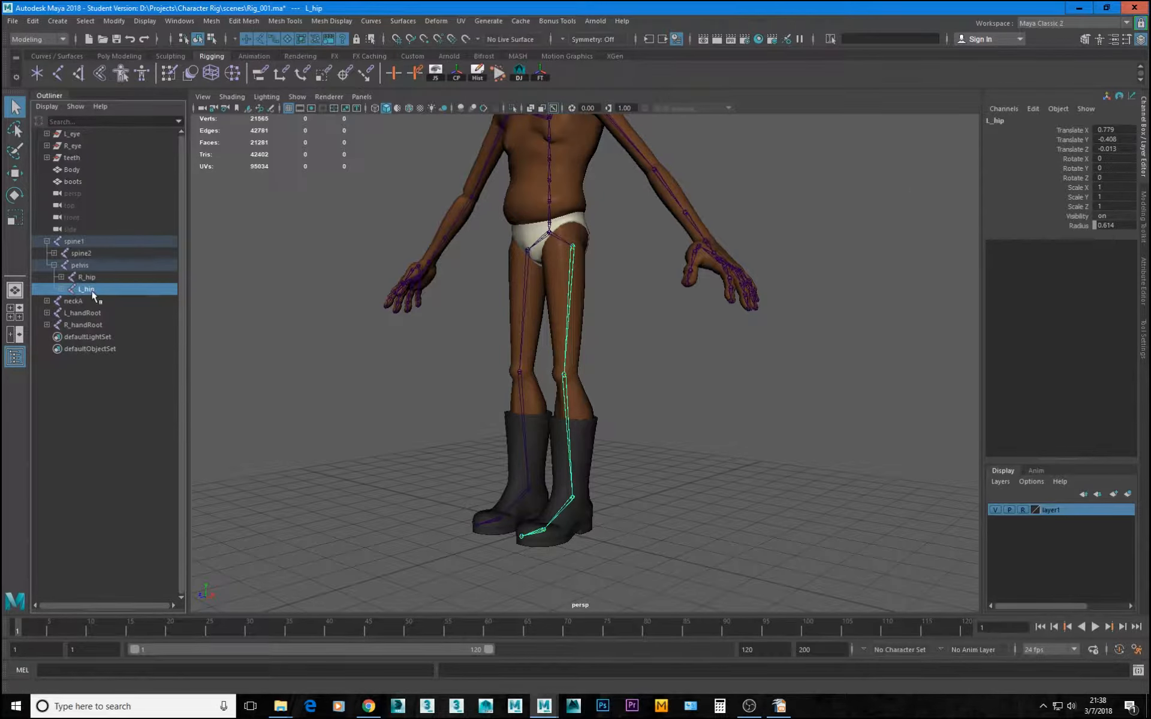
left_click(61, 288, "shift")
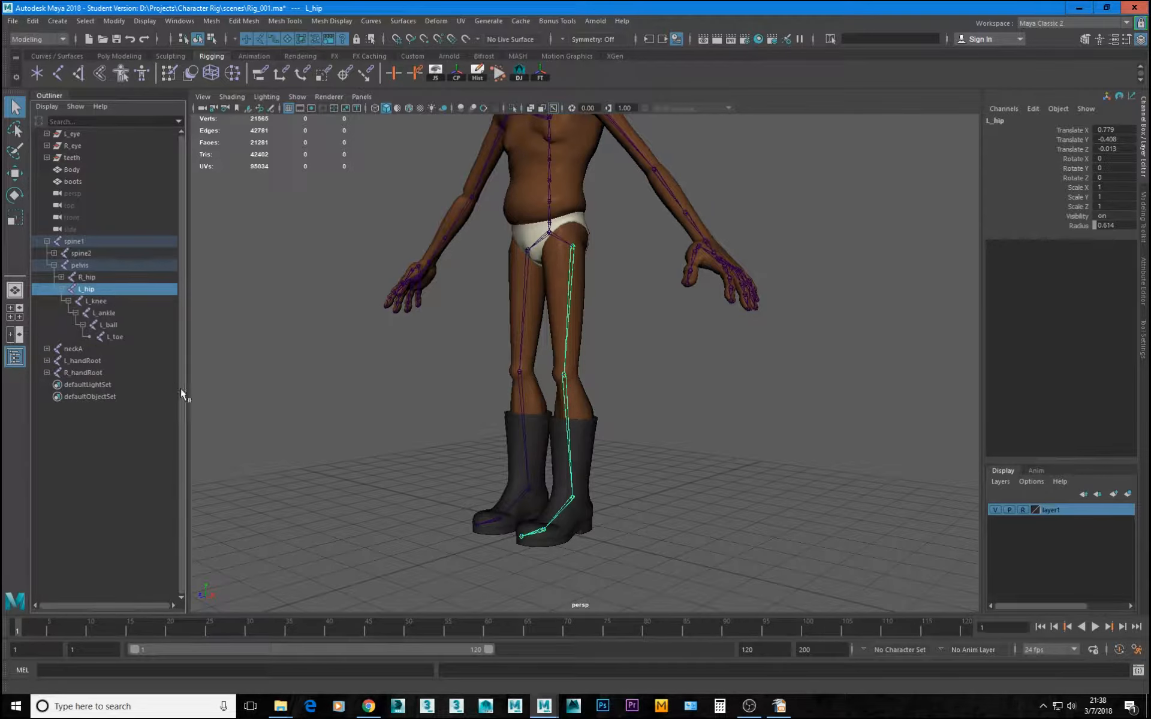
left_click(62, 277, "shift")
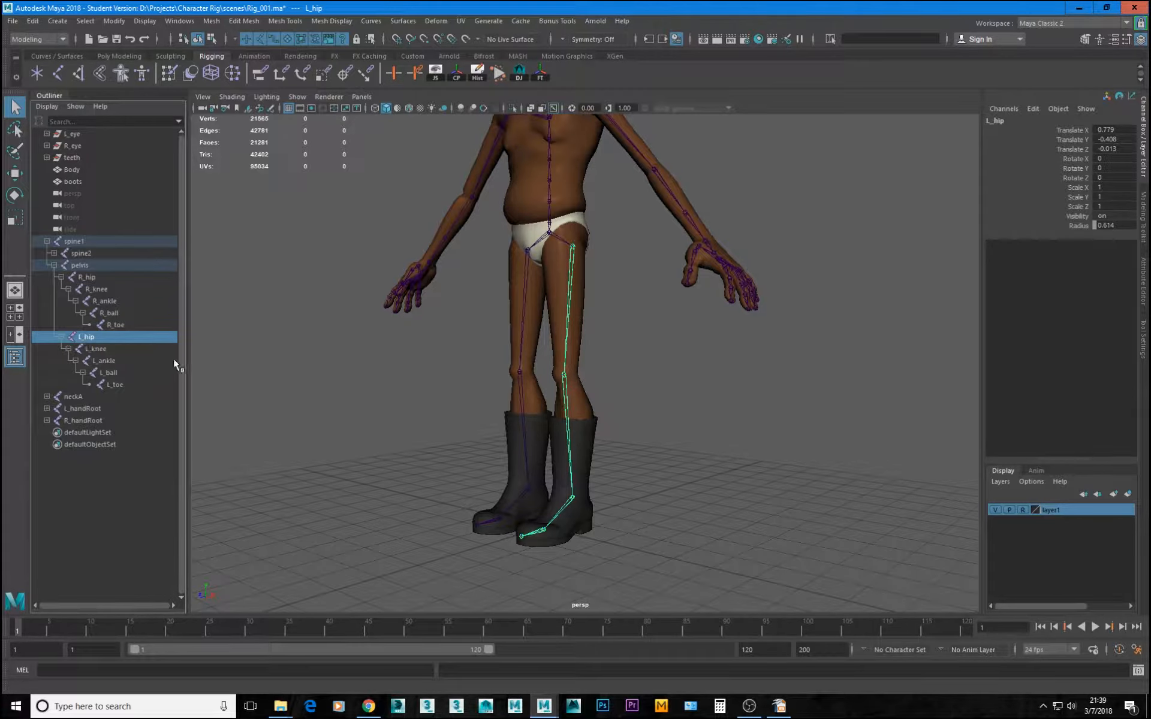
key("ctrl+d")
key("ctrl+d")
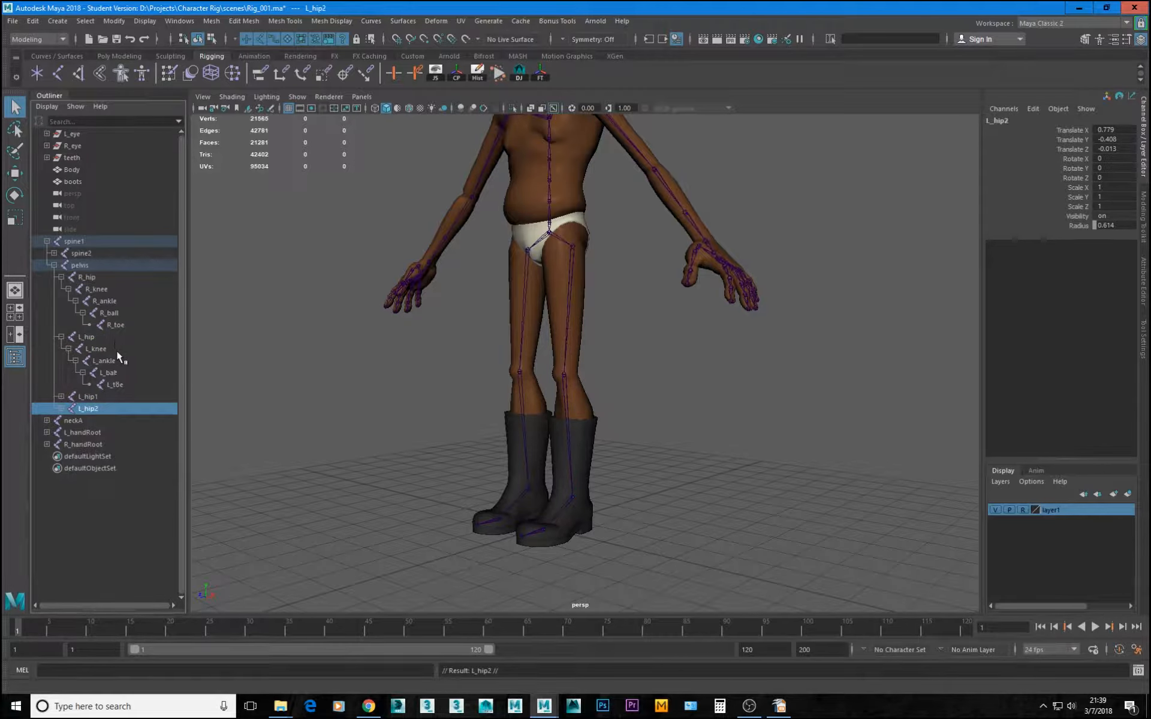
Expand the two duplicated left hip chains and duplicate the R_hip joint chain twice
left_click(61, 408)
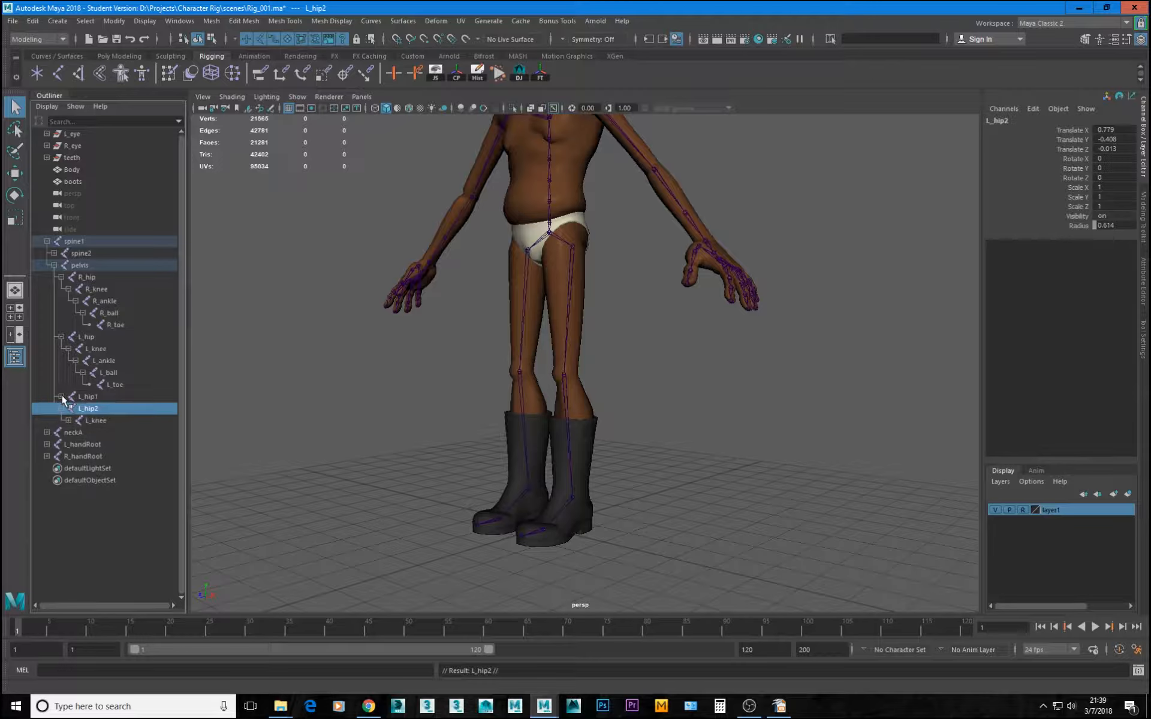
left_click(61, 396)
left_click(87, 278)
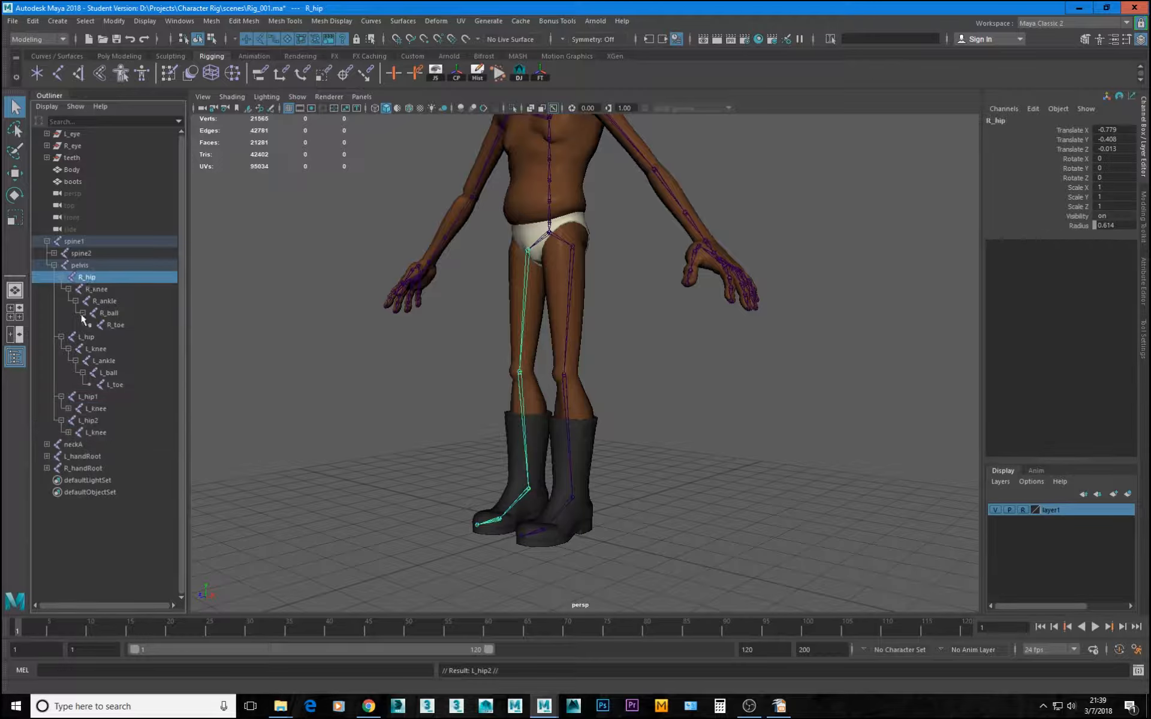
key("ctrl+d")
key("ctrl+d")
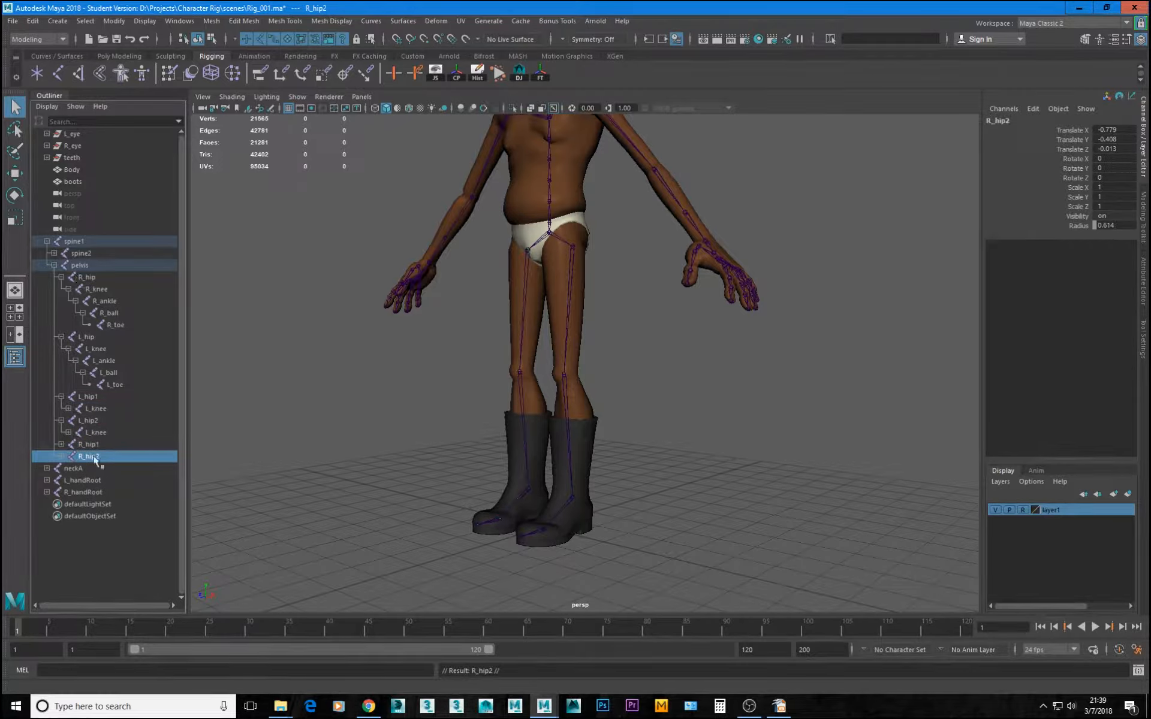
Reorder R_hip1 and R_hip2 directly below the R_hip chain in the Outliner and collapse the three left hip chains
left_click(88, 444, "shift")
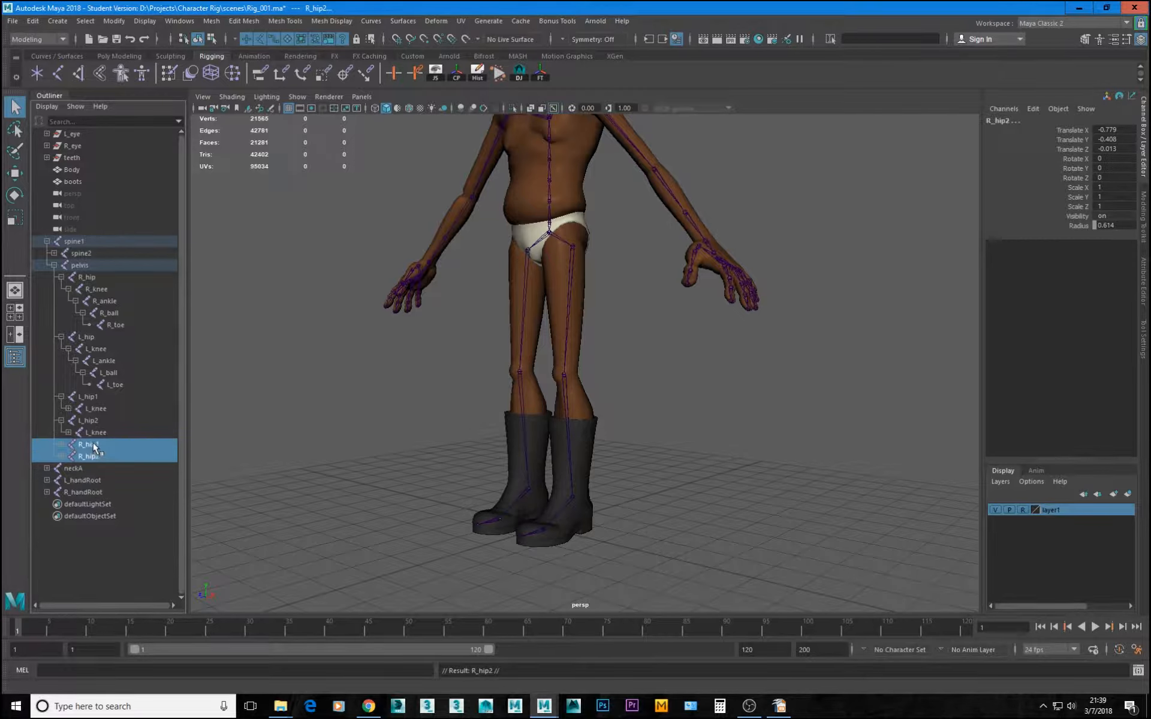
middle_click_drag(90, 447, 81, 331)
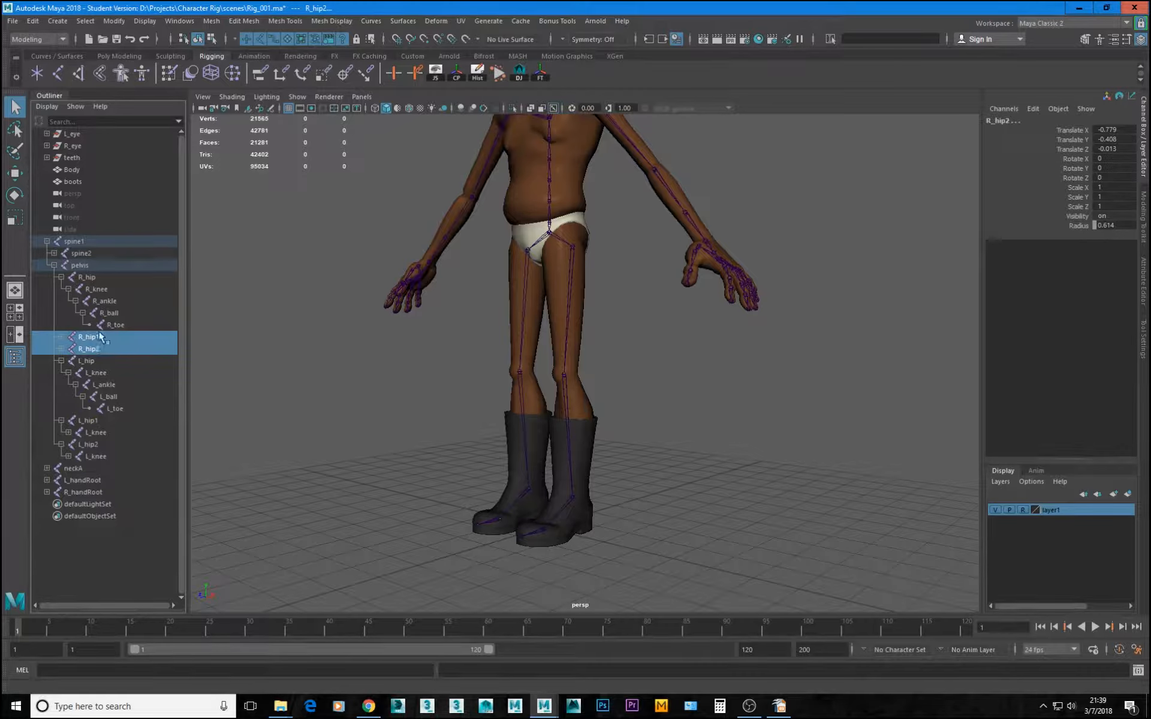
left_click(91, 360)
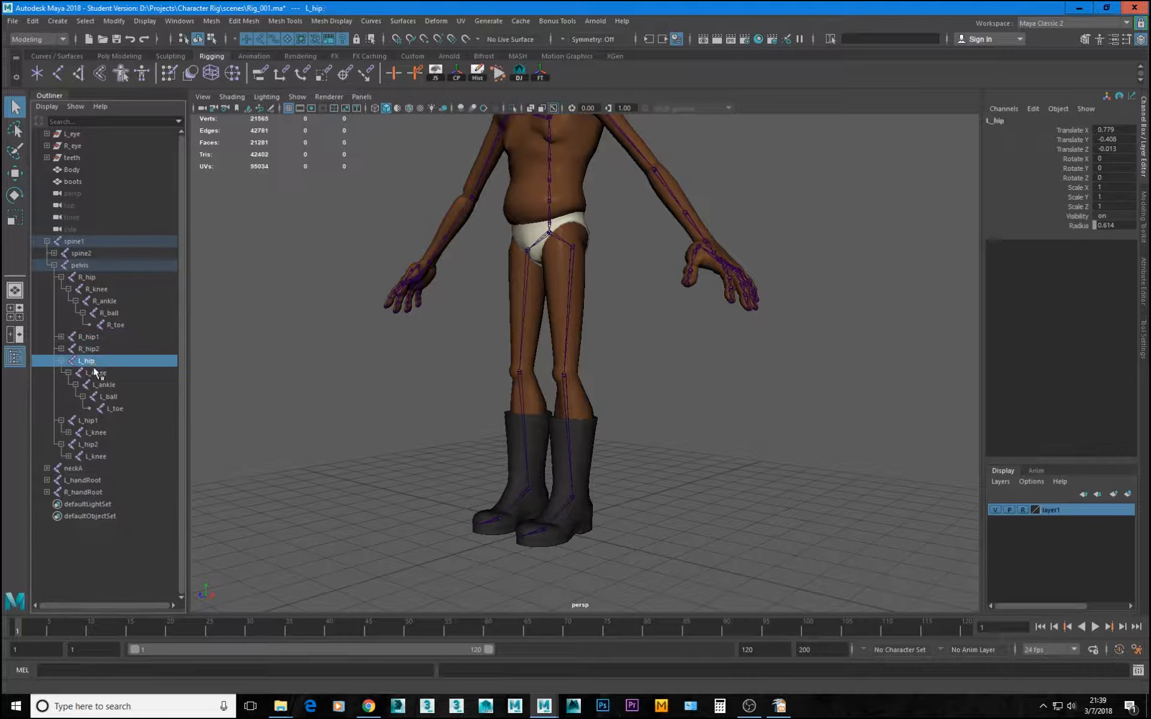
left_click(61, 444)
left_click(61, 420)
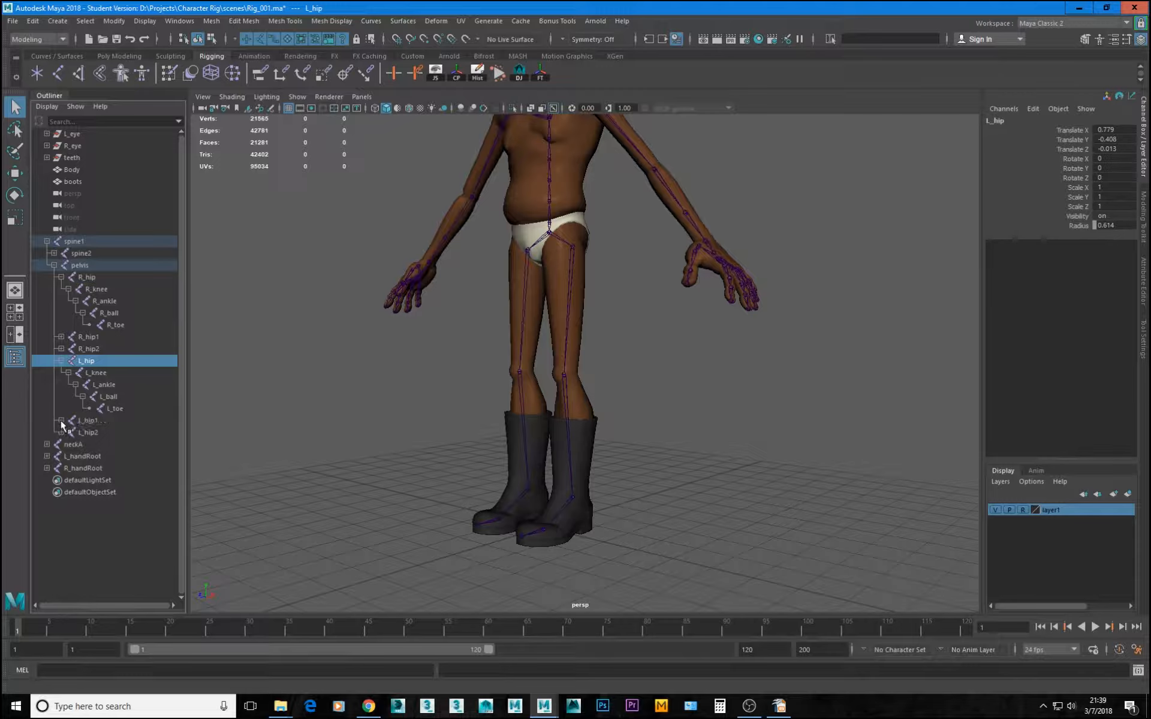
left_click(61, 360)
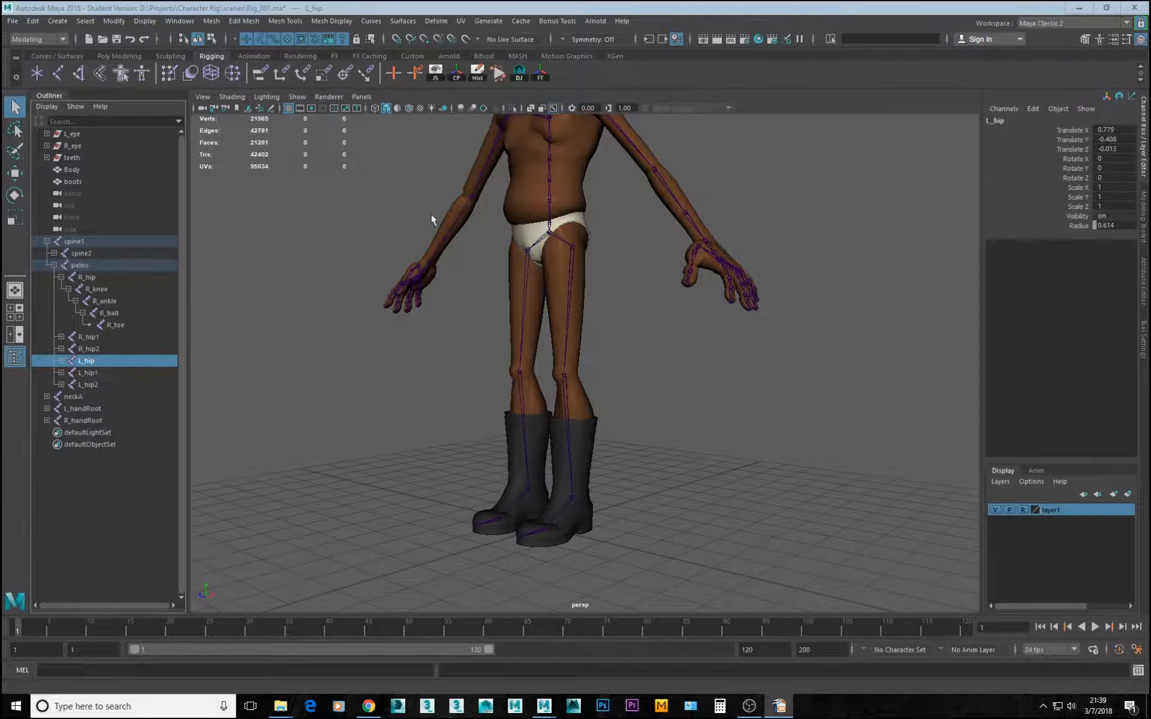
Rename the L_hip hierarchy with Search and Replace Names, replacing "L_" with "L_BIND_"
middle_click_drag(683, 271, 700, 362, "alt")
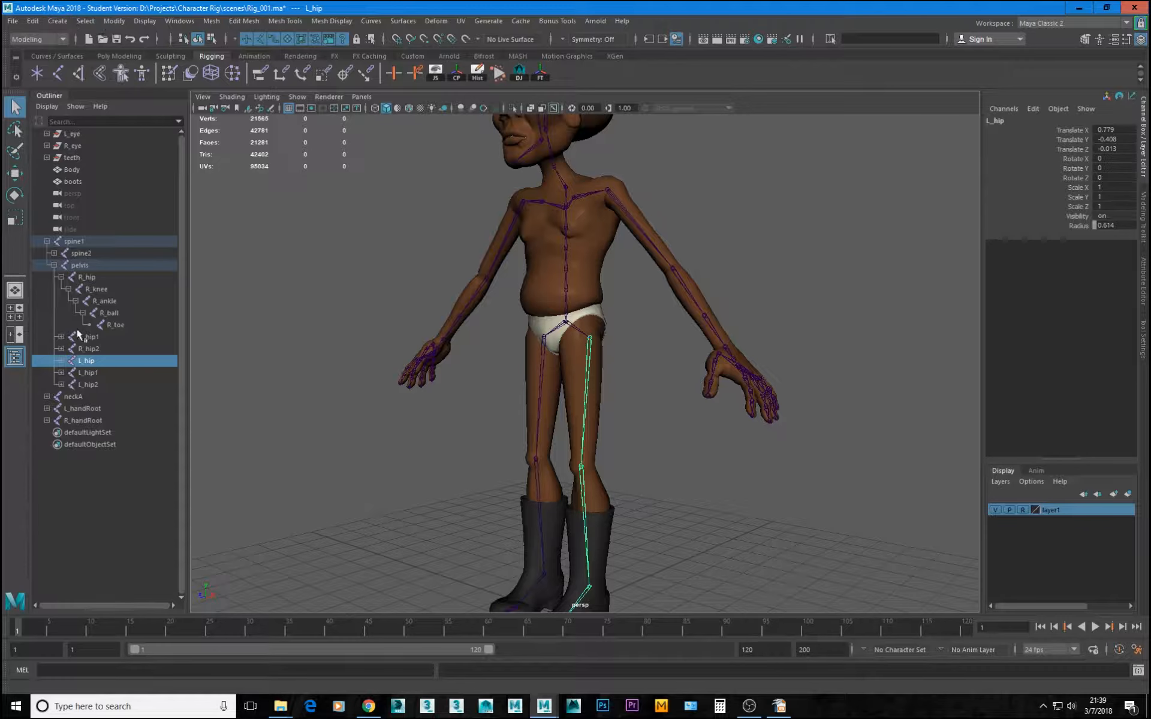
left_click(61, 361)
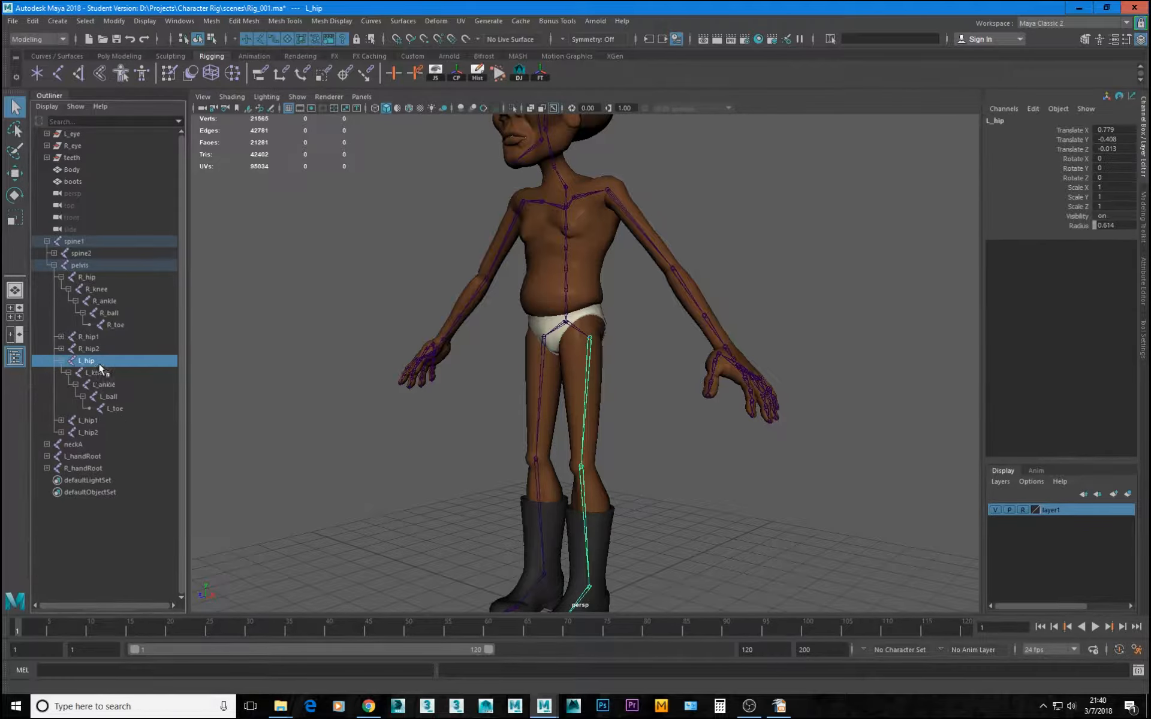
left_click(104, 21)
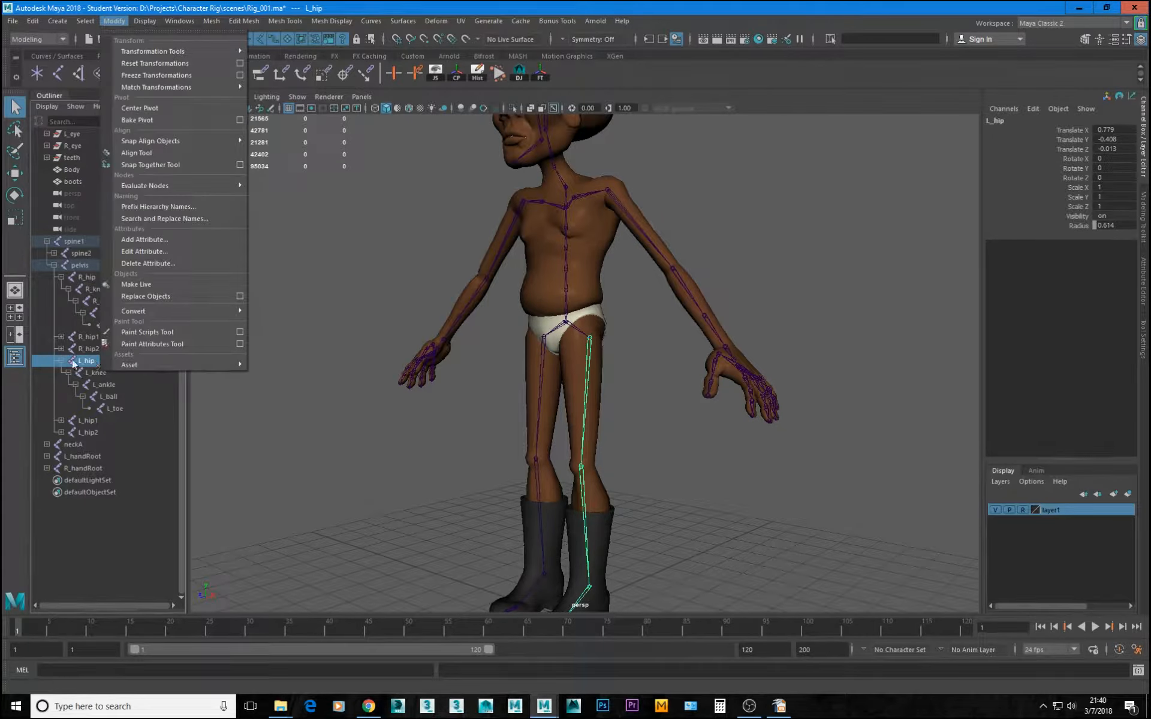
left_click(141, 21)
mouse_move(114, 20)
left_click(170, 221)
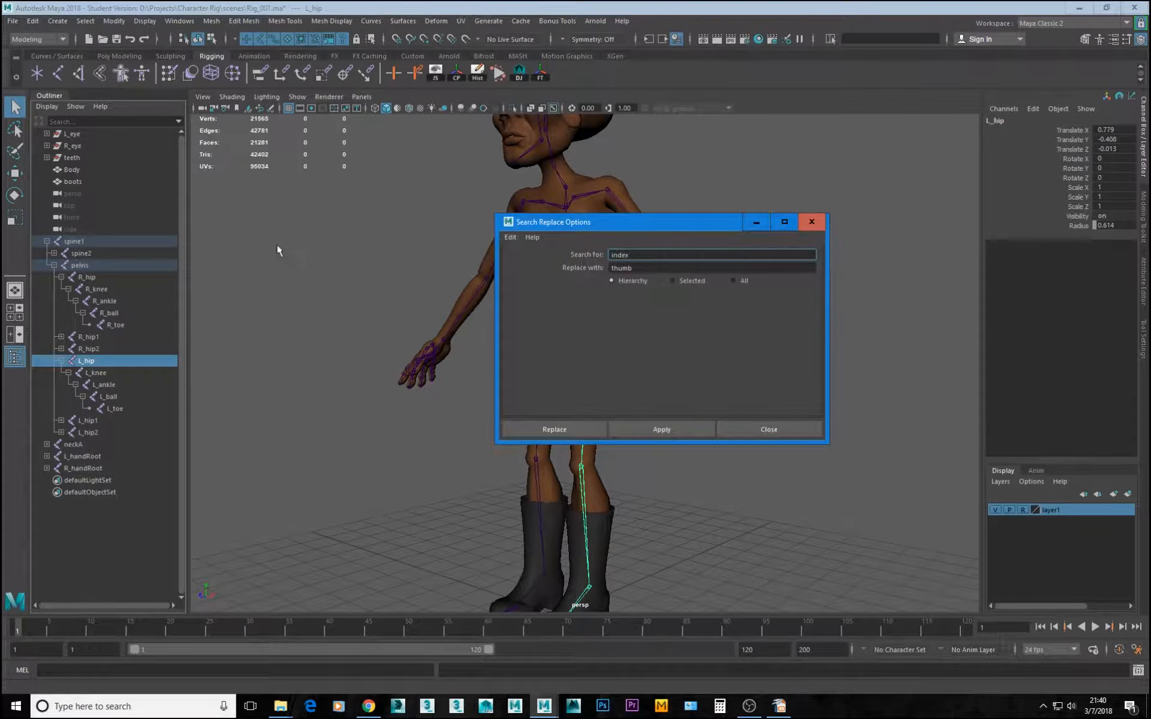
double_click(634, 258)
type("L_")
key("Tab")
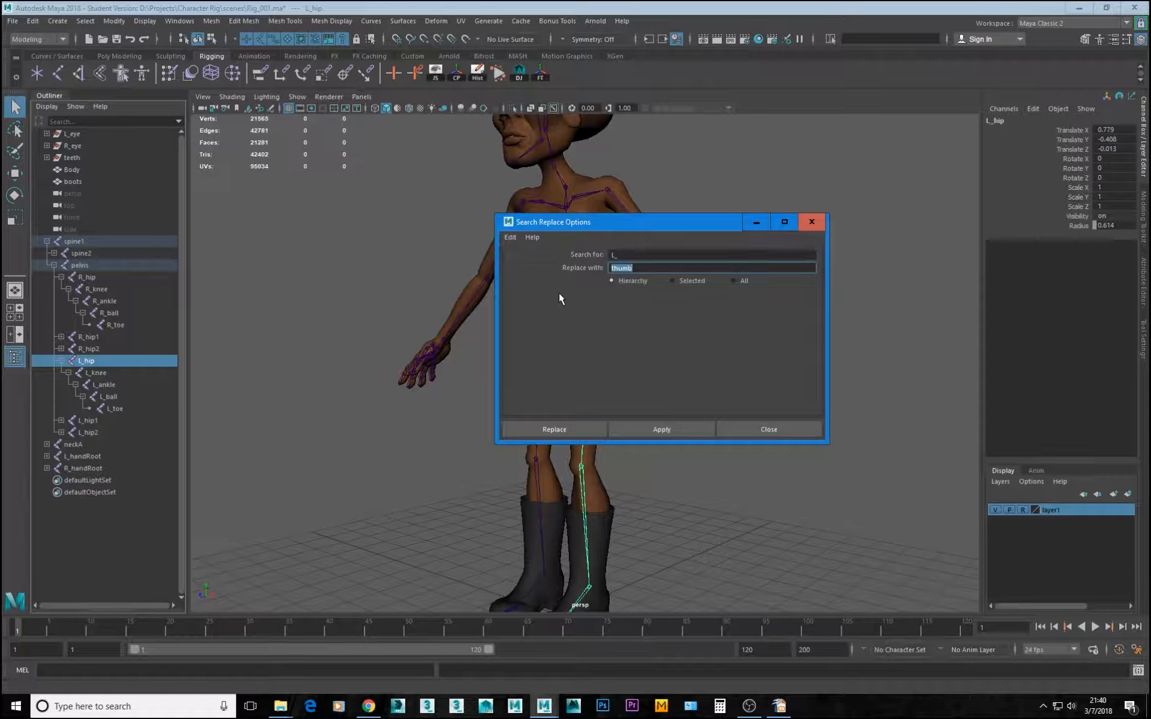
type("L_BIND_")
left_click(507, 429)
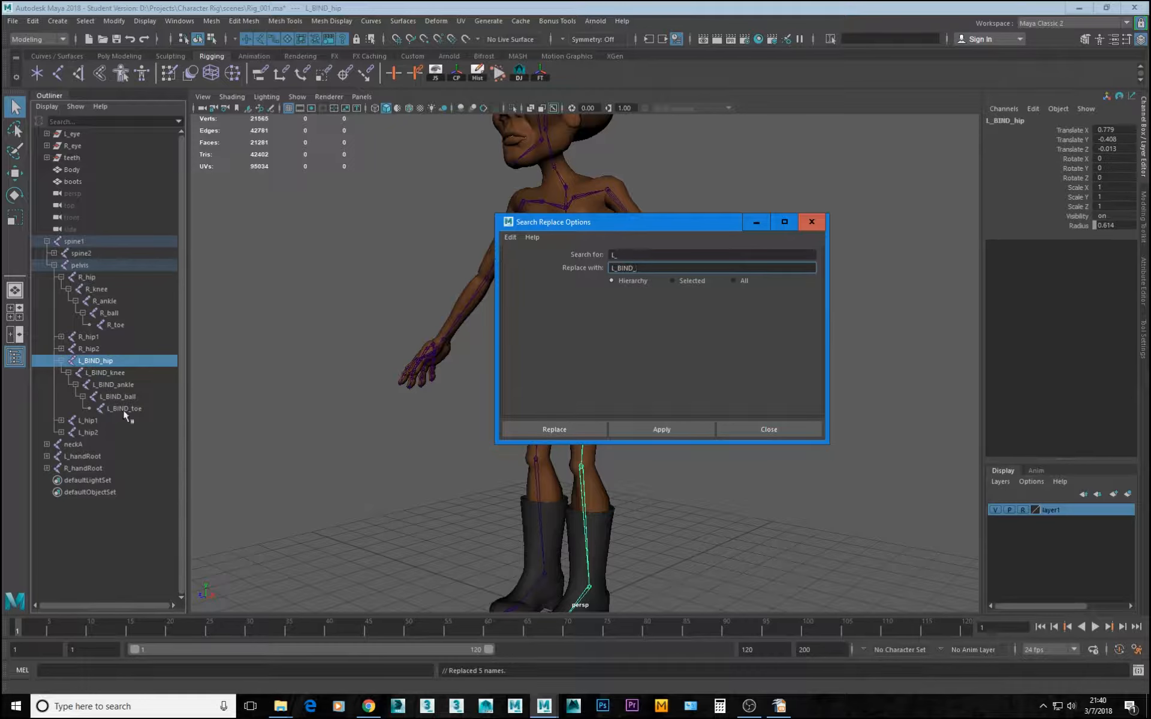
Rename the L_hip1 hierarchy by replacing "L_" with "L_FK_", and expand it to show its joints
left_click(61, 421)
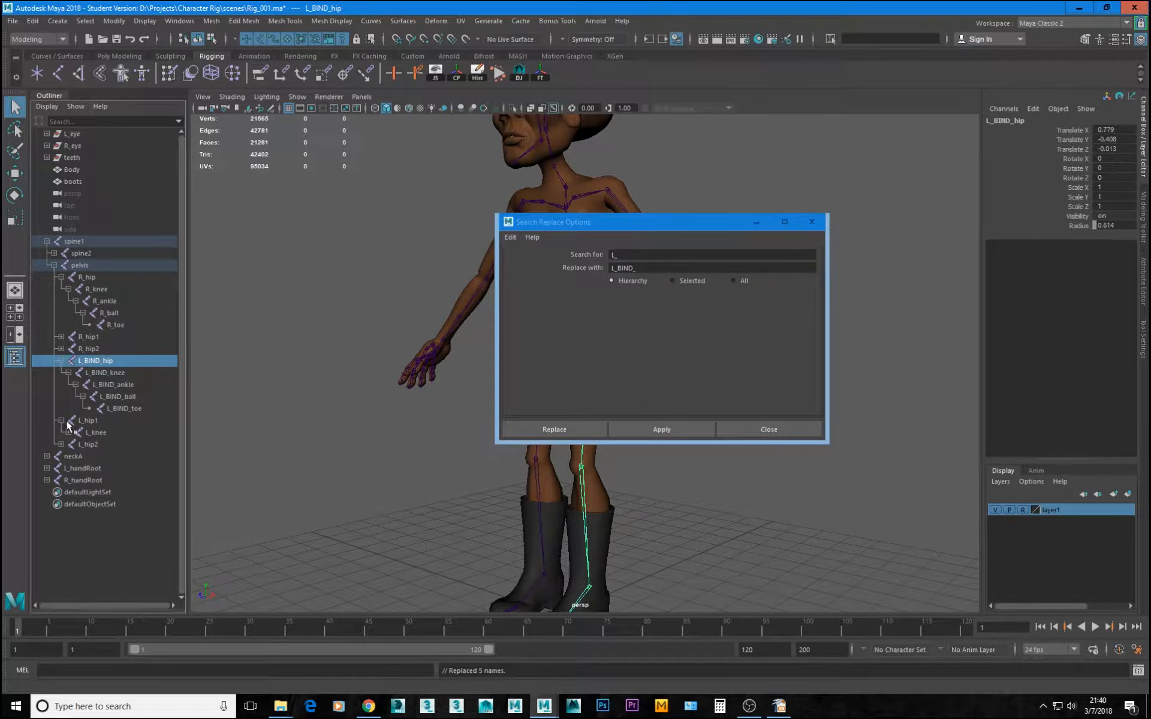
left_click(96, 419)
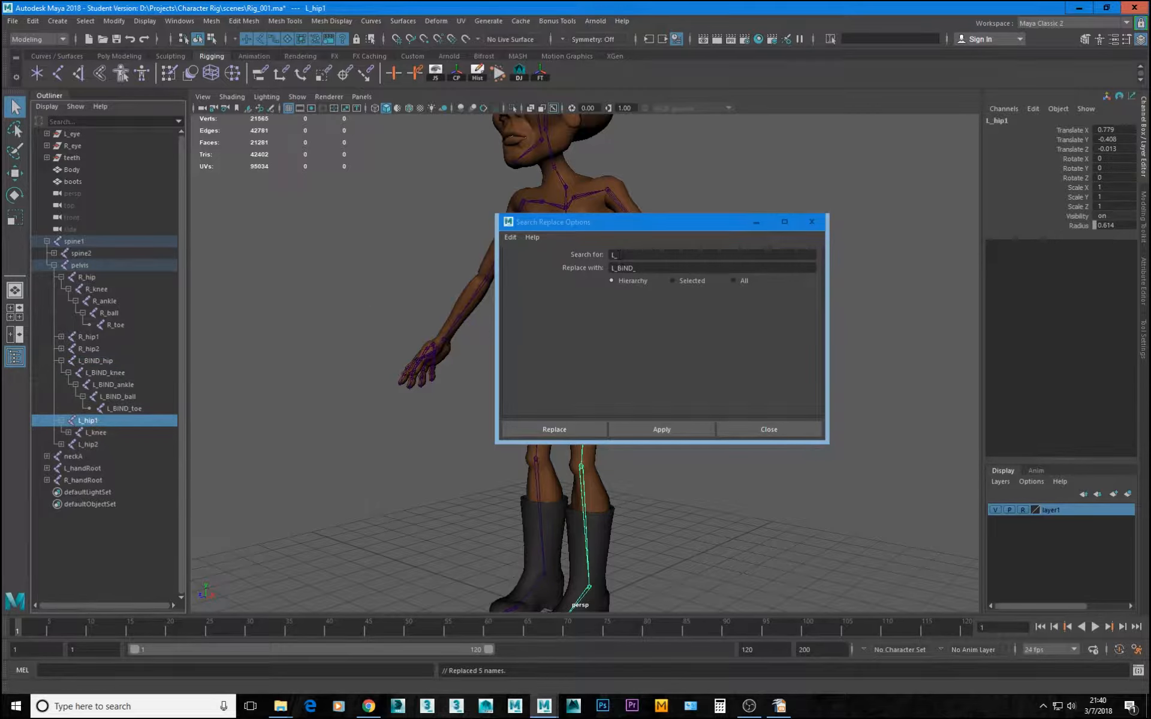
left_click_drag(617, 268, 634, 268)
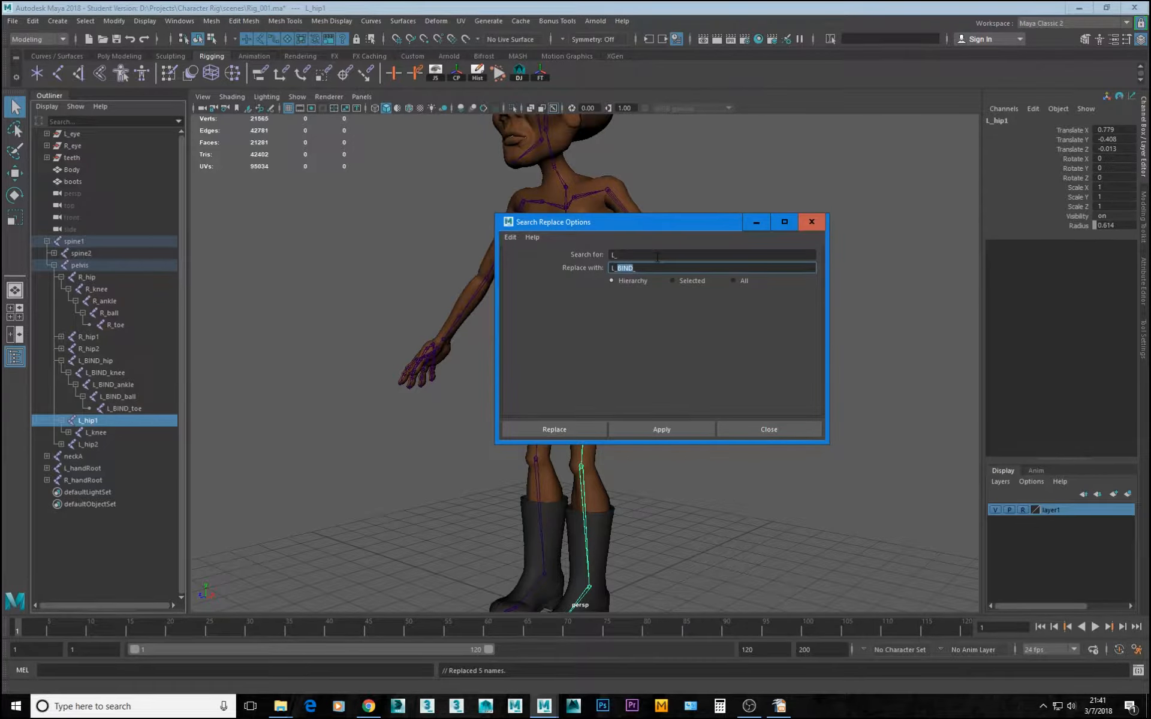
type("FK_")
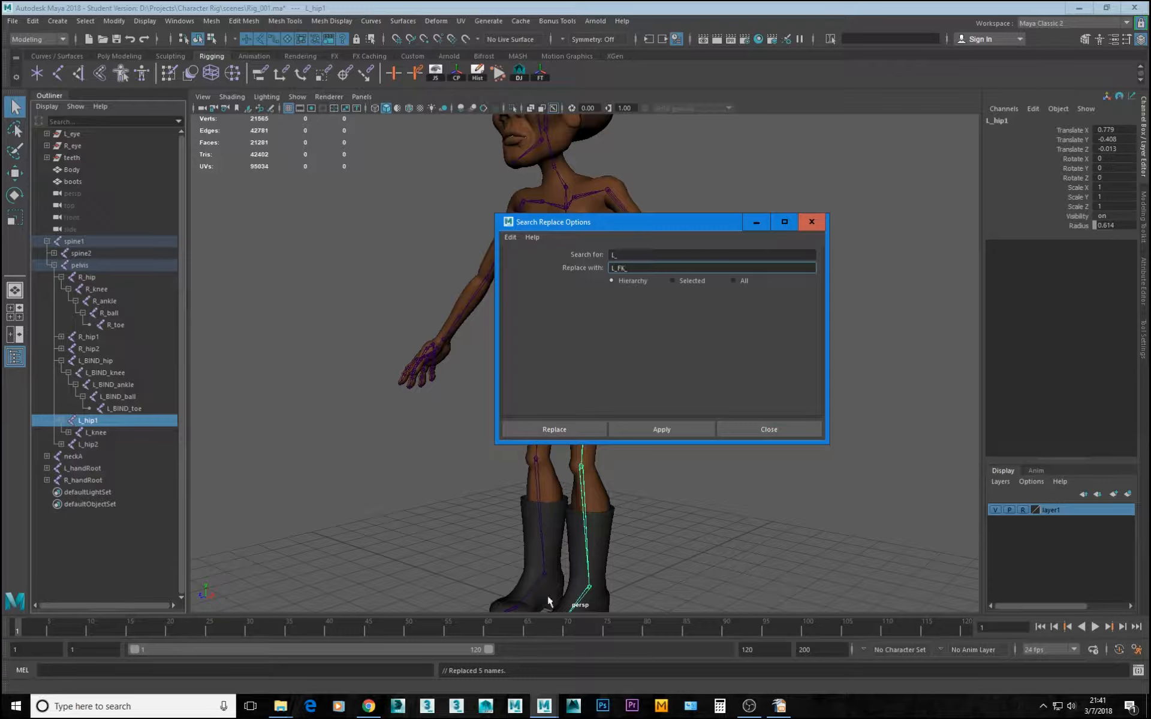
left_click(638, 424)
left_click(68, 432)
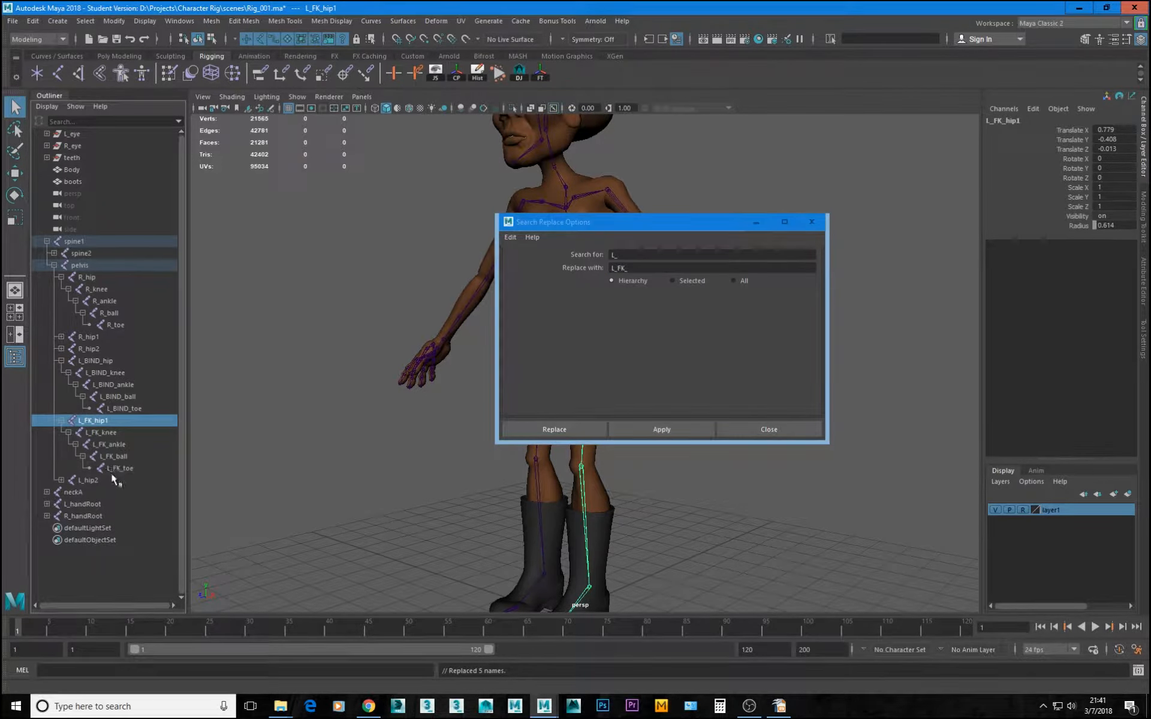
Rename the L_hip2 hierarchy by replacing "L_" with "L_IK_", and expand it to show its joints
left_click(89, 479)
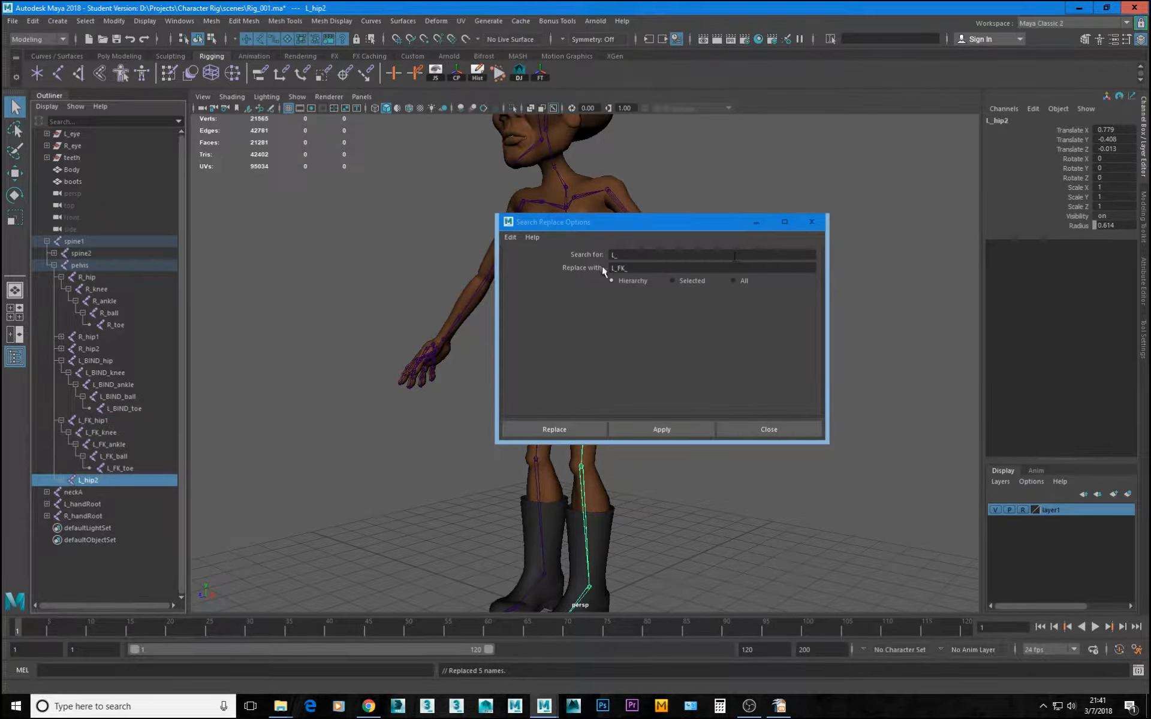
left_click(628, 275)
key("BackSpace")
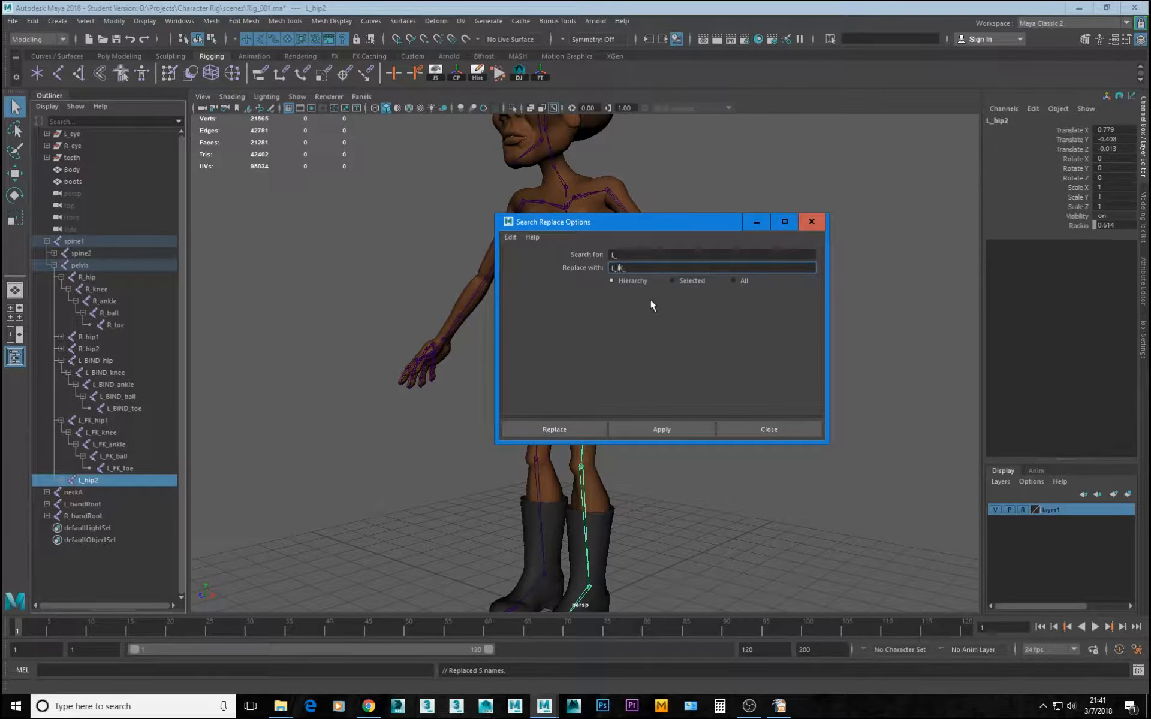
left_click(658, 430)
left_click(60, 480)
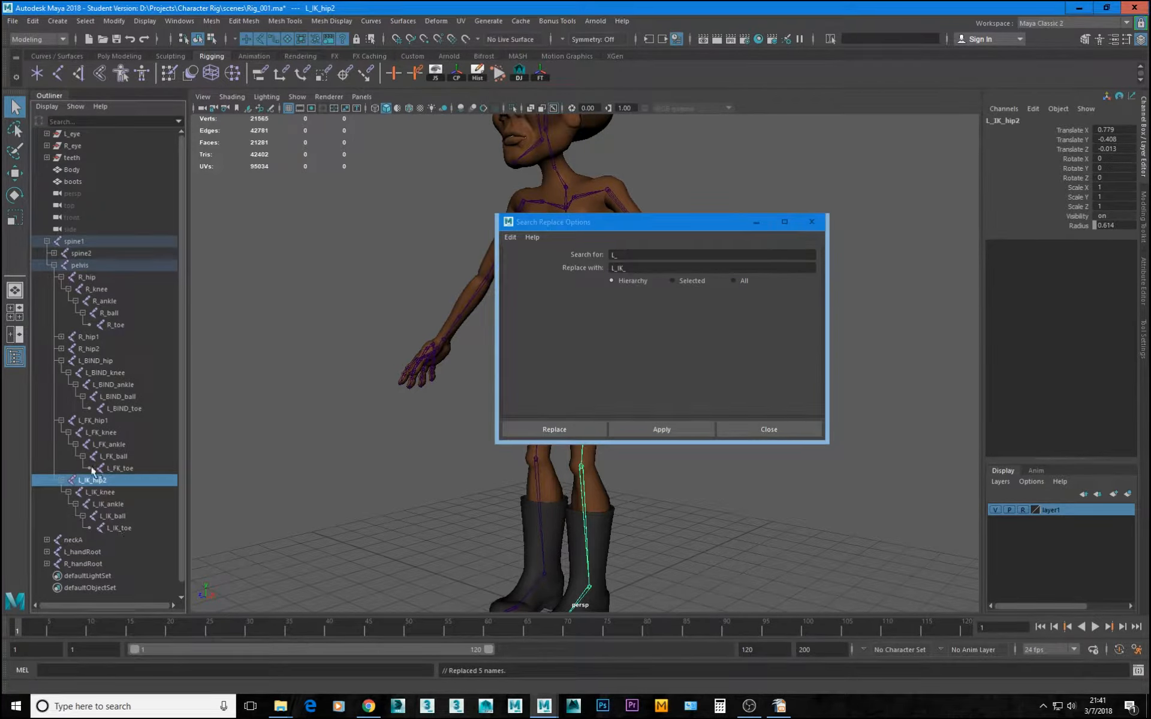
Remove the trailing numbers from the two duplicated left hip joints, naming them L_FK_hip and L_IK_hip
double_click(106, 420)
key("BackSpace")
key("Return")
double_click(96, 480)
key("BackSpace")
key("Return")
Rename the R_hip hierarchy with Search and Replace Names, replacing "R_" with "R_BIND_"
left_click(87, 279)
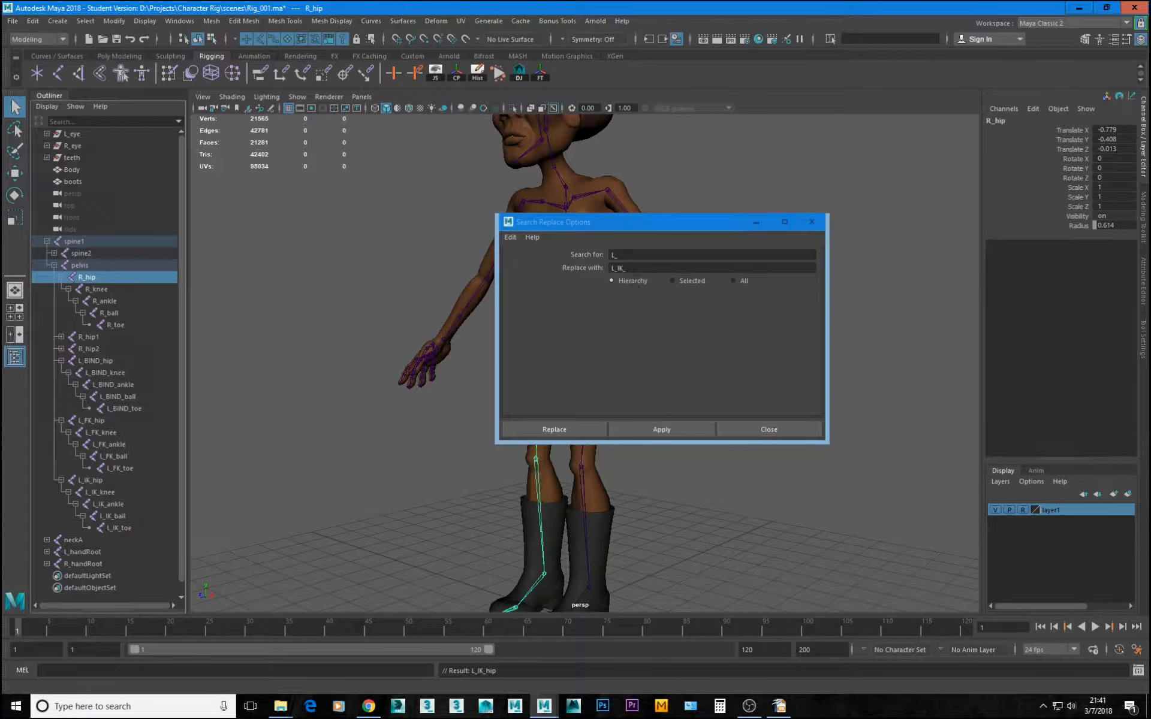
type("R")
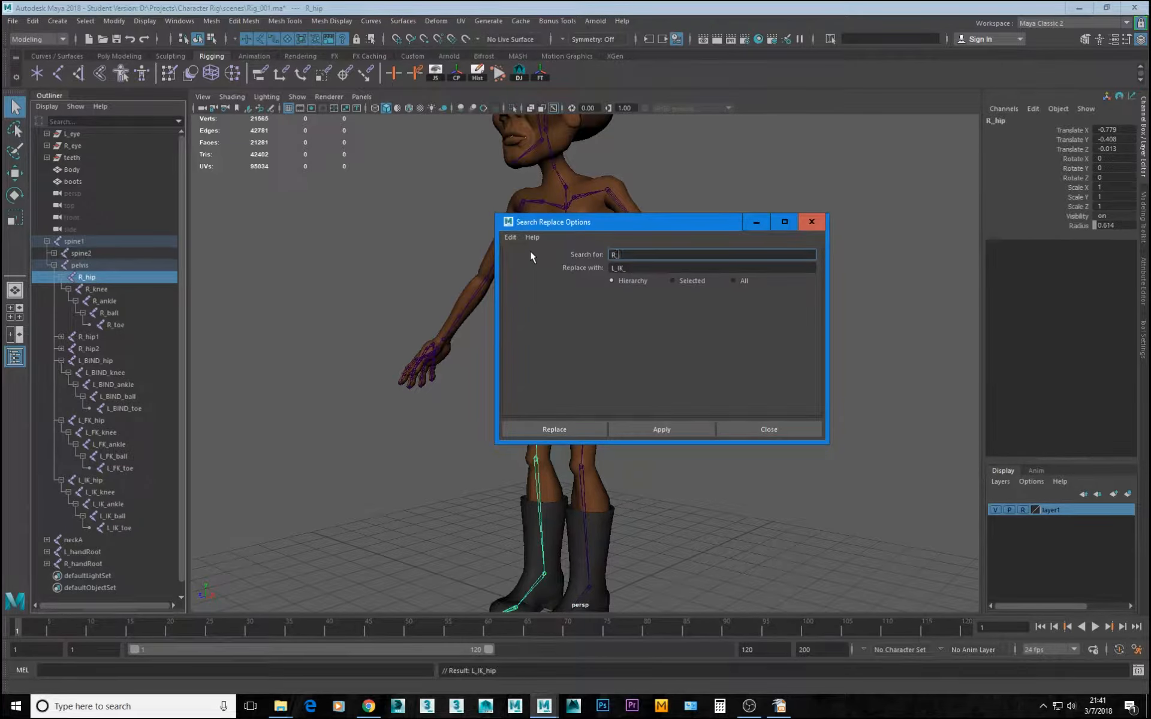
key("Tab")
type("R_")
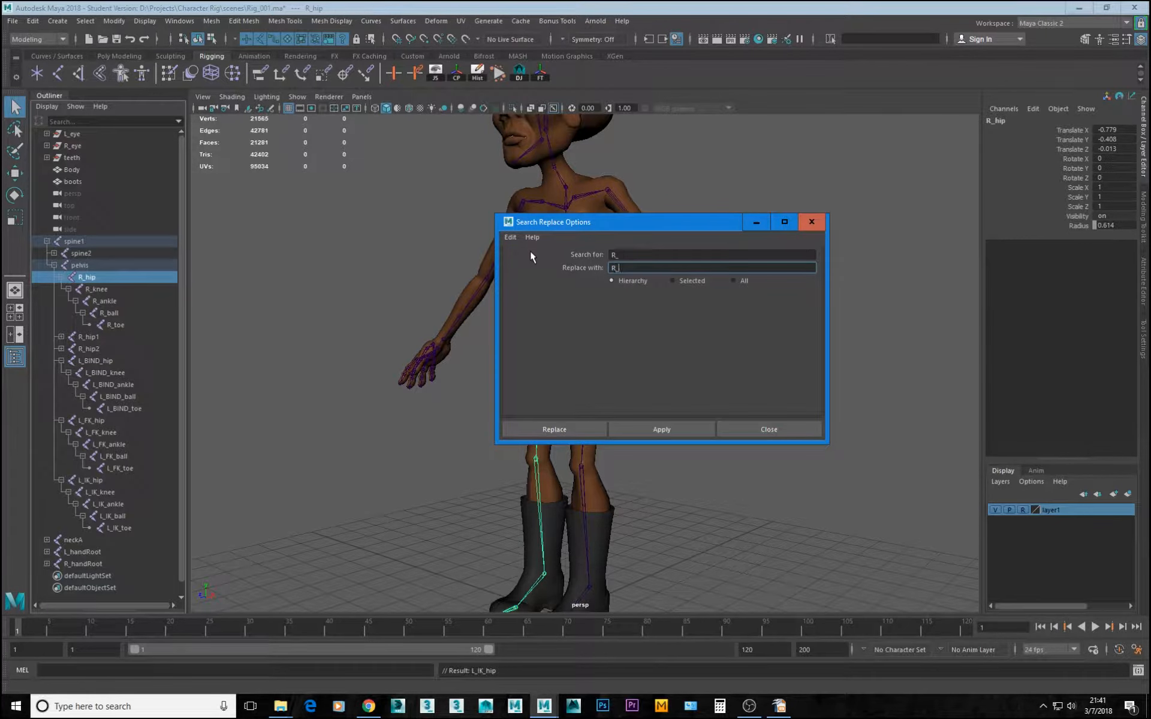
type("BIND_")
left_click(644, 428)
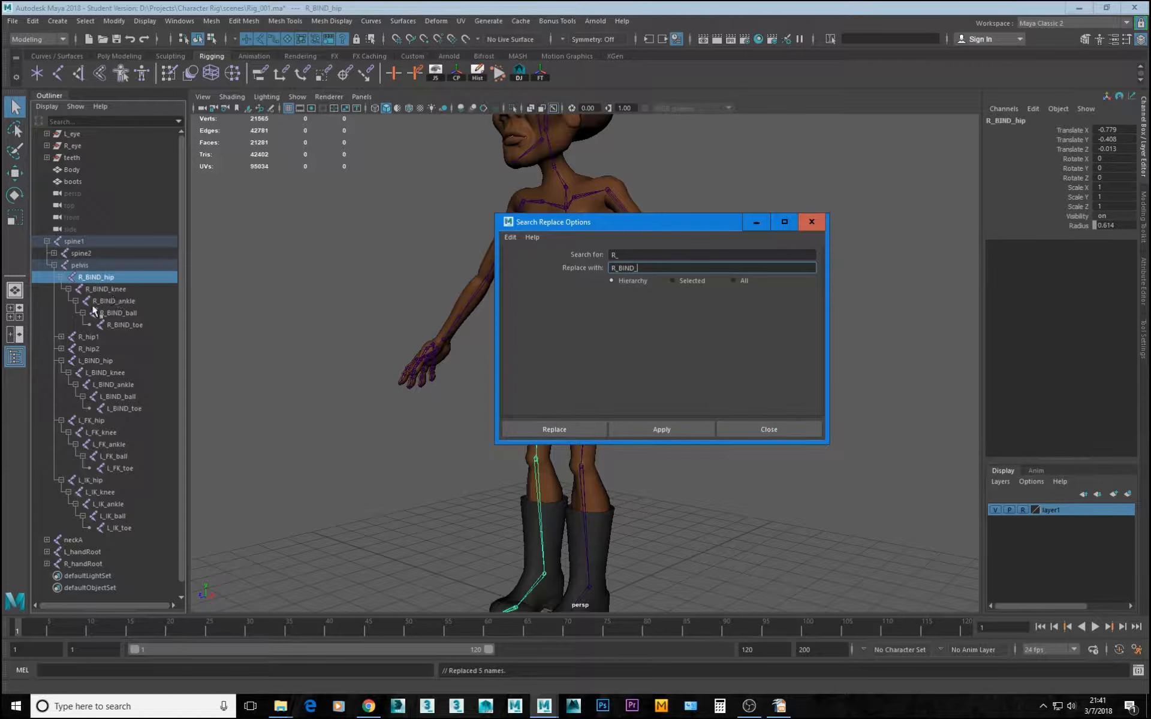
Rename the R_hip1 hierarchy by replacing "R_" with "R_FK_"
left_click(88, 337)
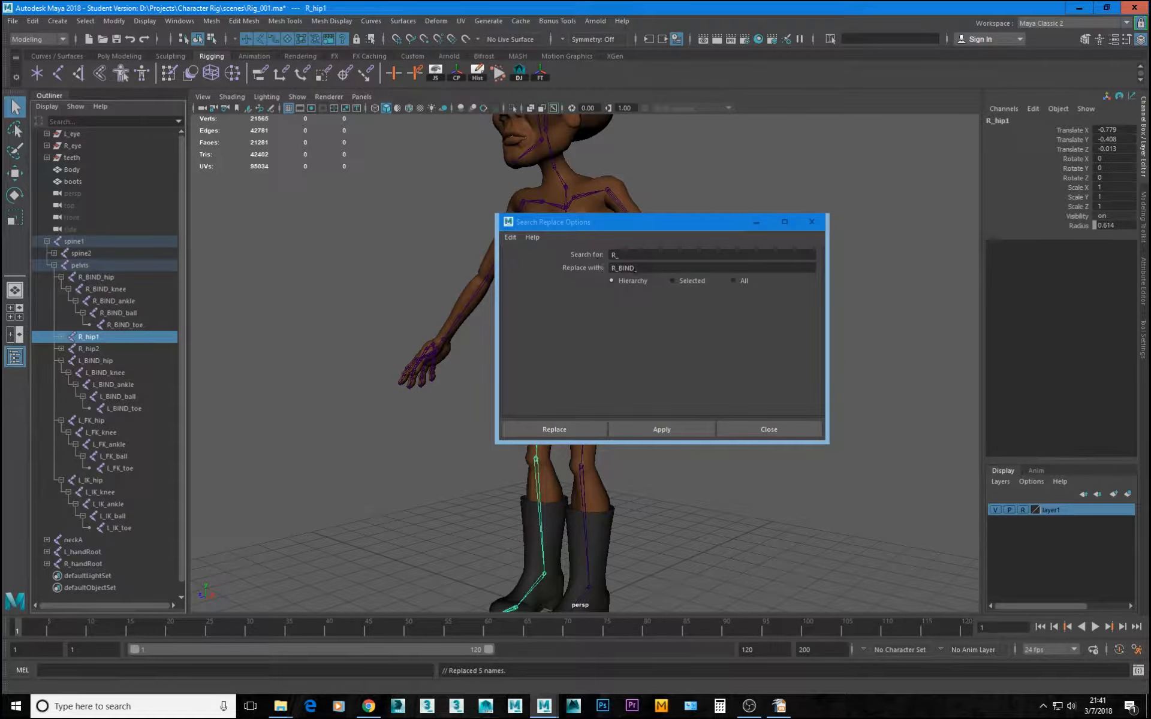
left_click(633, 269)
key("BackSpace")
key("BackSpace")
key("BackSpace")
key("BackSpace")
key("BackSpace")
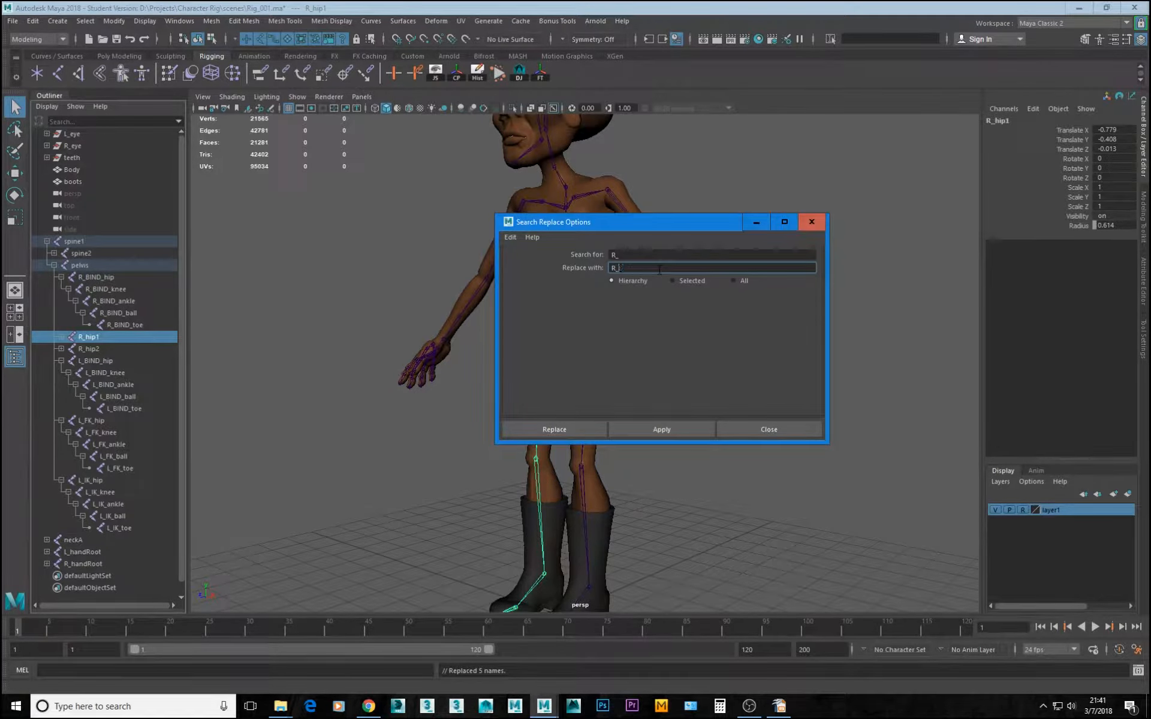
type("FK_")
left_click(680, 433)
Rename the R_hip2 hierarchy by replacing "R_" with "R_IK_", and close the search-and-replace options
left_click(90, 349)
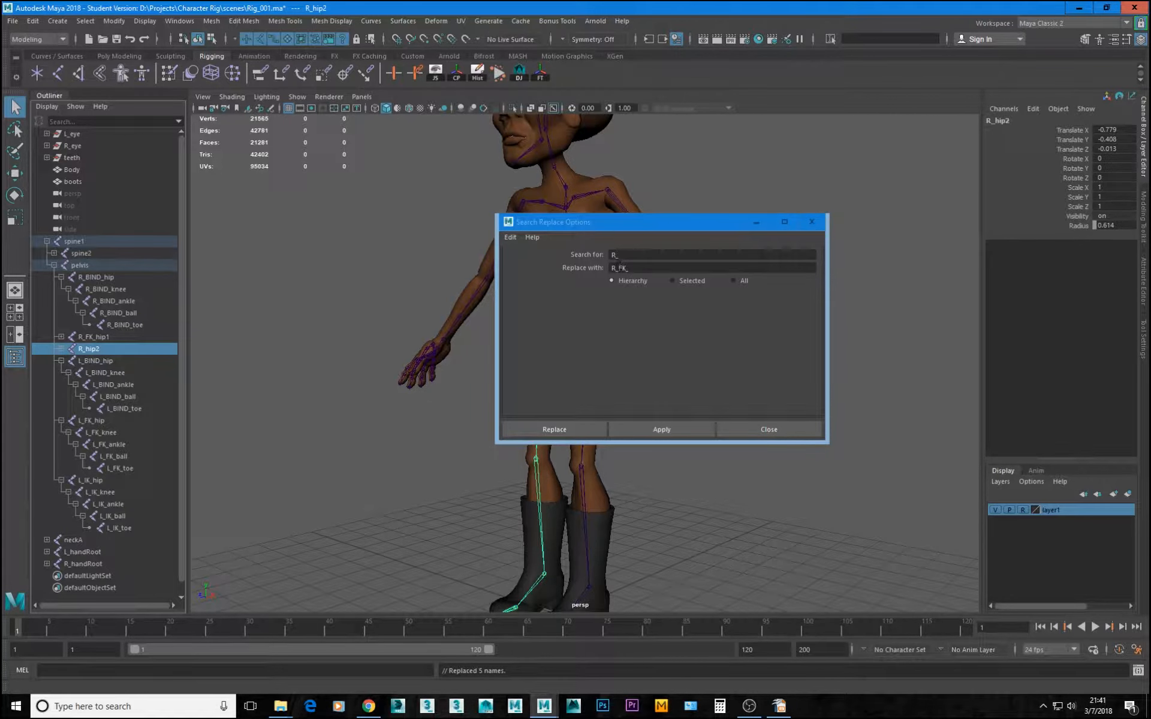
left_click_drag(619, 268, 623, 268)
type("I")
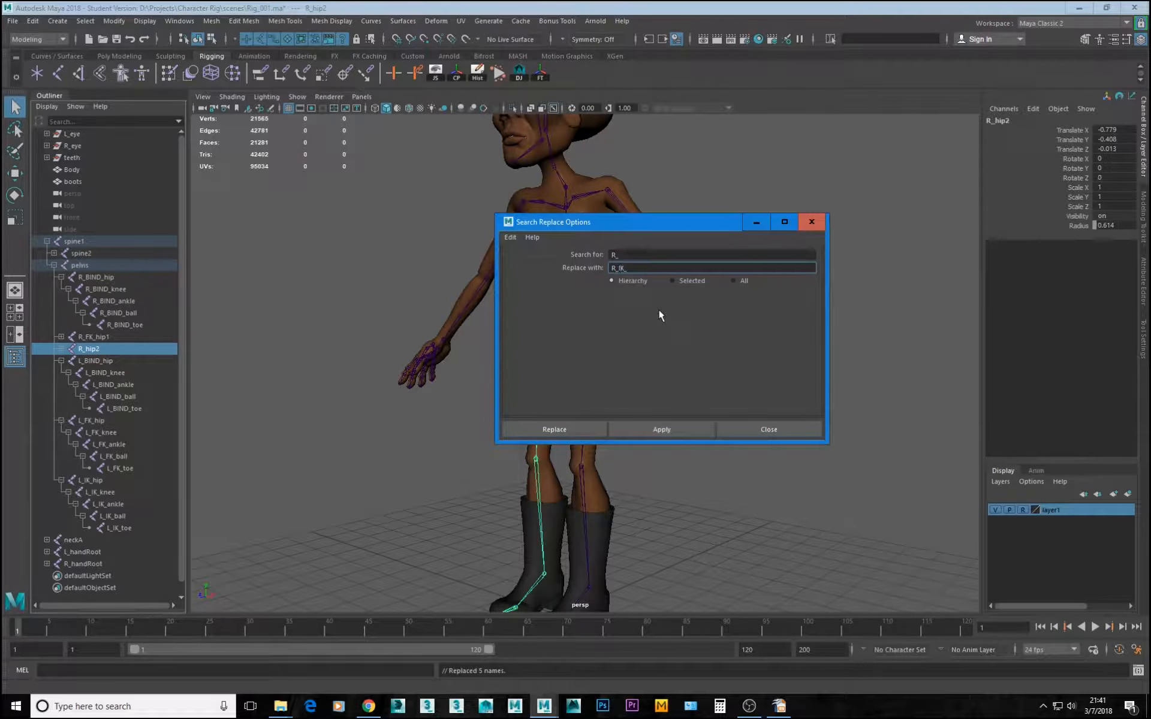
left_click(553, 429)
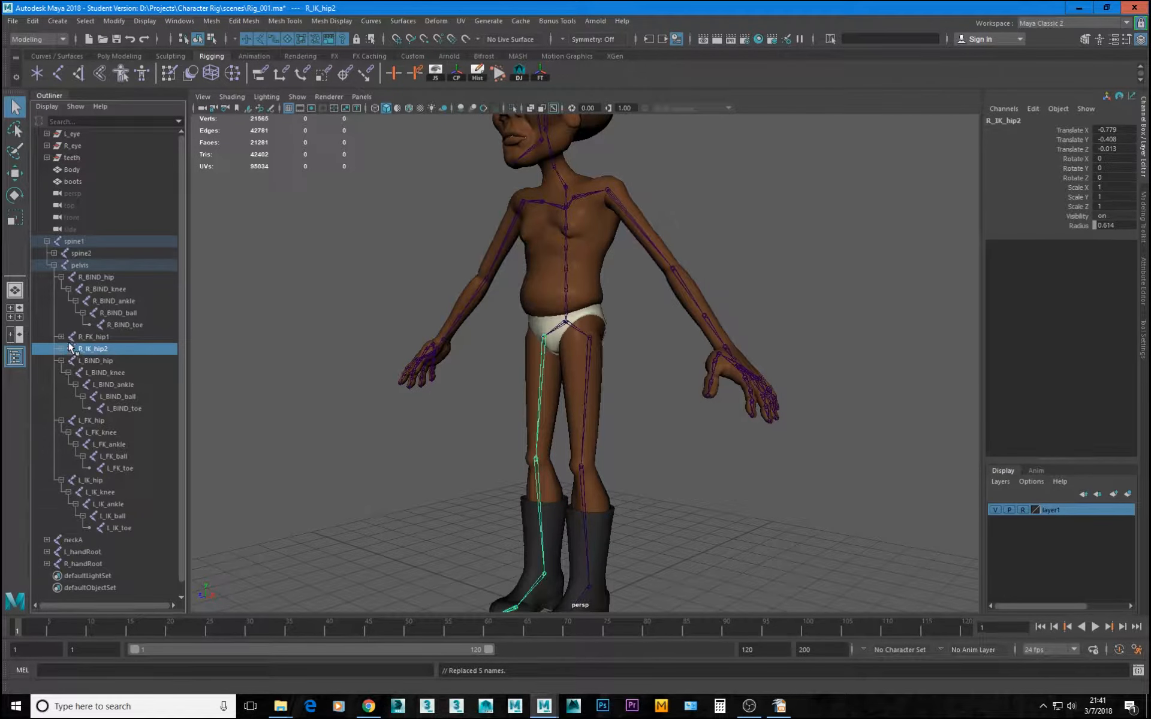
Remove the trailing numbers from the two duplicated right hip joints, naming them R_IK_hip and R_FK_hip
double_click(111, 348)
key("BackSpace")
left_click(109, 340)
double_click(111, 338)
left_click(113, 338)
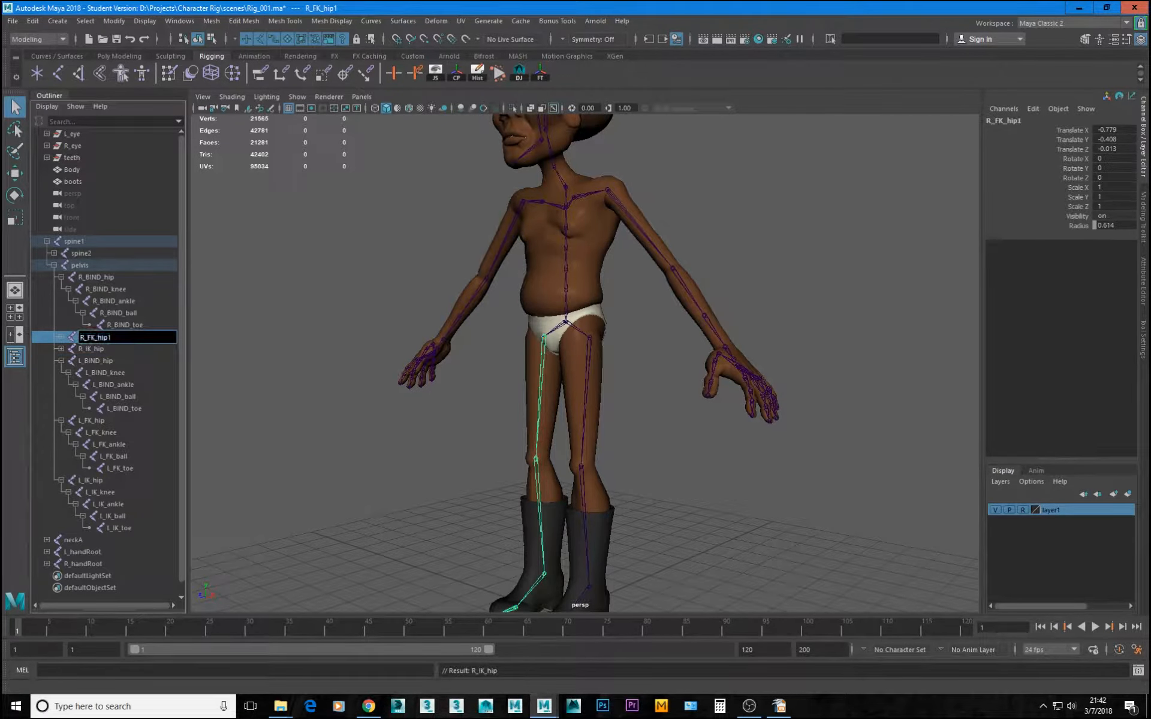
key("Return")
Expand the R_IK_hip and R_FK_hip hierarchies to check the names of their child joints
left_click(61, 349)
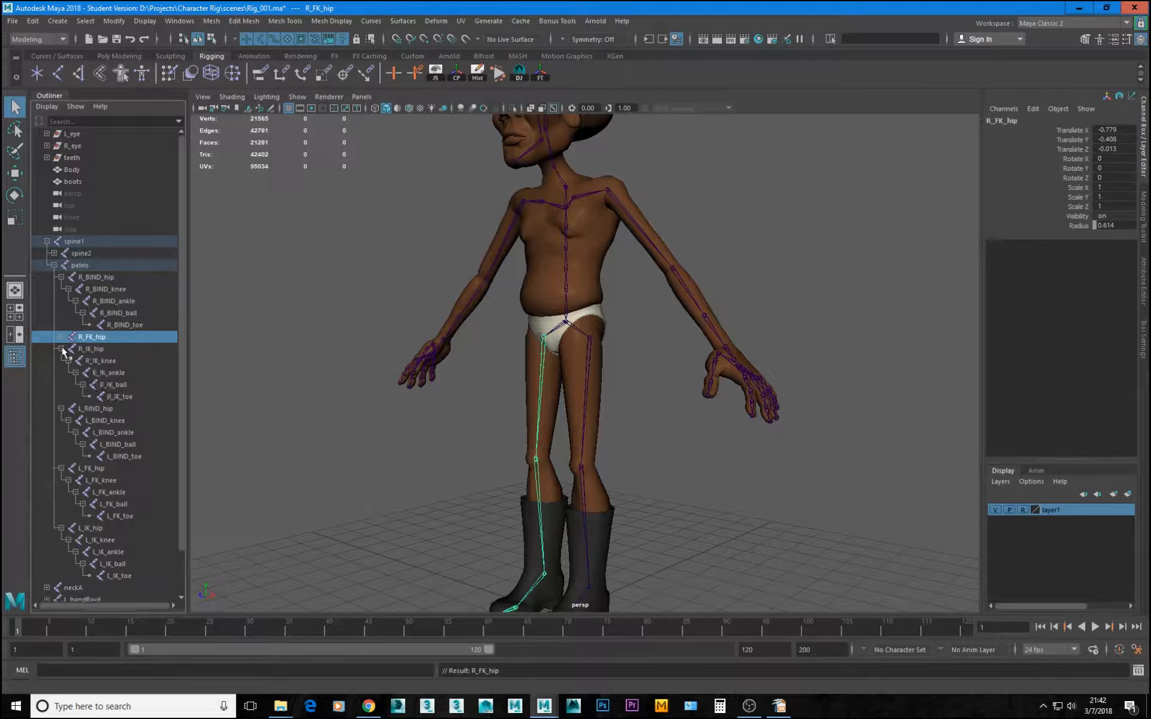
left_click(61, 337)
scroll(95, 456, "down", 3)
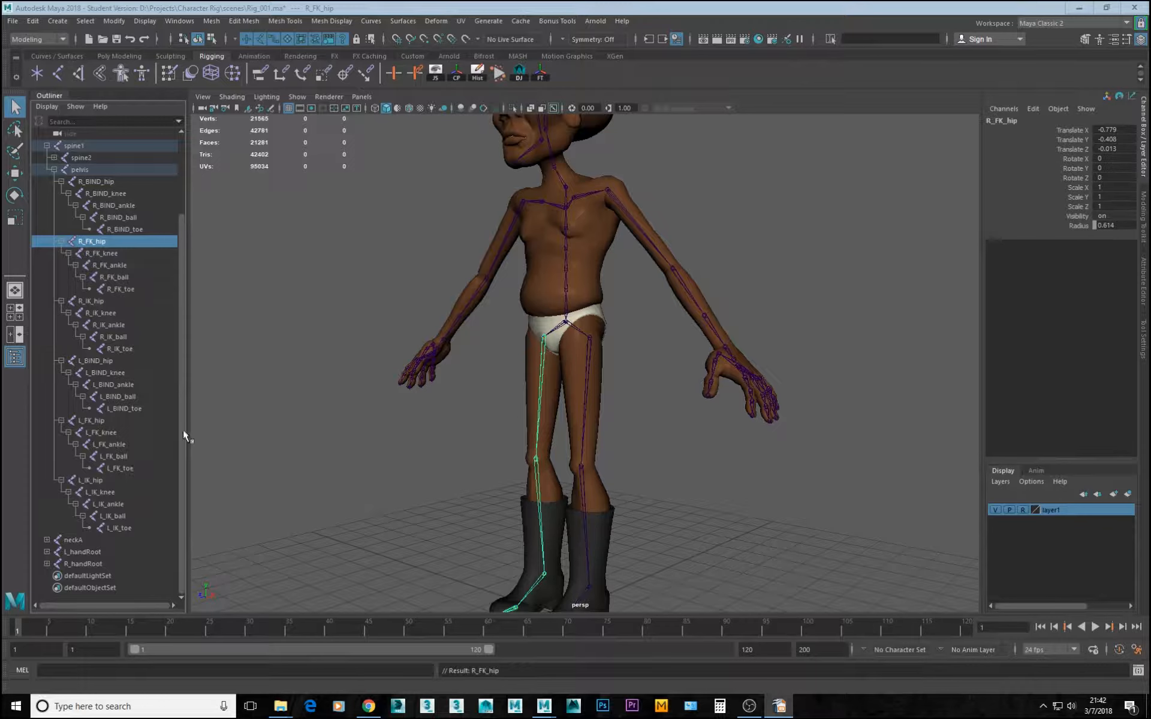
Collapse the BIND and FK hip hierarchies on both sides, keeping only R_IK_hip and L_IK_hip expanded
left_click(61, 422)
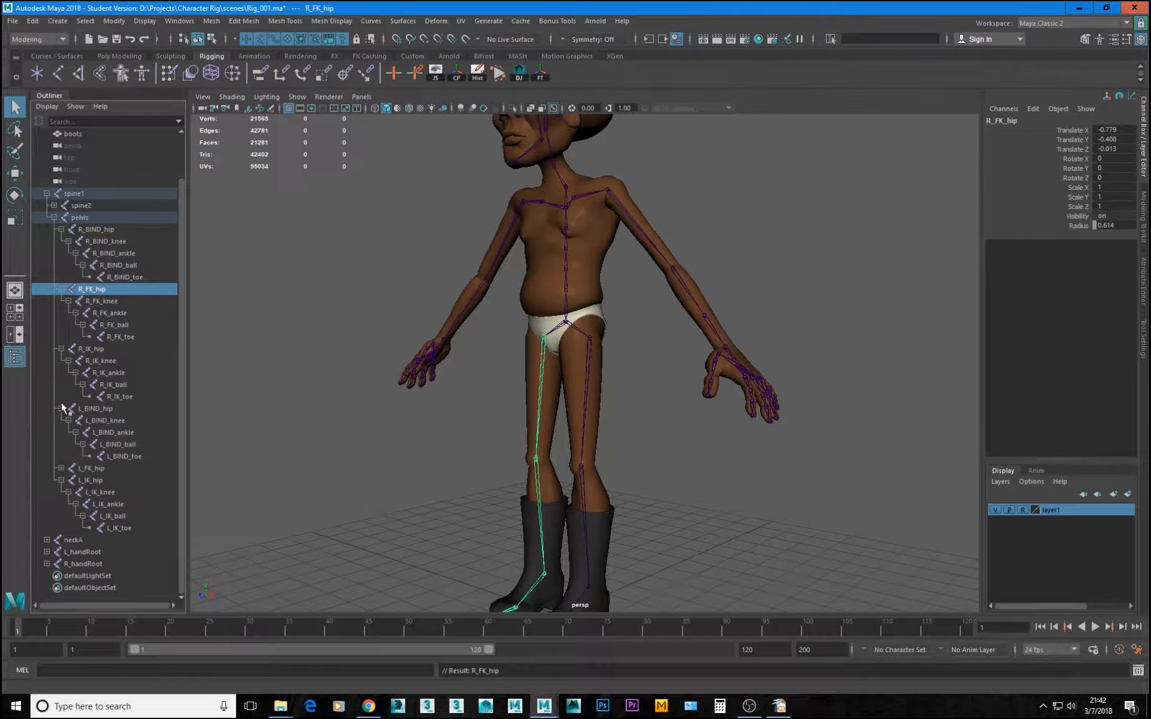
left_click(61, 408)
left_click(61, 396)
left_click(61, 337)
left_click(62, 277)
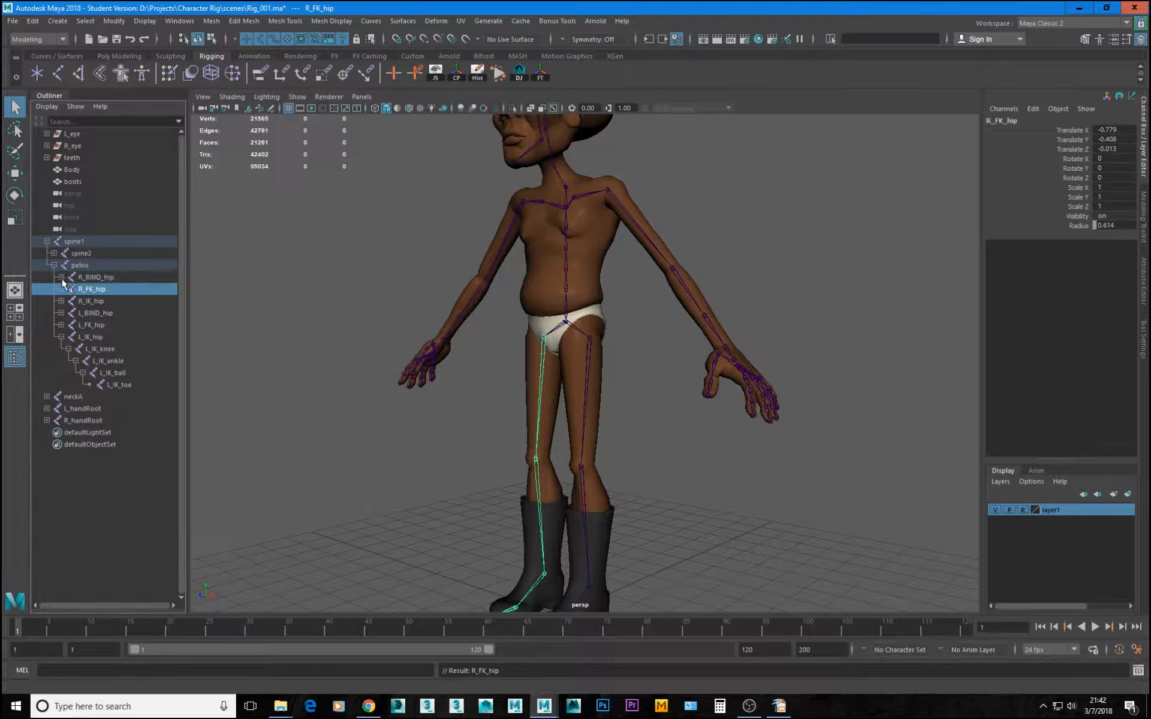
left_click(89, 335)
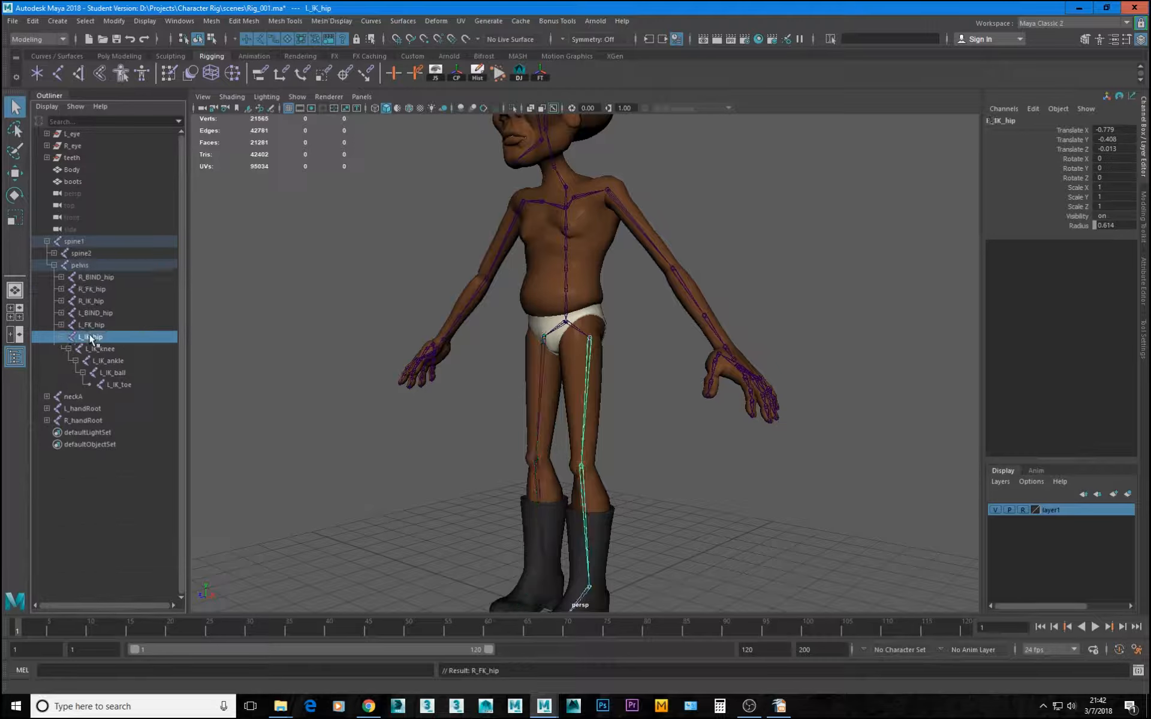
left_click(61, 300)
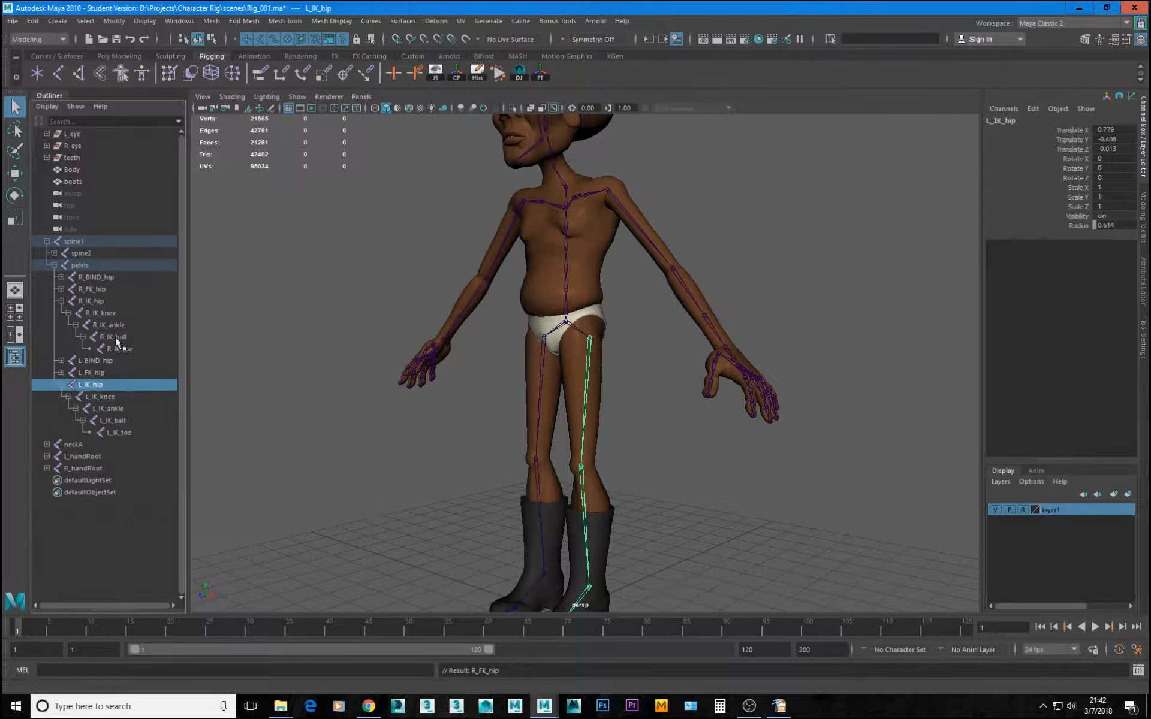
Hide the R_BIND_hip, R_FK_hip, L_BIND_hip and L_FK_hip chains so only the IK leg chains stay displayed
left_click(95, 361)
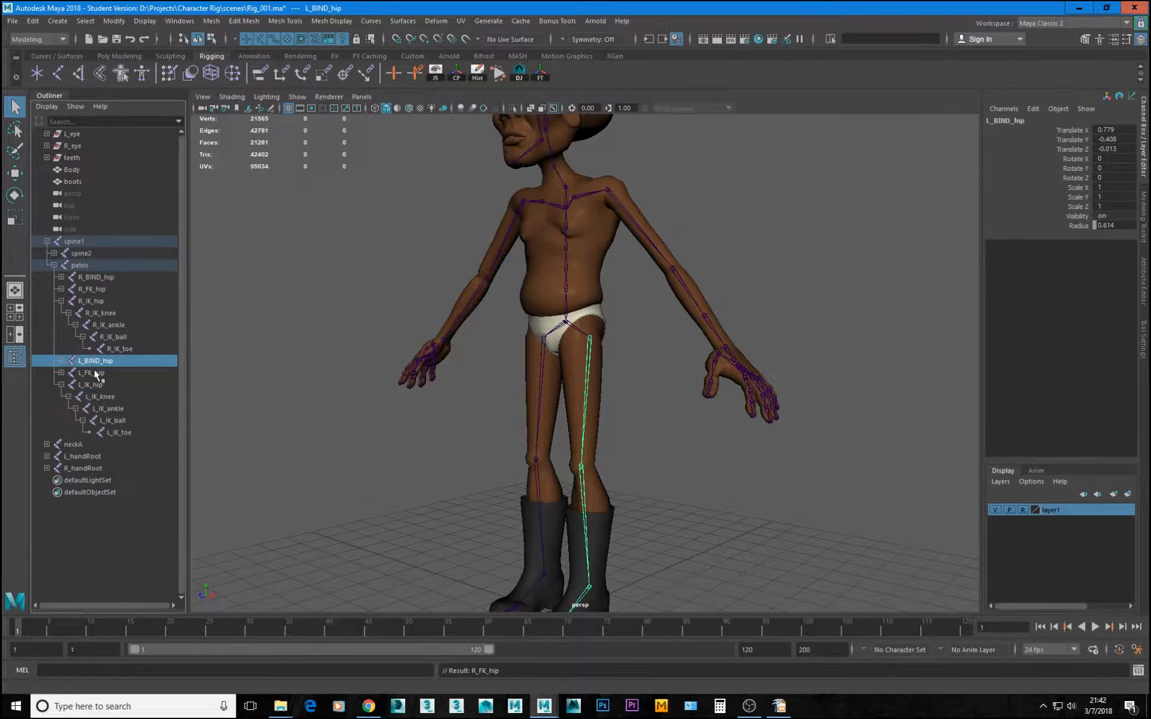
left_click(93, 373, "shift")
left_click(89, 287, "ctrl")
left_click(90, 269, "ctrl")
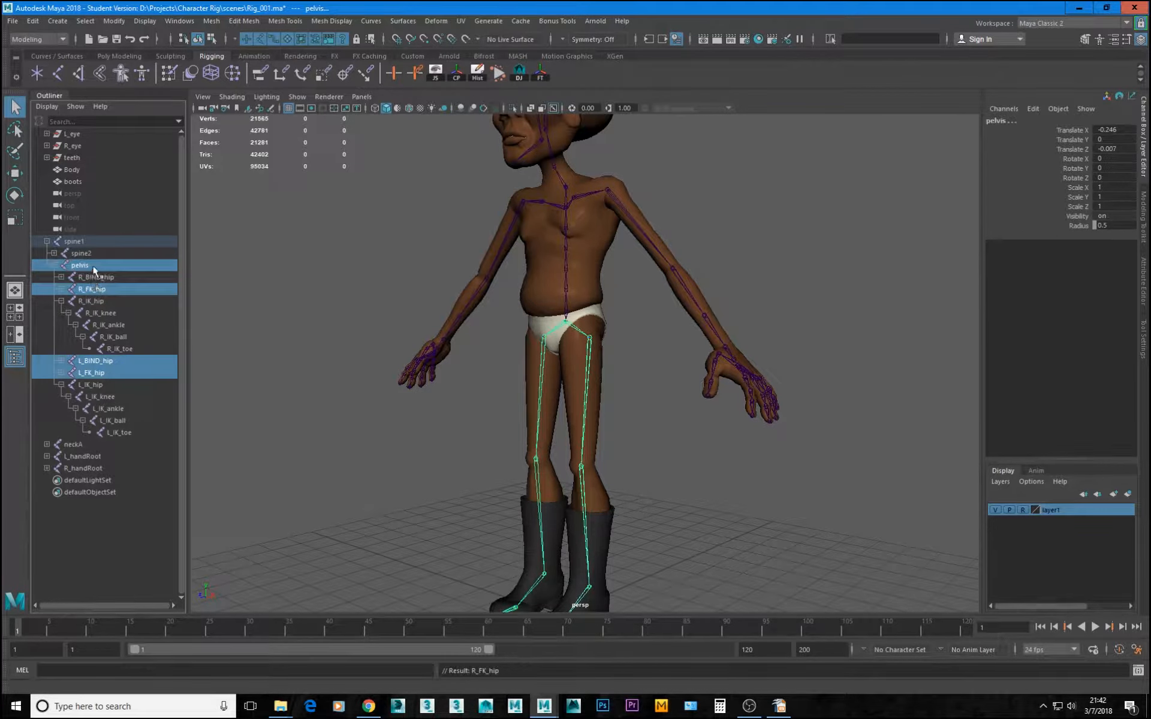
left_click(92, 265, "ctrl")
left_click(94, 276, "ctrl")
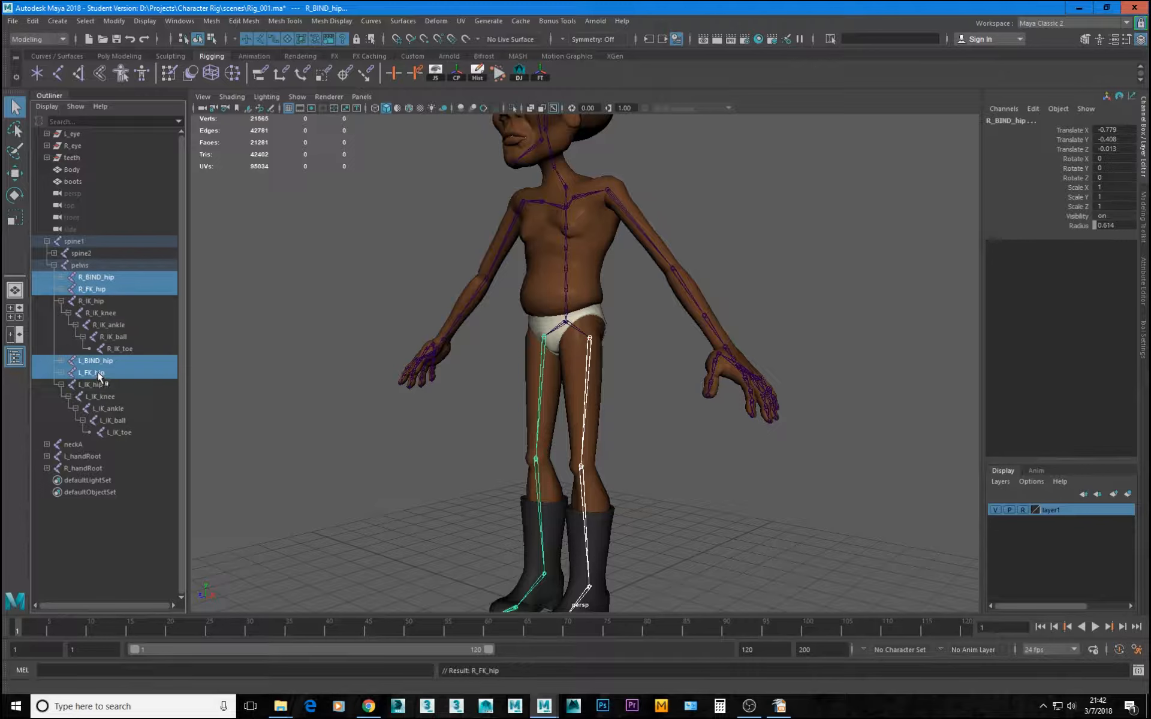
key("ctrl+h")
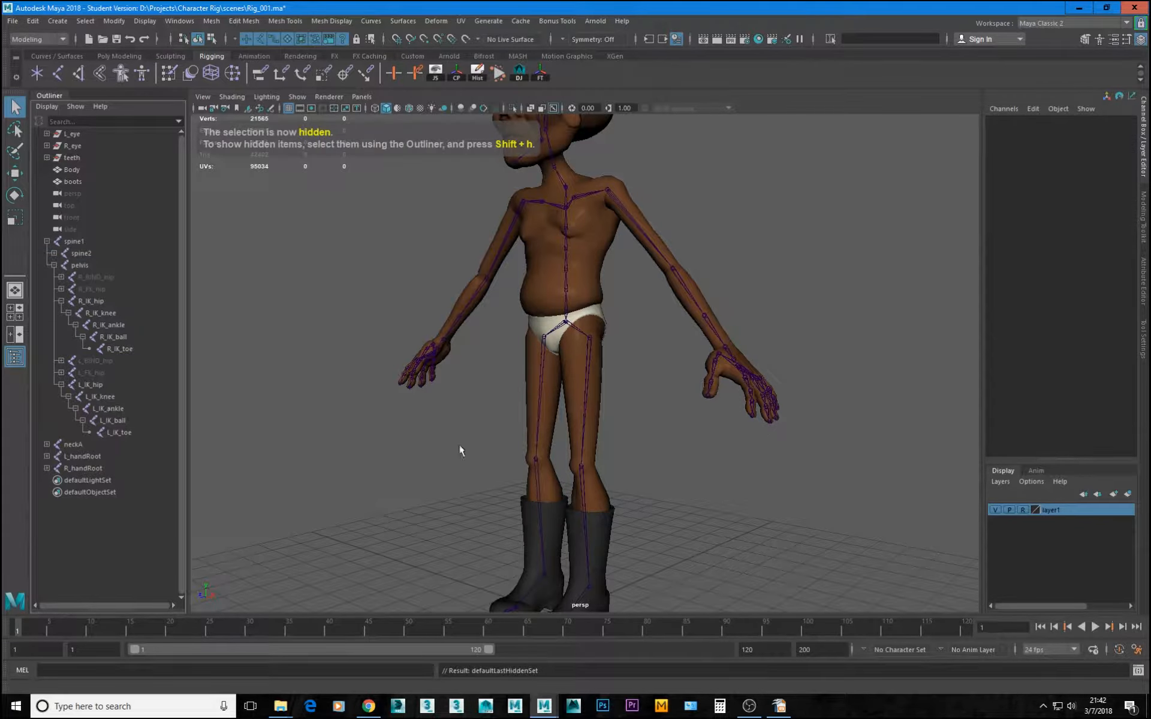
Select L_IK_hip with the Move tool and walk down the left IK chain to the ball joint and back, examining each joint's axes
left_click(585, 366)
left_click_drag(598, 422, 534, 381, "alt")
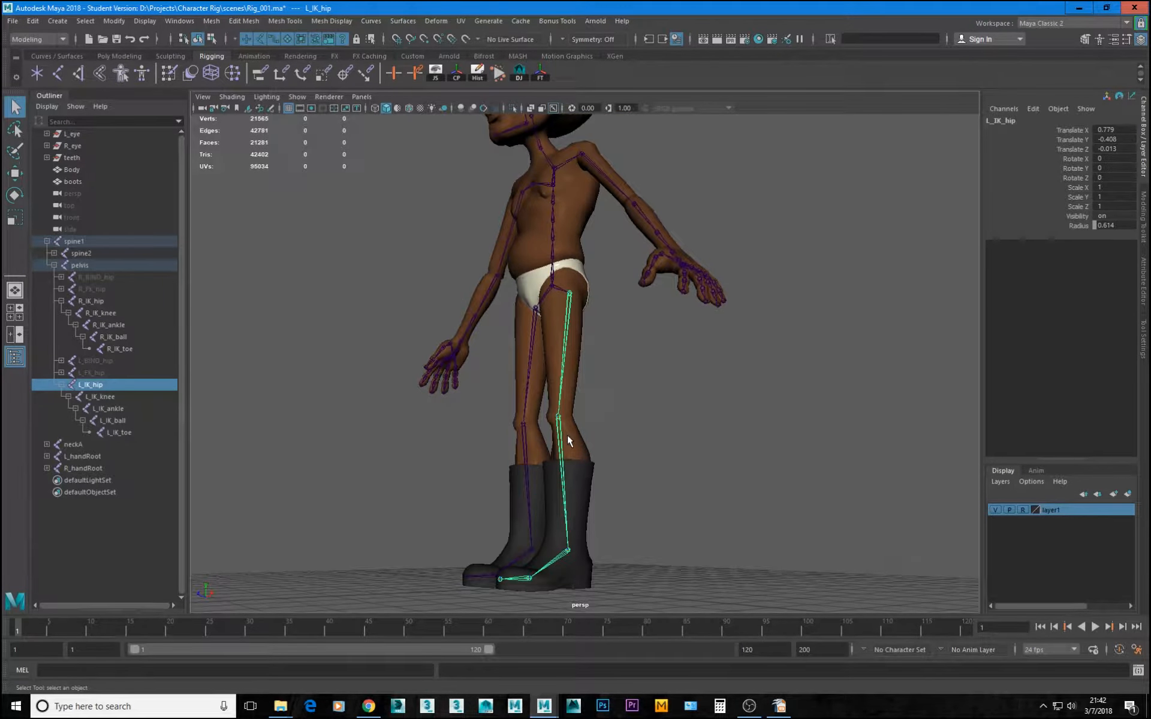
key("w")
left_click_drag(575, 434, 658, 449, "alt")
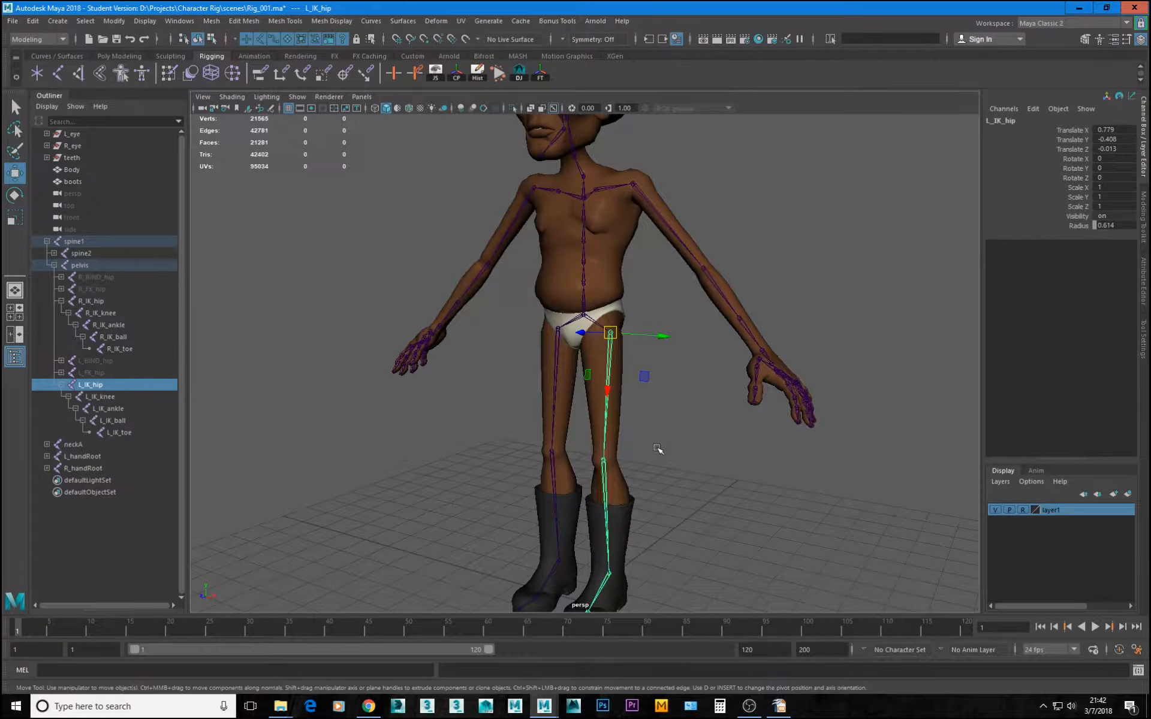
middle_click_drag(658, 449, 665, 376, "alt")
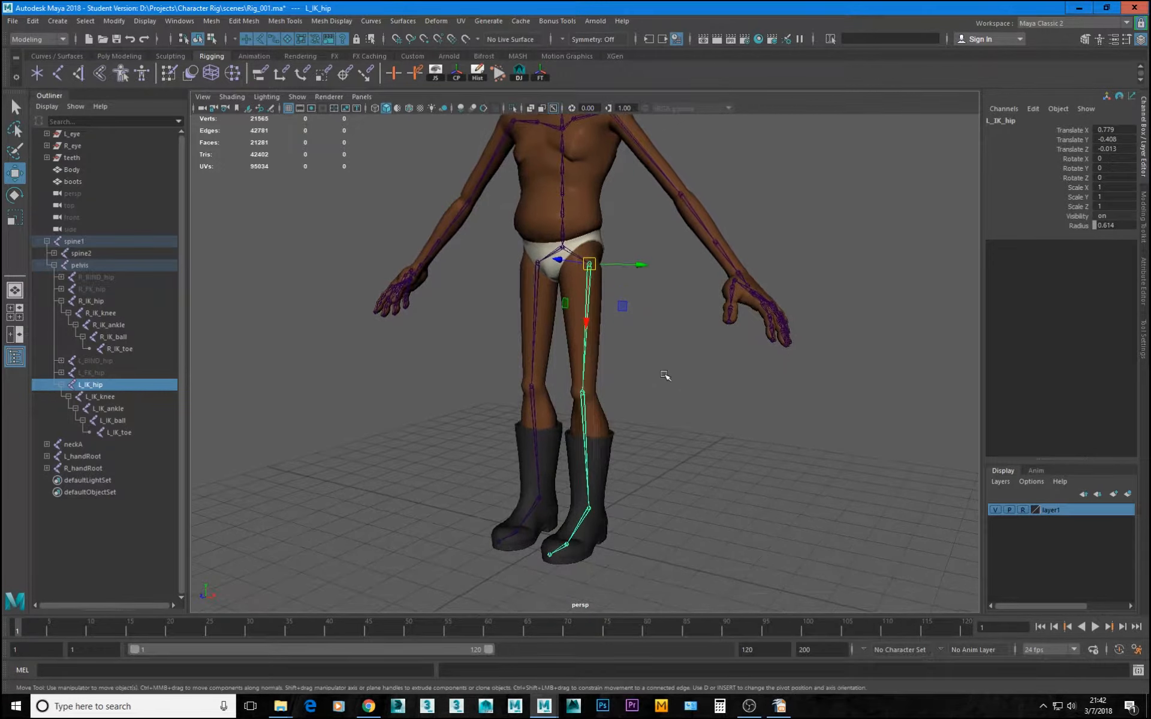
key("Down")
key("Down")
key("Down")
key("Down")
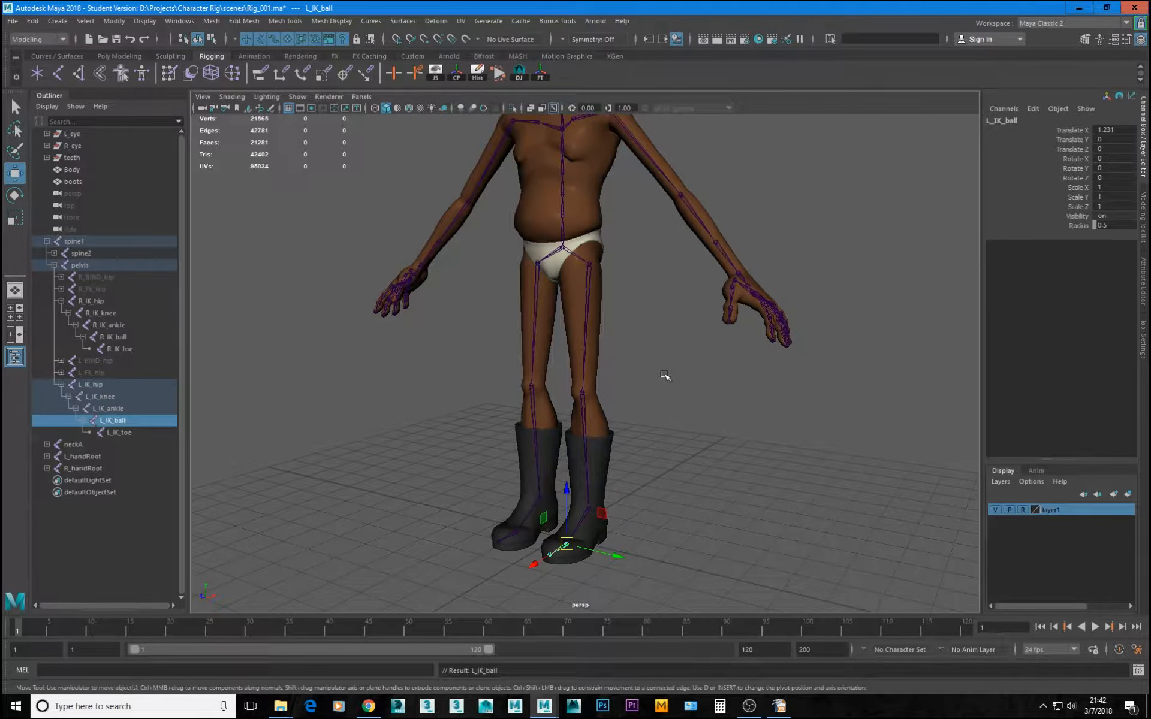
key("Up")
key("Up")
key("Up")
key("Up")
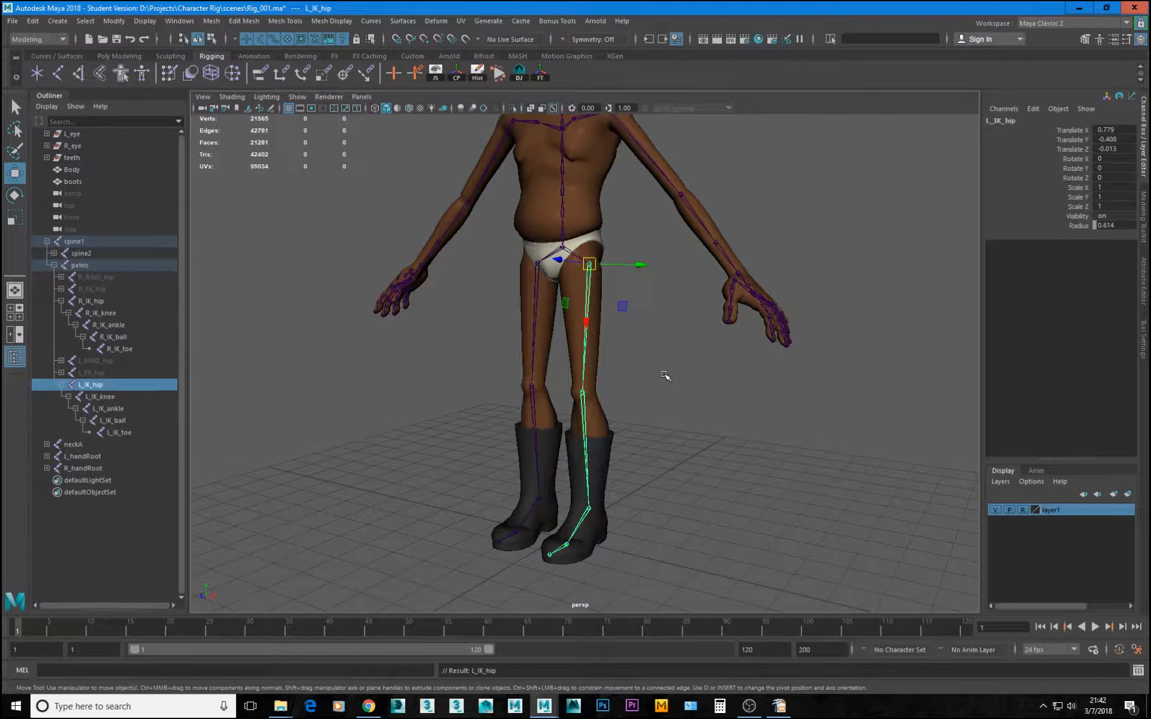
Step through the left IK leg joints again in a side view to examine the bend of the chain
left_click_drag(601, 379, 533, 296, "alt")
key("Down")
key("Down")
key("Down")
key("Up")
key("Up")
key("Up")
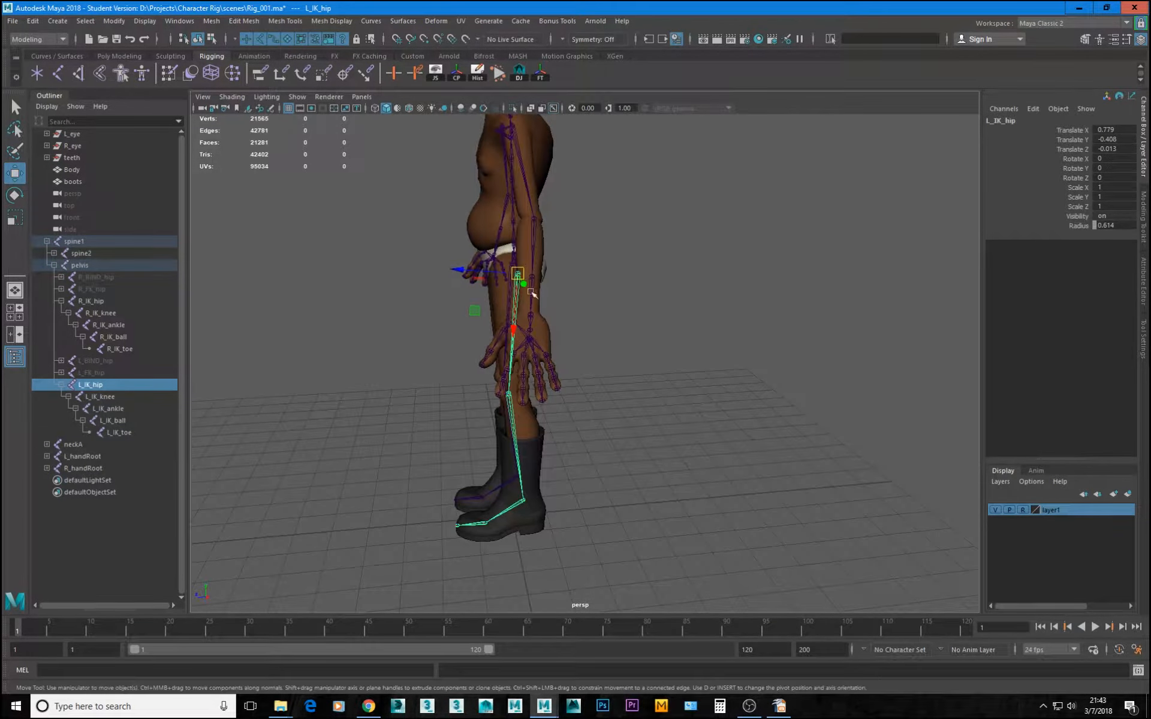
left_click_drag(367, 324, 457, 326, "alt")
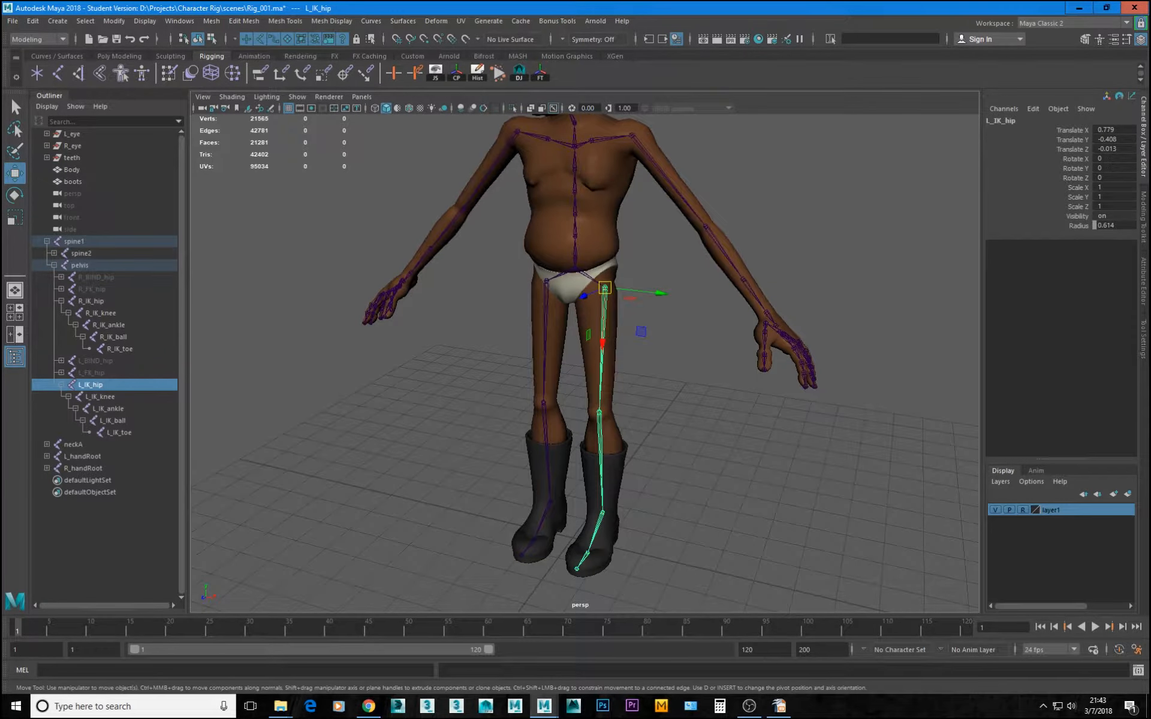
left_click_drag(599, 346, 651, 368, "alt")
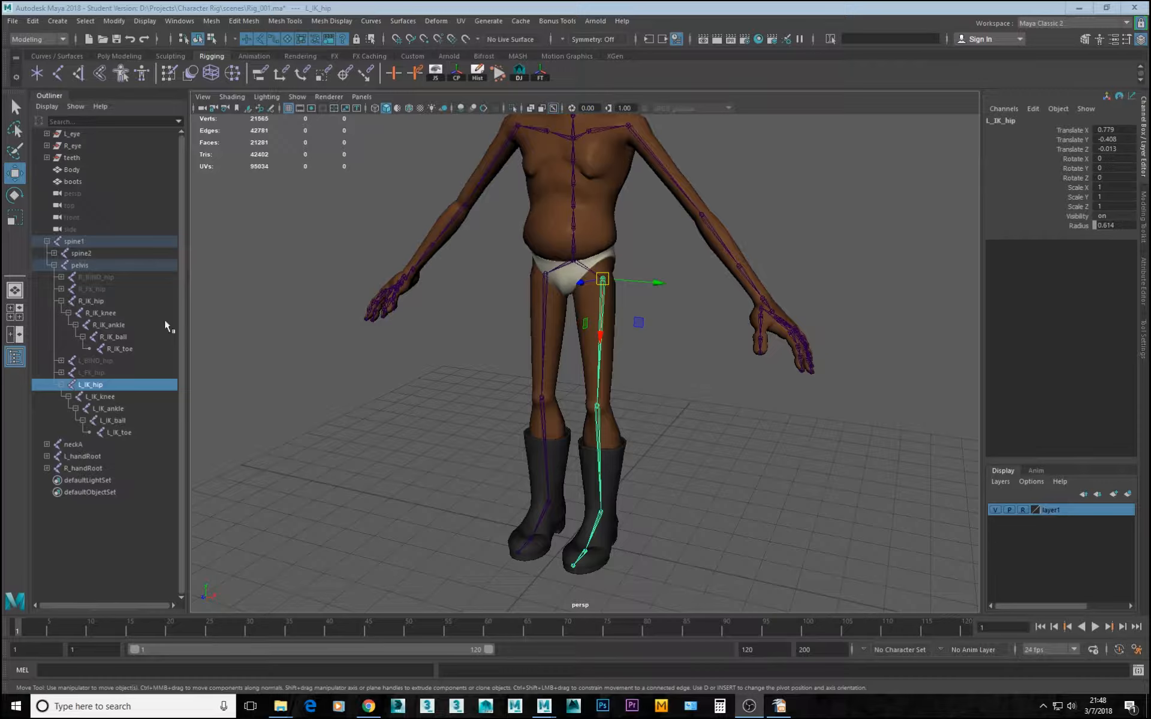
left_click_drag(534, 409, 514, 392, "alt")
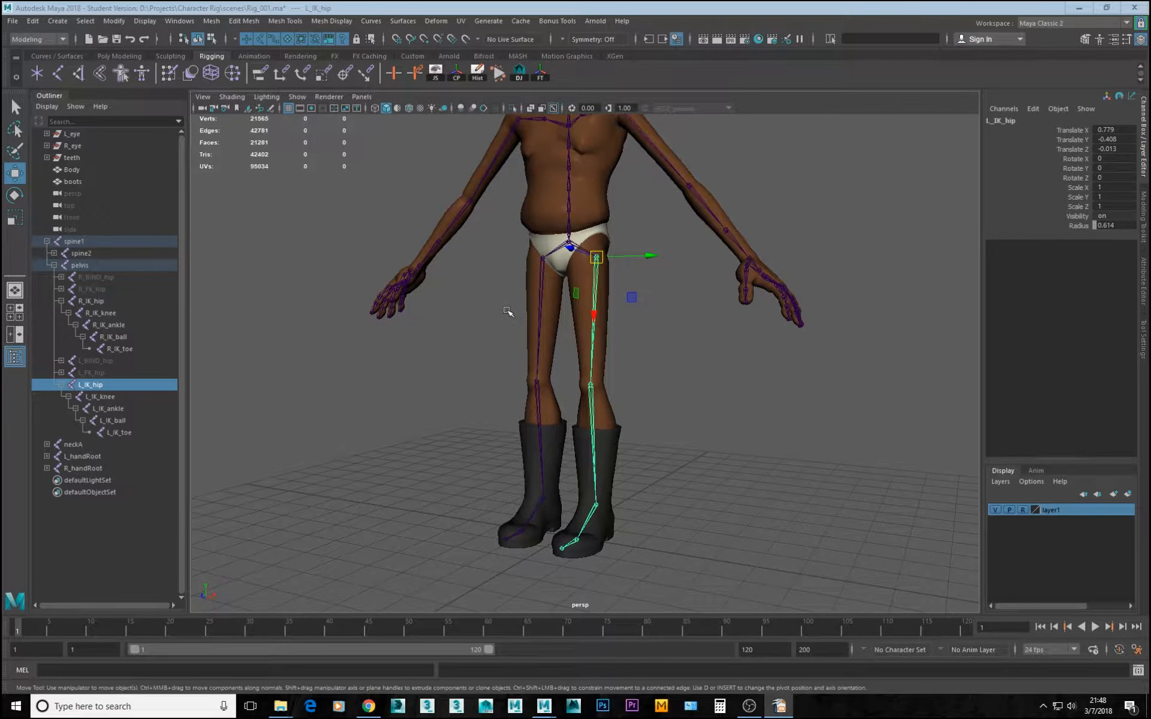
left_click_drag(630, 342, 537, 311, "alt")
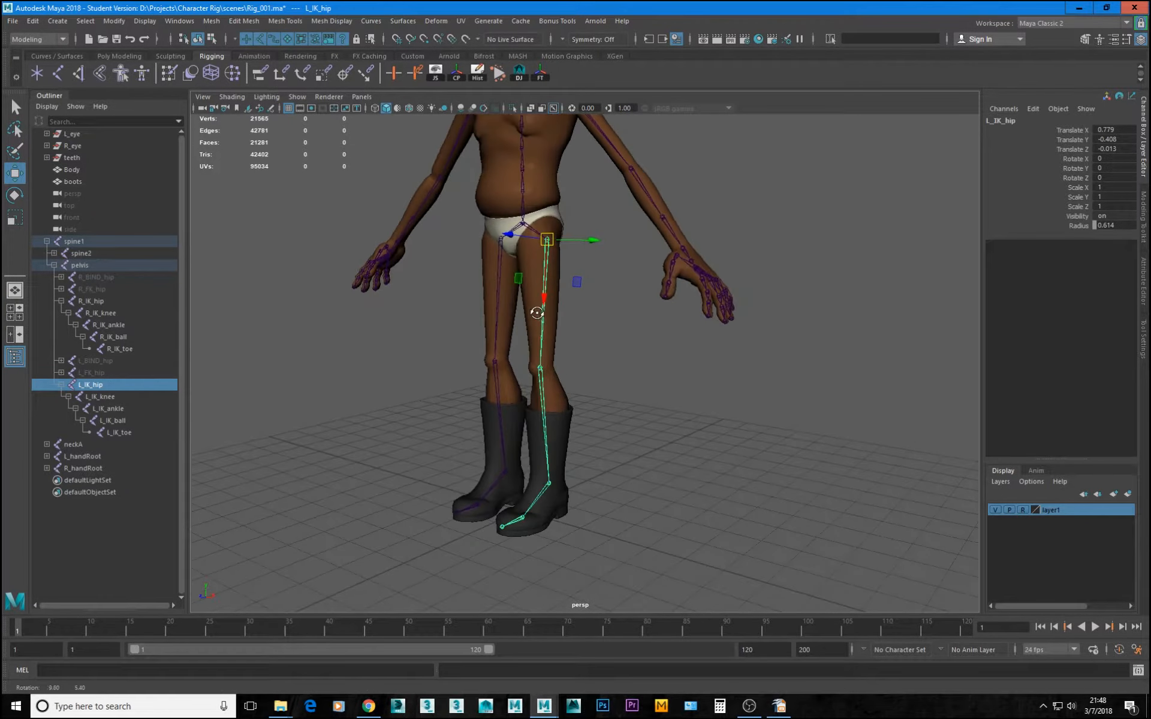
right_click_drag(537, 311, 565, 324, "alt")
middle_click_drag(567, 273, 639, 242, "alt")
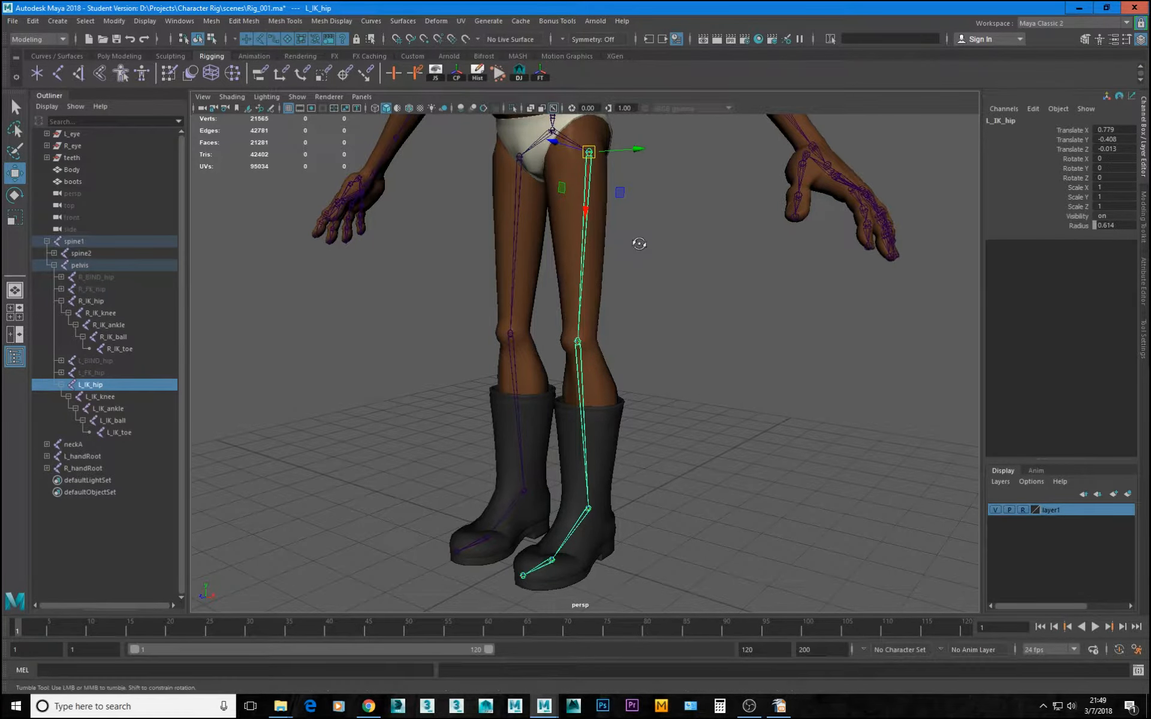
left_click_drag(638, 256, 641, 251, "alt")
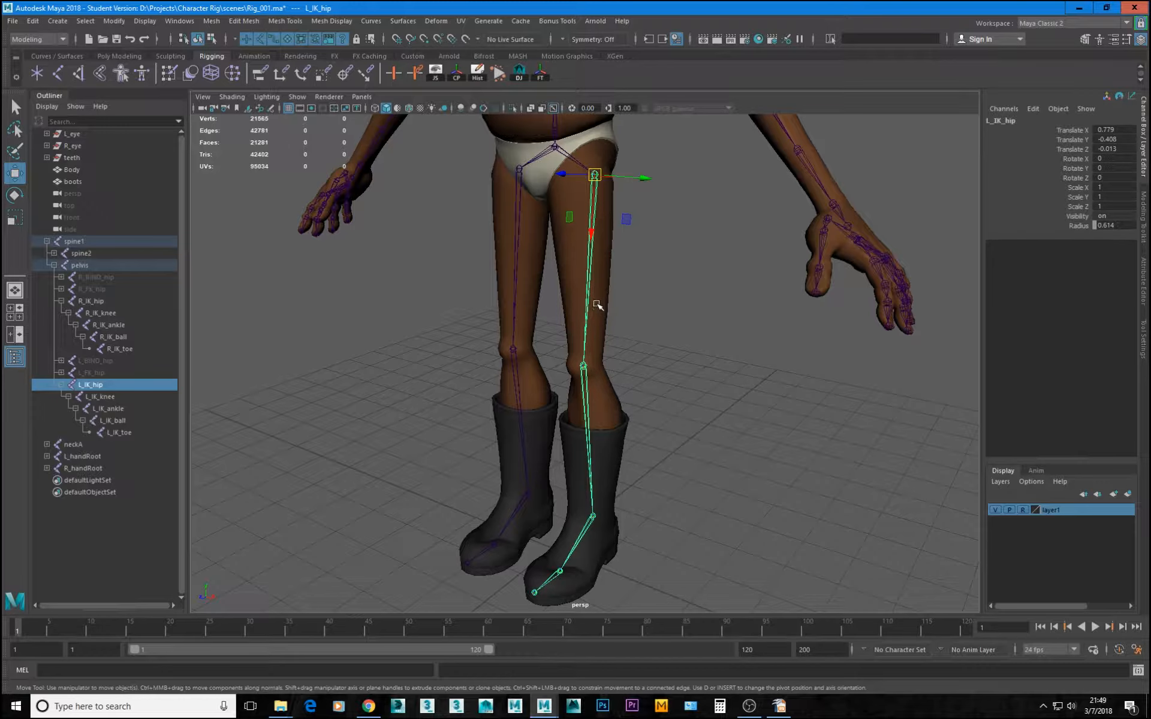
left_click_drag(702, 336, 671, 293, "alt")
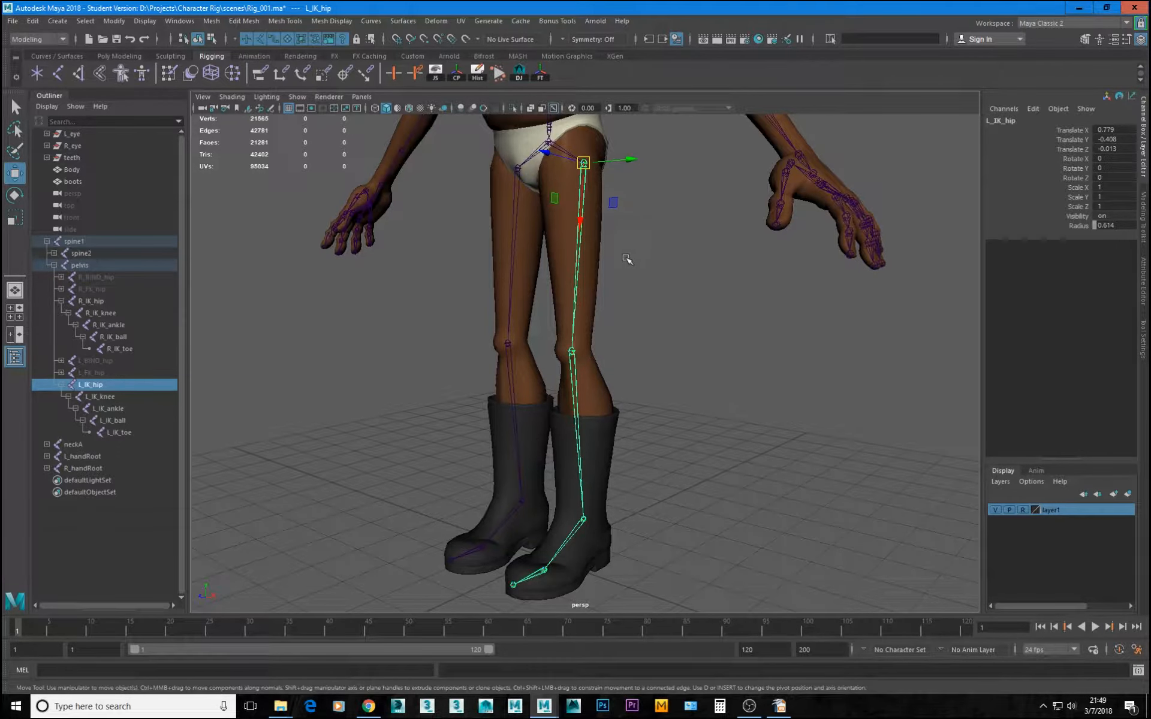
Rotate the L_IK_hip joint about -80 degrees around Y to swing the left IK leg chain up
key("e")
left_click_drag(708, 273, 609, 310, "alt")
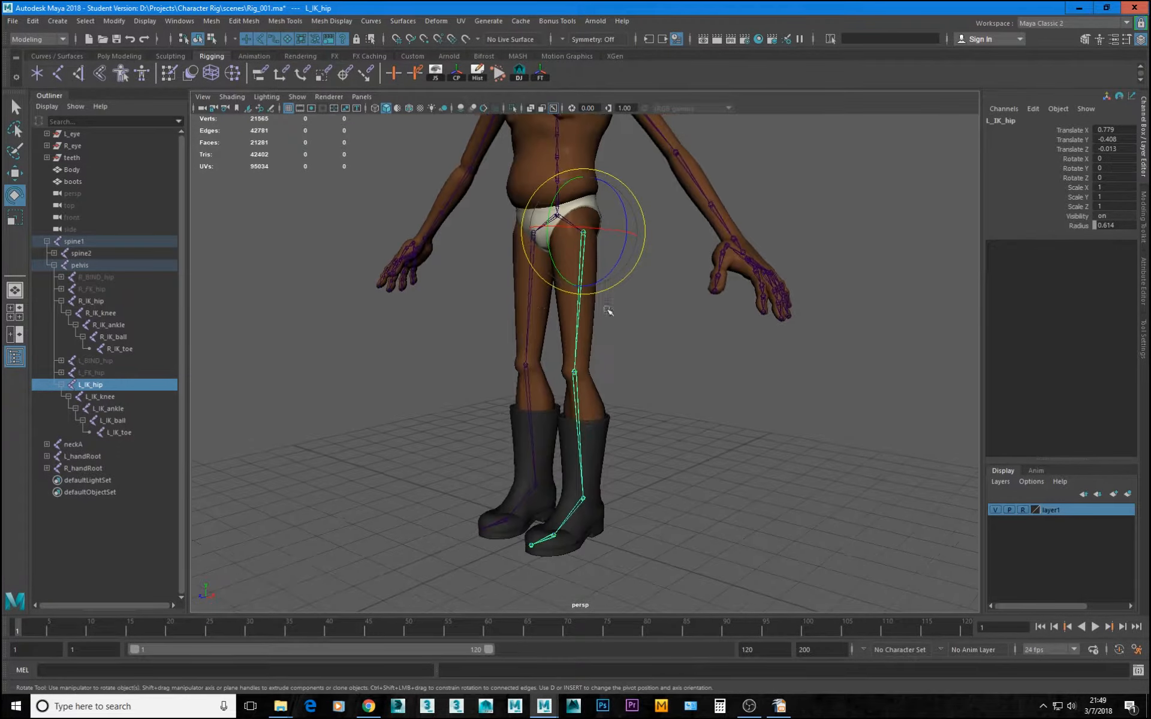
left_click_drag(555, 279, 547, 197)
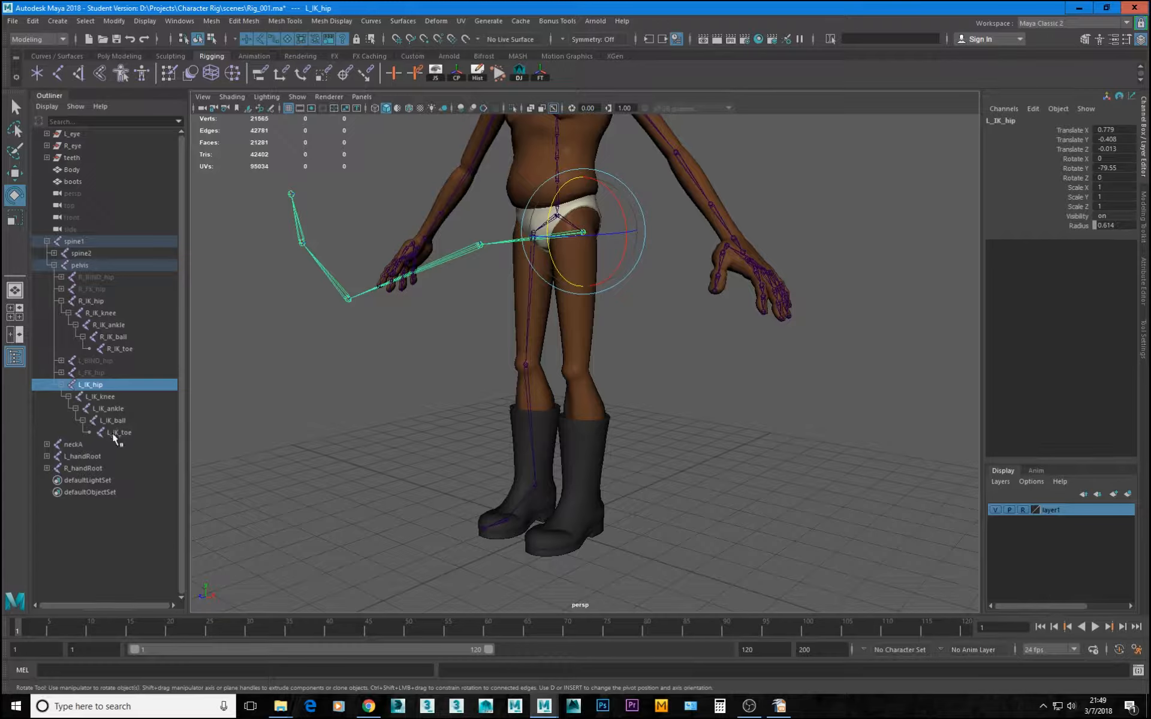
Try bending the left IK leg by rotating L_IK_knee about 53 degrees around Y and turning L_IK_ankle slightly
left_click(476, 249)
left_click_drag(441, 226, 409, 434)
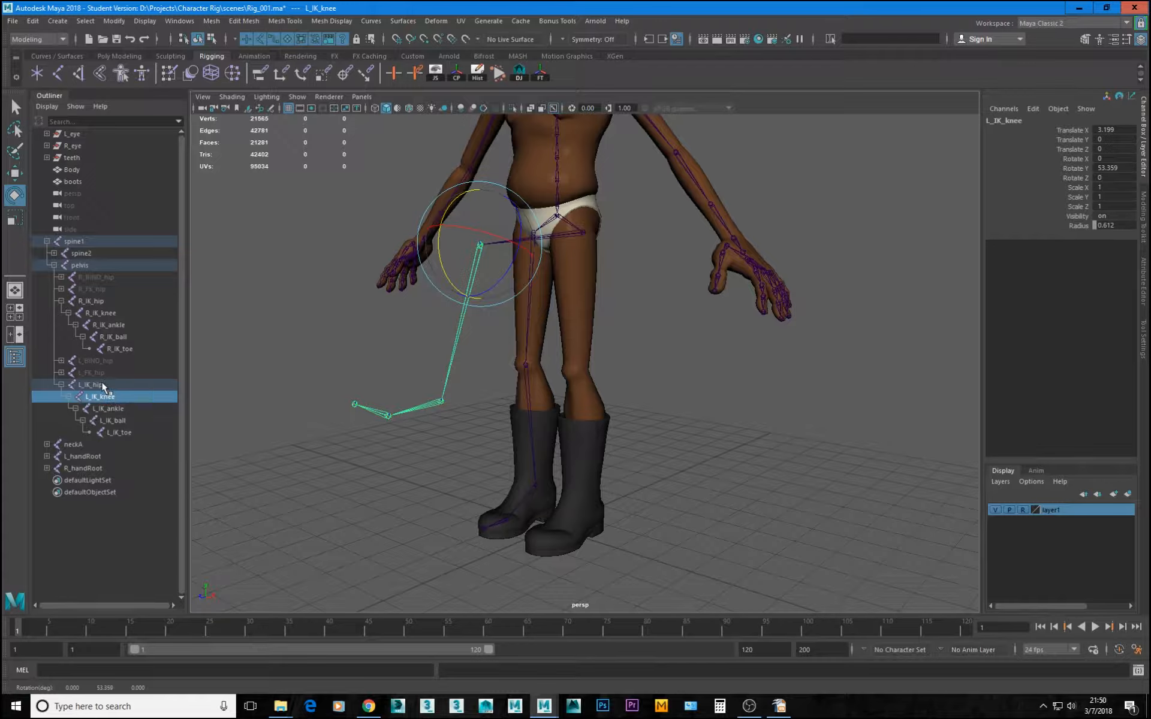
mouse_move(447, 279)
left_mouse_down()
mouse_move(430, 251)
mouse_move(446, 292)
mouse_move(441, 270)
left_mouse_up()
left_click(441, 400)
left_click_drag(398, 383, 391, 422)
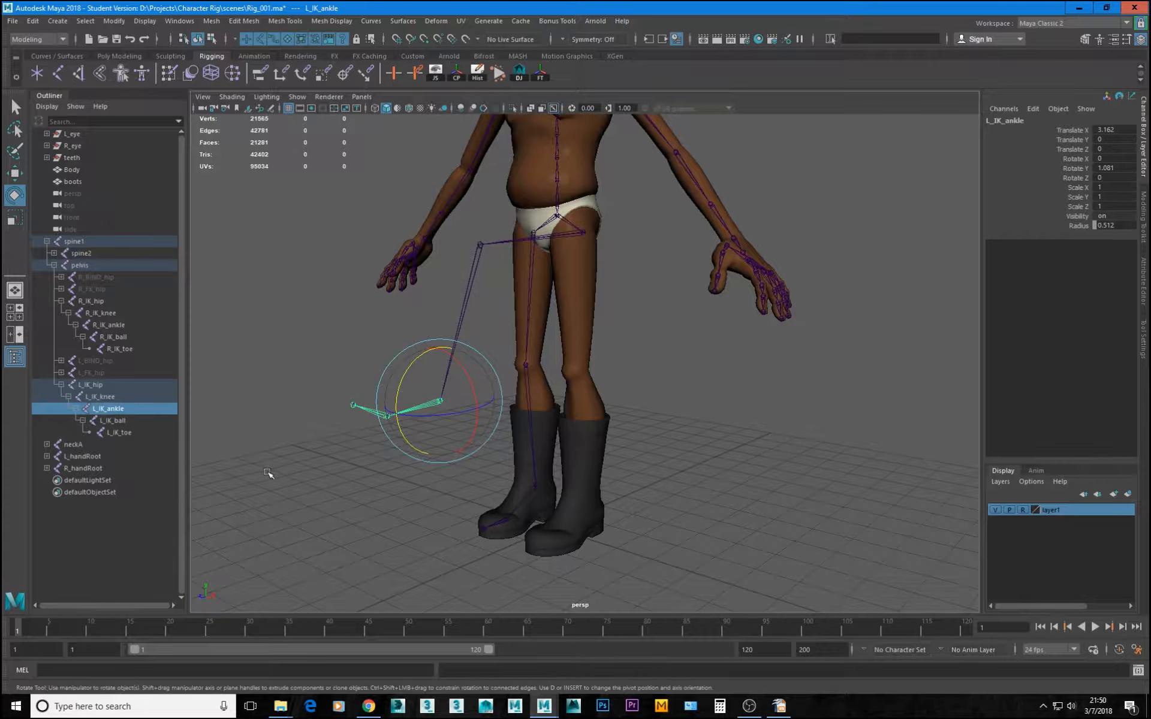
Undo the test rotations of the L_IK_ankle, L_IK_knee and L_IK_hip joints to restore the straight left IK leg
key("ctrl+z")
key("ctrl+z")
key("ctrl+z")
key("ctrl+z")
key("ctrl+z")
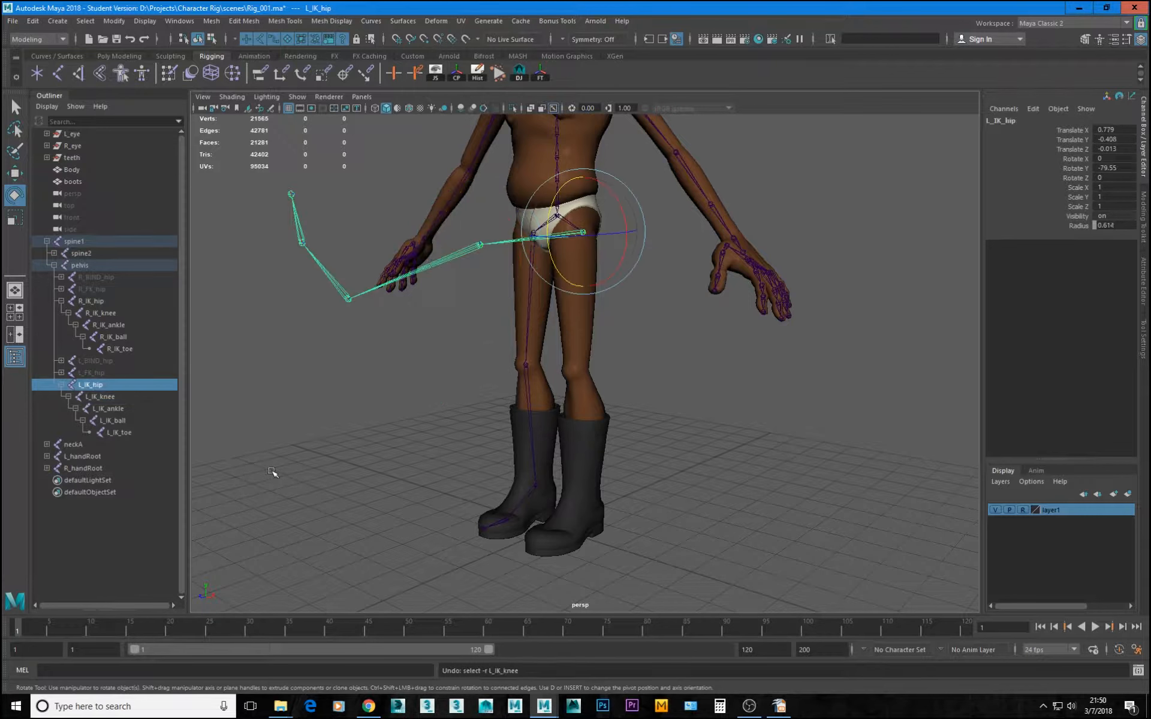
left_click_drag(279, 470, 477, 372, "alt")
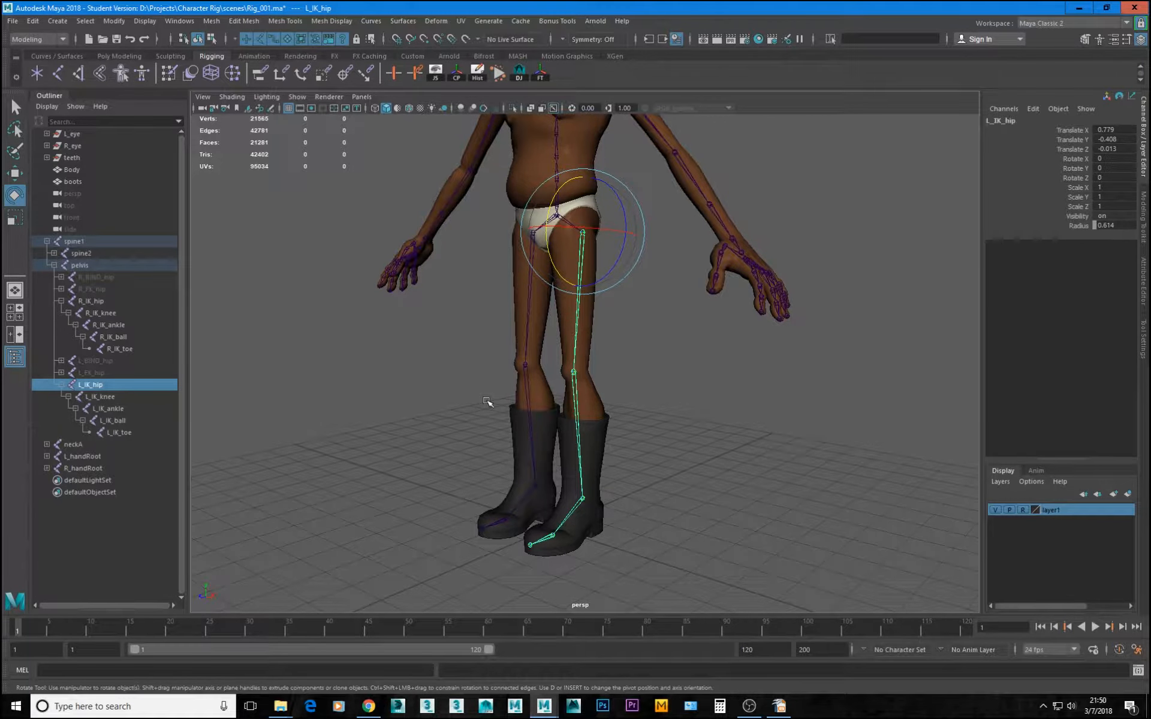
Try moving the pelvis joint twice with the Move tool to test how both IK leg chains follow, undoing each move
left_click_drag(605, 512, 591, 505, "alt")
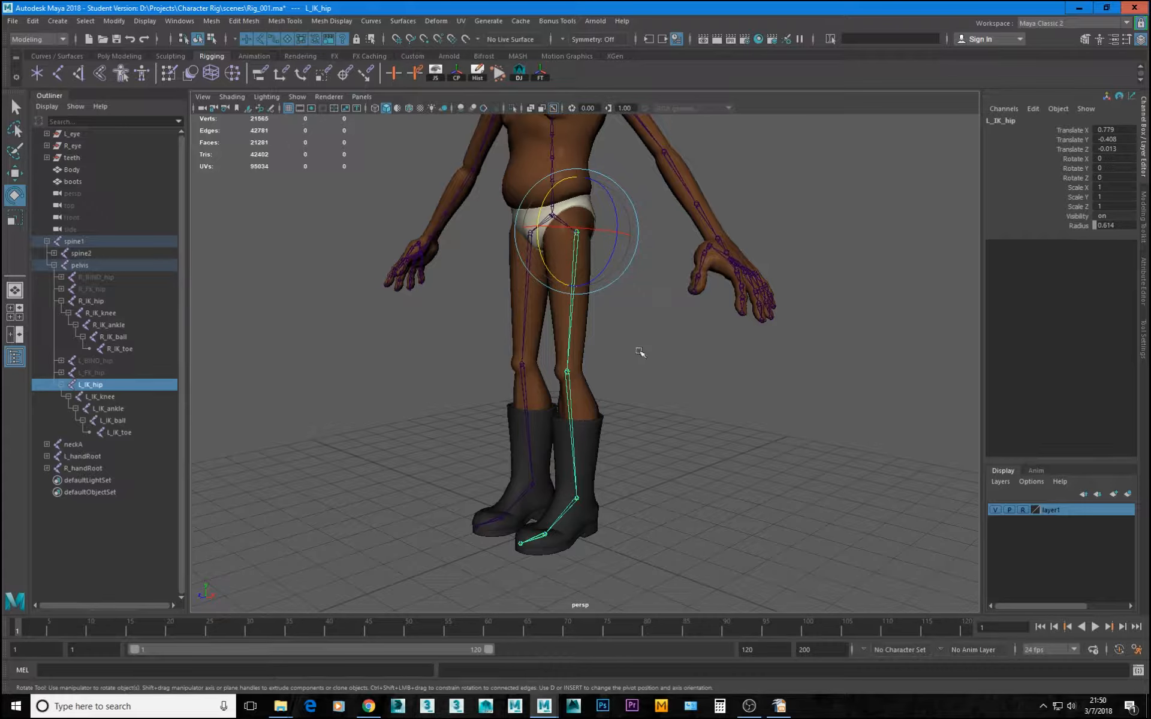
left_click_drag(585, 405, 556, 485, "alt")
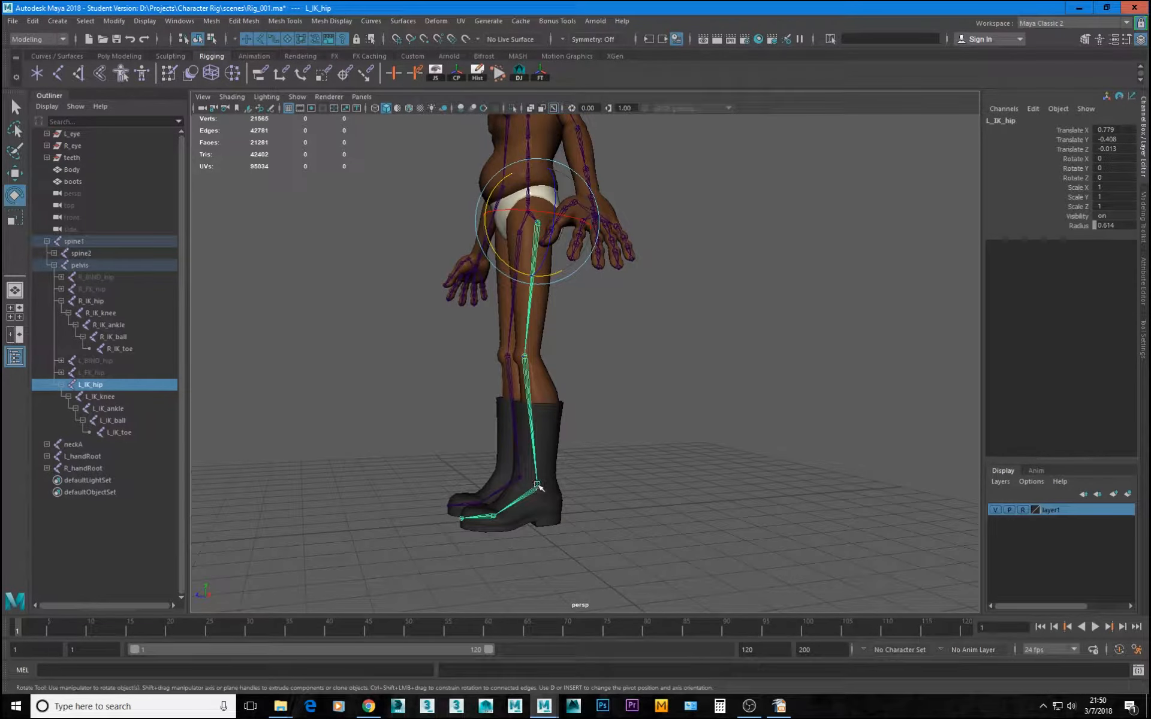
left_click_drag(510, 245, 543, 242, "alt")
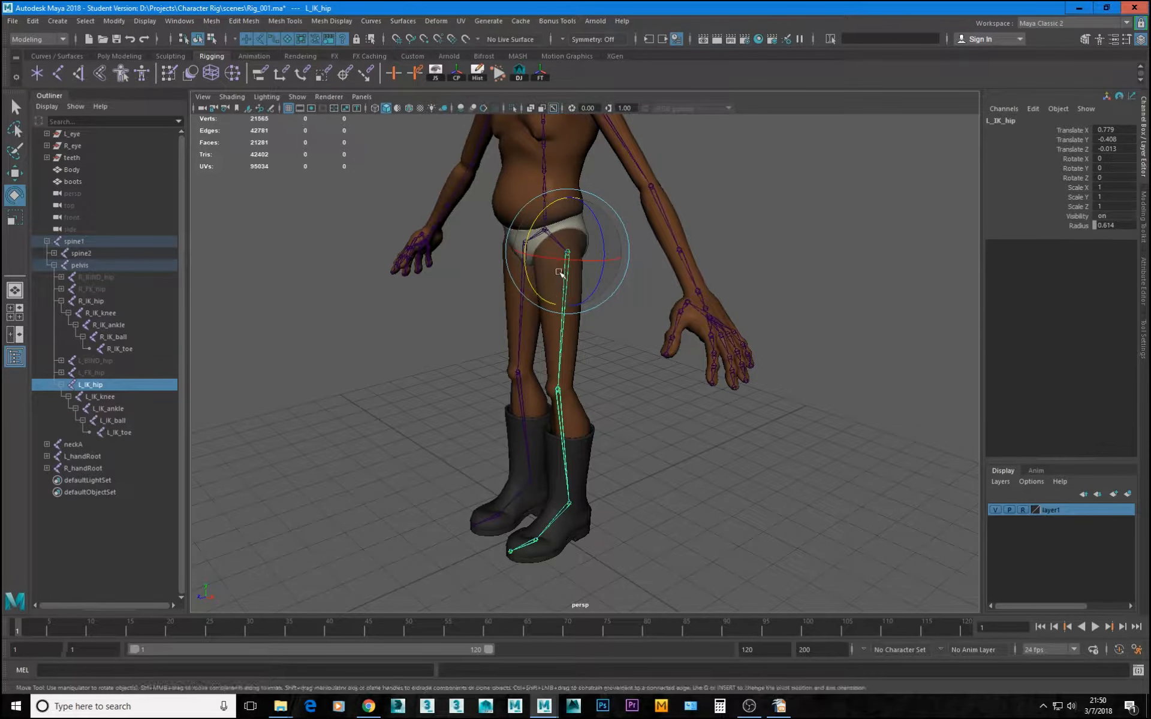
key("w")
left_click(544, 230)
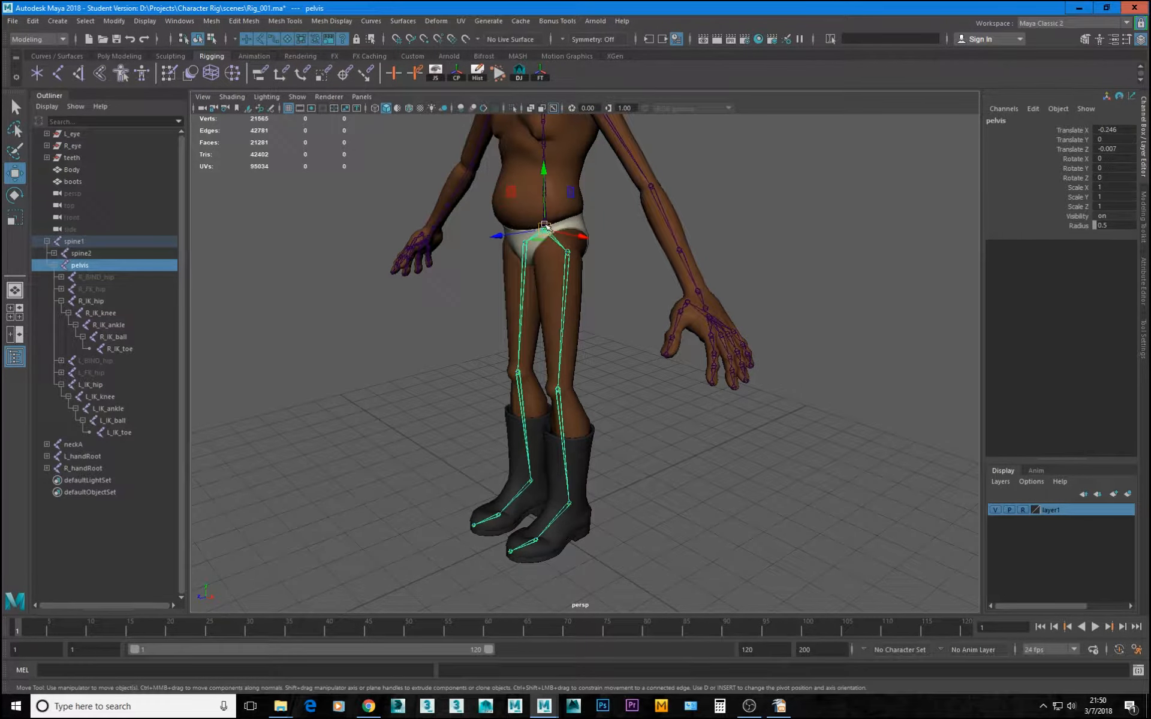
mouse_move(544, 227)
left_mouse_down()
mouse_move(551, 256)
mouse_move(555, 233)
mouse_move(546, 242)
left_mouse_up()
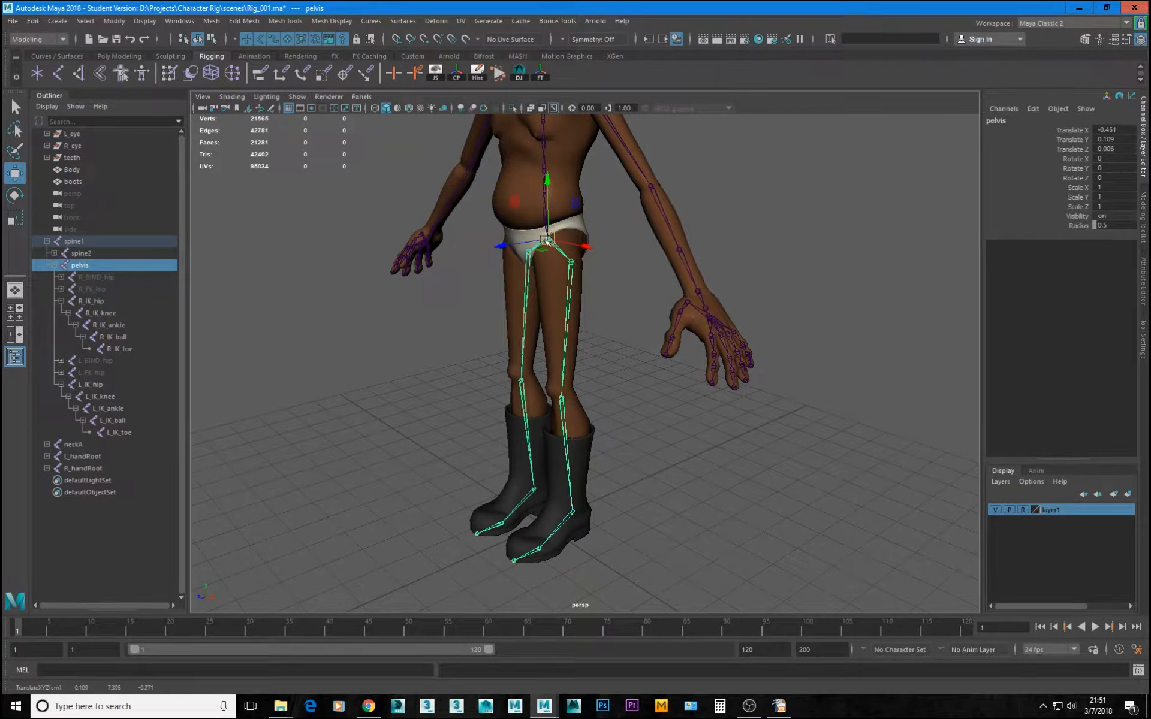
key("ctrl+z")
left_click_drag(576, 278, 562, 259, "alt")
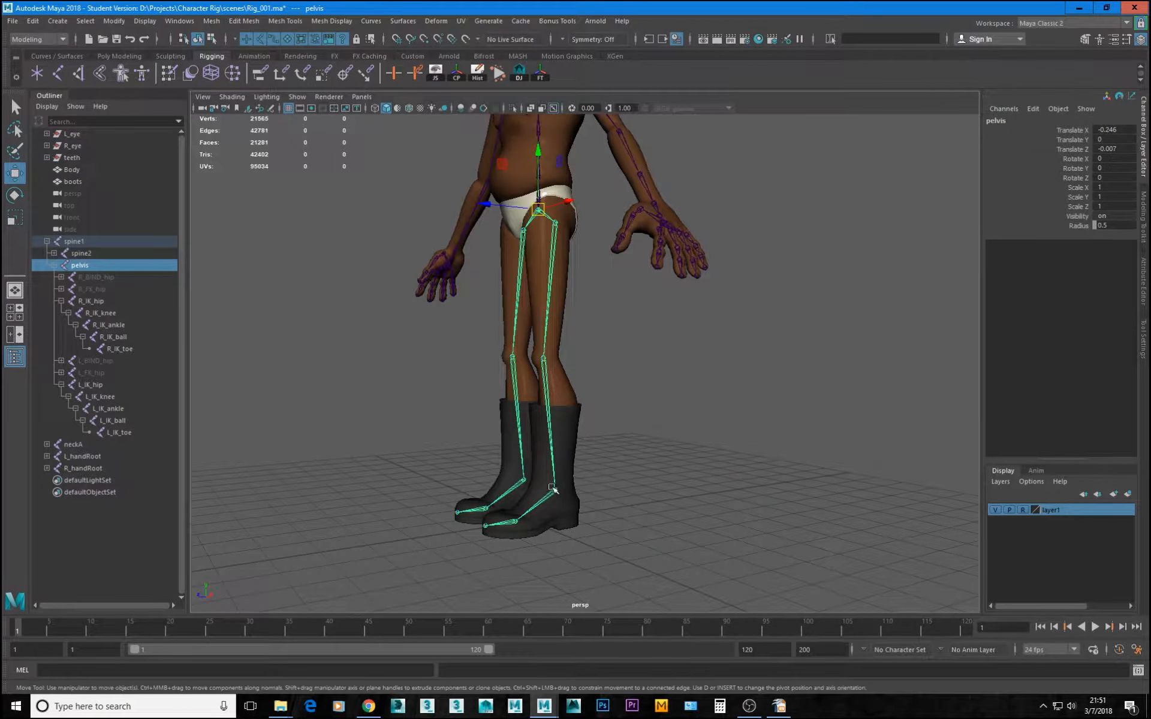
mouse_move(540, 211)
left_mouse_down()
mouse_move(543, 257)
mouse_move(547, 218)
left_mouse_up()
key("ctrl+z")
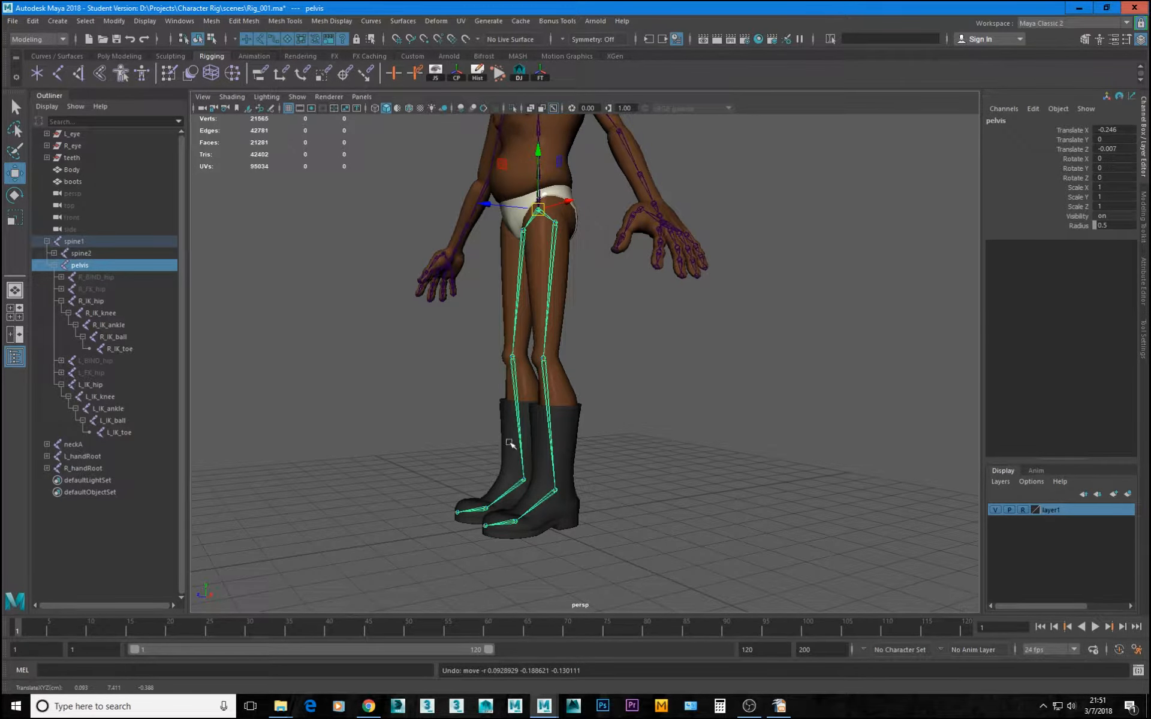
Deselect the pelvis, switch to the Rigging menu set and open the options of the Create IK Handle tool
left_click_drag(430, 228, 613, 273, "alt")
left_click(595, 262)
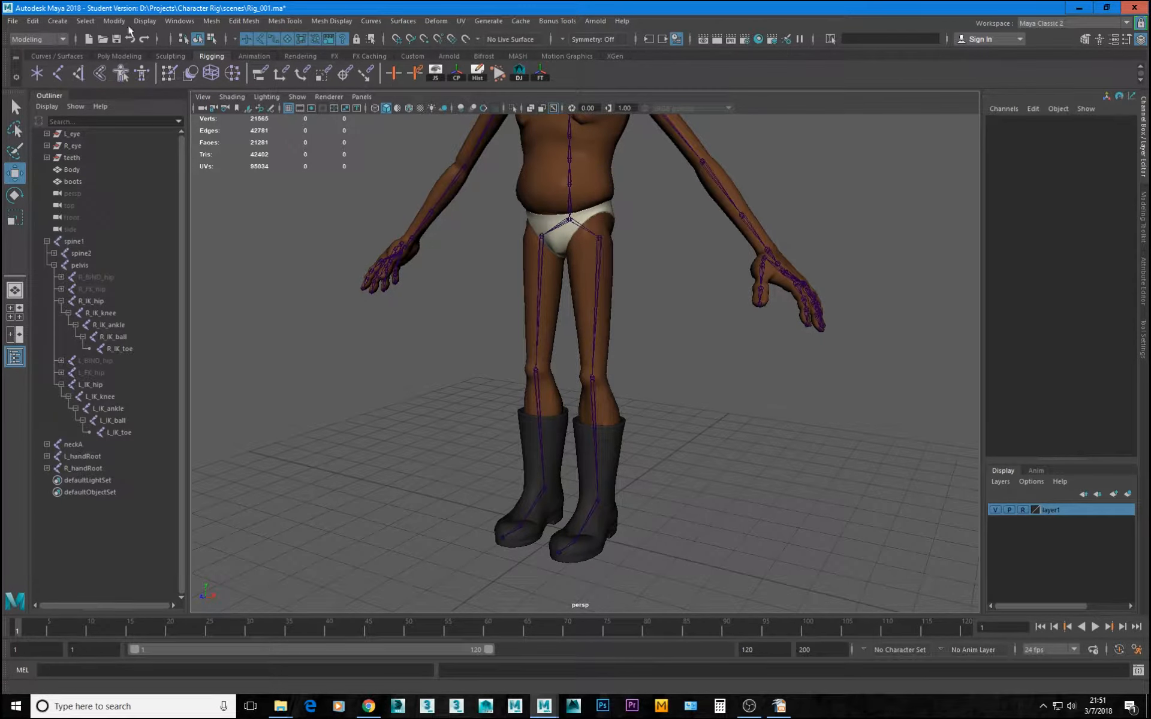
left_click(29, 39)
left_click(24, 64)
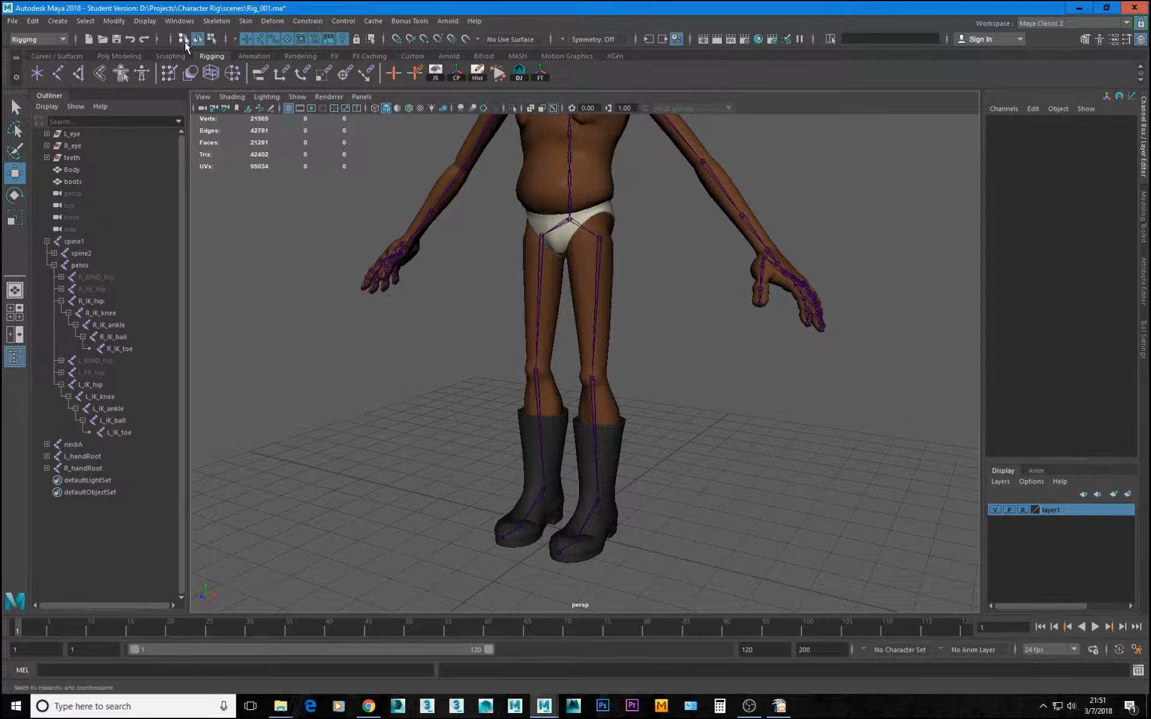
left_click(216, 20)
mouse_move(179, 20)
mouse_move(217, 21)
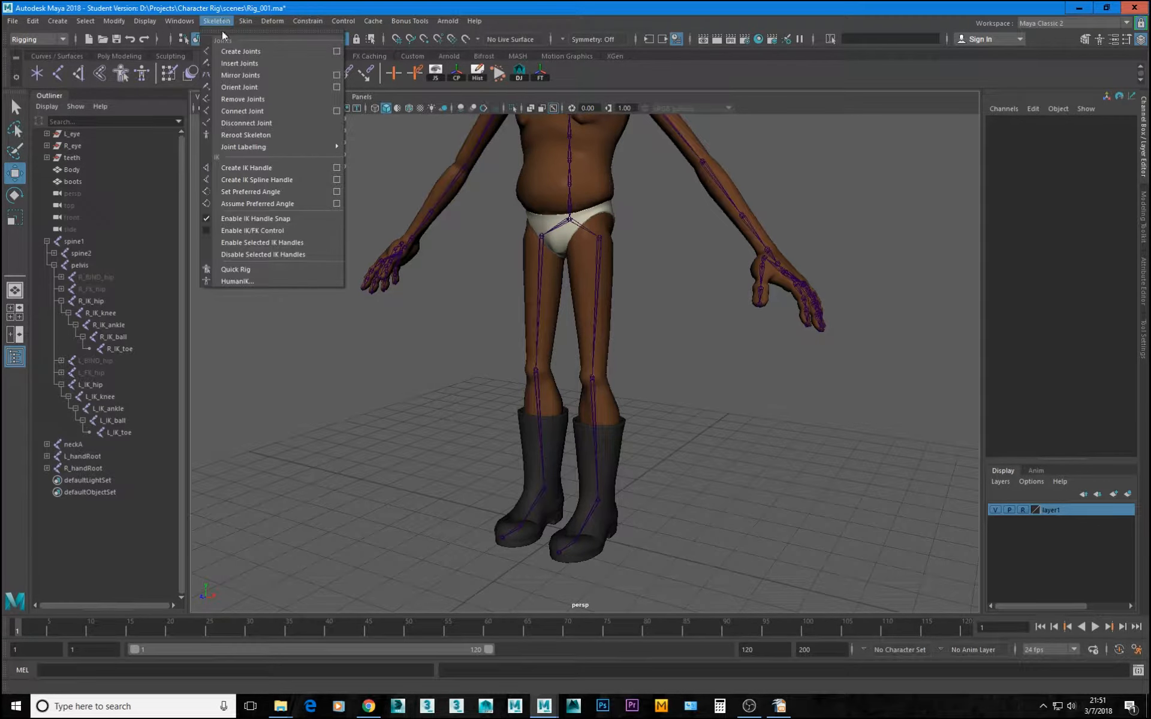
left_click(337, 171)
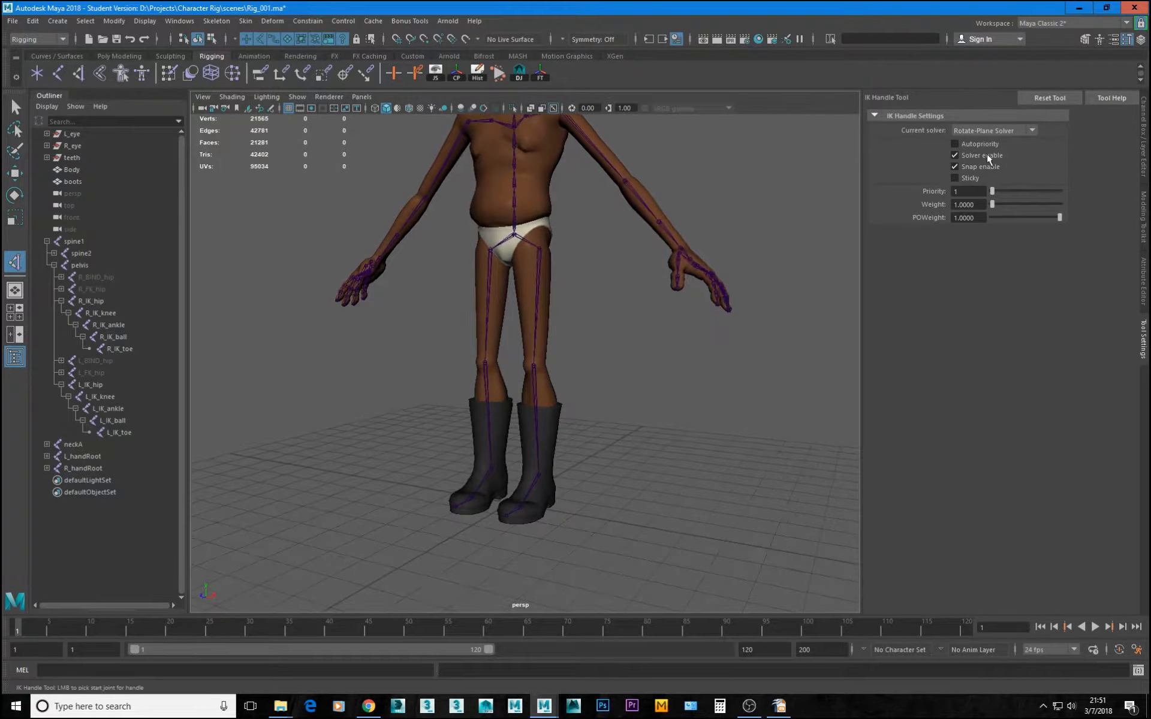
Keep the Rotate-Plane Solver as current solver and create an IK handle from L_IK_hip to L_IK_ankle
left_click(981, 131)
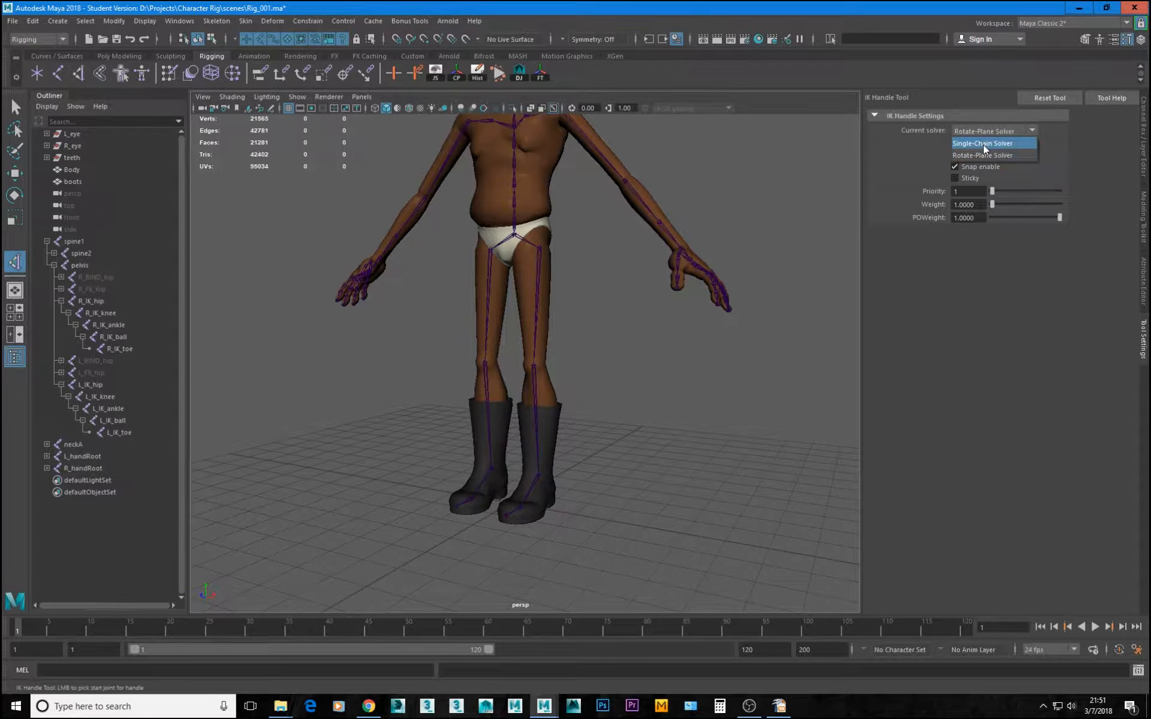
left_click(912, 139)
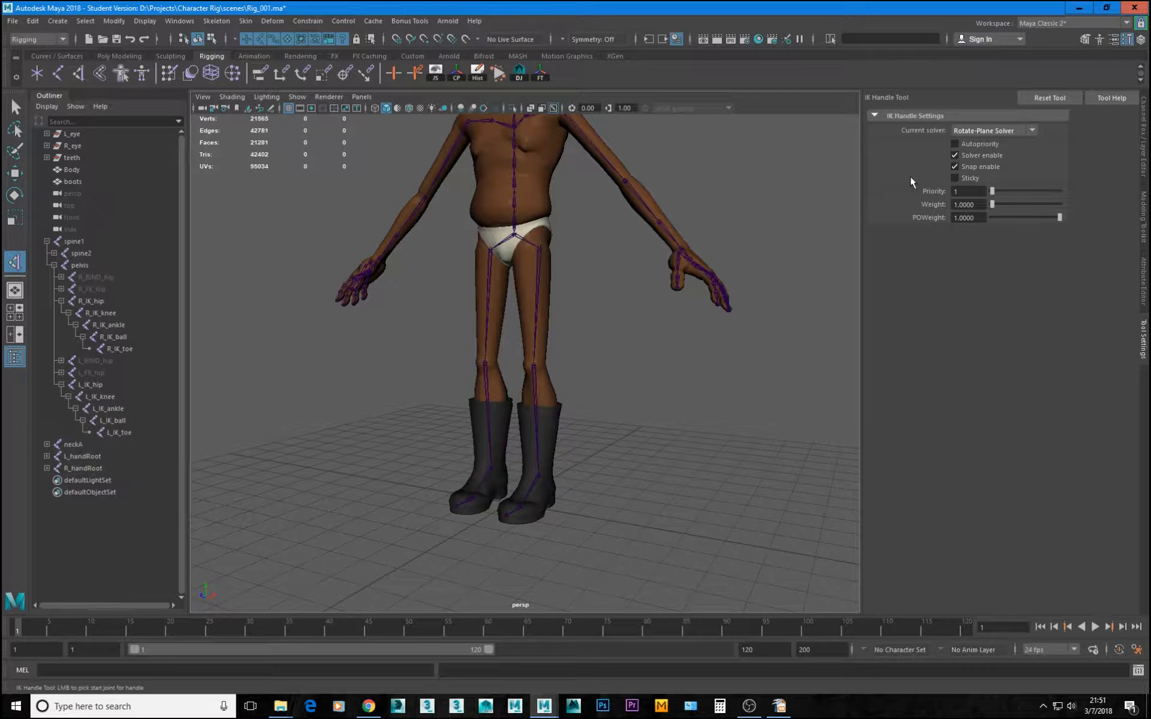
left_click(970, 128)
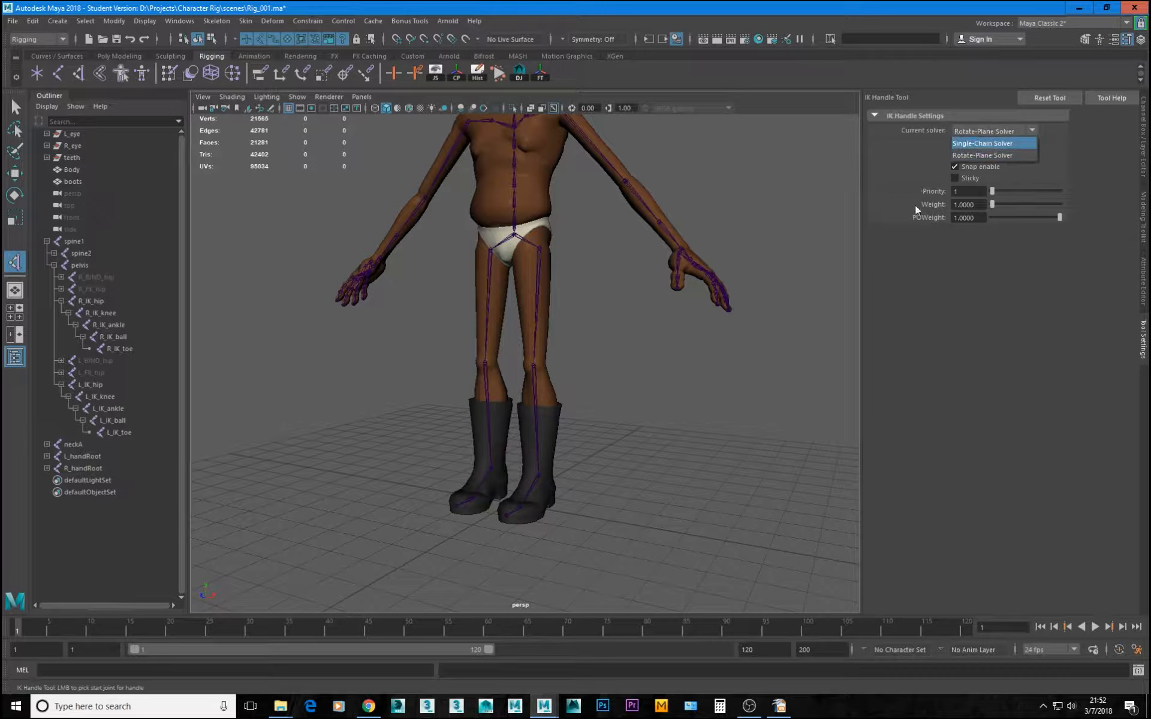
left_click_drag(594, 482, 580, 490, "alt")
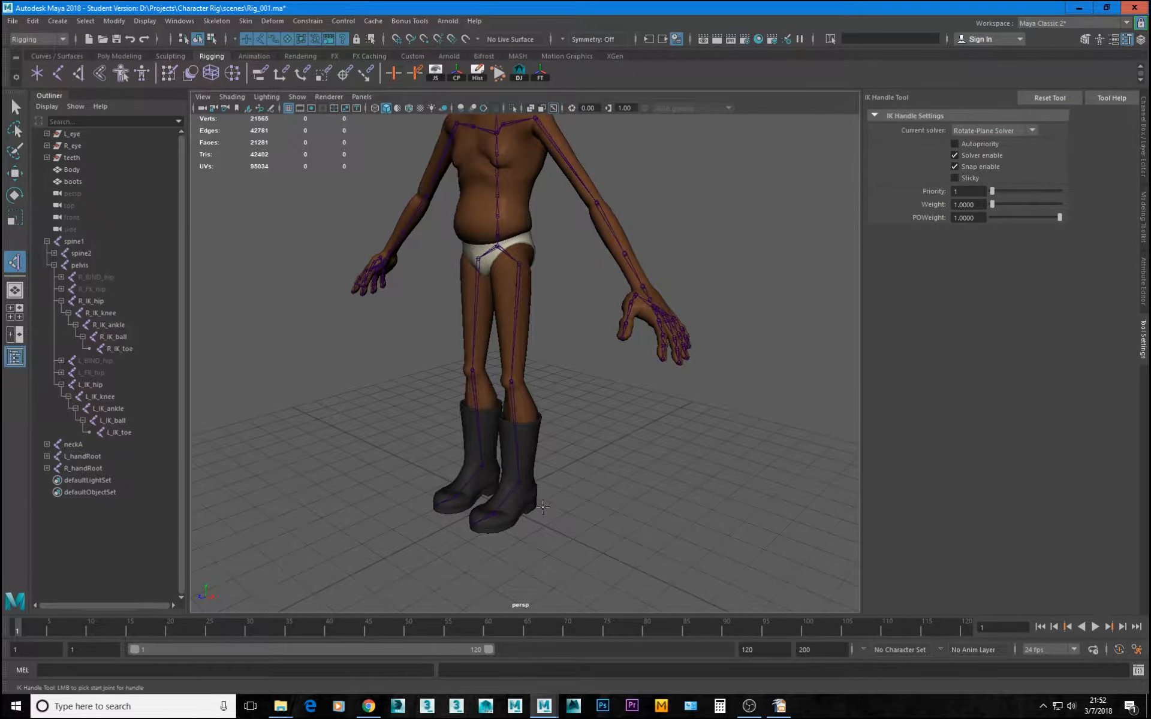
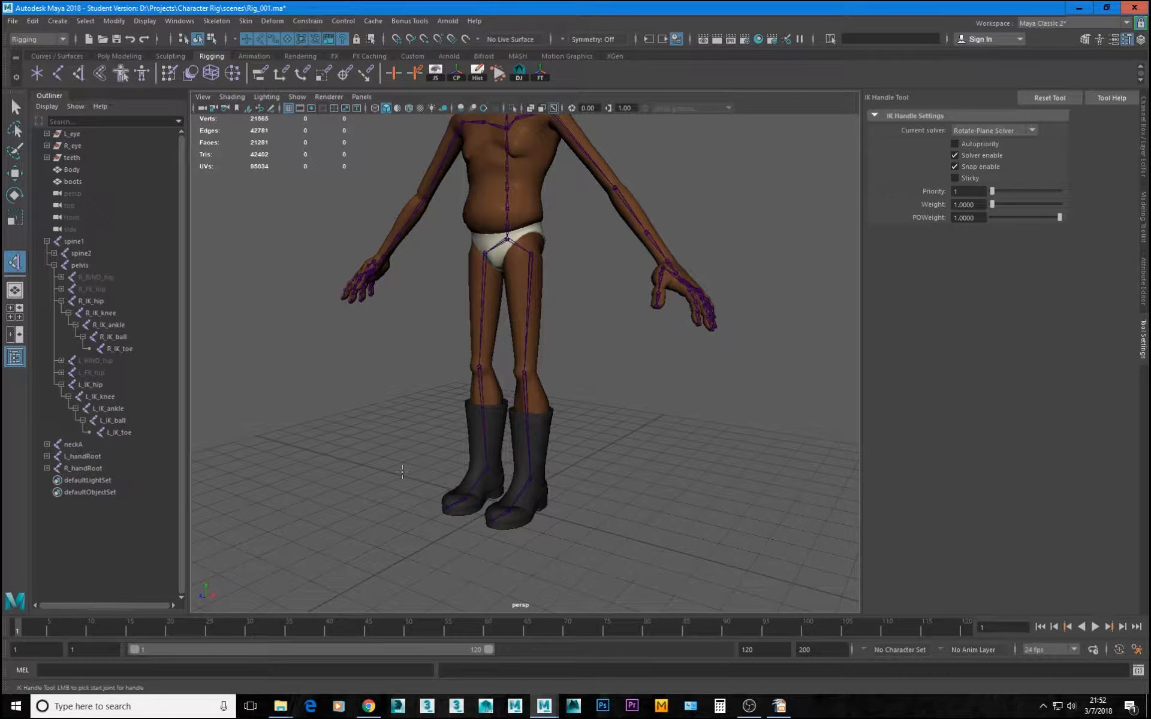
scroll(457, 436, "up", 3)
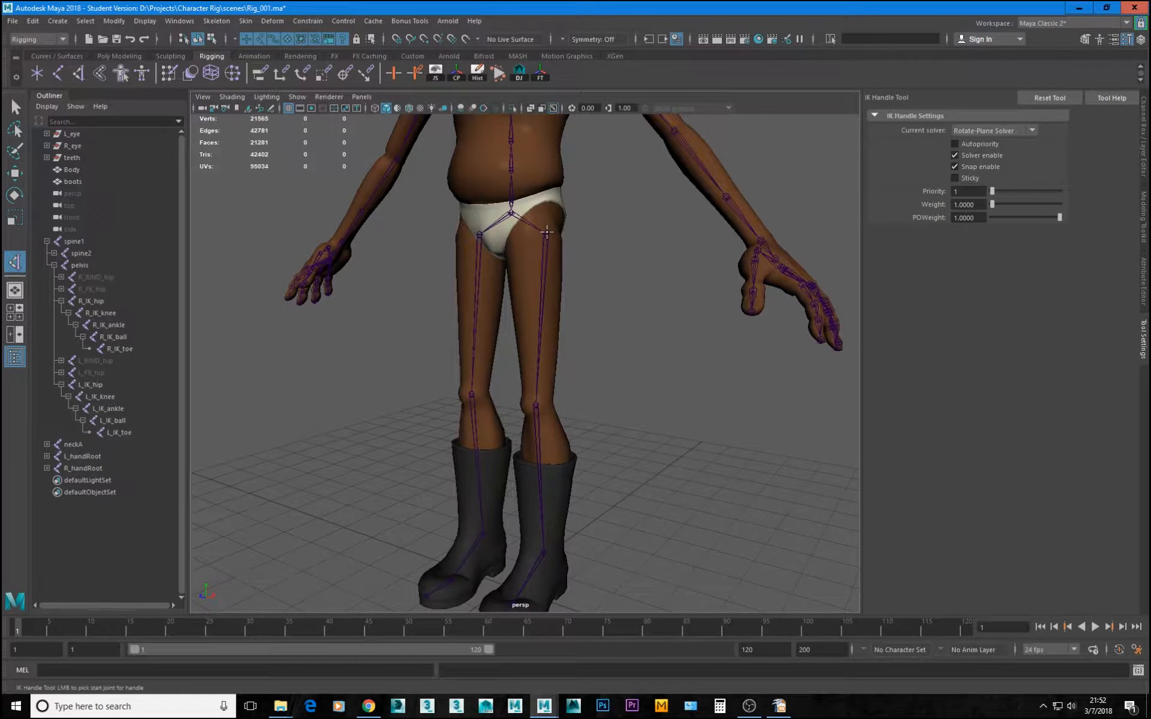
left_click(546, 232)
scroll(587, 507, "up", 4)
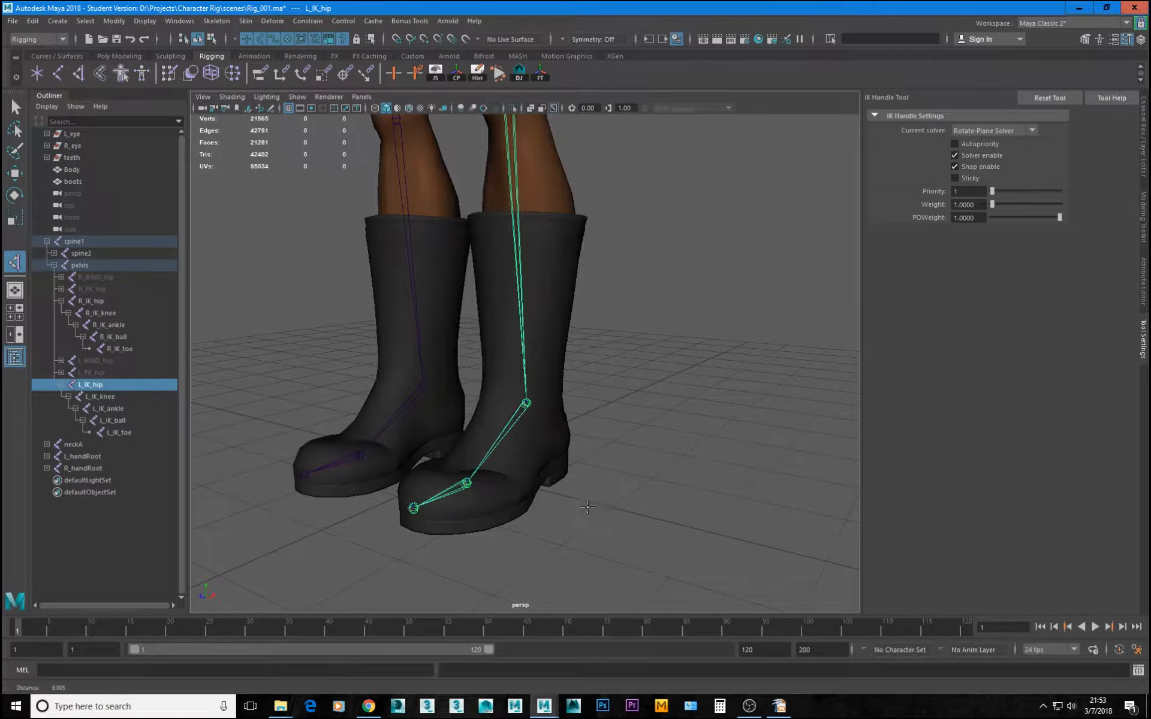
left_click(525, 403)
key("w")
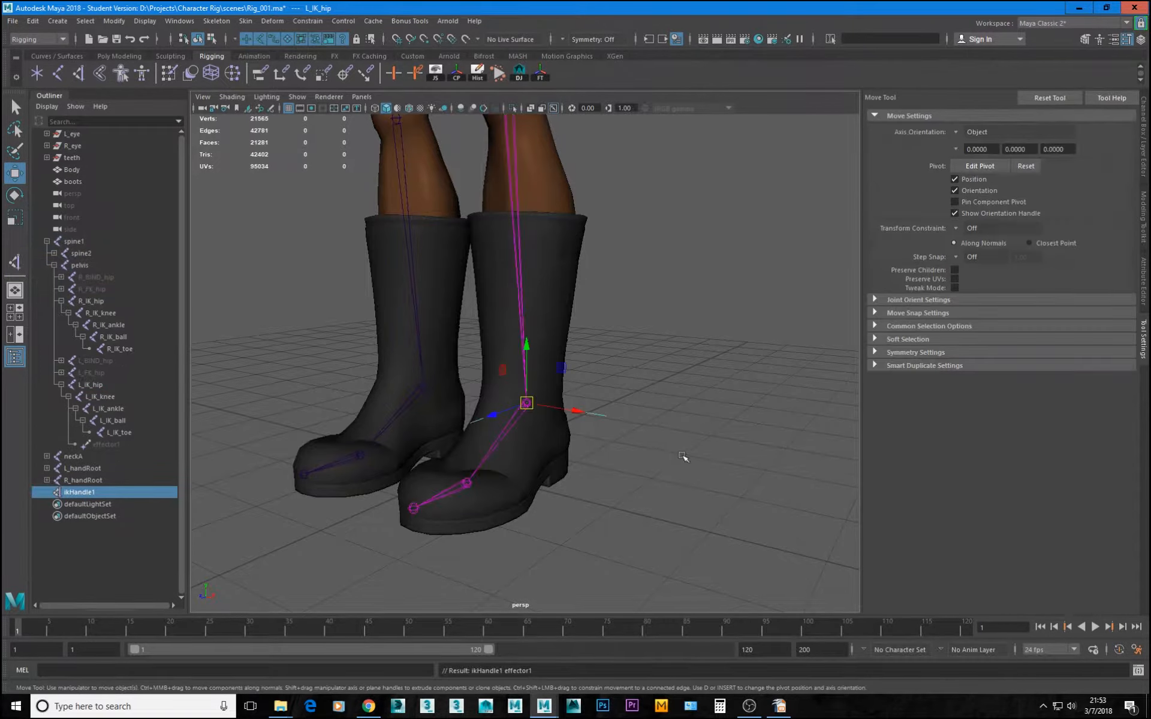
Test the new left ankle IK handle by moving it up to bend the knee and returning it to the ankle
scroll(576, 440, "down", 5)
left_click_drag(577, 440, 522, 423, "alt")
scroll(424, 455, "up", 4)
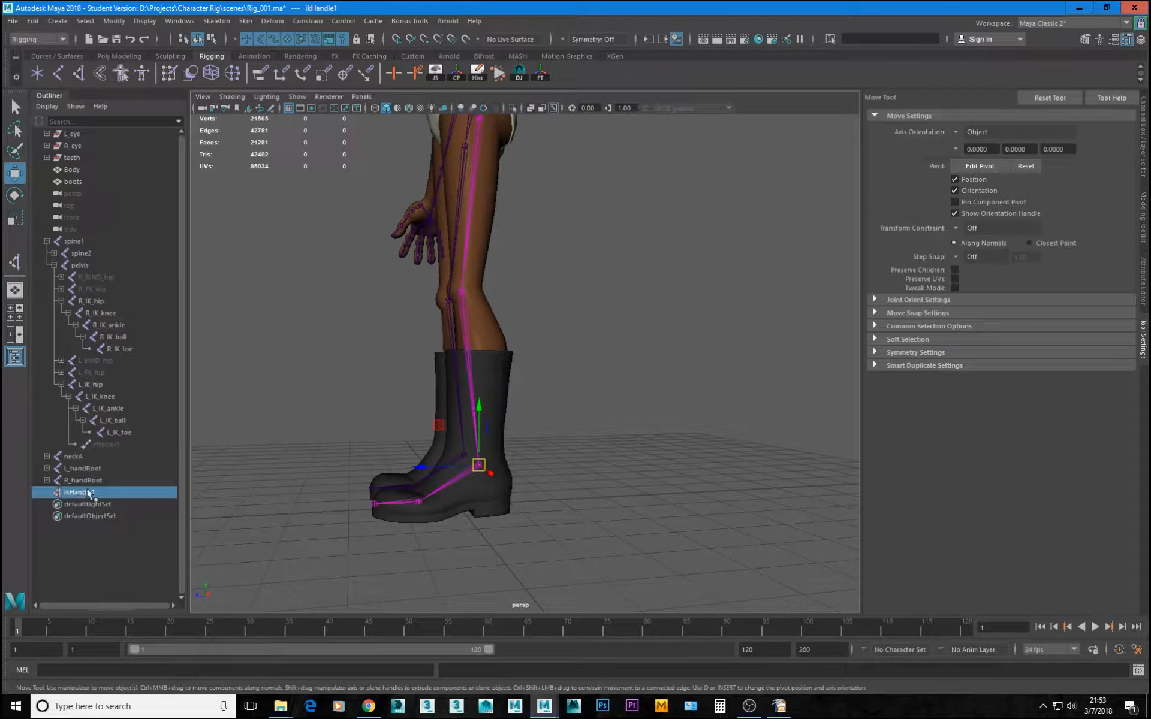
left_click_drag(527, 419, 525, 367, "alt")
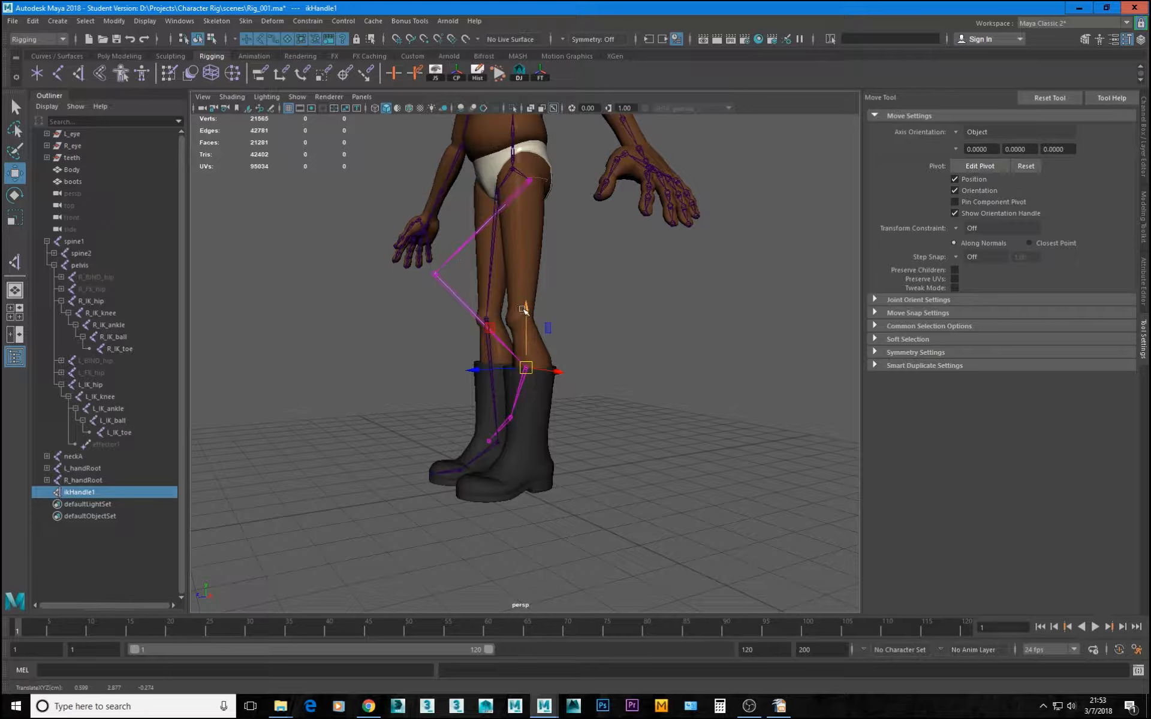
left_click_drag(526, 318, 550, 414)
Try moving the pelvis joint vertically to test how the legs react with the left IK handle in place, and undo it
left_click_drag(476, 168, 534, 161, "alt")
left_click(533, 176)
left_click(540, 157)
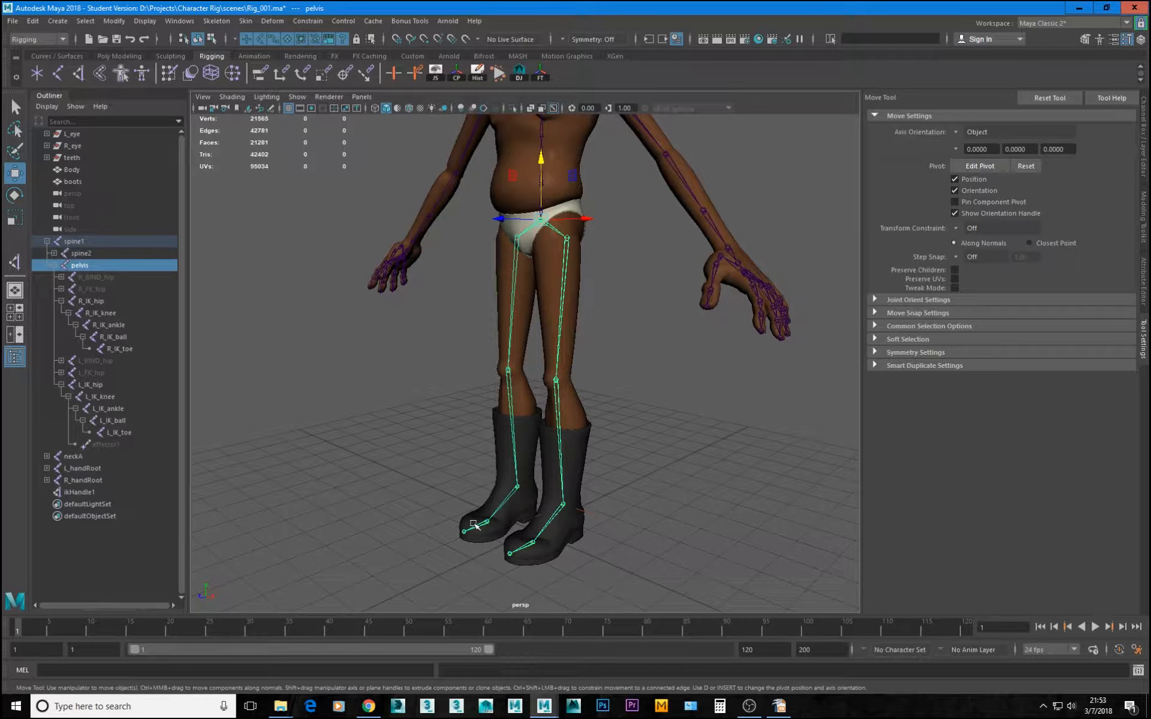
mouse_move(543, 159)
left_mouse_down()
mouse_move(541, 191)
mouse_move(543, 172)
left_mouse_up()
key("ctrl+z")
left_click_drag(580, 346, 584, 330, "alt")
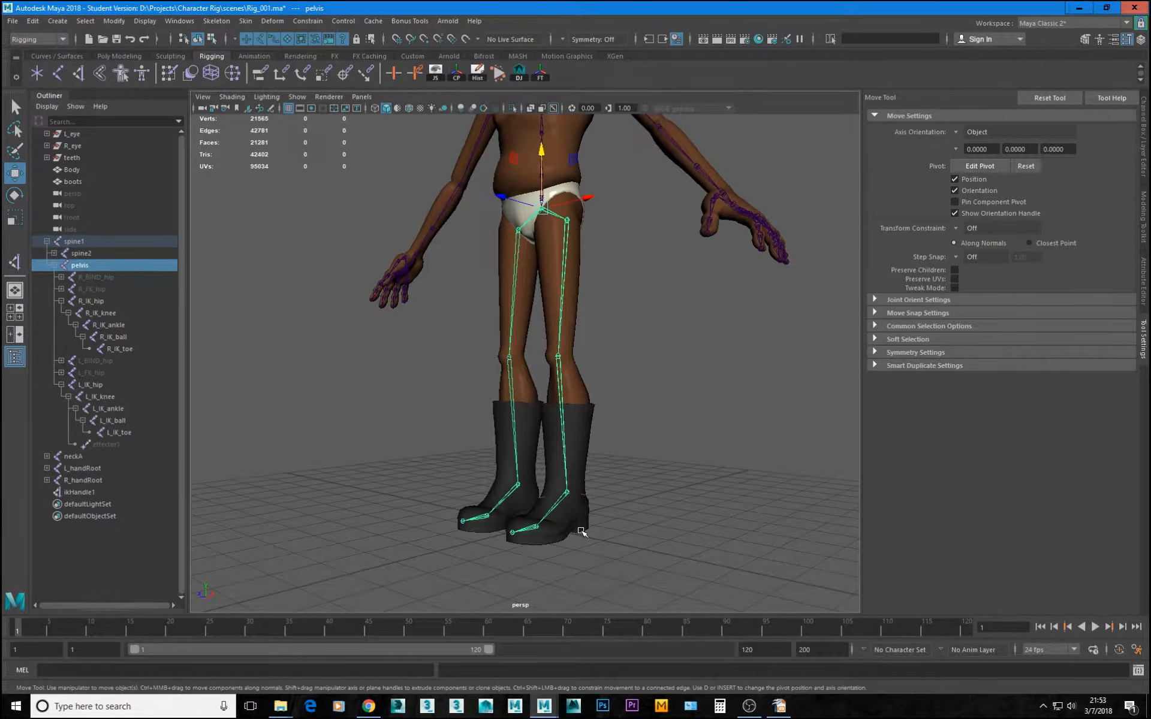
Try raising the left ankle IK handle and moving the right IK ankle joint for comparison, undoing both moves
left_click(595, 496)
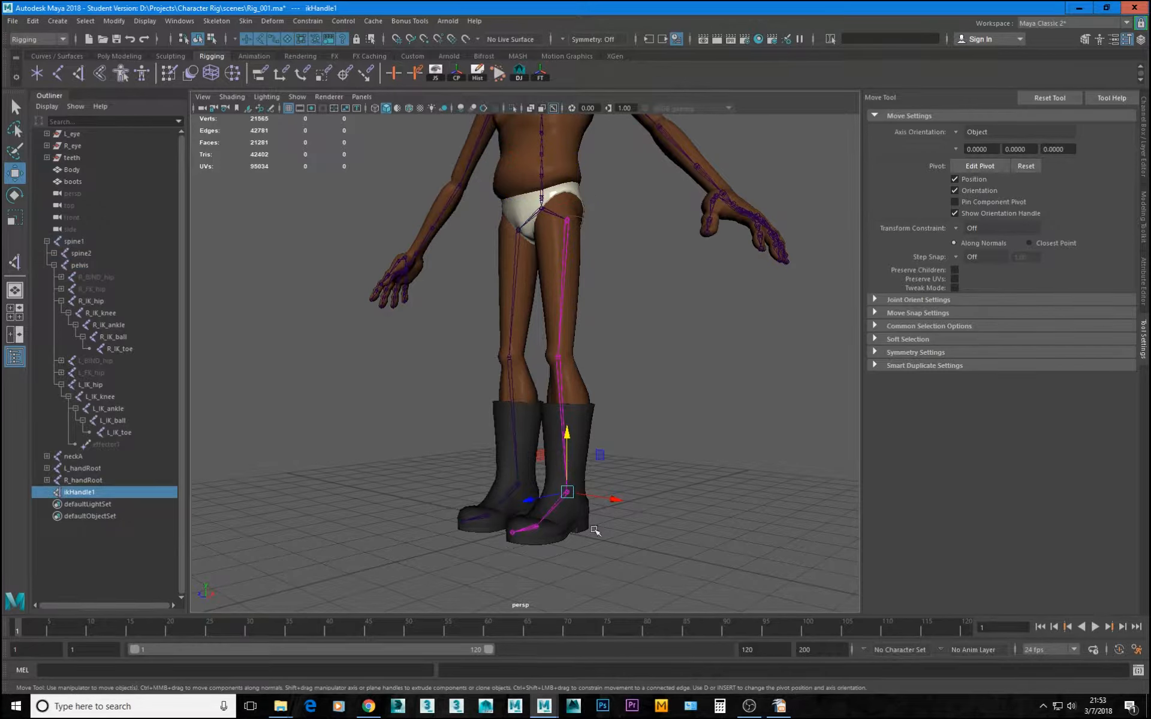
left_click_drag(577, 441, 586, 358)
key("ctrl+z")
left_click(526, 485)
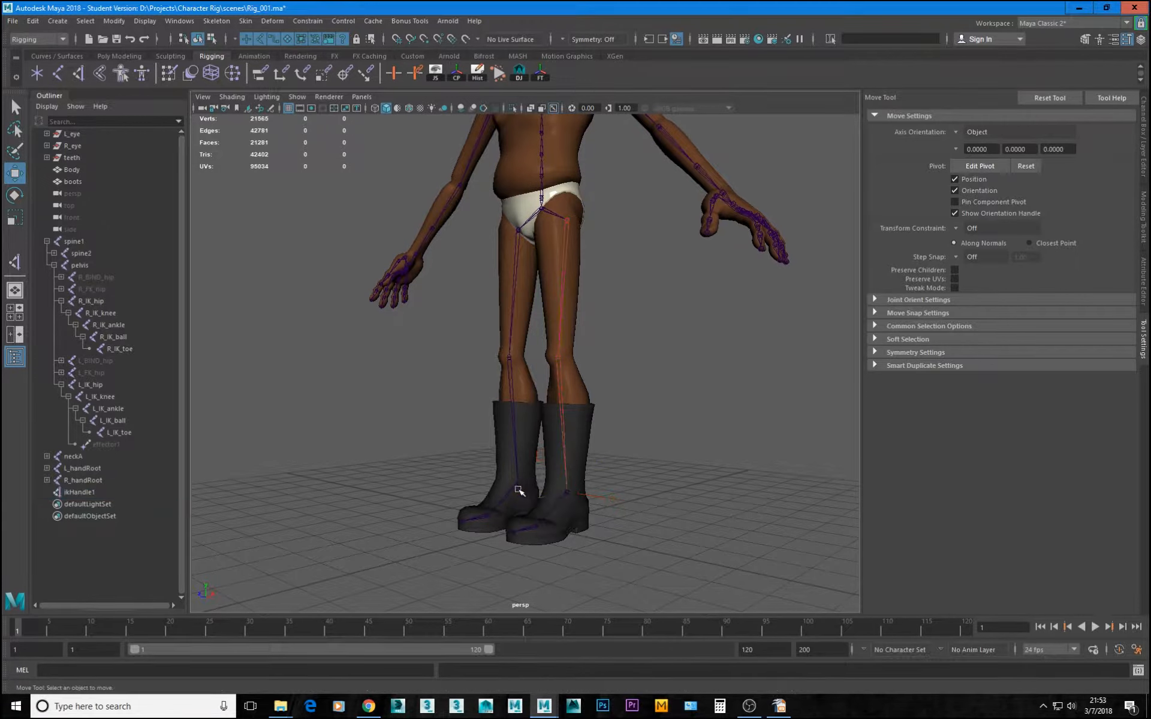
left_click(518, 487)
mouse_move(516, 485)
left_mouse_down()
mouse_move(527, 411)
mouse_move(525, 464)
left_mouse_up()
key("ctrl+z")
Select the left ankle's IK handle and rename it L_ankleIK
mouse_move(614, 506)
left_mouse_down("alt")
mouse_move(601, 521)
mouse_move(599, 497)
left_mouse_up("alt")
left_click(585, 498)
mouse_move(574, 454)
left_mouse_down("alt")
mouse_move(559, 444)
mouse_move(577, 460)
mouse_move(640, 459)
mouse_move(575, 464)
left_mouse_up("alt")
right_click_drag(592, 465, 600, 515, "alt")
middle_click_drag(565, 522, 590, 358, "alt")
left_click_drag(633, 379, 596, 391, "alt")
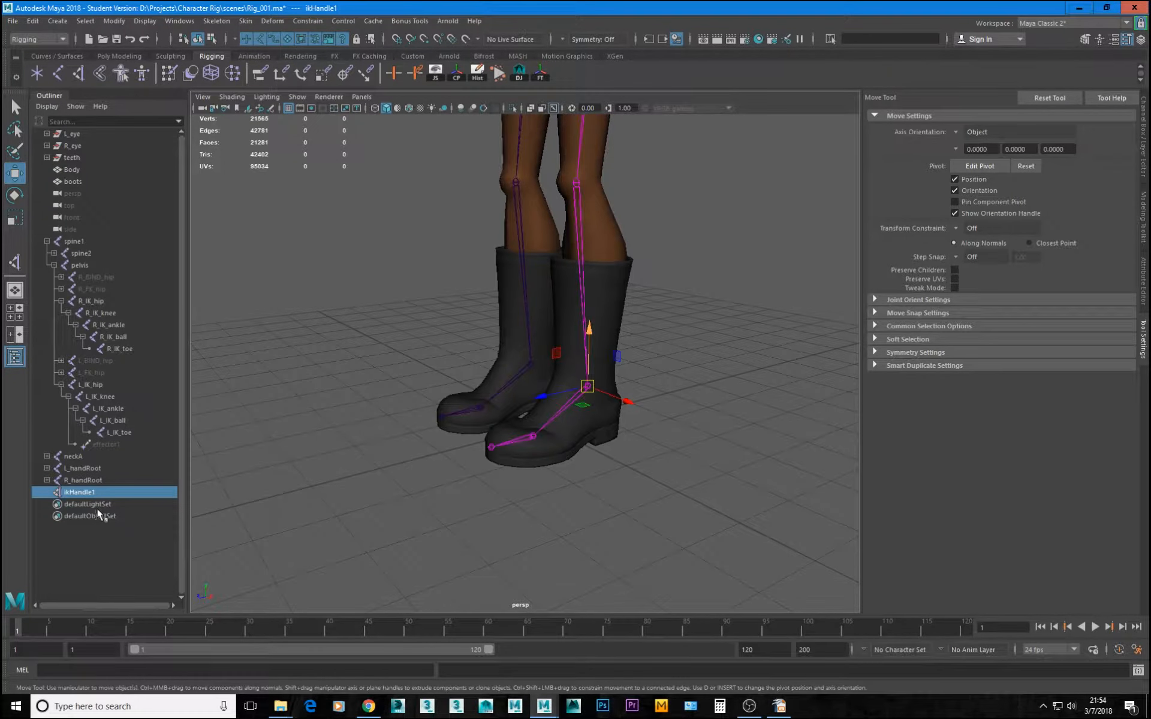
double_click(78, 492)
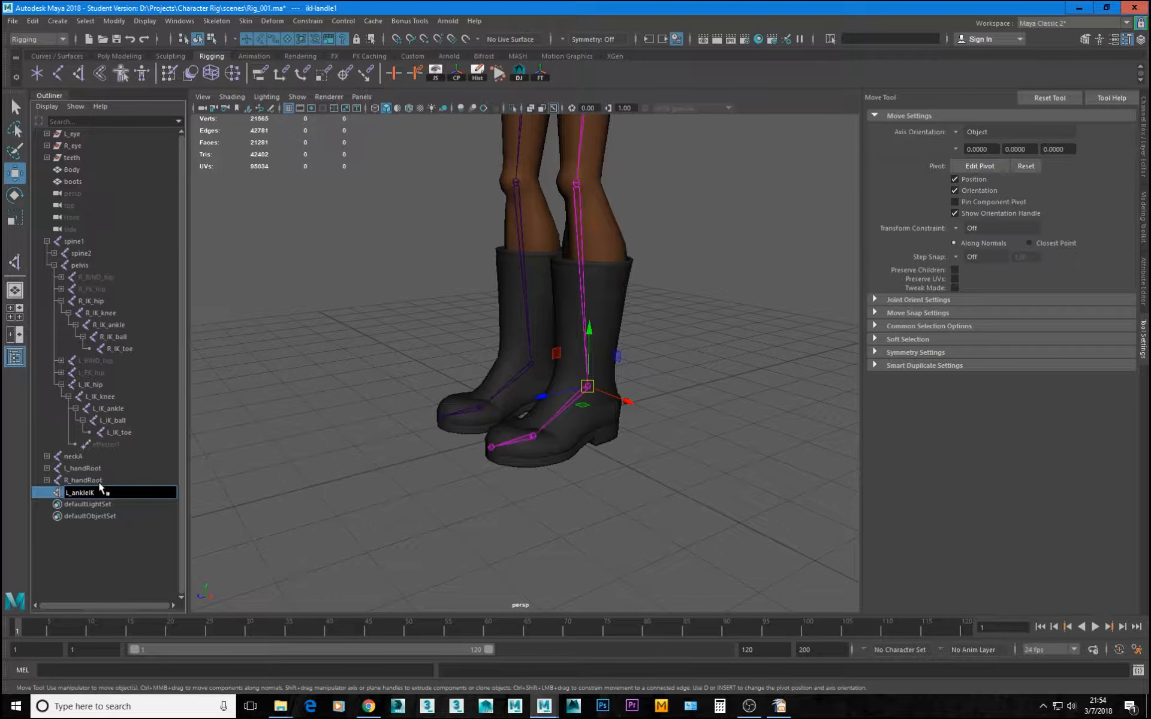
key("Return")
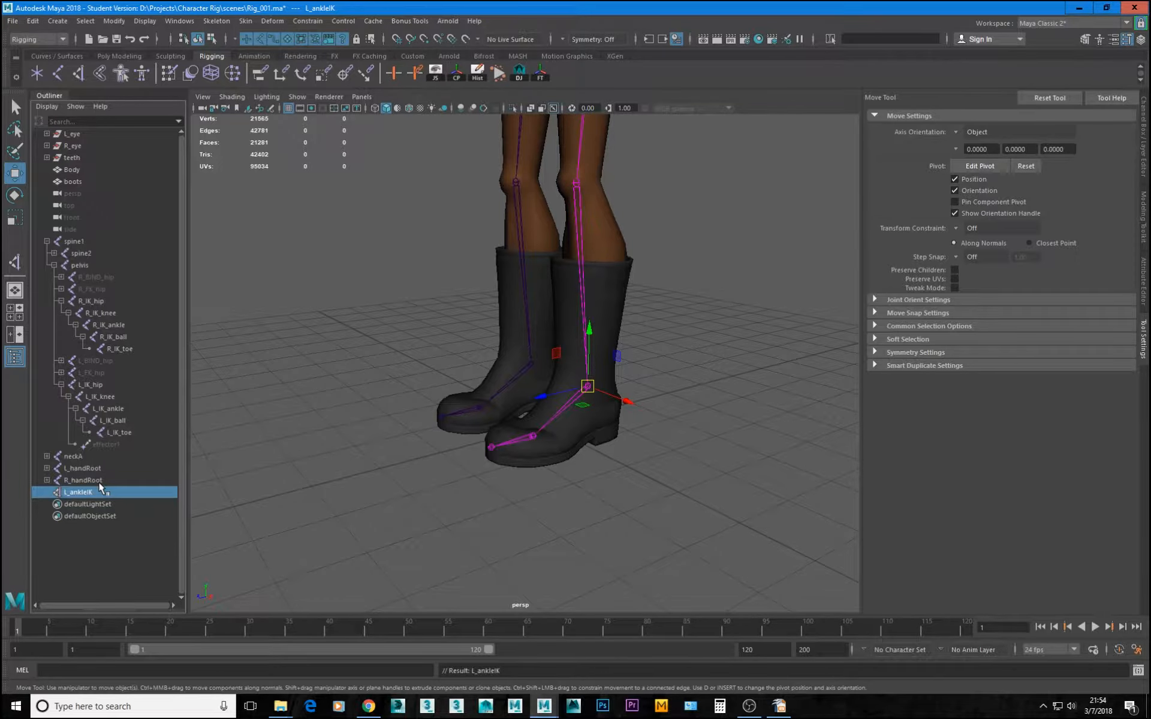
Create an IK handle with the Single-Chain Solver from the left IK ankle joint to the left IK ball joint
right_click_drag(782, 418, 703, 406, "alt")
left_click_drag(703, 405, 722, 359, "alt")
middle_click_drag(723, 359, 742, 479, "alt")
left_click_drag(742, 479, 606, 429, "alt")
middle_click_drag(606, 429, 645, 373, "alt")
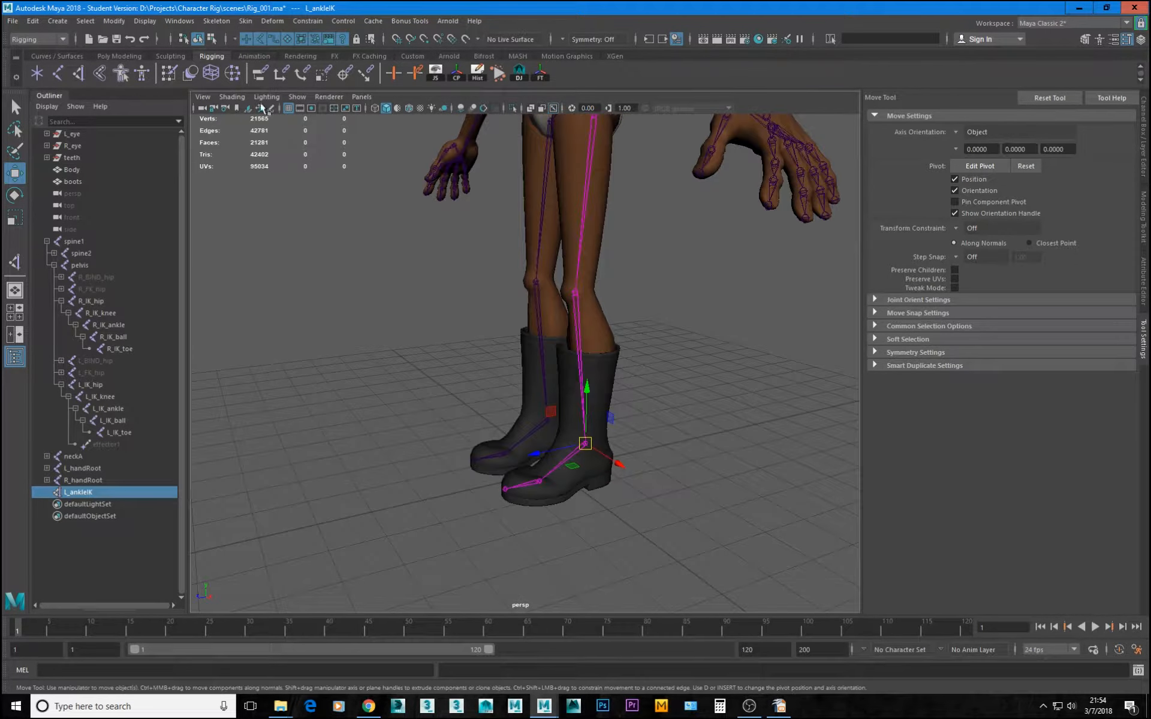
left_click(216, 21)
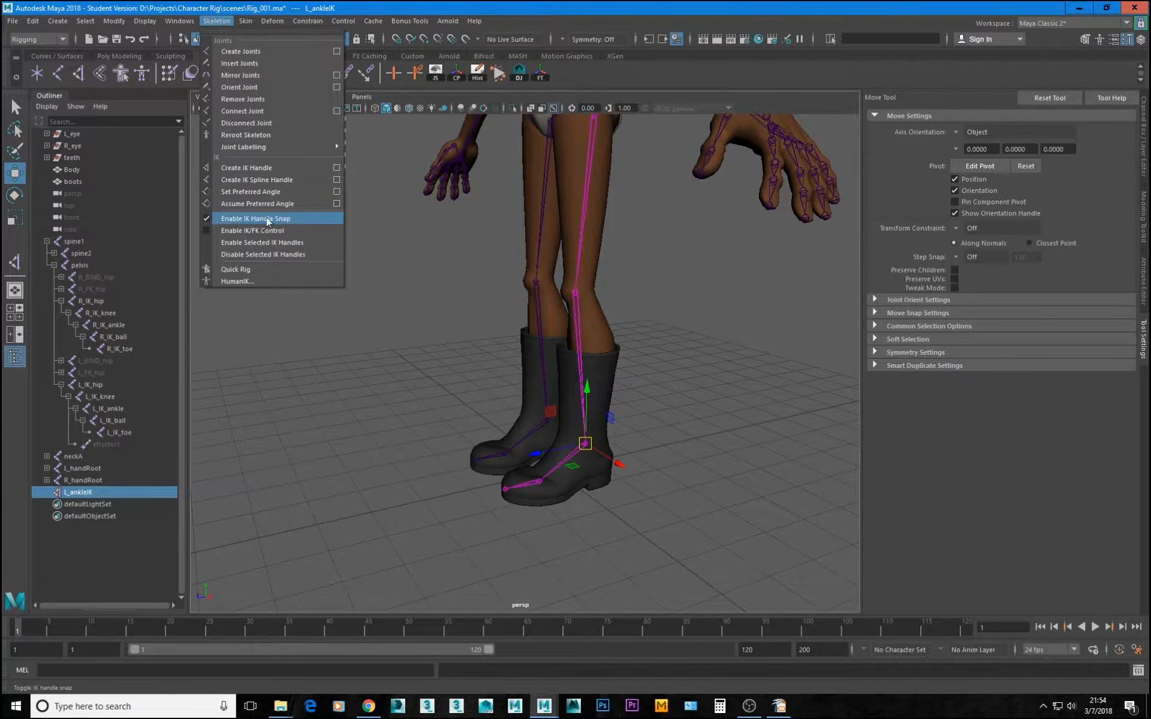
left_click(337, 168)
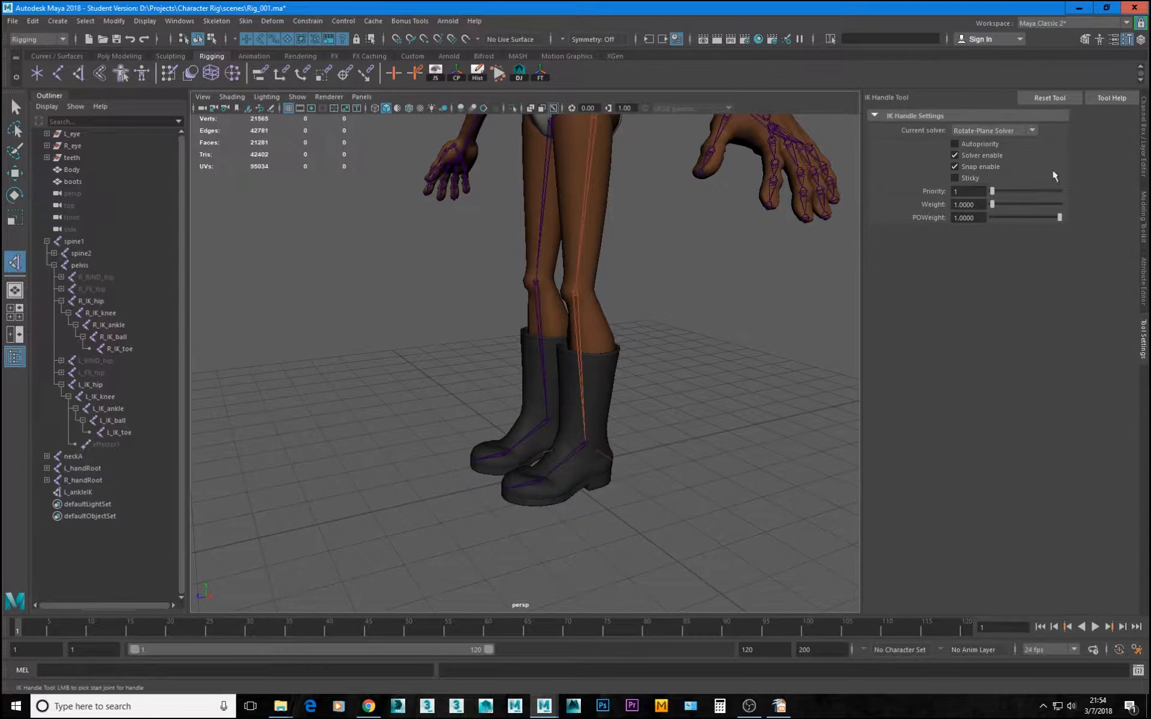
left_click(992, 129)
left_click(990, 139)
scroll(527, 402, "up", 6)
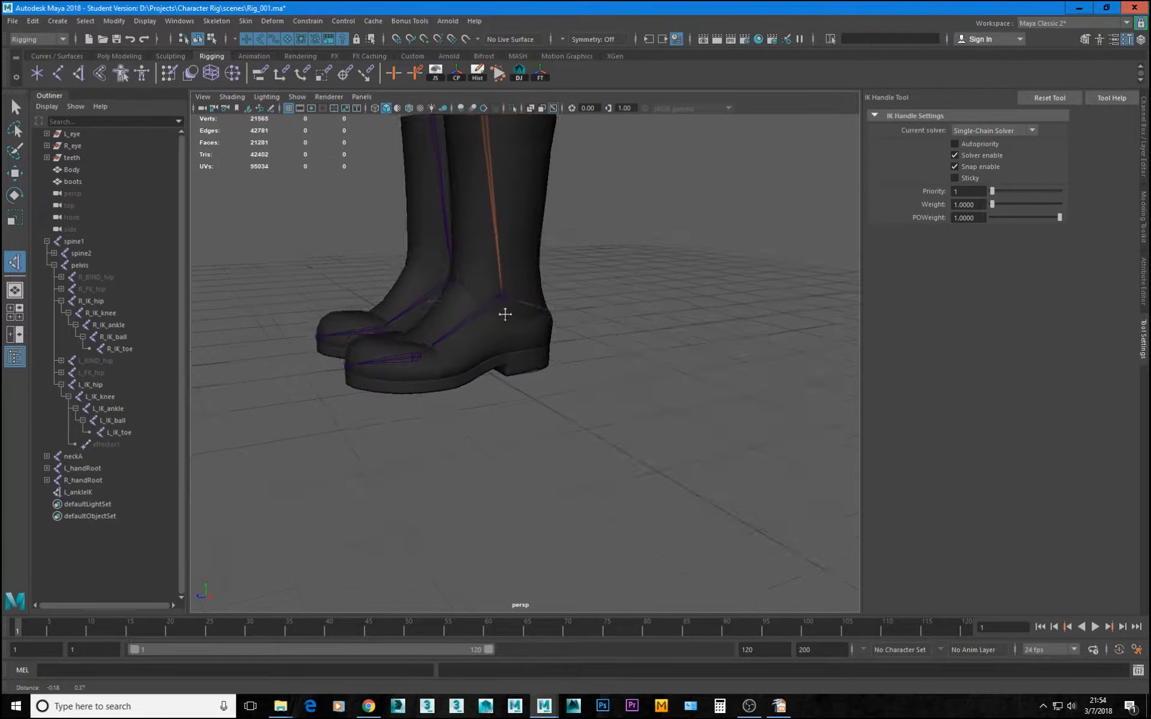
left_click(560, 347)
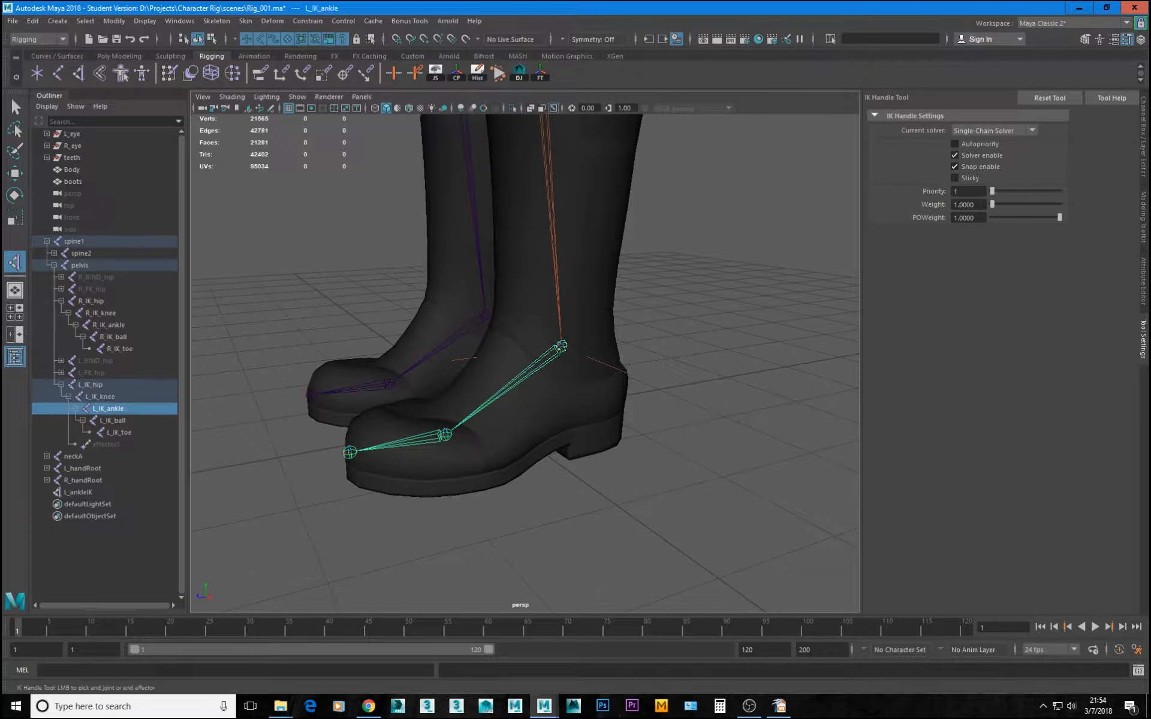
left_click(444, 435)
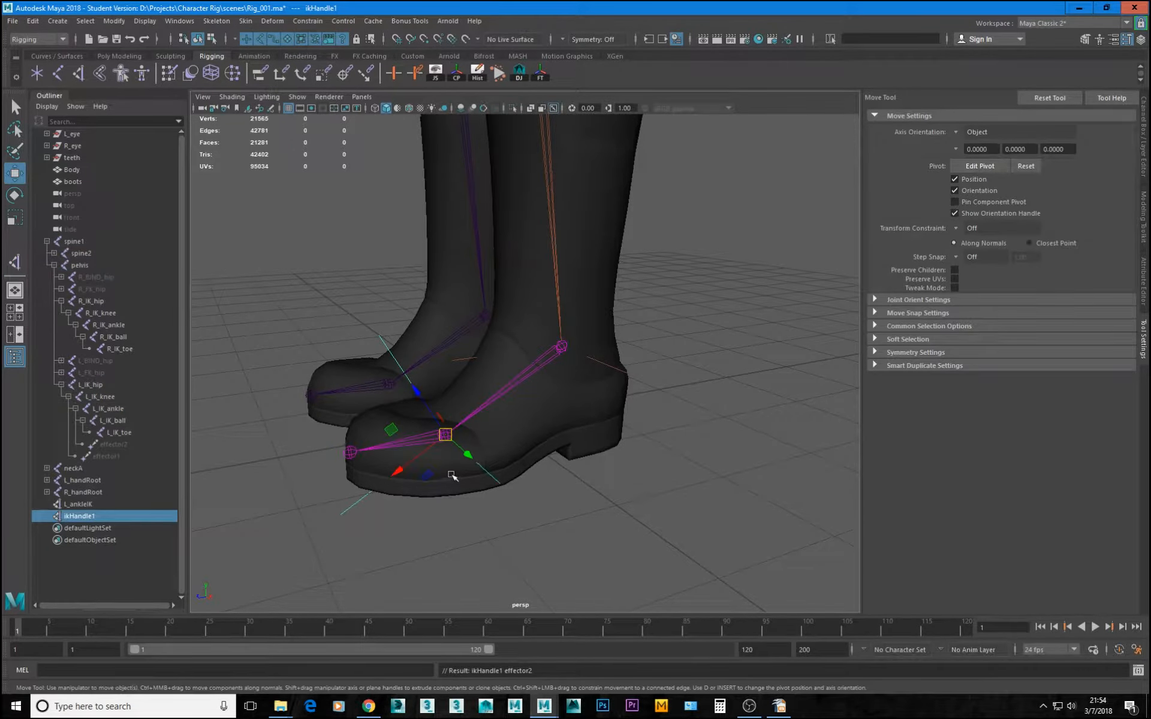
Rename the new left ball IK handle to L_ballIK
double_click(89, 516)
type("L_ballIK")
key("Return")
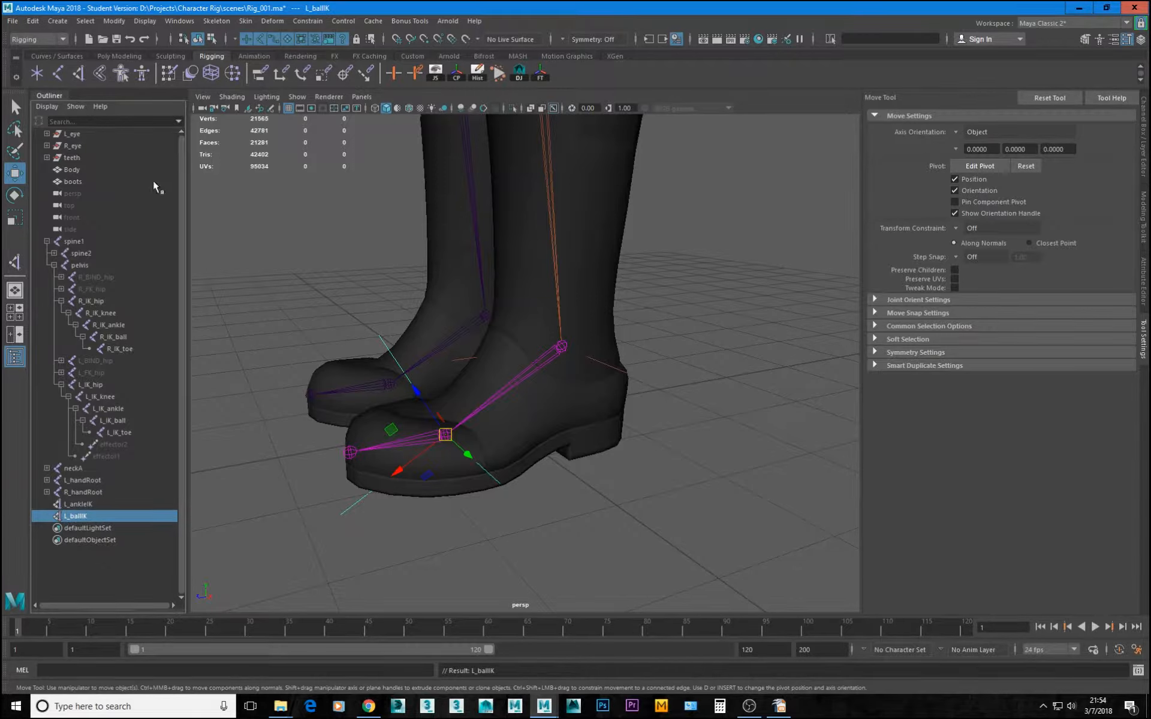
Create a single-chain IK handle from the left IK ball joint to the toe joint and rename it L_toeIK
key("y")
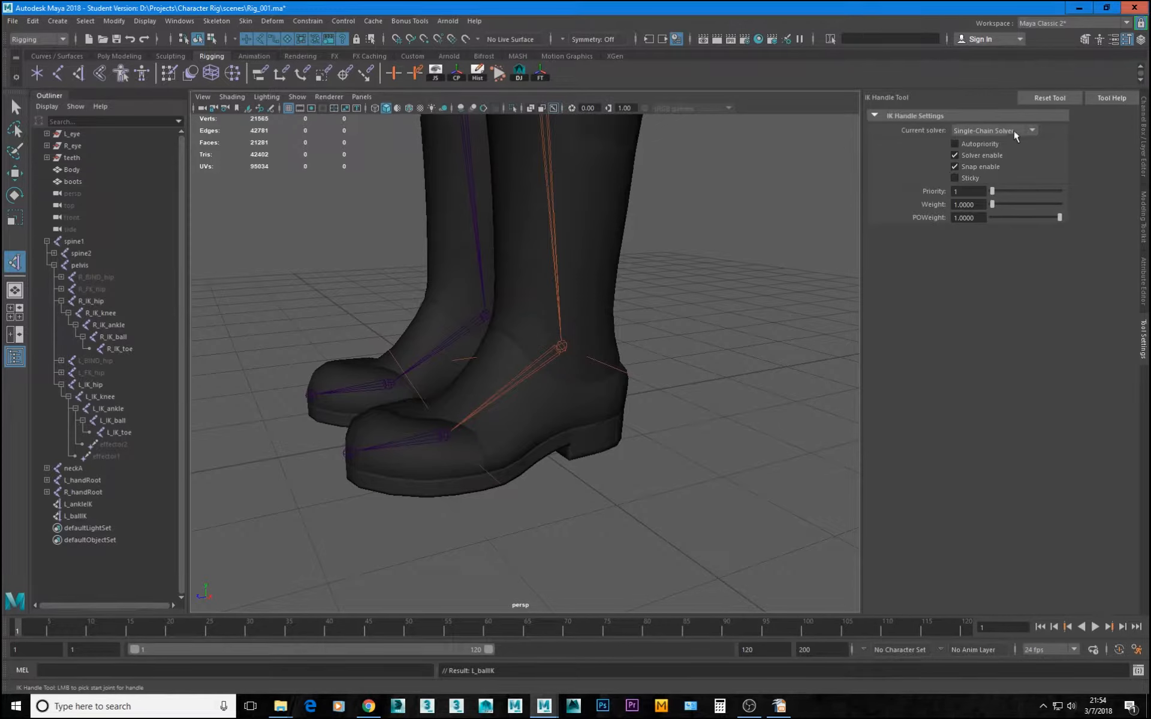
left_click(443, 435)
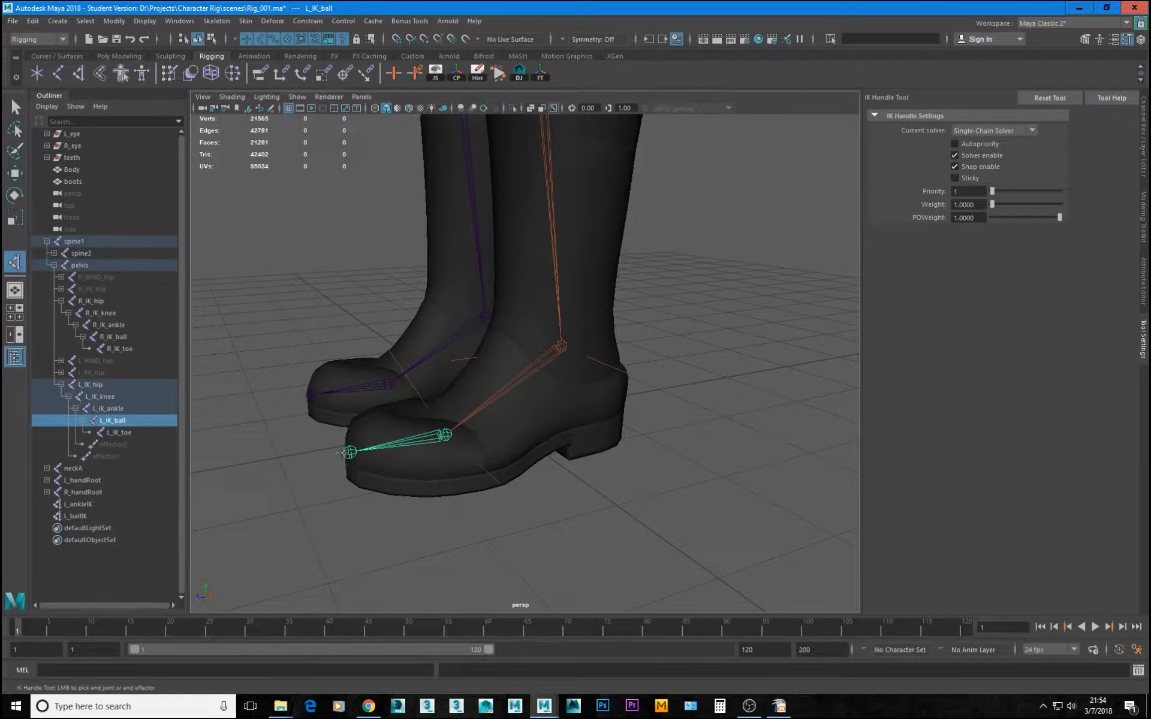
left_click(351, 453)
double_click(80, 543)
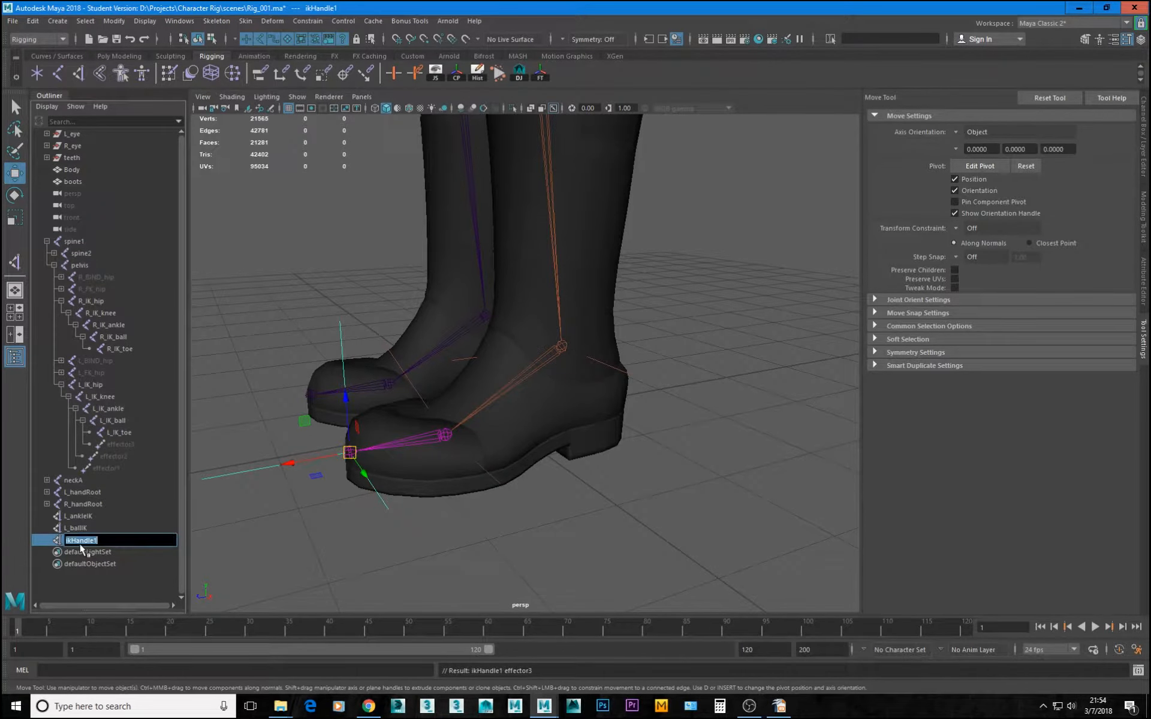
type("L_toeIK")
key("Return")
Select L_ankleIK, L_ballIK and L_toeIK in turn and examine the IK handles on the left leg
left_click(76, 513)
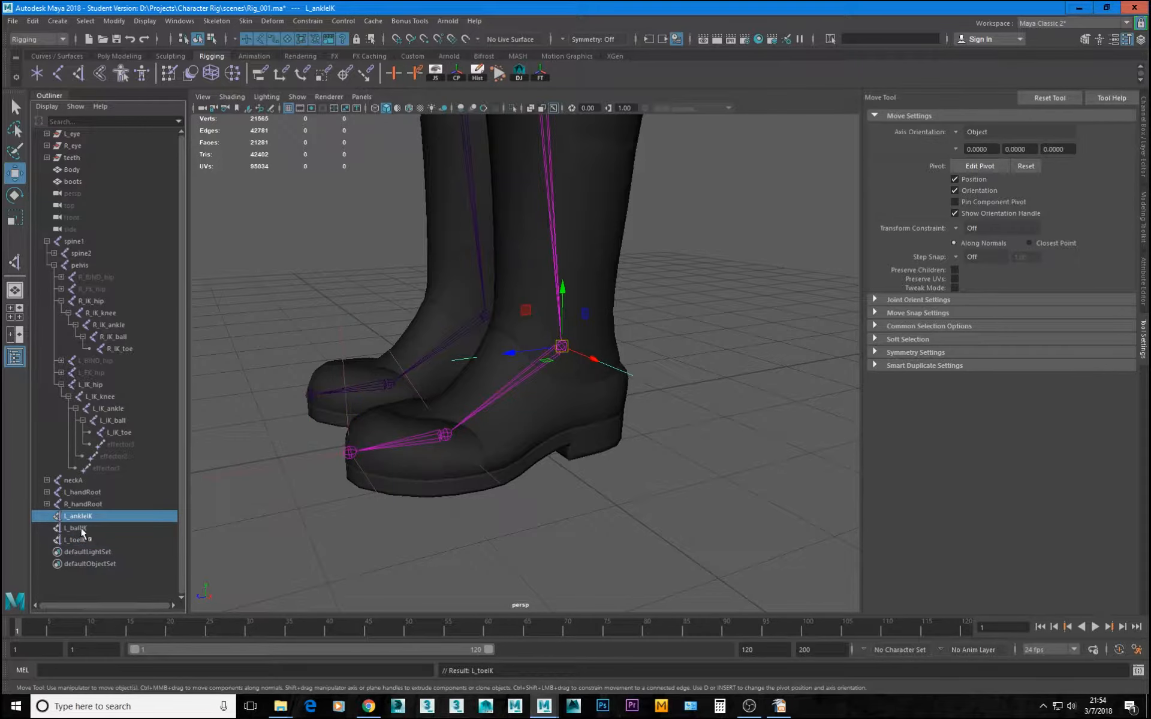
left_click(81, 527)
left_click(80, 540)
right_click_drag(538, 446, 471, 423, "alt")
mouse_move(472, 423)
left_mouse_down("alt")
mouse_move(575, 434)
mouse_move(470, 420)
left_mouse_up("alt")
middle_click_drag(593, 425, 608, 478, "alt")
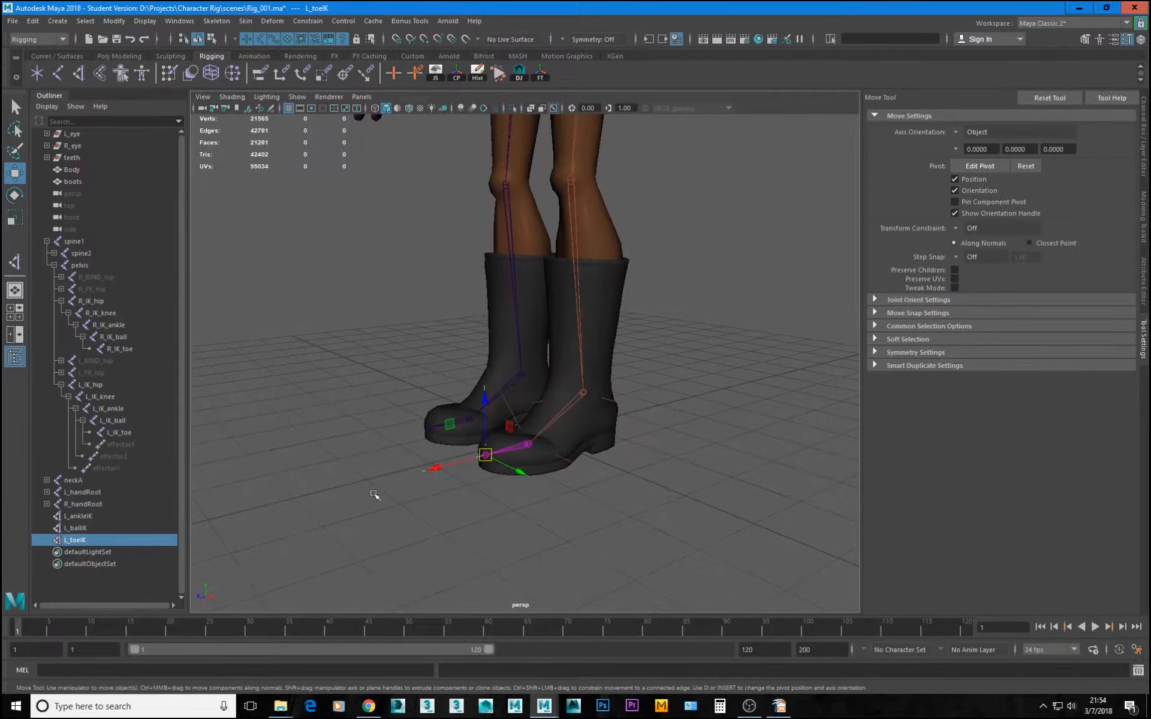
middle_click_drag(680, 456, 655, 554, "alt")
right_click_drag(656, 556, 544, 424, "alt")
left_click_drag(545, 424, 642, 403, "alt")
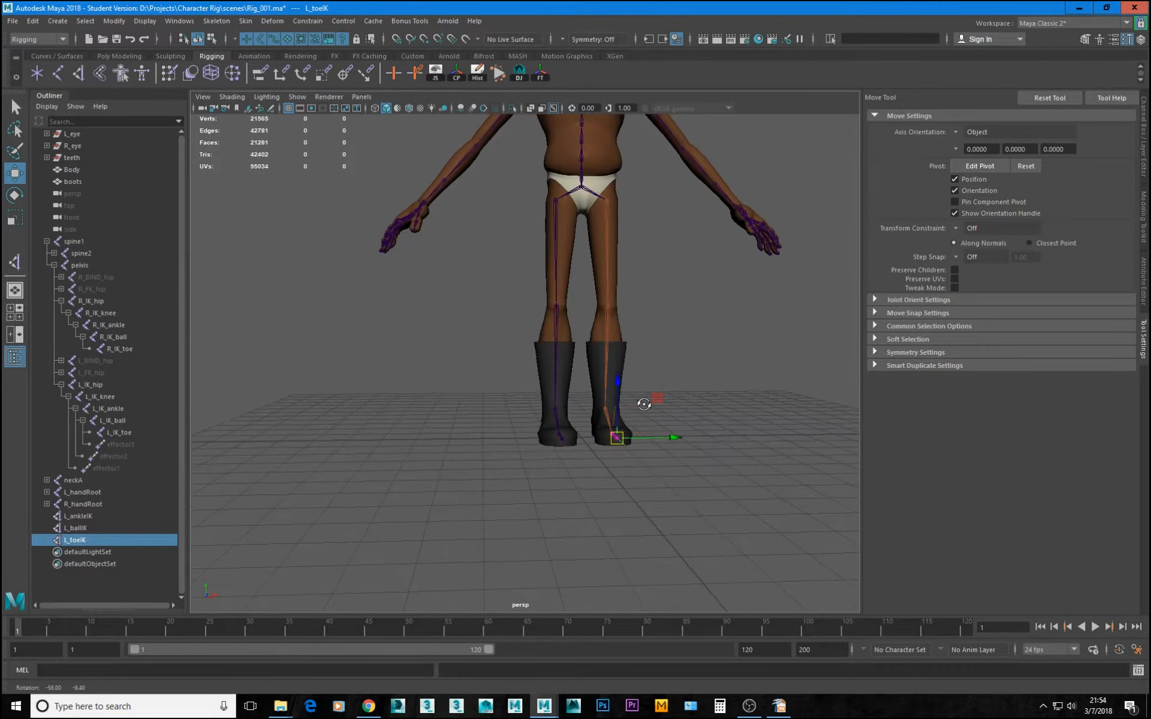
middle_click_drag(674, 398, 670, 433, "alt")
left_click_drag(670, 433, 592, 407, "alt")
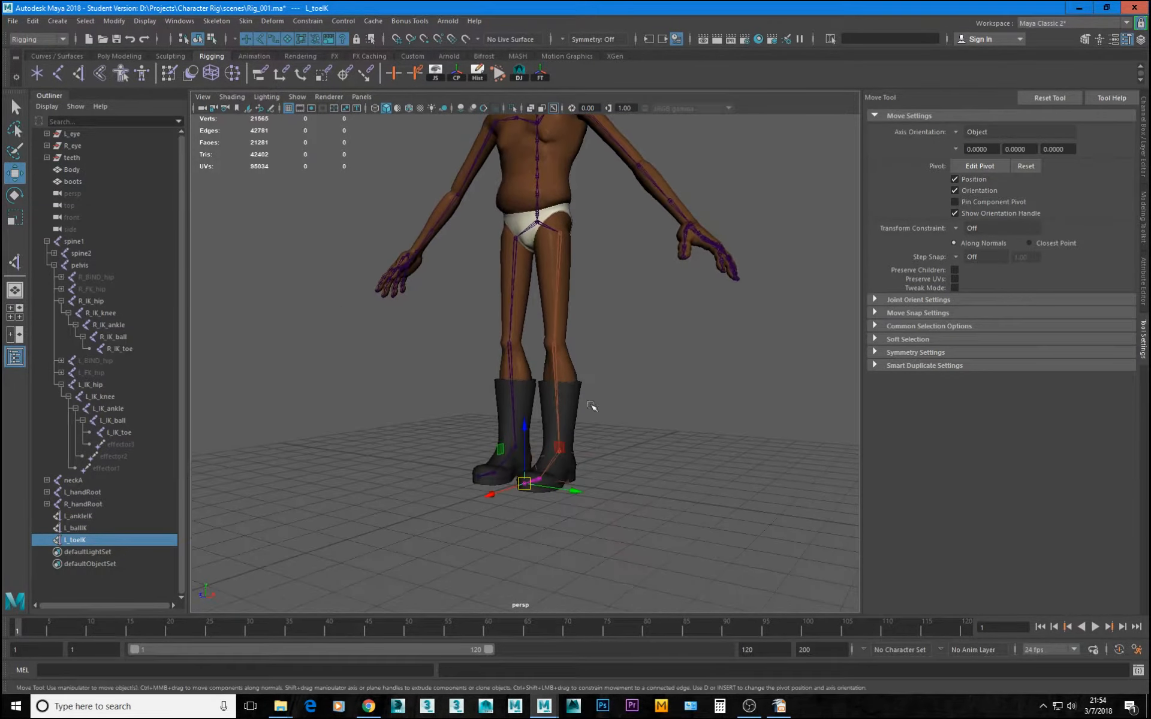
Create an IK handle with the Rotate-Plane Solver from the right IK hip joint to the right IK ankle joint
left_click_drag(475, 497, 502, 488, "alt")
right_click_drag(502, 488, 561, 498, "alt")
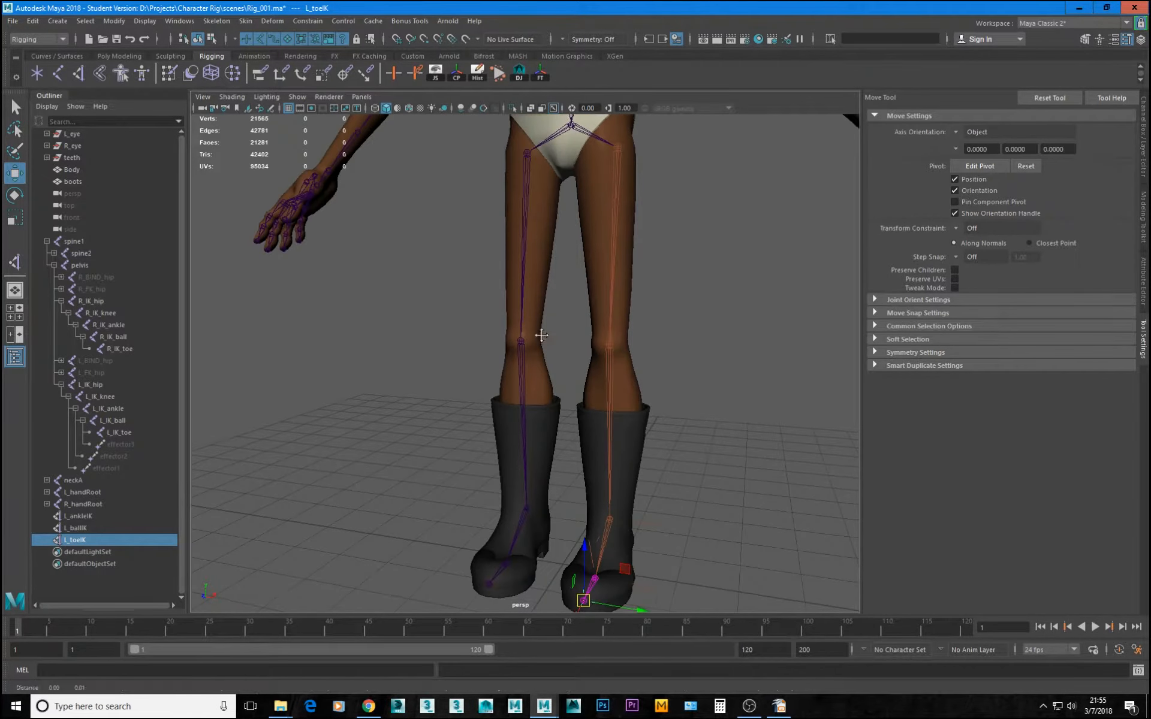
middle_click_drag(543, 337, 541, 282, "alt")
key("y")
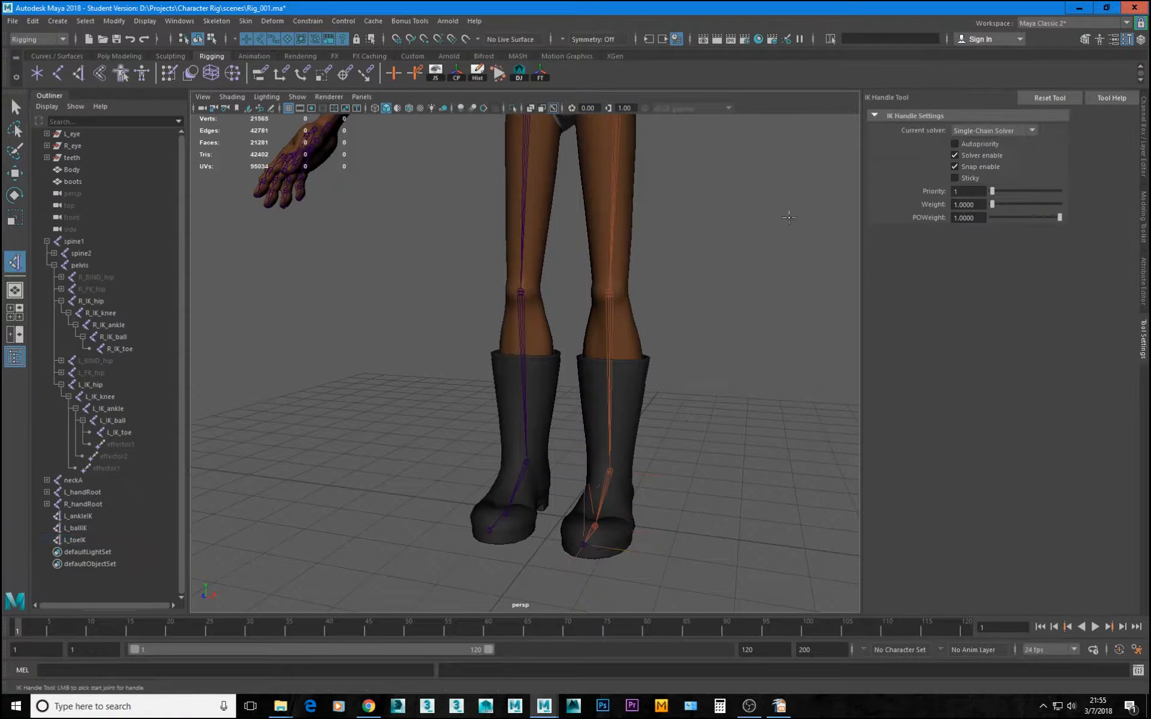
middle_click_drag(591, 237, 585, 281, "alt")
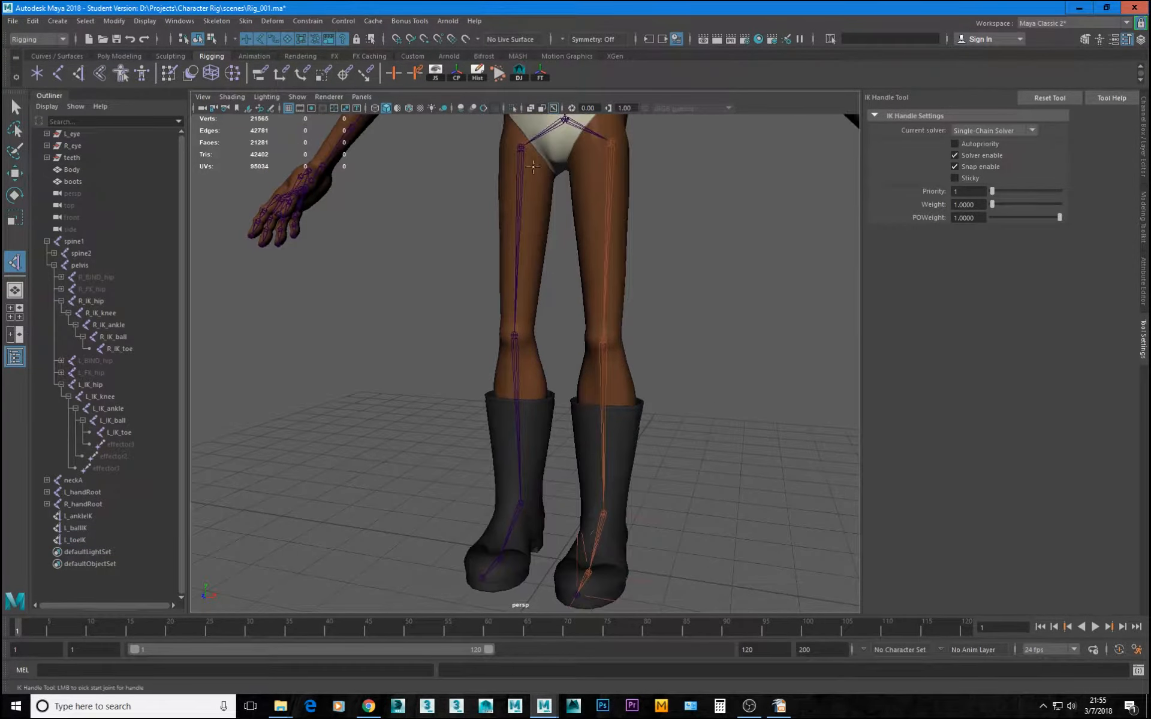
left_click(1021, 130)
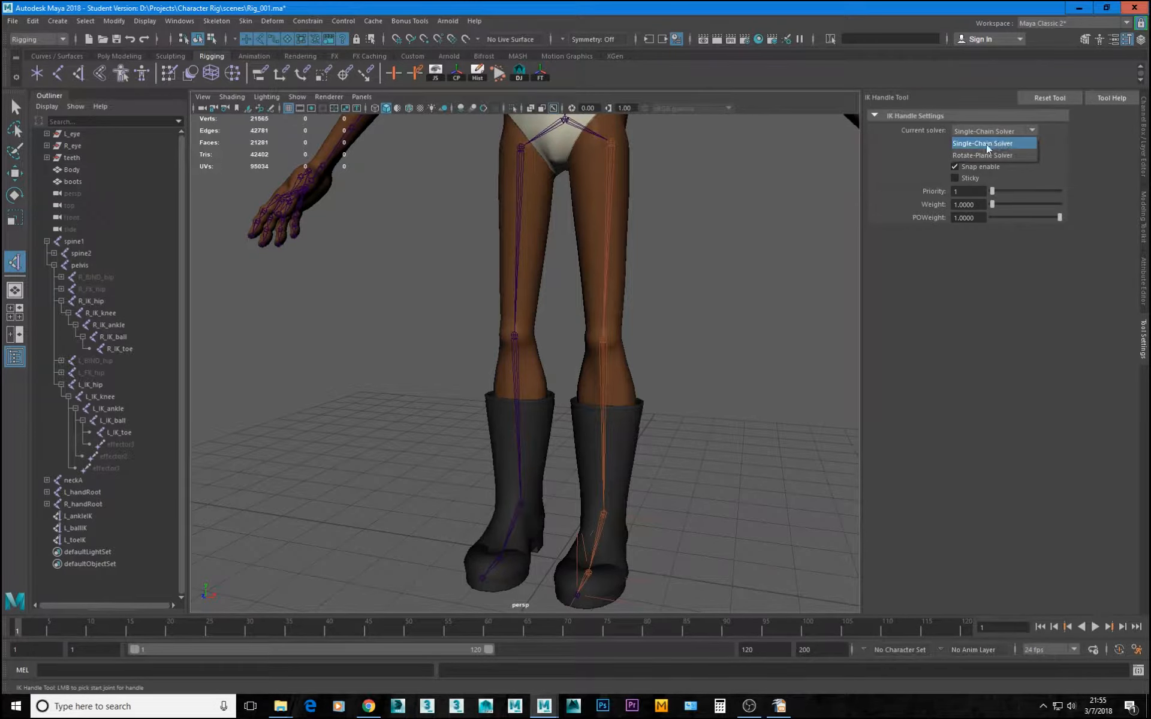
left_click(984, 152)
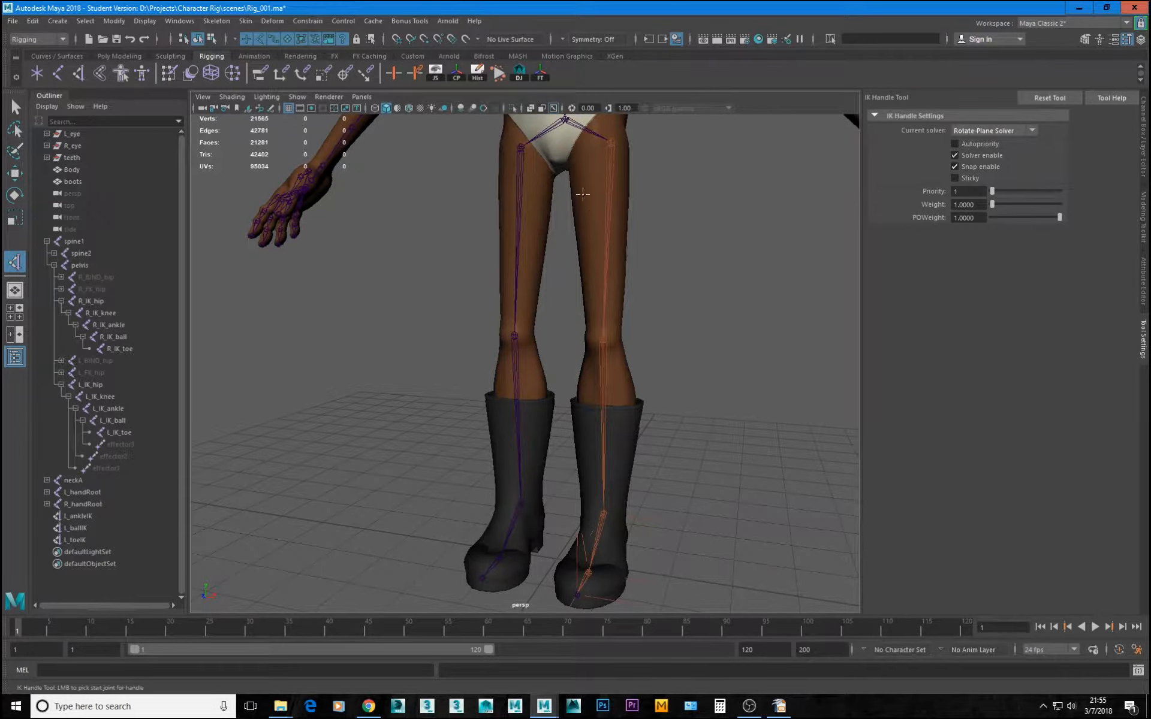
left_click(521, 148)
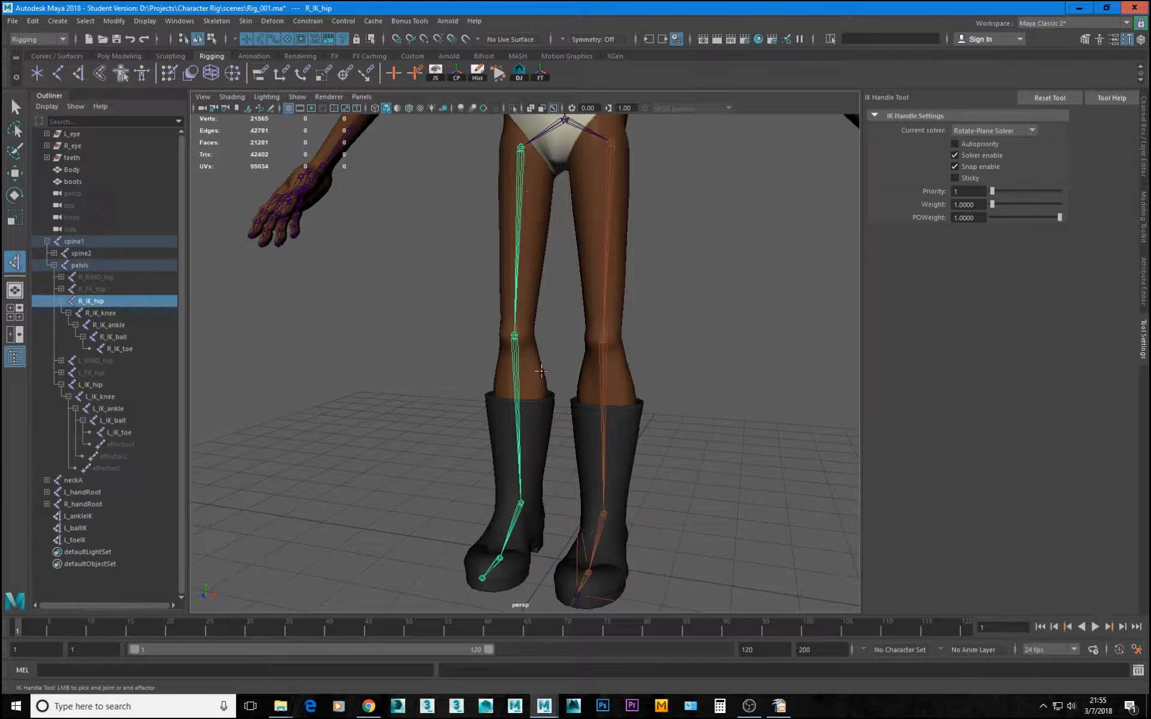
middle_click_drag(541, 371, 518, 233, "alt")
right_click_drag(518, 232, 526, 411, "alt")
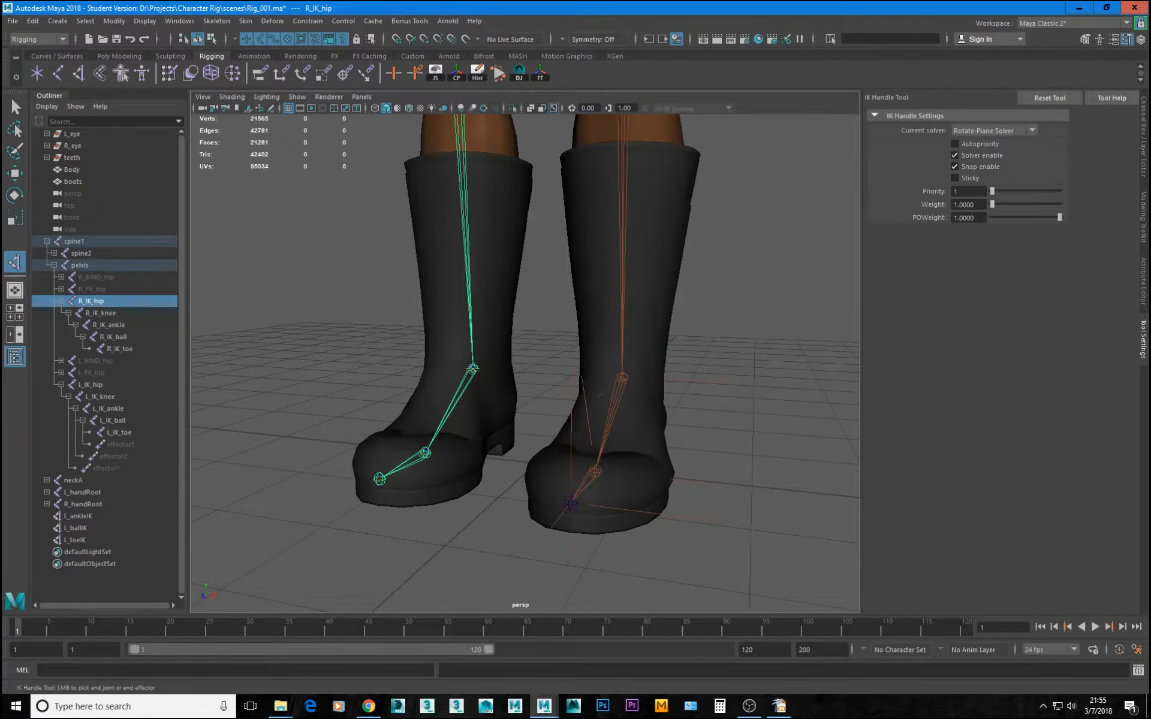
left_click(473, 369)
right_click_drag(630, 414, 493, 268, "alt")
middle_click_drag(493, 267, 517, 385, "alt")
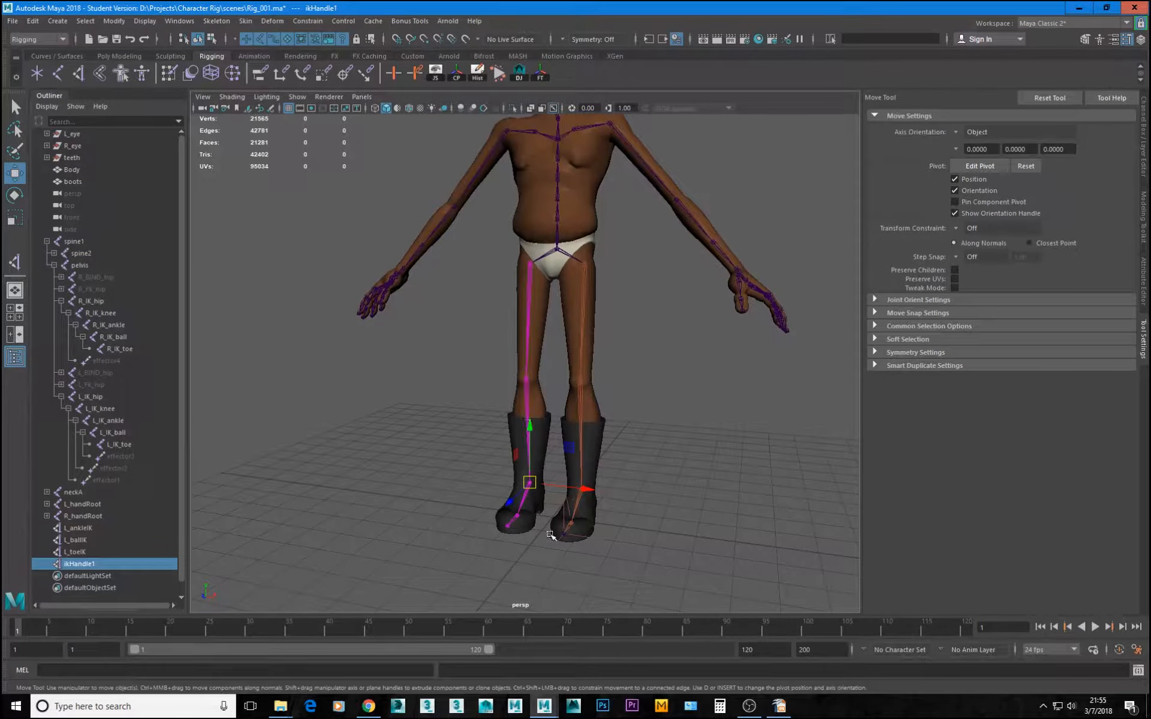
middle_click_drag(582, 420, 576, 402, "alt")
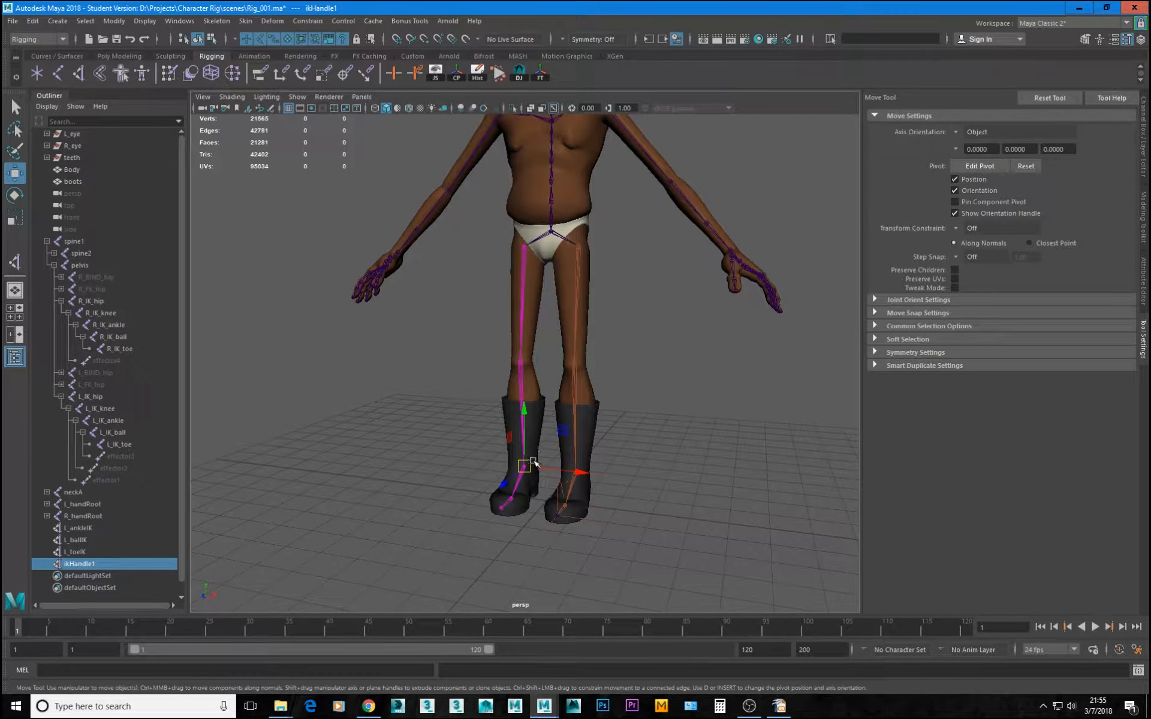
Create an IK handle with the Single-Chain Solver from the right IK ankle joint to the right IK ball joint
middle_click_drag(545, 448, 519, 362, "alt")
right_click_drag(519, 362, 539, 487, "alt")
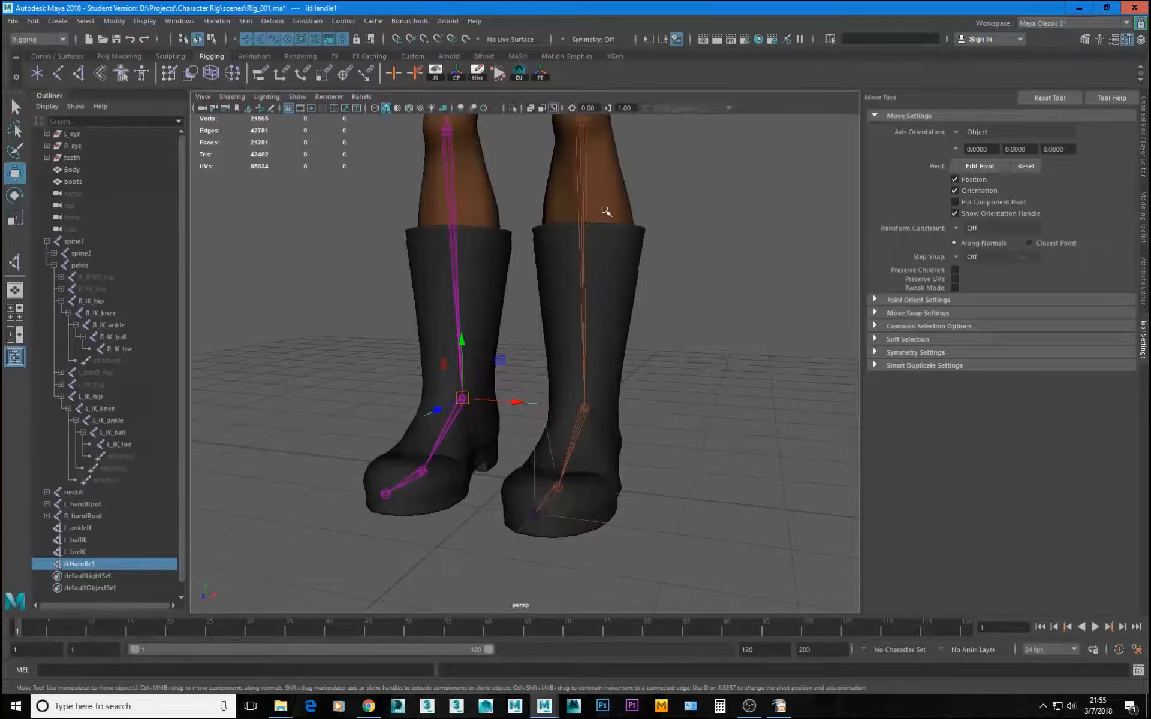
key("y")
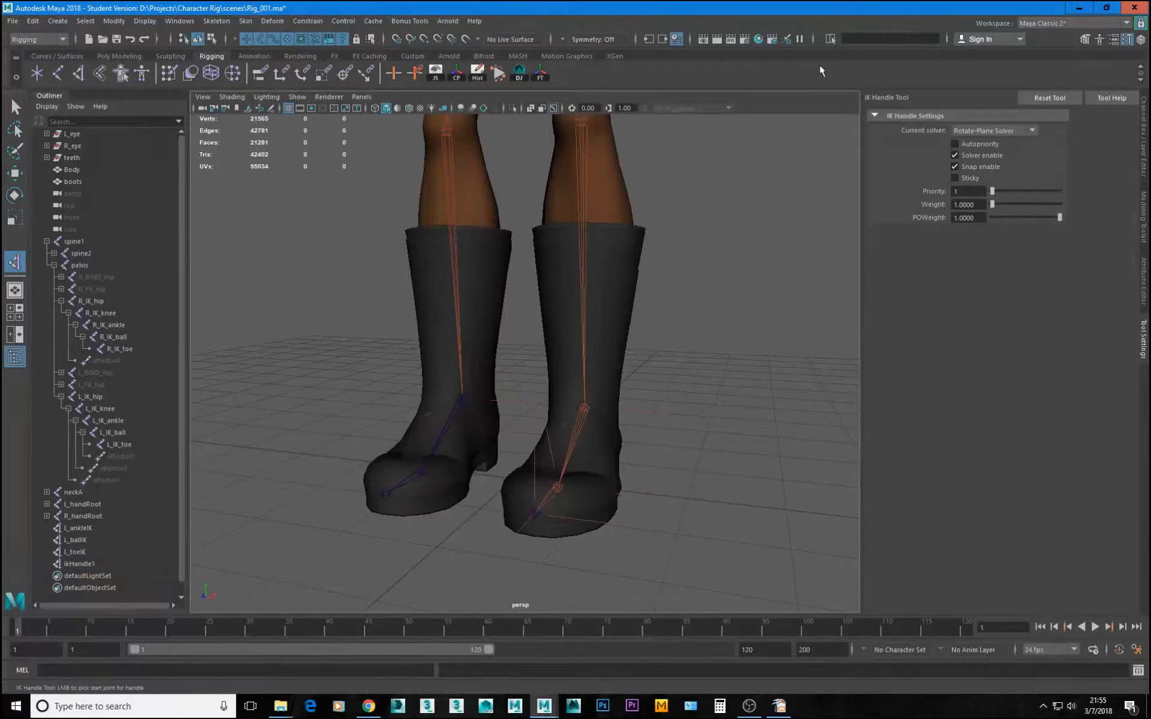
left_click(995, 128)
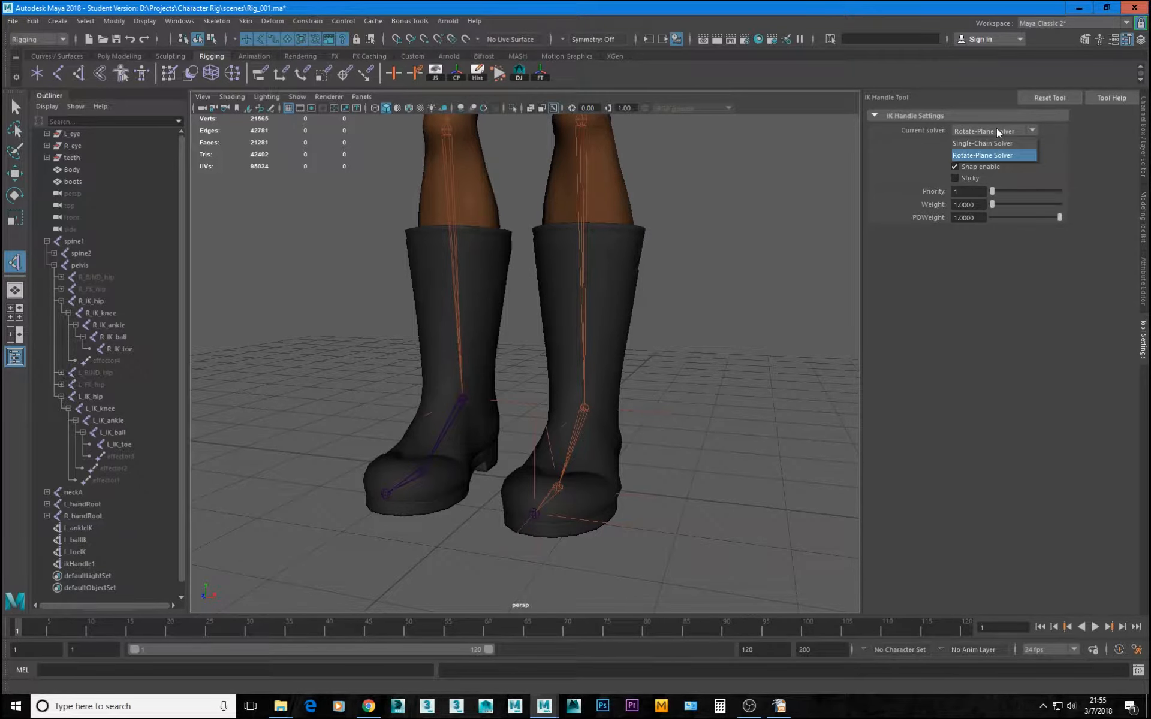
left_click(984, 142)
scroll(578, 458, "up", 3)
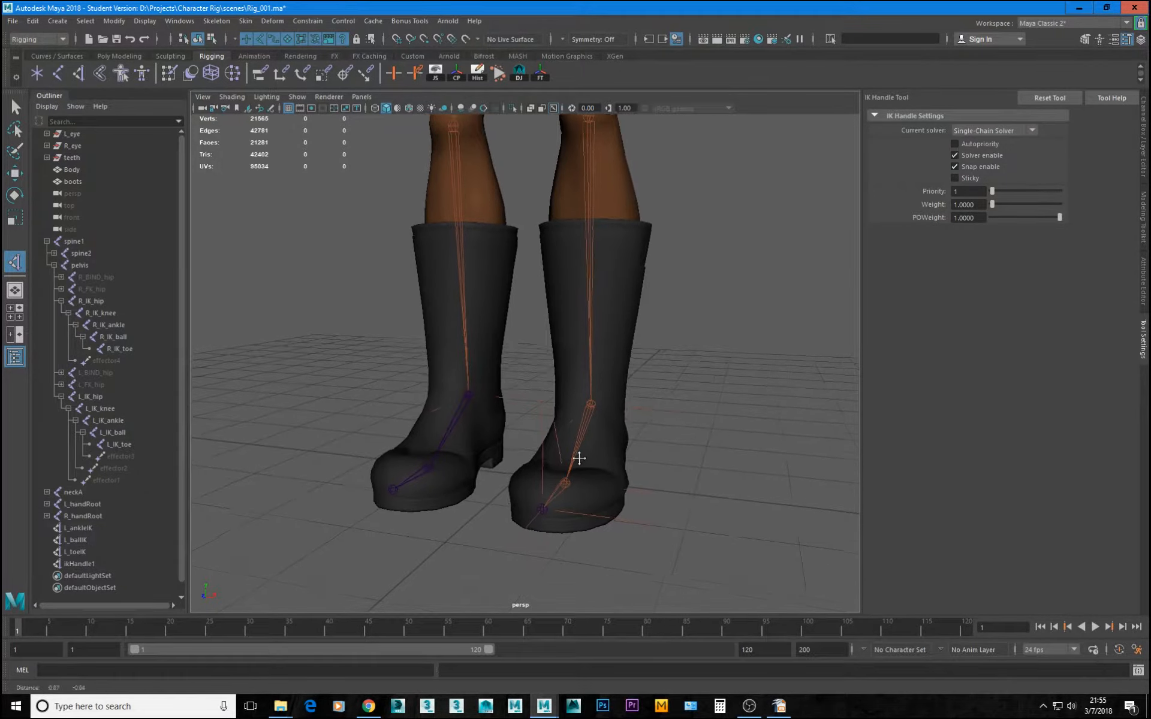
left_click(470, 390)
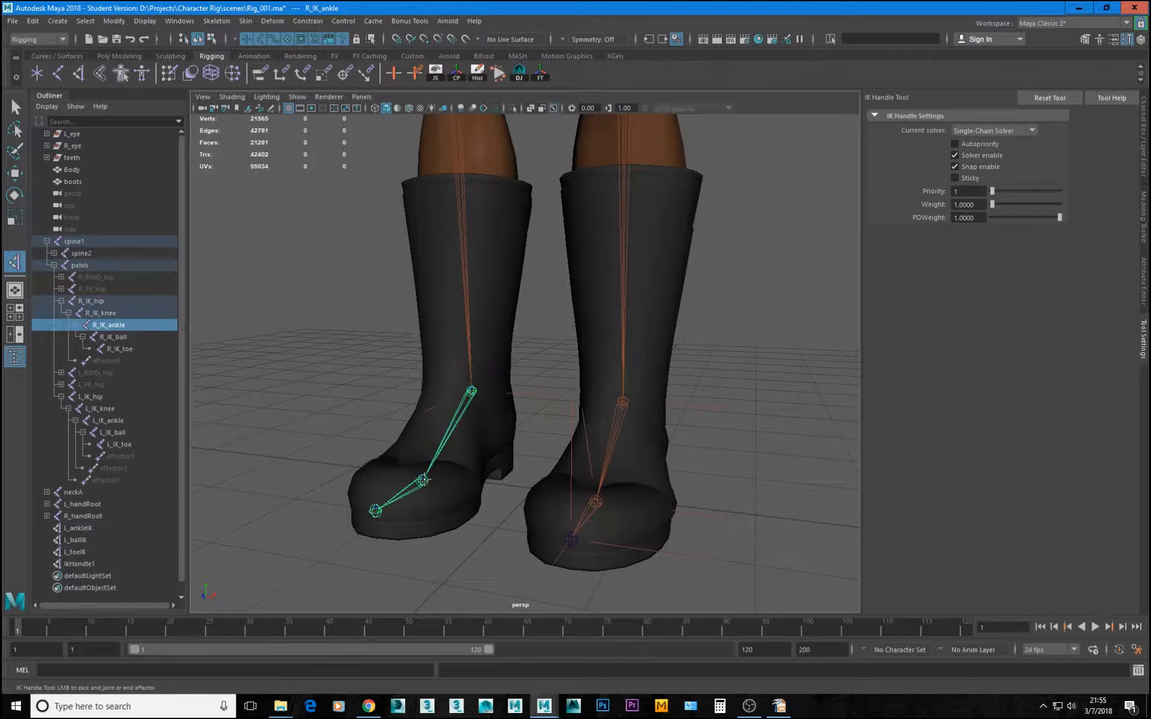
left_click(424, 480)
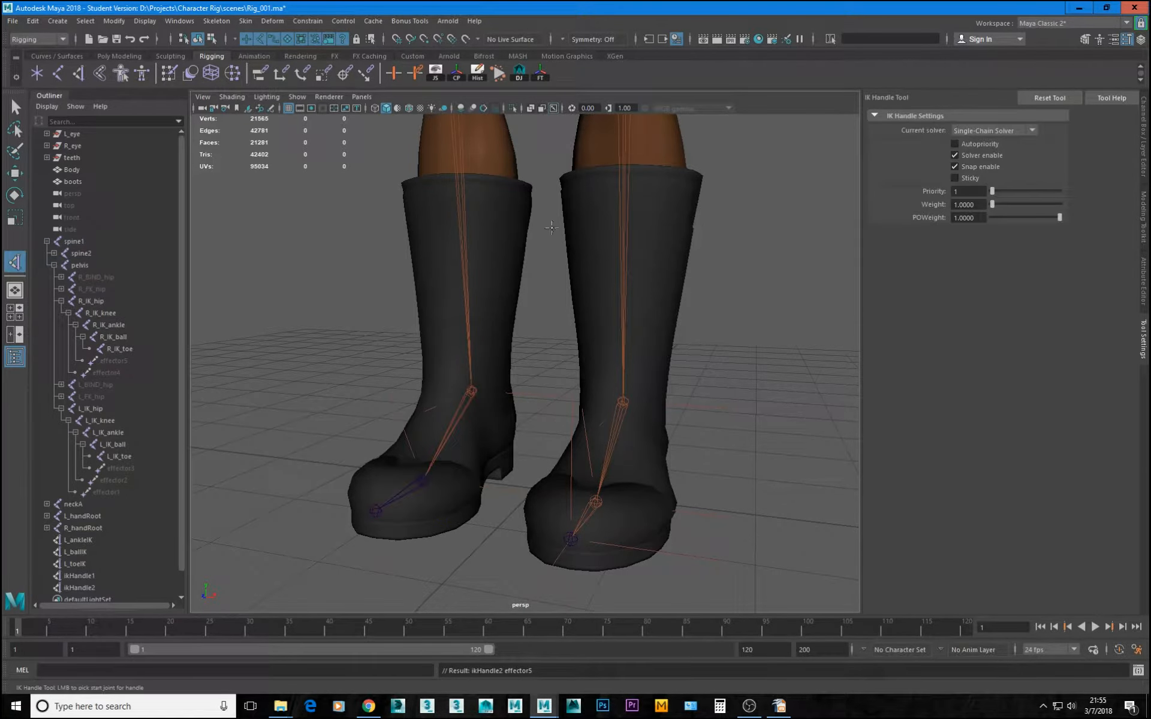
Create a single-chain IK handle from the right IK ball joint to the right IK toe joint
left_click(401, 503)
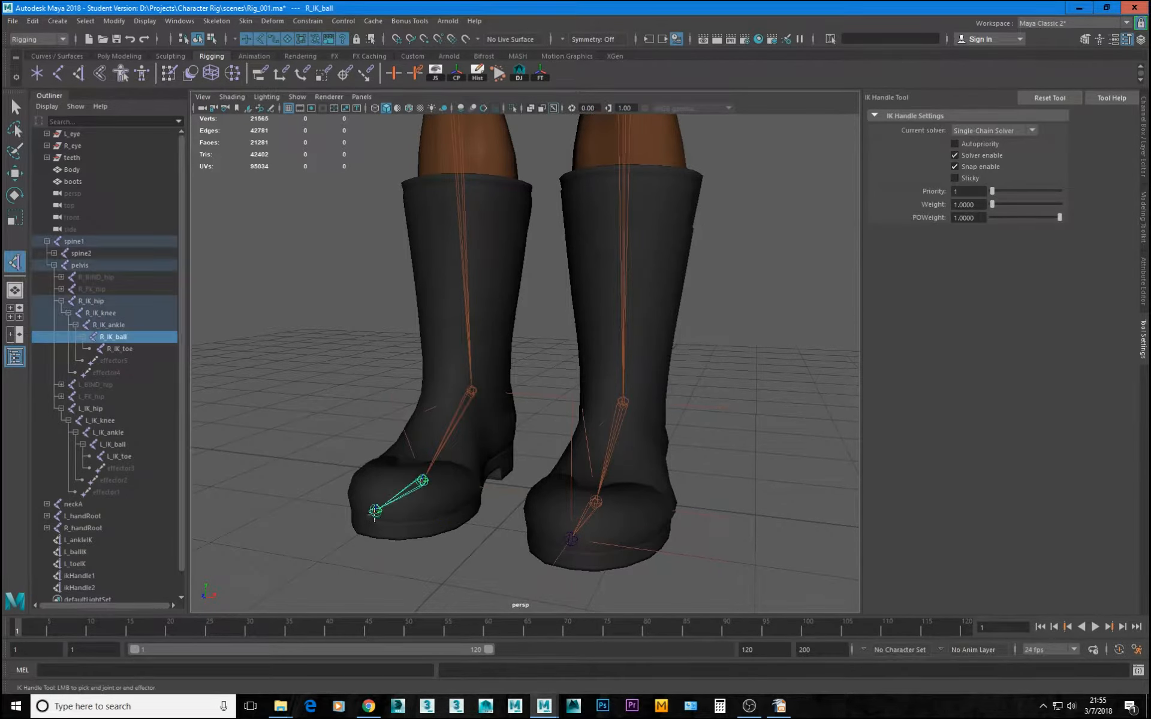
left_click(374, 511)
key("w")
Rename the right ankle's IK handle to R_ankleIK
left_click_drag(252, 573, 264, 433, "alt")
scroll(120, 520, "down", 2)
double_click(79, 540)
type("R_a")
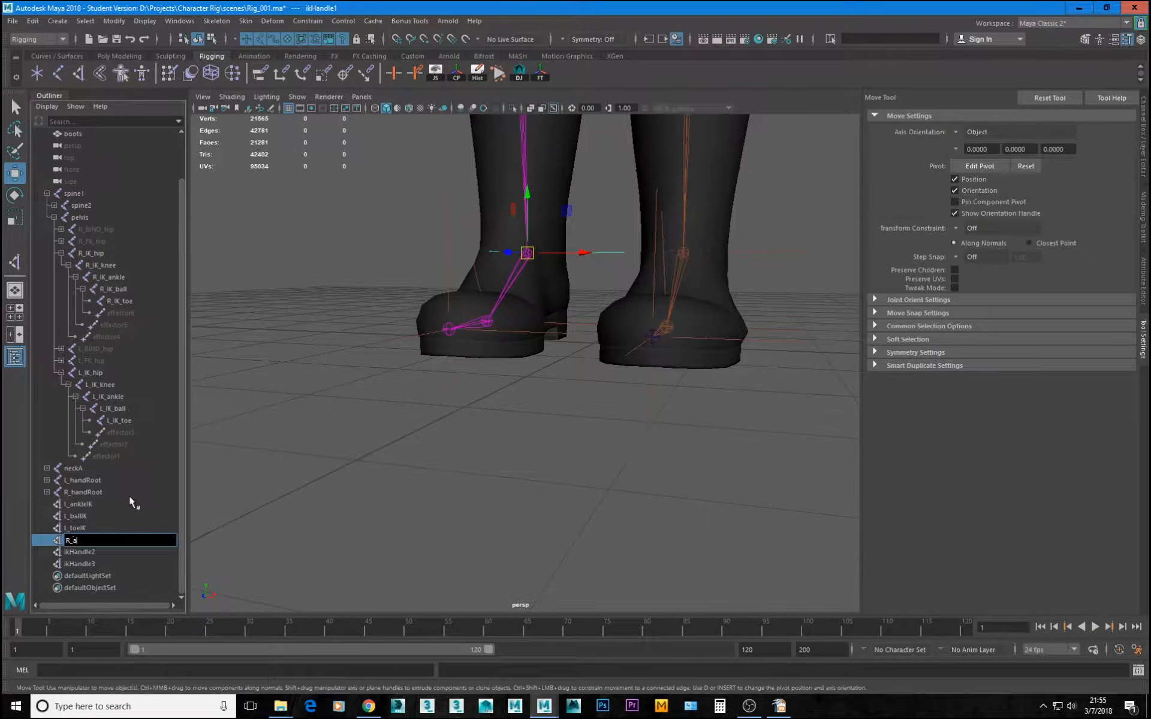
type("nkleIK")
key("Return")
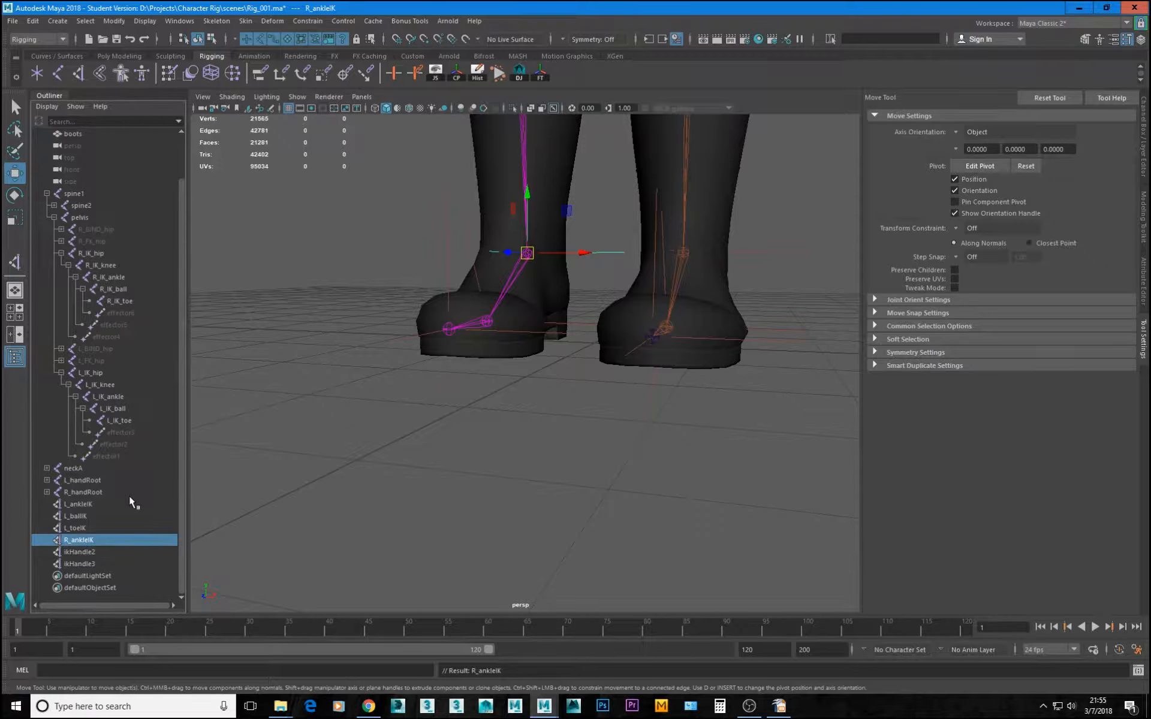
Rename the right ball's IK handle to R_ballIK
double_click(84, 553)
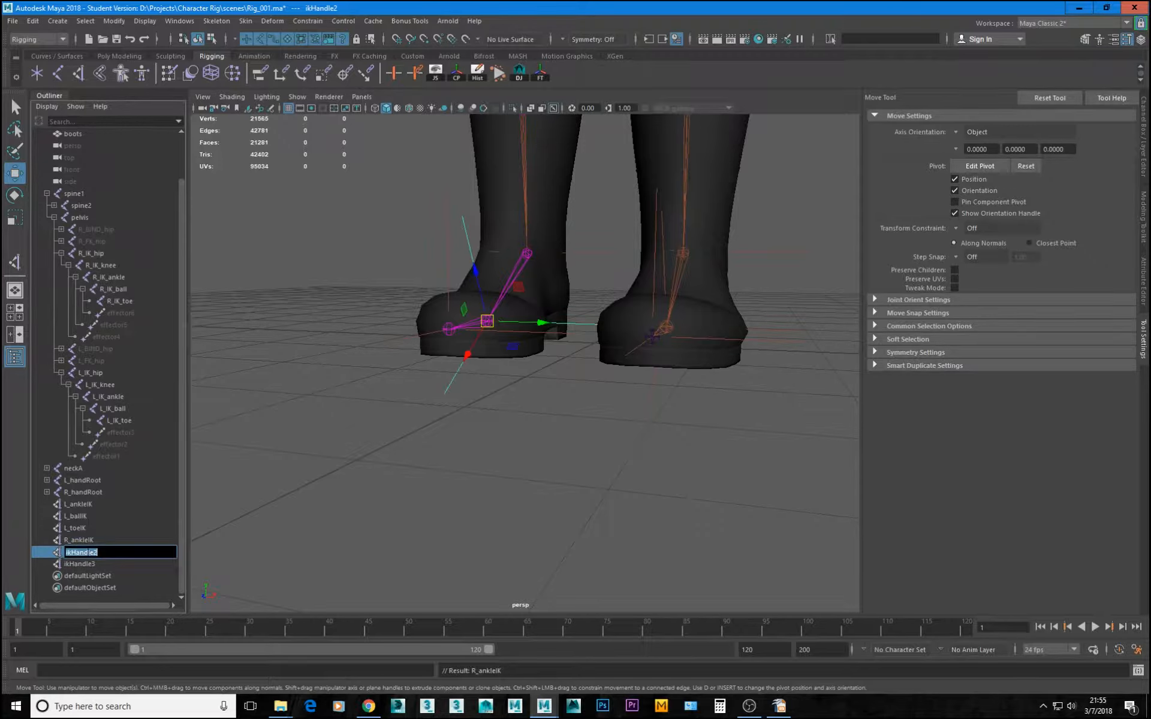
type("R_ballIK")
key("Return")
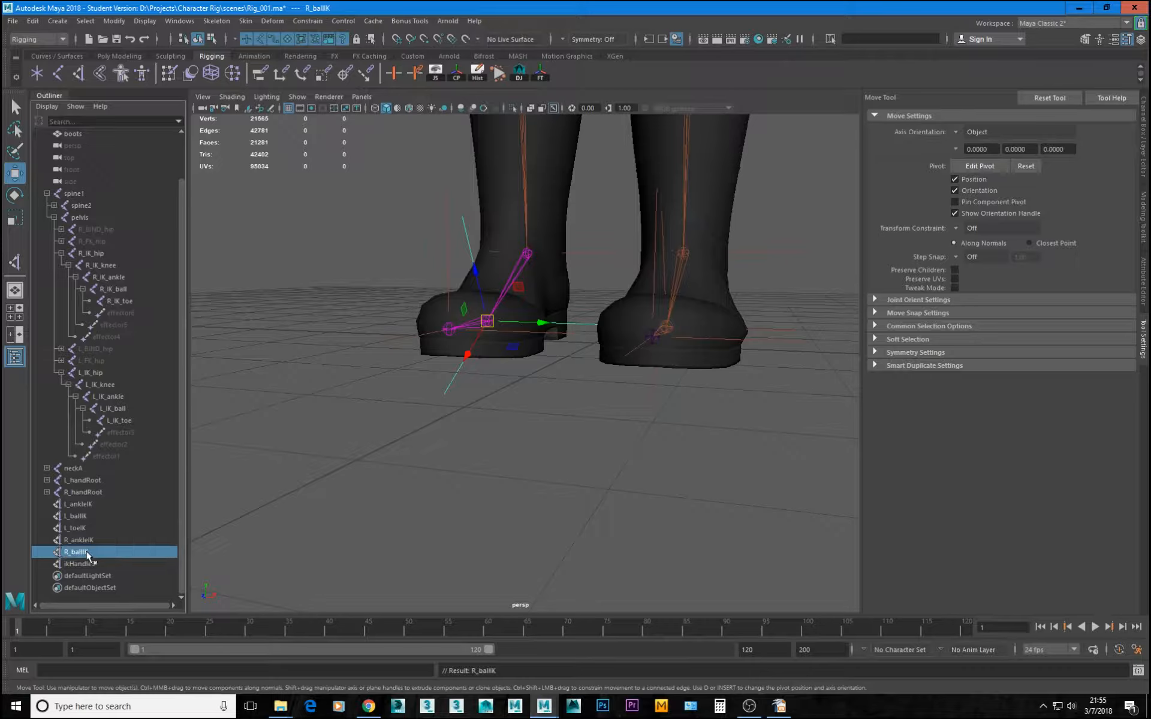
Rename the right toe's IK handle to R_toeIK
double_click(80, 565)
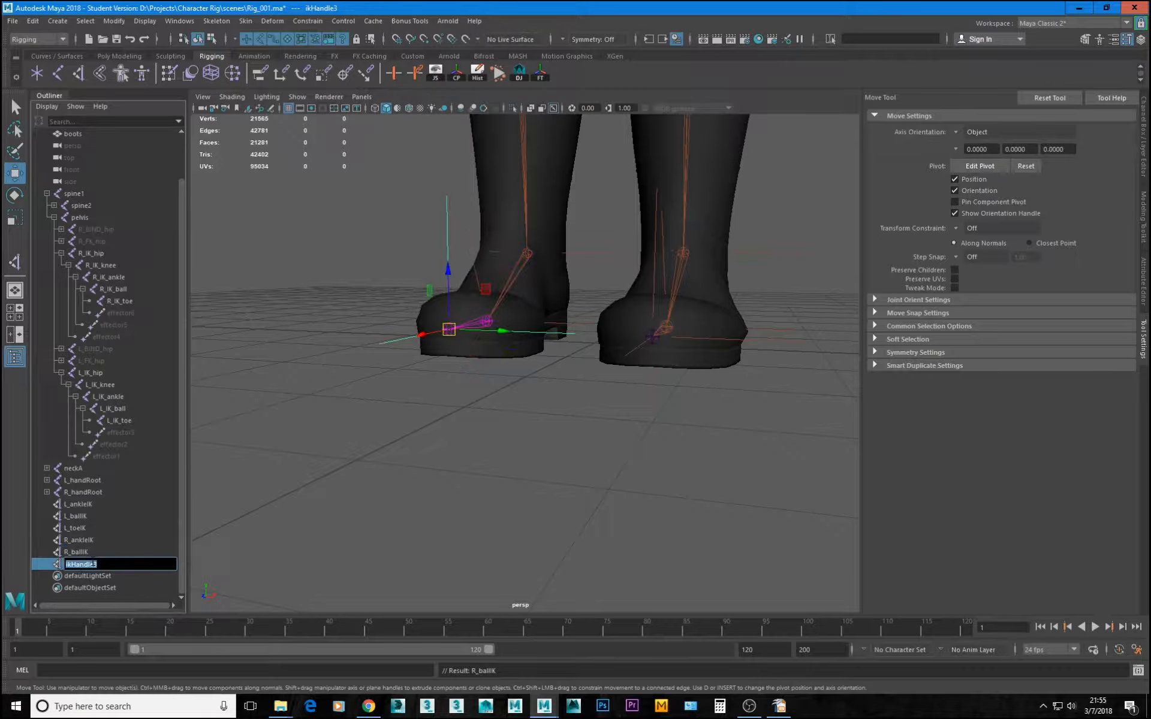
type("R_toeIK")
key("Return")
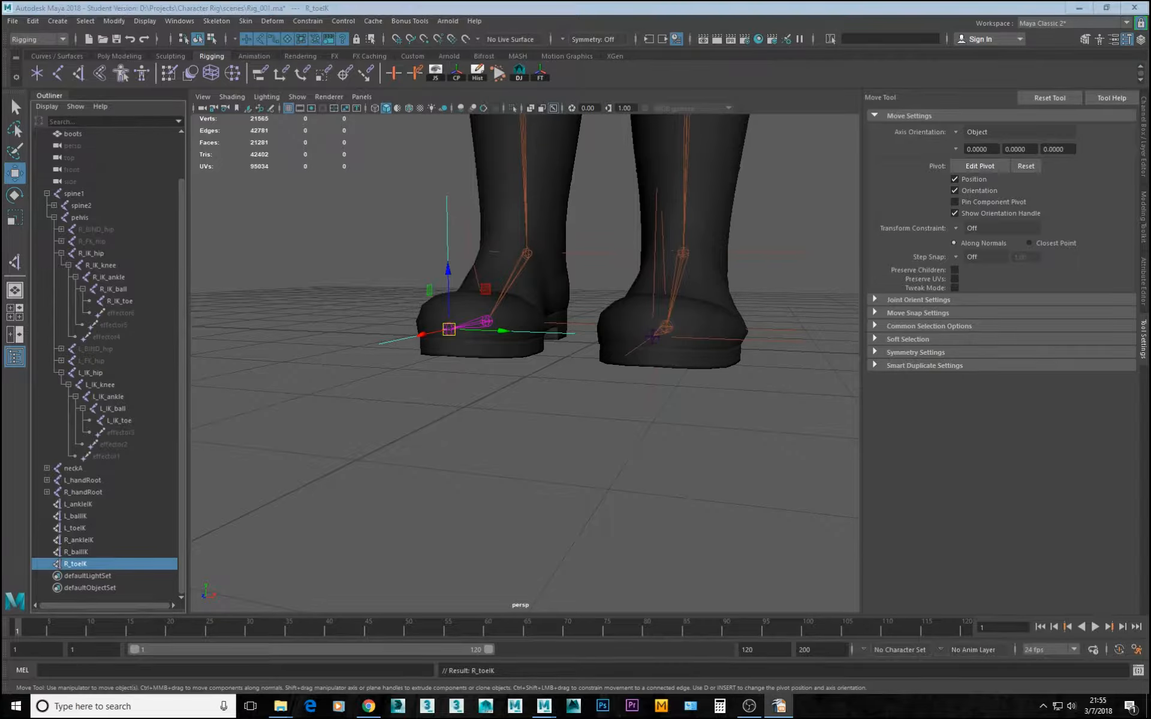
Try moving L_ankleIK, L_ballIK and L_toeIK together to test the left leg, undoing the test moves
left_click_drag(689, 450, 647, 431, "alt")
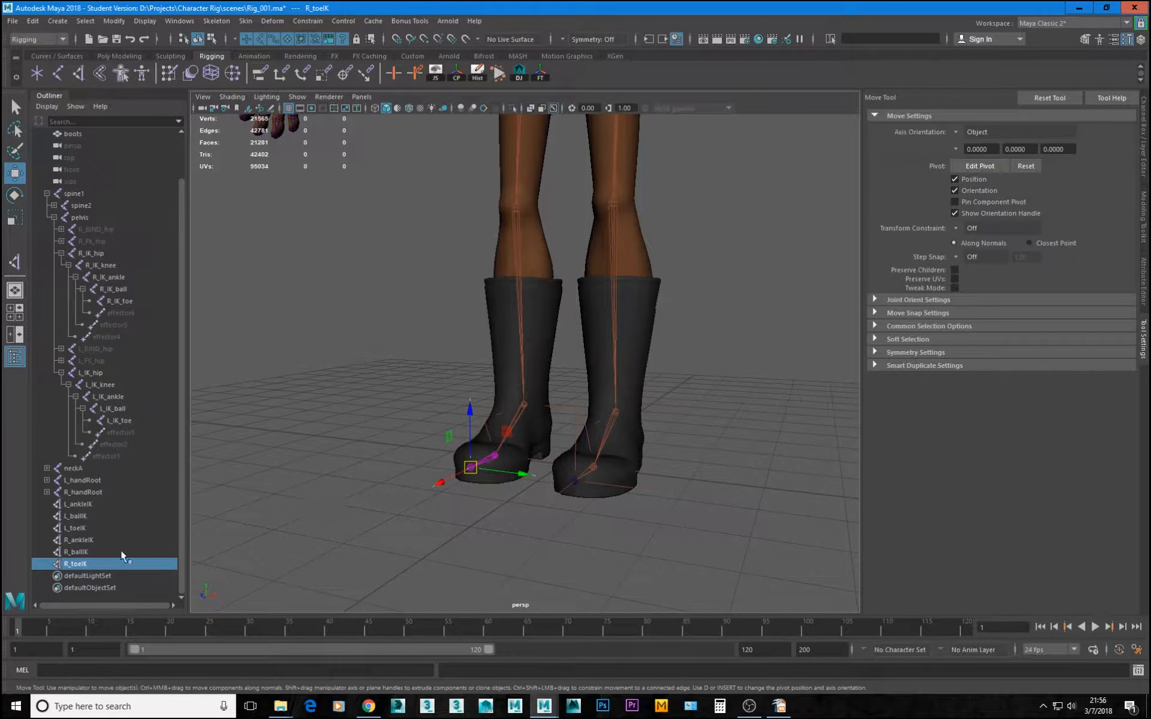
left_click_drag(78, 504, 90, 530)
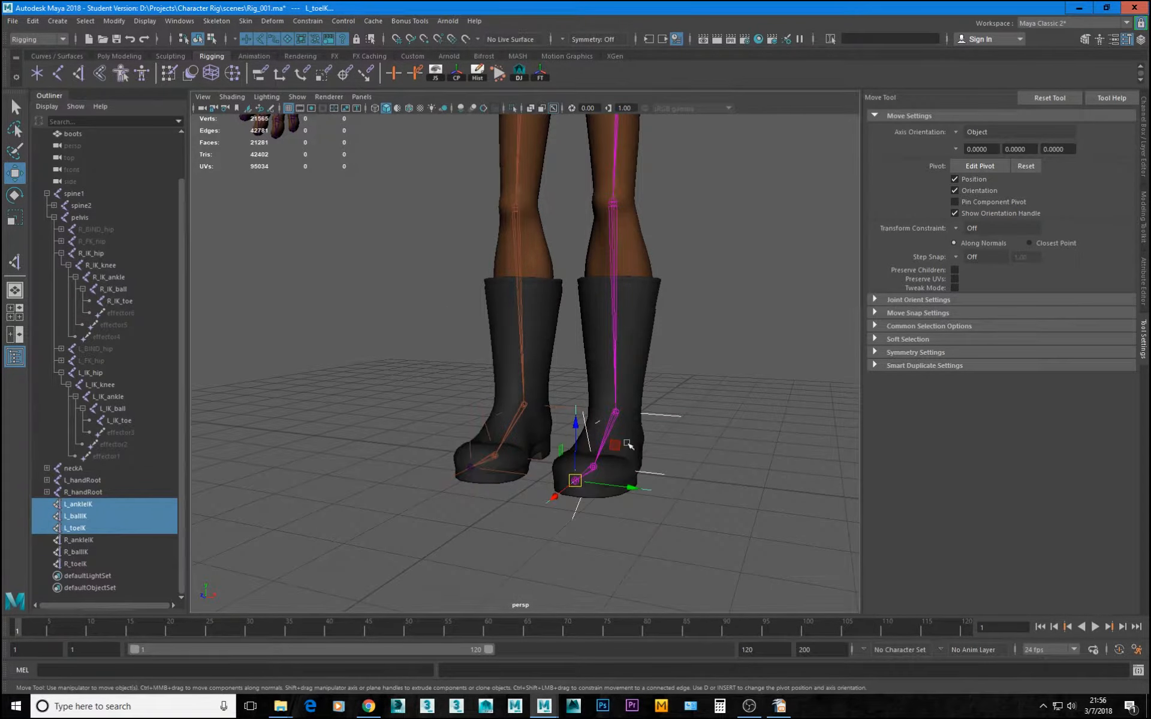
left_click_drag(586, 417, 588, 365)
key("ctrl+z")
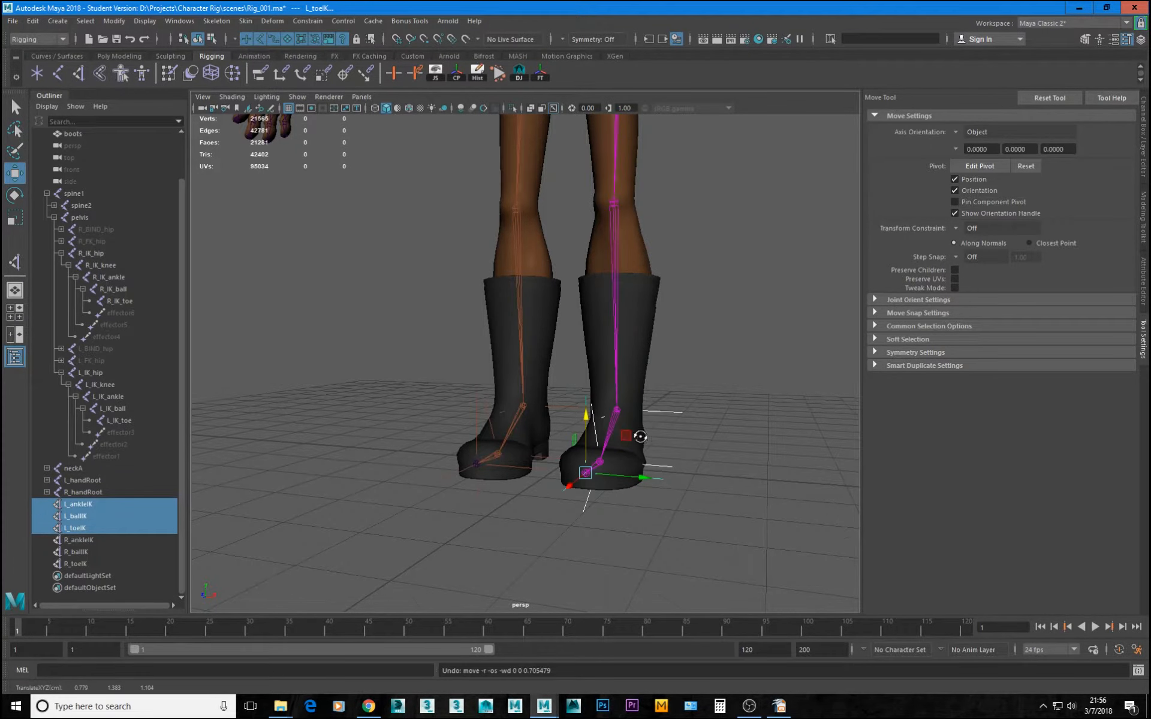
left_click_drag(648, 436, 581, 438, "alt")
key("ctrl+z")
key("ctrl+y")
left_click_drag(483, 472, 463, 468, "alt")
left_click_drag(408, 439, 414, 427)
key("ctrl+z")
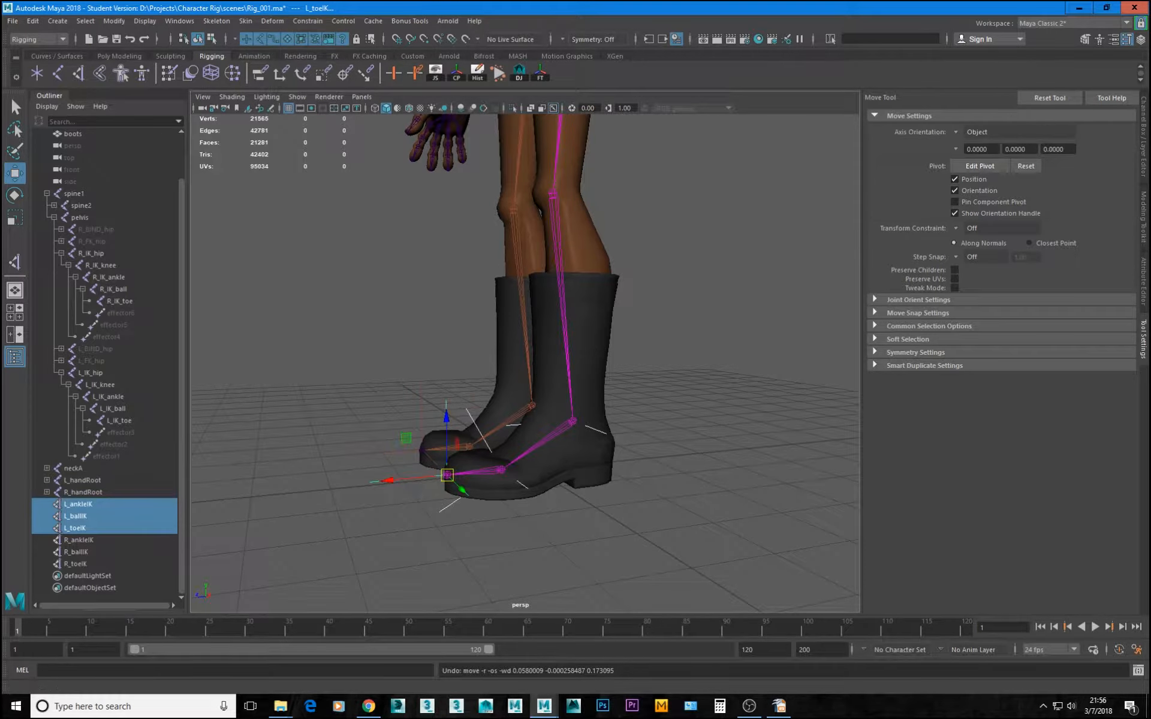
Set the Move tool's axis orientation to World, test-move the three left IK handles and undo the moves
left_click(960, 131)
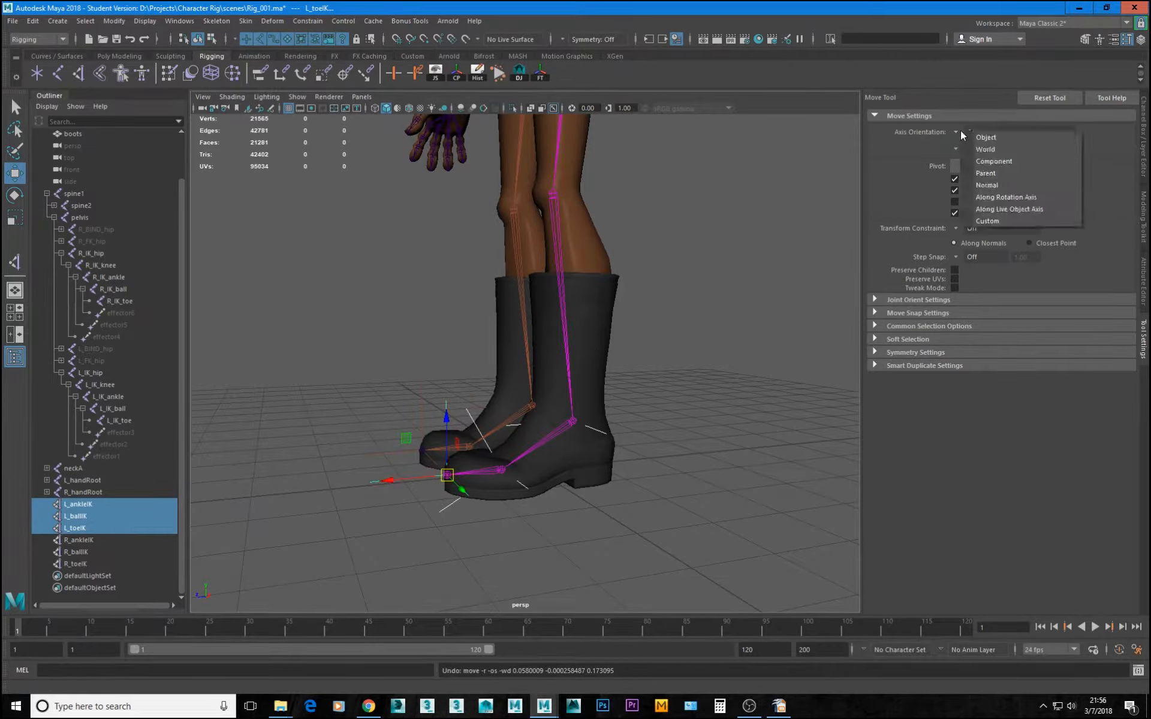
left_click(990, 149)
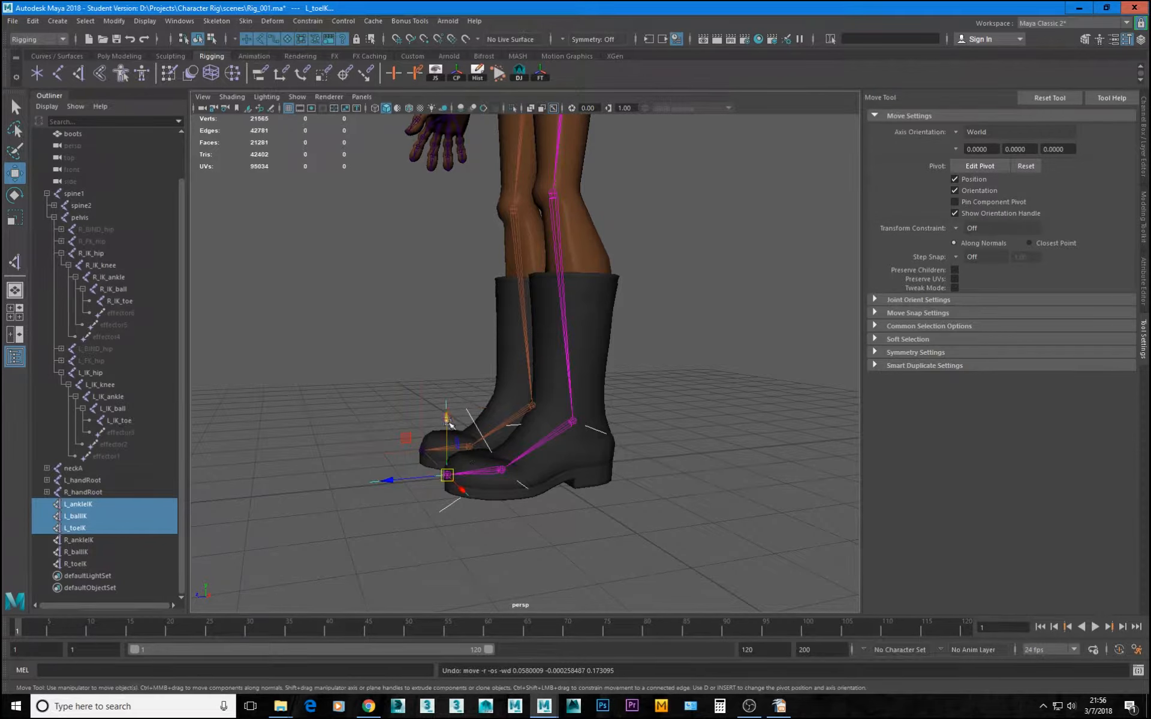
left_click_drag(470, 455, 515, 351)
left_click_drag(560, 400, 697, 426, "alt")
left_click_drag(662, 294, 746, 450)
left_click_drag(620, 329, 665, 337, "alt")
key("ctrl+z")
key("ctrl+z")
key("ctrl+z")
key("ctrl+z")
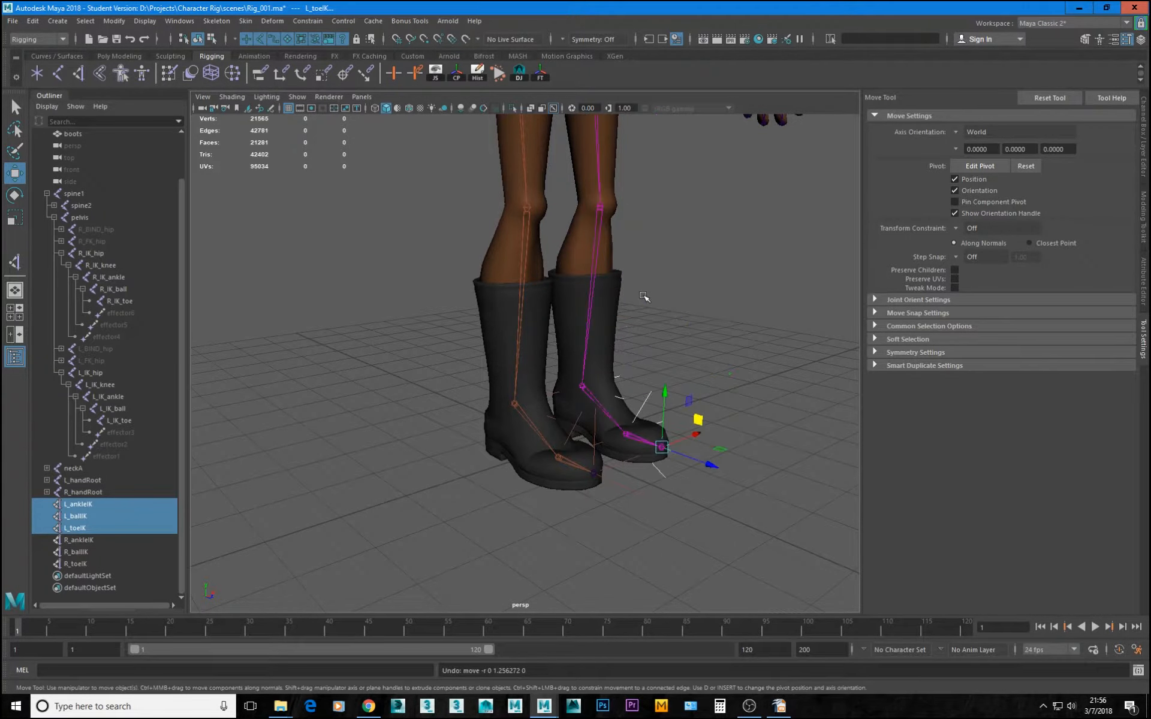
left_click_drag(711, 362, 599, 380, "alt")
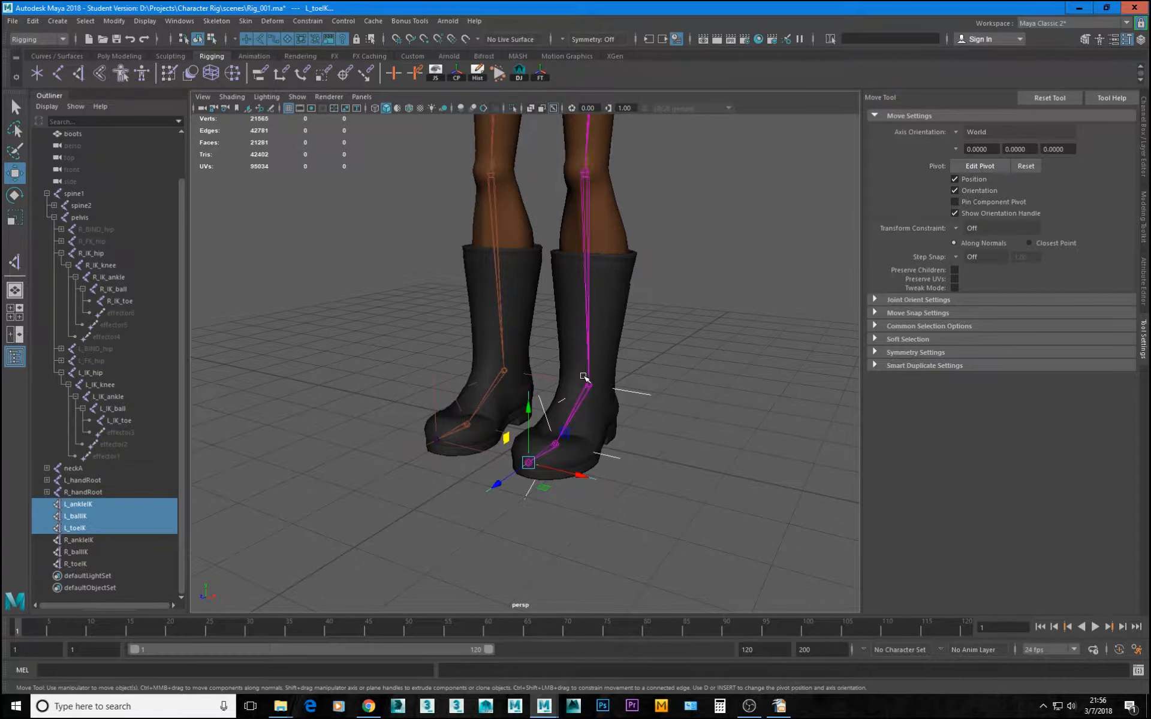
left_click_drag(449, 346, 488, 359, "alt")
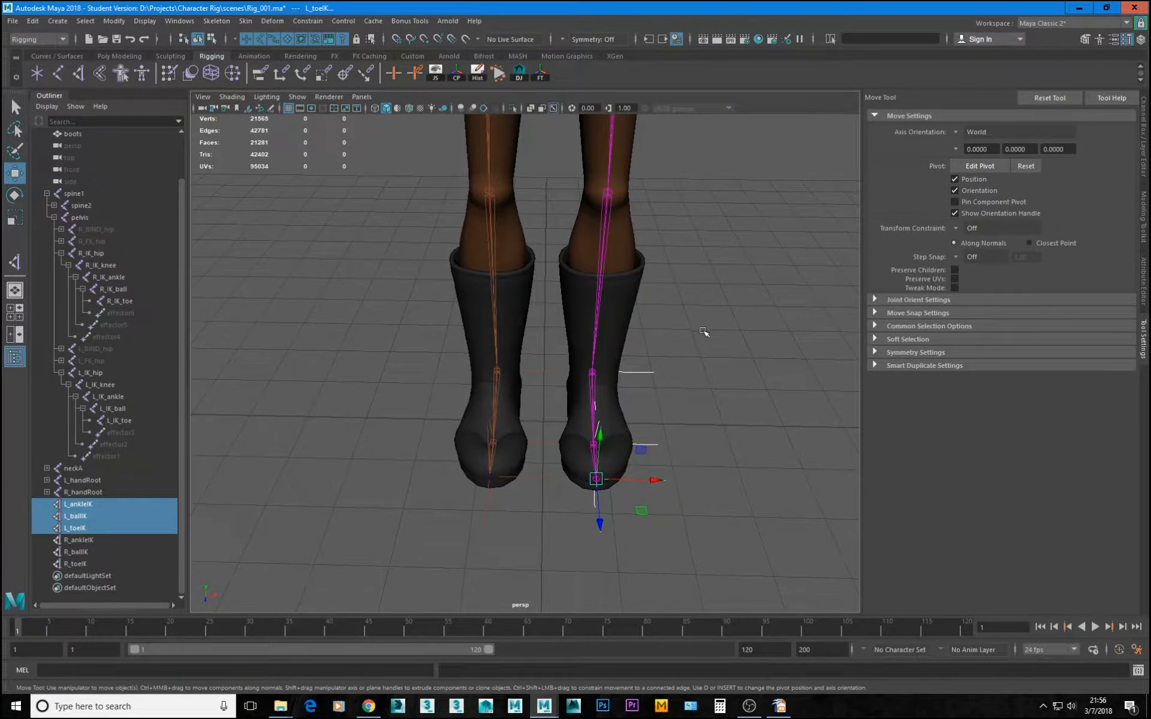
left_click(1145, 129)
left_click_drag(552, 480, 576, 401, "alt")
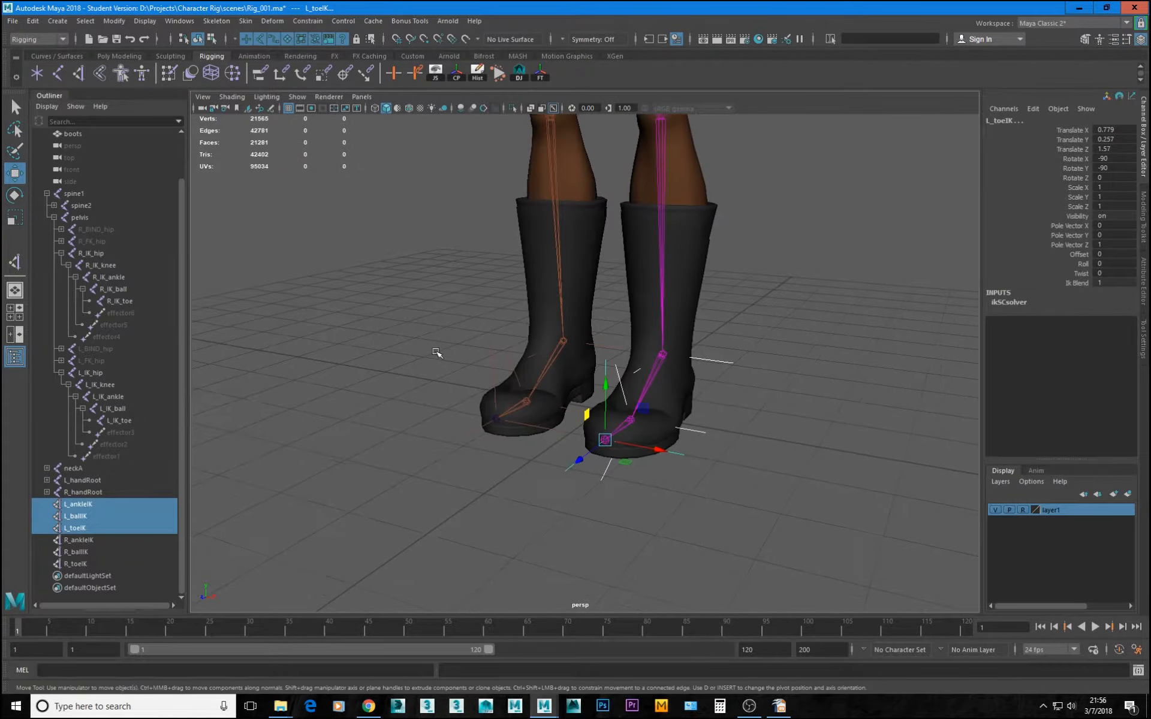
Start the EP Curve tool with its options shown and set the curve degree to 1 Linear
left_click(40, 57)
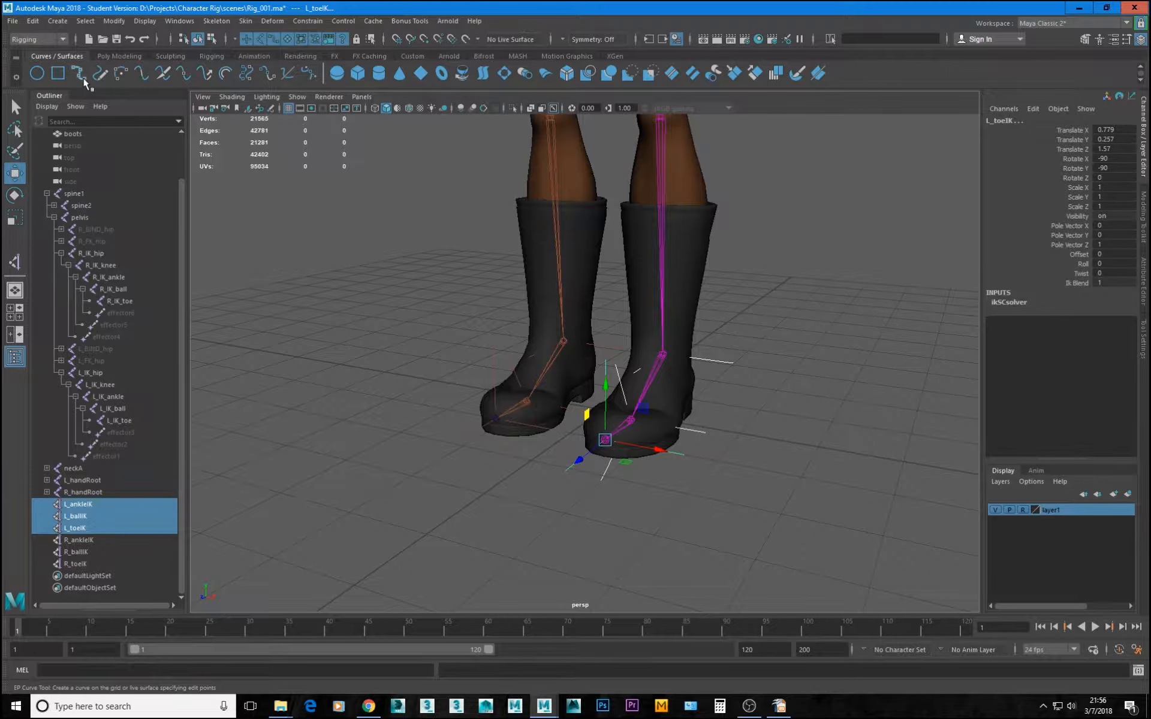
left_click(57, 23)
mouse_move(192, 111)
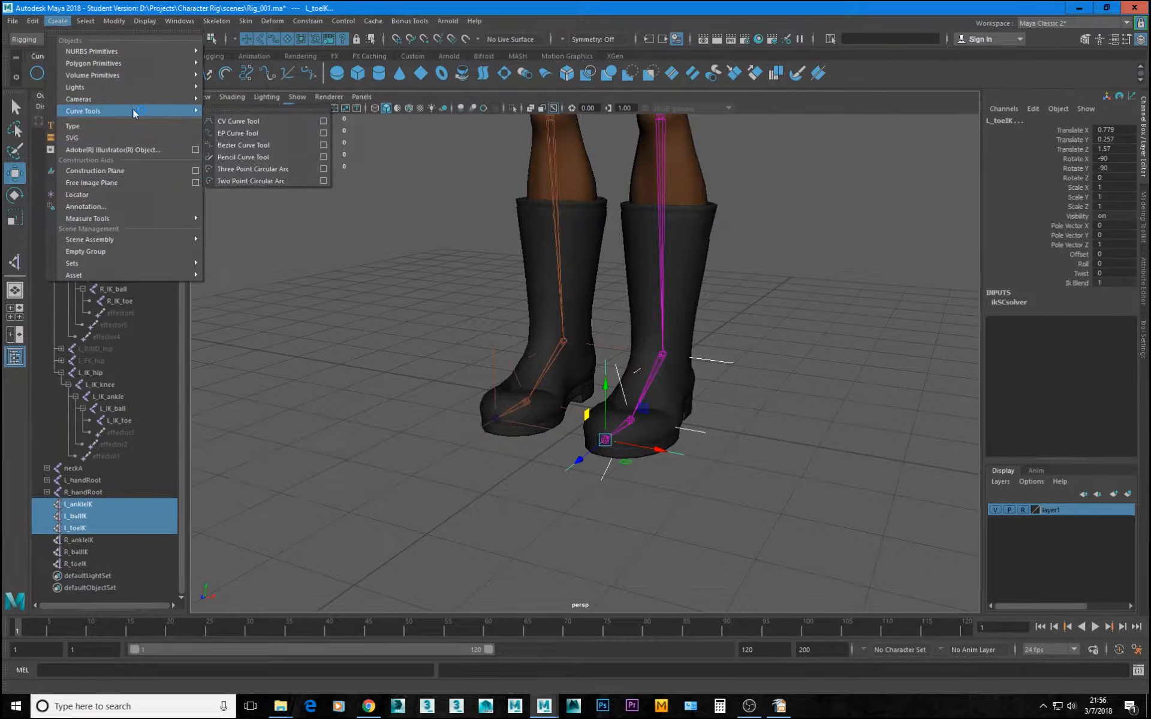
left_click(263, 135)
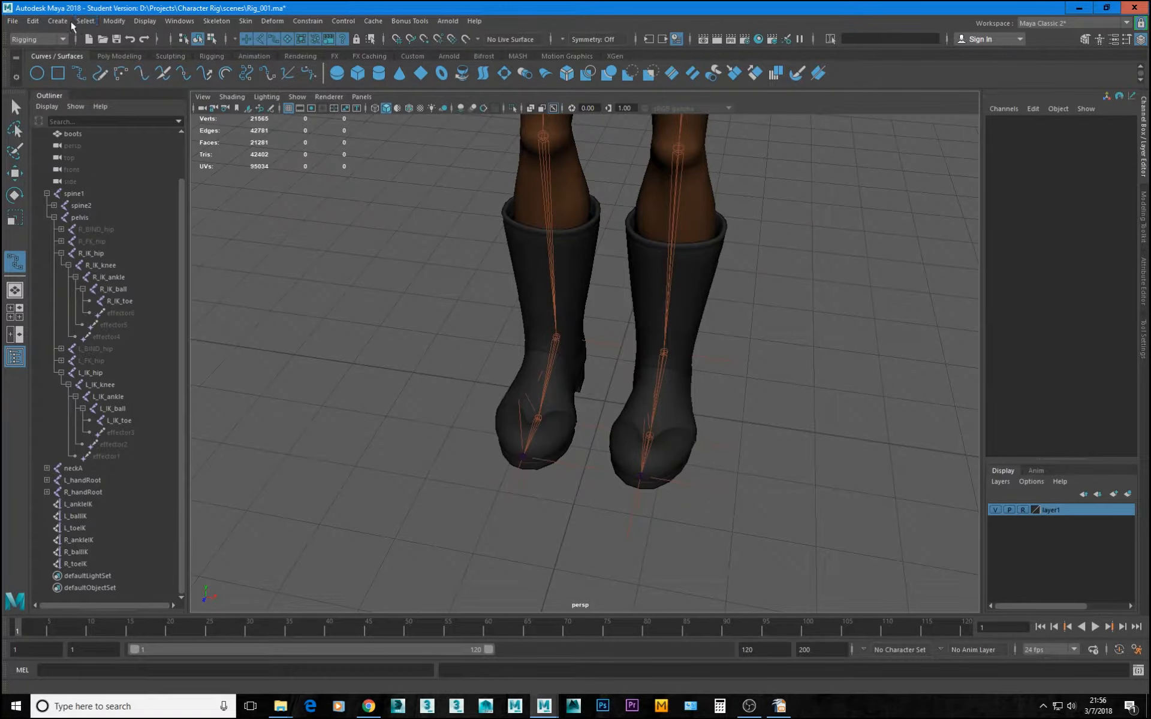
left_click(47, 20)
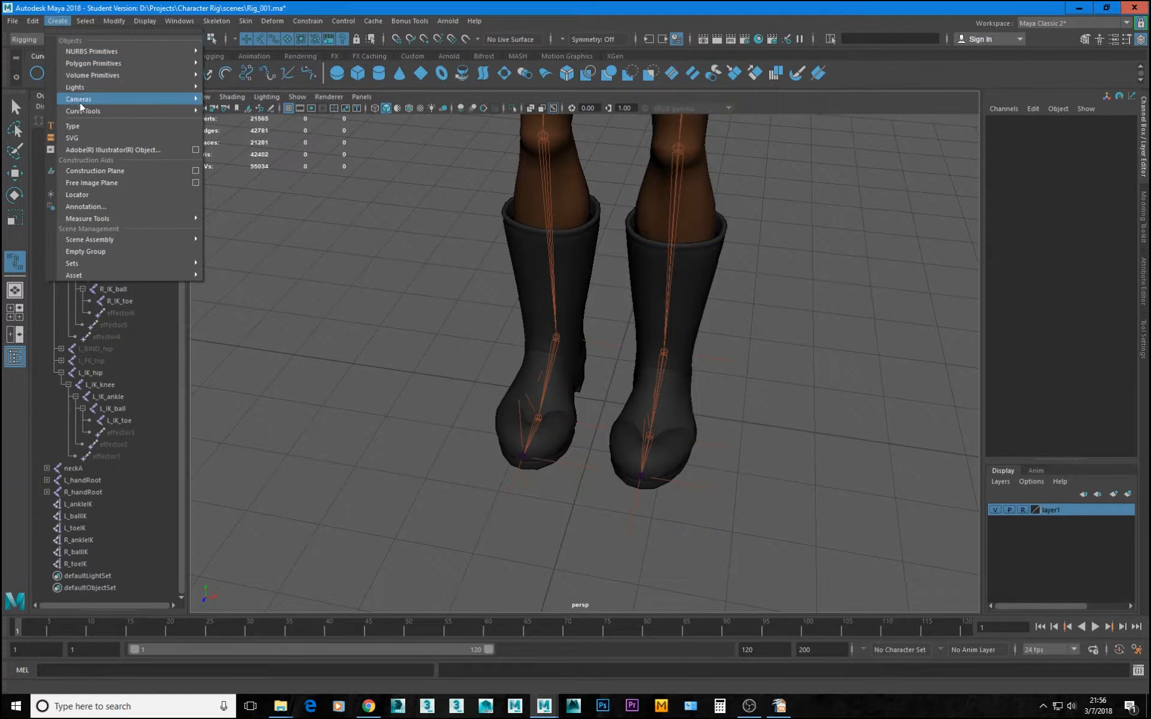
mouse_move(99, 113)
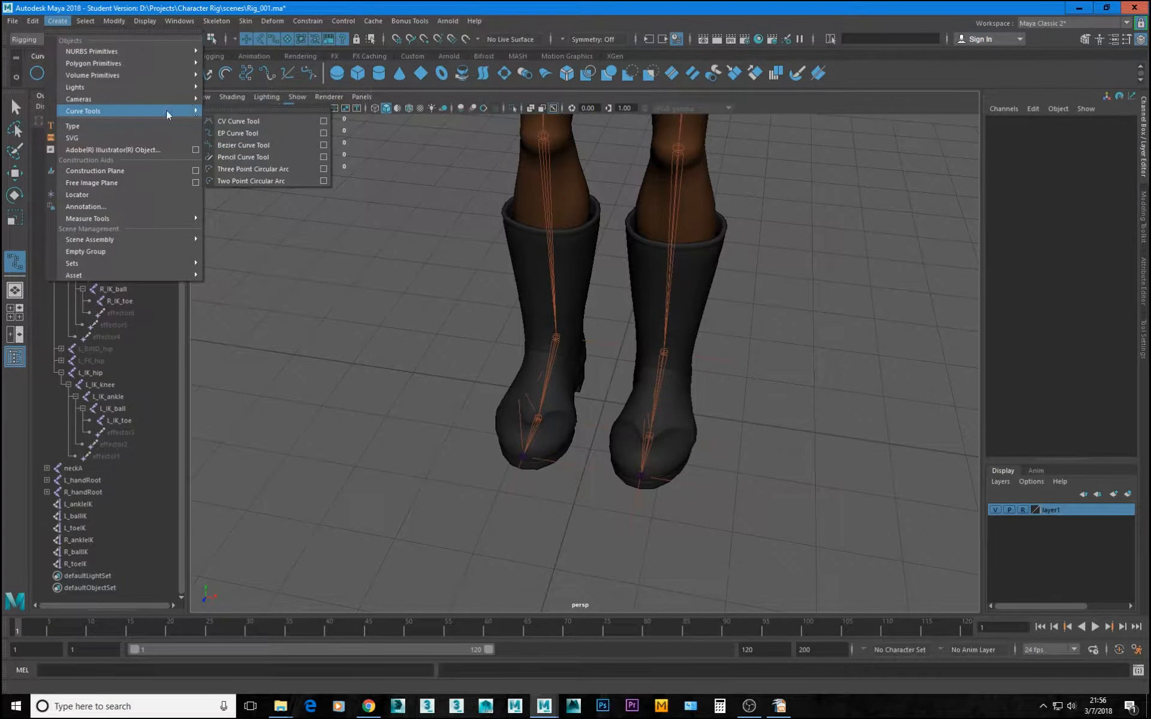
left_click(324, 132)
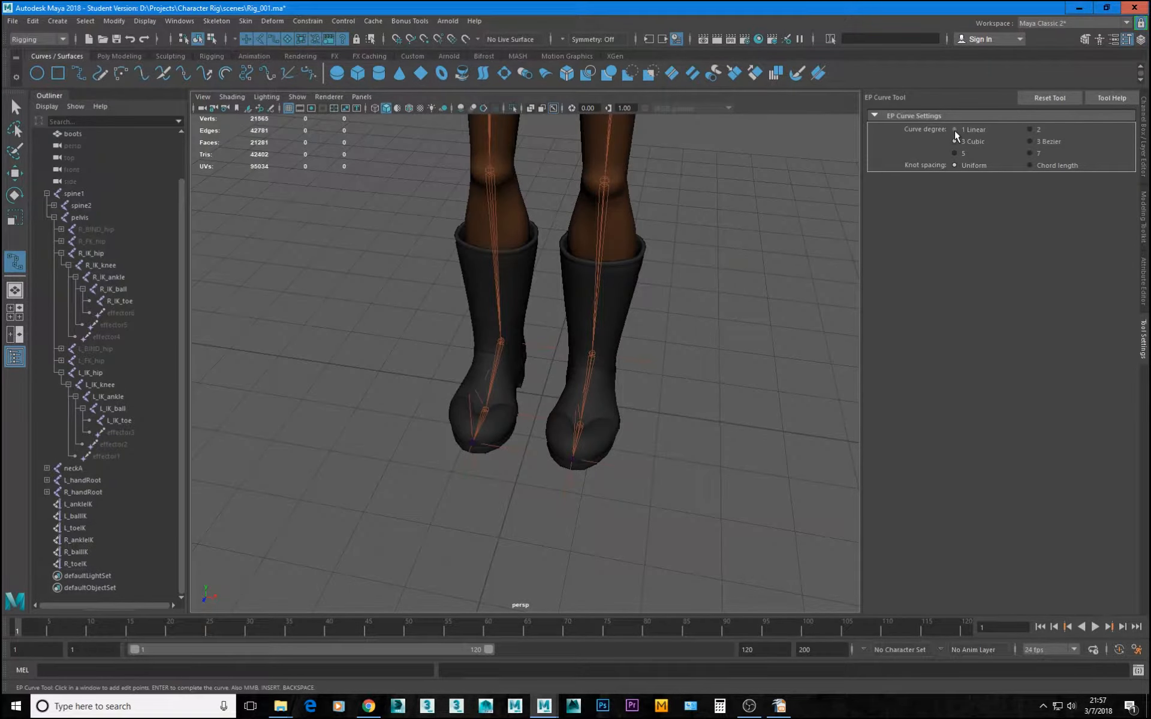
Create a polygon cube to serve as the template for a control curve
scroll(570, 457, "down", 4)
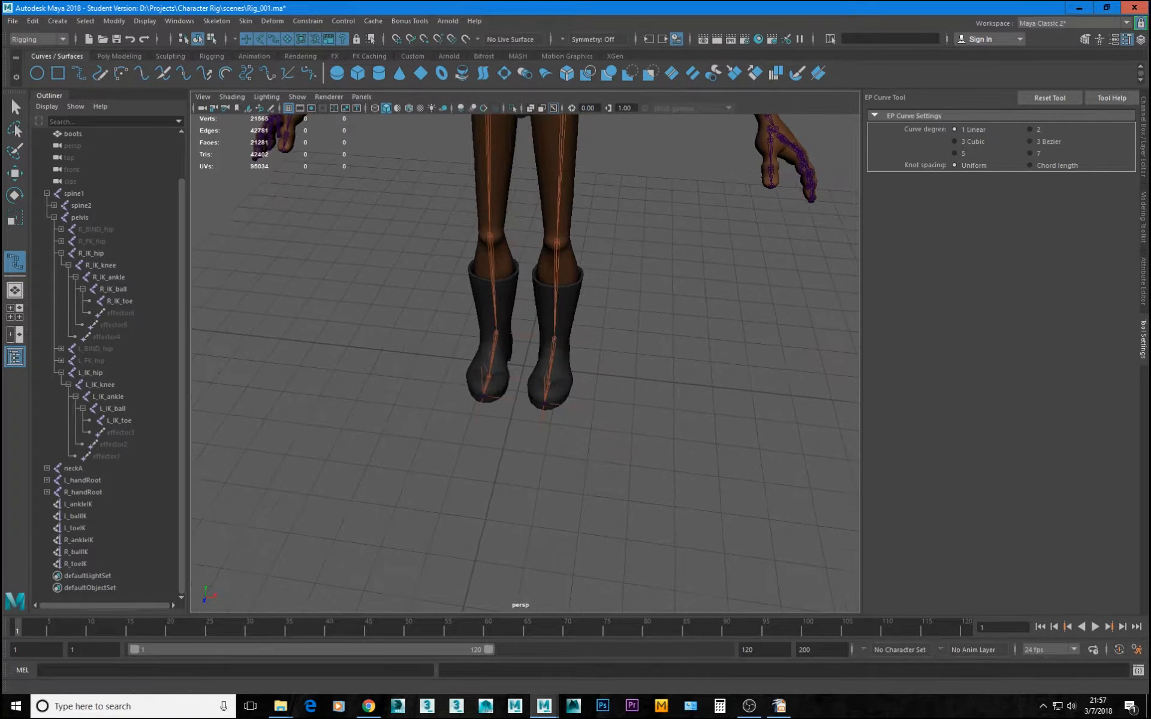
left_click(129, 56)
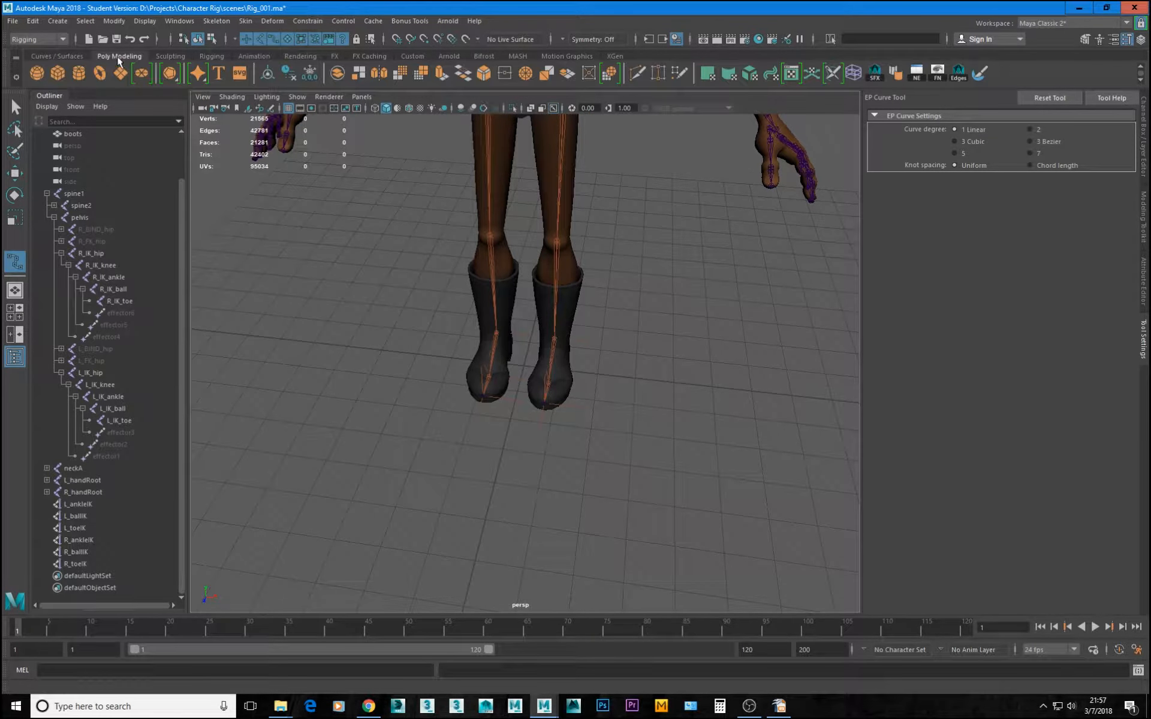
left_click(57, 73)
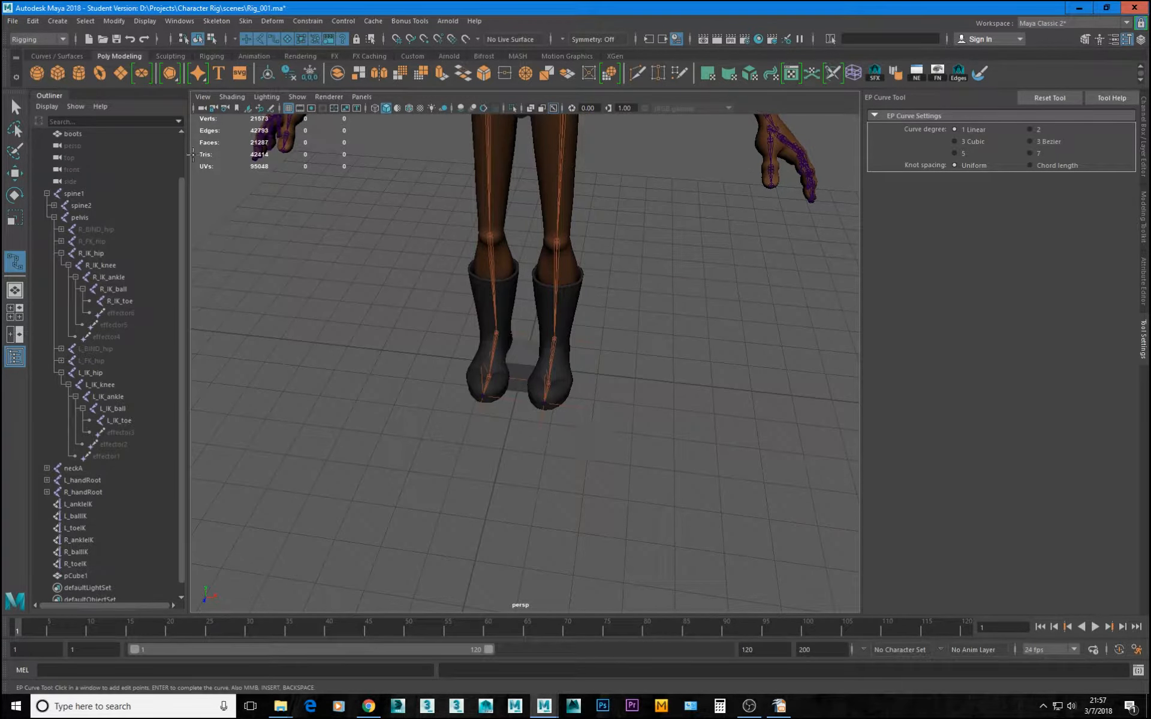
Move the polygon cube forward along the world Z axis, clear of the character's feet, snapping it to the grid
left_click_drag(479, 374, 401, 354, "alt")
key("w")
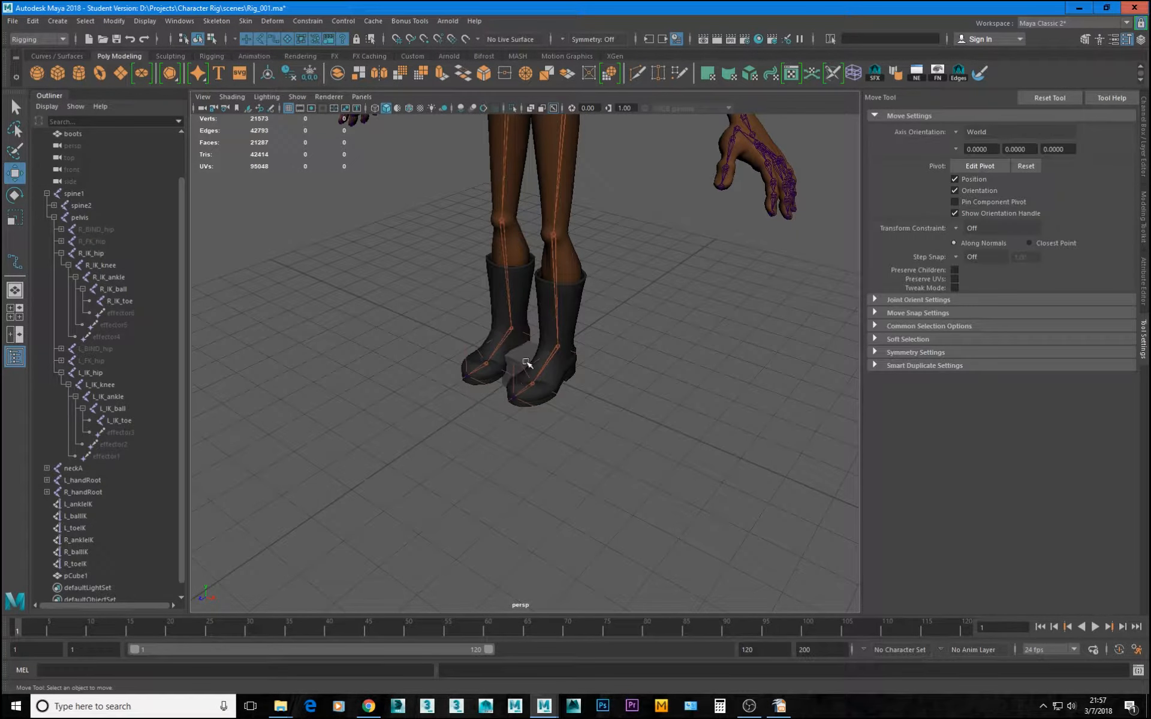
left_click(527, 363)
left_click(490, 395)
left_click_drag(490, 395, 267, 555)
scroll(455, 446, "down", 3)
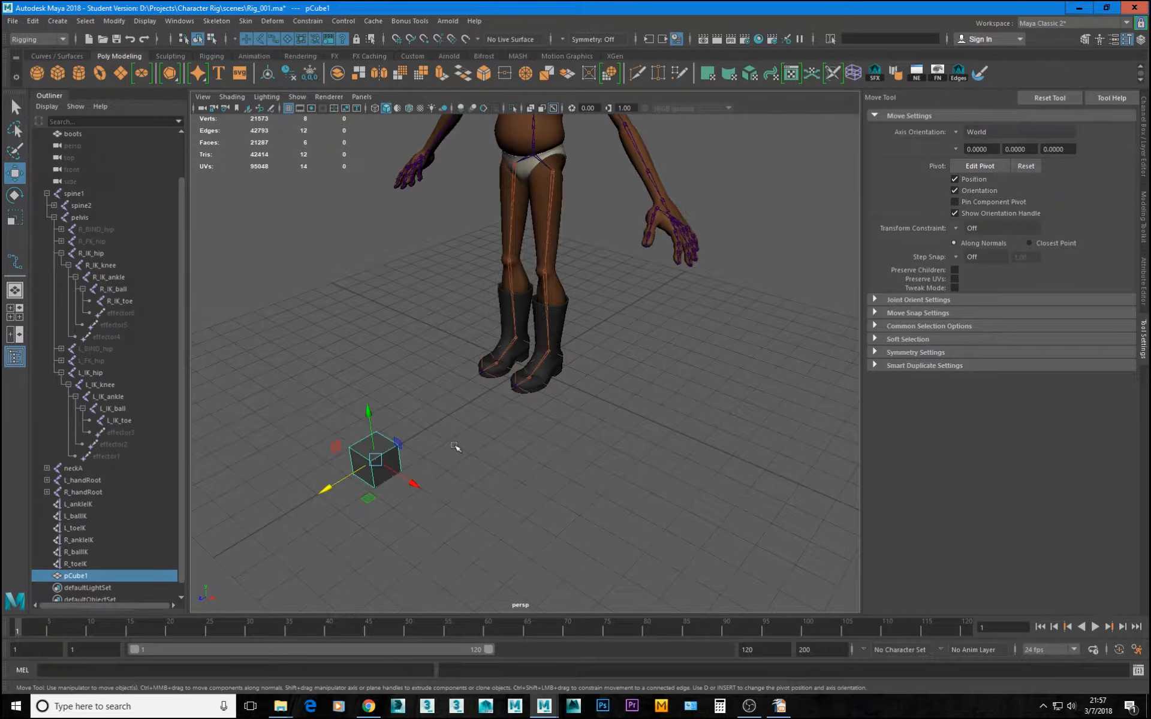
middle_click_drag(454, 447, 563, 407, "alt")
key("x")
left_click_drag(483, 439, 404, 491)
middle_click_drag(527, 441, 562, 408, "alt")
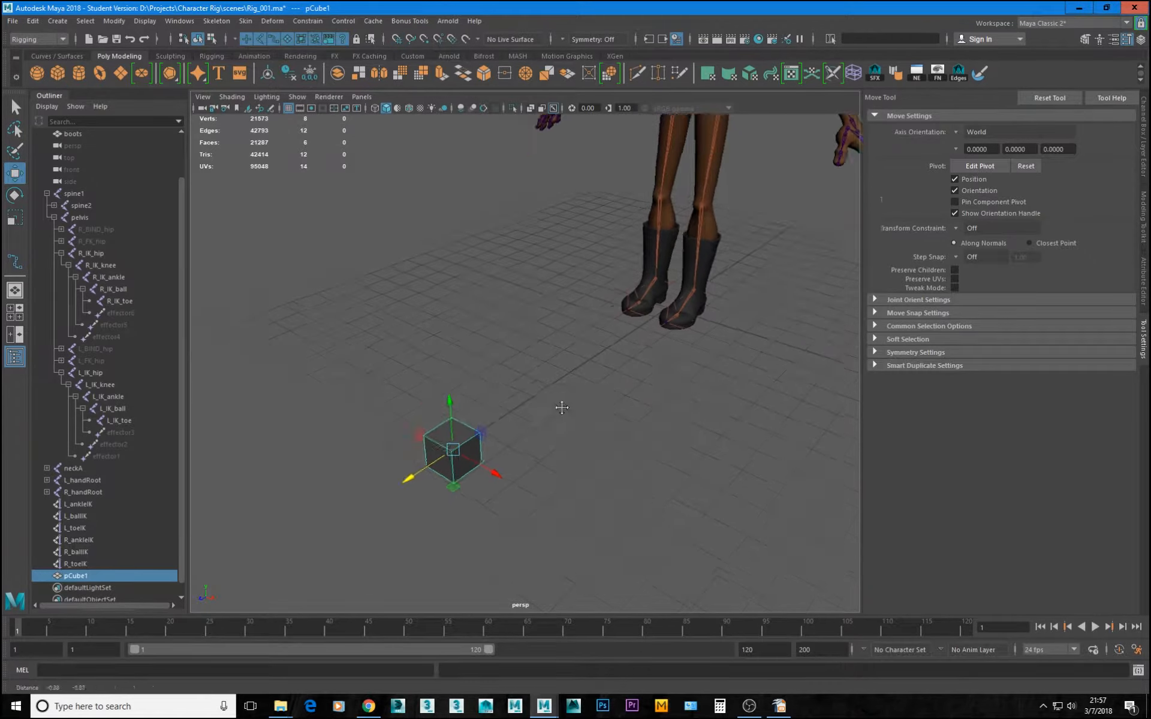
key("f")
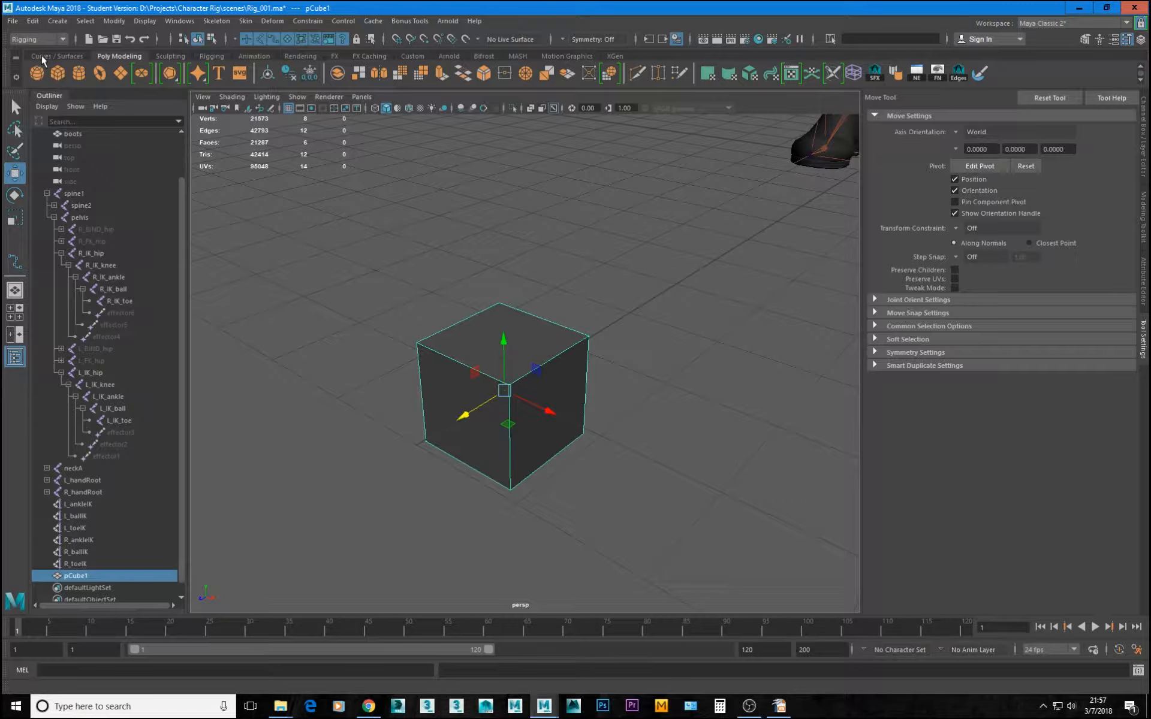
left_click(298, 97)
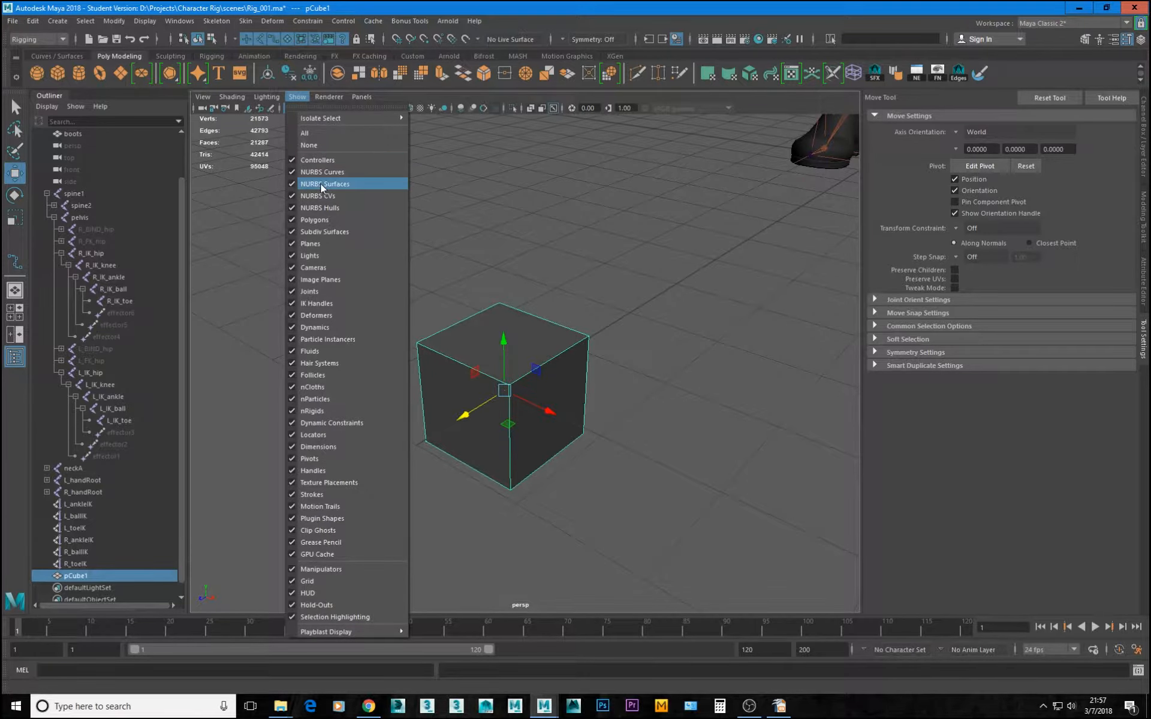
middle_click_drag(700, 324, 684, 407, "alt")
right_click_drag(684, 407, 563, 377, "alt")
middle_click_drag(669, 324, 612, 243, "alt")
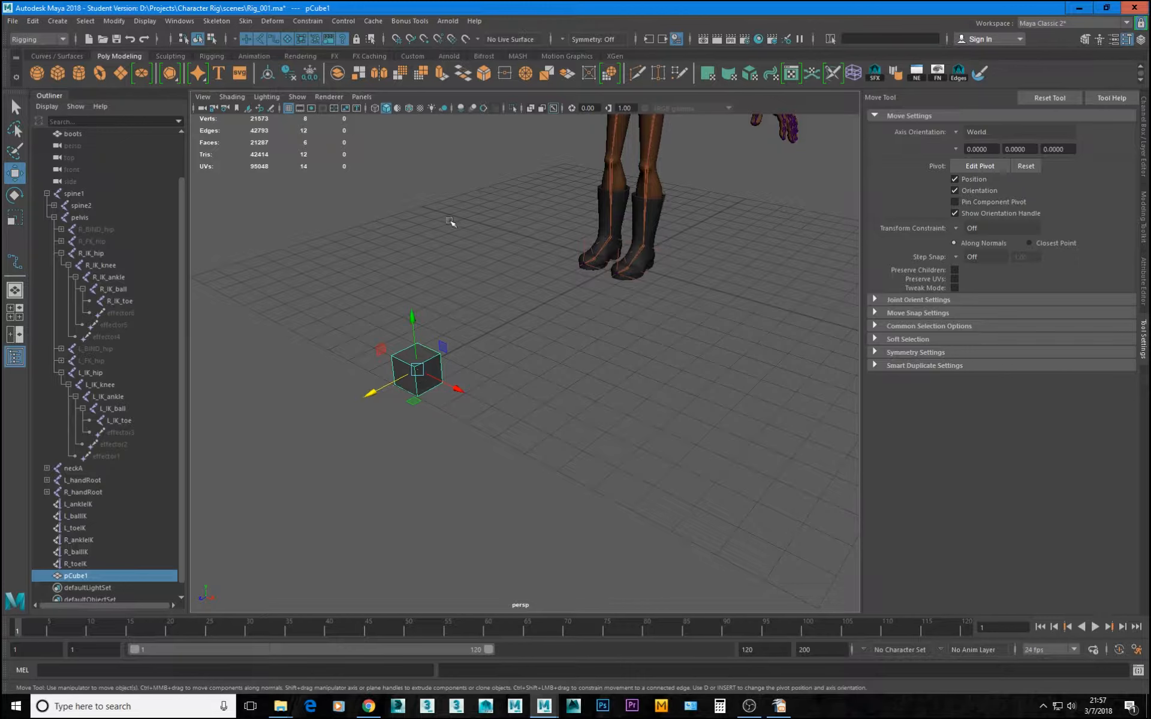
middle_click_drag(384, 243, 430, 221, "alt")
scroll(429, 221, "up", 2)
Restart the EP Curve tool with linear degree for tracing the cube's edges
left_click(55, 55)
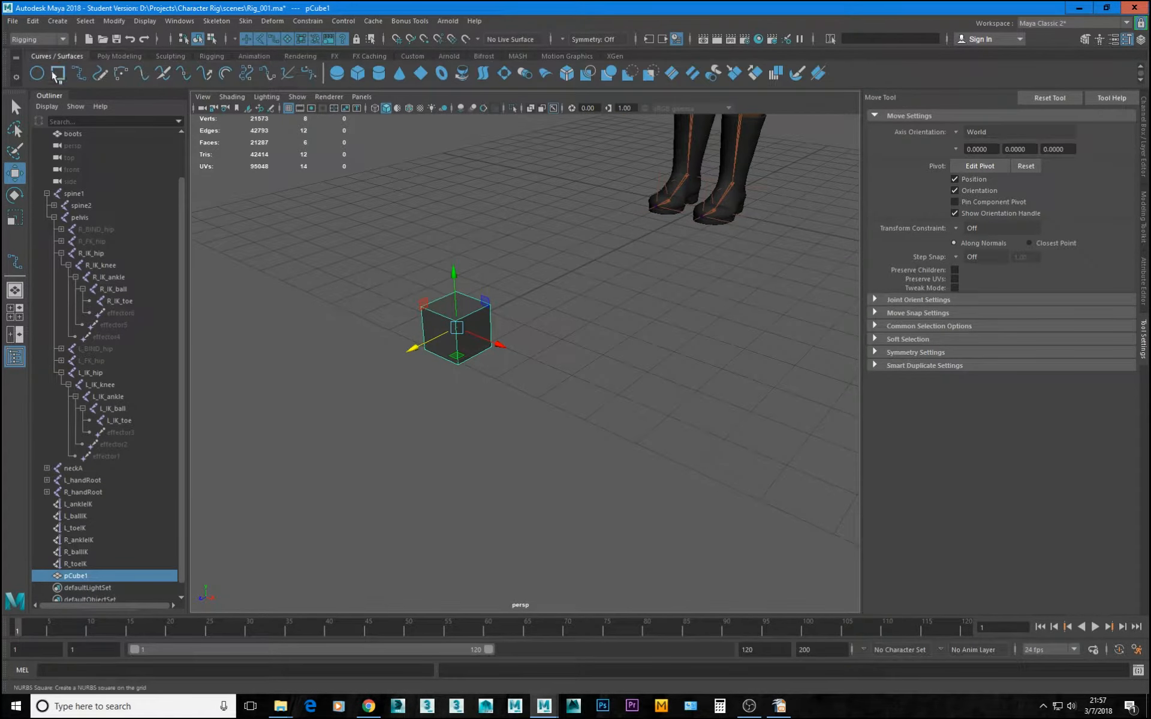
left_click(78, 74)
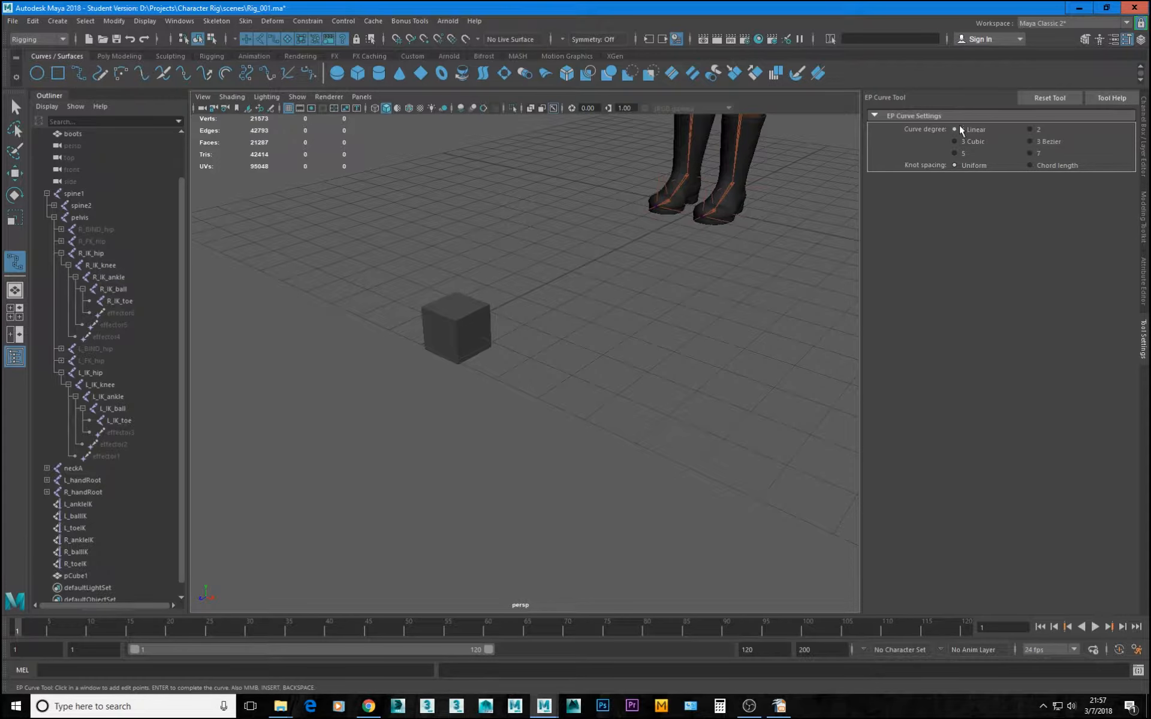
middle_click_drag(486, 326, 606, 378, "alt")
right_click_drag(606, 377, 749, 413, "alt")
middle_click_drag(760, 417, 681, 413, "alt")
left_click_drag(681, 413, 622, 411, "alt")
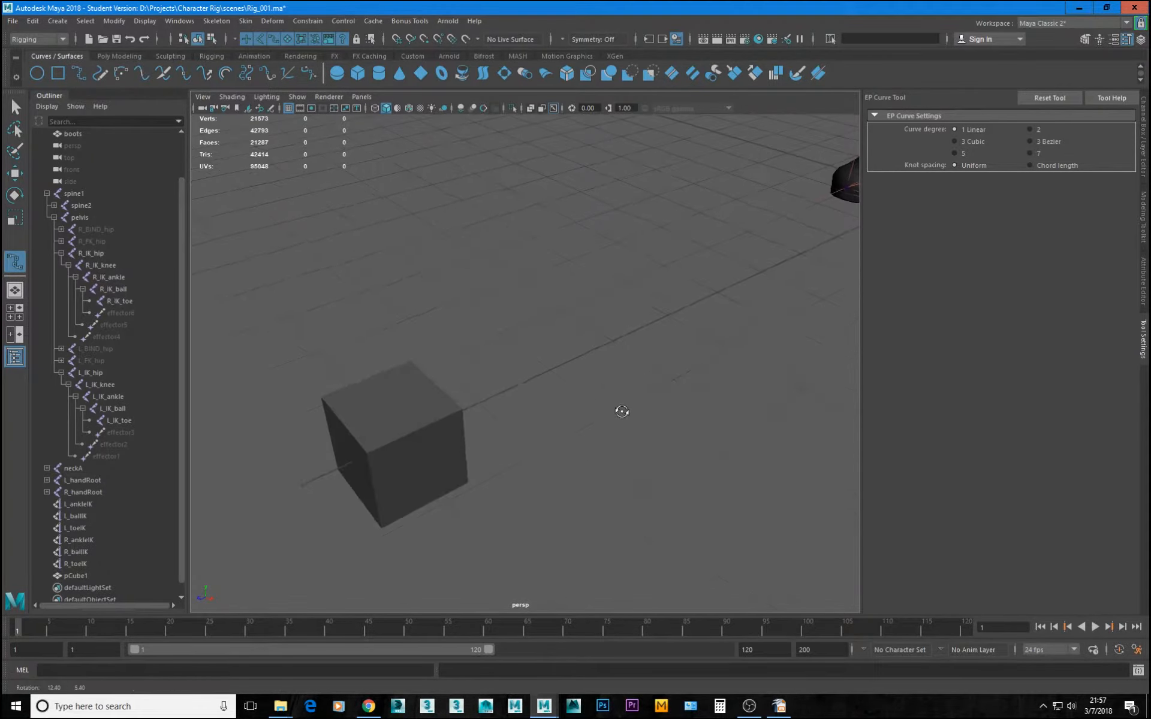
middle_click_drag(578, 422, 665, 362, "alt")
right_click_drag(664, 362, 717, 384, "alt")
middle_click_drag(490, 439, 616, 398, "alt")
key("v")
left_click(579, 346)
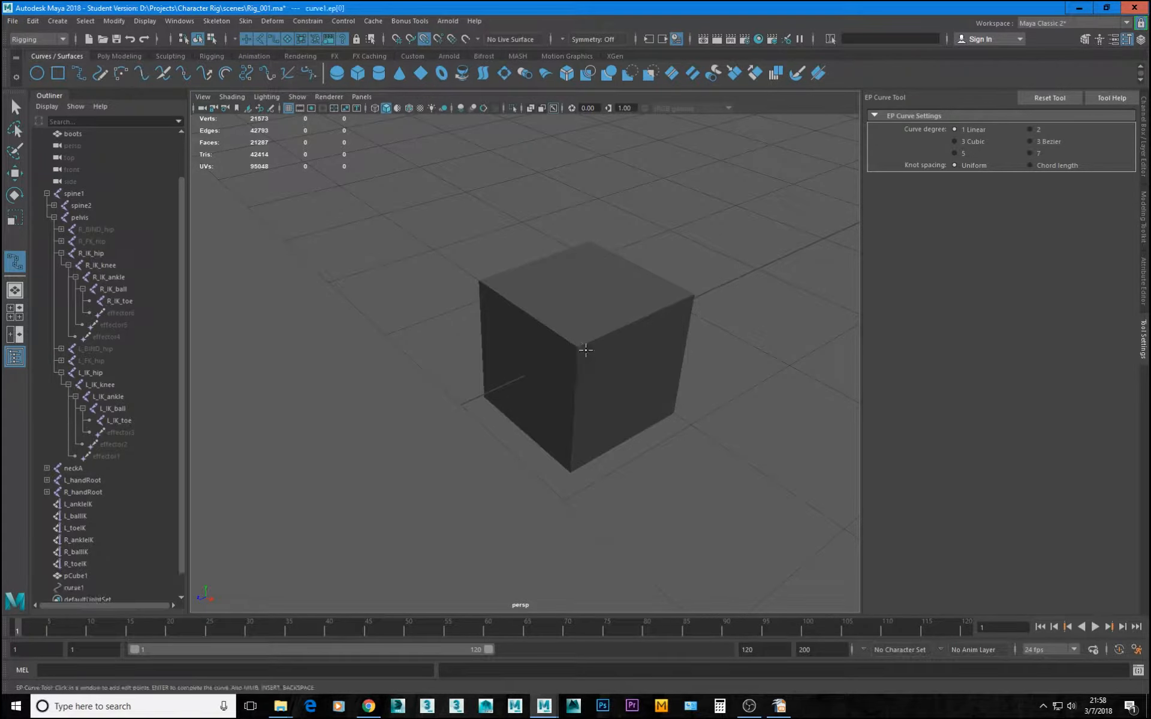
left_click_drag(591, 354, 577, 323, "alt")
key("ctrl+z")
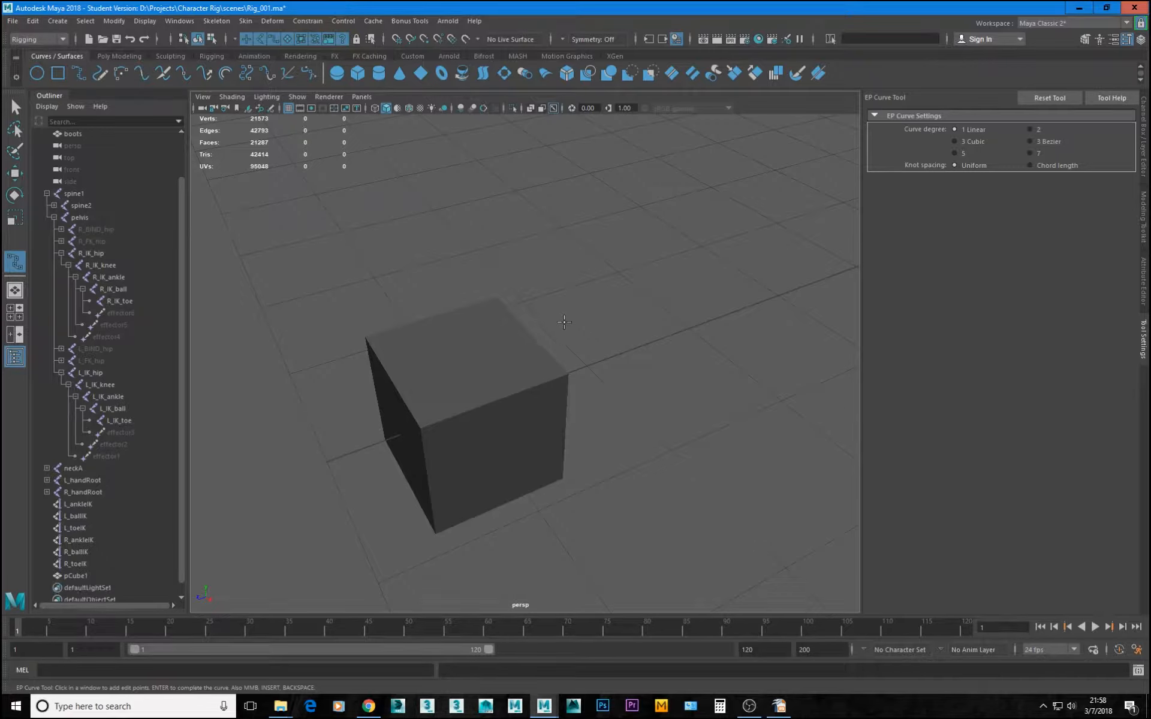
Trace a linear EP curve around the cube's top face and along one side face, snapping each point to a vertex
key("v")
left_click(420, 427)
key("v")
left_click(497, 298)
left_click(364, 339)
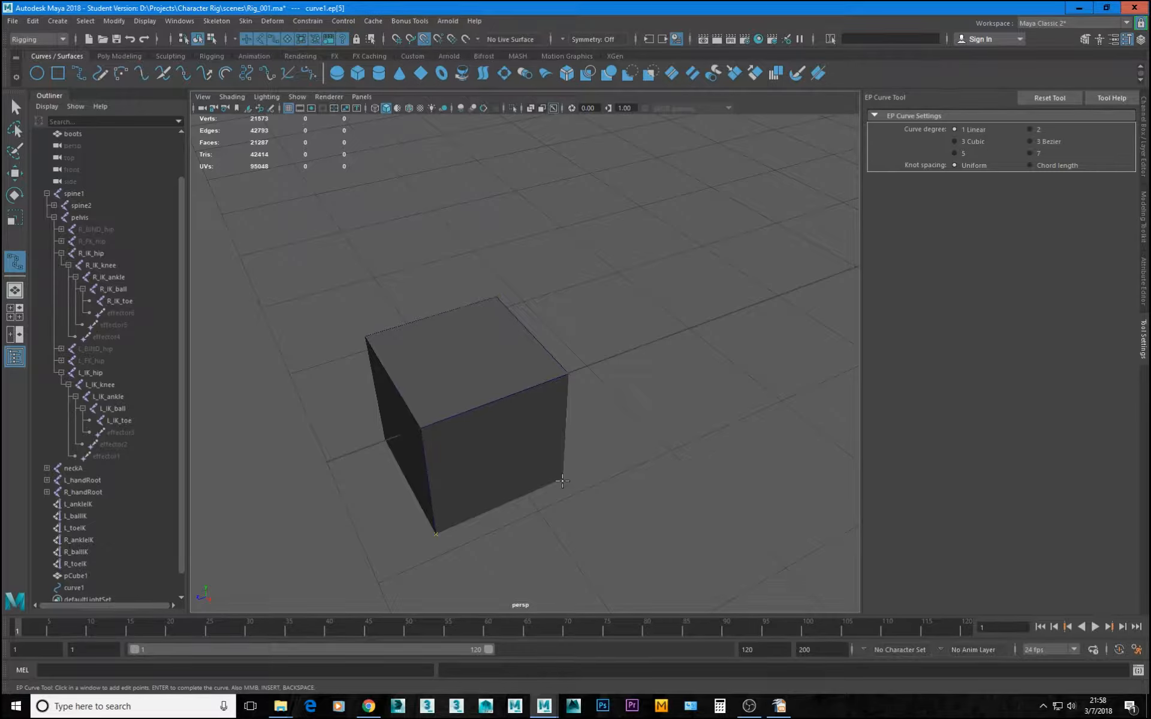
left_click(567, 372)
Continue the linear EP curve along the cube's side and bottom edges, snapping each point to a vertex
left_click_drag(593, 394, 530, 379, "alt")
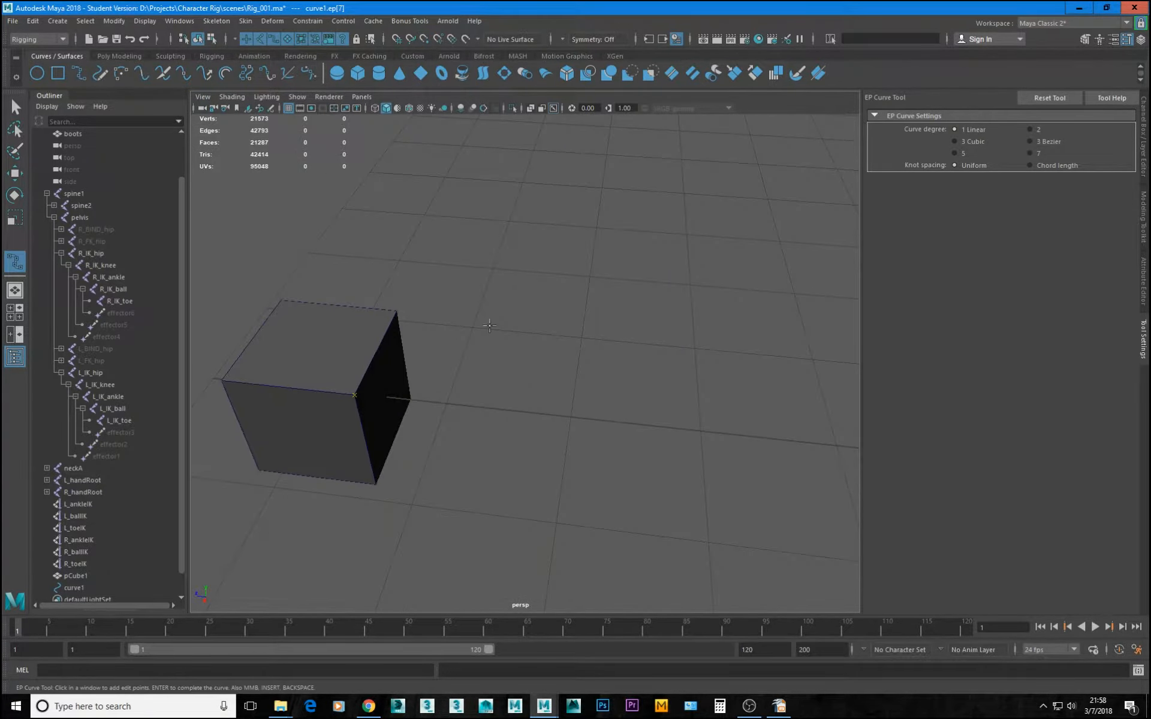
key("v")
left_click(377, 482)
left_click_drag(415, 473, 639, 329, "alt")
right_click_drag(640, 329, 714, 339, "alt")
left_click_drag(714, 339, 694, 251, "alt")
middle_click_drag(694, 251, 723, 379, "alt")
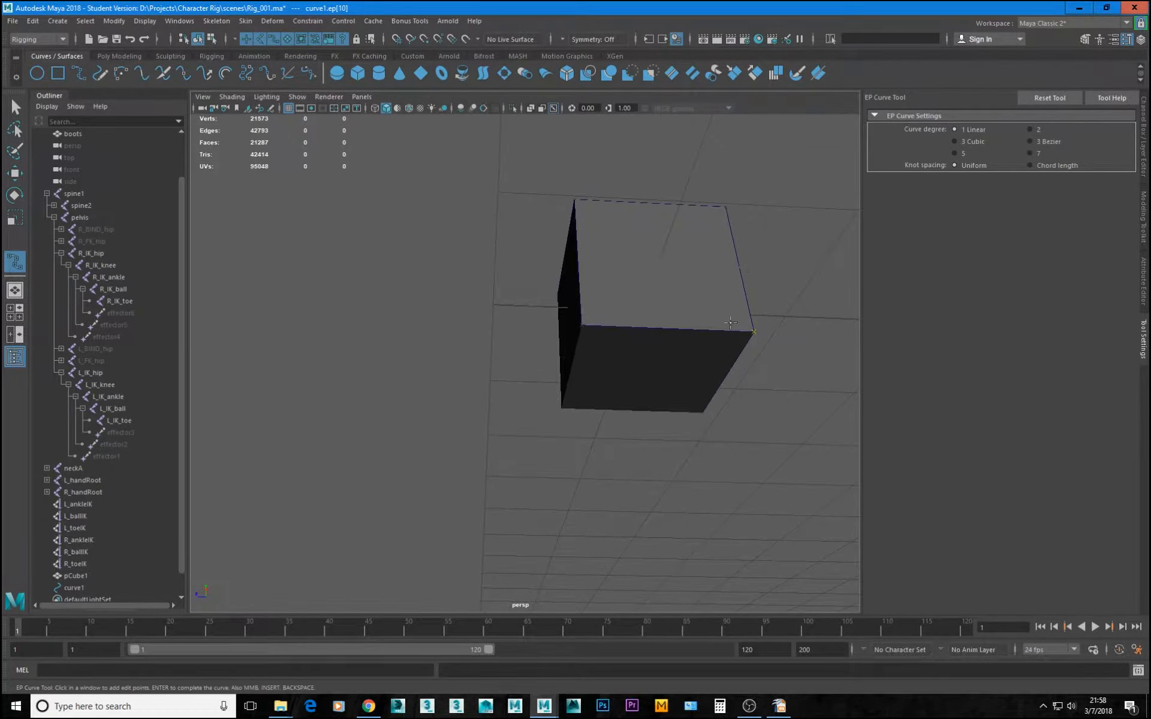
left_click_drag(756, 334, 752, 332, "alt")
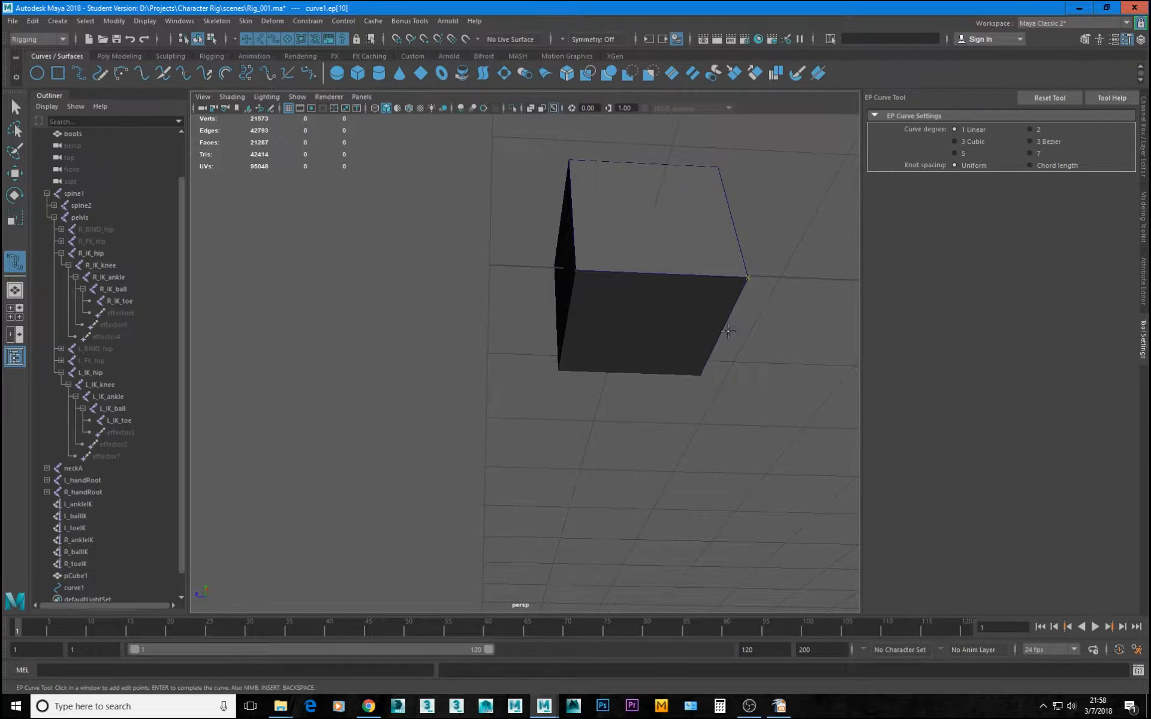
key("v")
left_click(575, 271)
Trace the cube's remaining edges with vertex-snapped points and finish the EP curve
left_click_drag(562, 334, 690, 378, "alt")
middle_click_drag(660, 480, 606, 414, "alt")
right_click_drag(606, 414, 638, 414, "alt")
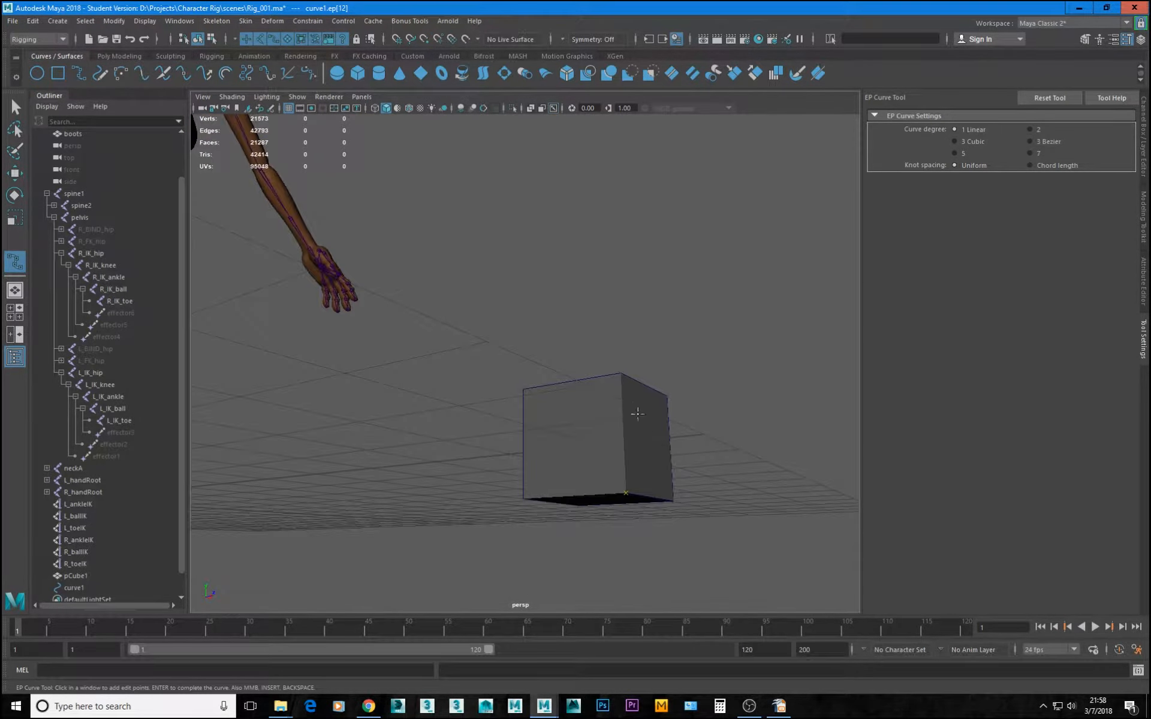
key("v")
left_click(623, 373)
left_click(521, 390)
left_click(647, 490)
left_click_drag(648, 490, 123, 551, "alt")
left_click(138, 542)
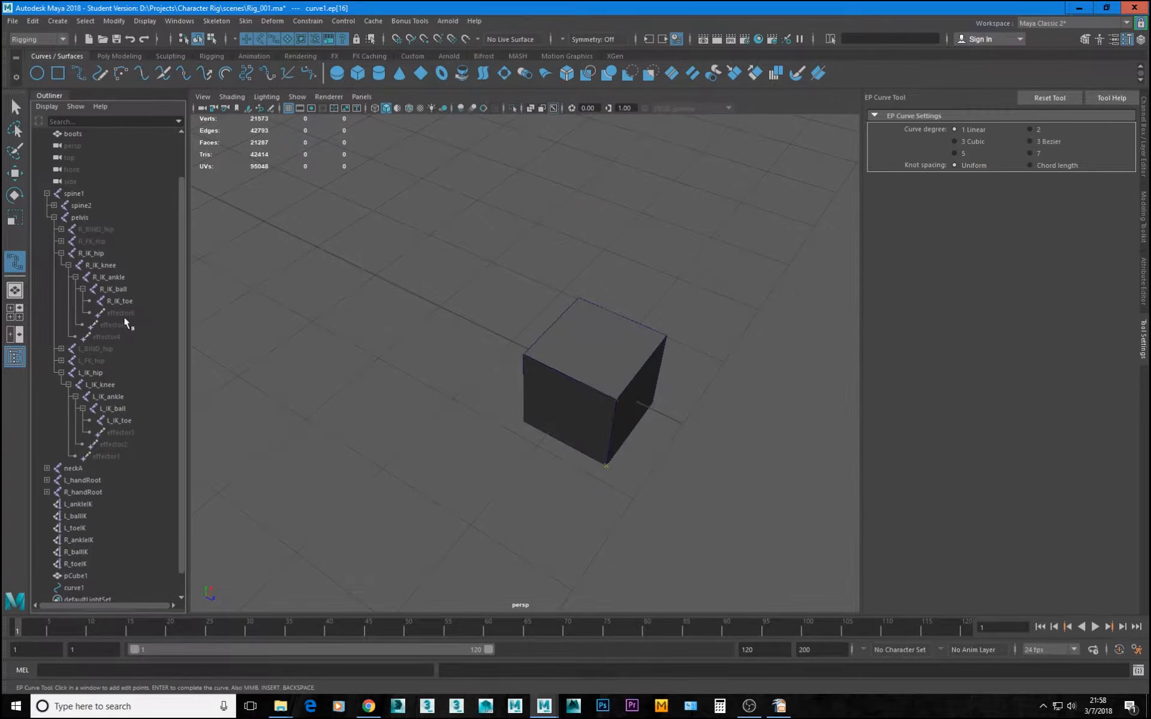
middle_click_drag(708, 415, 624, 442, "alt")
key("w")
left_click_drag(624, 440, 547, 381, "alt")
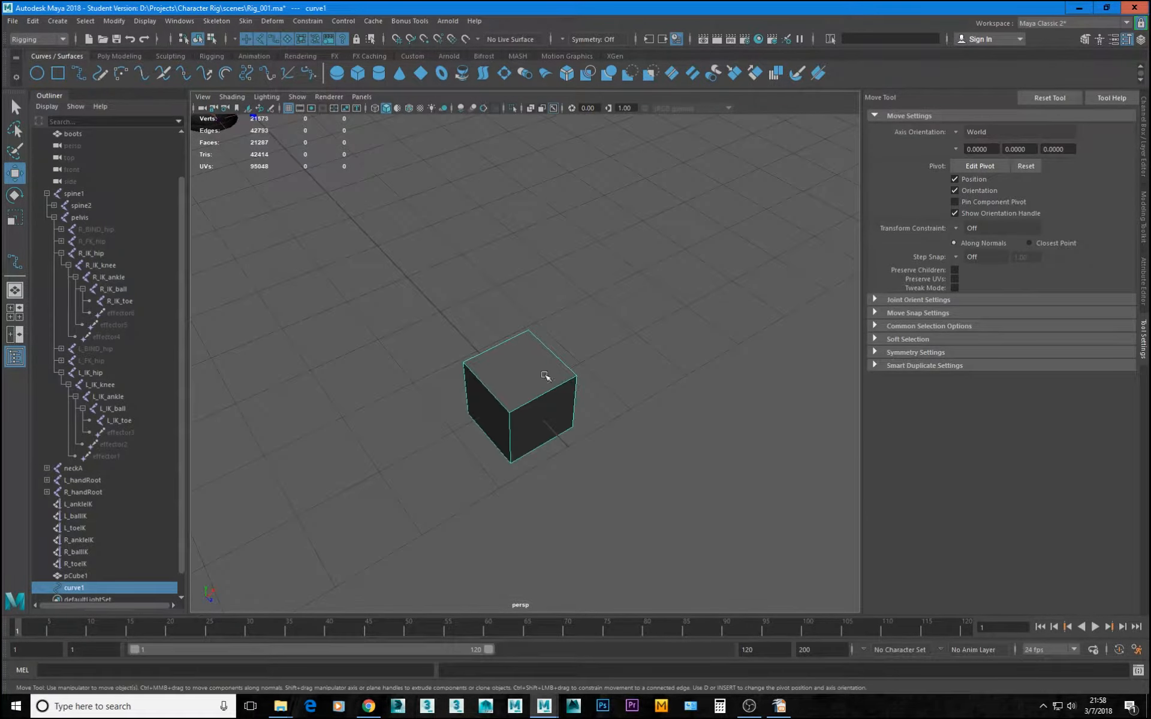
Delete the template polygon cube and center the pivot of the cube-shaped curve
left_click(538, 365)
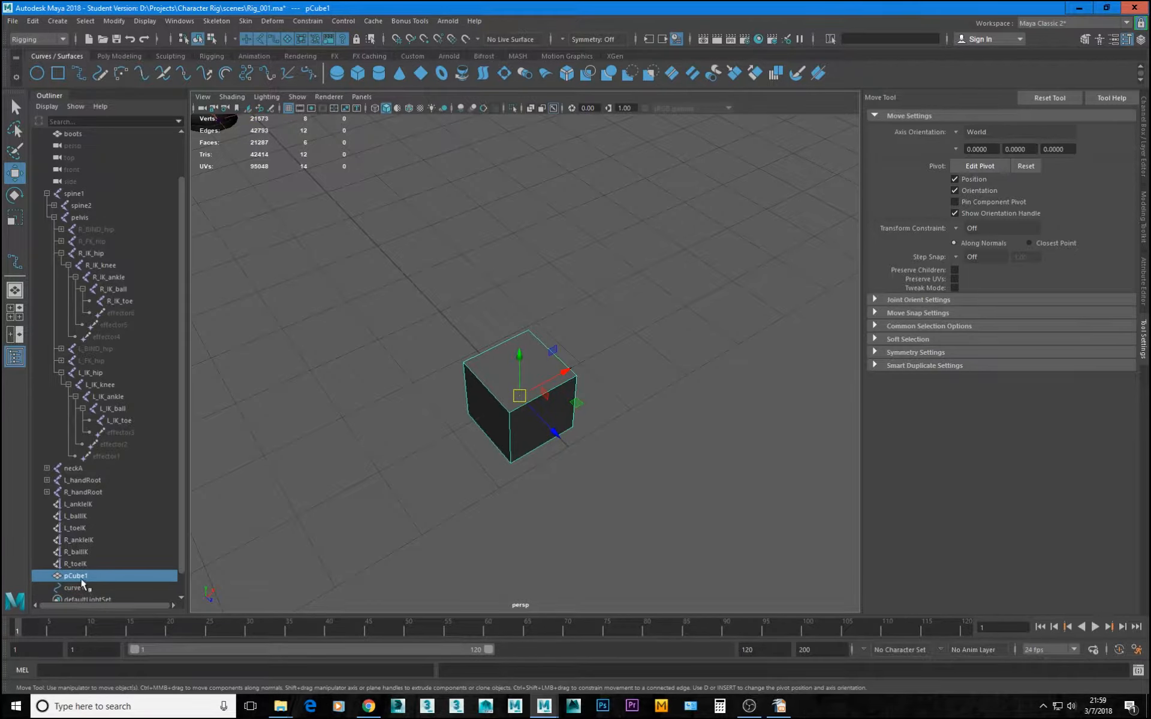
key("Delete")
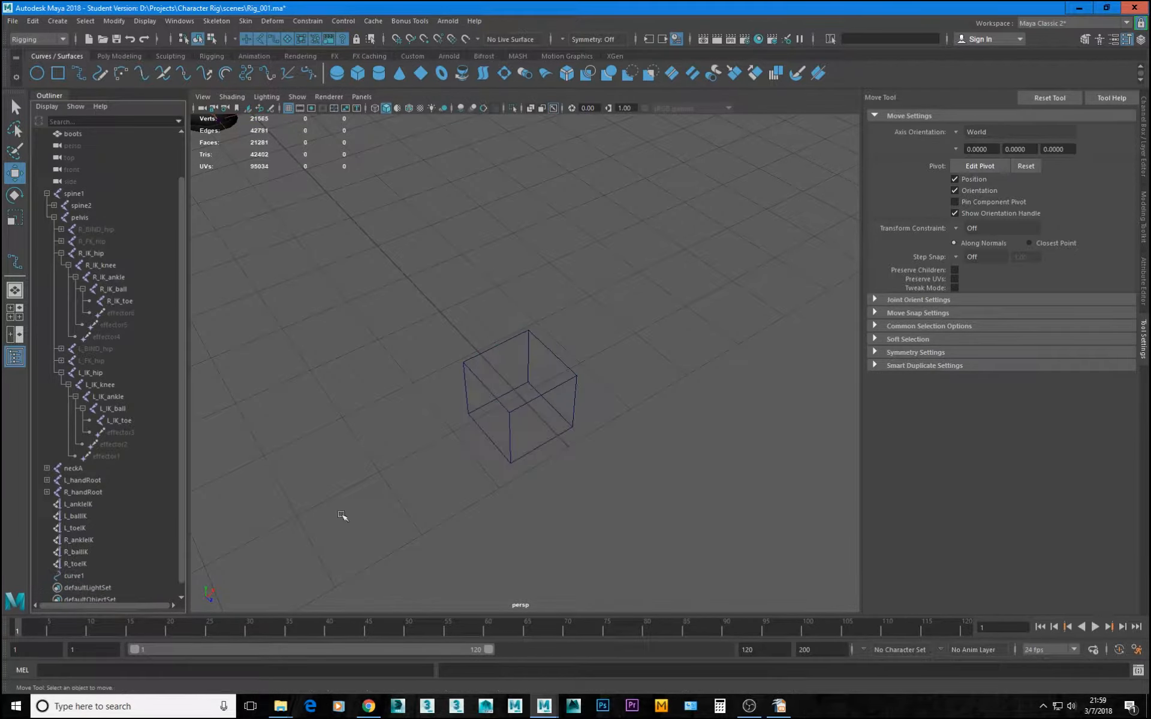
left_click(569, 384)
left_click_drag(568, 383, 555, 412, "alt")
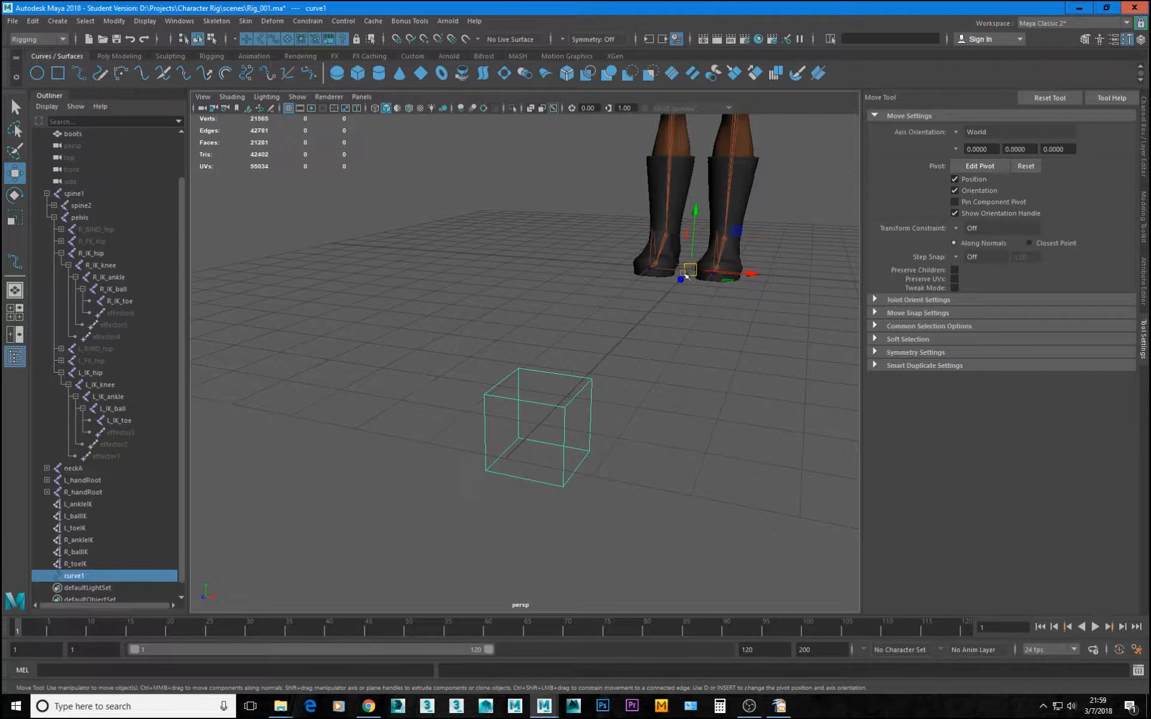
left_click(110, 23)
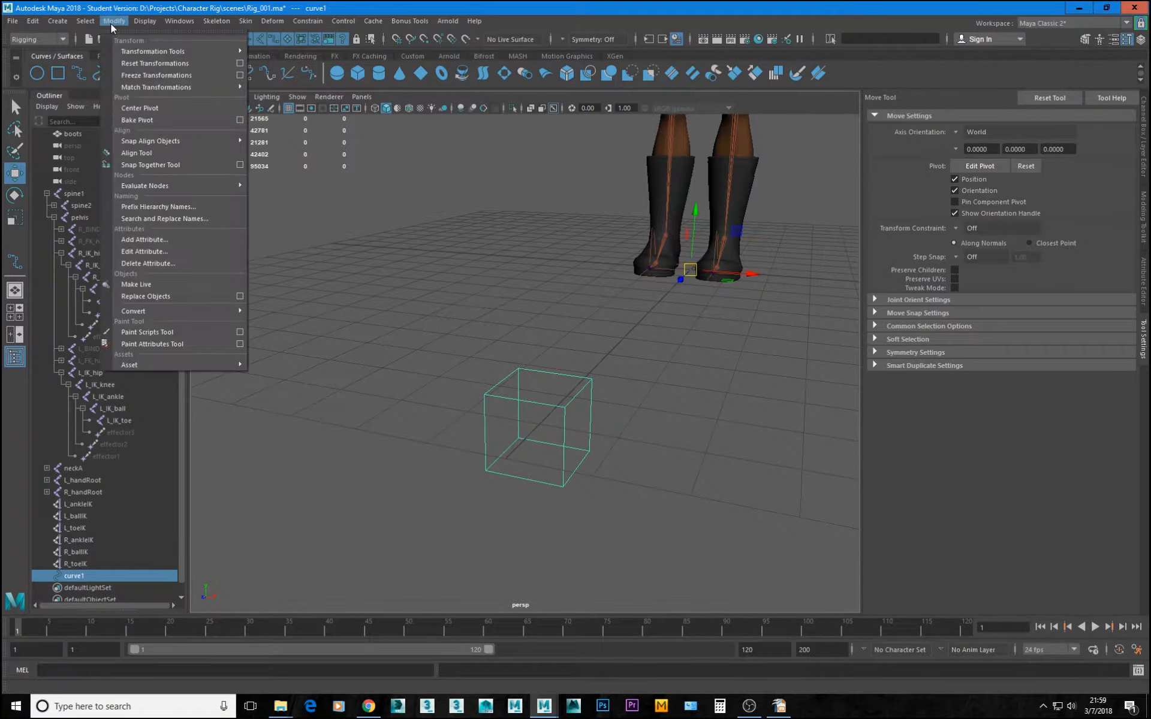
left_click(150, 110)
left_click_drag(504, 298, 539, 424, "alt")
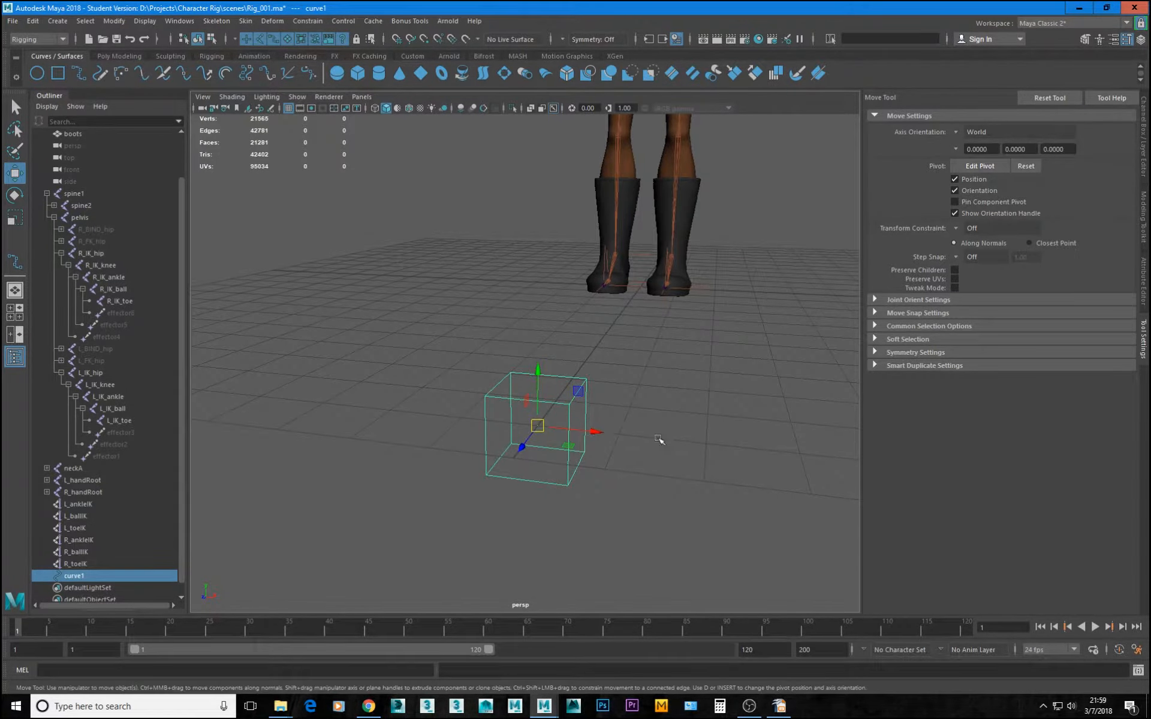
left_click_drag(658, 440, 554, 411, "alt")
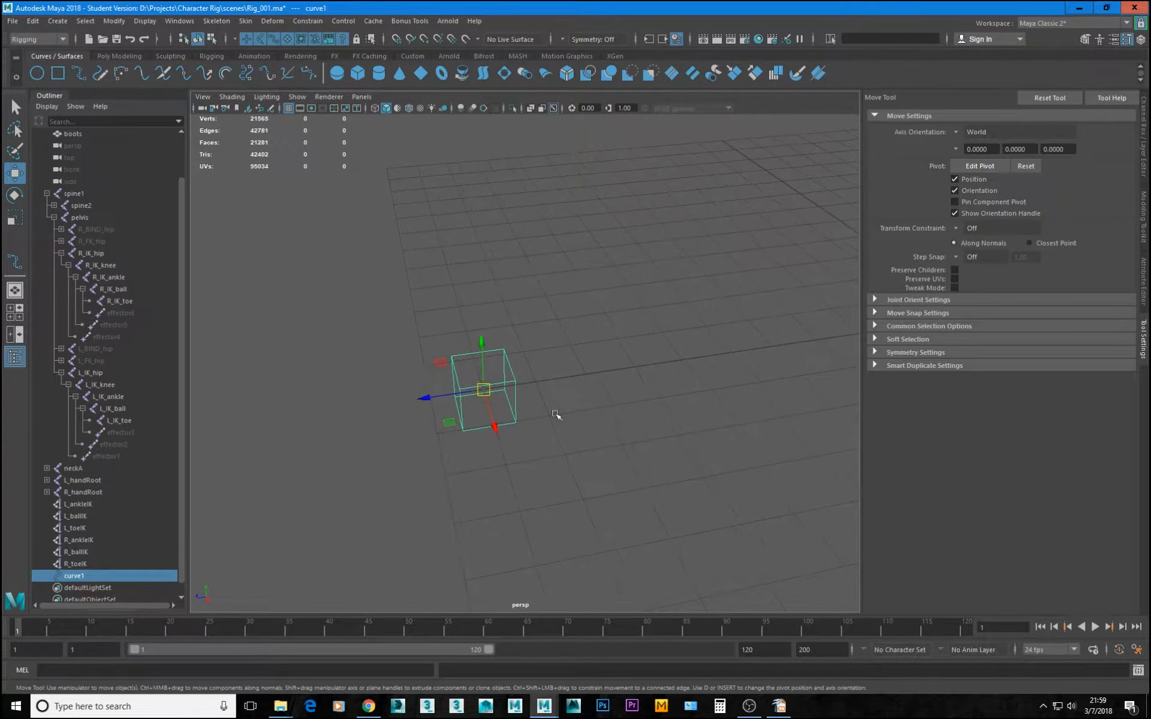
Duplicate the cube-shaped curve and move the copy back along the world Z axis to the character's feet
left_click_drag(479, 388, 588, 376, "alt")
key("ctrl+d")
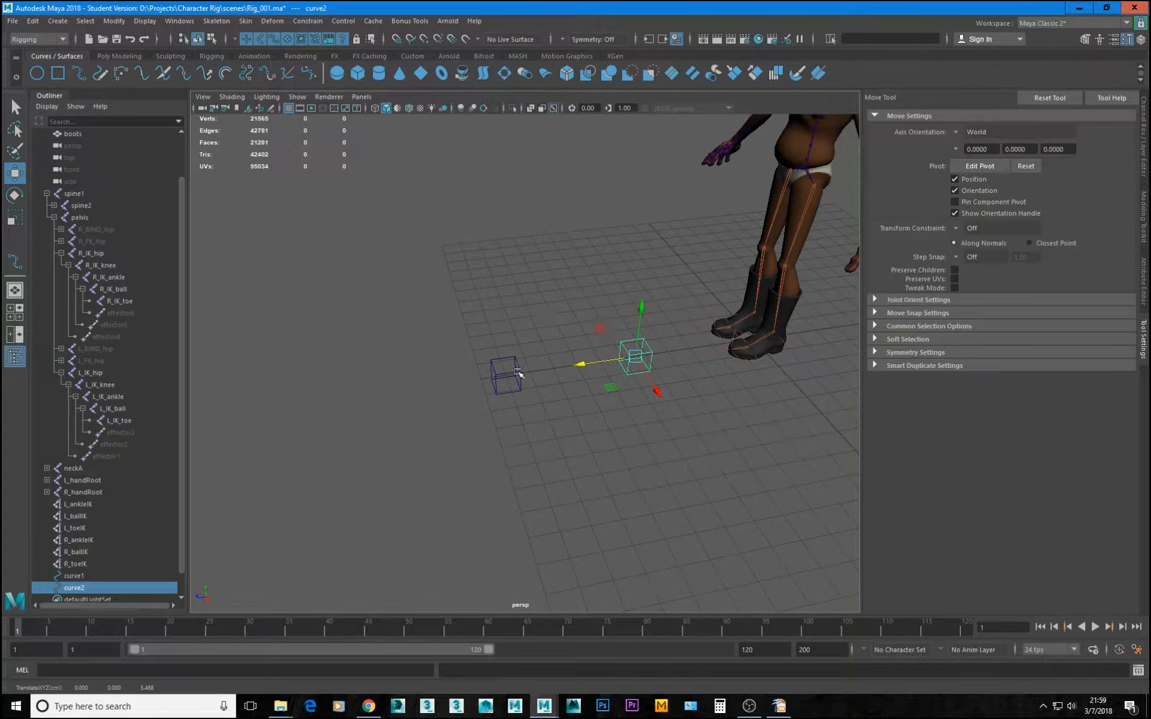
left_click_drag(509, 380, 425, 317, "alt")
left_click_drag(533, 346, 527, 351, "alt")
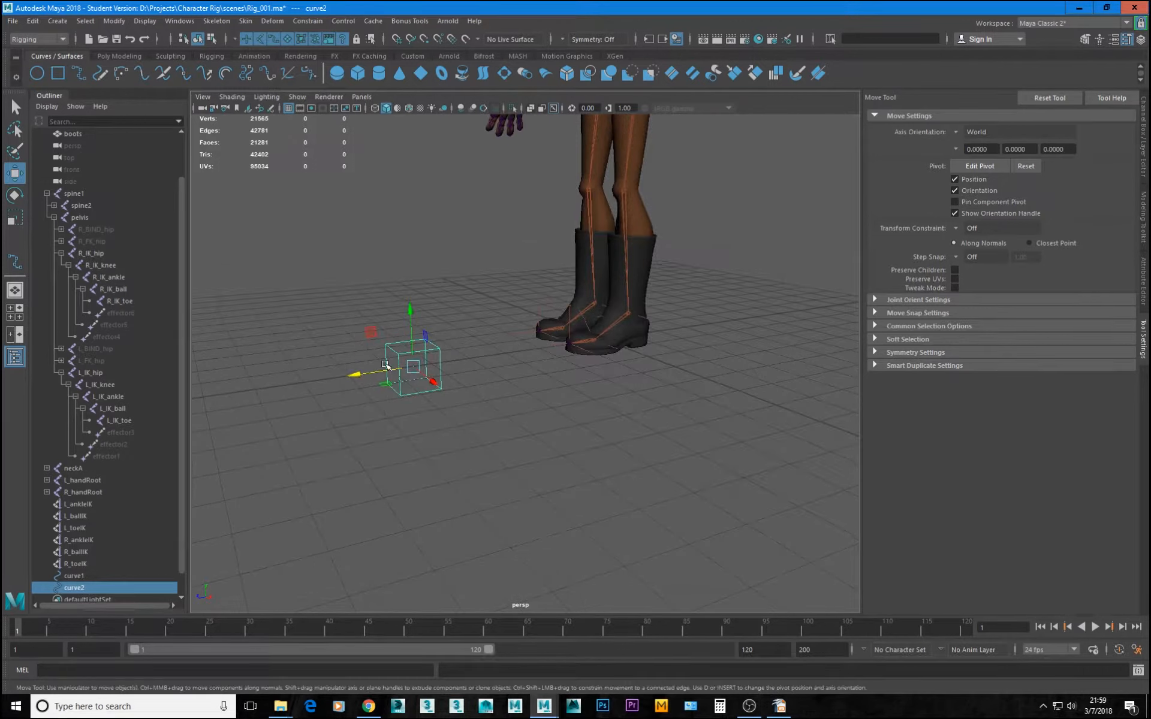
left_click_drag(359, 375, 526, 353)
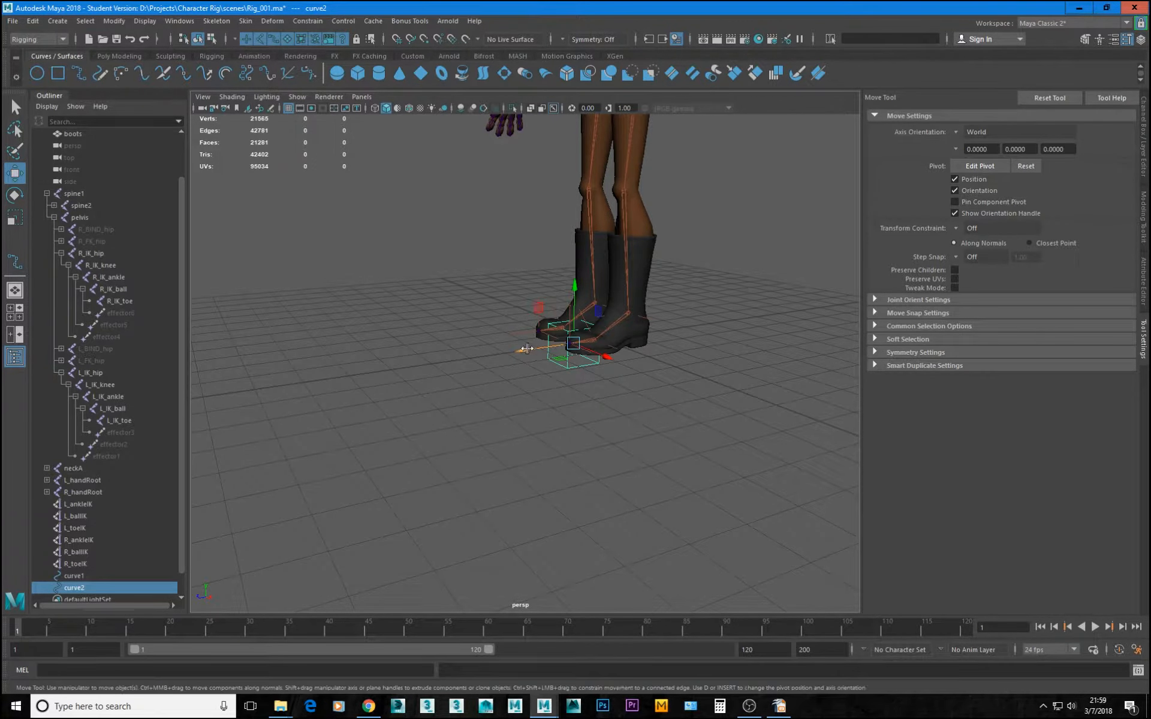
In the side view, raise the duplicated curve until its base sits on the ground line and move it just in front of the toes
key("space")
key("space")
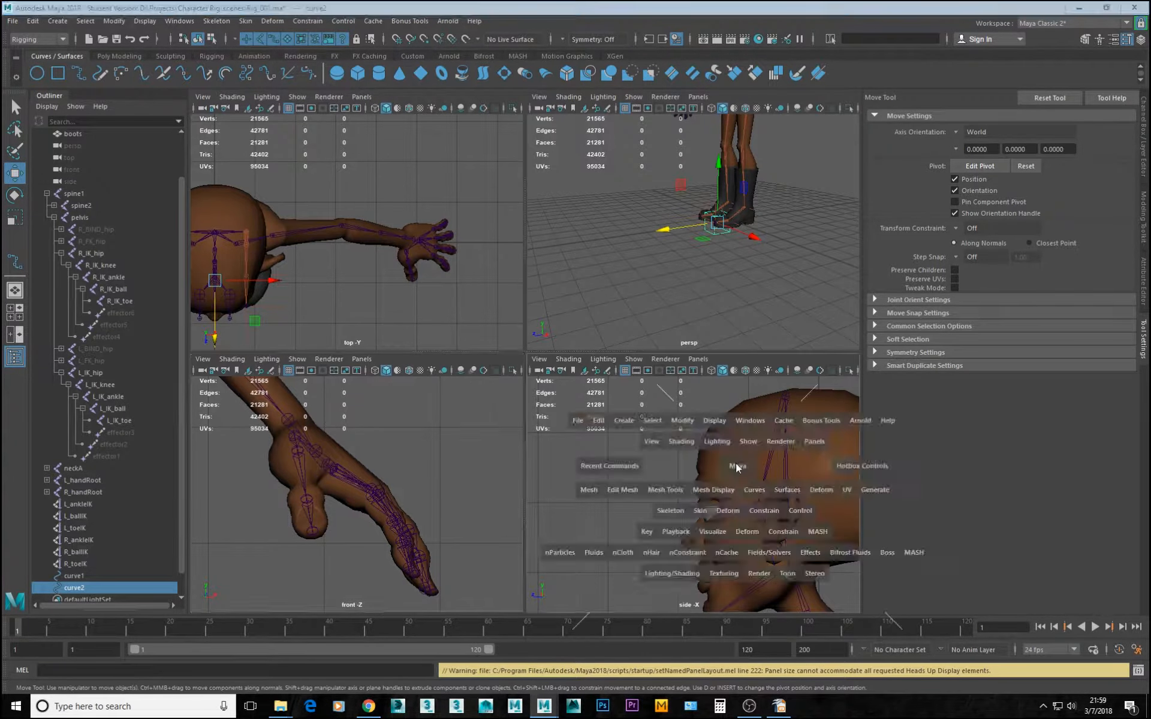
right_click_drag(738, 466, 491, 401, "alt")
middle_click_drag(609, 509, 570, 268, "alt")
middle_click_drag(537, 401, 539, 380, "alt")
right_click_drag(448, 309, 525, 371, "alt")
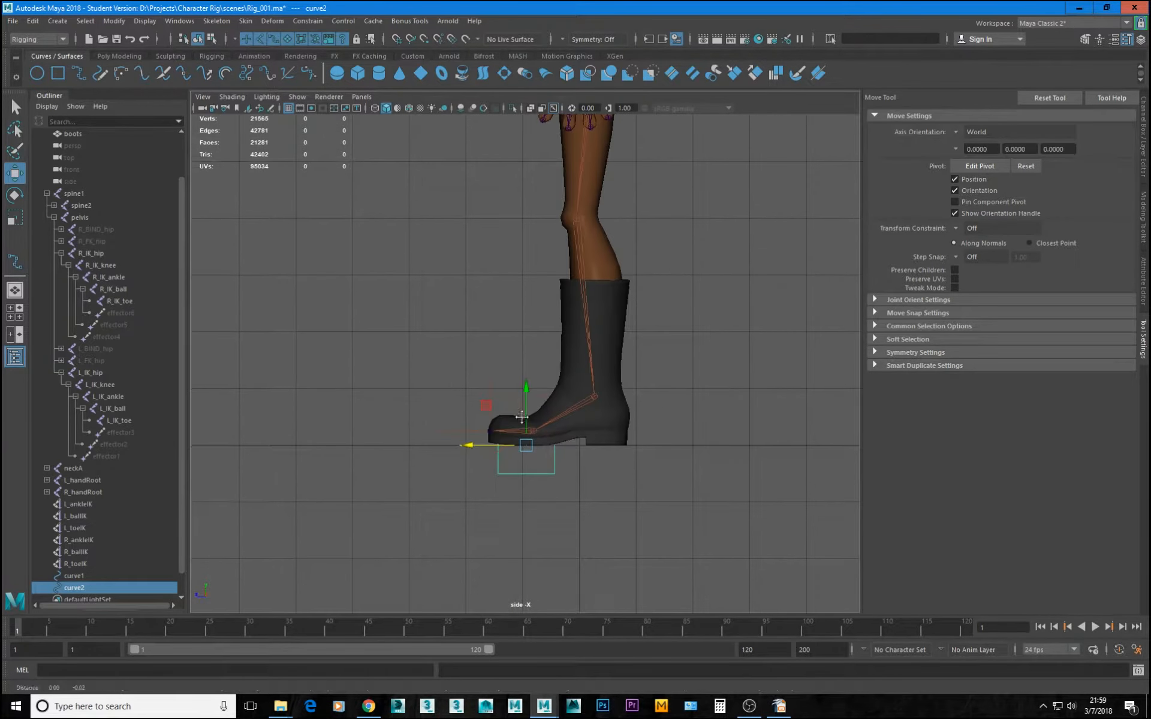
middle_click_drag(522, 427, 514, 380, "alt")
left_click_drag(523, 342, 542, 317)
right_click_drag(481, 378, 510, 355, "alt")
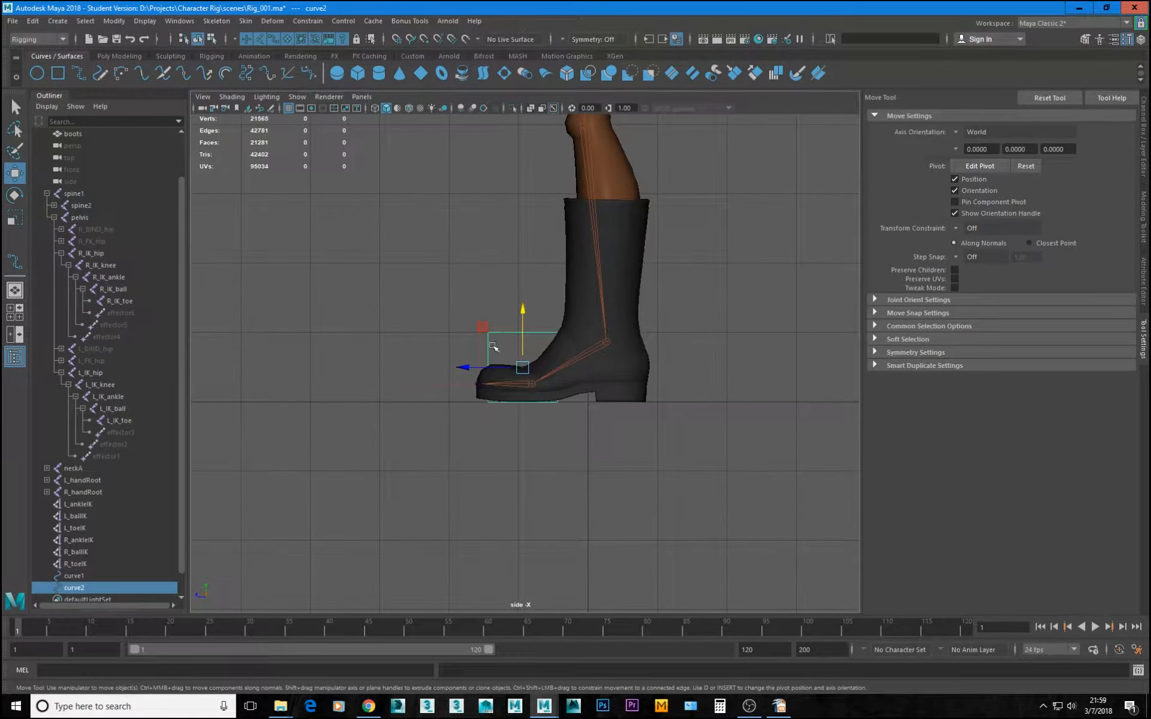
left_click_drag(467, 371, 368, 360)
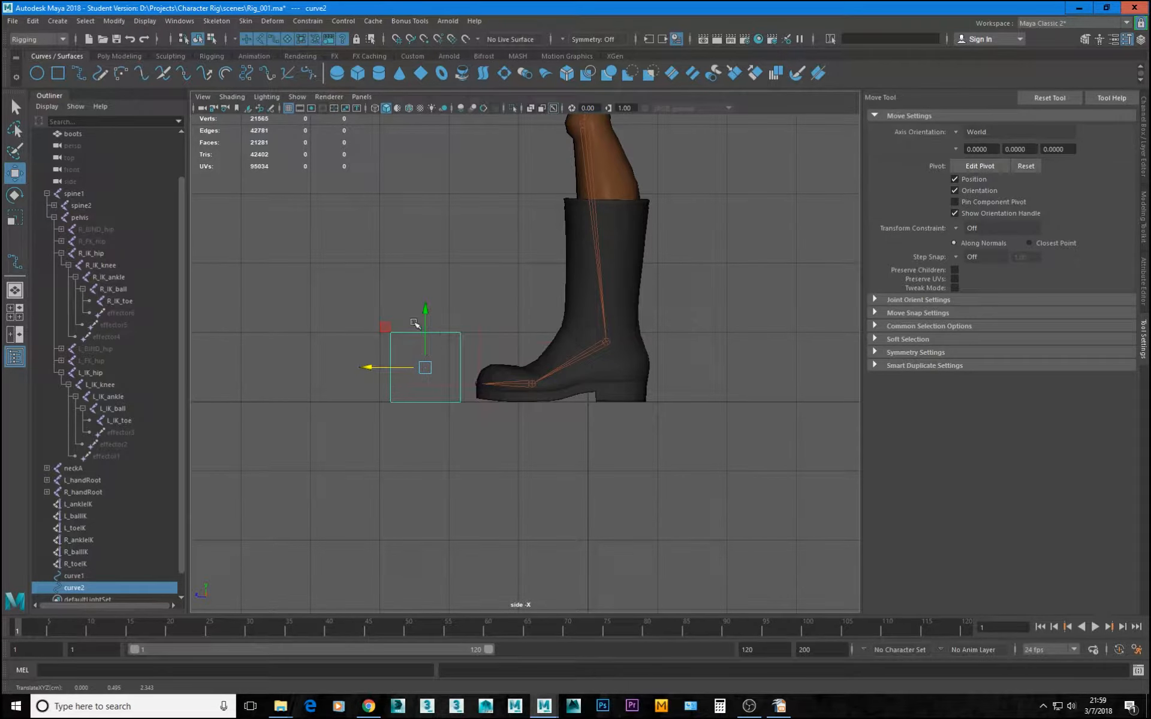
Stretch the duplicated curve along Z by moving its rear edit points back past the boot's heel
right_click_drag(459, 342, 460, 346)
left_click_drag(455, 327, 472, 342)
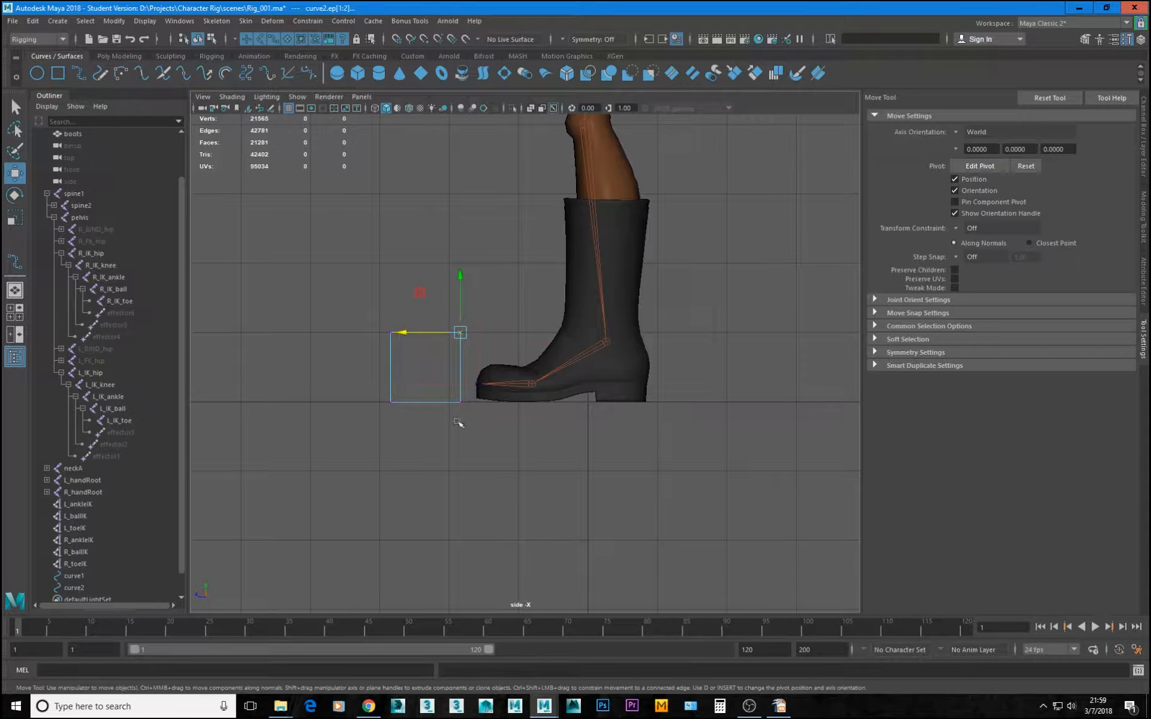
left_click_drag(452, 391, 472, 412, "shift")
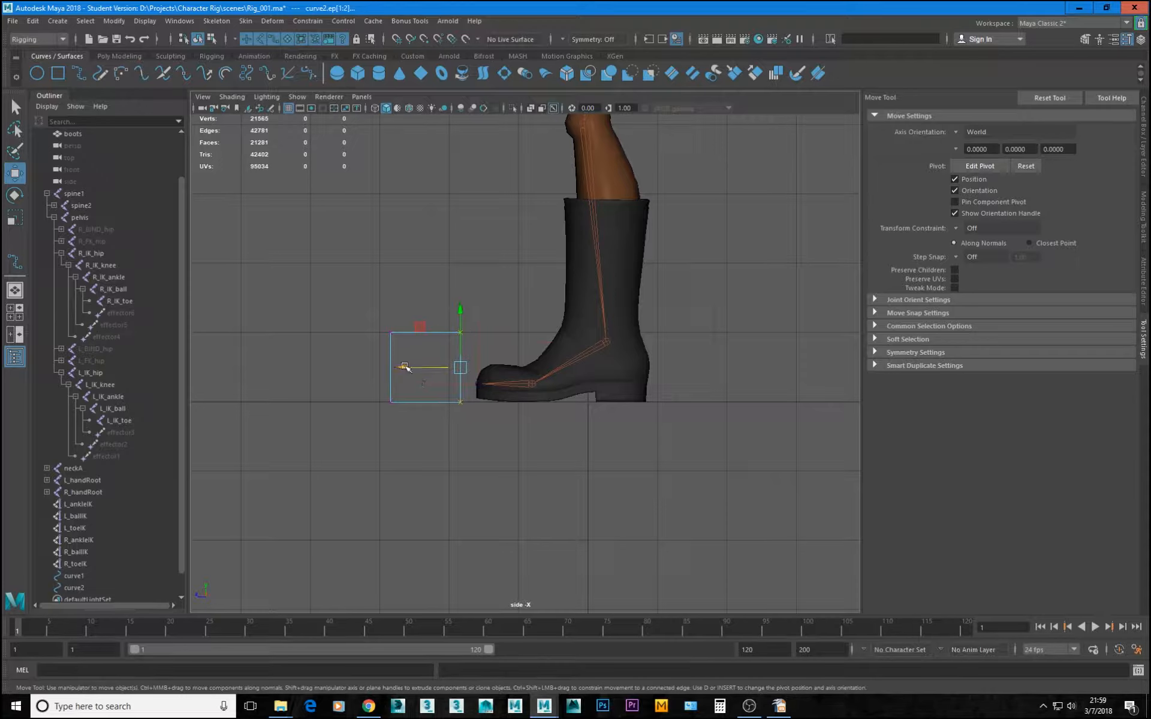
left_click_drag(405, 367, 609, 414)
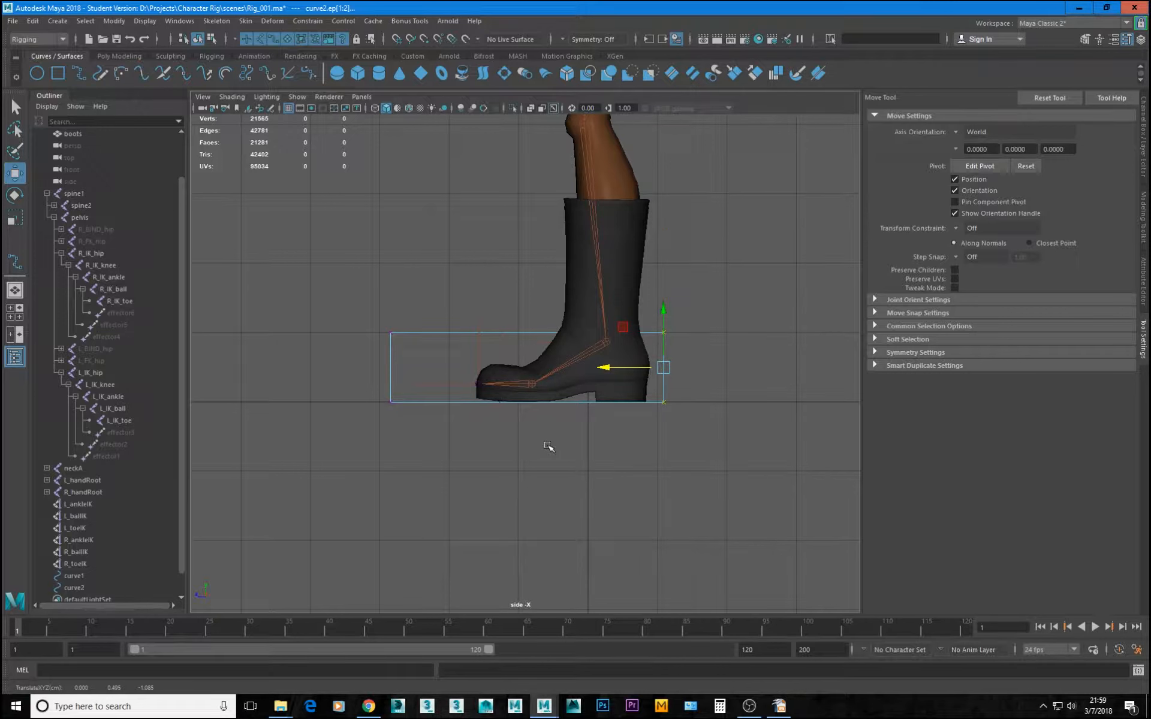
Create a NURBS circle, scale it into an oval and place it on the ground around the character's left foot
key("space")
left_click_drag(657, 197, 529, 183, "alt")
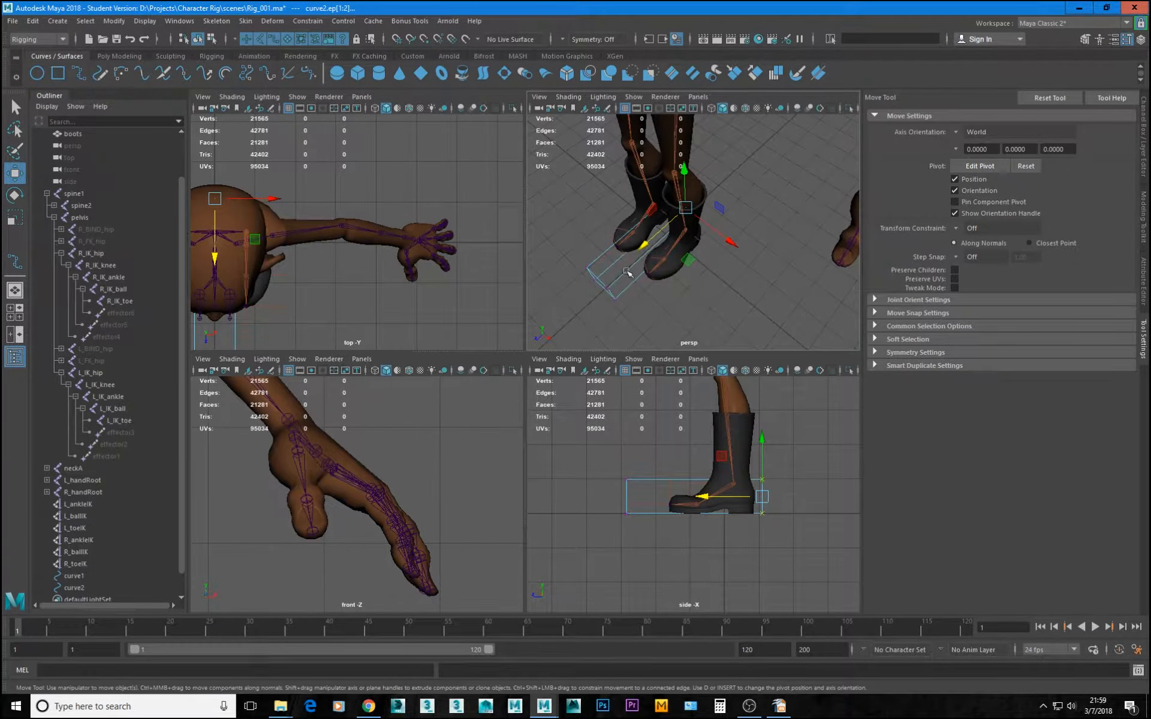
left_click(606, 300)
left_click(39, 73)
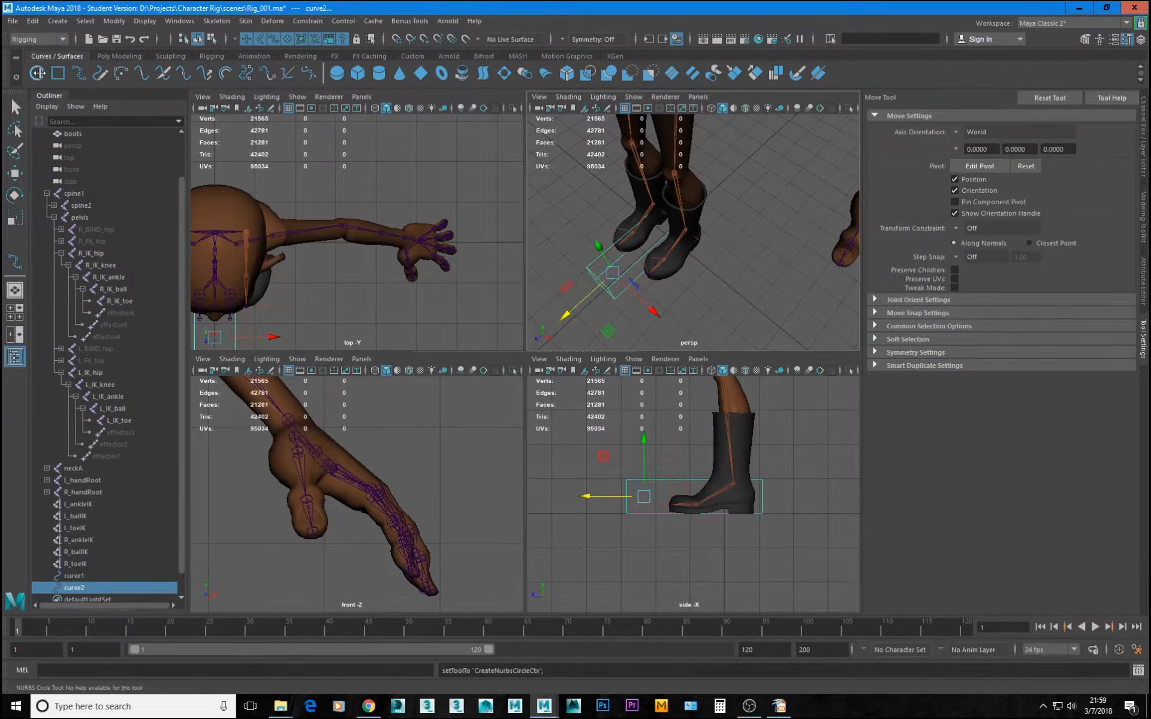
left_click_drag(696, 276, 596, 240)
key("r")
key("w")
left_click_drag(669, 295, 660, 294)
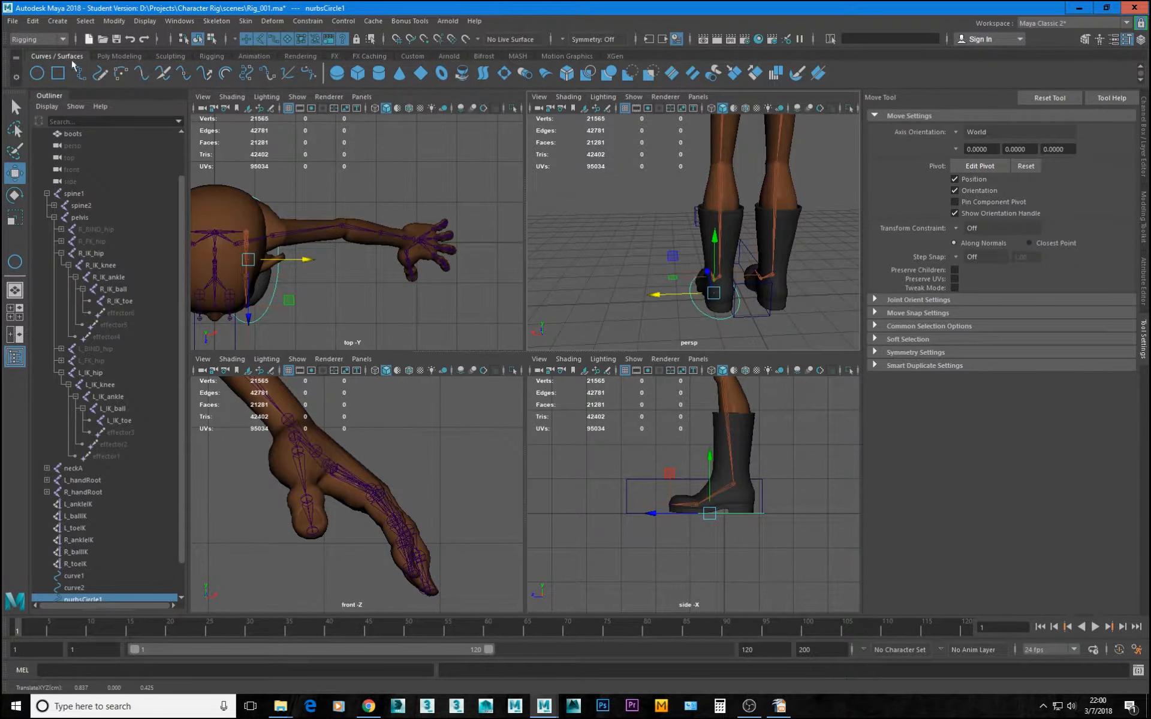
Create a polygon plane and scale it up into a ground floor beneath the character's feet
left_click(118, 56)
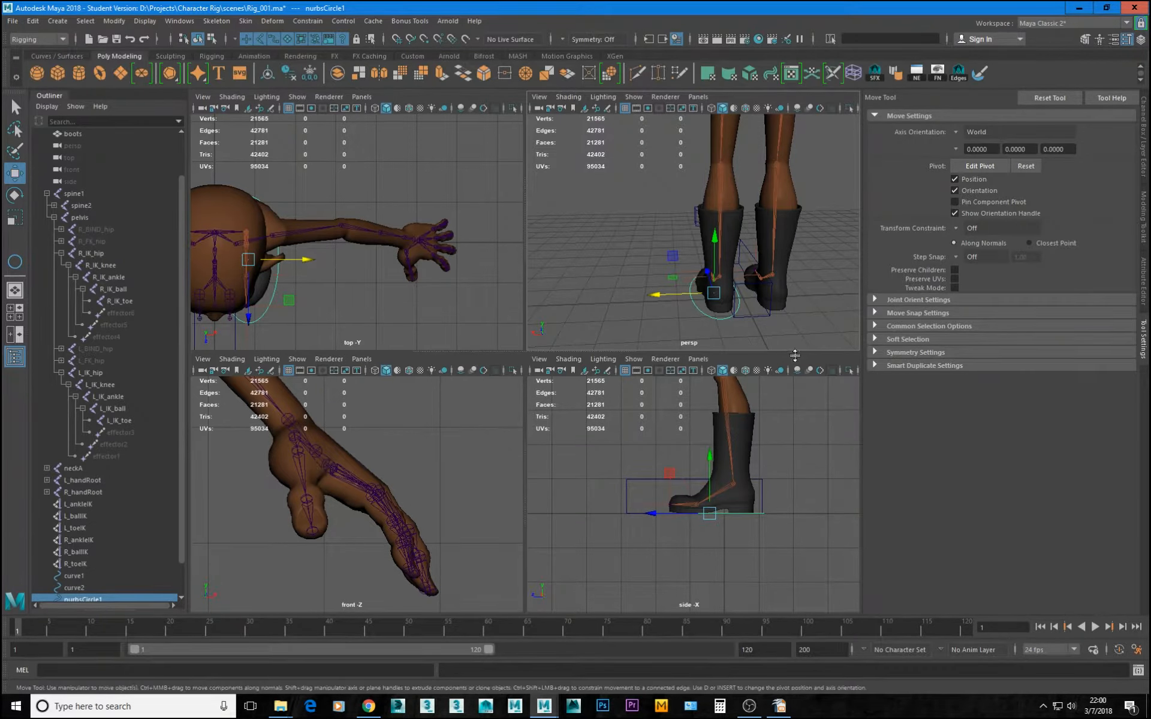
left_click(121, 72)
left_click_drag(713, 281, 1020, 275, "alt")
key("r")
left_click_drag(787, 287, 955, 289, "alt")
right_click_drag(955, 289, 1043, 418, "alt")
middle_click_drag(794, 281, 814, 180, "alt")
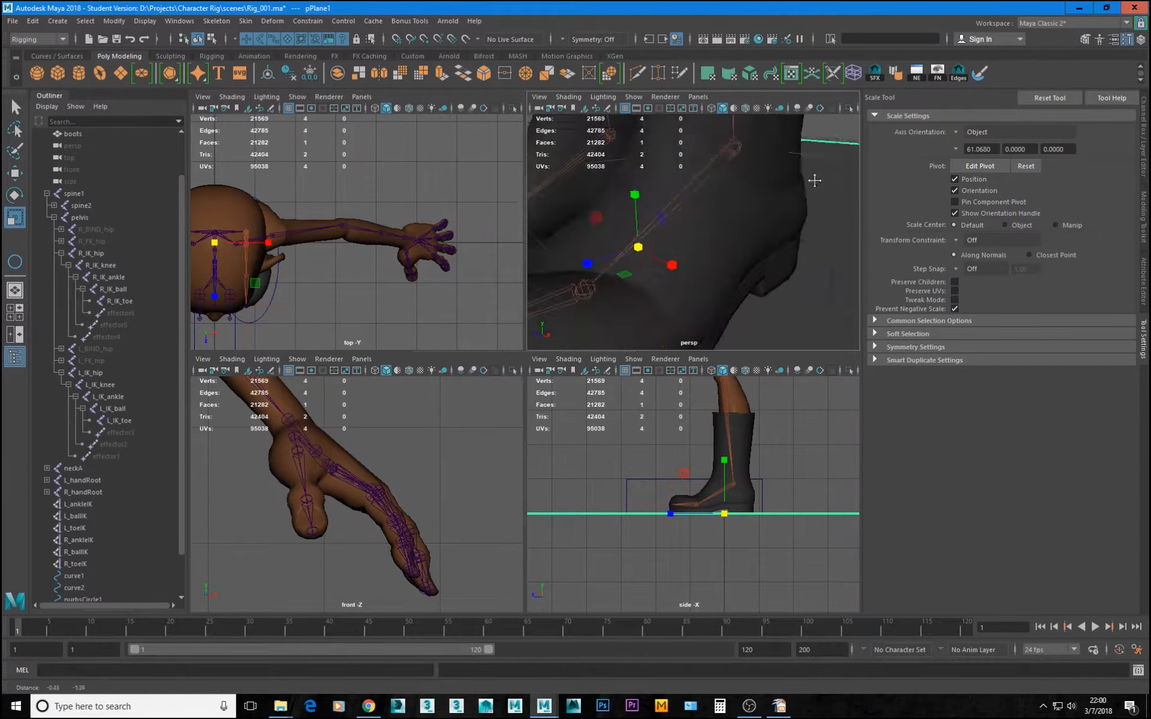
Select the circle's rear control vertices behind the left heel in wireframe display and move them upward
left_click_drag(814, 180, 754, 272, "alt")
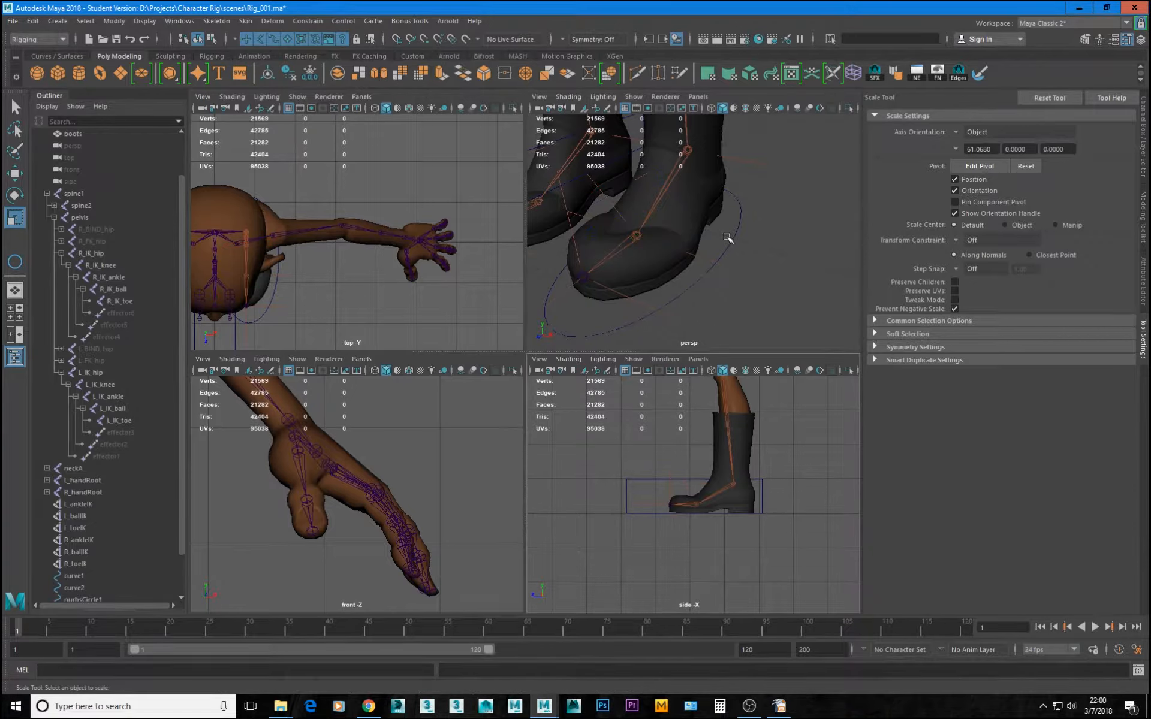
right_click_drag(748, 280, 713, 237, "alt")
left_click_drag(713, 237, 779, 272, "alt")
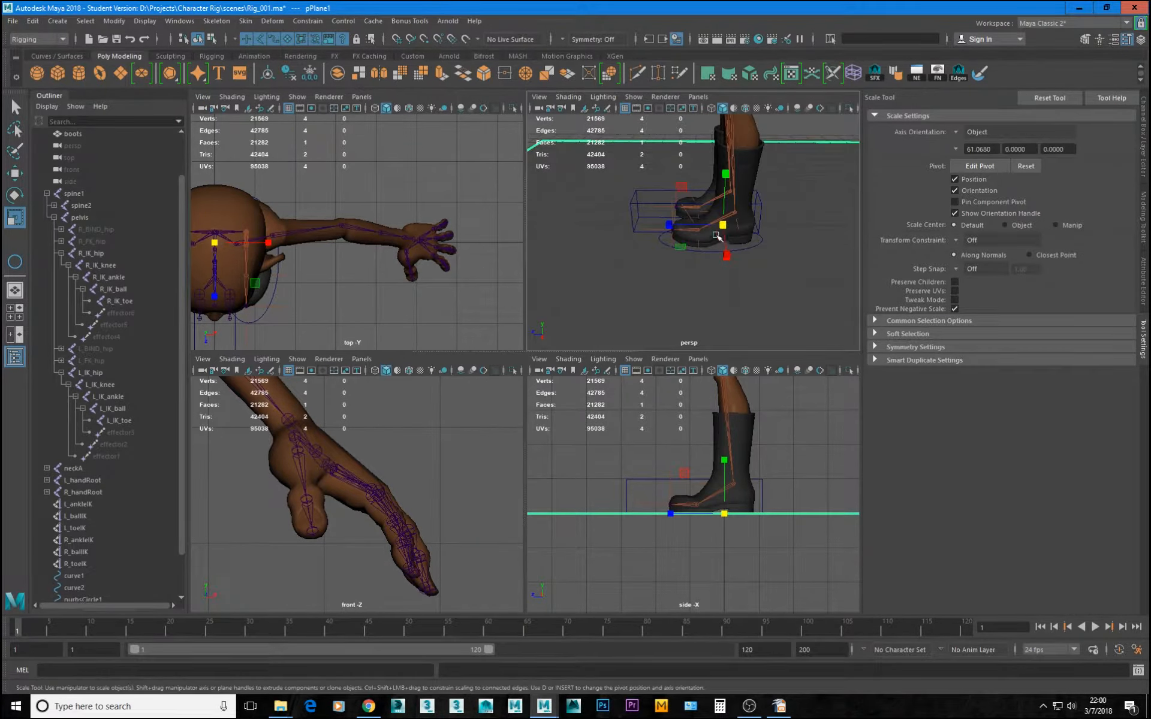
right_click_drag(717, 237, 778, 272, "alt")
left_click_drag(778, 272, 742, 280, "alt")
middle_click_drag(742, 280, 676, 279, "alt")
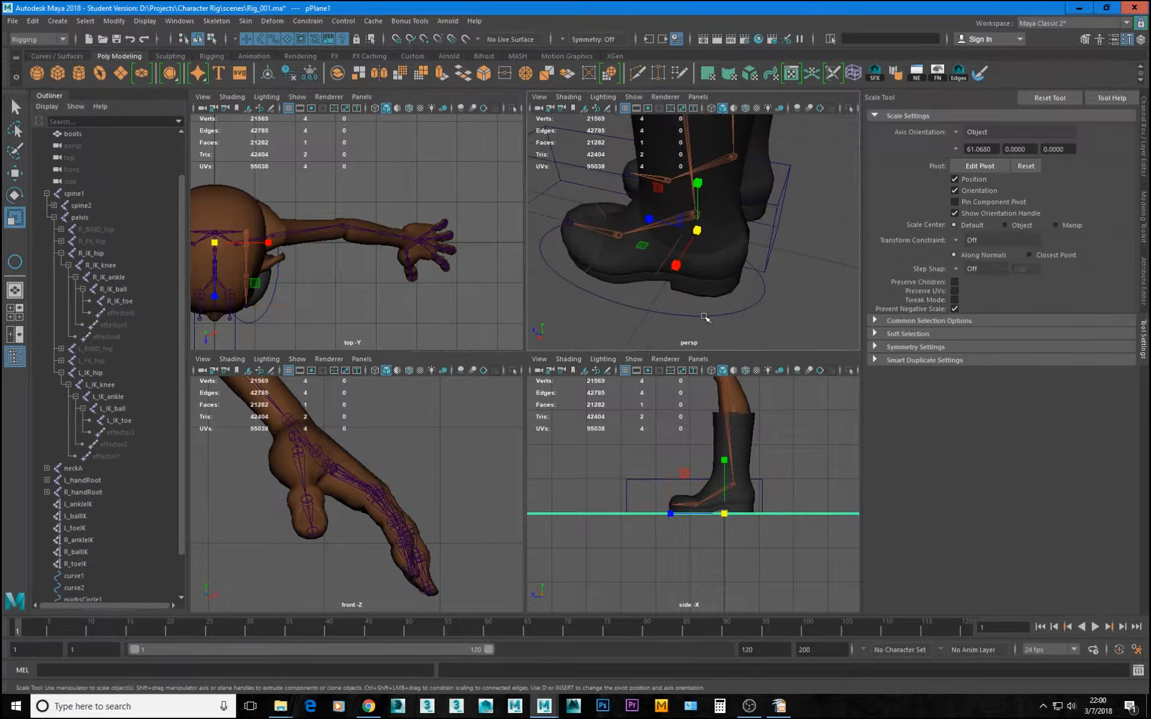
key("4")
left_click(752, 310)
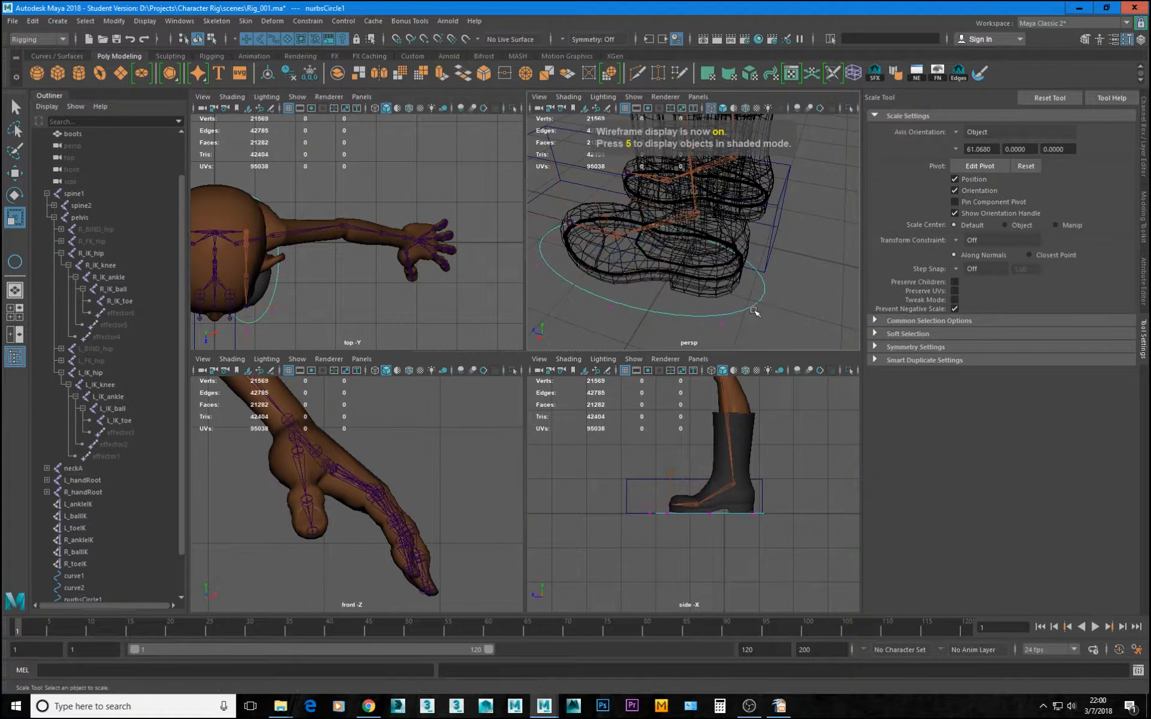
left_click_drag(794, 316, 745, 248)
left_click_drag(729, 341, 714, 330, "shift")
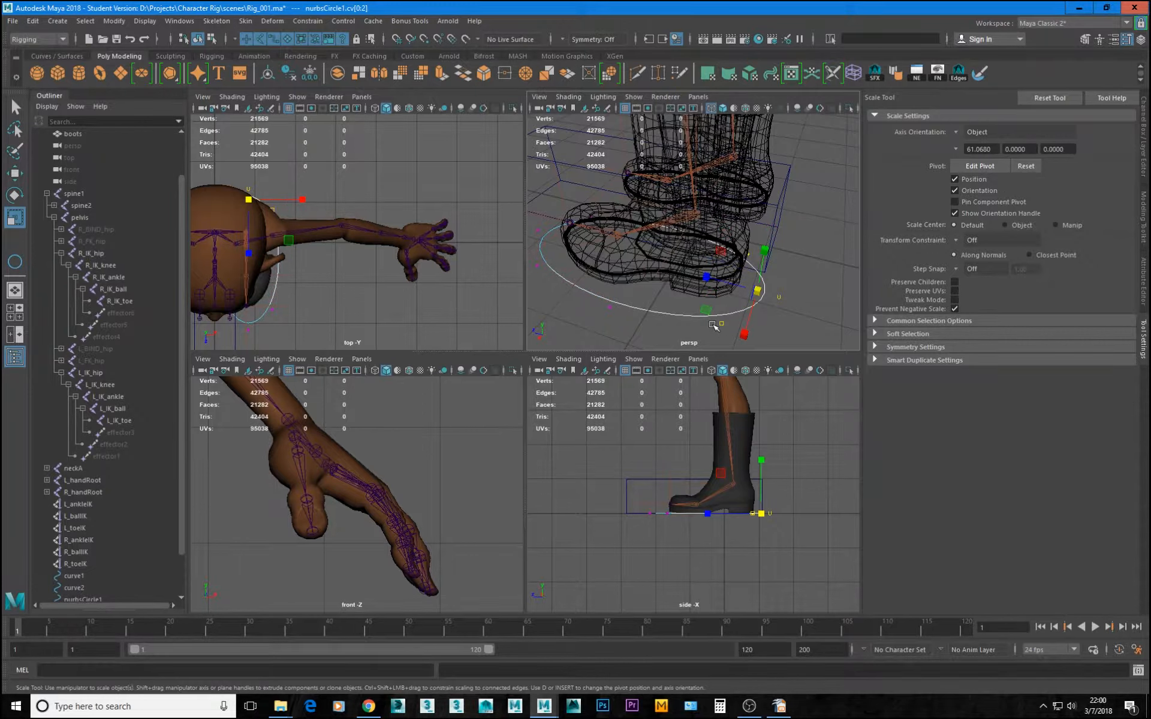
key("f")
key("5")
key("w")
left_click_drag(766, 244, 768, 203)
Delete the NURBS circle around the left foot
mouse_move(756, 267)
left_mouse_down("alt")
mouse_move(751, 253)
mouse_move(770, 254)
mouse_move(743, 264)
mouse_move(763, 321)
mouse_move(763, 275)
left_mouse_up("alt")
left_click(740, 289)
left_click(752, 286)
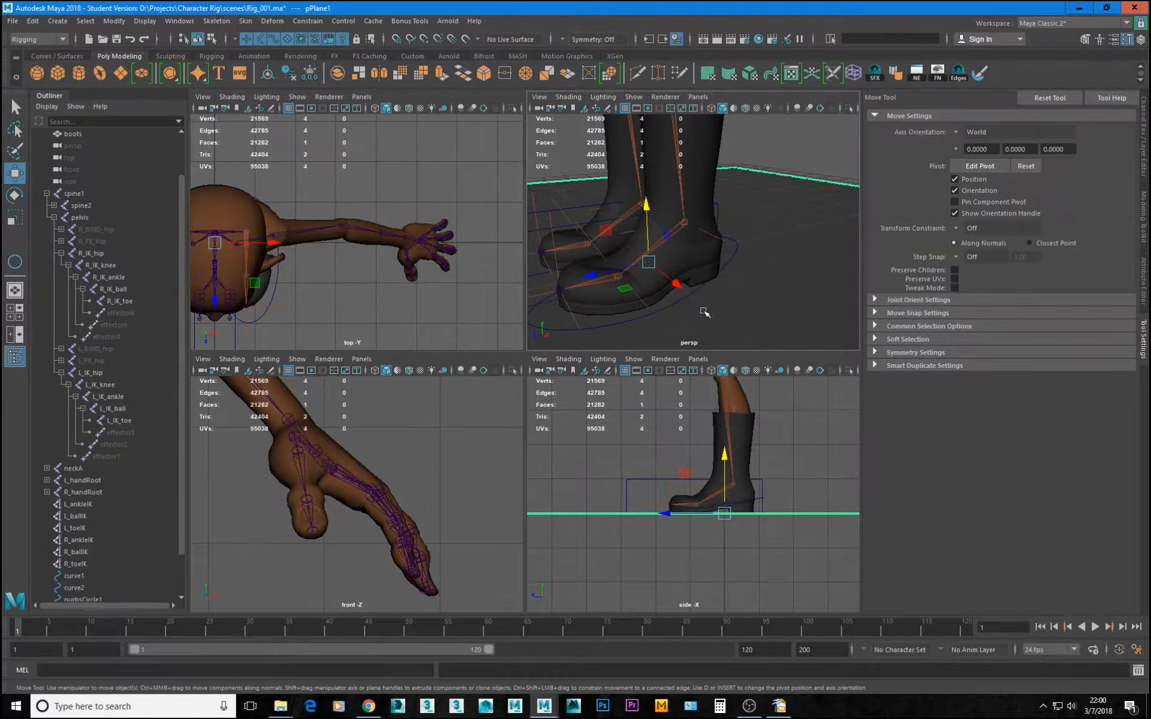
left_click_drag(704, 313, 680, 253, "alt")
left_click(743, 247)
left_click(757, 285)
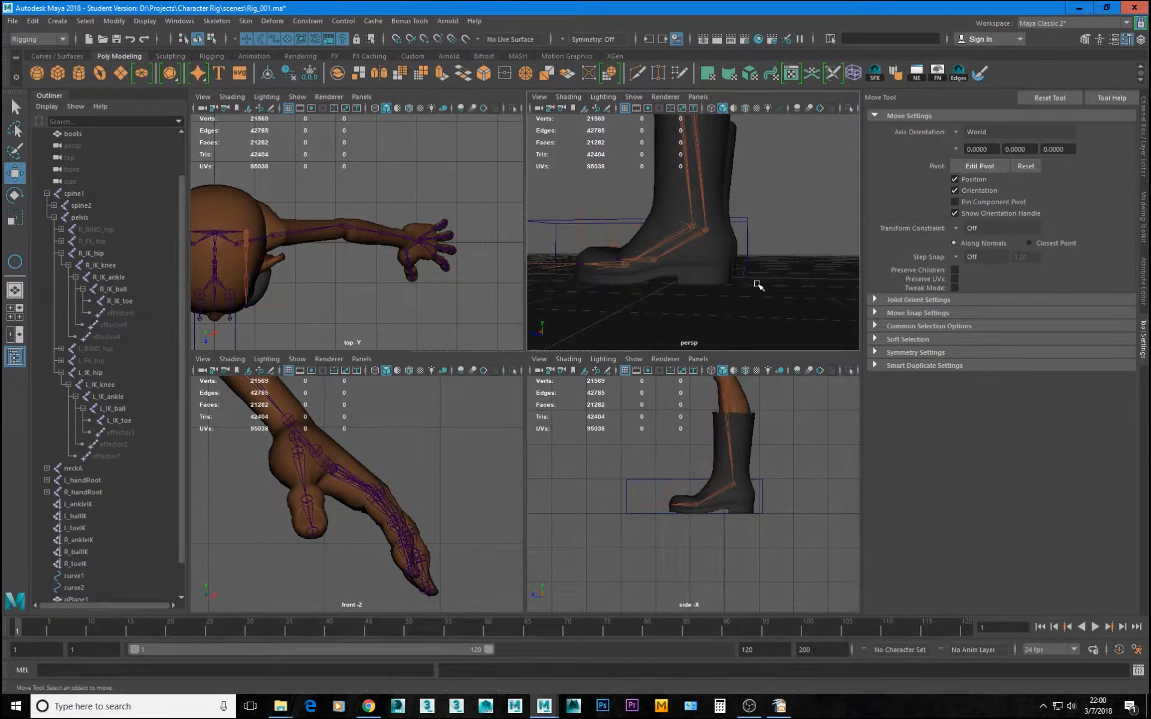
Move the front control vertices of the box-shaped curve back toward the boot's toe in the side view
left_click(744, 224)
scroll(694, 533, "up", 2)
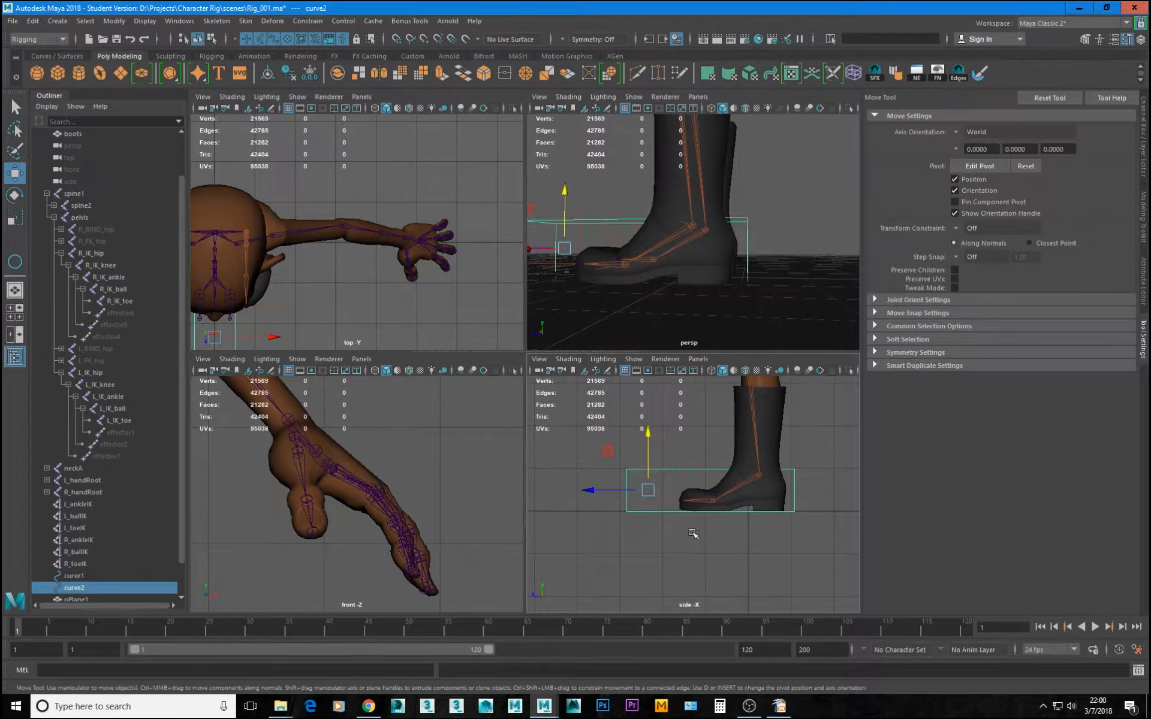
key("F8")
left_click_drag(613, 436, 642, 546)
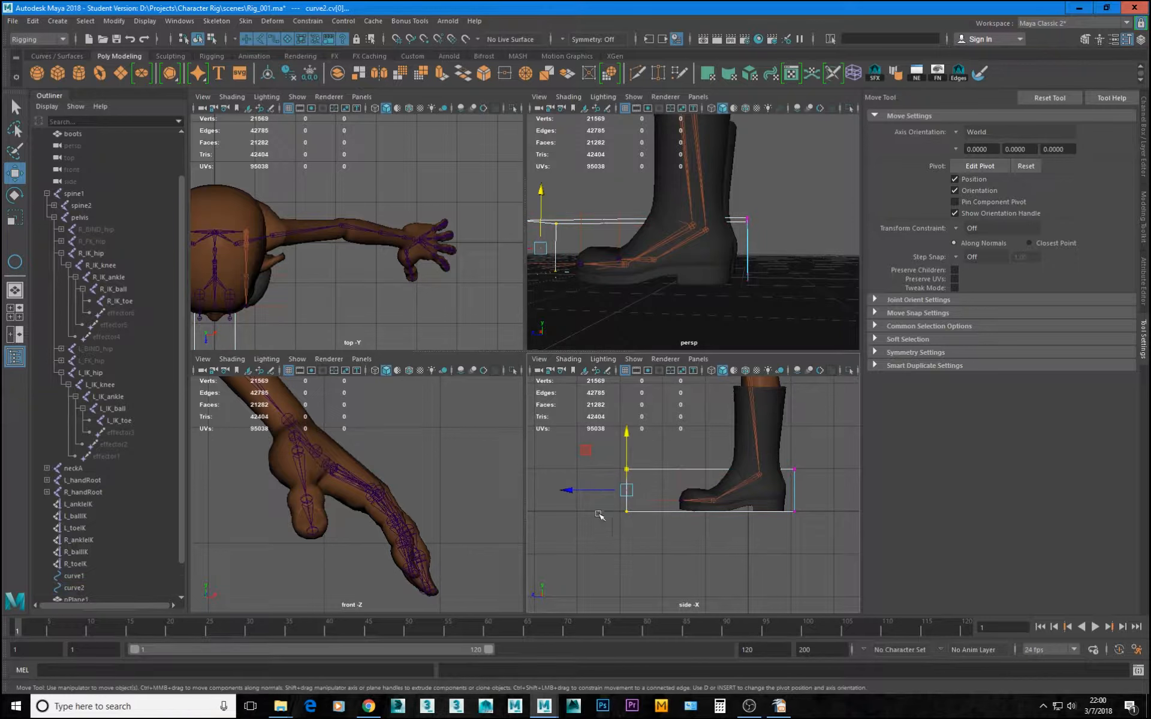
left_click_drag(580, 490, 625, 491)
Slope the box curve's top by raising its rear vertices and lowering its front ones, then nudge both pairs inward toward the boot
scroll(748, 544, "up", 2)
left_click_drag(764, 463, 781, 496)
left_click_drag(769, 435, 768, 421)
mouse_move(584, 453)
left_mouse_down()
mouse_move(589, 465)
mouse_move(590, 447)
left_mouse_up()
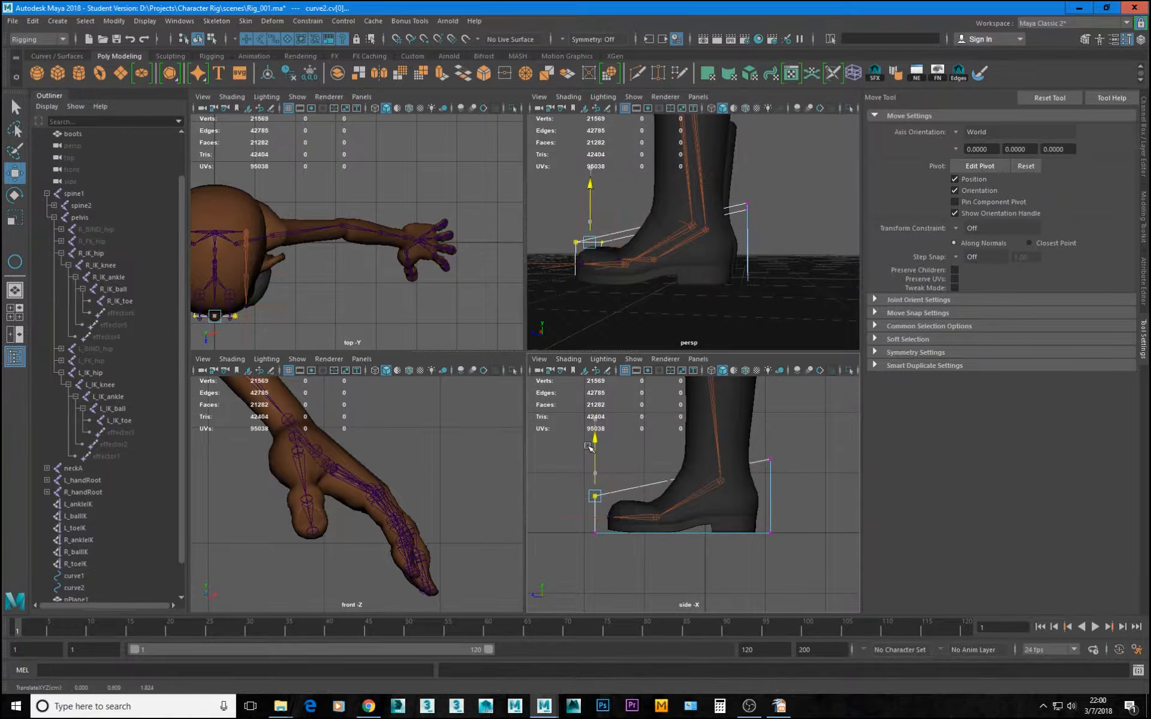
left_click_drag(756, 447, 713, 459)
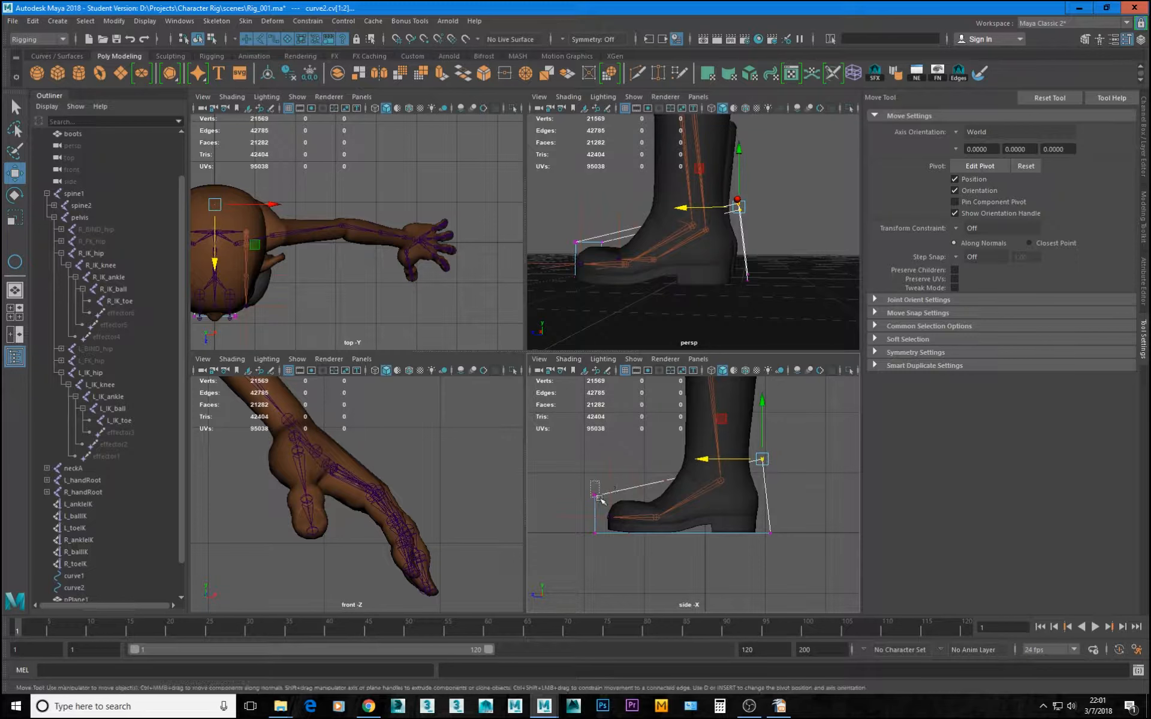
left_click_drag(611, 482, 550, 496)
left_click_drag(616, 241, 606, 278, "alt")
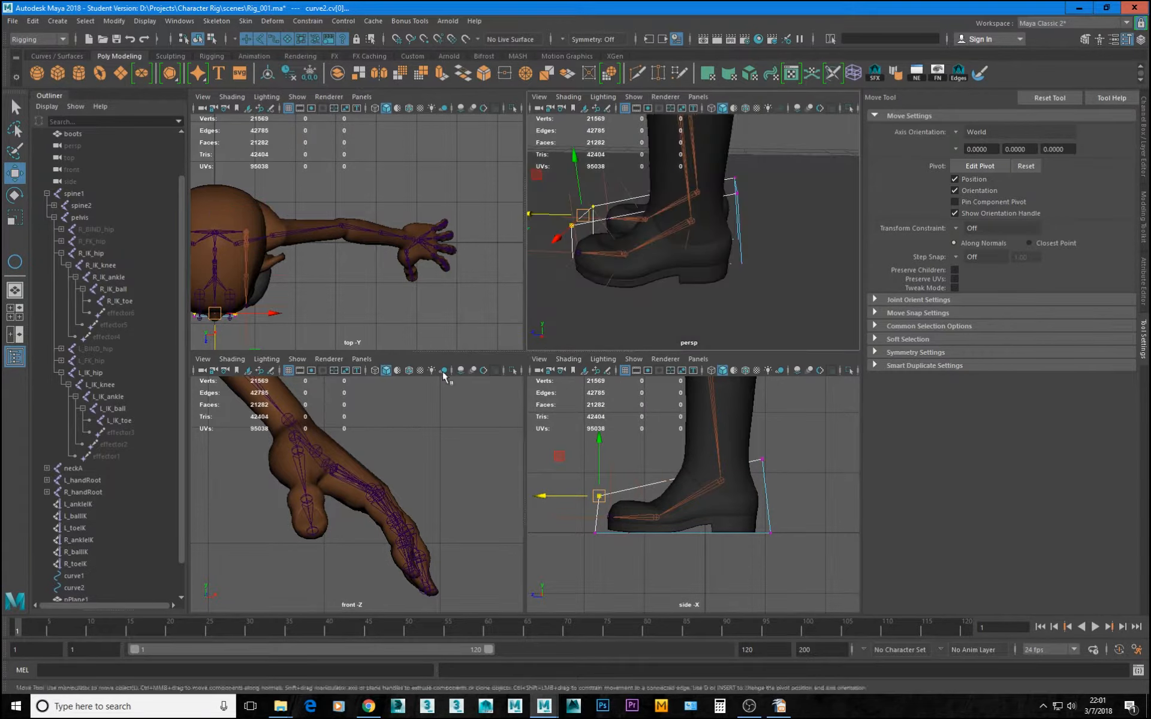
Move the whole box curve sideways along X over the left foot in the front view
right_click_drag(390, 441, 226, 488, "alt")
middle_click_drag(257, 588, 301, 490, "alt")
right_click_drag(301, 489, 416, 493, "alt")
middle_click_drag(326, 416, 422, 557, "alt")
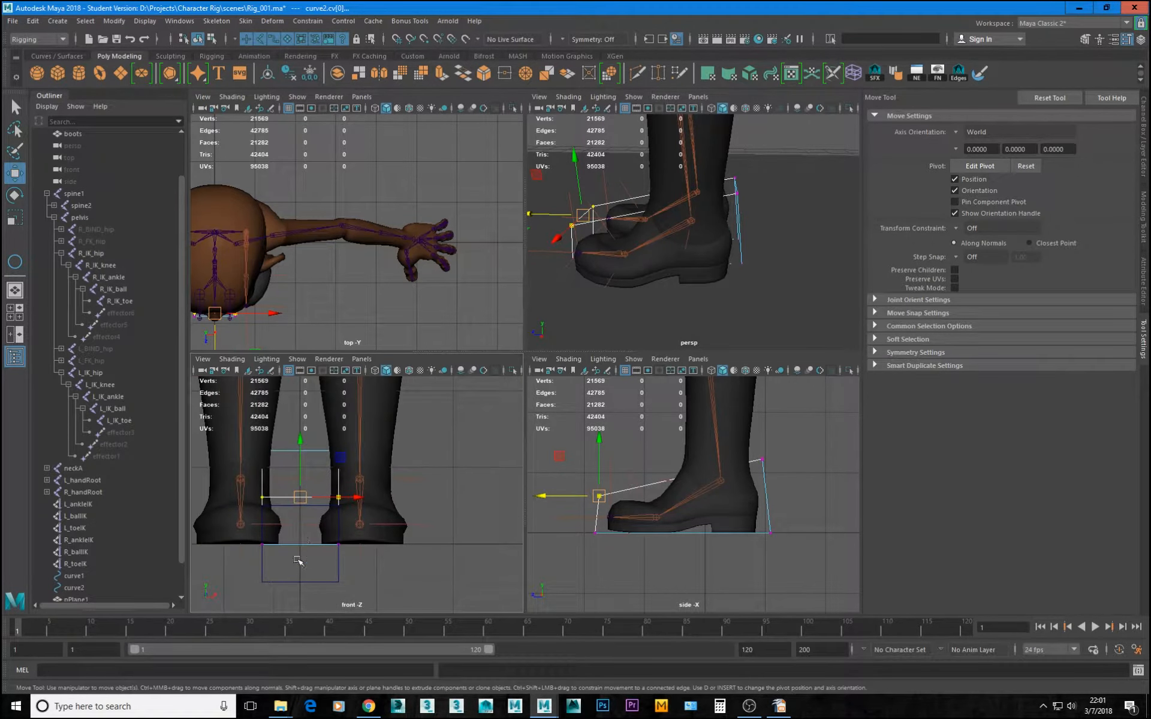
left_click(290, 451)
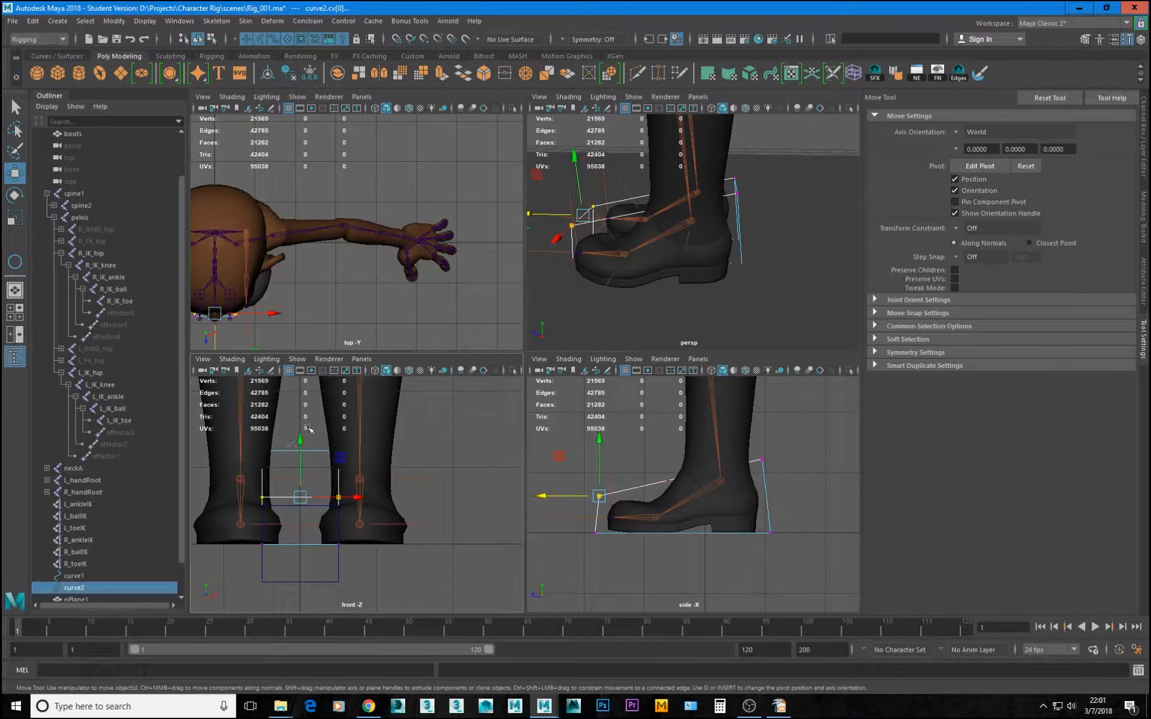
key("space")
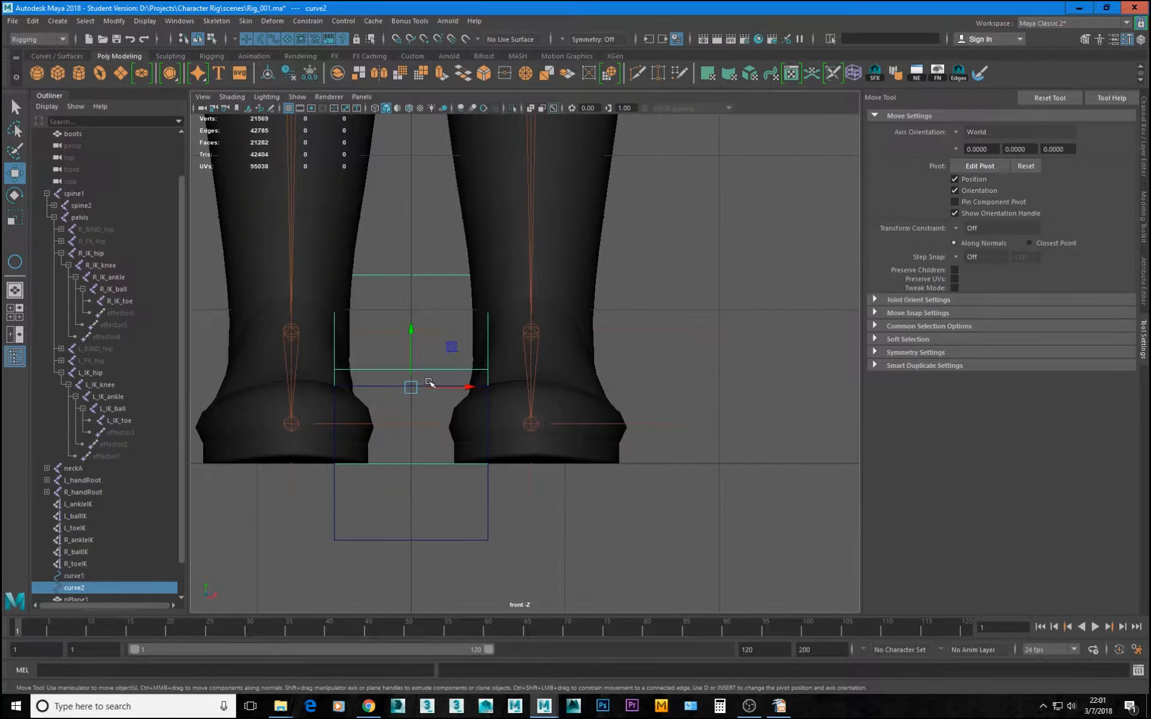
left_click_drag(469, 386, 533, 332)
key("v")
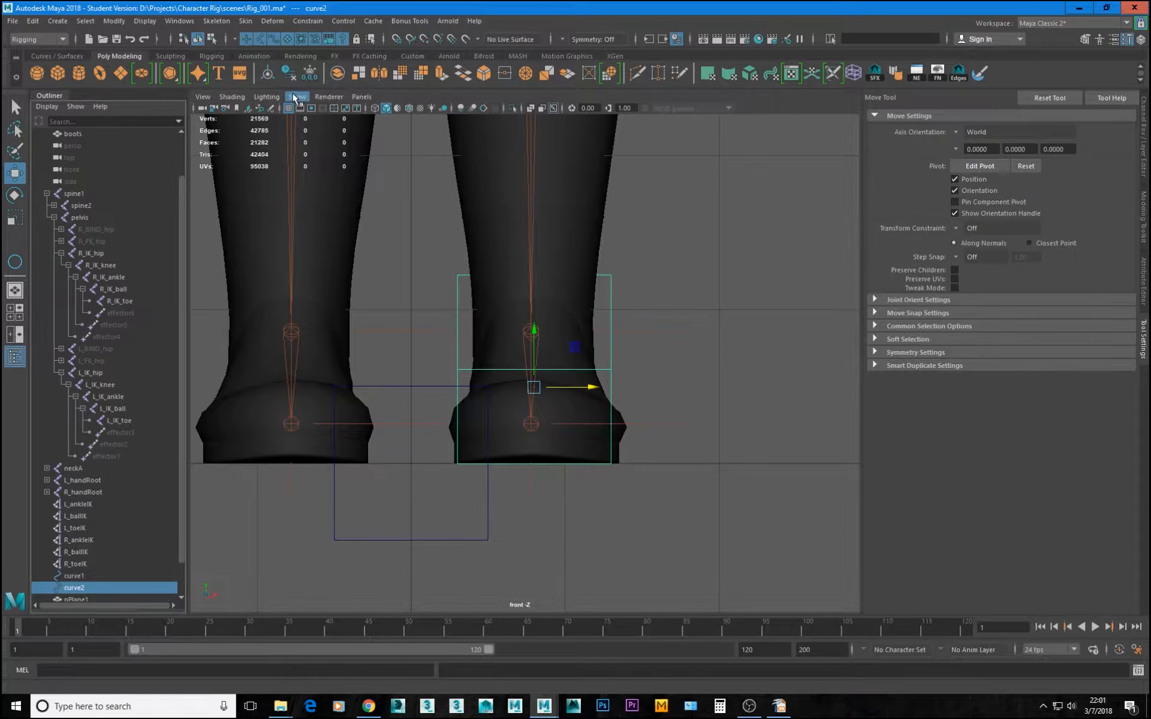
Snap the box curve along X to the left ankle joint, hiding polygons for the snap and showing them again
left_click(294, 97)
left_click(317, 223)
key("v")
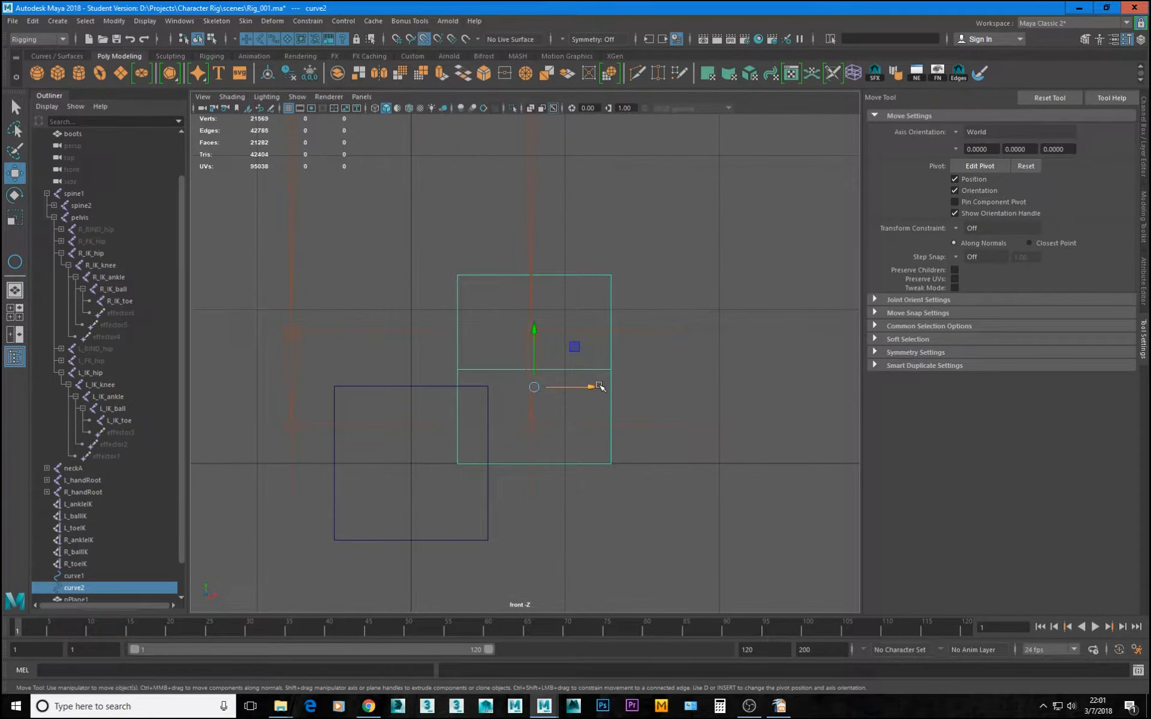
left_click_drag(589, 387, 540, 342)
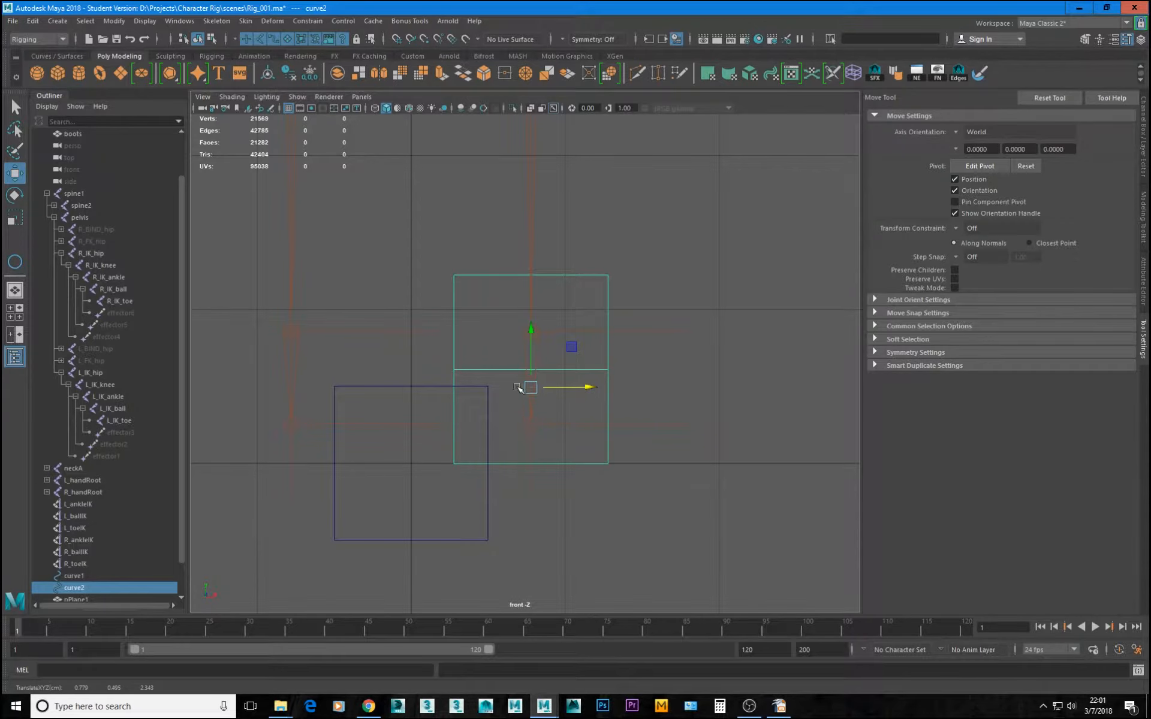
left_click(298, 96)
left_click(309, 104)
left_click(313, 210)
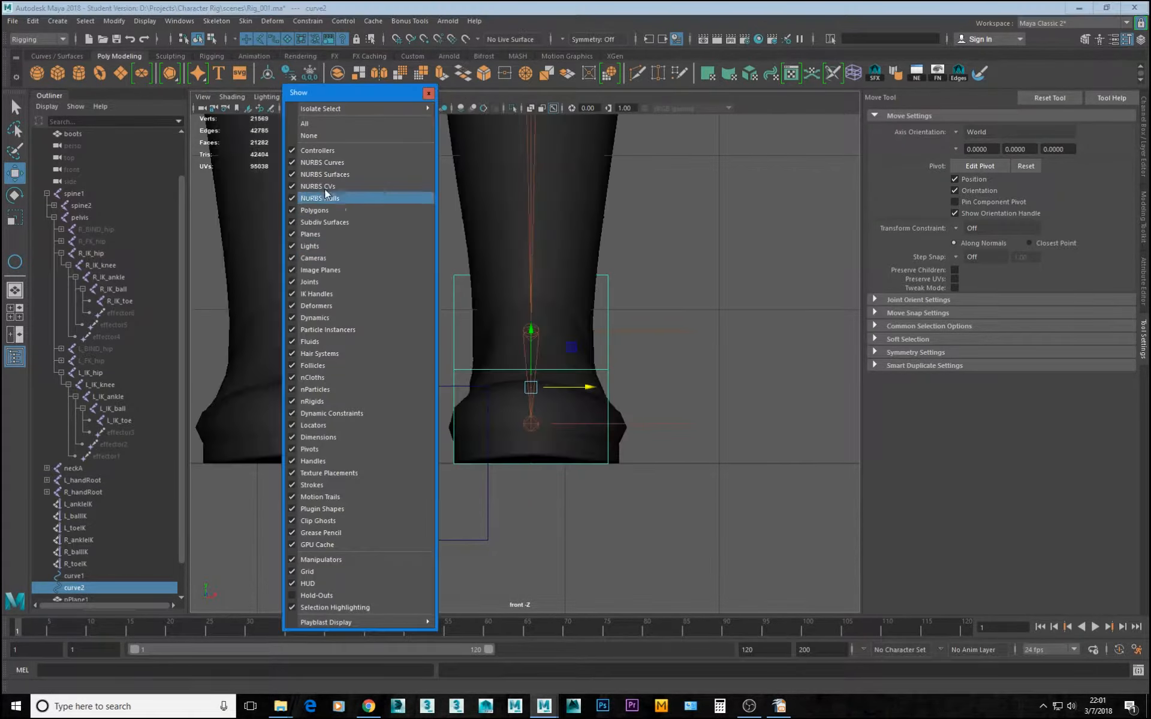
left_click(428, 94)
Scale the box curve along X to 1.28 so it surrounds the full width of the left boot
key("r")
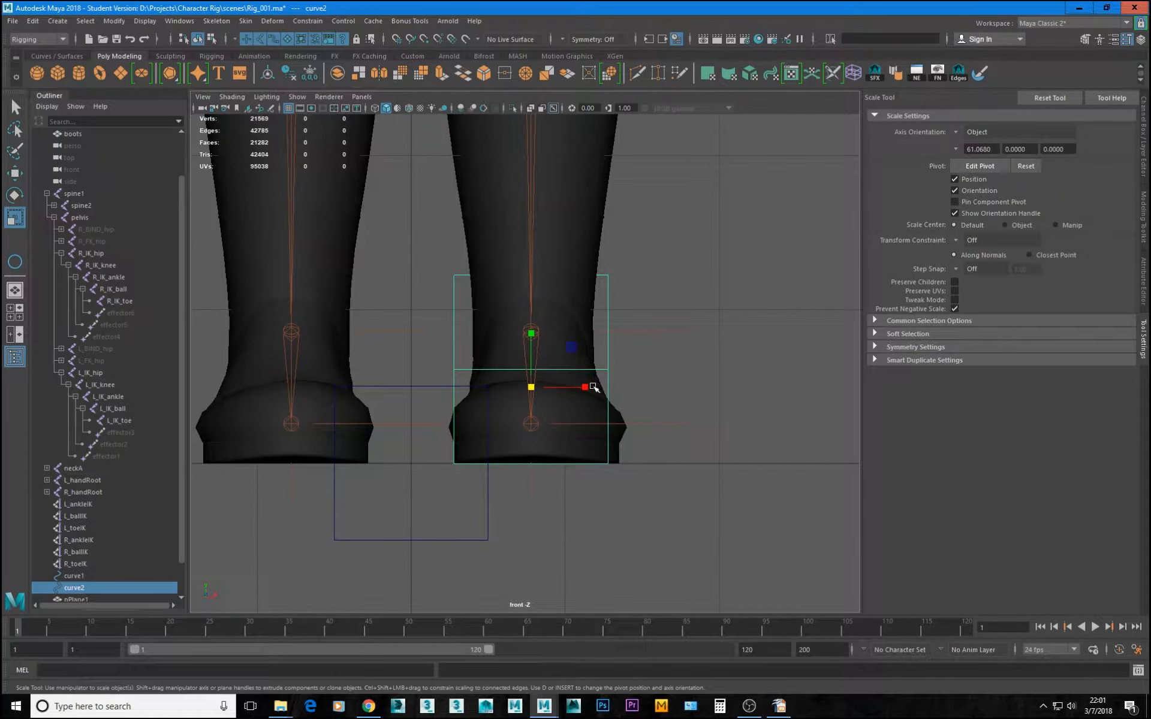
left_click_drag(590, 387, 610, 392)
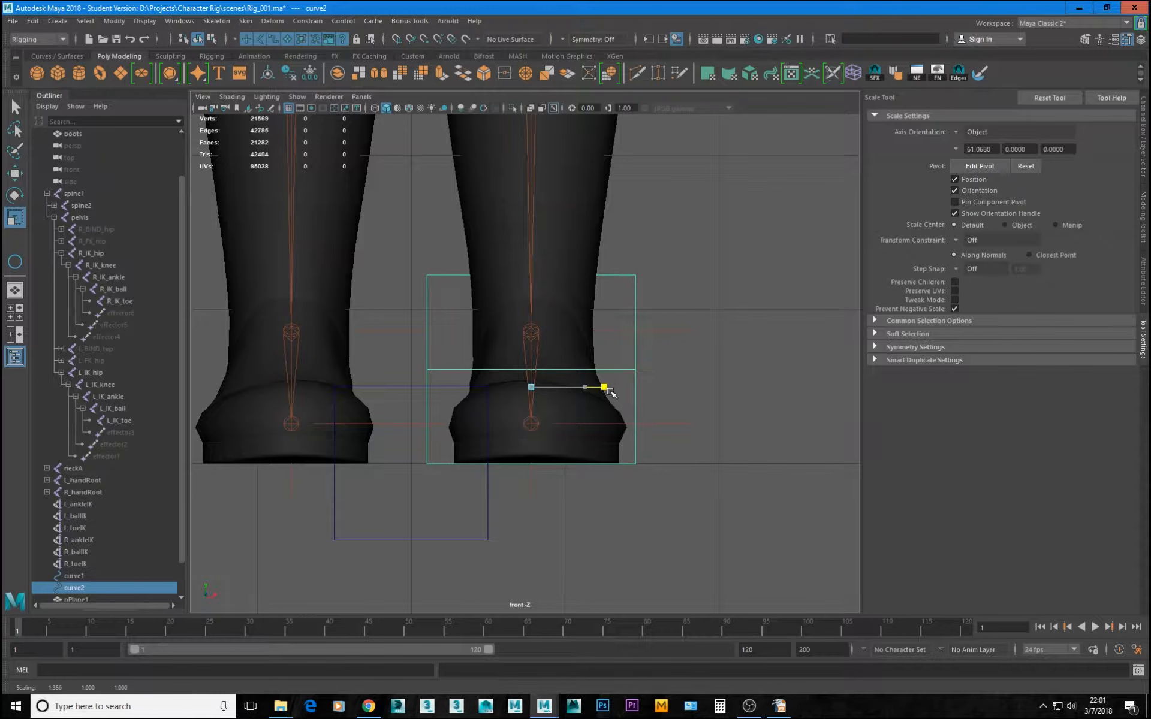
key("space")
key("space")
left_click_drag(714, 287, 581, 475, "alt")
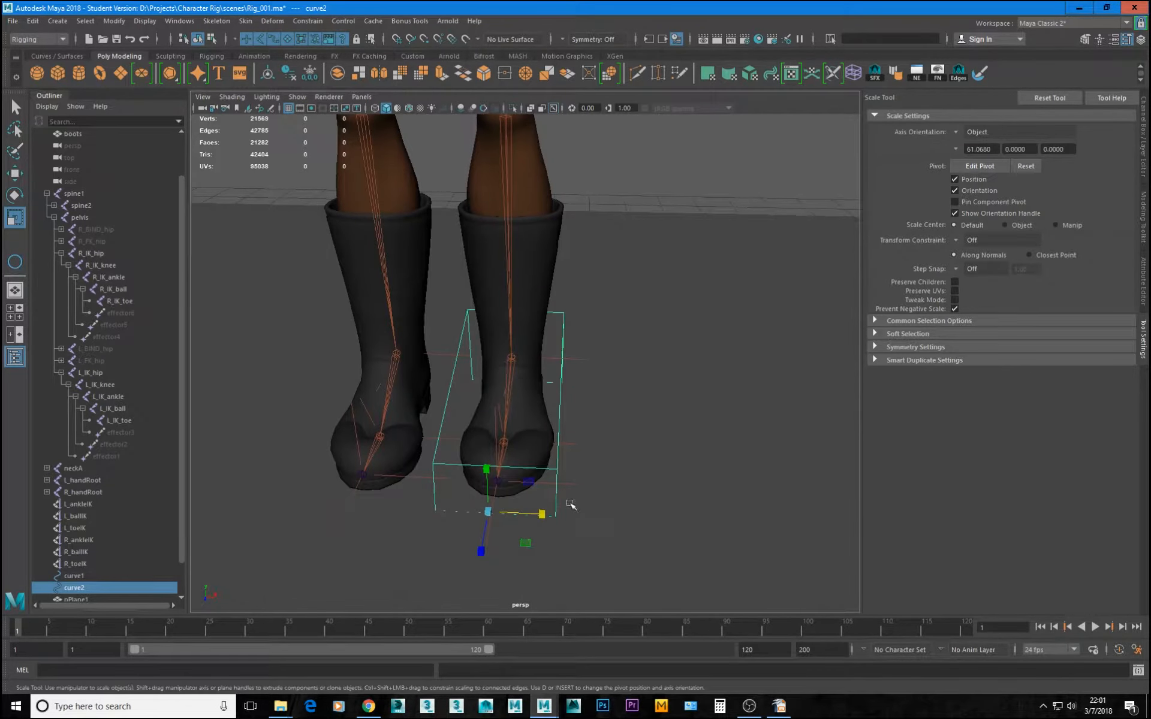
left_click_drag(544, 516, 539, 516)
left_click_drag(526, 469, 423, 449, "alt")
Rename the box curve to L_footCTRL and freeze its transformations
left_click(1143, 135)
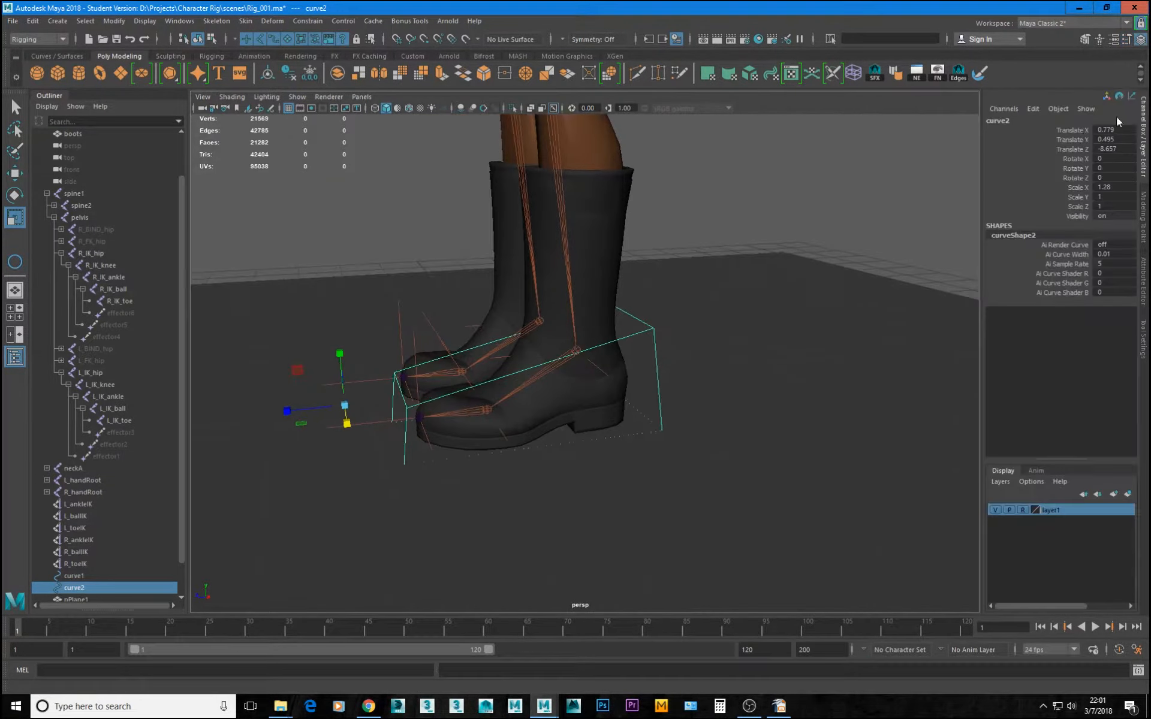
left_click(1007, 121)
type("L_footCTRL")
key("Return")
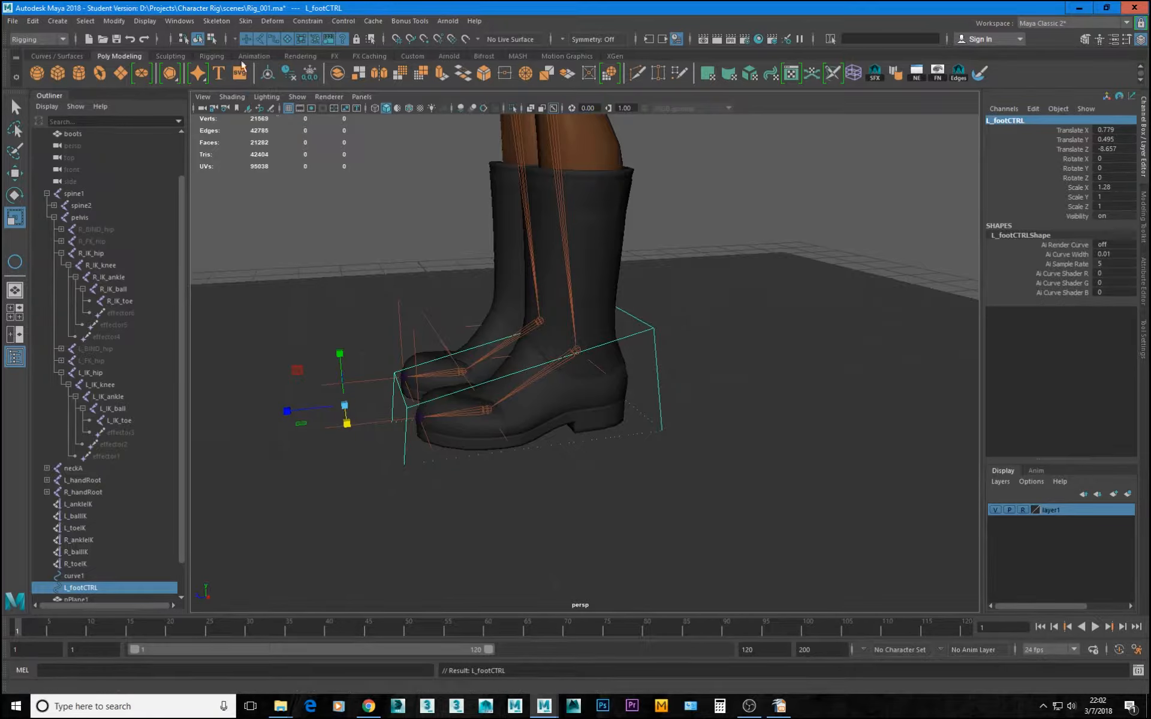
left_click(114, 20)
left_click(153, 75)
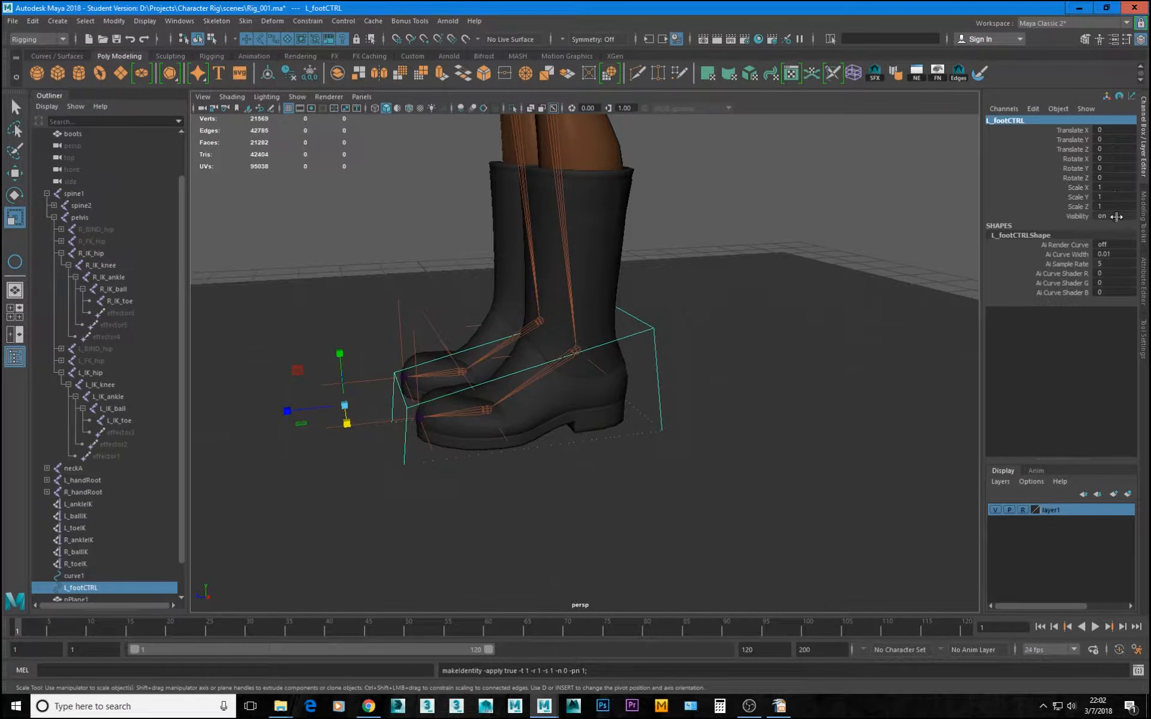
Test L_footCTRL by moving it away from the foot and resetting its translate and rotate values to 0
left_click_drag(773, 325, 565, 440, "alt")
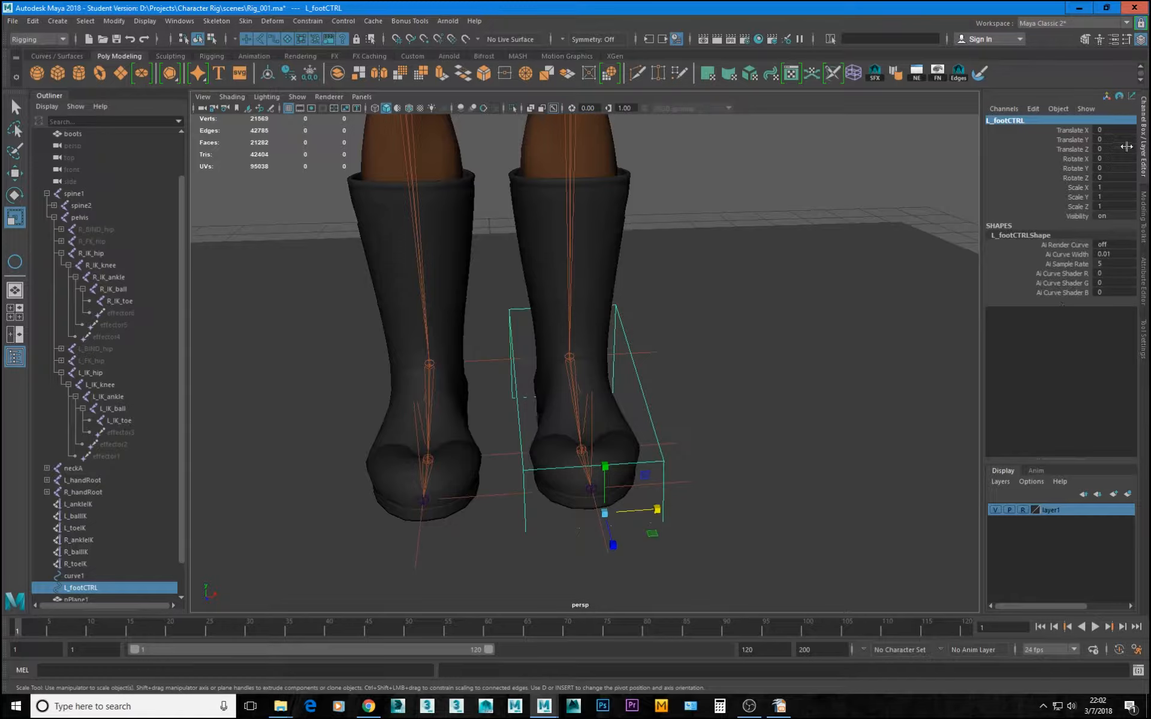
left_click_drag(1113, 129, 1118, 178)
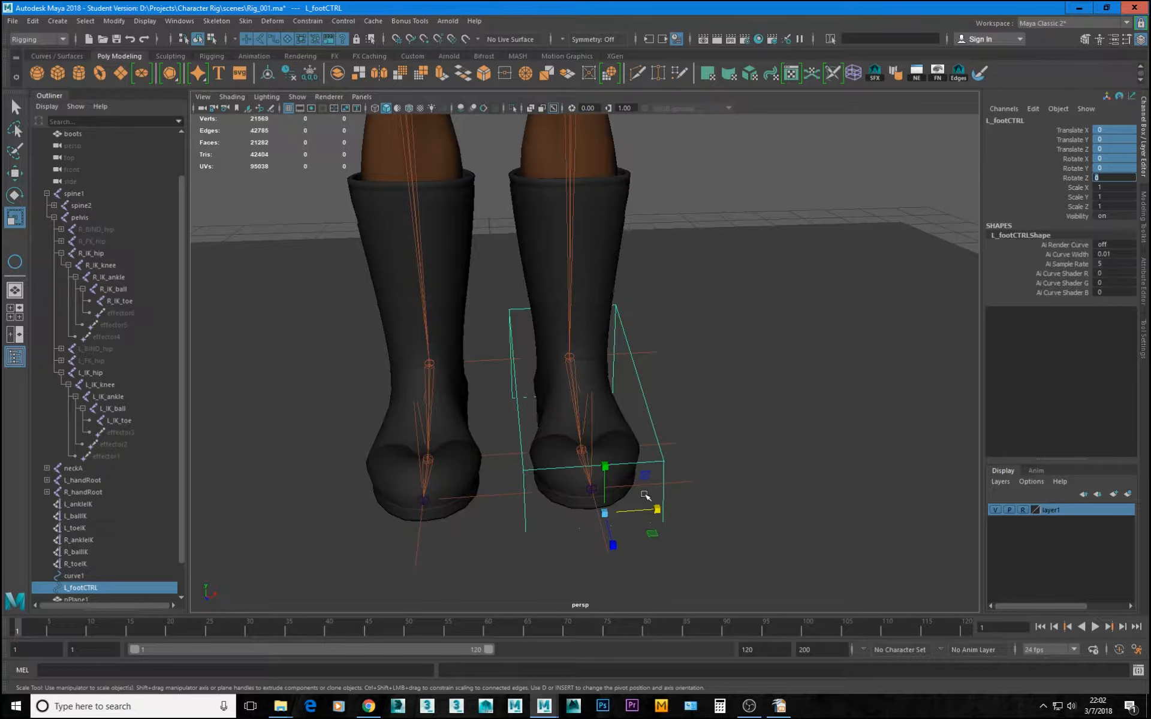
right_click_drag(704, 467, 609, 467, "alt")
key("w")
left_click_drag(635, 473, 775, 329)
left_click_drag(777, 460, 1081, 132)
middle_click_drag(849, 323, 707, 420, "alt")
right_click_drag(707, 420, 627, 400, "alt")
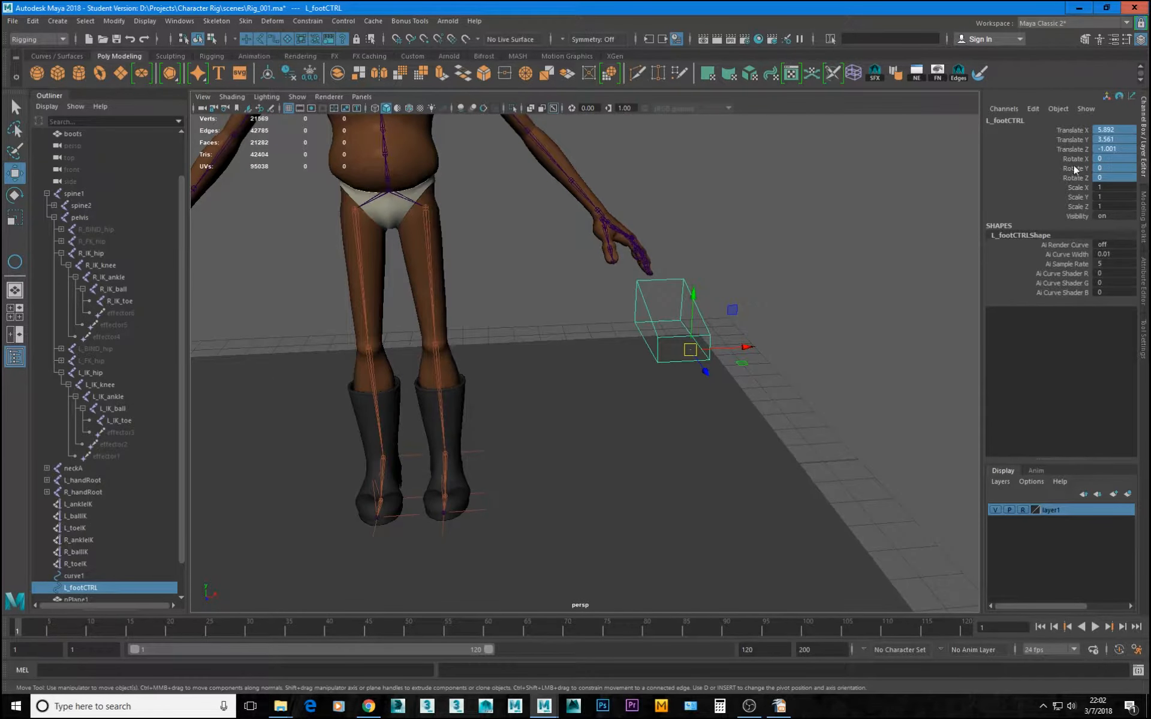
left_click_drag(1121, 176, 1125, 132)
key("Return")
middle_click_drag(467, 526, 542, 422, "alt")
right_click_drag(542, 422, 695, 473, "alt")
middle_click_drag(453, 411, 681, 462, "alt")
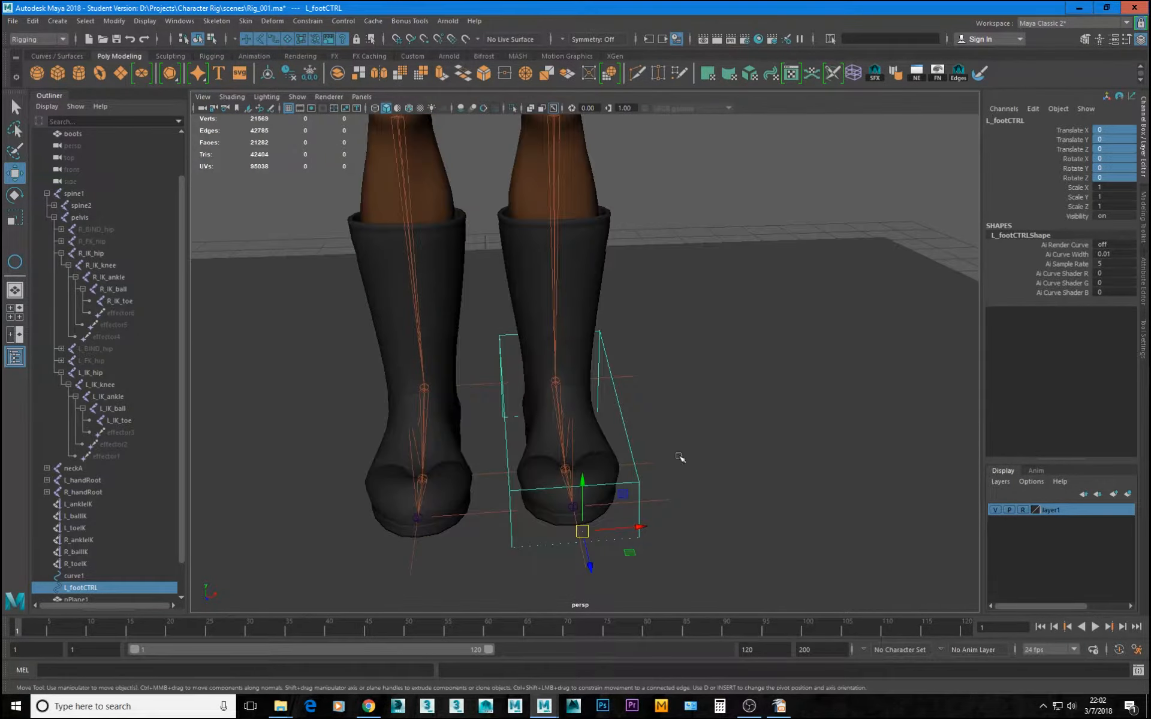
Hide layer1 and snap the pivot of L_footCTRL to the left ankle joint
left_click(303, 98)
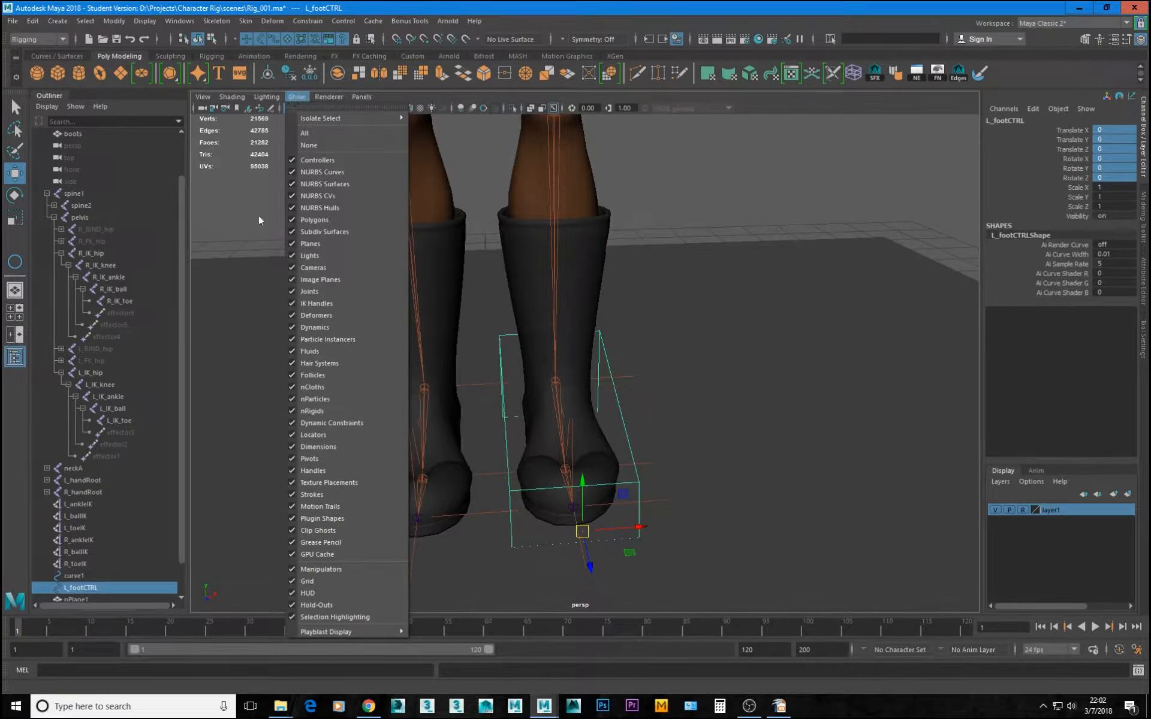
left_click(1005, 558)
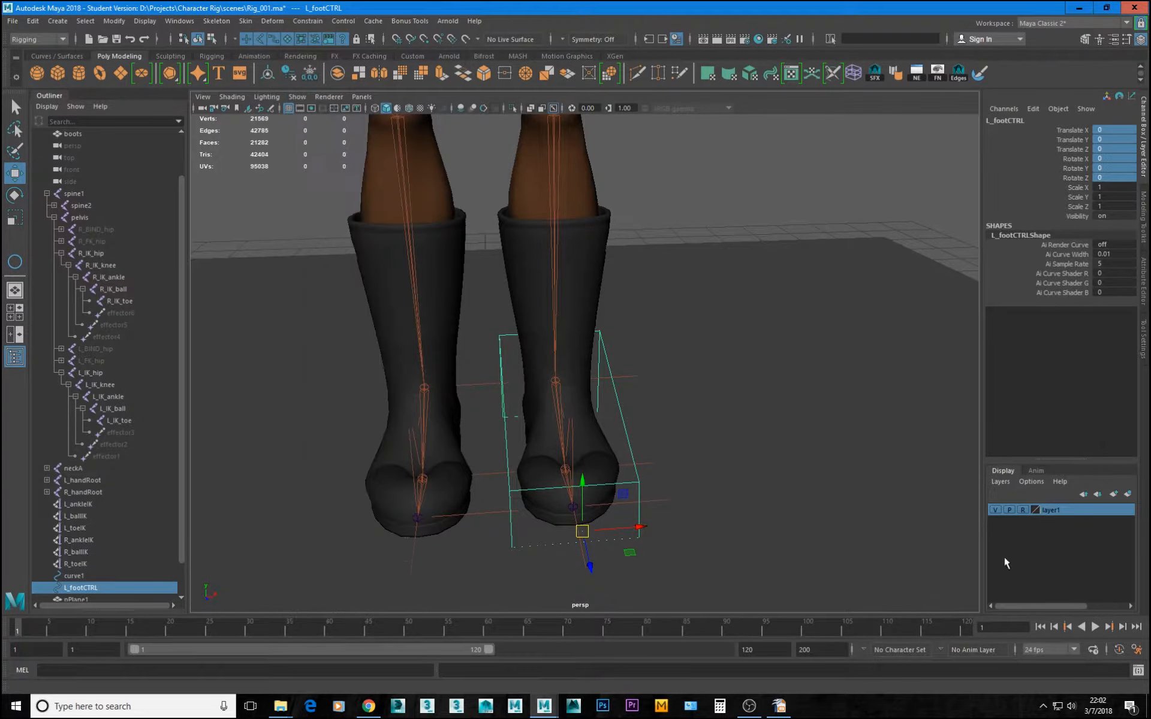
left_click(996, 510)
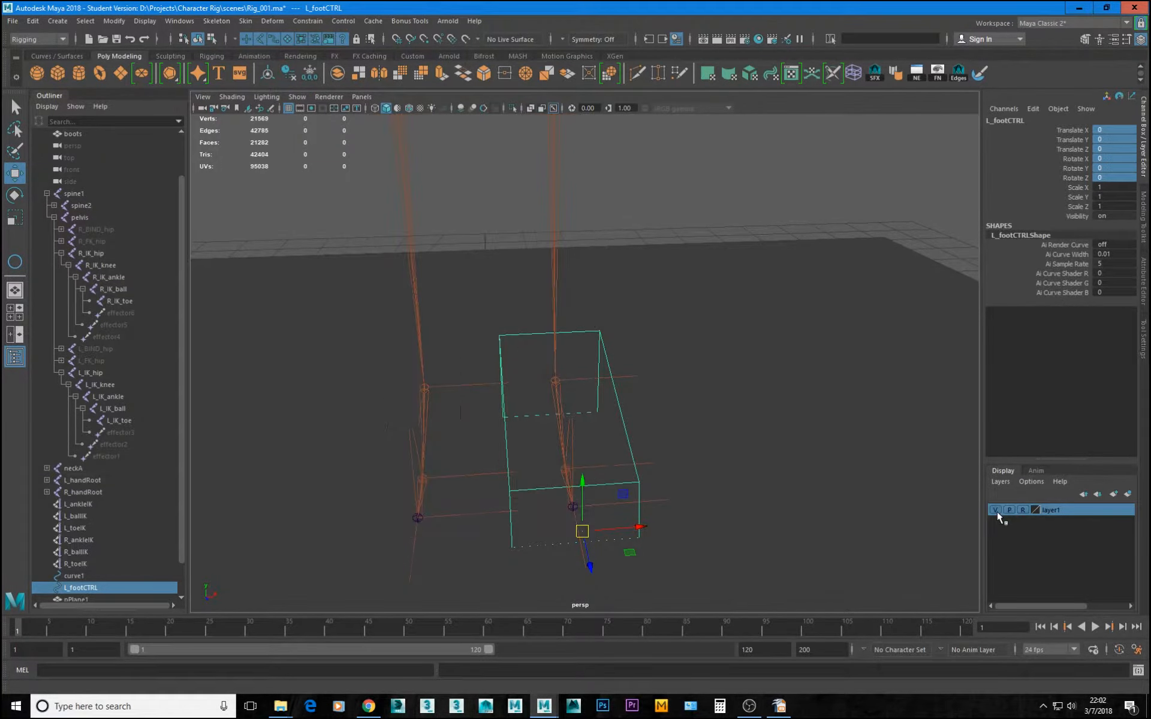
left_click_drag(618, 465, 516, 438, "alt")
left_click_drag(395, 414, 349, 454, "alt")
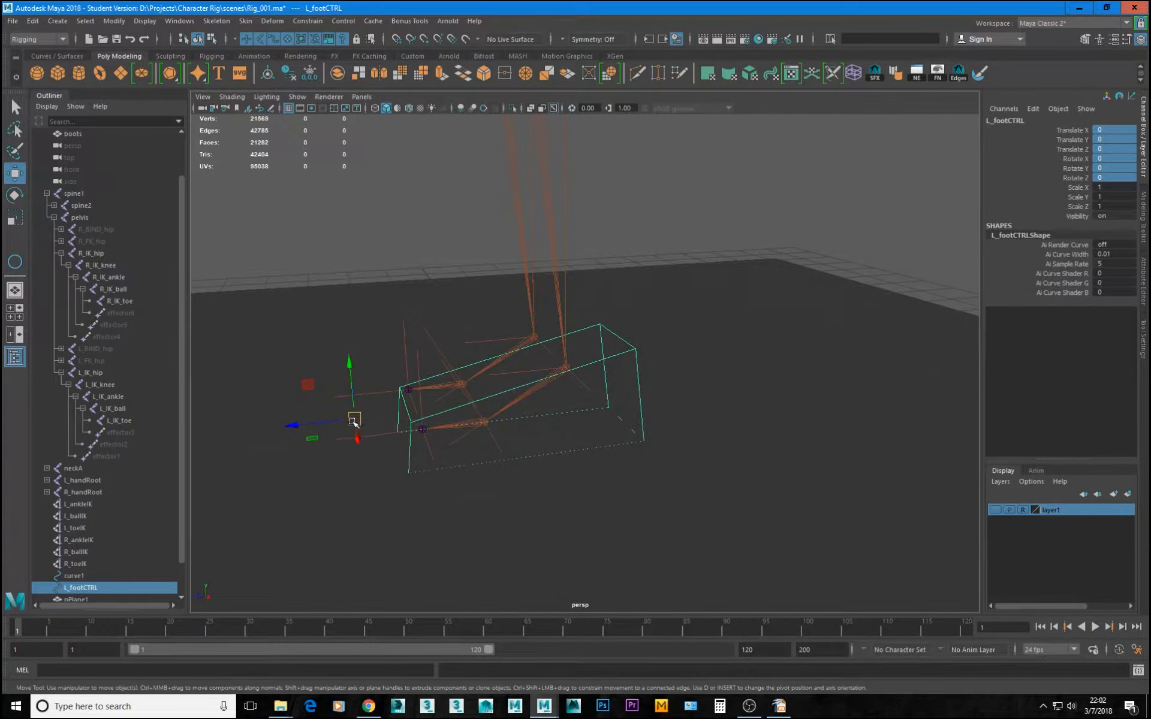
left_click_drag(504, 403, 531, 466, "alt")
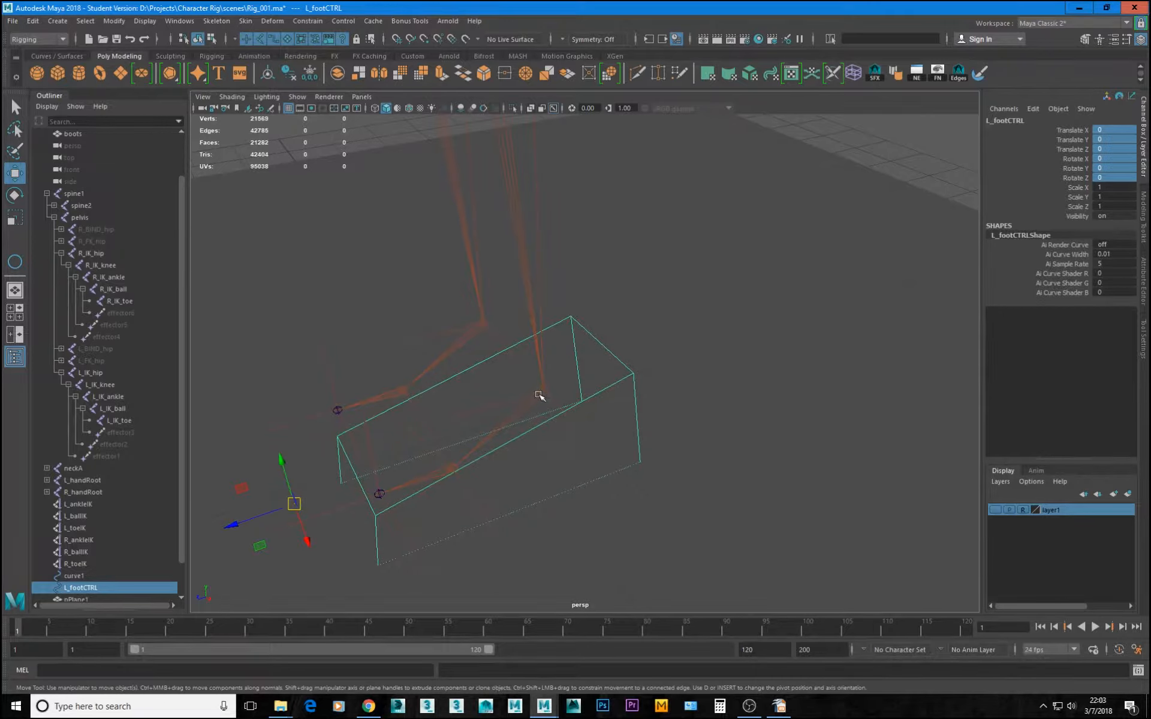
key("d")
key("v")
middle_click_drag(554, 422, 546, 391)
left_click_drag(546, 400, 625, 380, "alt")
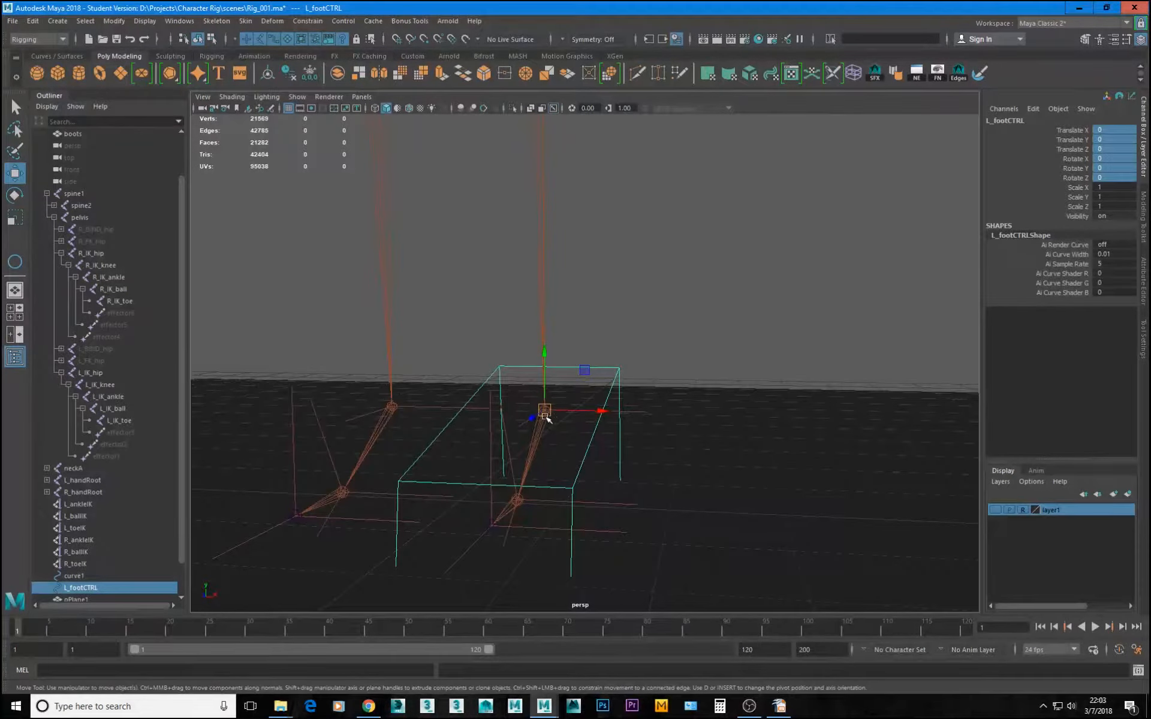
mouse_move(558, 422)
left_mouse_down("alt")
mouse_move(567, 431)
mouse_move(557, 435)
left_mouse_up("alt")
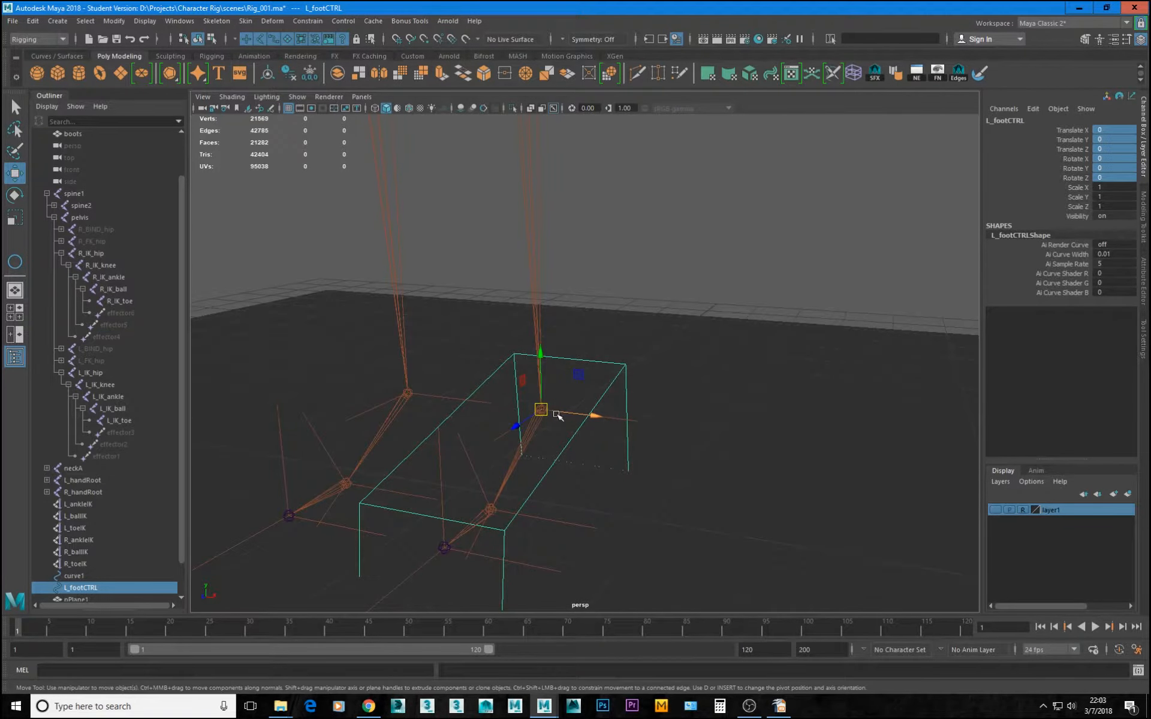
Duplicate the L_footCTRL curve and delete the ground plane pPlane1
left_click_drag(554, 415, 482, 374, "alt")
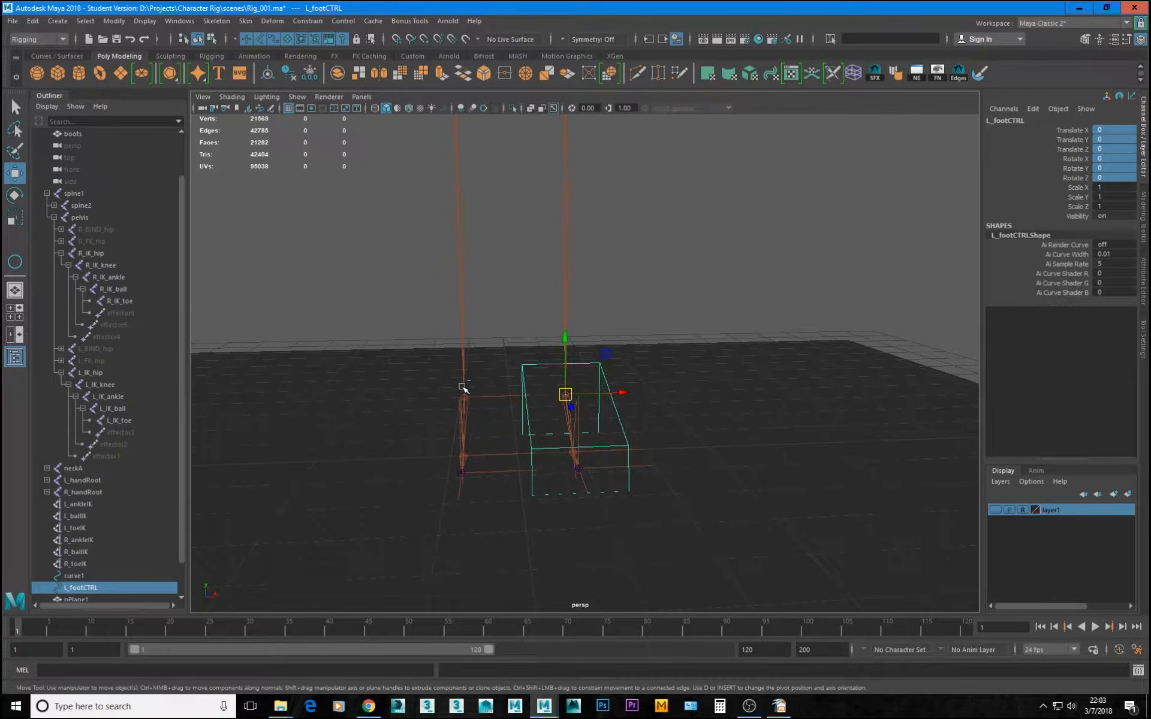
key("ctrl+d")
scroll(135, 544, "down", 2)
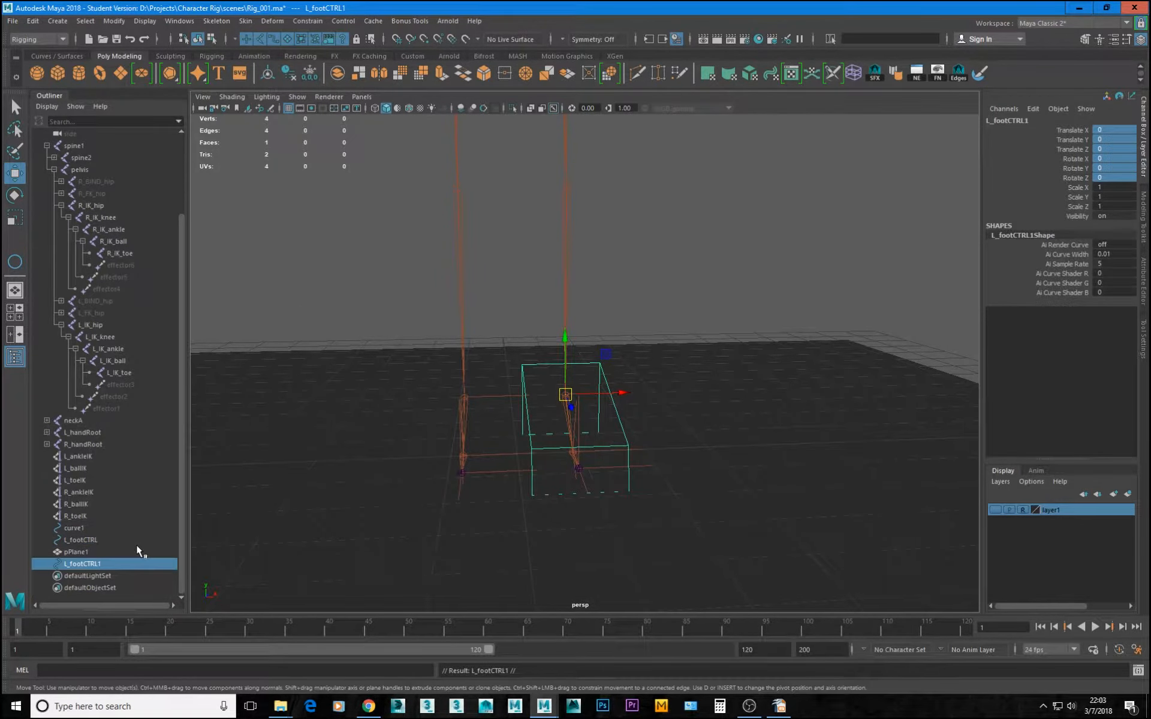
double_click(70, 566)
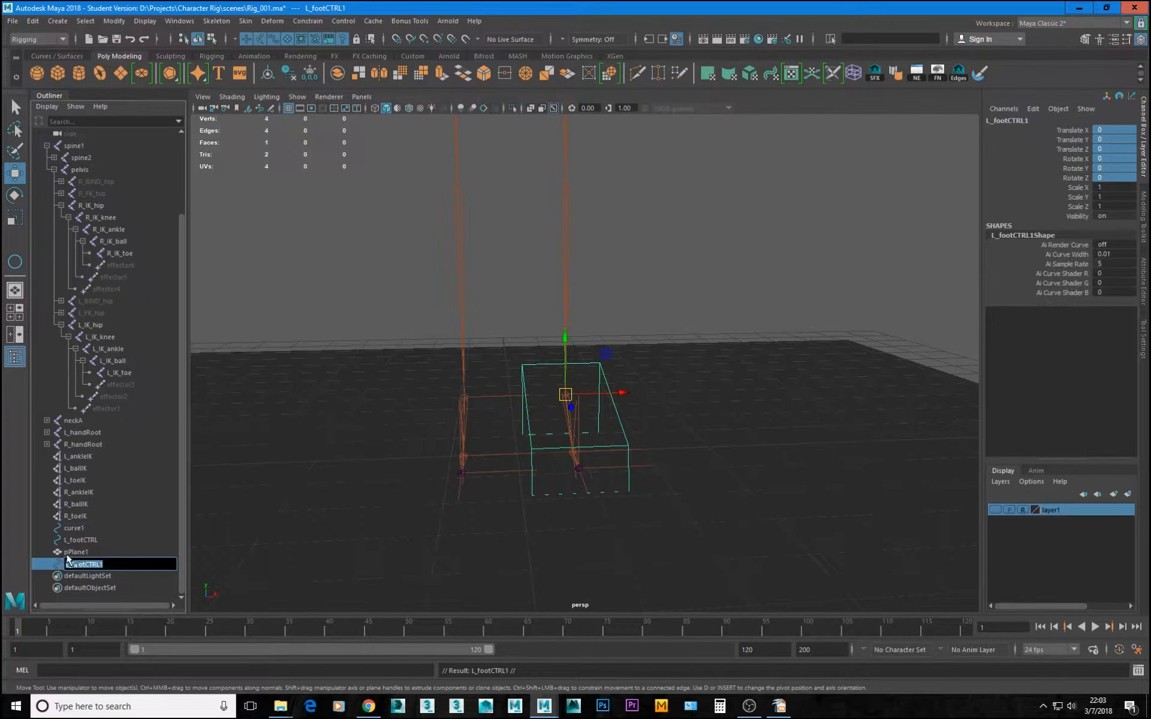
left_click(67, 552)
key("Delete")
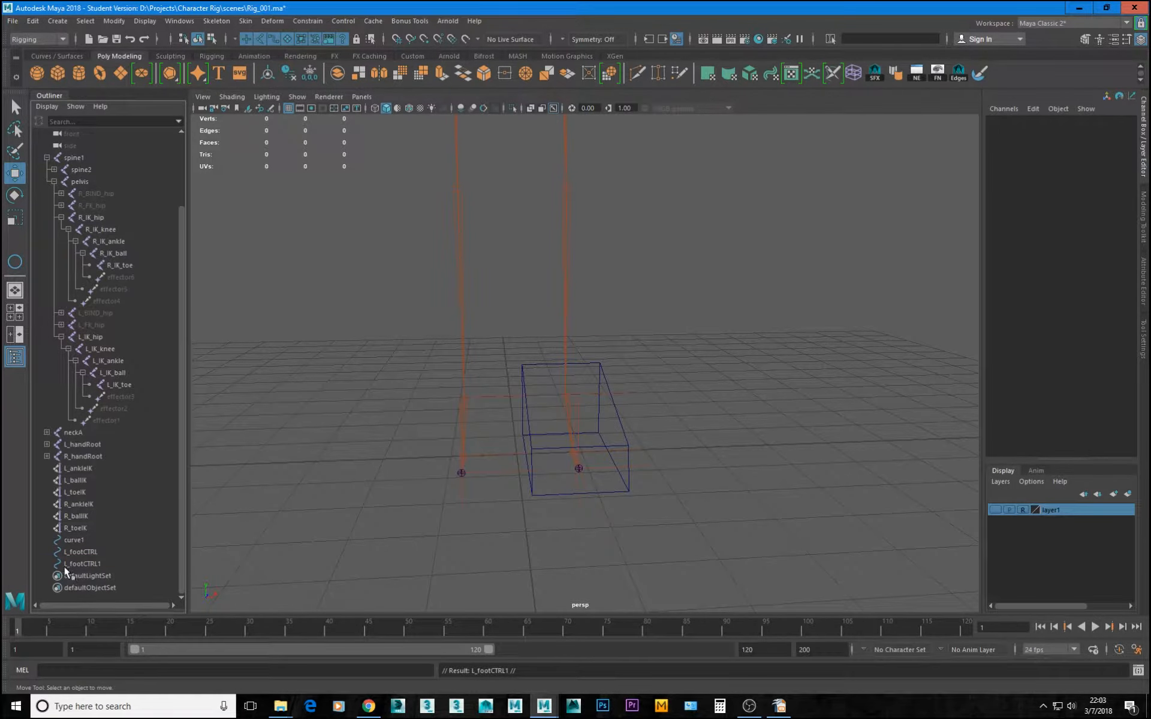
Rename the duplicated foot control to R_footCTRL
left_click(64, 566)
double_click(69, 566)
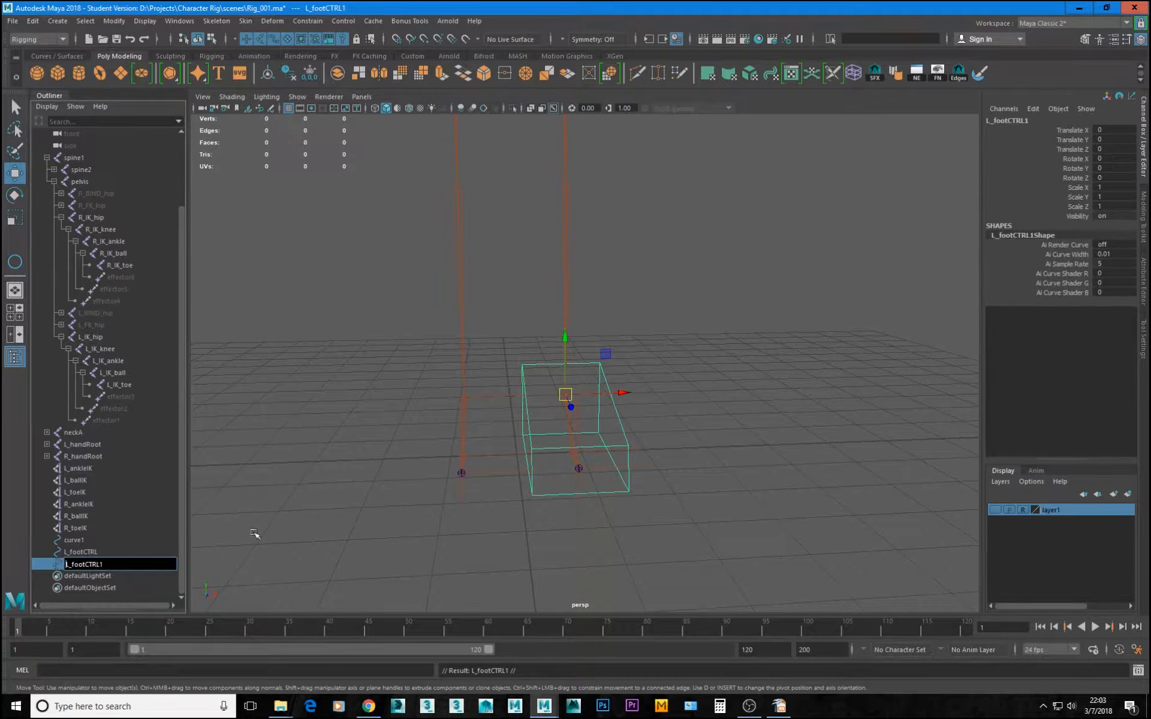
key("Delete")
type("R")
key("Return")
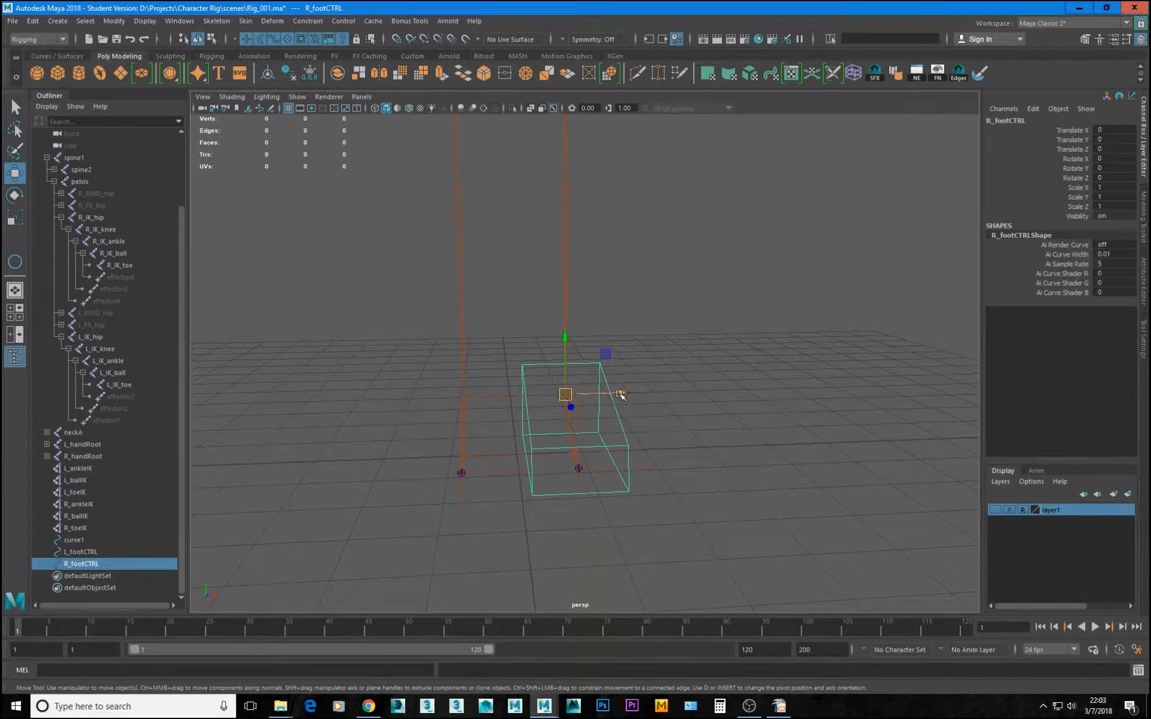
Snap R_footCTRL along the X axis onto the right ankle joint
key("v")
left_click_drag(618, 393, 459, 403)
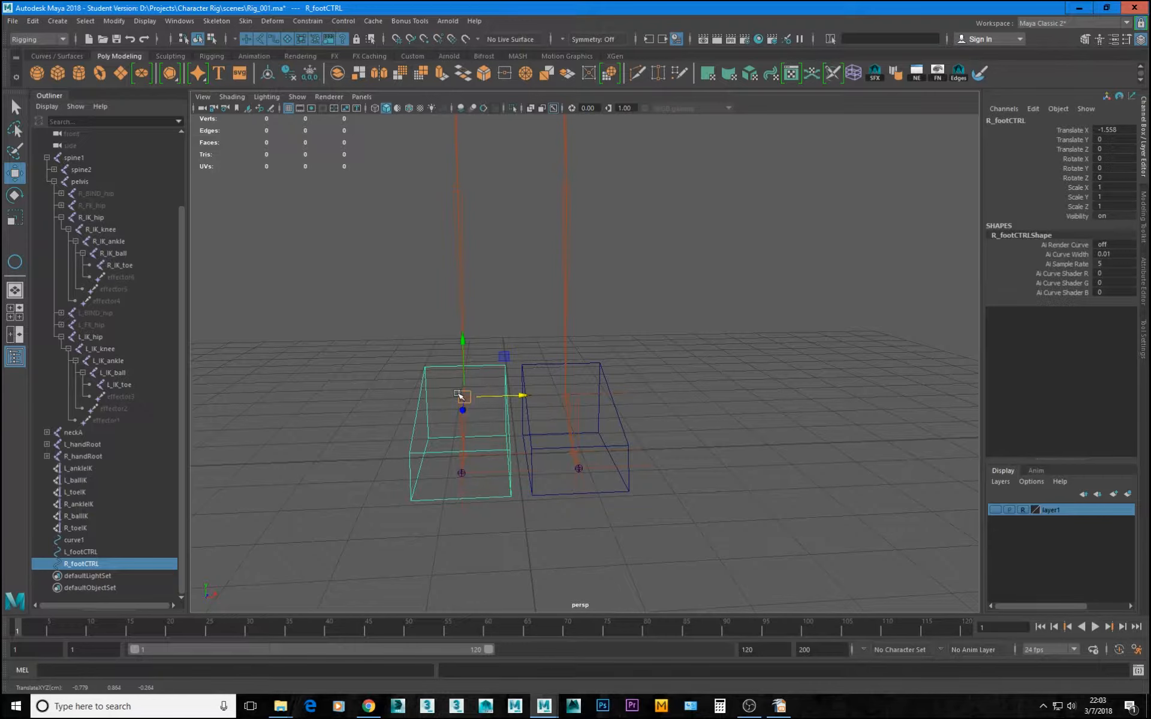
left_click_drag(661, 350, 590, 363, "alt")
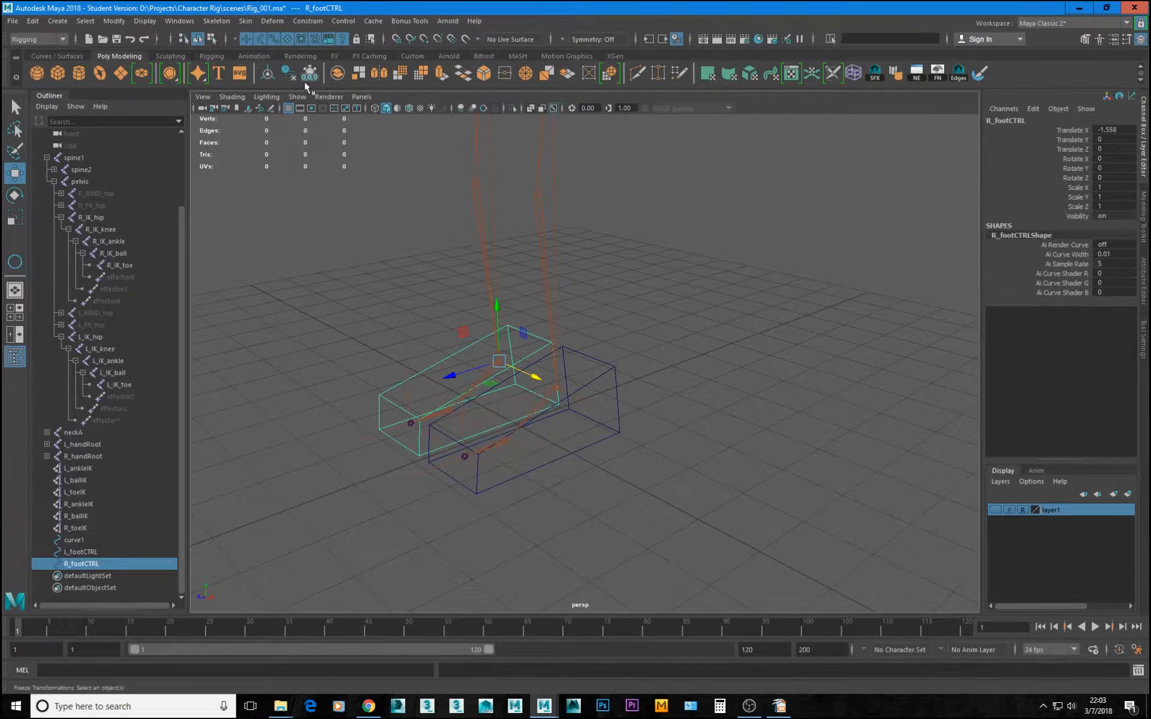
Freeze the transformations of R_footCTRL
left_click(108, 17)
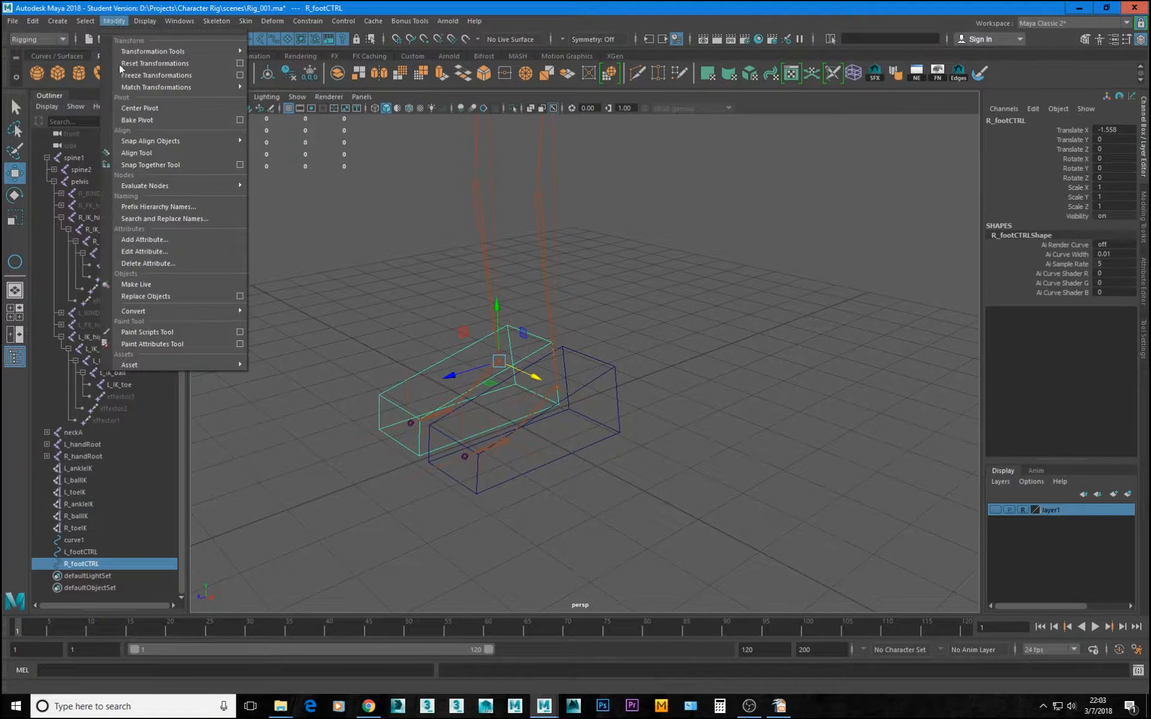
left_click(310, 3)
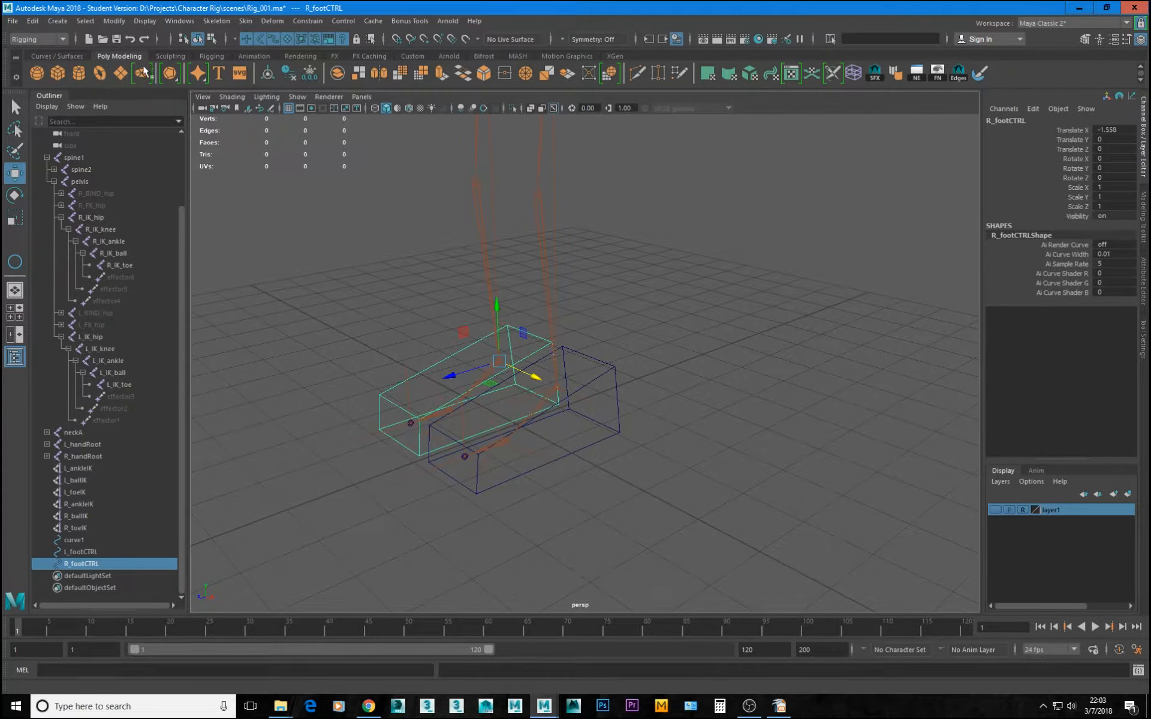
left_click(308, 79)
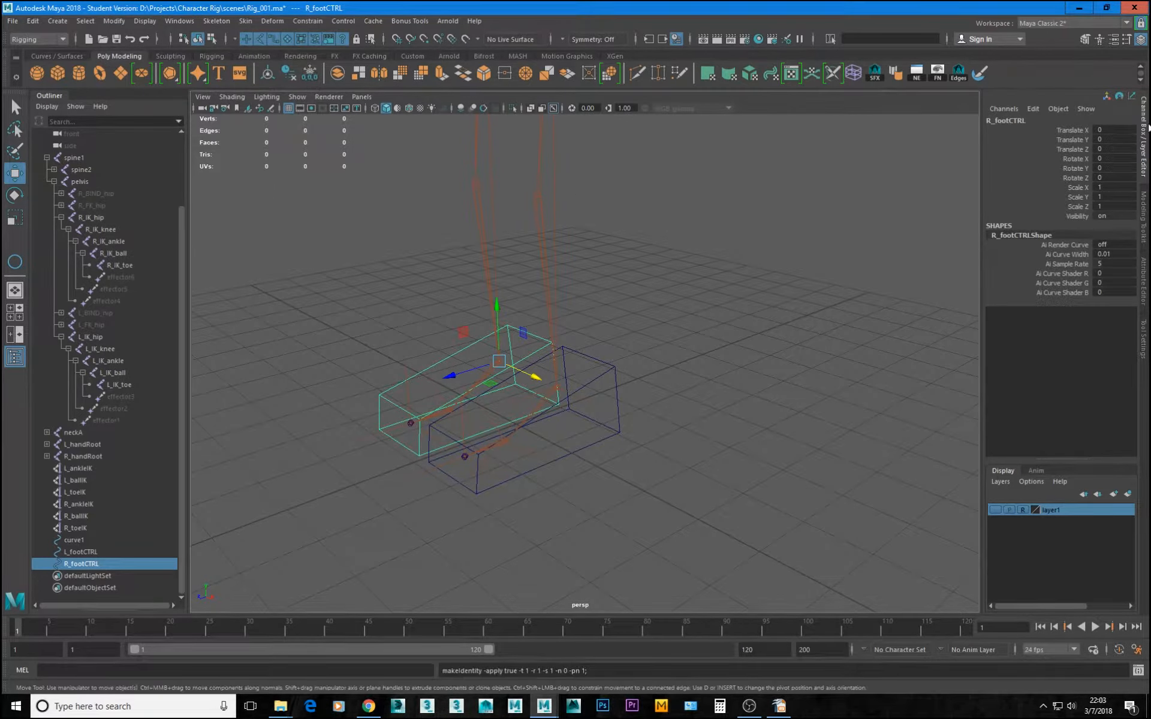
left_click_drag(380, 367, 439, 337, "alt")
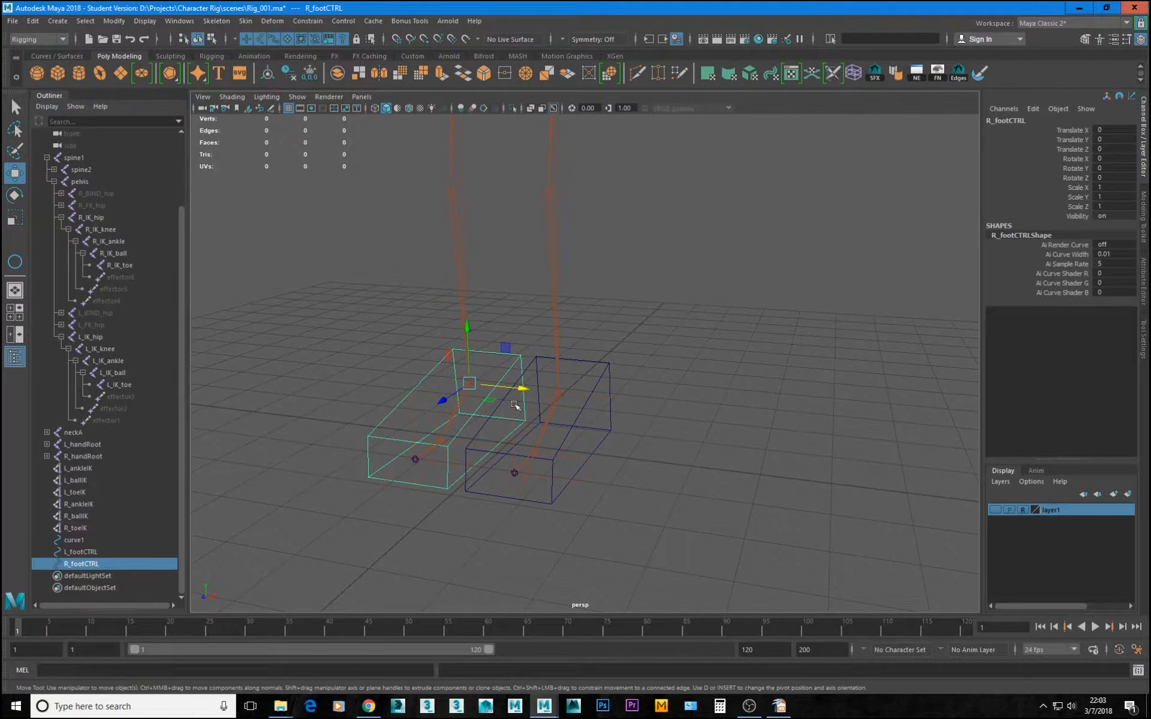
left_click_drag(498, 410, 557, 392, "alt")
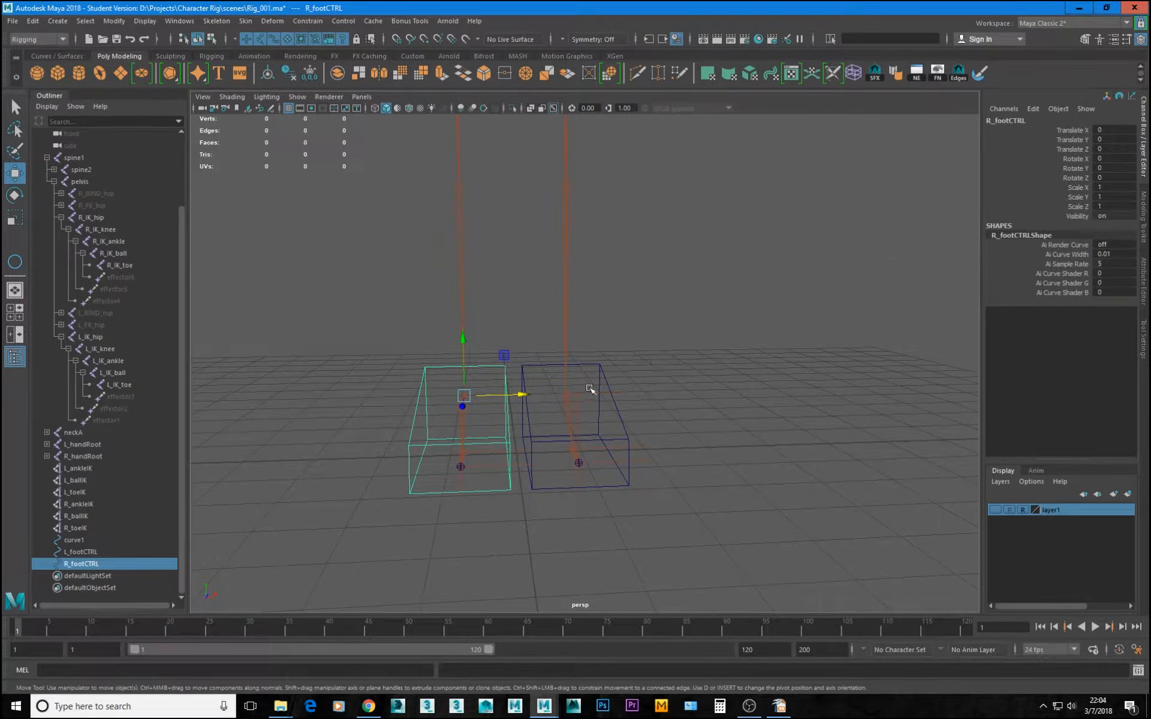
Enable drawing overrides on the L_footCTRL shape and set its index color to red
left_click(607, 378)
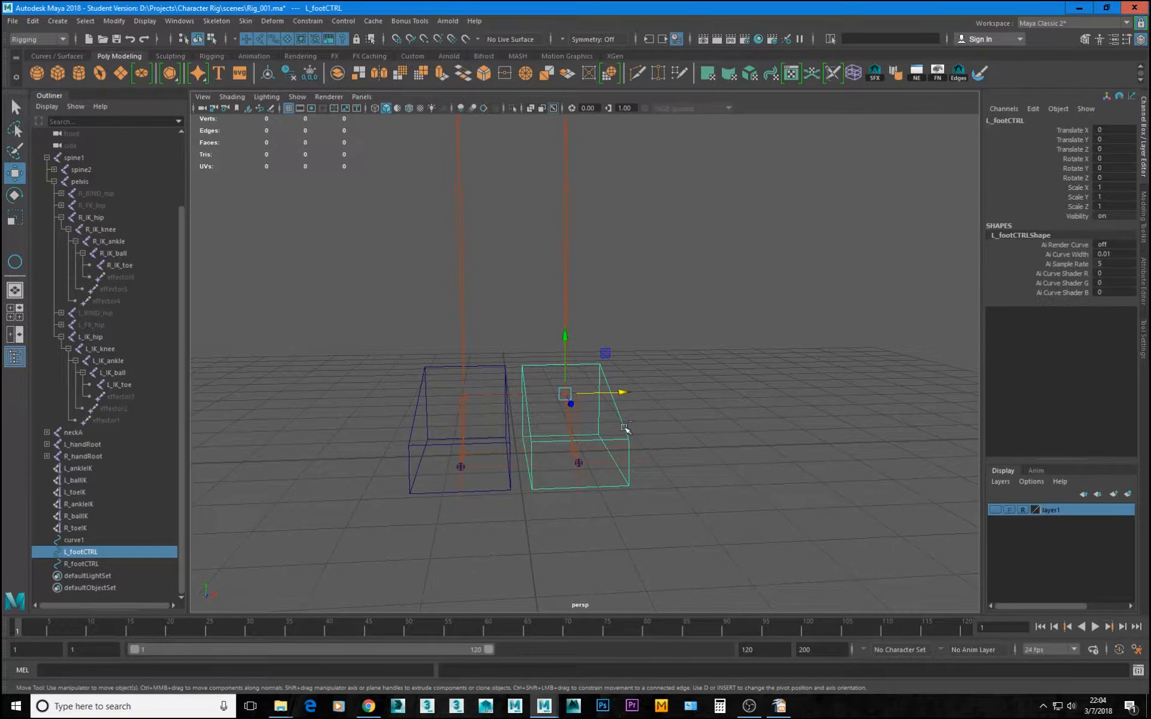
key("ctrl+a")
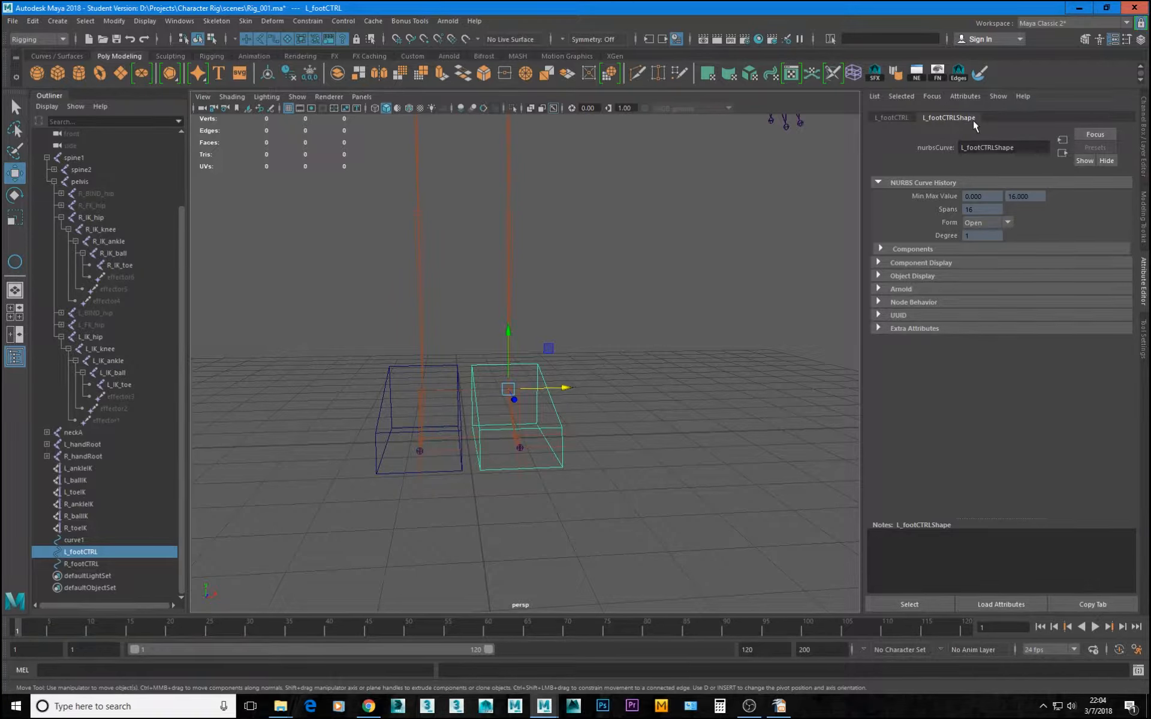
left_click(878, 277)
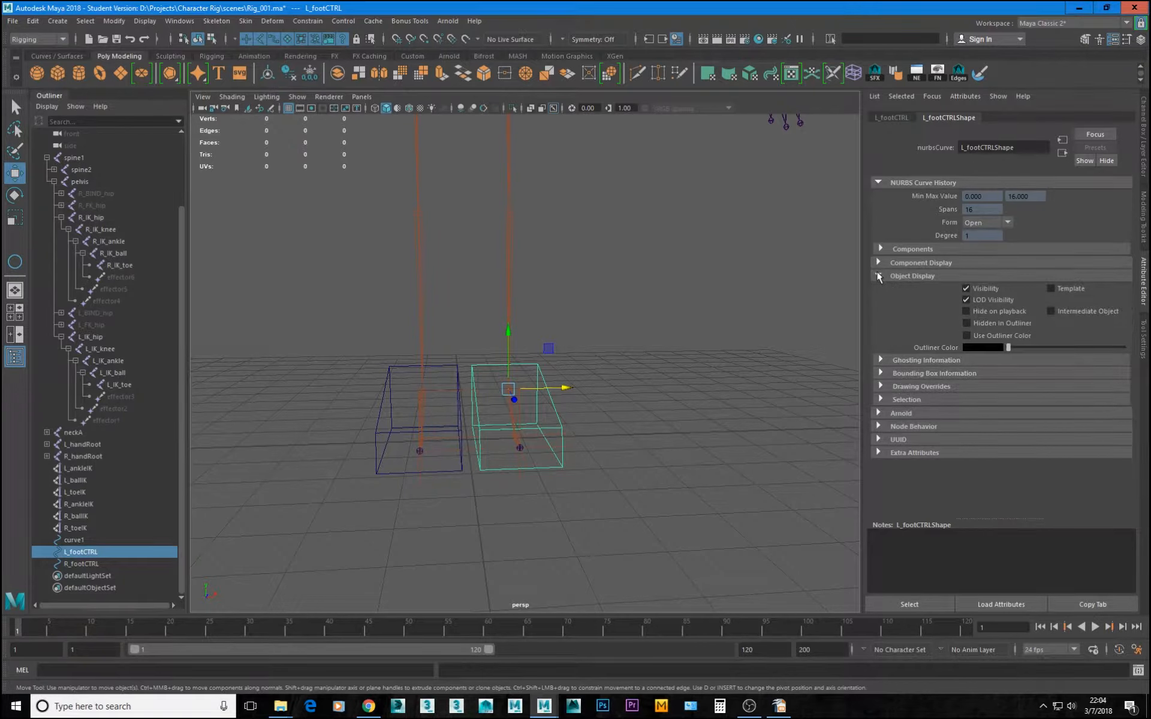
left_click(881, 387)
scroll(958, 440, "down", 3)
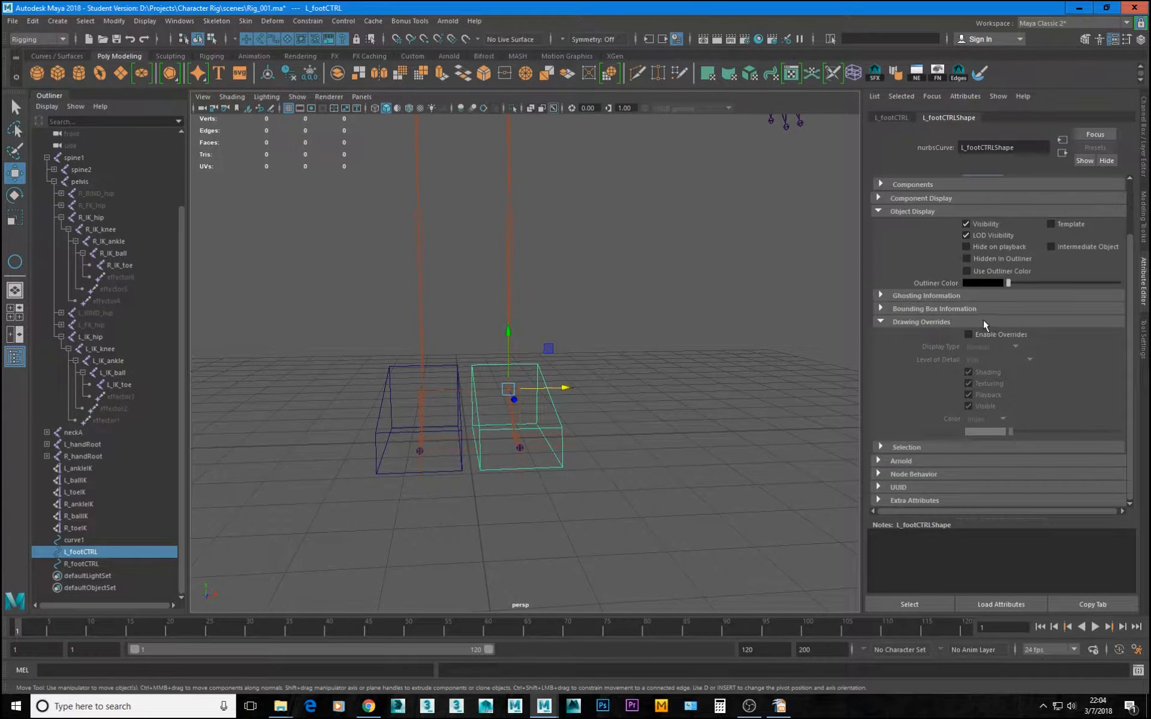
left_click(967, 334)
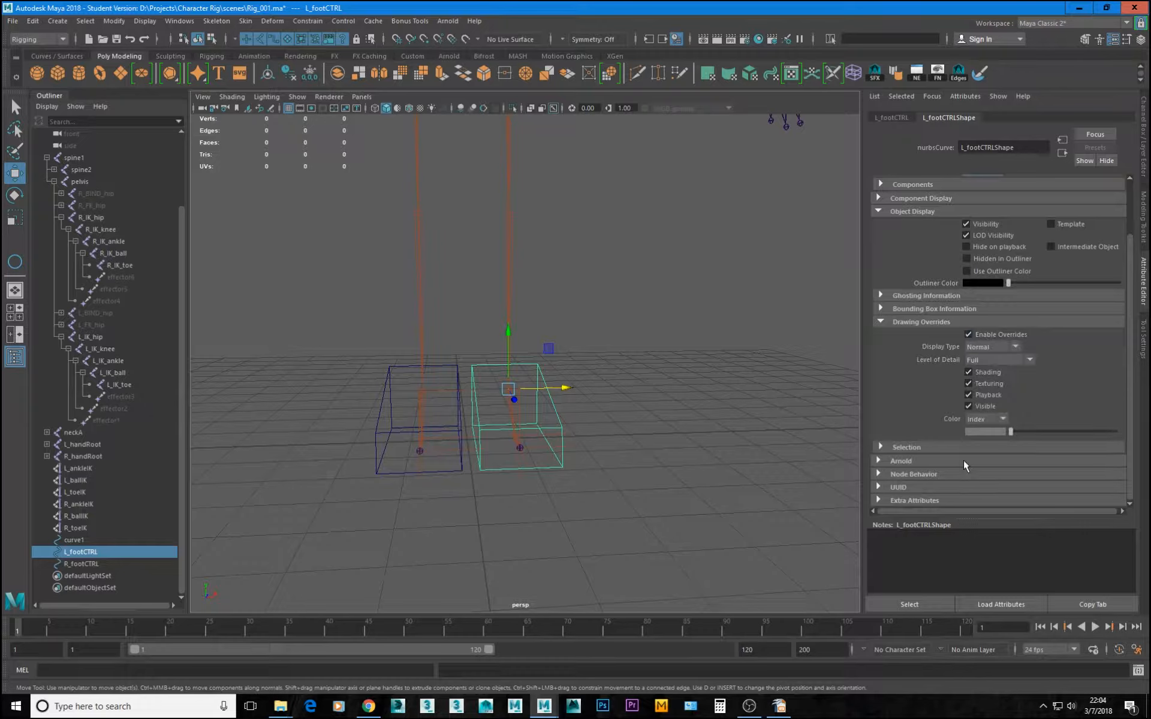
left_click_drag(1011, 429, 1055, 439)
left_click(676, 458)
left_click_drag(676, 457, 560, 396, "alt")
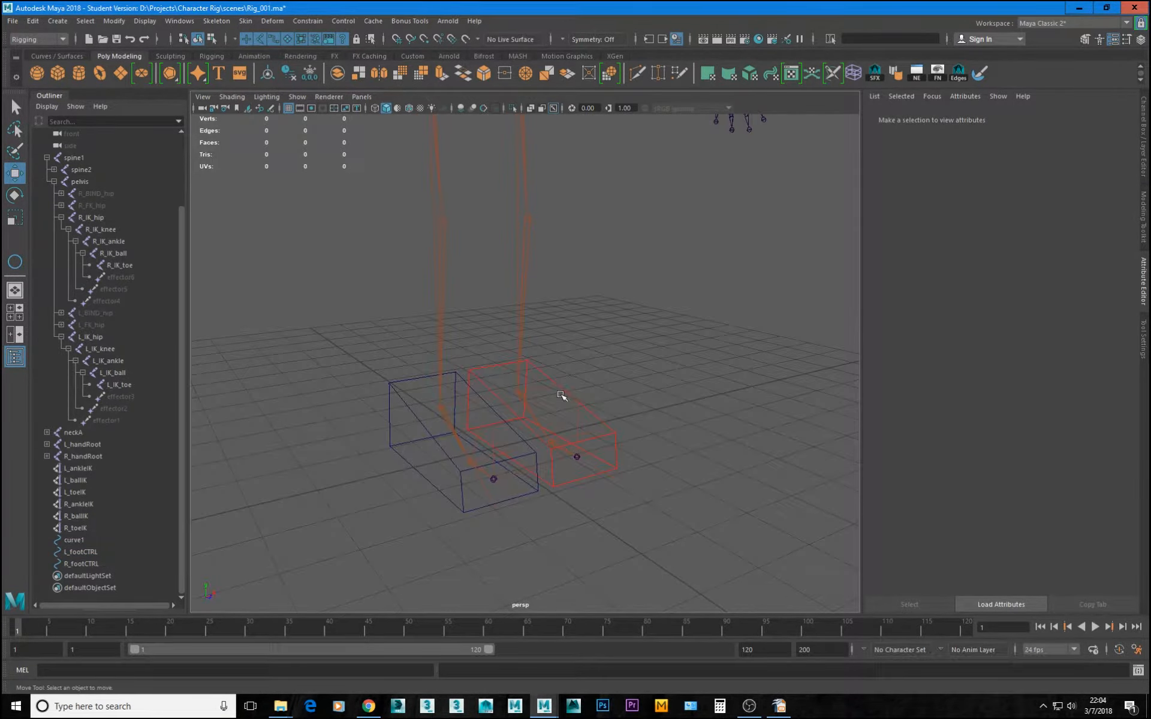
left_click_drag(617, 459, 459, 380, "alt")
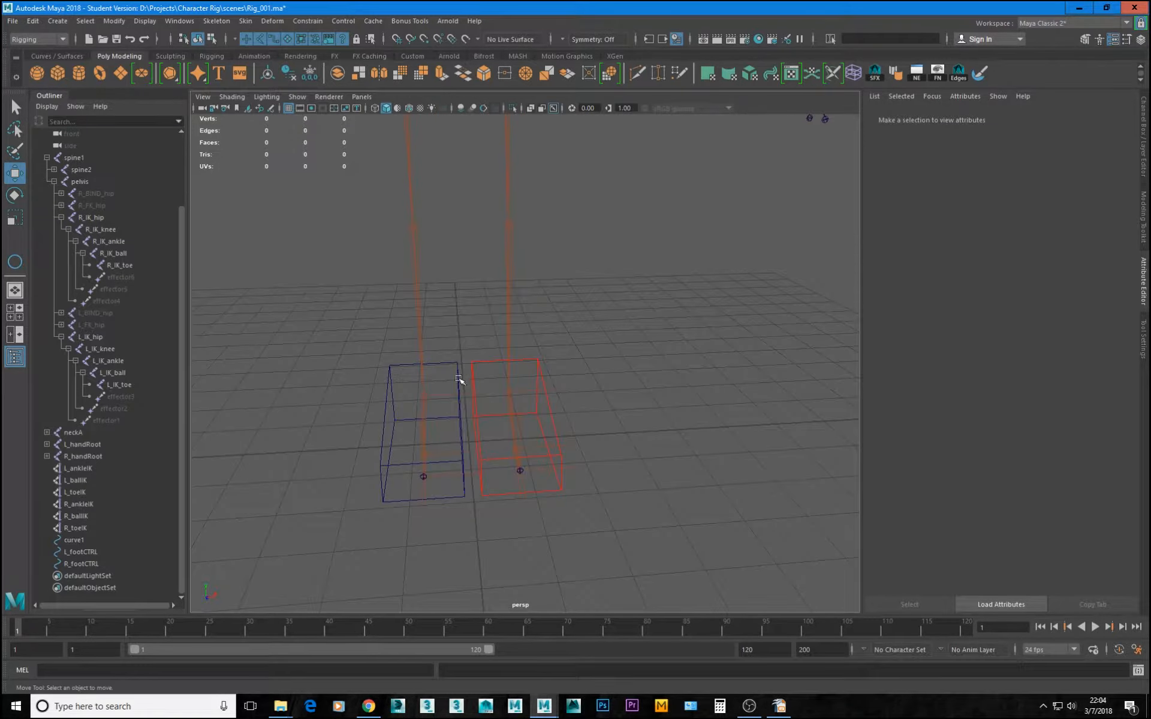
Enable drawing overrides on the R_footCTRL shape and set its index color to yellow
left_click(459, 378)
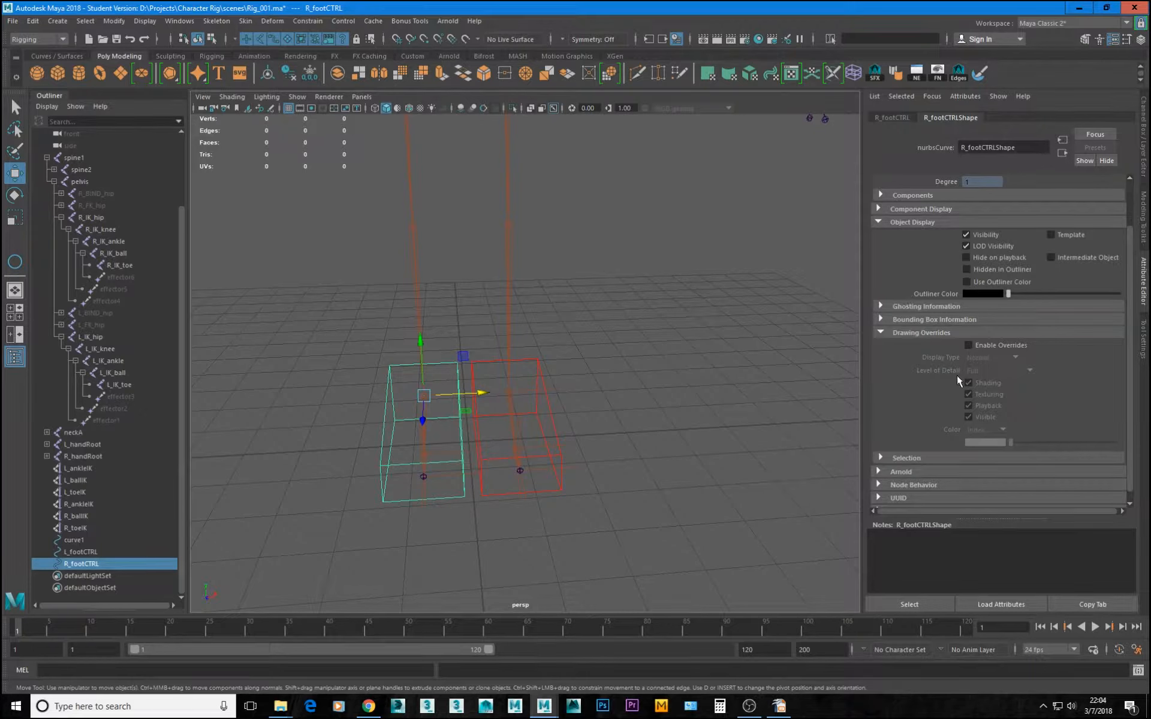
left_click(969, 345)
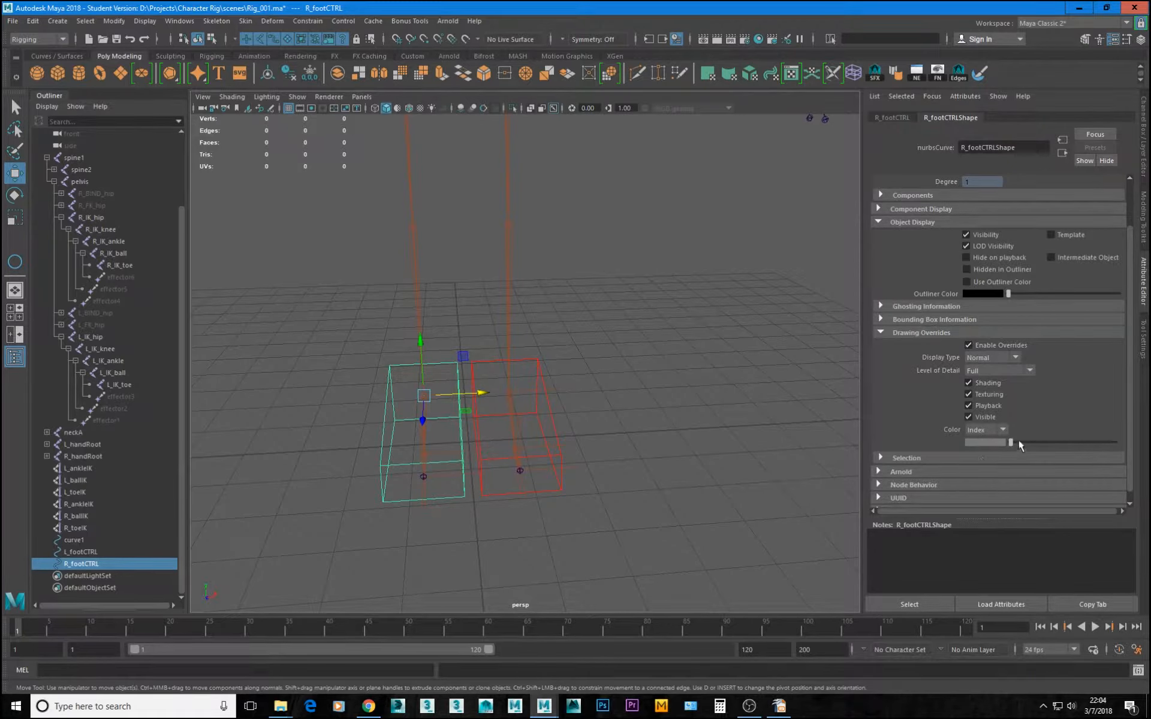
left_click_drag(1012, 441, 1056, 441)
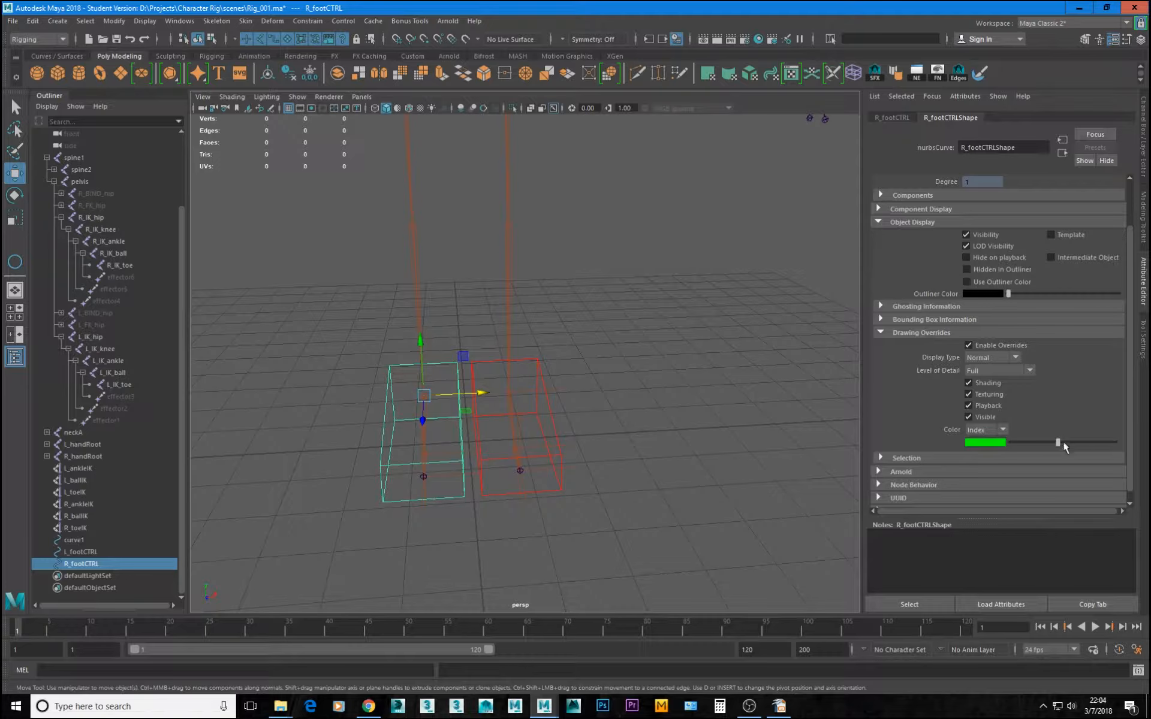
mouse_move(1057, 443)
left_mouse_down()
mouse_move(1116, 444)
mouse_move(1057, 447)
mouse_move(1067, 446)
left_mouse_up()
left_click(628, 295)
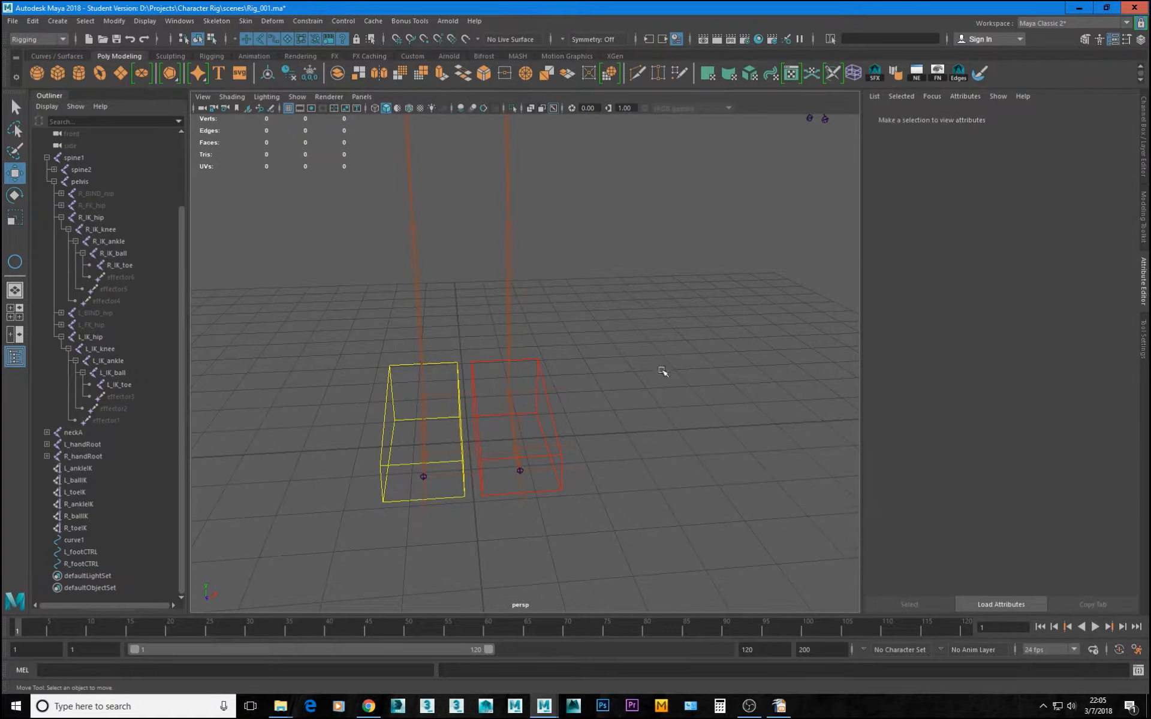
Change the override color of the R_footCTRL shape to green
left_click(454, 365)
left_click_drag(1068, 443, 1058, 448)
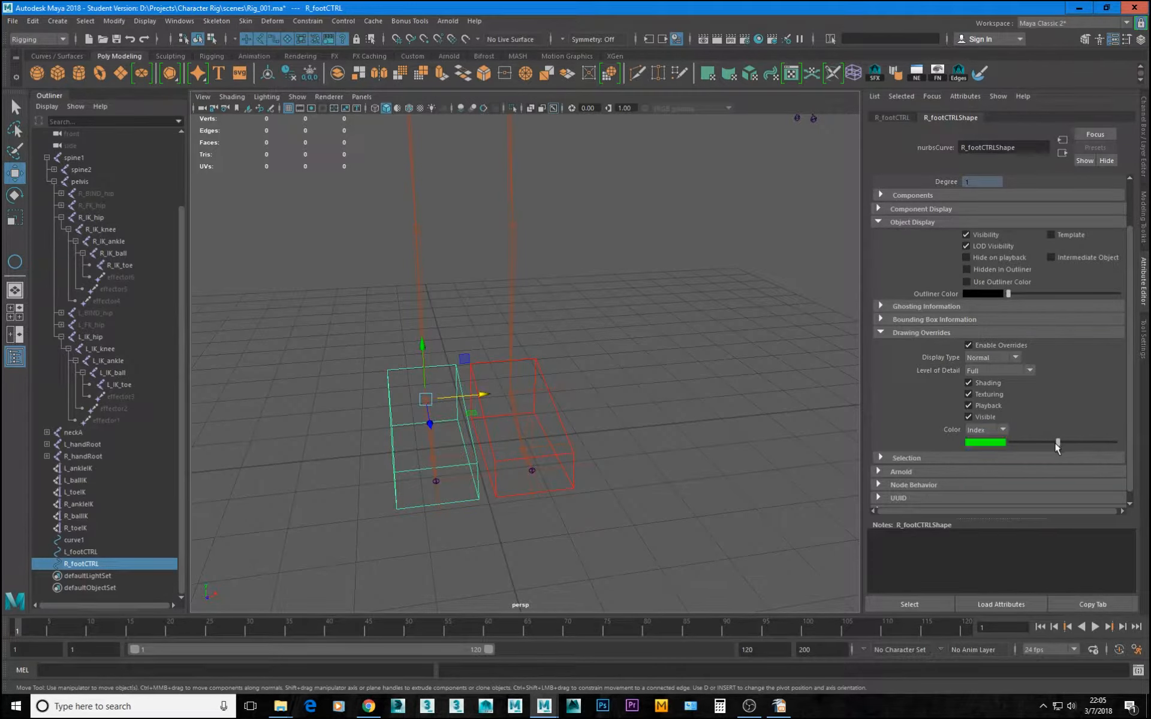
left_click(753, 370)
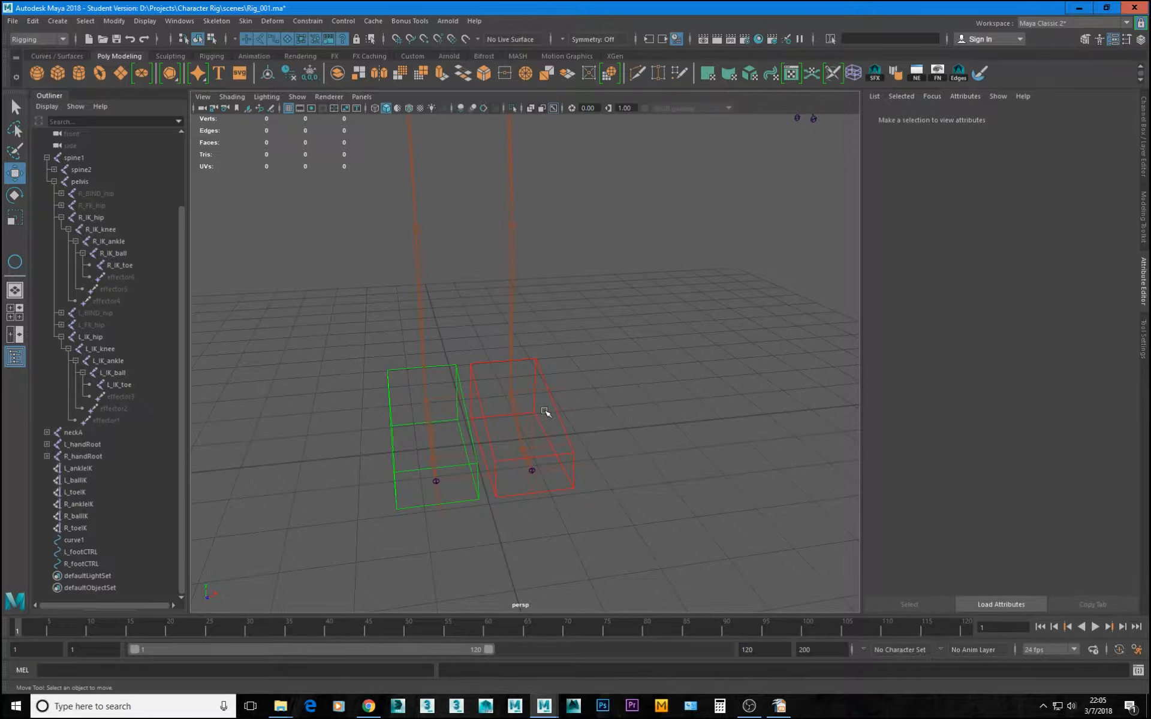
left_click_drag(570, 415, 548, 394, "alt")
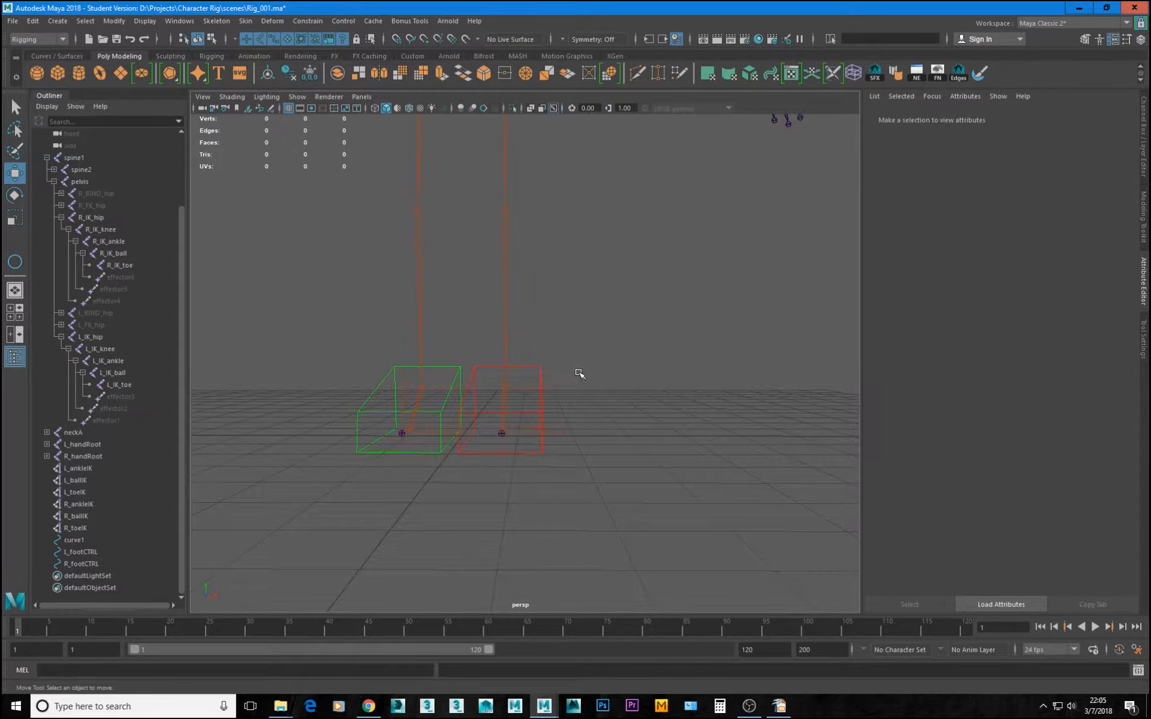
left_click_drag(578, 375, 547, 380, "alt")
Show the transform attributes of L_footCTRL and test its rotation with the Rotate tool, undoing each trial rotation
left_click(548, 367)
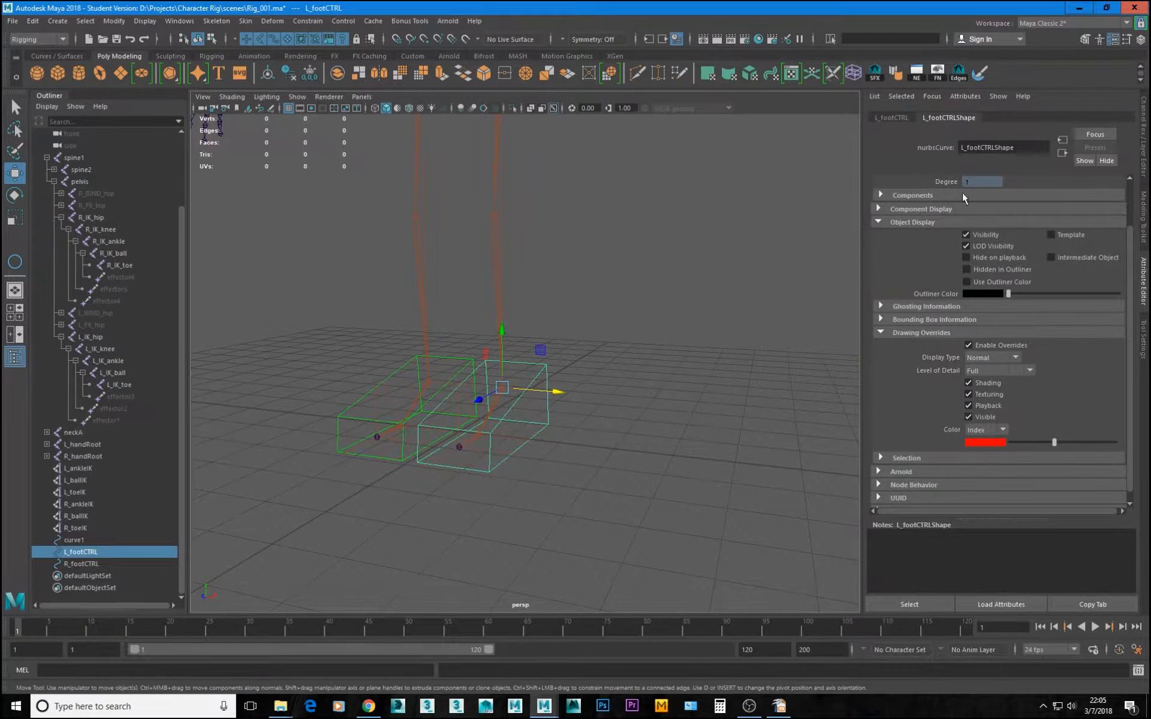
left_click(892, 118)
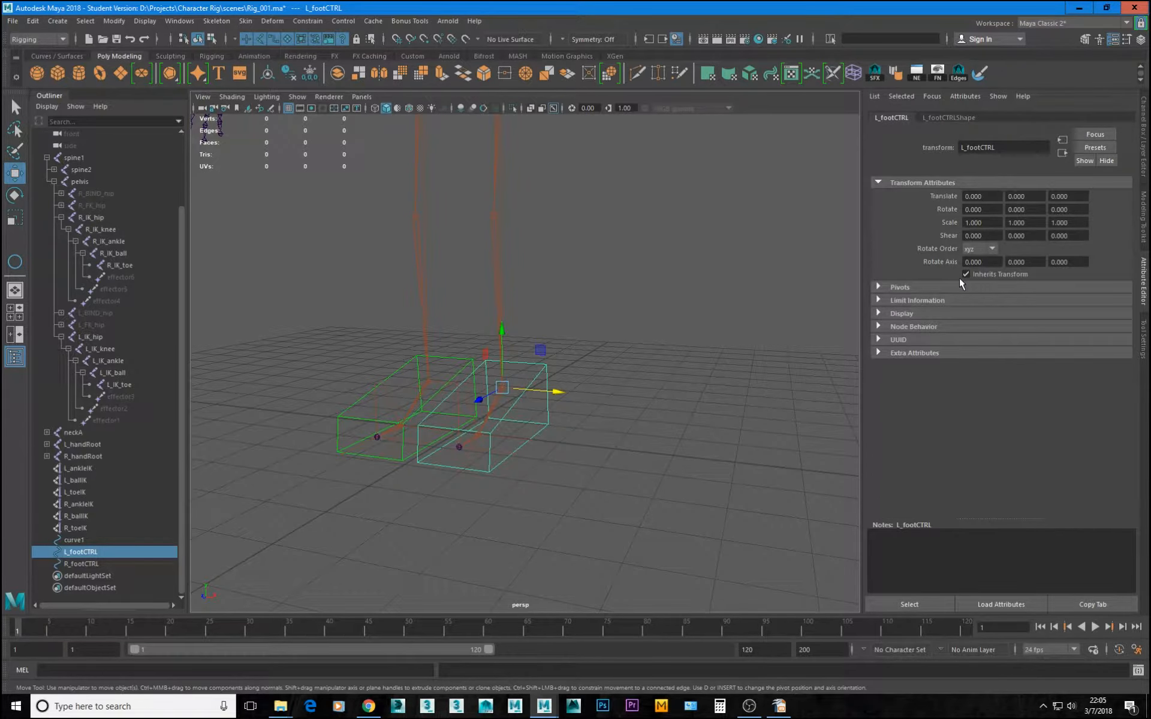
left_click_drag(627, 350, 523, 358, "alt")
key("e")
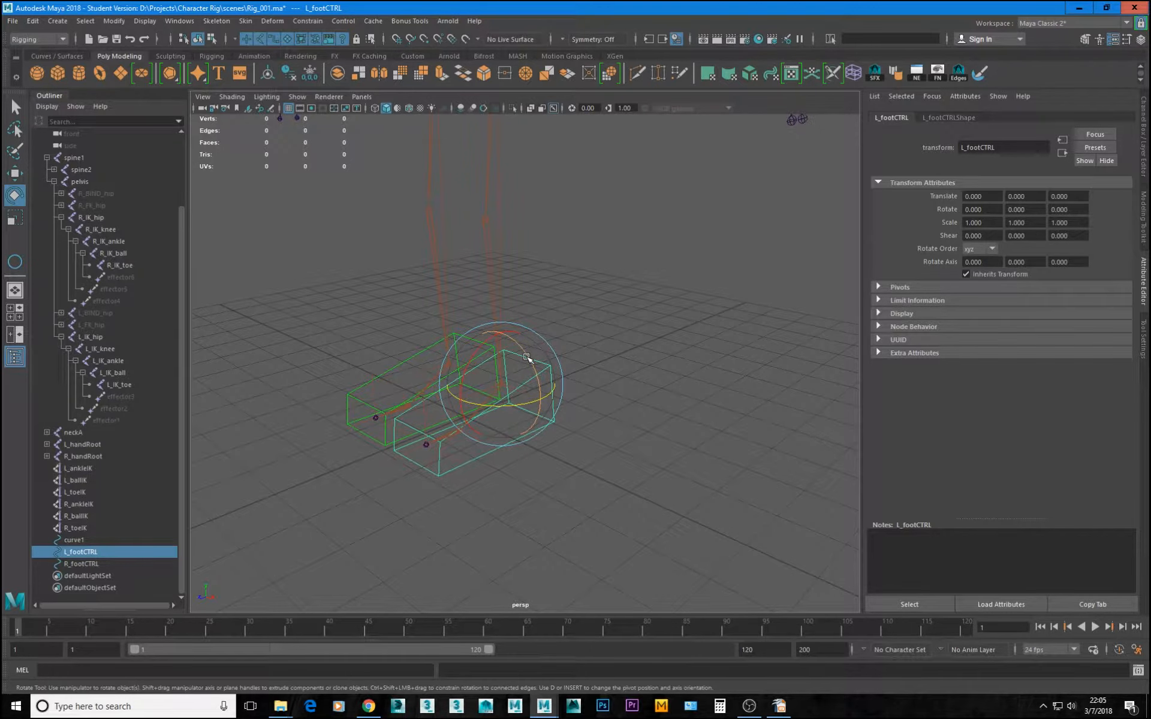
left_click_drag(498, 393, 546, 412, "alt")
key("ctrl+z")
left_click_drag(578, 360, 526, 394, "alt")
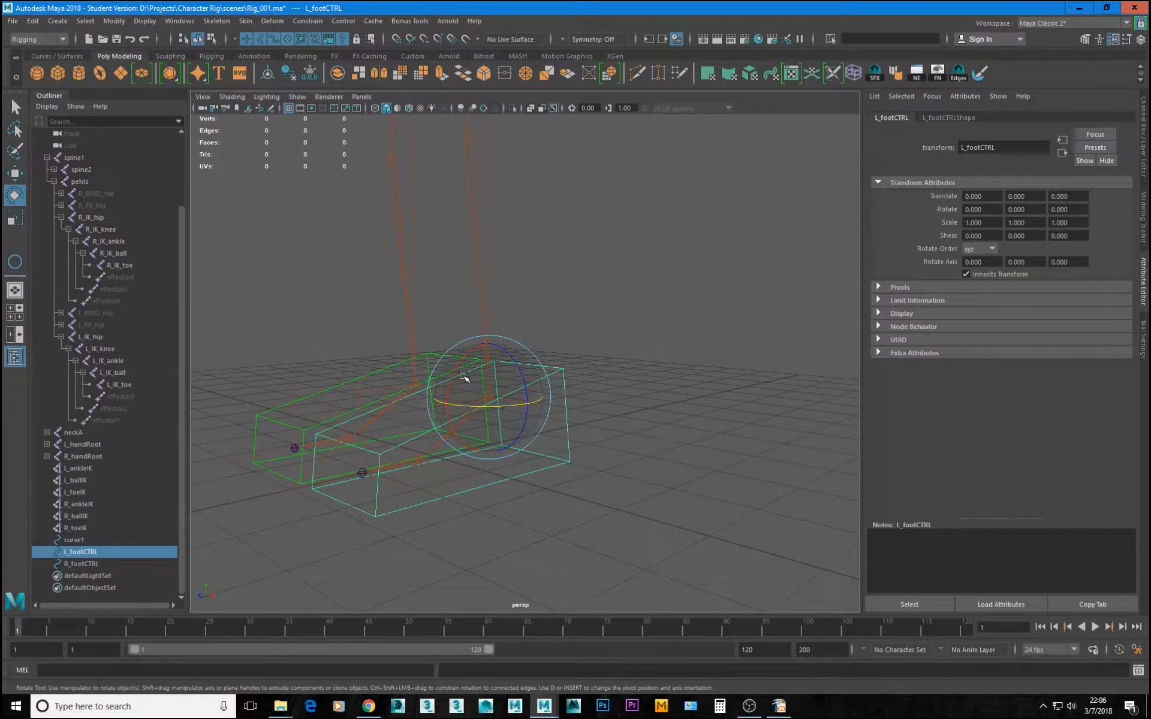
left_click_drag(457, 373, 525, 433)
key("ctrl+z")
left_click_drag(531, 436, 547, 431)
key("ctrl+z")
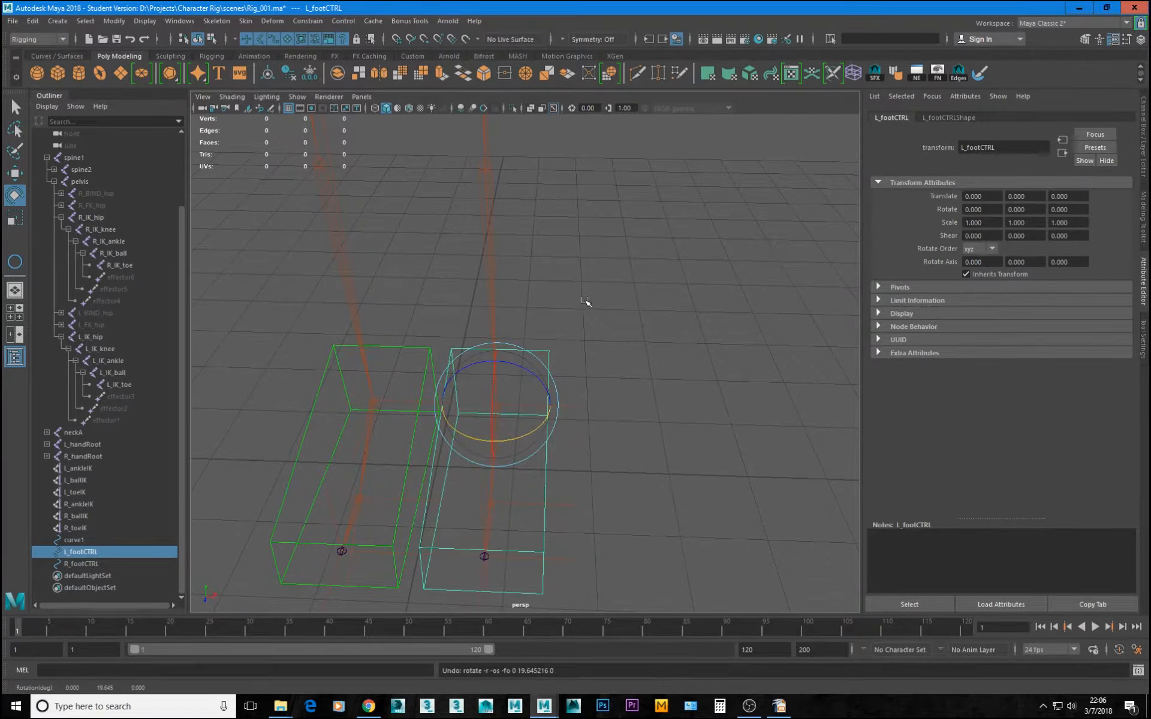
Set the Rotate tool's axis orientation to Gimbal, check it in the tool settings, and return to the attributes of L_footCTRL
key("w")
key("e")
left_click_drag(588, 254, 628, 250)
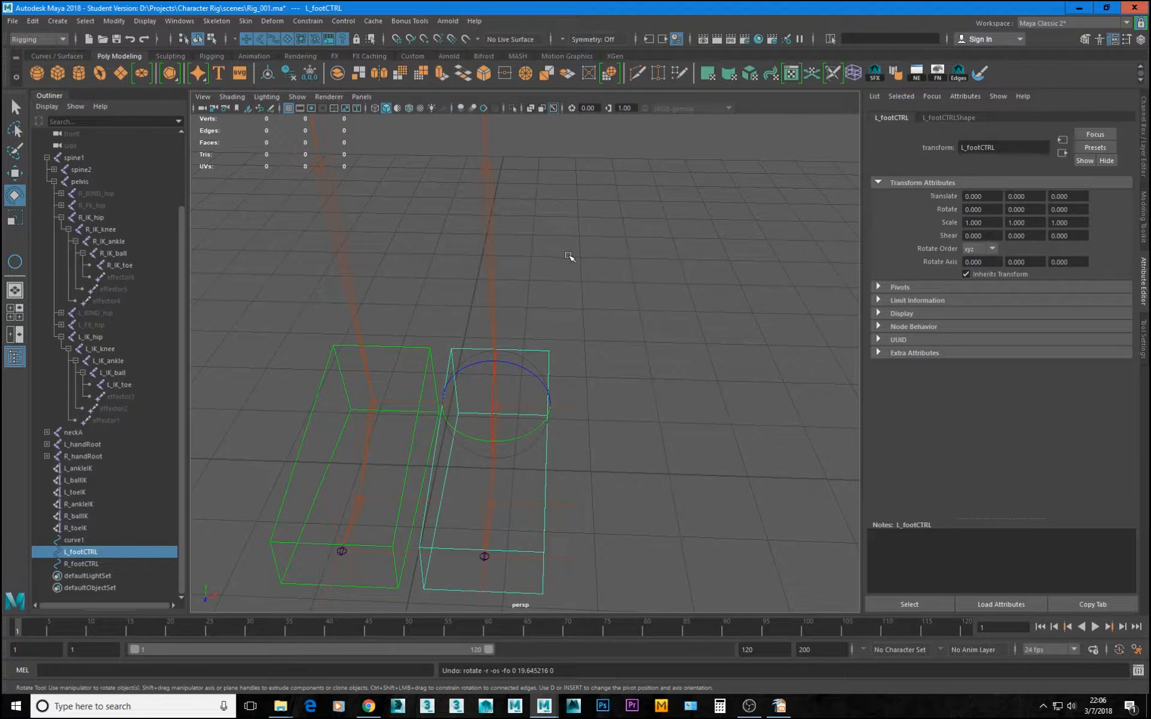
key("e")
left_click_drag(590, 256, 646, 258)
double_click(15, 196)
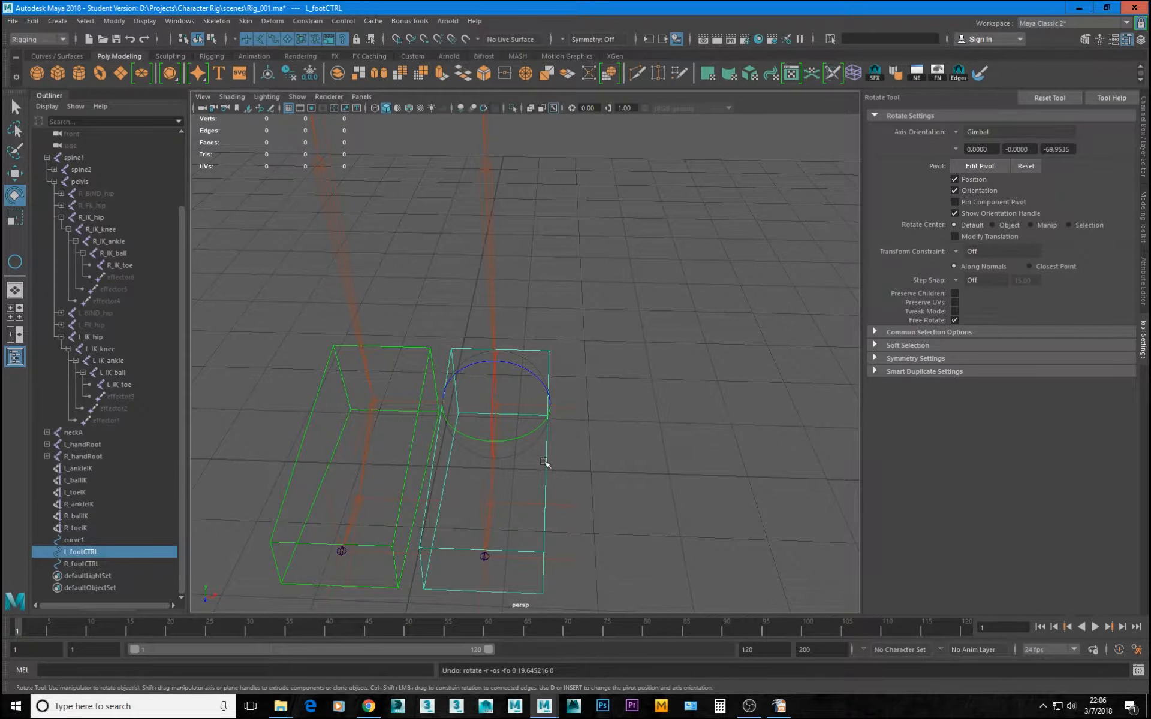
left_click_drag(560, 481, 547, 465, "alt")
right_click_drag(547, 465, 636, 436, "alt")
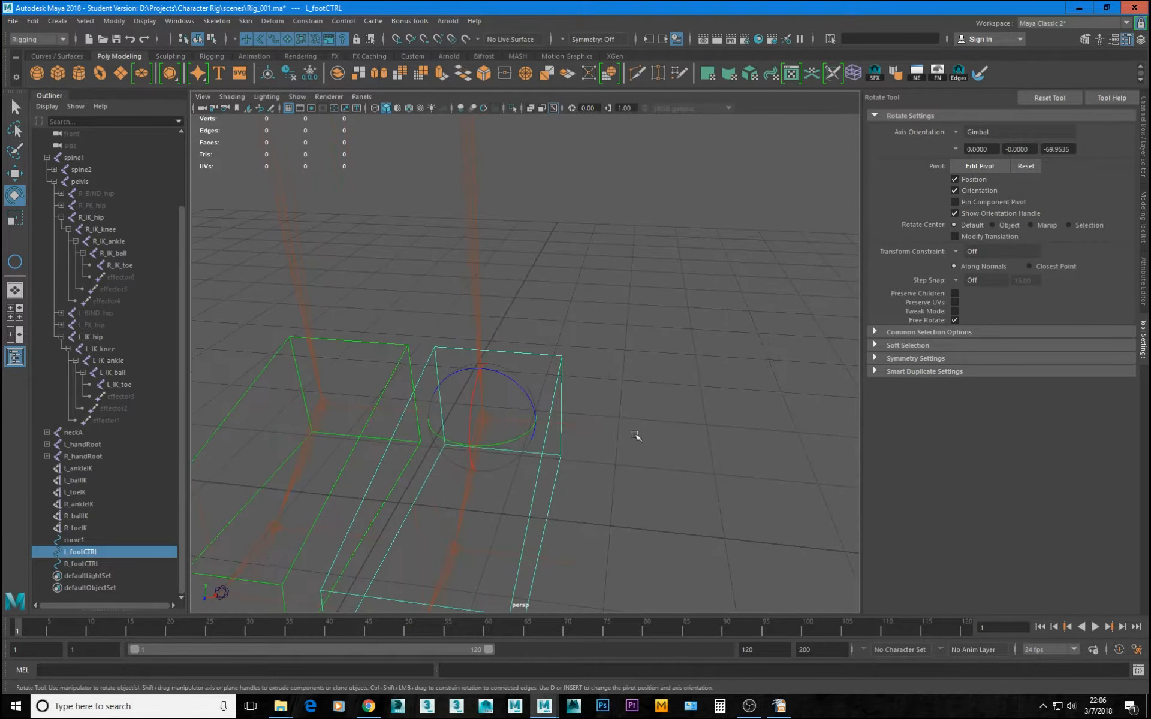
left_click(1144, 292)
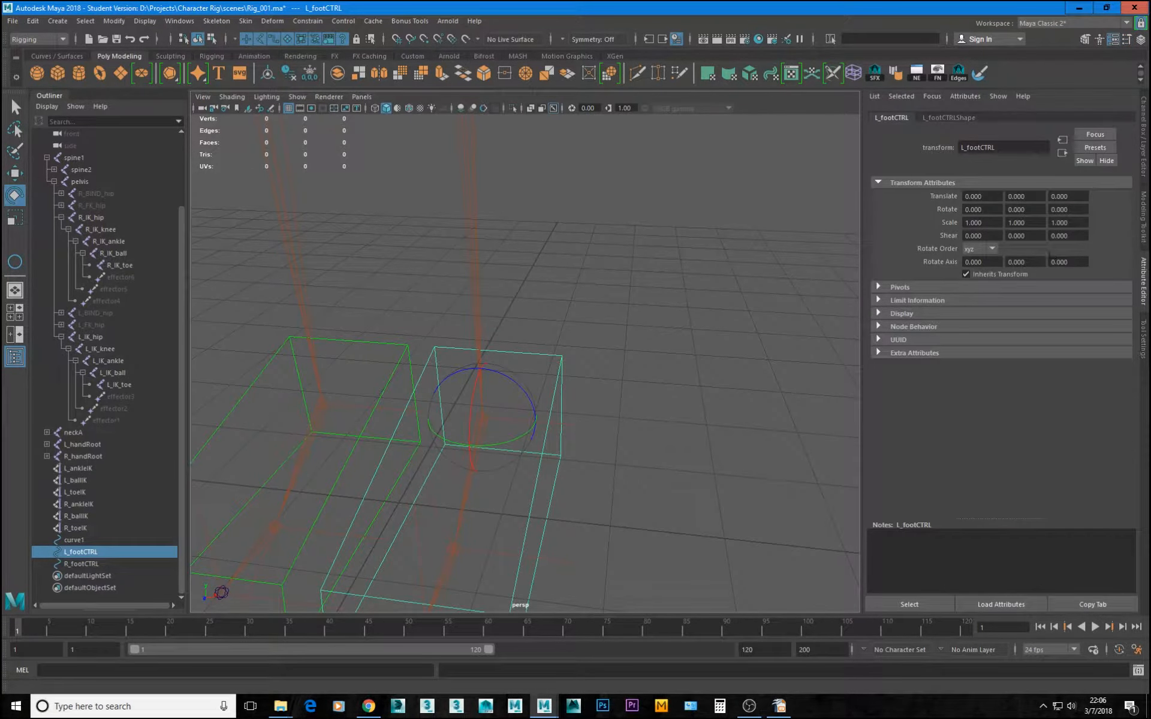
Test L_footCTRL's gimbal rotation about Y by about 28.9 and X by about 13 degrees, undoing the trial rotations
left_click_drag(542, 440, 555, 406, "alt")
key("ctrl+z")
left_click_drag(554, 407, 519, 366, "alt")
key("ctrl+z")
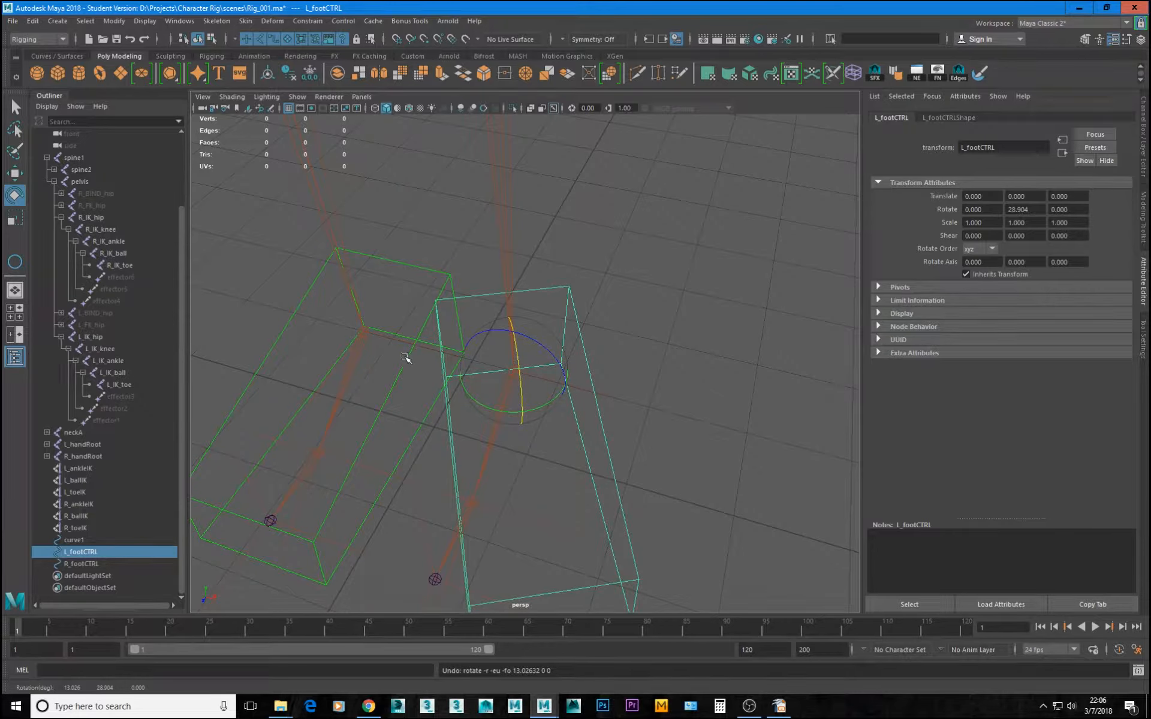
mouse_move(579, 411)
left_mouse_down("alt")
mouse_move(510, 411)
mouse_move(584, 404)
left_mouse_up("alt")
key("ctrl+z")
Rotate L_footCTRL about 18.7 degrees in Y and 14.6 degrees in Z, and undo both rotations
mouse_move(540, 341)
left_mouse_down()
mouse_move(518, 340)
mouse_move(552, 360)
mouse_move(529, 344)
left_mouse_up()
left_click_drag(547, 410, 562, 402)
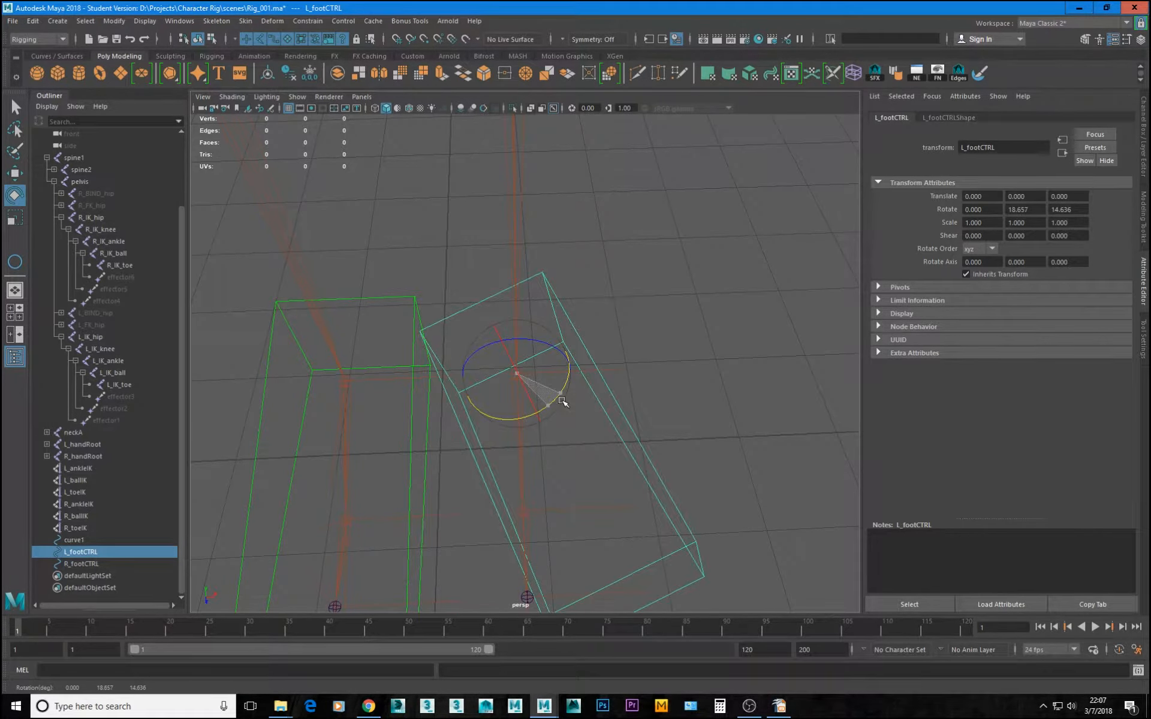
key("ctrl+z")
key("ctrl+z")
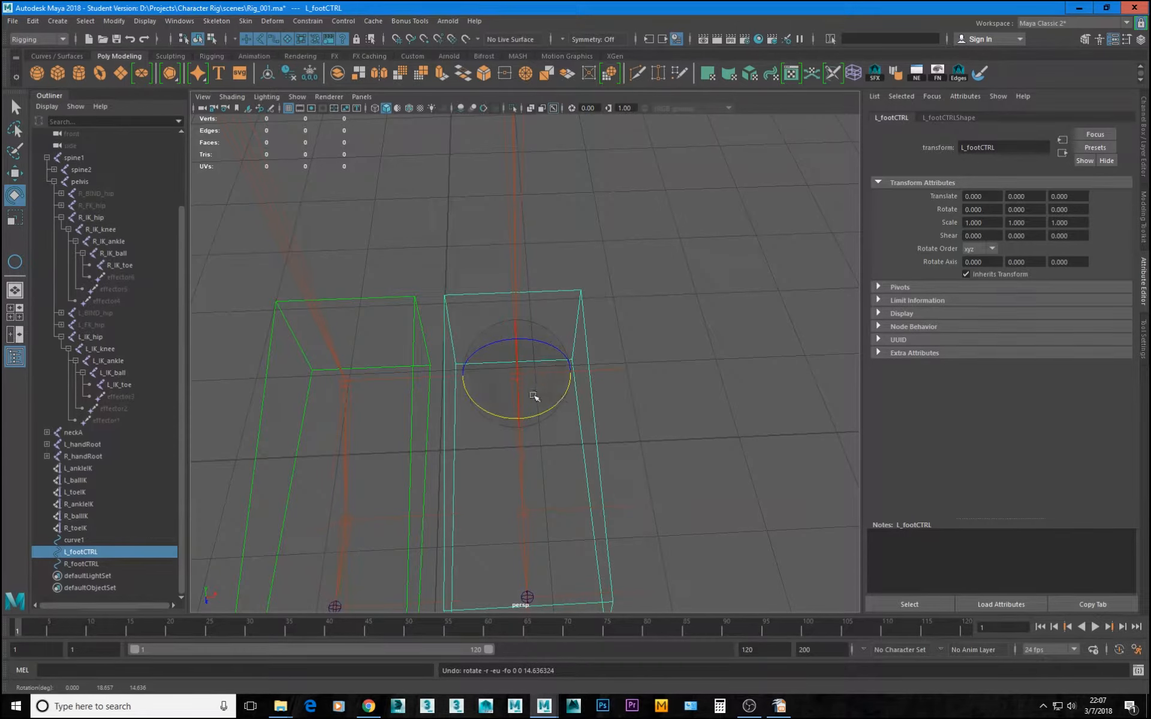
Rotate L_footCTRL about 23.2 degrees in Y and 11.8 degrees in X, and undo both rotations
left_click_drag(536, 414, 560, 421)
mouse_move(516, 363)
left_mouse_down()
mouse_move(517, 378)
mouse_move(514, 347)
mouse_move(521, 377)
left_mouse_up()
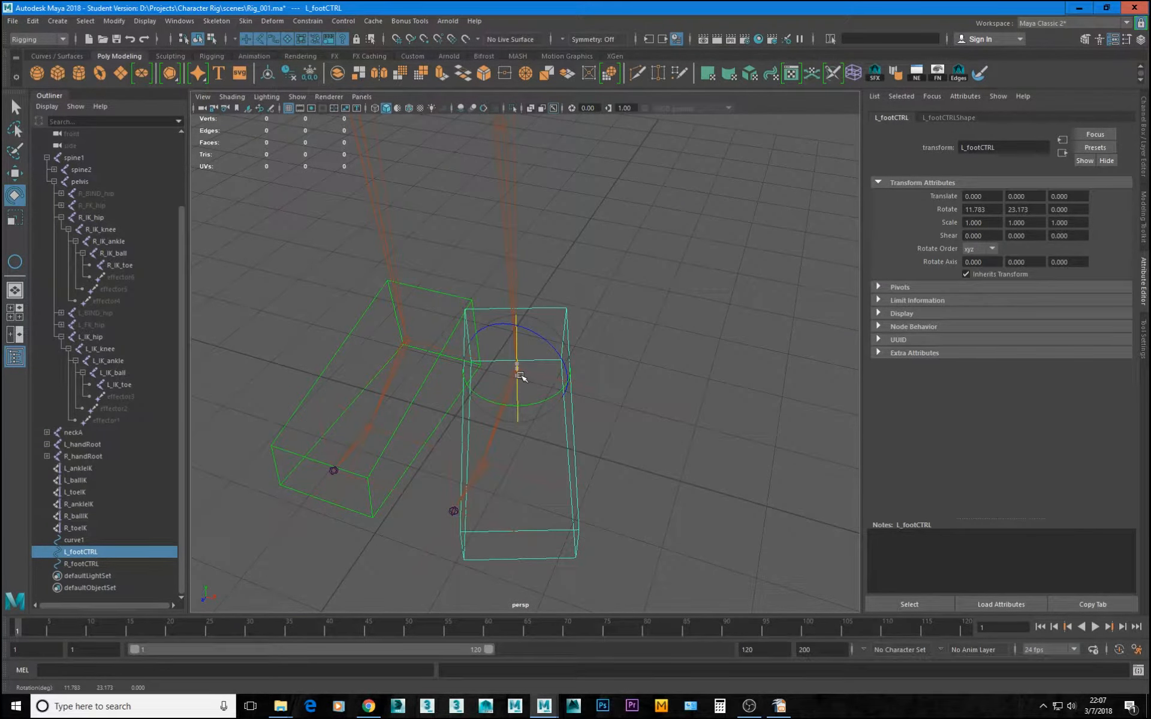
key("ctrl+z")
key("ctrl+z")
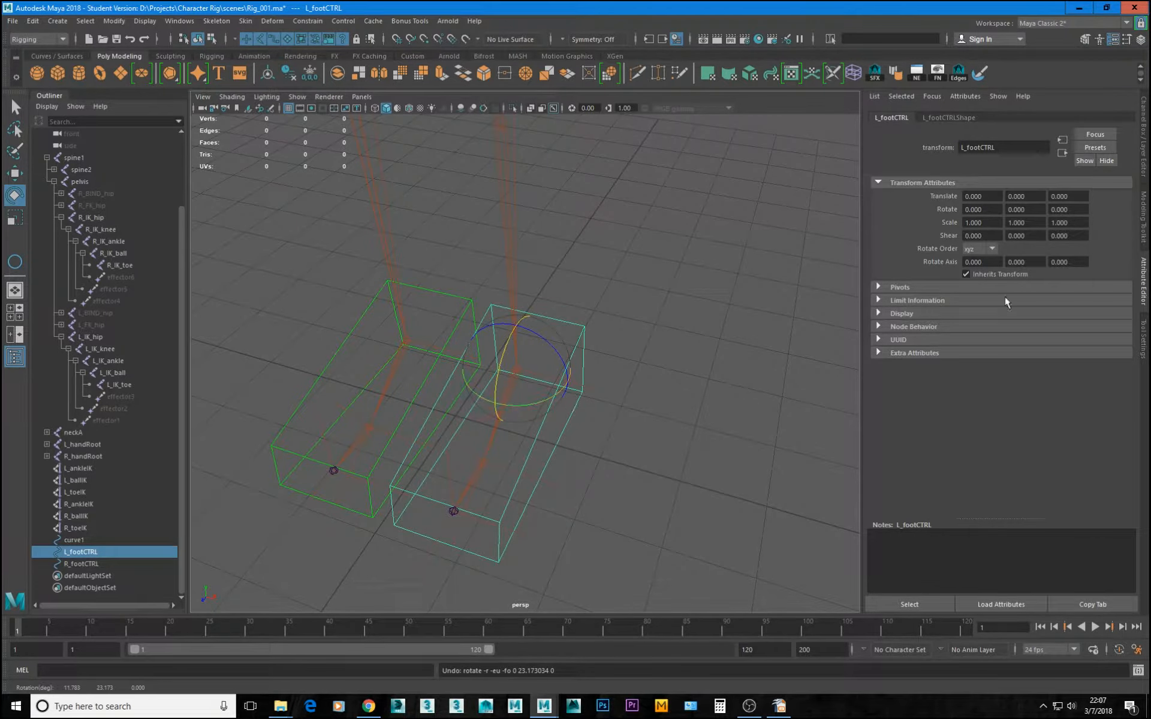
Set L_footCTRL's rotate order to zxy and test it with a Y rotation of about 34.6 degrees, undoing the trial rotations
left_click(989, 250)
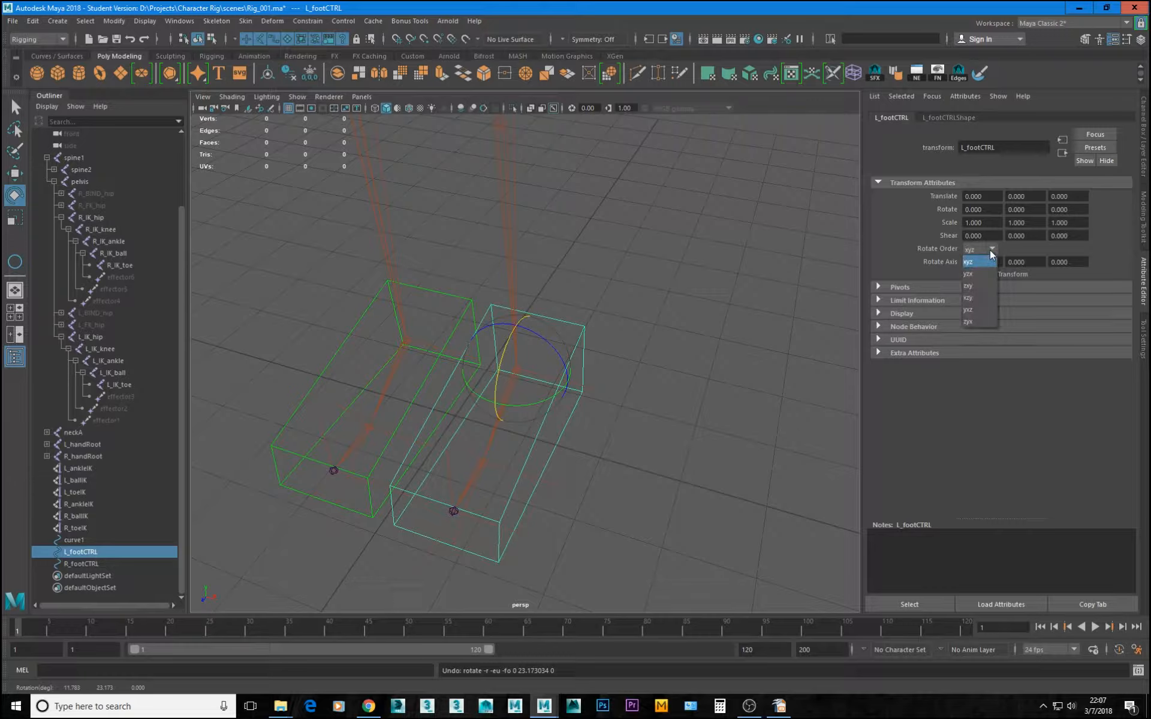
left_click(975, 287)
left_click_drag(599, 380, 540, 404, "alt")
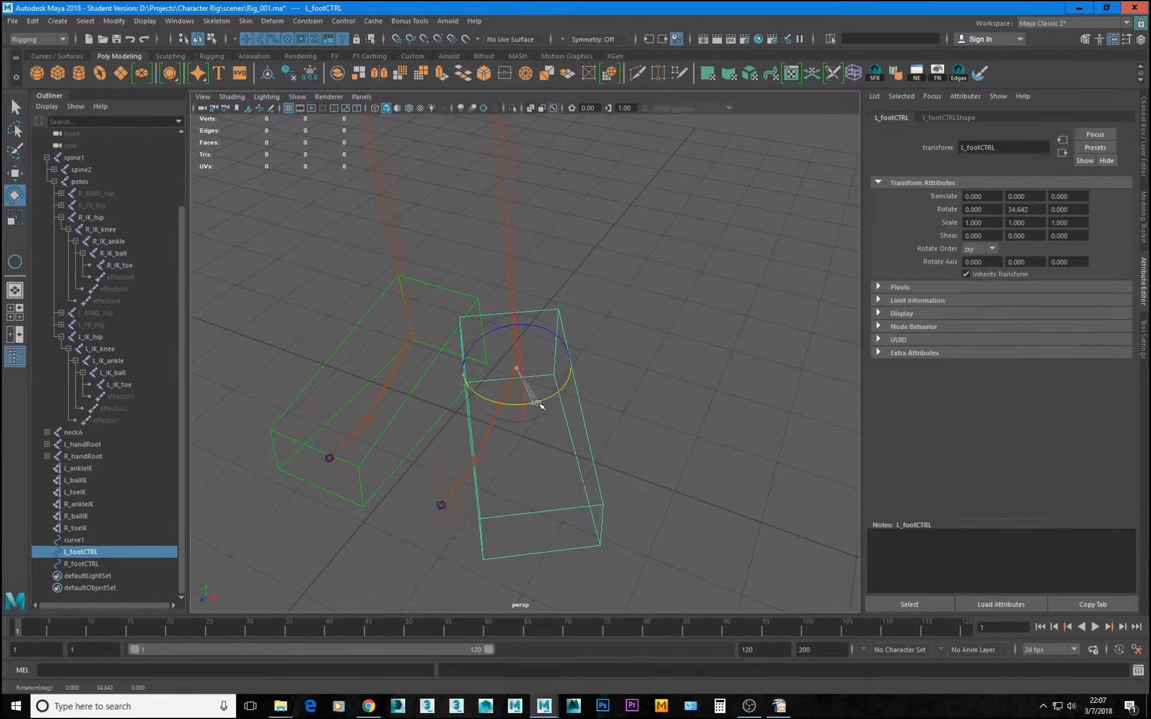
left_click_drag(519, 360, 548, 341)
key("ctrl+z")
key("ctrl+z")
key("ctrl+z")
key("ctrl+z")
key("ctrl+z")
key("ctrl+z")
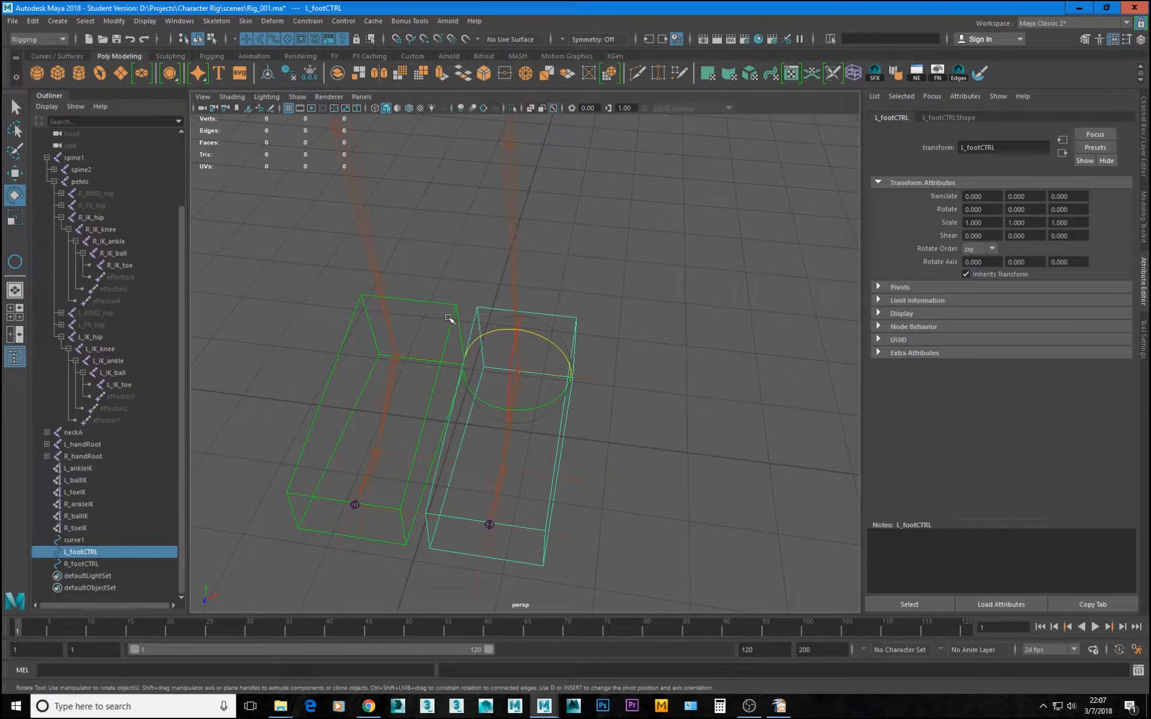
Set R_footCTRL's rotate order to zxy
left_click(460, 325)
left_click(982, 249)
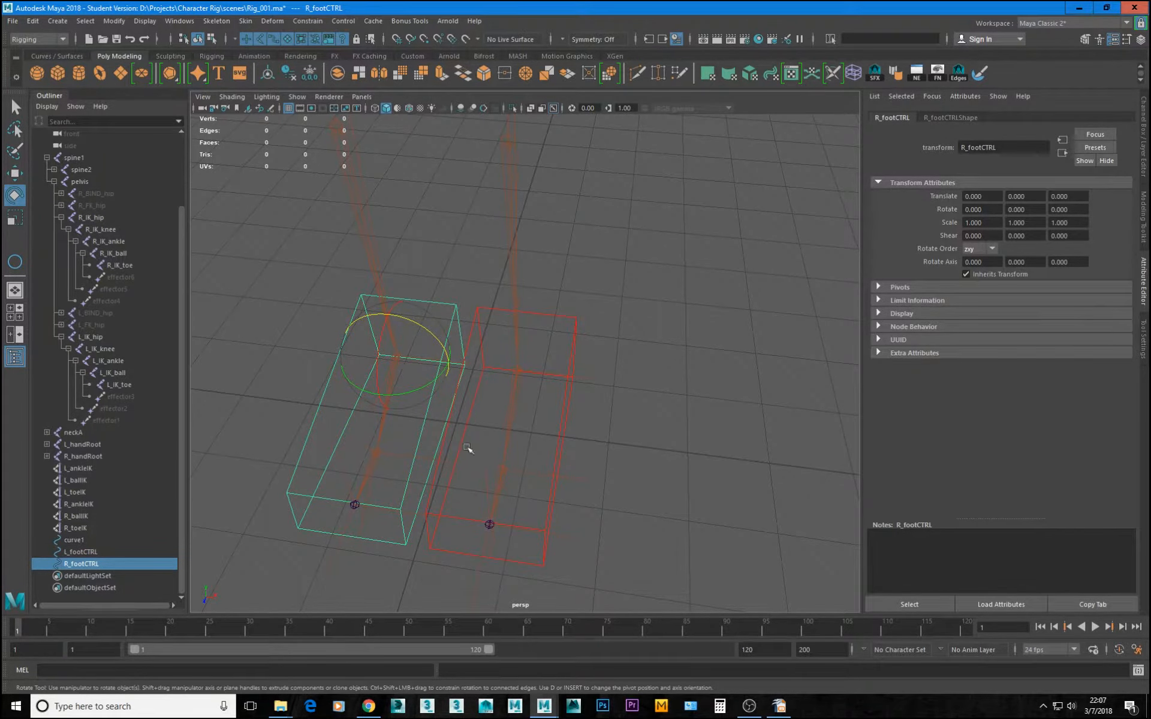
left_click_drag(468, 448, 491, 424, "alt")
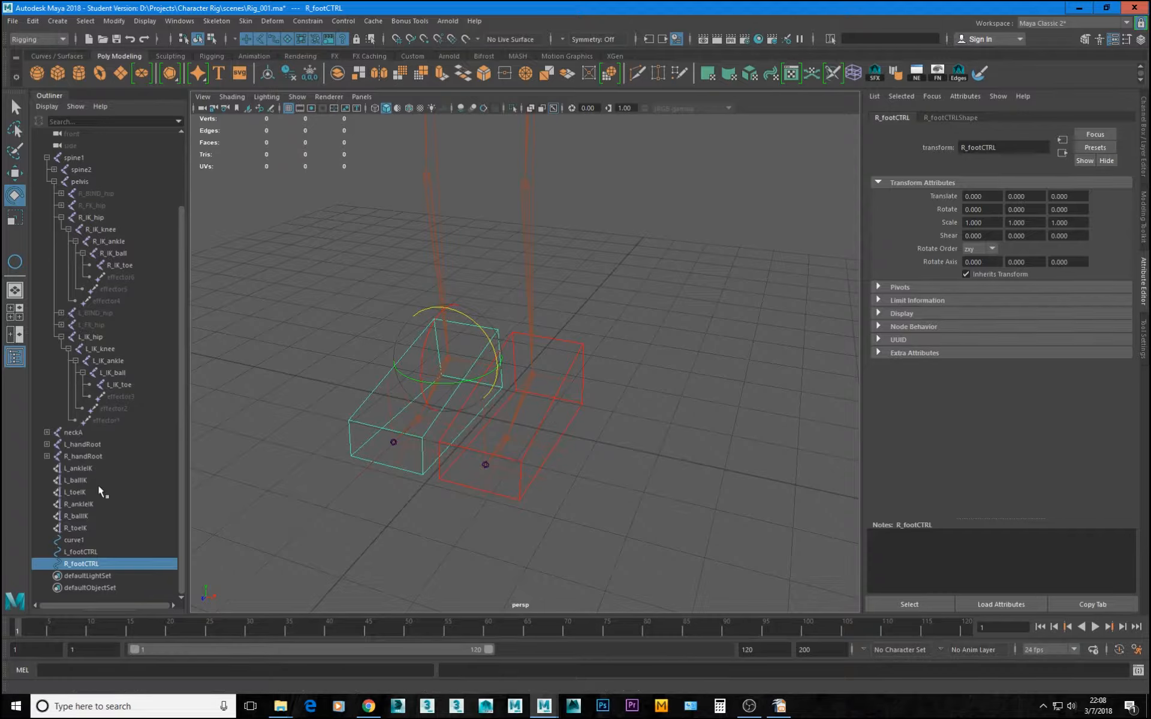
Parent the IK handles L_ankleIK, L_ballIK and L_toeIK under L_footCTRL
left_click_drag(77, 469, 78, 493)
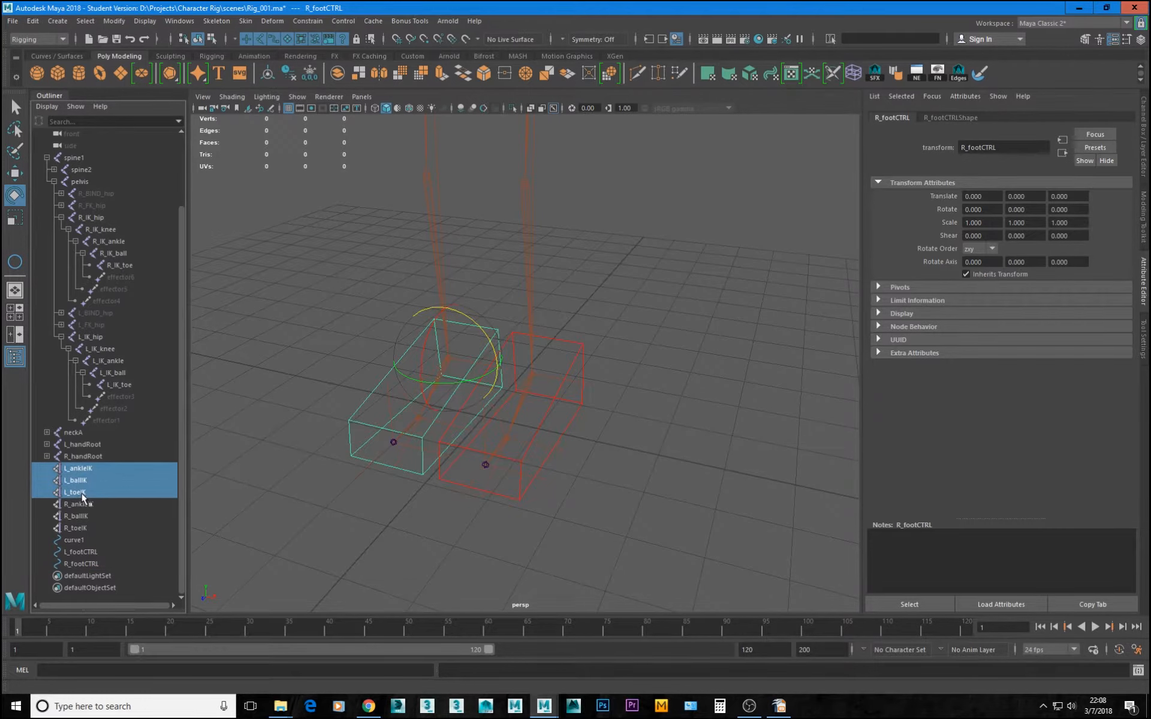
key("f")
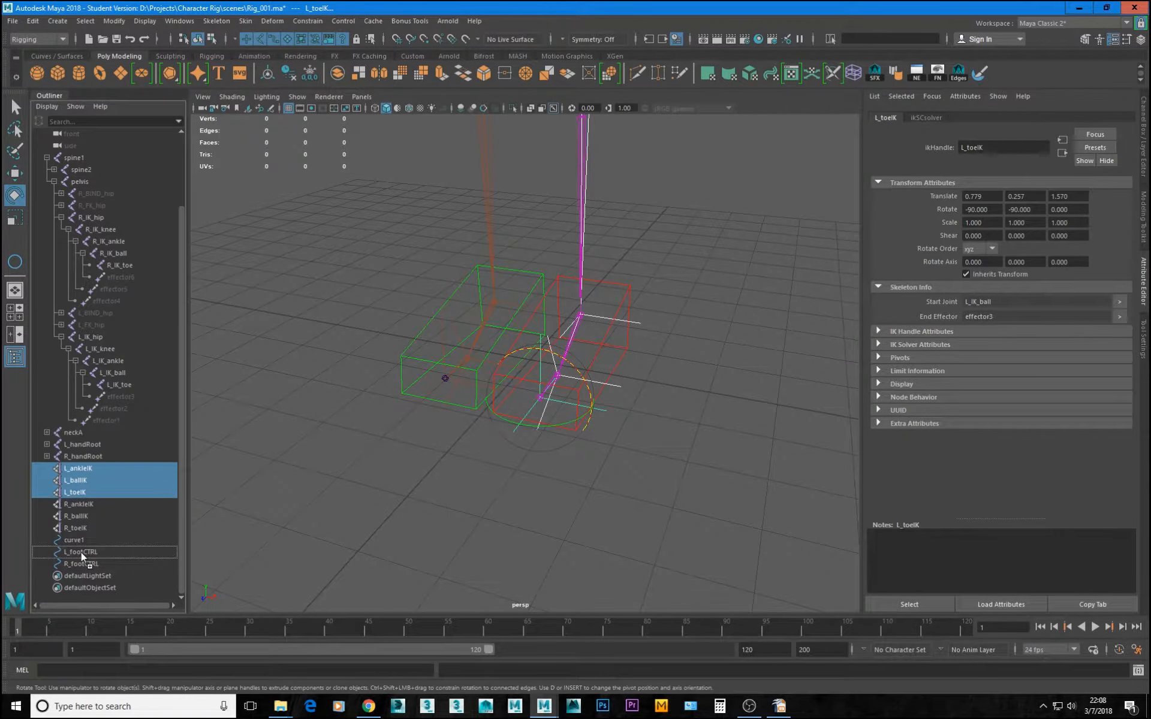
middle_click_drag(81, 552, 81, 552)
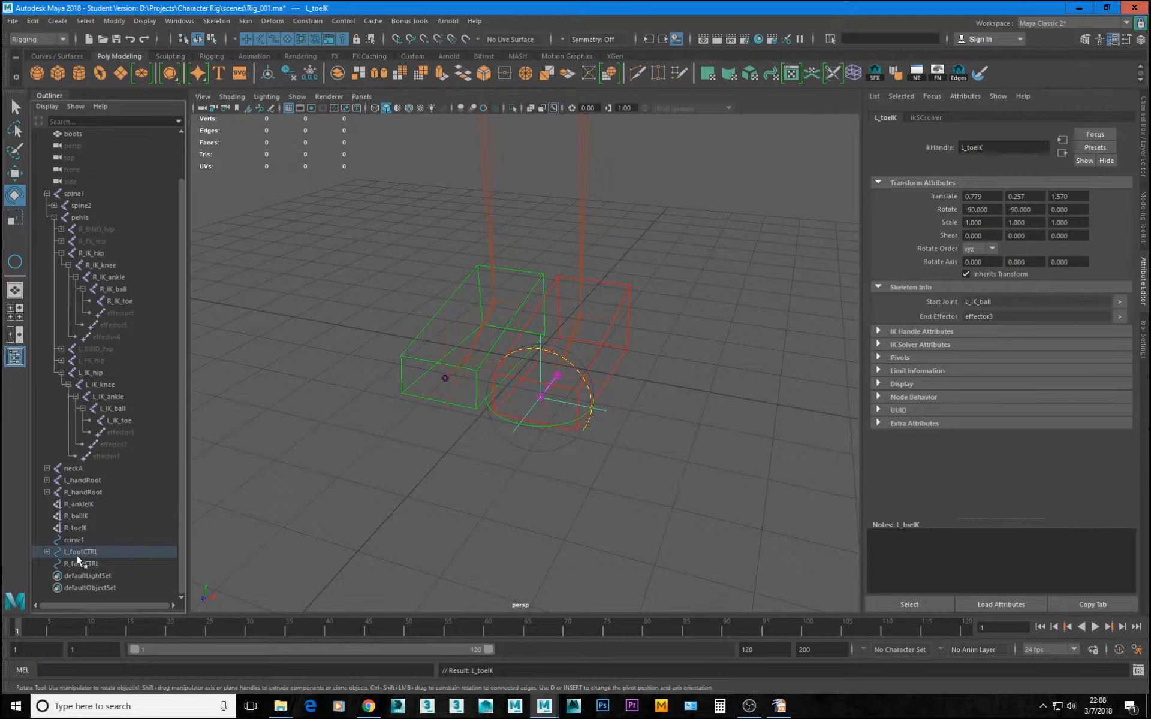
Parent R_ankleIK, R_ballIK and R_toeIK under R_footCTRL and check the control's children in the hierarchy
left_click_drag(78, 504, 84, 525)
middle_click_drag(98, 520, 82, 567)
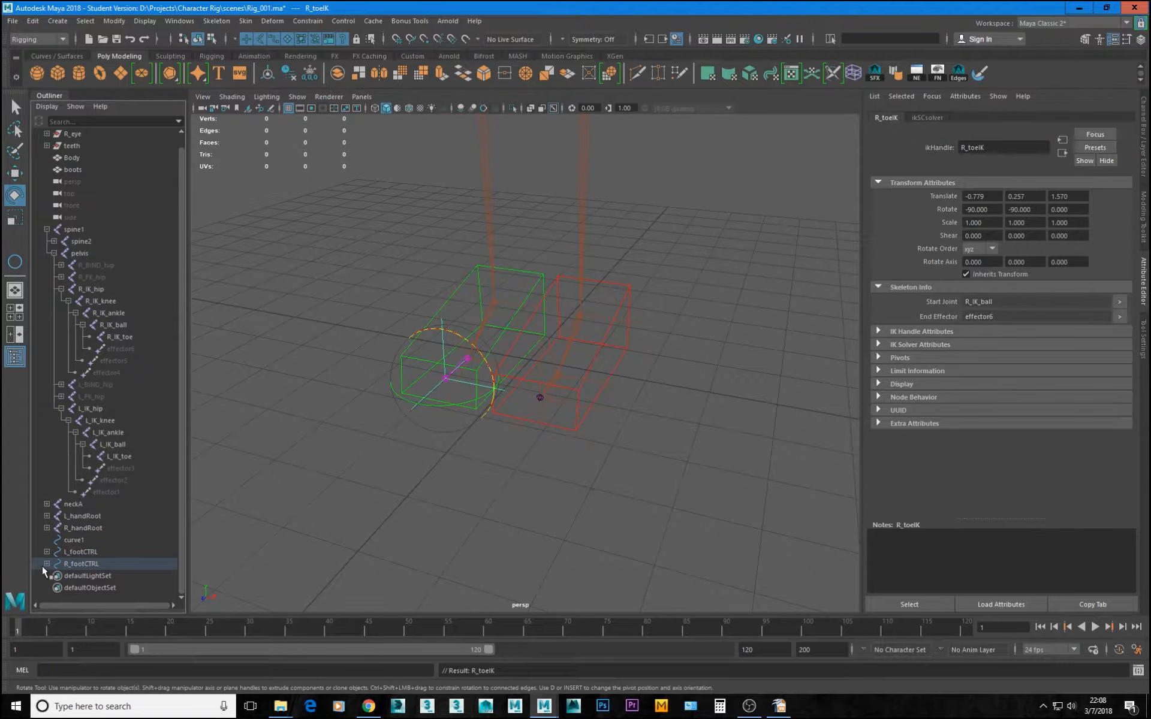
left_click(47, 564)
scroll(48, 564, "down", 1)
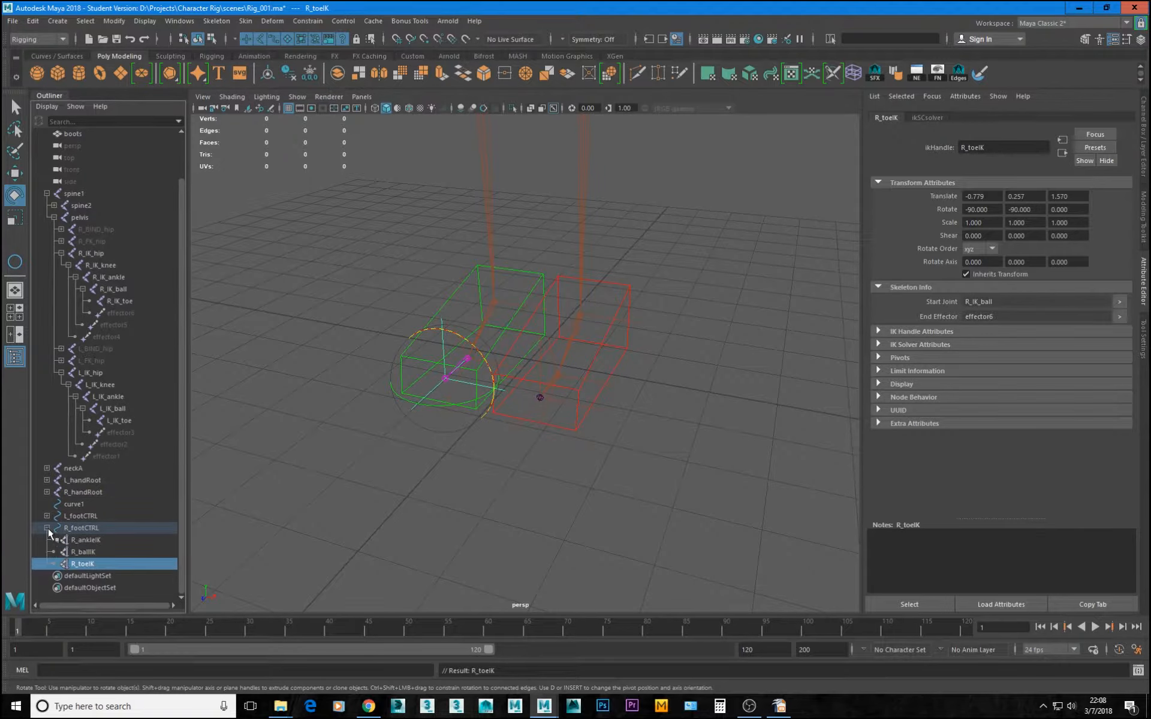
left_click(47, 529)
Test the left leg's IK by moving L_footCTRL about 1.34 in X, 0.99 in Y and -0.61 in Z
left_click(578, 426)
middle_click_drag(606, 427, 621, 527, "alt")
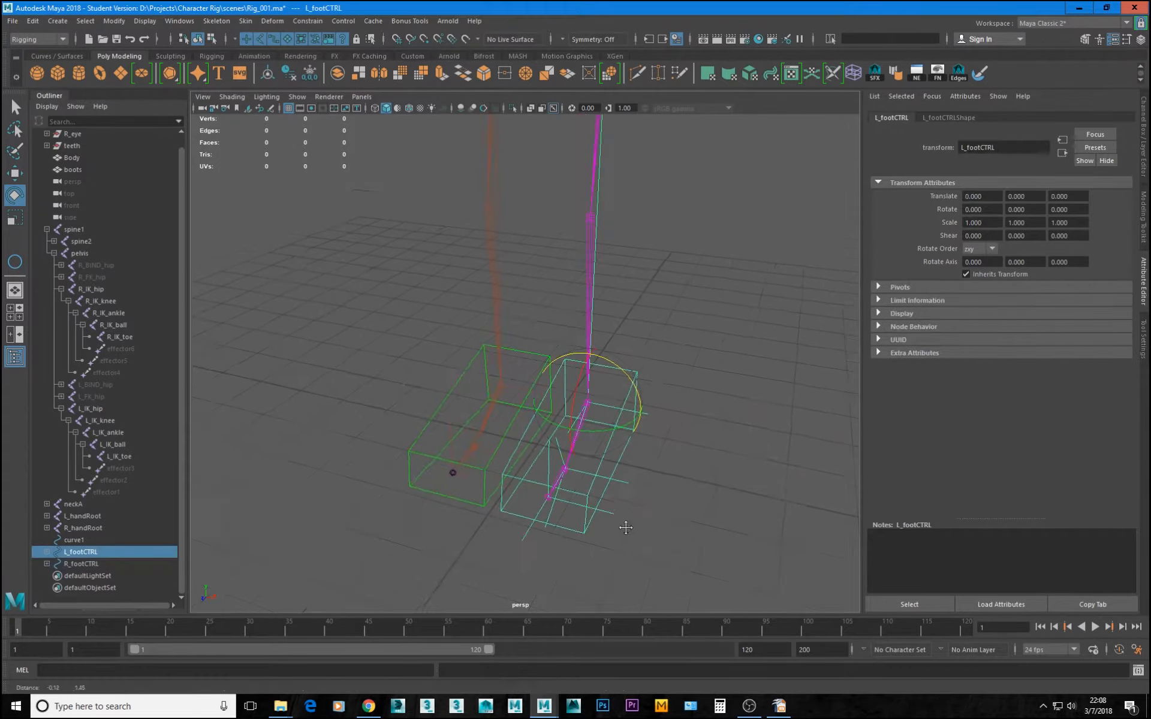
scroll(581, 445, "down", 3)
left_click_drag(580, 445, 580, 437, "alt")
key("w")
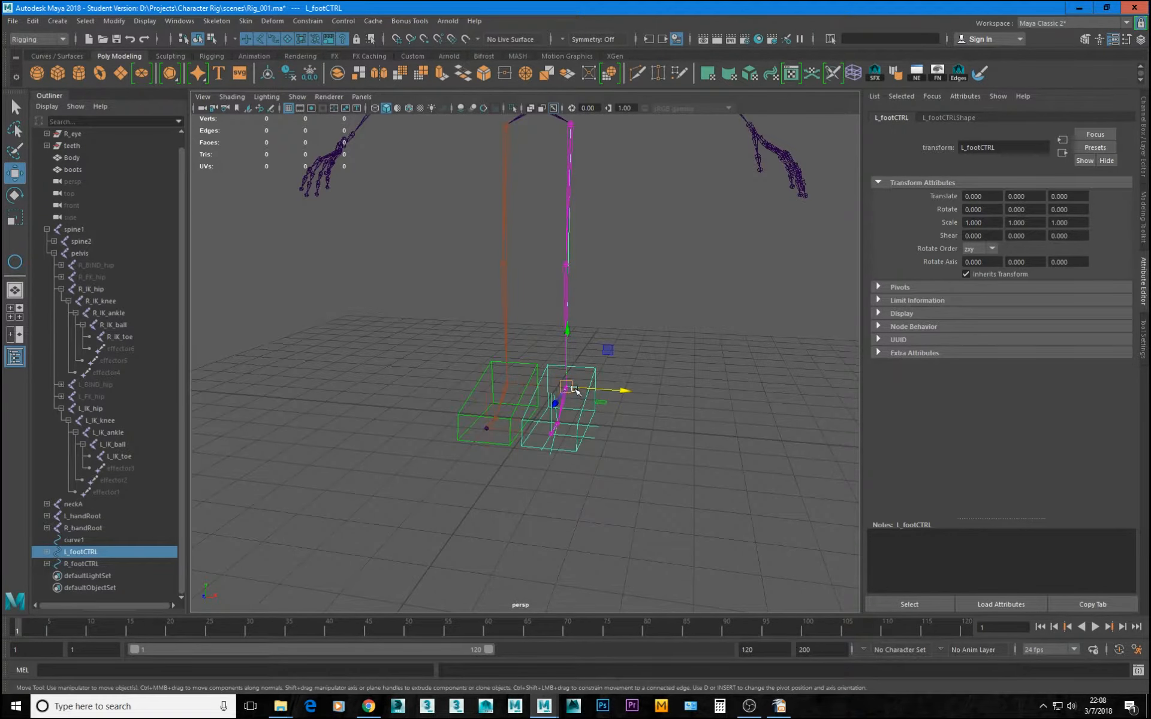
left_click_drag(574, 391, 632, 350)
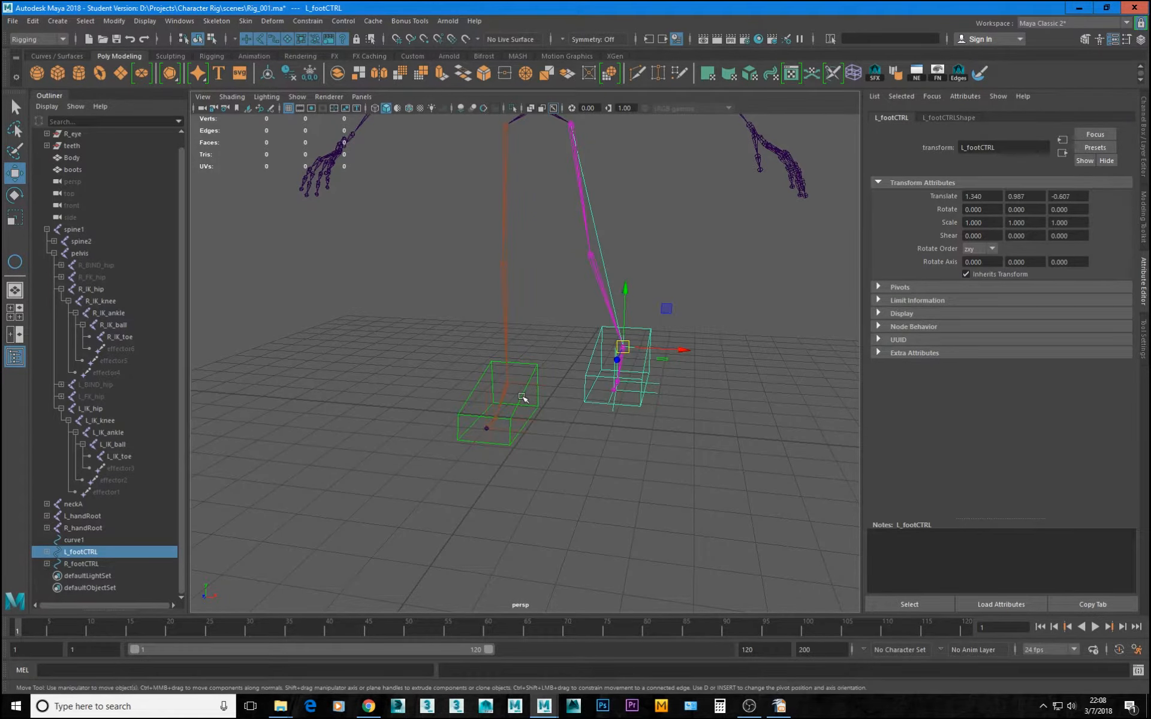
Test the right leg's IK by moving R_footCTRL freely upward, and undo the trial moves of both foot controls
left_click(520, 398)
left_click_drag(506, 385, 486, 334)
left_click_drag(590, 429, 508, 428, "alt")
left_click_drag(532, 326, 479, 343)
key("ctrl+z")
key("ctrl+z")
key("ctrl+z")
key("ctrl+z")
left_click_drag(450, 422, 536, 393, "alt")
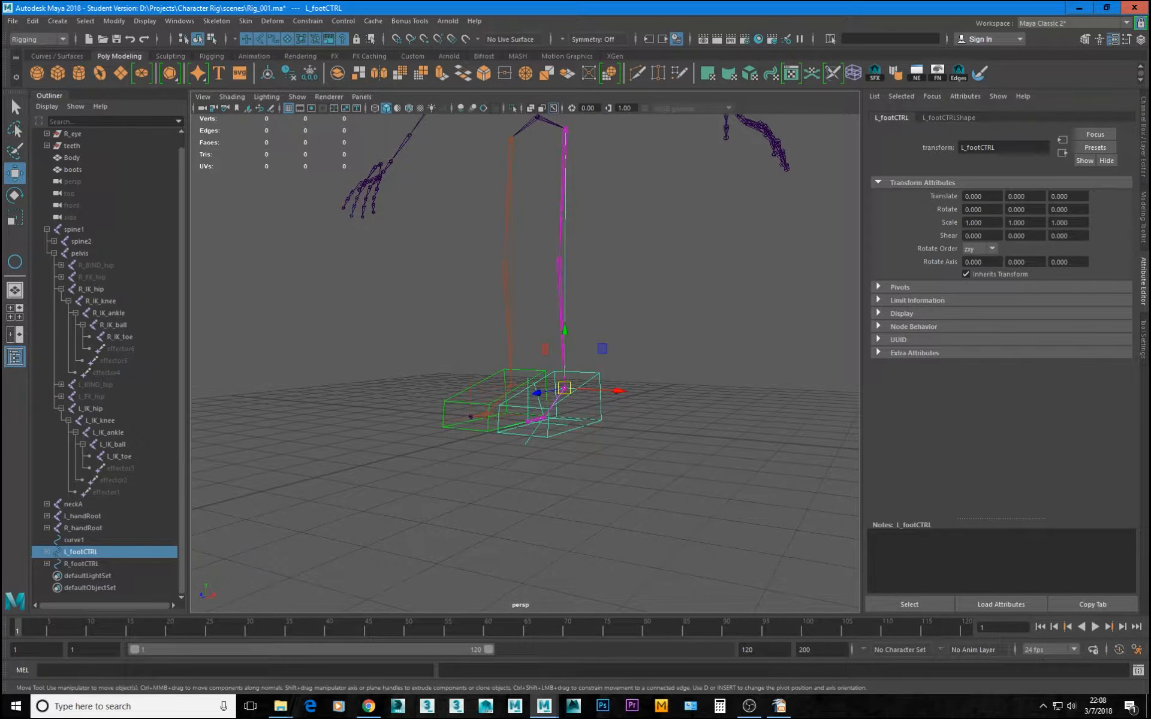
Hide the ankle, ball and toe IK handles parented under L_footCTRL and R_footCTRL
left_click(47, 564)
left_click(47, 552)
scroll(51, 555, "down", 2)
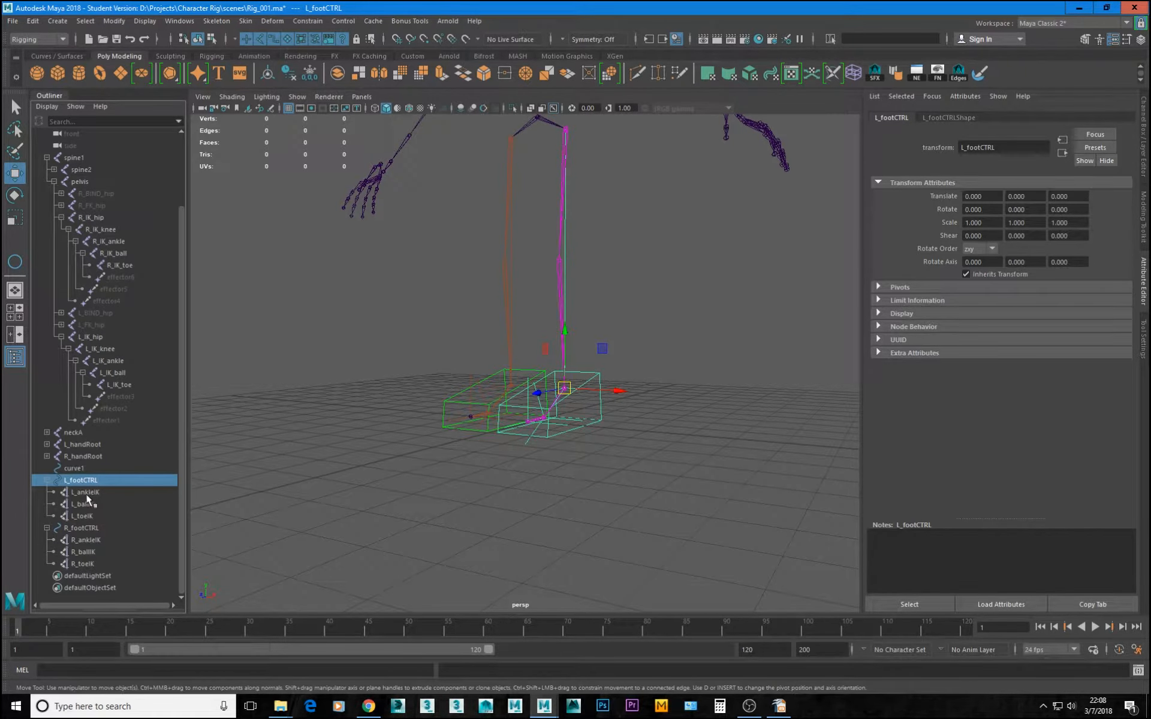
left_click_drag(88, 492, 84, 519)
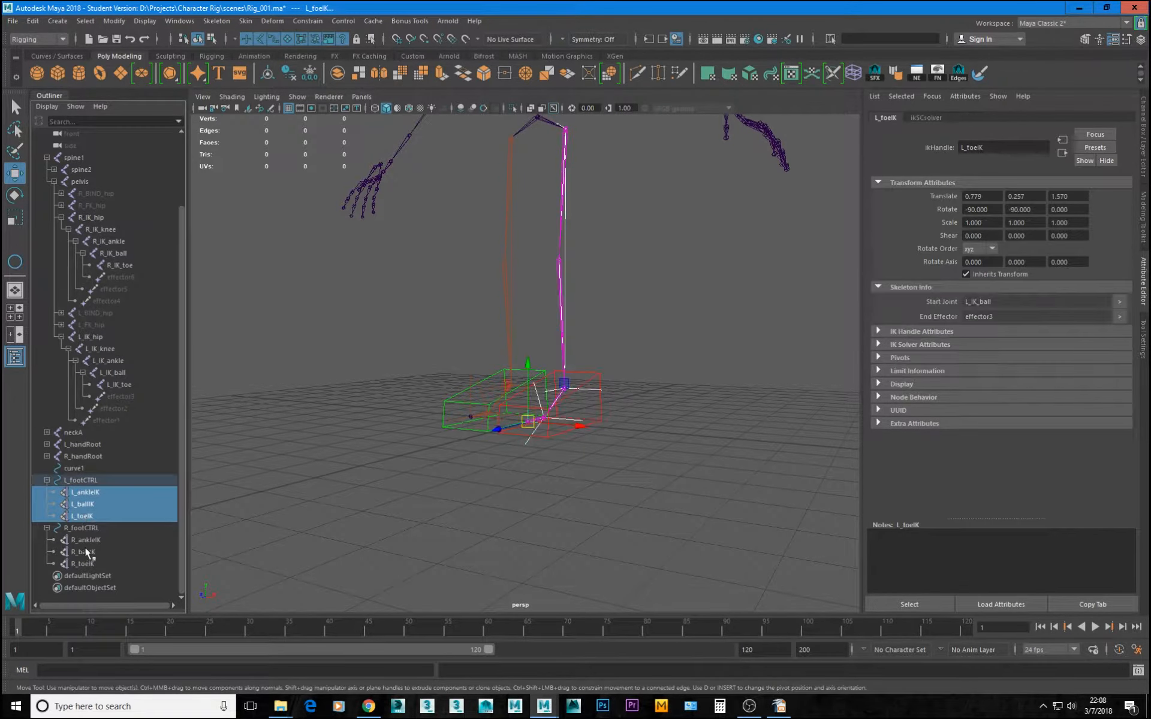
left_click(87, 541, "ctrl")
left_click(89, 563, "ctrl")
left_click(88, 553, "ctrl")
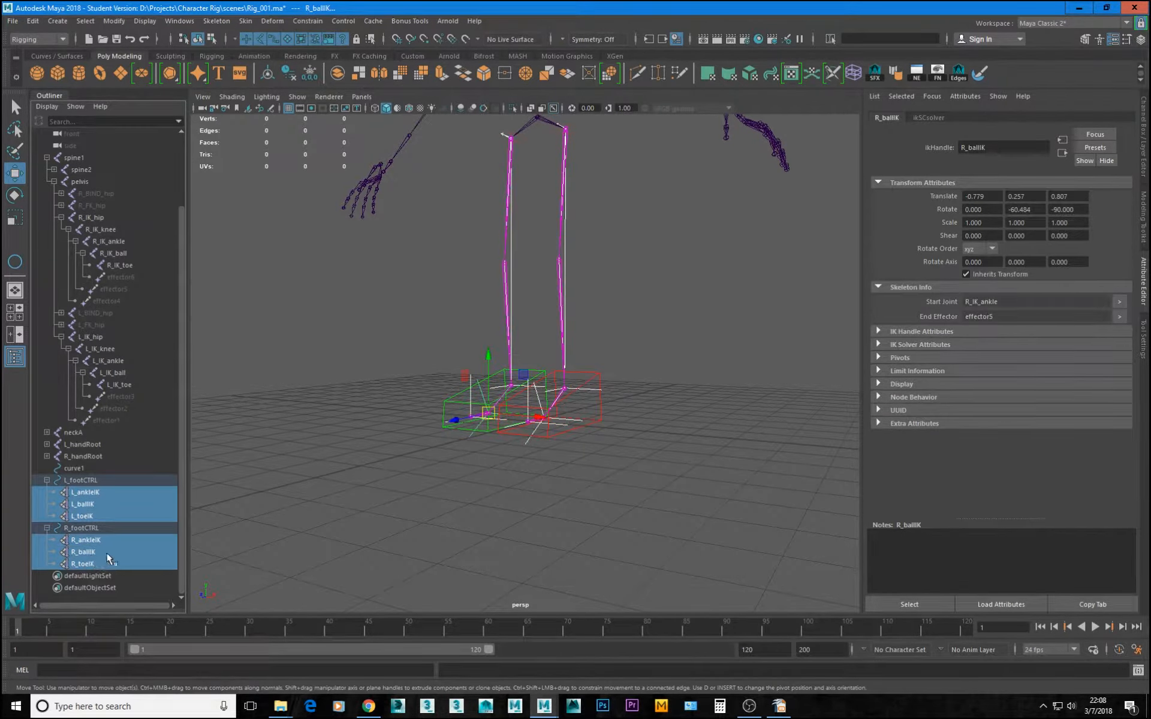
key("ctrl+h")
left_click_drag(596, 416, 496, 328, "alt")
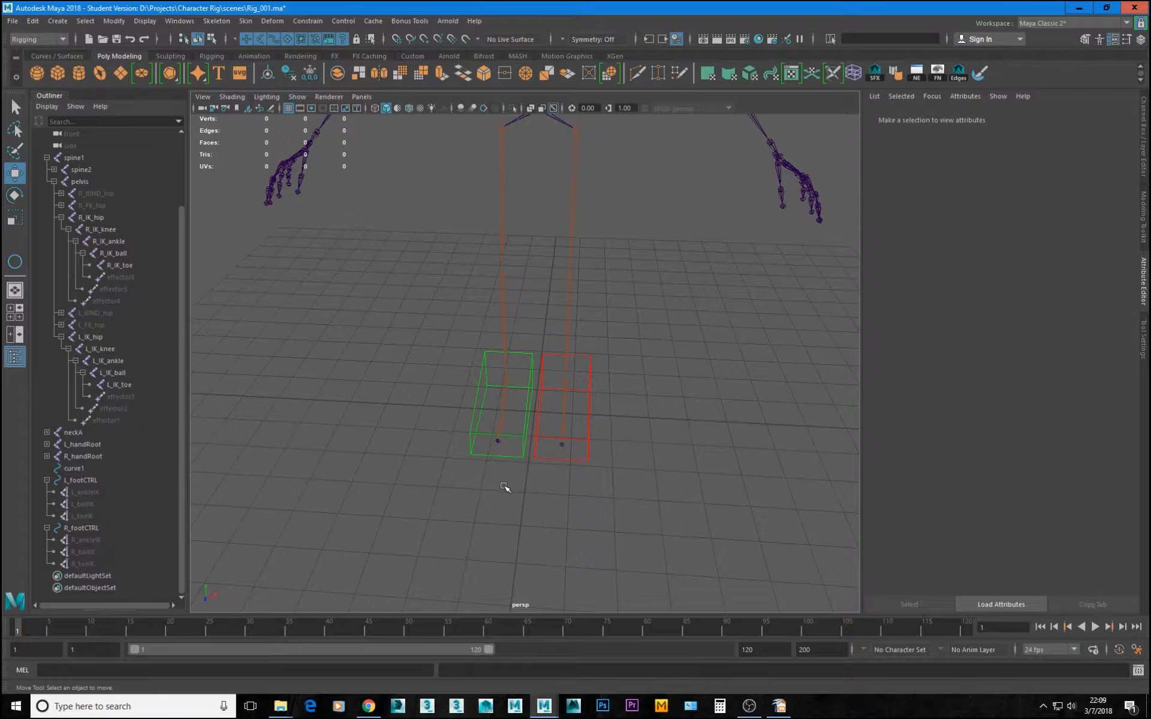
left_click_drag(560, 439, 495, 403, "alt")
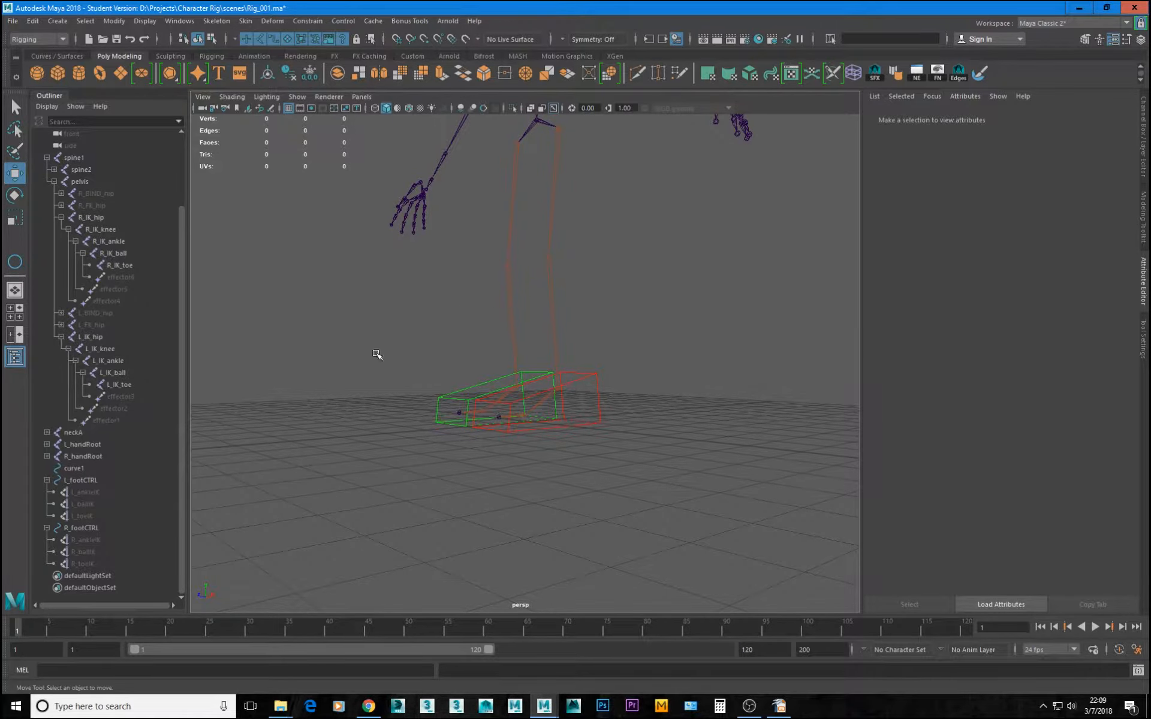
left_click_drag(377, 355, 680, 380, "alt")
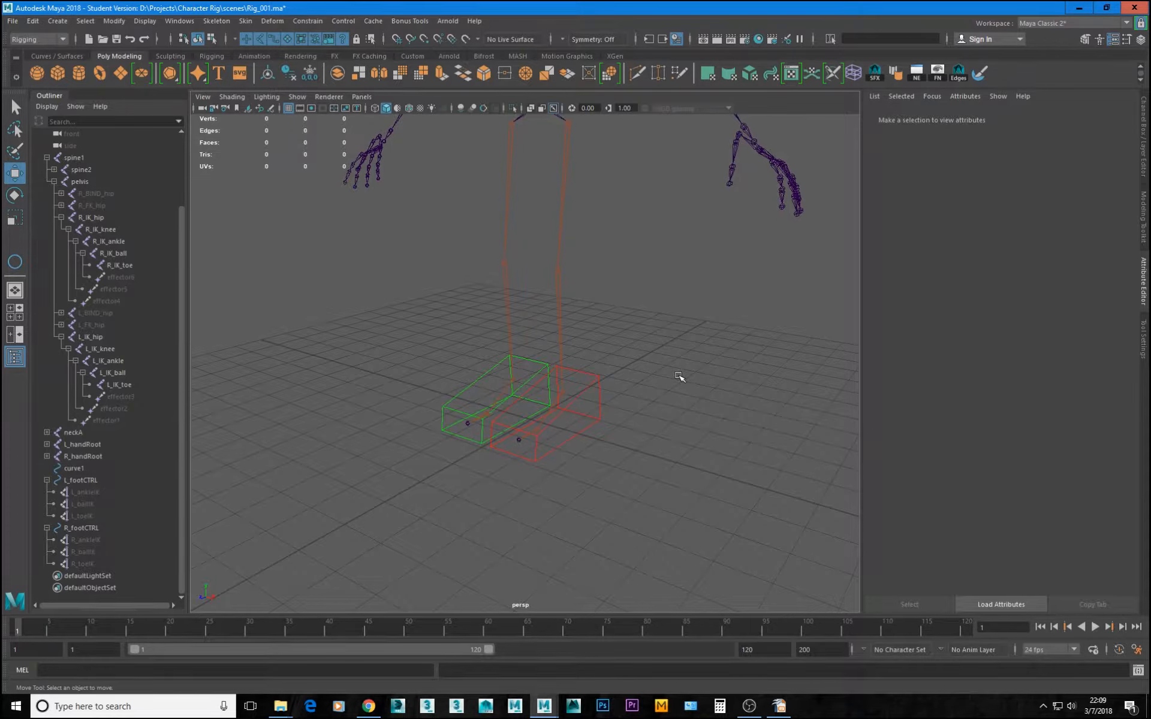
left_click_drag(679, 377, 640, 401, "alt")
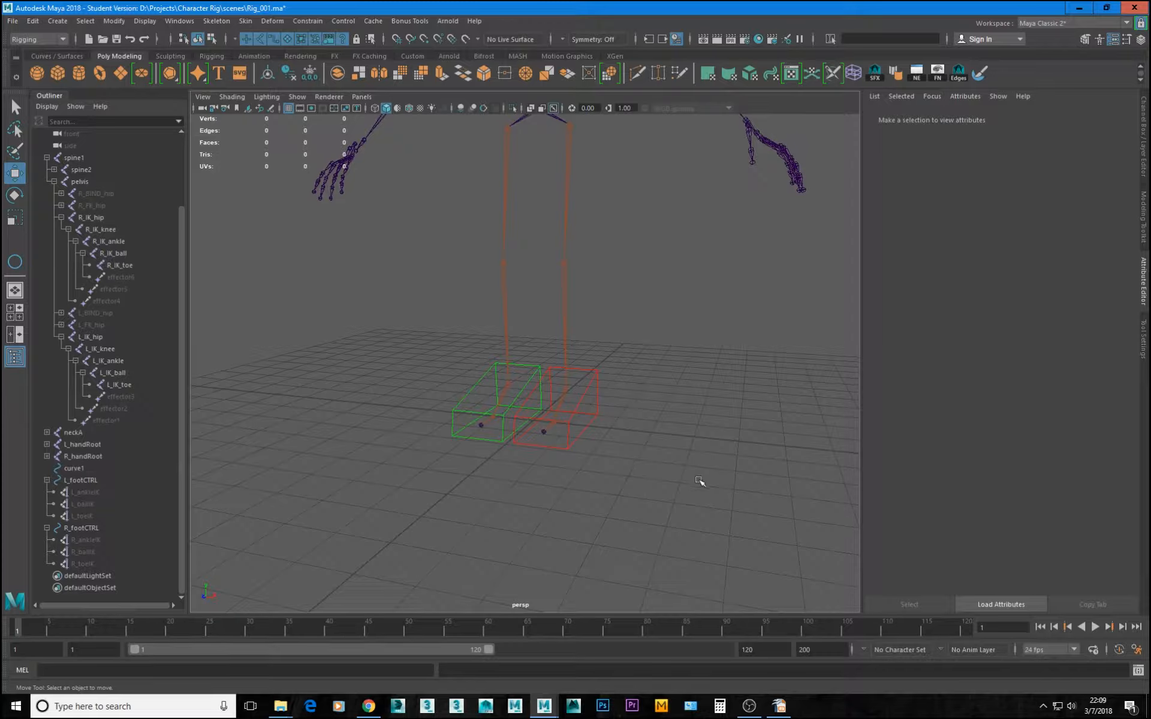
Create an empty group and name it L_footCTRL_BUFFER
key("ctrl+g")
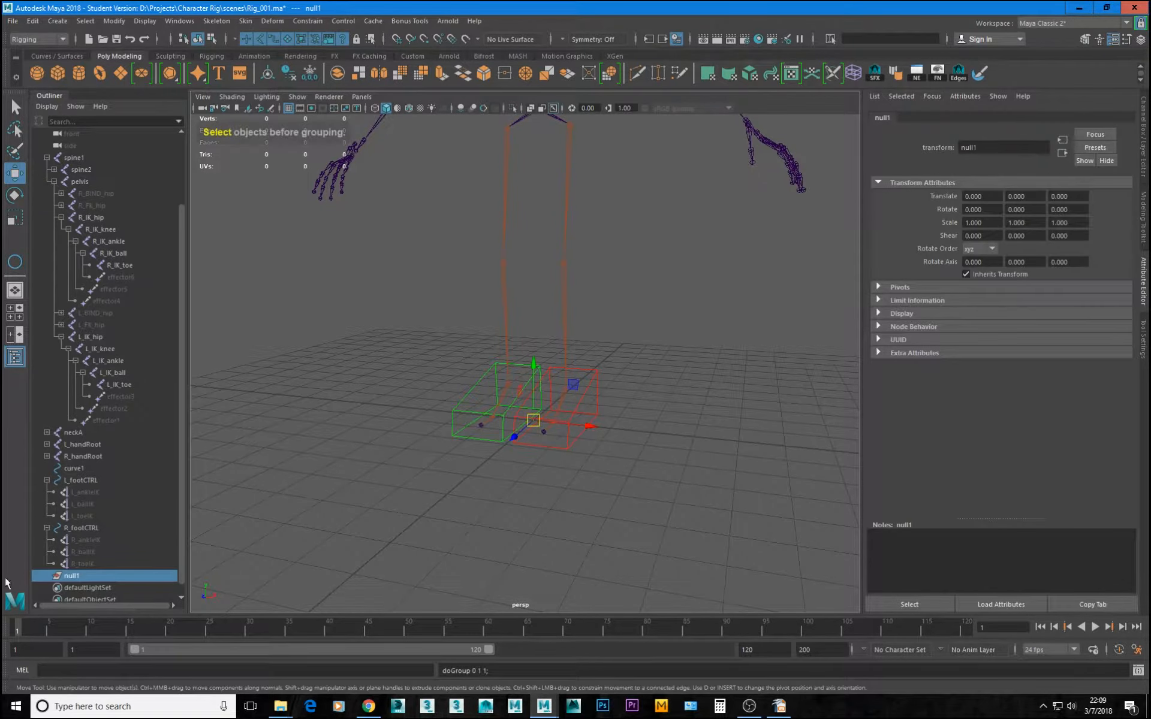
double_click(73, 576)
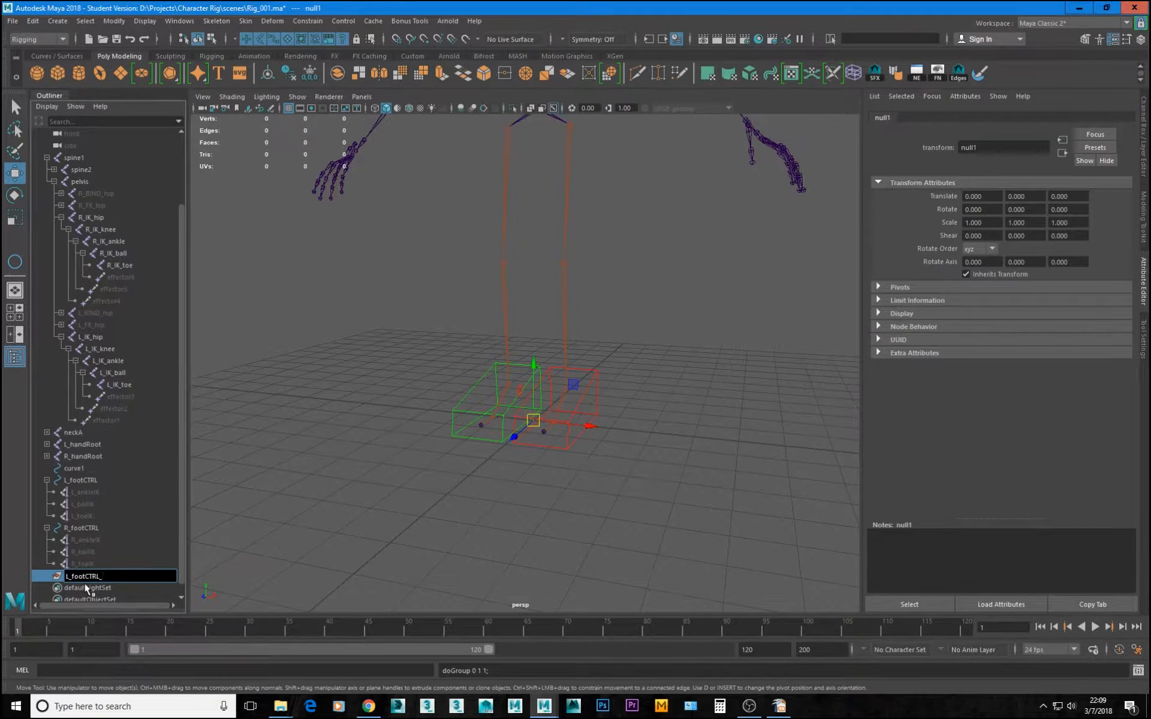
type("L_footCTRL_BUFFER")
key("Return")
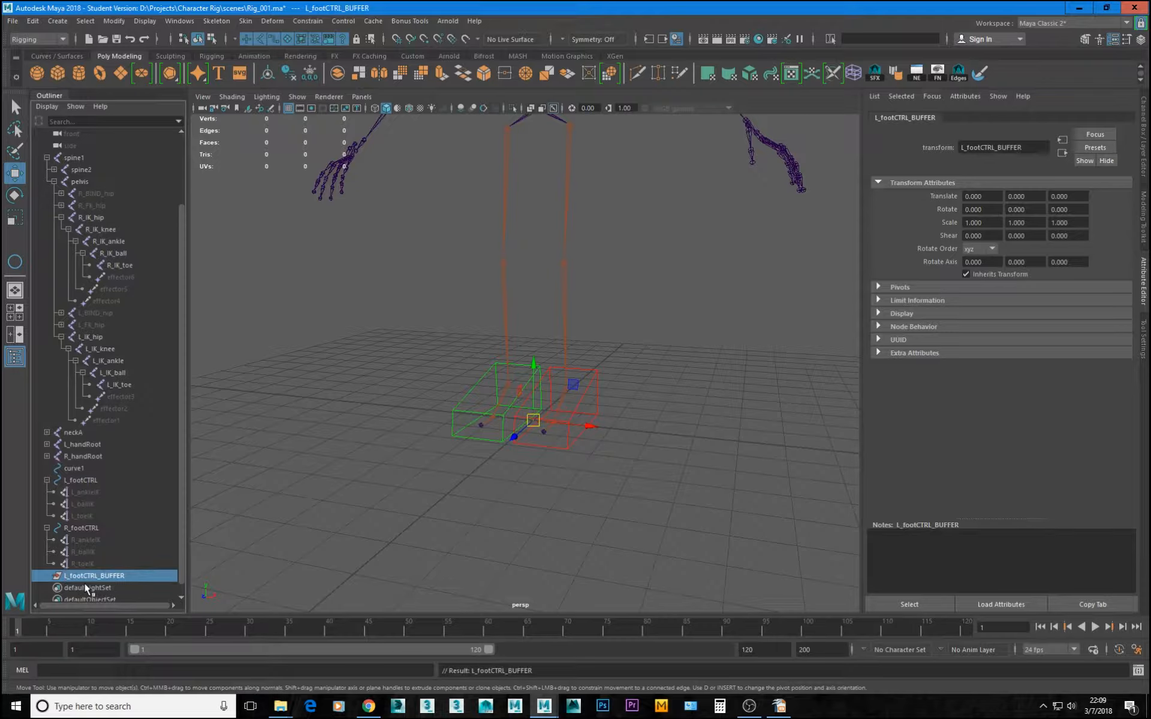
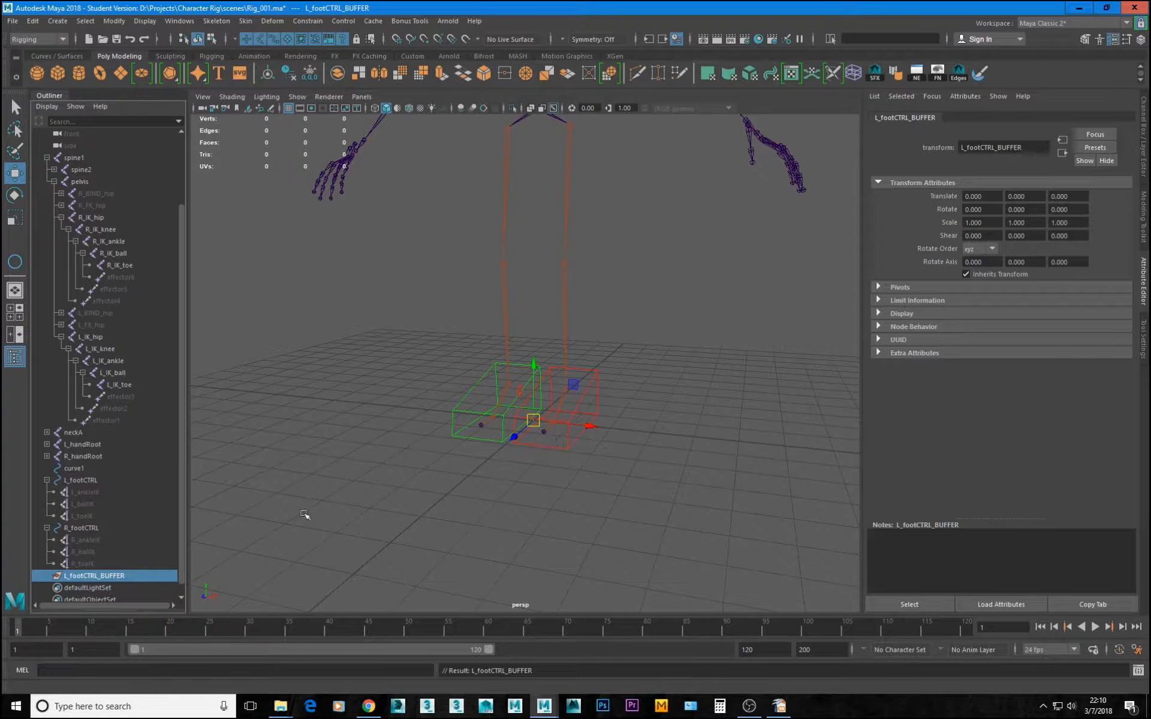
Duplicate L_footCTRL_BUFFER and rename the copy R_footCTRL_BUFFER
key("ctrl+d")
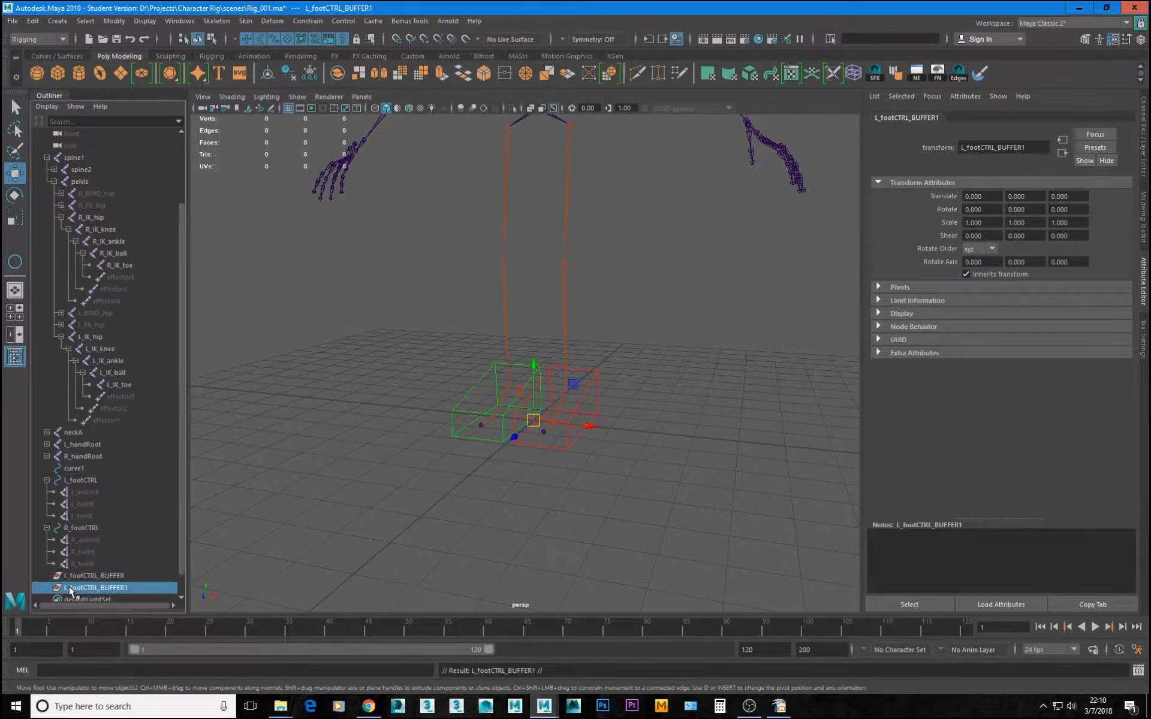
double_click(70, 588)
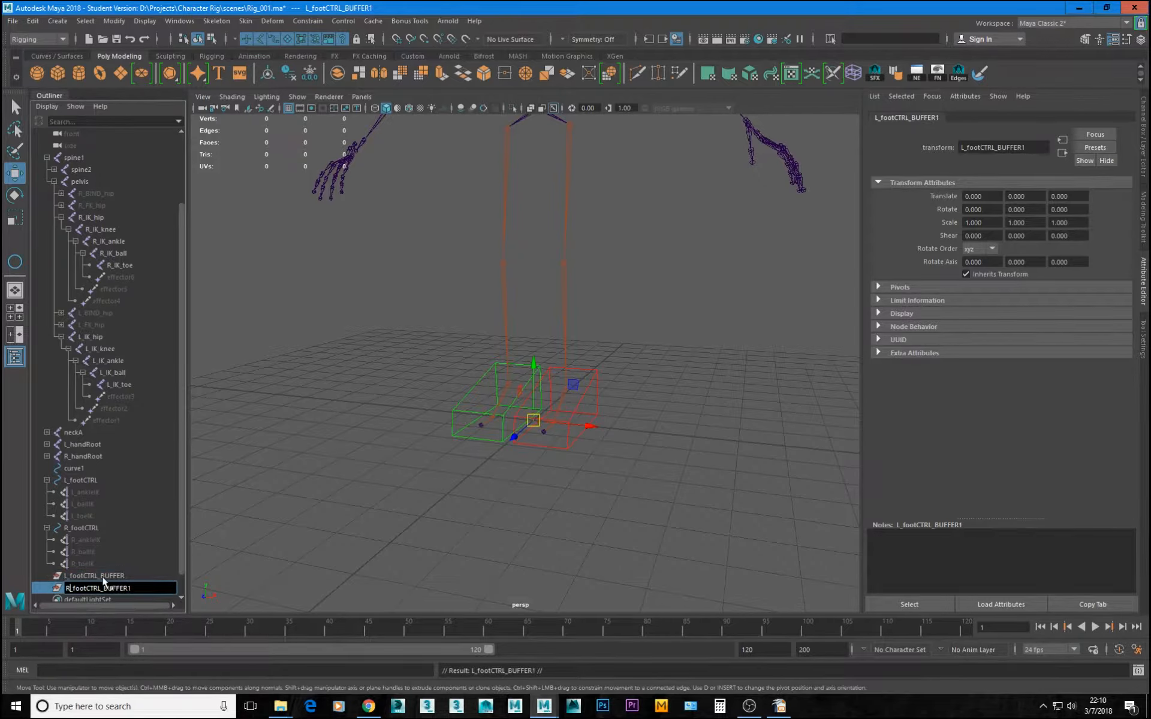
key("BackSpace")
key("Return")
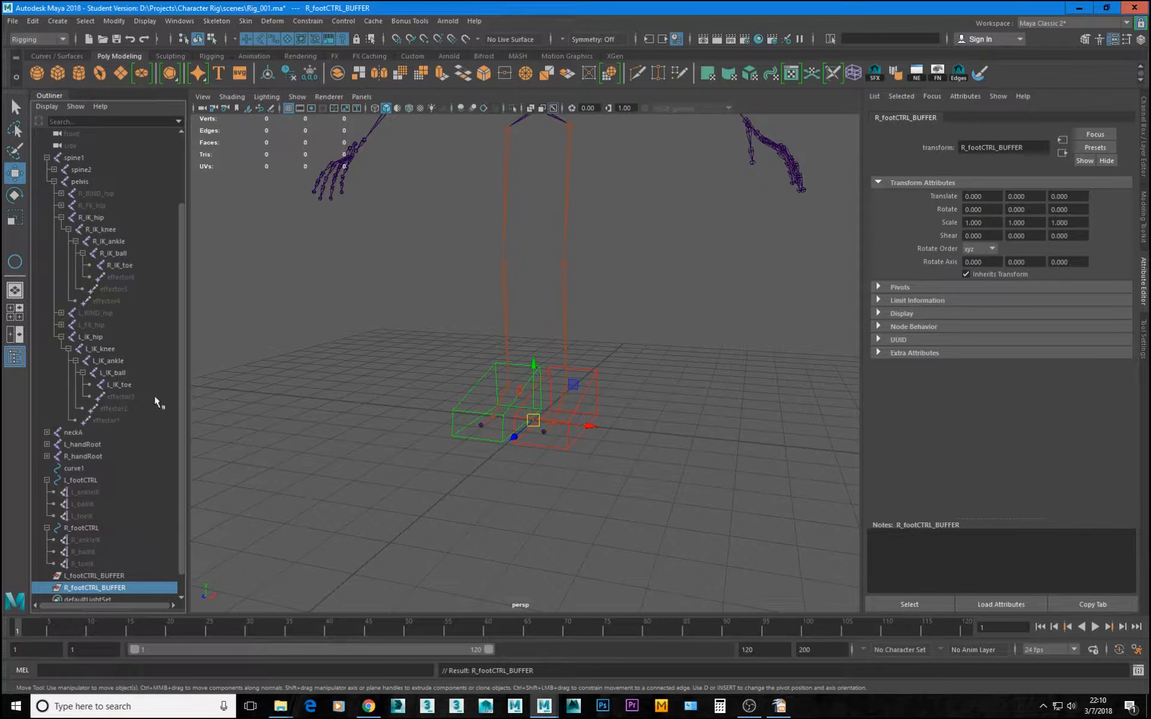
Parent L_footCTRL under L_footCTRL_BUFFER and R_footCTRL under R_footCTRL_BUFFER
middle_click_drag(425, 337, 442, 328, "alt")
left_click_drag(420, 338, 490, 395, "alt")
middle_click_drag(491, 394, 483, 367, "alt")
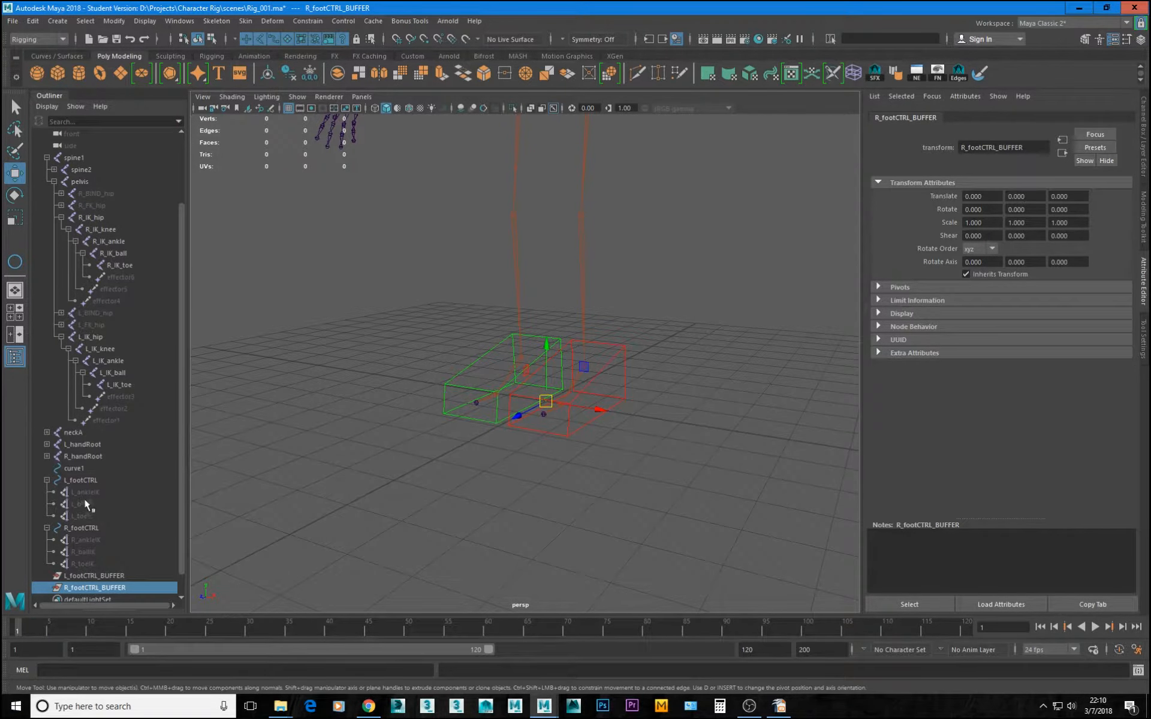
left_click(77, 477)
left_click_drag(76, 477, 106, 577)
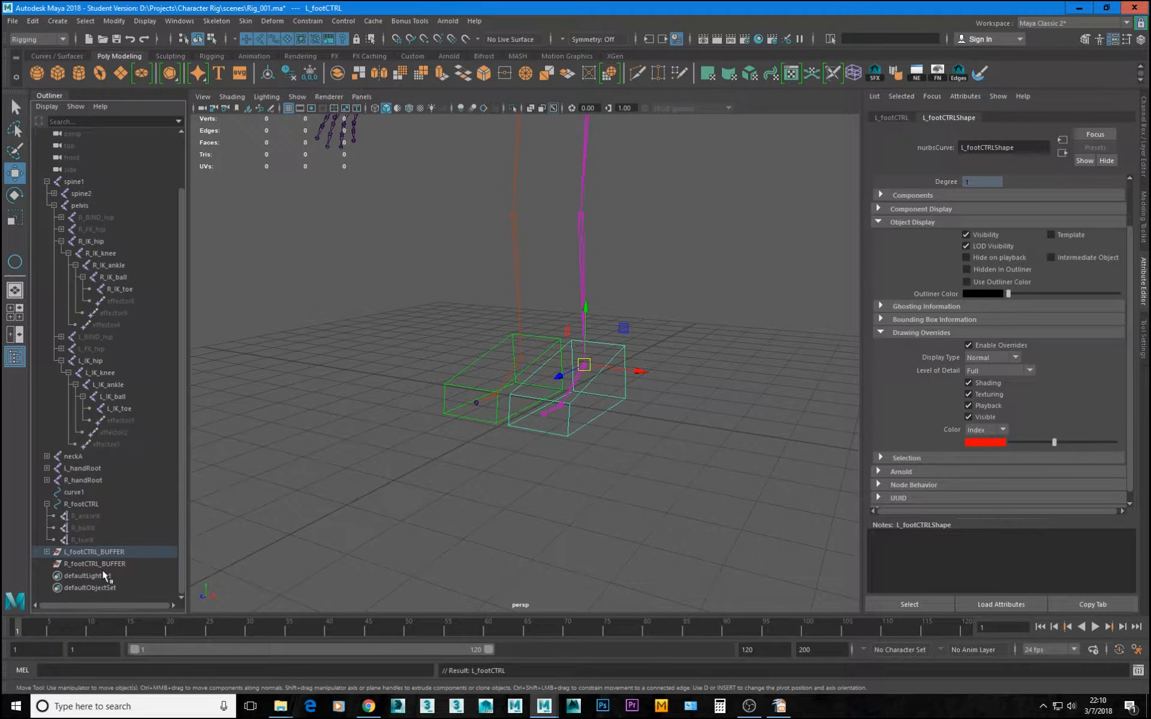
left_click(76, 504)
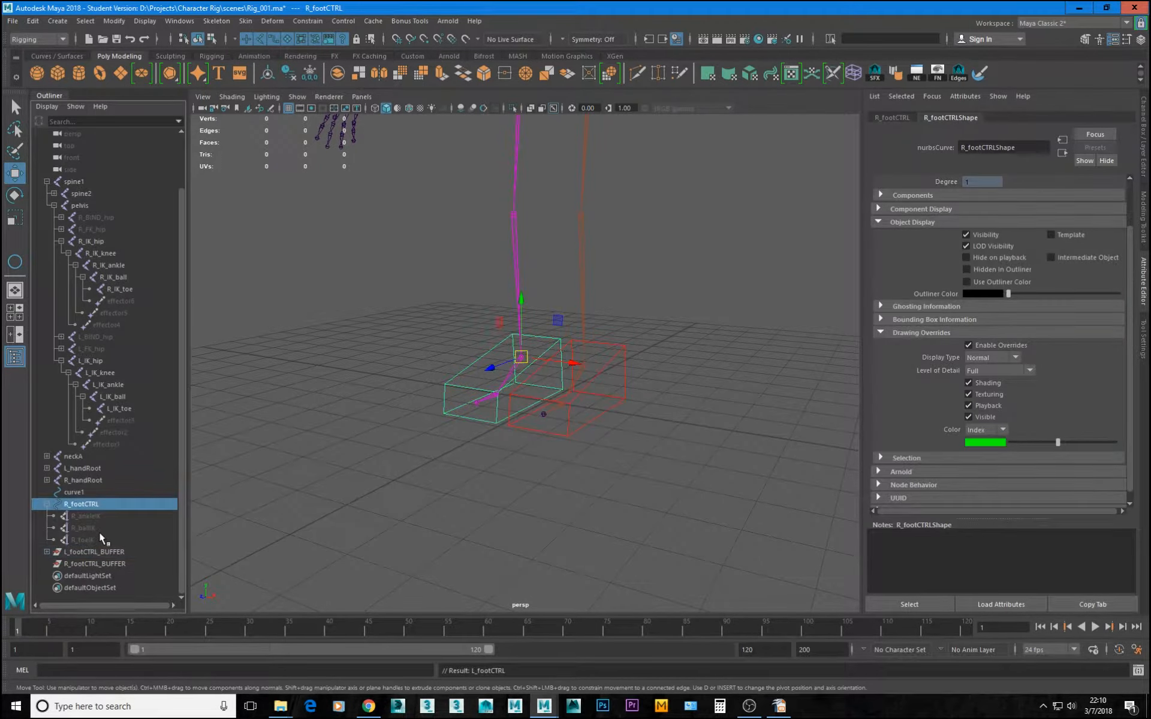
left_click_drag(79, 508, 96, 564)
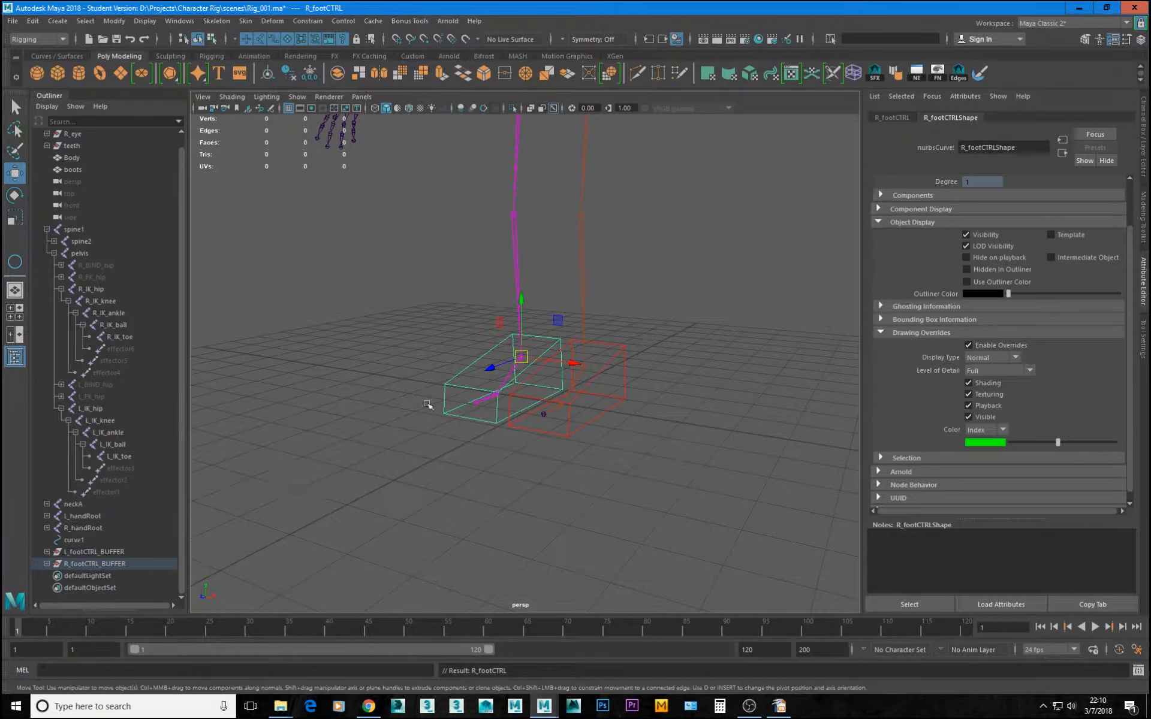
Move the pivot of L_footCTRL_BUFFER to the left ankle joint
left_click(94, 551)
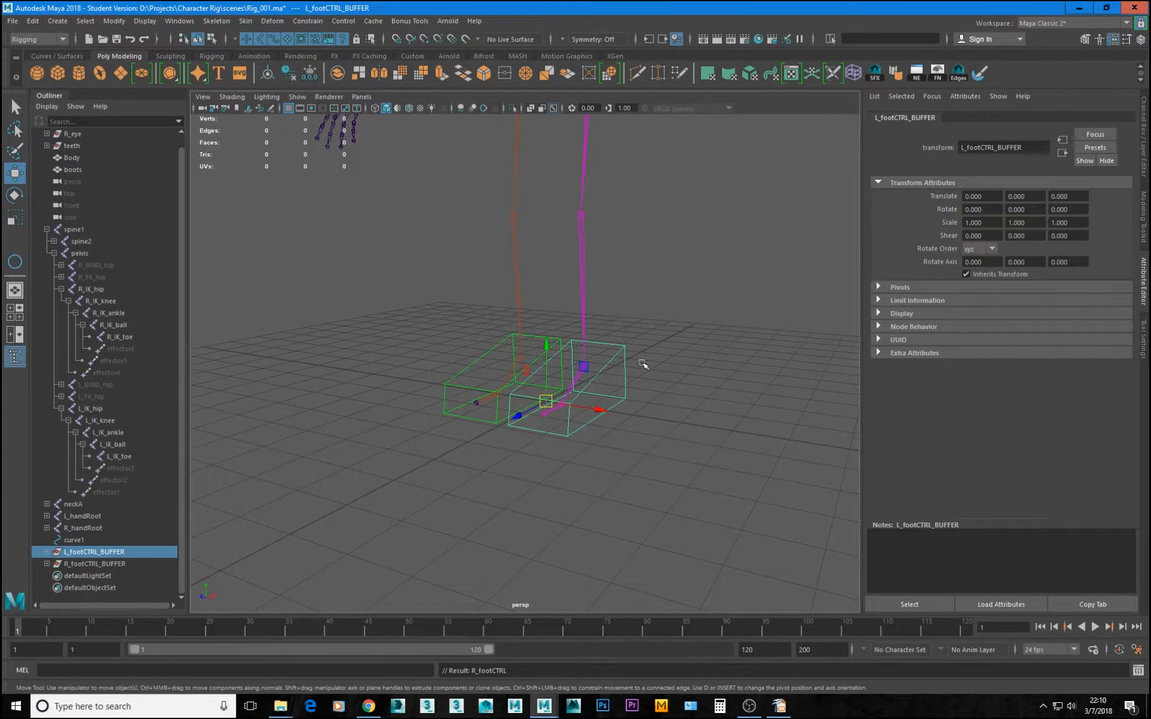
left_click_drag(642, 365, 604, 516, "alt")
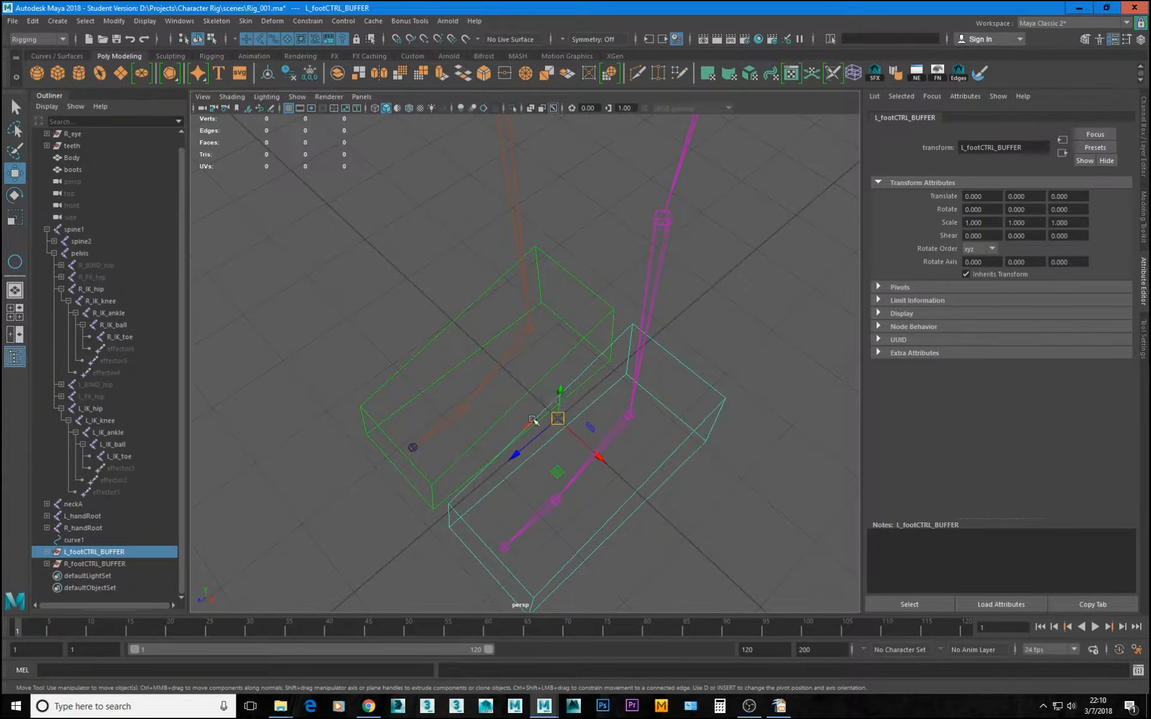
key("d")
left_click(629, 411)
Move the pivot of R_footCTRL_BUFFER to the right ankle joint
mouse_move(563, 481)
left_mouse_down("alt")
mouse_move(591, 415)
mouse_move(541, 481)
left_mouse_up("alt")
left_click(96, 565)
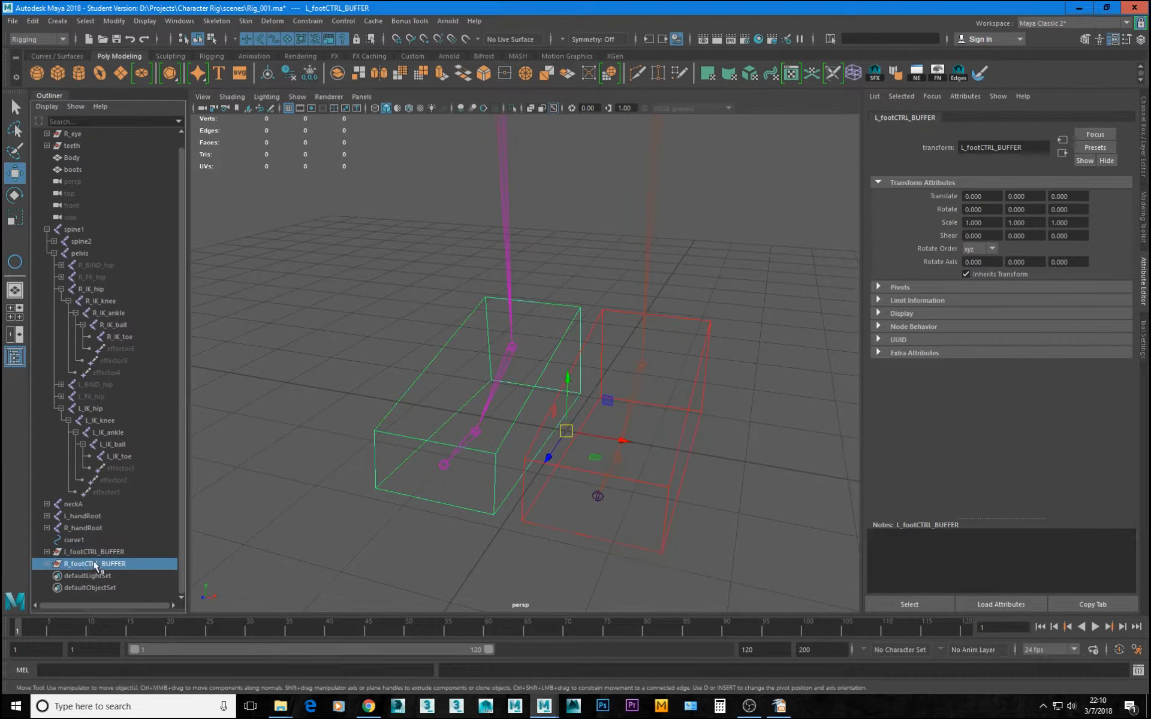
left_click_drag(495, 434, 501, 431, "alt")
left_click(512, 344)
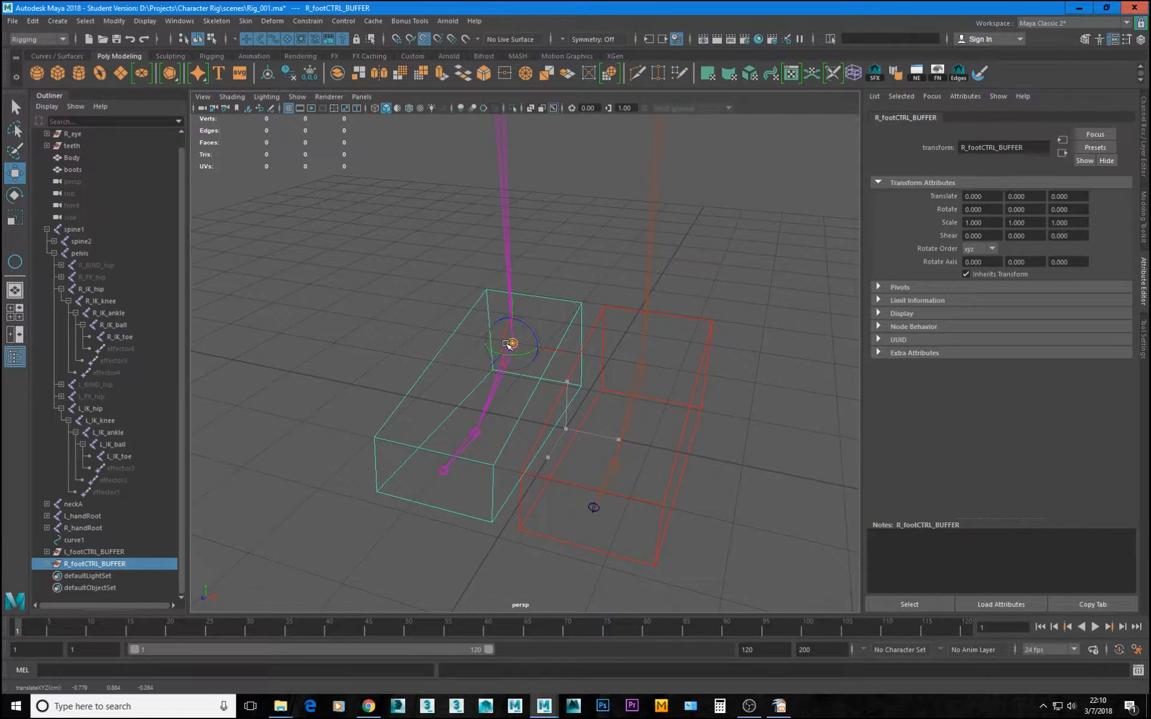
left_click_drag(561, 395, 617, 380, "alt")
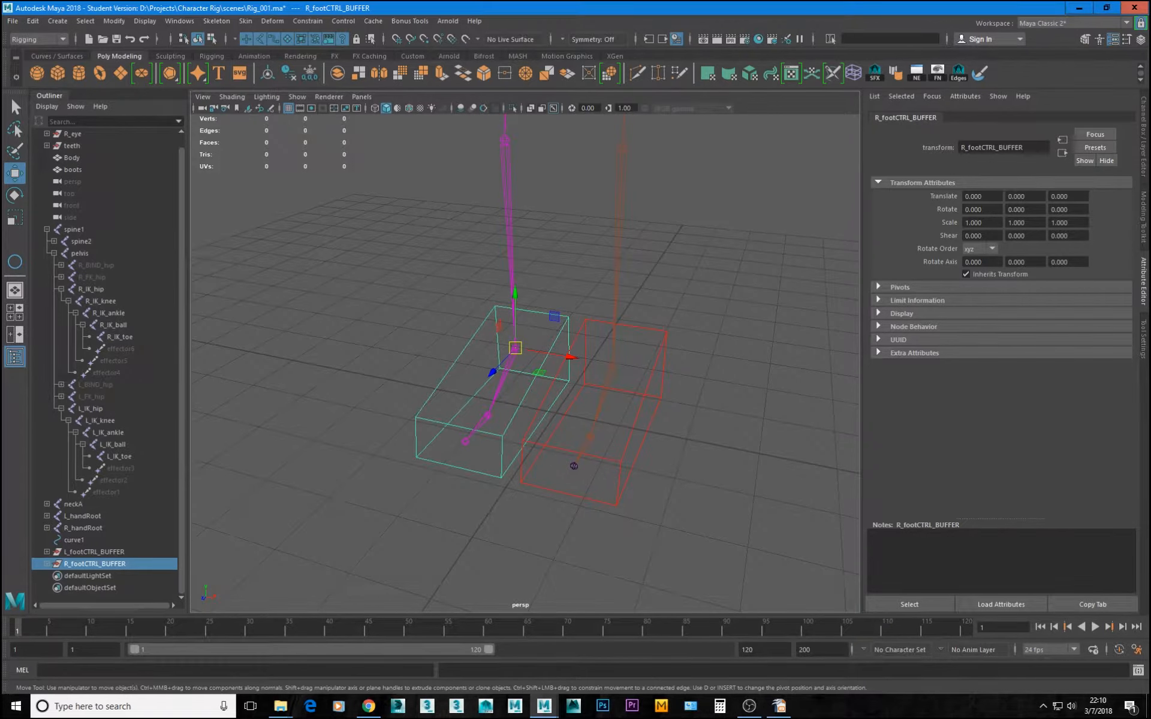
Duplicate the cube control curve1 and snap the copy to the left knee joint
right_click_drag(315, 343, 218, 326, "alt")
left_click_drag(382, 367, 370, 335, "alt")
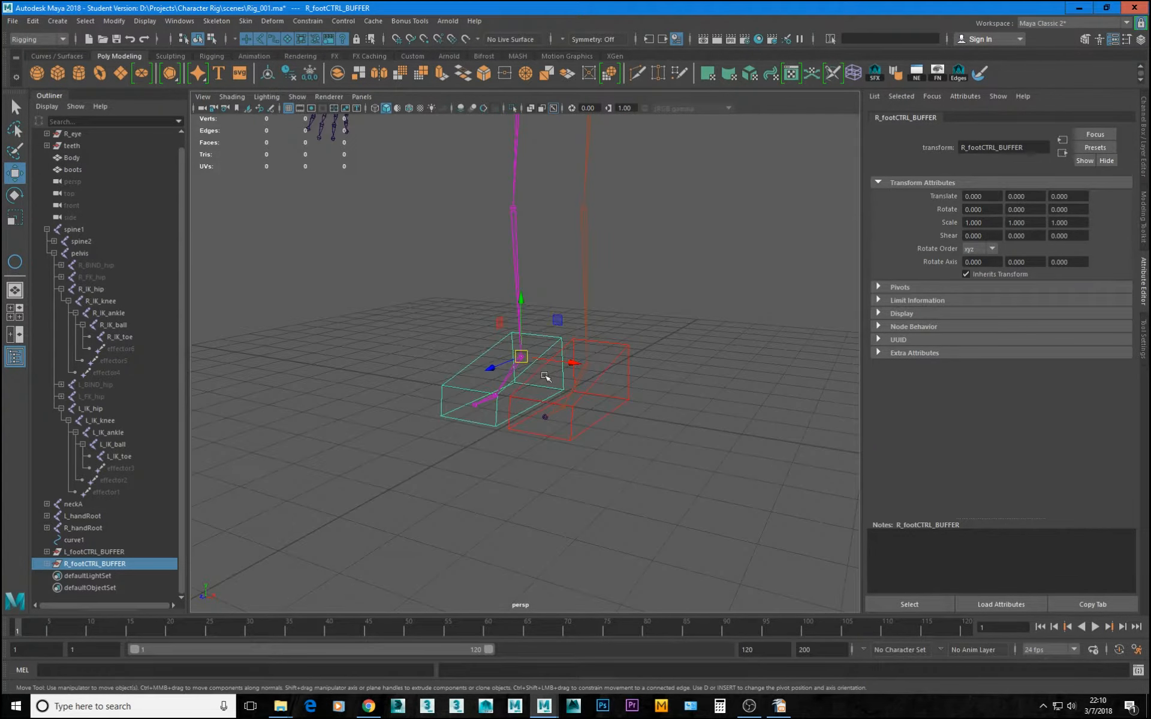
right_click_drag(557, 379, 487, 358, "alt")
left_click_drag(488, 358, 448, 405, "alt")
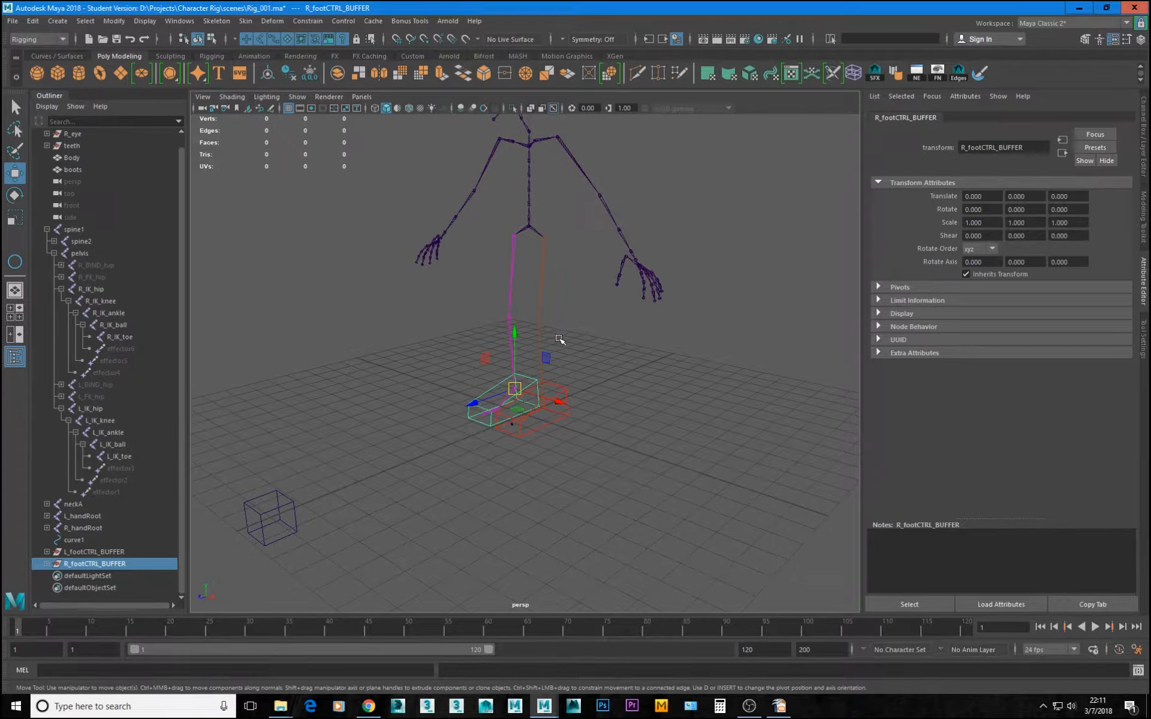
left_click(292, 532)
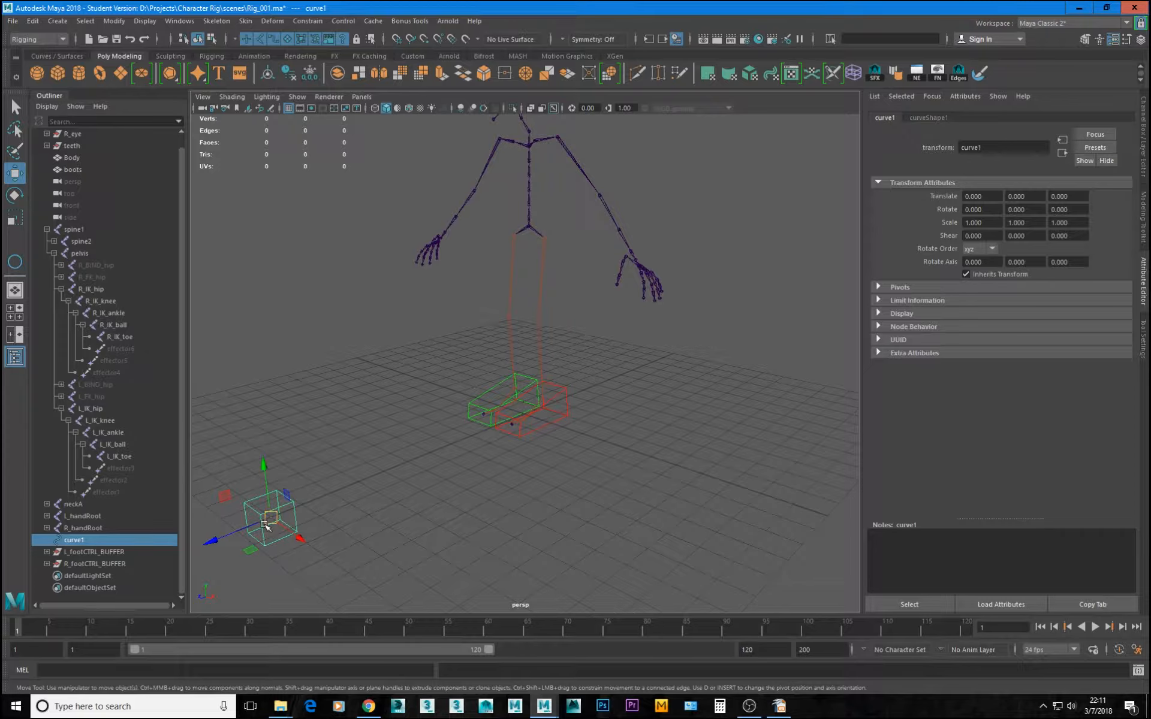
key("ctrl+d")
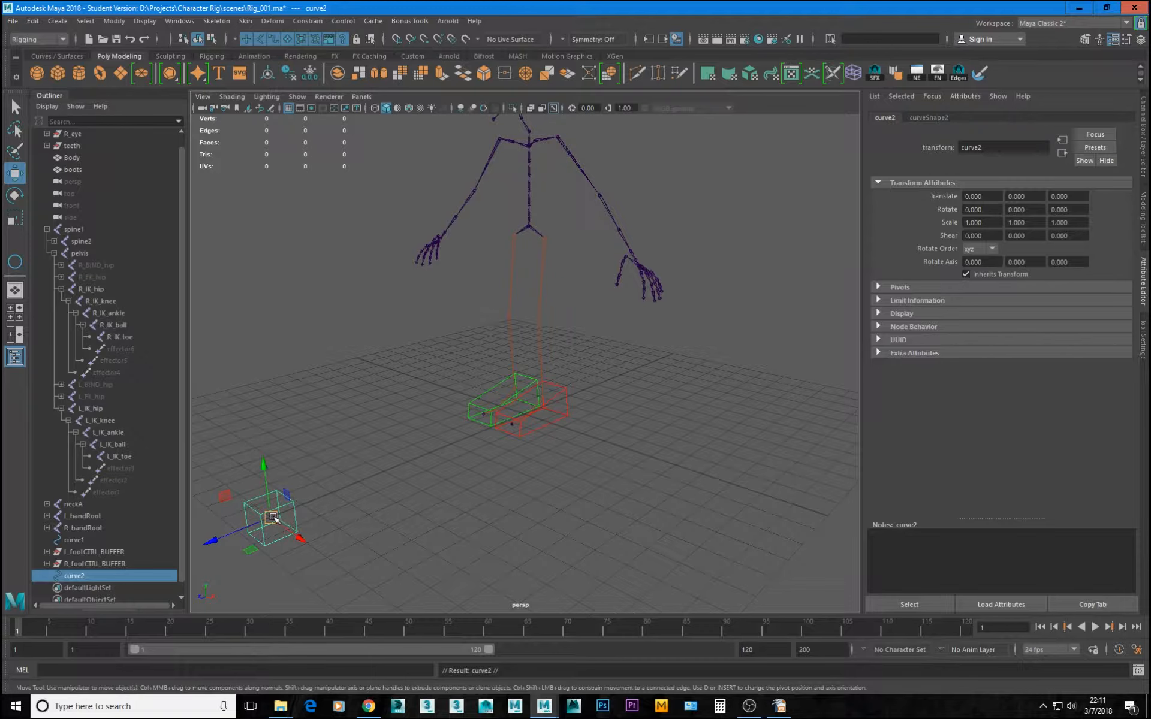
left_click_drag(273, 518, 540, 327)
right_click_drag(472, 344, 667, 428, "alt")
middle_click_drag(587, 396, 577, 472, "alt")
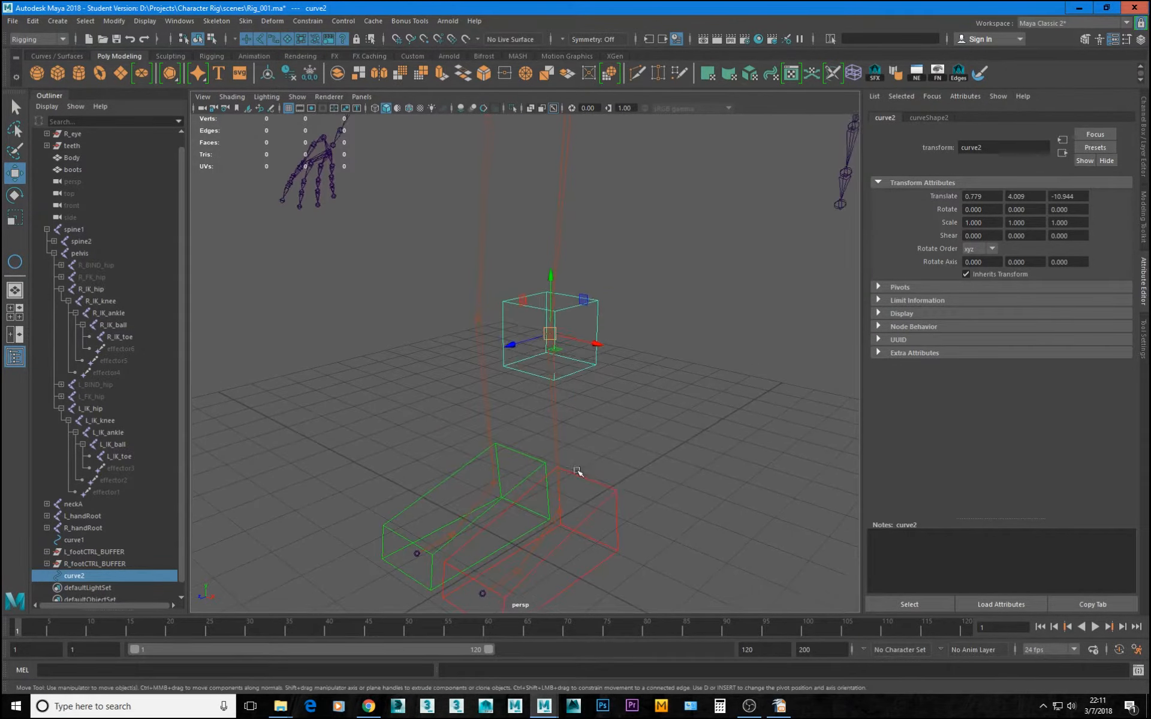
Scale the left knee cube uniformly to 0.629, judging its size against the temporarily shown layer1 mesh
left_click_drag(577, 472, 521, 465, "alt")
key("r")
left_click_drag(502, 326, 472, 332)
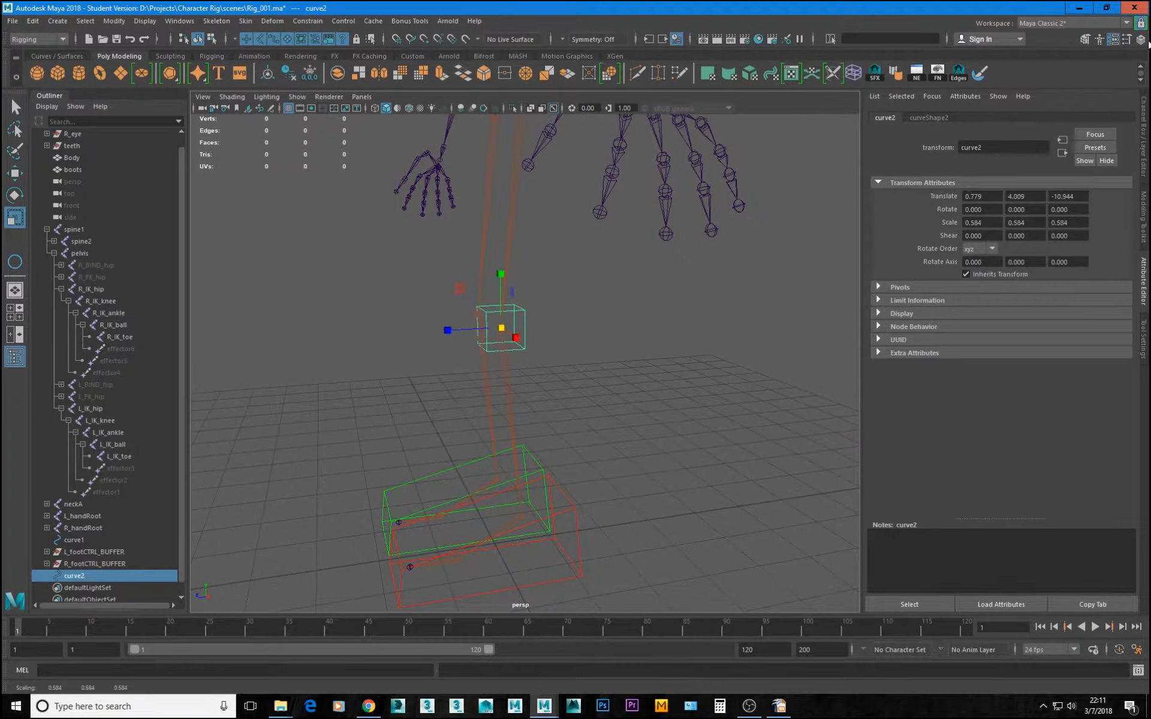
left_click(1144, 150)
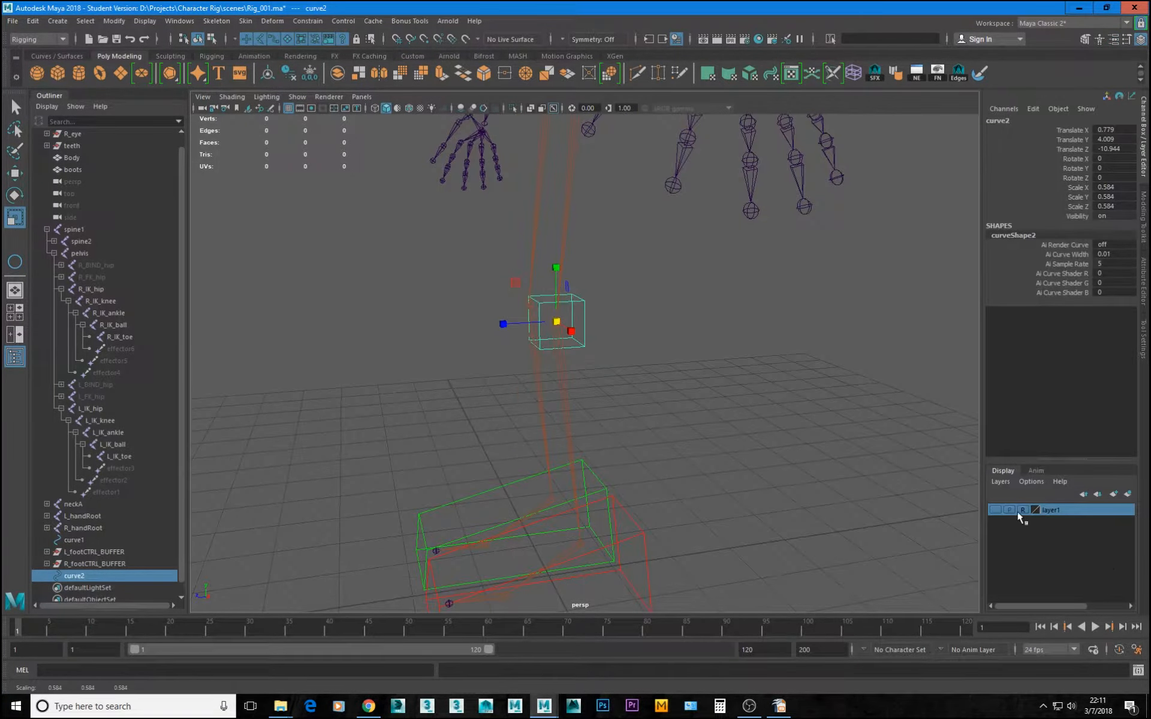
left_click(994, 509)
mouse_move(514, 282)
left_mouse_down("alt")
mouse_move(528, 275)
mouse_move(503, 270)
left_mouse_up("alt")
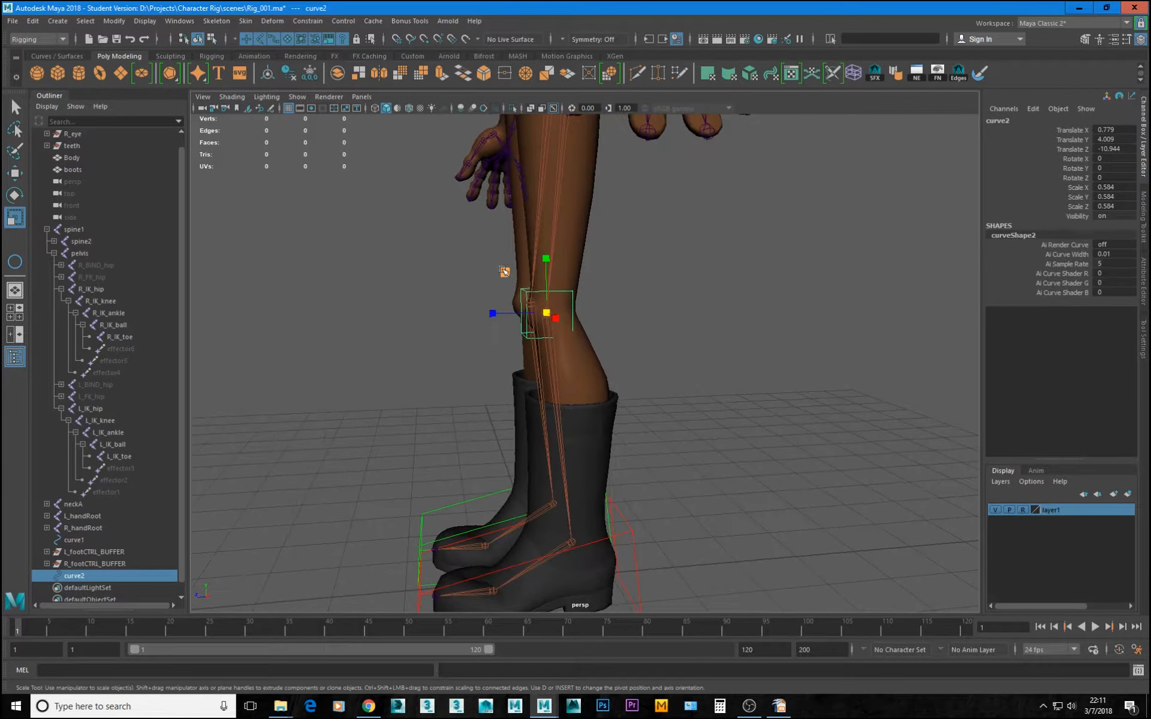
left_click_drag(522, 316, 548, 312)
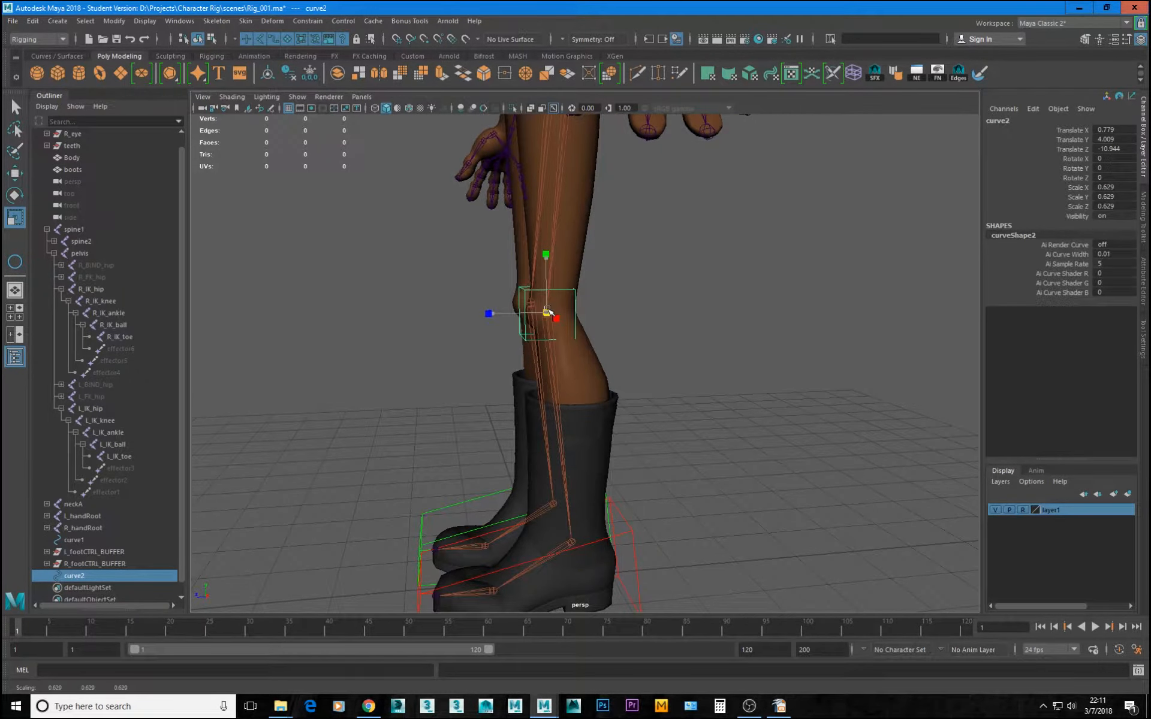
left_click_drag(475, 329, 1022, 475, "alt")
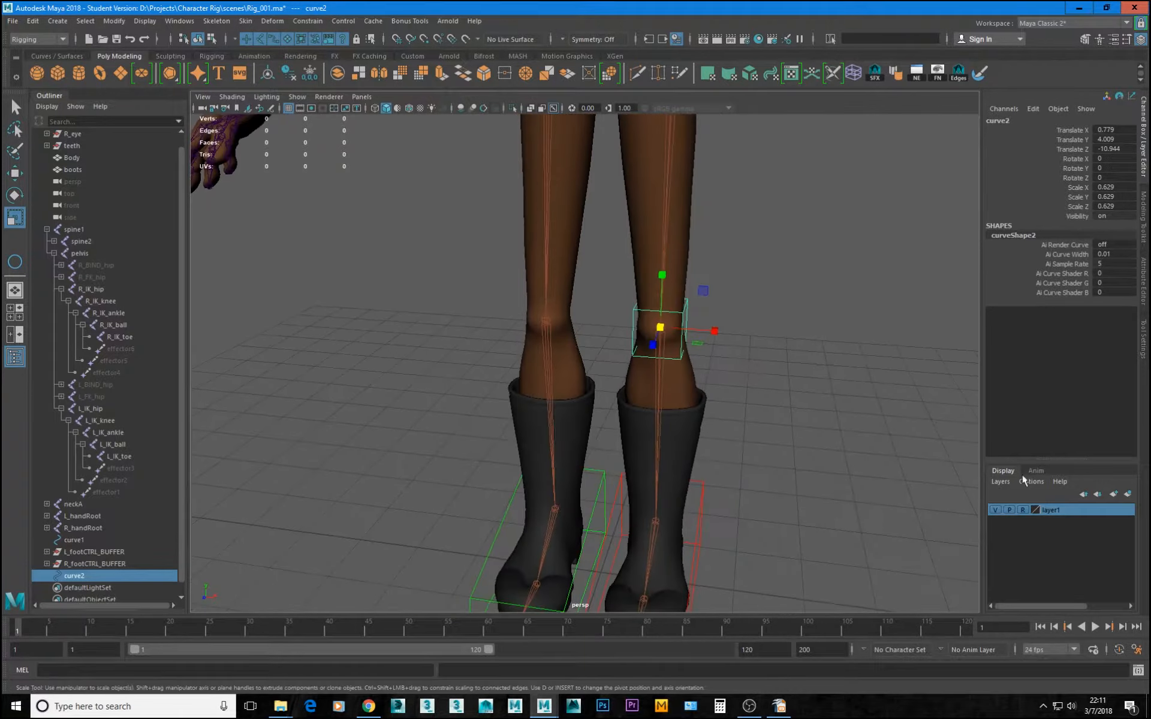
left_click(994, 510)
Duplicate the left knee cube and move the copy to the right knee joint
left_click_drag(572, 360, 581, 377, "alt")
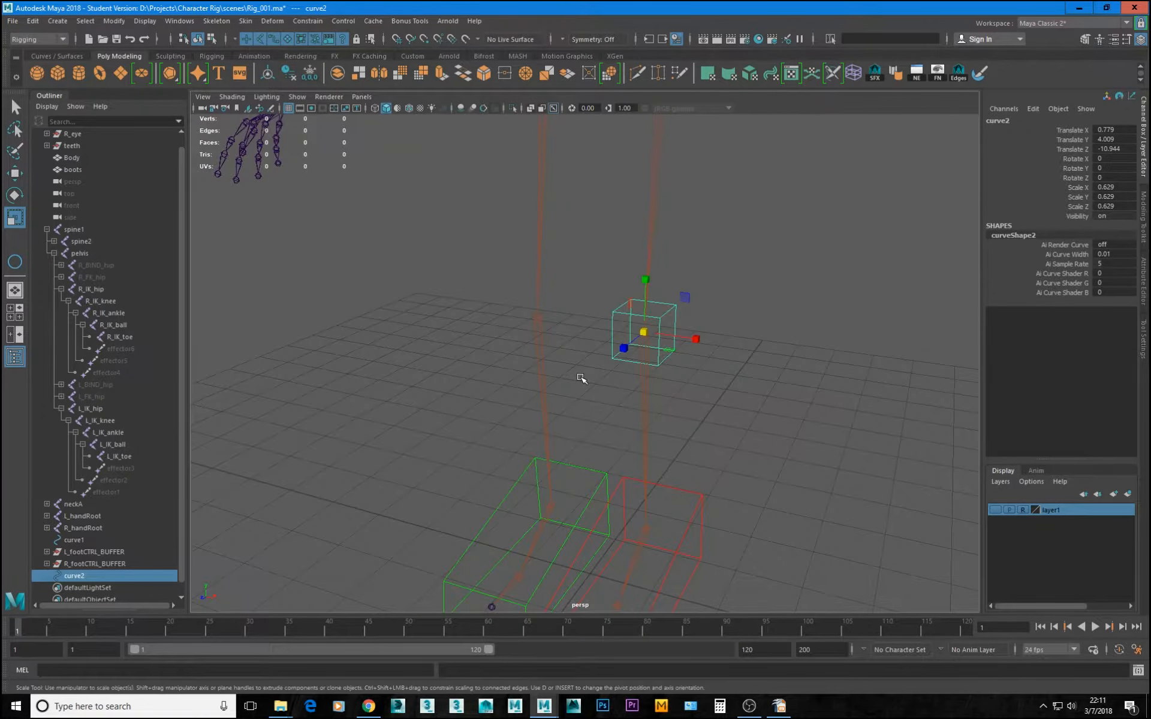
key("ctrl+d")
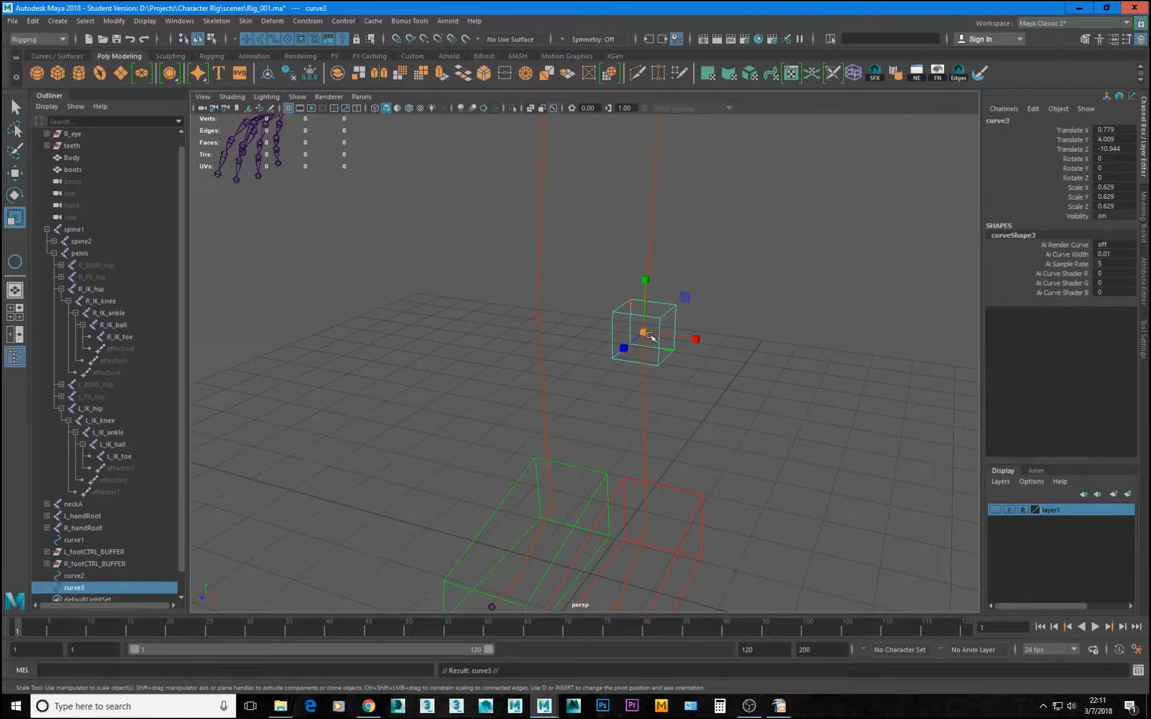
key("w")
left_click_drag(646, 333, 553, 386)
left_click(540, 363, "shift")
key("ctrl+z")
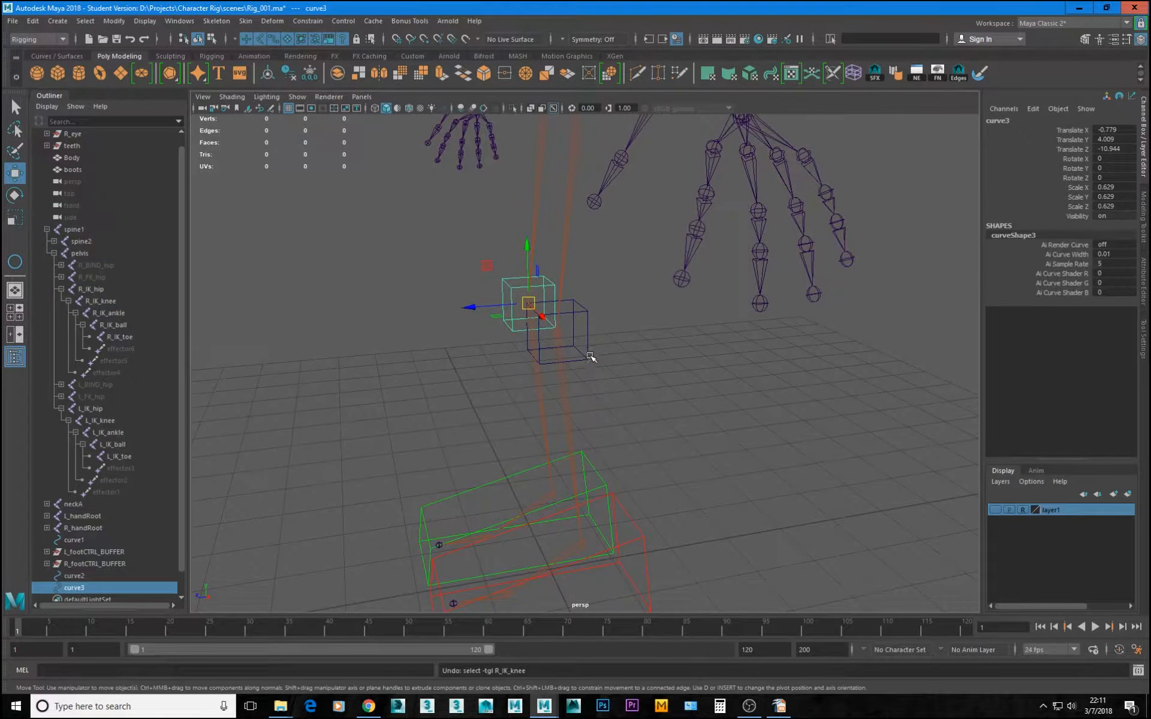
Show layer1 and move both knee cubes forward in front of the knees, to a Translate Z of -8.097
left_click(590, 356, "shift")
left_click_drag(726, 399, 643, 377, "alt")
left_click_drag(508, 341, 314, 355)
left_click(995, 509)
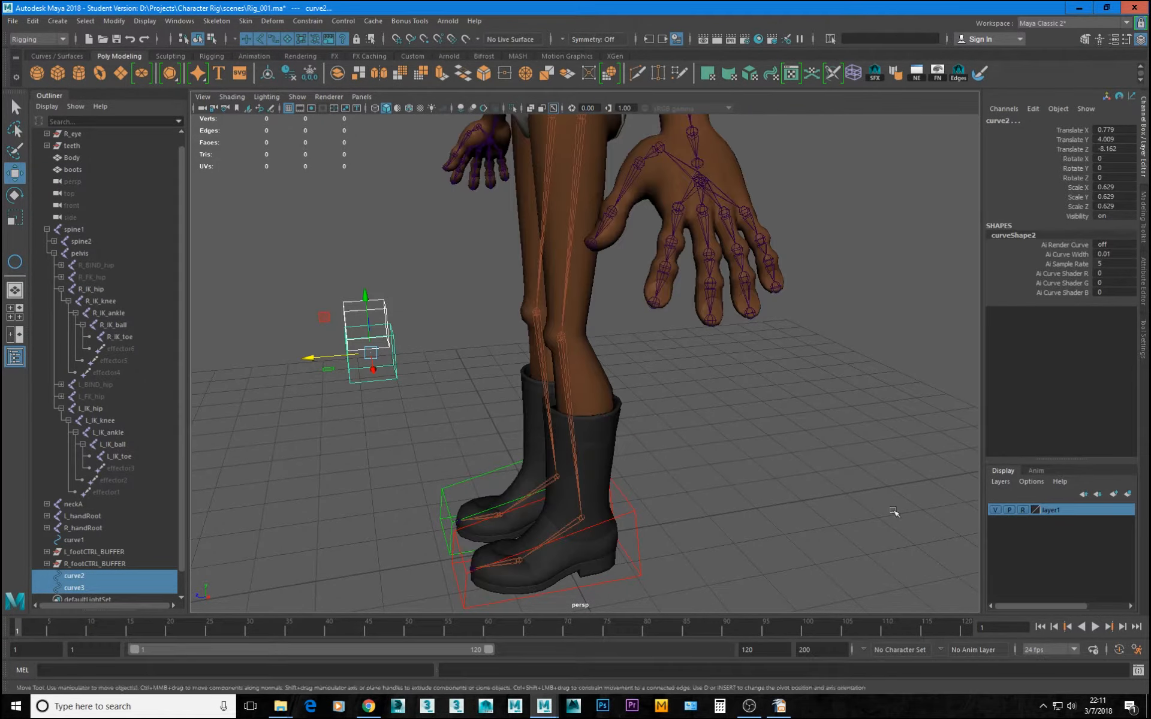
left_click_drag(491, 413, 512, 414, "alt")
left_click_drag(312, 312, 309, 311)
left_click_drag(360, 405, 352, 362, "alt")
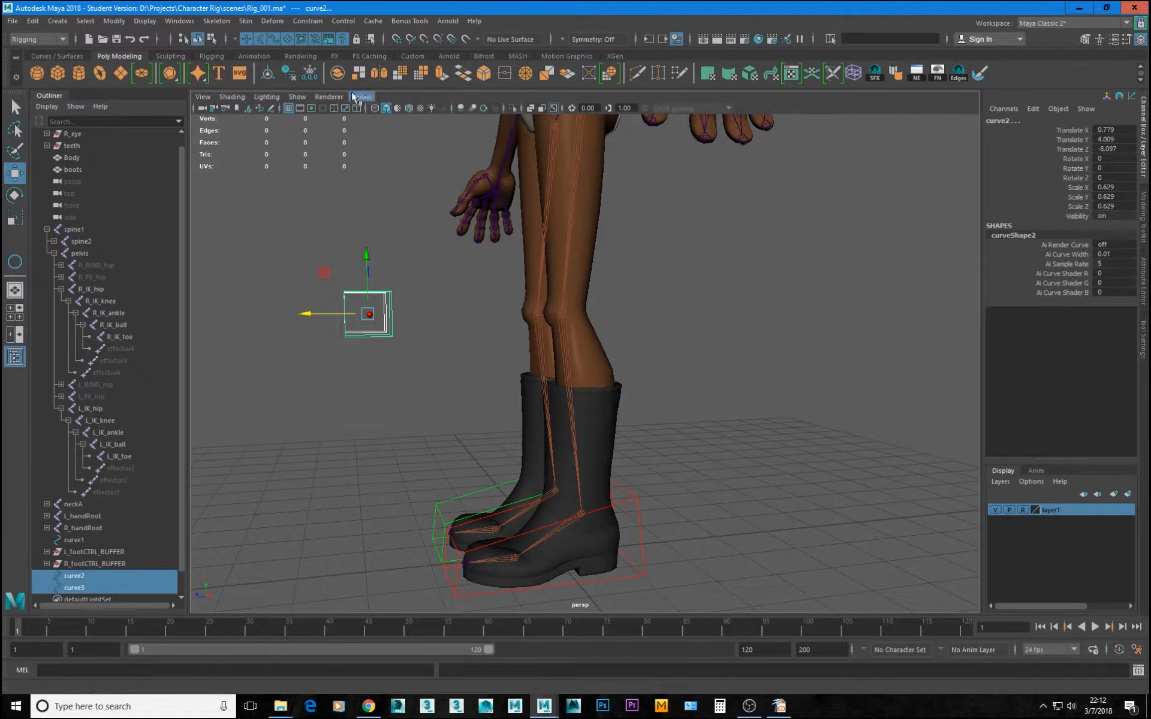
Freeze the transformations of both knee cubes
left_click(308, 76)
left_click_drag(430, 279, 496, 293, "alt")
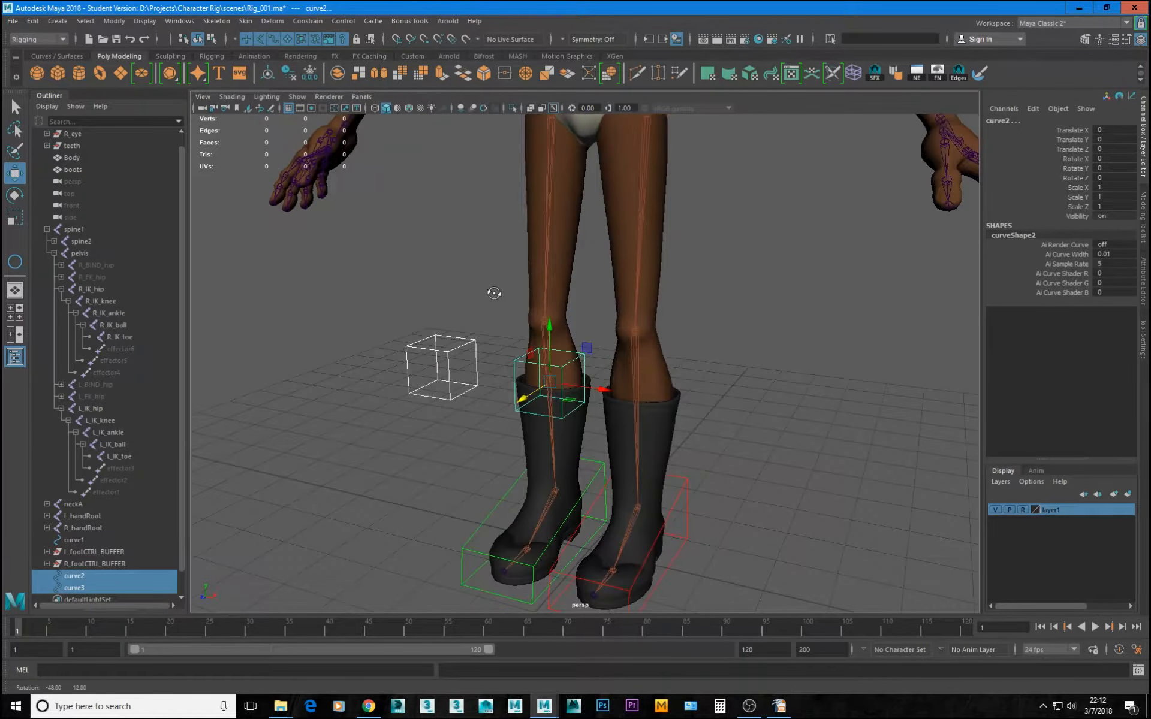
left_click_drag(538, 399, 346, 306, "alt")
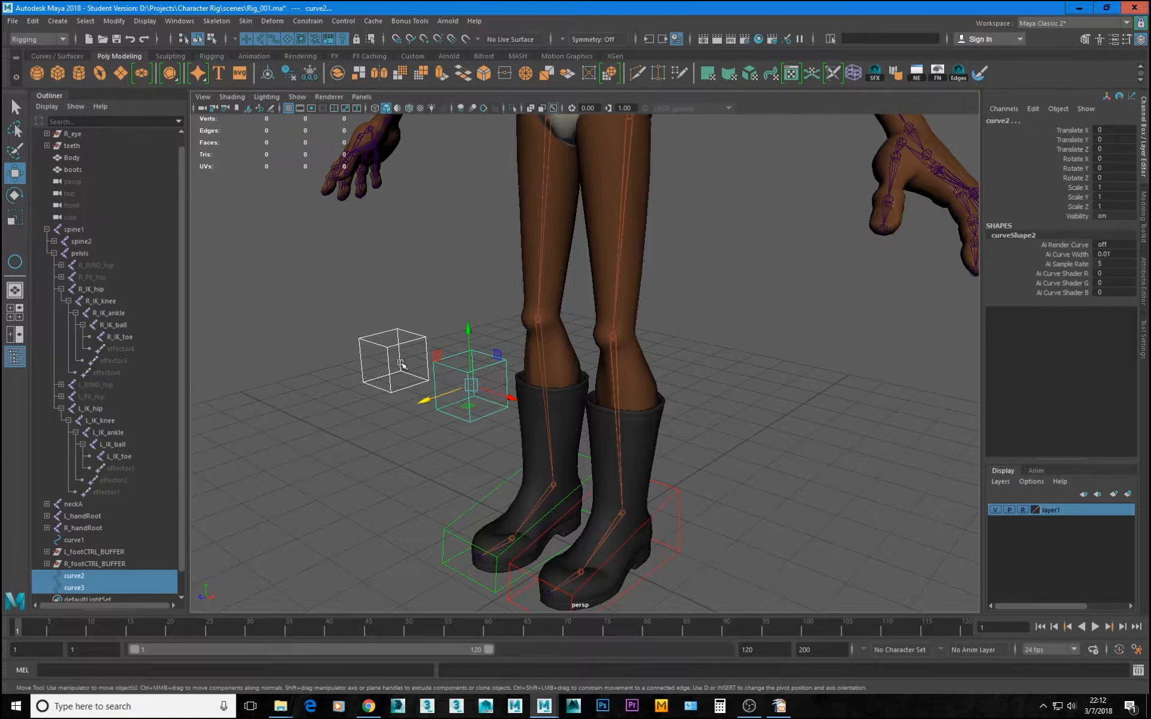
left_click_drag(483, 400, 523, 395, "alt")
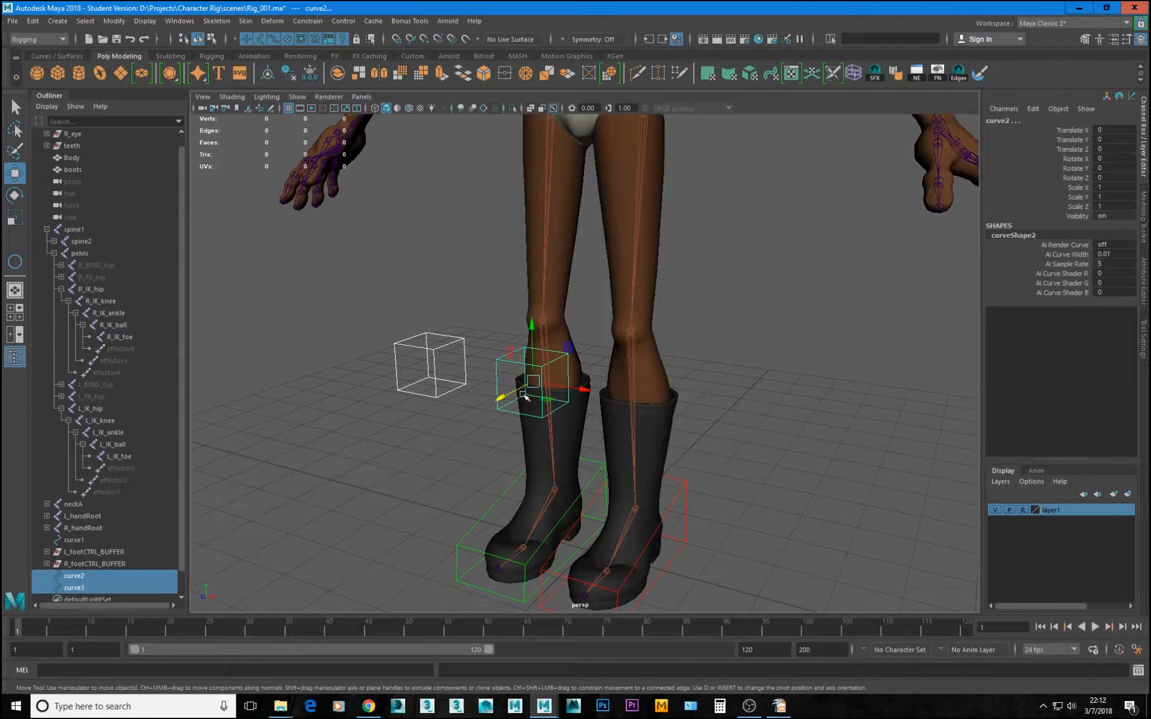
Rename the left knee cube, curve2, as L_kneePV
left_click(497, 365)
left_click(1019, 122)
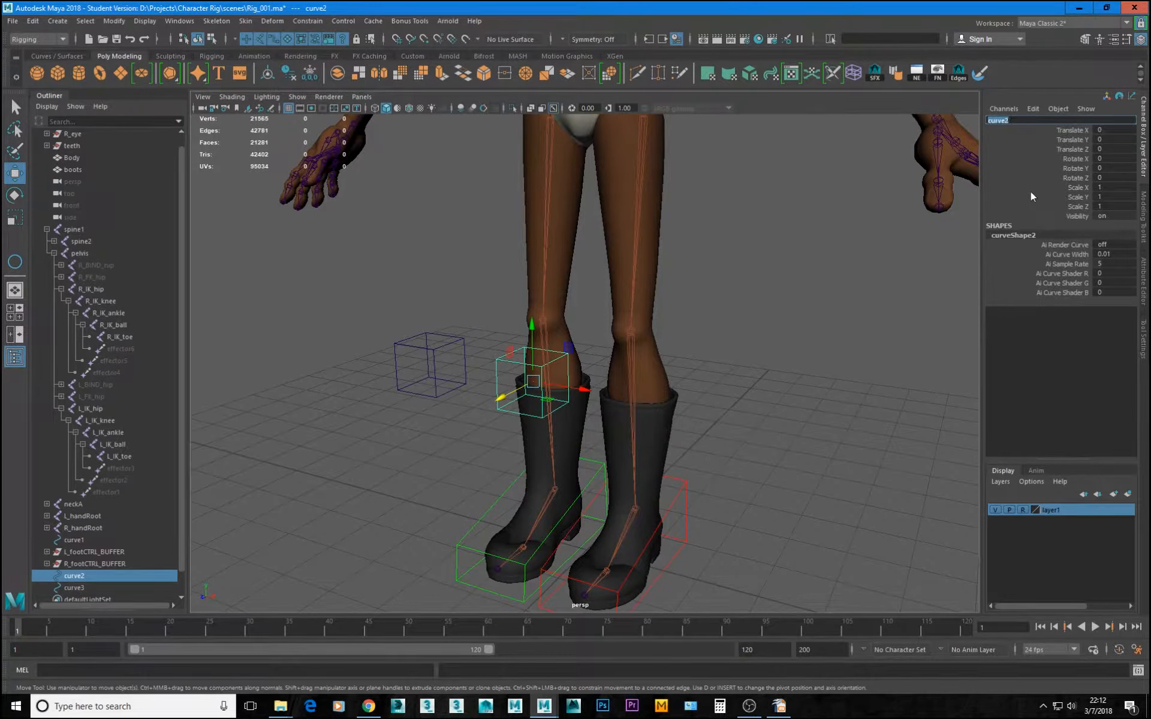
type("L_kneePV")
key("Return")
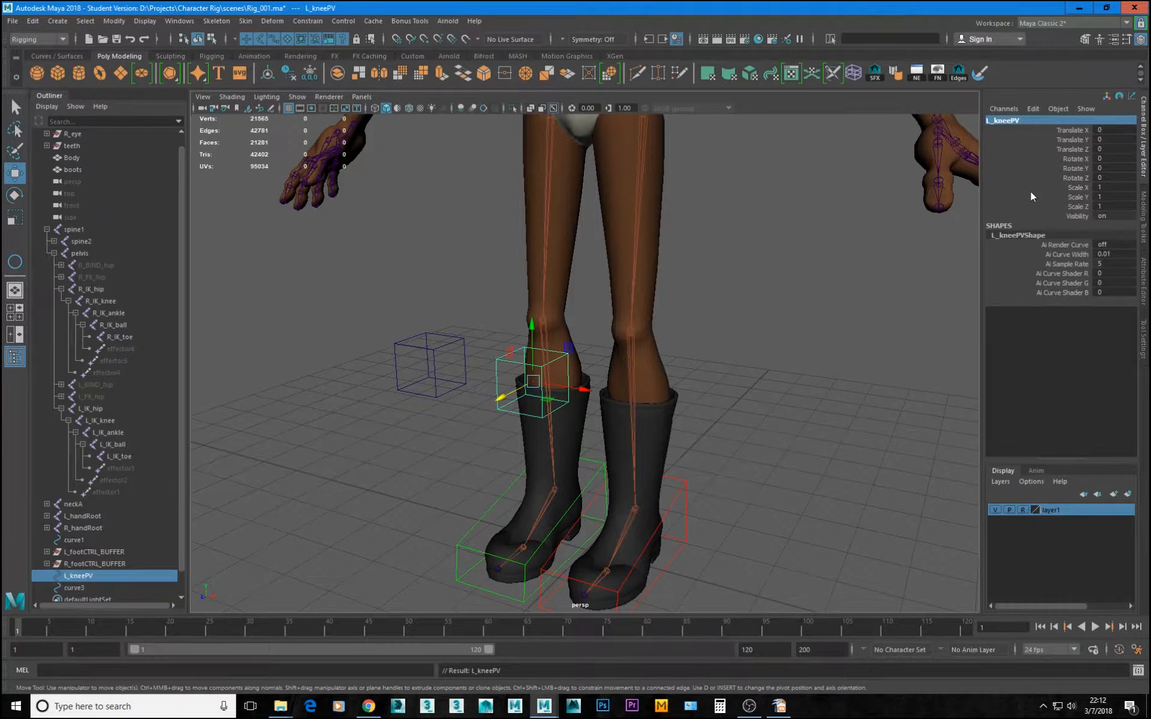
Rename the right knee cube, curve3, using the name L_kneePV
left_click(452, 379)
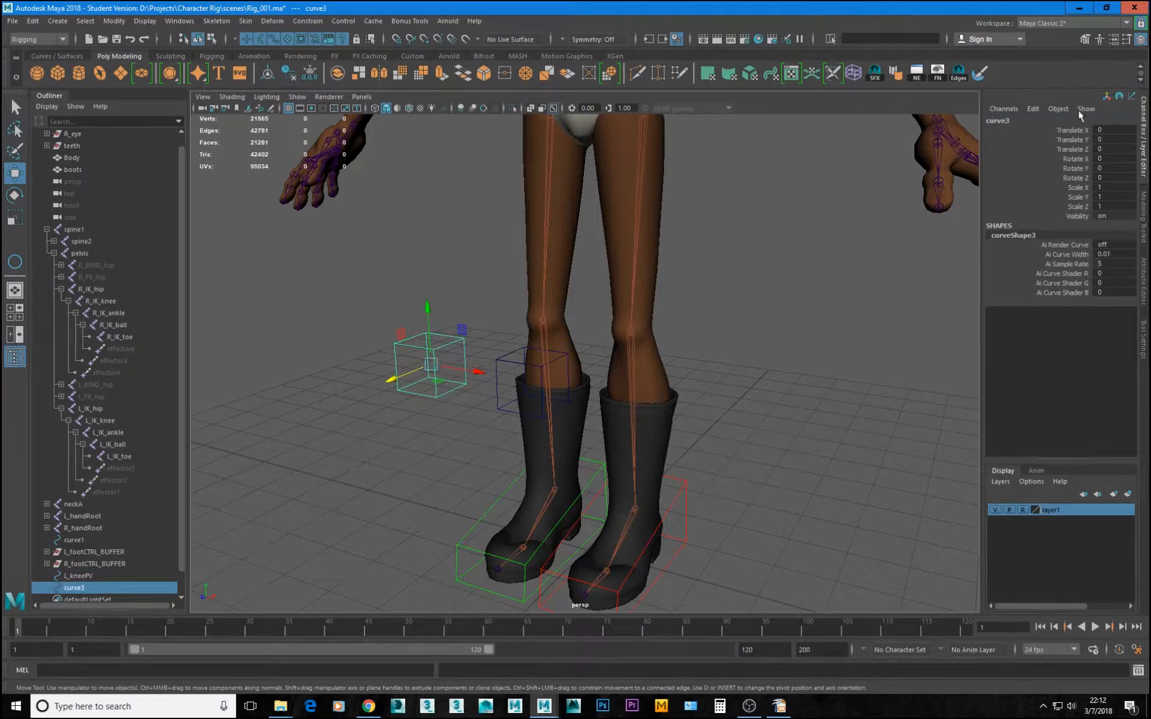
double_click(998, 120)
type("L_kneePV")
key("Return")
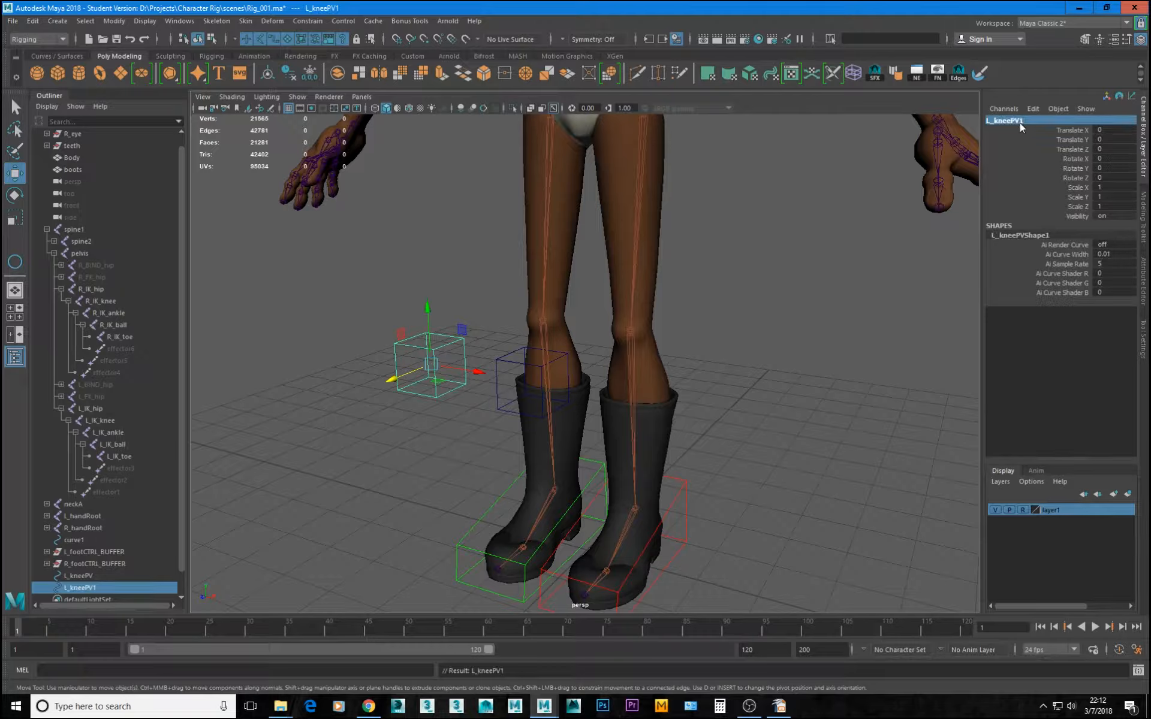
Rename the duplicated knee control L_kneePV1 as R_kneePV
double_click(992, 120)
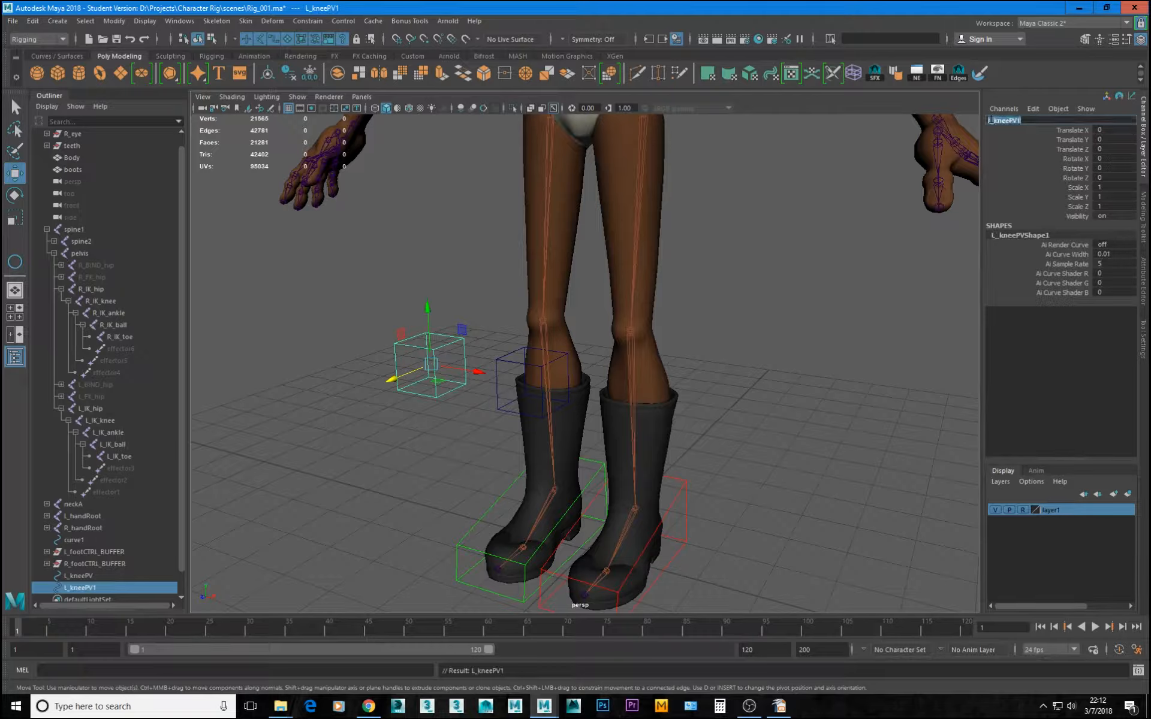
left_click(992, 120)
key("Return")
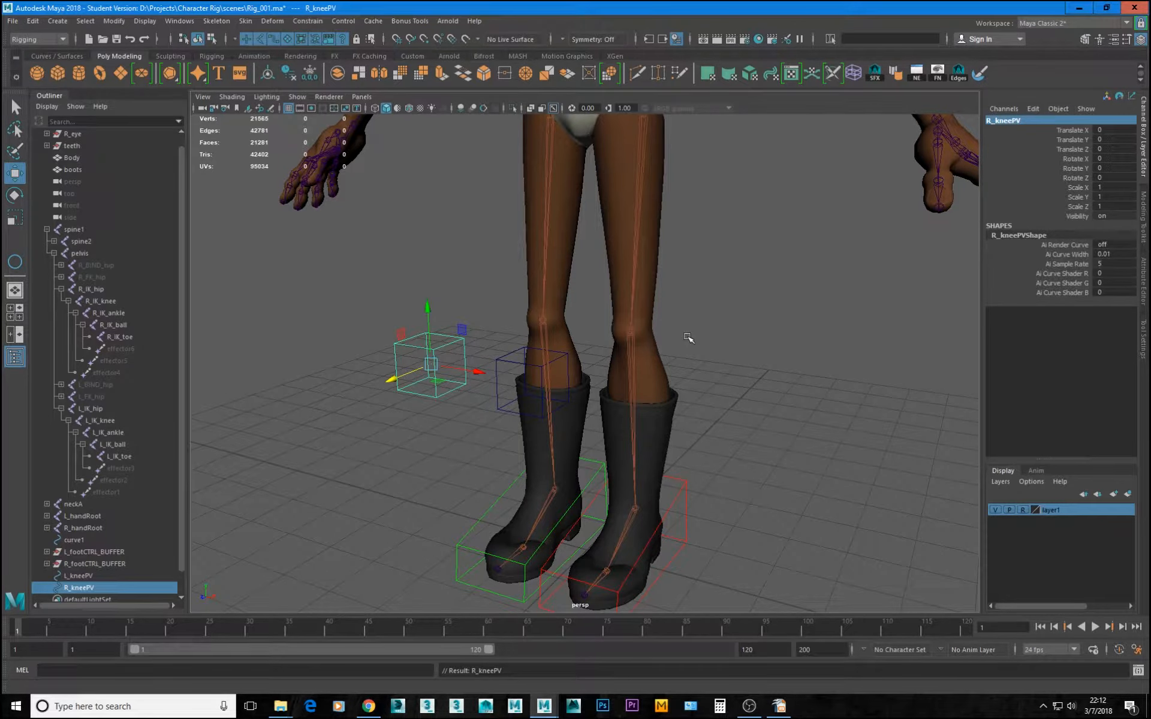
left_click_drag(681, 336, 585, 304, "alt")
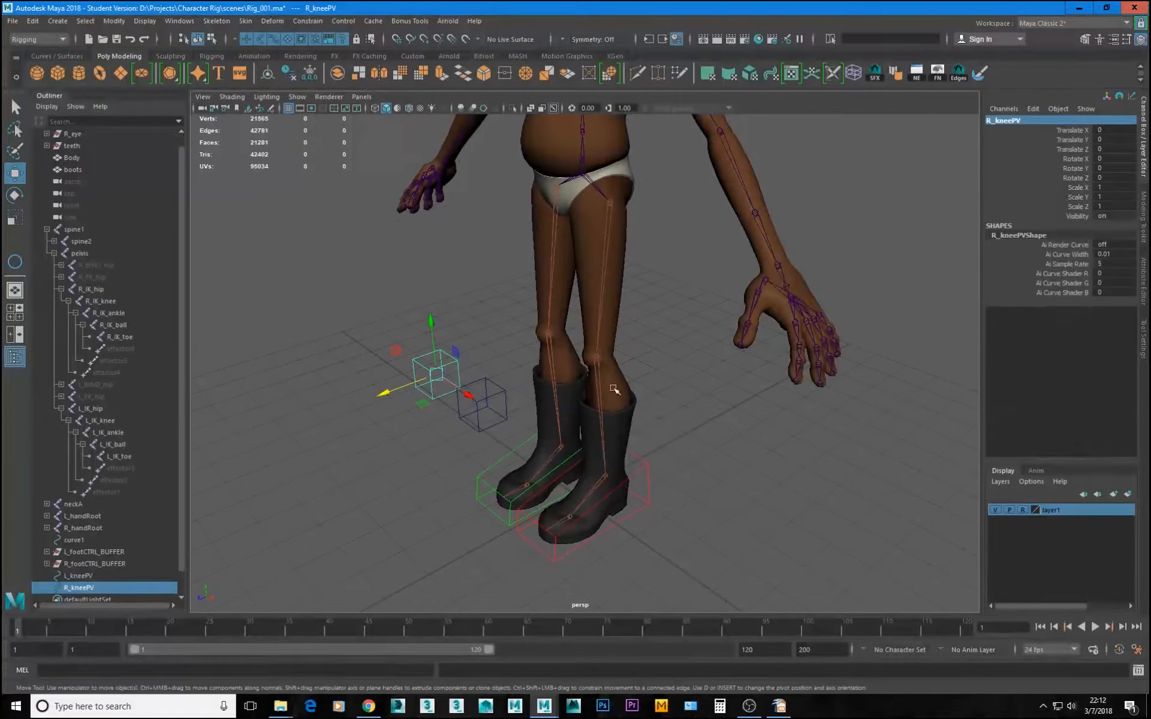
left_click_drag(606, 458, 639, 209, "alt")
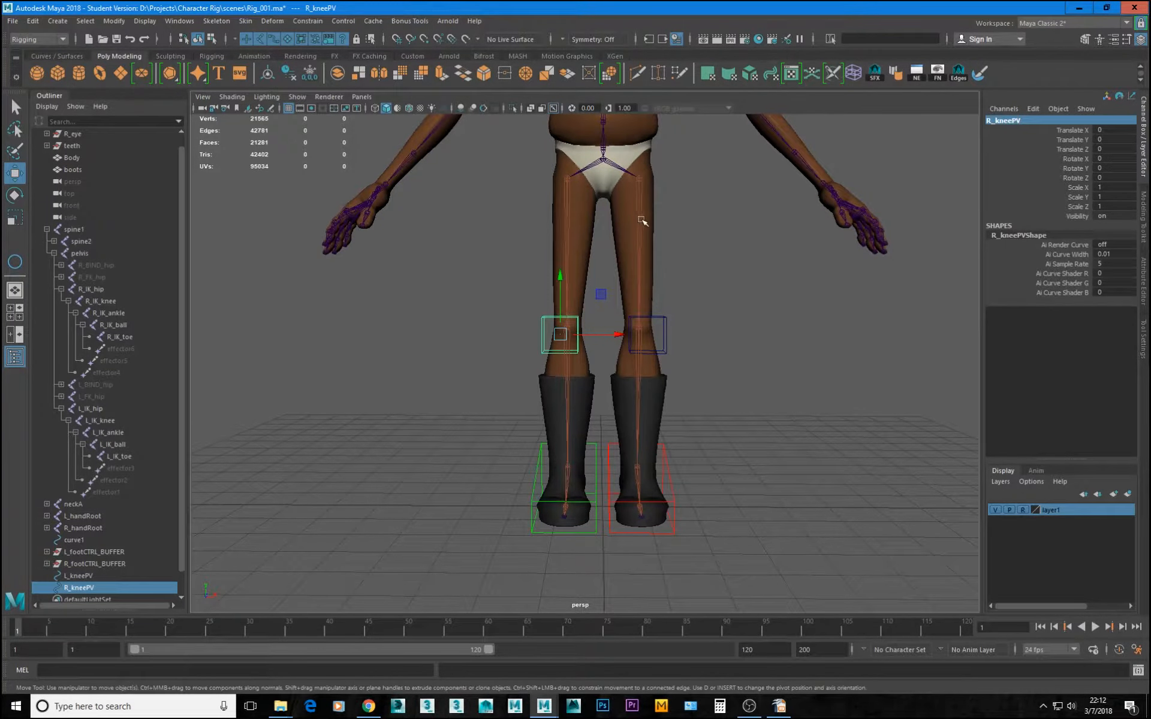
left_click_drag(648, 388, 537, 376, "alt")
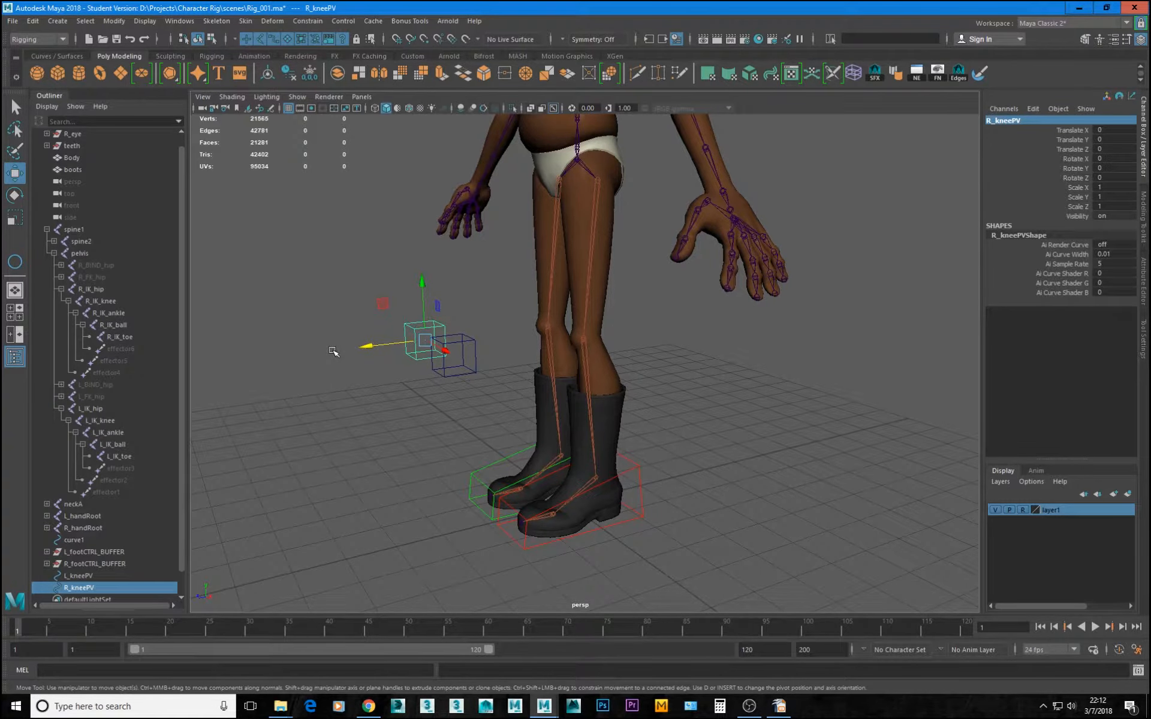
middle_click_drag(685, 159, 647, 351, "alt")
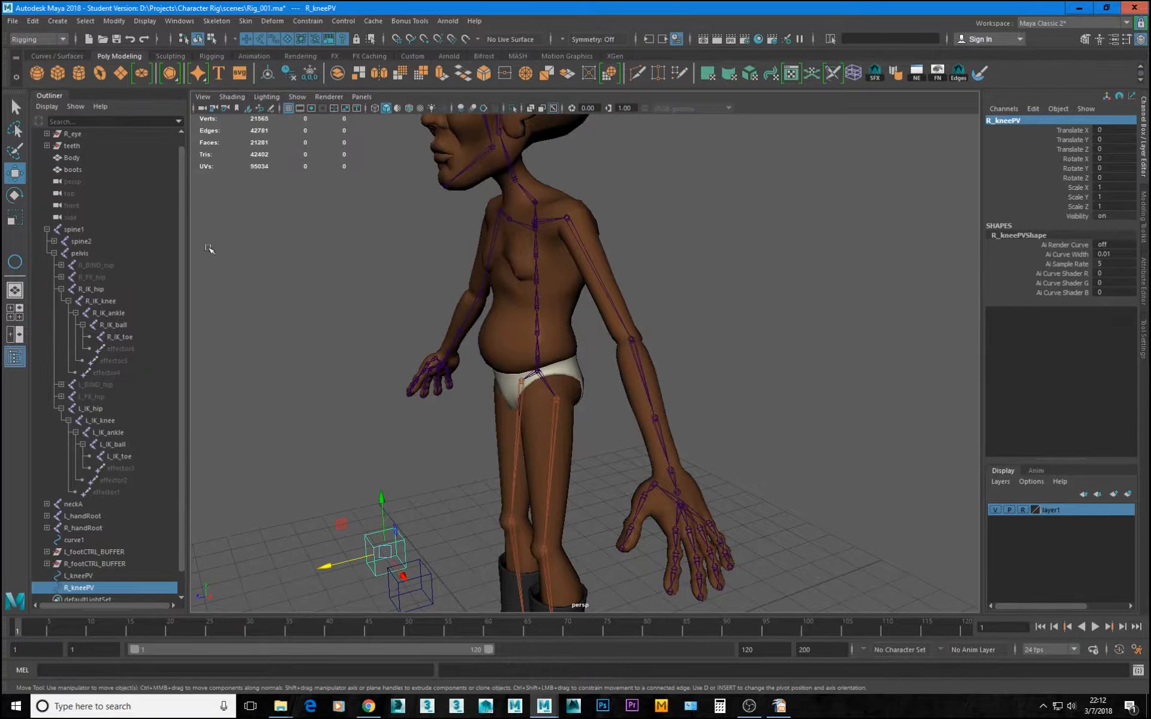
middle_click_drag(576, 418, 639, 285, "alt")
left_click_drag(644, 390, 576, 348, "alt")
Group the R_kneePV control on its own and name the group R_kneePV_BUFFER
left_click_drag(441, 271, 518, 396)
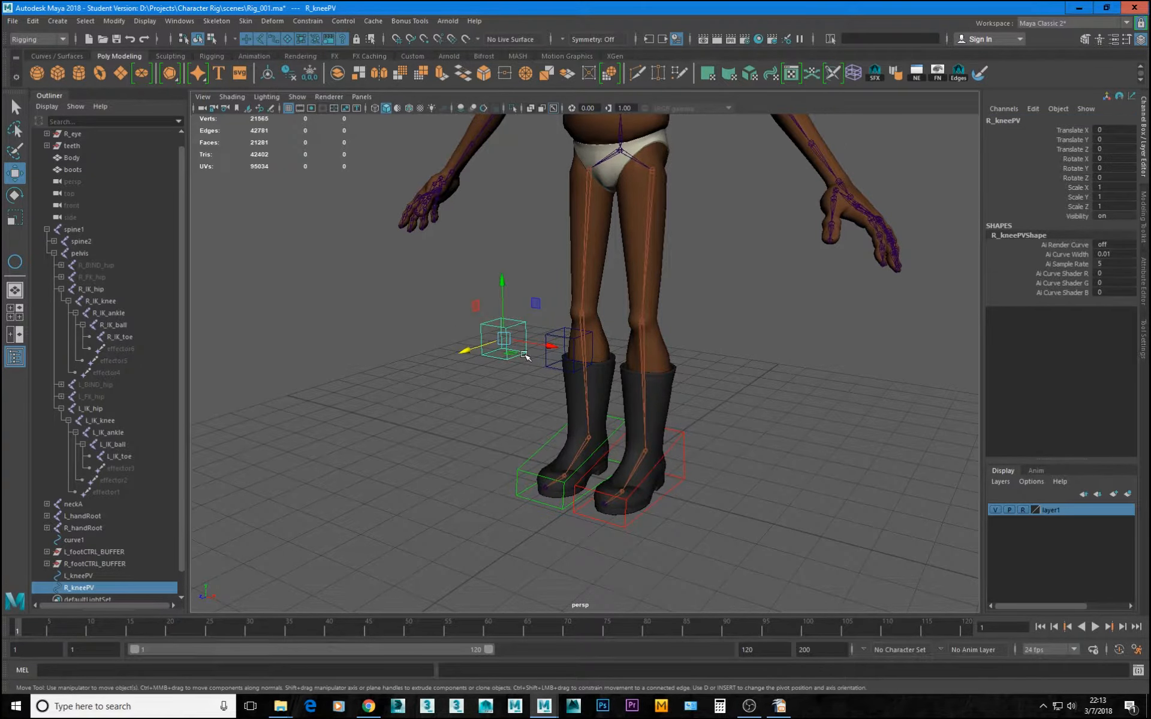
key("ctrl+g")
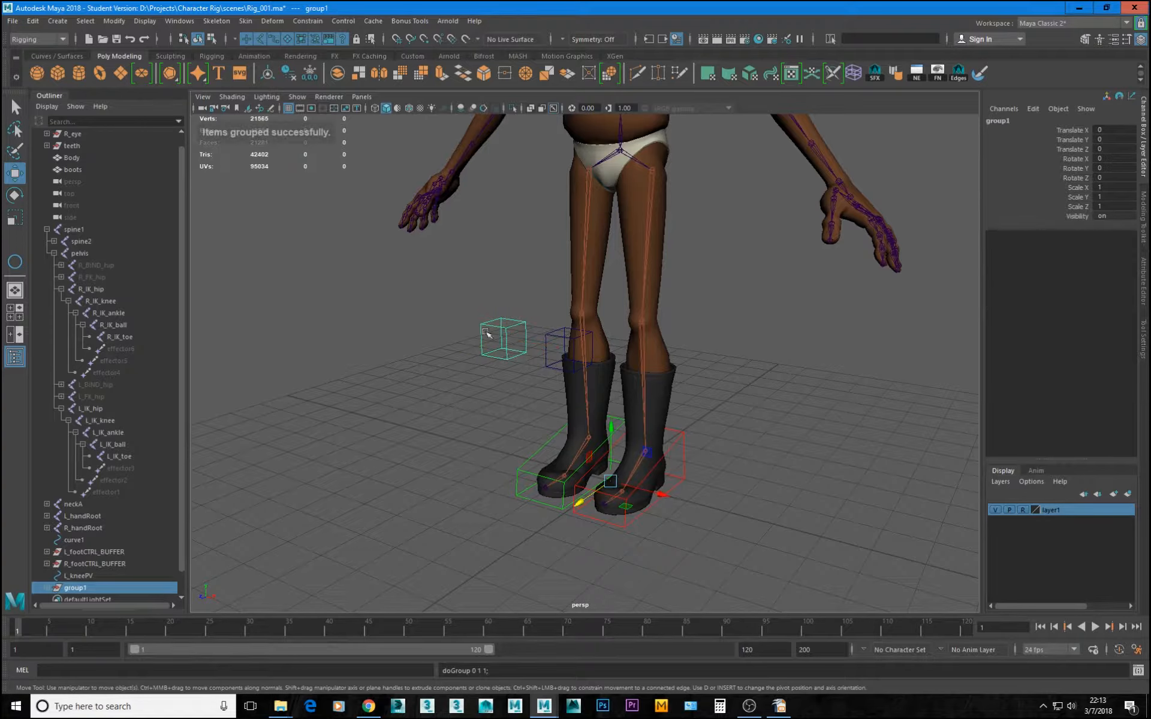
double_click(75, 588)
type("R_kneePV")
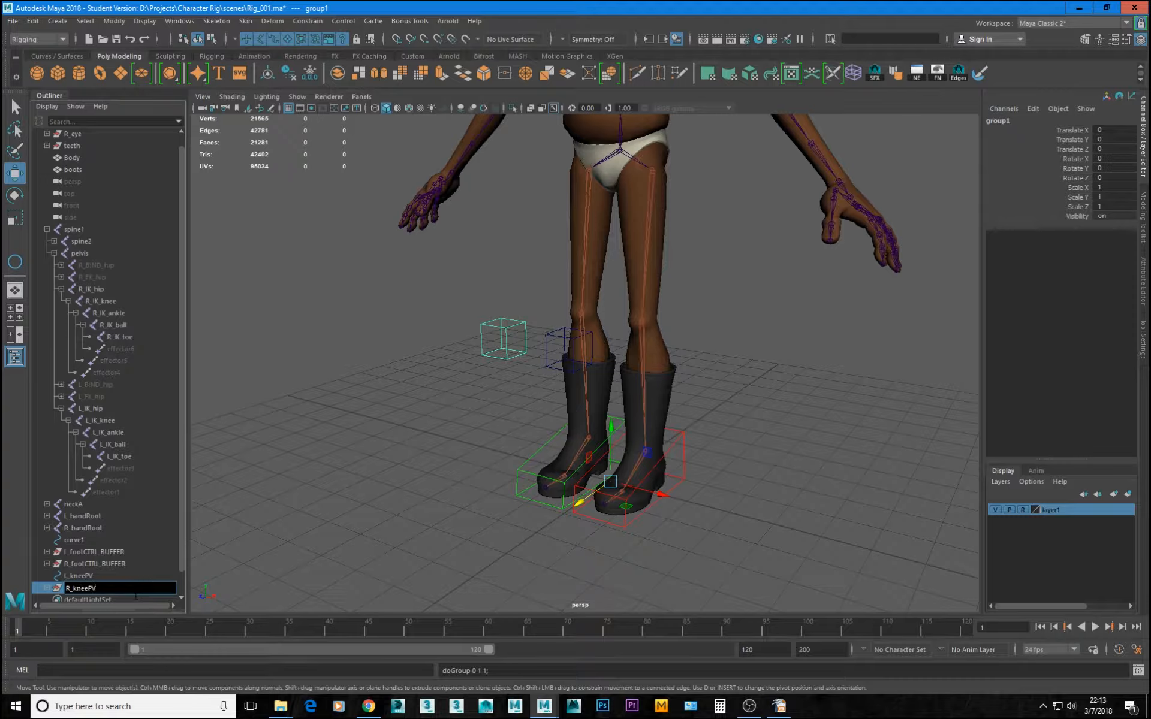
type("_BUFFER")
key("Return")
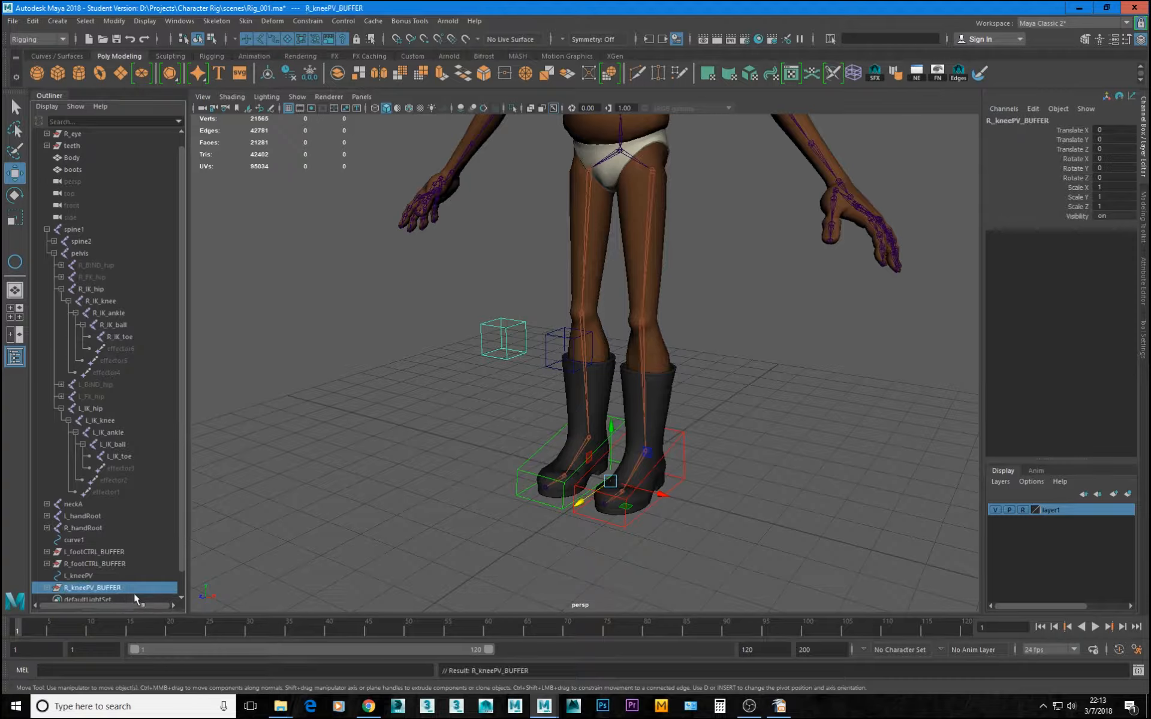
Group the L_kneePV control on its own and name the group L_kneePV_BUFFER
left_click(80, 576)
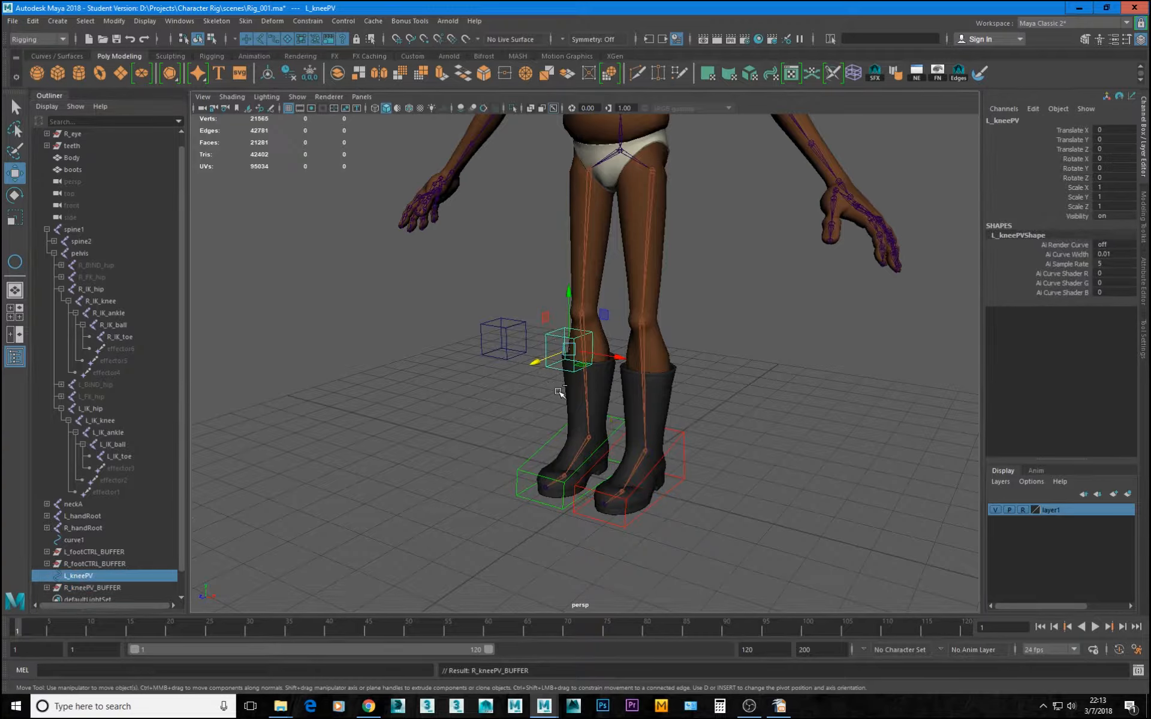
key("ctrl+g")
scroll(77, 582, "down", 1)
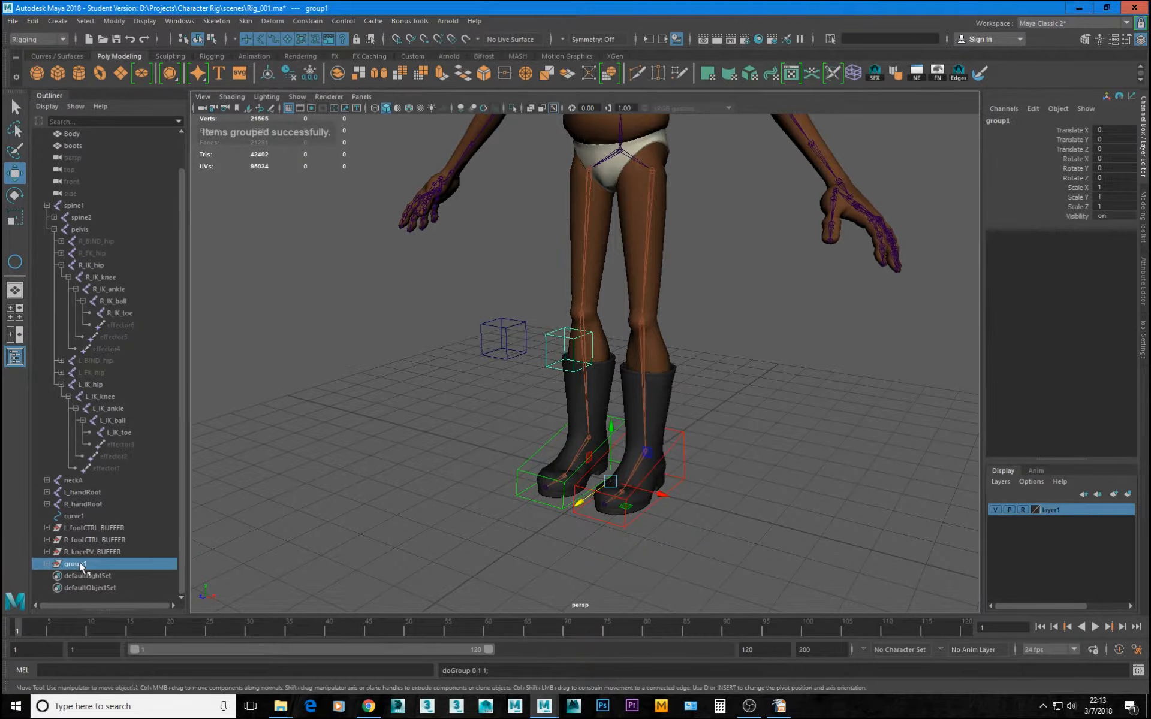
double_click(79, 564)
double_click(80, 553)
key("ctrl+c")
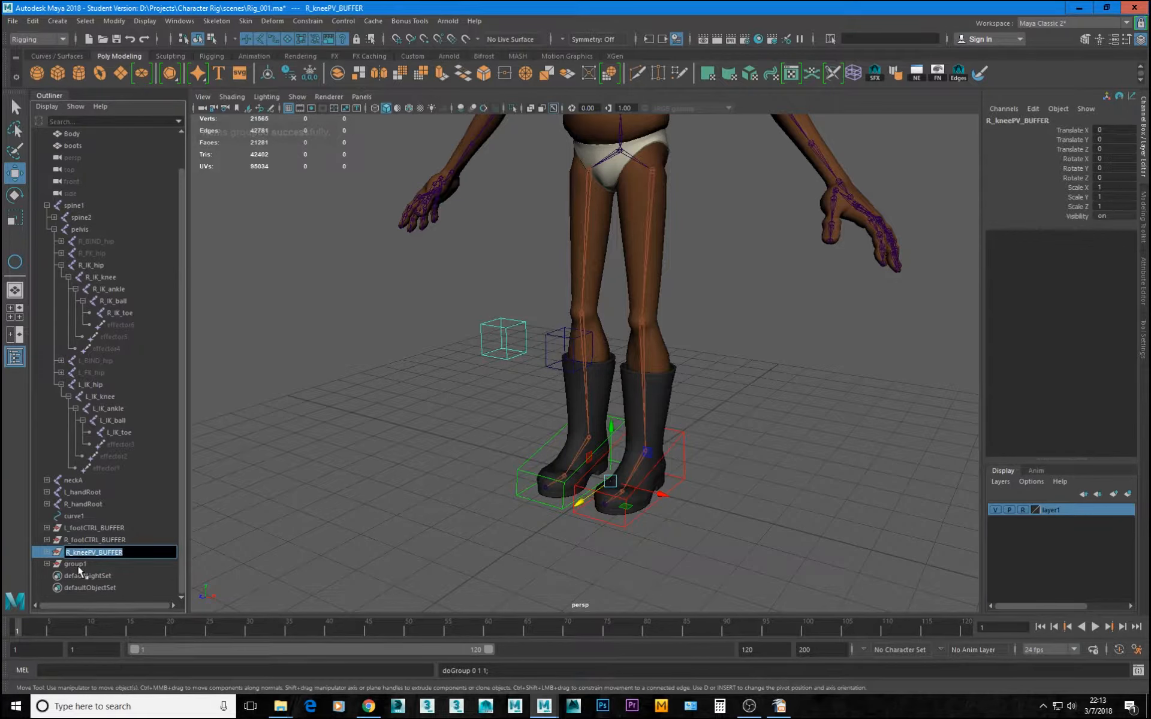
double_click(79, 565)
key("ctrl+v")
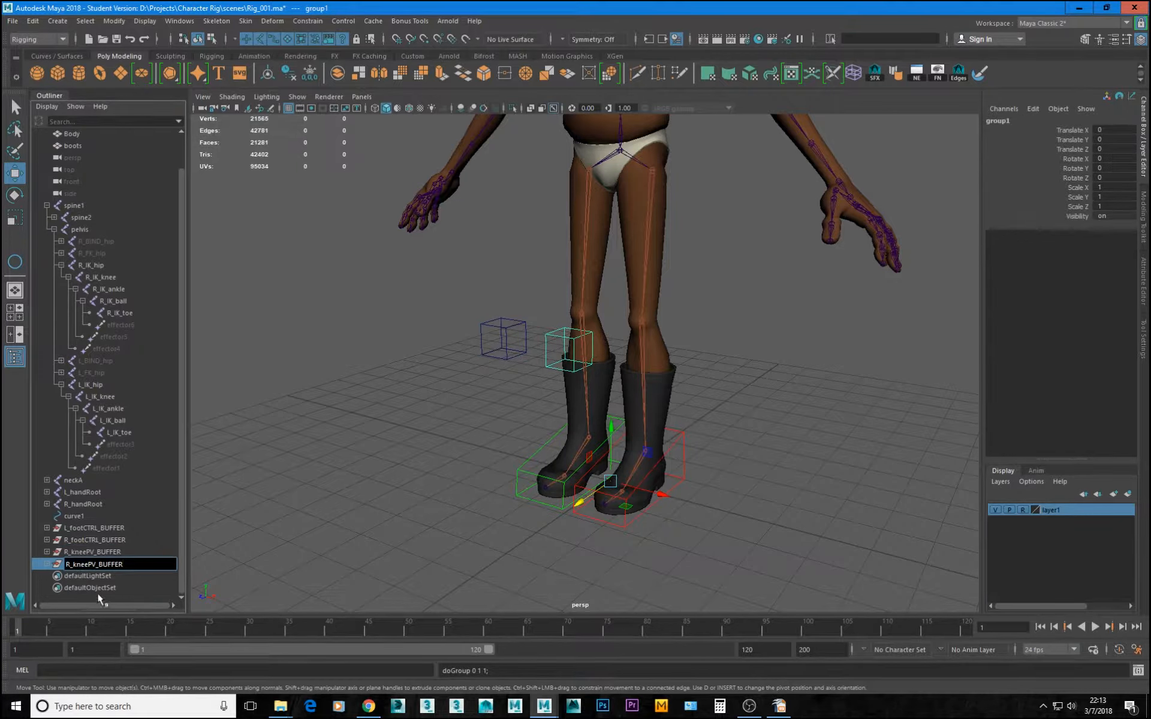
key("Delete")
type("L")
key("Return")
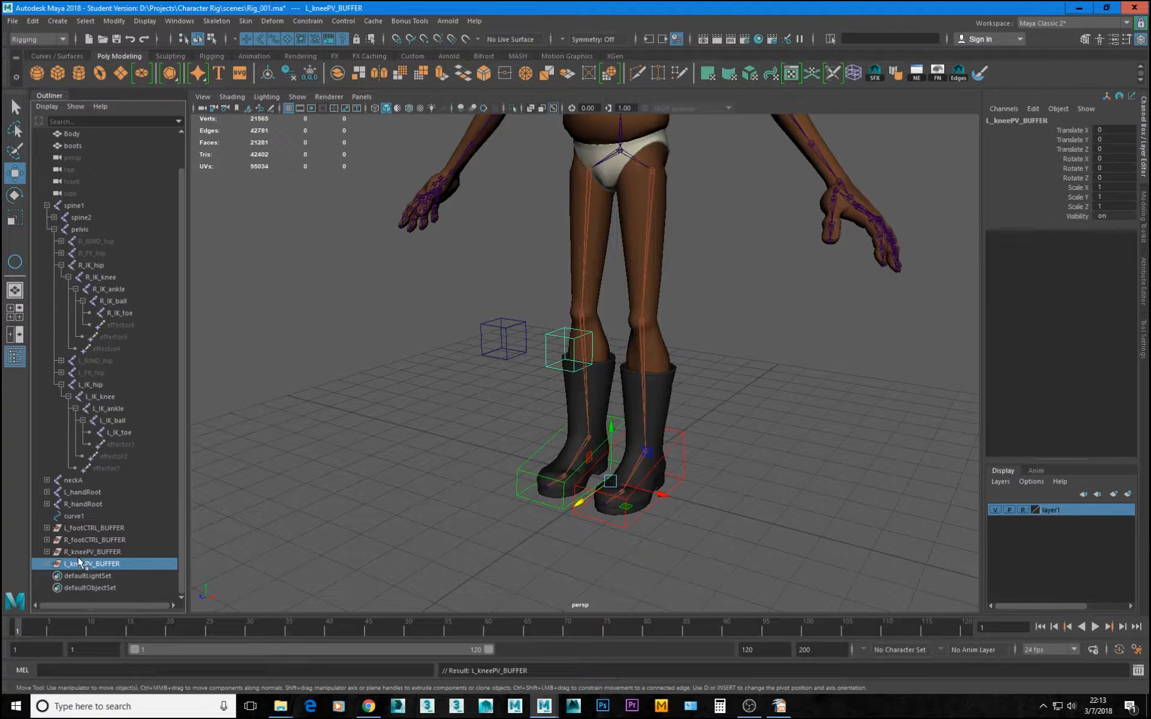
Center the pivots of the L_kneePV_BUFFER and R_kneePV_BUFFER groups on their controls
left_click(122, 23)
left_click(141, 111)
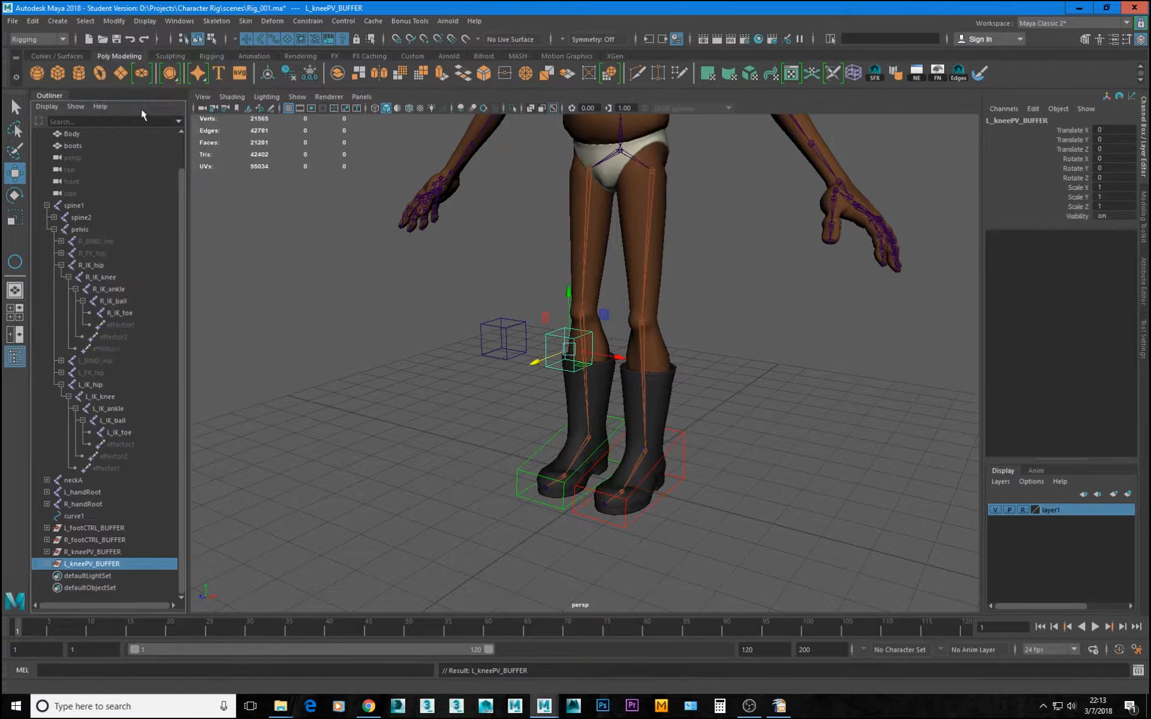
left_click(93, 552)
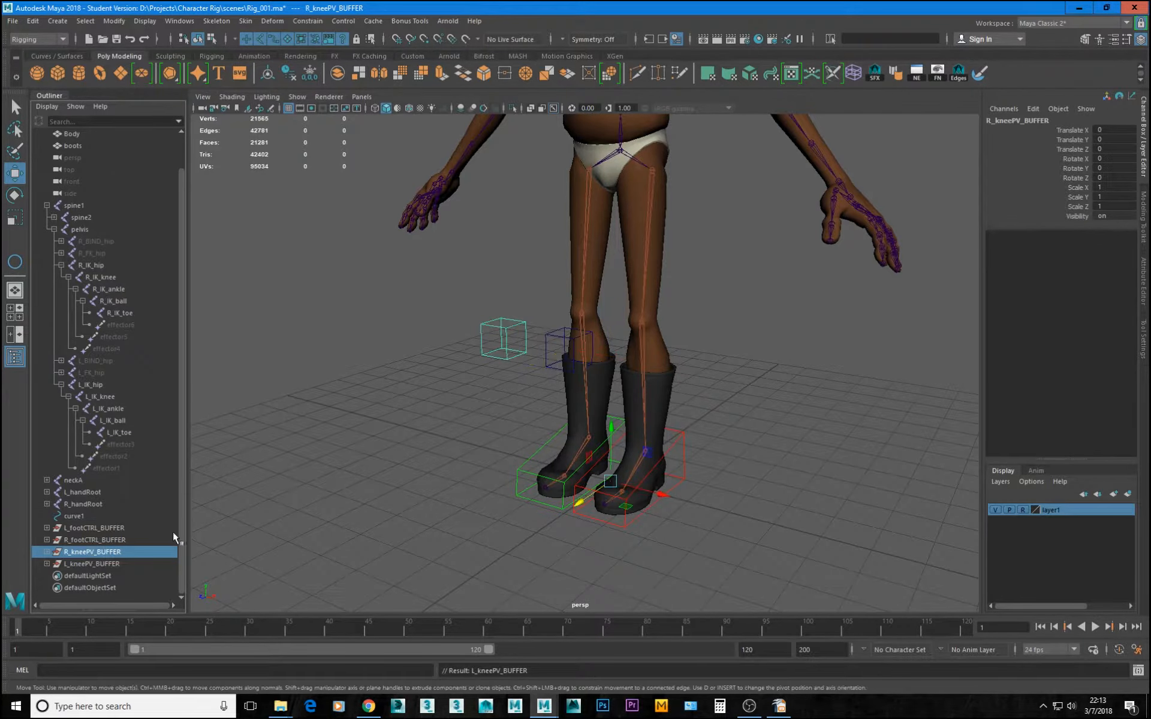
left_click_drag(503, 348, 487, 349, "alt")
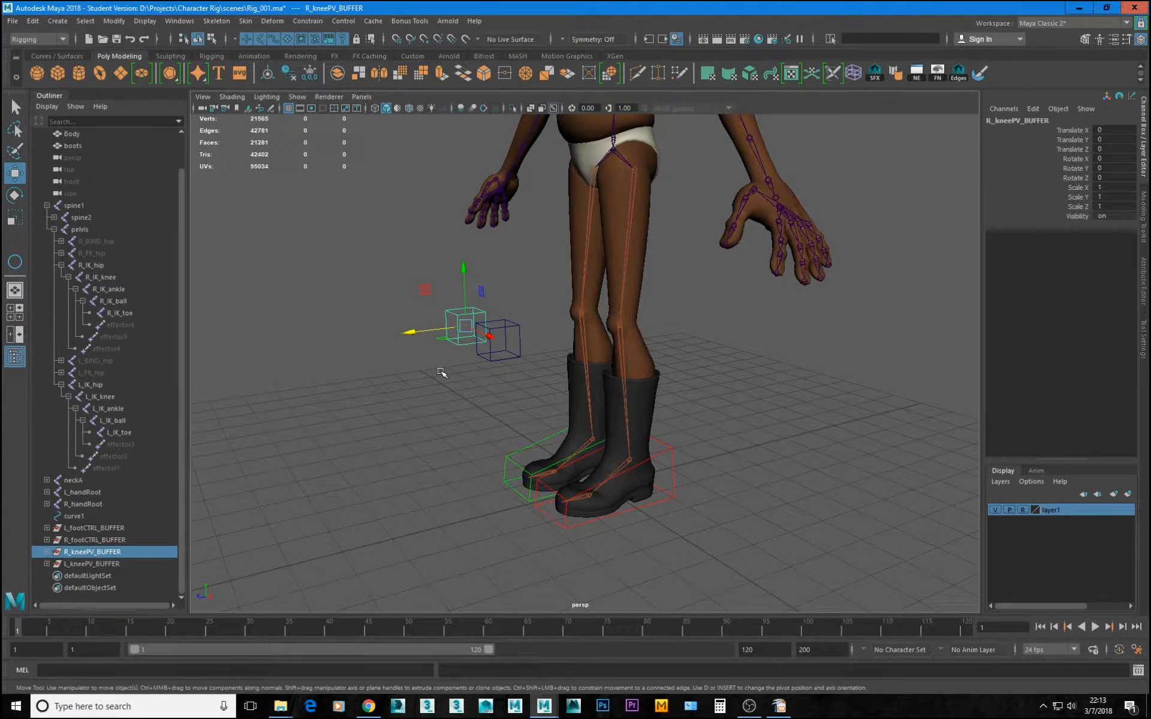
left_click_drag(468, 346, 576, 340, "alt")
middle_click_drag(573, 384, 570, 347, "alt")
right_click_drag(525, 349, 578, 380, "alt")
middle_click_drag(583, 346, 578, 414, "alt")
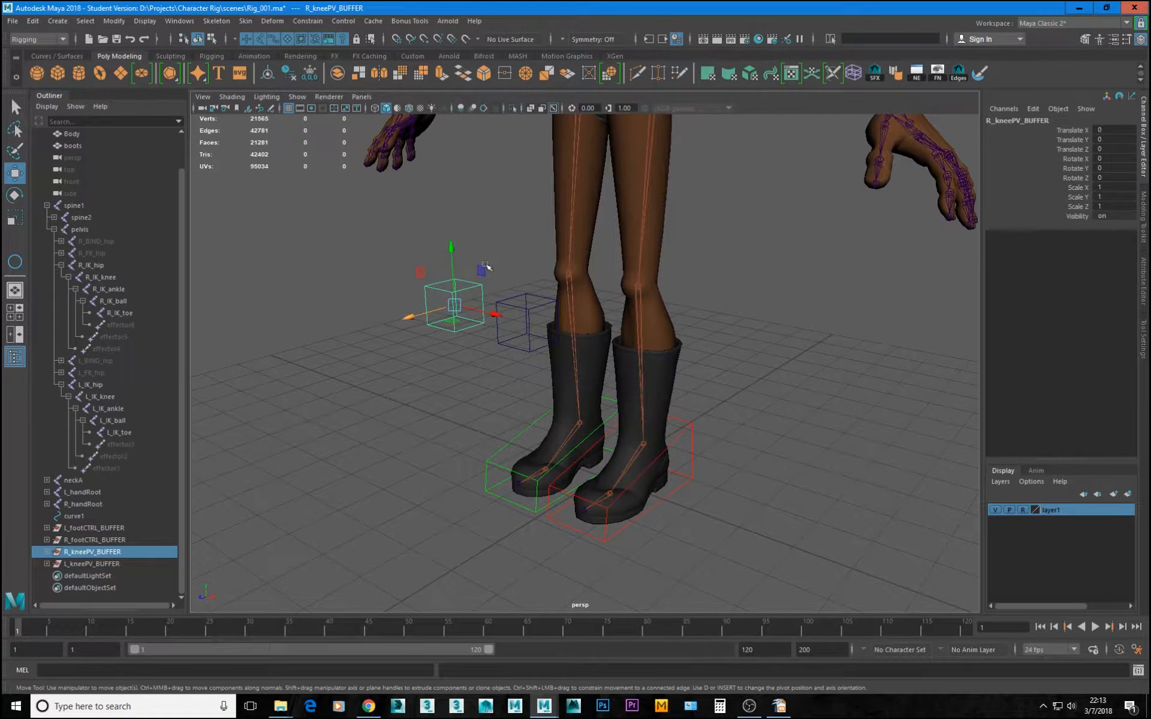
Add a Pole Vector constraint from the L_kneePV control to the L_ankleIK handle under L_footCTRL
left_click(525, 309)
left_click_drag(526, 308, 316, 345, "alt")
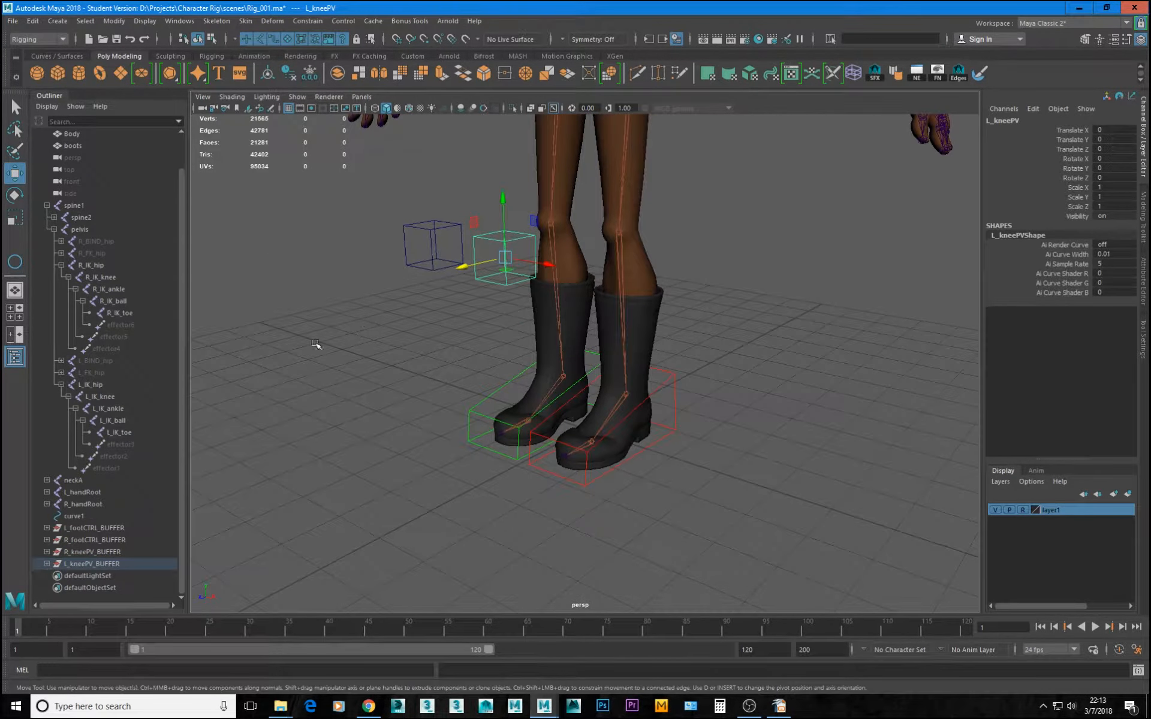
mouse_move(480, 371)
middle_mouse_down("alt")
mouse_move(504, 321)
mouse_move(484, 384)
middle_mouse_up("alt")
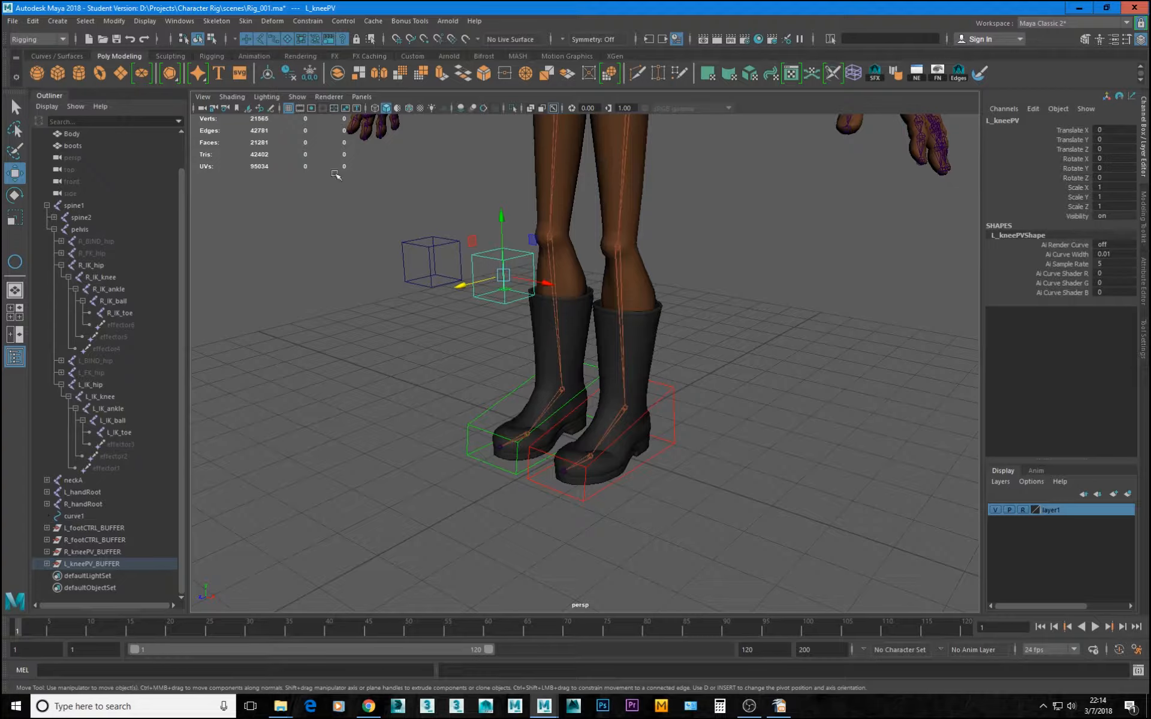
left_click(46, 528)
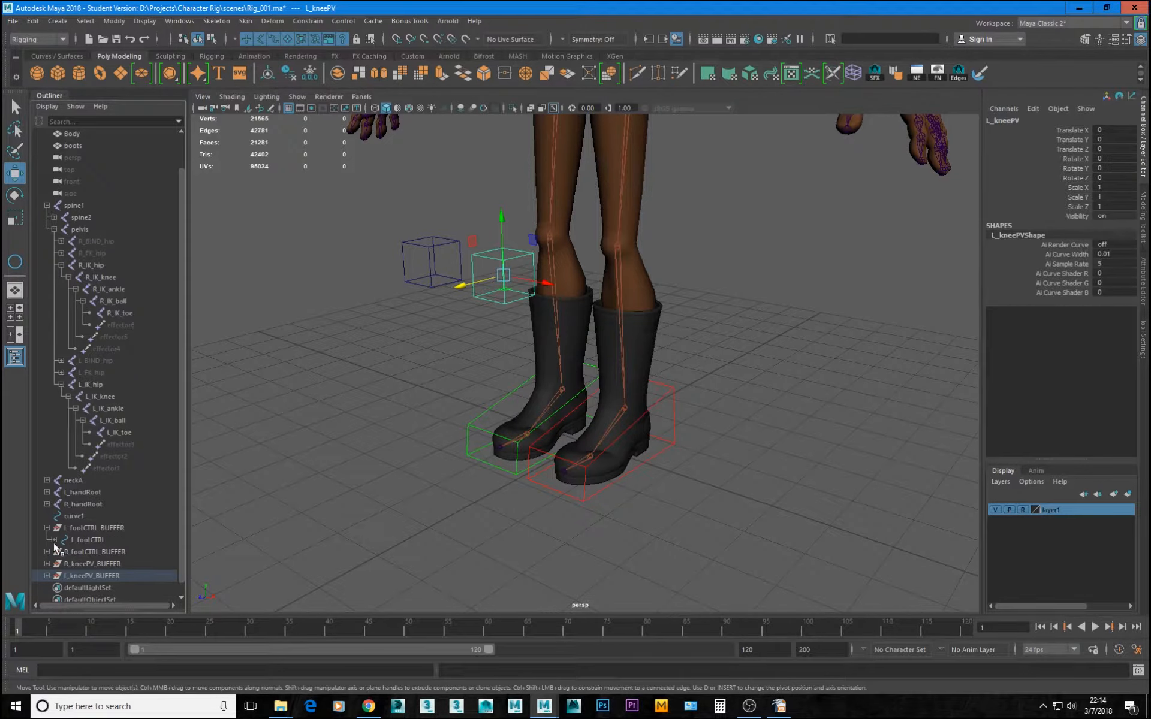
left_click(47, 552)
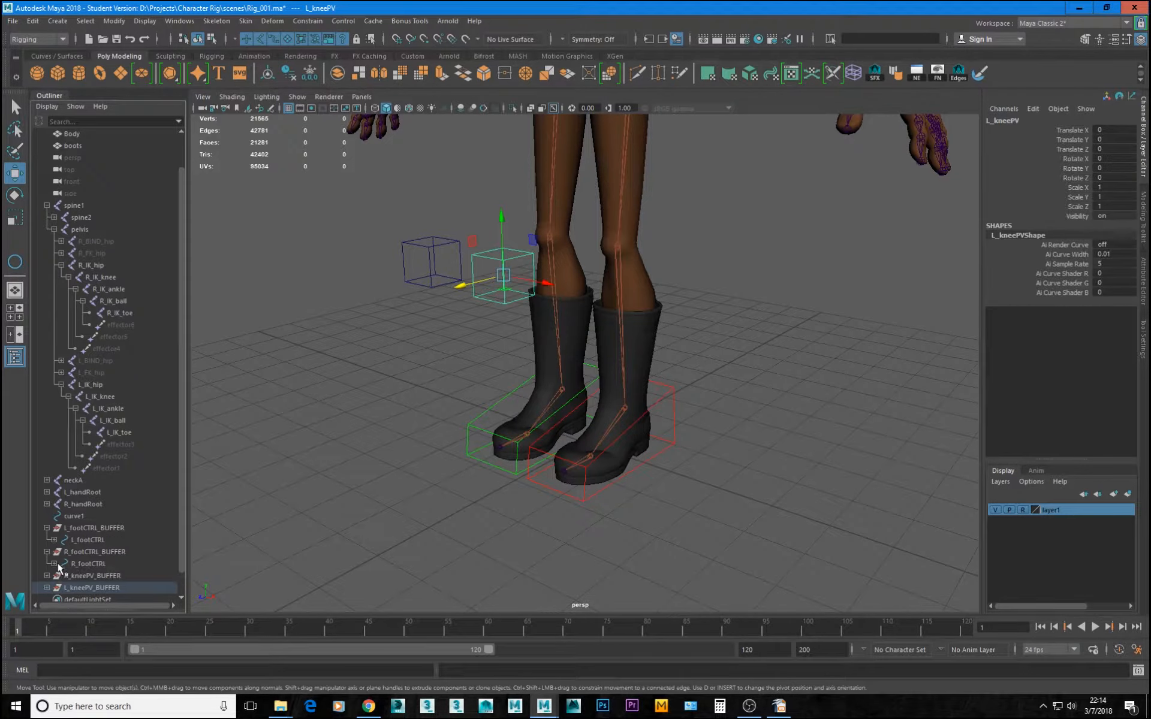
left_click(54, 563)
left_click(54, 540)
scroll(67, 530, "down", 3)
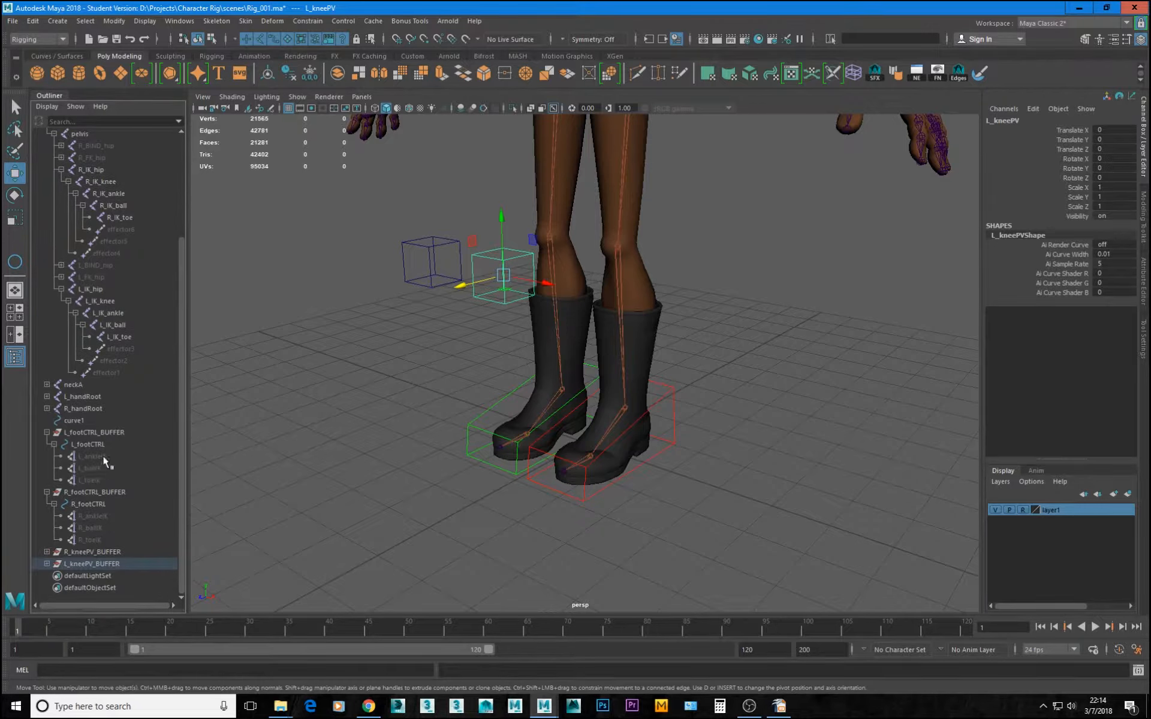
left_click(82, 454)
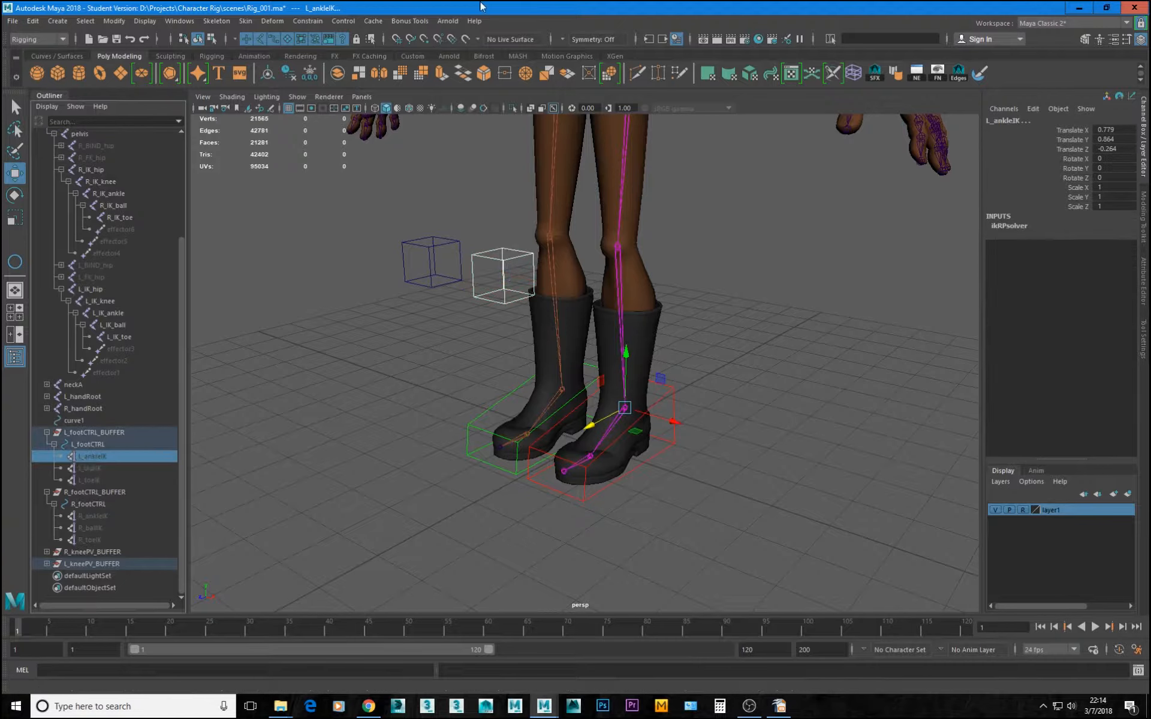
left_click(308, 20)
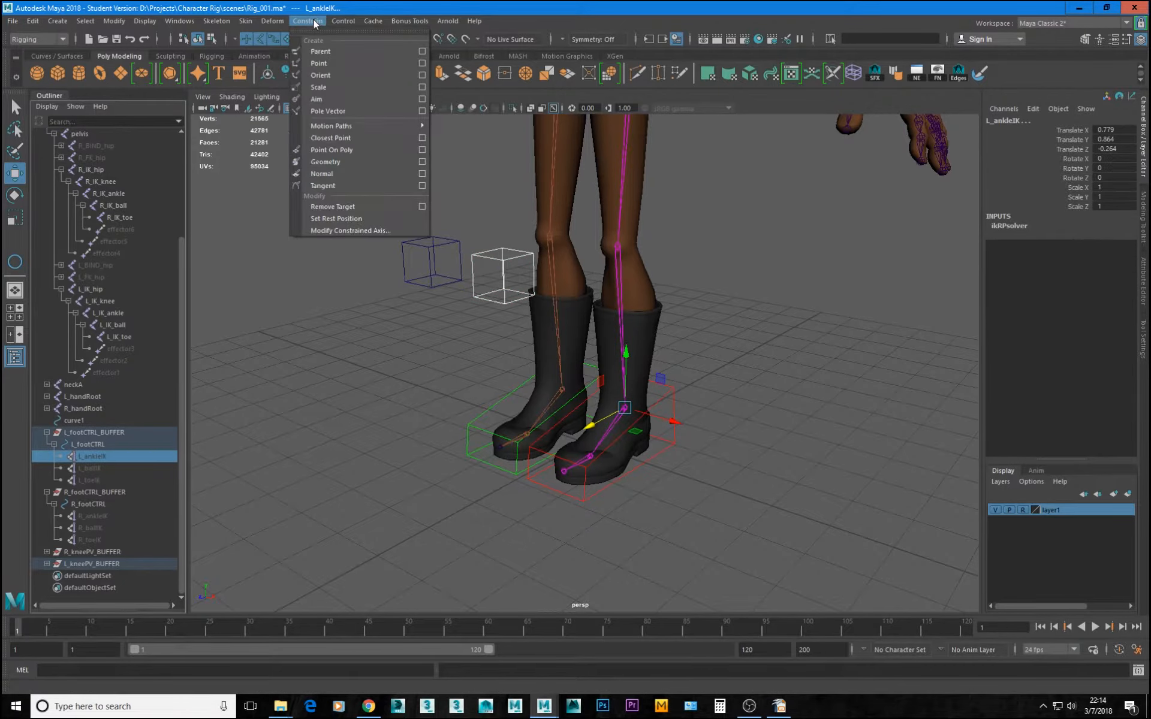
left_click(364, 111)
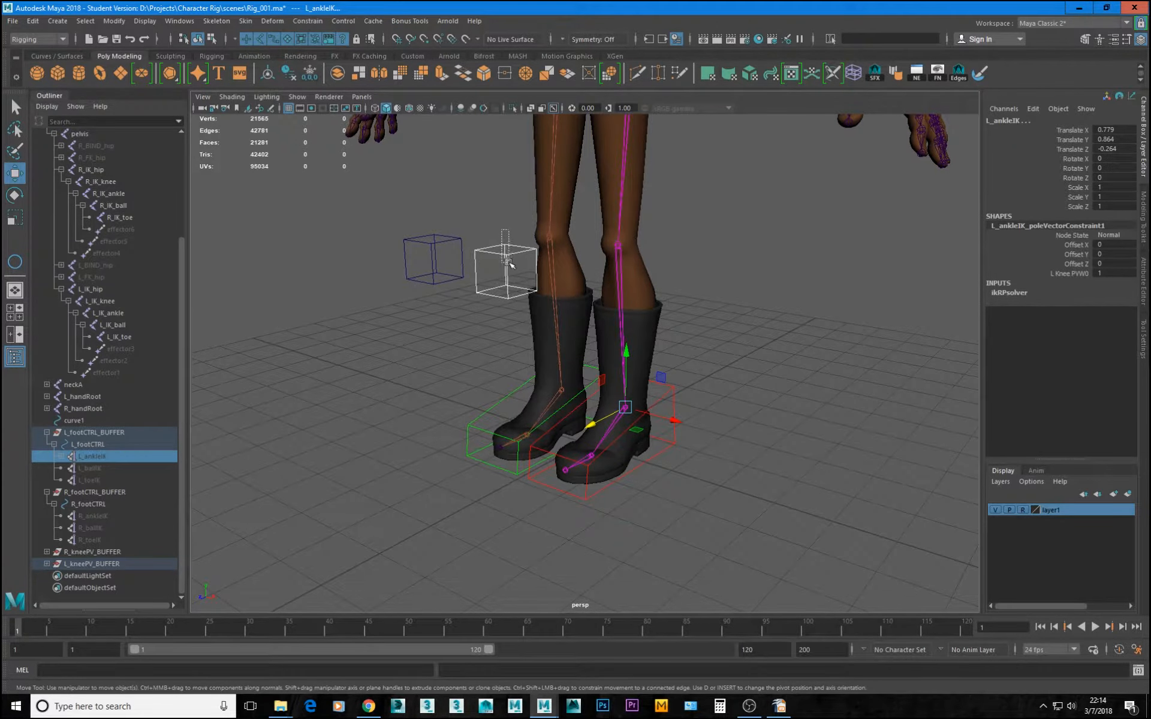
Try moving L_kneePV sideways, then hide layer1 and switch the viewport background to black so the leg joints stand out
left_click(500, 276)
left_click_drag(506, 273, 588, 307, "alt")
left_click(996, 511)
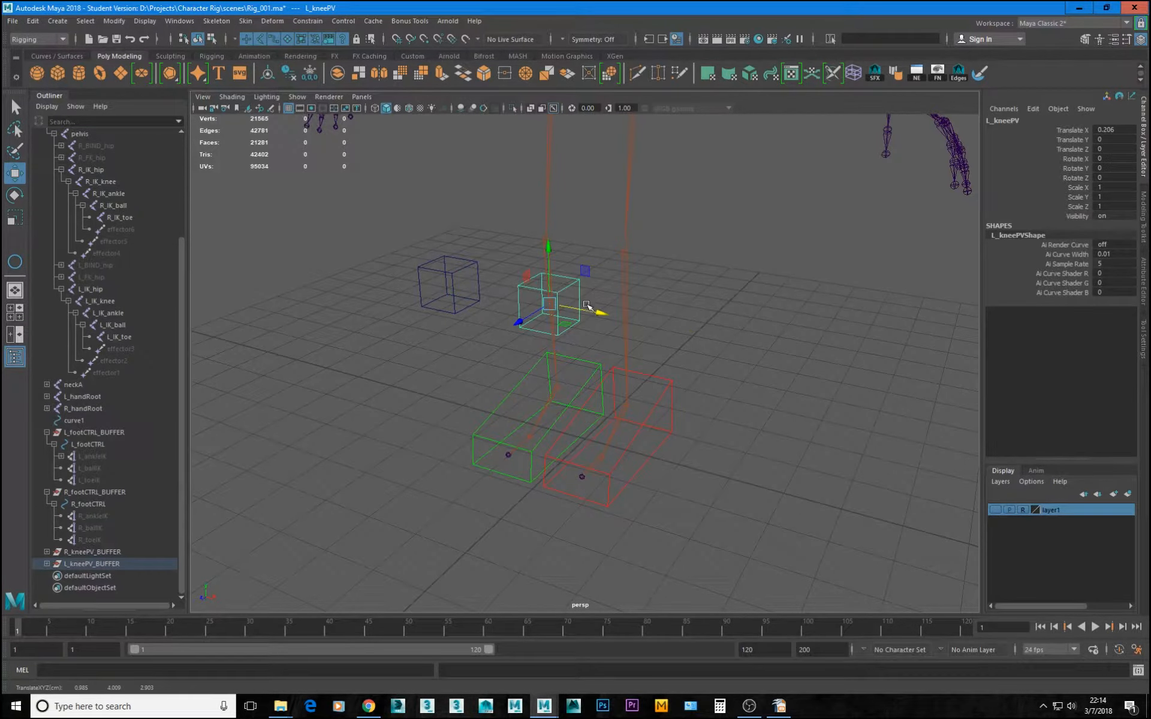
key("alt+b")
key("alt+b")
key("alt+b")
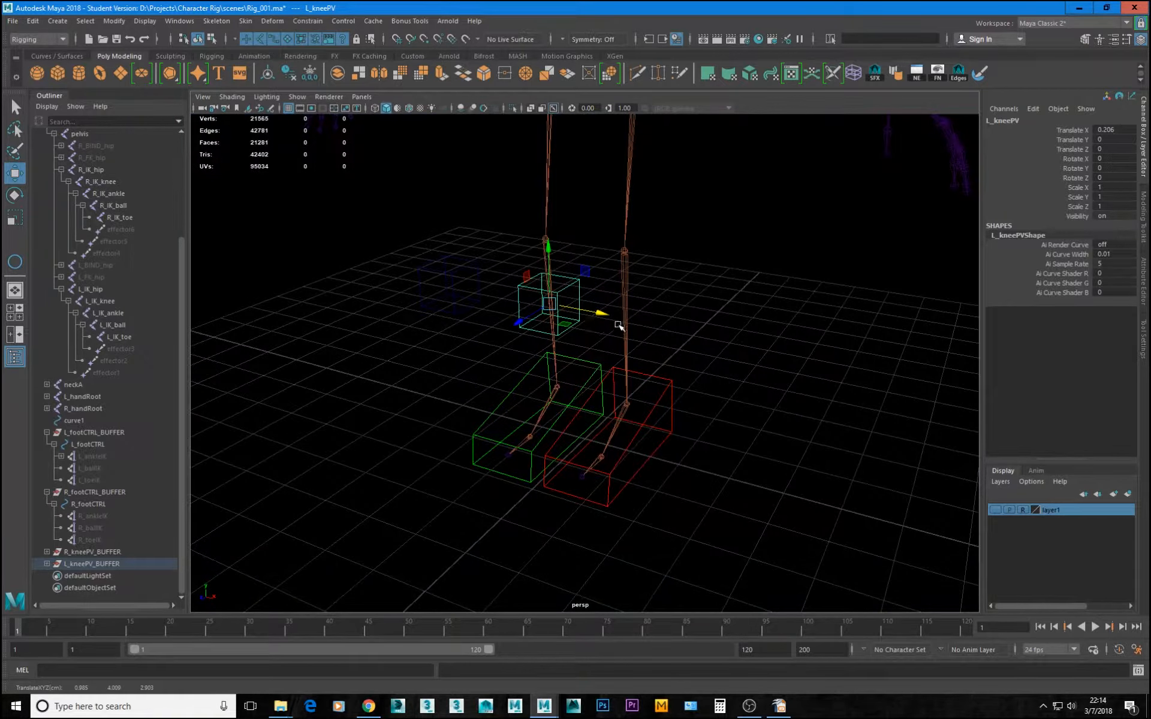
Test the left knee's response by moving L_kneePV, then reset its Translate X to 0
left_click_drag(597, 313, 614, 334)
key("ctrl+z")
double_click(1114, 129)
type("0")
key("Return")
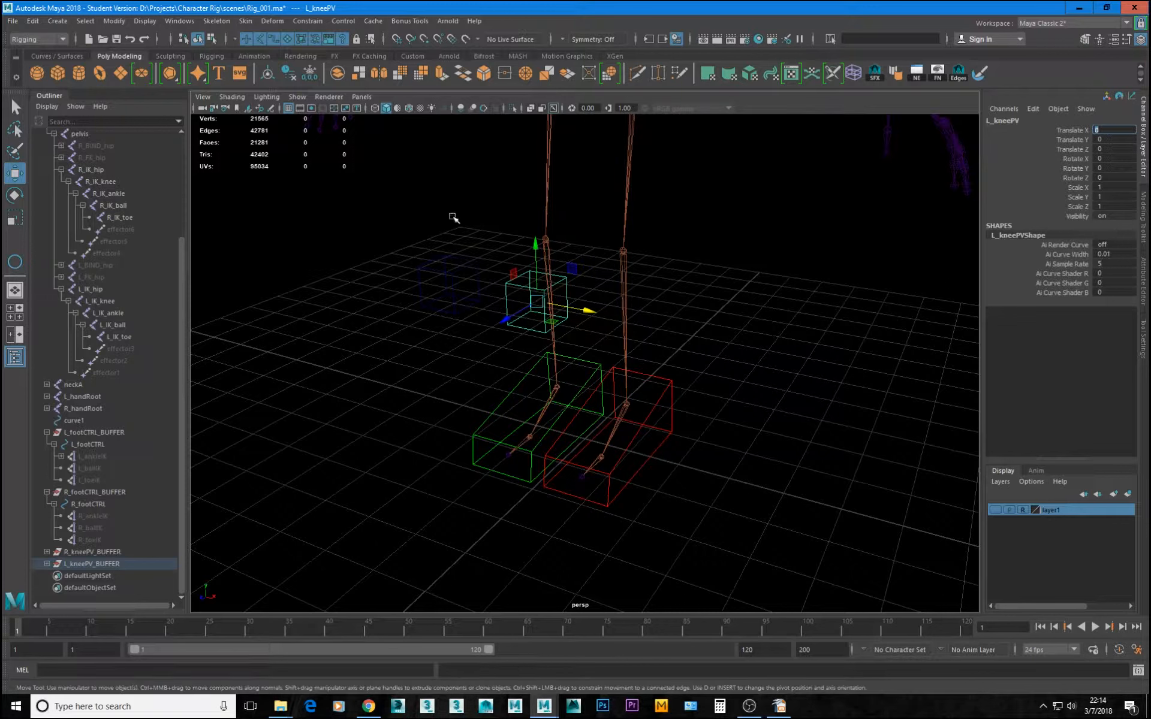
Add a Pole Vector constraint from the R_kneePV control to the R_ankleIK handle under R_footCTRL
left_click(473, 269)
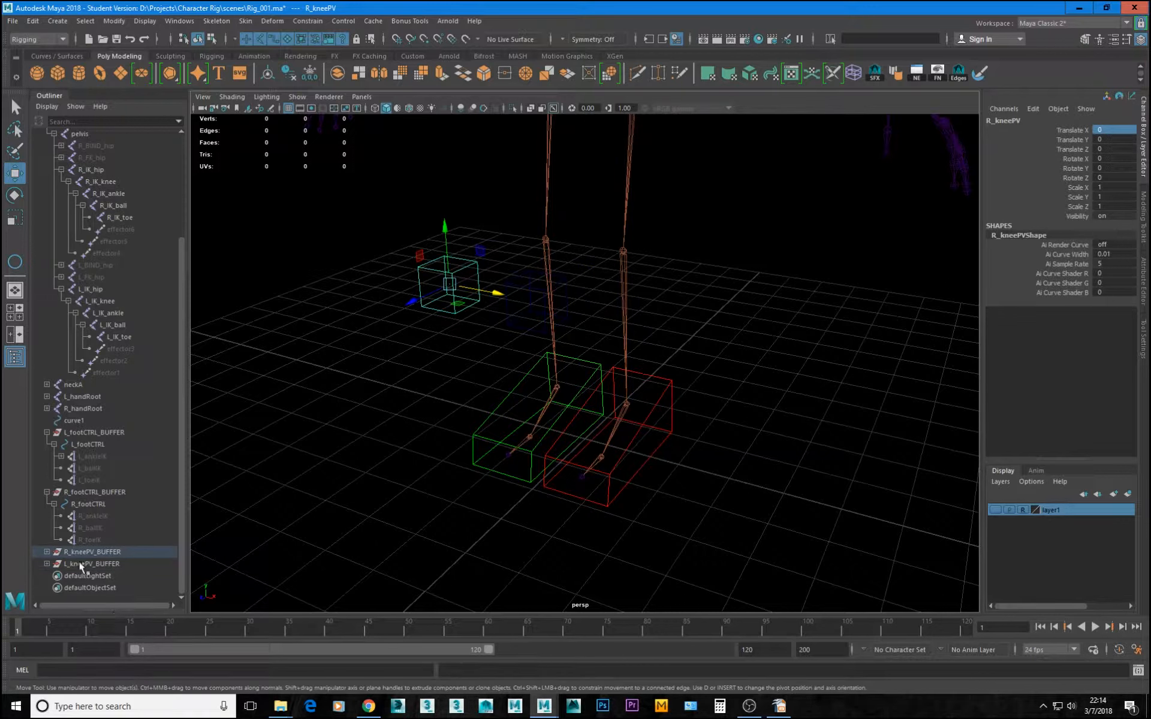
left_click(96, 516)
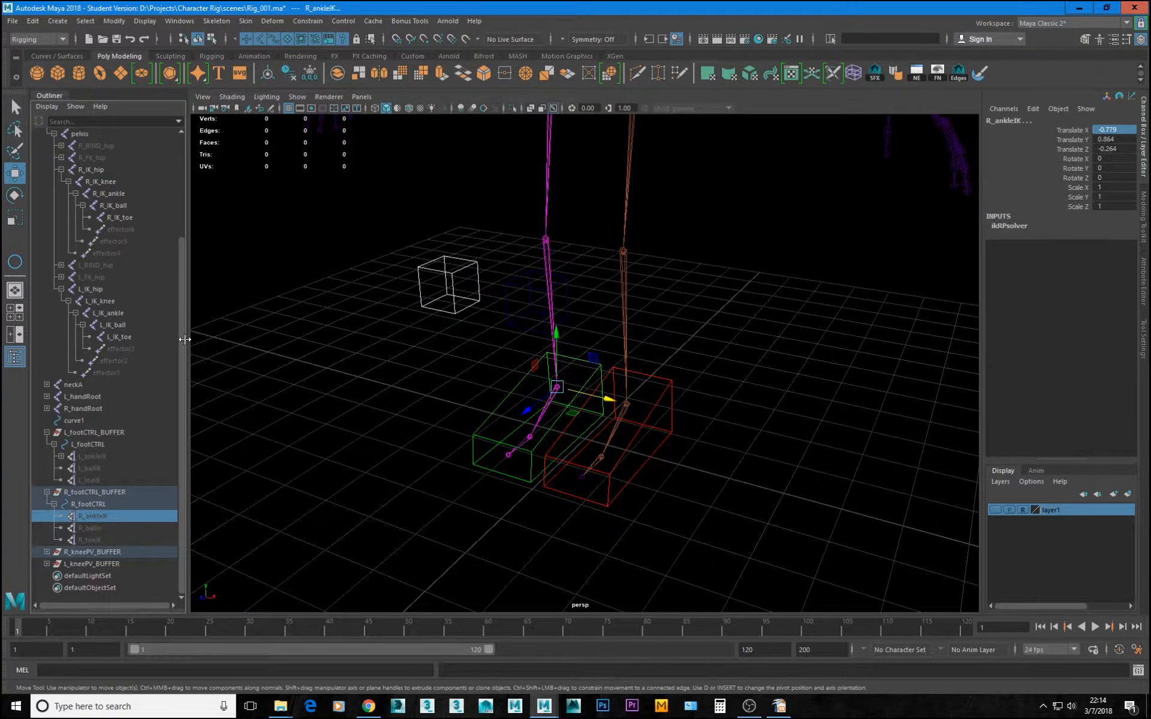
left_click(308, 20)
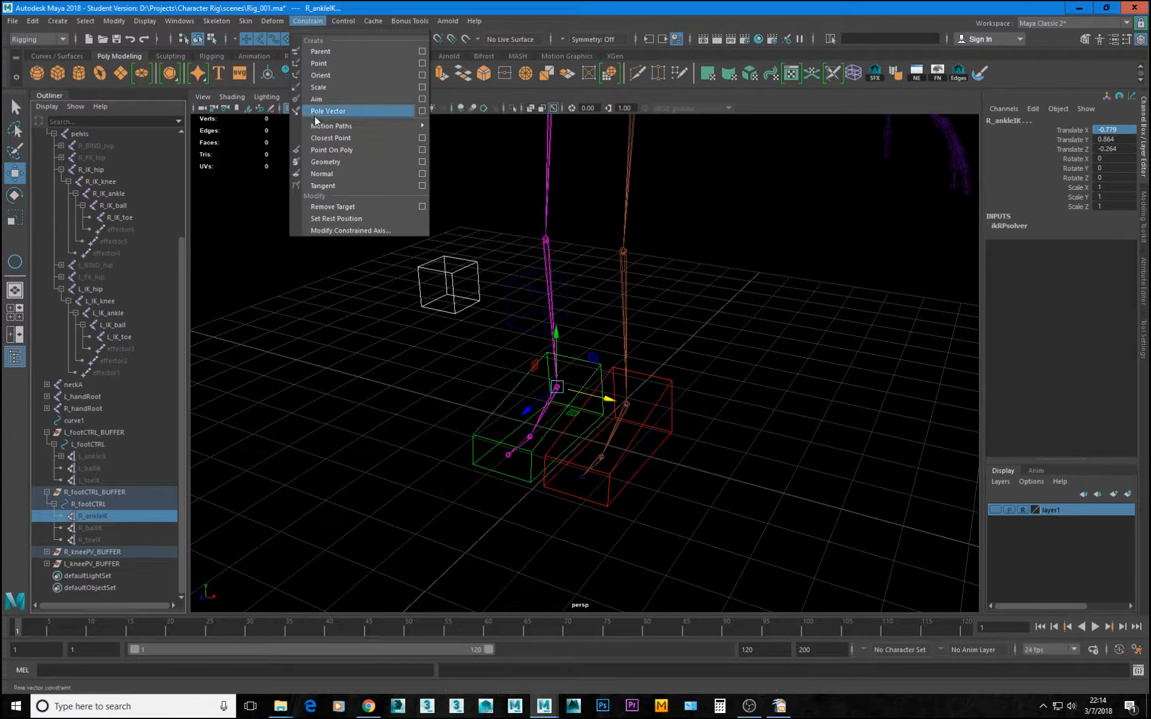
left_click(320, 111)
Test the right leg's response by moving the R_footCTRL and R_kneePV controls
left_click_drag(554, 326, 476, 336, "alt")
left_click(439, 277)
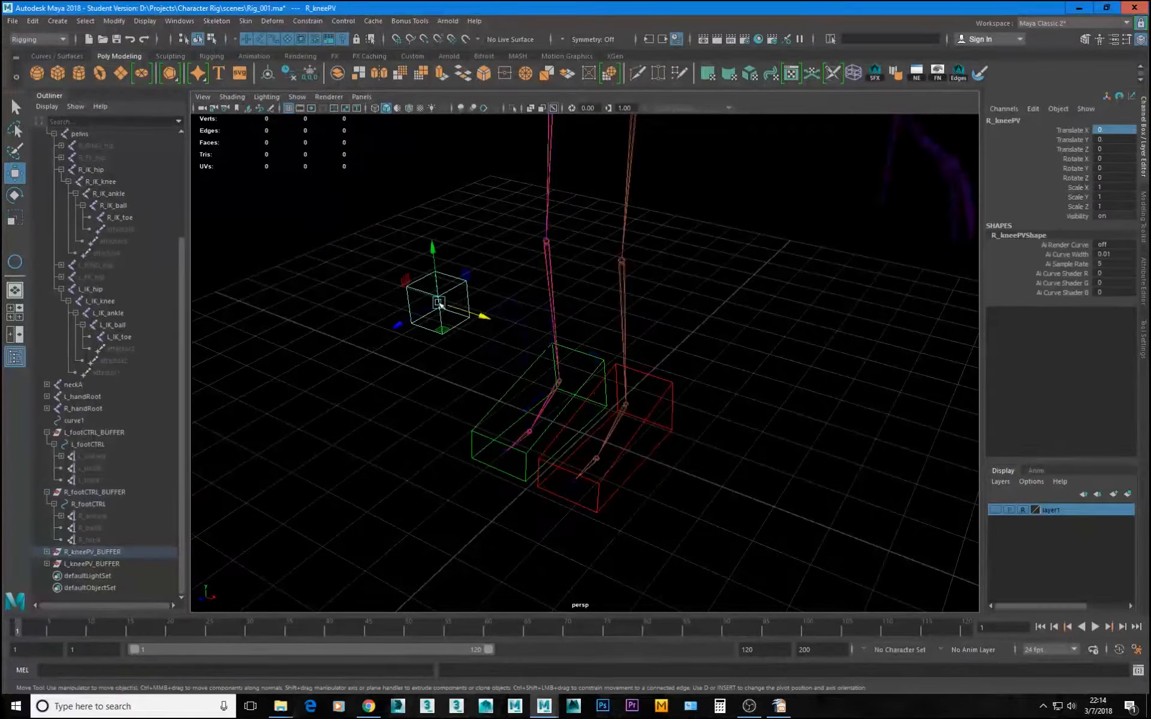
left_click_drag(442, 291, 510, 369, "alt")
left_click(479, 429)
scroll(485, 269, "down", 5)
left_click(500, 324)
middle_click_drag(504, 395, 507, 339)
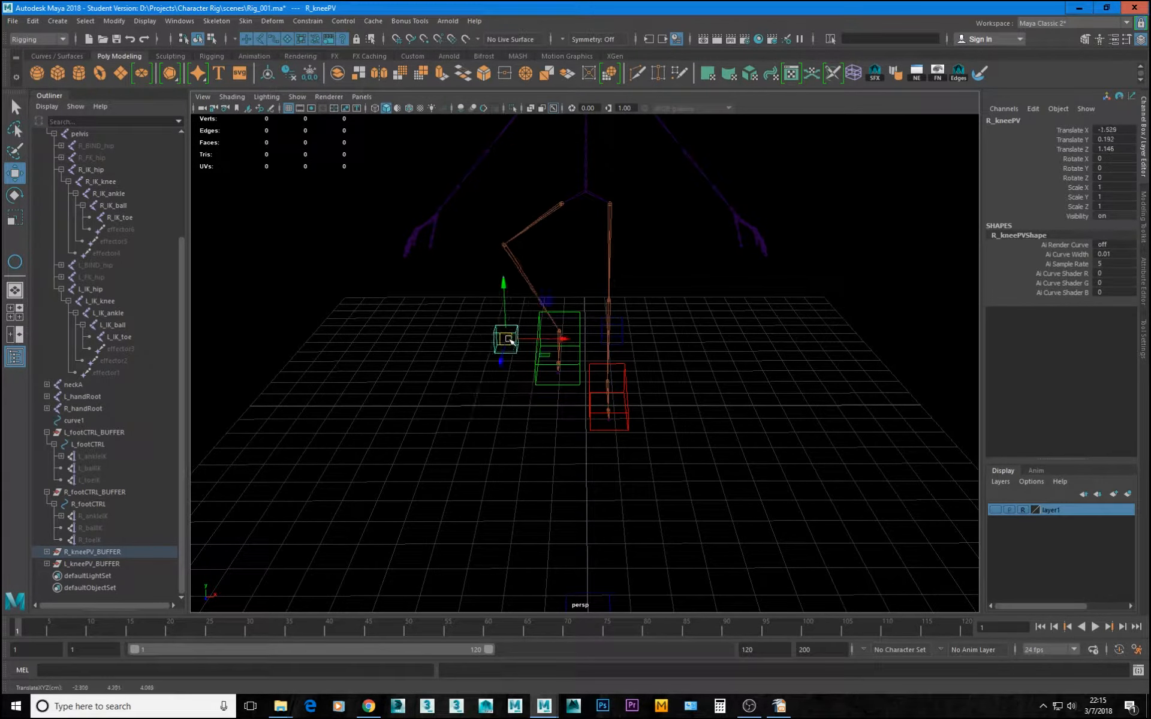
Reset Translate X, Y and Z to 0 on both R_kneePV and R_footCTRL
left_click_drag(1115, 152, 1114, 129)
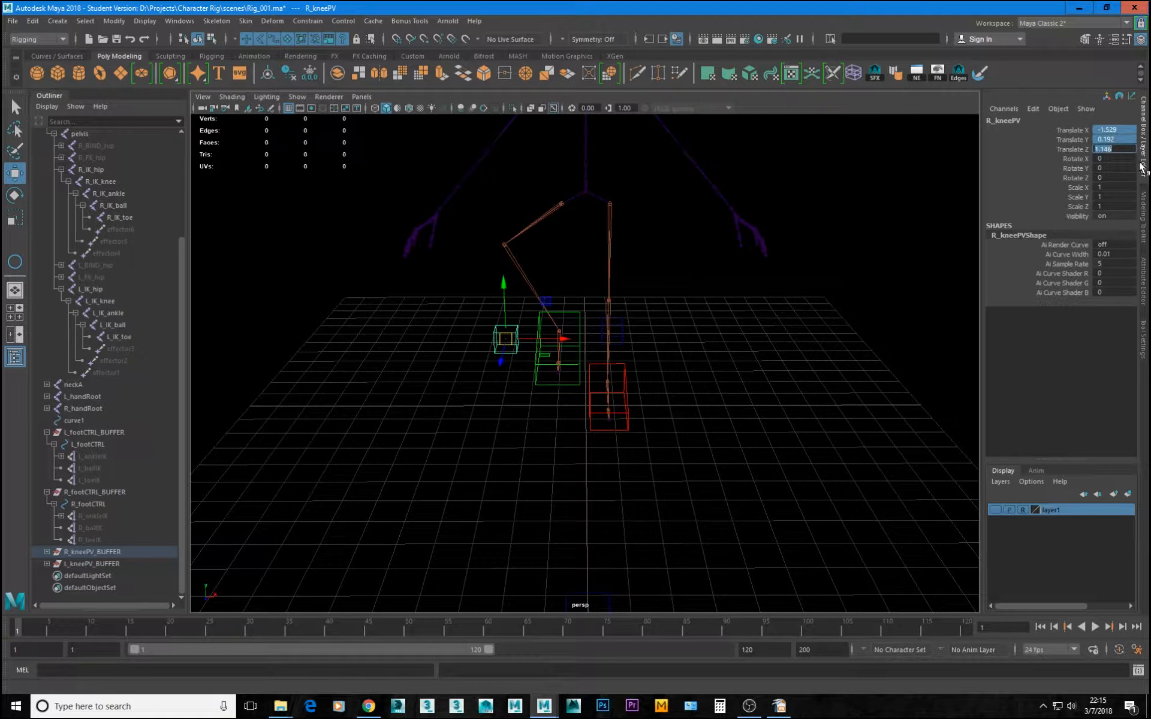
type("0")
key("Return")
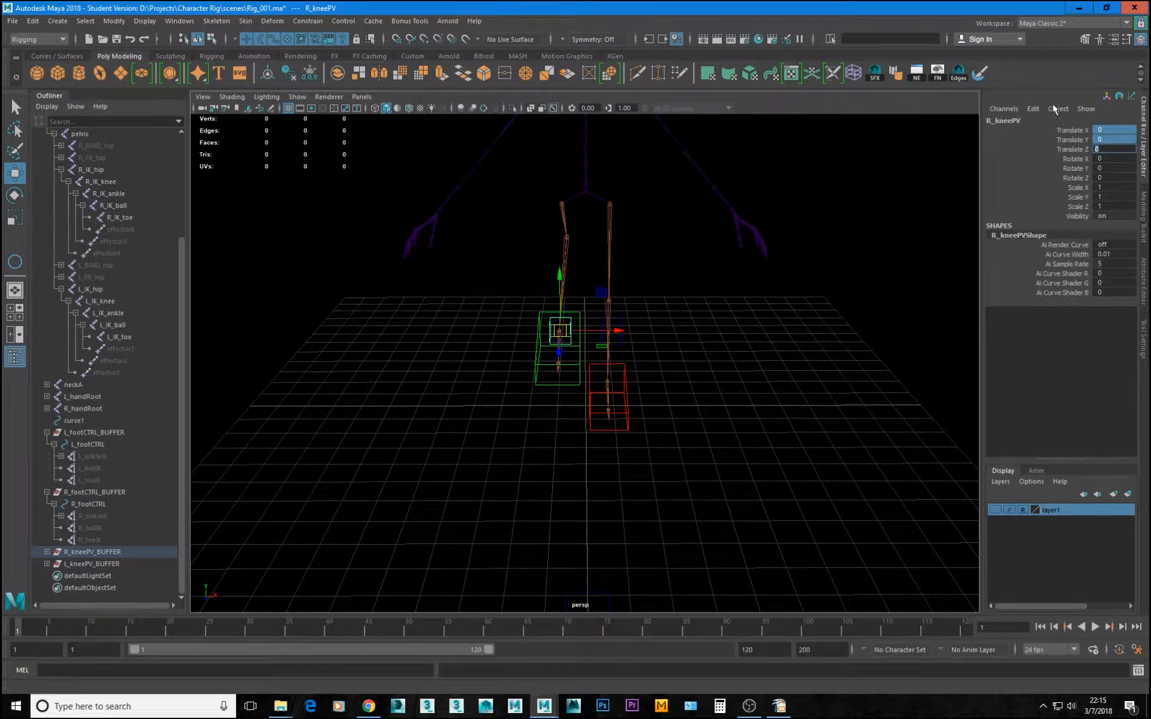
left_click(535, 367)
left_click_drag(1114, 150, 1109, 129)
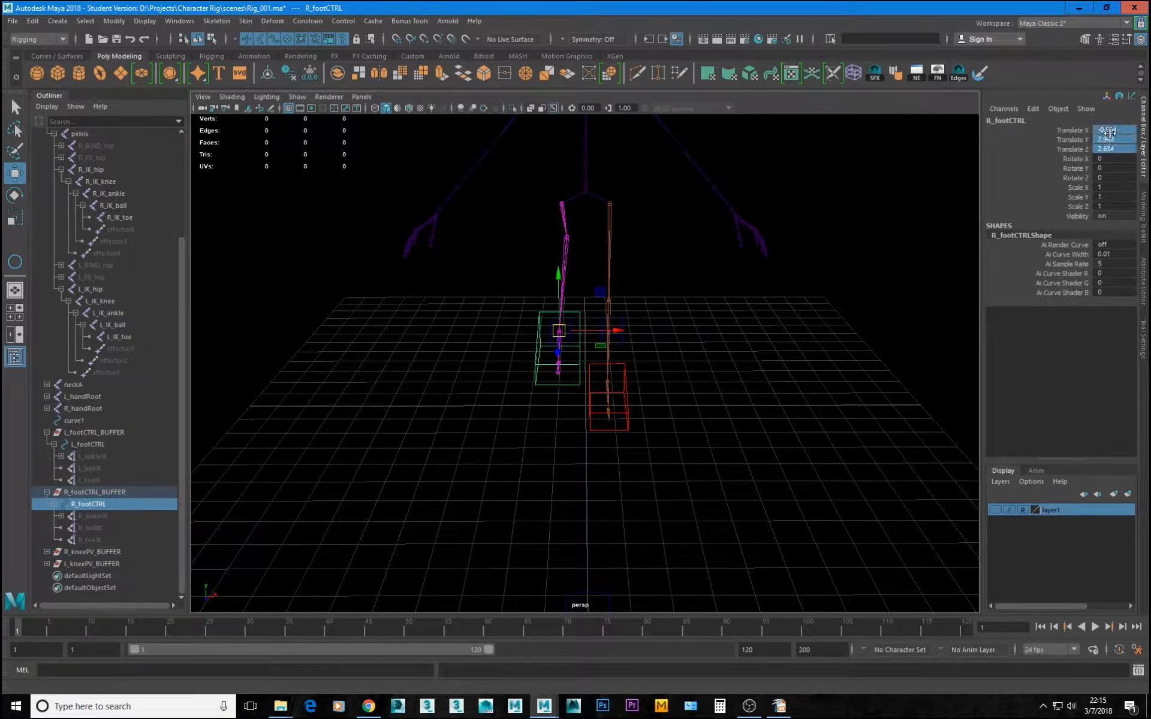
type("0")
key("Return")
Switch the viewport background back to grey and show layer1 so the boots are visible around the leg joints
mouse_move(602, 294)
left_mouse_down("alt")
mouse_move(486, 275)
mouse_move(601, 286)
left_mouse_up("alt")
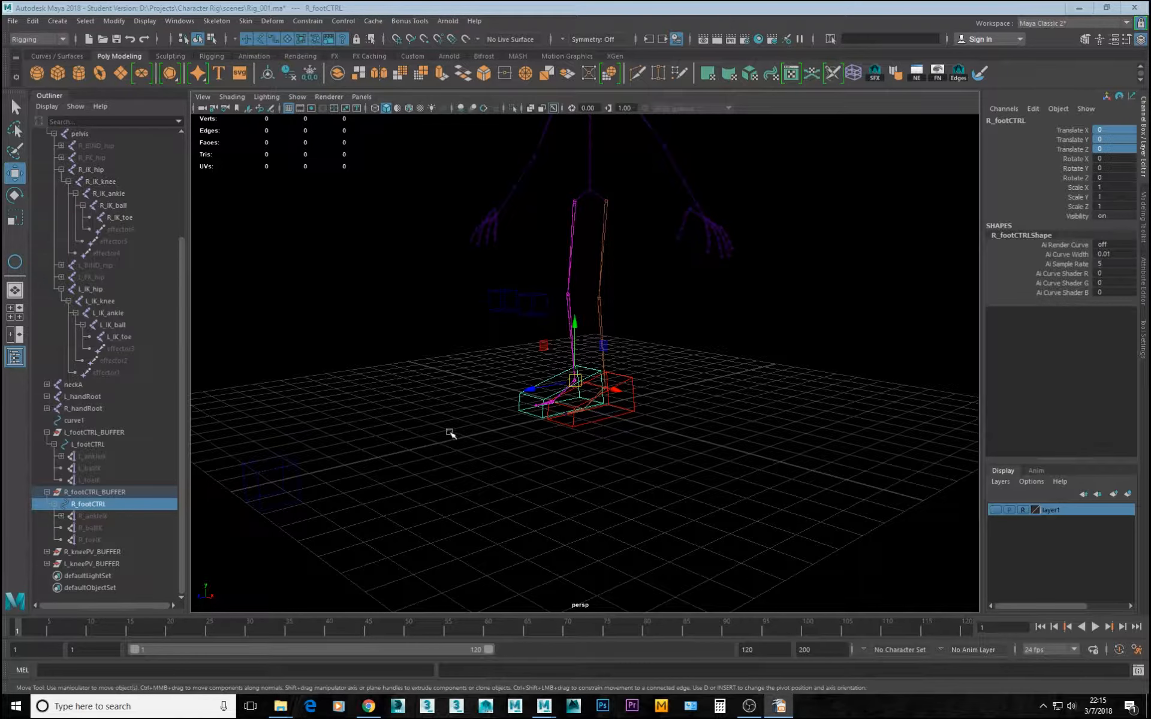
left_click_drag(653, 400, 581, 401, "alt")
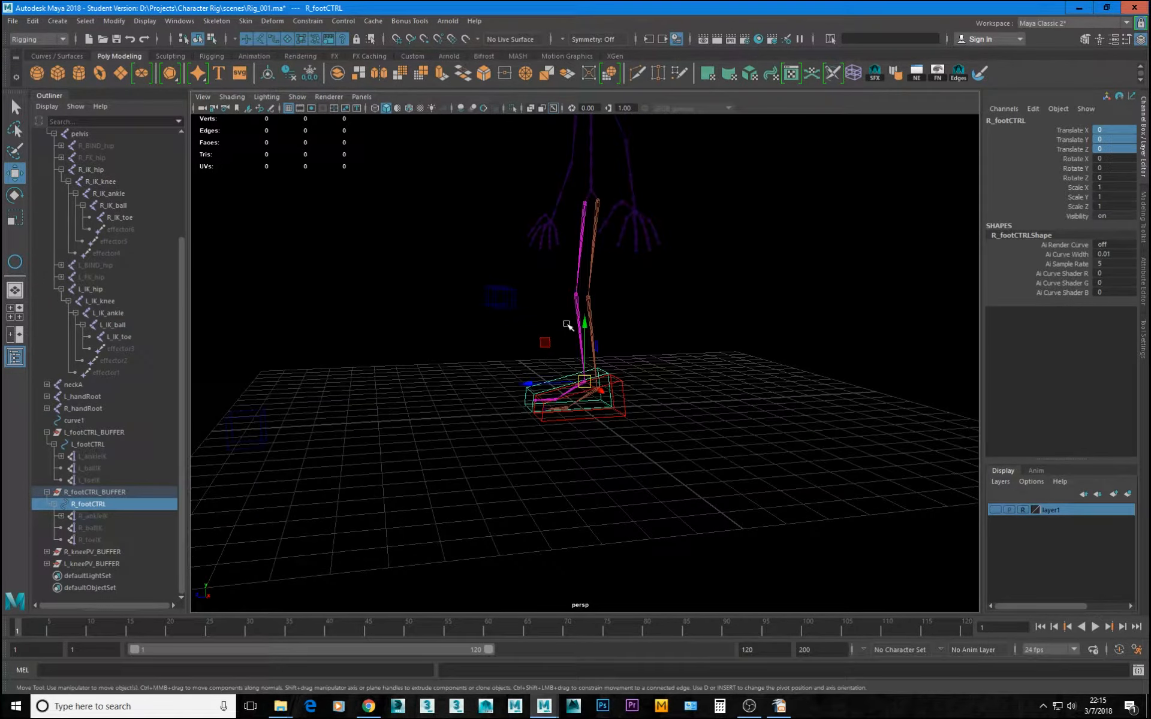
key("alt+b")
left_click_drag(648, 345, 593, 419, "alt")
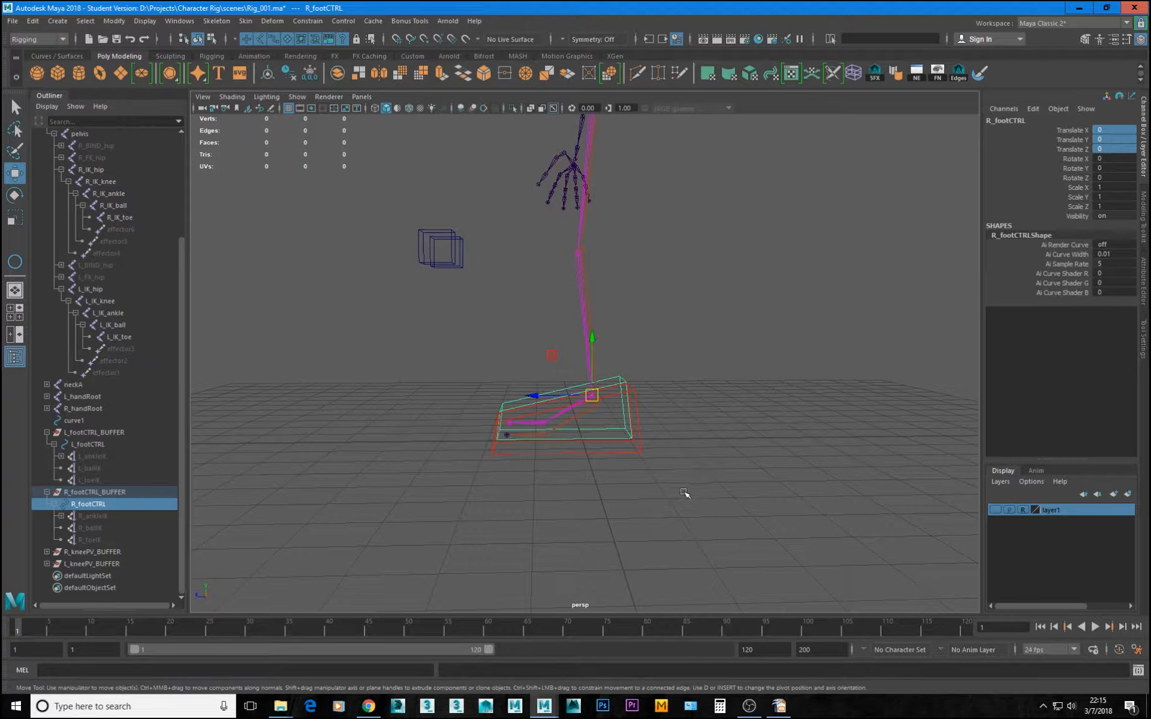
left_click(995, 510)
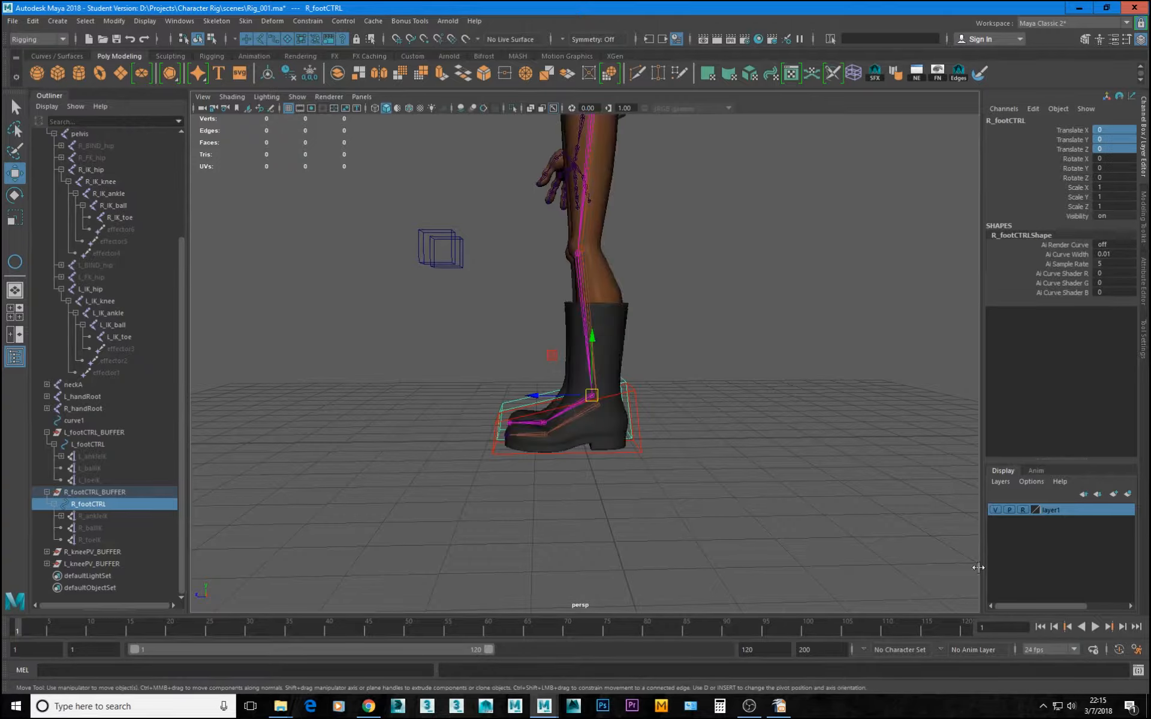
Create a single joint at the bottom back edge of the boot heel in the side view and set its Translate Y to 0
left_click(779, 288)
key("space")
key("space")
scroll(659, 420, "up", 10)
left_click(216, 21)
left_click(240, 44)
left_click_drag(747, 423, 706, 469)
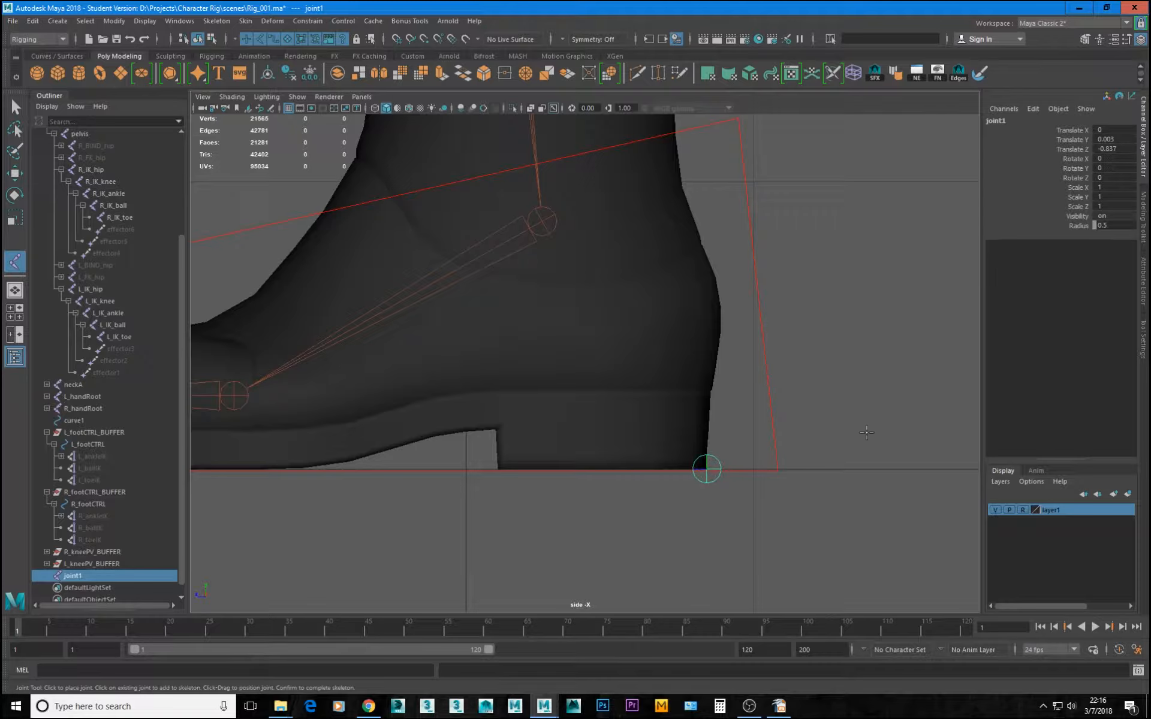
key("w")
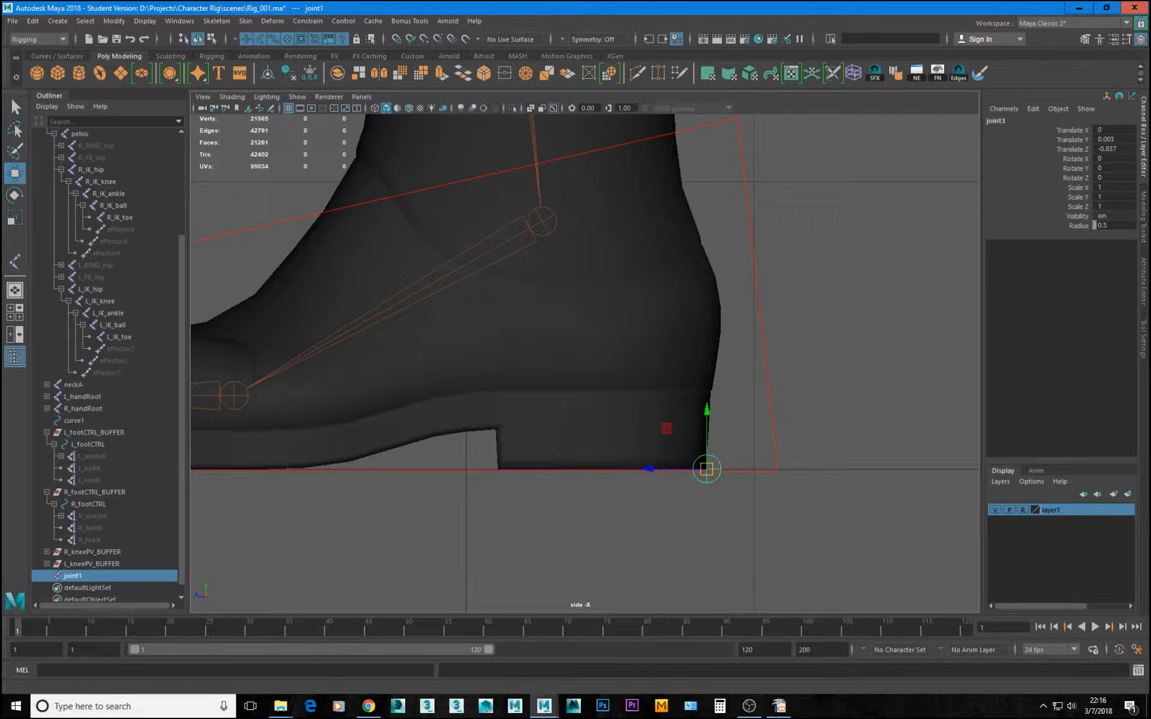
left_click(1109, 140)
type("0")
key("Return")
Hide layer1 and snap the new heel joint along X to the left ankle, at Translate X 0.779
scroll(599, 336, "down", 4)
key("space")
left_click(995, 510)
key("space")
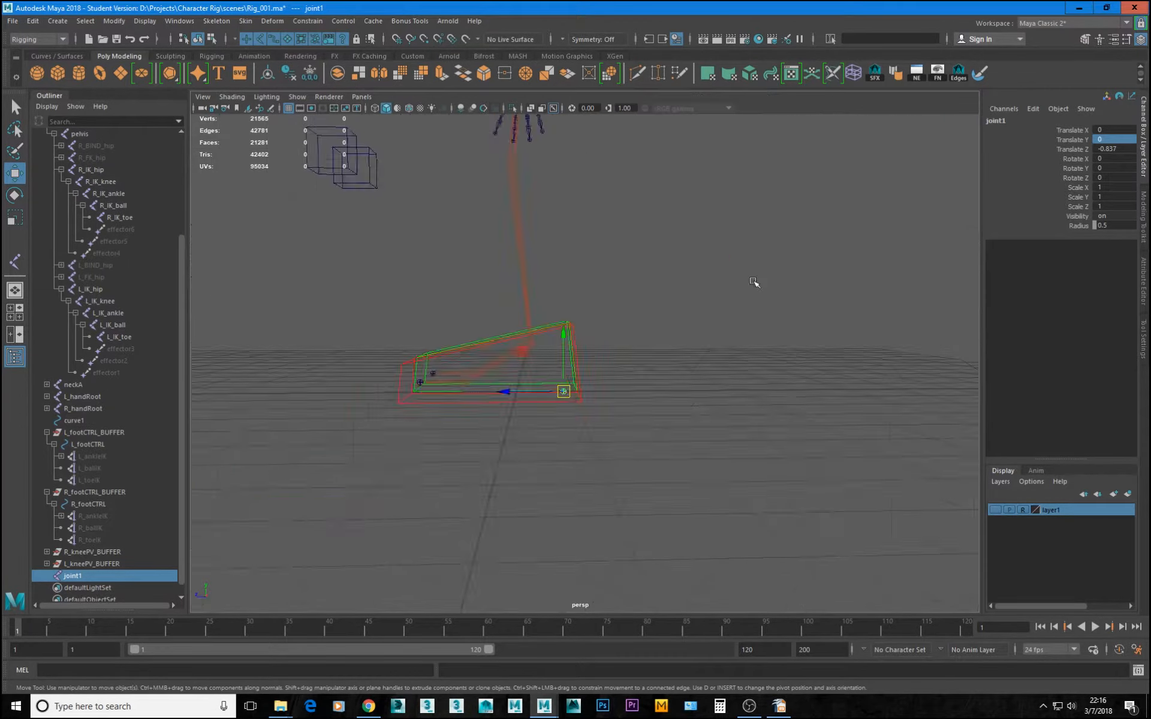
left_click_drag(753, 282, 555, 444, "alt")
left_click_drag(593, 387, 539, 340, "alt")
left_click_drag(604, 390, 606, 434, "alt")
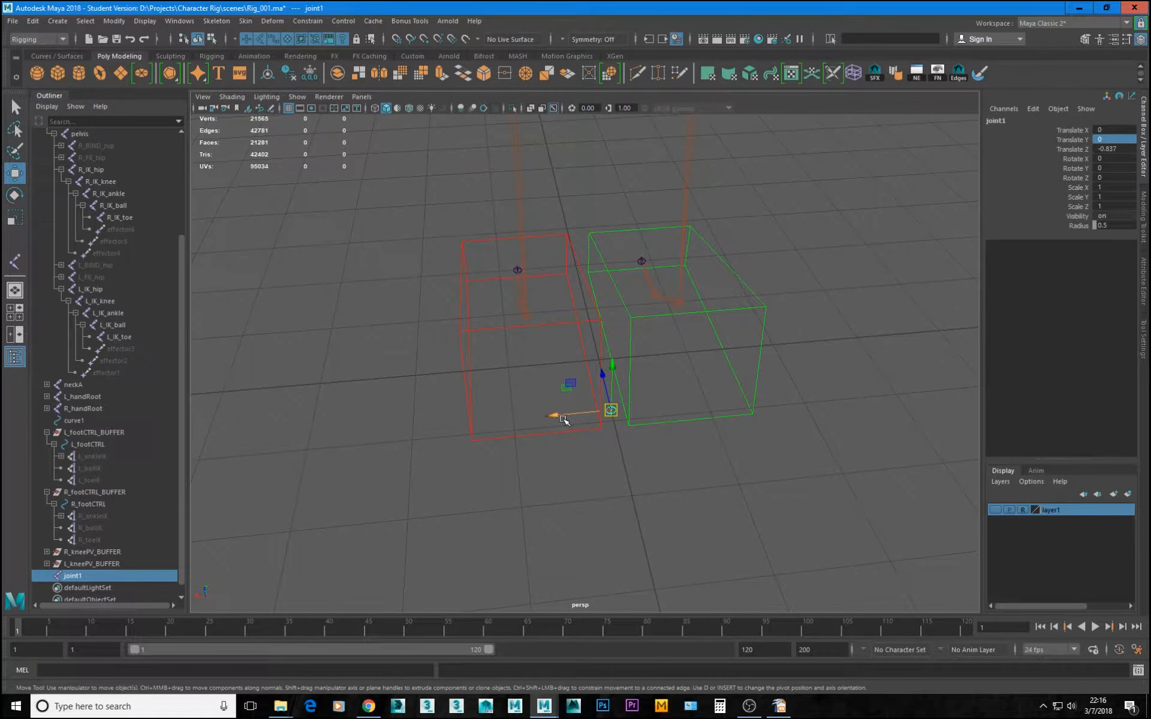
left_click_drag(556, 415, 487, 421)
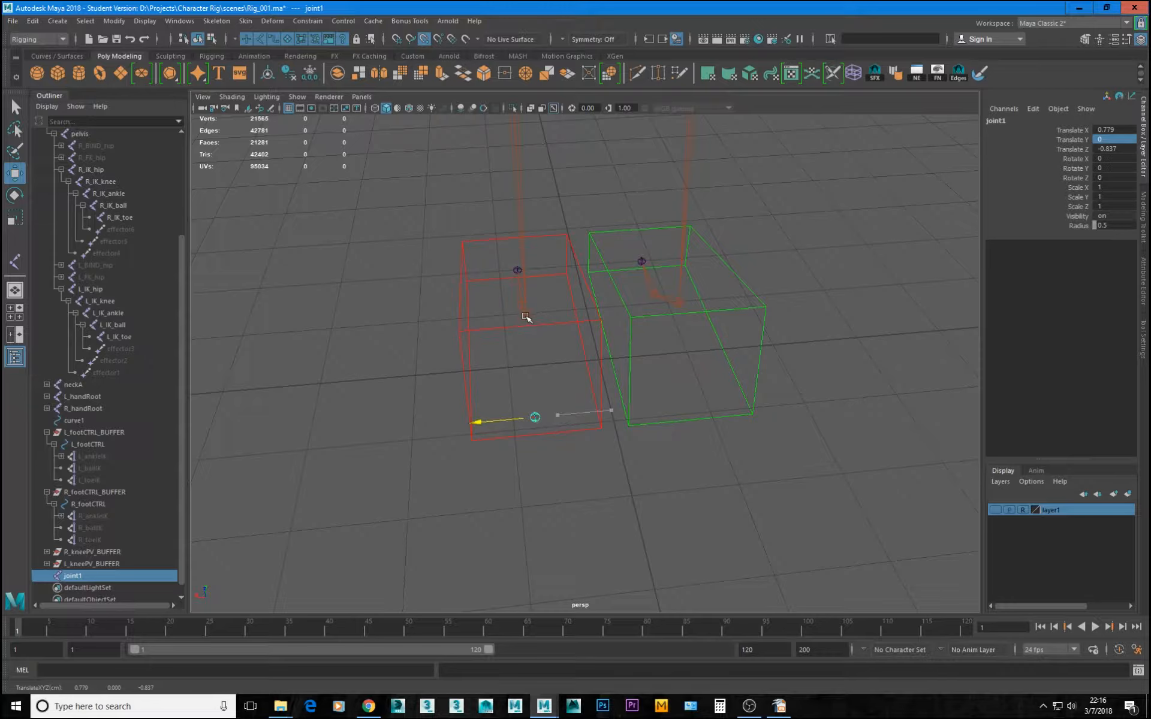
key("v")
Rename the left heel joint to L_IK_heel
left_click_drag(543, 413, 547, 435, "alt")
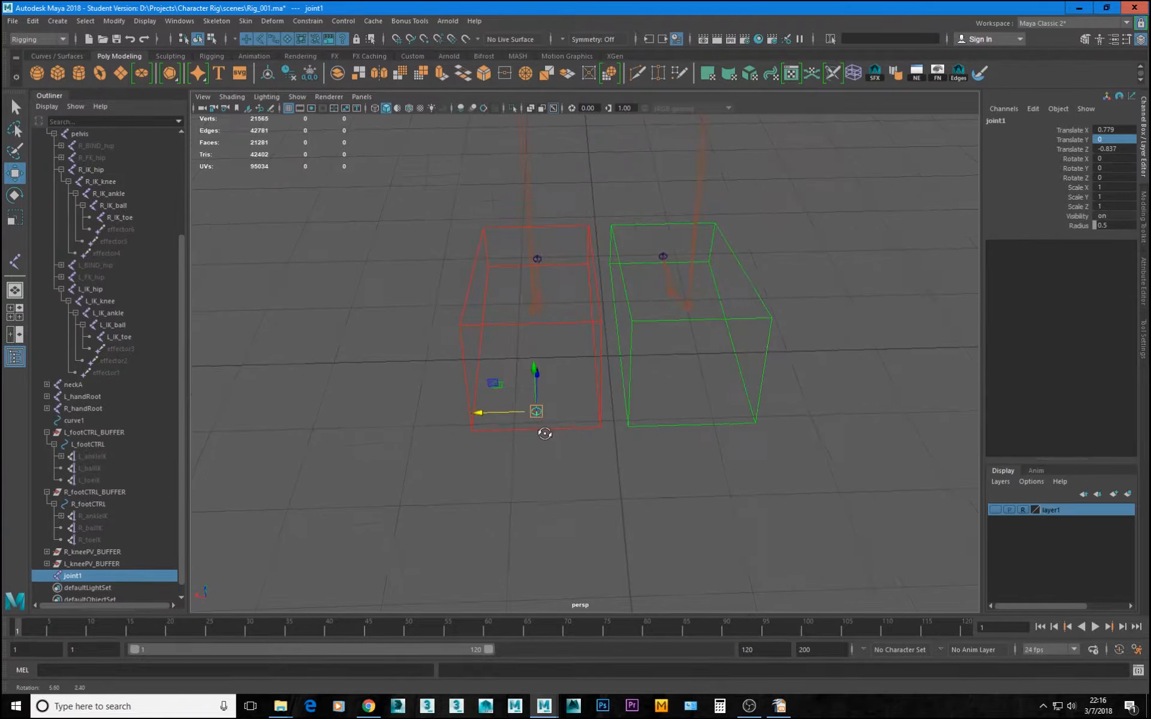
double_click(995, 120)
type("L")
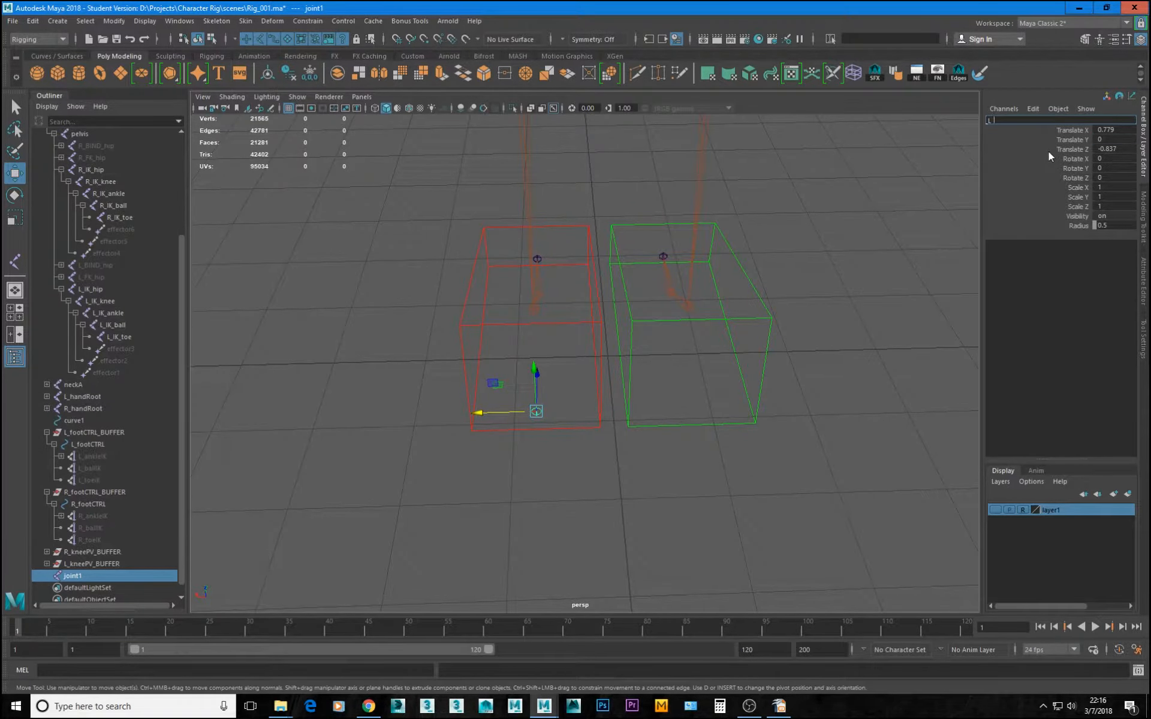
type("_heelIK_")
key("Return")
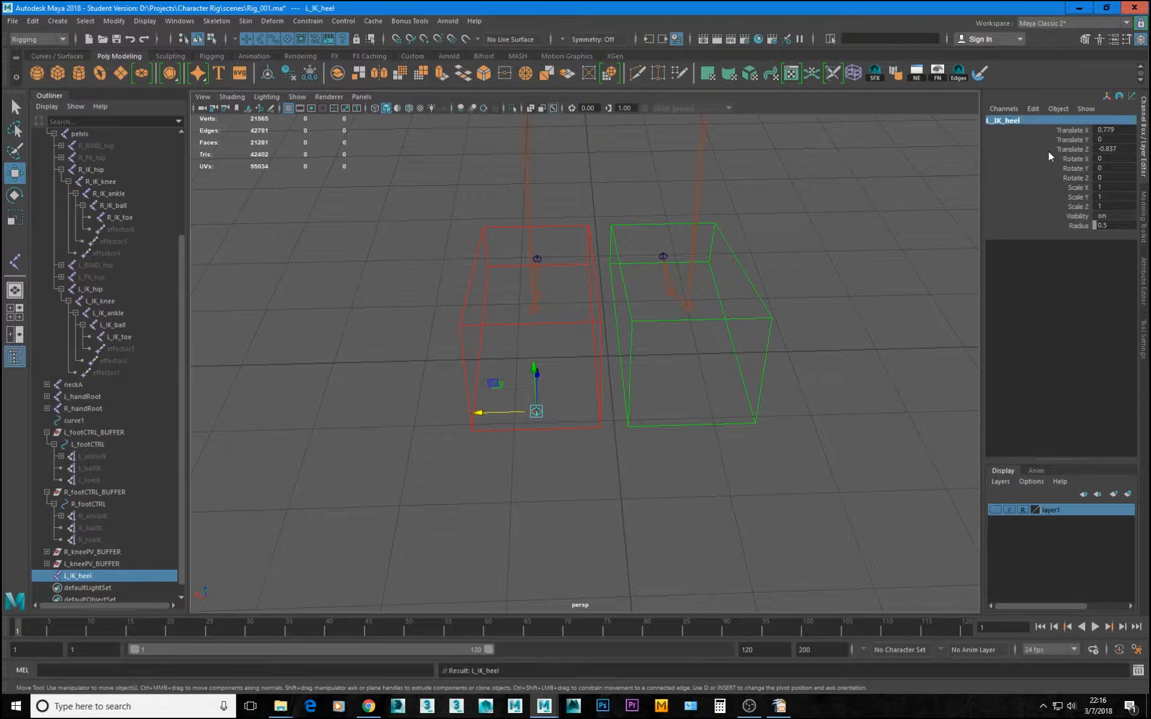
Duplicate L_IK_heel, snap the copy along X to the right ankle at -0.779, and rename it R_IK_heel
key("ctrl+d")
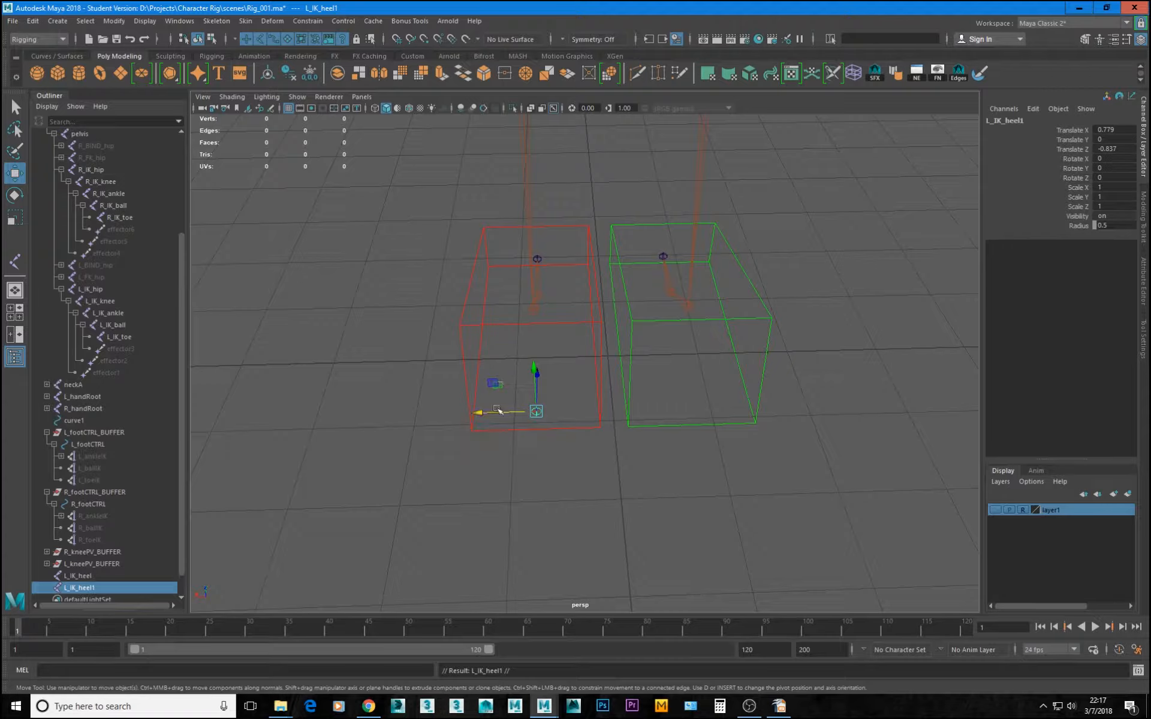
key("v")
left_click_drag(486, 416, 685, 311)
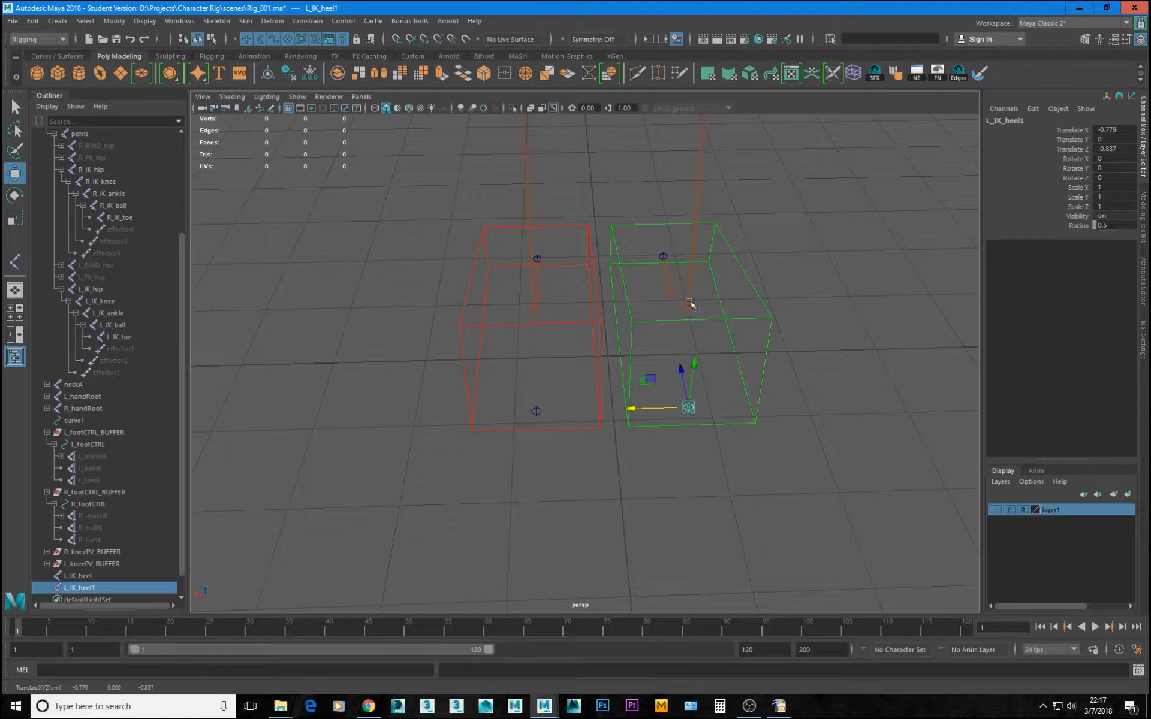
double_click(992, 122)
left_click(992, 121)
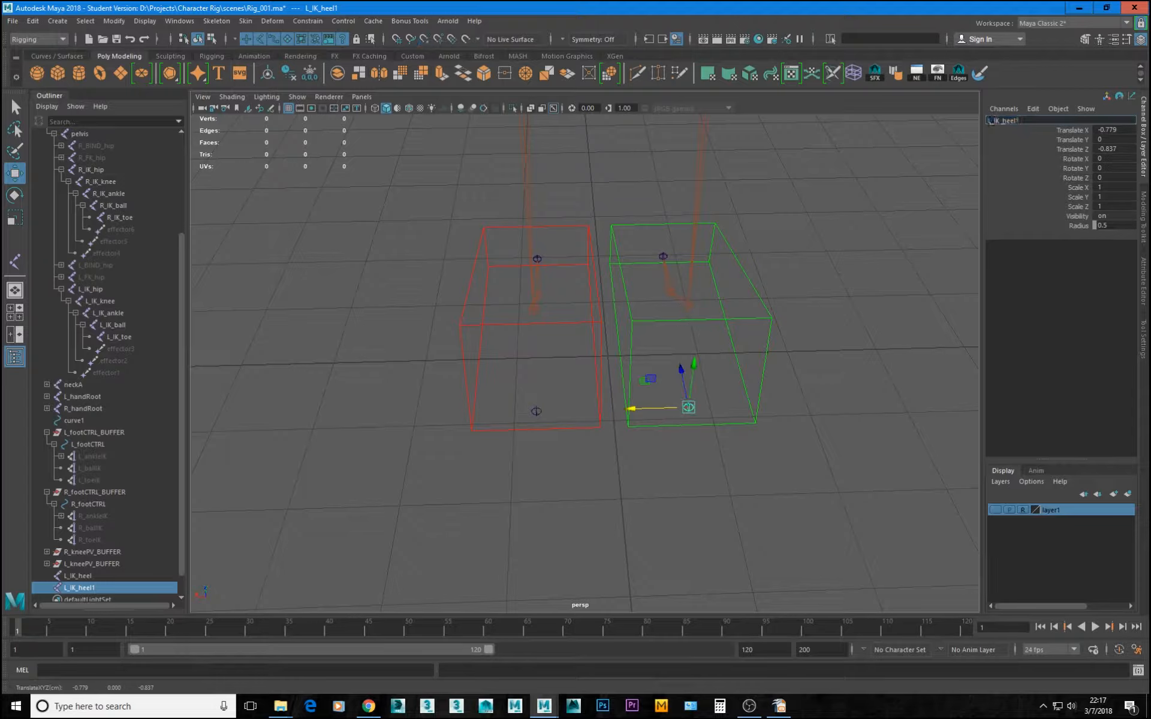
key("Delete")
type("R")
key("Return")
Parent the R_IK_heel joint under R_IK_ankle
left_click_drag(694, 215, 590, 524, "alt")
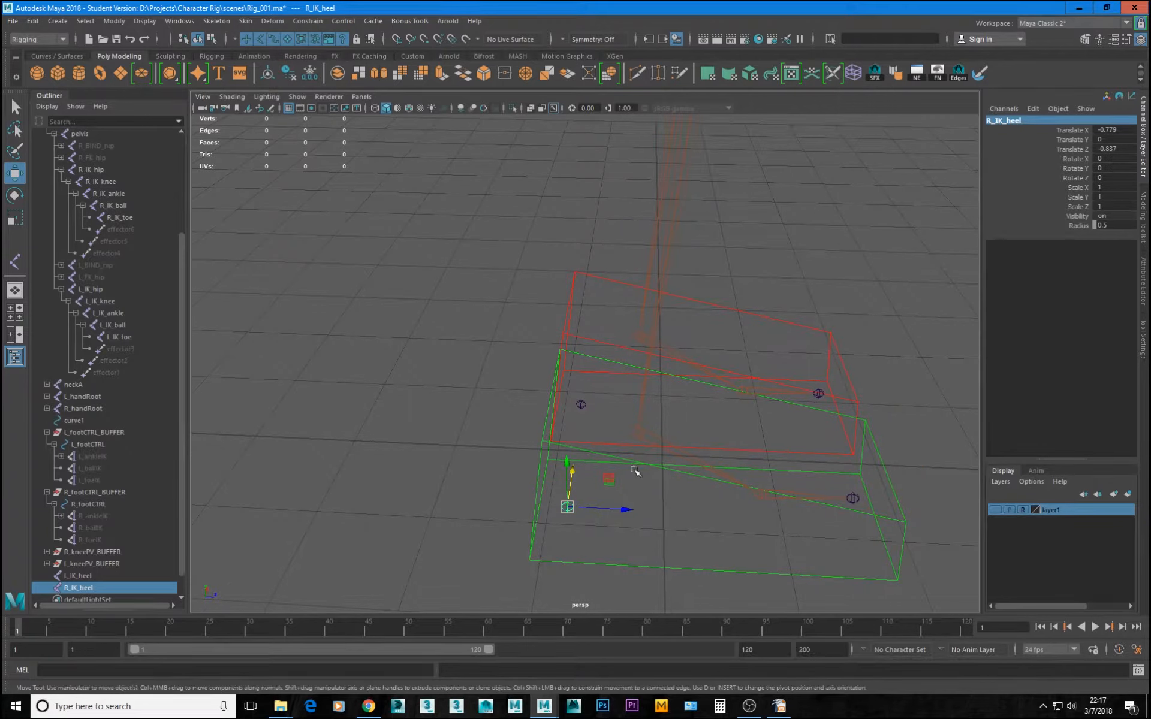
left_click(636, 439, "shift")
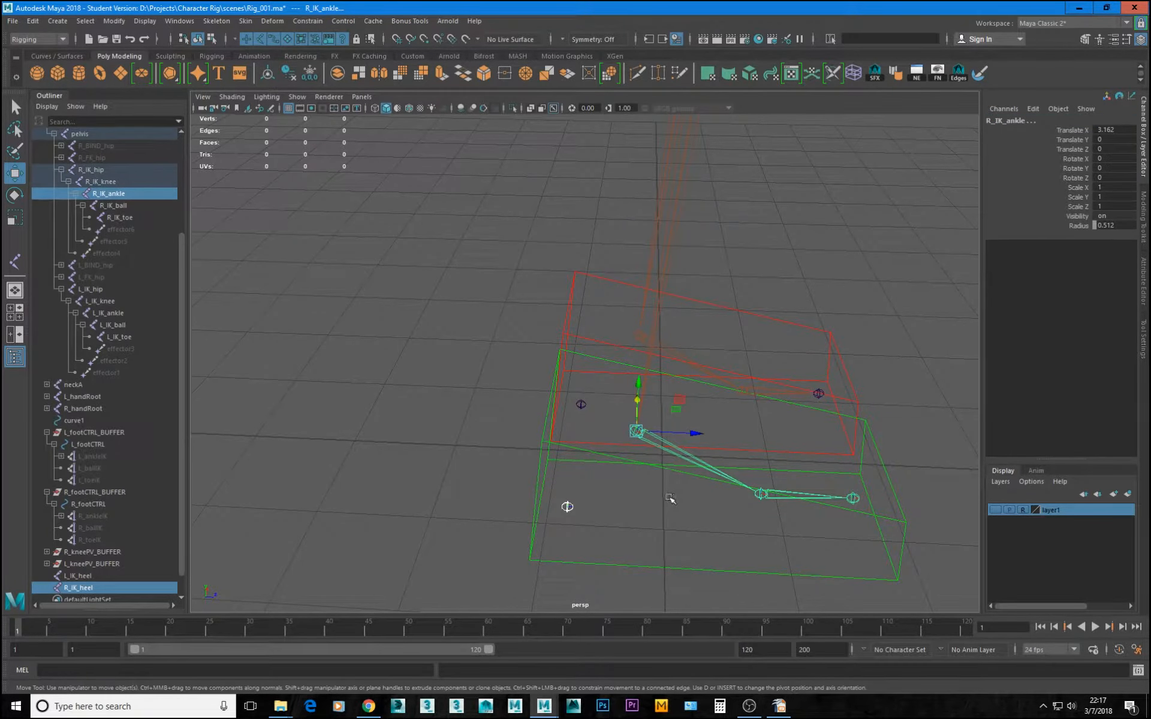
key("p")
left_click_drag(671, 499, 717, 426, "alt")
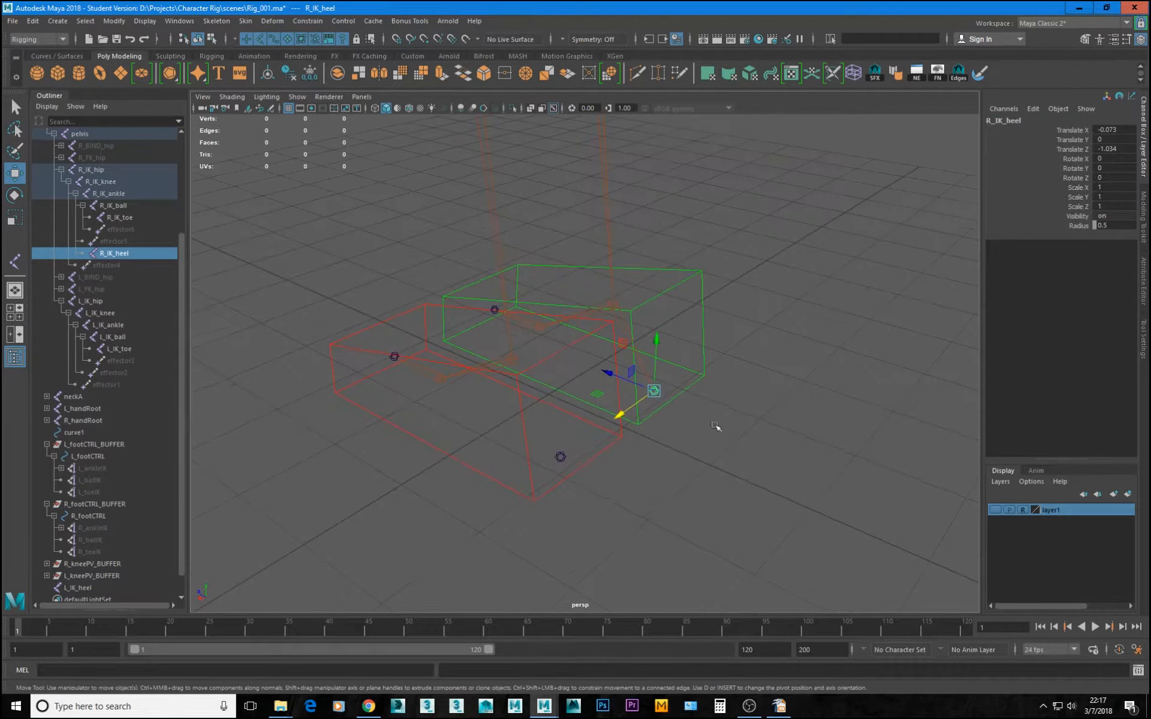
Parent the L_IK_heel joint under L_IK_ankle
left_click(561, 458)
left_click_drag(561, 459, 675, 300, "alt")
left_click(508, 373, "shift")
key("p")
Examine the IK foot chains with their heel joints from several angles, selecting L_IK_knee and the foot controls to highlight them
left_click(578, 258)
left_click_drag(577, 257, 318, 287, "alt")
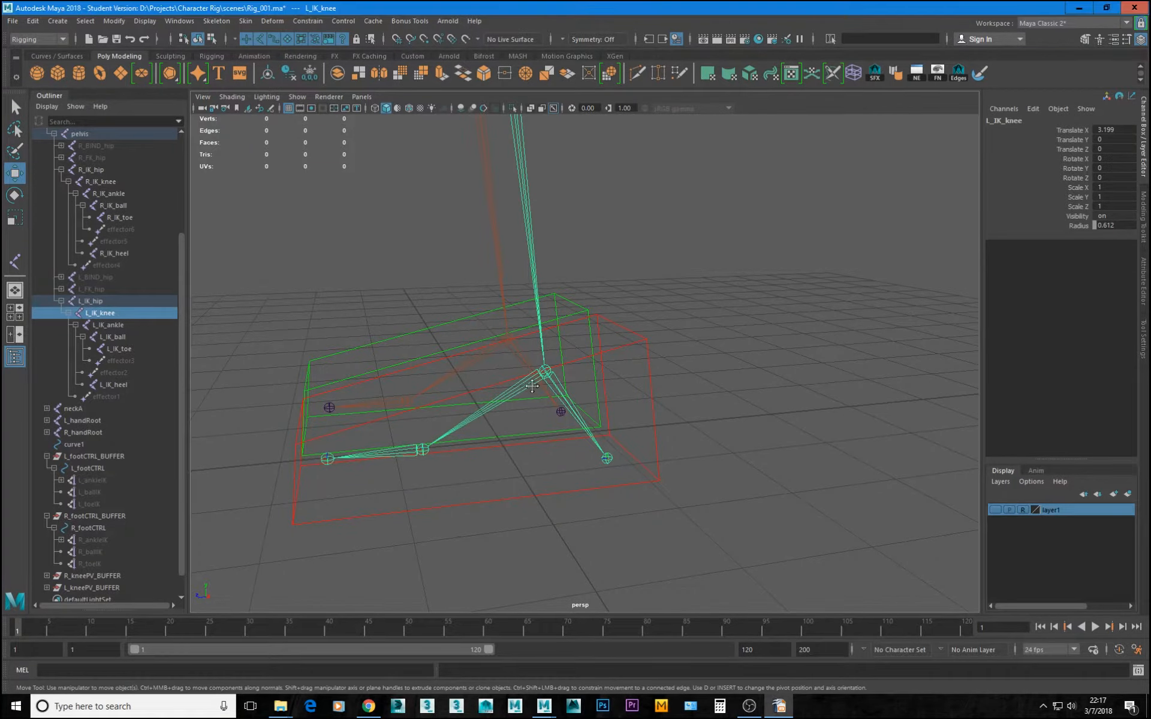
left_click_drag(532, 386, 595, 376, "alt")
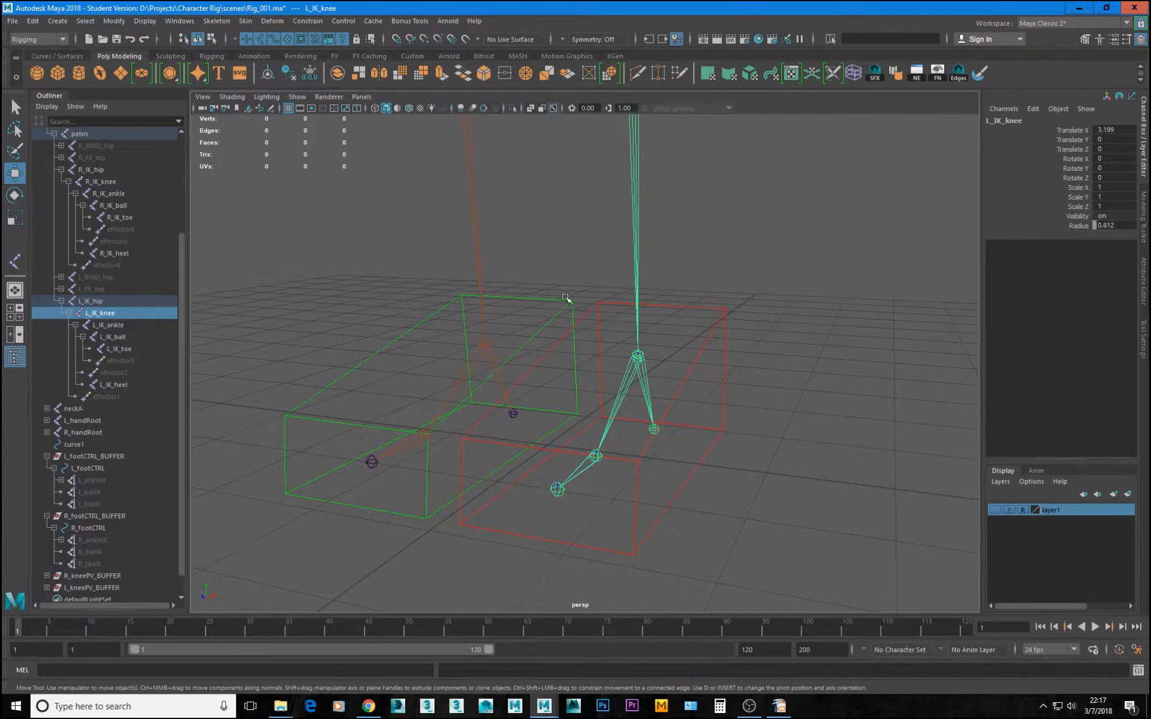
left_click_drag(584, 413, 509, 479, "alt")
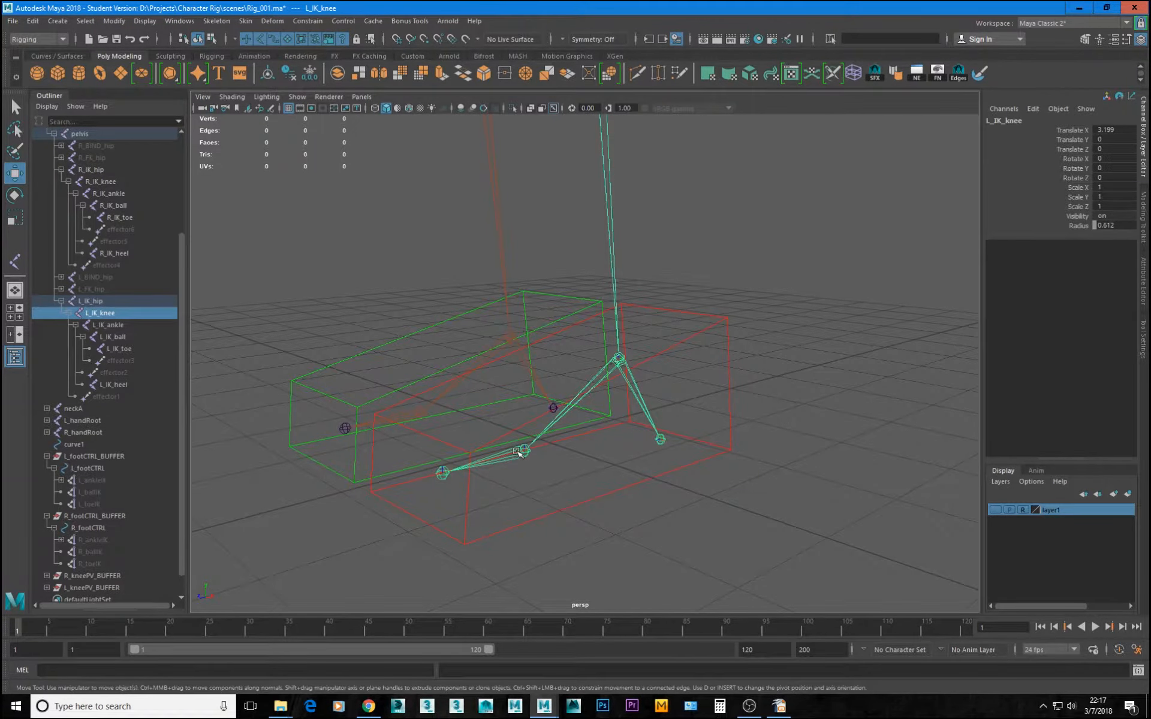
left_click_drag(581, 419, 614, 417, "alt")
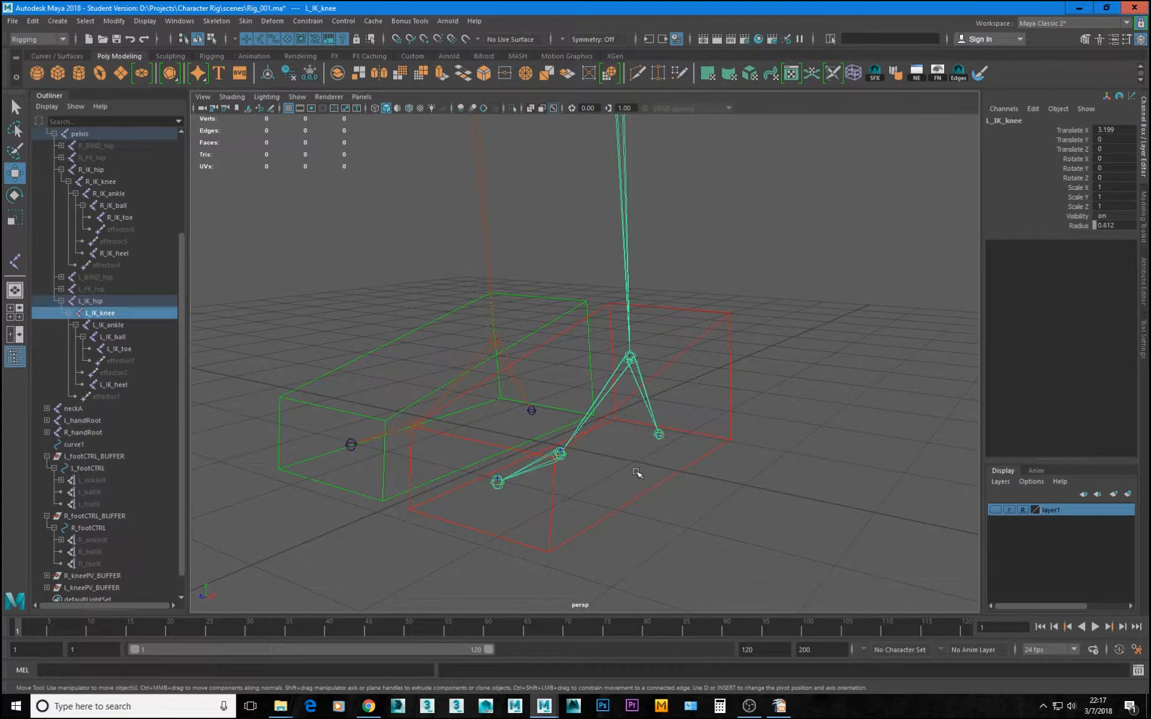
left_click_drag(637, 473, 678, 541)
mouse_move(596, 502)
left_mouse_down("alt")
mouse_move(631, 504)
mouse_move(618, 510)
left_mouse_up("alt")
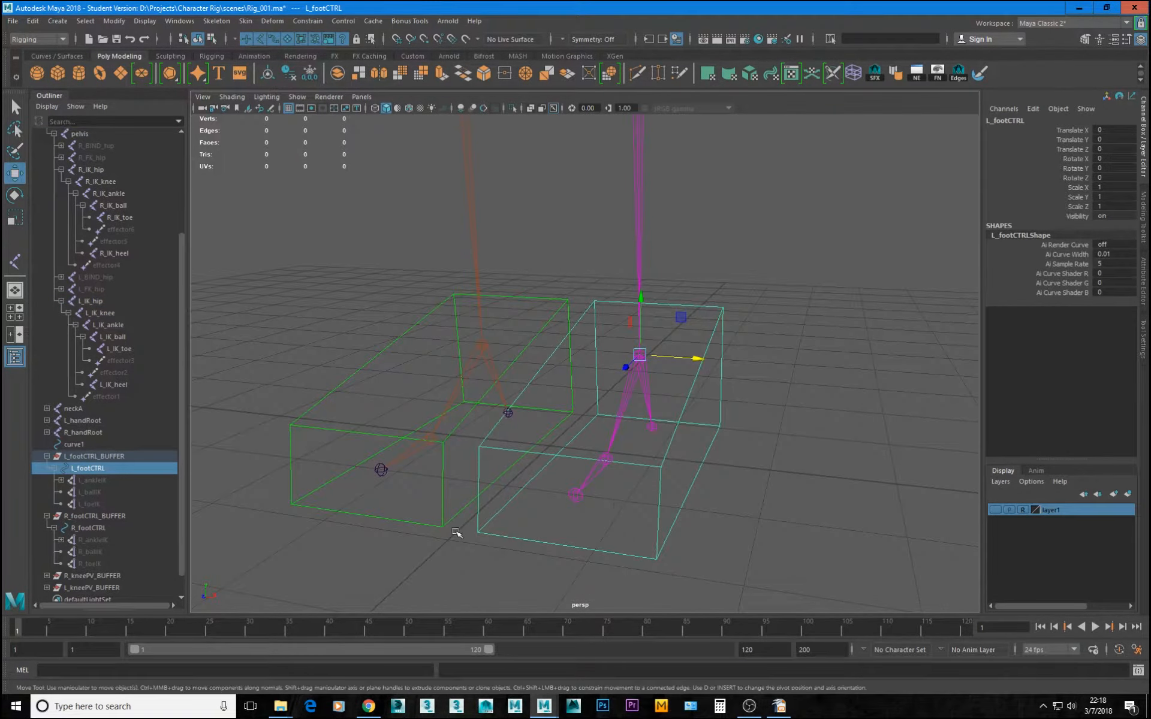
left_click(448, 526, "shift")
Enable drawing overrides on the L_kneePV control's shape and set its index color to red
left_click_drag(745, 424, 570, 318, "alt")
left_click(588, 364)
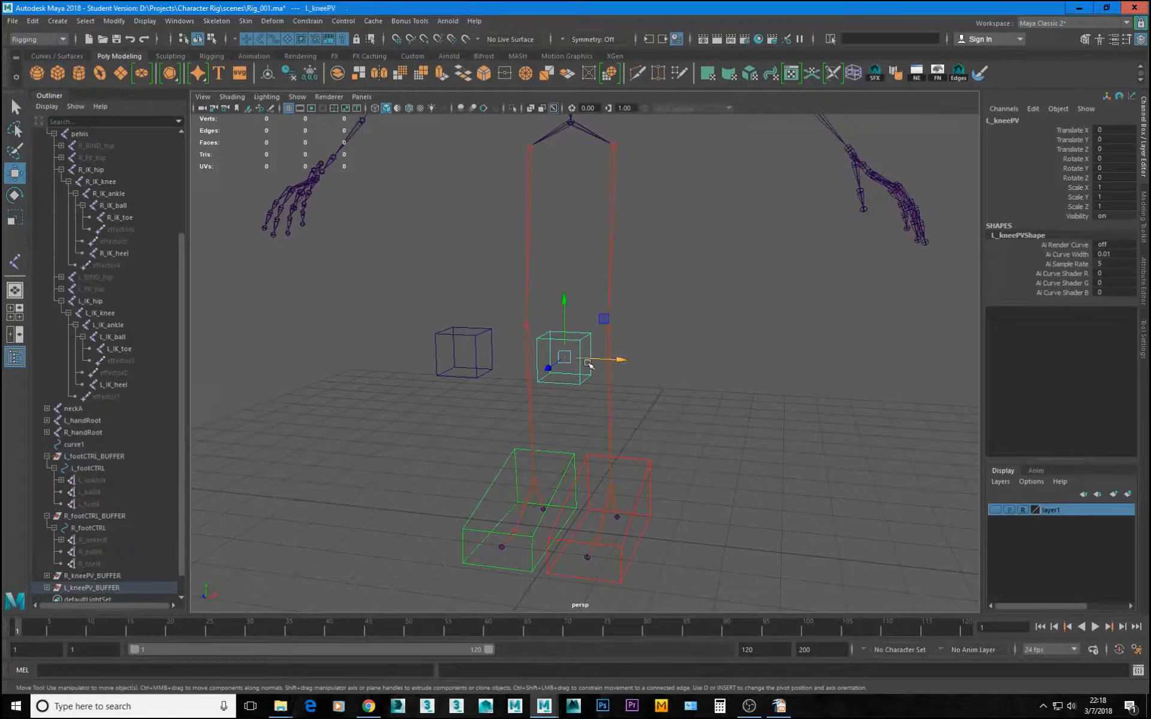
left_click(1143, 277)
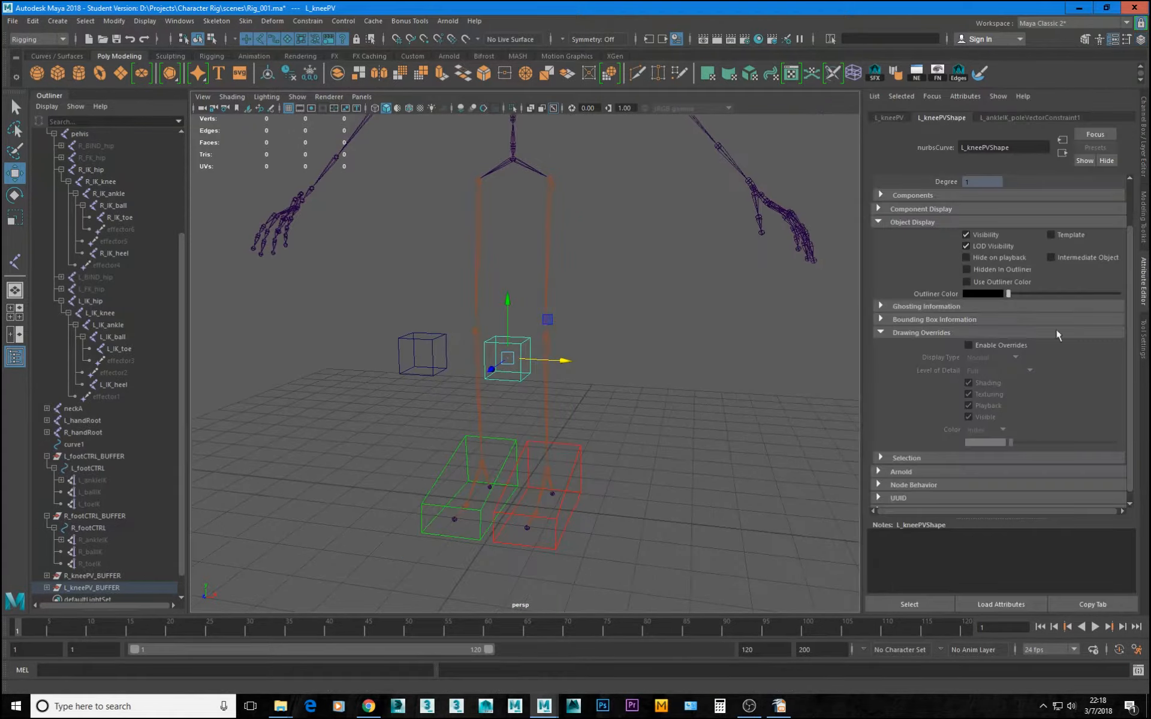
left_click(987, 344)
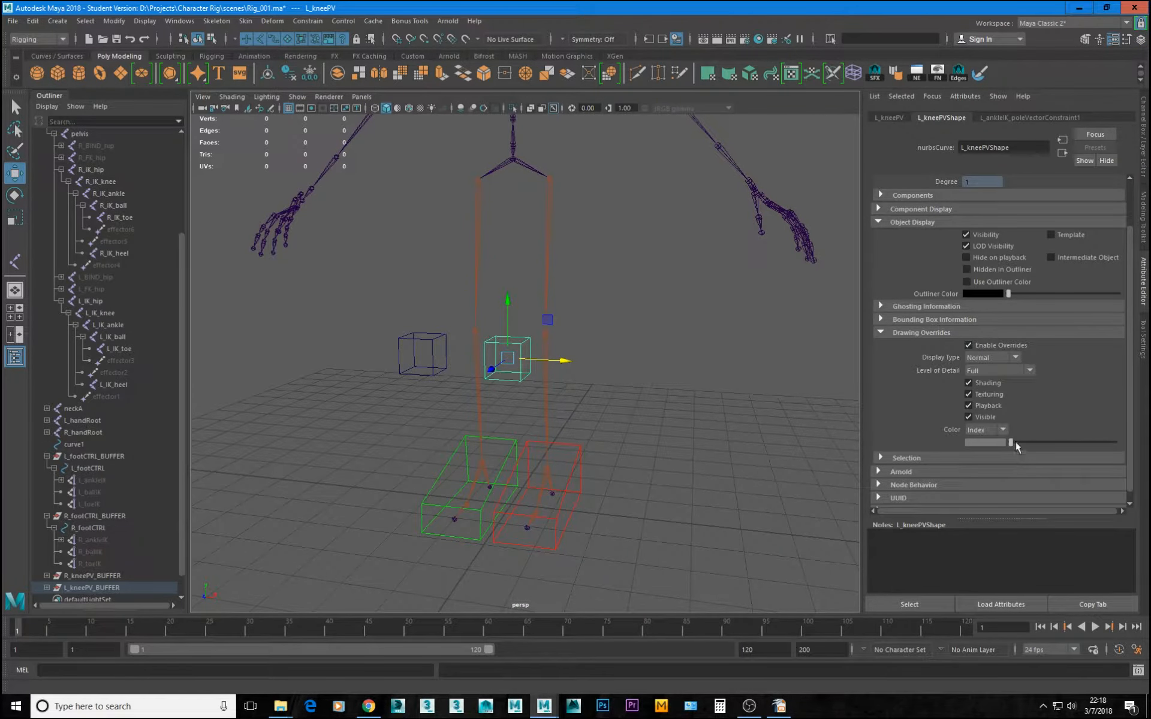
left_click_drag(1016, 447, 1061, 449)
left_click_drag(1062, 442, 1068, 442)
mouse_move(1068, 442)
left_mouse_down()
mouse_move(1083, 443)
mouse_move(1053, 453)
left_mouse_up()
Enable drawing overrides on the R_kneePV control's shape and set its index color to green
left_click(433, 374)
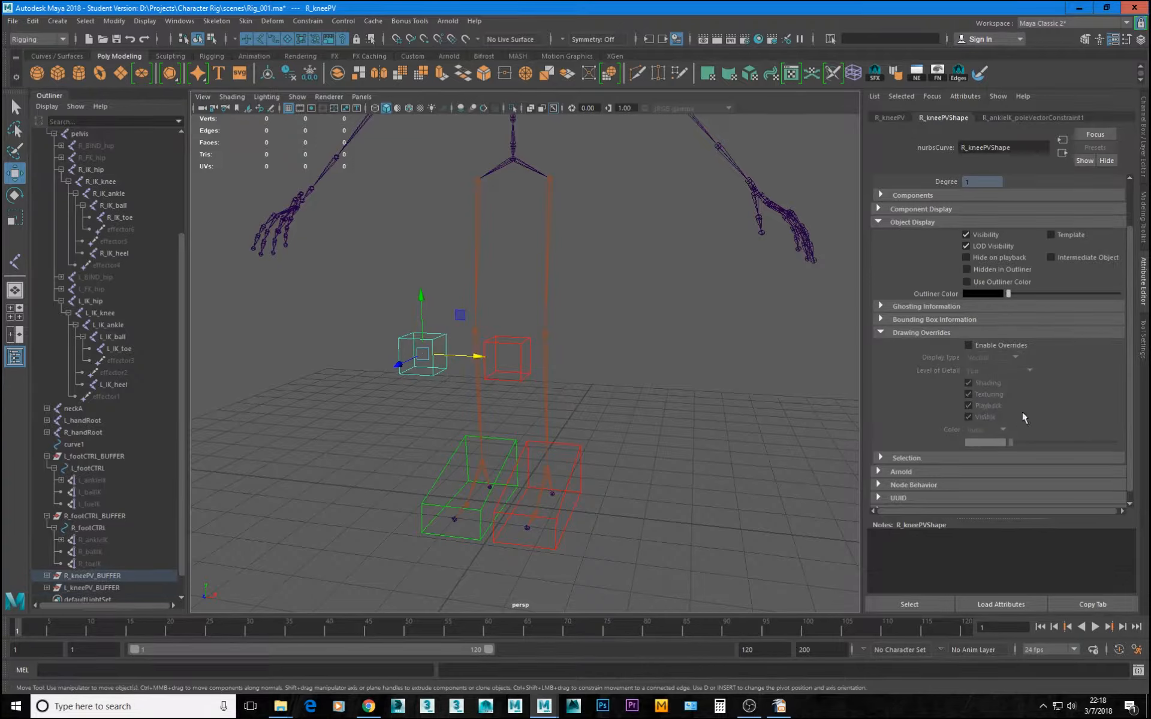
left_click(967, 344)
left_click_drag(1048, 444, 1056, 444)
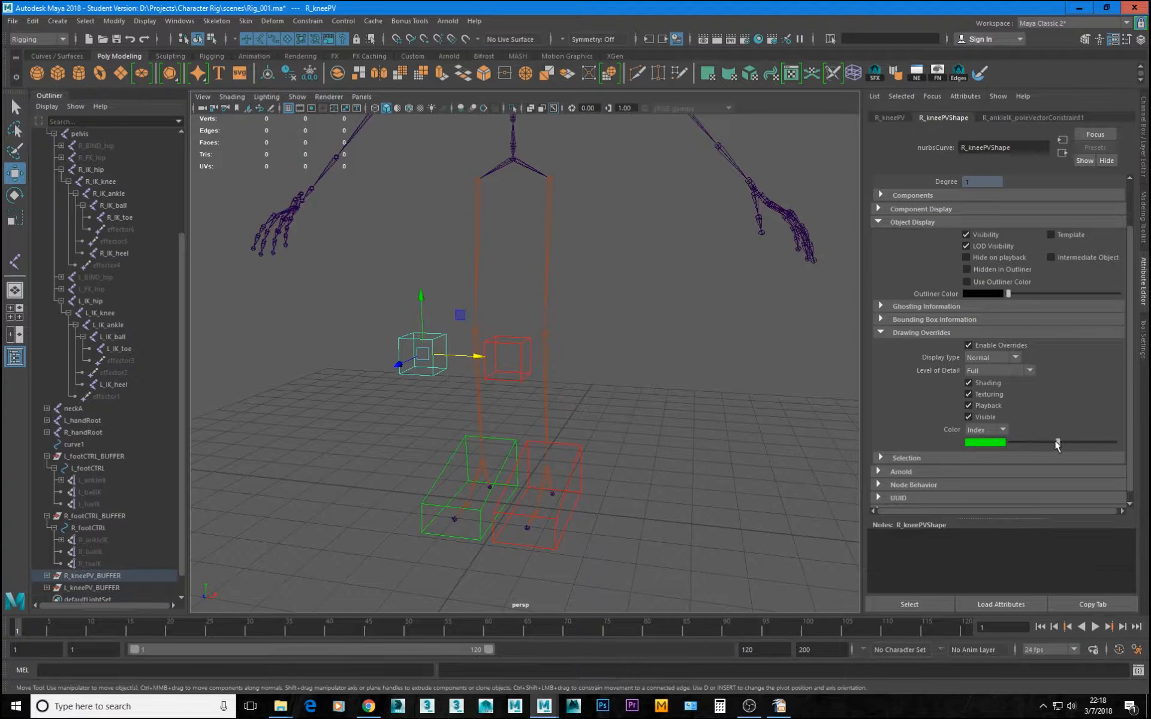
left_click(604, 375)
Select both the L_footCTRL and R_footCTRL curves around the feet
mouse_move(605, 374)
left_mouse_down("alt")
mouse_move(689, 372)
mouse_move(585, 380)
mouse_move(465, 354)
mouse_move(372, 375)
mouse_move(372, 365)
mouse_move(596, 376)
left_mouse_up("alt")
middle_click_drag(544, 427, 588, 391, "alt")
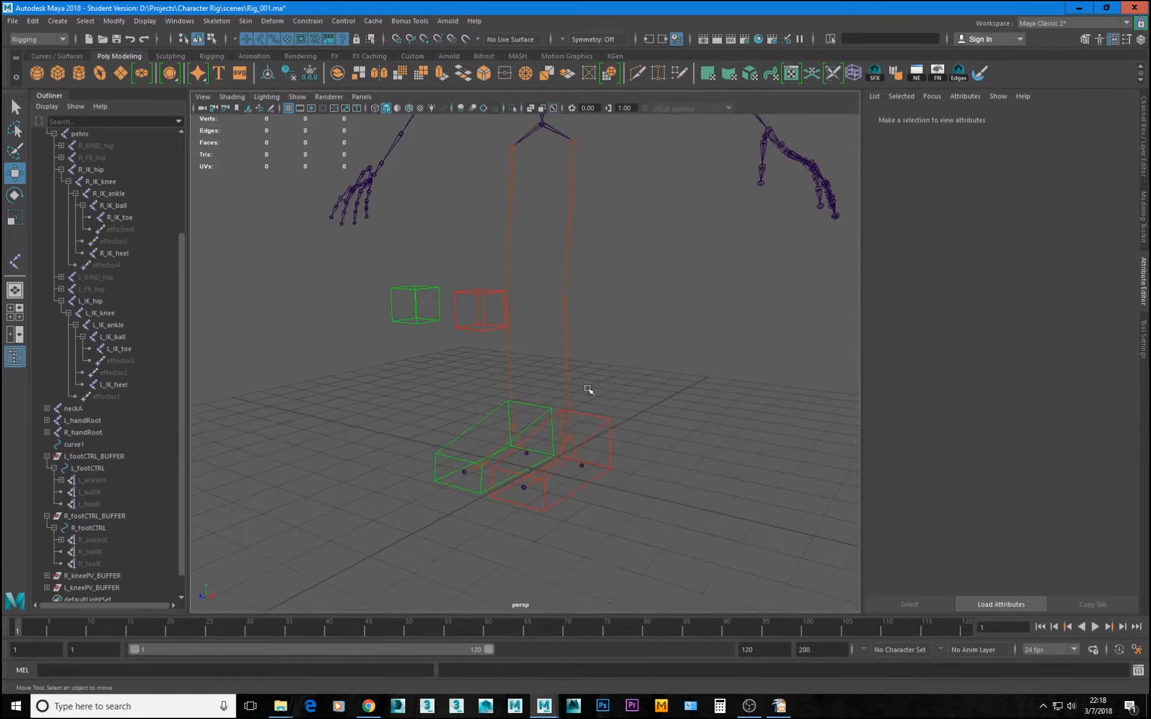
mouse_move(588, 391)
left_mouse_down("alt")
mouse_move(585, 413)
mouse_move(594, 411)
left_mouse_up("alt")
middle_click_drag(612, 465, 611, 410, "alt")
left_click_drag(495, 470, 536, 502, "alt")
scroll(528, 485, "up", 4)
scroll(524, 539, "up", 3)
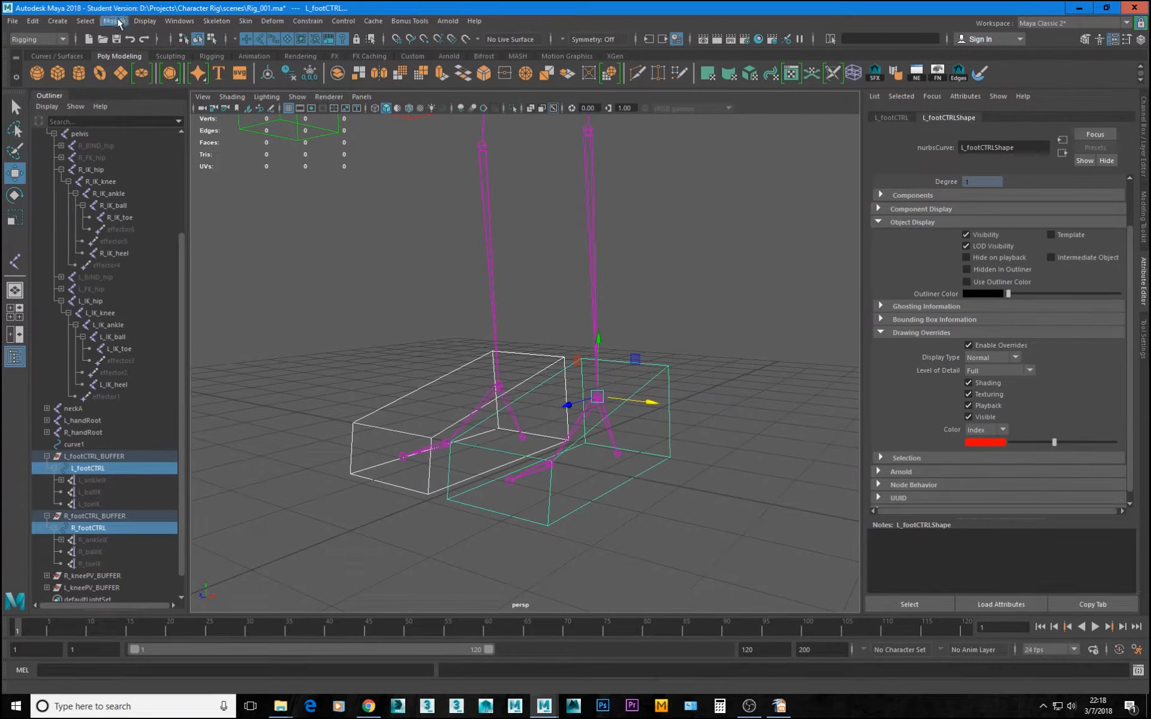
left_click(113, 20)
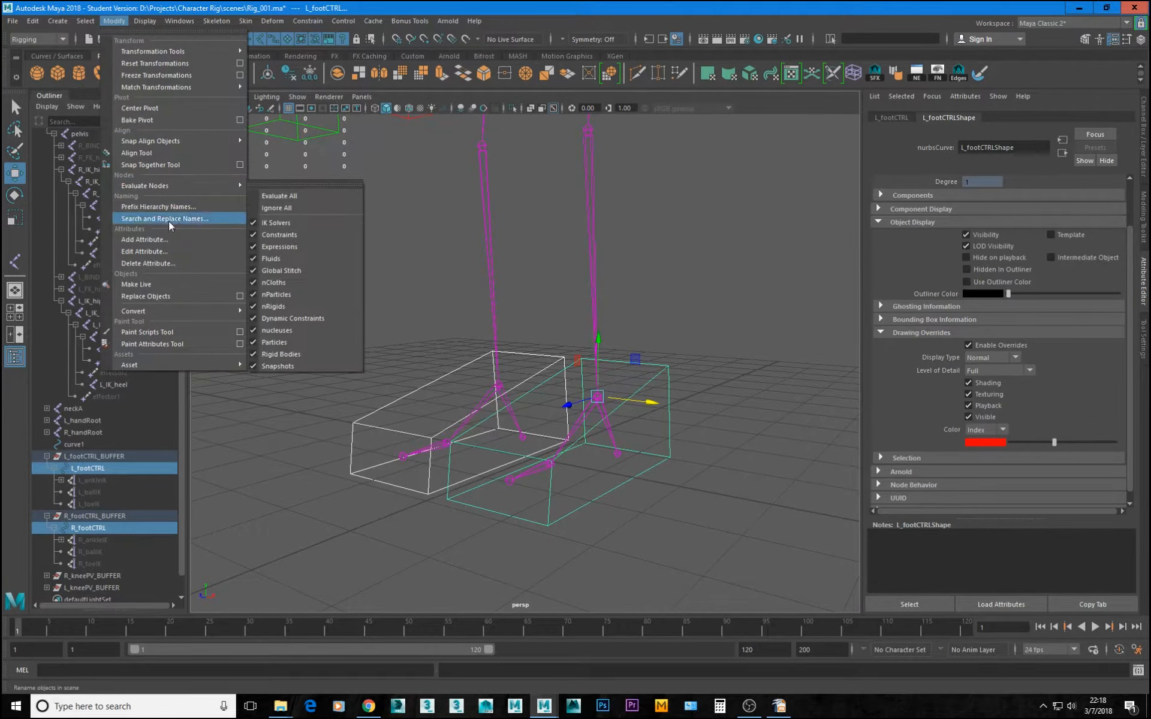
left_click(156, 239)
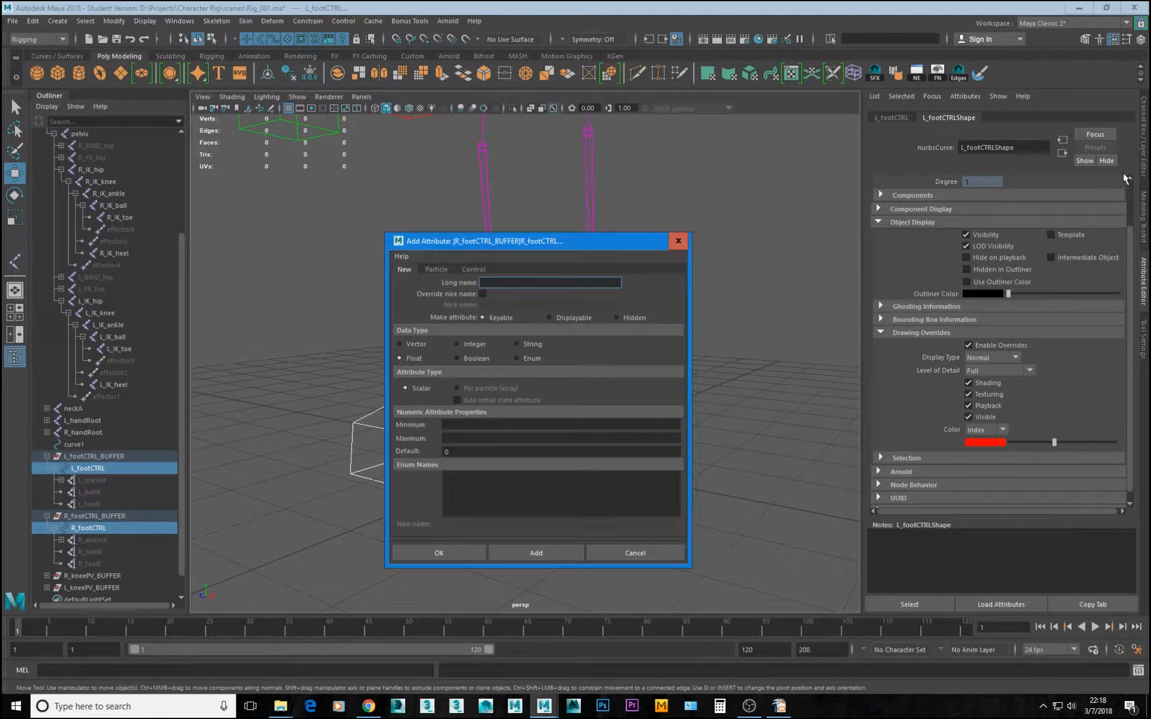
left_click(678, 240)
Show the selected foot controls' transform channels in the Channel Box
left_click(1144, 133)
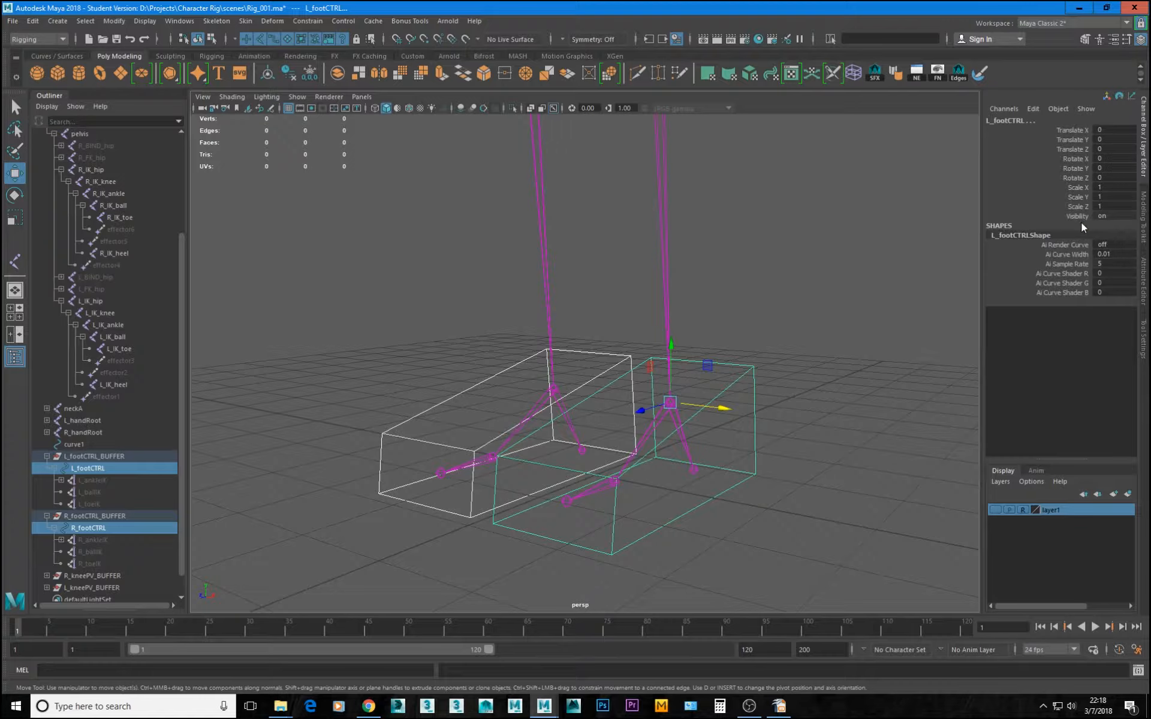
Try widening both foot controls along Scale X to about 2.24, and undo the scaling
left_click(1079, 187)
middle_click_drag(807, 437, 881, 441)
middle_click_drag(779, 248, 865, 267)
key("ctrl+z")
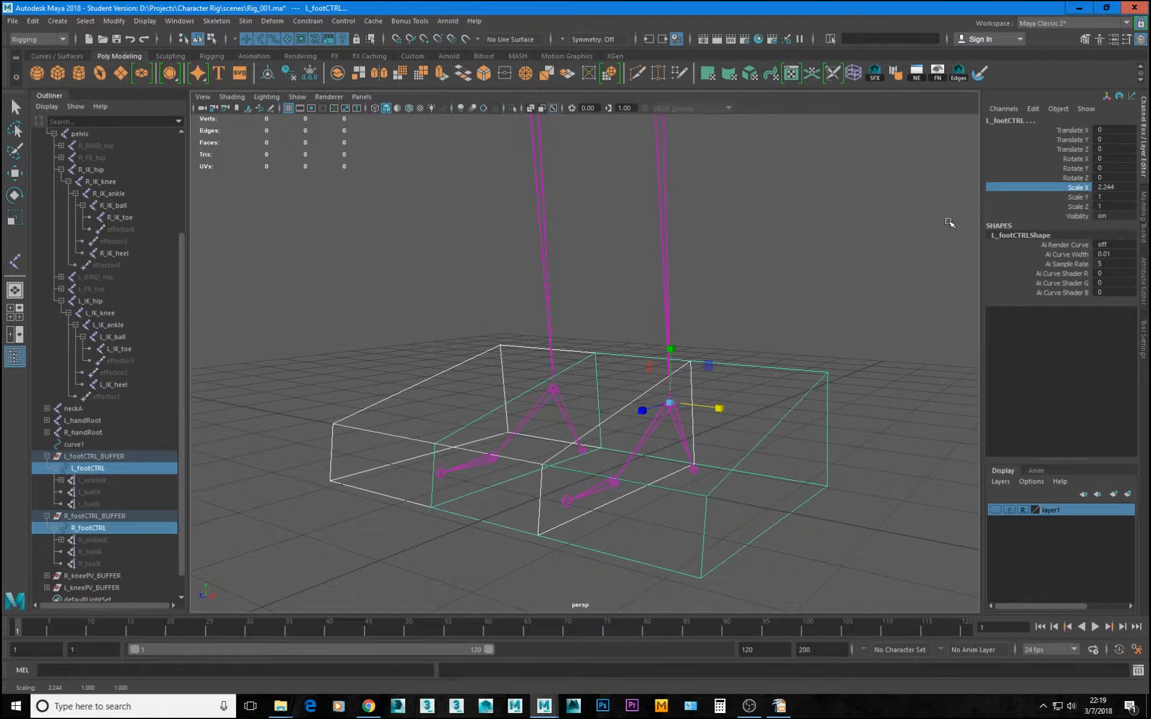
key("ctrl+z")
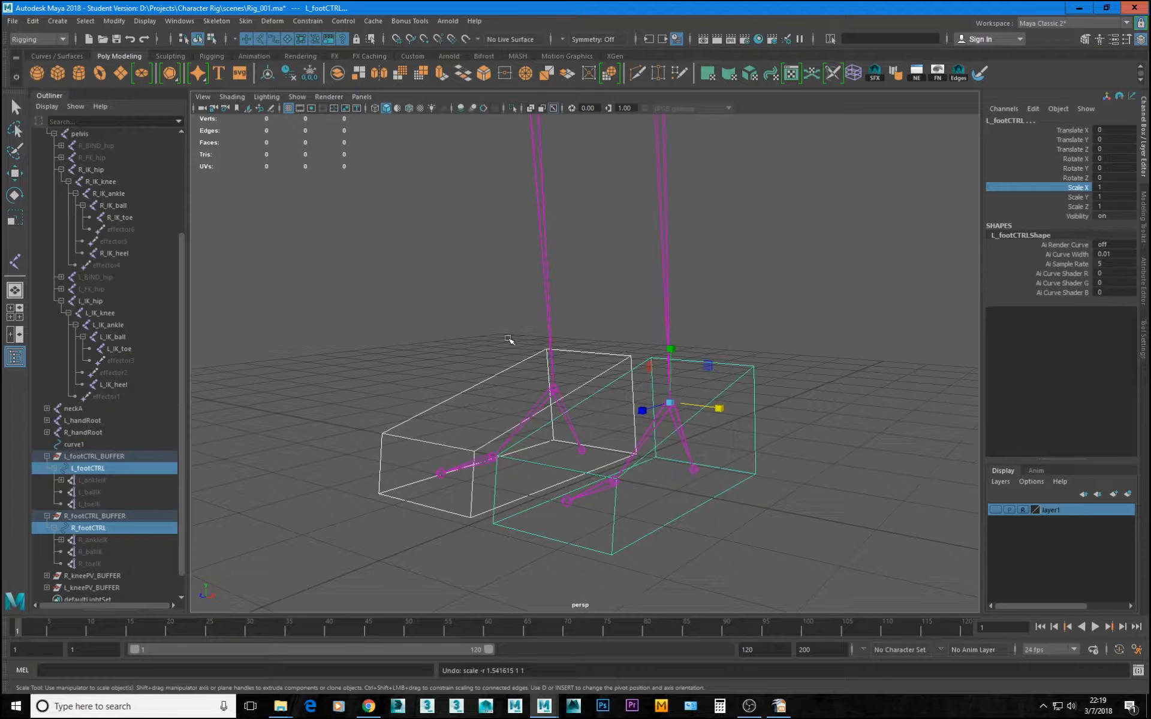
Add a keyable float attribute named peelHeel with minimum 0 to both foot controls
left_click(127, 22)
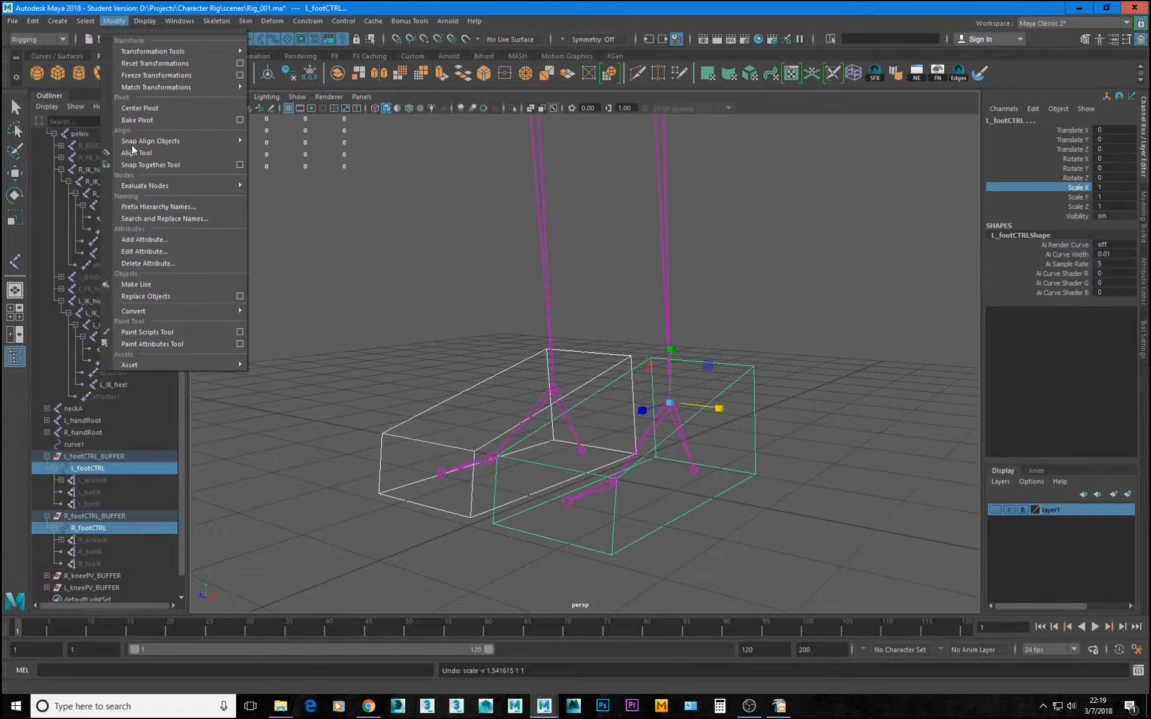
left_click(196, 239)
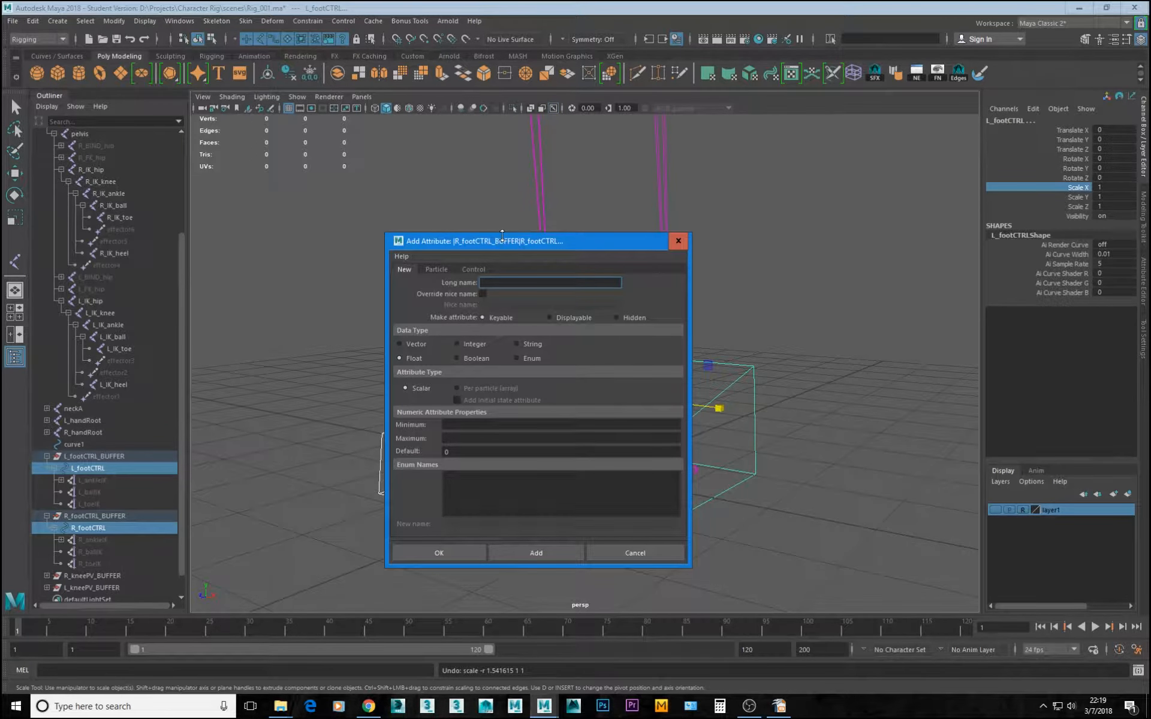
left_click_drag(505, 242, 738, 231)
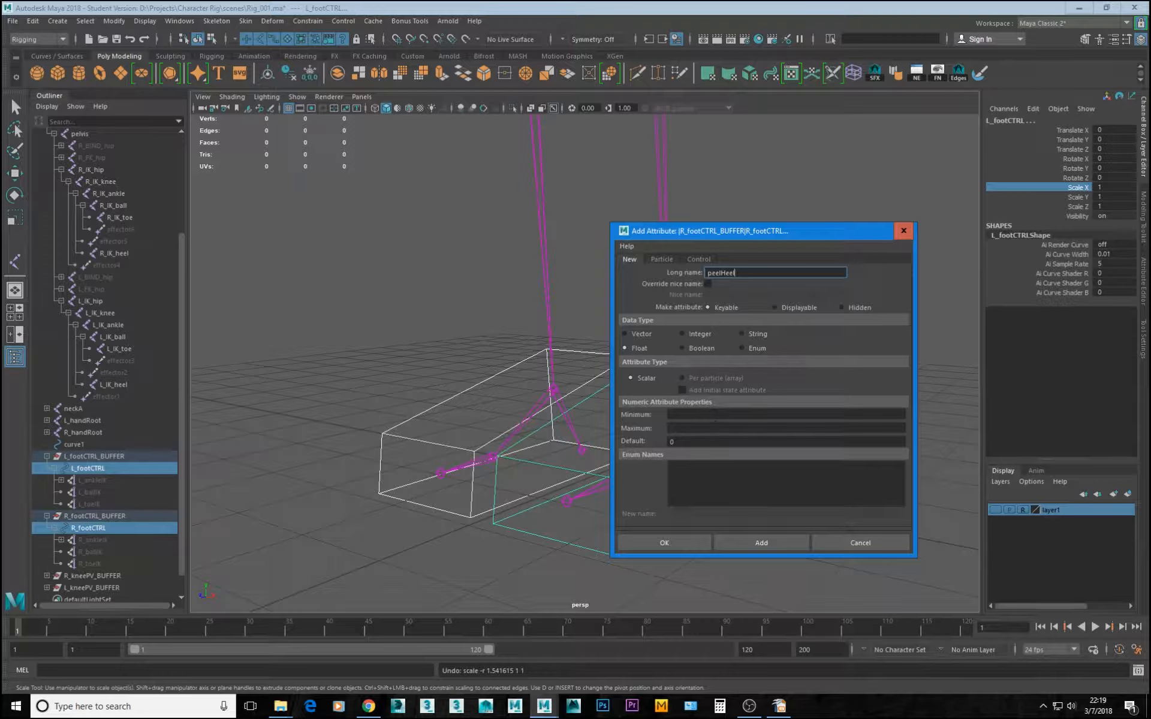
left_click(715, 416)
type("0")
left_click(694, 427)
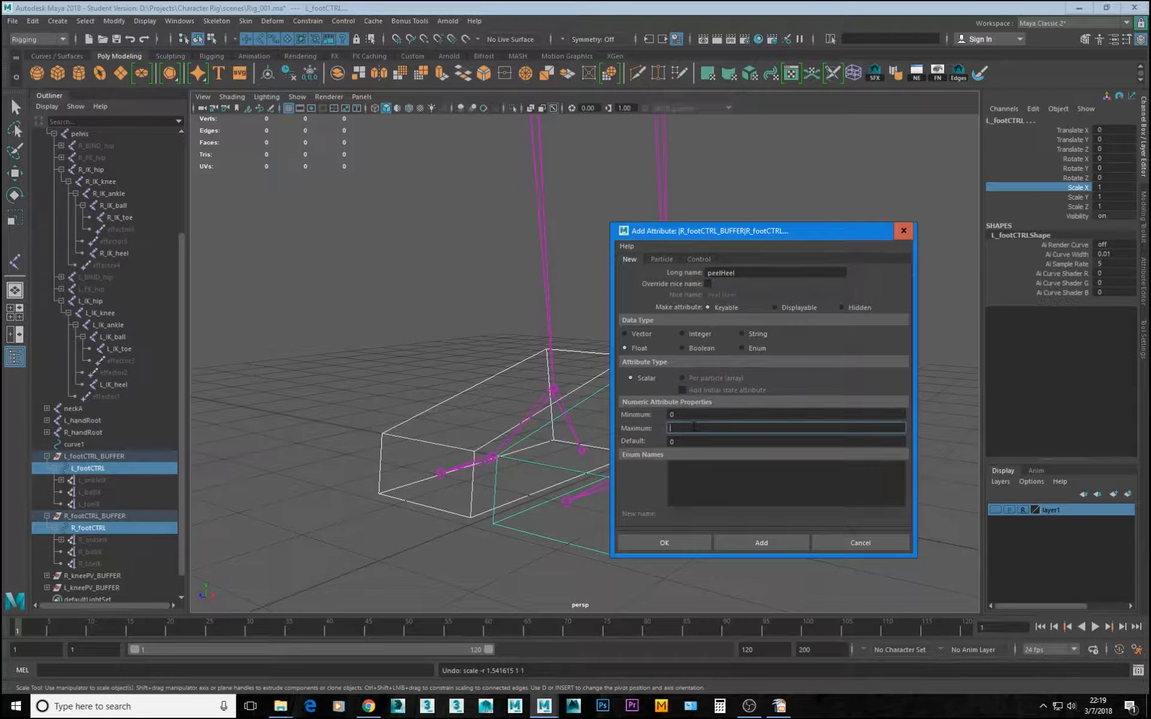
left_click(789, 546)
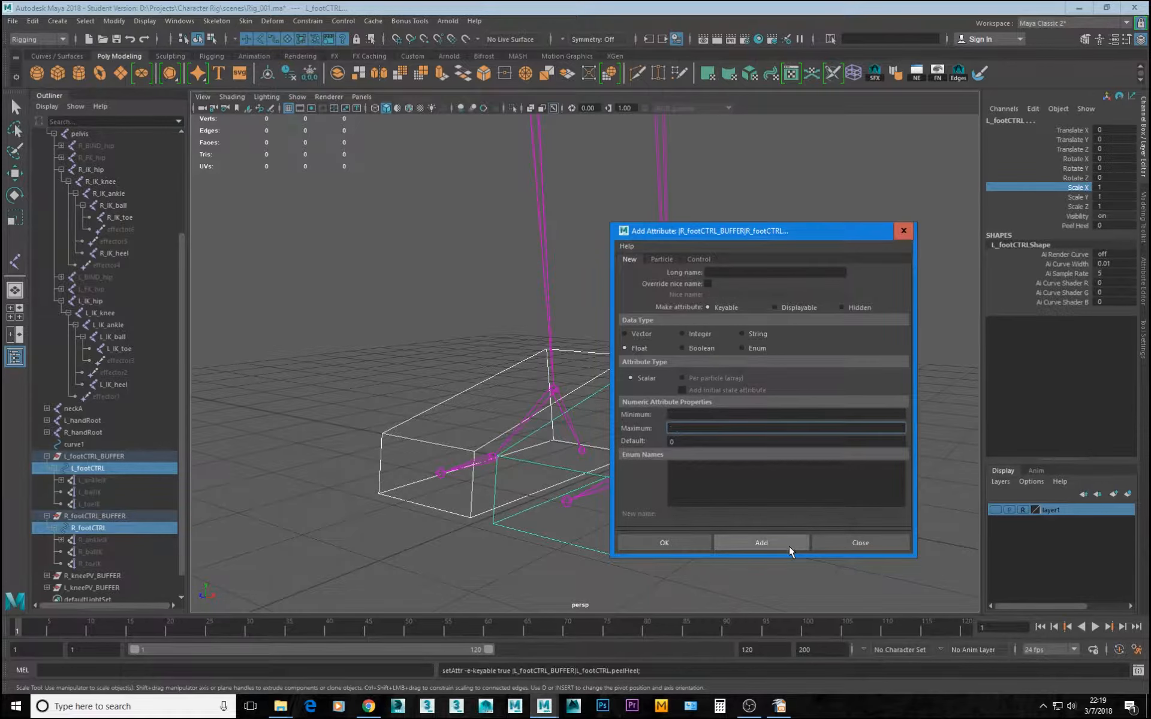
Add a keyable float attribute named standTip with minimum 0 and maximum 10 to both foot controls
left_click(730, 272)
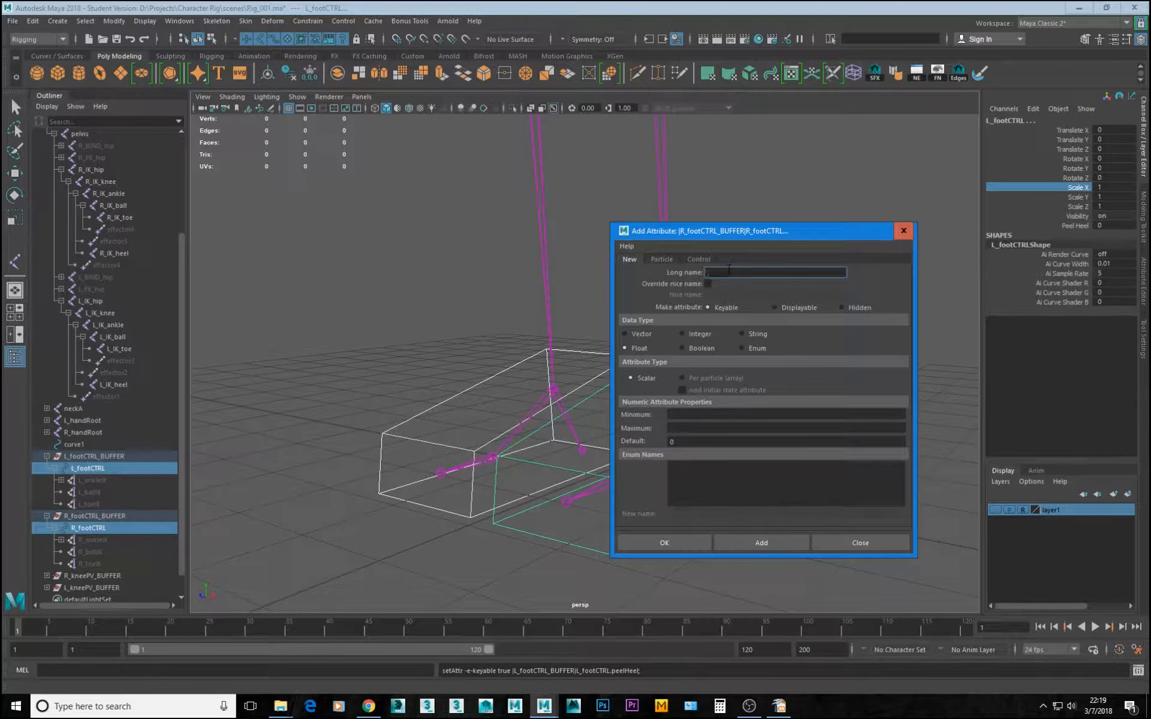
type("standTip")
left_click(681, 415)
type("0")
left_click(681, 427)
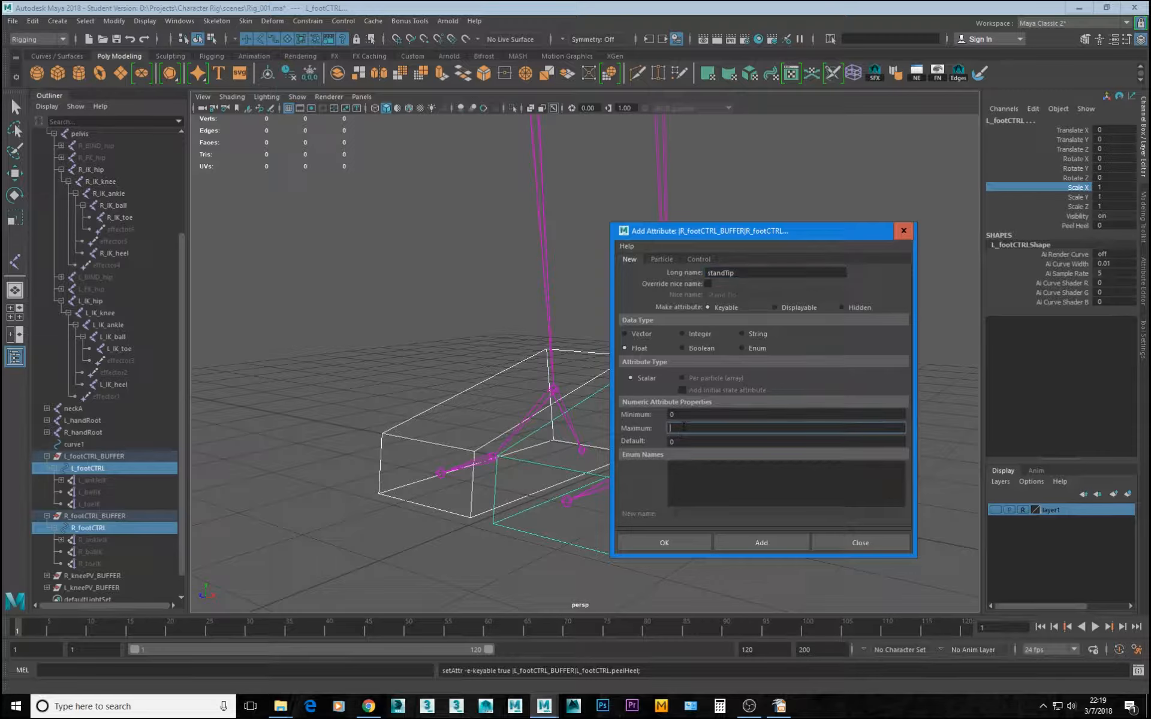
type("10")
left_click(765, 547)
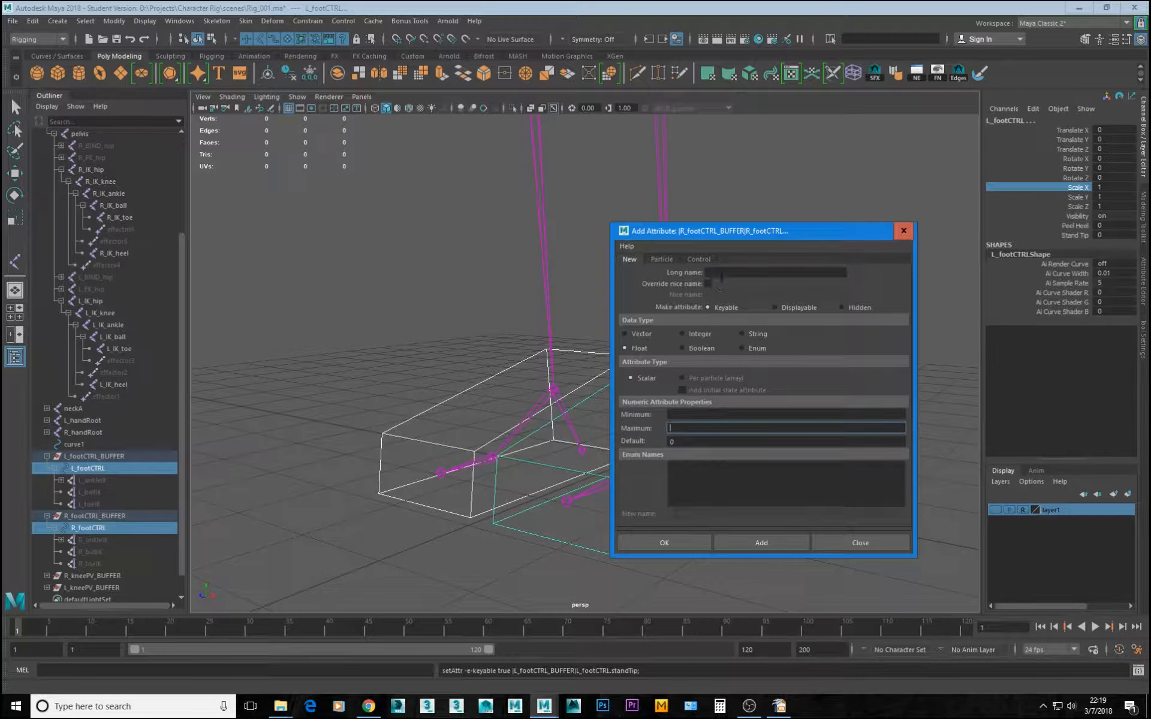
Add a keyable float attribute named heelPivot with minimum -10 and maximum 0 to both foot controls
type("h")
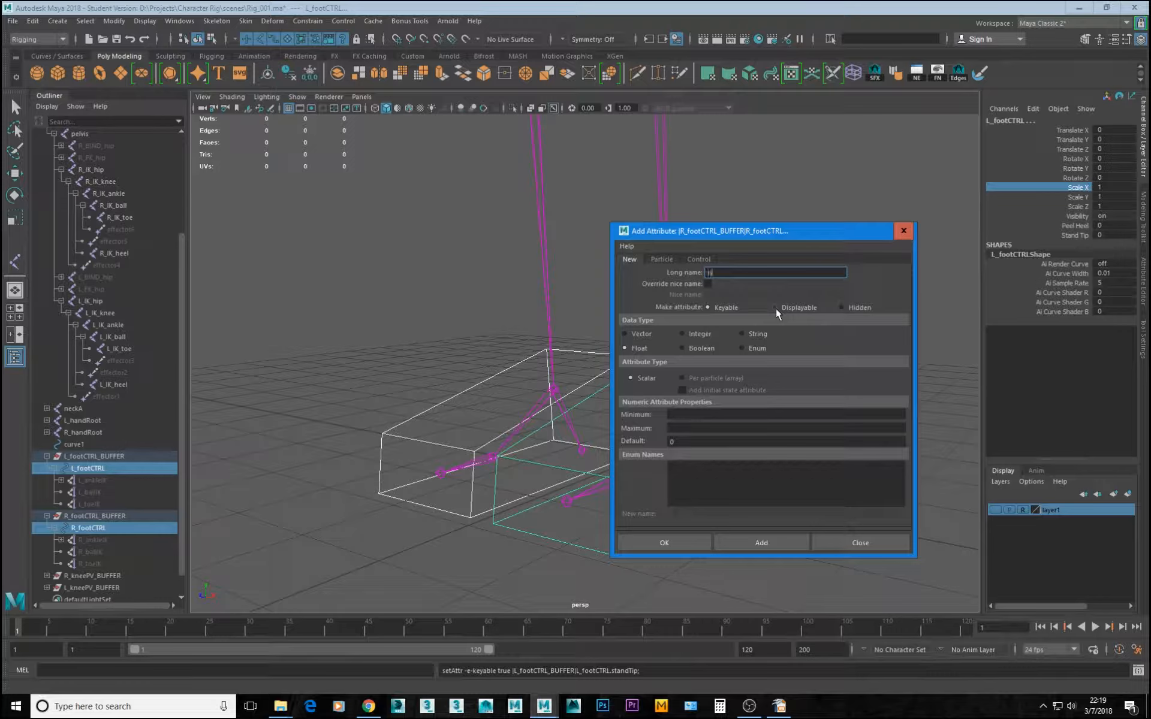
type("eelPivot")
left_click(682, 415)
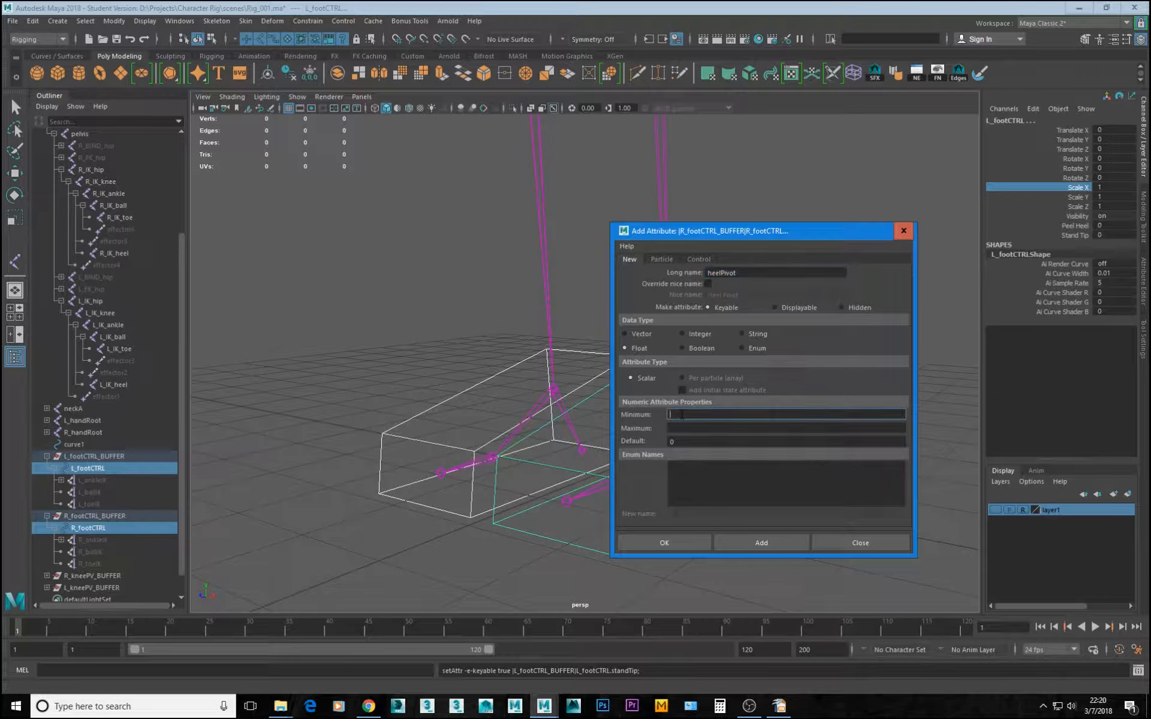
type("-10")
left_click(691, 427)
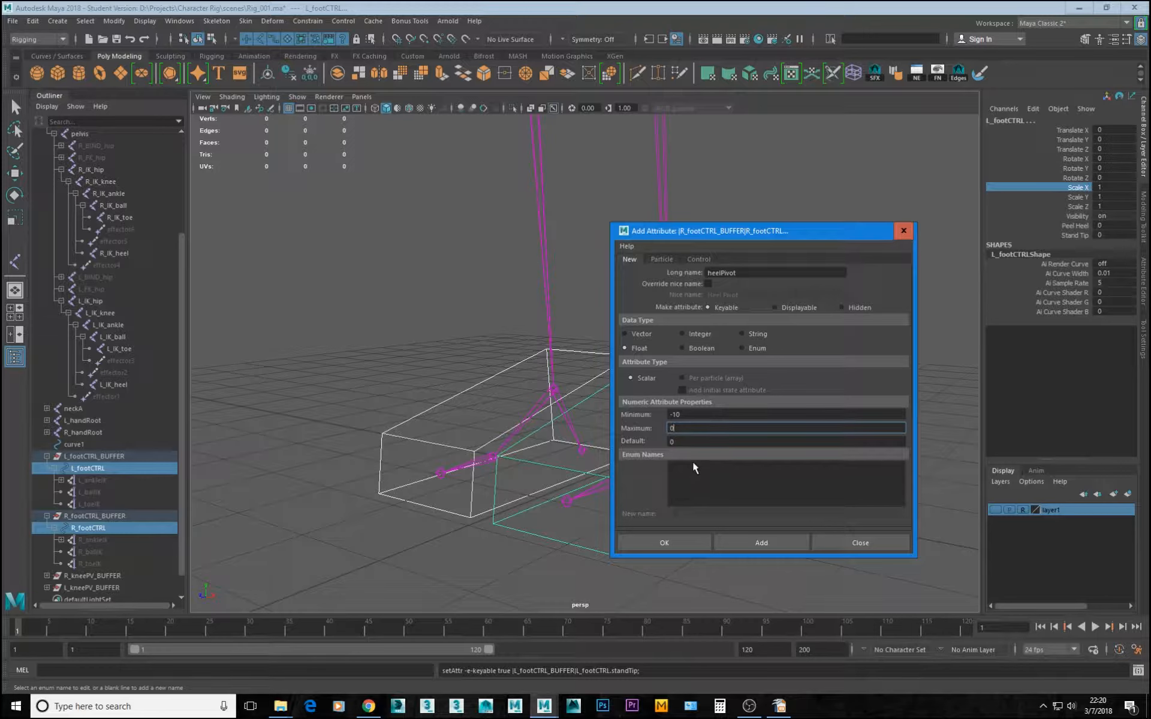
left_click(760, 544)
Add a keyable float attribute named twistToes with minimum -10 and maximum 10 to both foot controls
left_click(737, 272)
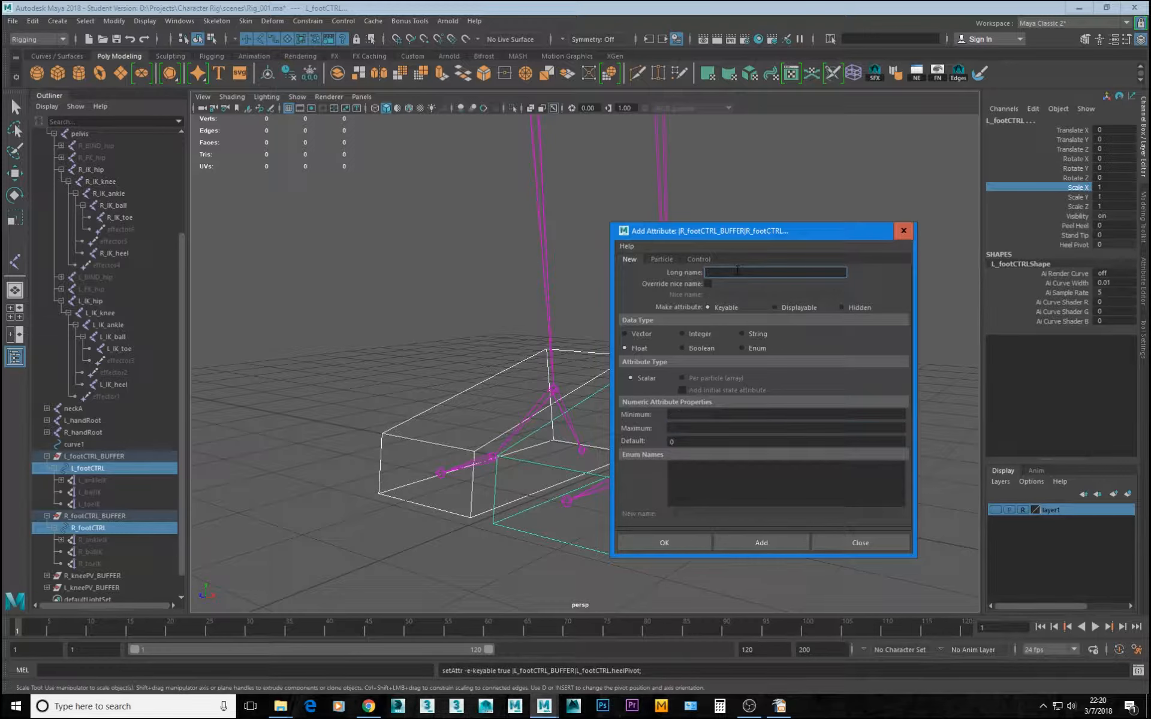
type("twistToes")
left_click(678, 414)
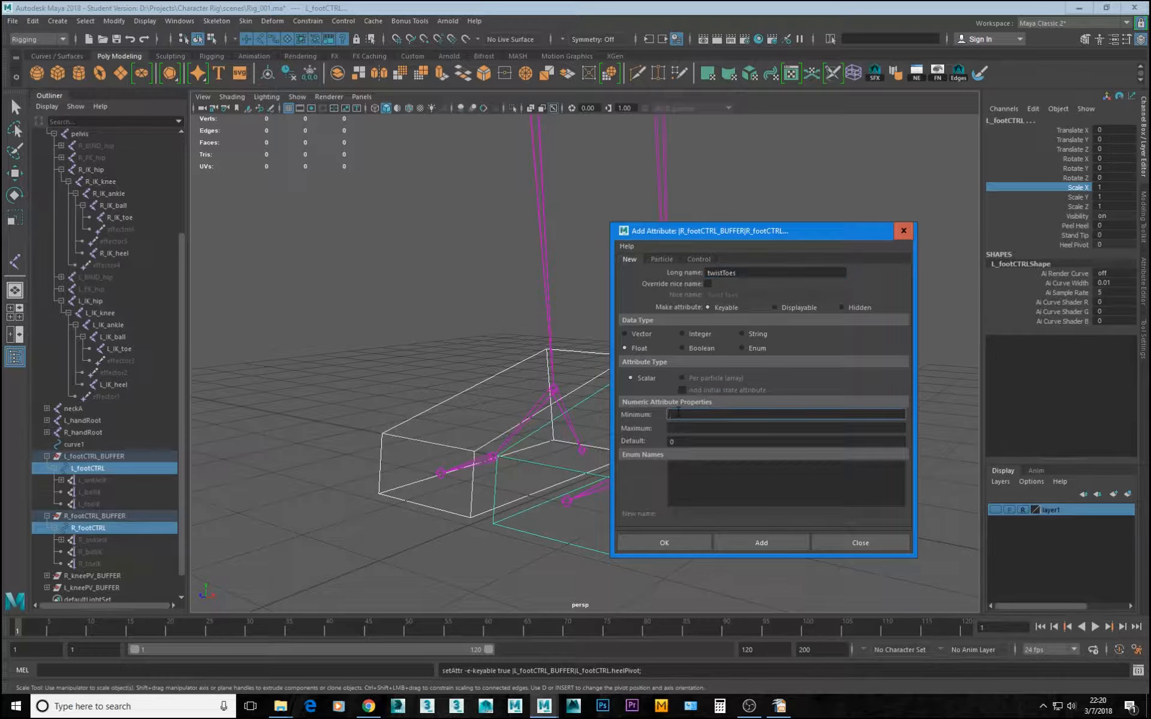
type("-10")
key("Tab")
type("10")
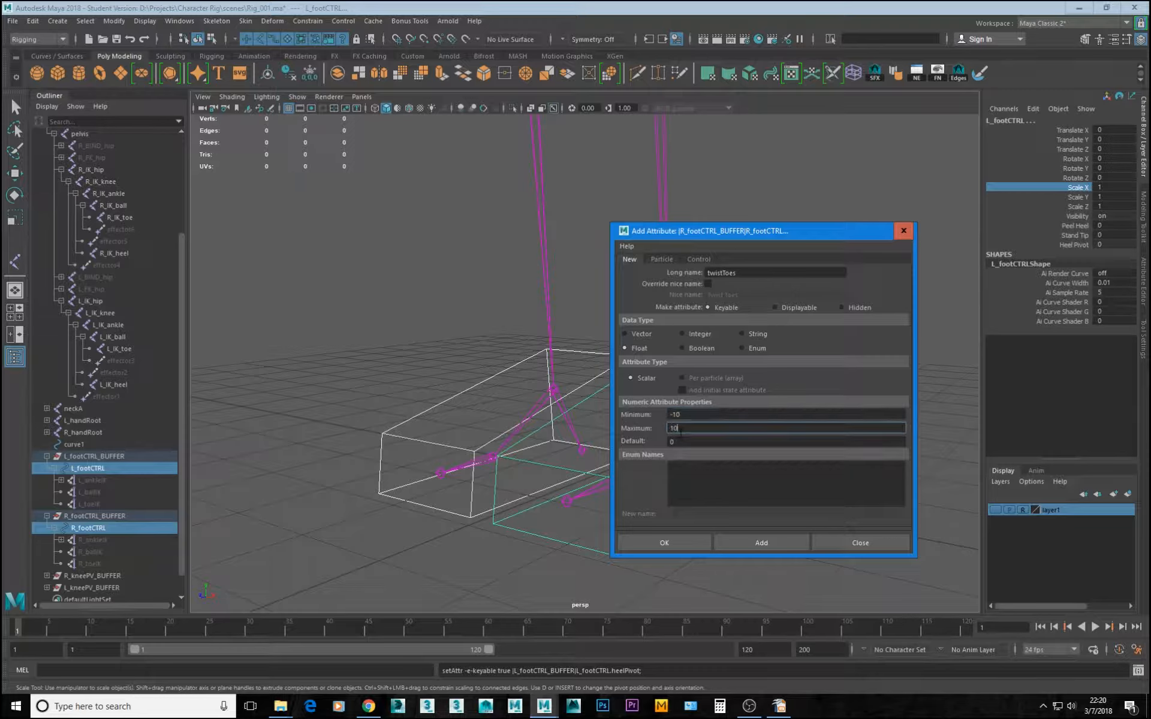
left_click(791, 542)
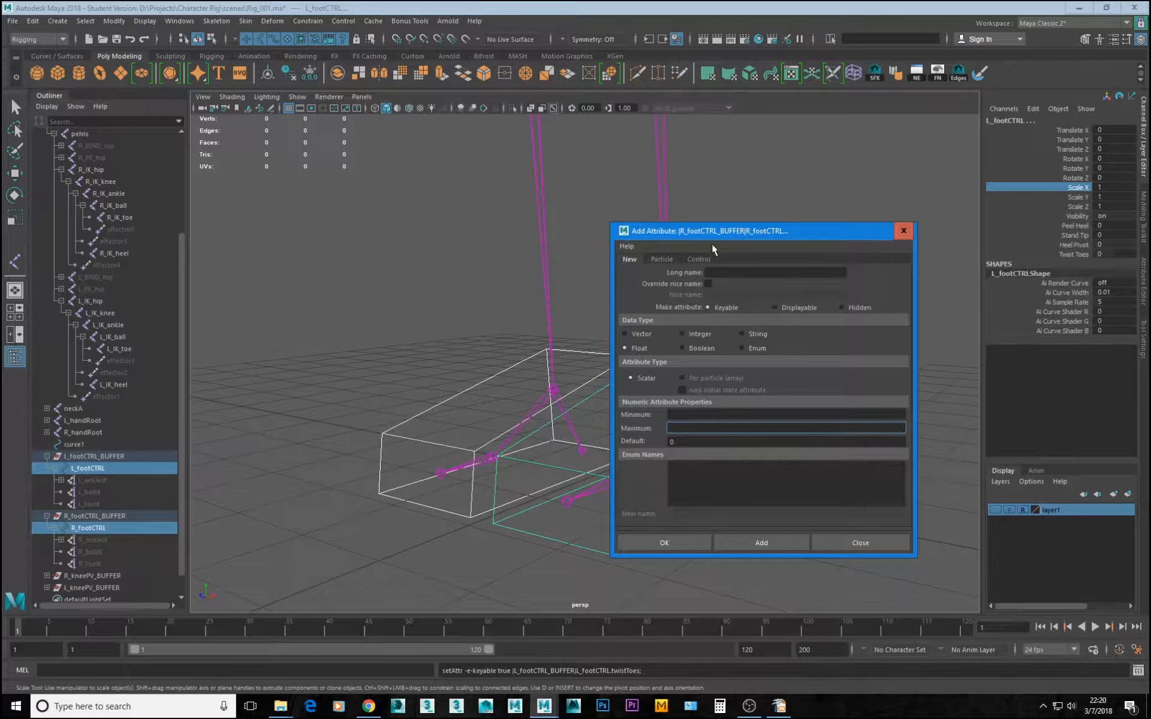
Add a keyable float attribute named toeTap with minimum -10 and maximum 10 to both foot controls, and finish adding attributes
left_click(721, 272)
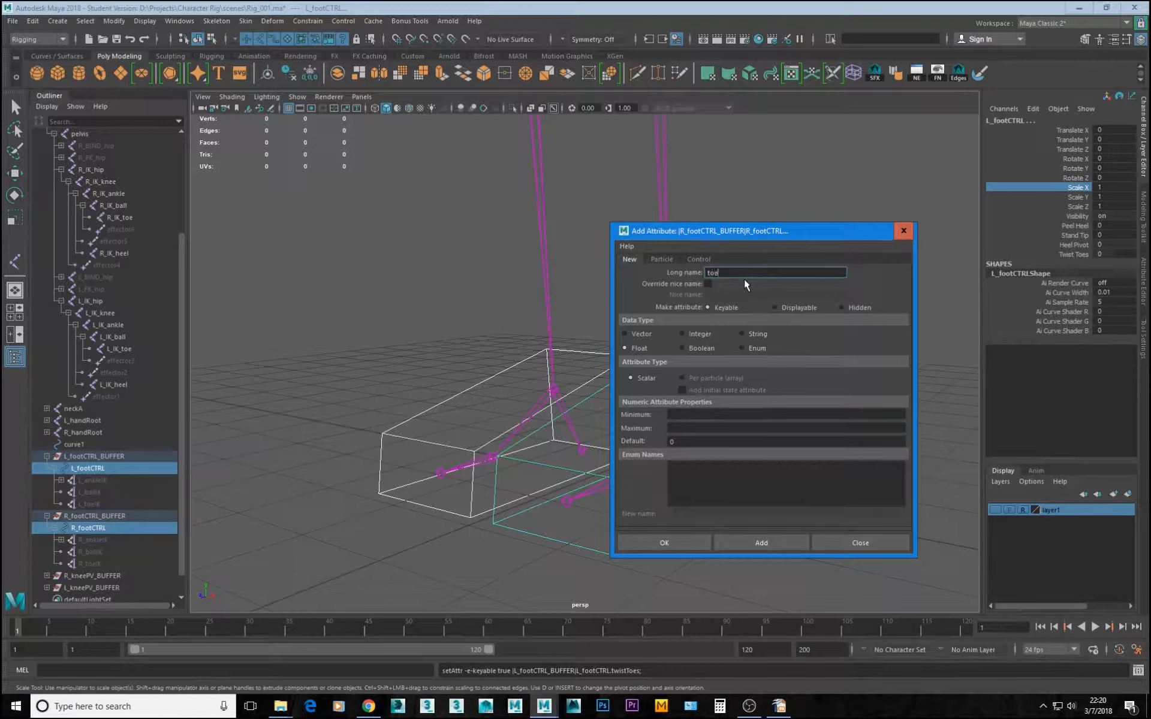
left_click(711, 416)
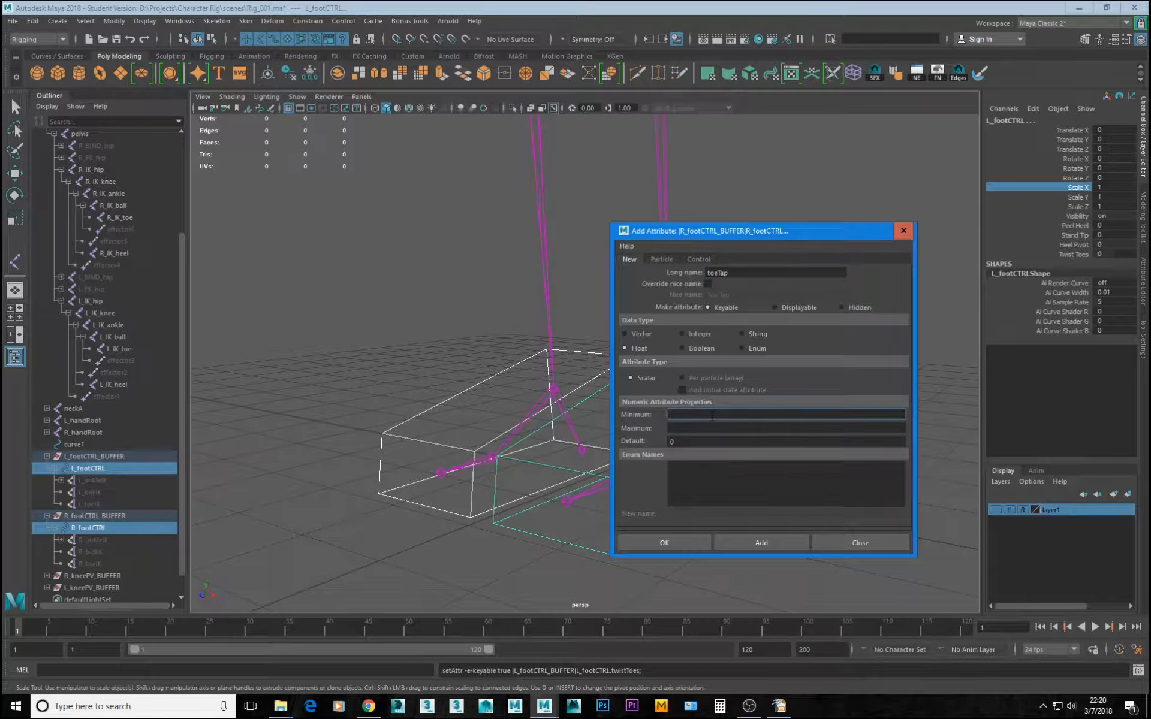
type("-10")
key("Tab")
type("10")
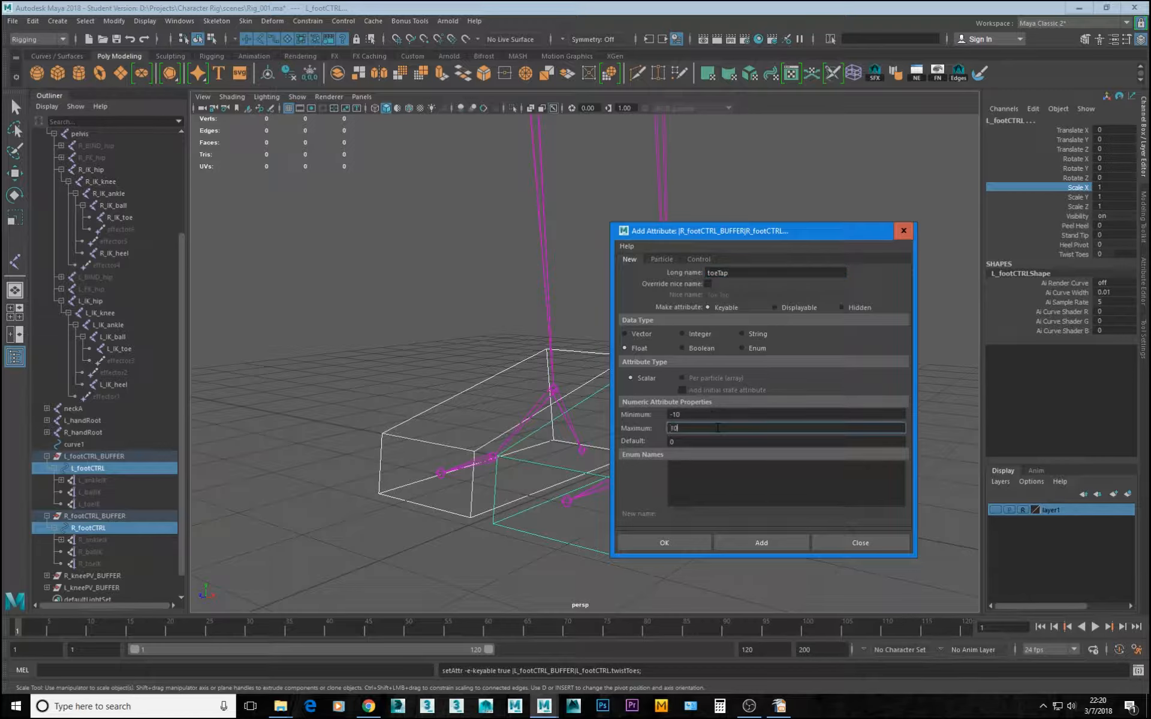
left_click(770, 545)
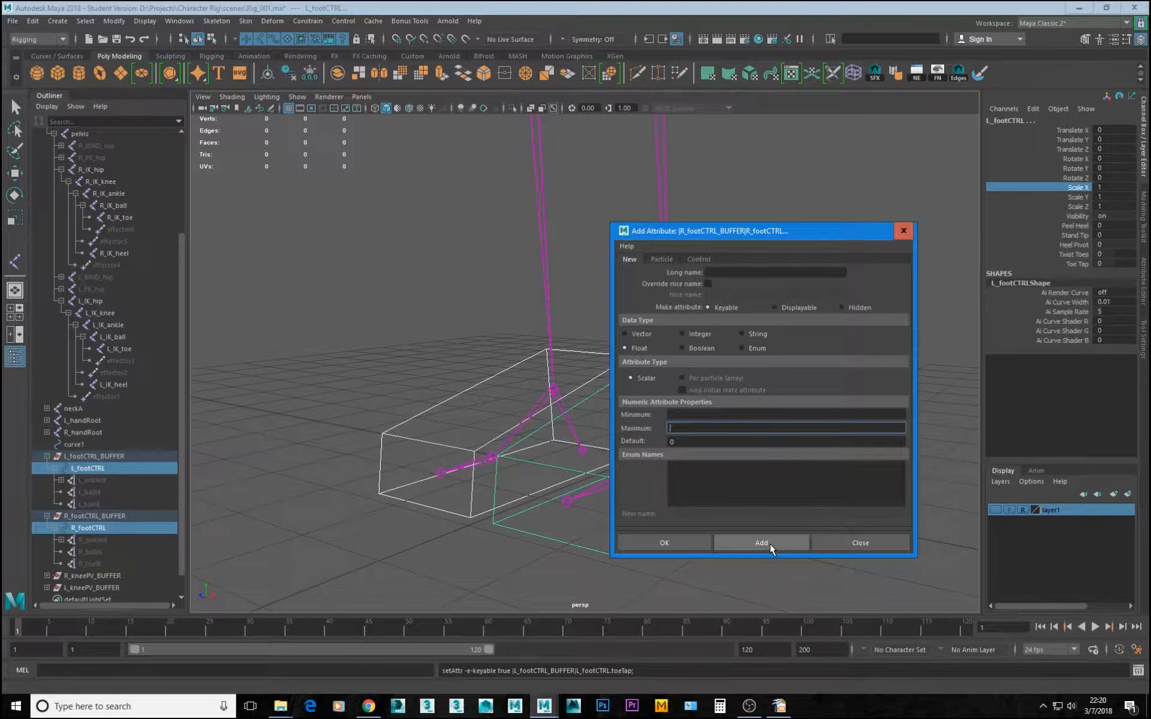
left_click(852, 546)
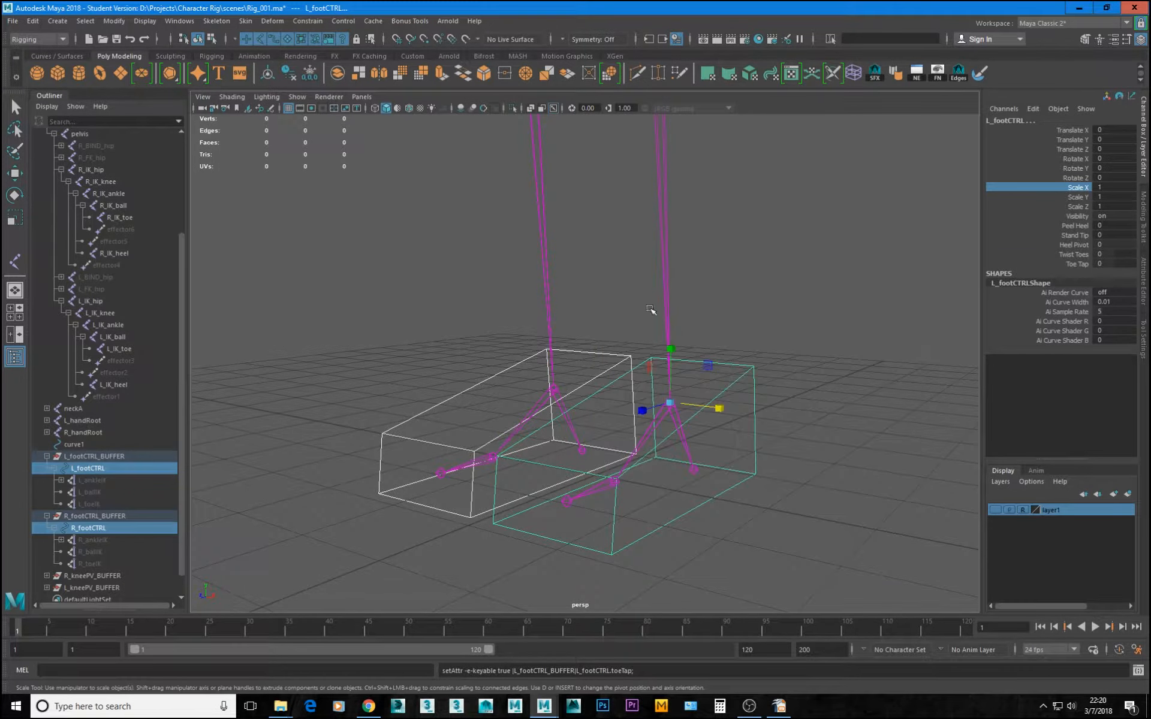
Check the custom attributes on R_footCTRL and L_footCTRL individually, highlighting Peel Heel through Toe Tap on L_footCTRL, and examine the foot joints
left_click(672, 523)
left_click(473, 518)
left_click_drag(479, 462, 523, 480, "alt")
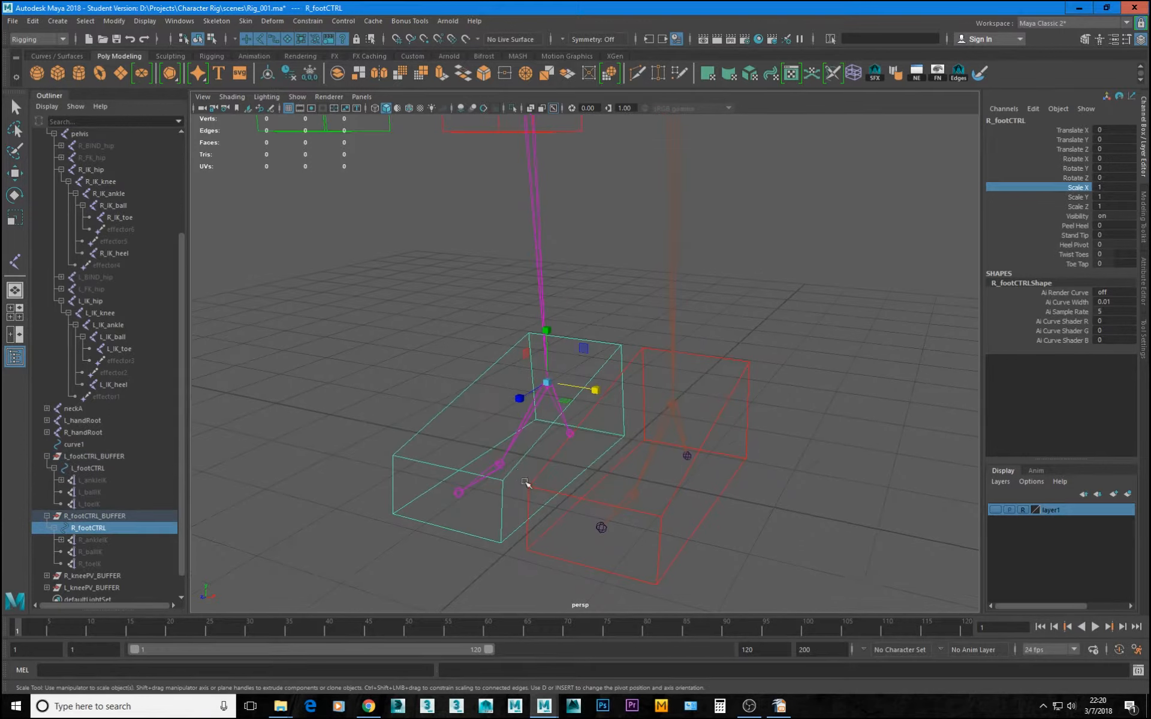
left_click_drag(516, 529, 559, 577, "shift")
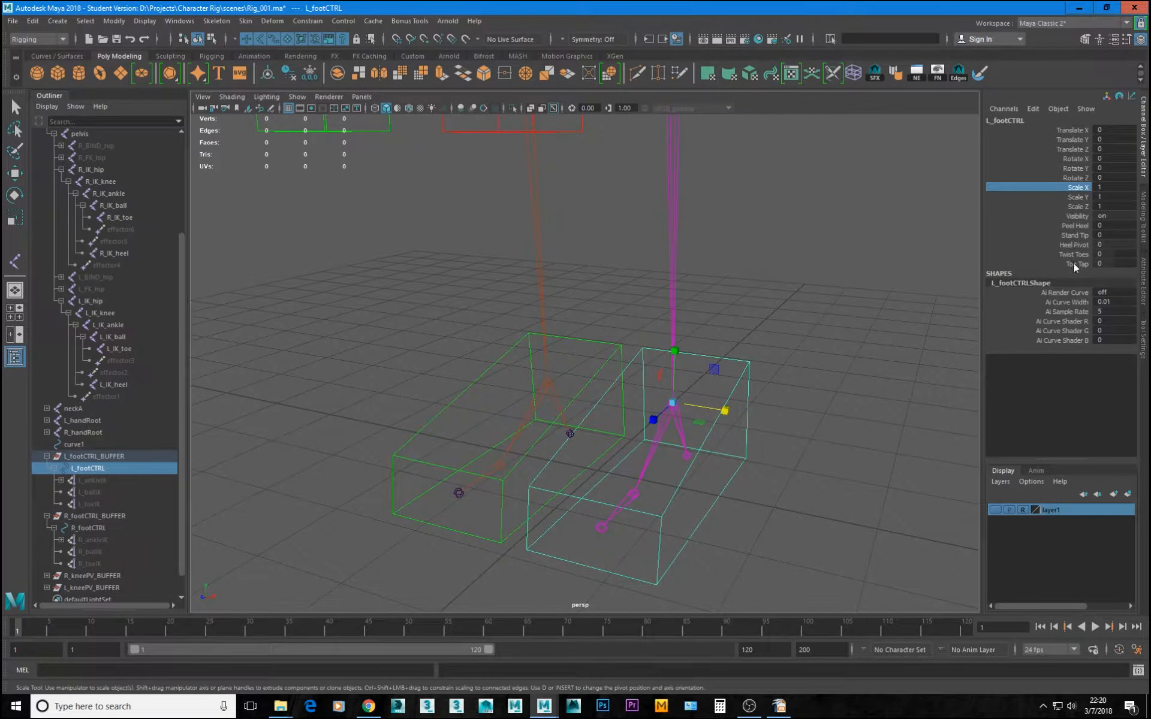
left_click_drag(1070, 223, 1074, 267)
left_click_drag(833, 439, 730, 462, "alt")
middle_click_drag(730, 462, 776, 355, "alt")
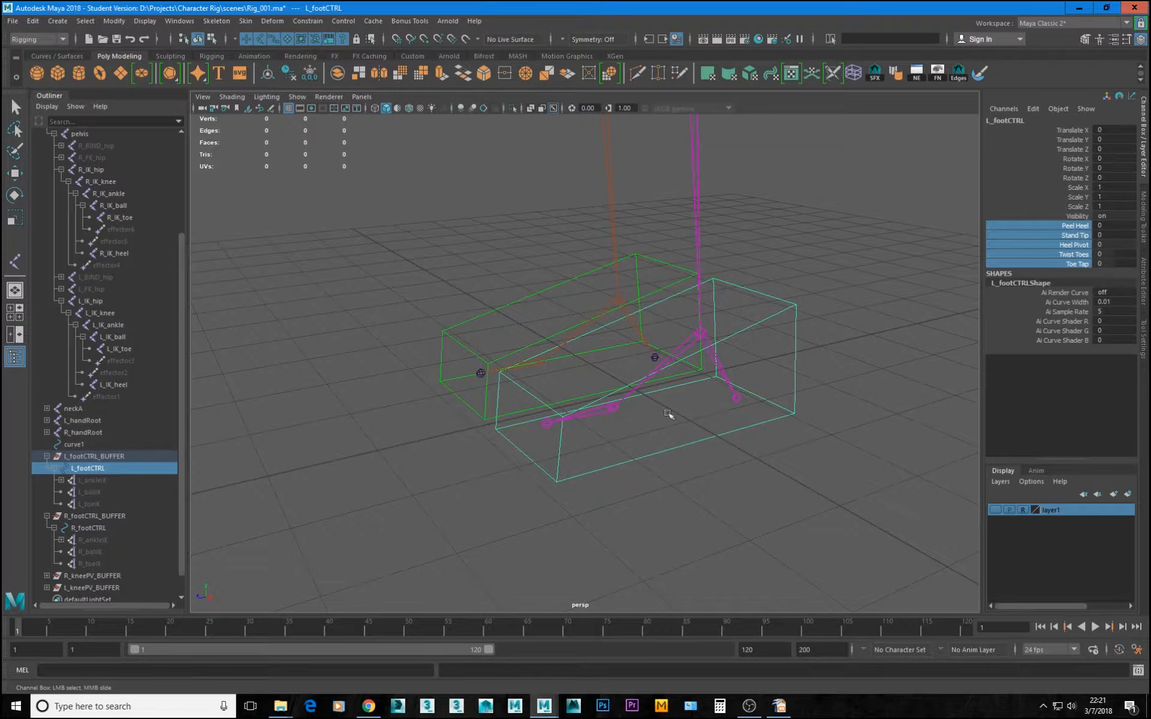
left_click_drag(627, 411, 601, 419, "alt")
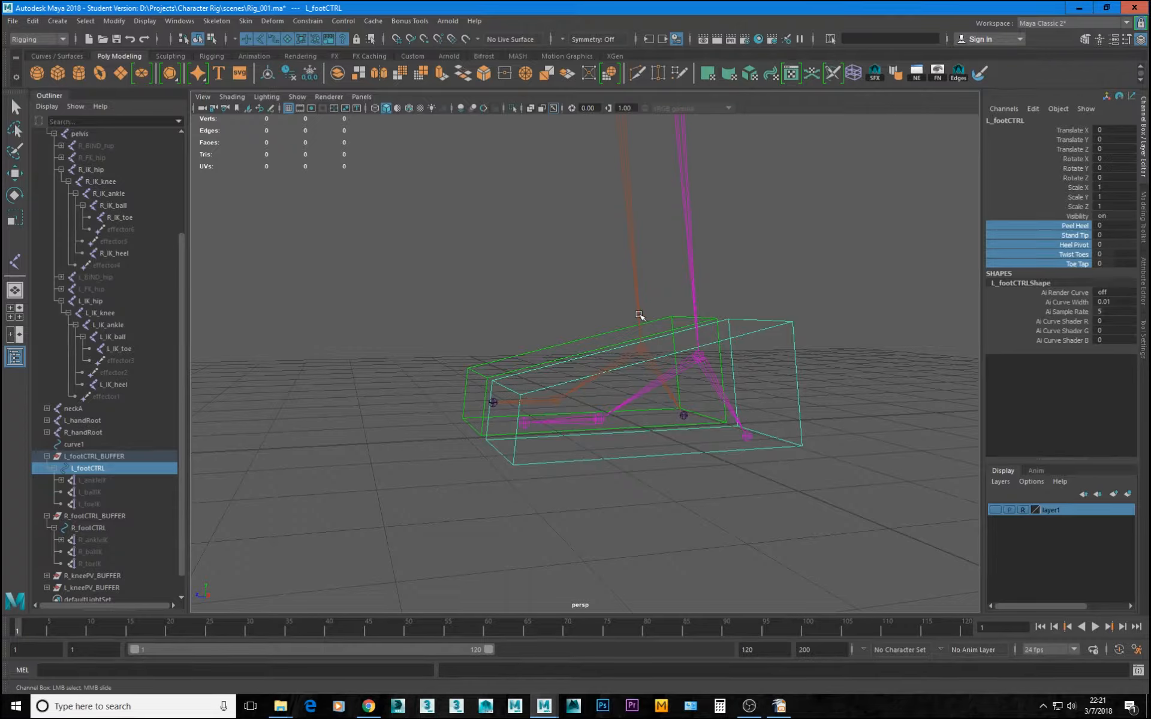
Group the L_ankleIK handle by itself under L_footCTRL
left_click(96, 480)
key("w")
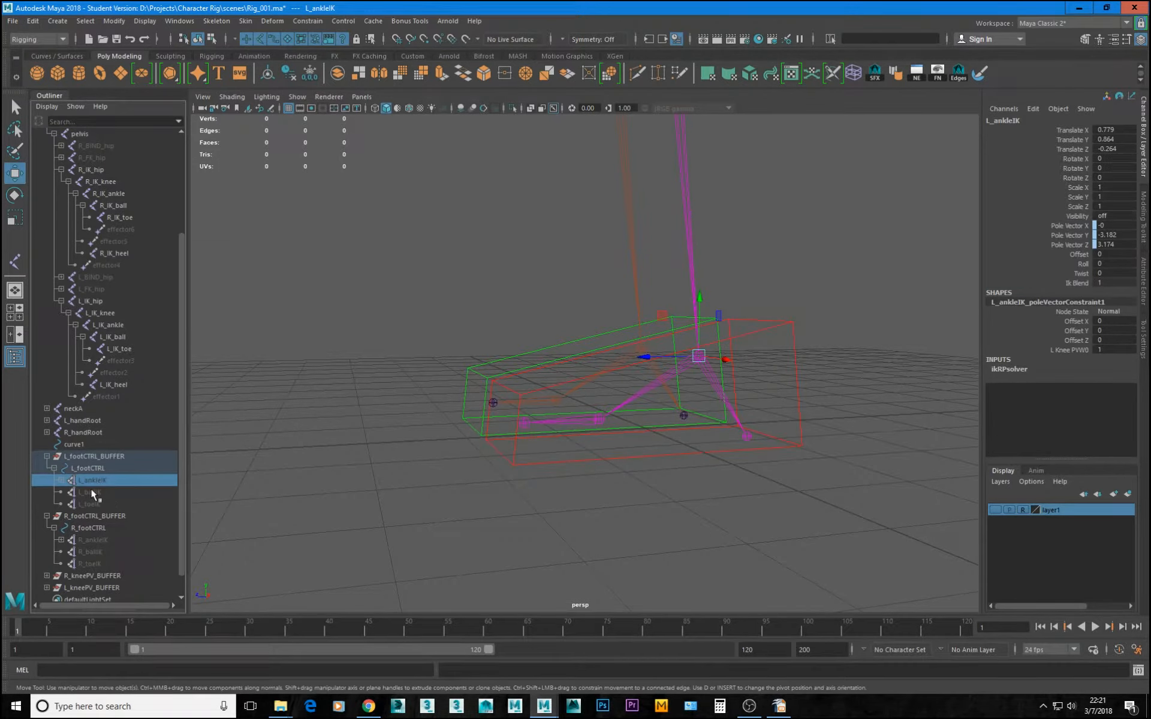
key("ctrl+g")
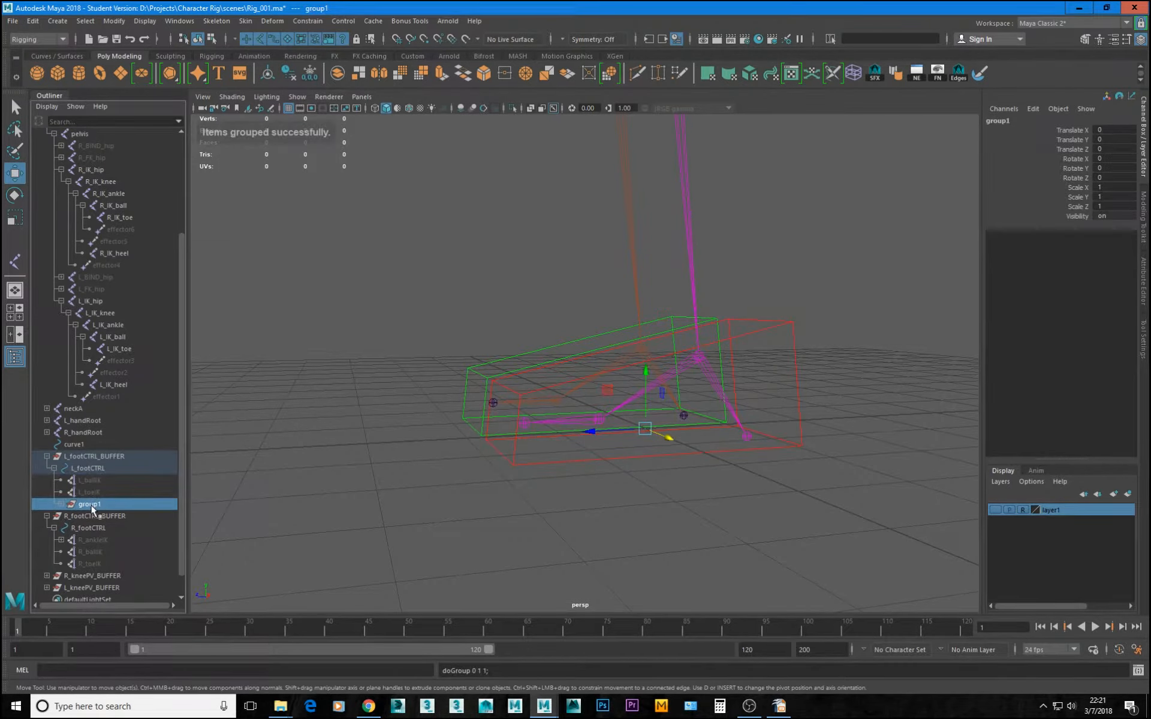
Snap the pivot of the group holding L_ankleIK to the left ball joint
left_click_drag(552, 367, 657, 489, "alt")
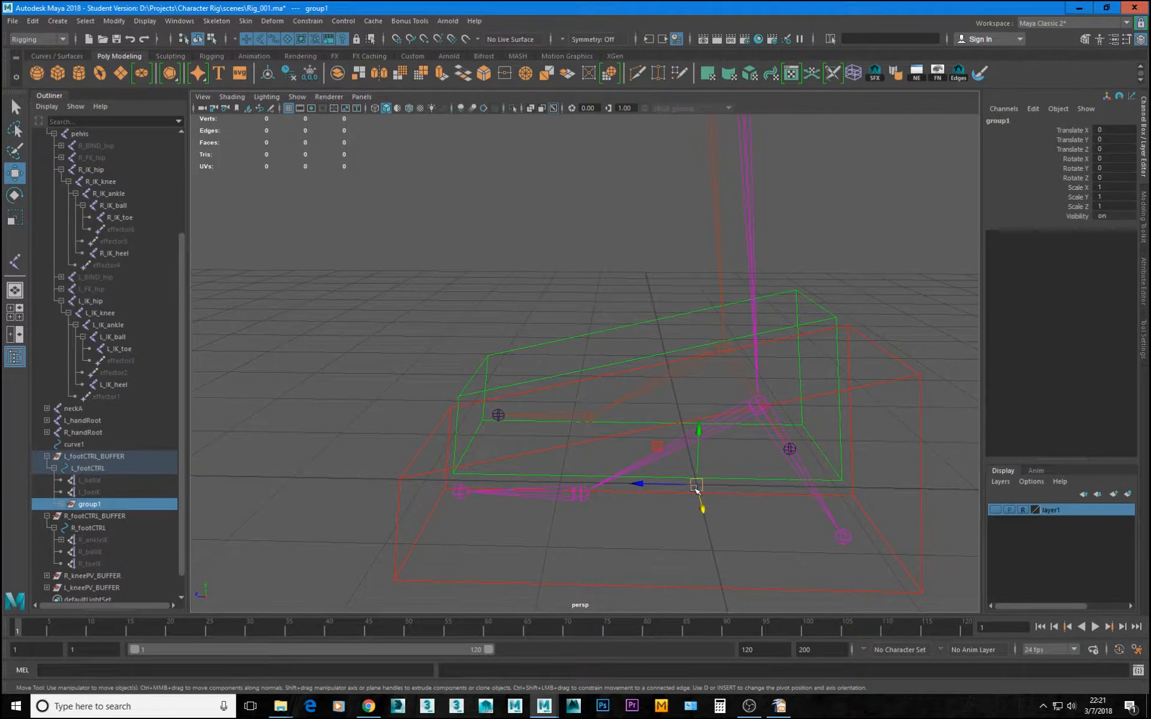
left_click_drag(692, 490, 665, 498, "alt")
key("d")
key("v")
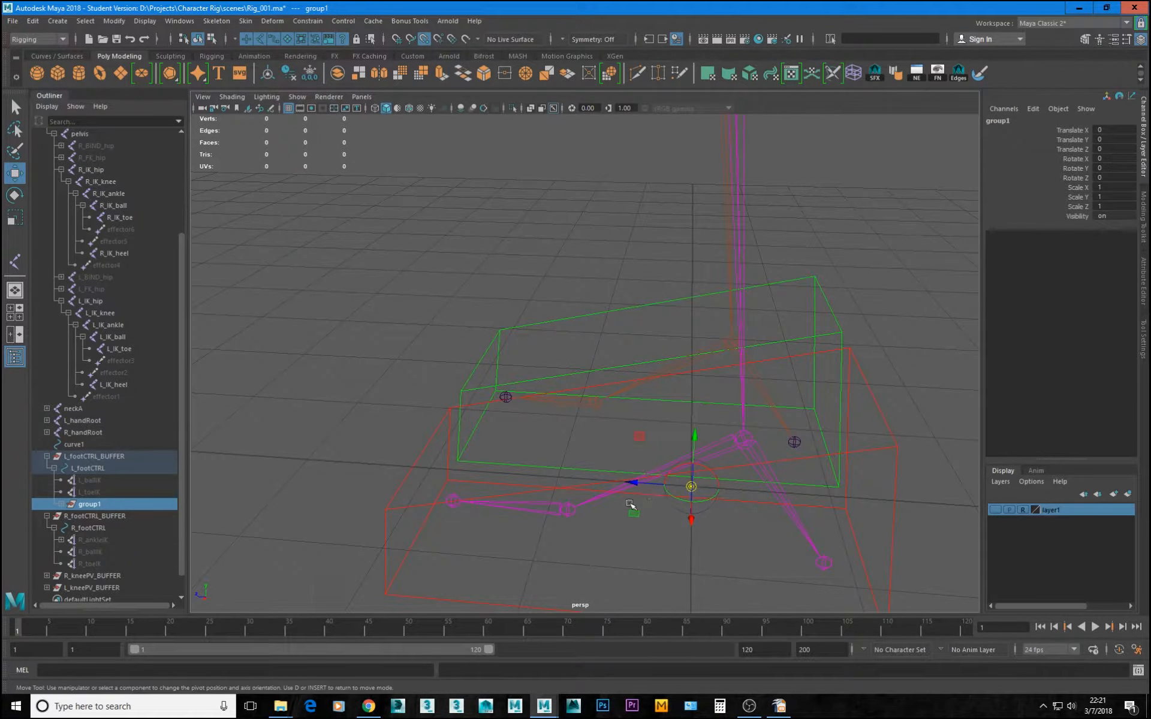
middle_click_drag(619, 503, 574, 513)
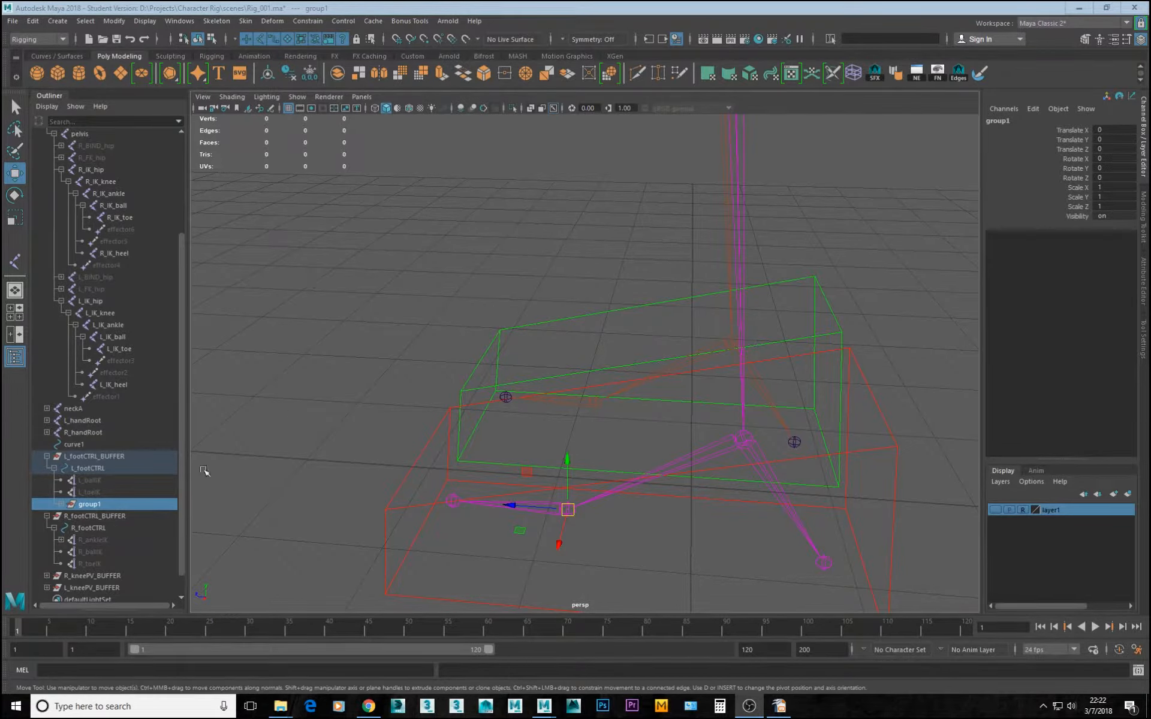
Check the new group's contents under L_footCTRL and rename the group L_peelHeelGRP
left_click(61, 504)
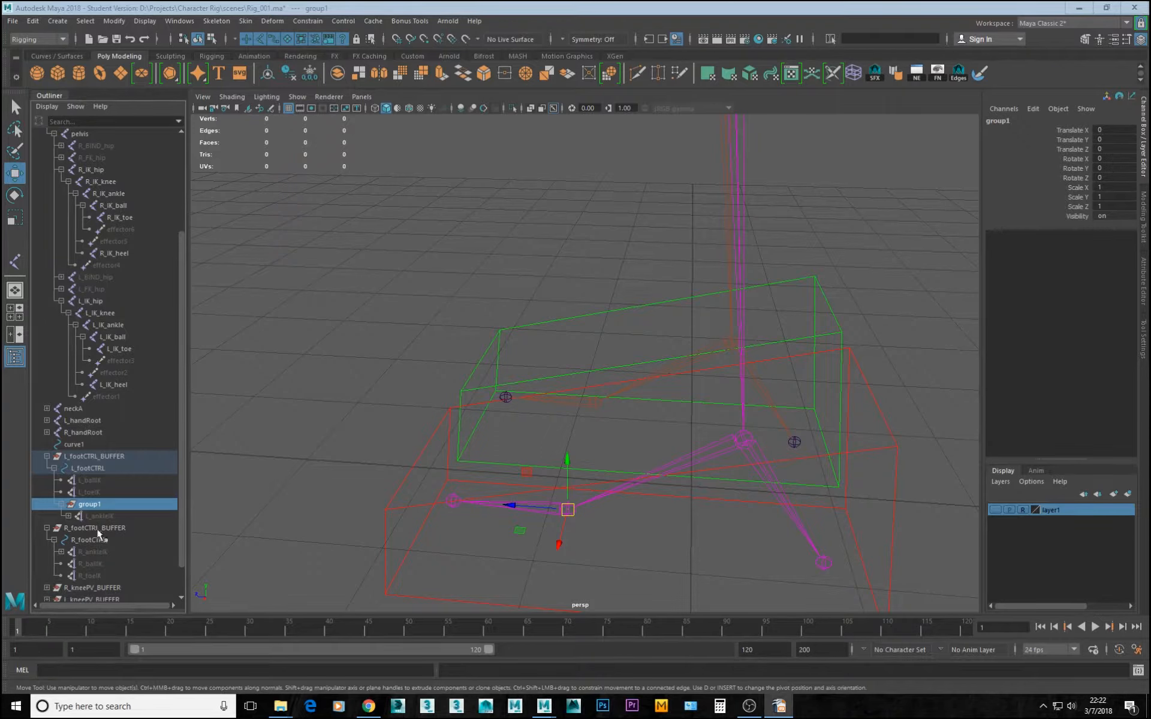
double_click(90, 504)
type("L_")
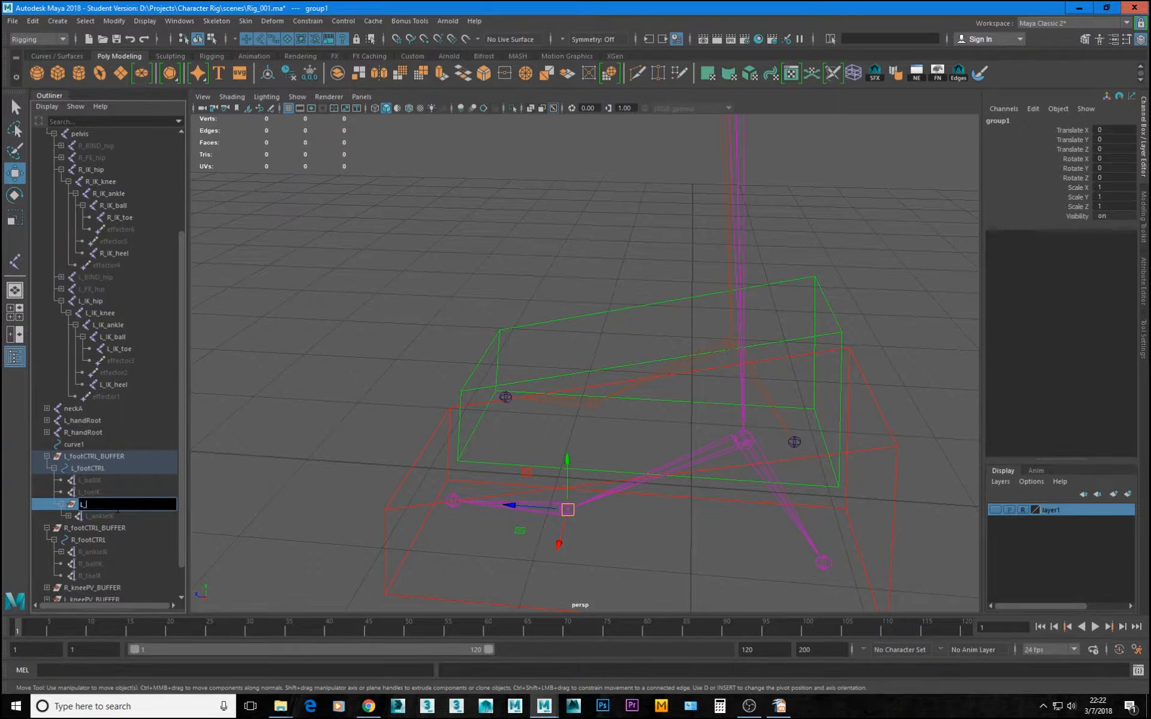
type("peelHeelGRP")
key("Return")
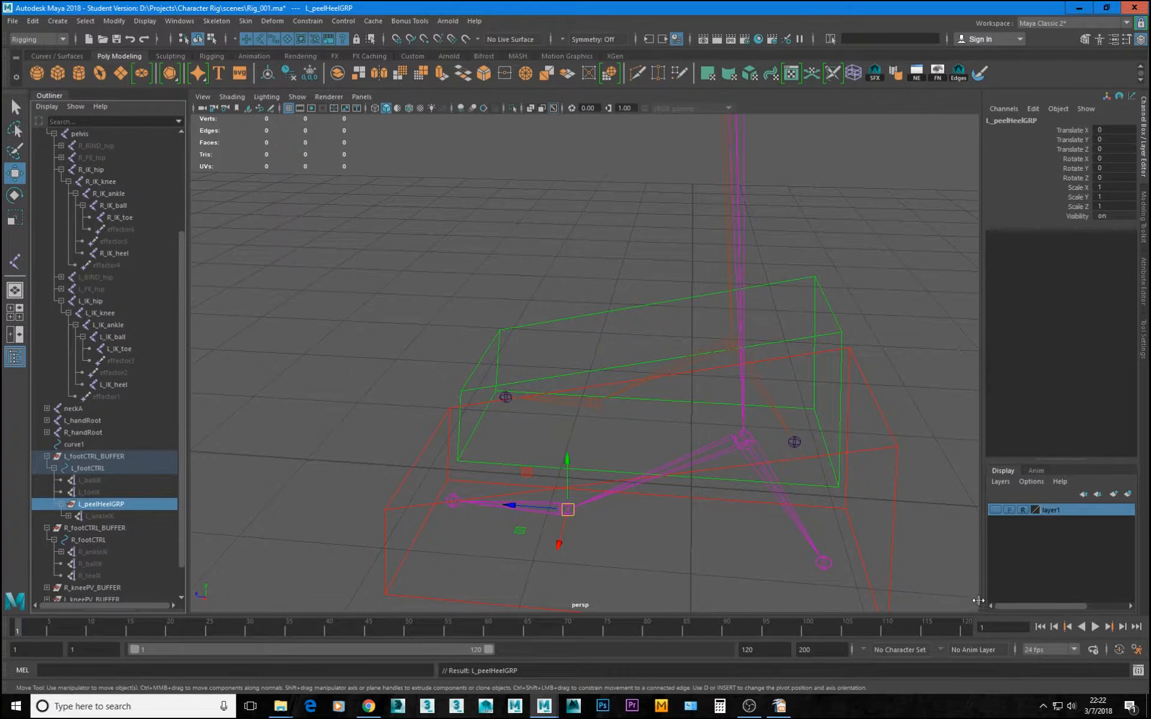
Test the heel peel by rotating L_peelHeelGRP about X, and reset its Rotate X to 0
left_click_drag(652, 473, 639, 415, "alt")
key("e")
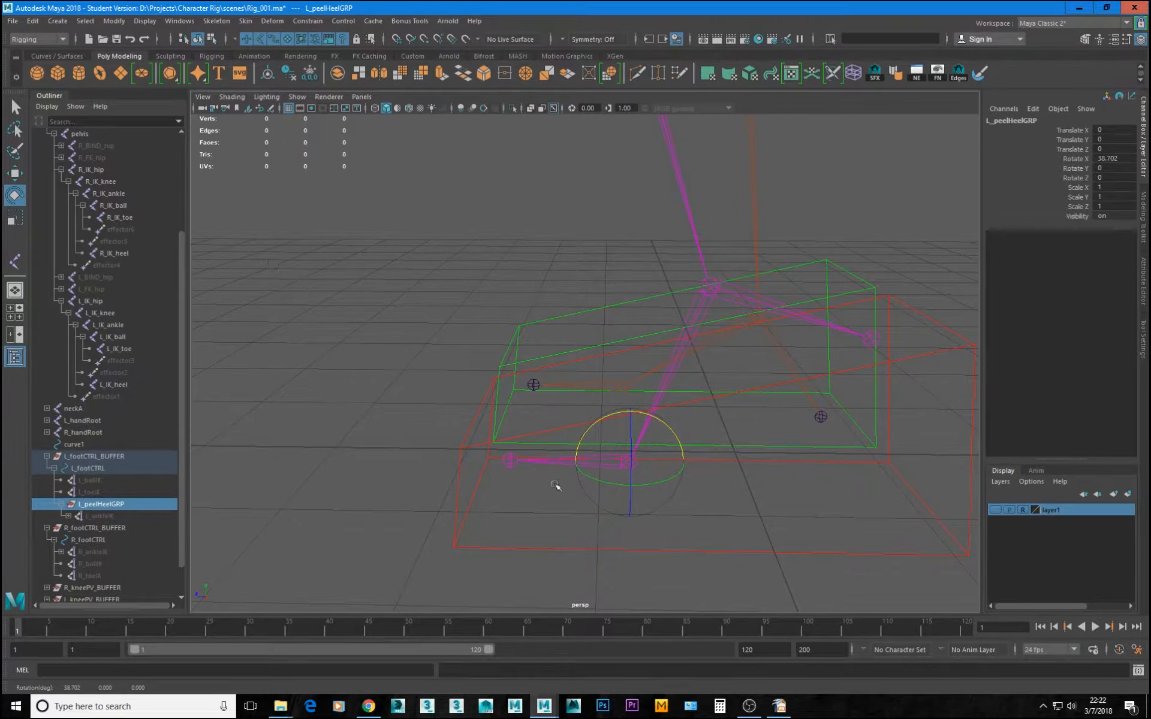
left_click_drag(646, 419, 699, 326)
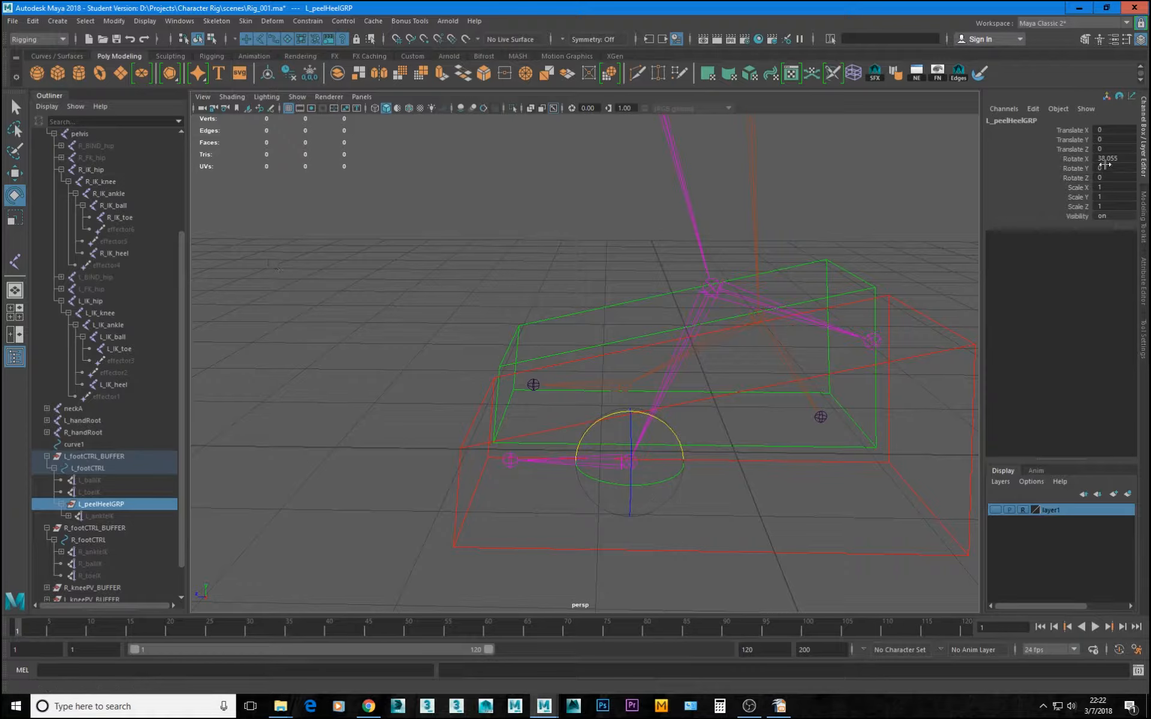
left_click(1123, 158)
type("0")
key("Return")
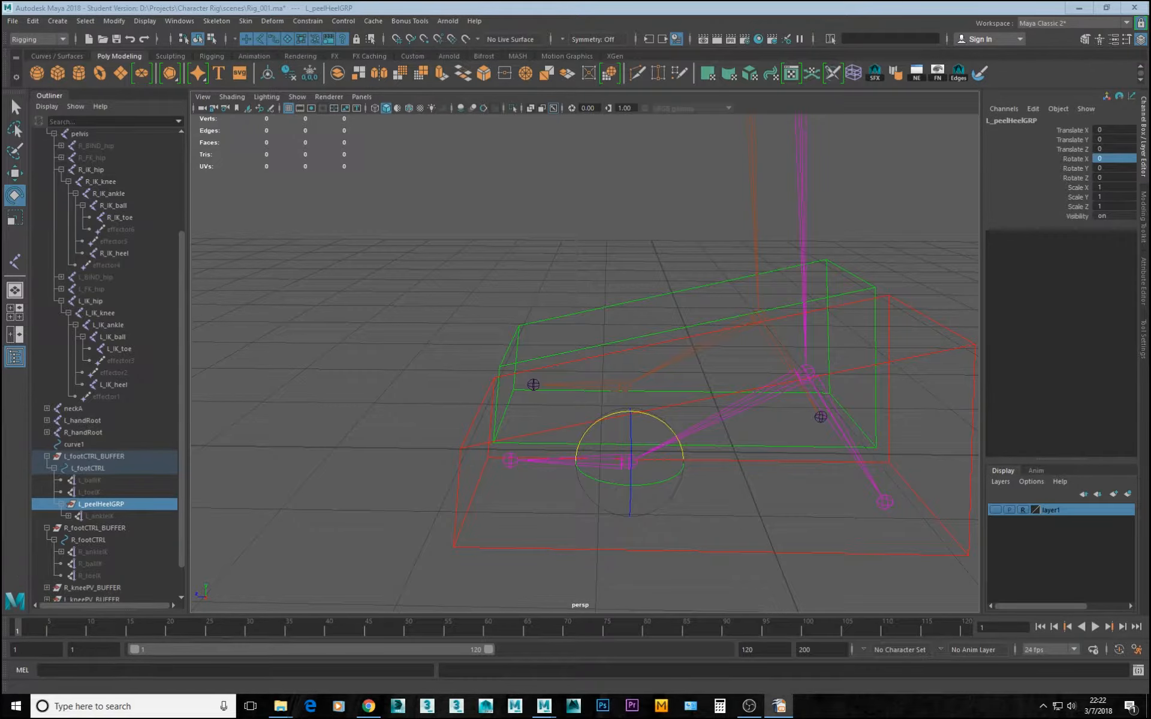
Group R_ankleIK by itself under R_footCTRL and name the group R_peelHeelGRP
left_click_drag(96, 481, 102, 486)
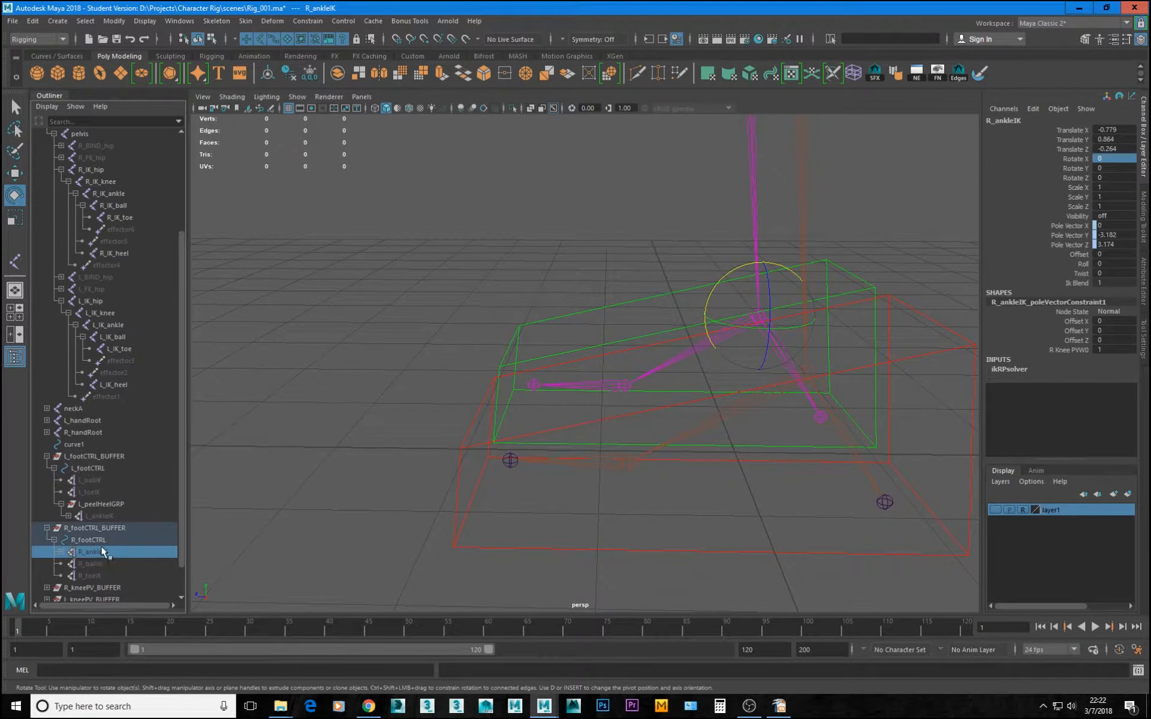
left_click_drag(560, 482, 503, 453, "alt")
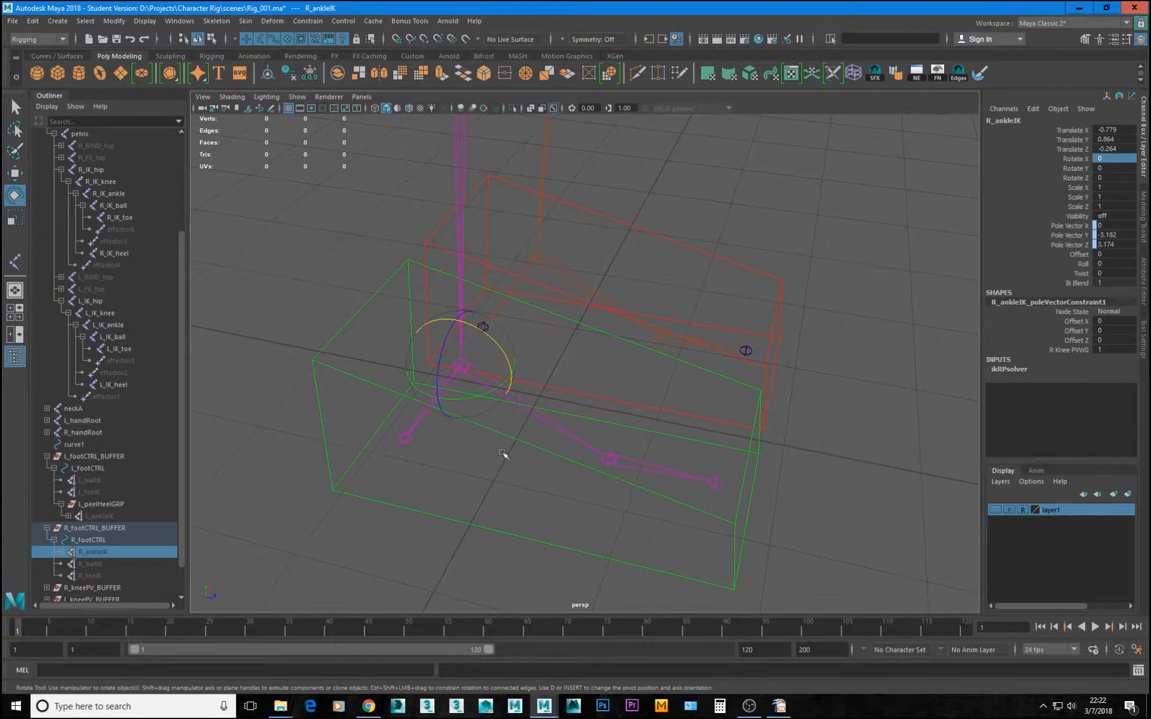
key("ctrl+g")
double_click(89, 576)
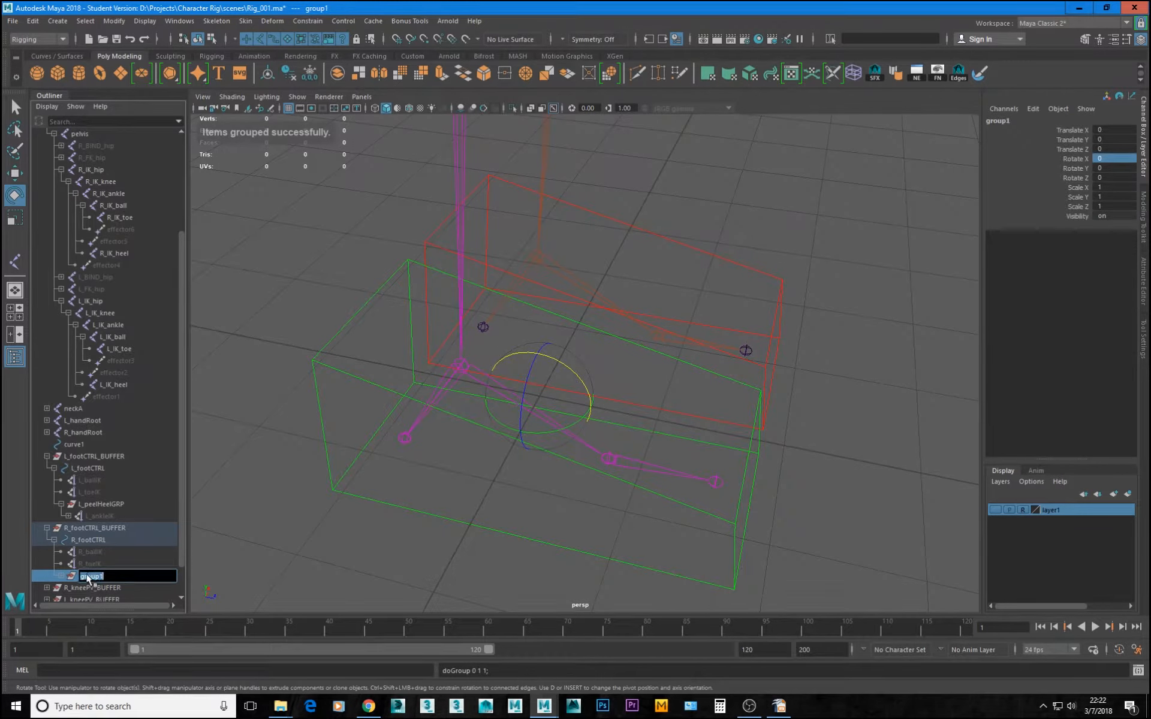
type("R_peelHee")
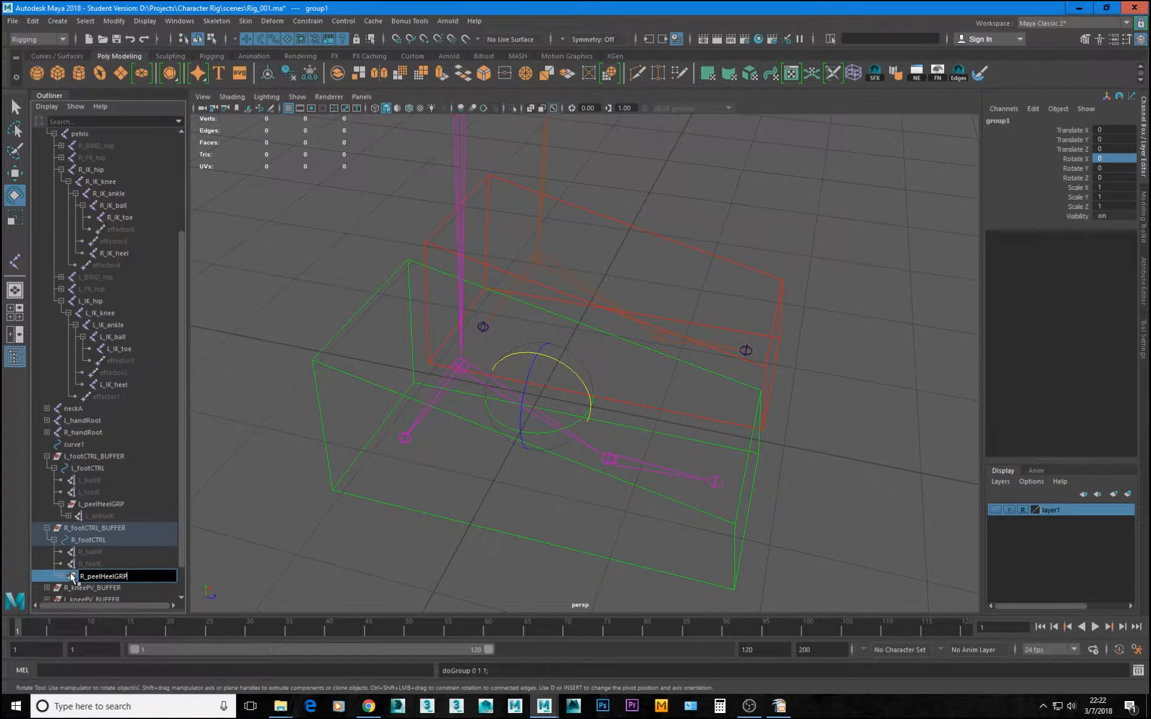
type("lGRP")
key("Return")
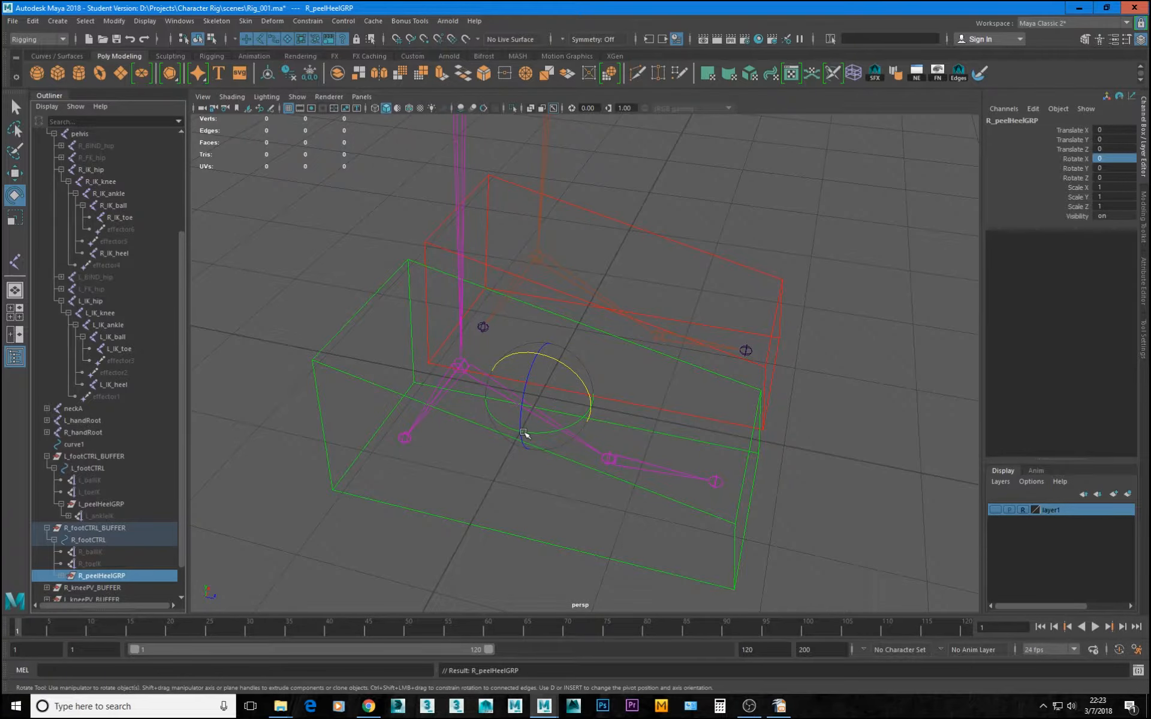
Snap R_peelHeelGRP's pivot to the right ball joint, and test its X rotation and undo it
left_click_drag(548, 403, 583, 470, "alt")
key("ctrl+z")
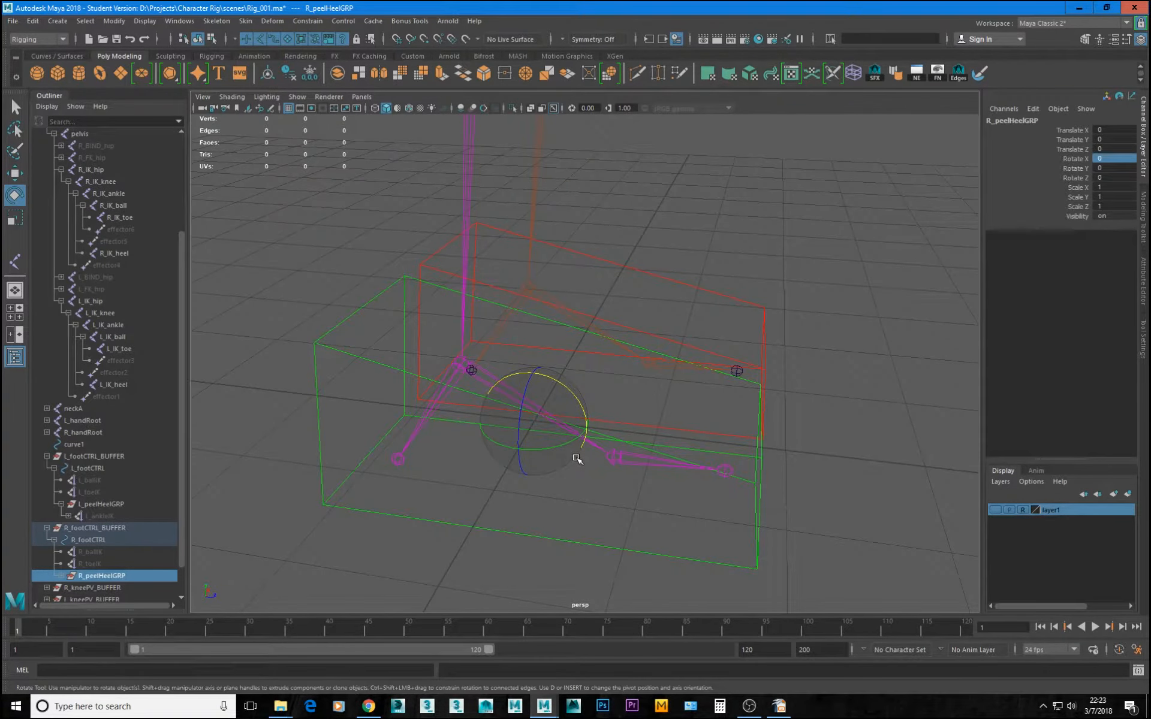
key("d")
middle_click_drag(598, 487, 593, 486)
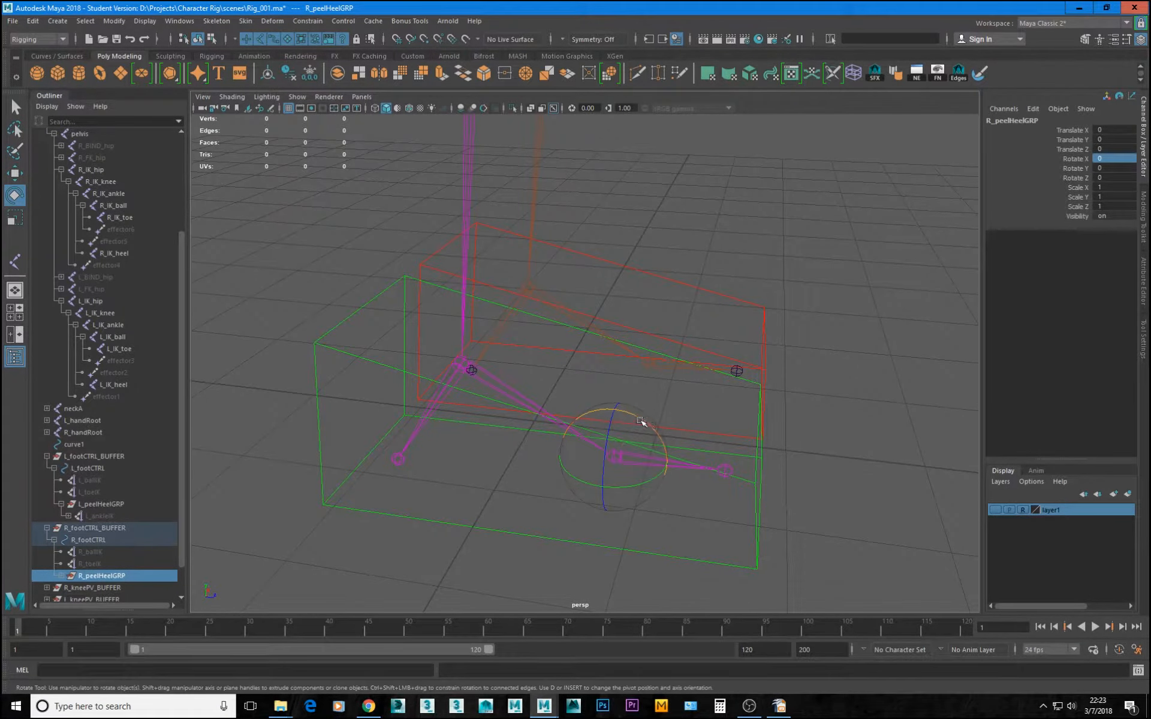
left_click_drag(640, 421, 667, 442)
key("ctrl+z")
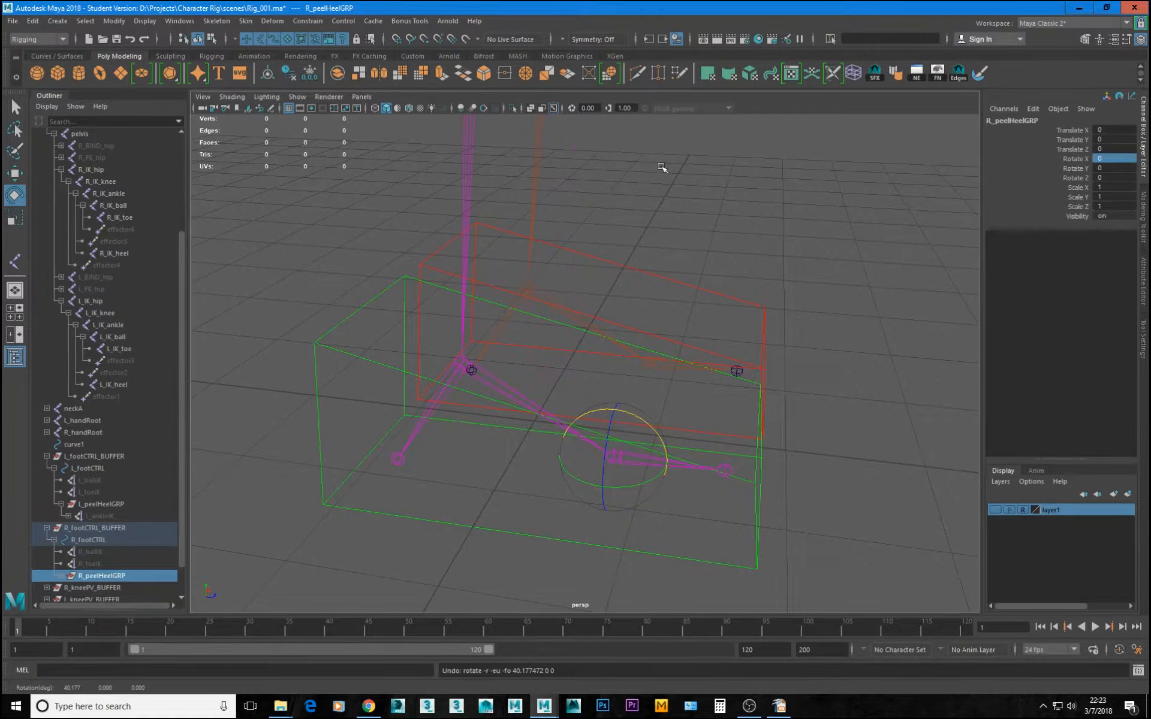
Group L_ballIK and L_toeIK together under L_footCTRL and snap the group's pivot to the left ball joint
left_click_drag(569, 433, 398, 445, "alt")
scroll(118, 492, "down", 1)
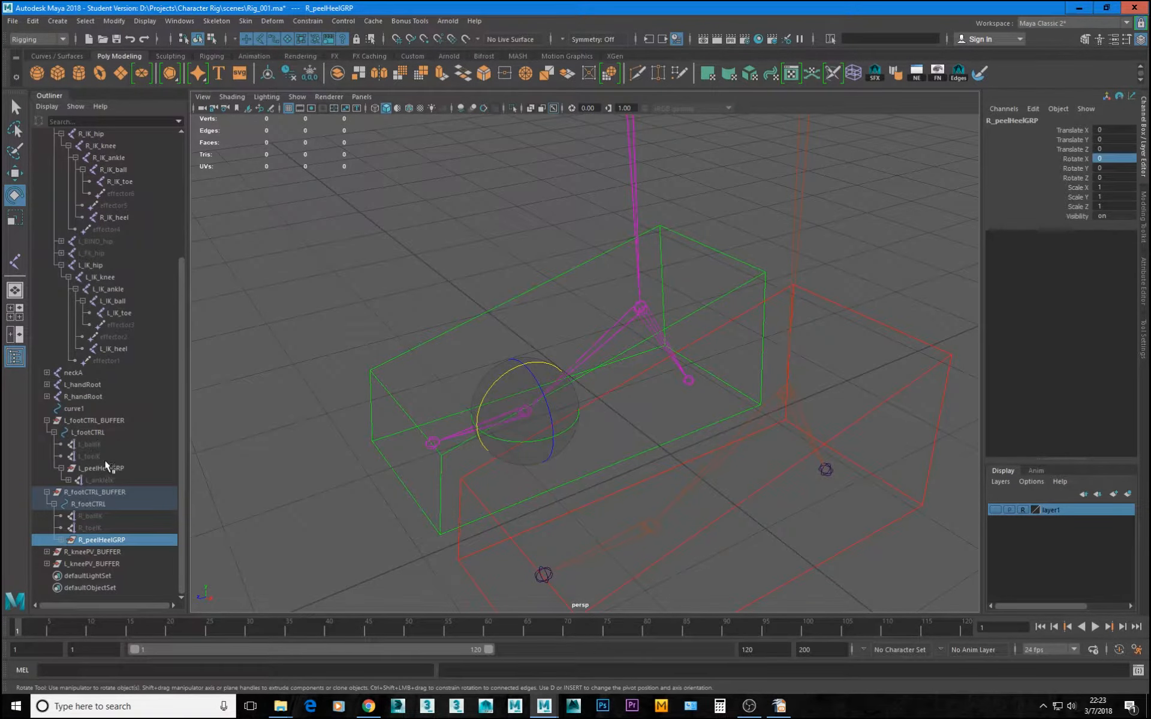
left_click_drag(92, 441, 97, 451)
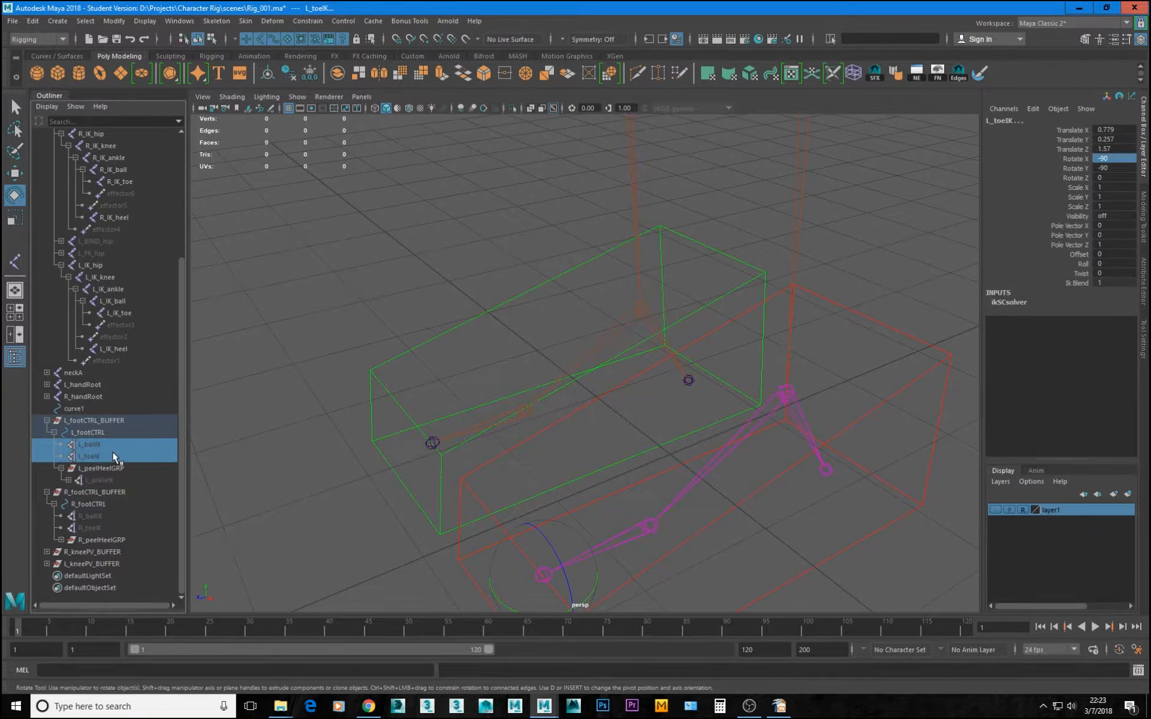
key("ctrl+g")
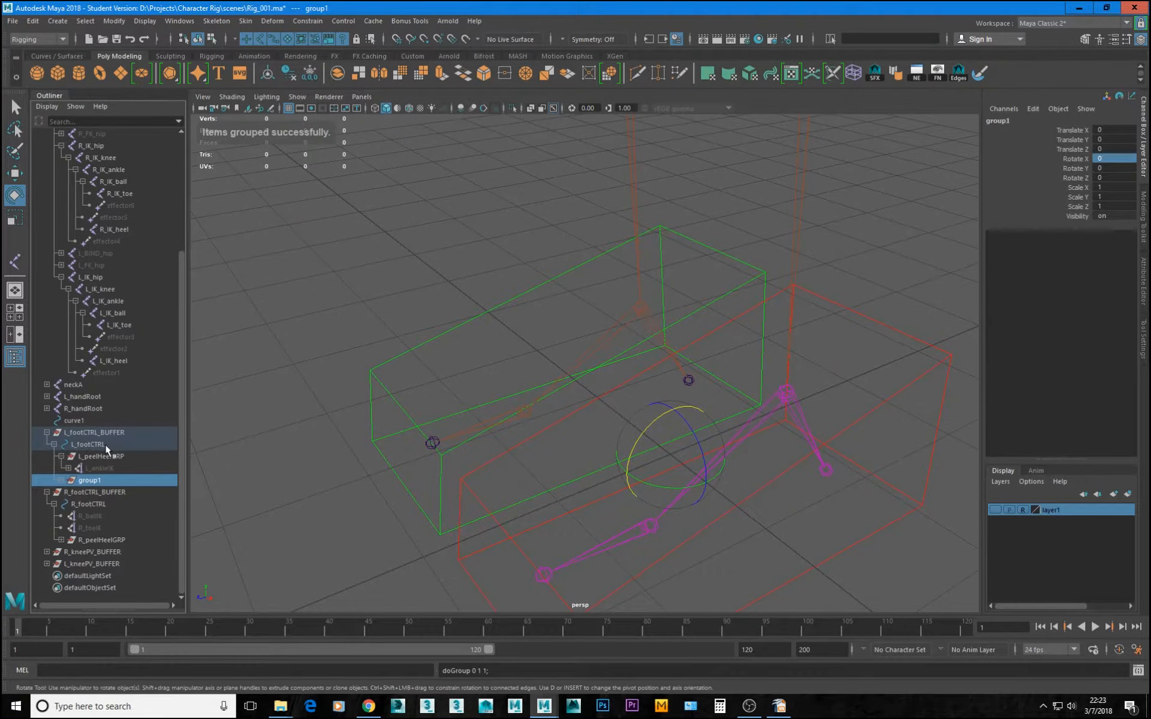
left_click_drag(730, 444, 609, 400, "alt")
key("d")
key("v")
middle_click(572, 519)
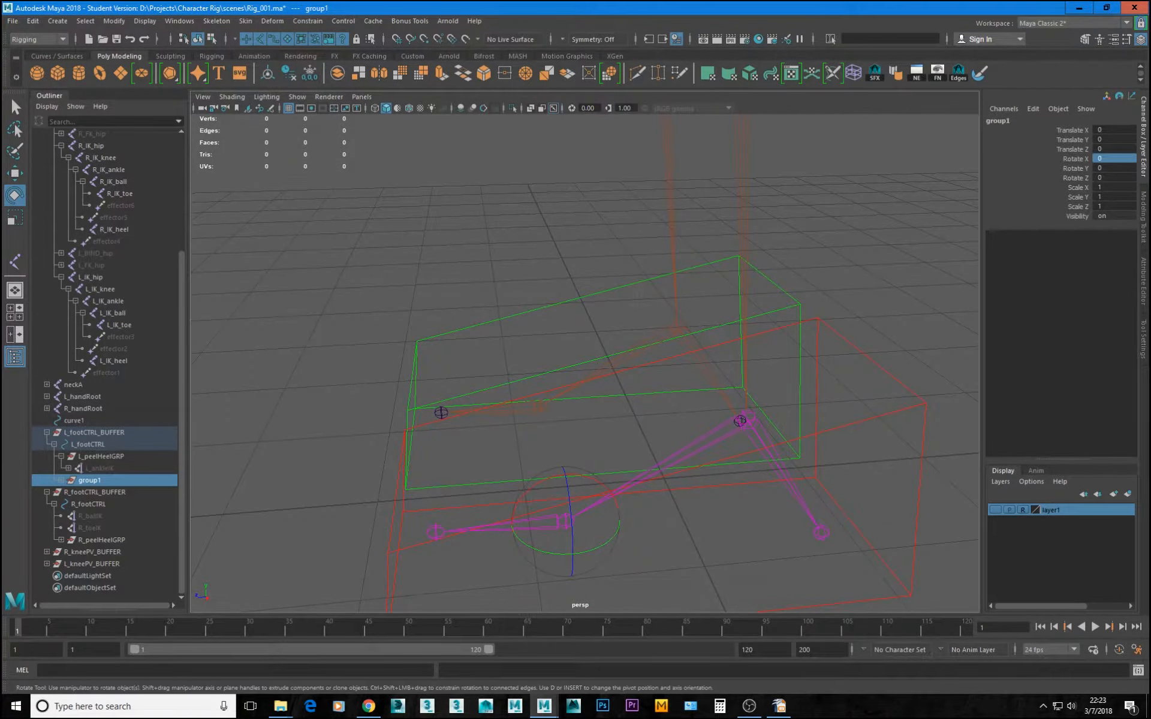
Rename the group holding L_ballIK and L_toeIK as L_toeTapGRP
double_click(84, 480)
type("L_toeTapGRP")
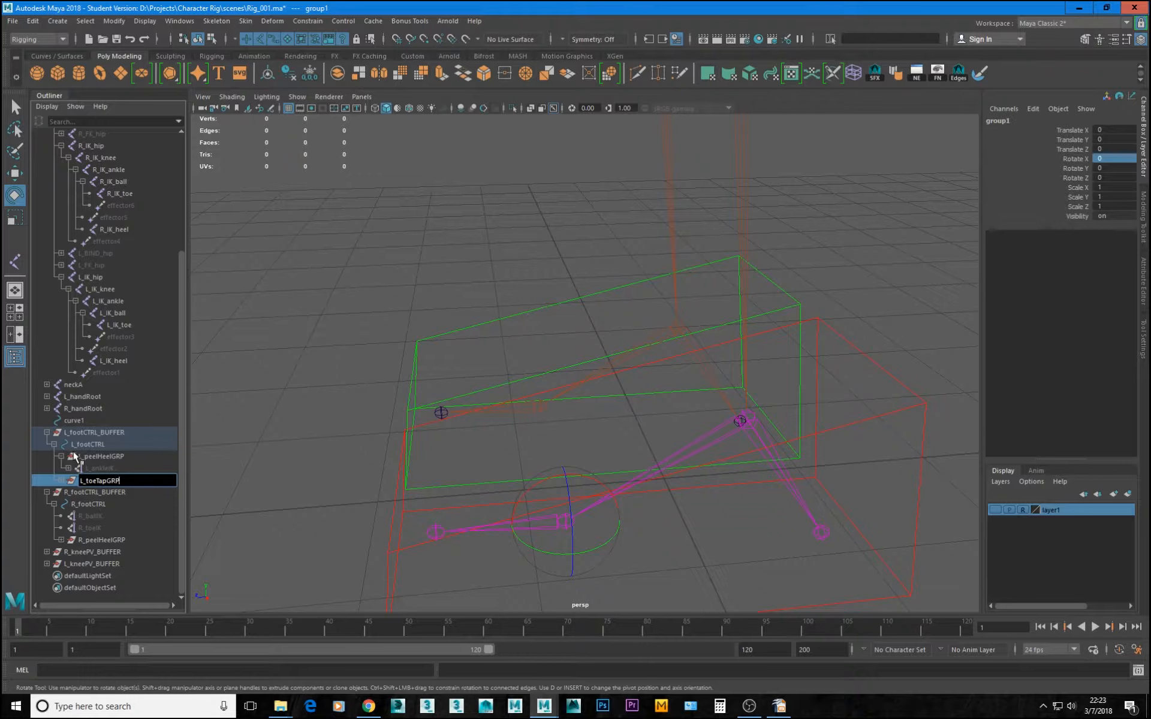
key("Return")
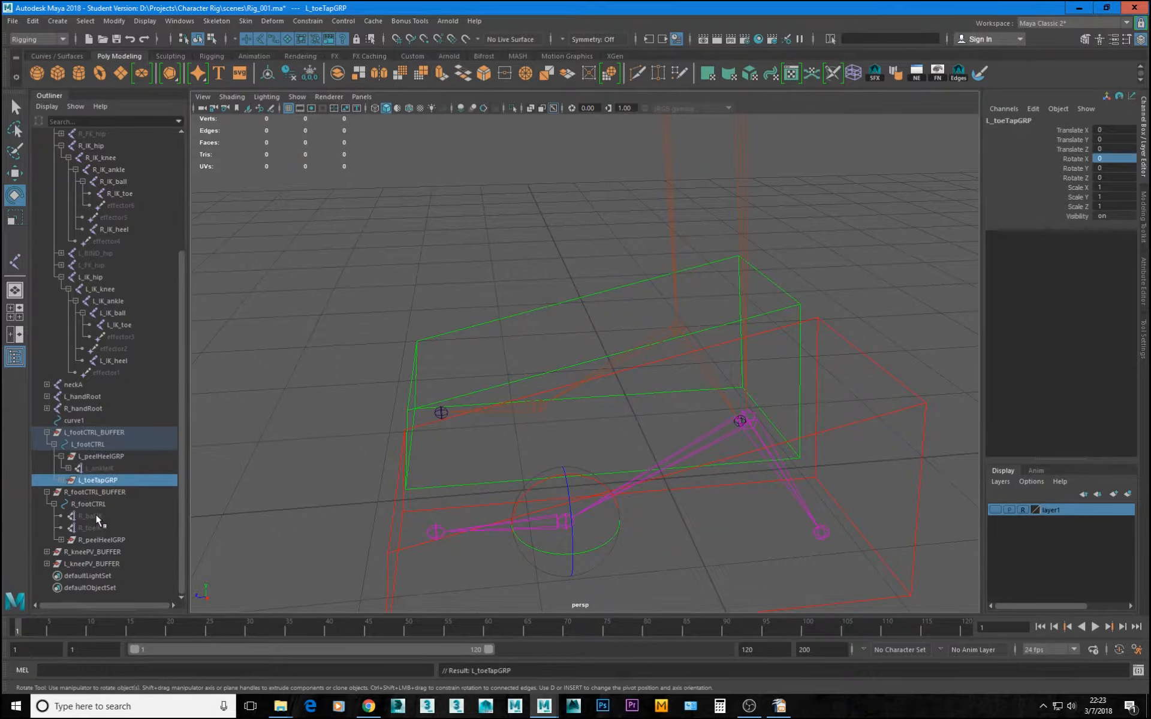
Group R_ballIK and R_toeIK together under R_footCTRL and snap the group's pivot to the right ball joint
left_click_drag(95, 515, 99, 524)
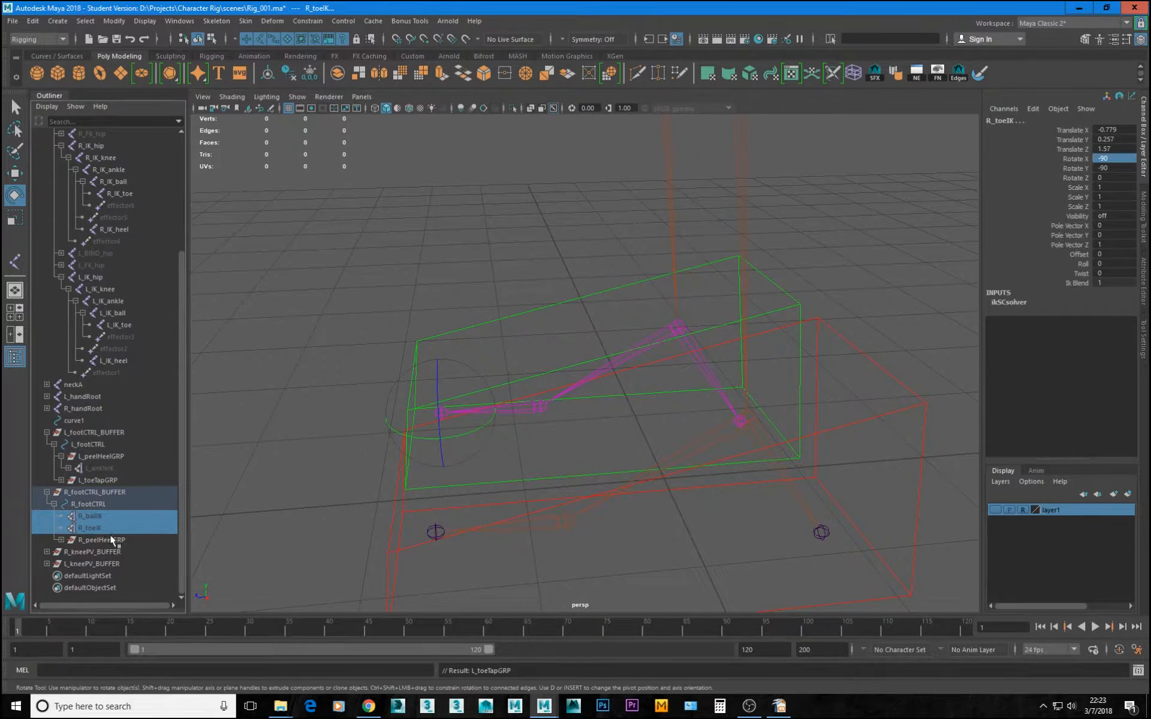
key("ctrl+g")
key("d")
middle_click(542, 405)
Rename the group holding R_ballIK and R_toeIK as R_toeTapGRP
double_click(94, 541)
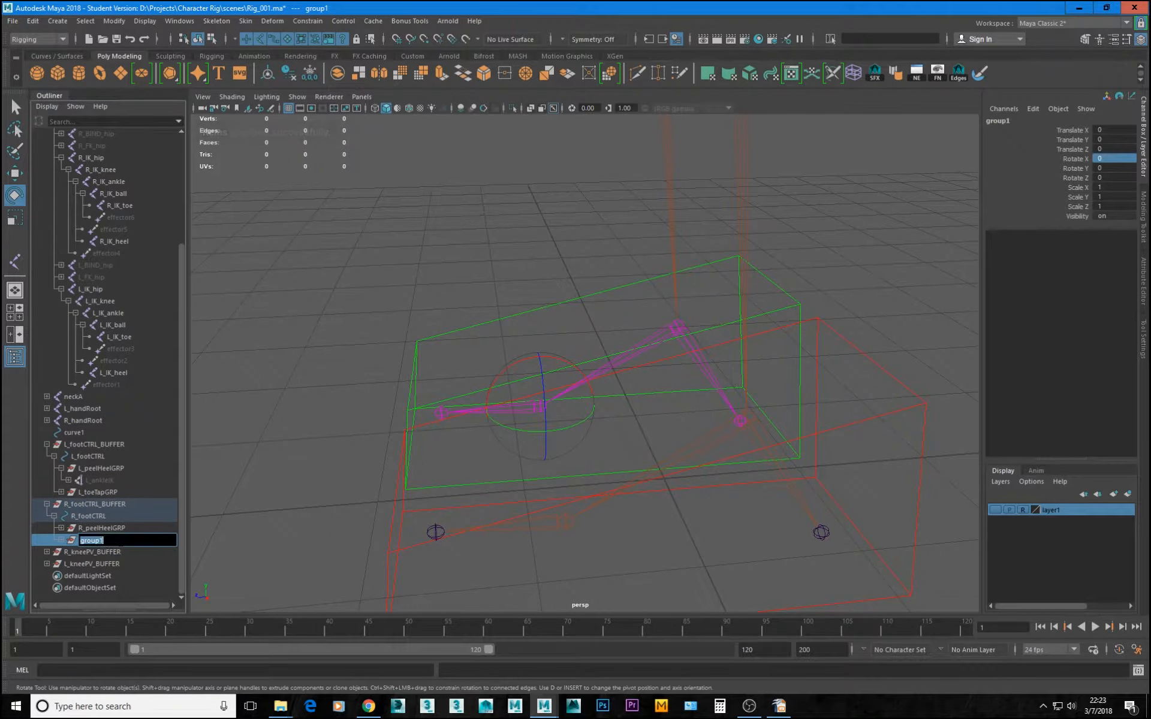
type("R_toeTapGRP")
key("Return")
Test the toe tap by rotating R_toeTapGRP and L_toeTapGRP about X, undoing each rotation
left_click_drag(544, 398, 619, 313, "alt")
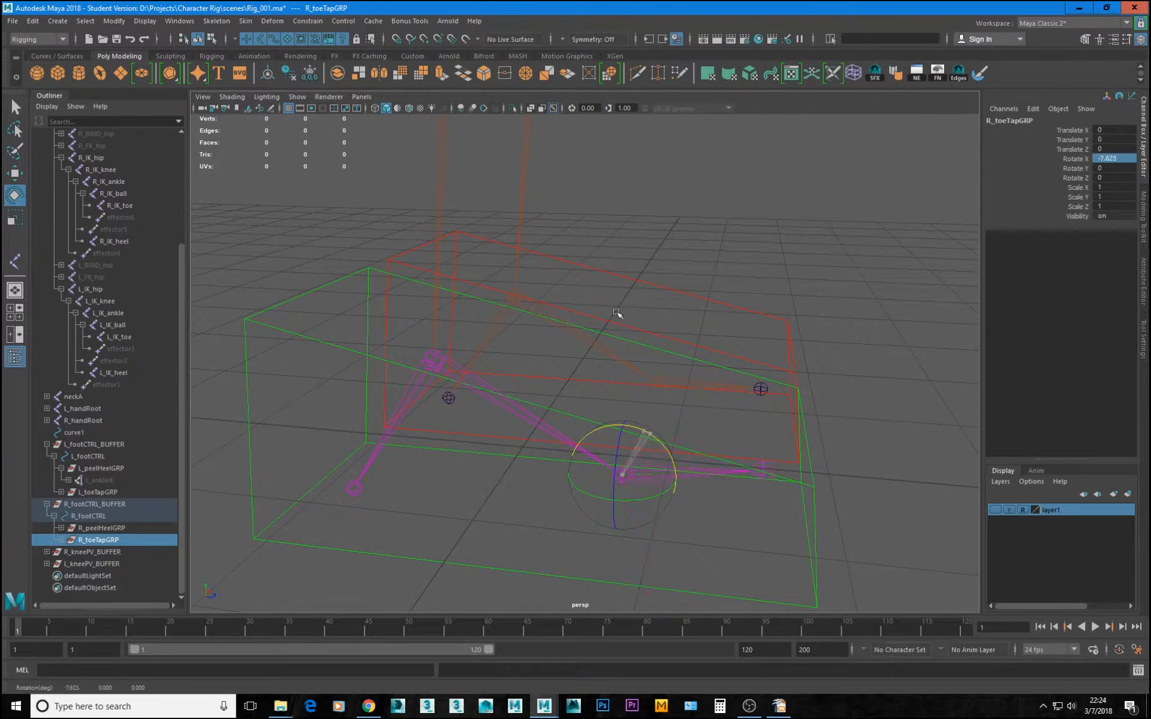
key("ctrl+z")
left_click_drag(703, 369, 366, 433, "alt")
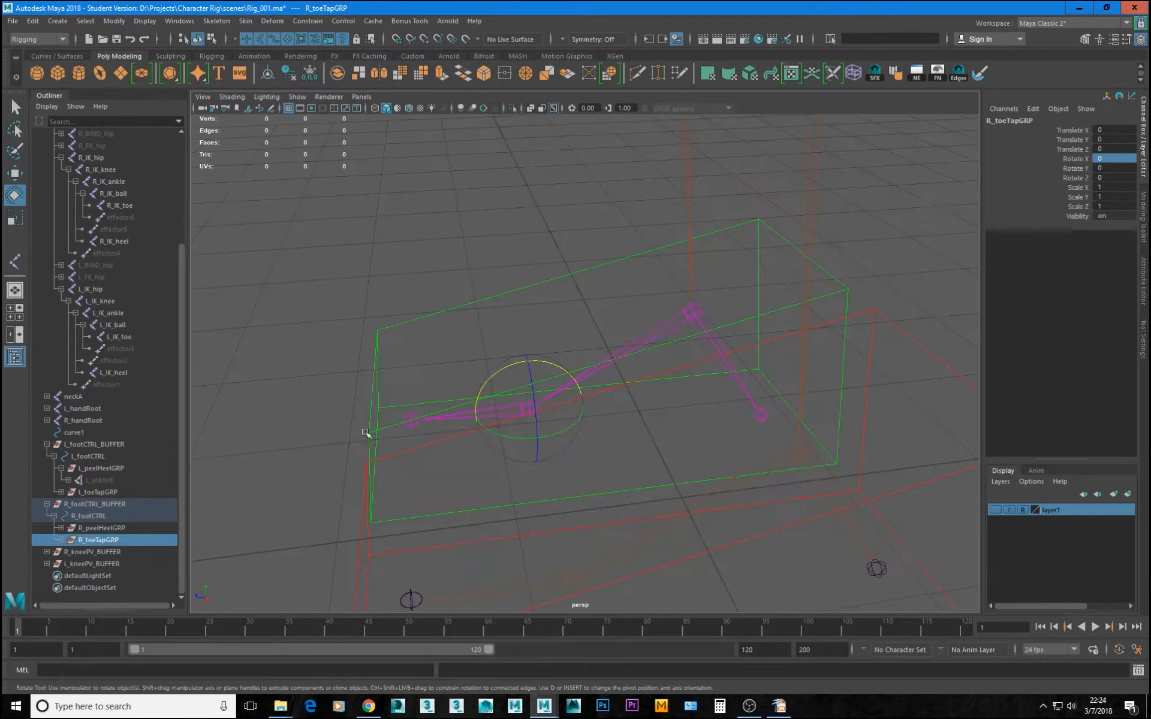
left_click(99, 493)
left_click_drag(524, 494, 627, 531, "alt")
key("ctrl+z")
left_click_drag(539, 426, 683, 435, "alt")
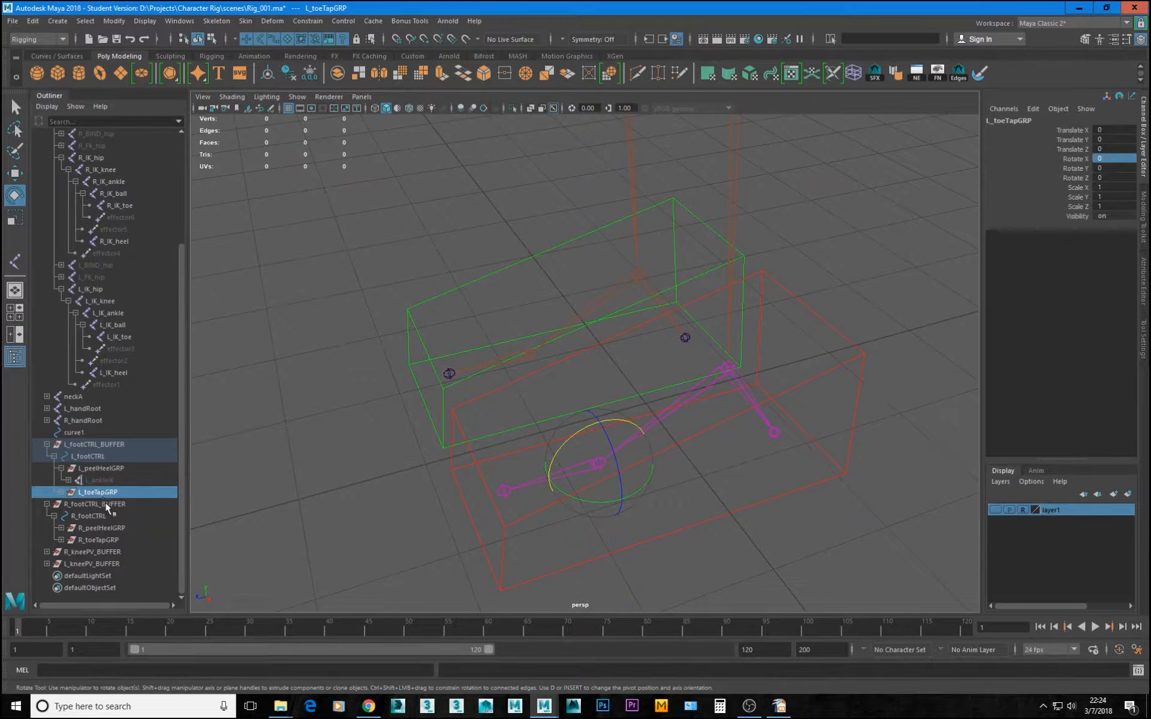
Group L_peelHeelGRP and L_toeTapGRP together under L_footCTRL and expand the new group
left_click(61, 468)
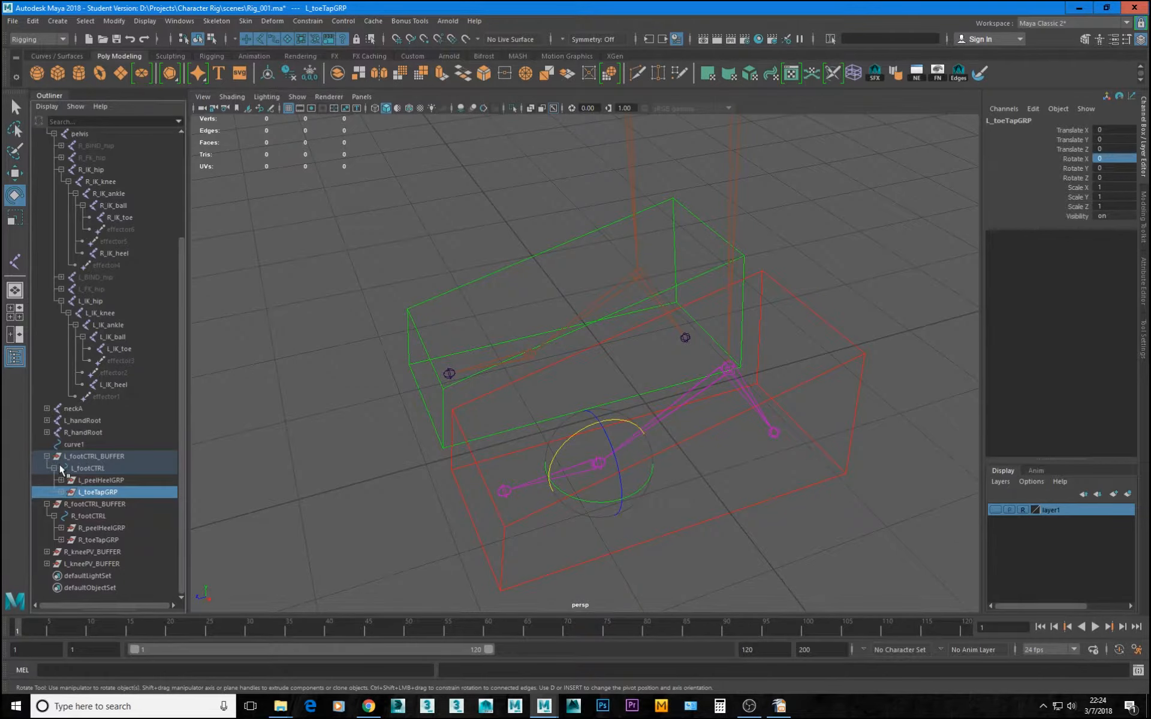
left_click(108, 483)
left_click(110, 492, "ctrl")
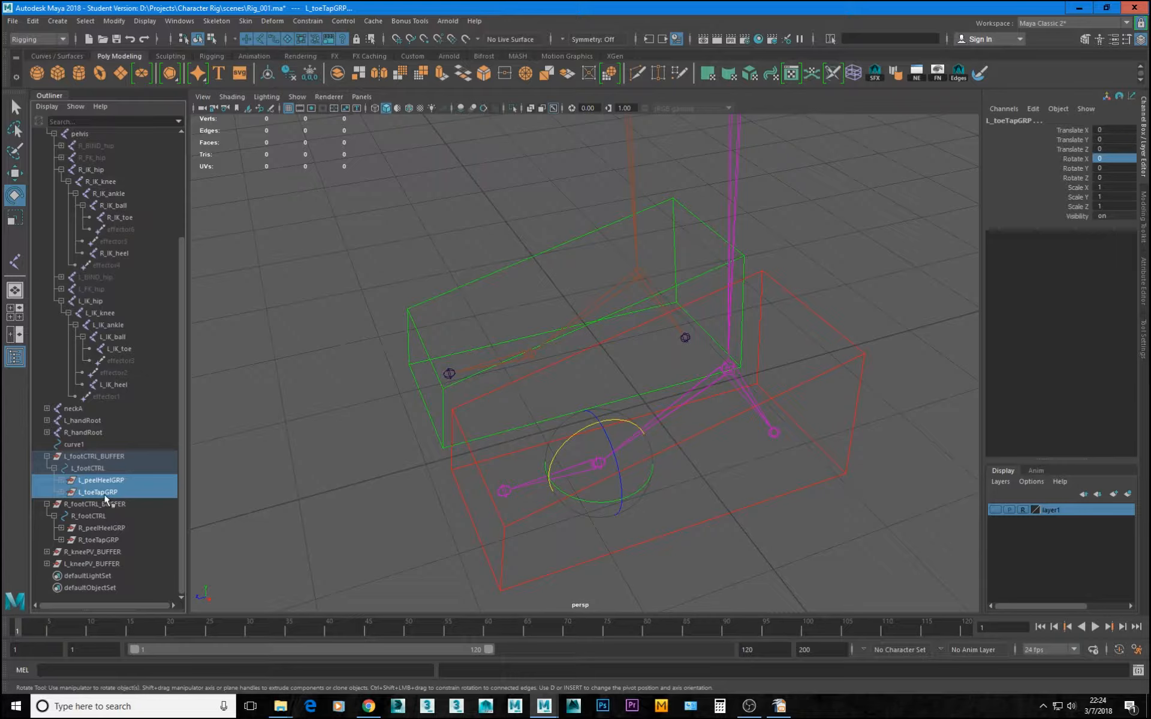
key("ctrl+g")
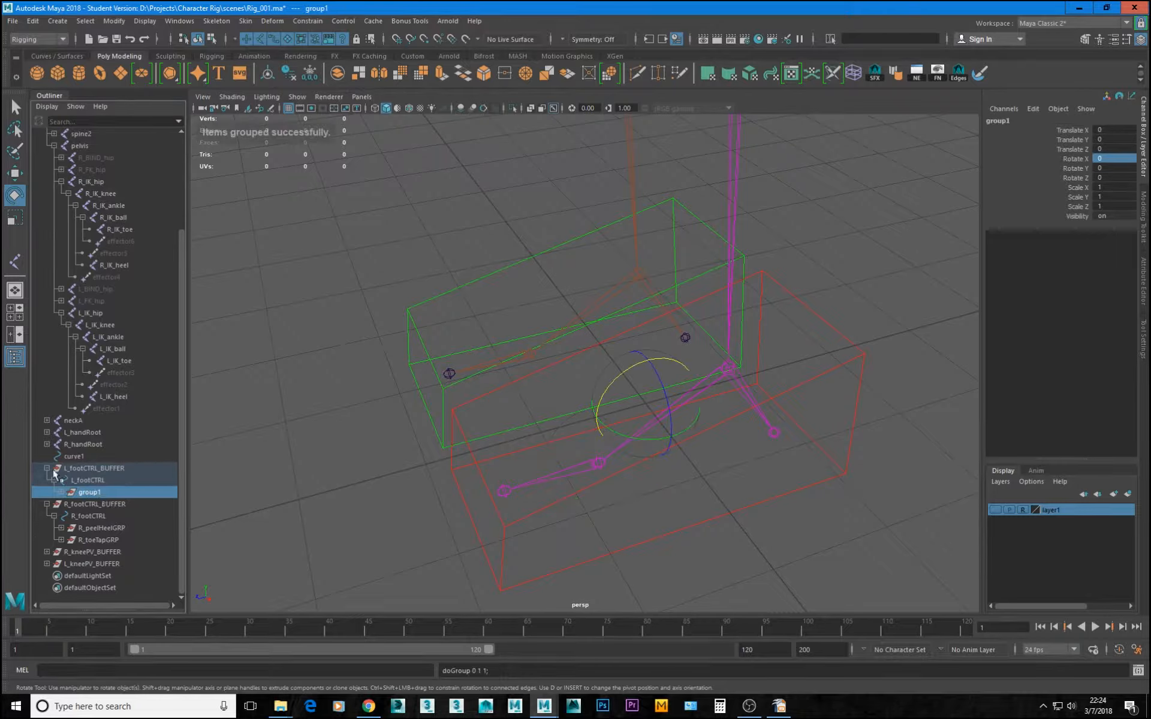
left_click(61, 492)
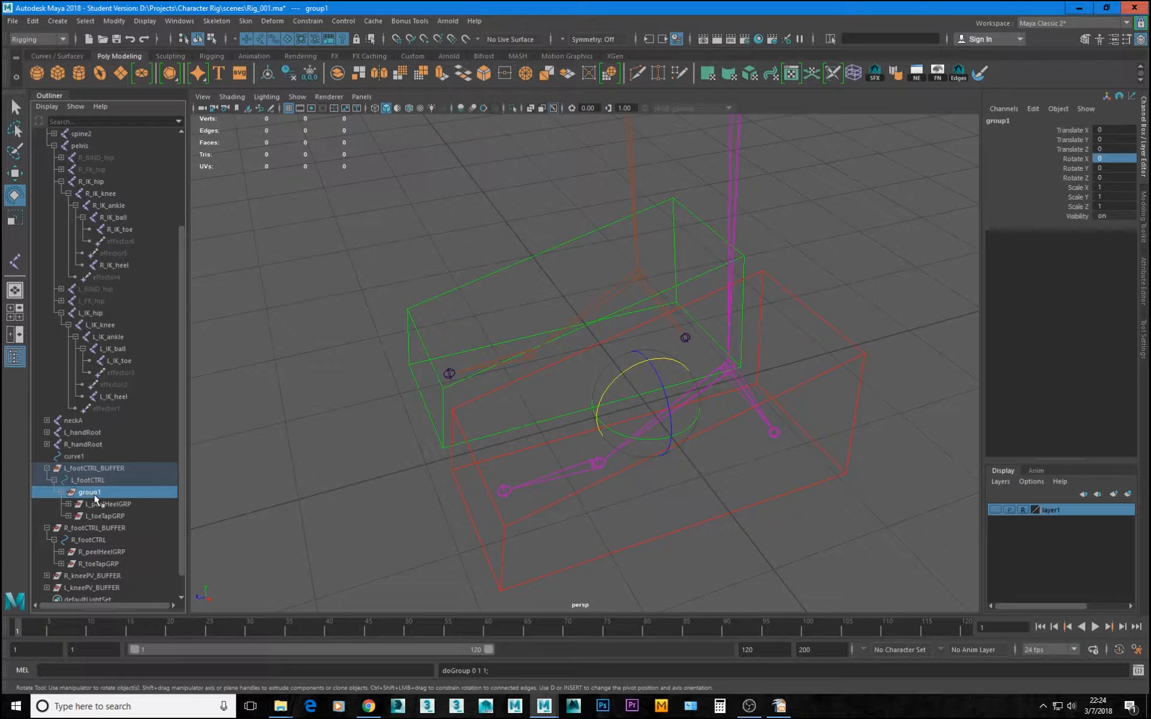
Snap the new left parent group's pivot to the left toe joint, and test its X rotation and undo it
left_click_drag(707, 443, 699, 445, "alt")
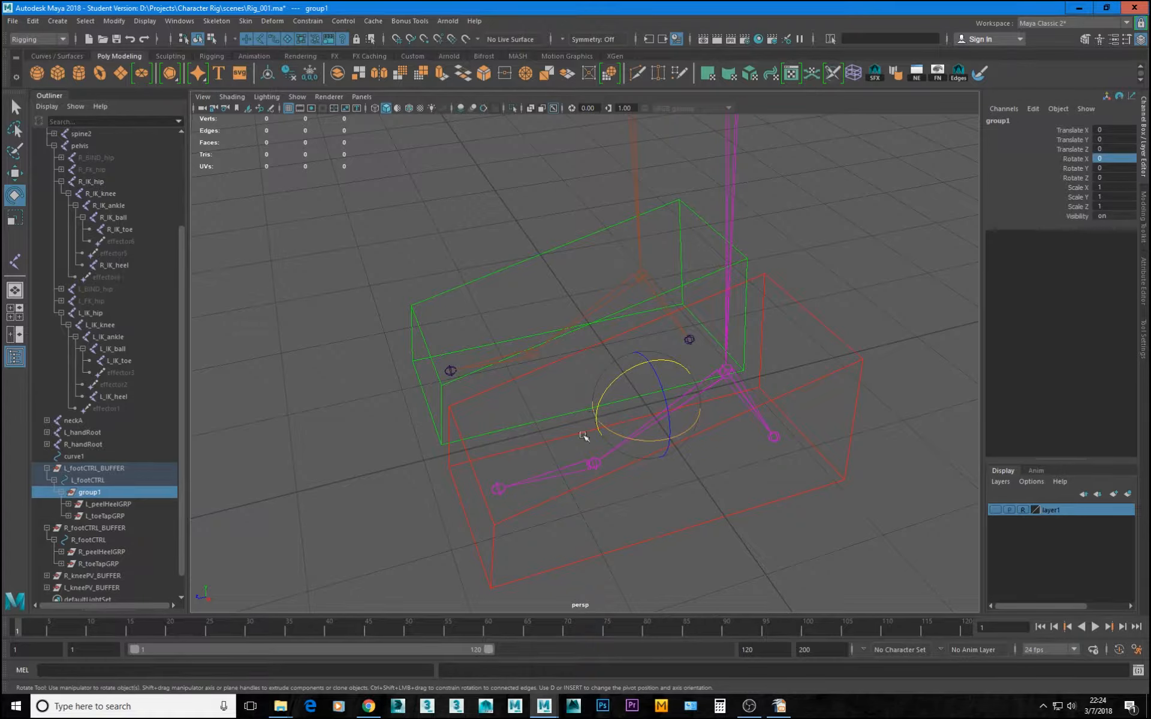
key("d")
key("v")
middle_click_drag(520, 467, 505, 484)
left_click_drag(474, 456, 426, 488)
key("ctrl+z")
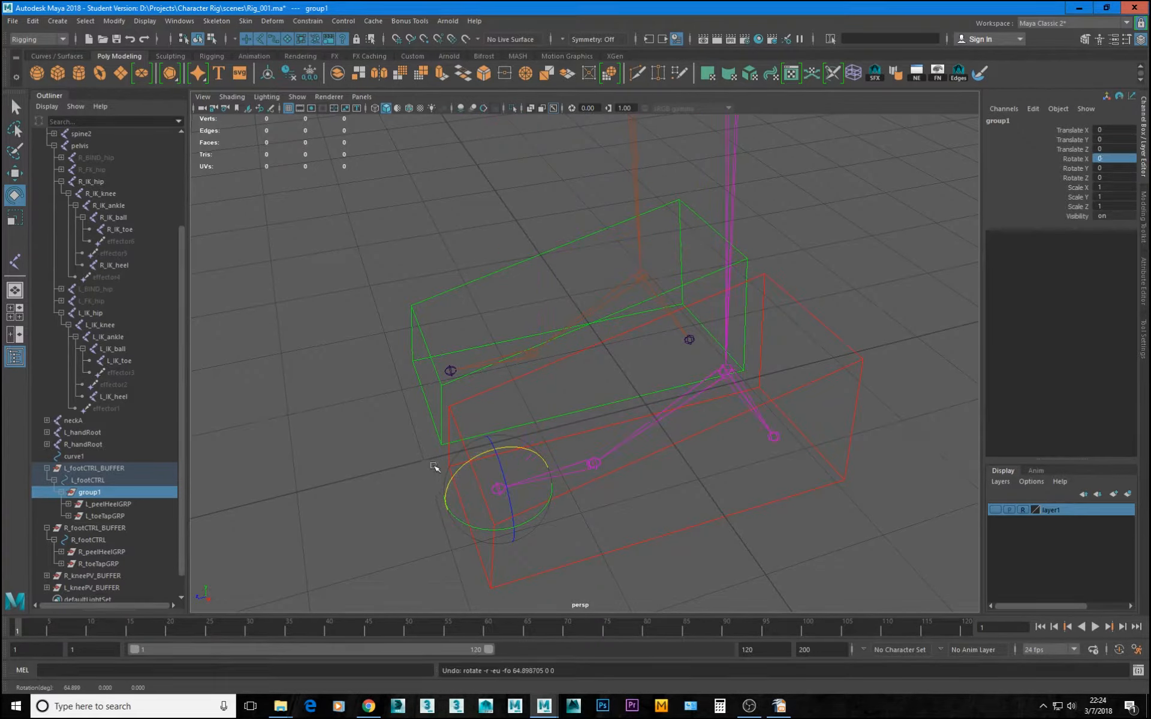
Rename the new left parent group under L_footCTRL as L_toePivotGRP
double_click(89, 494)
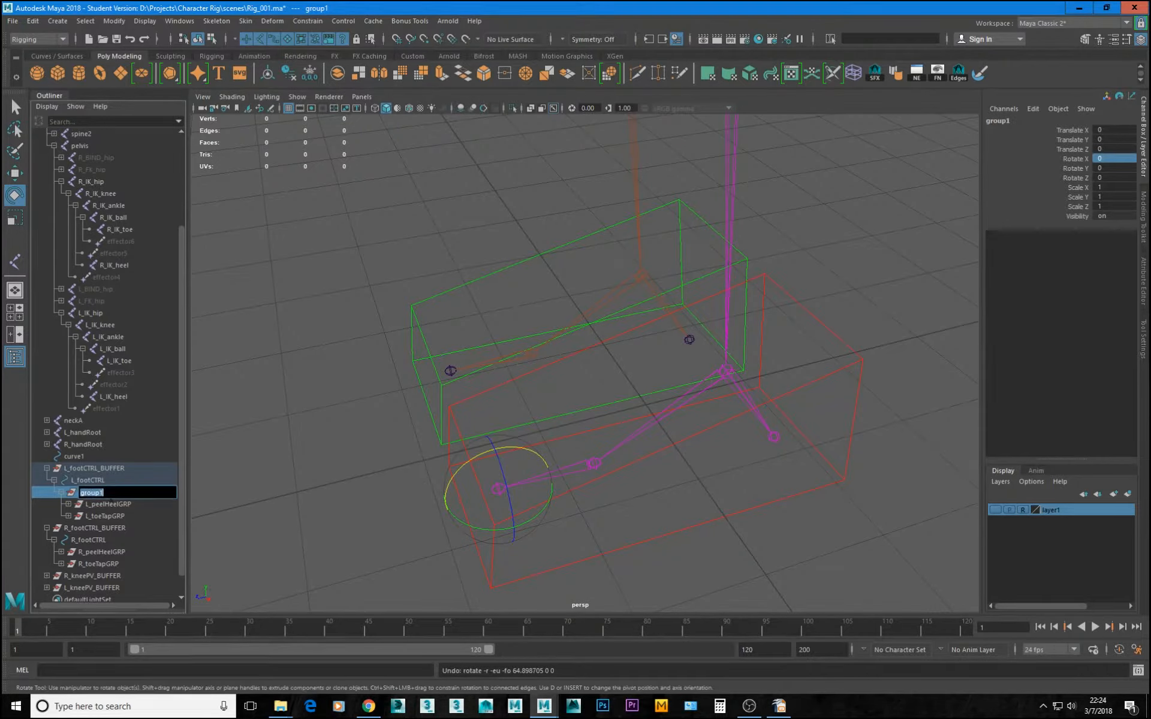
type("L_toePivotGRP")
key("Return")
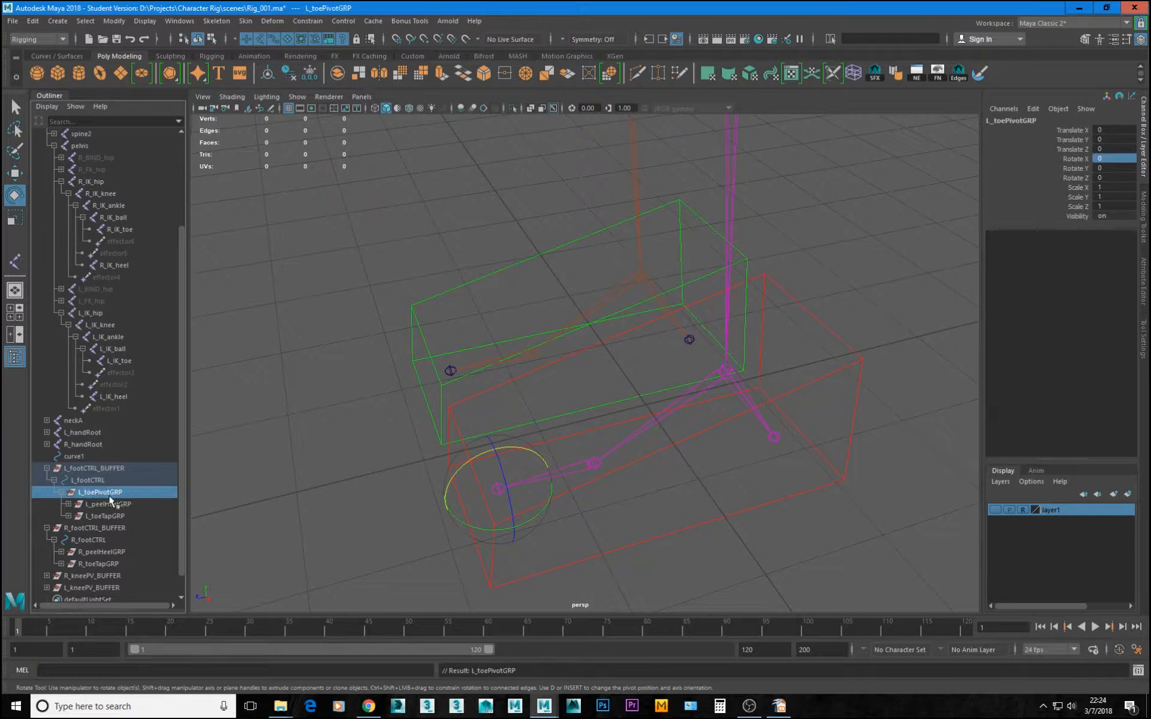
Test the left toe pivot by rotating L_toePivotGRP about Y, and undo the rotation
left_click_drag(548, 509, 500, 492)
key("ctrl+z")
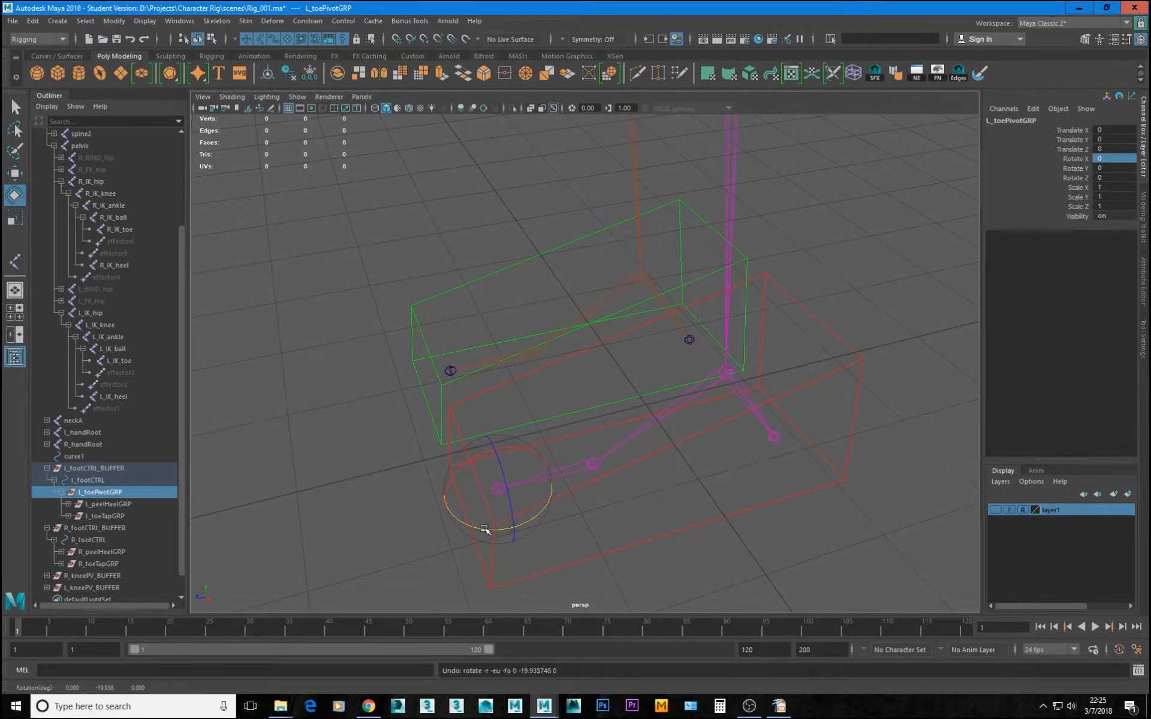
key("e")
left_click_drag(470, 192, 410, 174)
mouse_move(511, 504)
left_mouse_down("alt")
mouse_move(527, 471)
mouse_move(533, 499)
left_mouse_up("alt")
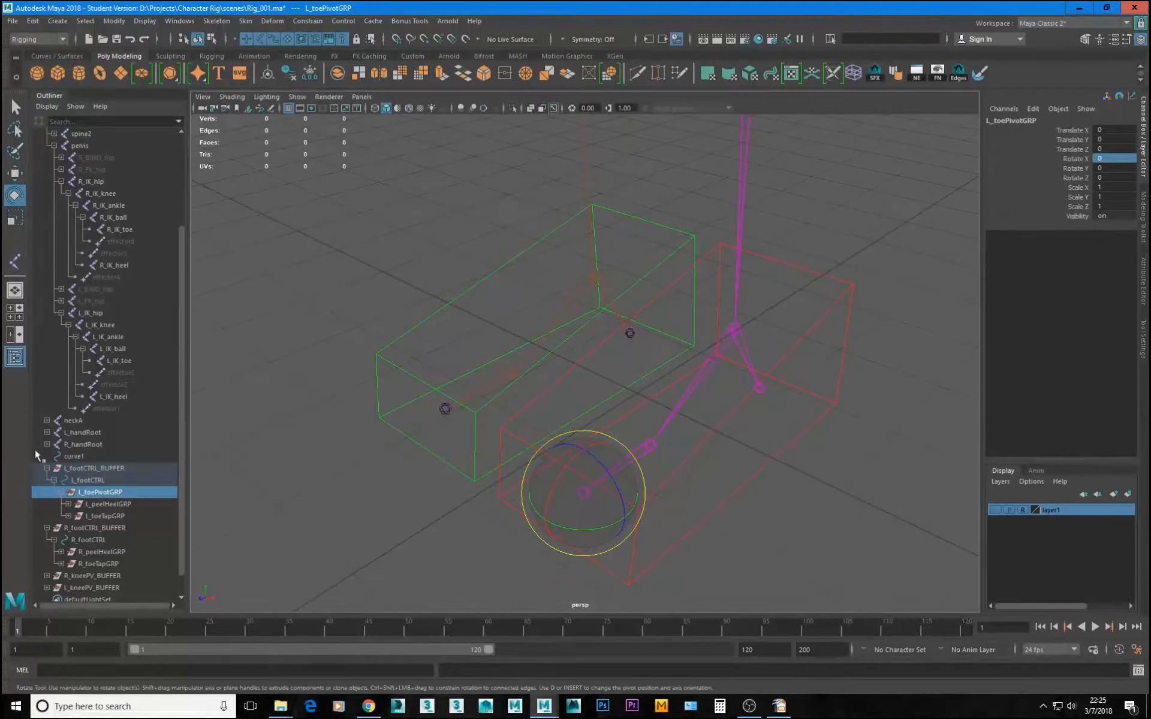
Group R_peelHeelGRP and R_toeTapGRP together under R_footCTRL and name the new group R_toePivotGRP
left_click(111, 553)
left_click(104, 563, "ctrl")
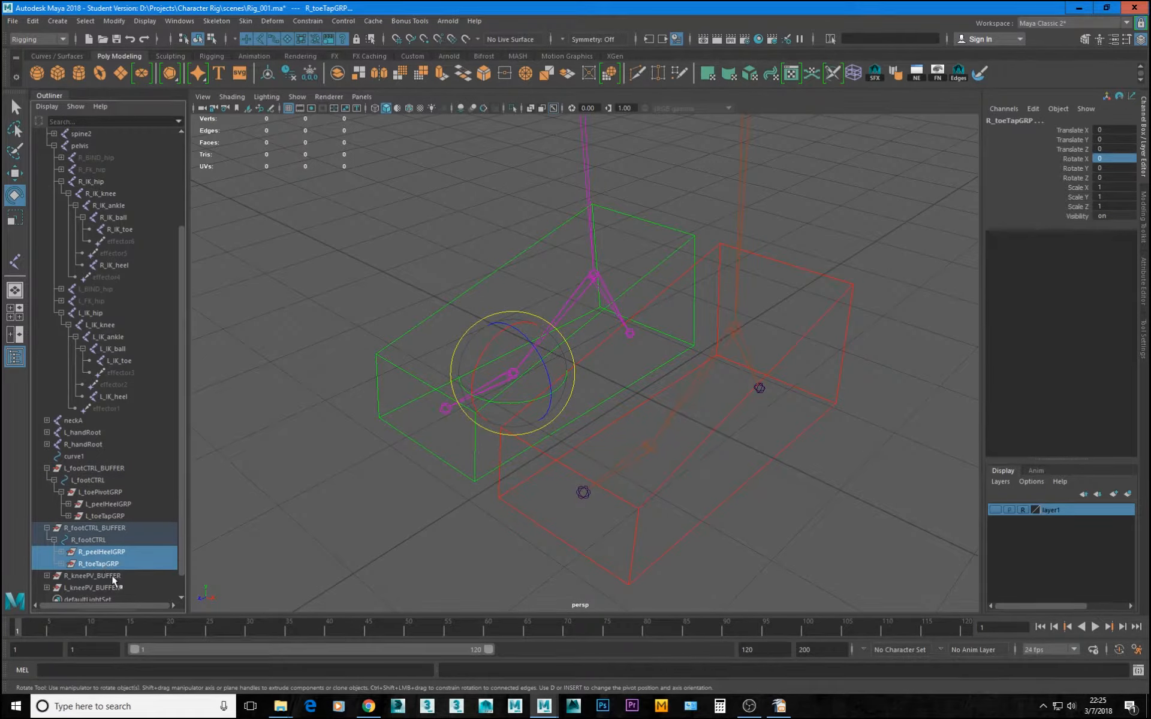
key("ctrl+g")
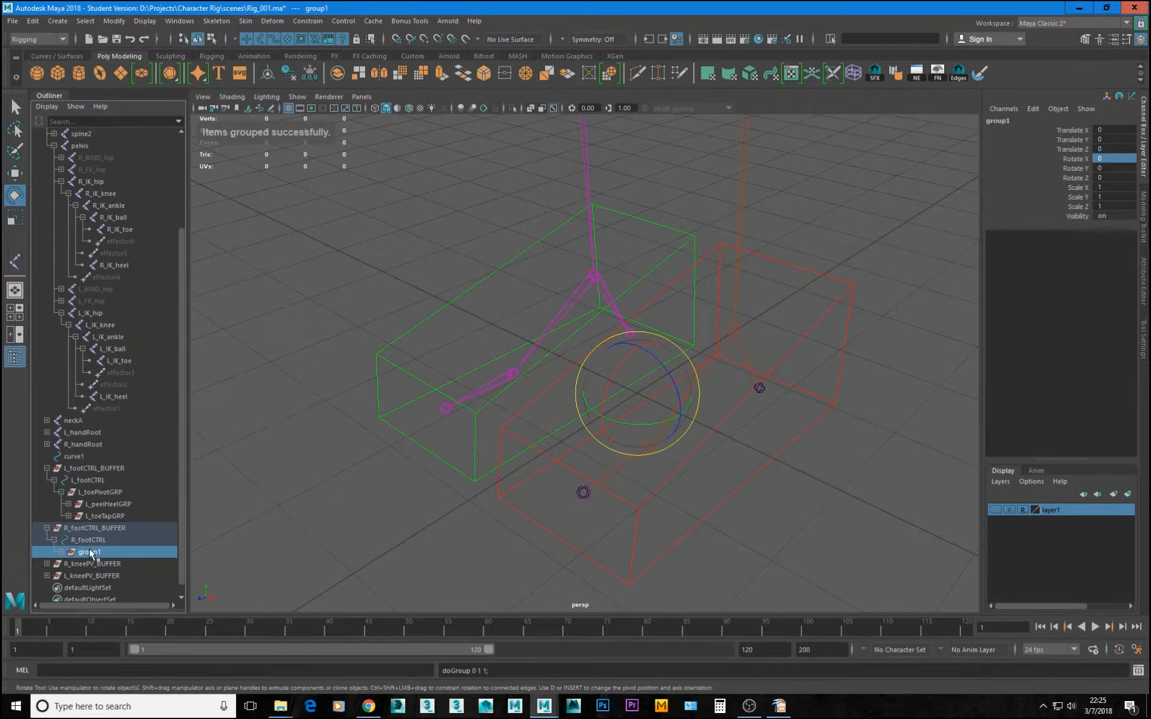
double_click(91, 553)
type("R_t")
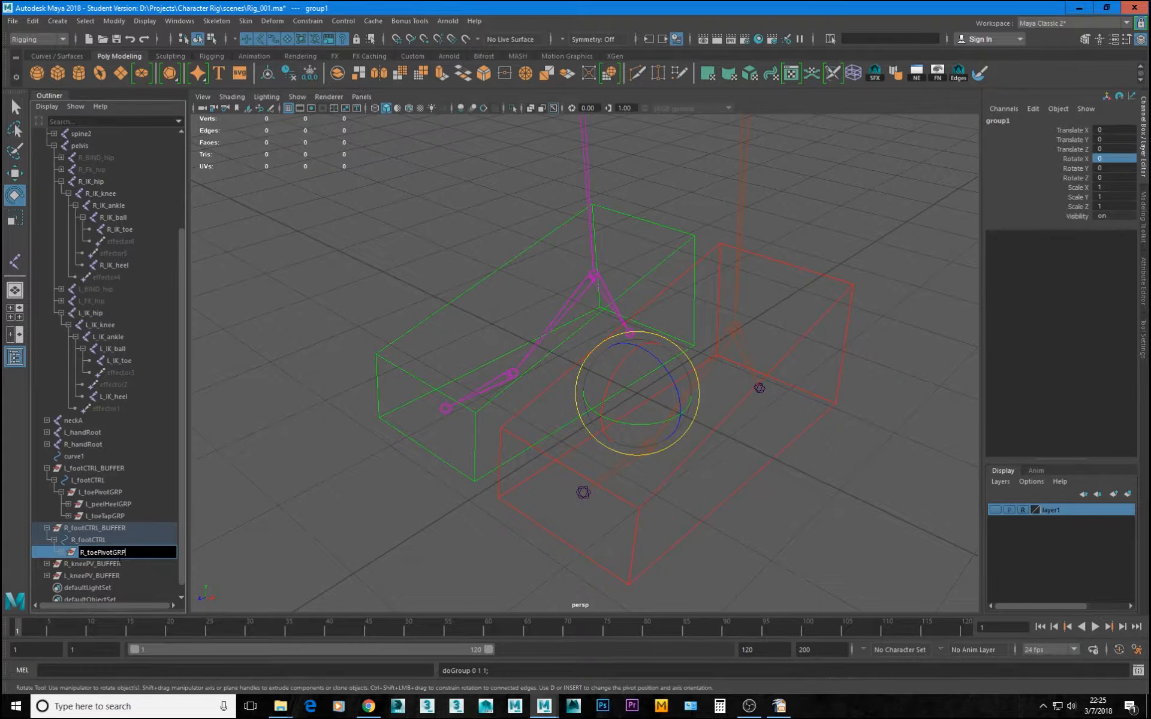
type("oePivotGRP")
key("Return")
Snap the pivot of R_toePivotGRP to the right toe joint
left_click_drag(700, 239, 499, 437, "alt")
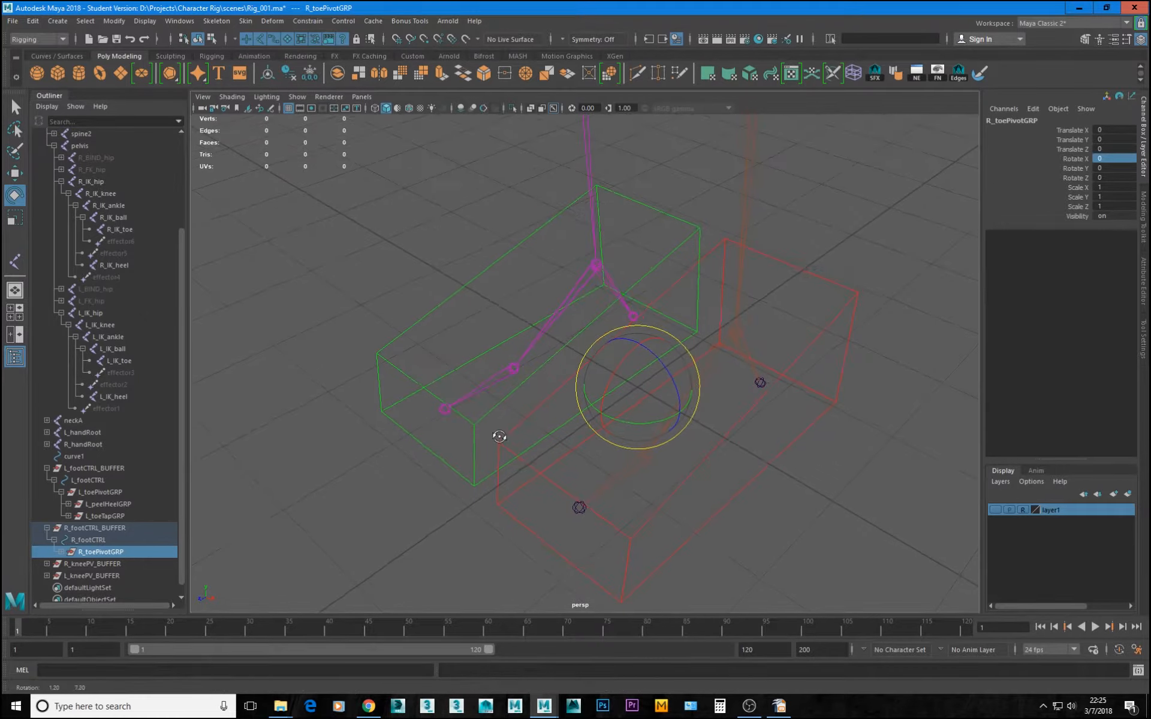
key("d")
key("v")
middle_click_drag(454, 391, 448, 406)
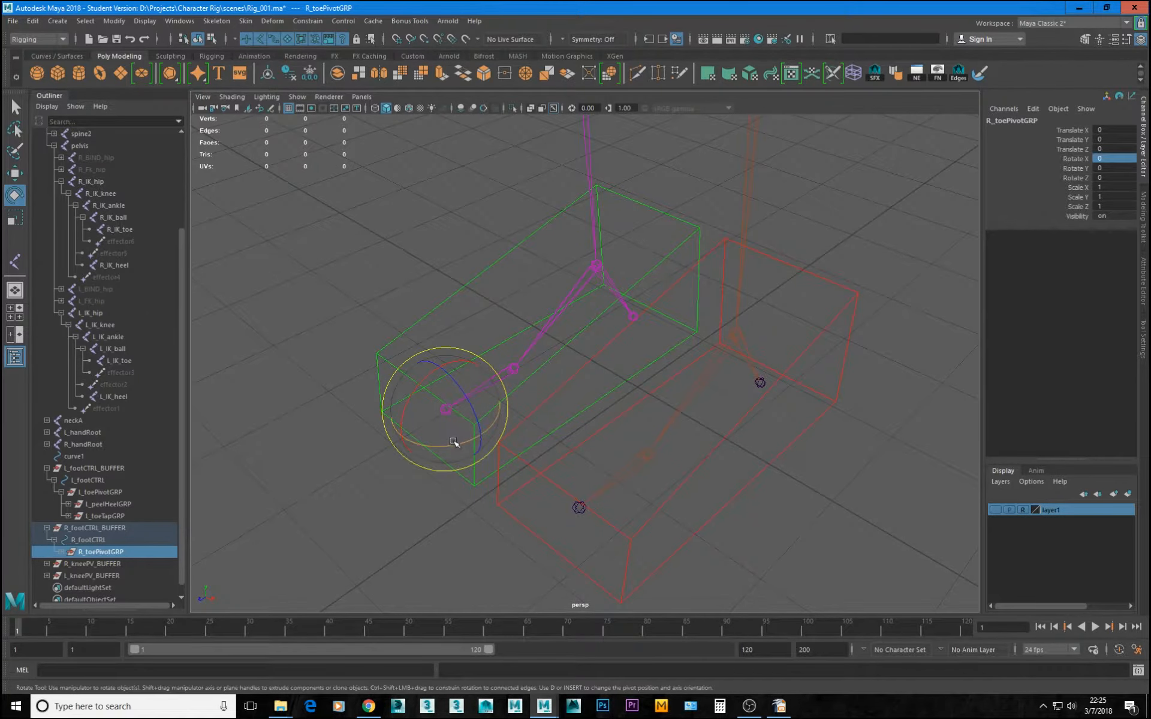
Test the right toe pivot by rotating R_toePivotGRP about Y and about X, undoing each rotation
left_click_drag(453, 446, 429, 432)
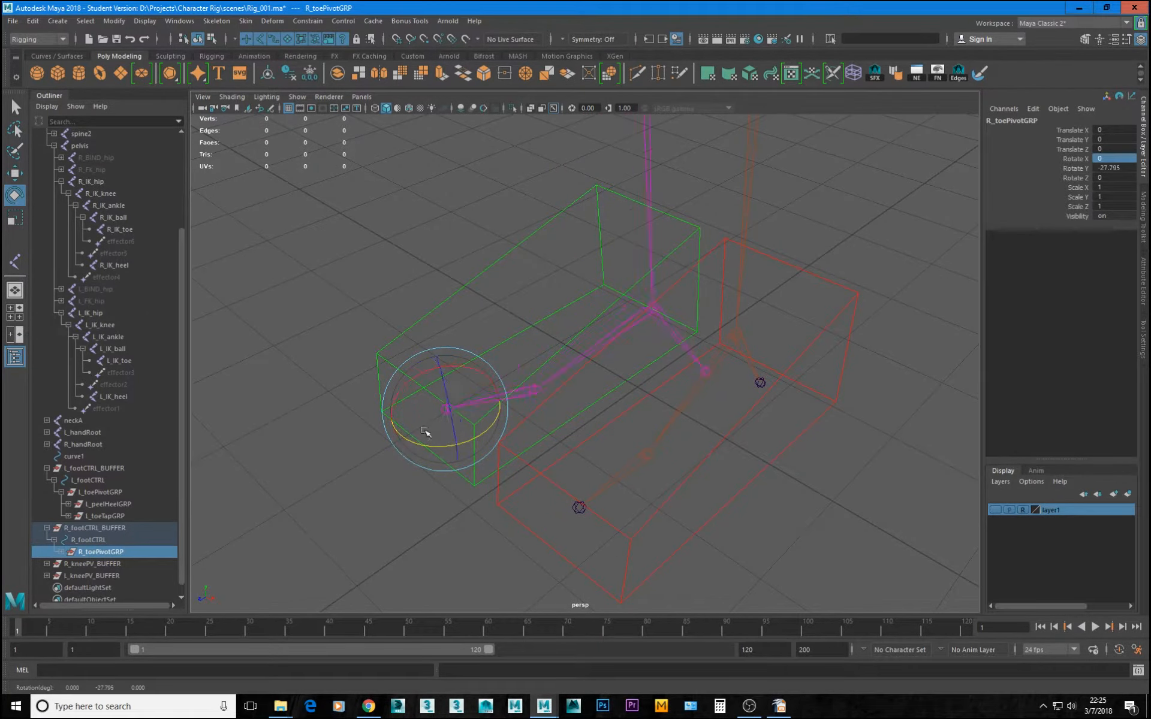
key("ctrl+z")
left_click_drag(418, 384, 392, 432)
key("ctrl+z")
left_click_drag(491, 430, 563, 432, "alt")
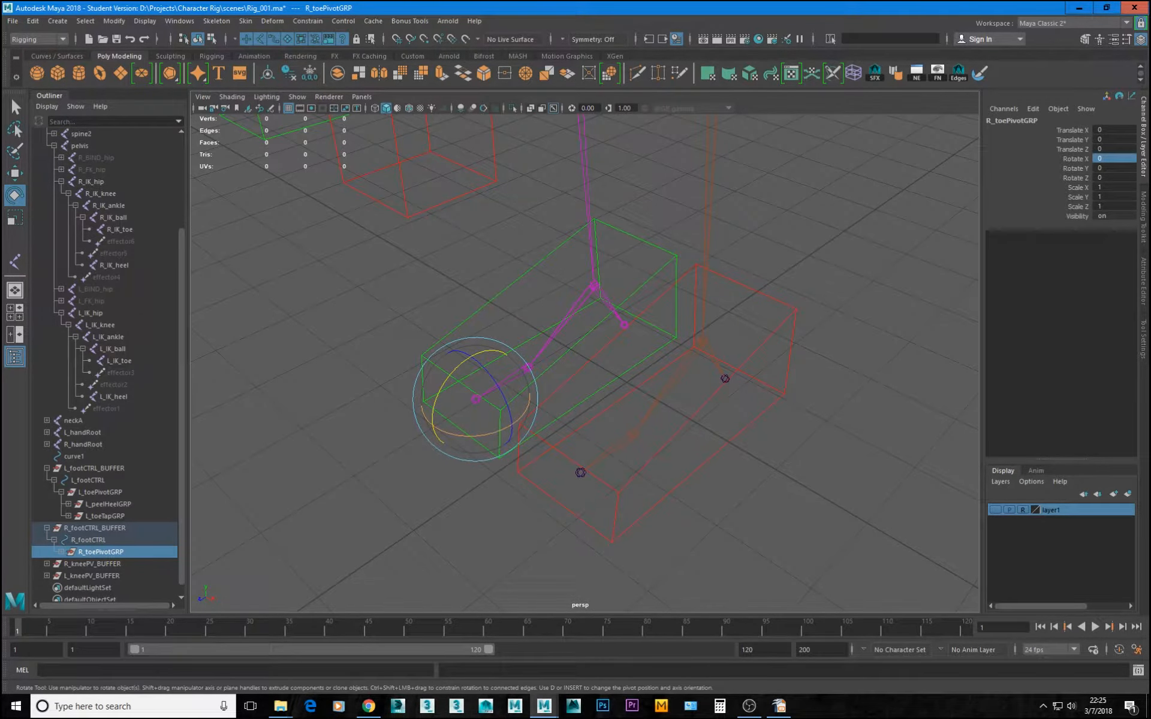
Group L_toePivotGRP on its own under L_footCTRL and name the new parent group L_heelPivotGRP
left_click(90, 515)
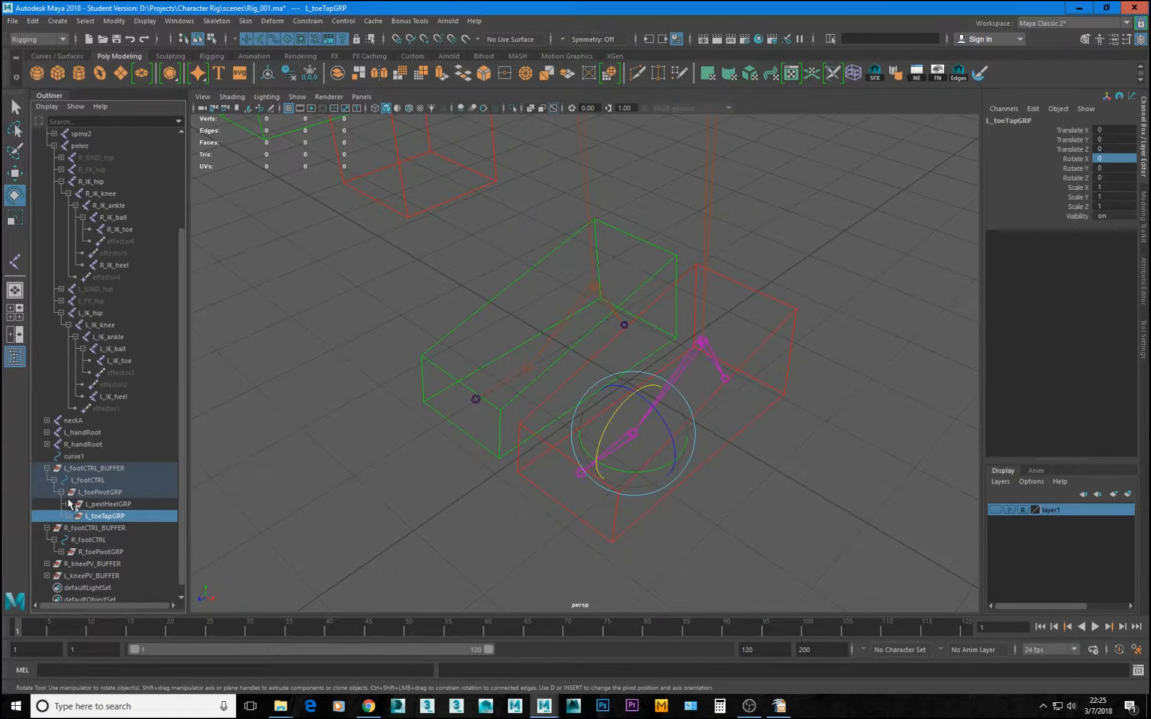
left_click(61, 492)
left_click(99, 504)
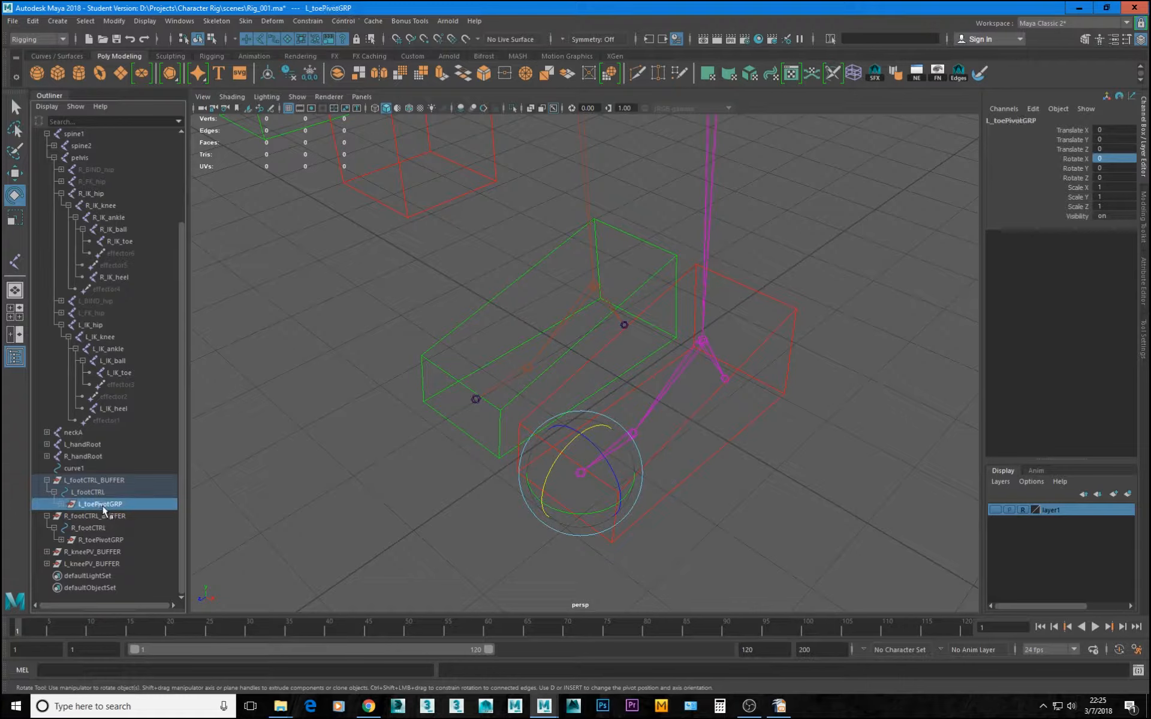
key("ctrl+g")
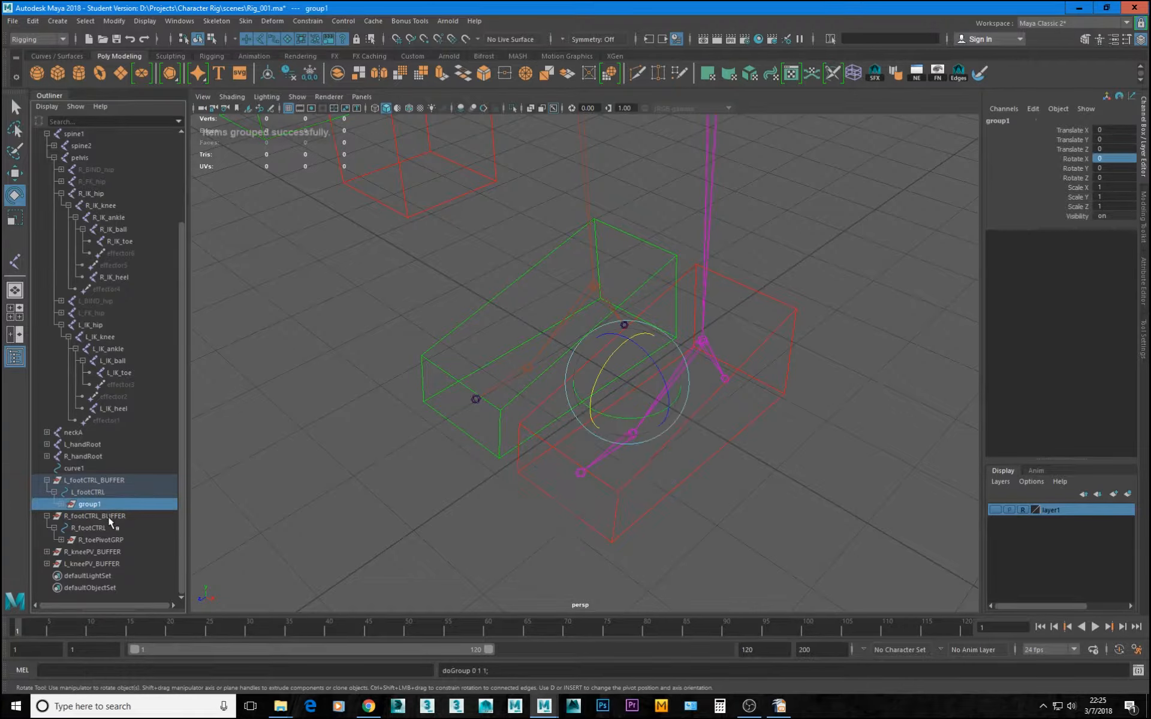
left_click(60, 504)
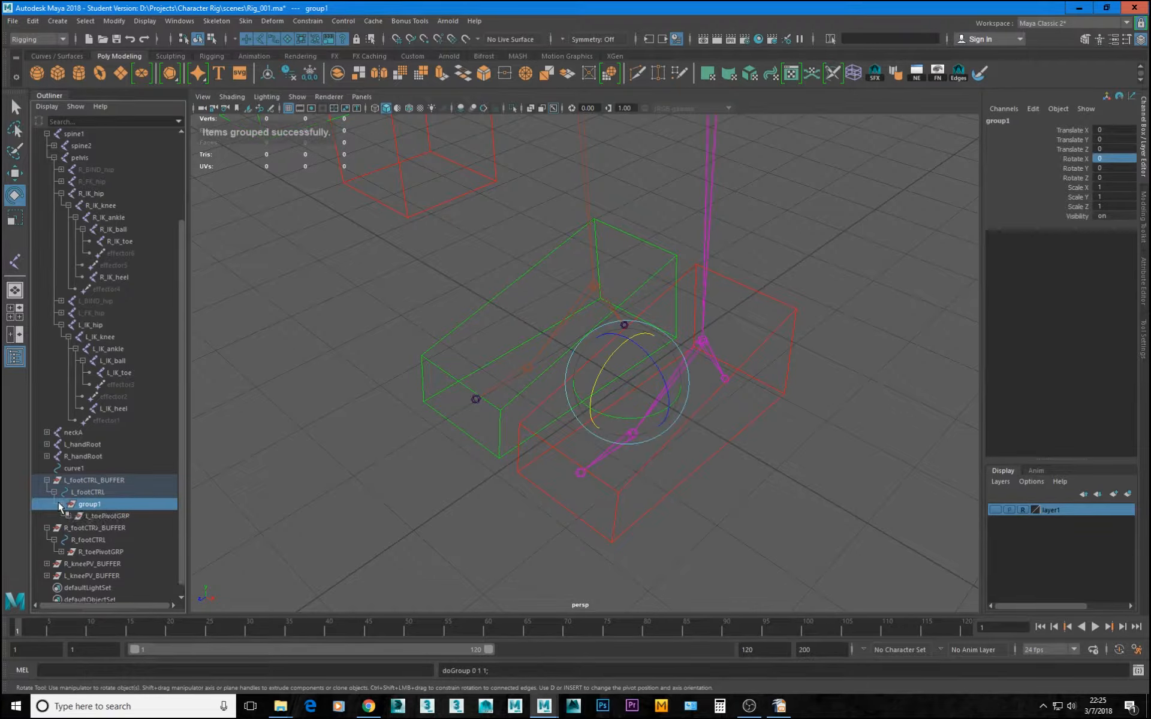
double_click(90, 506)
type("L")
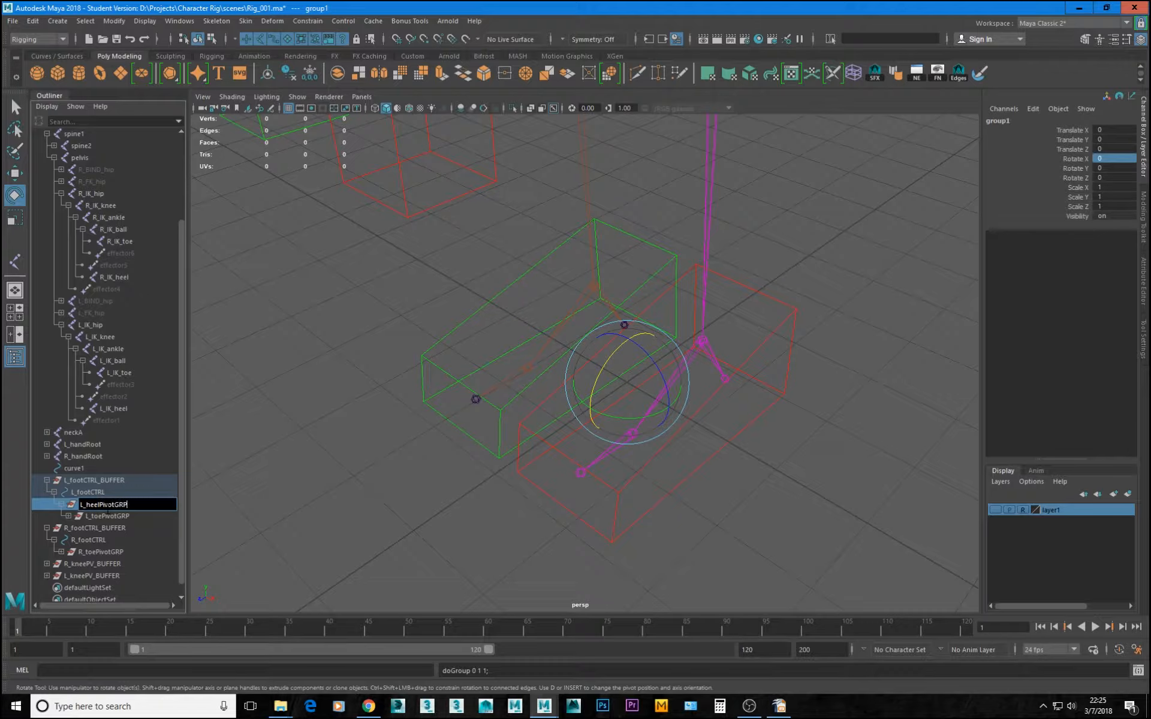
type("_heelPivotGRP")
key("Return")
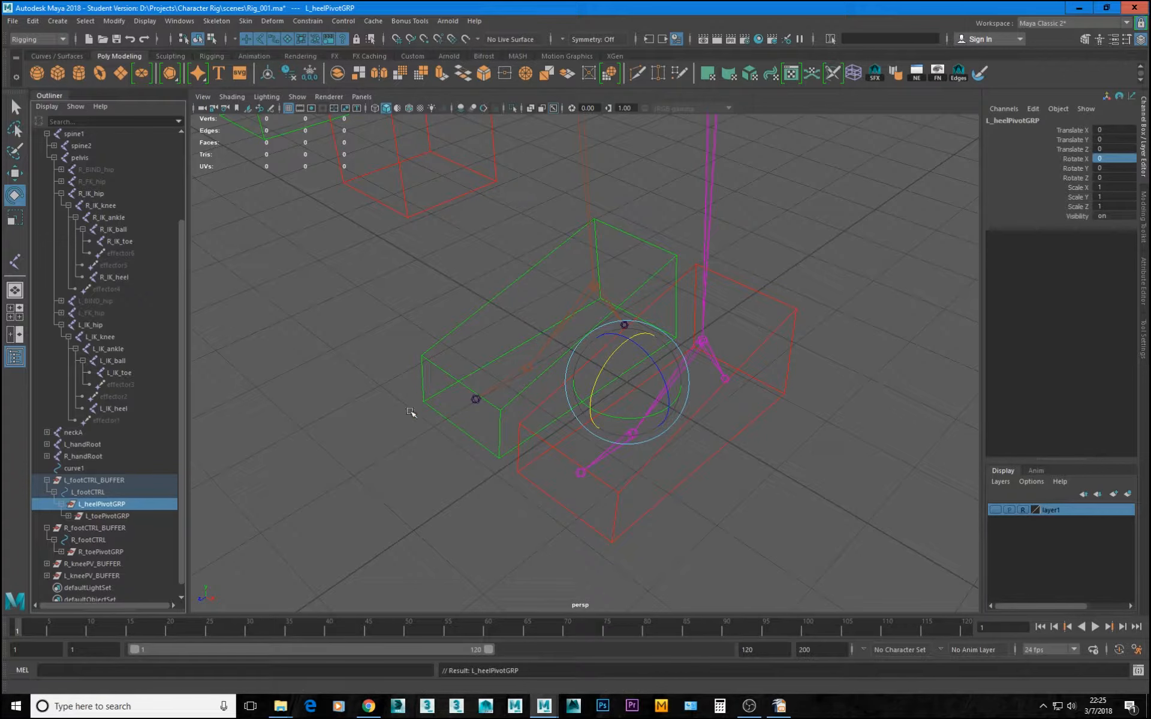
Snap the pivot of L_heelPivotGRP to the left heel joint
left_click_drag(630, 390, 572, 391, "alt")
middle_click_drag(624, 382, 613, 383, "alt")
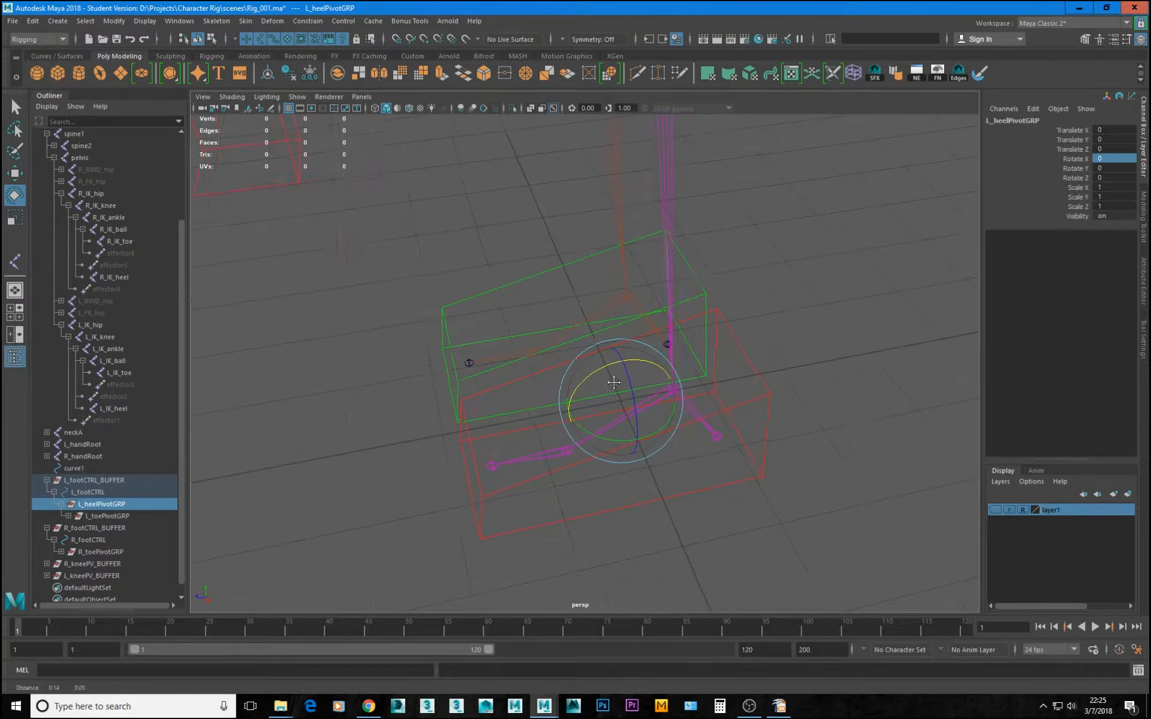
mouse_move(614, 383)
left_mouse_down("alt")
mouse_move(581, 380)
mouse_move(611, 360)
left_mouse_up("alt")
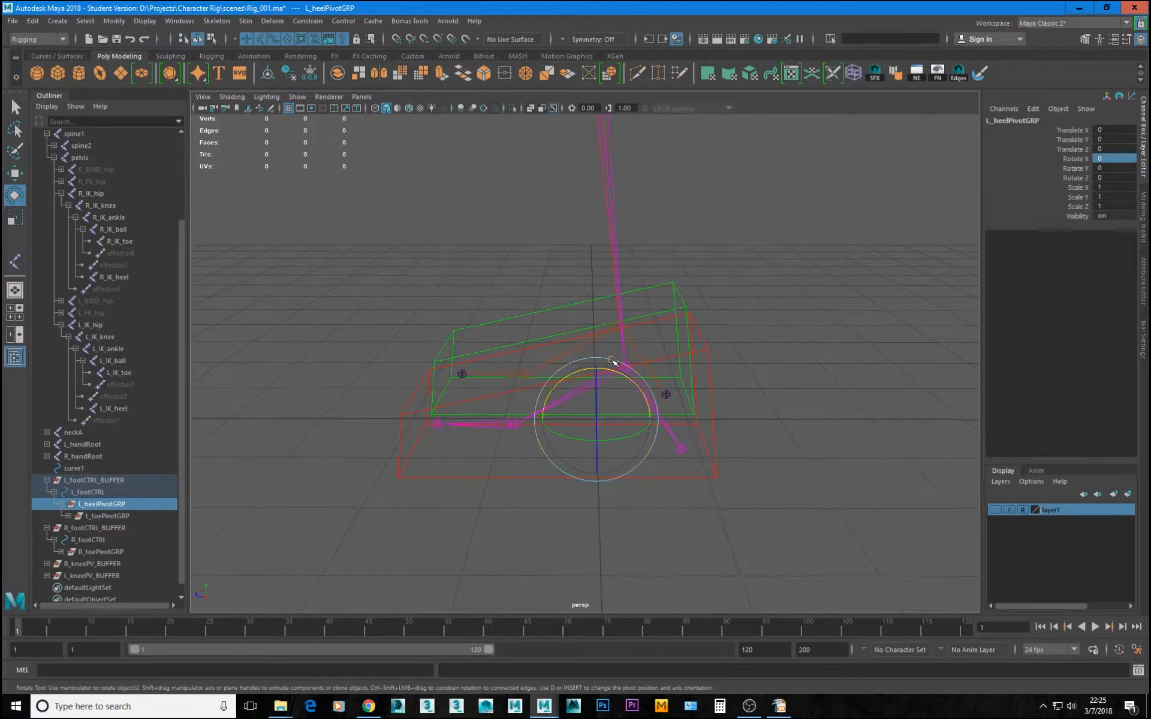
key("d")
key("v")
middle_click(681, 447)
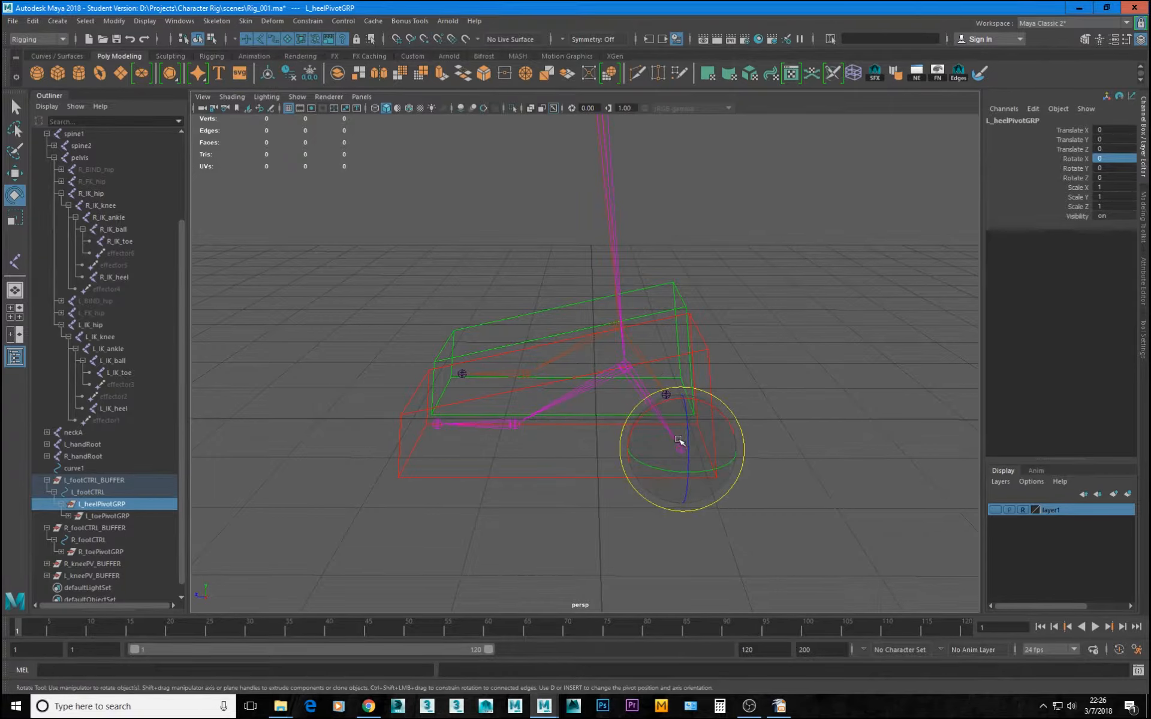
Test the left heel pivot by rotating L_heelPivotGRP about X, and reset its Rotate X to 0
left_click_drag(666, 451, 679, 443, "alt")
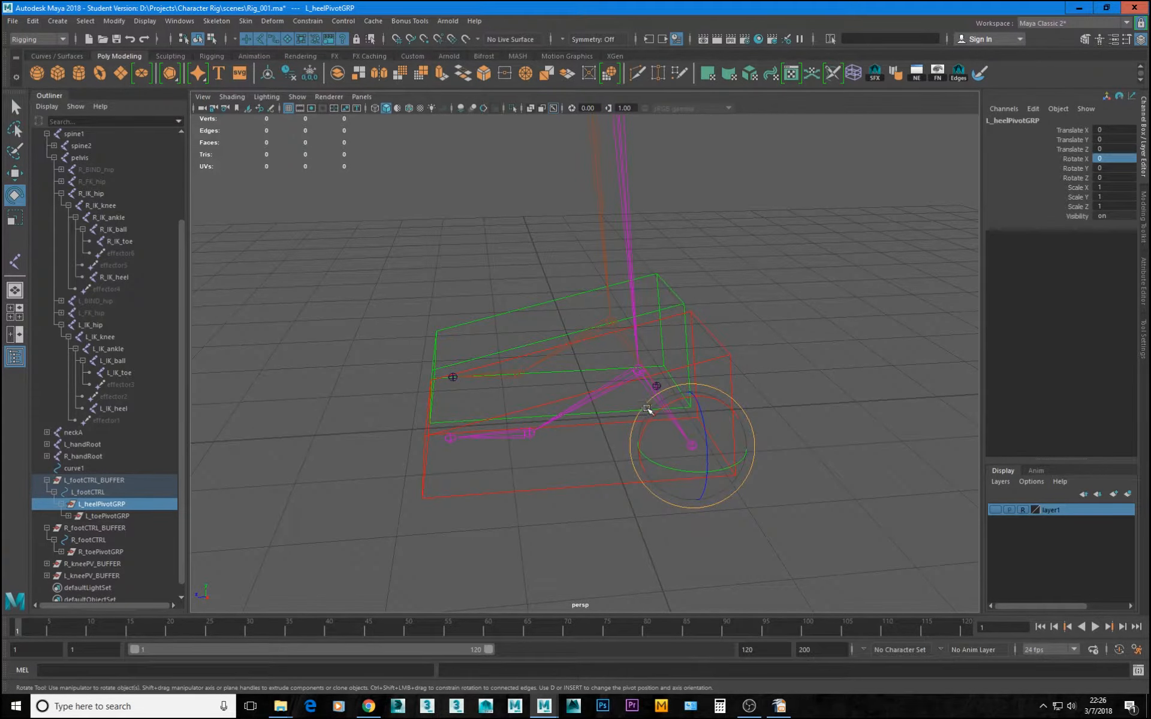
left_click_drag(649, 406, 679, 408)
mouse_move(676, 408)
left_mouse_down()
mouse_move(665, 400)
mouse_move(685, 404)
mouse_move(650, 414)
mouse_move(687, 403)
left_mouse_up()
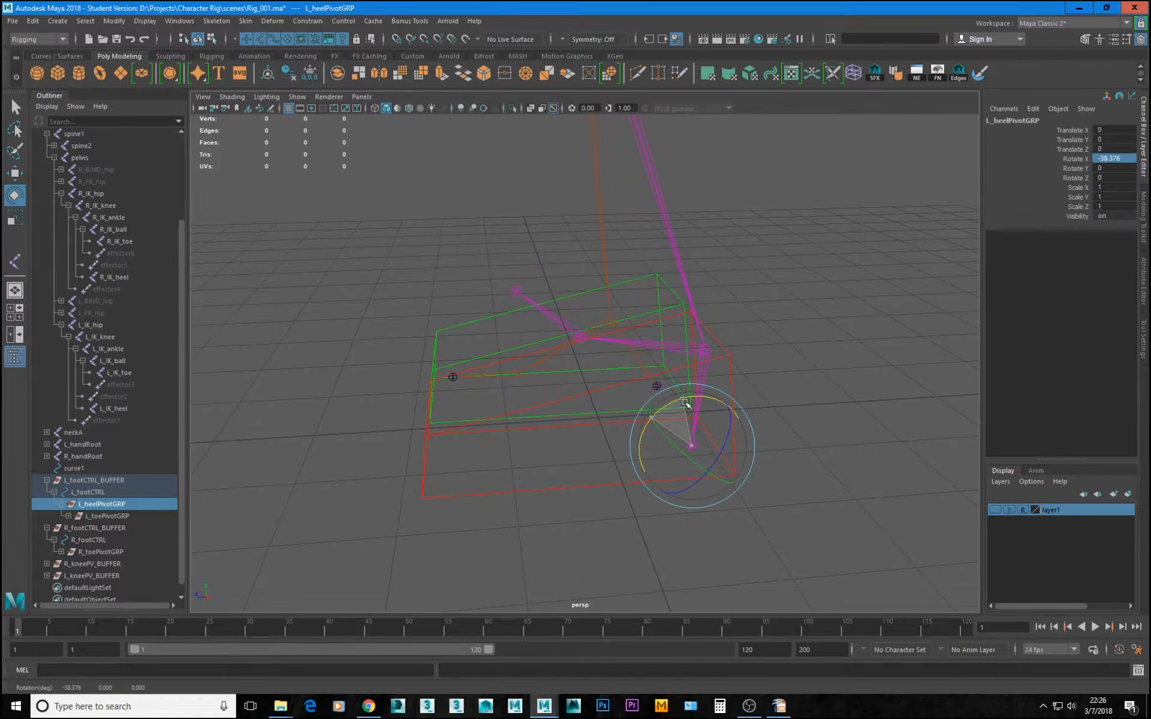
left_click_drag(687, 404, 652, 412)
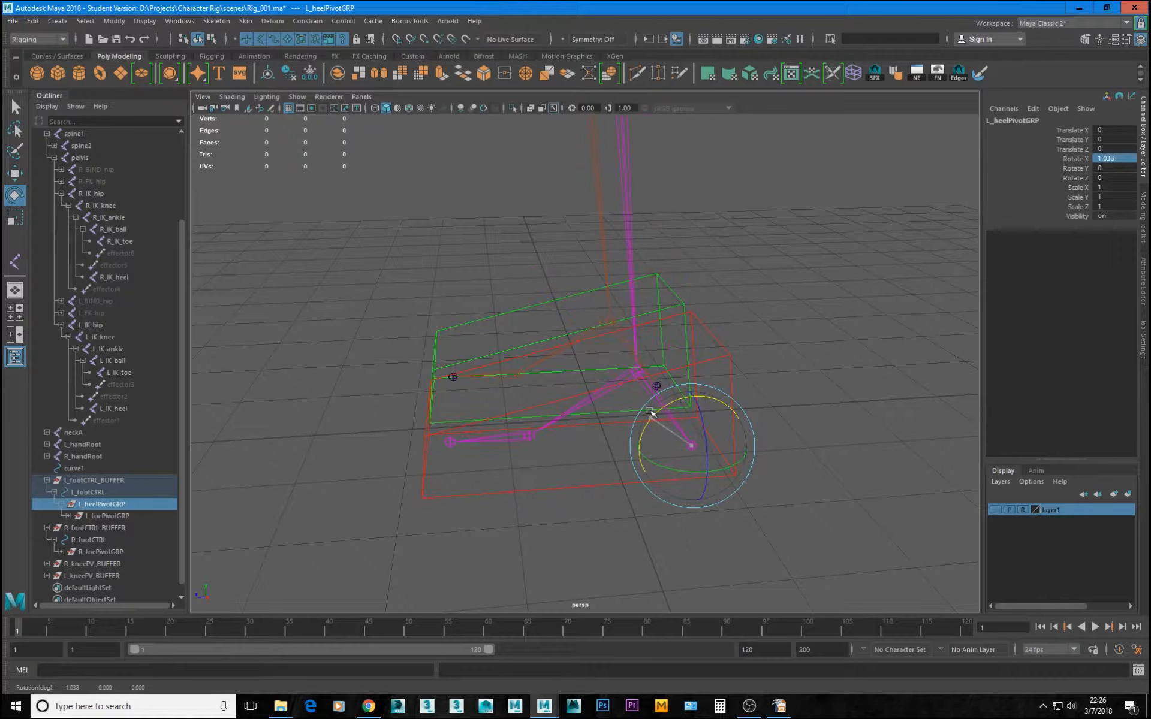
double_click(1109, 158)
type("0")
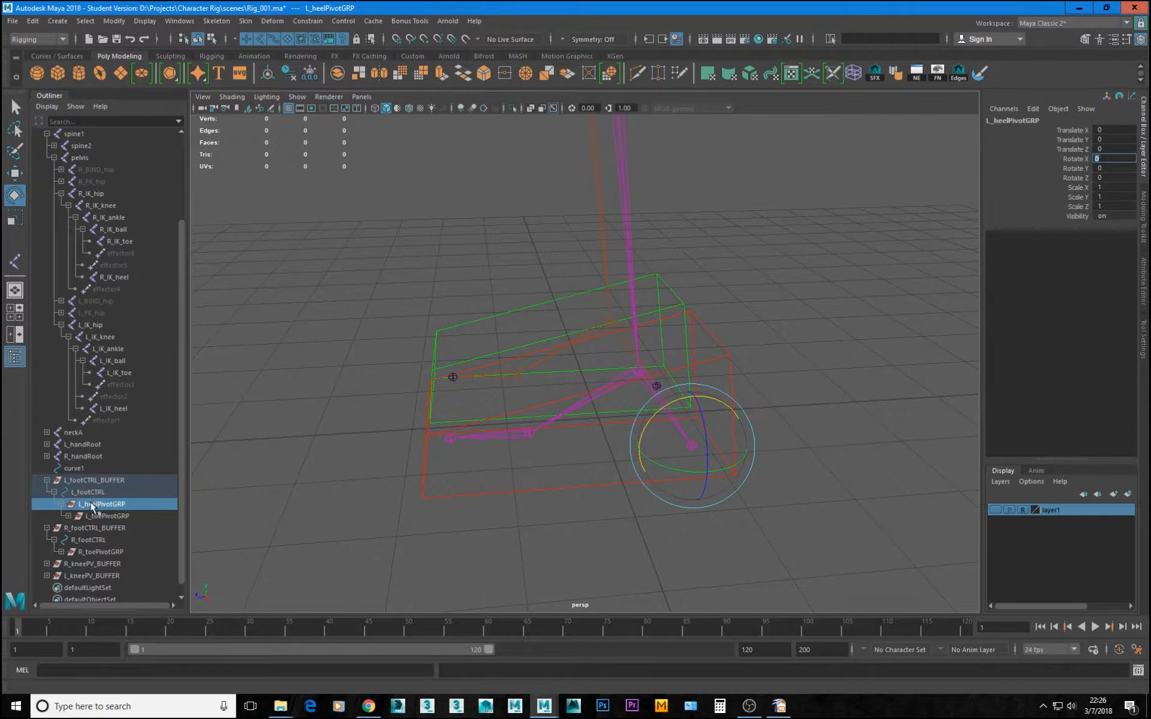
Group R_toePivotGRP on its own under R_footCTRL and name the new parent group R_heelPivotGRP
left_click(97, 551)
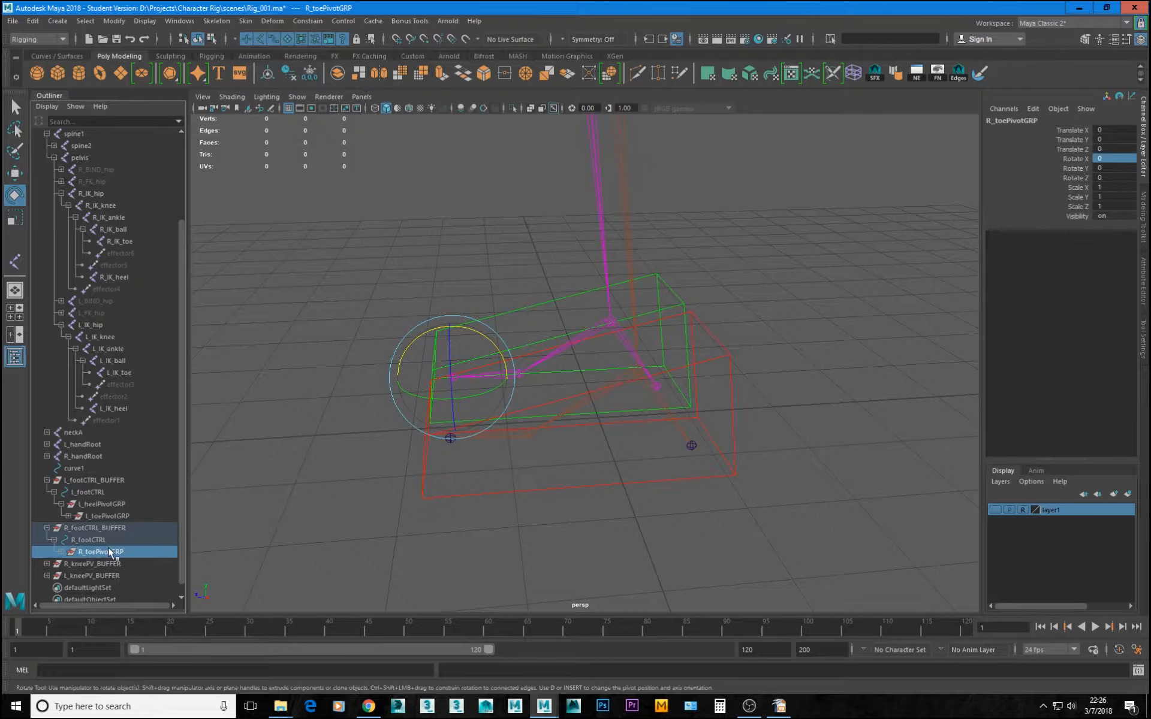
key("ctrl+g")
double_click(107, 549)
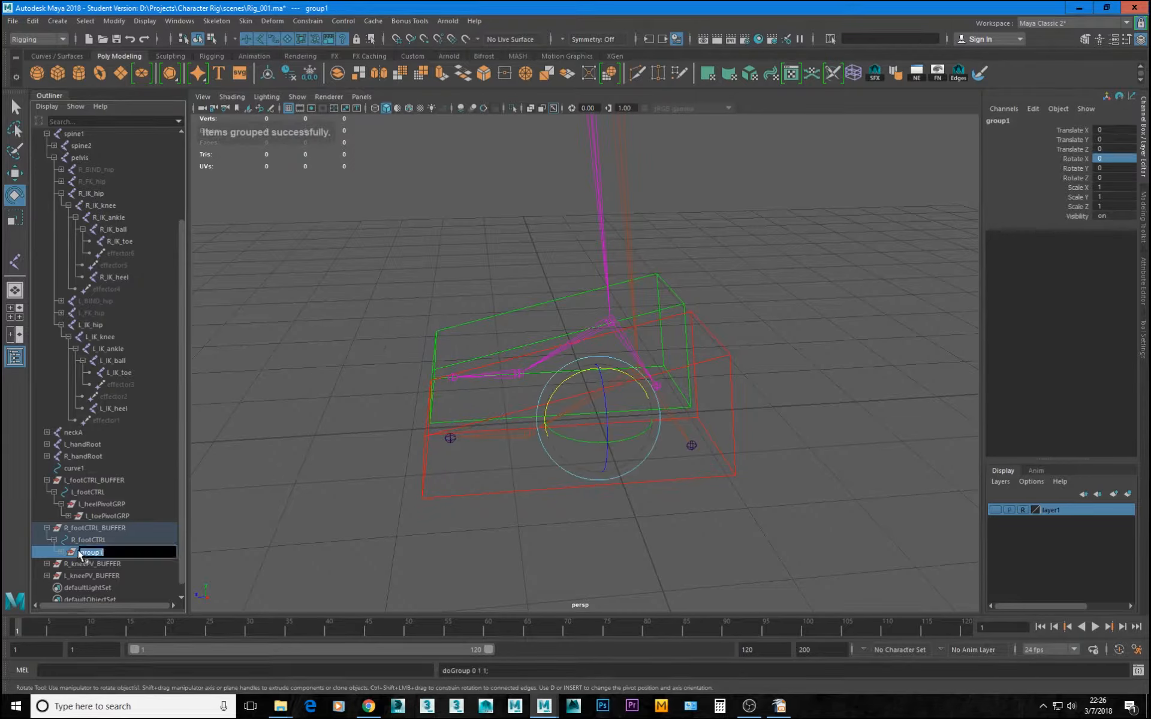
type("R_heelPivotGRP")
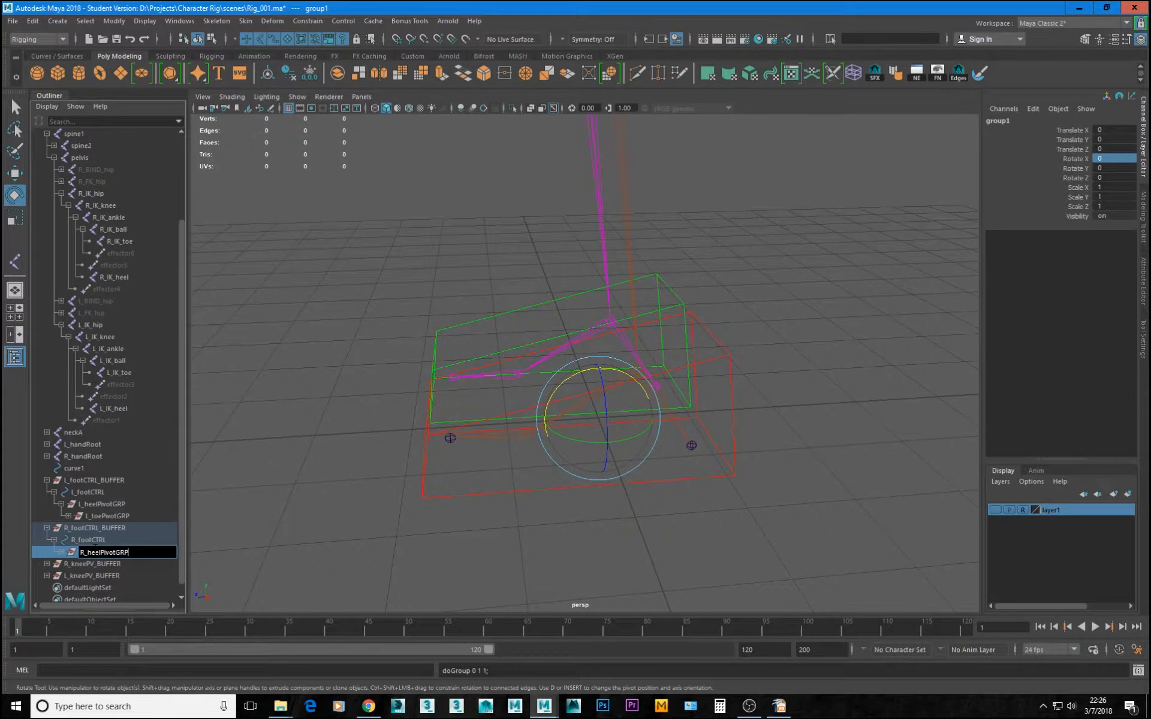
key("Return")
Snap the pivot of R_heelPivotGRP to the right heel joint
left_click_drag(746, 419, 557, 419, "alt")
key("d")
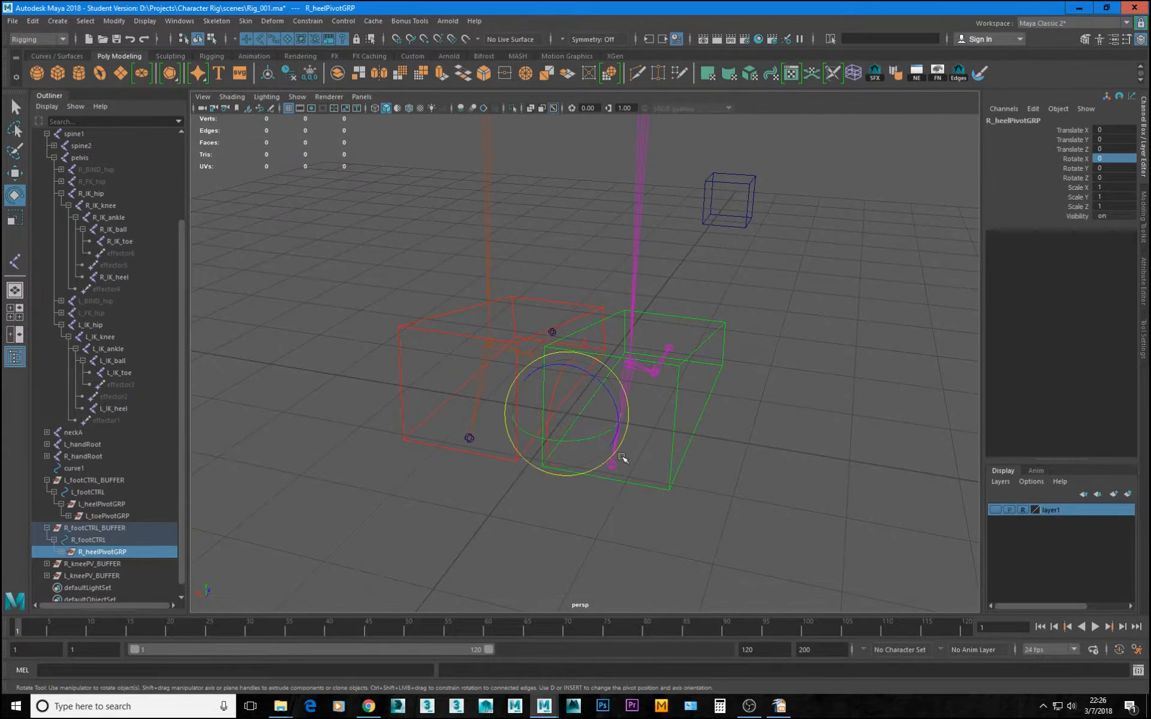
key("d")
key("v")
middle_click_drag(619, 448, 618, 463)
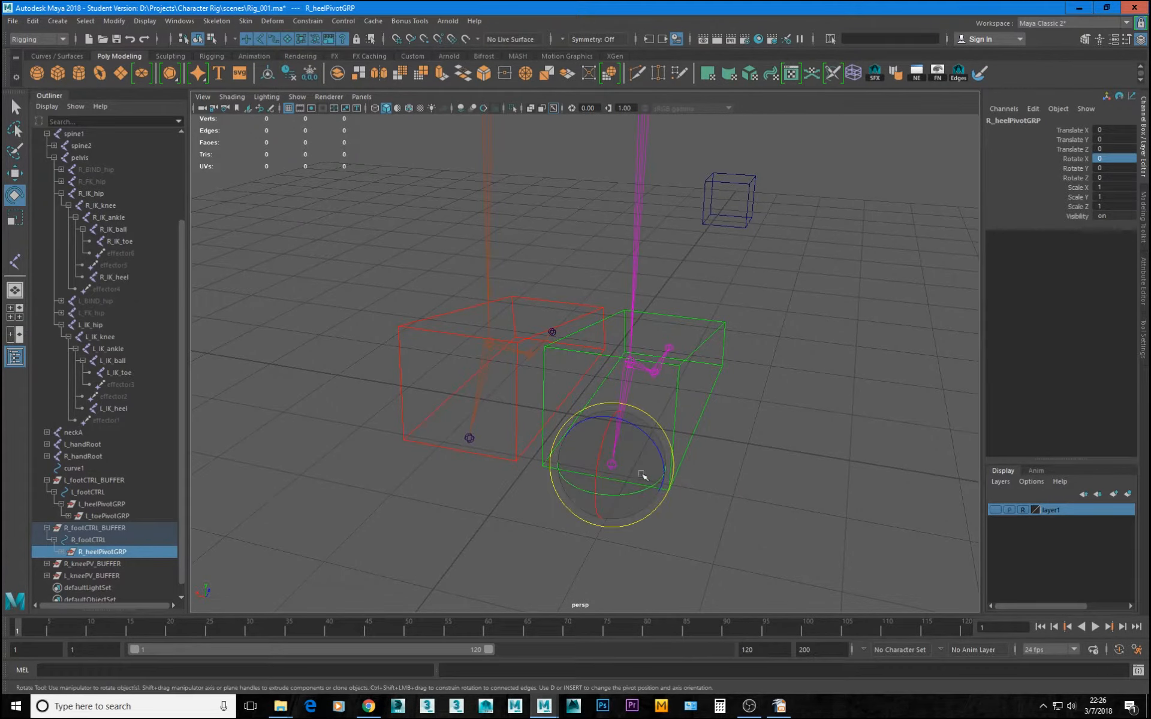
Test the right heel pivot by rotating R_heelPivotGRP about X, and undo the rotation
left_click_drag(642, 475, 489, 408, "alt")
key("ctrl+z")
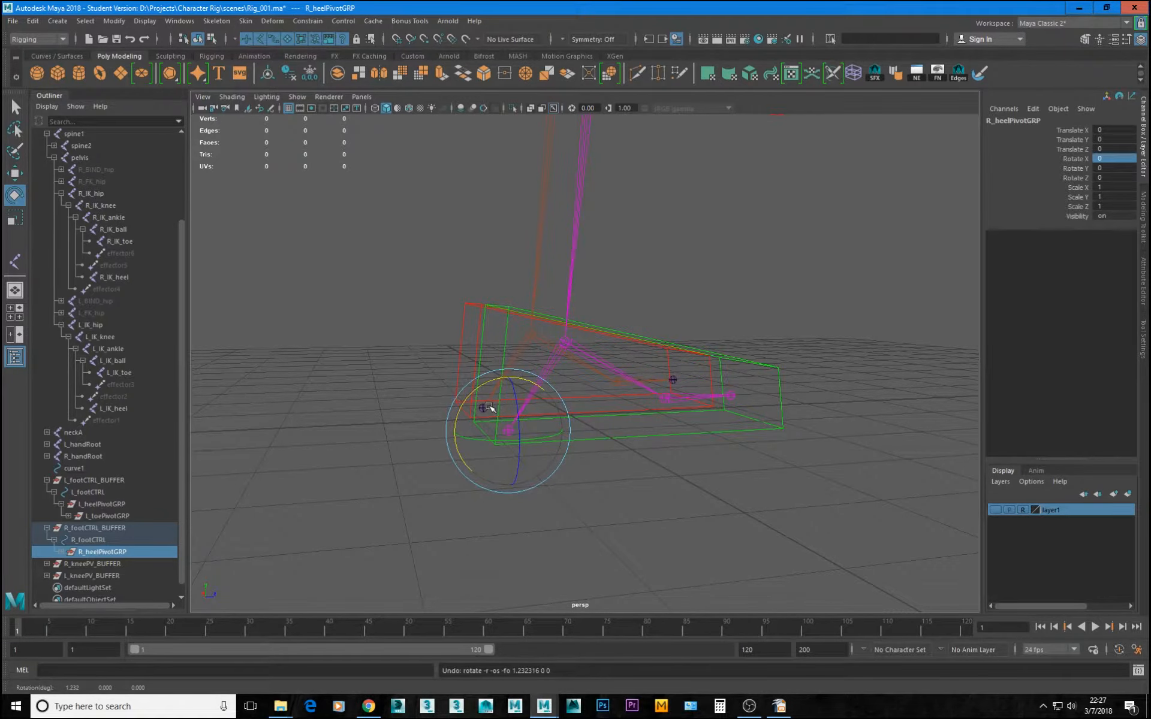
left_click_drag(601, 392, 624, 348, "alt")
left_click_drag(732, 342, 462, 387, "alt")
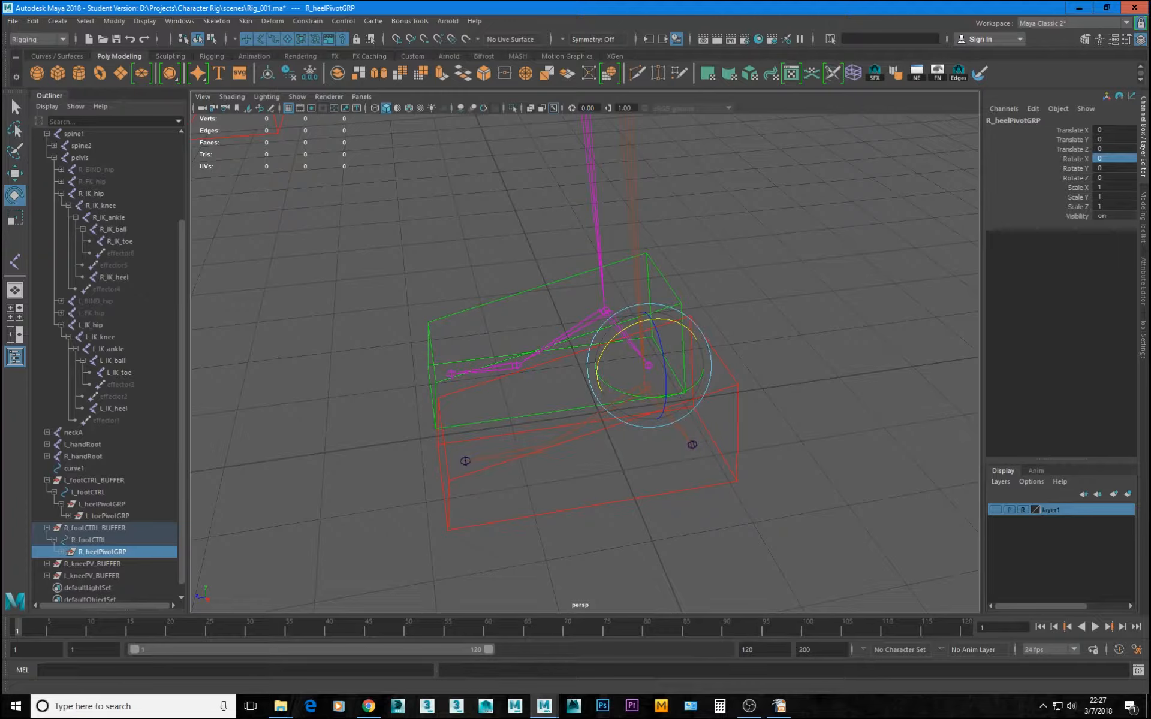
Expand the full hierarchy beneath R_heelPivotGRP to review its nested foot groups and IK handles
key("alt+Tab")
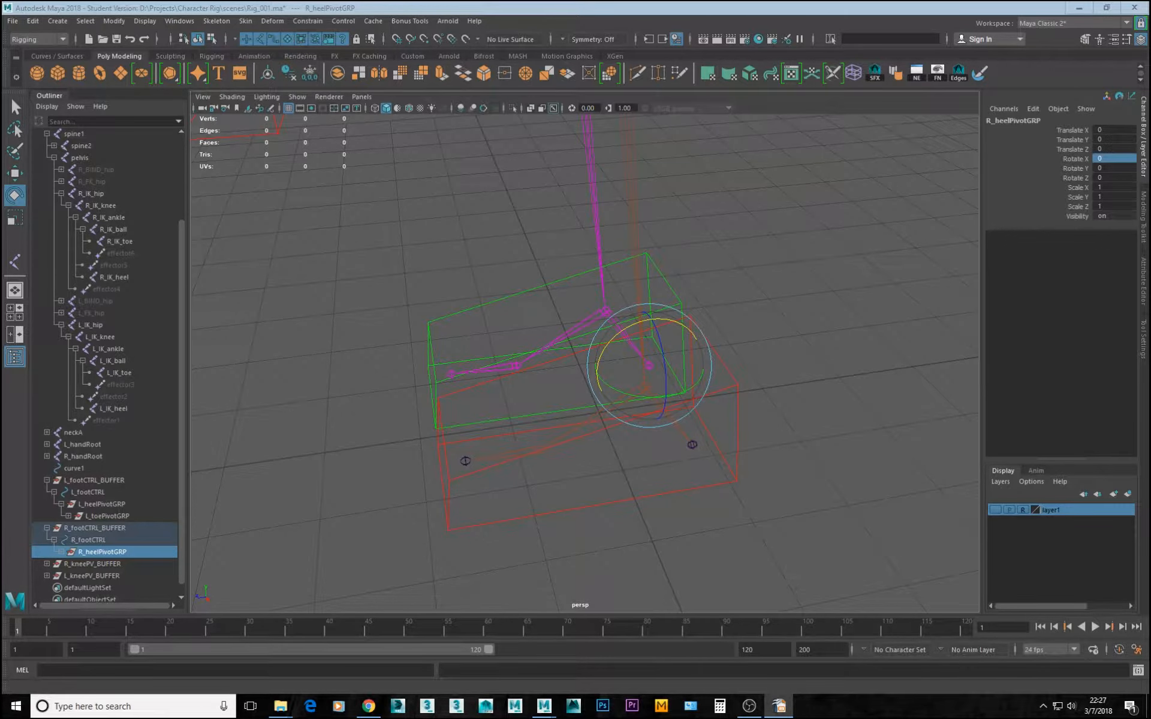
left_click_drag(546, 368, 638, 347, "alt")
scroll(108, 476, "down", 1)
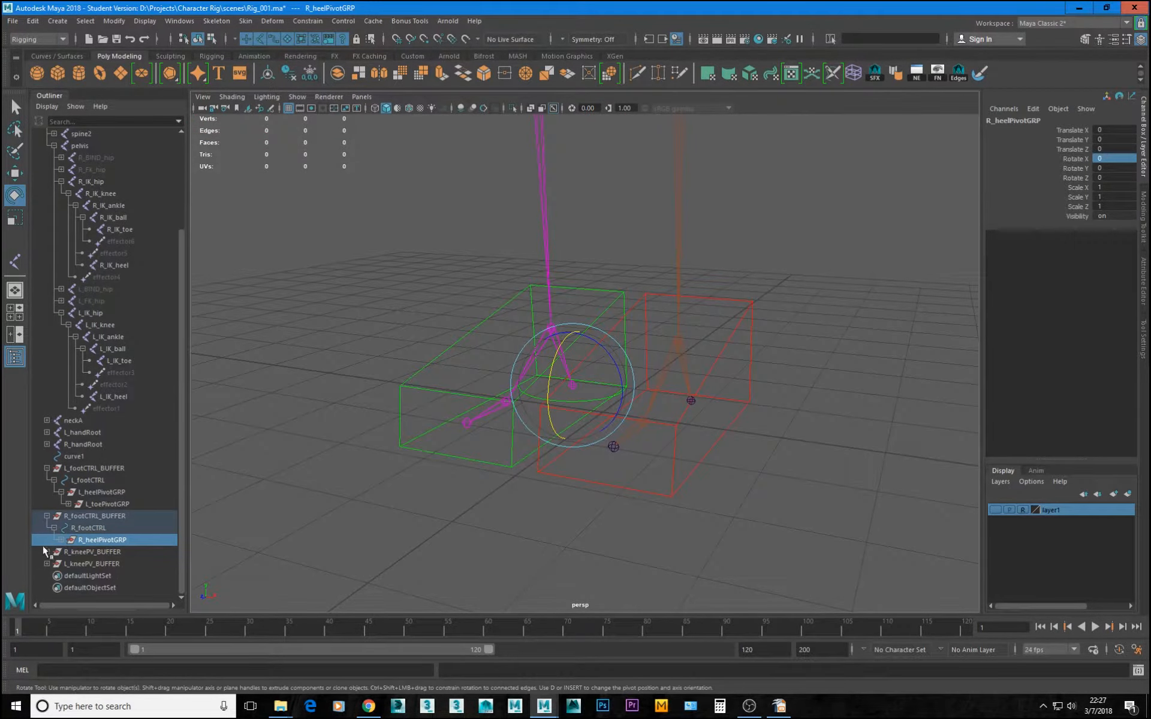
left_click(62, 539, "shift")
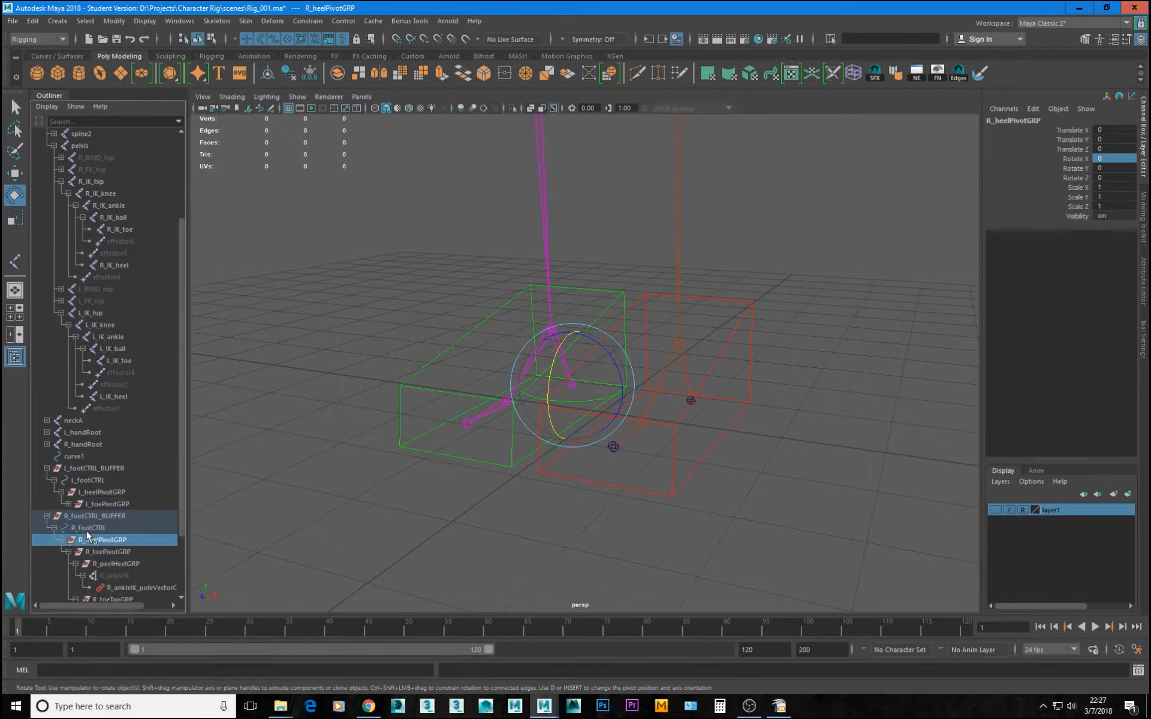
scroll(90, 516, "down", 7)
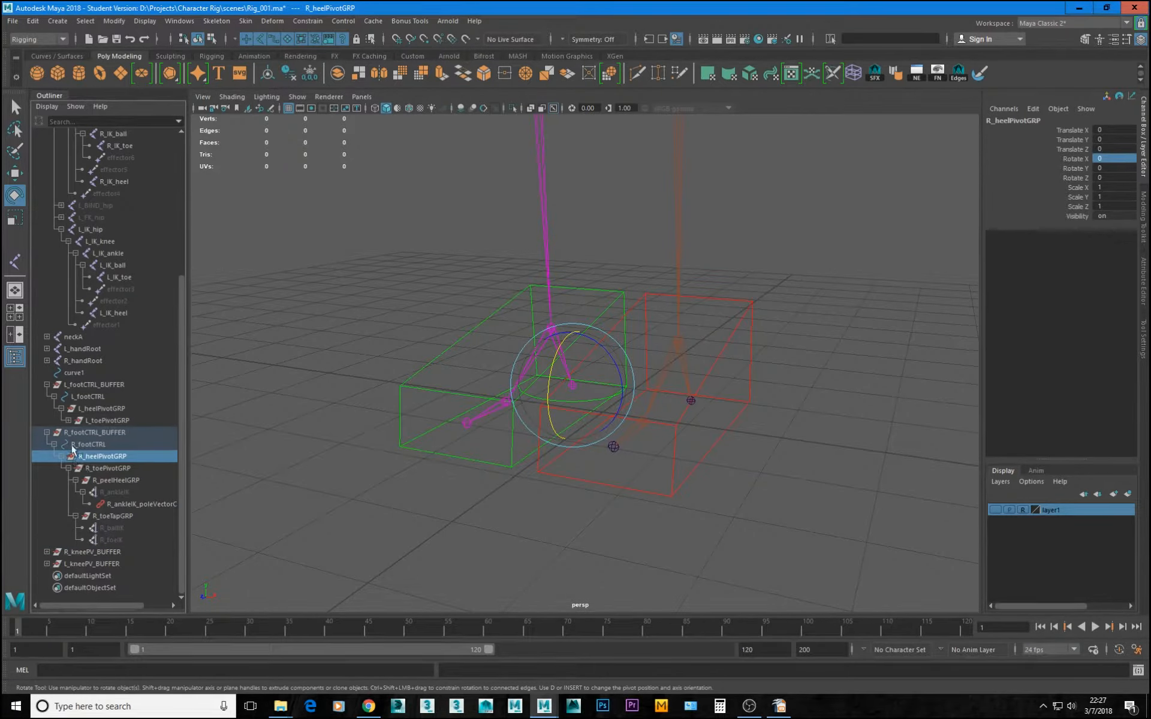
Show the nested groups under L_toePivotGRP with both ankle IK handles collapsed, and select L_footCTRL
left_click(67, 421, "shift")
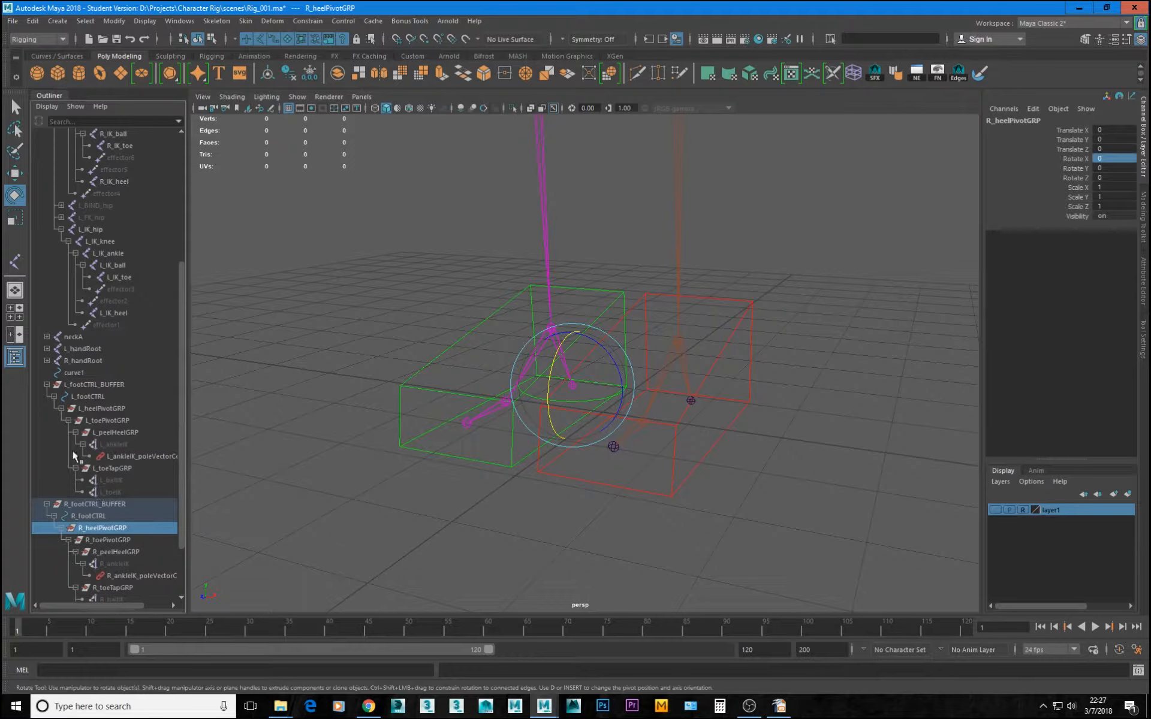
left_click(82, 444)
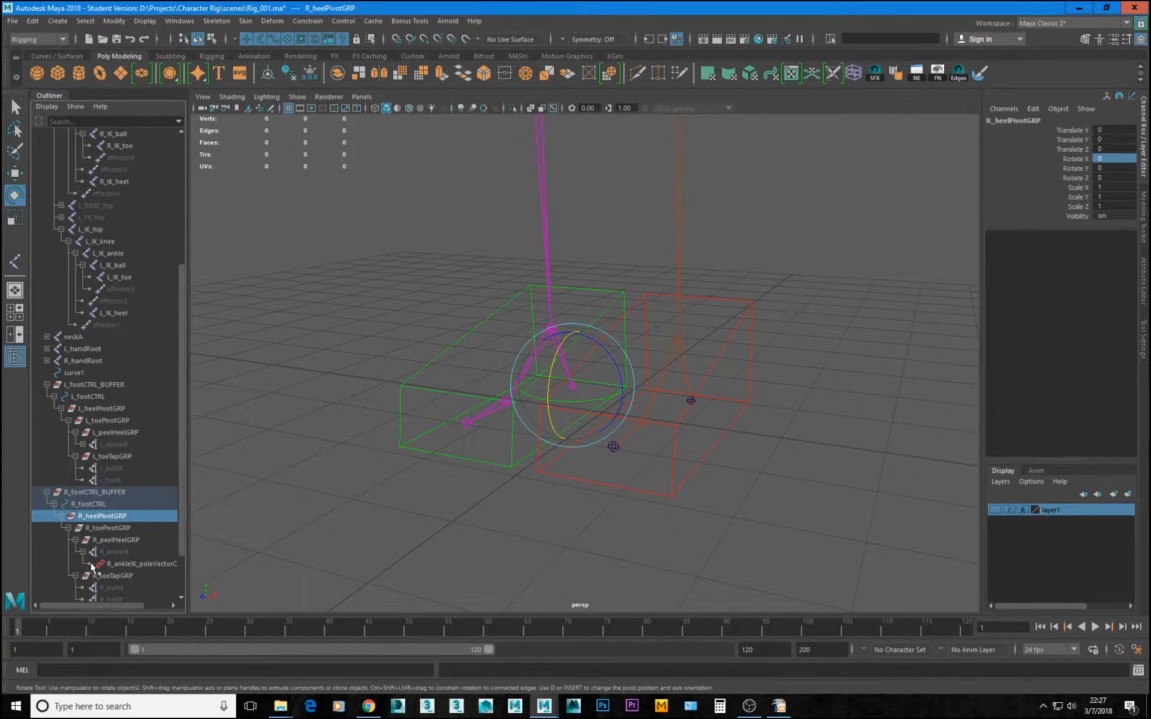
left_click(82, 552)
scroll(102, 513, "down", 3)
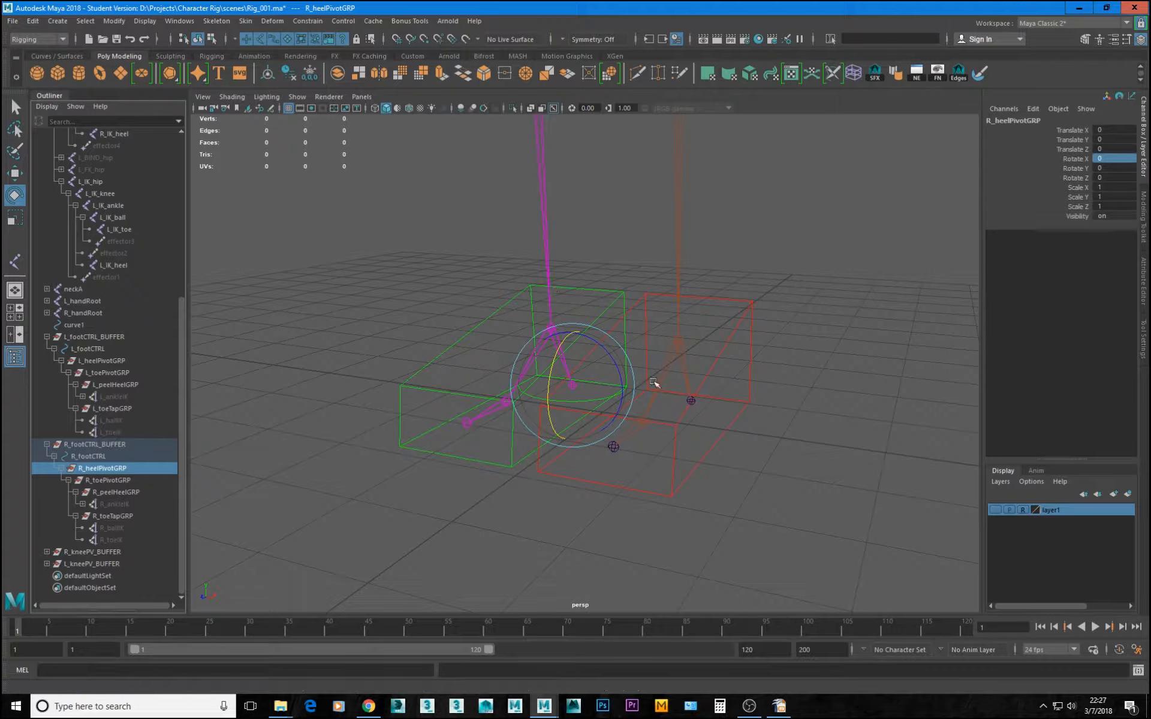
left_click(748, 298)
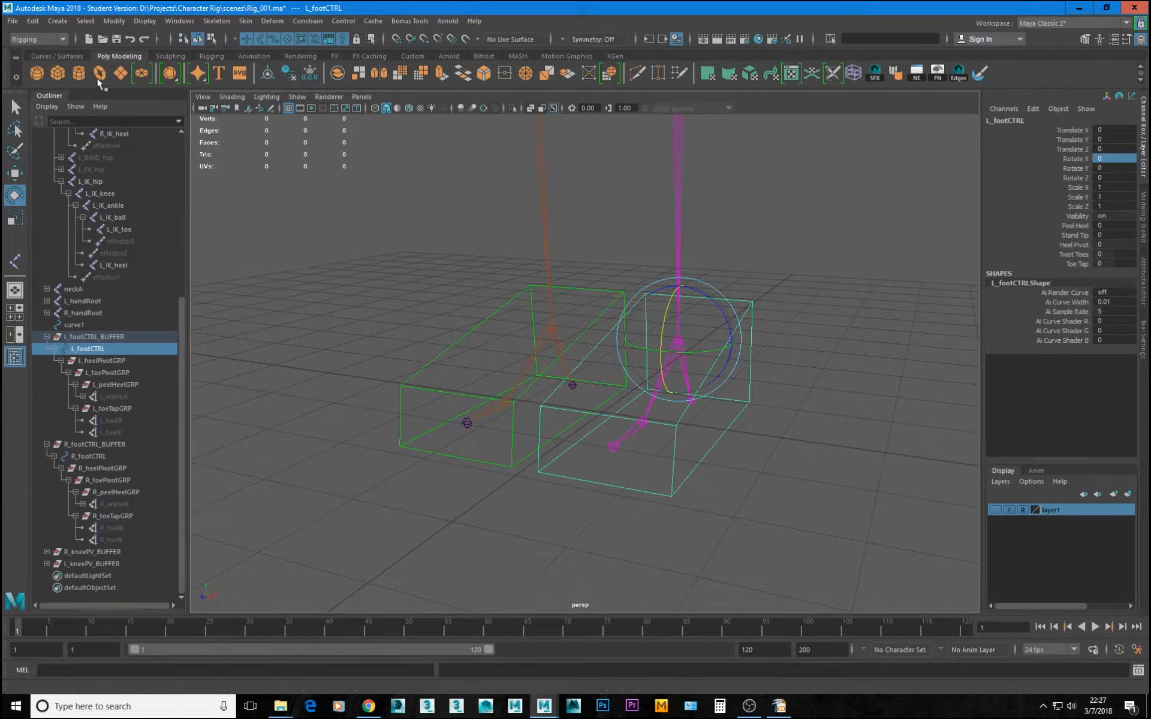
left_click(62, 40)
left_click(33, 77)
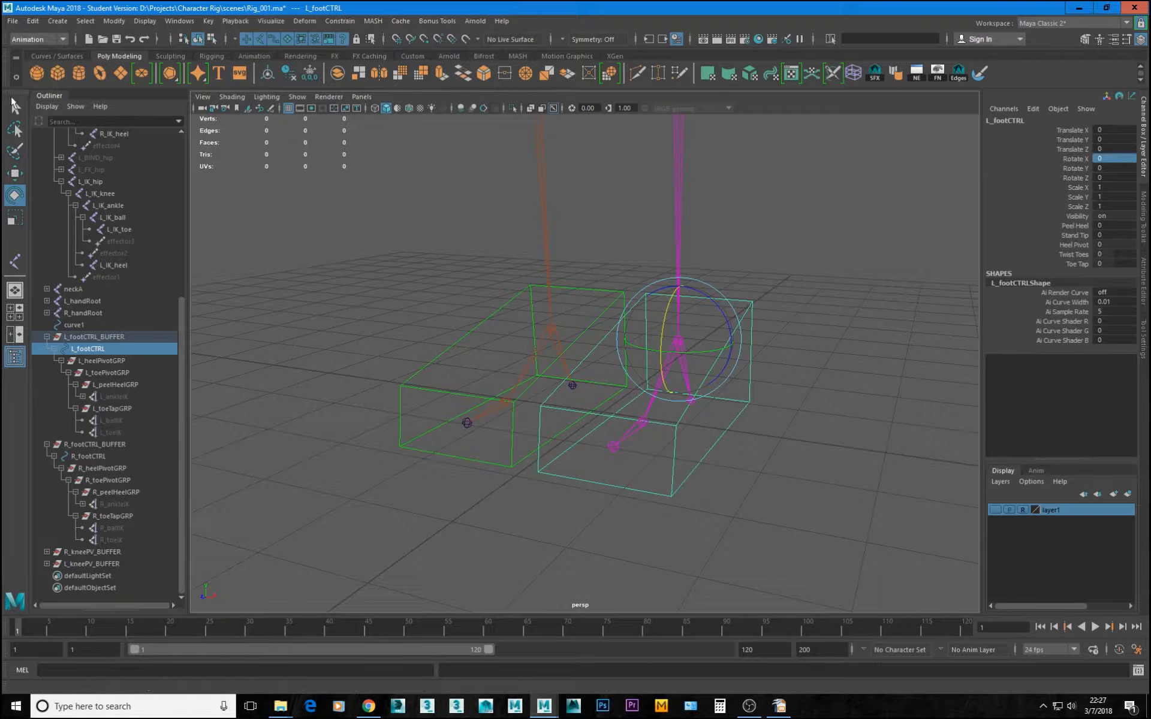
left_click(206, 21)
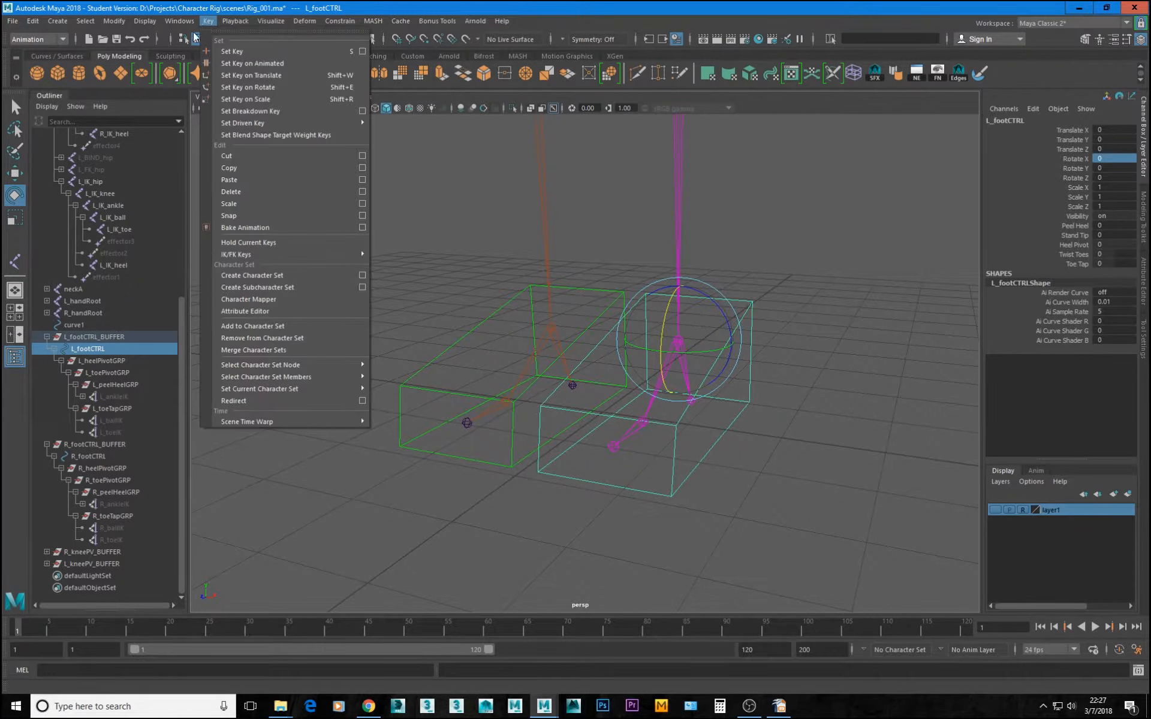
mouse_move(357, 123)
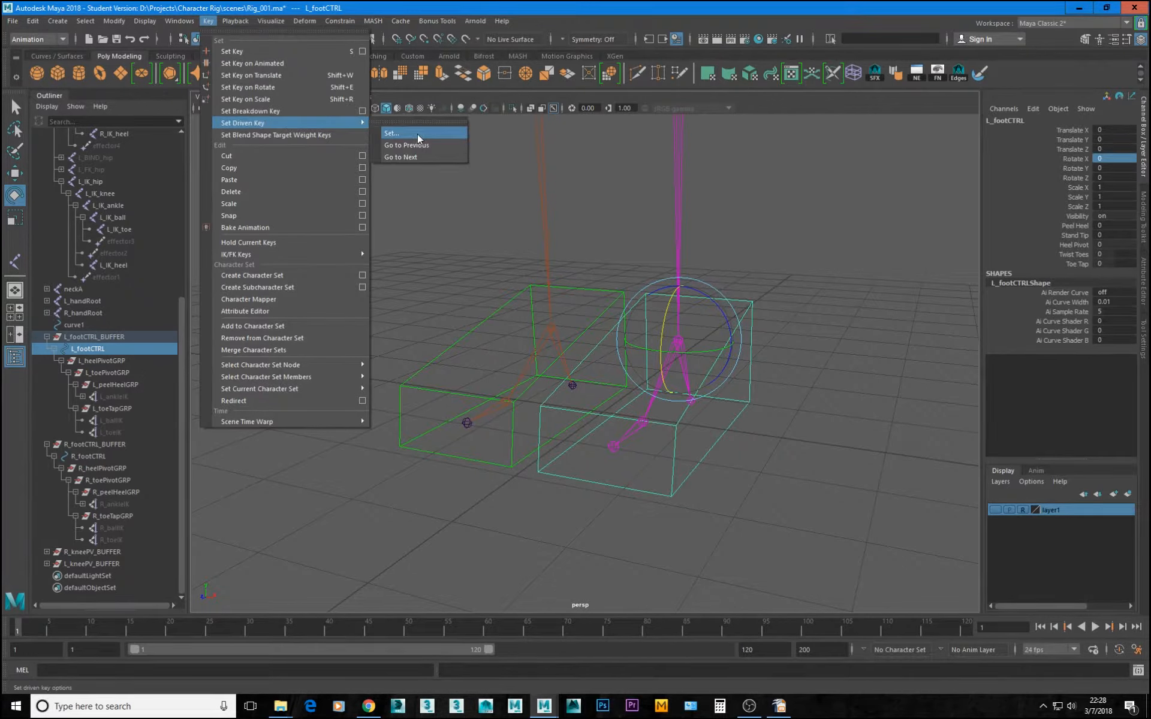
left_click(269, 4)
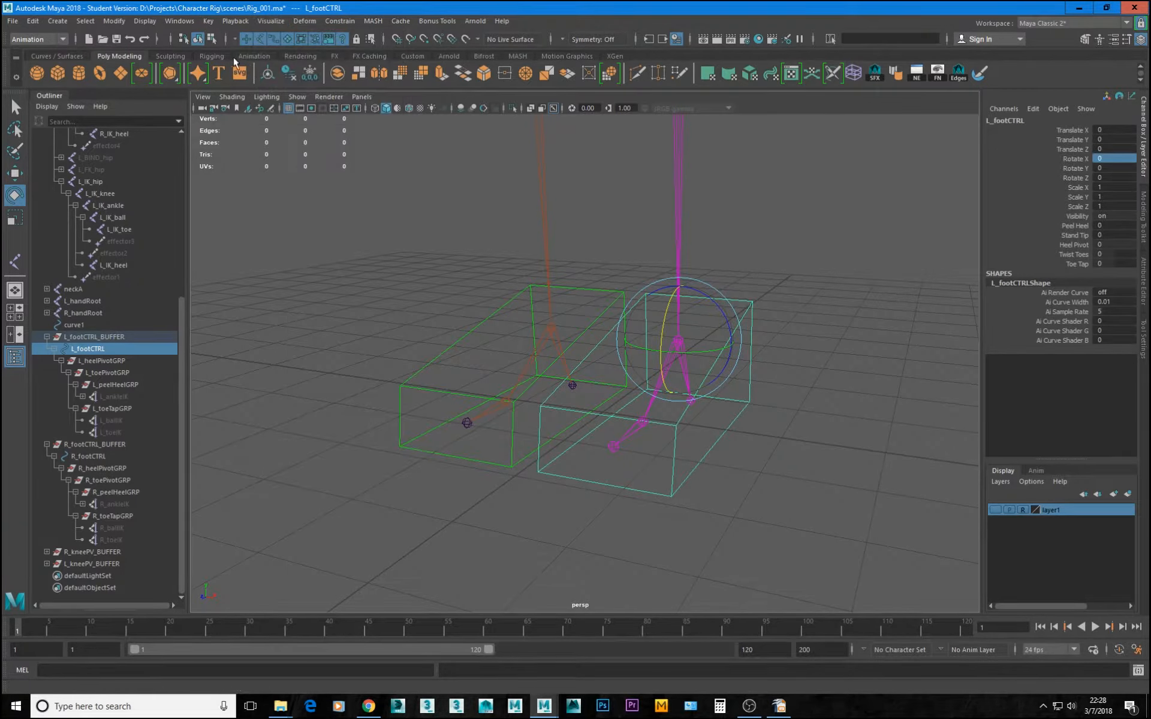
Open the Set Driven Key editor, restore the Rigging menu set, and move the editor clear of the left foot
left_click(211, 57)
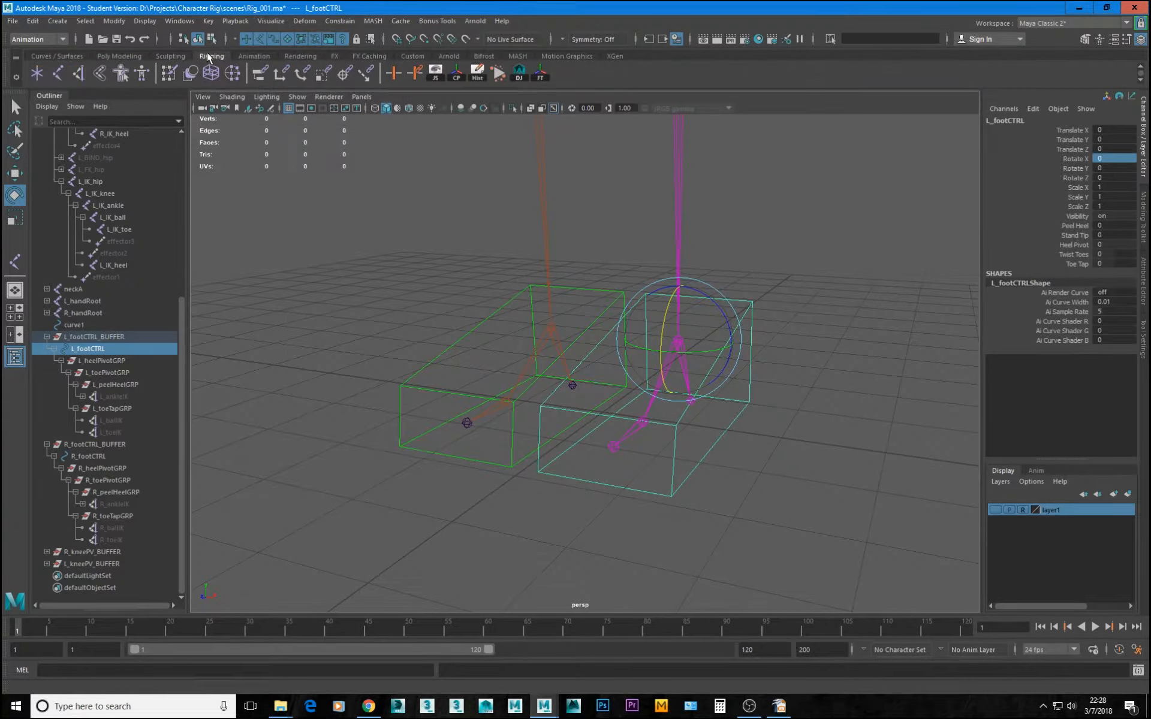
left_click(418, 72)
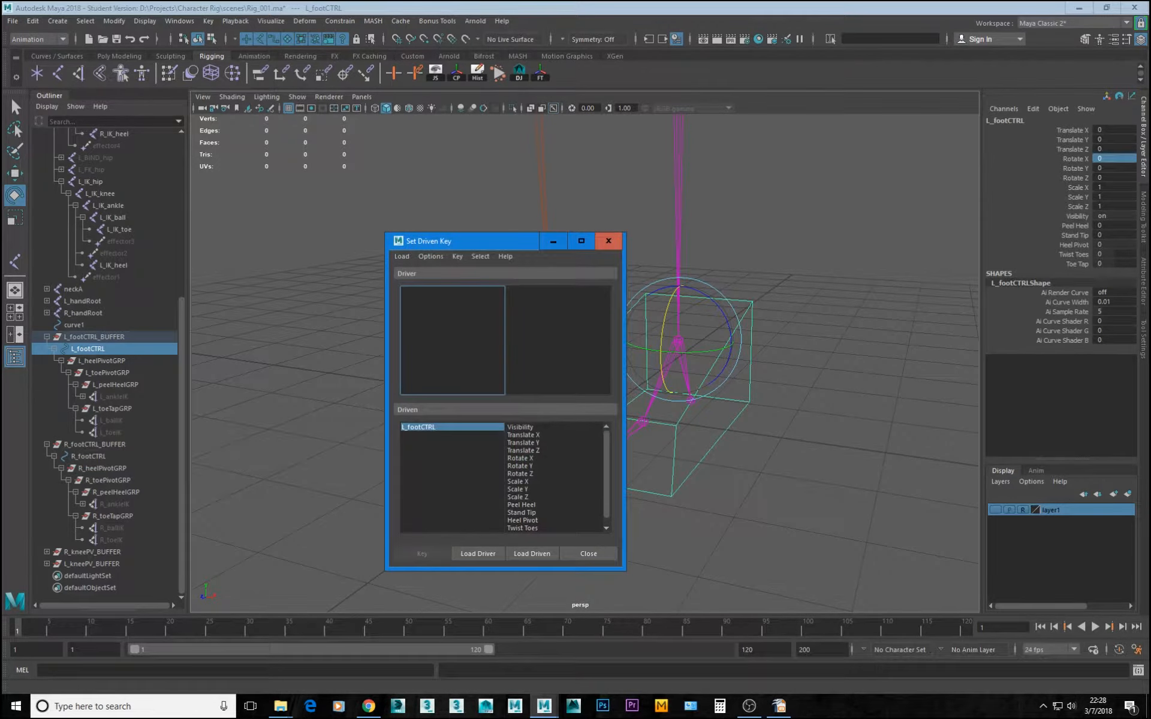
left_click(42, 39)
left_click(30, 61)
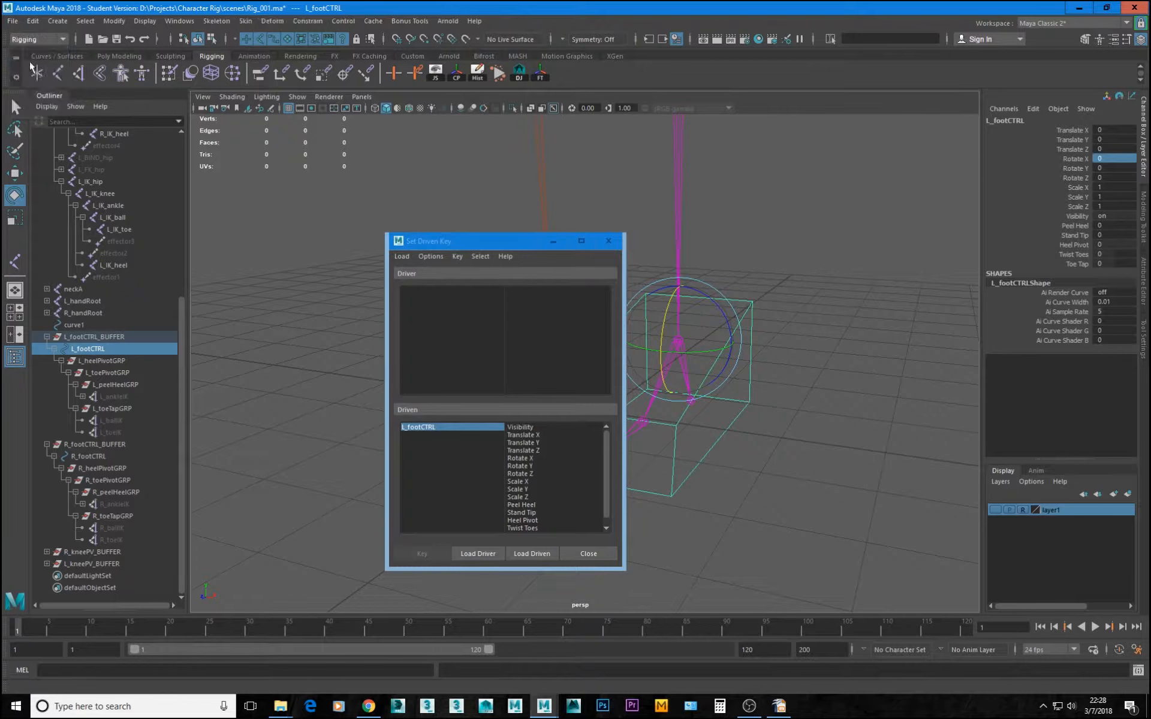
left_click_drag(516, 250, 749, 271)
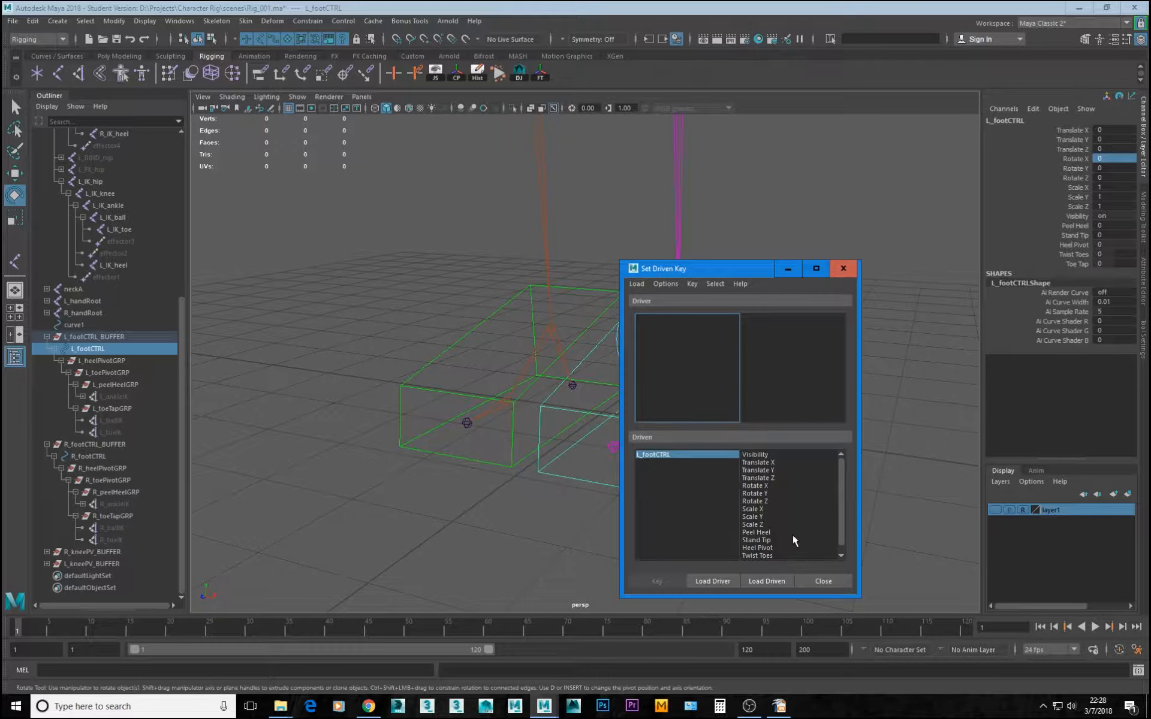
Load L_footCTRL as the driver and L_peelHeelGRP as the driven object for the driven key
left_click_drag(466, 426, 413, 360, "alt")
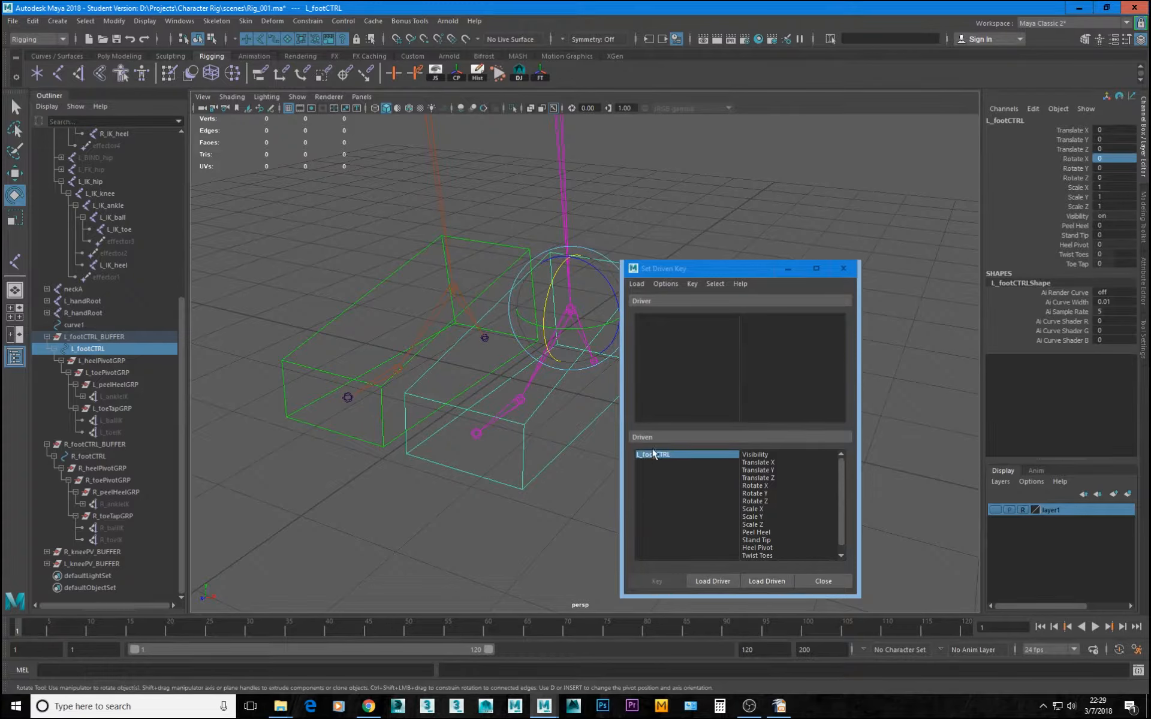
left_click(717, 580)
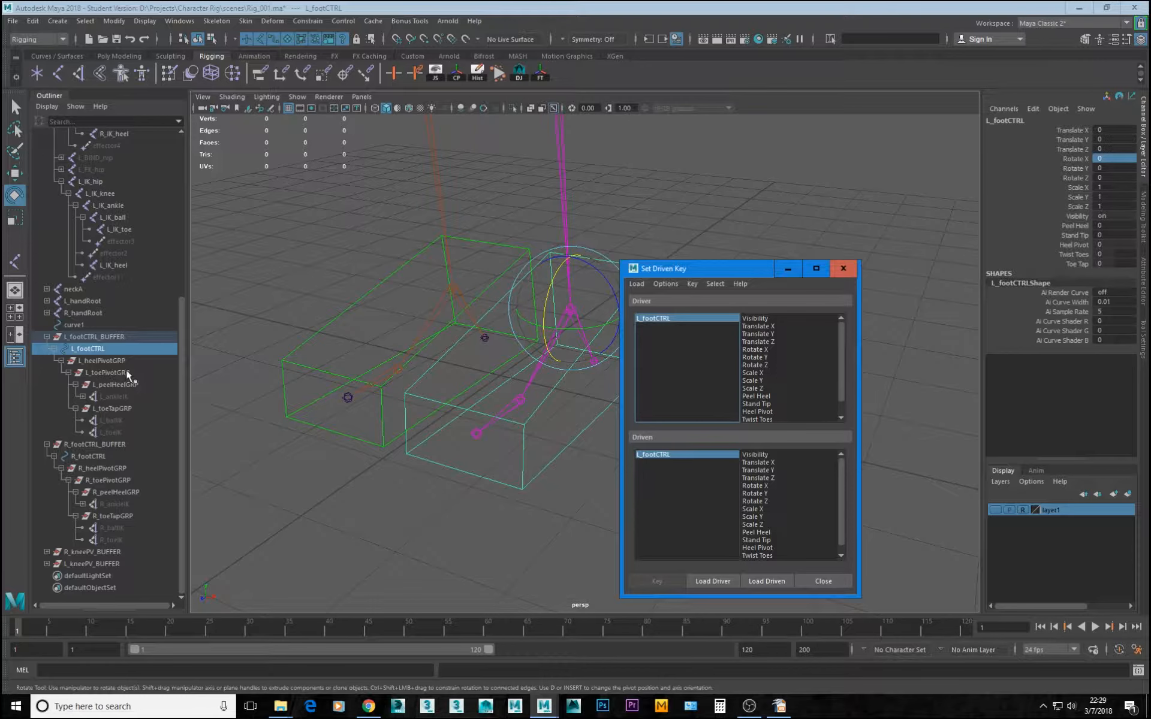
left_click(111, 384)
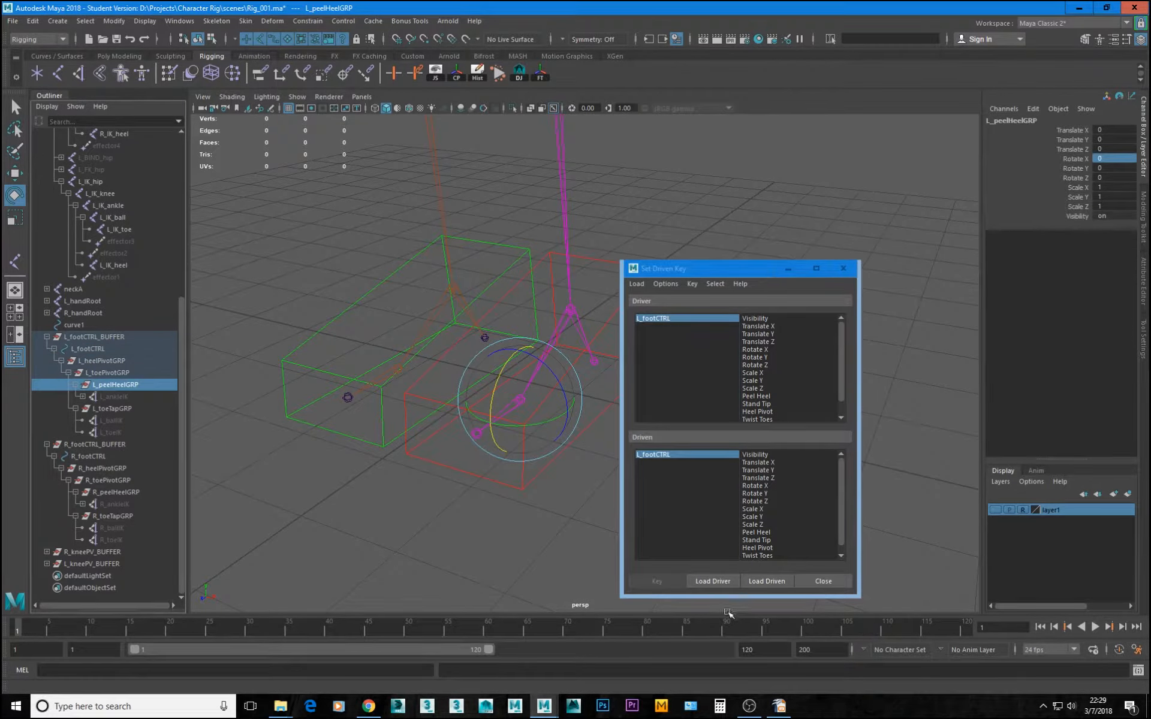
left_click(767, 581)
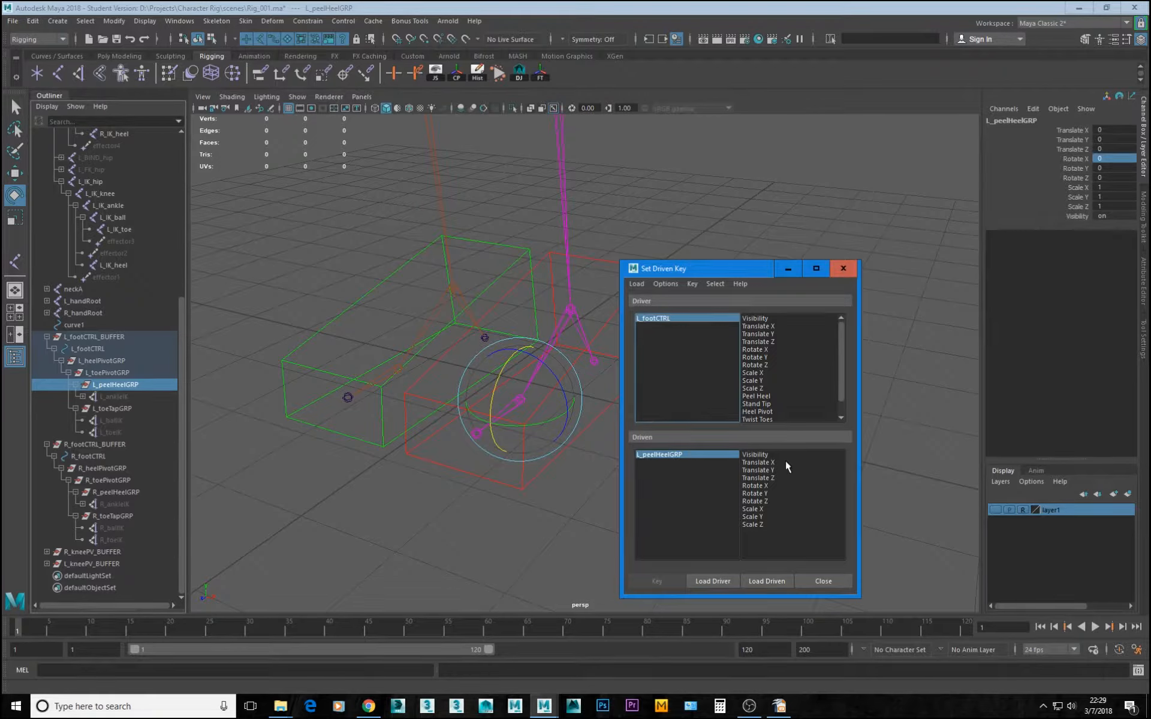
Pair the driver's Peel Heel with L_peelHeelGRP's Rotate X and key them at their zero positions
left_click(755, 396)
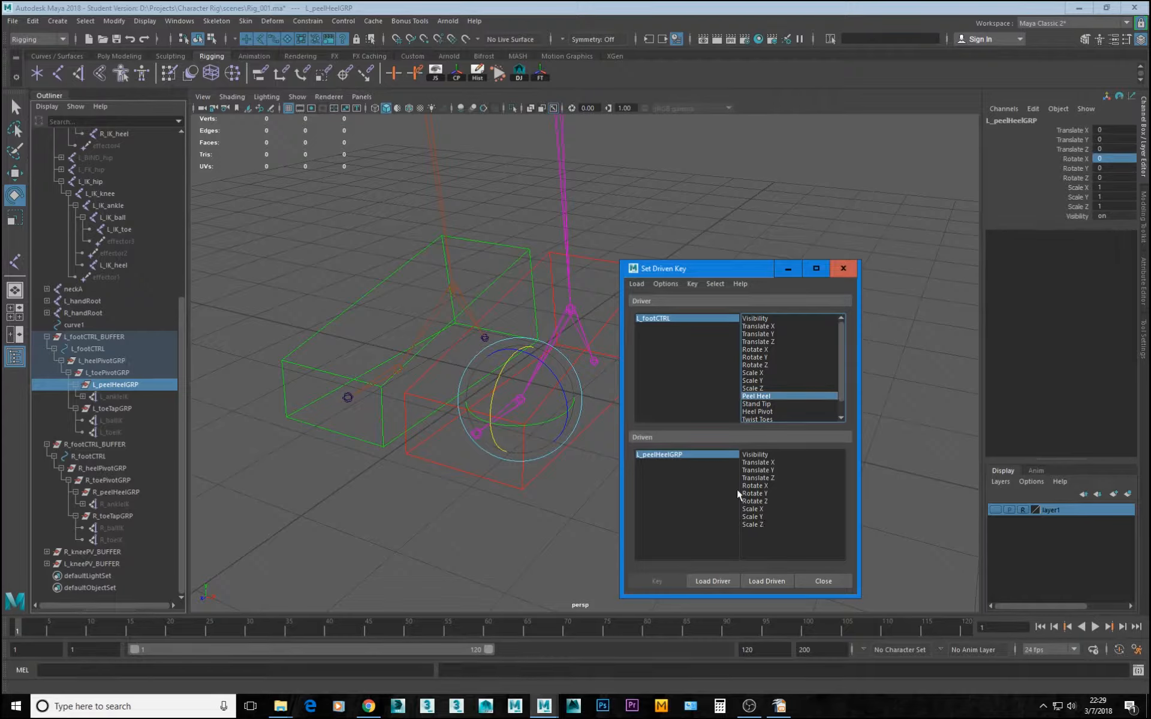
left_click(755, 486)
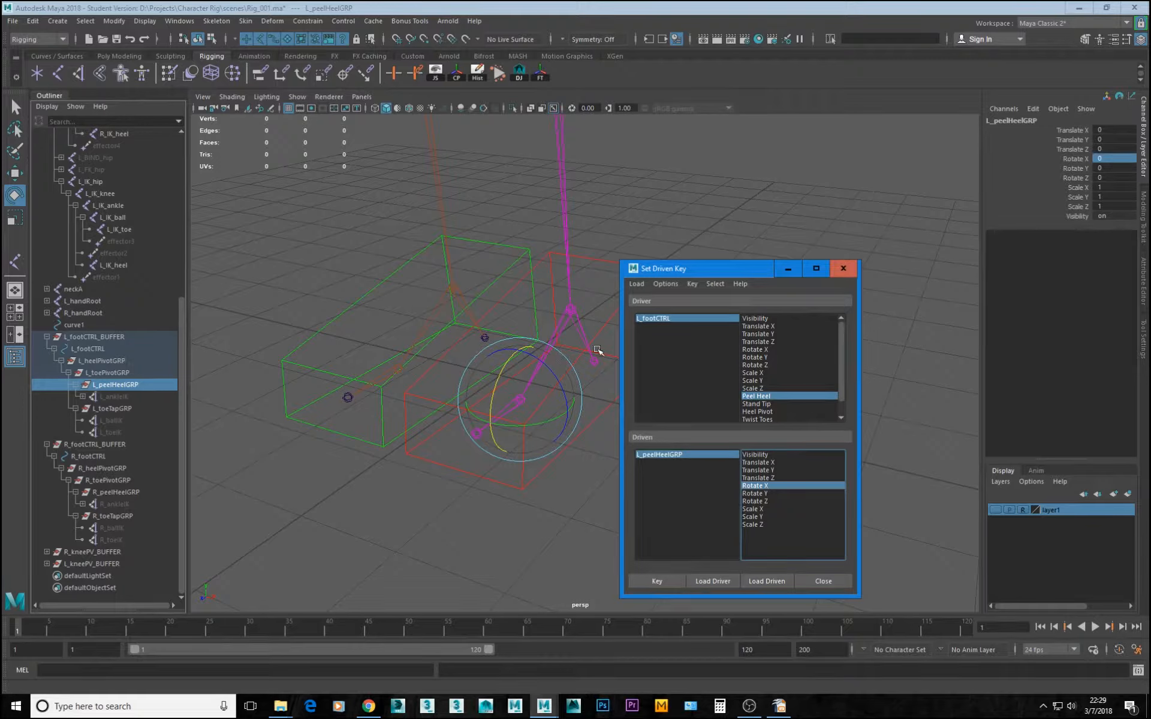
left_click_drag(721, 261, 729, 162)
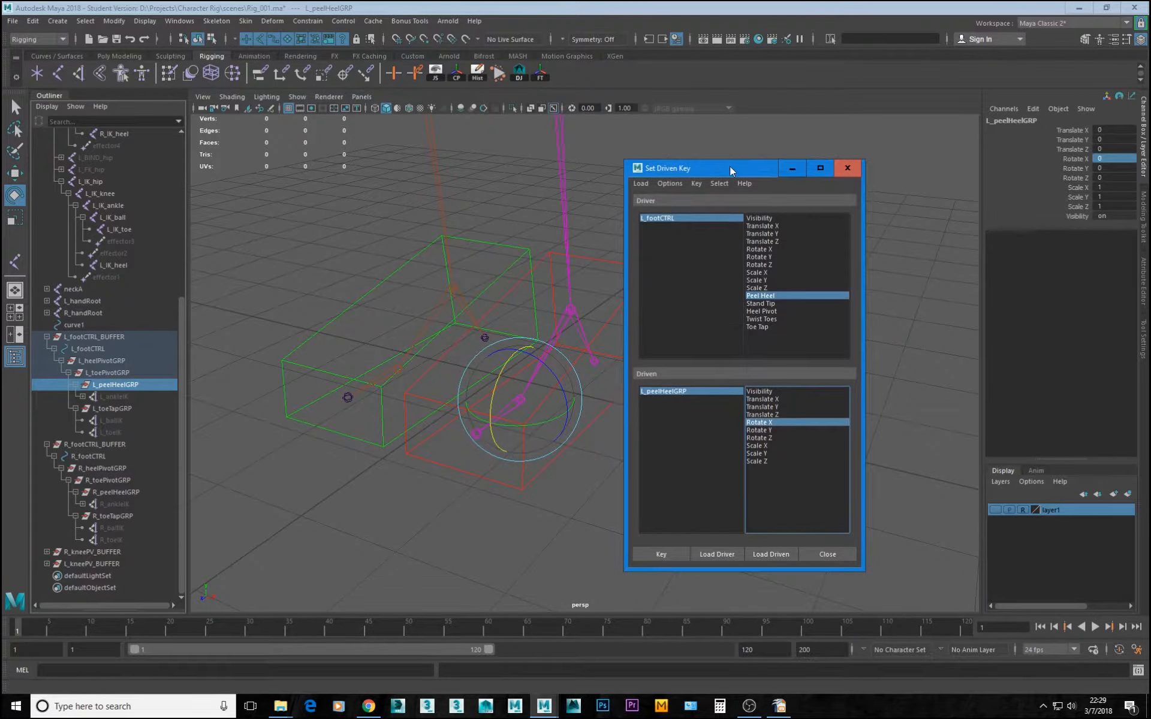
left_click(660, 555)
Check the channel values of the driver L_footCTRL and the driven L_peelHeelGRP
left_click(685, 217)
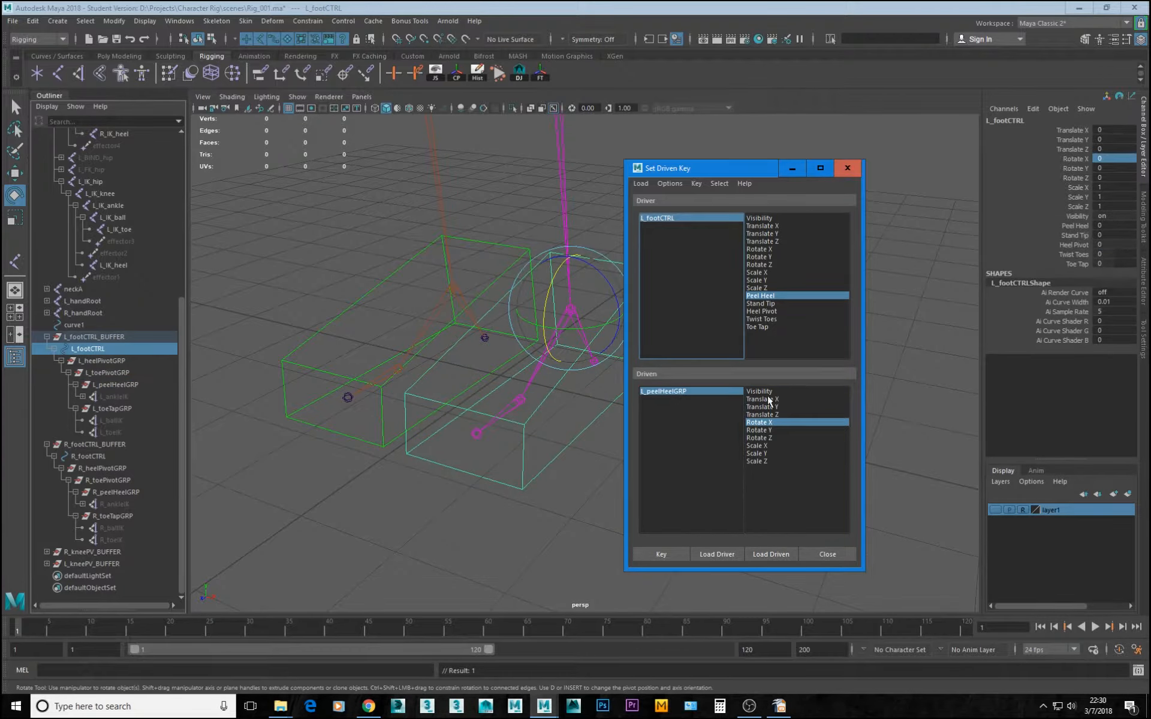
left_click(682, 392)
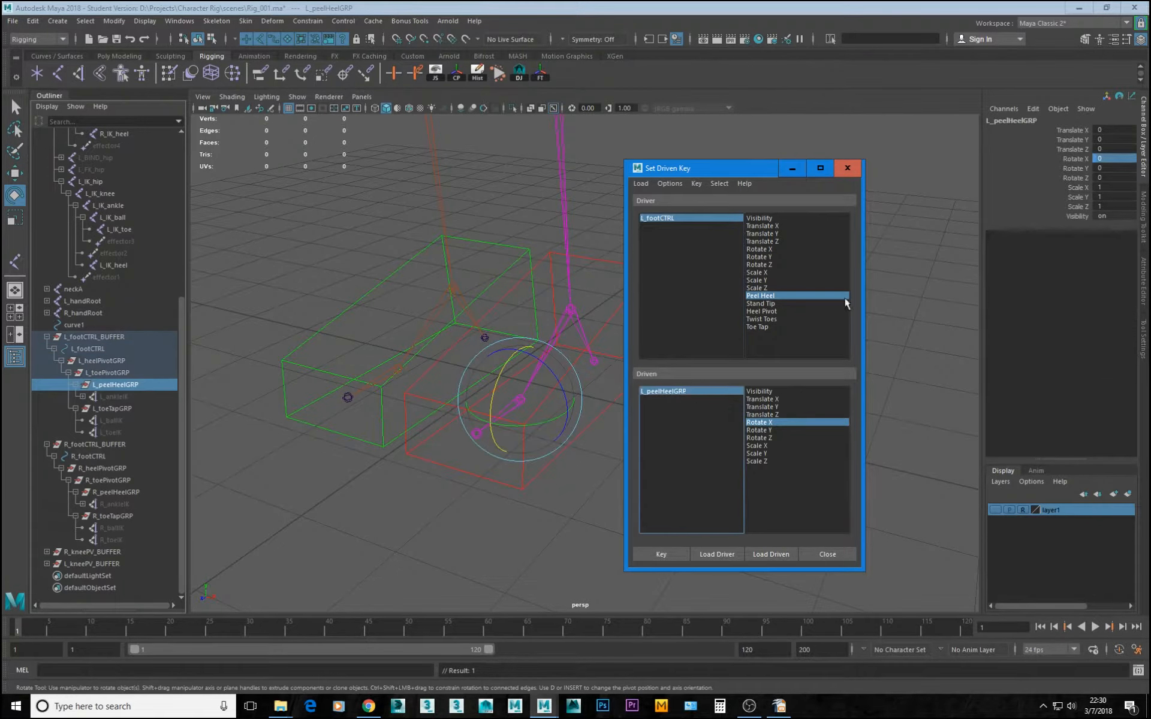
left_click(1053, 197)
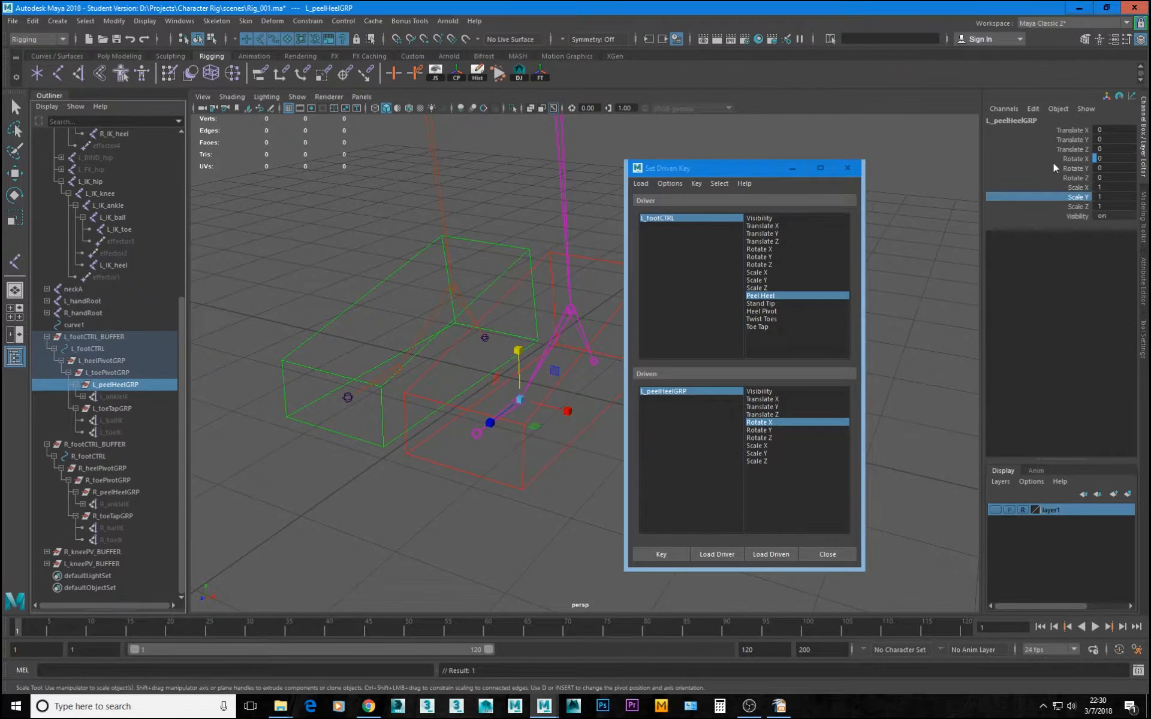
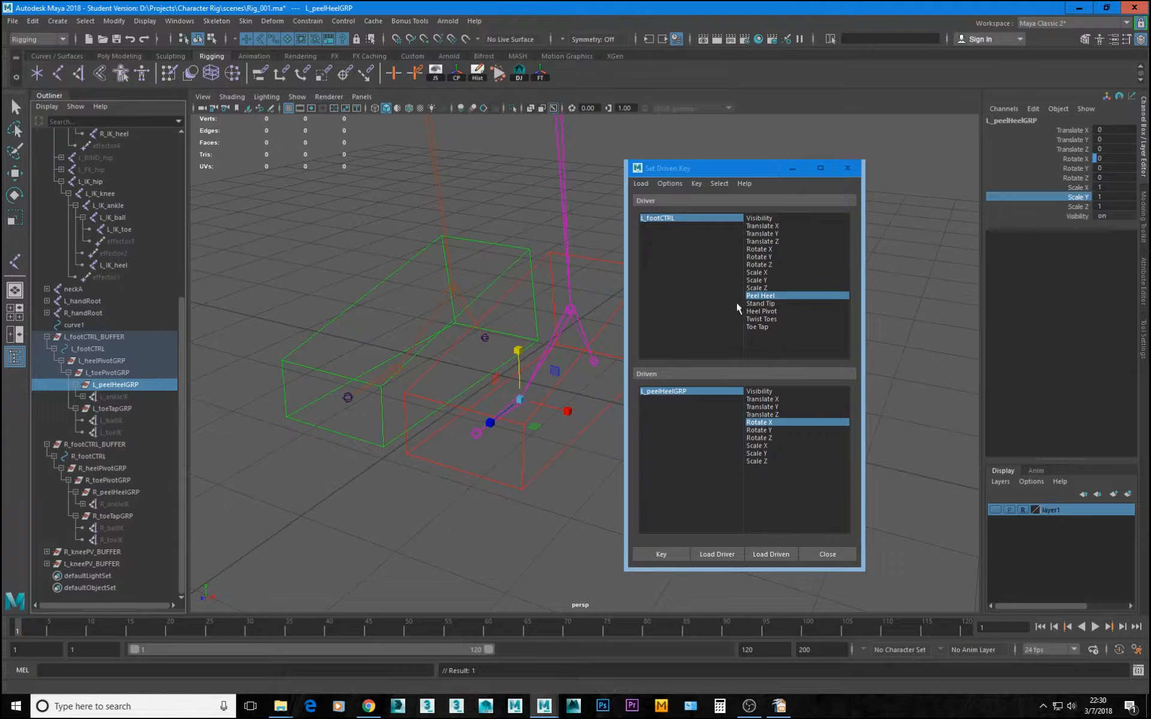
Raise the Peel Heel attribute of L_footCTRL to 10
left_click(685, 217)
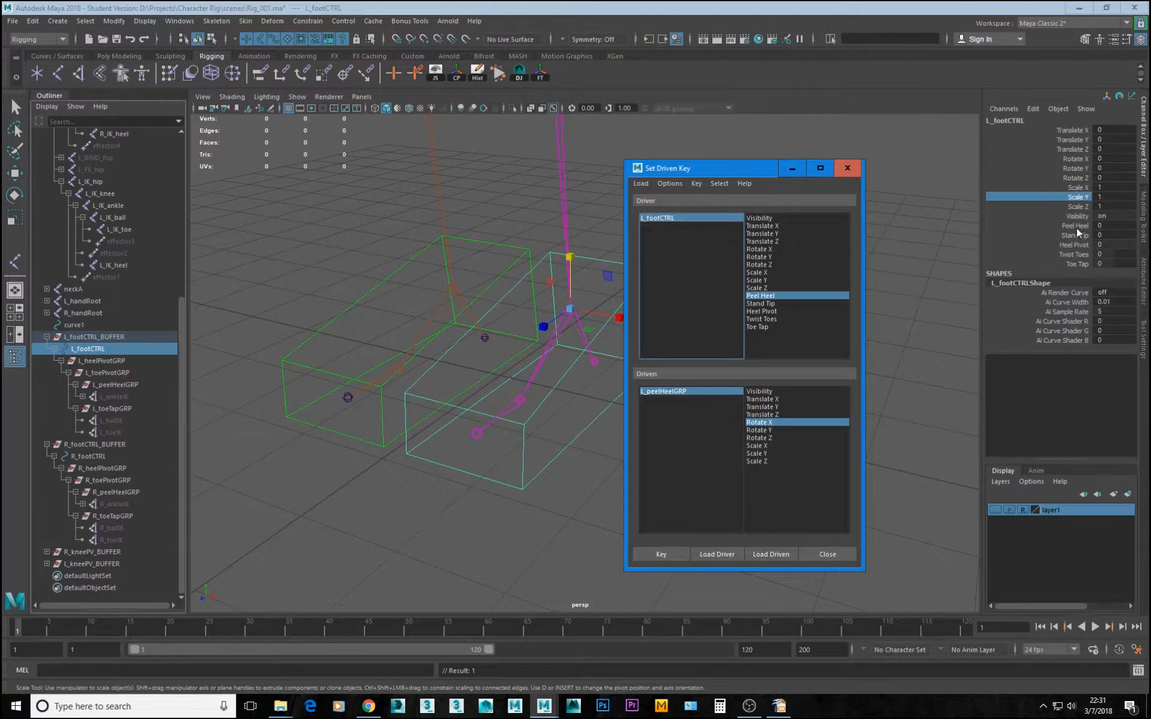
left_click(1075, 225)
middle_click_drag(911, 235, 1111, 229)
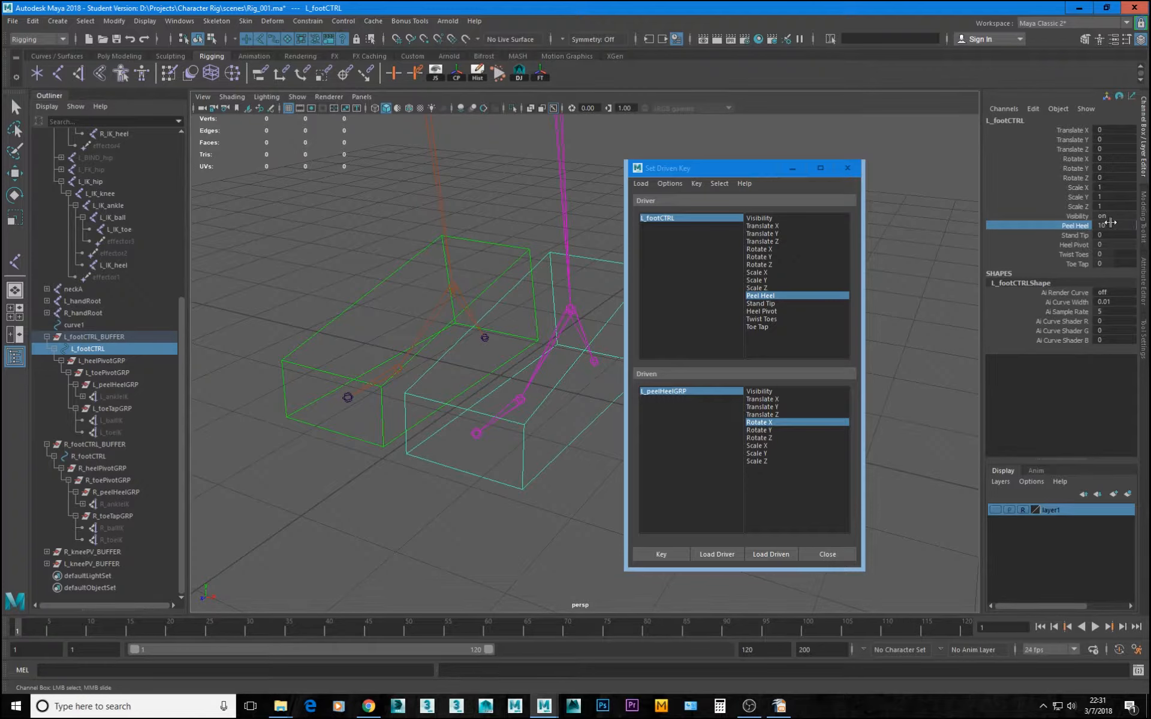
Set L_peelHeelGRP's Rotate X to 60 and key it against the raised Peel Heel value
left_click(659, 392)
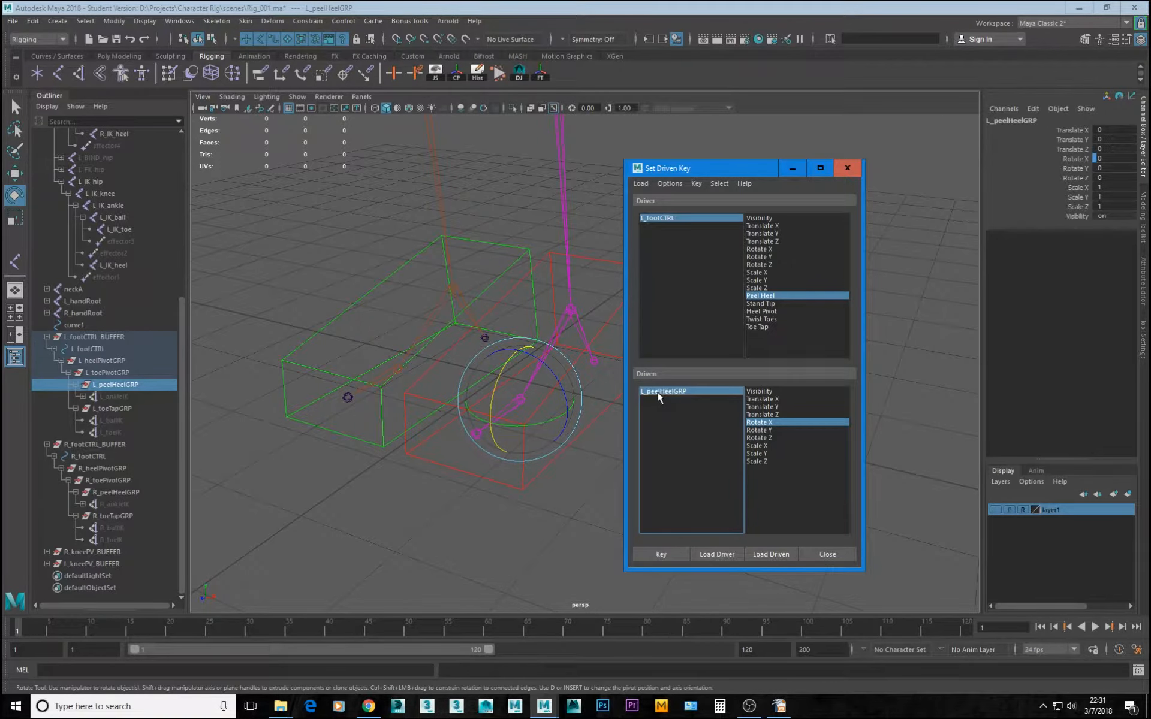
left_click_drag(506, 453, 372, 451, "alt")
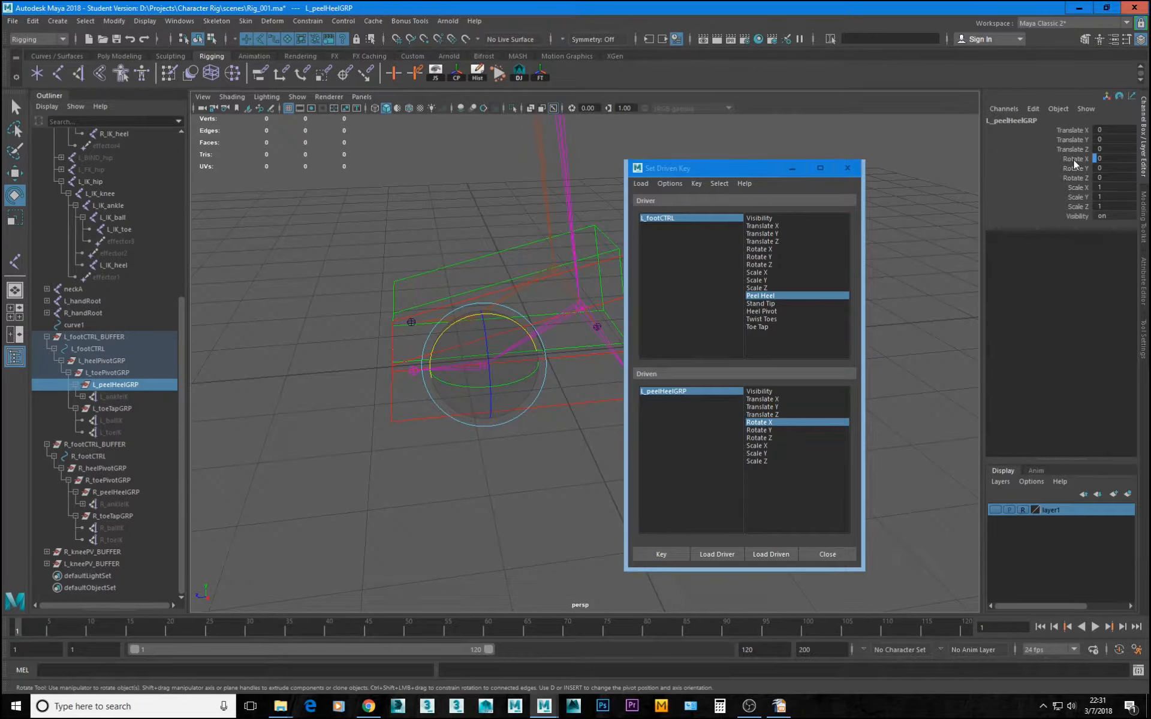
left_click(1073, 159)
middle_click_drag(390, 194, 415, 198)
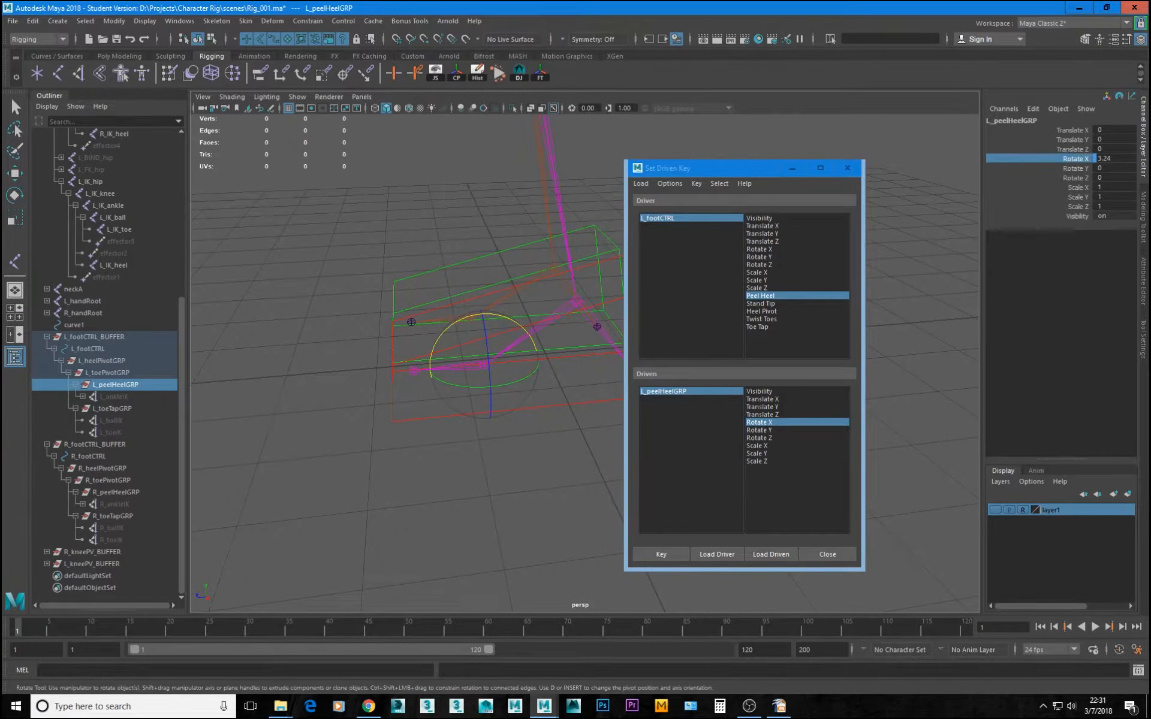
middle_click_drag(462, 334, 423, 346)
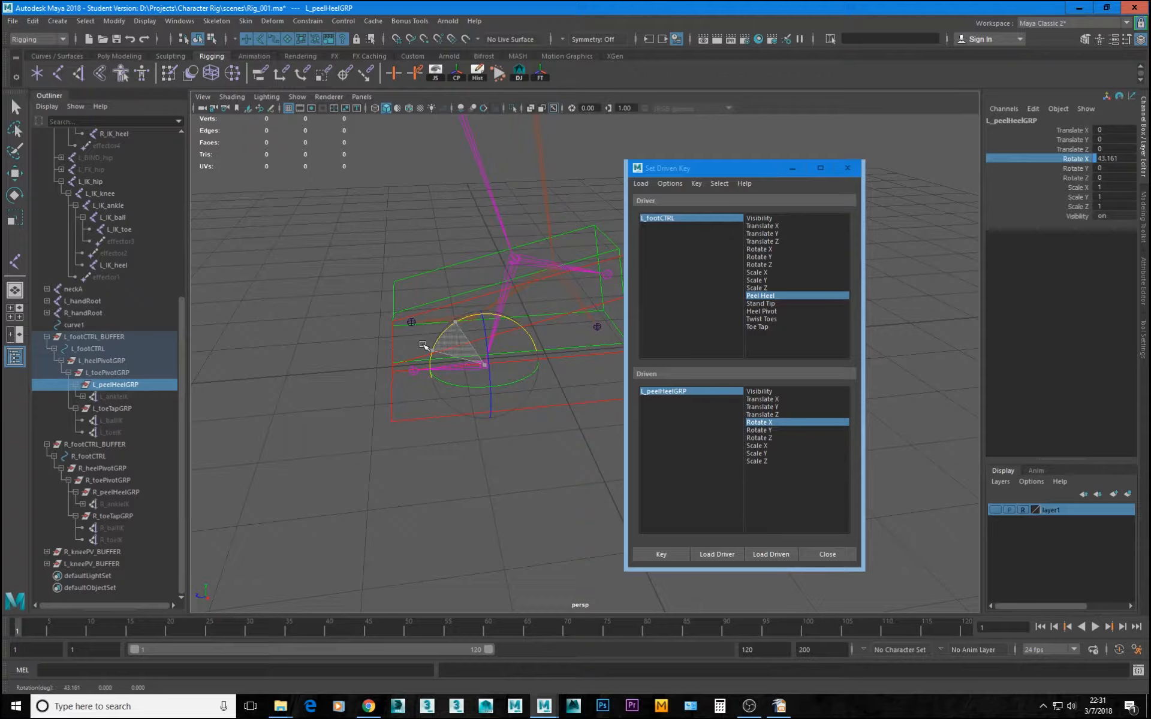
middle_click_drag(423, 345, 409, 358)
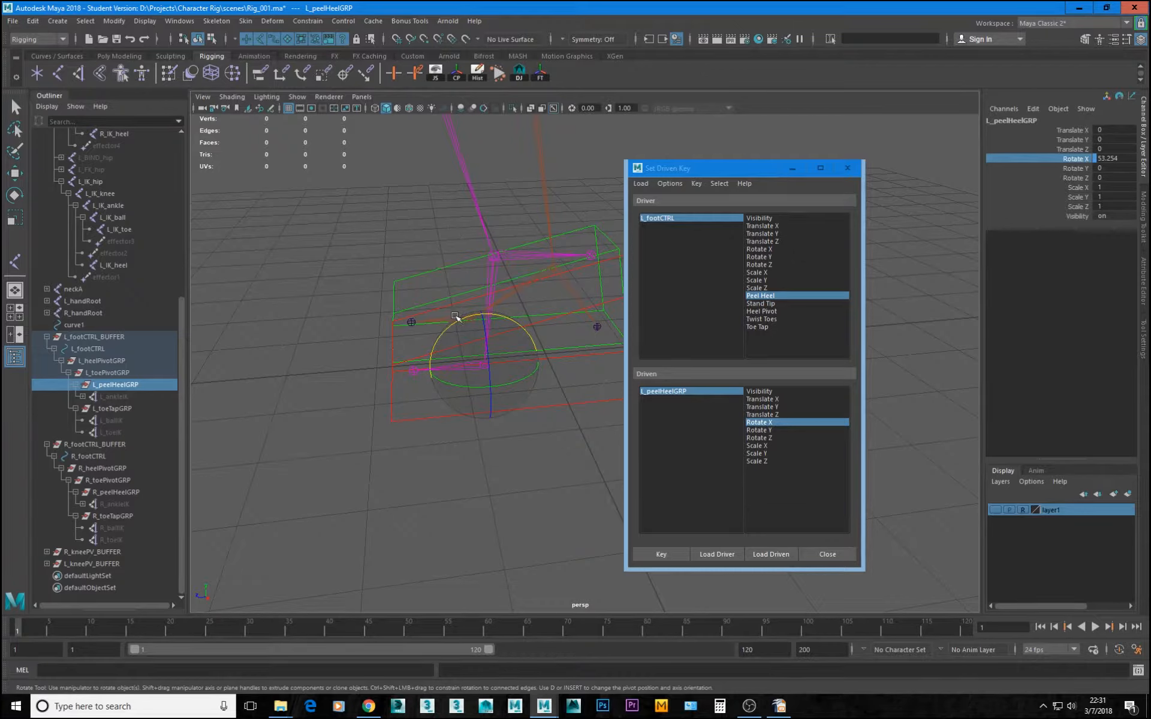
left_click_drag(457, 319, 459, 323)
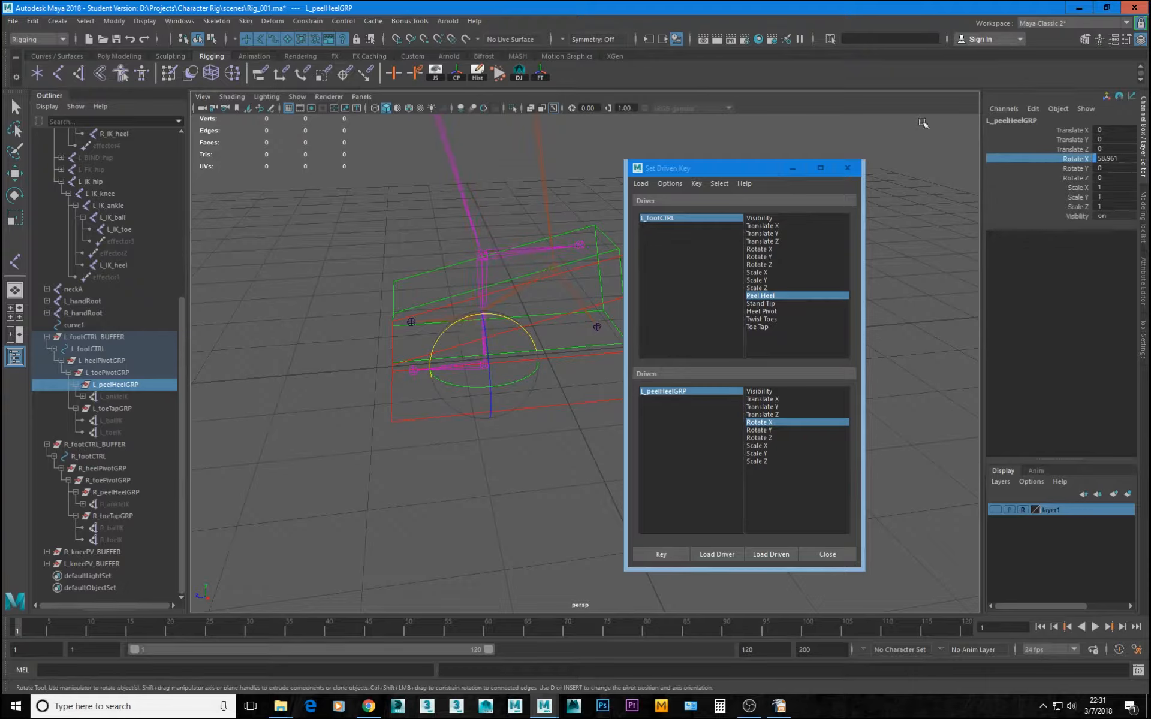
double_click(1113, 159)
type("00")
key("Return")
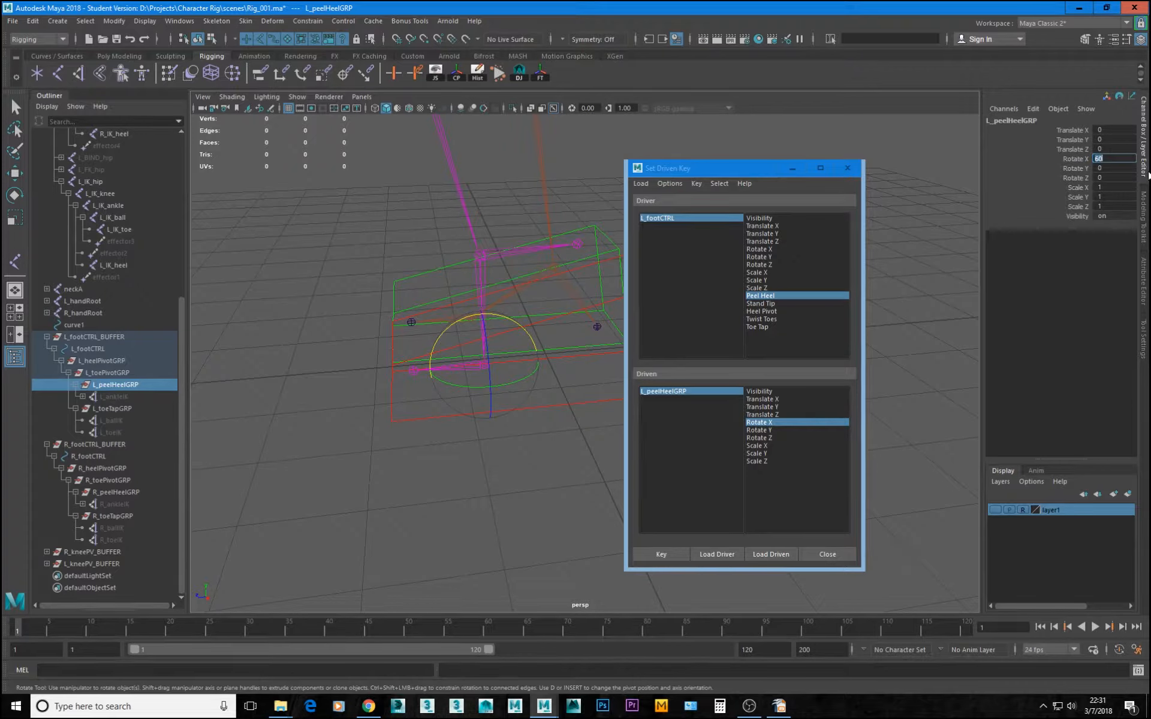
left_click(666, 550)
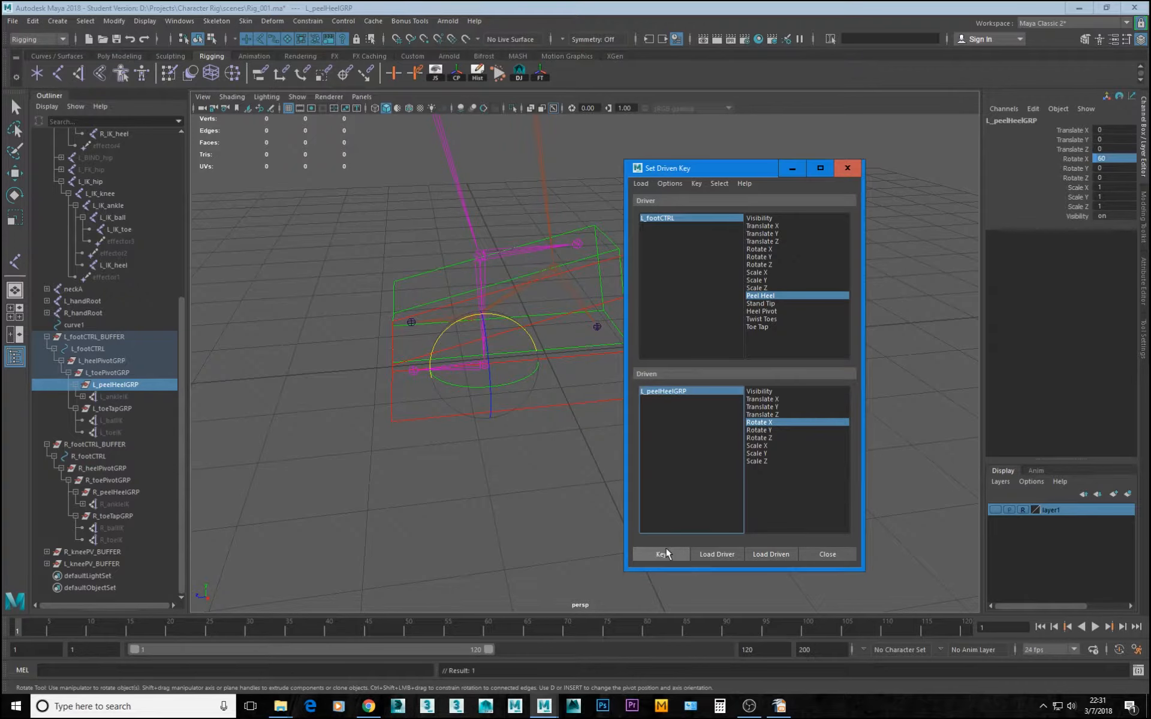
Compare L_footCTRL's Peel Heel with L_peelHeelGRP's Rotate X at the second driven key
left_click(671, 217)
key("e")
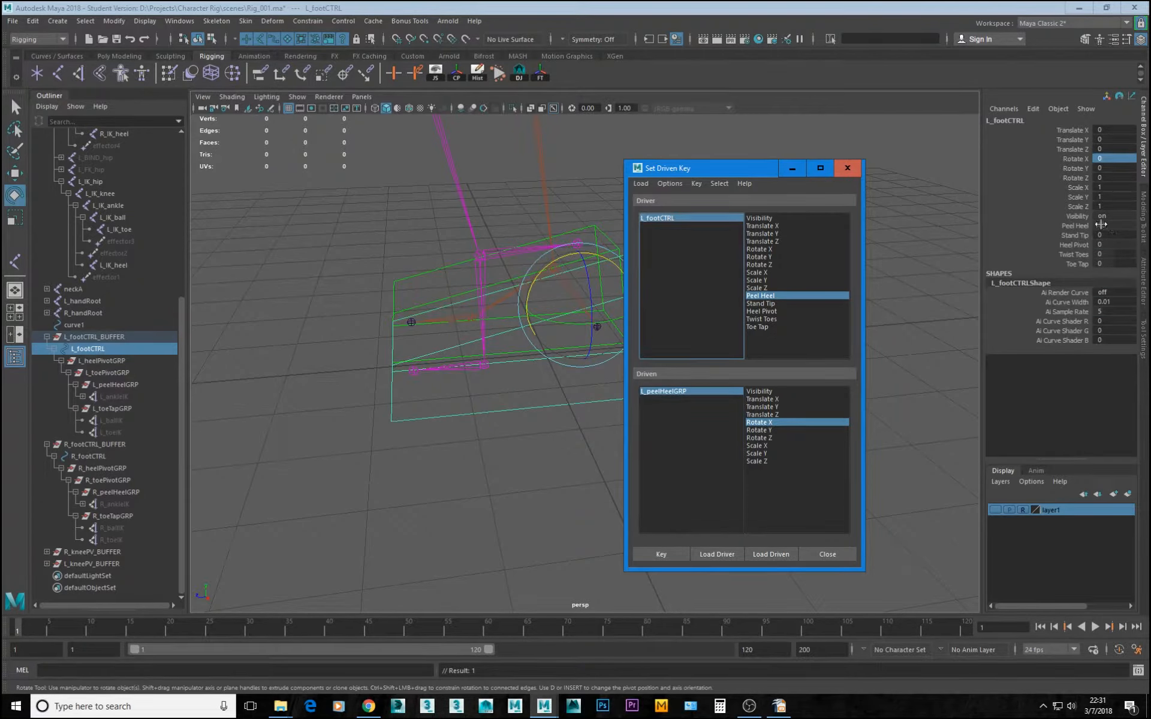
left_click(660, 391)
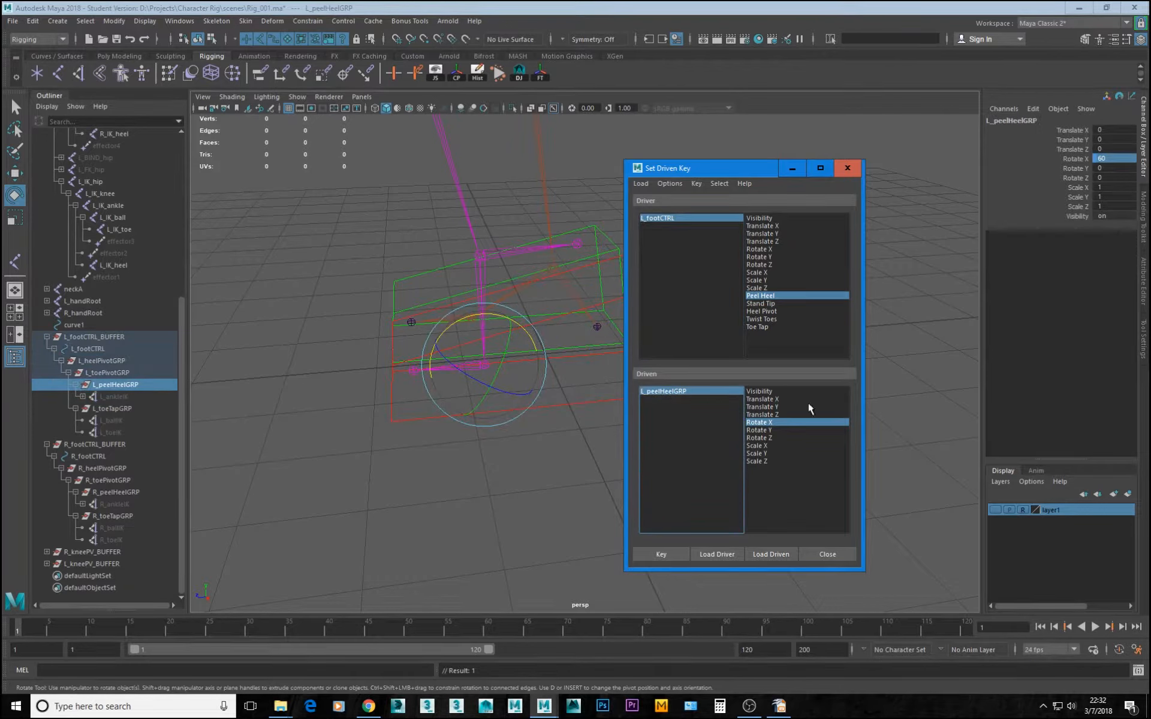
Scrub L_footCTRL's Peel Heel attribute to test the driven heel rotation, leaving it at 0
left_click(660, 219)
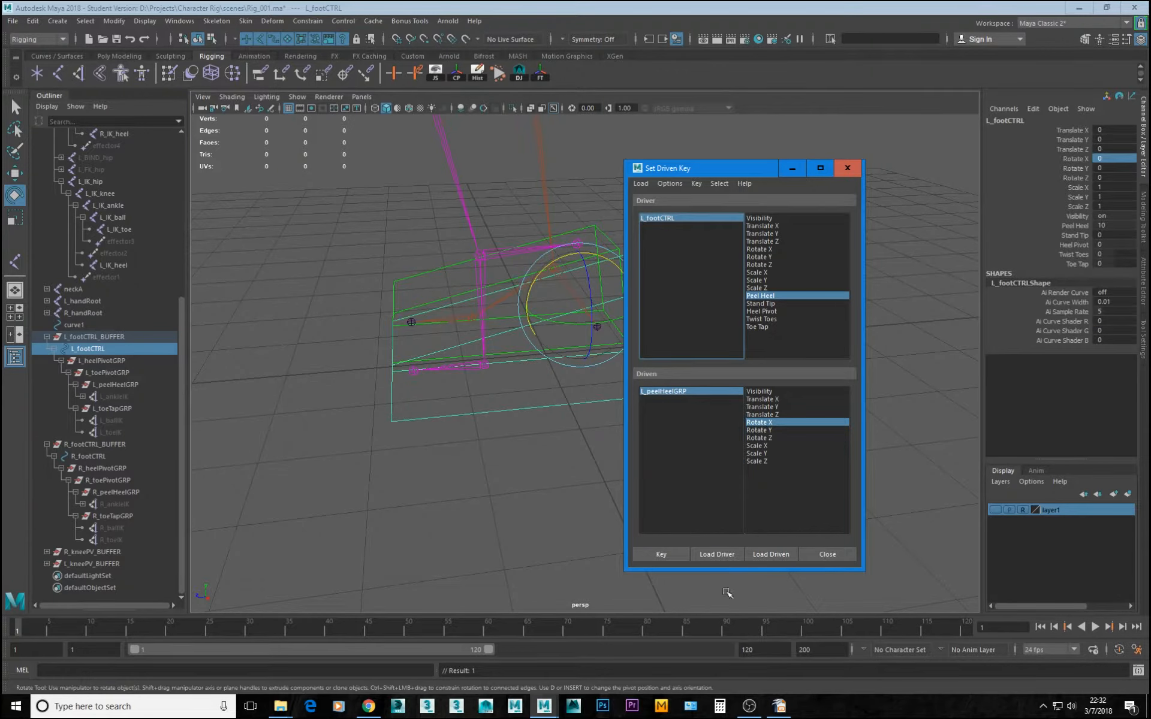
left_click_drag(715, 172, 759, 411)
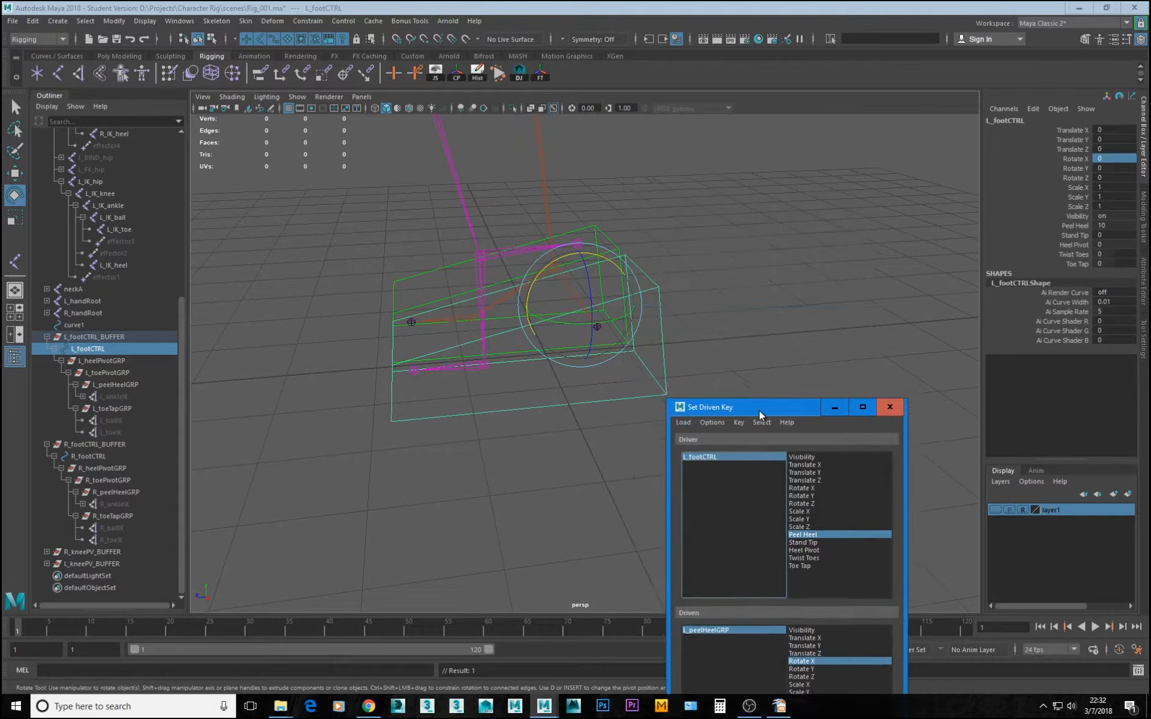
left_click(1074, 225)
middle_click_drag(789, 282, 791, 281)
middle_click_drag(871, 291, 645, 309)
key("ctrl+z")
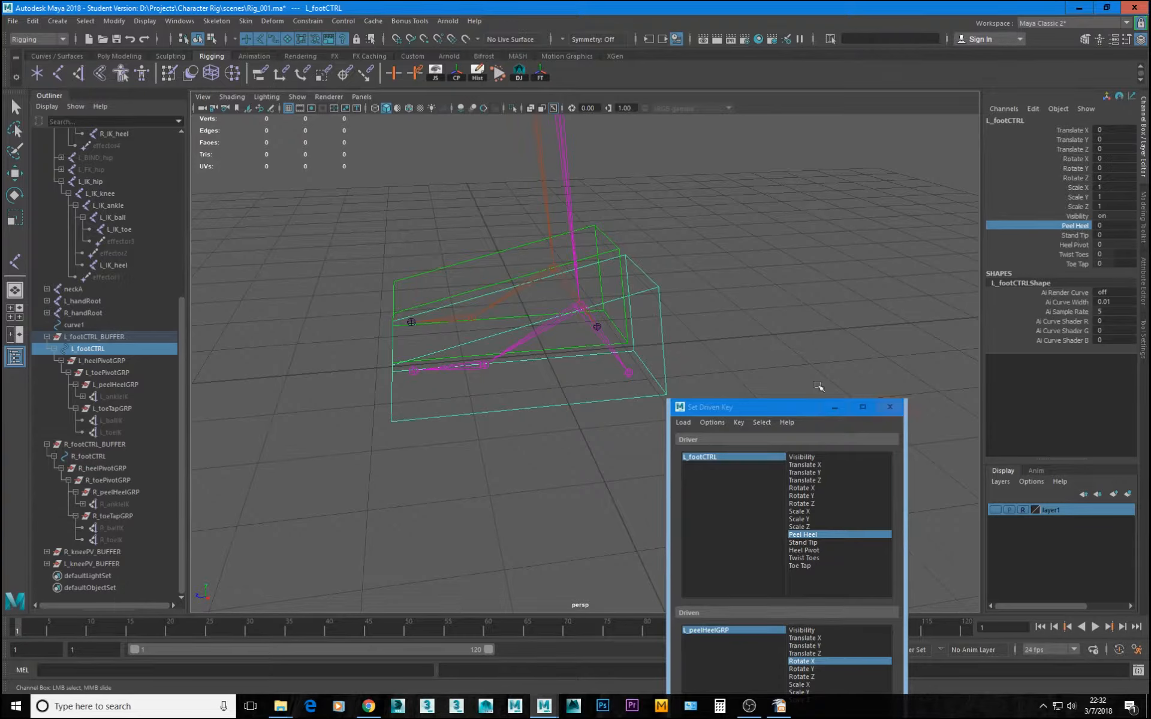
middle_click_drag(707, 335, 576, 265)
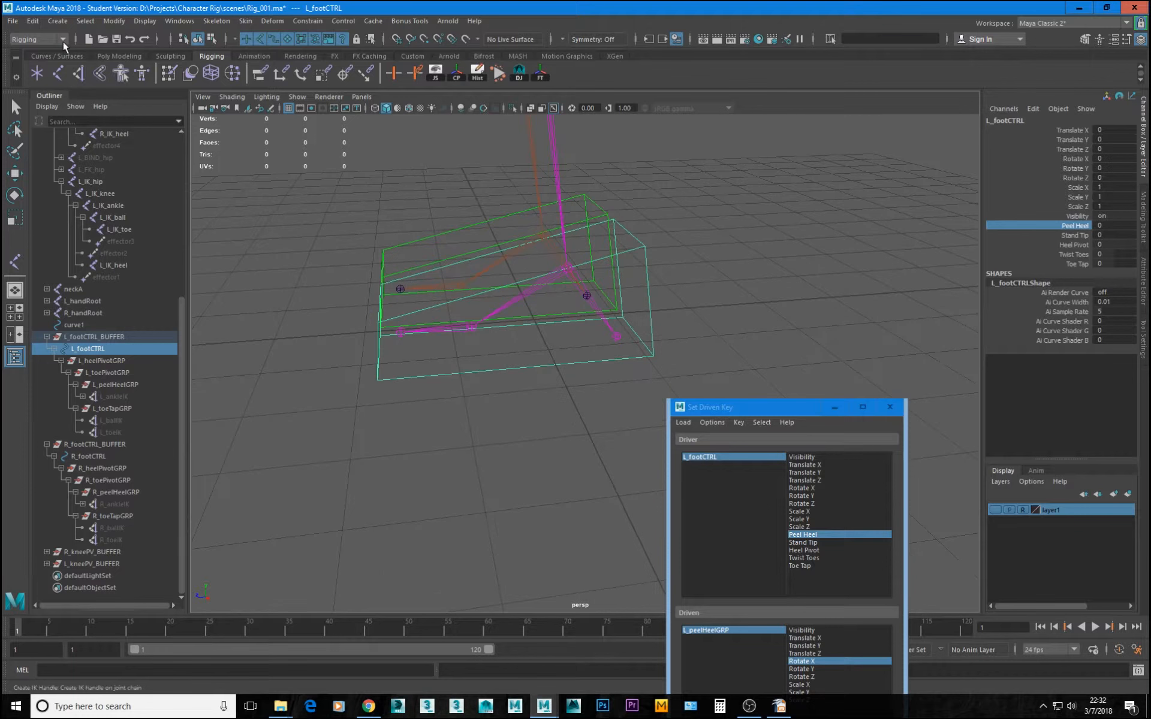
Open the Graph Editor and display the Rotate X driven curve of L_peelHeelGRP
left_click(120, 22)
mouse_move(180, 22)
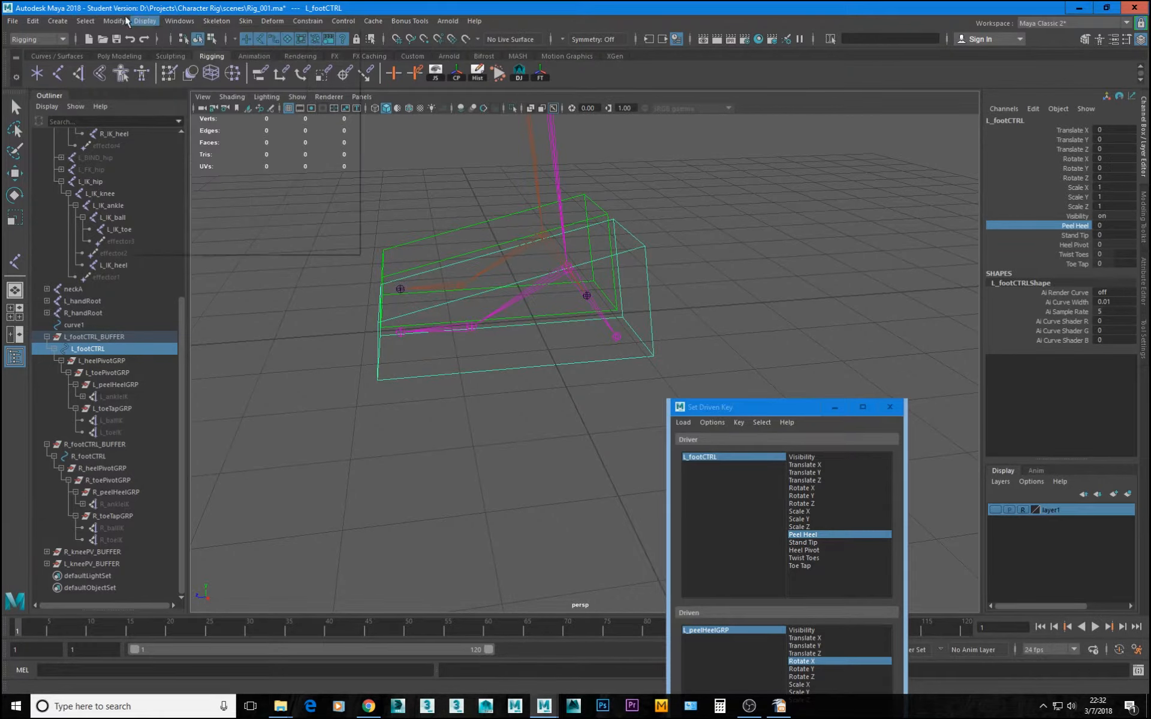
mouse_move(213, 89)
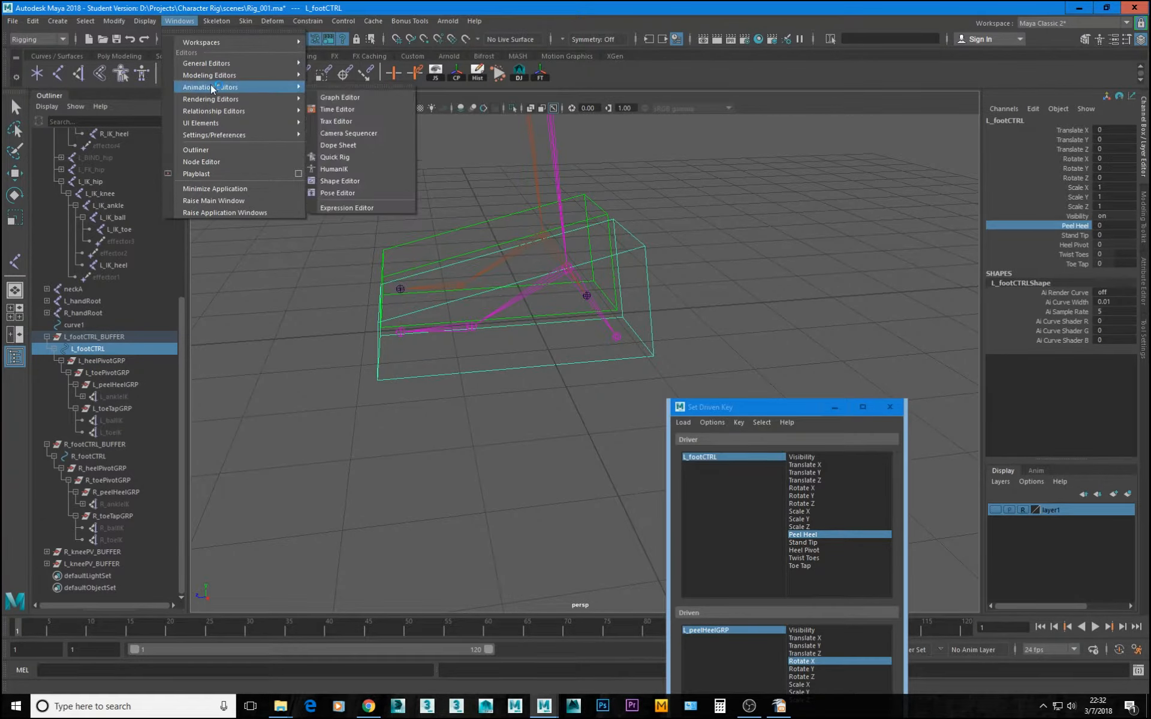
left_click(340, 97)
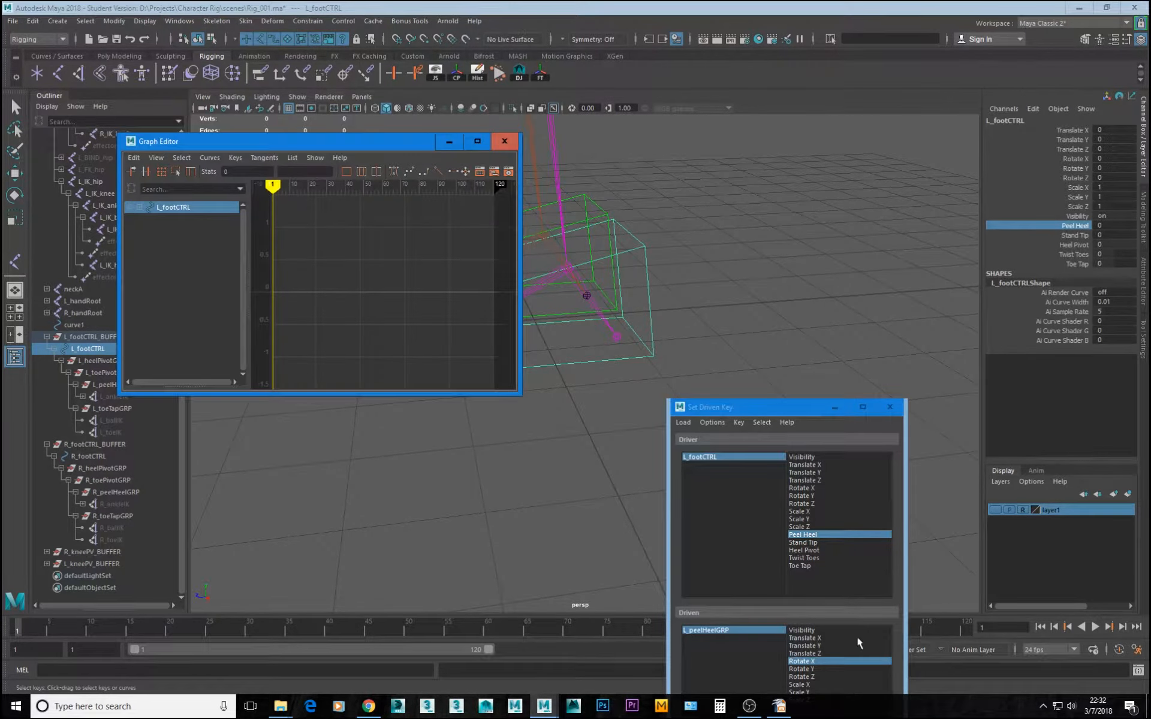
left_click(702, 630)
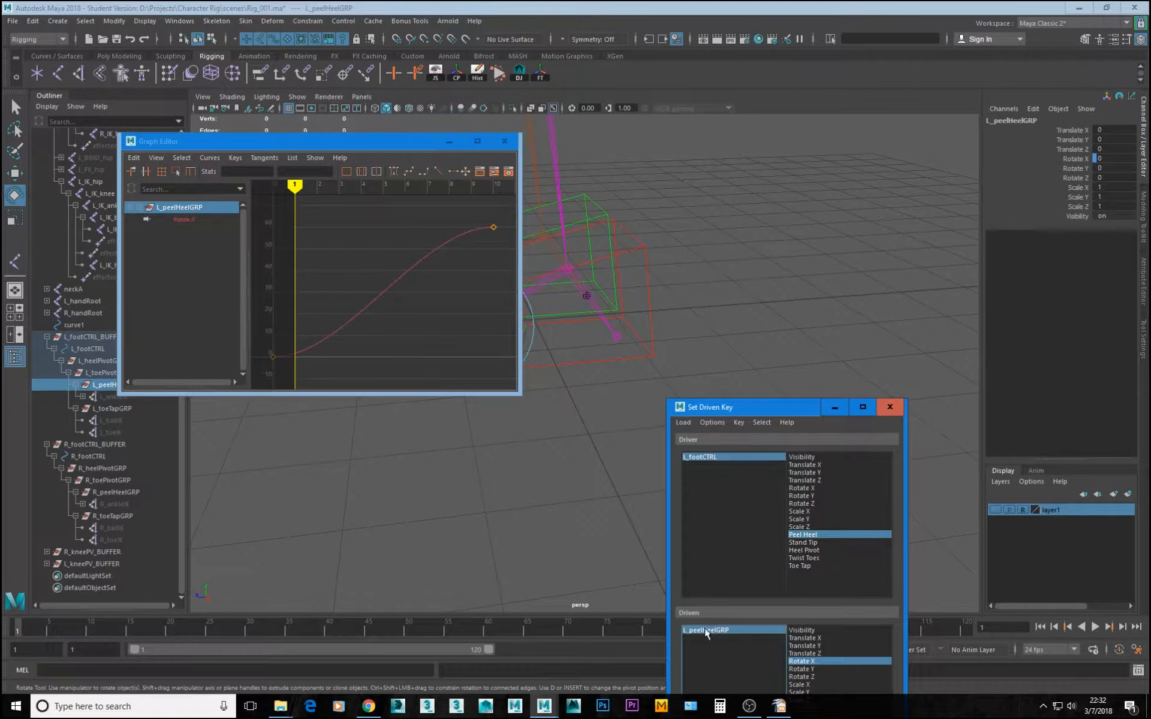
Enlarge and reposition the Graph Editor window and frame the whole Rotate X curve in it
left_click_drag(762, 411, 762, 179)
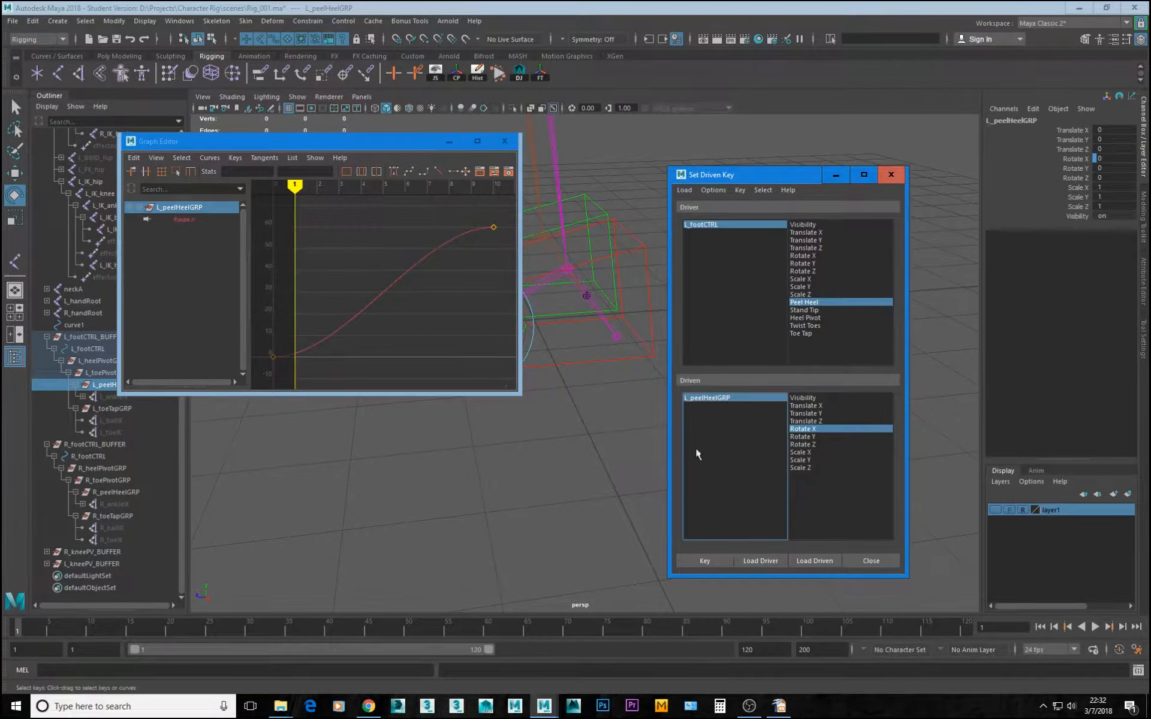
left_click_drag(521, 393, 635, 512)
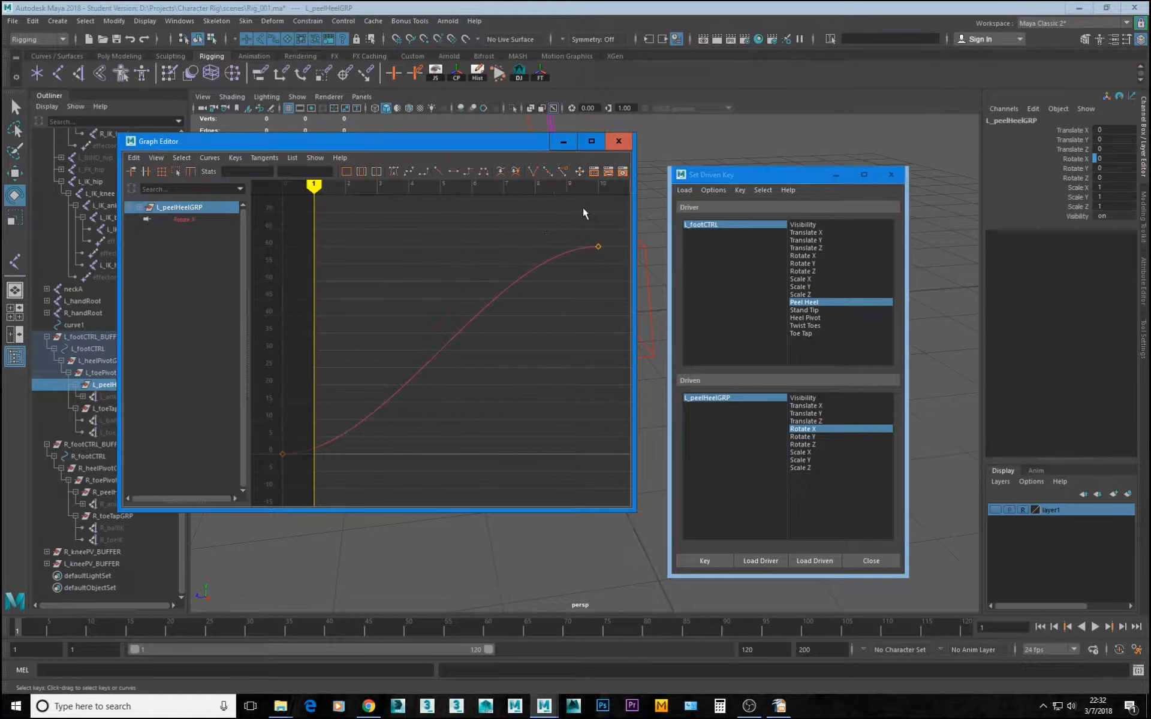
left_click_drag(491, 150, 837, 171)
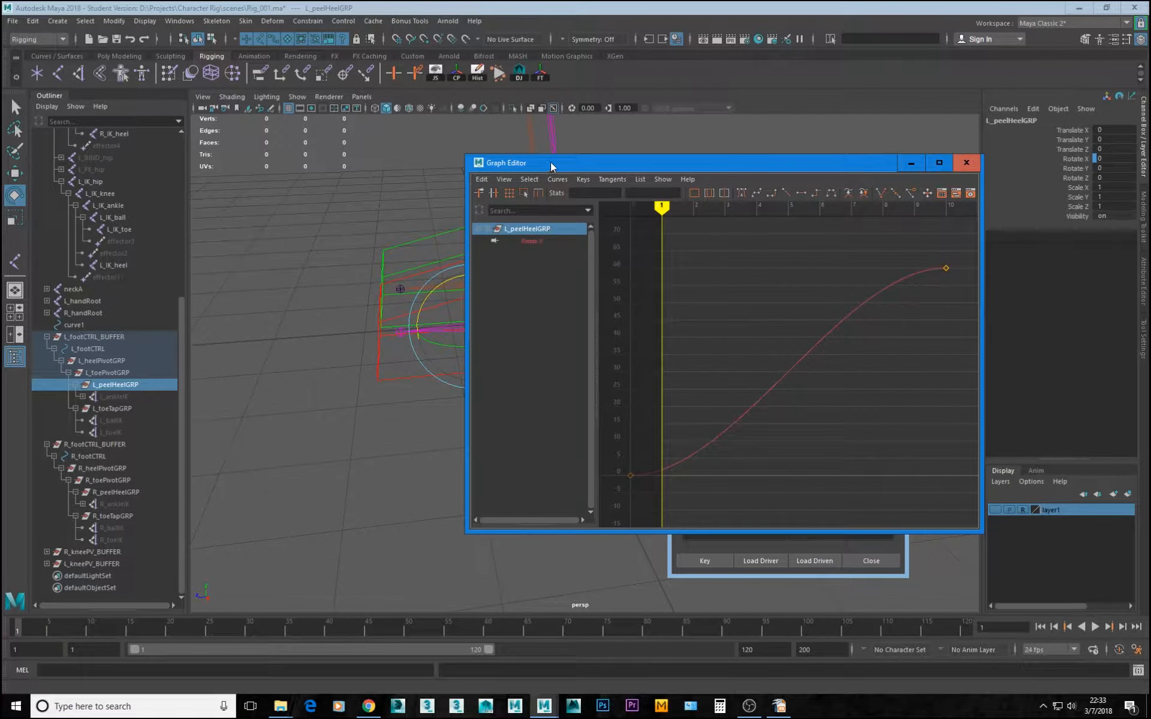
left_click_drag(466, 158, 400, 103)
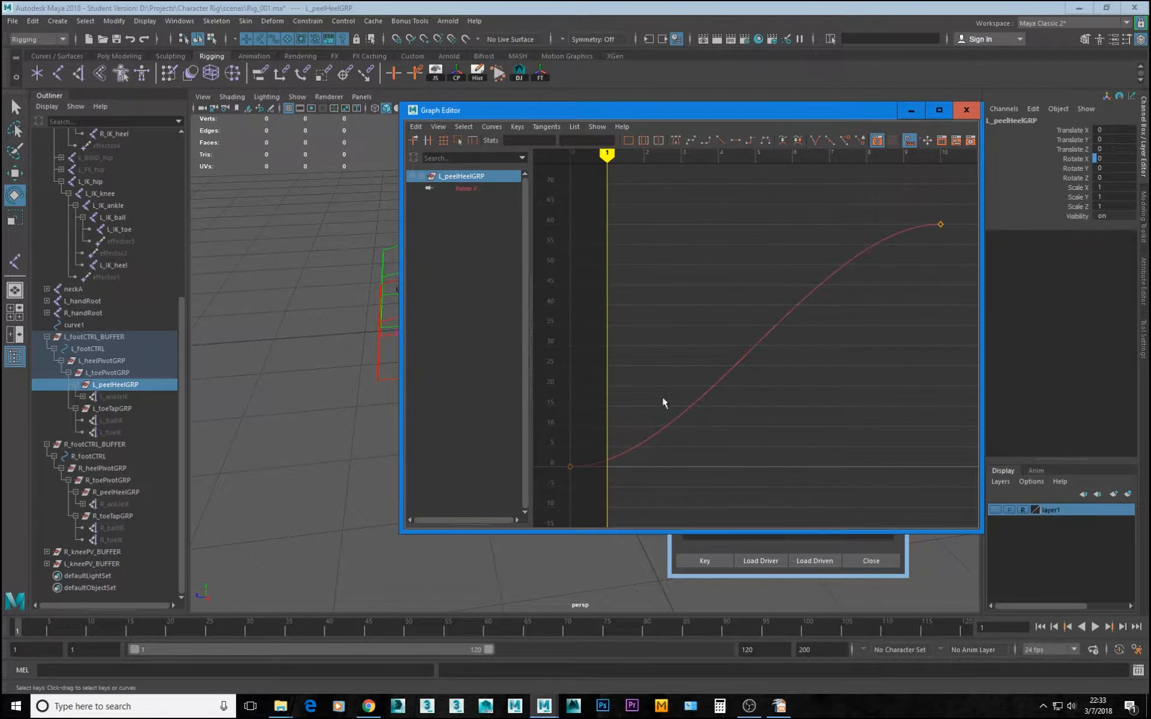
key("f")
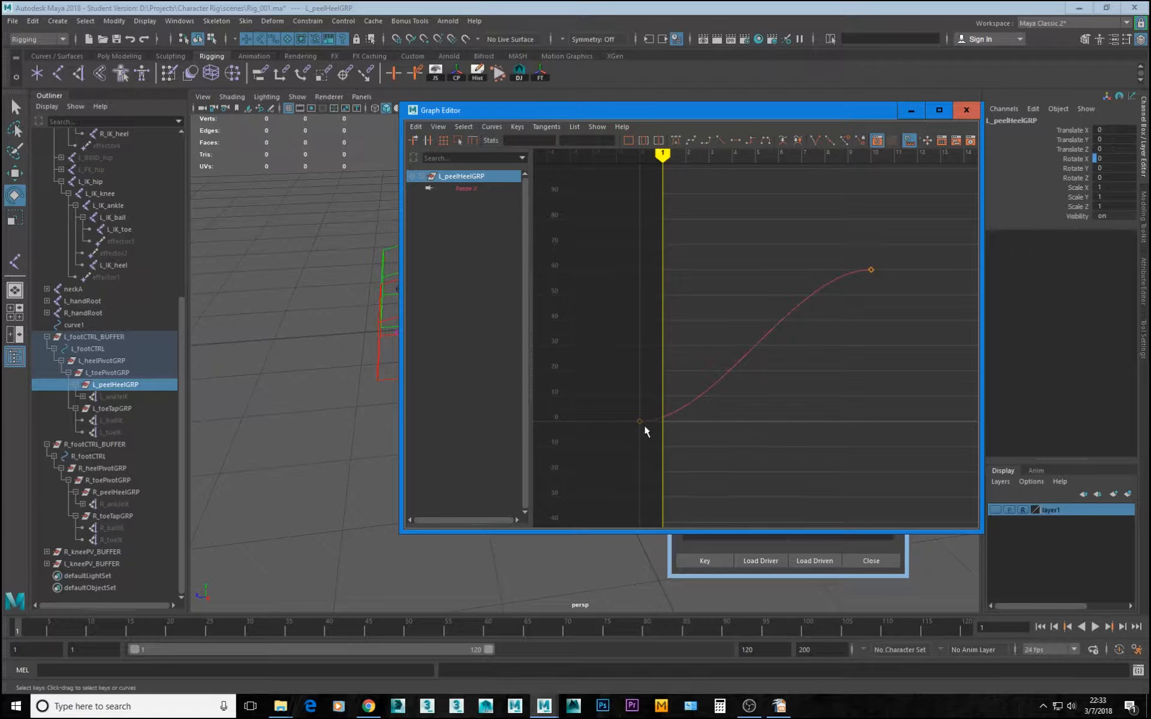
Examine the start and end keys of L_peelHeelGRP's Rotate X curve and the easing at their tangents
left_click_drag(626, 404, 664, 450)
left_click_drag(835, 228, 899, 290)
middle_click_drag(899, 290, 778, 275, "alt")
right_click_drag(778, 275, 817, 308, "alt")
middle_click_drag(817, 309, 776, 320, "alt")
right_click_drag(894, 288, 816, 288, "alt")
middle_click_drag(722, 449, 768, 379, "alt")
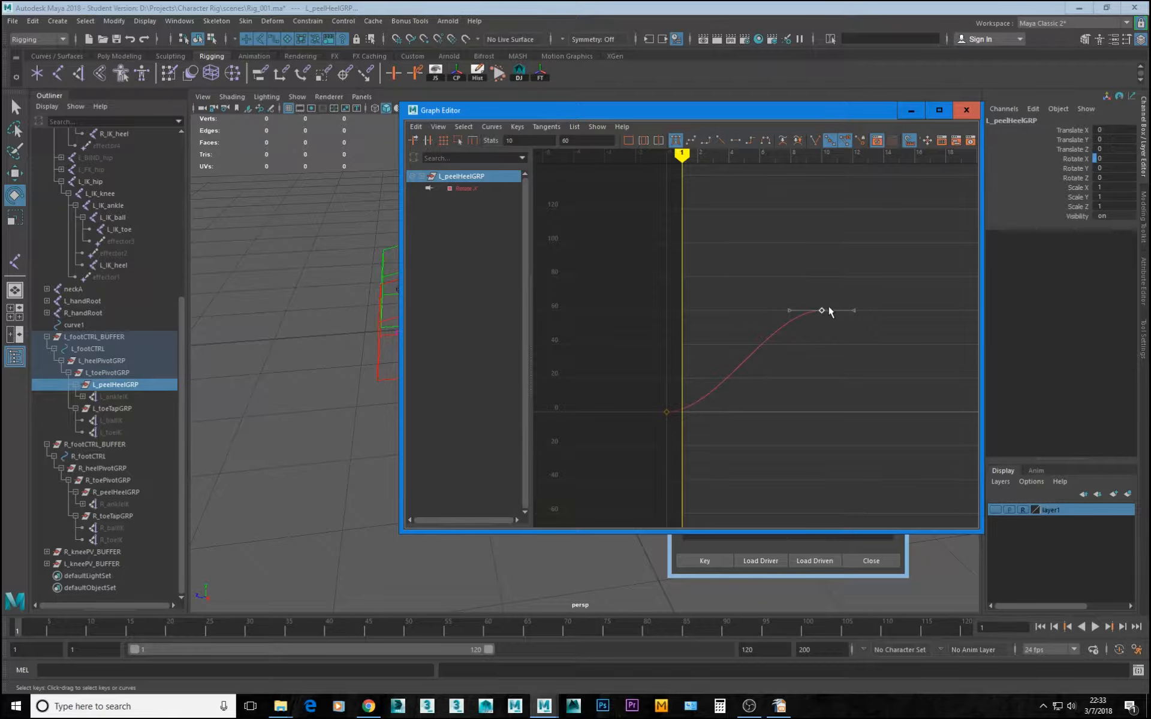
Make the tangents of L_peelHeelGRP's Rotate X curve linear and move the Graph Editor out of the way
left_click_drag(794, 273, 816, 352)
left_click(721, 140)
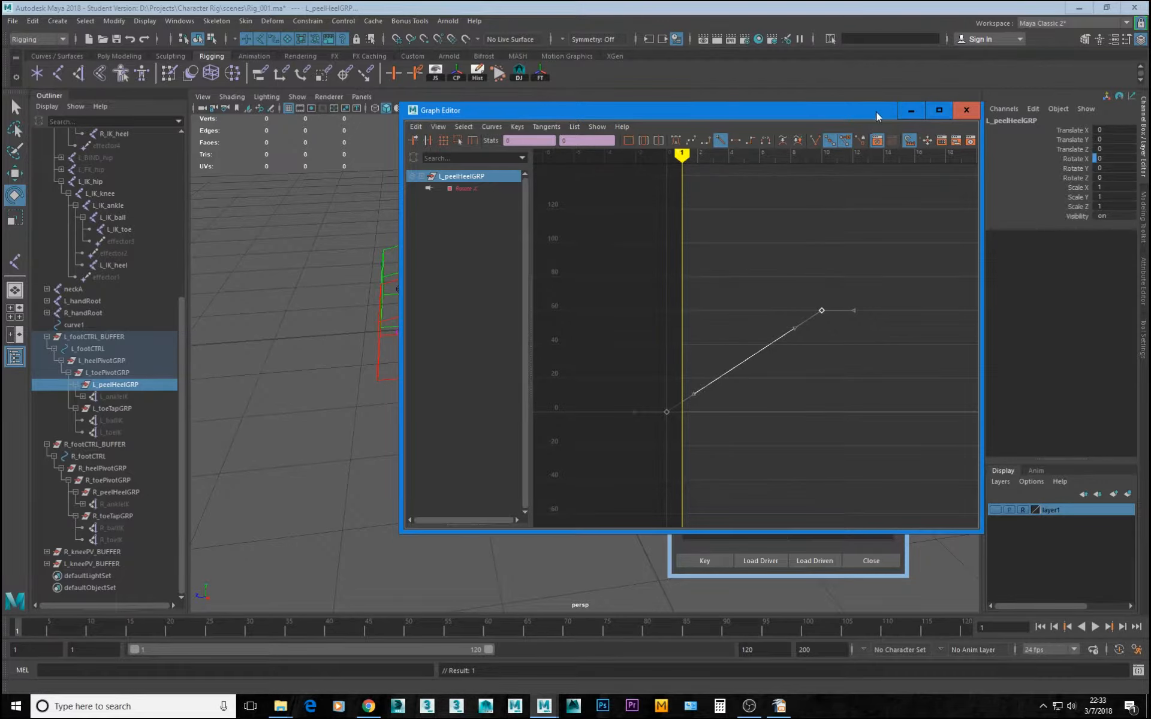
left_click_drag(876, 111, 0, 433)
Load R_footCTRL's Peel Heel as driver and R_peelHeelGRP's Rotate X as driven, and key them at 0
left_click_drag(610, 488, 443, 394, "alt")
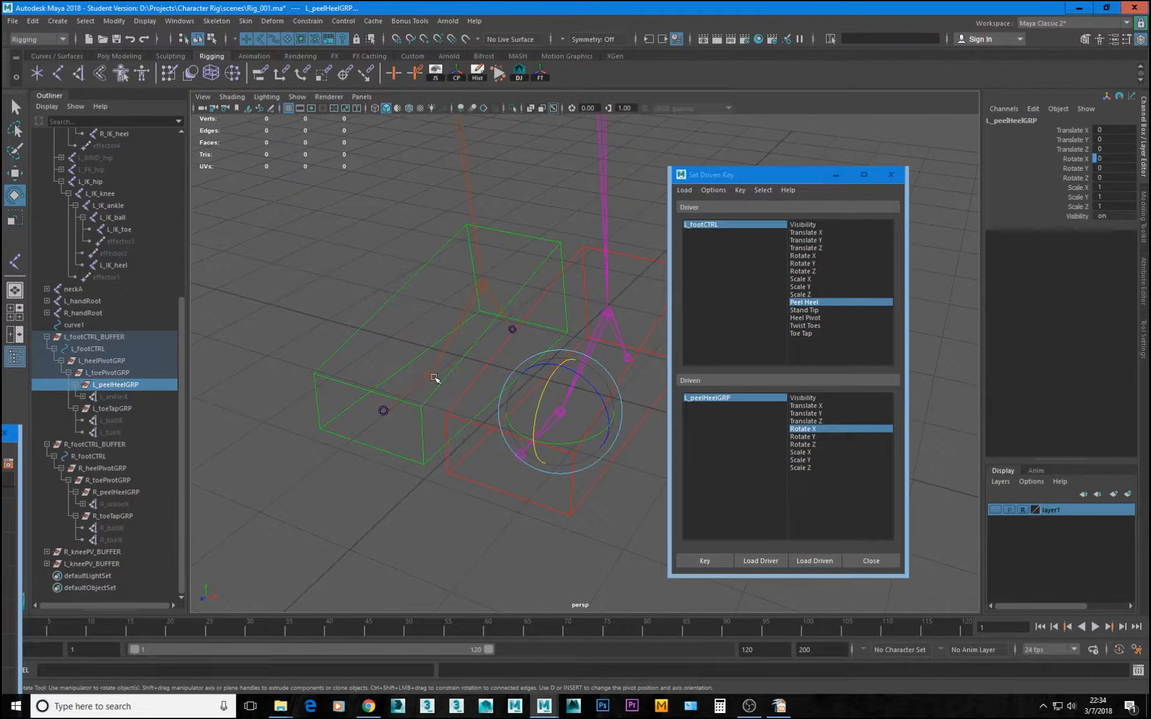
left_click(417, 411)
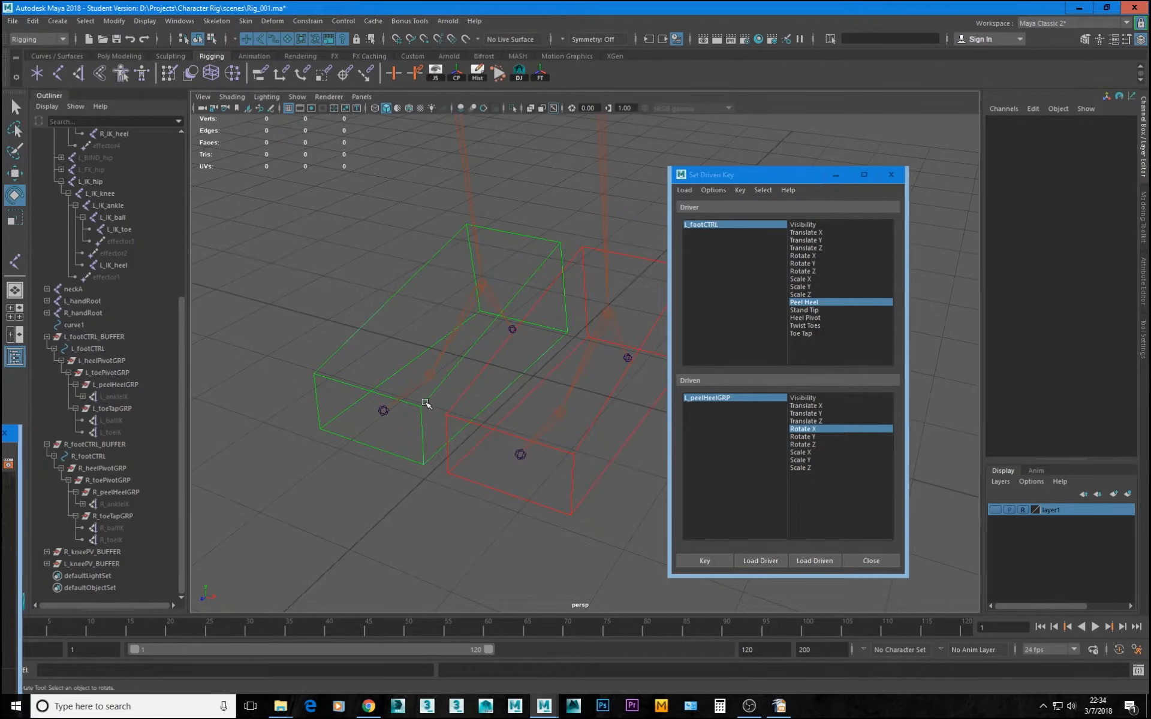
left_click(426, 405)
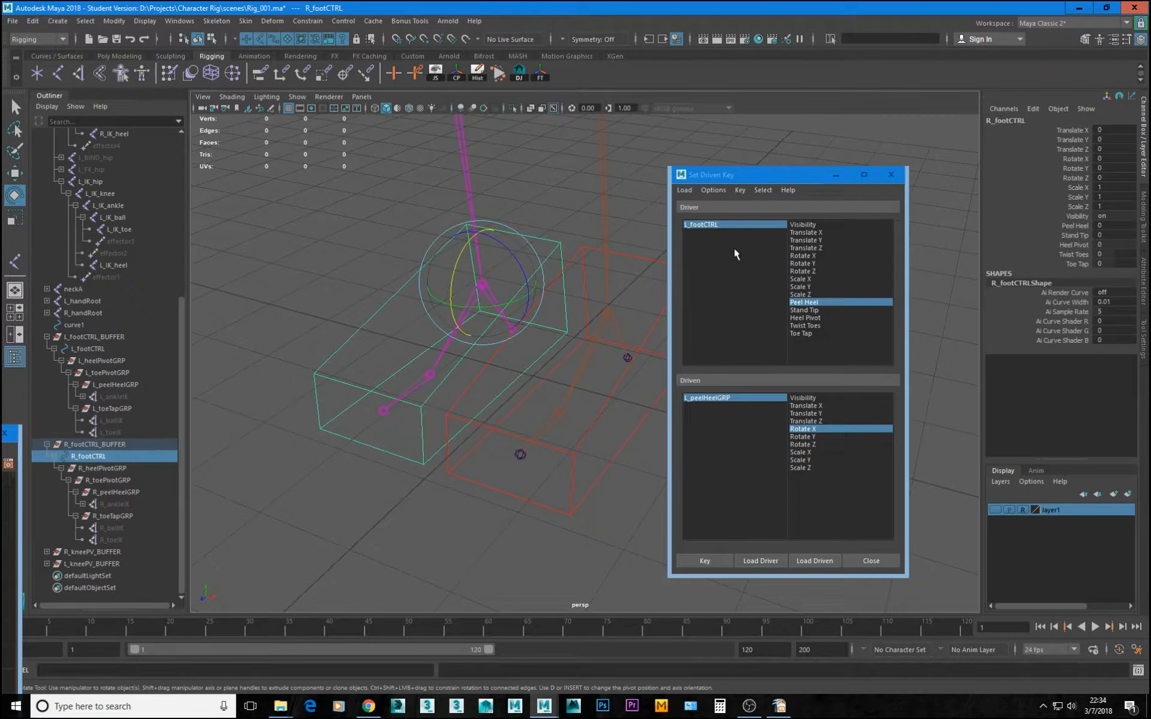
left_click(760, 561)
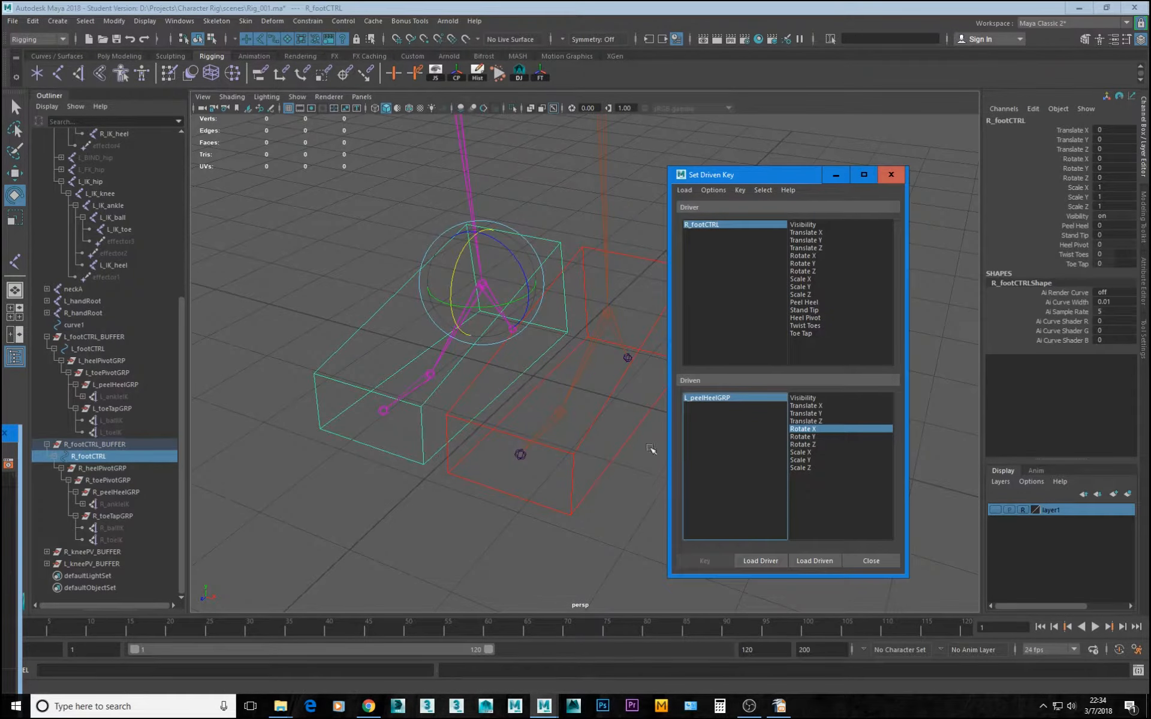
left_click(109, 491)
left_click(810, 561)
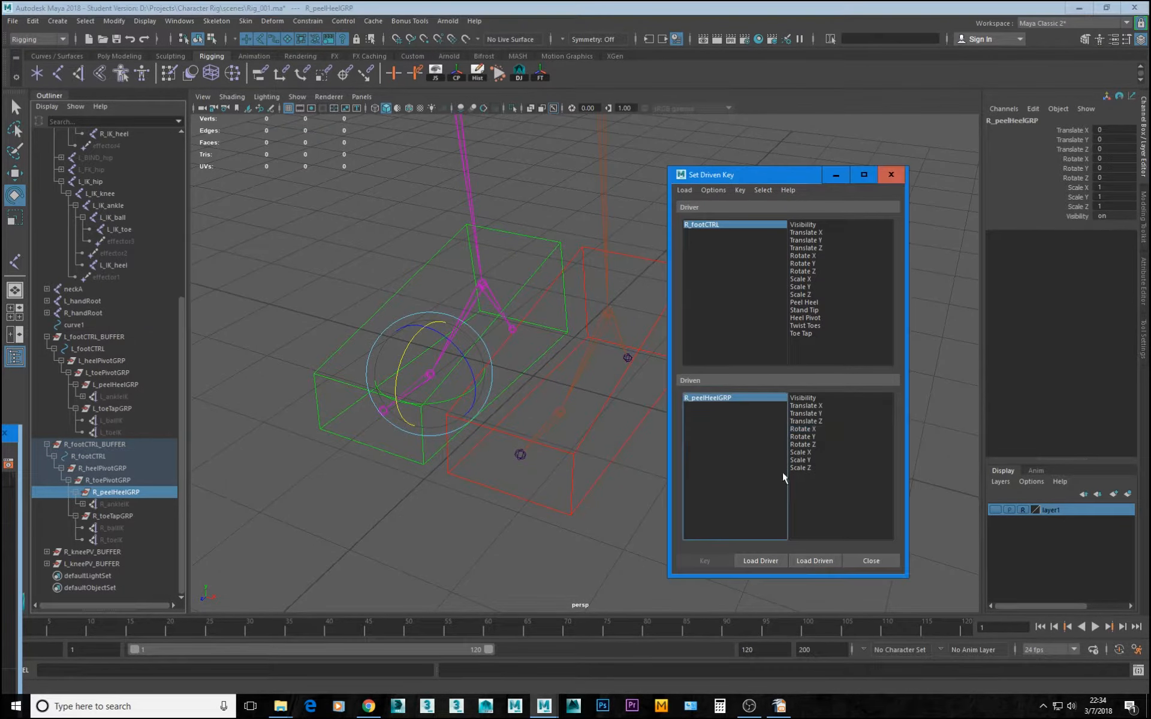
left_click(804, 303)
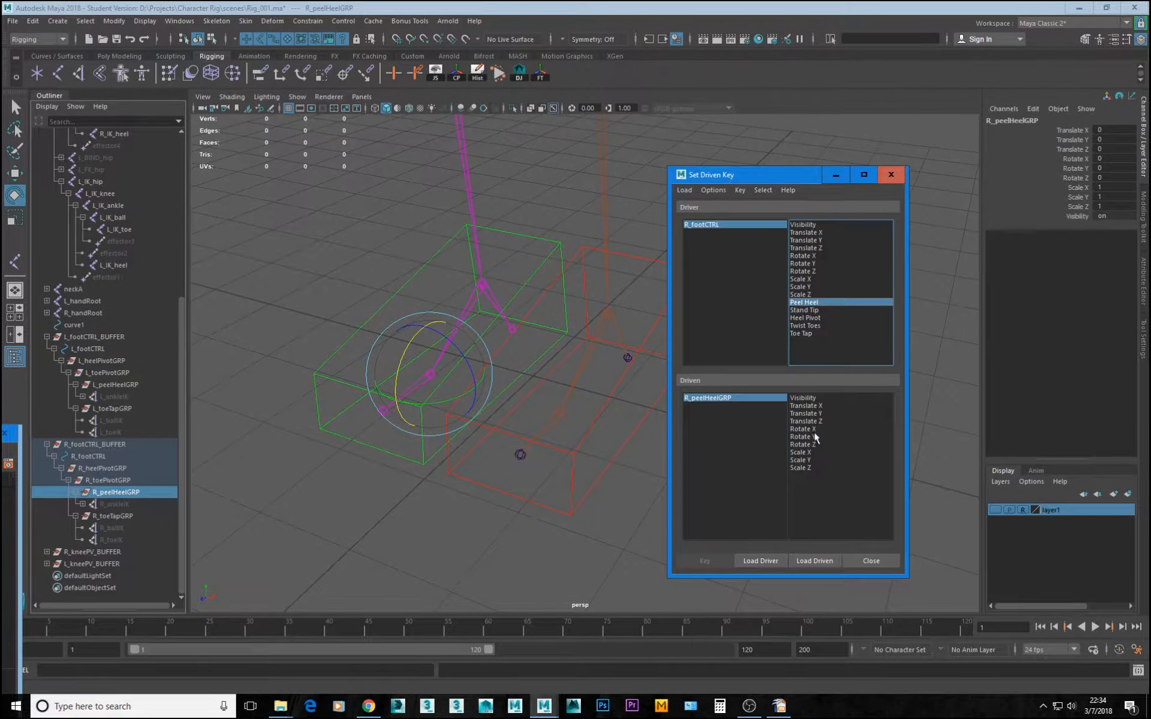
left_click(803, 430)
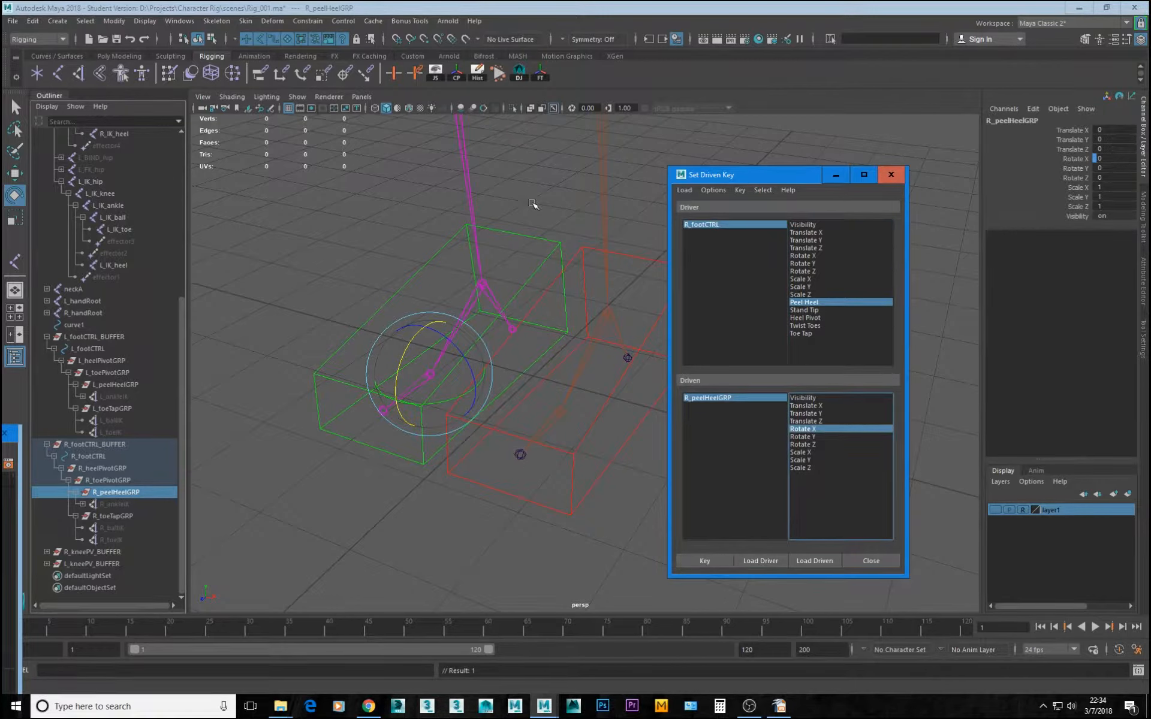
Raise R_footCTRL's Peel Heel to 10 and check the channels of the driver and of R_peelHeelGRP
left_click(553, 255)
left_click(1086, 226)
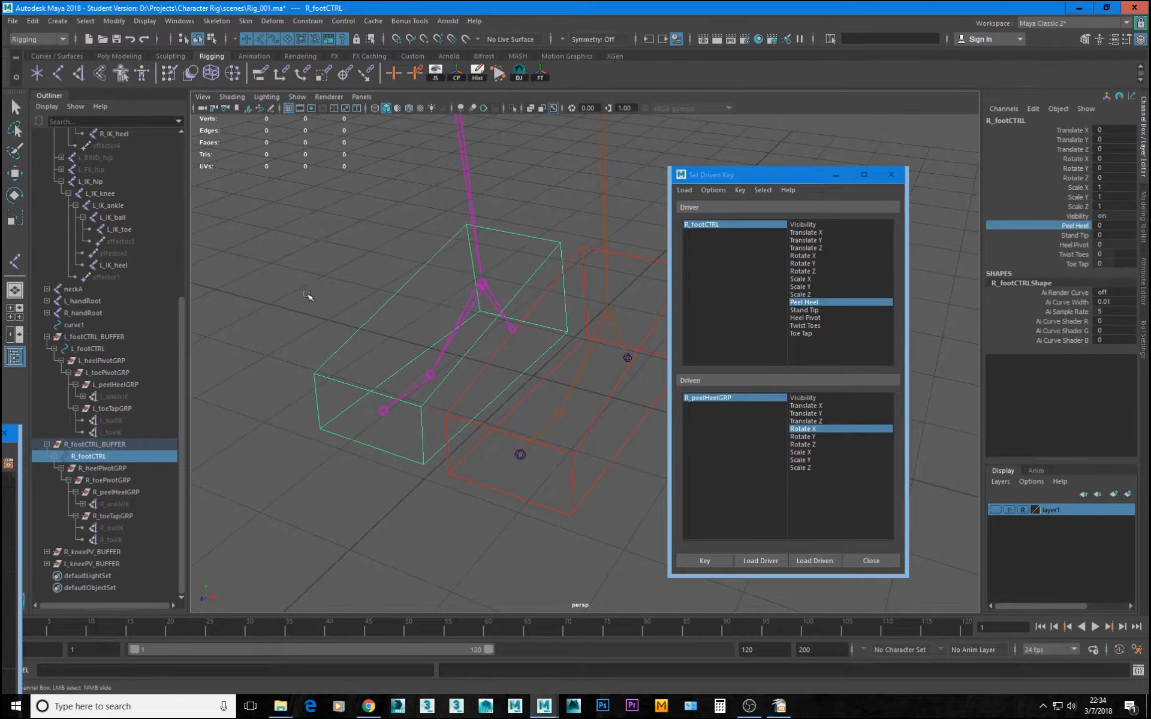
middle_click_drag(308, 294, 846, 361)
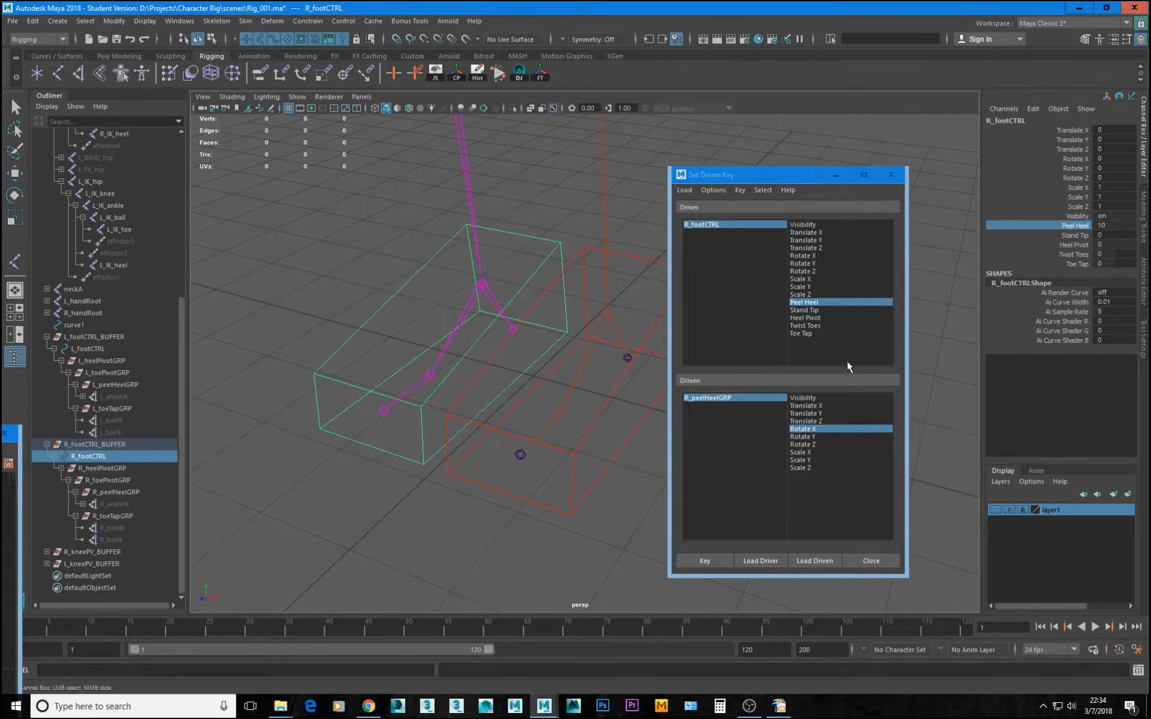
left_click(718, 399)
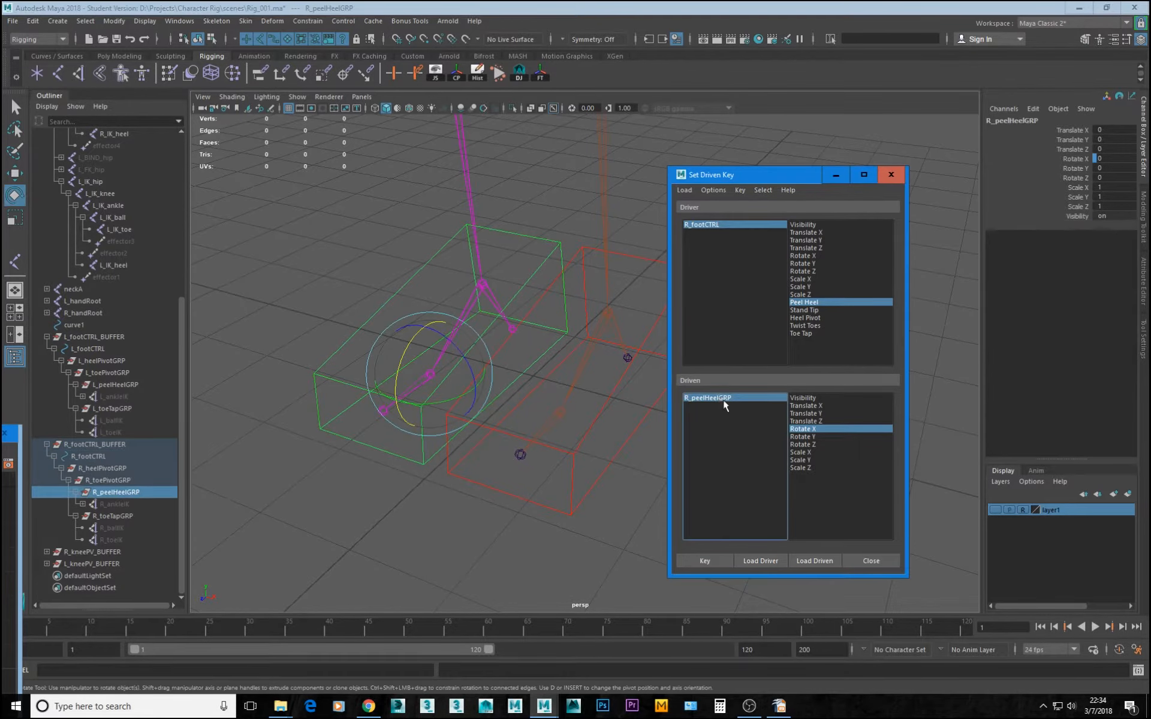
left_click(542, 285)
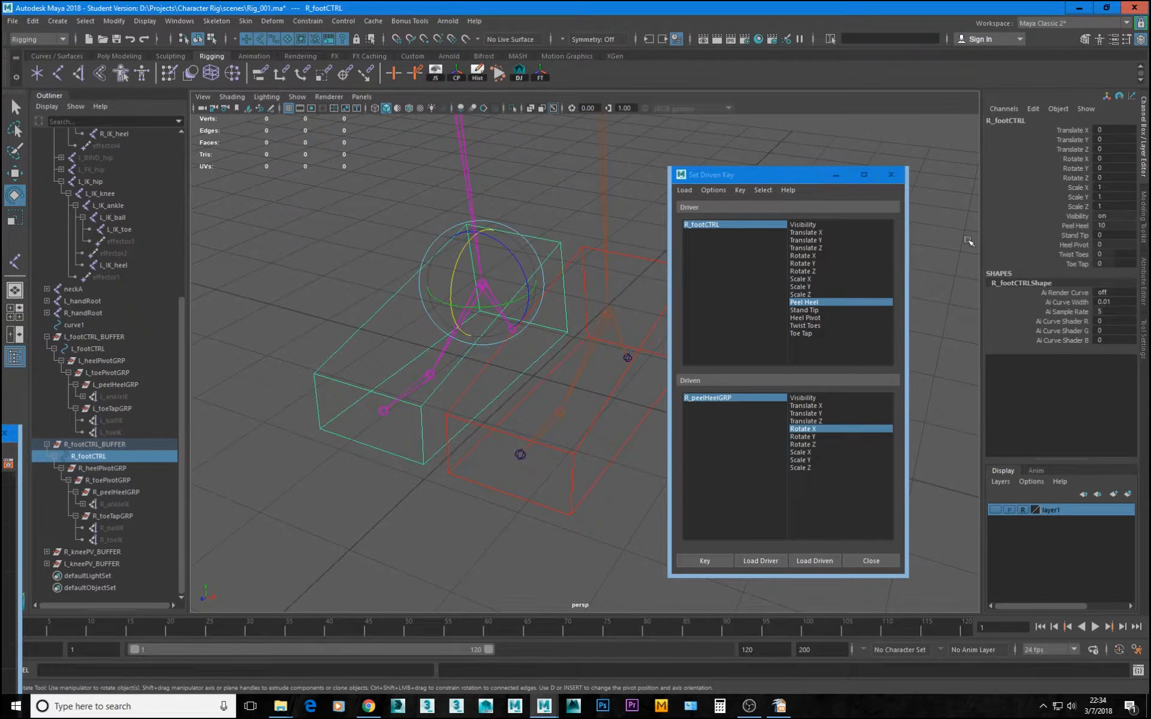
Set R_peelHeelGRP's Rotate X to 60 and key it against the raised Peel Heel value
left_click(720, 398)
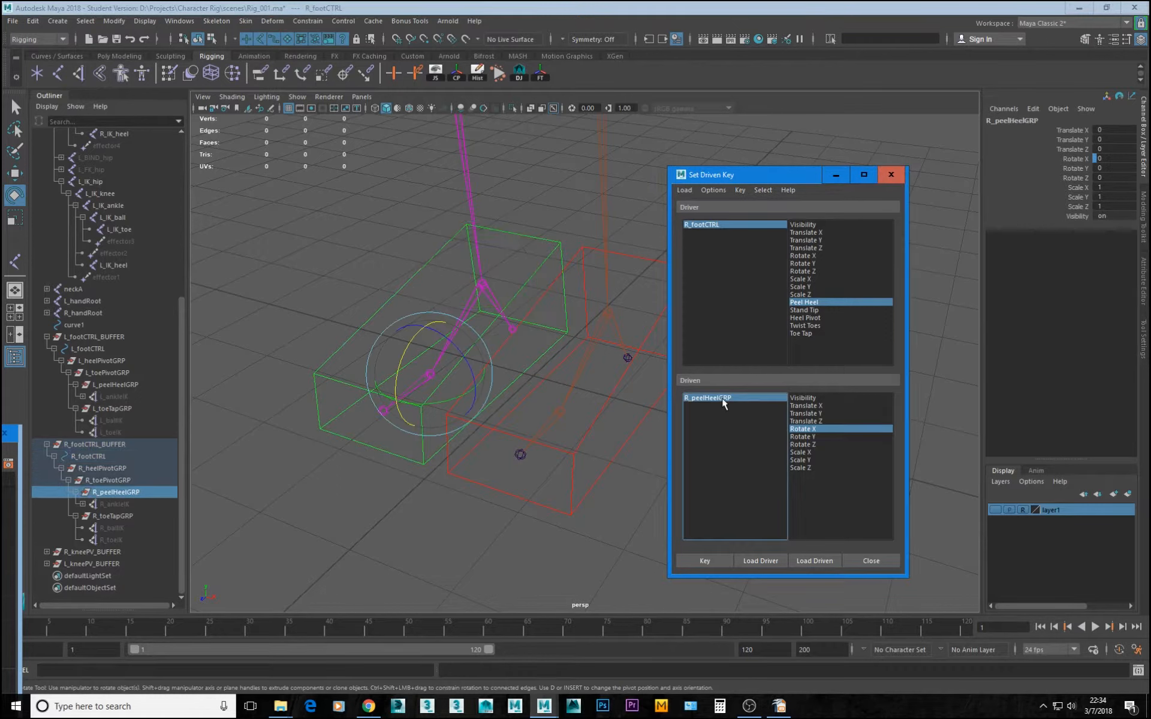
left_click(1113, 159)
type("60")
key("Return")
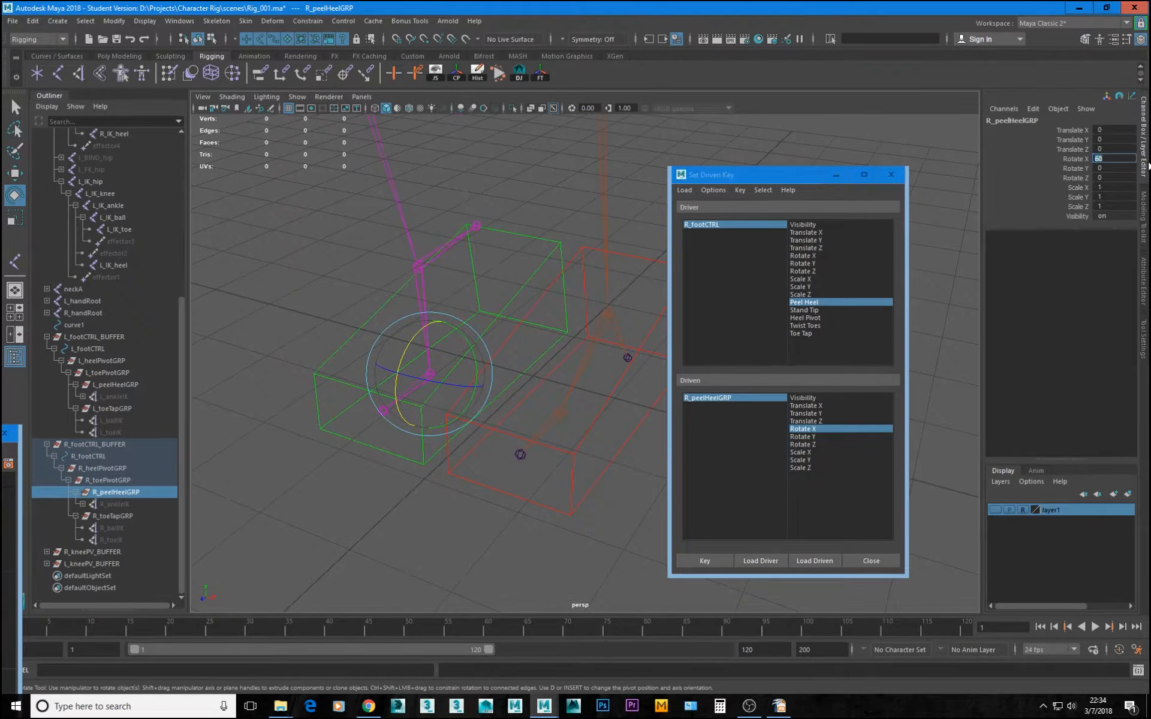
left_click(705, 560)
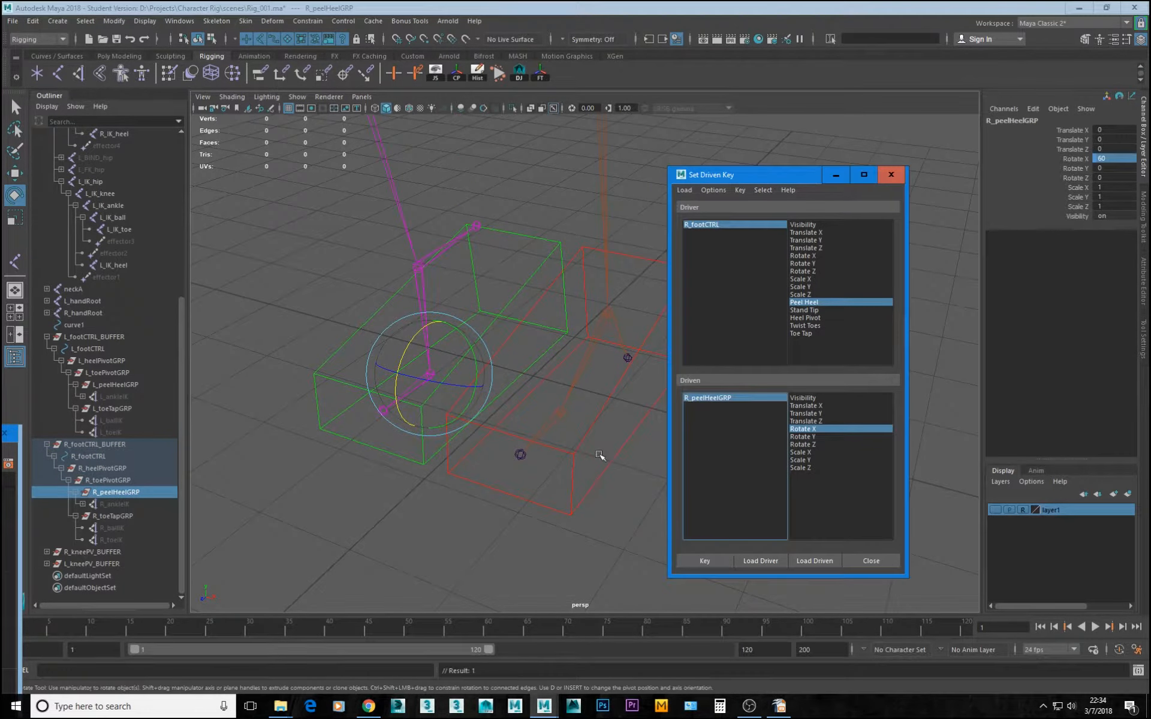
Scrub R_footCTRL's Peel Heel back to 0 to test the driven rotation of the right heel
left_click(532, 279)
left_click(1080, 226)
middle_click_drag(477, 464, 319, 460)
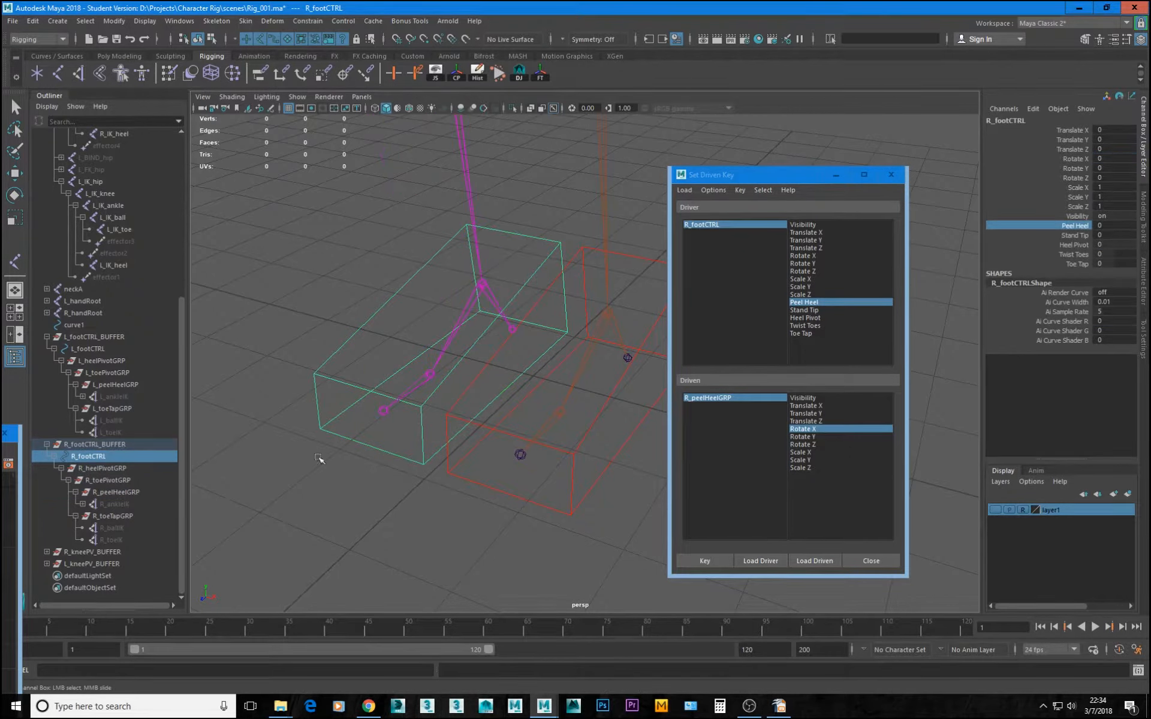
Select both foot controls together and activate their shared Peel Heel attribute
left_click(445, 403, "shift")
key("e")
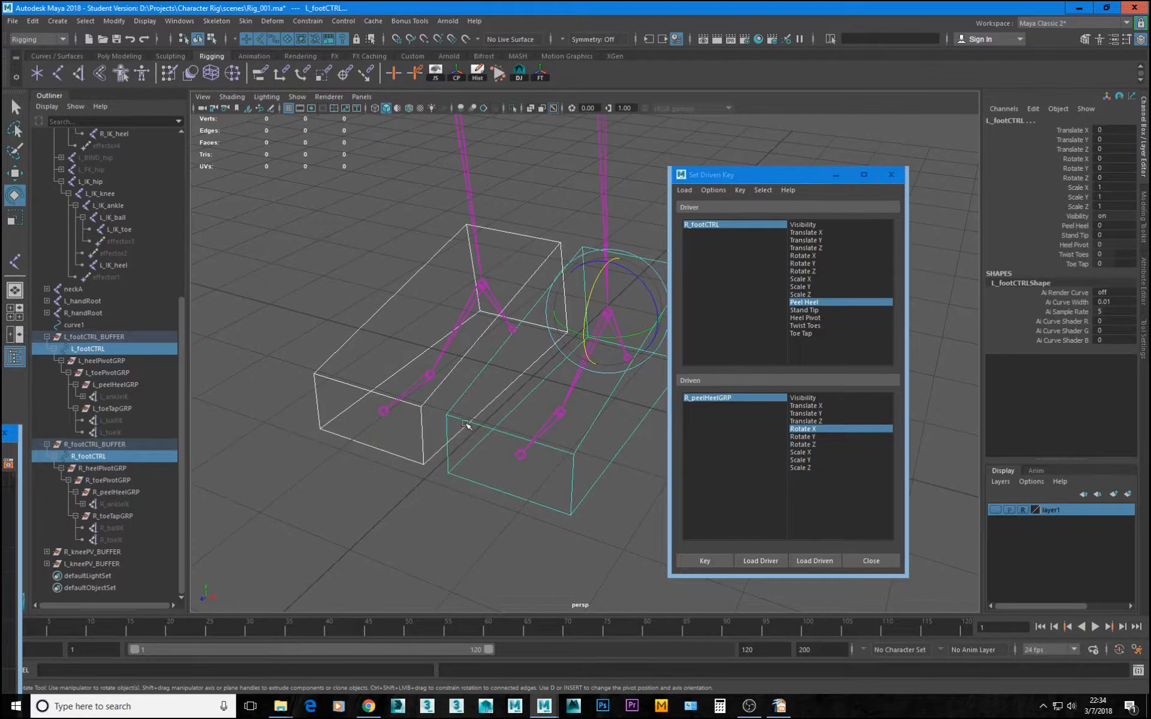
left_click(1072, 226)
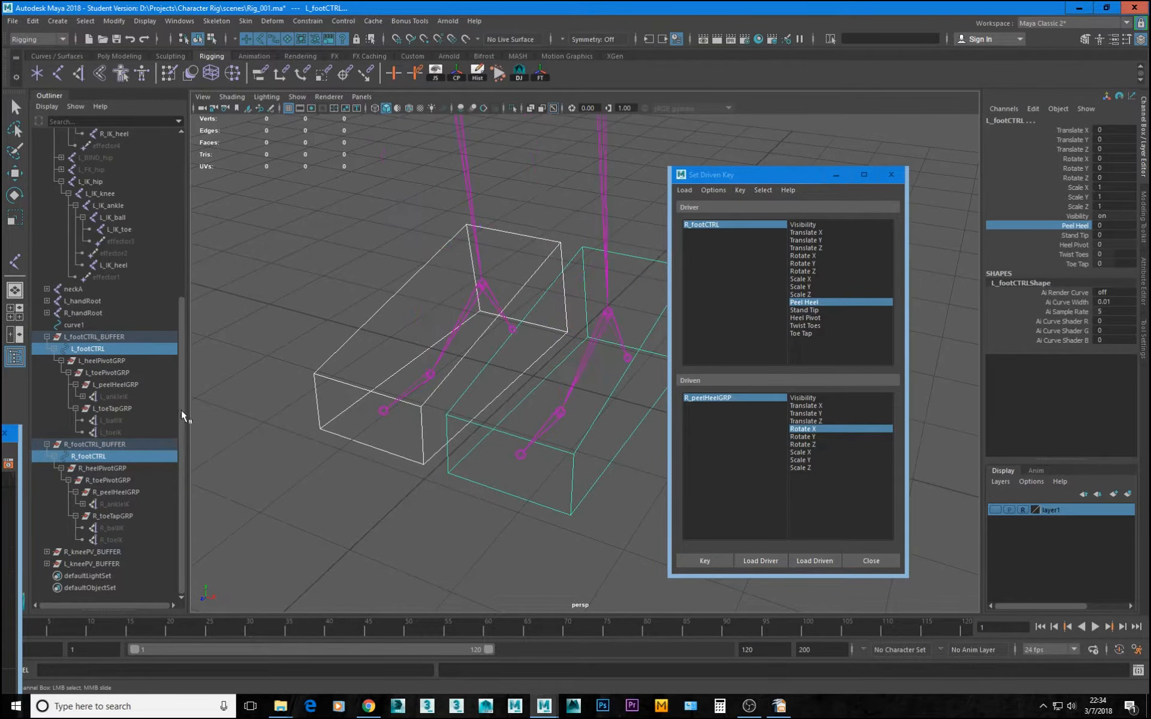
left_click_drag(607, 375, 478, 361, "alt")
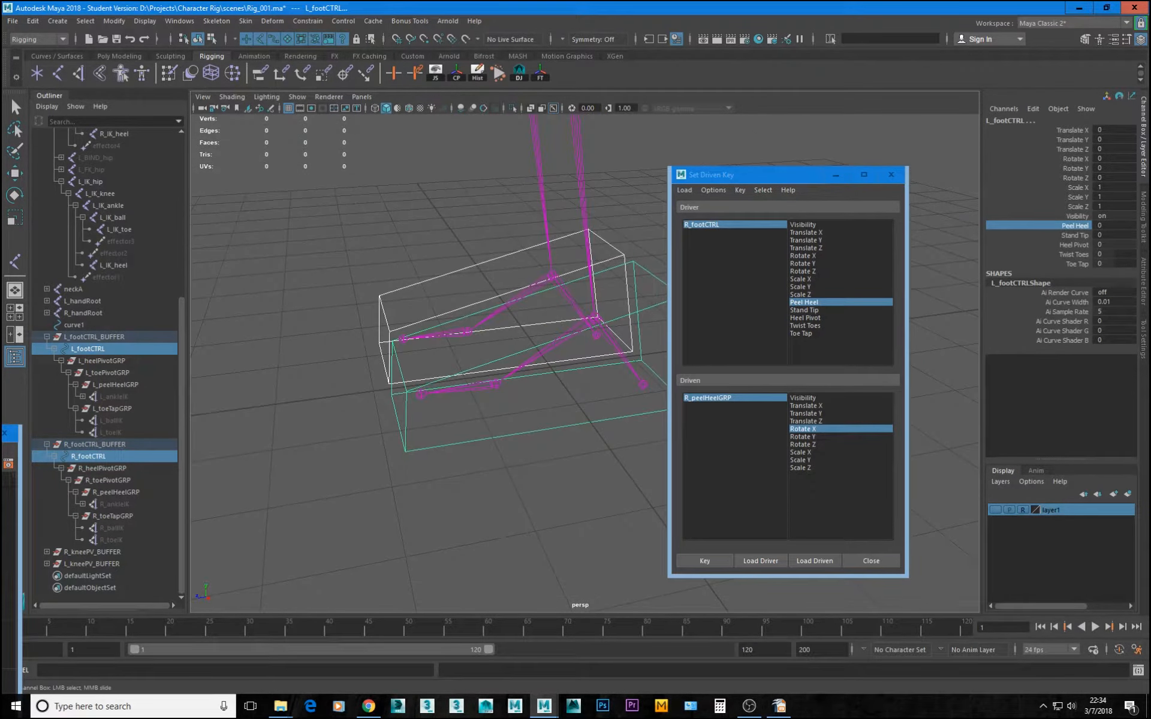
Clear the Graph Editor from the workspace and switch the viewport to the four-view layout
left_click_drag(0, 435, 1, 221)
left_click_drag(468, 264, 472, 309, "alt")
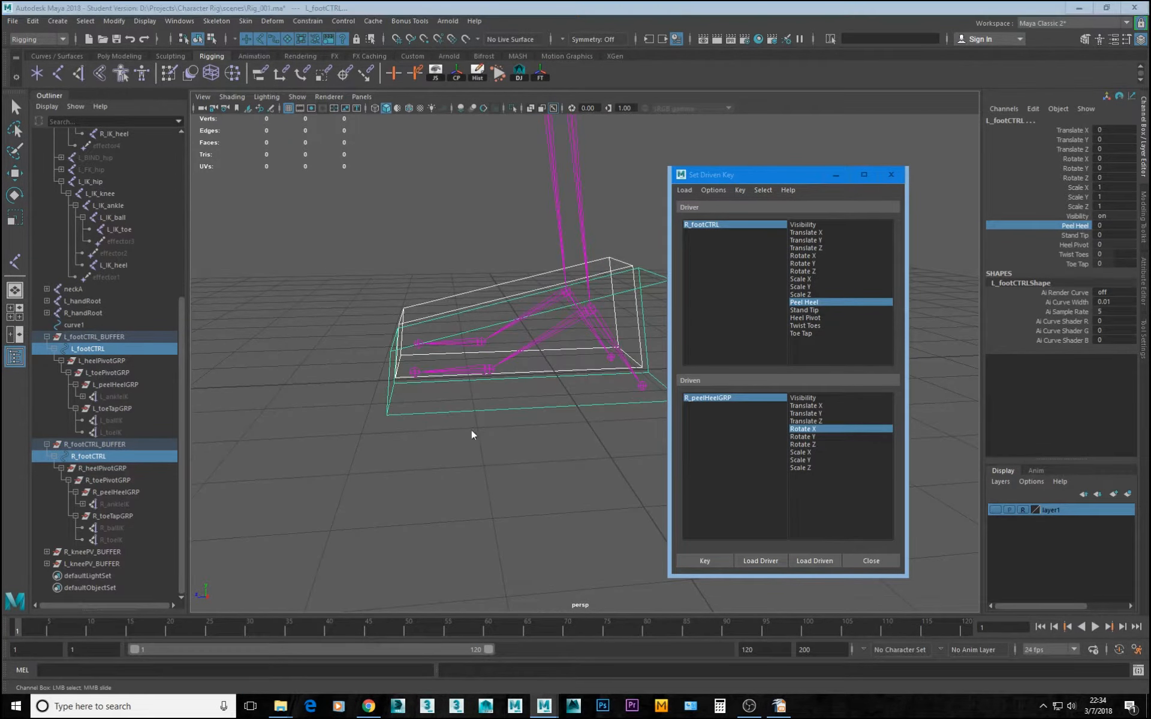
key("space")
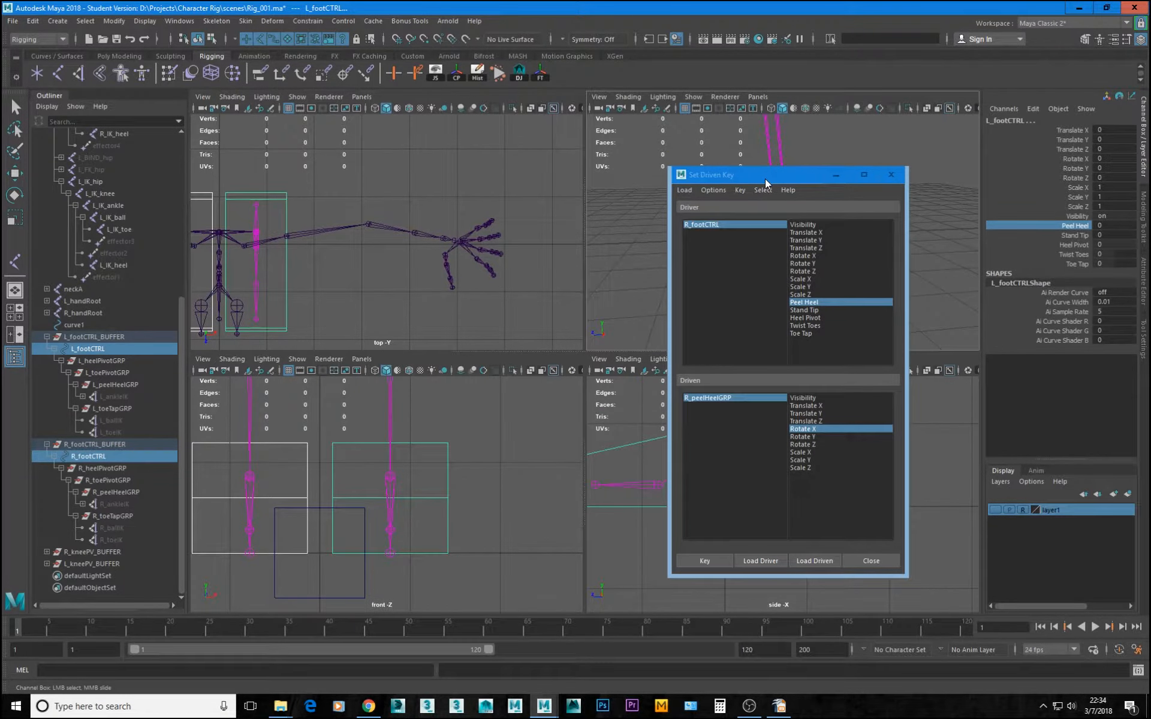
Enlarge the side view to fill the workspace and frame the feet with both foot controls selected
left_click_drag(766, 180, 410, 403)
left_click_drag(2, 180, 0, 128)
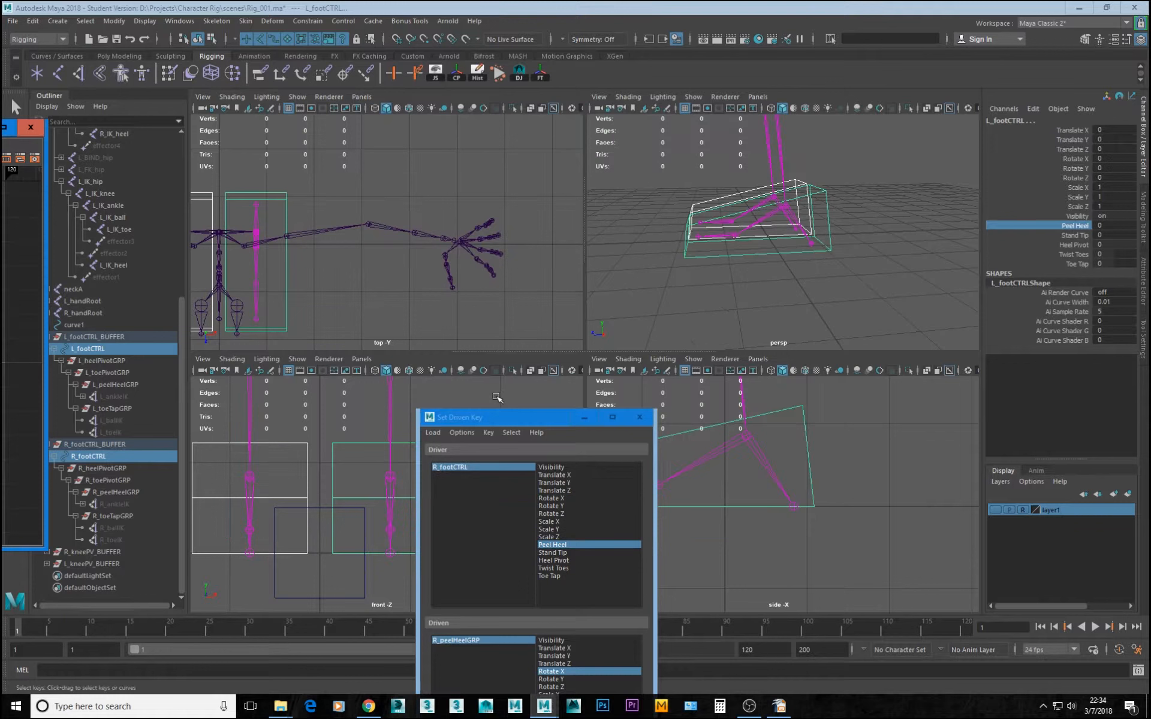
left_click(536, 432)
left_click(516, 425)
left_click_drag(528, 421, 334, 372)
key("ctrl+z")
middle_click_drag(811, 432, 821, 457, "alt")
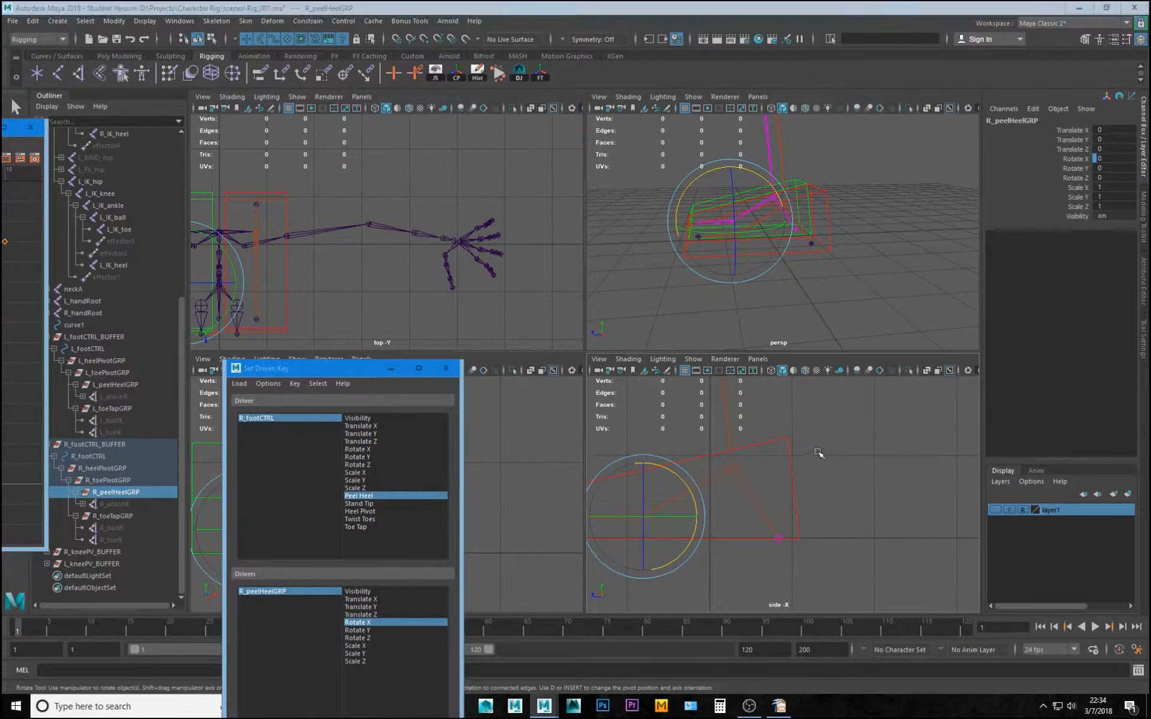
key("space")
key("shift+z")
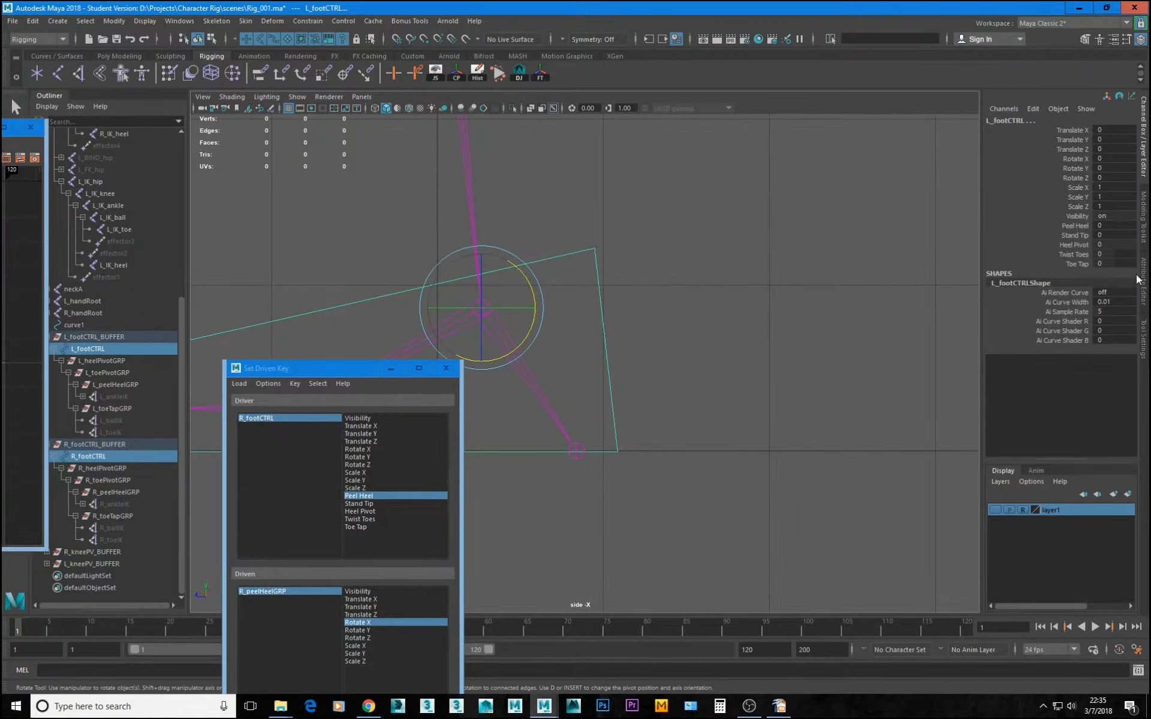
Scrub the shared Peel Heel attribute of both foot controls to compare the two heels' rotation in the side view
left_click(1075, 226)
left_click_drag(344, 368, 341, 480)
middle_click_drag(624, 277, 637, 284)
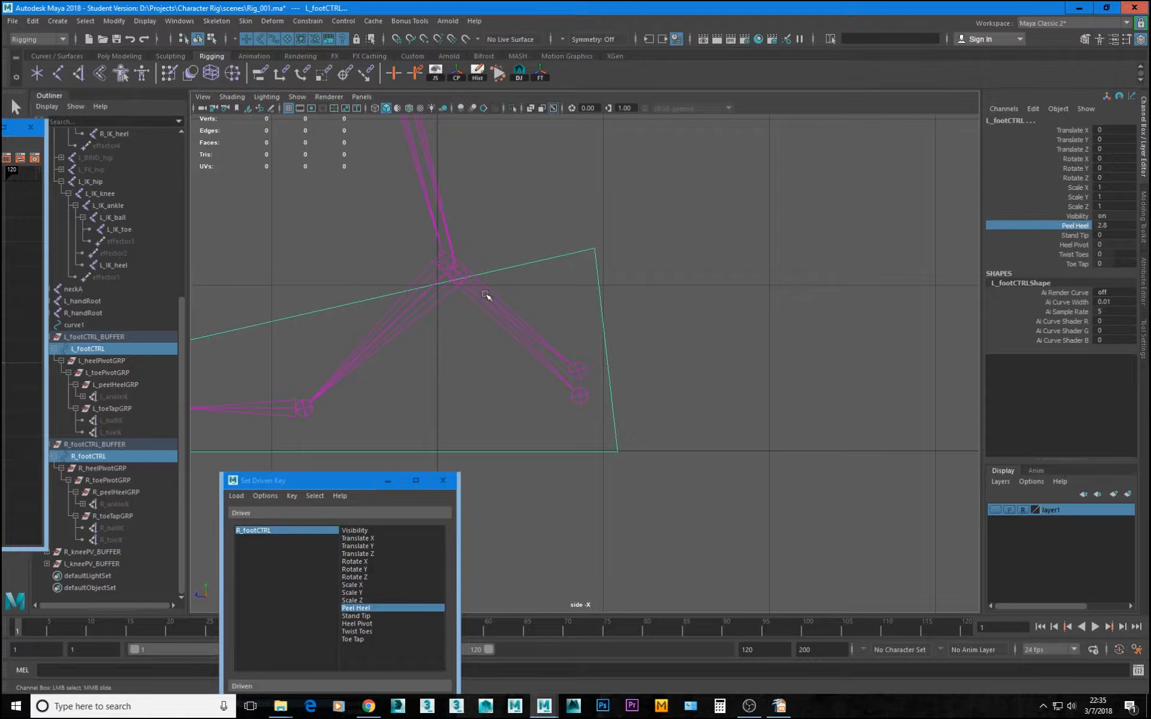
middle_click_drag(488, 287, 785, 288)
middle_click_drag(554, 298, 558, 326, "alt")
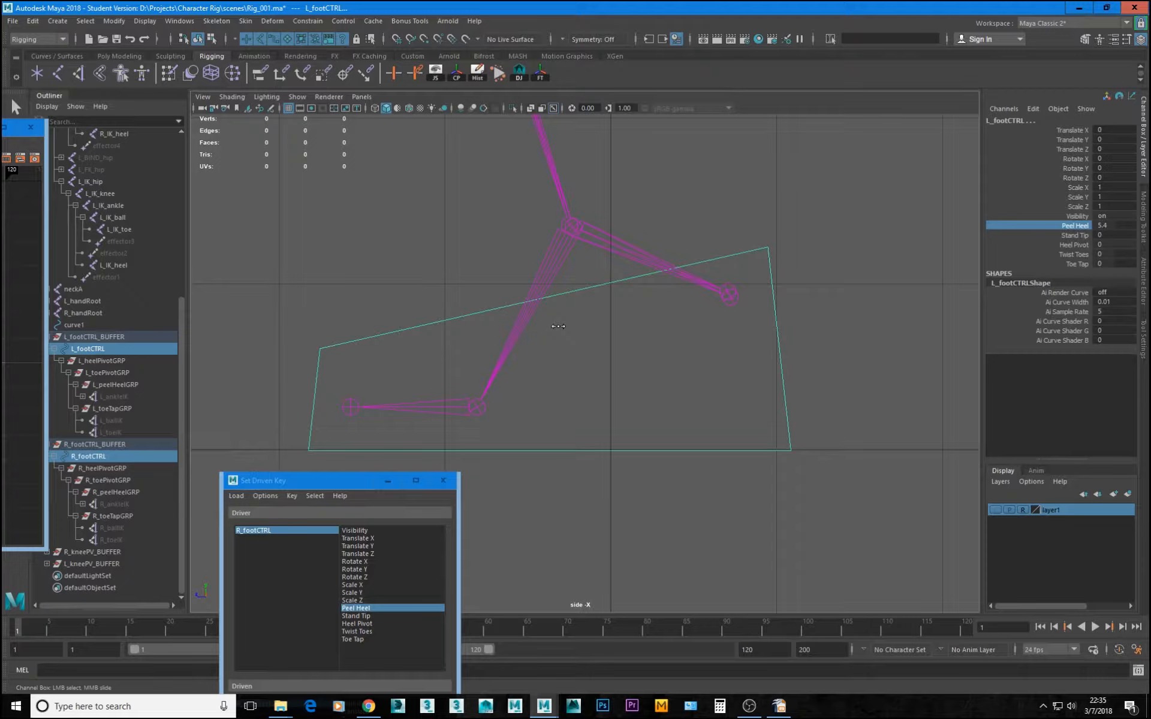
middle_click_drag(558, 326, 561, 327)
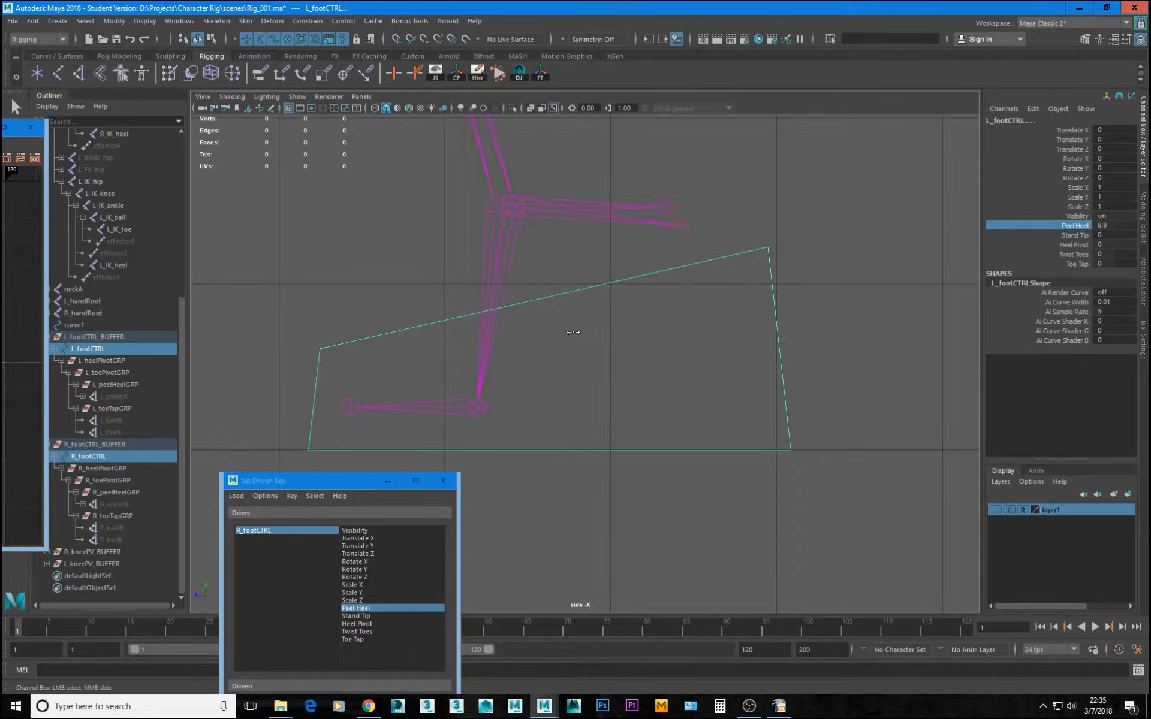
mouse_move(573, 332)
middle_mouse_down()
mouse_move(540, 330)
mouse_move(586, 339)
mouse_move(566, 339)
middle_mouse_up()
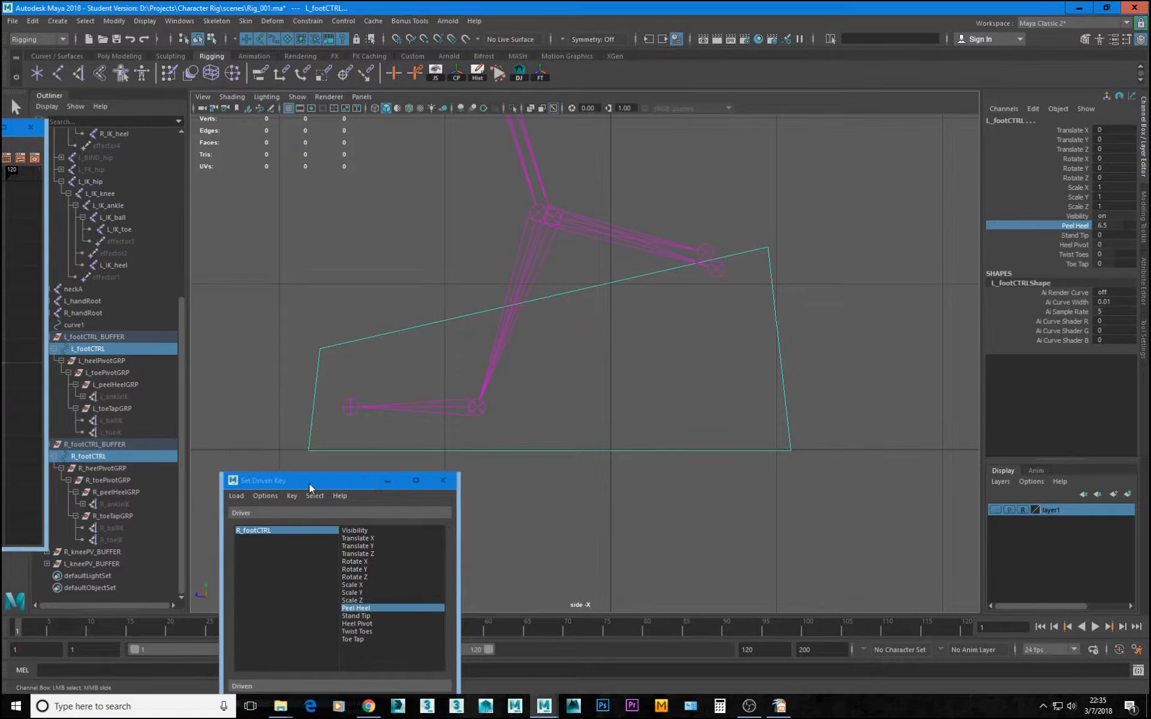
Make R_peelHeelGRP's Rotate X driven curve linear in the Graph Editor and move the editor aside
left_click_drag(308, 483, 321, 285)
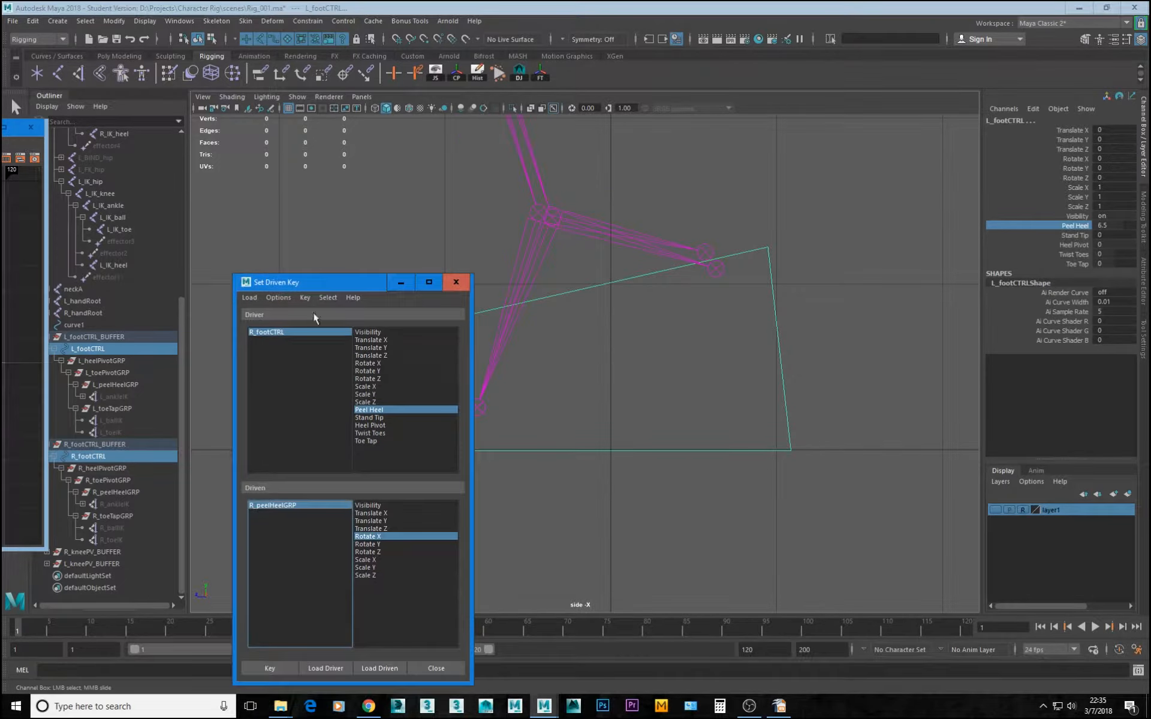
left_click(284, 506)
left_click_drag(335, 282, 300, 585)
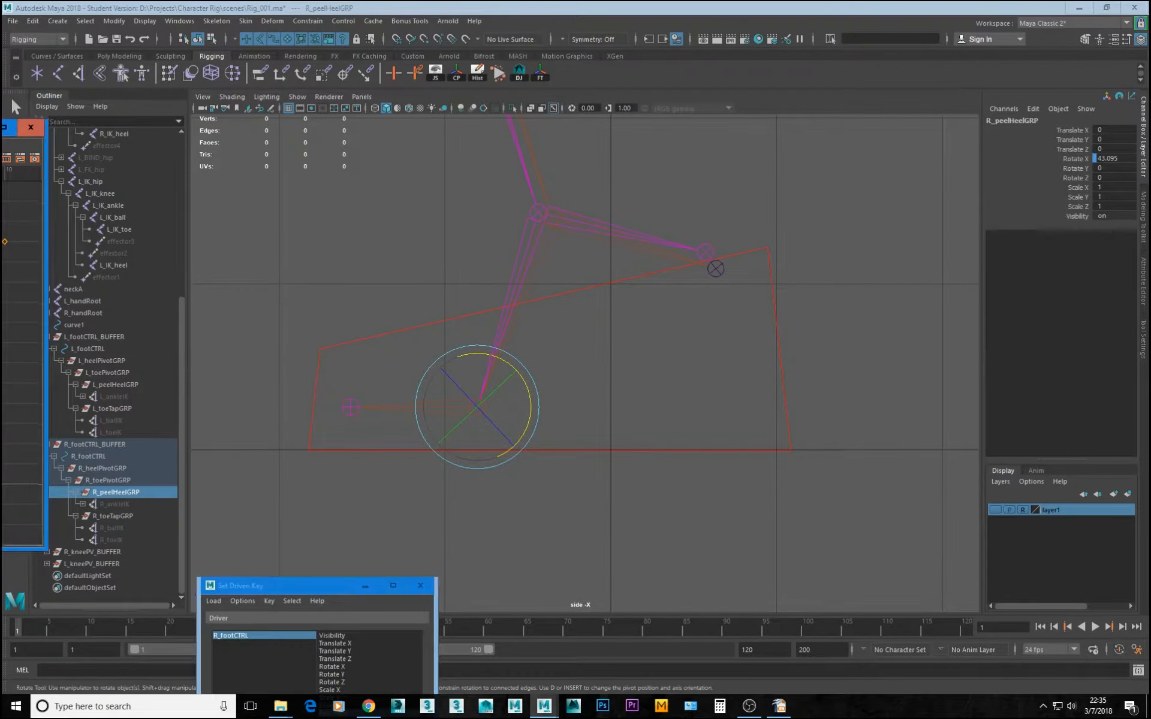
left_click_drag(0, 121, 938, 272)
left_click(978, 501)
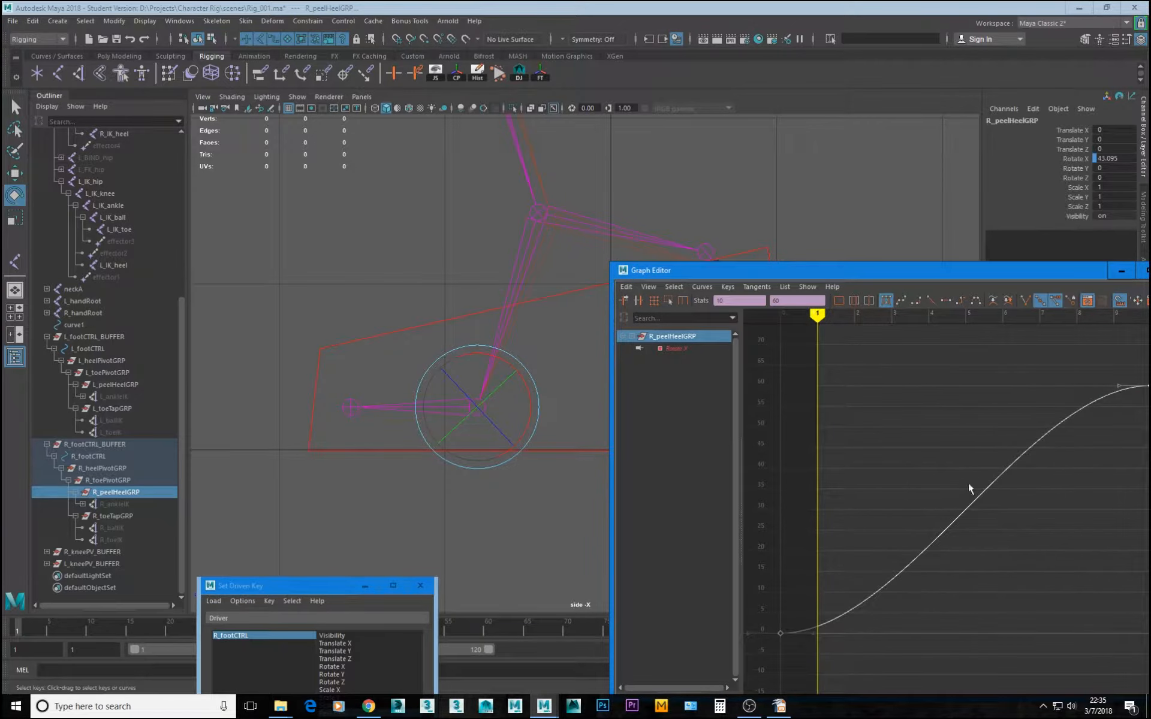
left_click(930, 300)
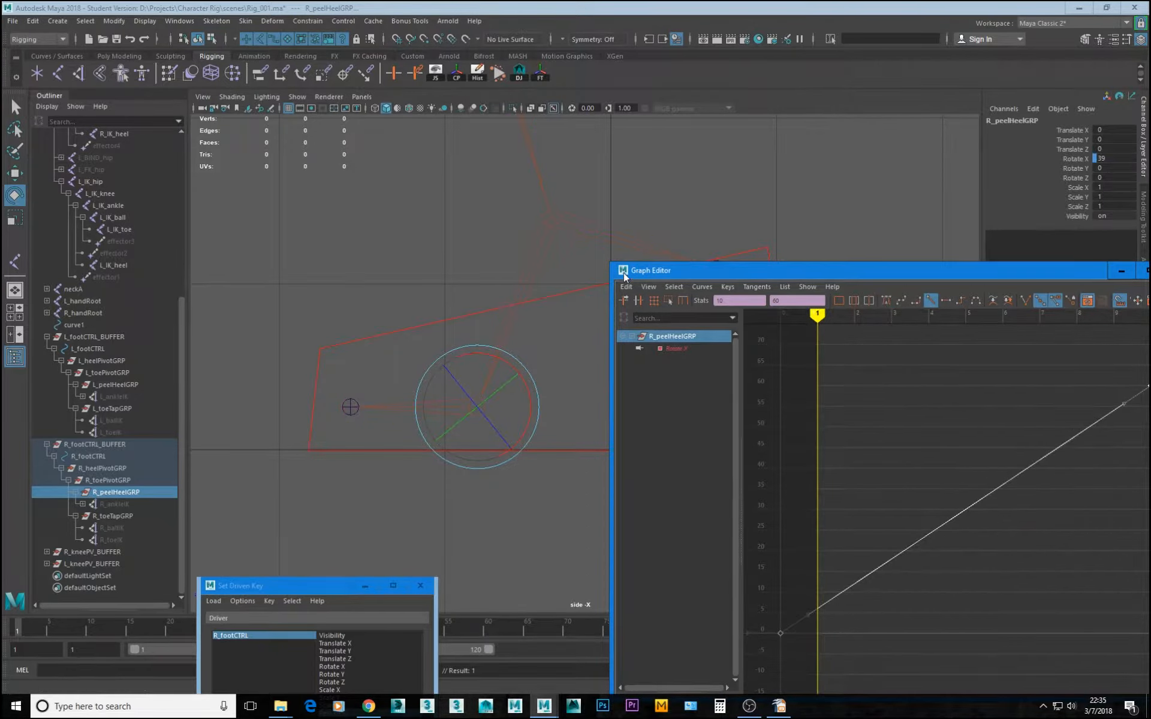
left_click_drag(718, 274, 0, 287)
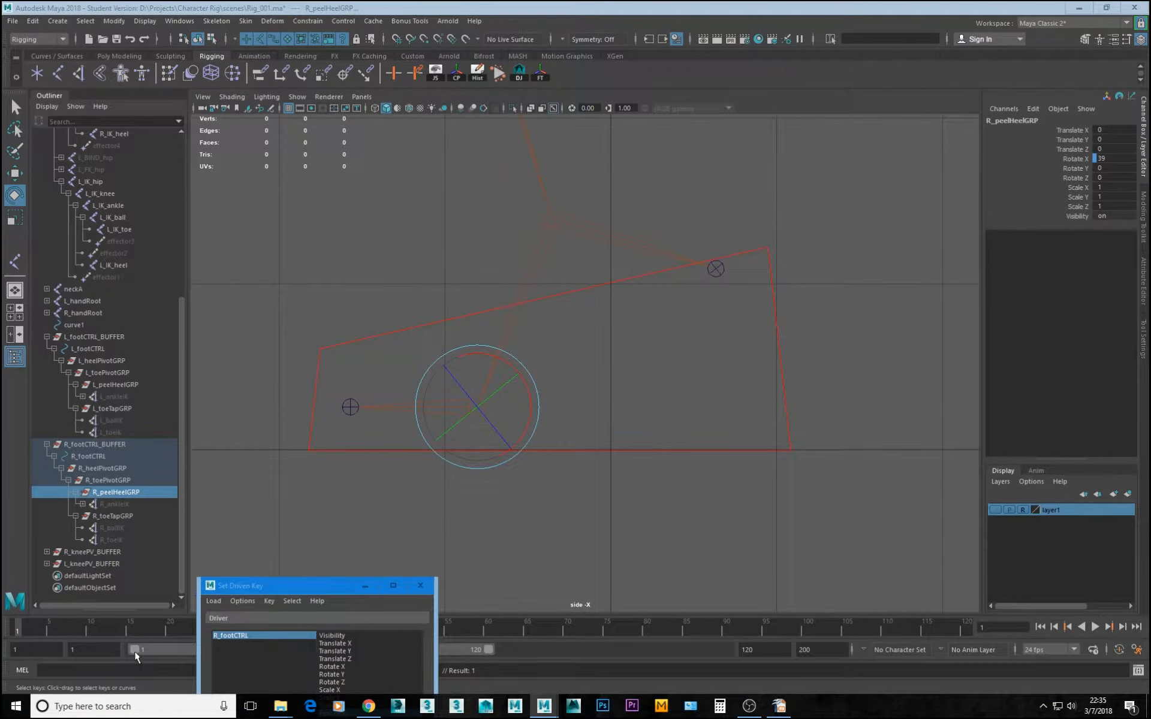
Scrub both foot controls' Peel Heel back to 0 to check that the two heels rotate together
left_click_drag(279, 586, 274, 360)
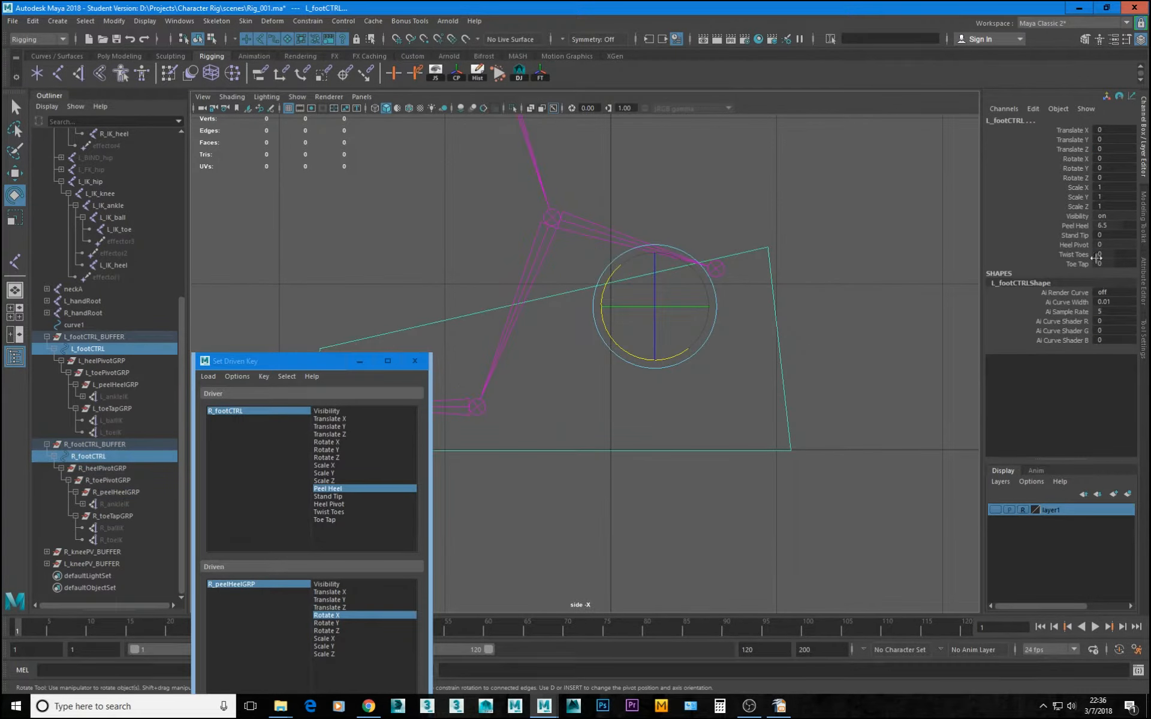
left_click(1082, 227)
middle_click_drag(761, 401, 647, 401)
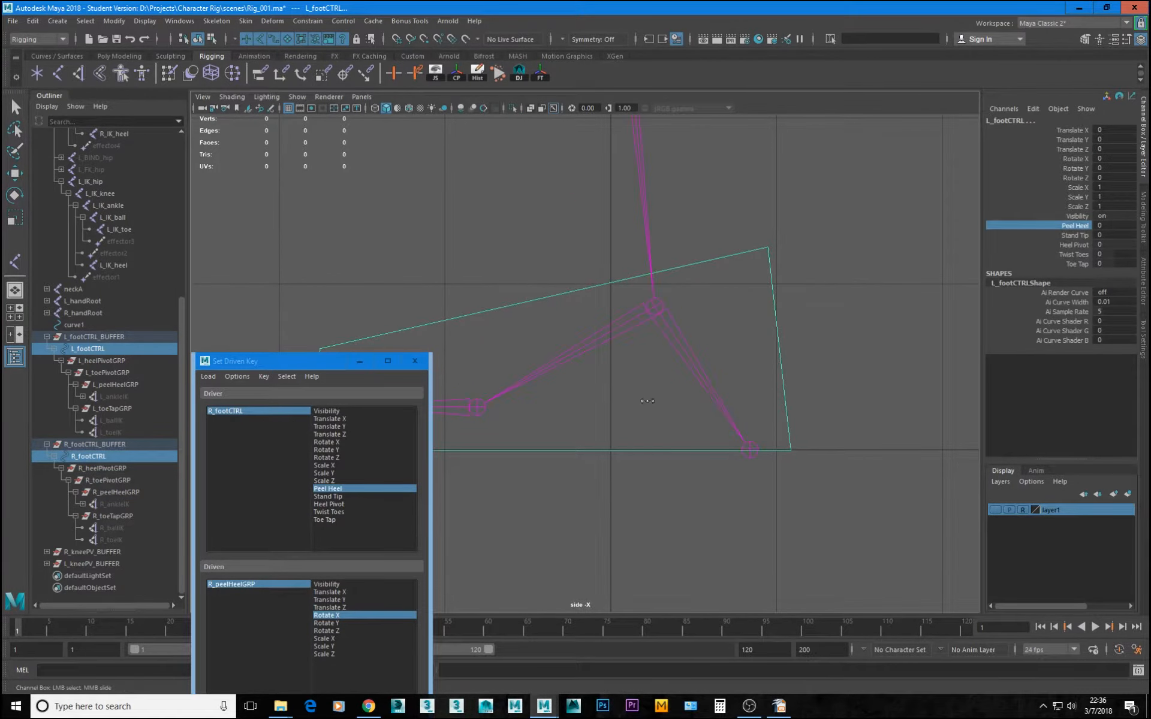
middle_click_drag(731, 408, 706, 394)
Load R_toeTapGRP as the driven object with its Rotate X channel, working in the perspective view
left_click_drag(281, 361, 304, 347)
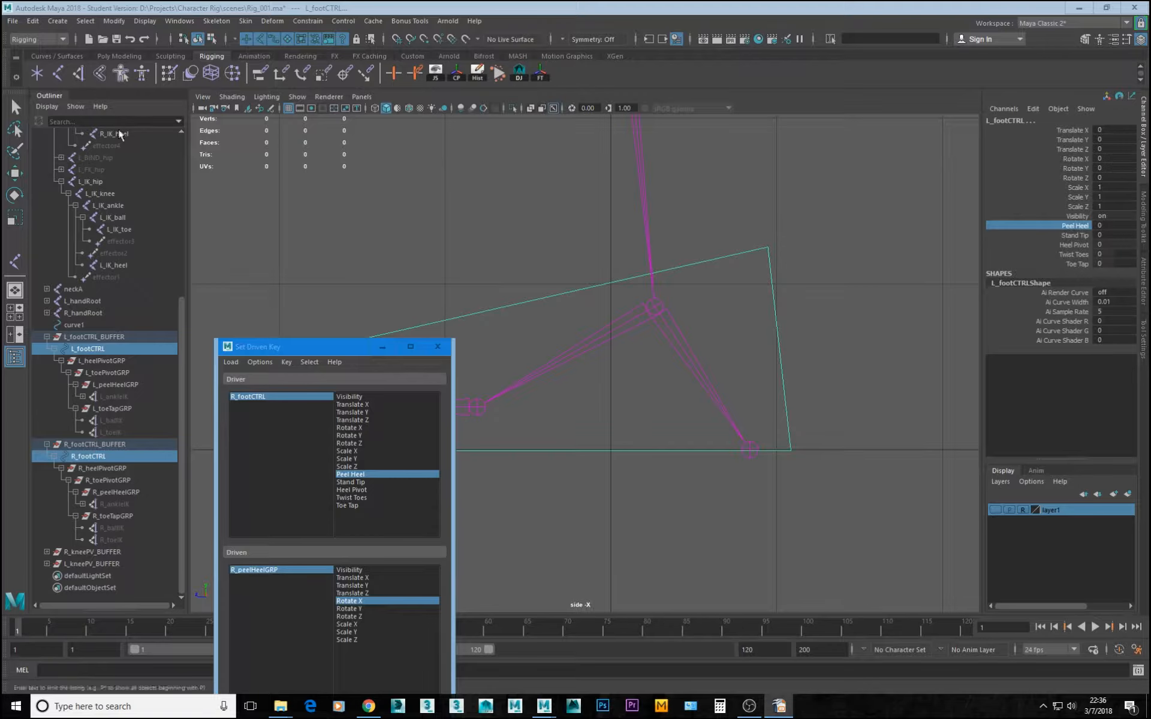
left_click_drag(294, 354, 468, 384)
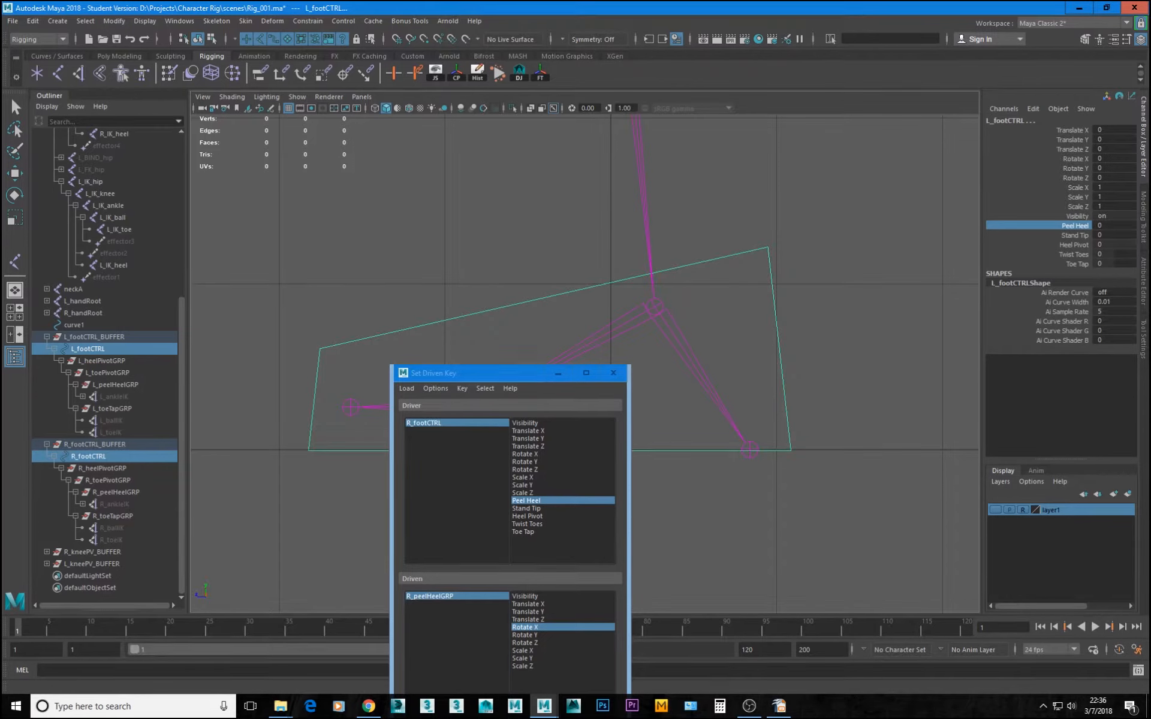
left_click_drag(488, 380, 478, 210)
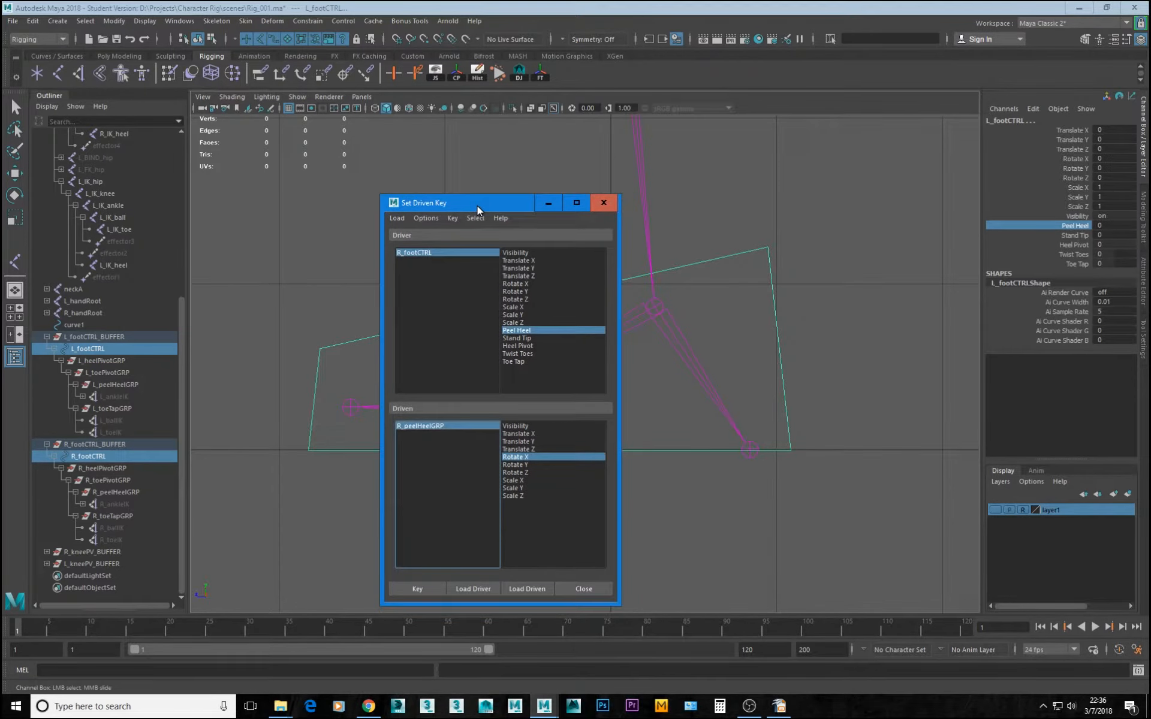
left_click(846, 259)
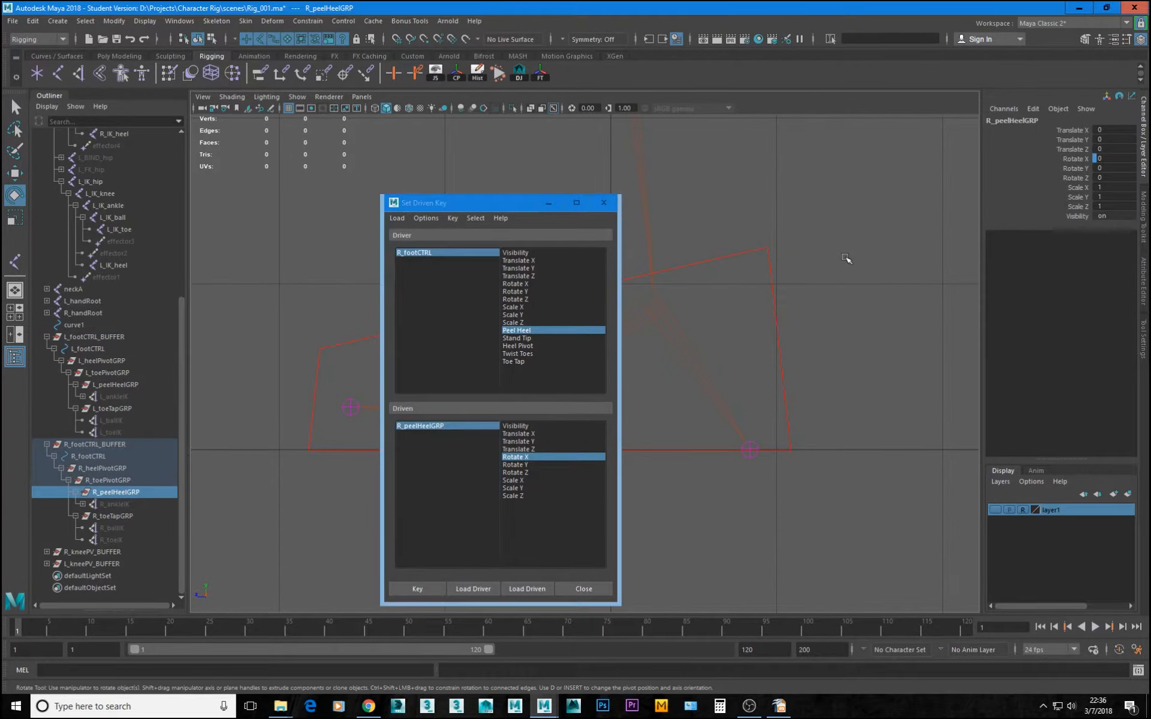
key("space")
key("space")
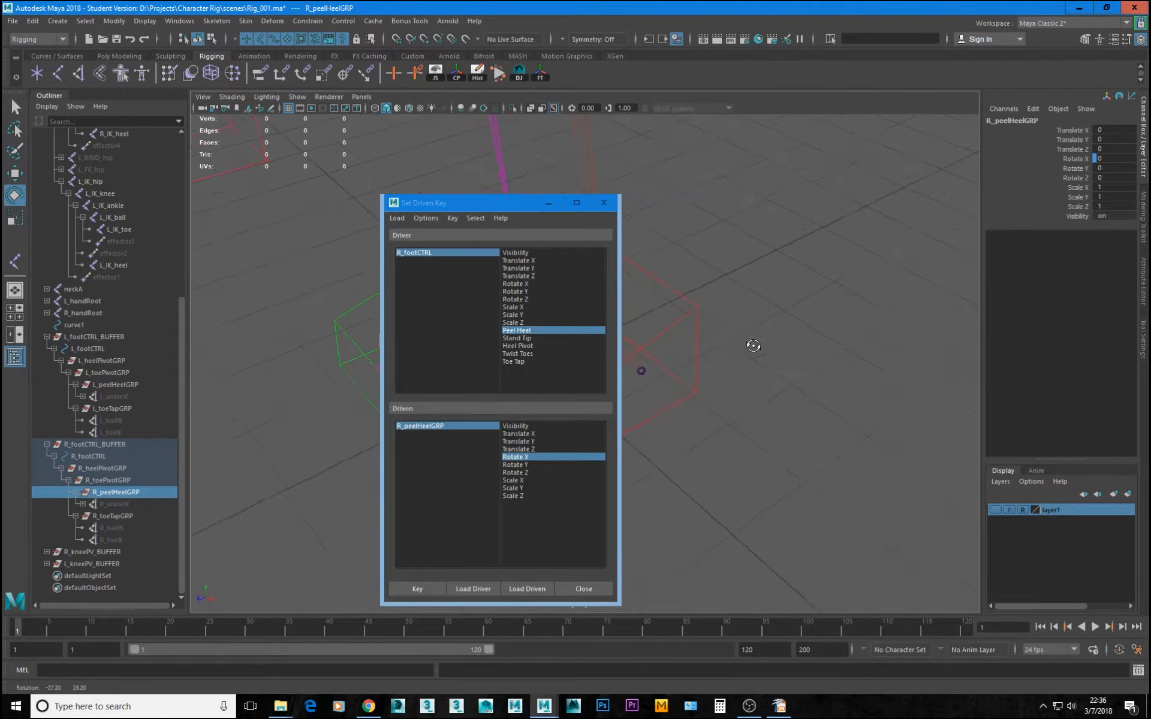
mouse_move(837, 343)
left_mouse_down("alt")
mouse_move(804, 390)
mouse_move(869, 360)
left_mouse_up("alt")
left_click_drag(734, 317, 845, 318, "alt")
left_click_drag(696, 437, 781, 498, "alt")
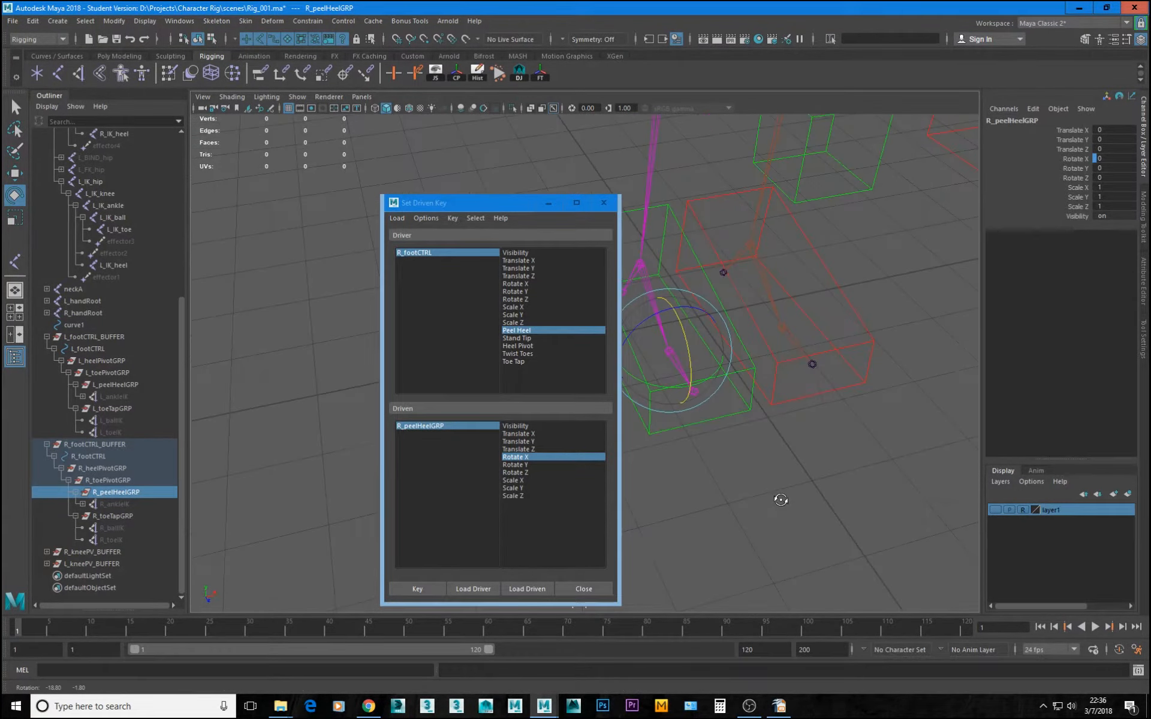
left_click(117, 516)
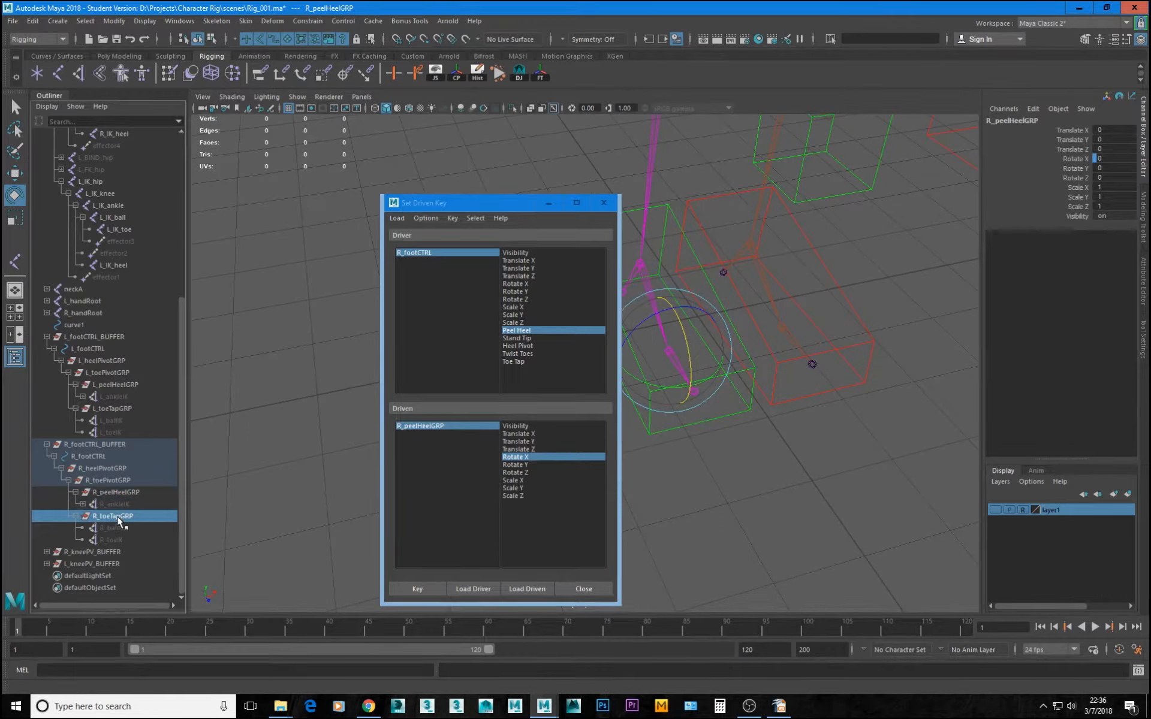
left_click(530, 588)
left_click(530, 457)
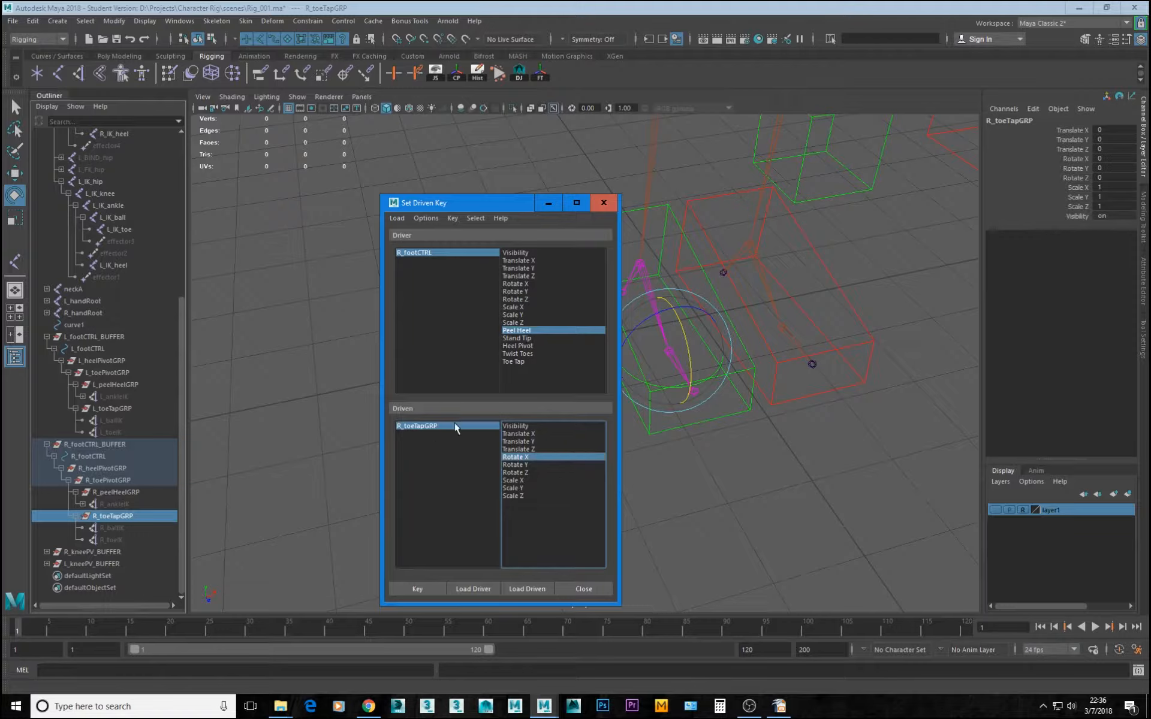
Choose R_footCTRL's Toe Tap as the driver and key R_toeTapGRP's Rotate X with both at 0
left_click(513, 362)
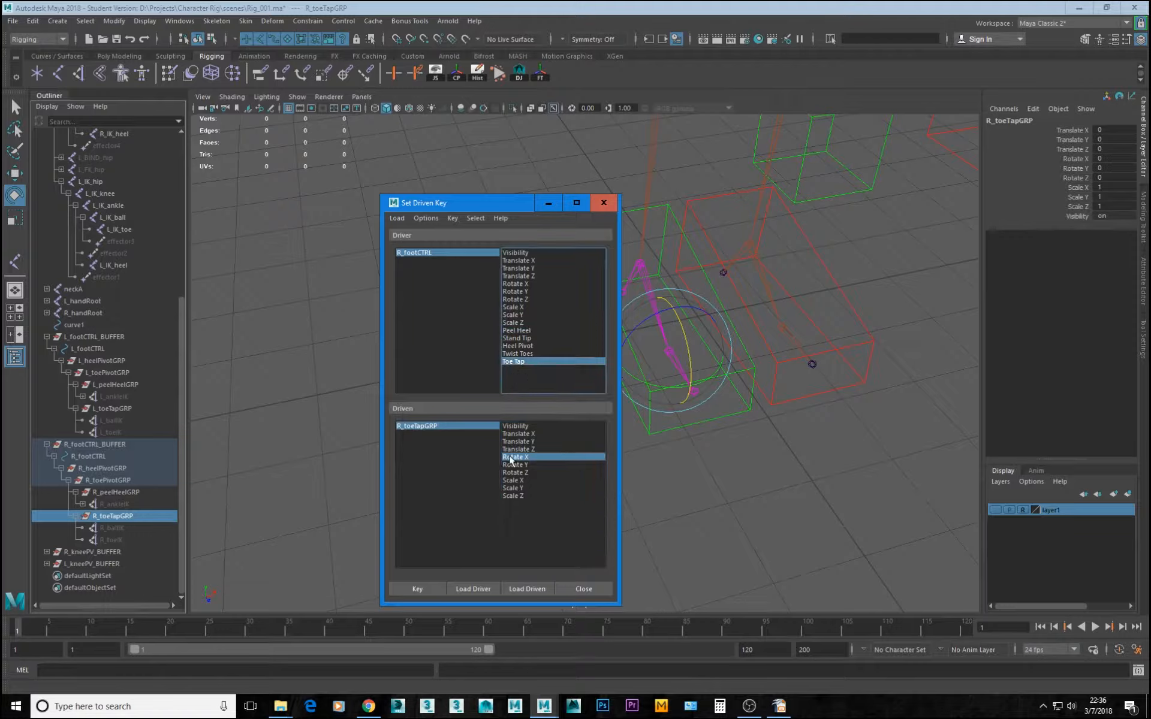
left_click(513, 332)
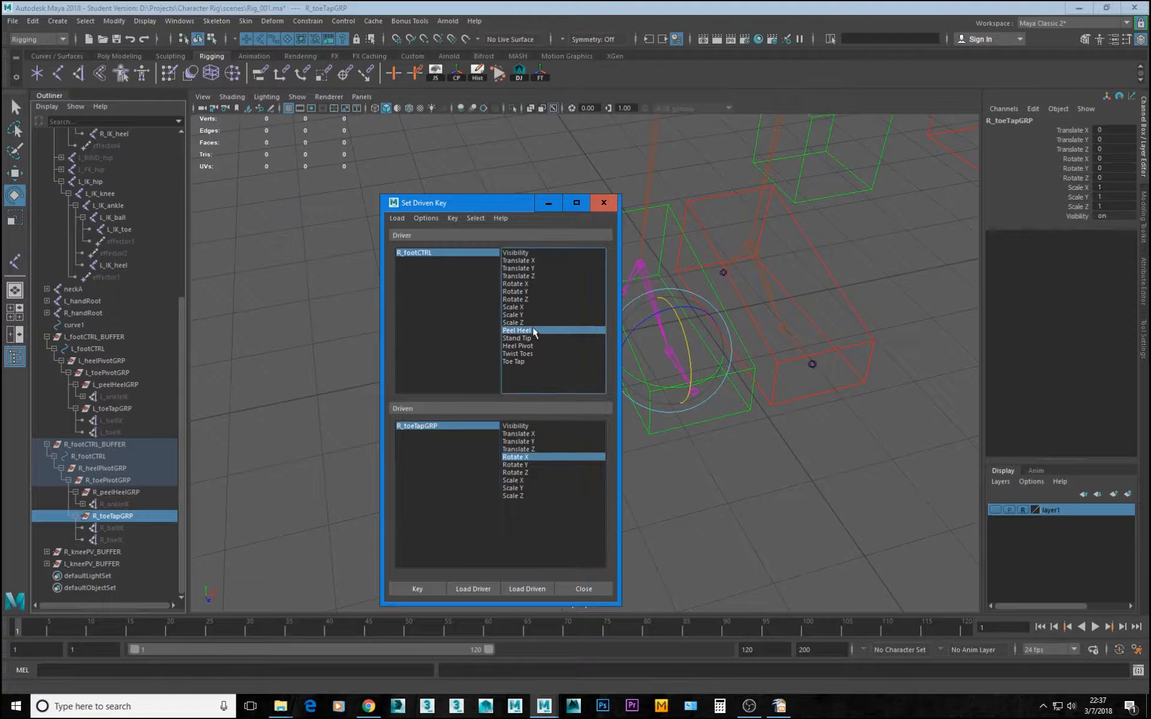
left_click(516, 359)
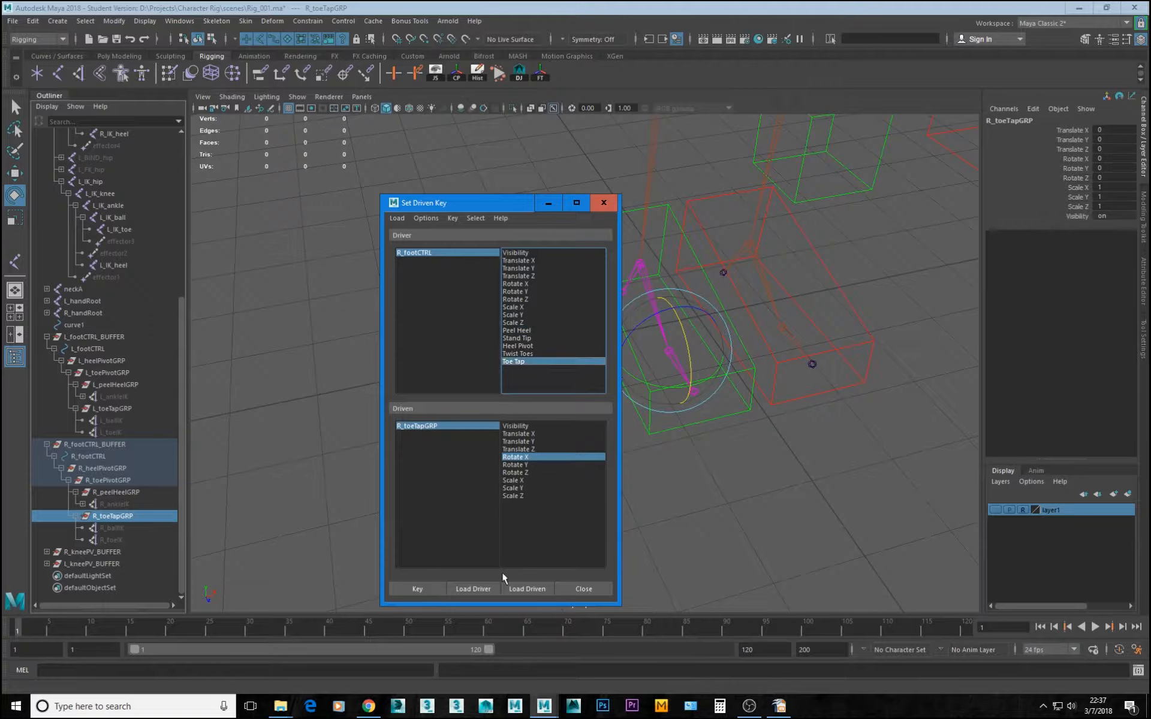
left_click(419, 589)
Set R_footCTRL's Toe Tap to -10
left_click_drag(506, 204, 416, 186)
left_click(333, 407)
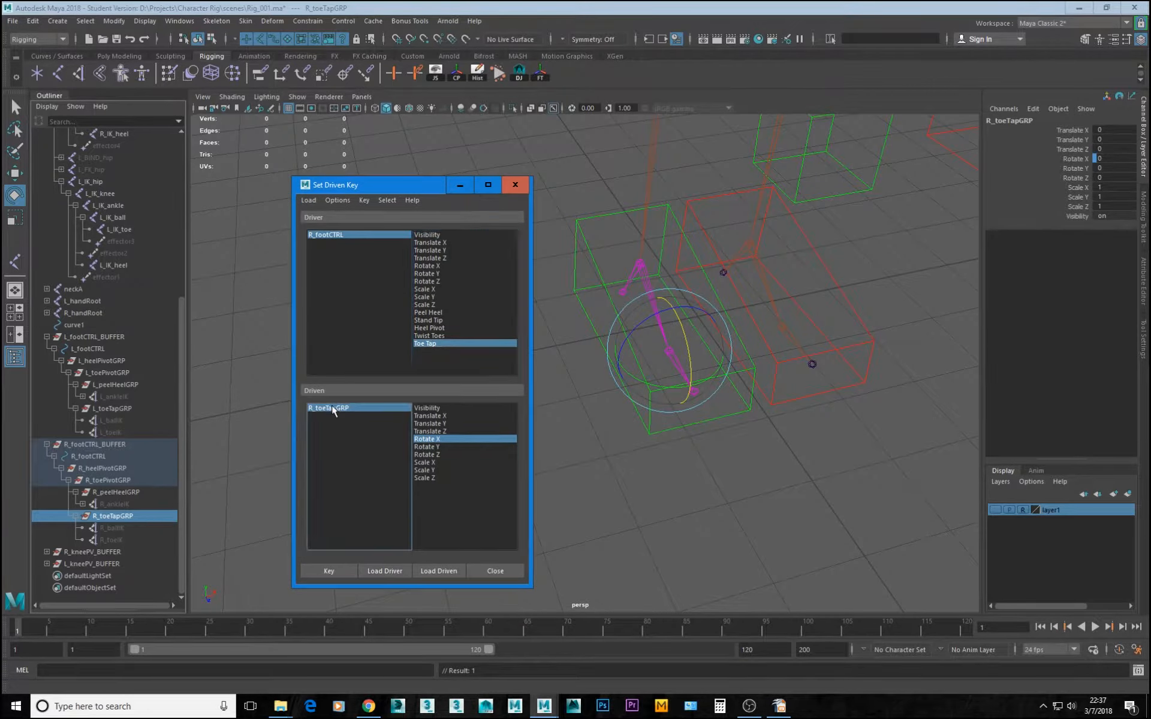
left_click(347, 237)
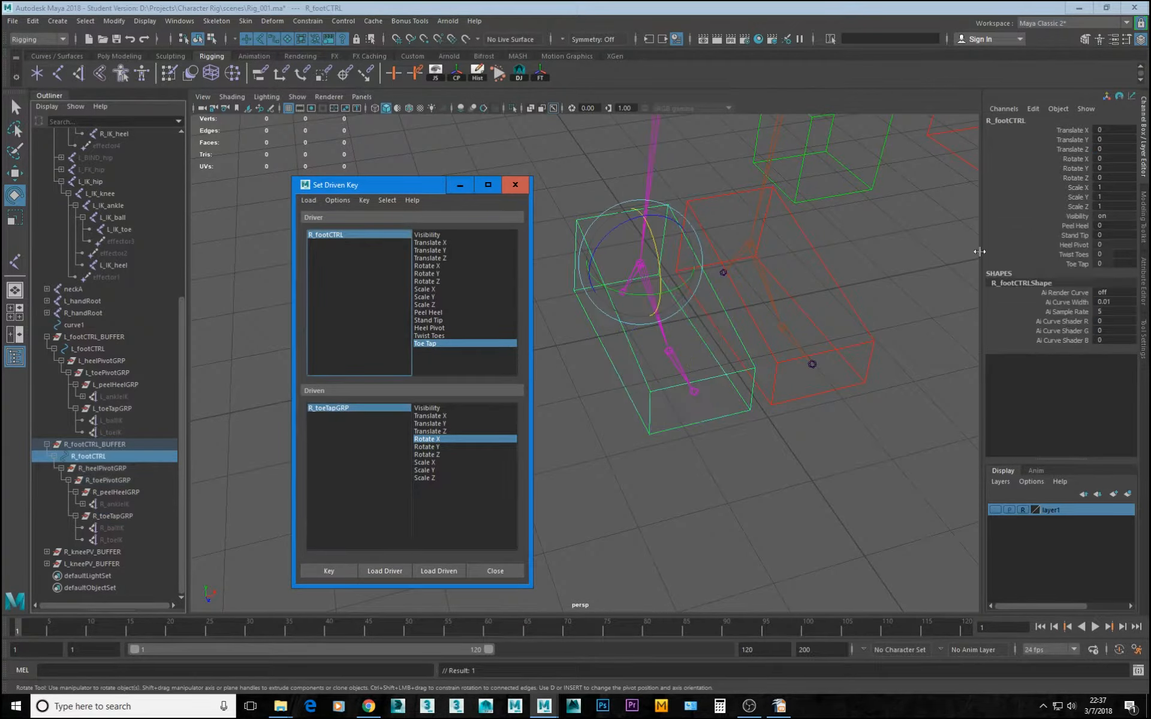
left_click(1106, 263)
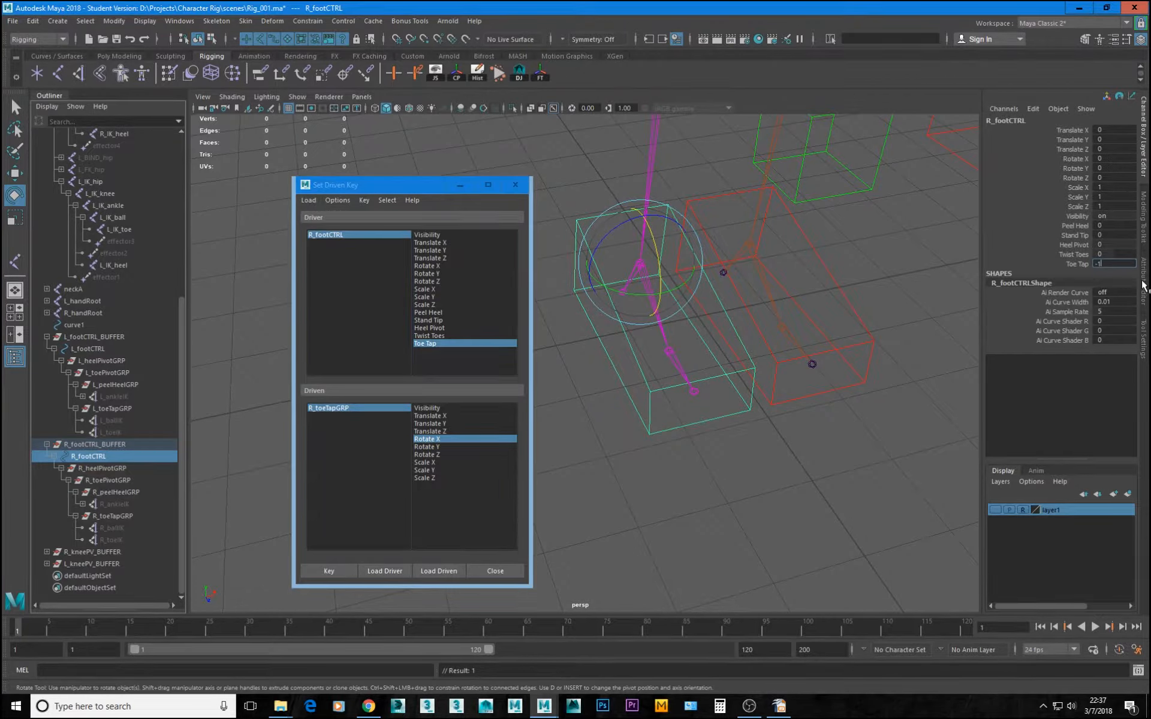
type("-10")
key("Return")
Set R_toeTapGRP's Rotate X to 80 and key it against the Toe Tap value of -10
left_click(359, 409)
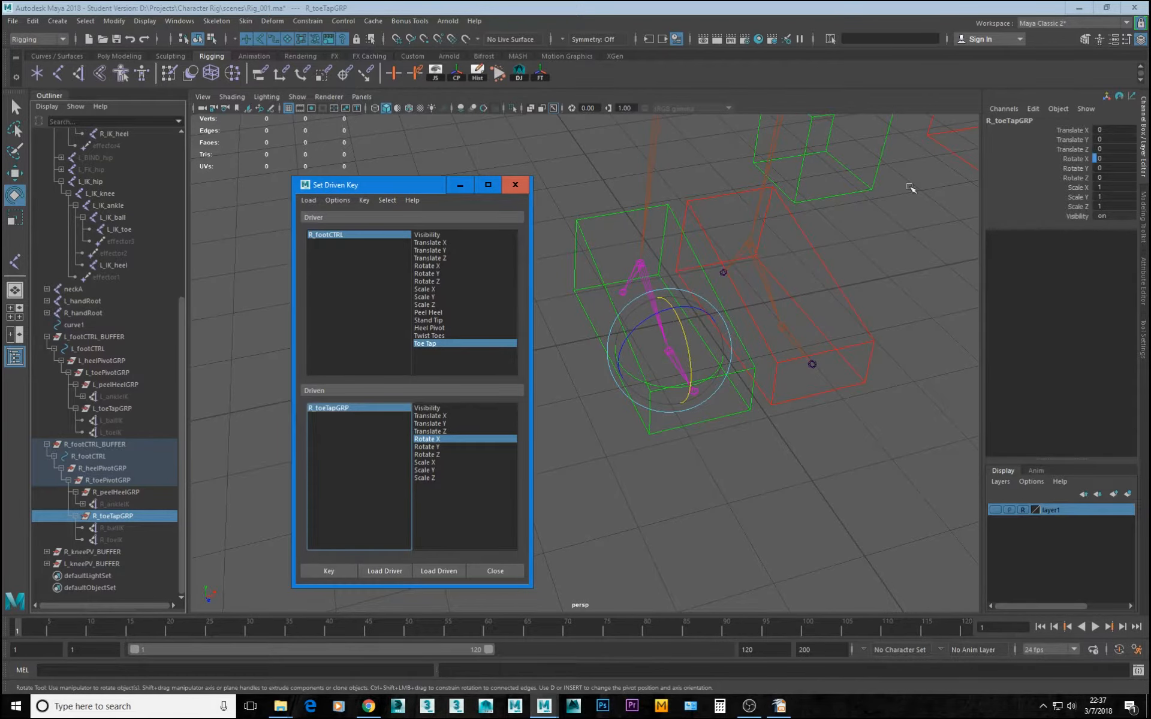
left_click_drag(598, 365, 764, 399, "alt")
left_click_drag(670, 318, 699, 385)
double_click(1127, 159)
type("75")
key("Return")
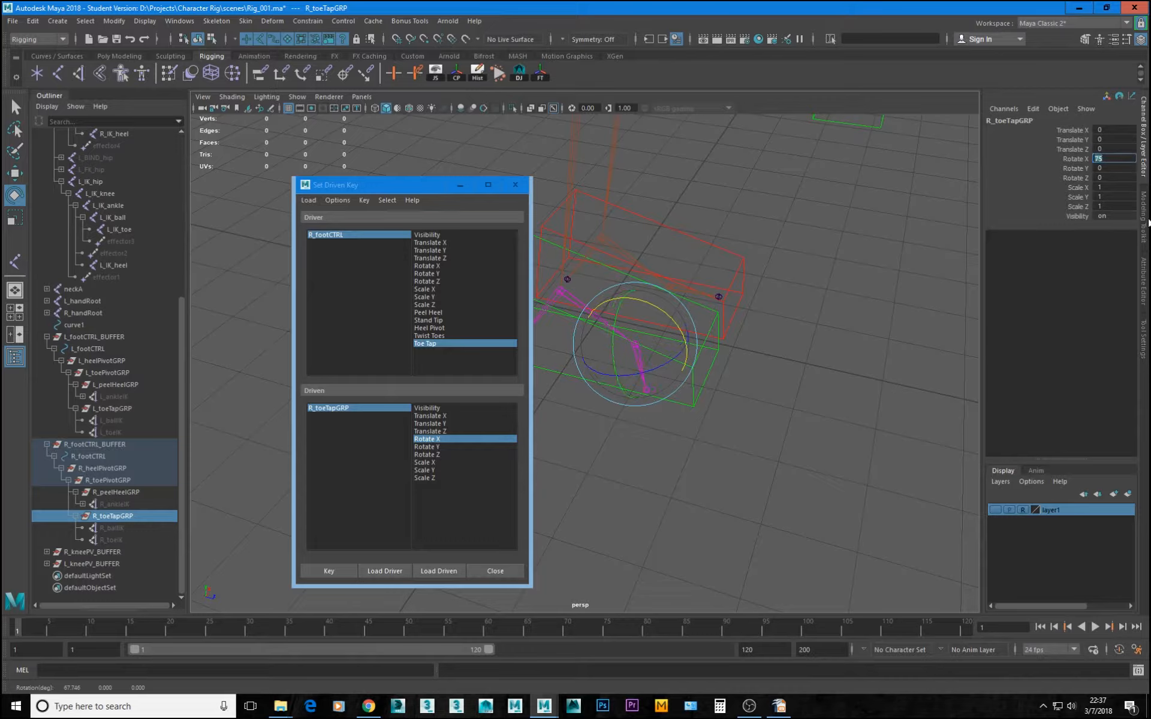
type("80")
key("Return")
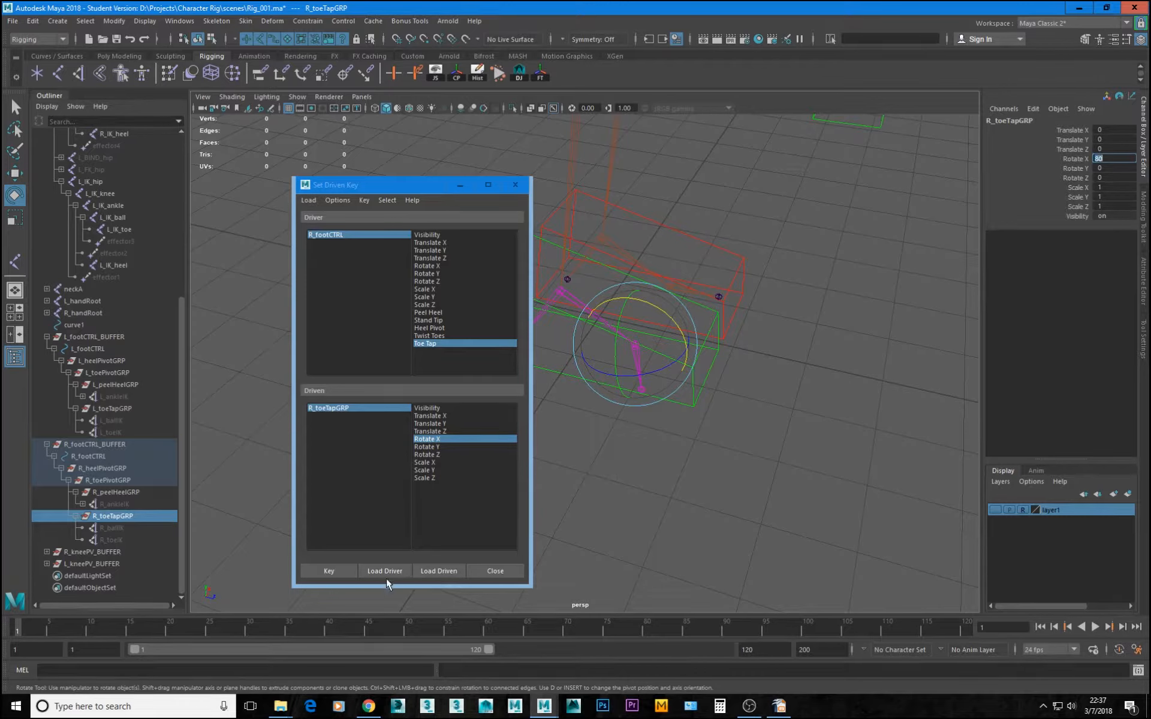
left_click(334, 573)
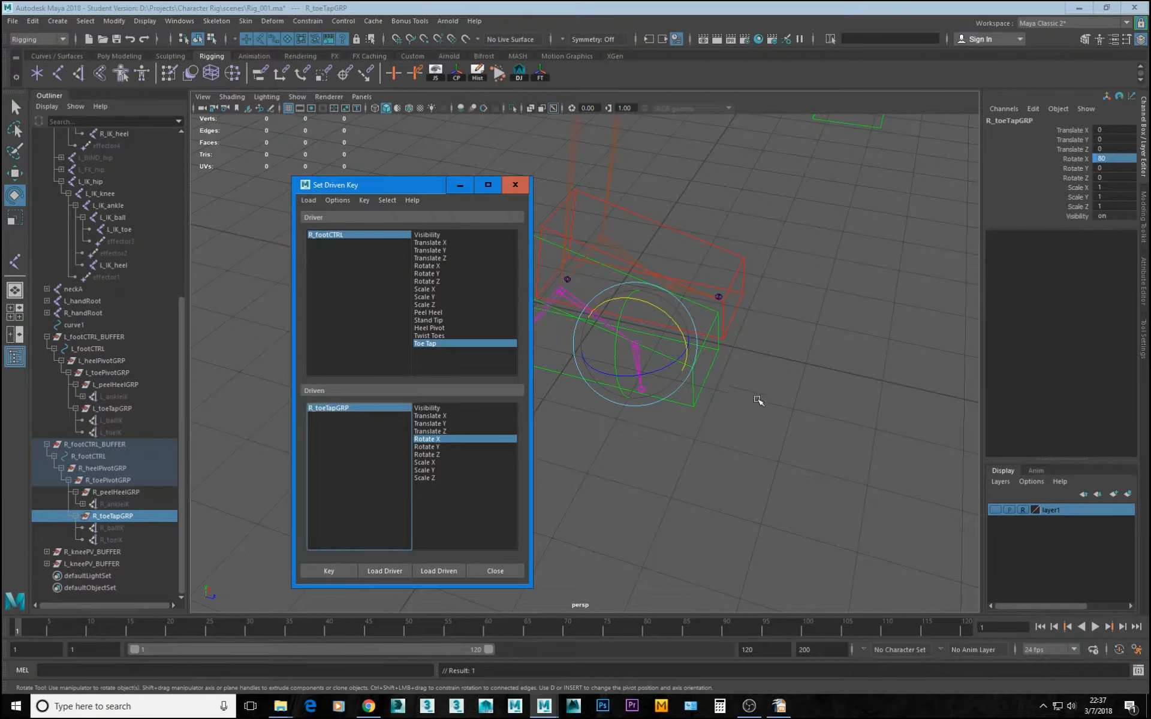
Scrub R_footCTRL's Toe Tap up to 10 to test the driven rotation of the right toes
left_click(695, 406)
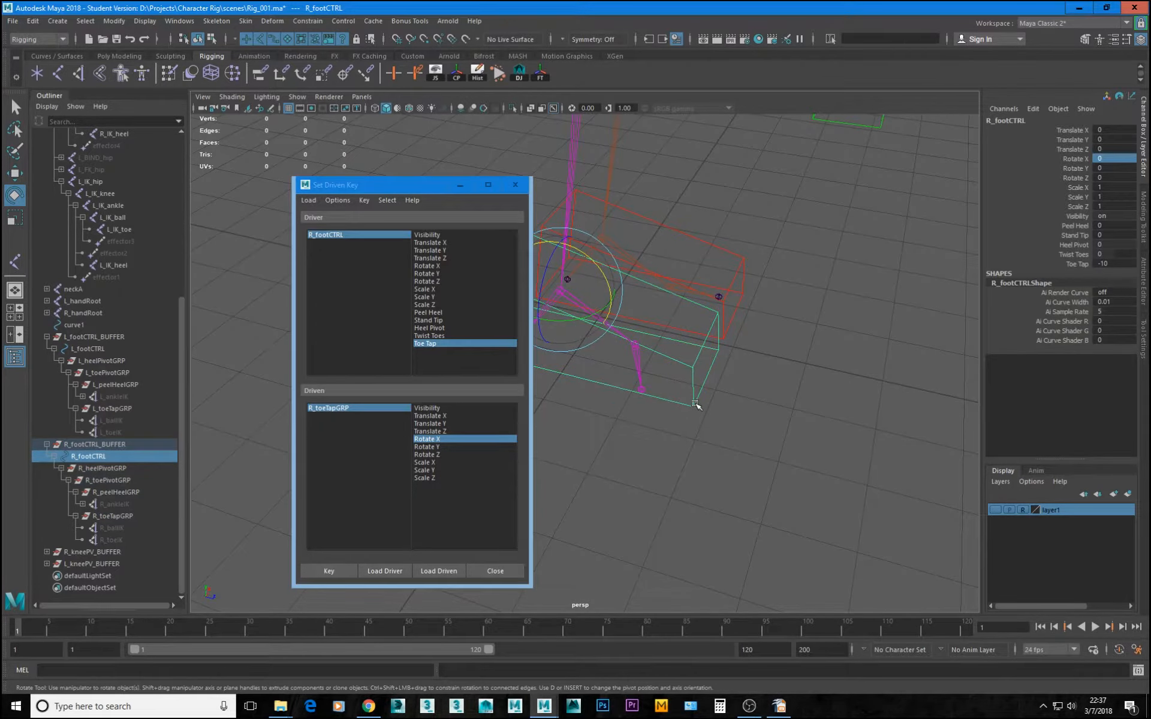
left_click(1076, 263)
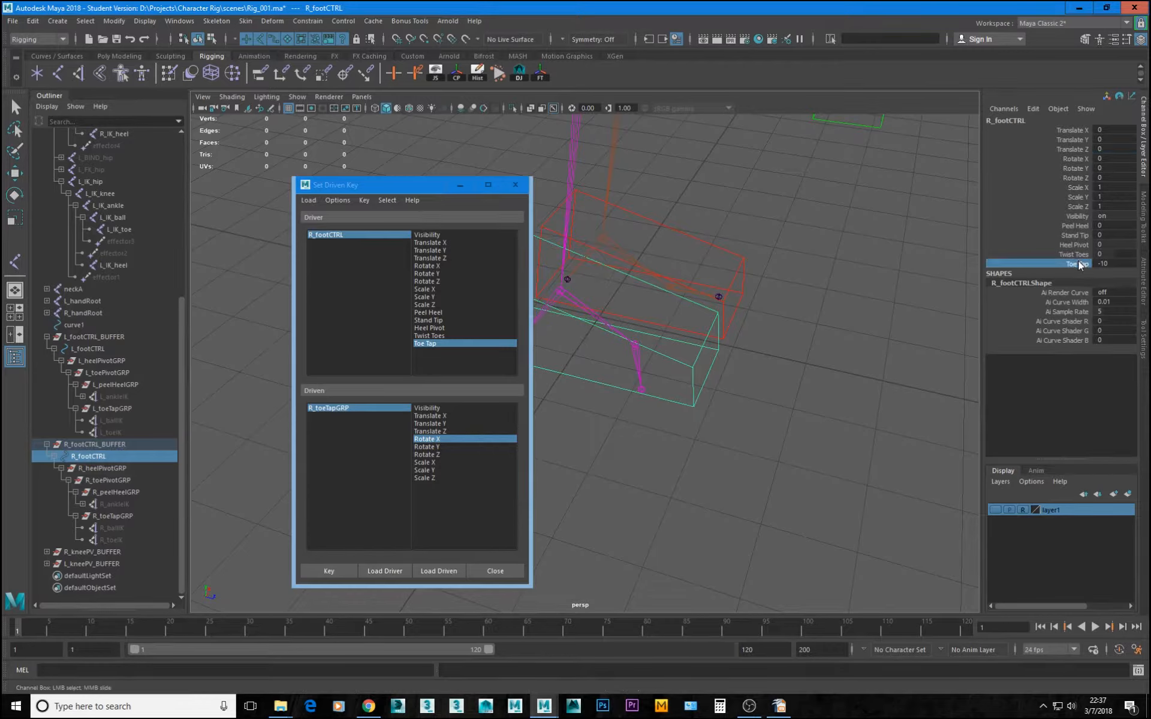
middle_click_drag(796, 341, 662, 343)
middle_click_drag(755, 328, 887, 327)
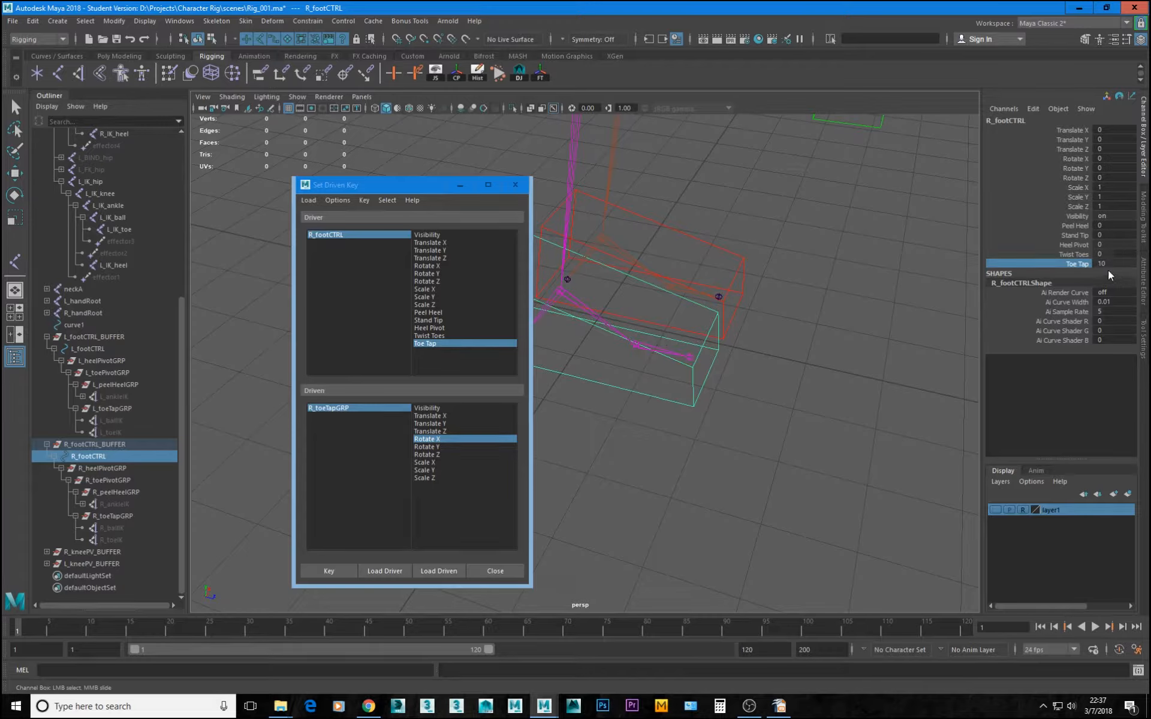
Set R_toeTapGRP's Rotate X to -60 and key it against the Toe Tap value of 10
left_click(358, 407)
key("e")
left_click(1111, 159)
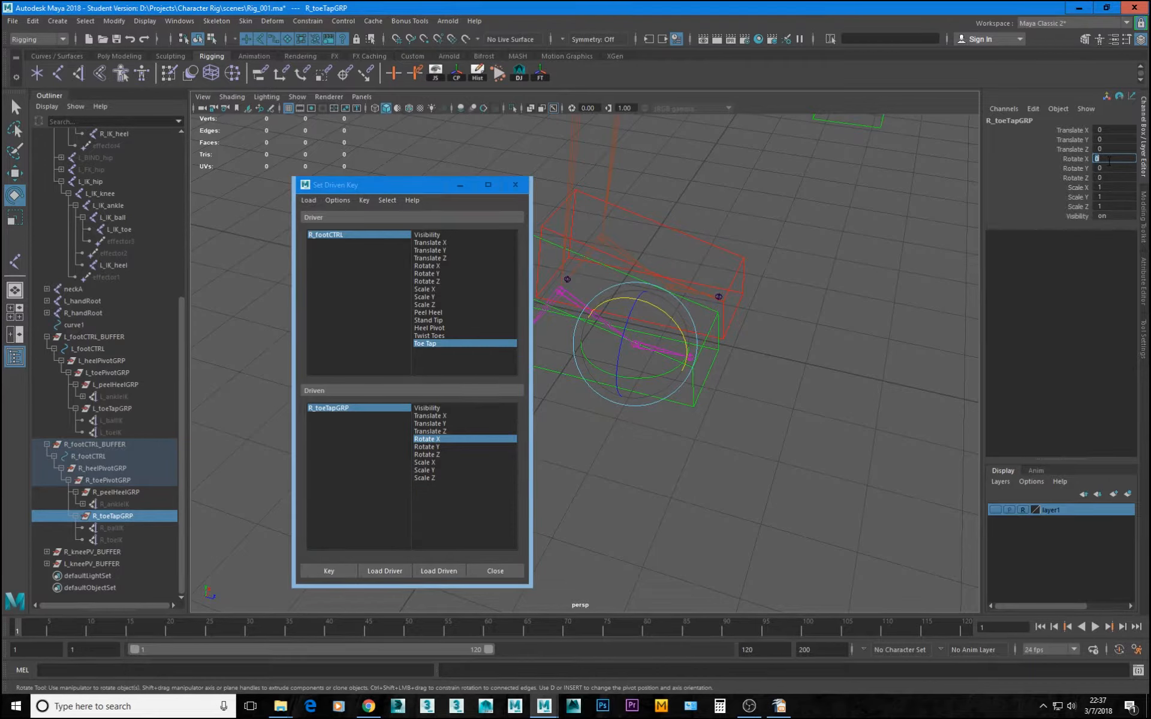
type("-50")
key("Return")
key("Return")
mouse_move(780, 432)
left_mouse_down("alt")
mouse_move(766, 458)
mouse_move(768, 414)
left_mouse_up("alt")
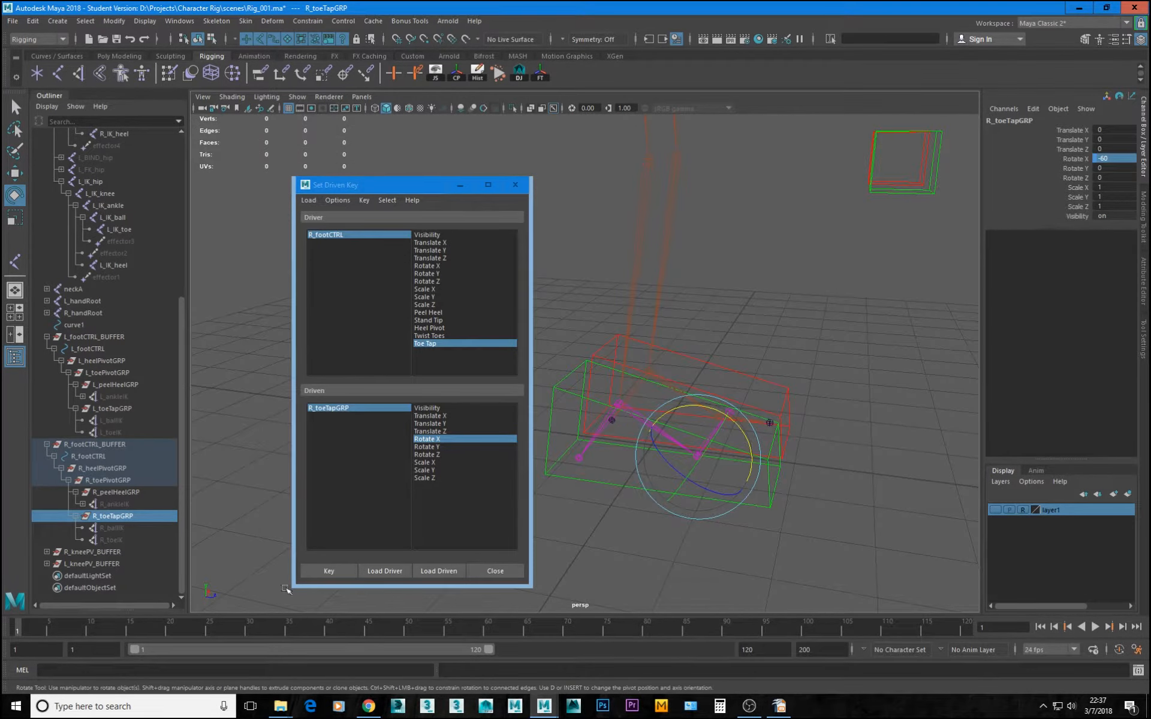
left_click(318, 569)
Scrub R_footCTRL's Toe Tap in both directions to test the right toes, and reset it to 0
left_click(776, 515)
left_click(1077, 265)
middle_click_drag(897, 286, 560, 292)
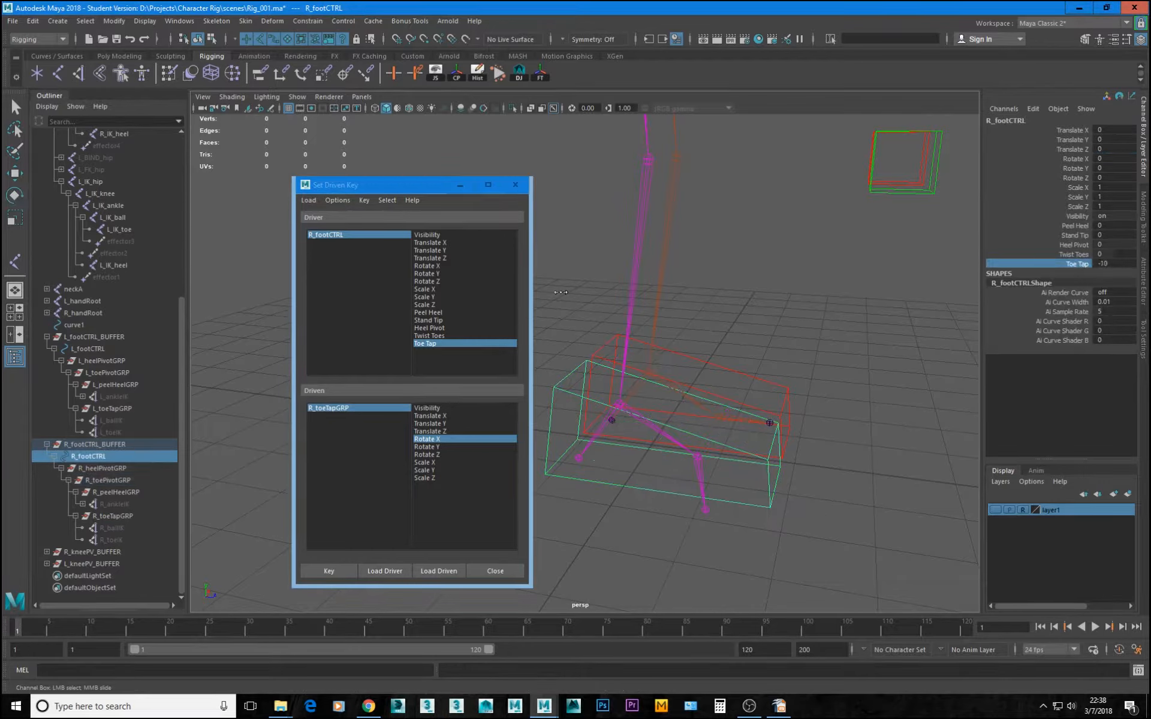
middle_click_drag(613, 333, 1053, 340)
middle_click_drag(945, 385, 826, 399)
double_click(1115, 264)
type("0")
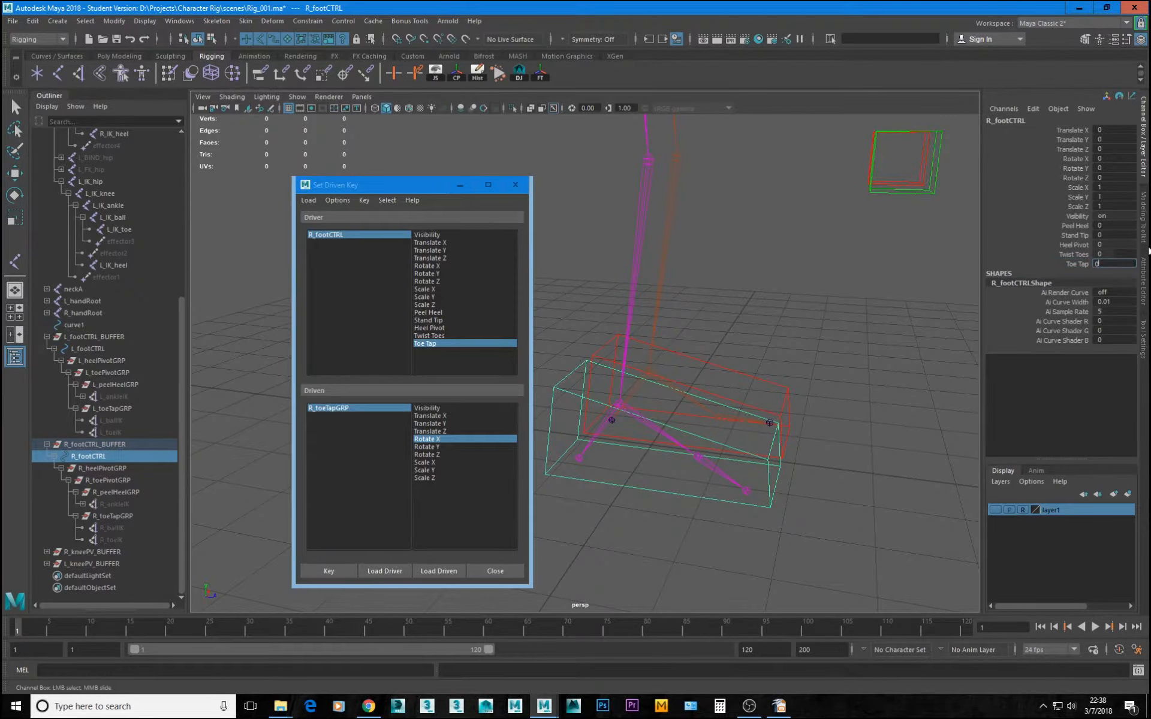
key("Return")
Load L_footCTRL as the driver and choose its Toe Tap attribute
left_click_drag(622, 501, 756, 404, "alt")
left_click_drag(807, 488, 830, 512)
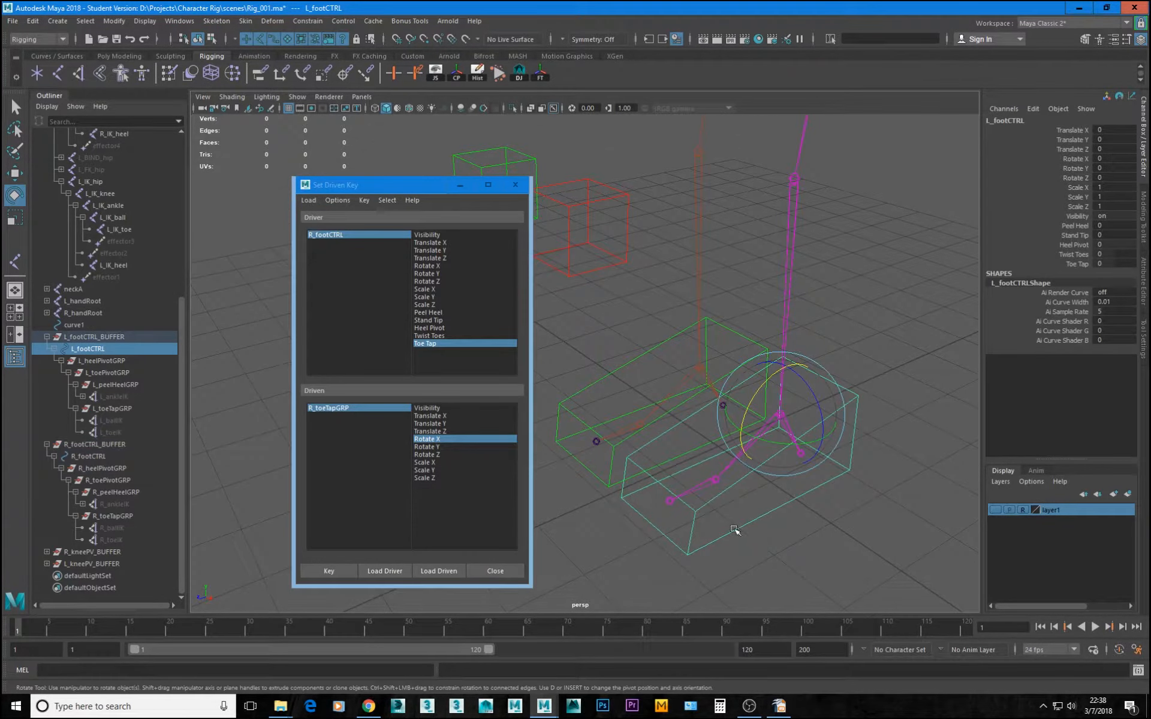
left_click(385, 570)
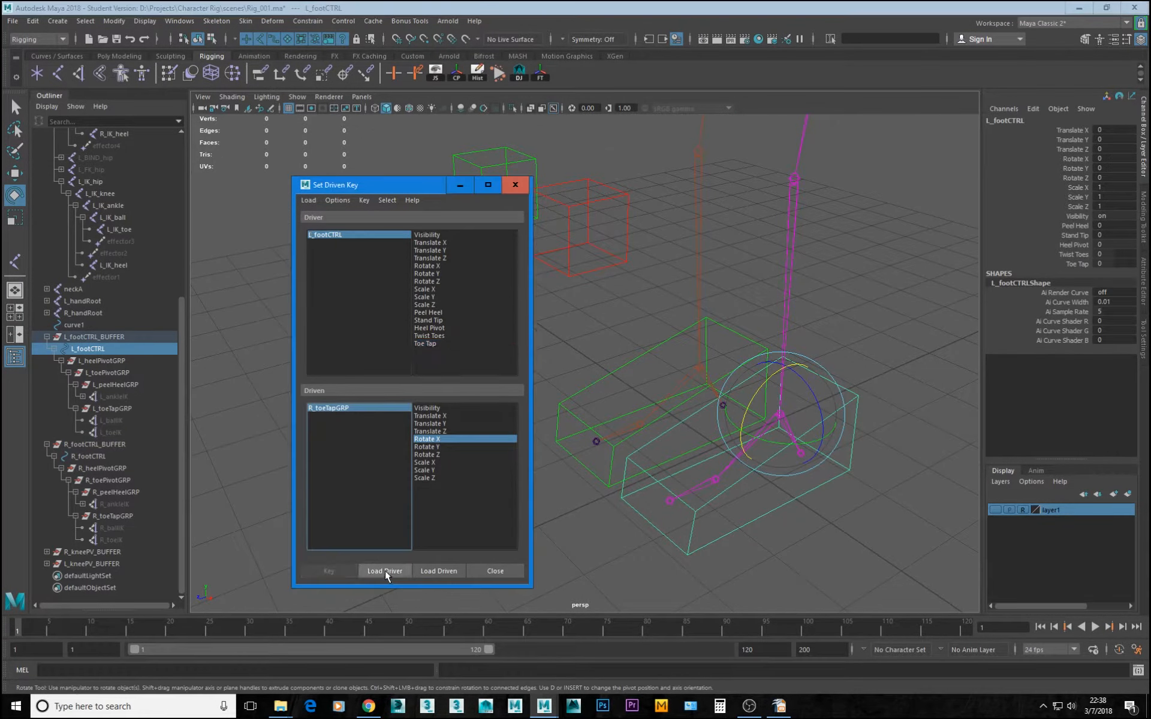
left_click(426, 343)
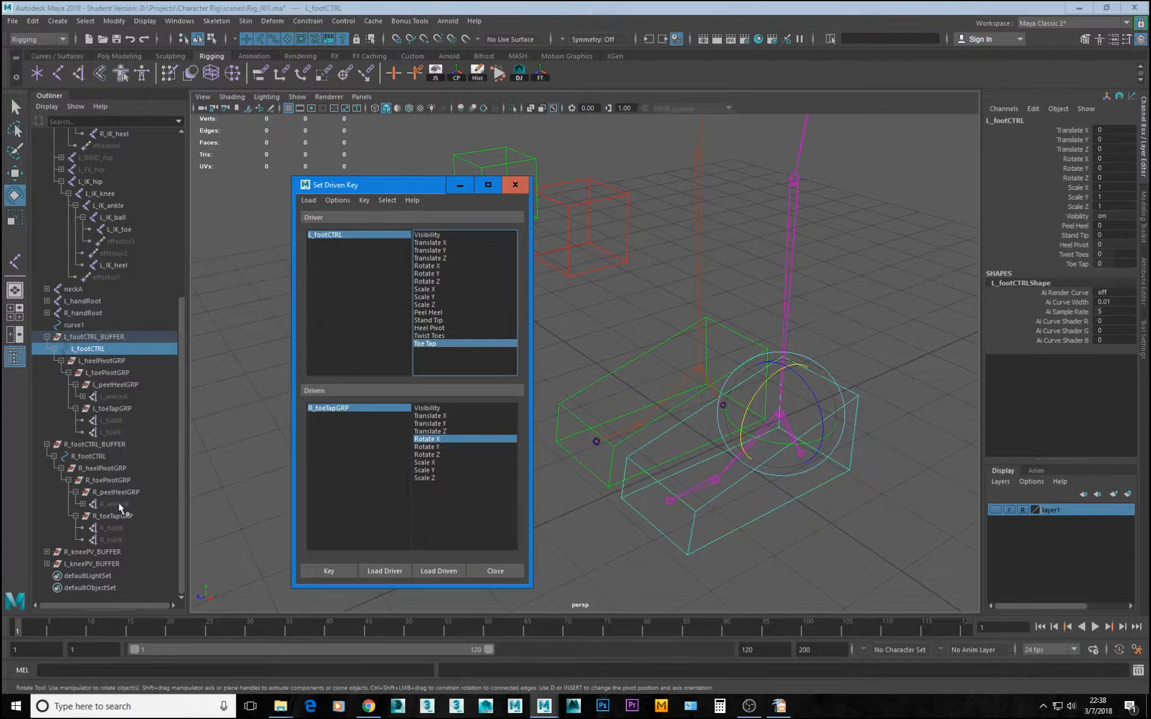
Load L_toeTapGRP as the driven object and key its Rotate X against Toe Tap with both at 0
left_click(109, 413)
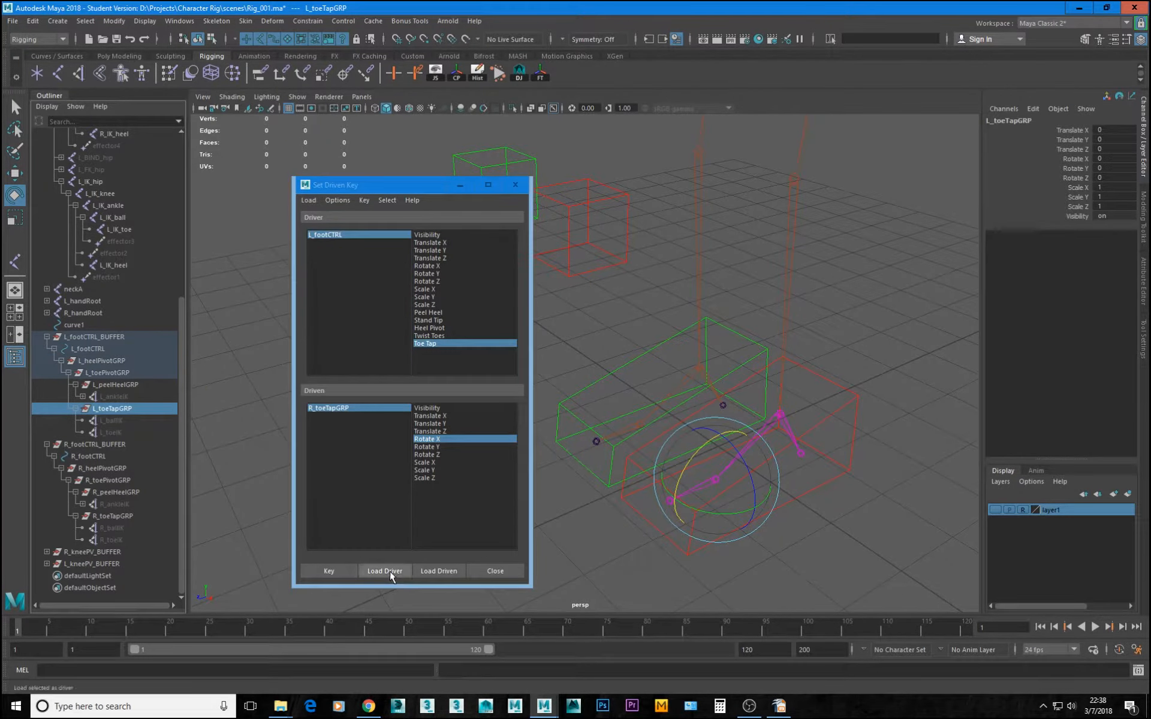
left_click(438, 570)
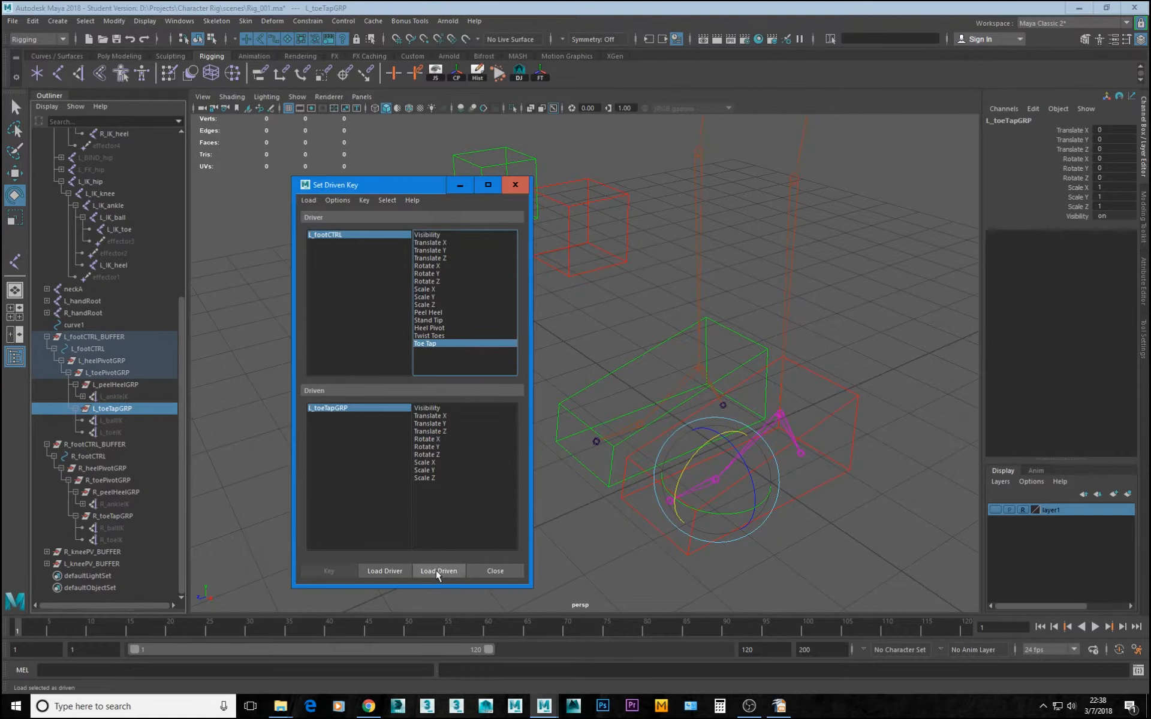
left_click(430, 439)
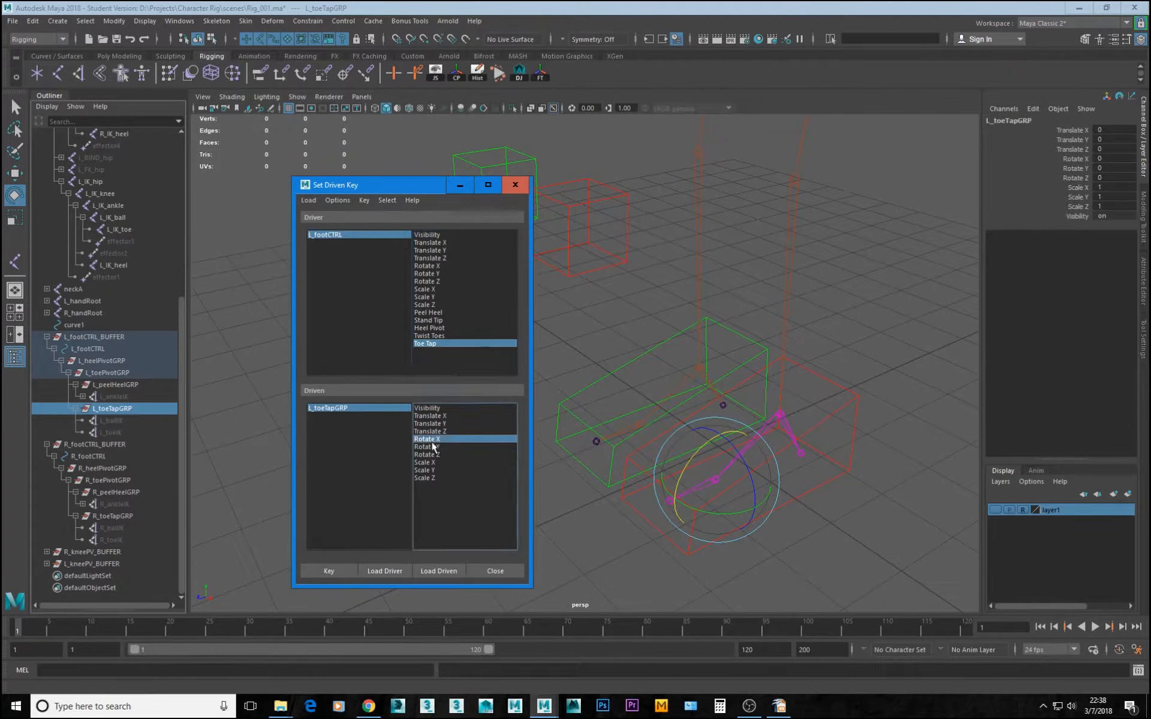
left_click(335, 575)
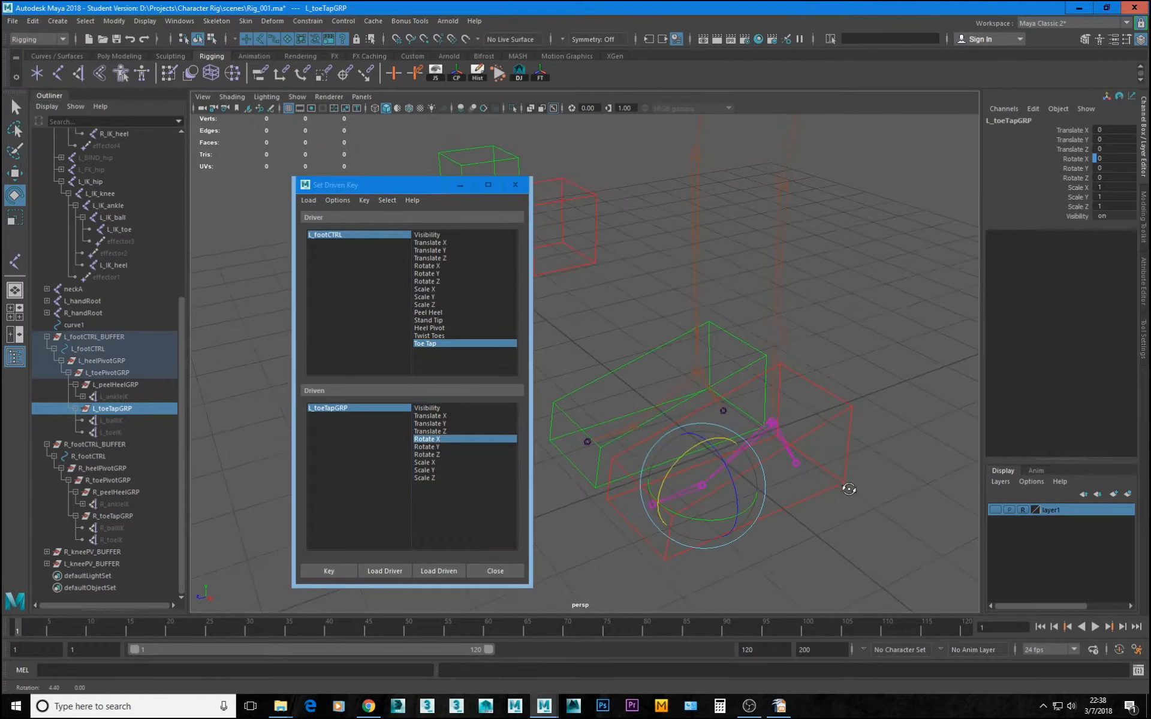
Set L_footCTRL's Toe Tap to -10 and L_toeTapGRP's Rotate X to 80, and key the pair
left_click(332, 236)
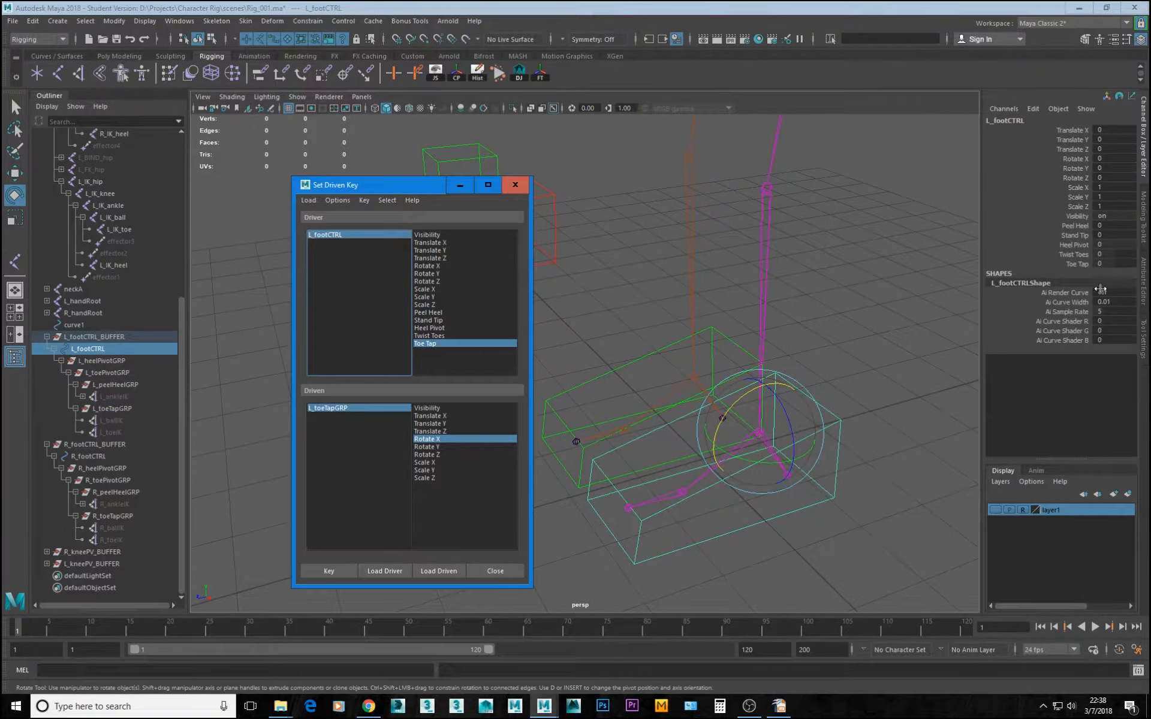
left_click(1114, 264)
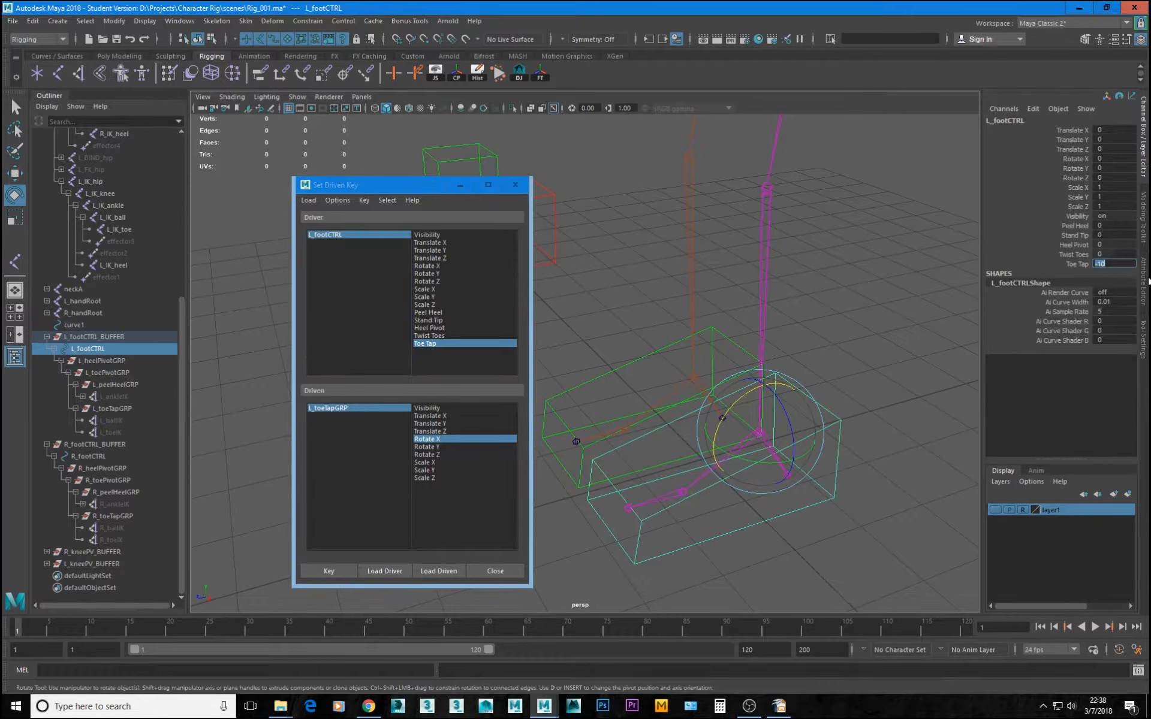
left_click(354, 405)
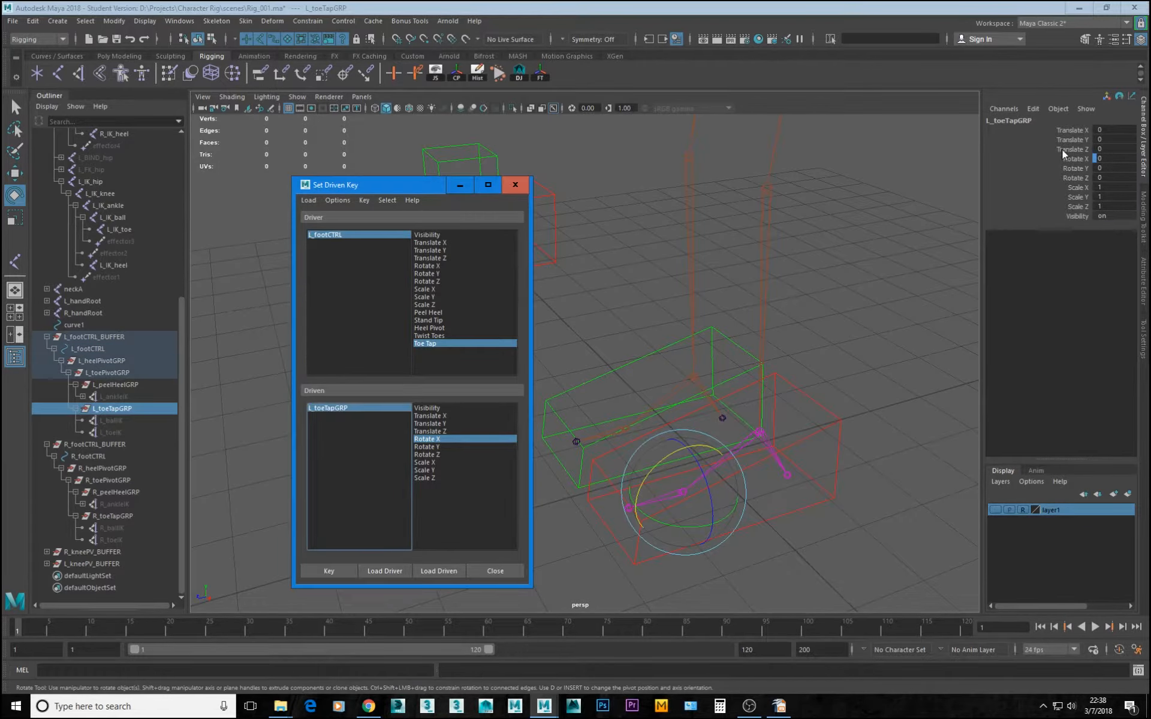
left_click(1126, 157)
type("80")
key("Return")
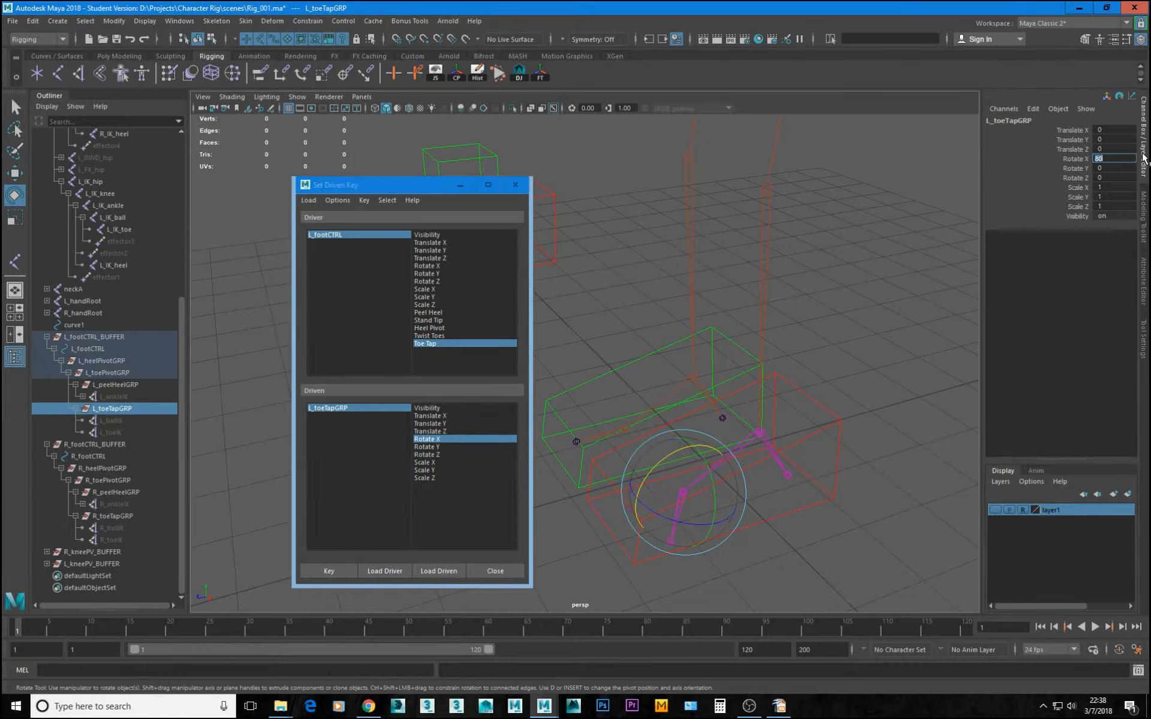
left_click(329, 571)
Set L_footCTRL's Toe Tap to 10 and L_toeTapGRP's Rotate X to -60, and key the pair
left_click(343, 235)
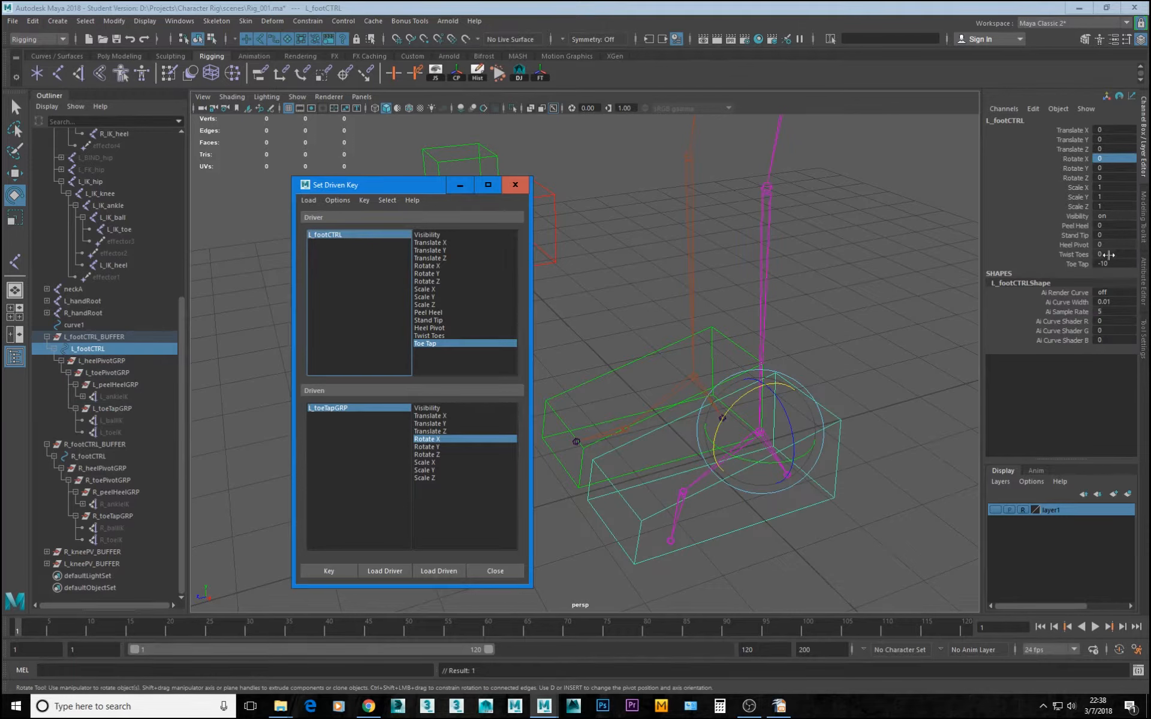
left_click(1127, 264)
type("10")
key("Return")
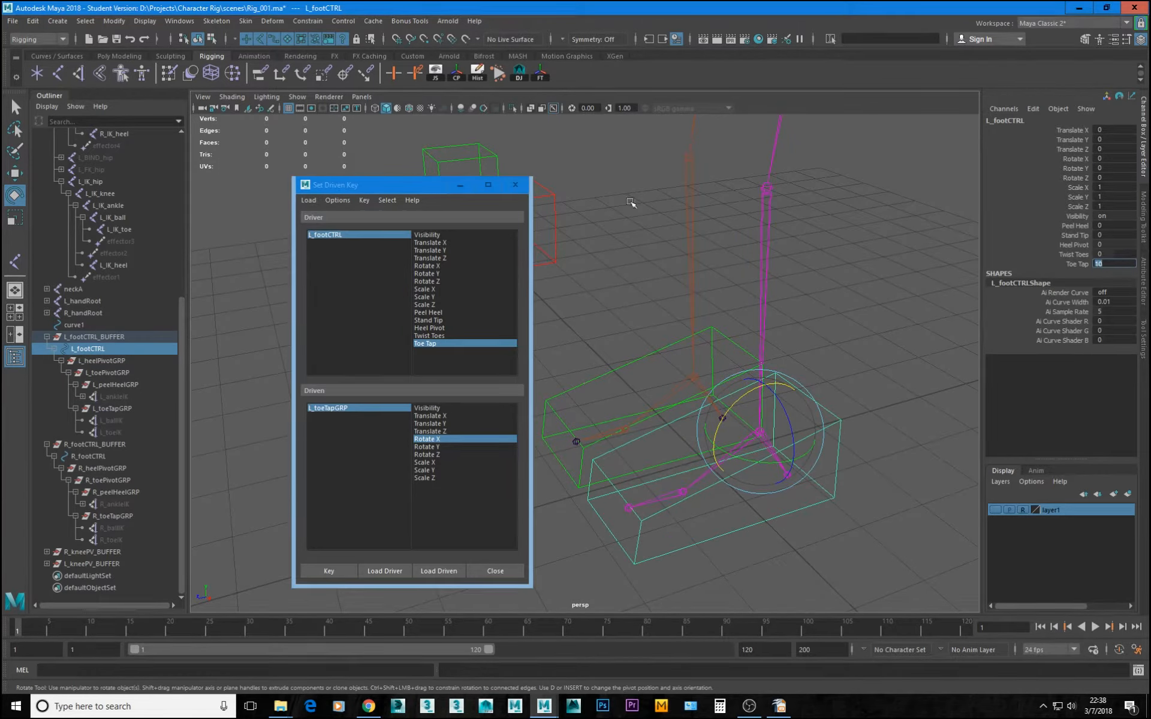
left_click(329, 407)
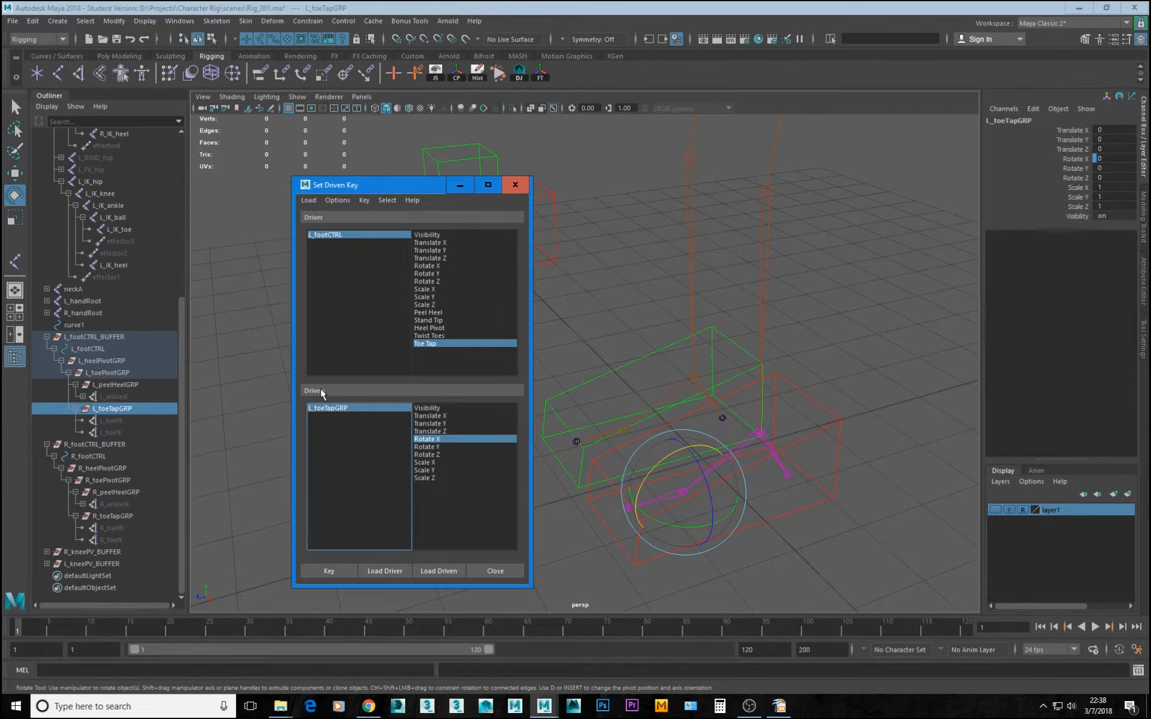
left_click(1119, 158)
type("-60")
key("Return")
left_click(328, 571)
Select both foot controls and scrub their Toe Tap down to -10 to compare the toes in the side view
mouse_move(665, 446)
left_mouse_down("alt")
mouse_move(704, 442)
mouse_move(683, 443)
left_mouse_up("alt")
left_click_drag(773, 504, 700, 318)
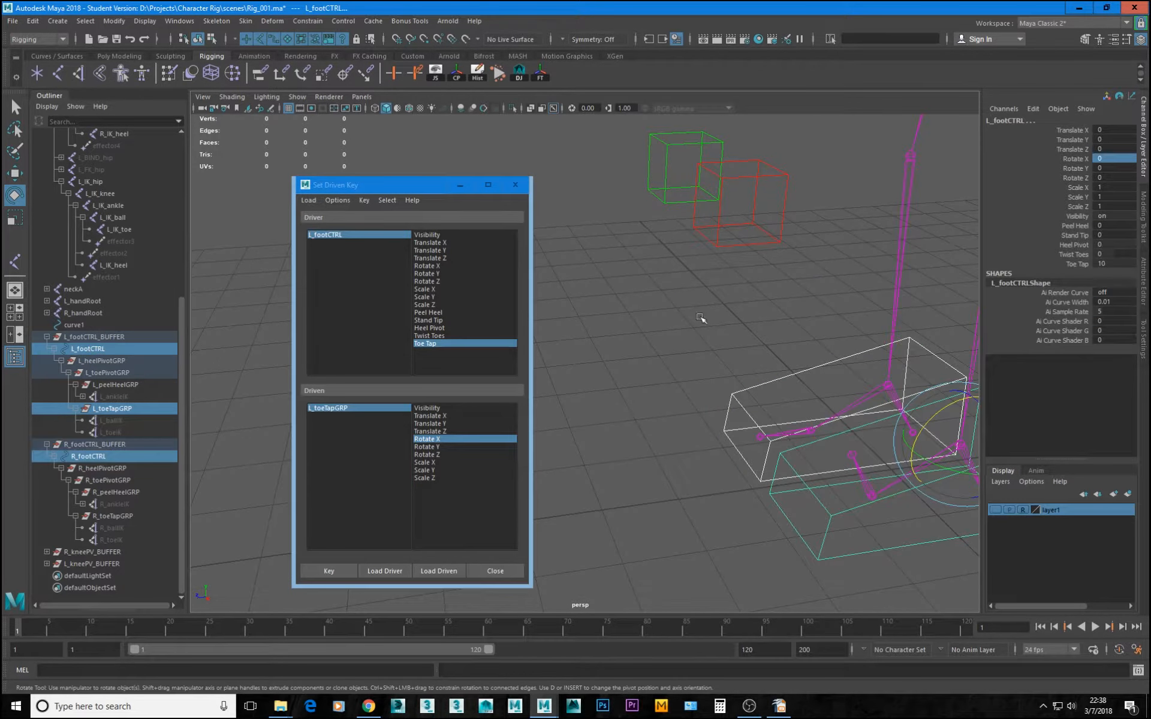
left_click(1087, 264)
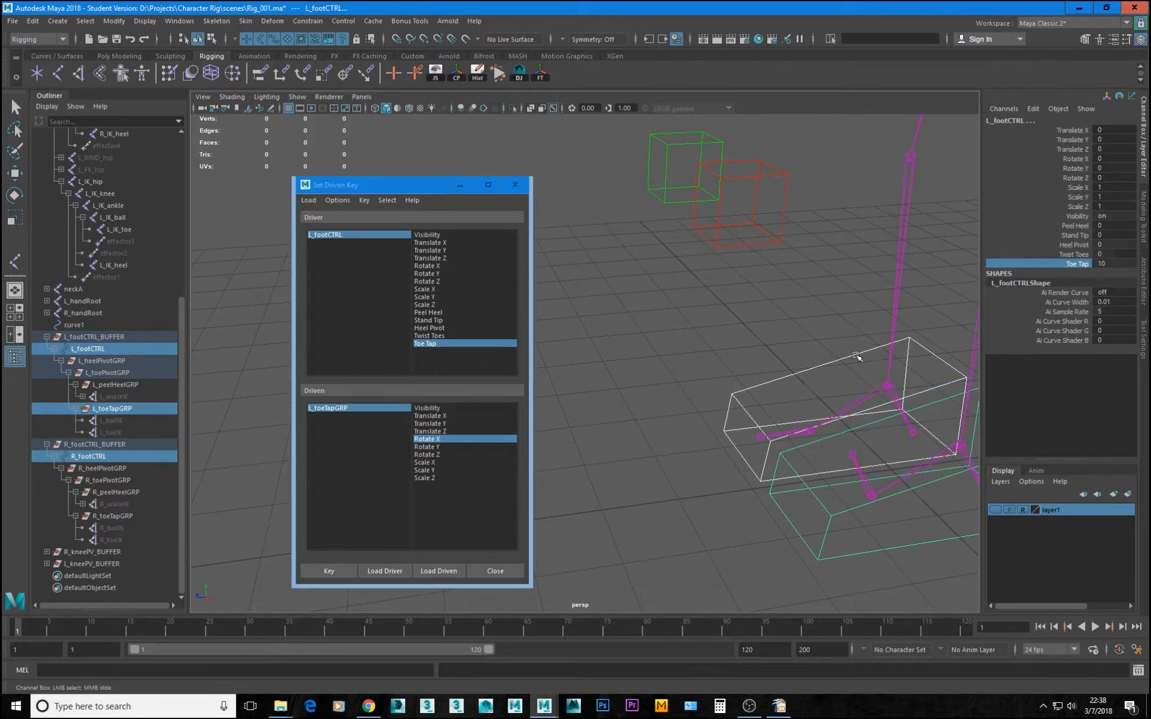
left_click_drag(857, 357, 830, 336, "alt")
left_click_drag(963, 414, 808, 435, "alt")
key("space")
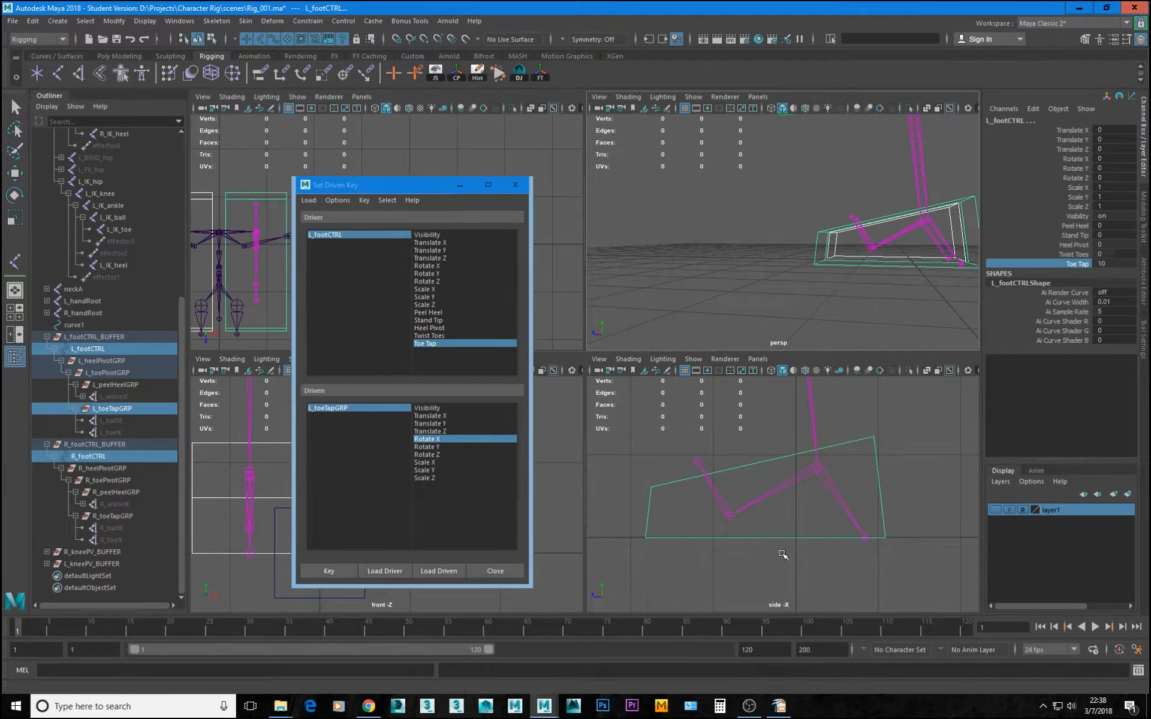
middle_click_drag(880, 538, 782, 531)
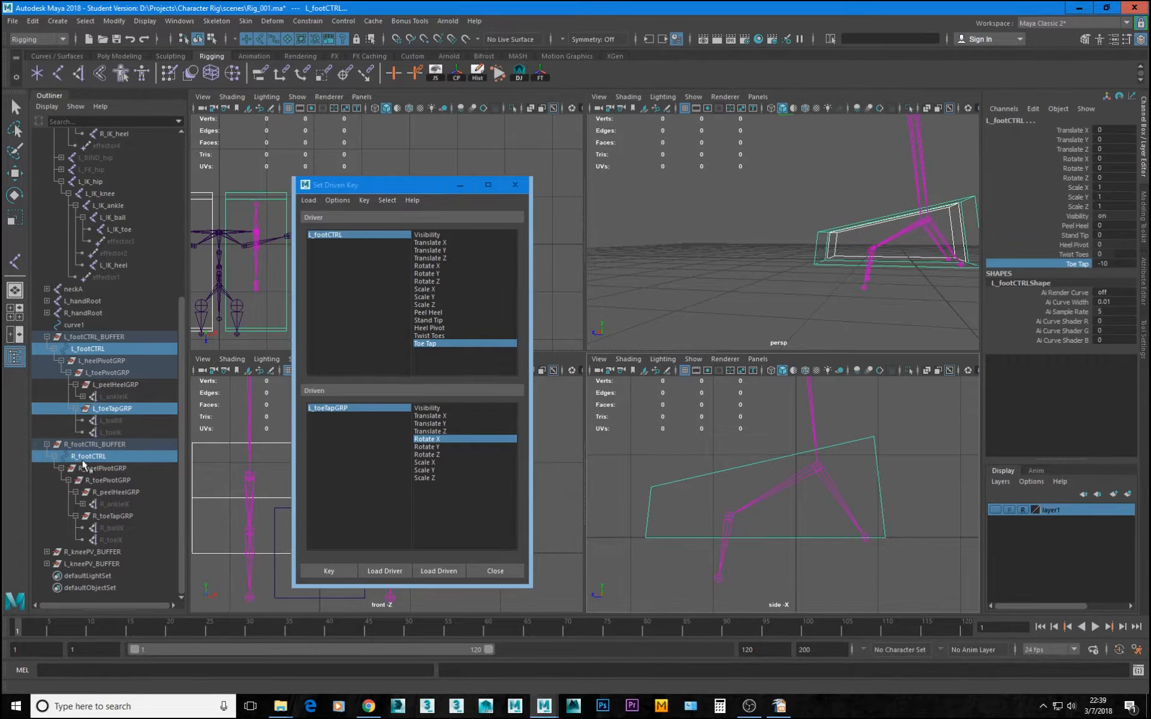
Give the Rotate X driven-key curves of R_toeTapGRP and L_toeTapGRP linear tangents in the Graph Editor
left_click(120, 516)
key("e")
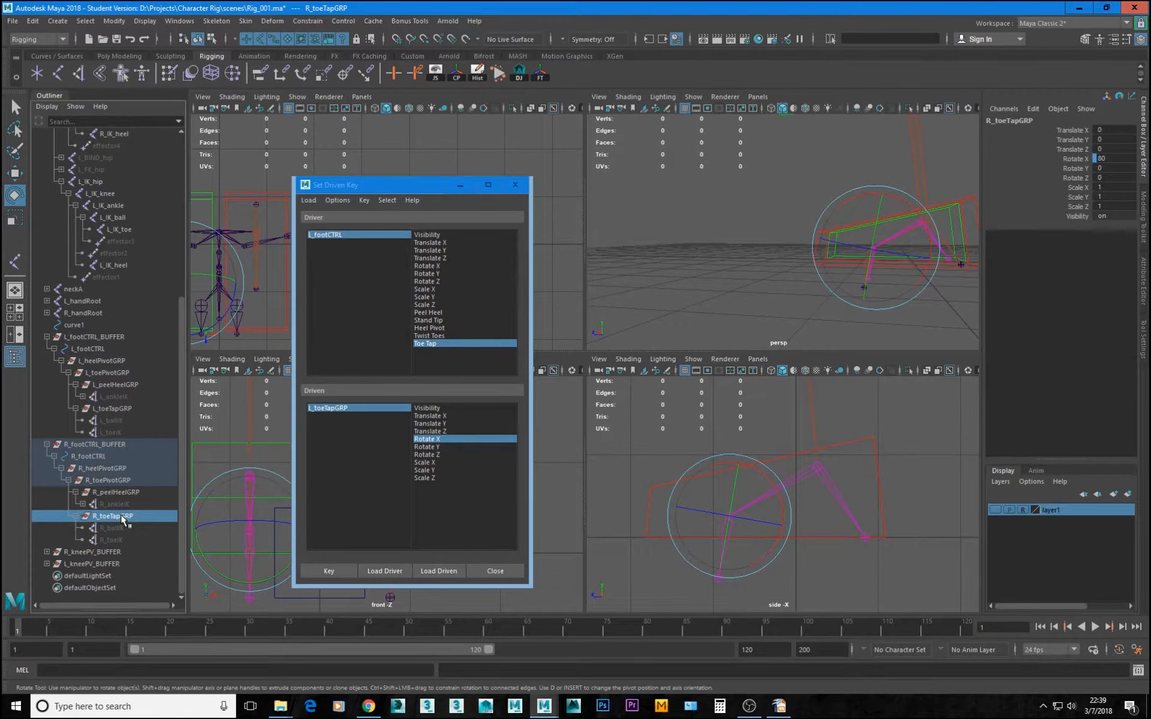
left_click(117, 408, "ctrl")
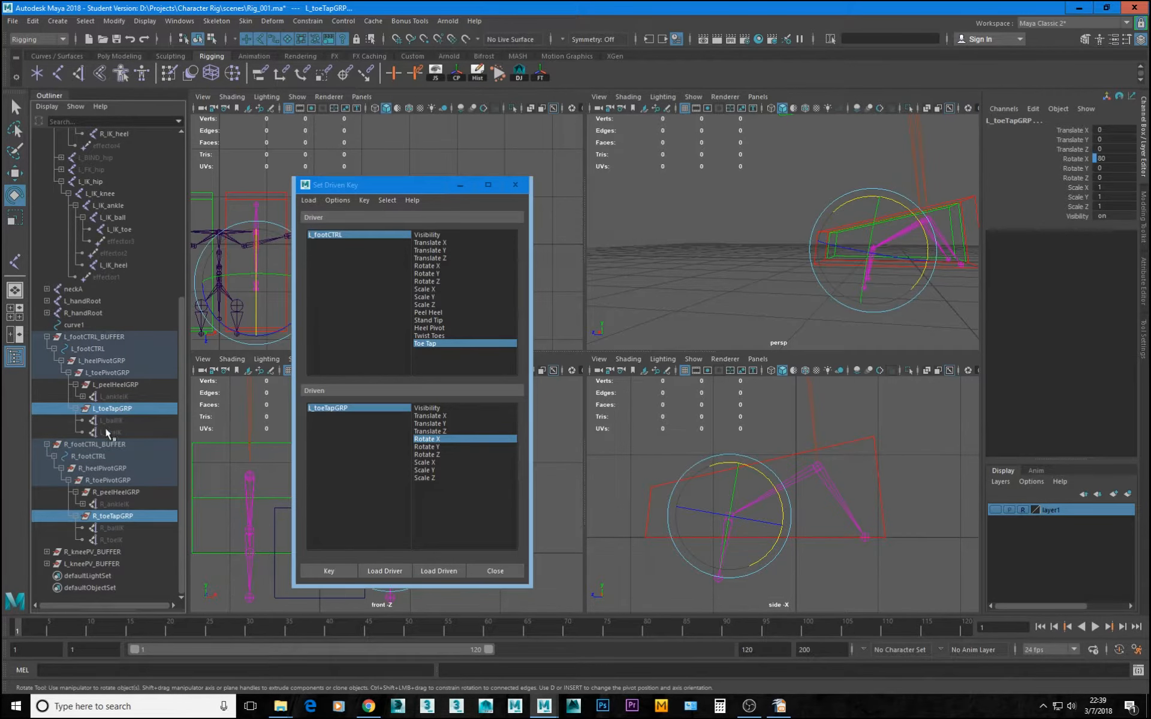
left_click(190, 23)
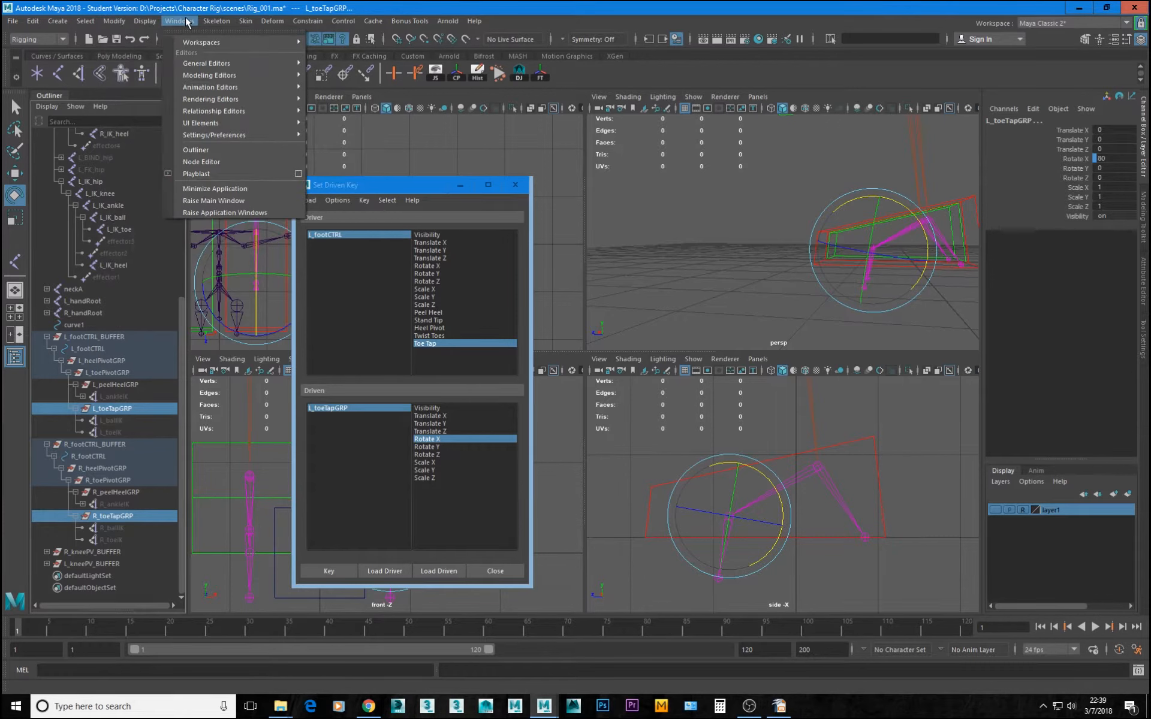
mouse_move(281, 87)
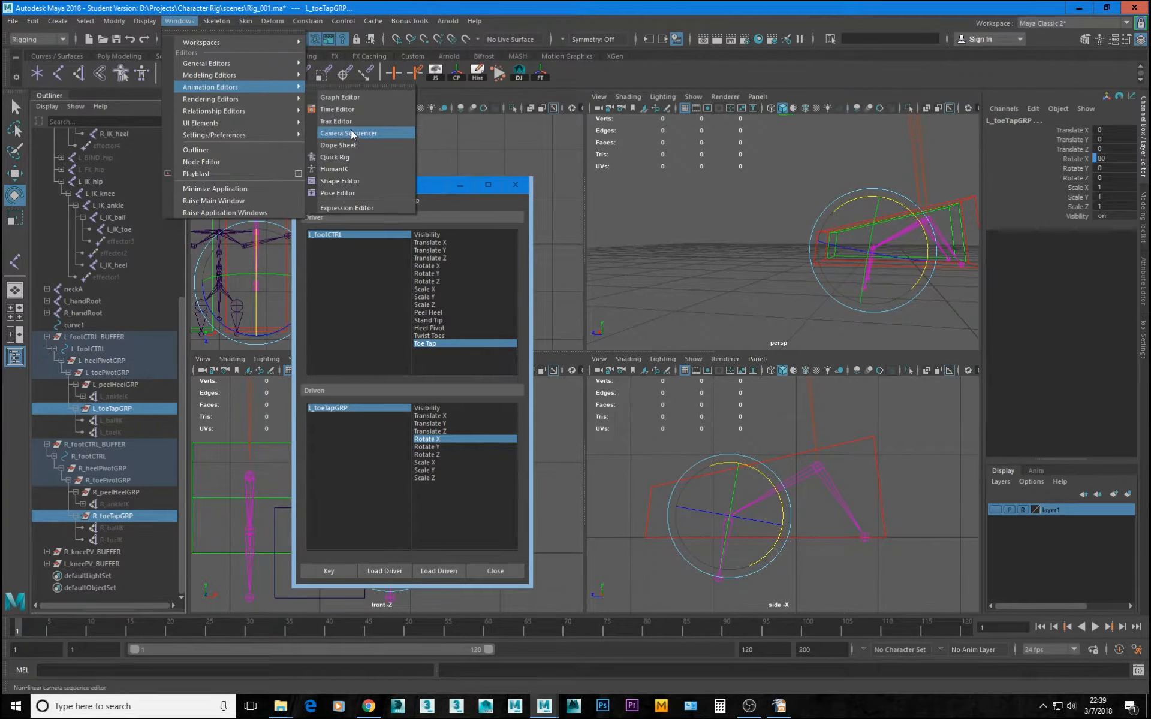
left_click(348, 99)
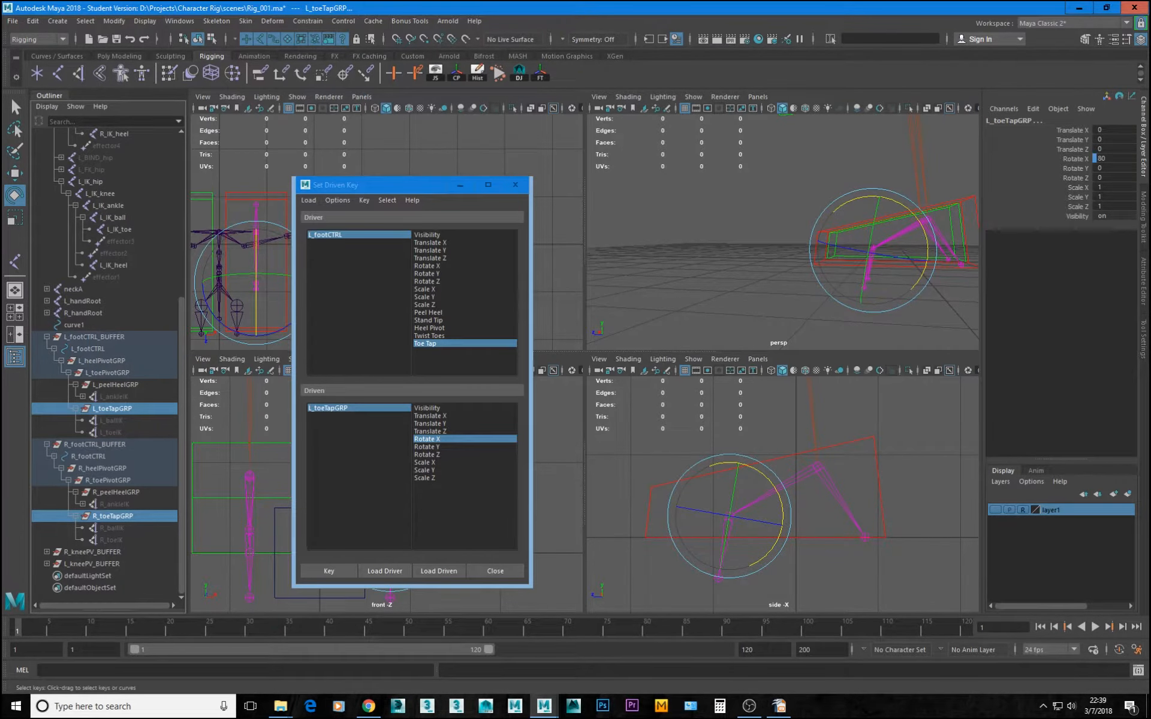
key("f")
left_click_drag(489, 197, 821, 472)
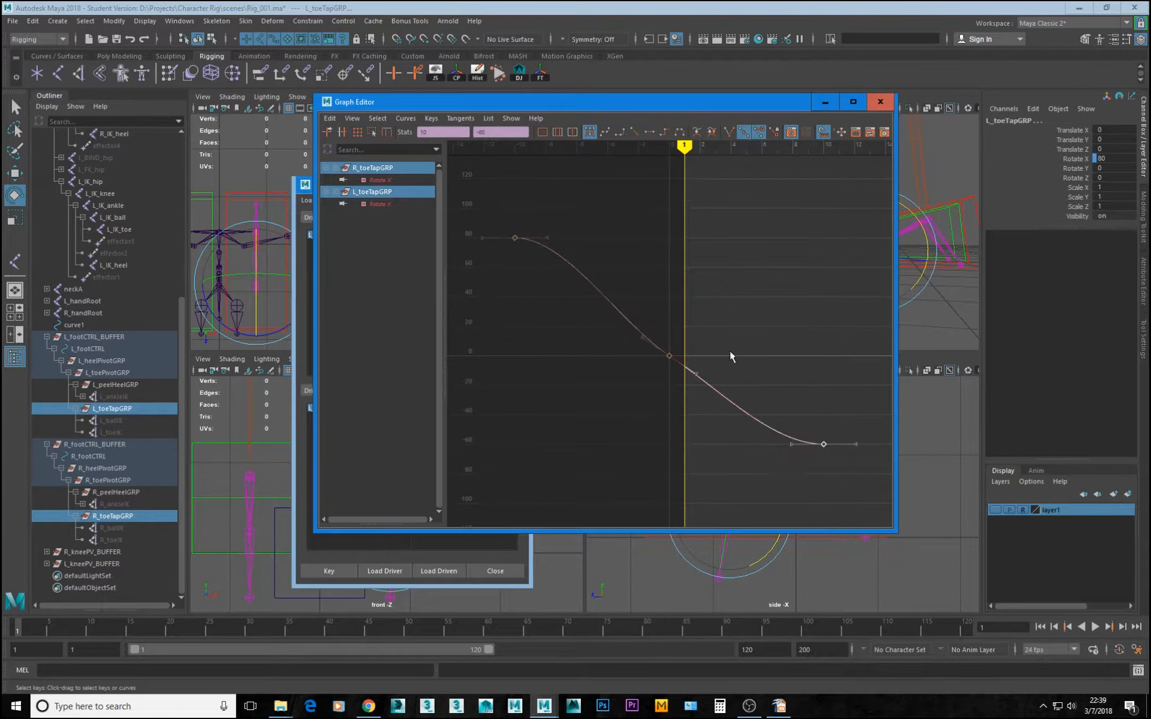
left_click(636, 132)
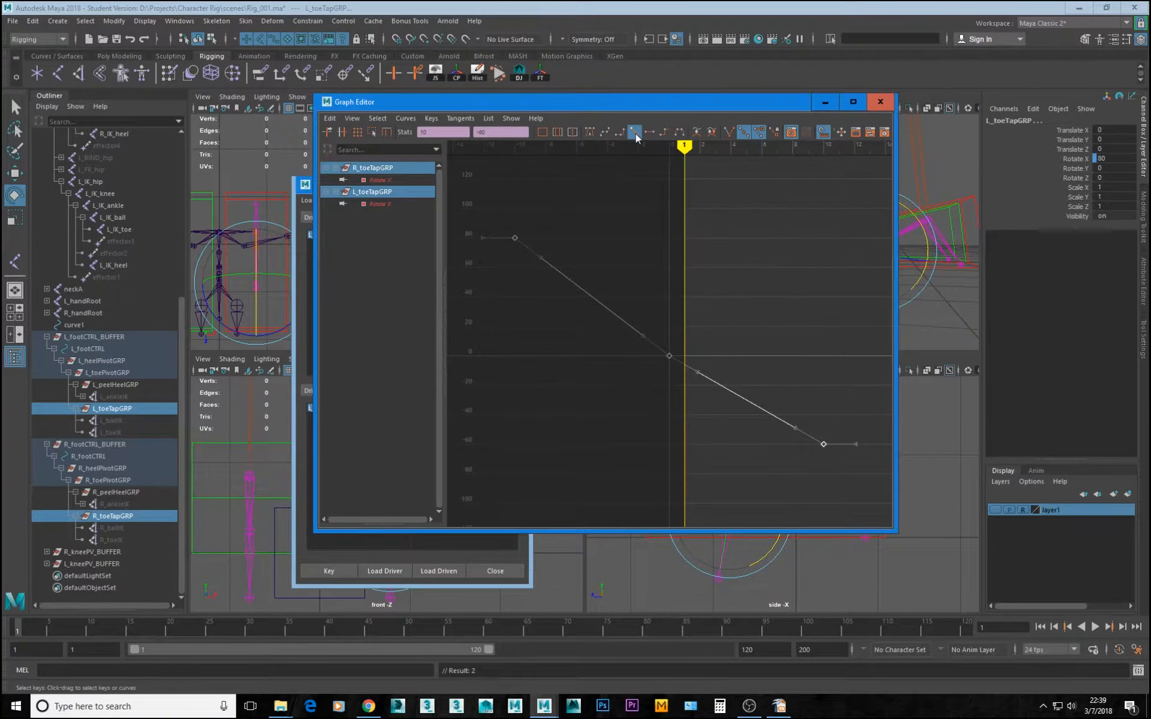
left_click(820, 105)
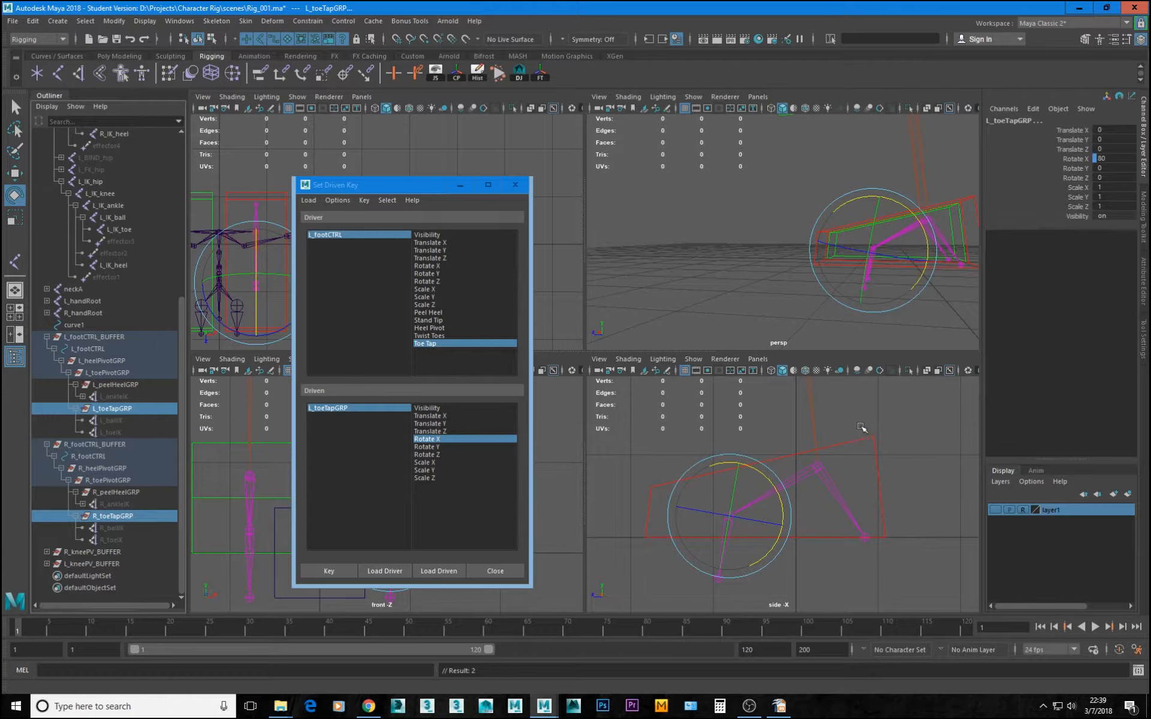
Test Toe Tap on both foot controls together and reset it to 0
left_click_drag(862, 428, 885, 446)
left_click(1079, 264)
middle_click_drag(796, 278, 819, 282)
double_click(1103, 259)
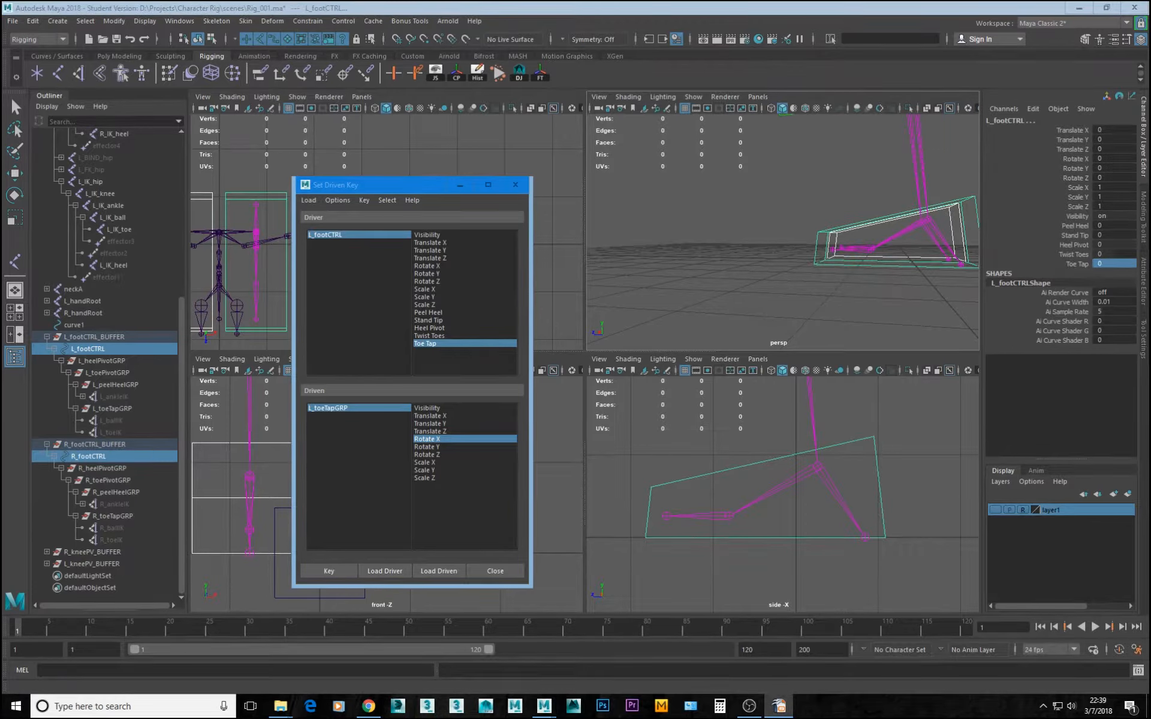
Move the Set Driven Key window aside, frame both feet in the perspective view and save the scene
left_click_drag(365, 186, 312, 157)
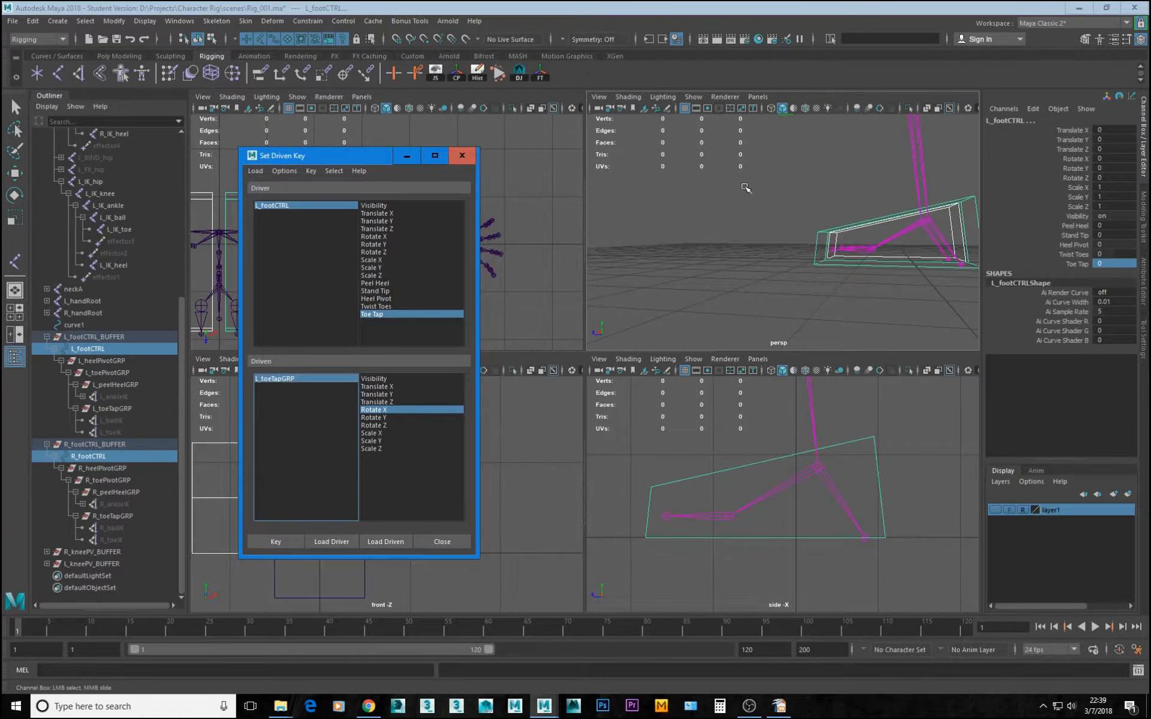
left_click_drag(744, 187, 929, 258, "alt")
middle_click_drag(929, 258, 860, 286, "alt")
right_click_drag(860, 286, 879, 290, "alt")
middle_click_drag(879, 290, 840, 285, "alt")
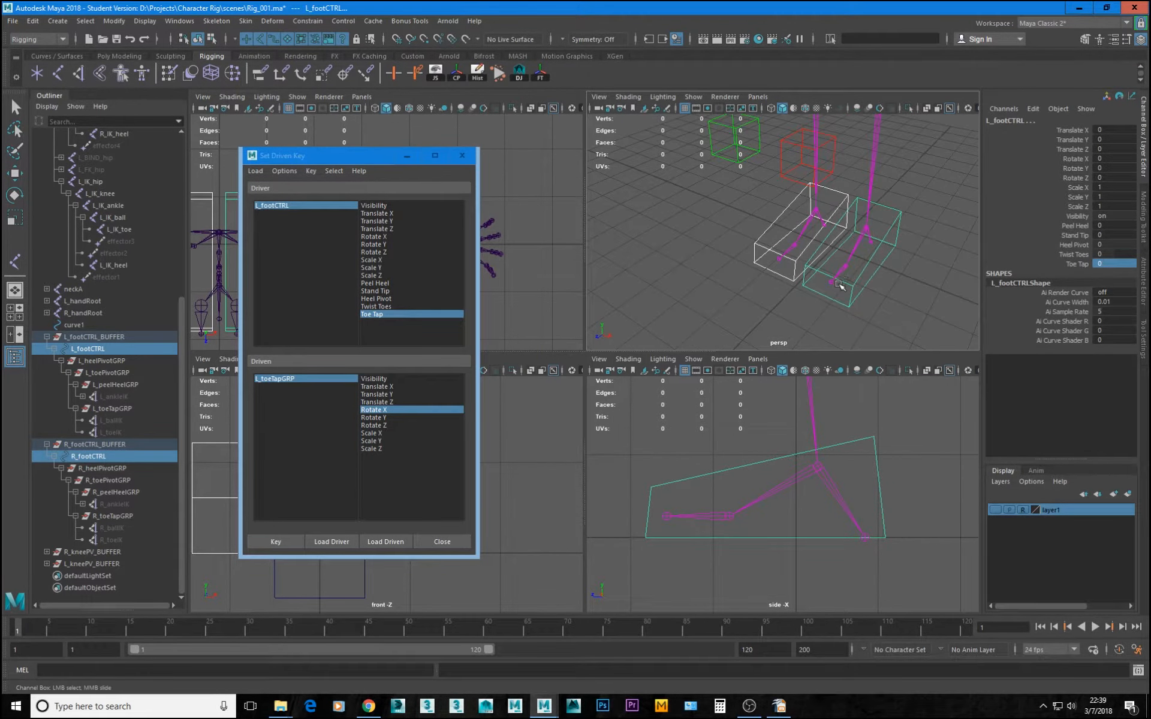
key("ctrl+s")
left_click(550, 367)
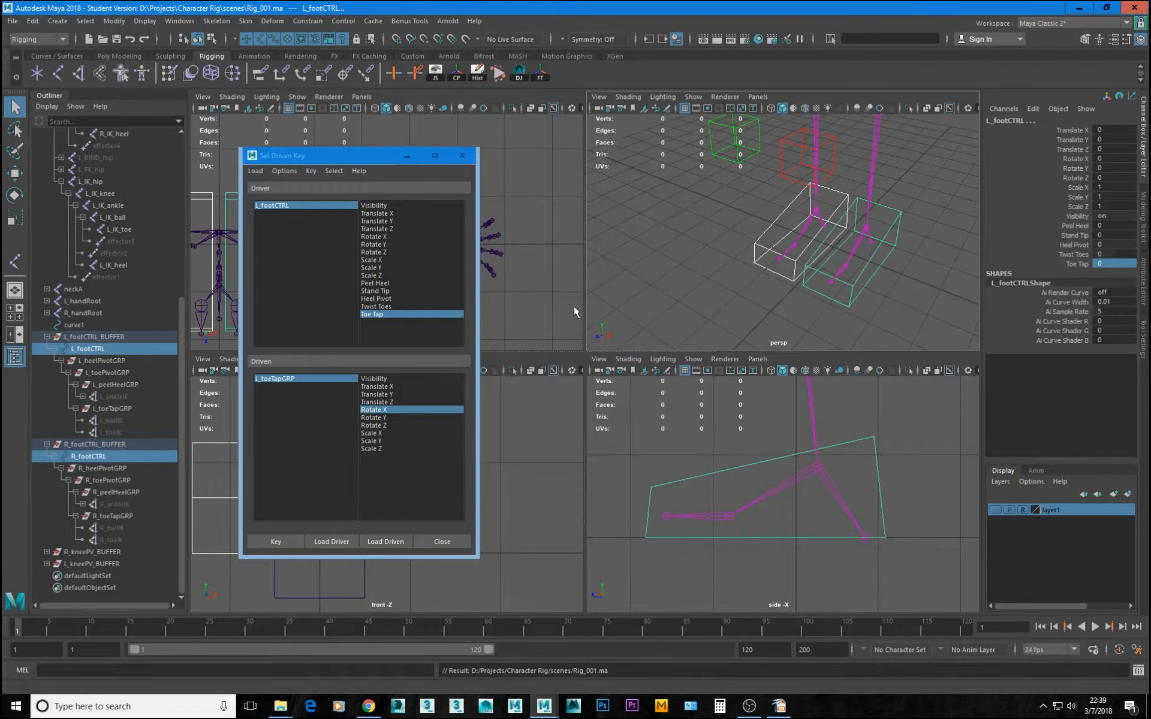
left_click_drag(856, 266, 831, 235, "alt")
middle_click_drag(831, 235, 792, 242, "alt")
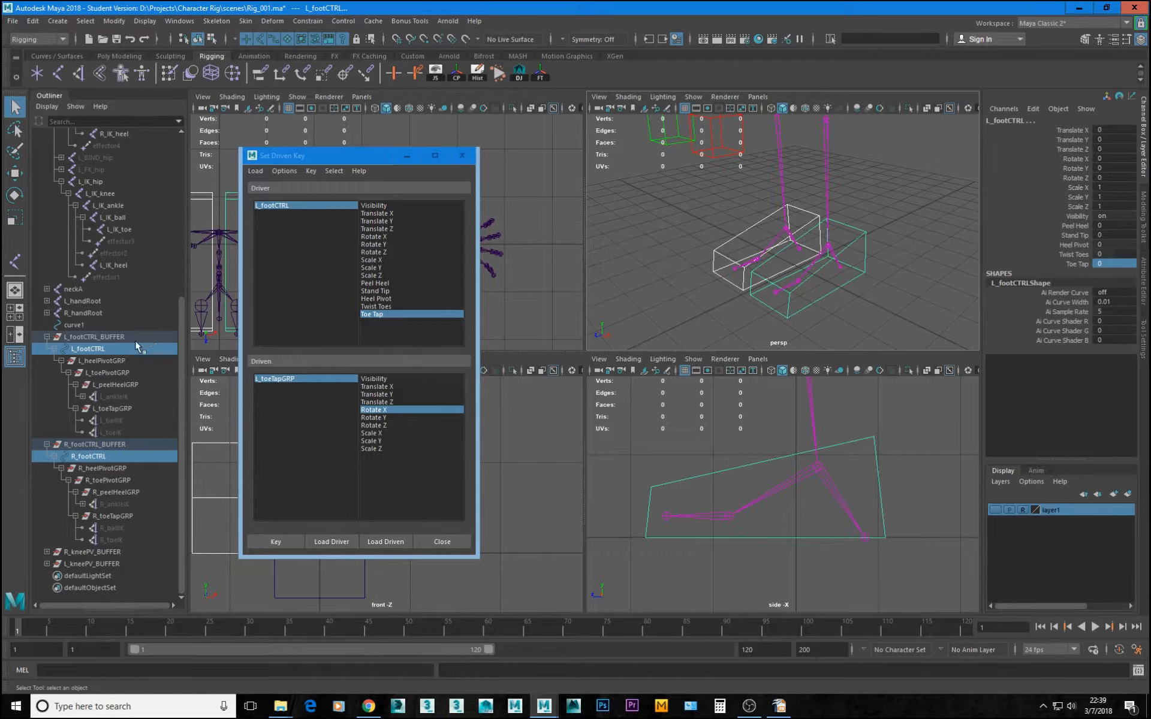
Key L_toePivotGRP's Rotate X against L_footCTRL's Stand Tip as a driven key, with both values at 0
left_click_drag(311, 157, 411, 162)
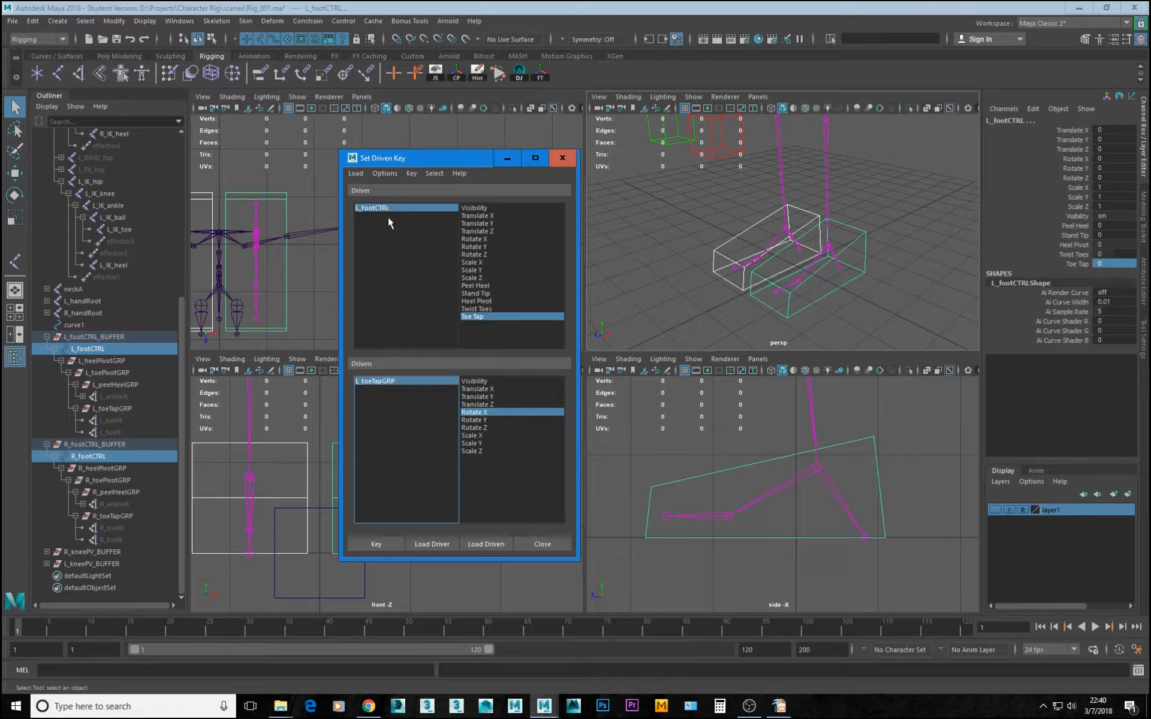
left_click(478, 294)
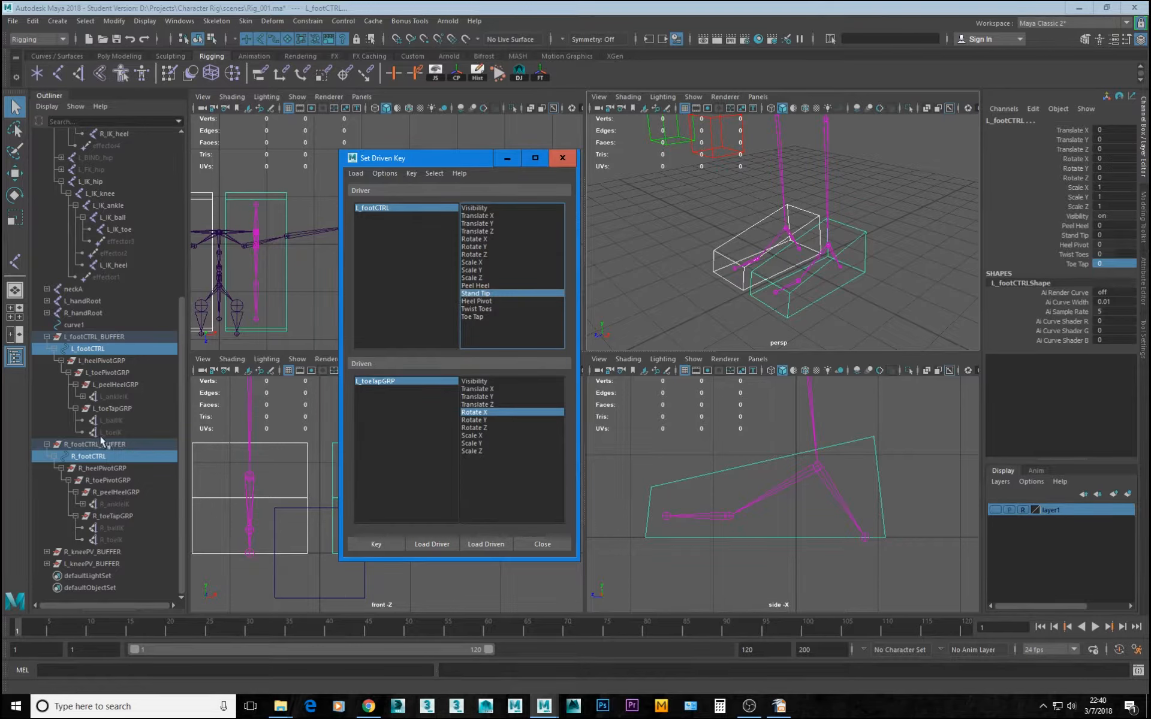
left_click(102, 373)
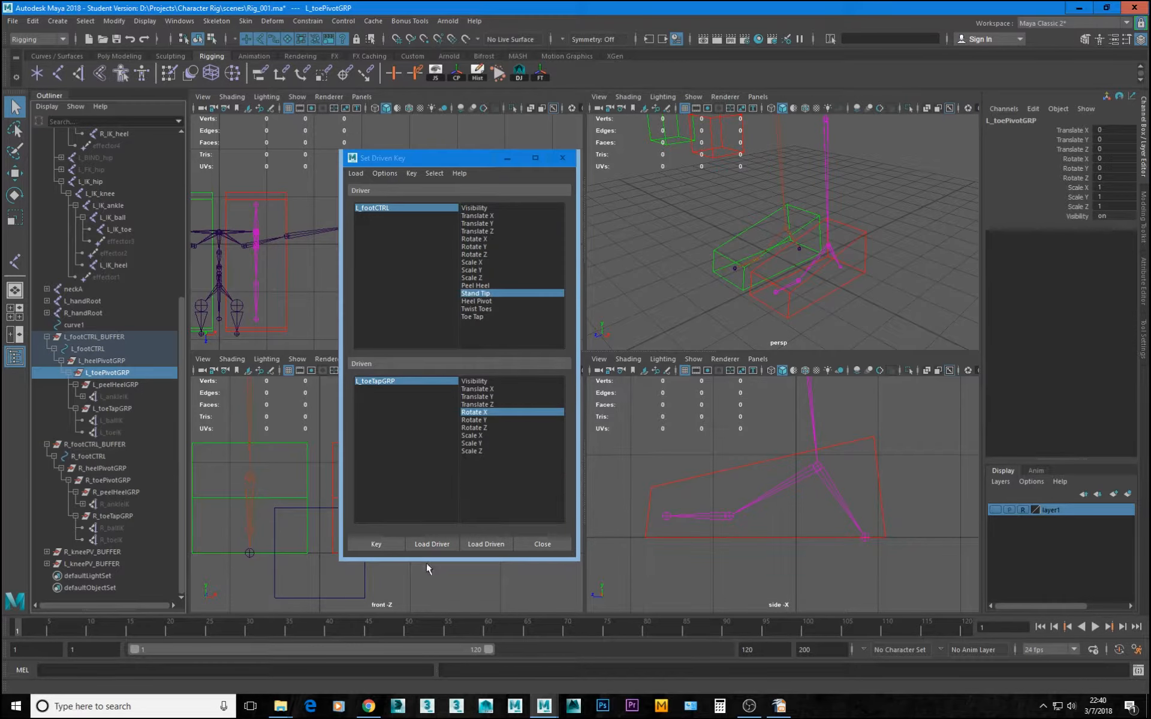
left_click(496, 543)
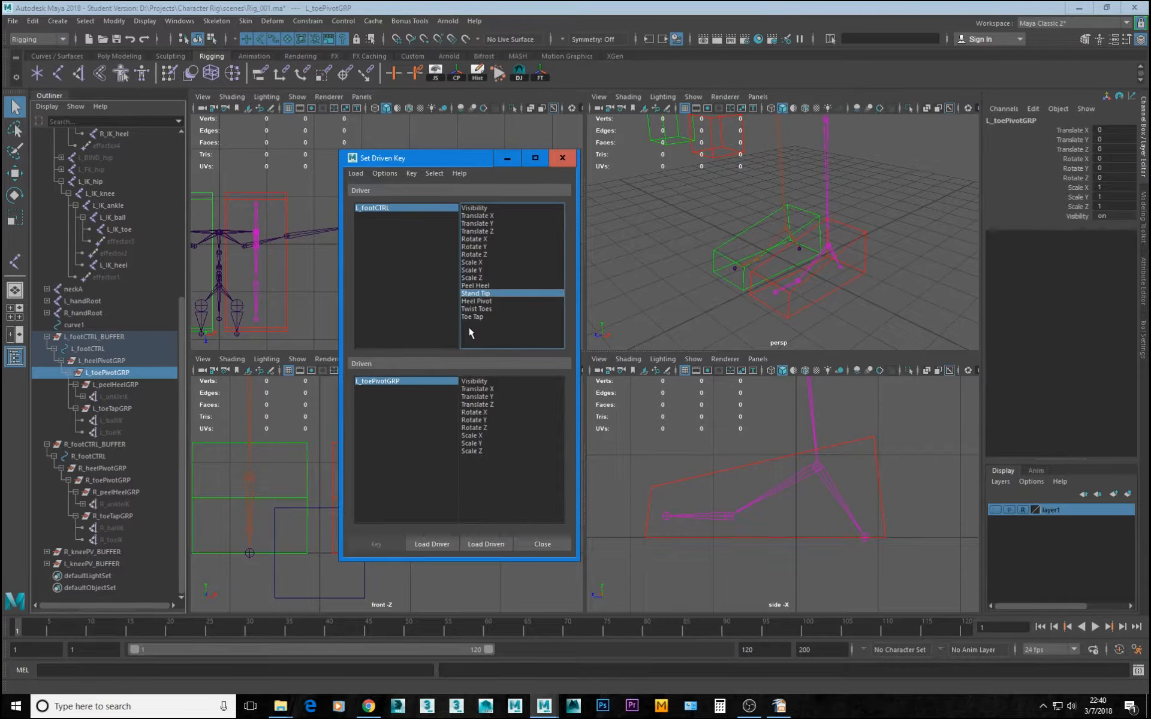
left_click(482, 413)
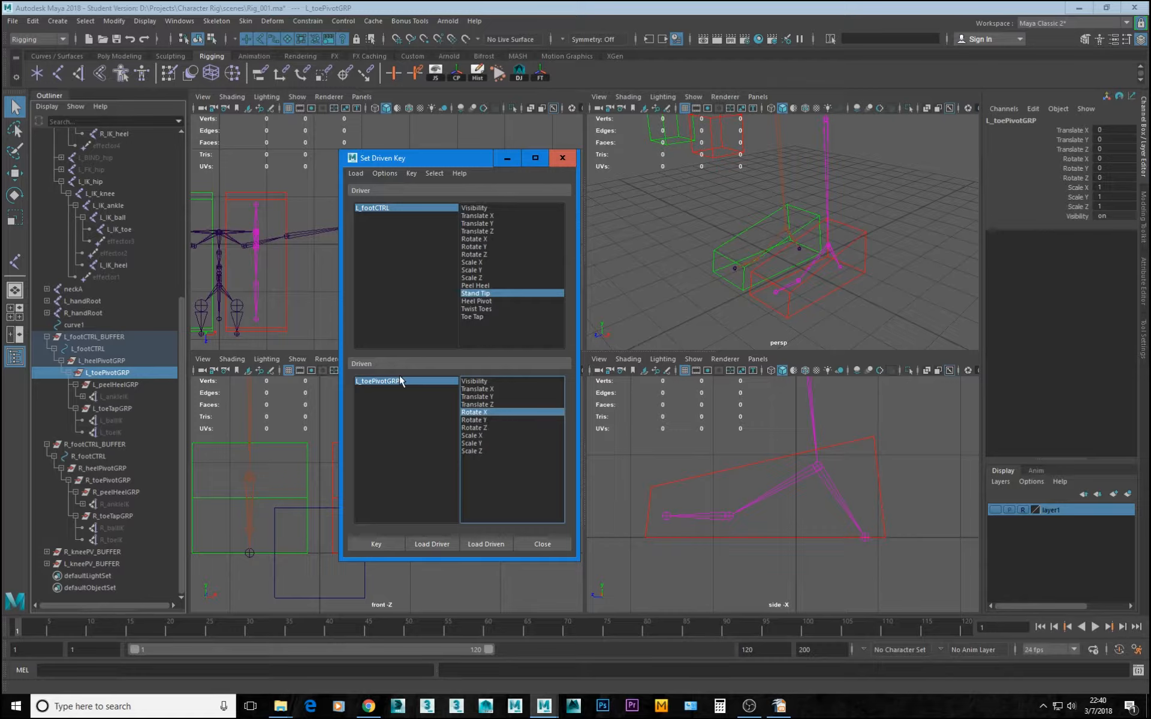
left_click(362, 543)
left_click_drag(448, 161, 428, 157)
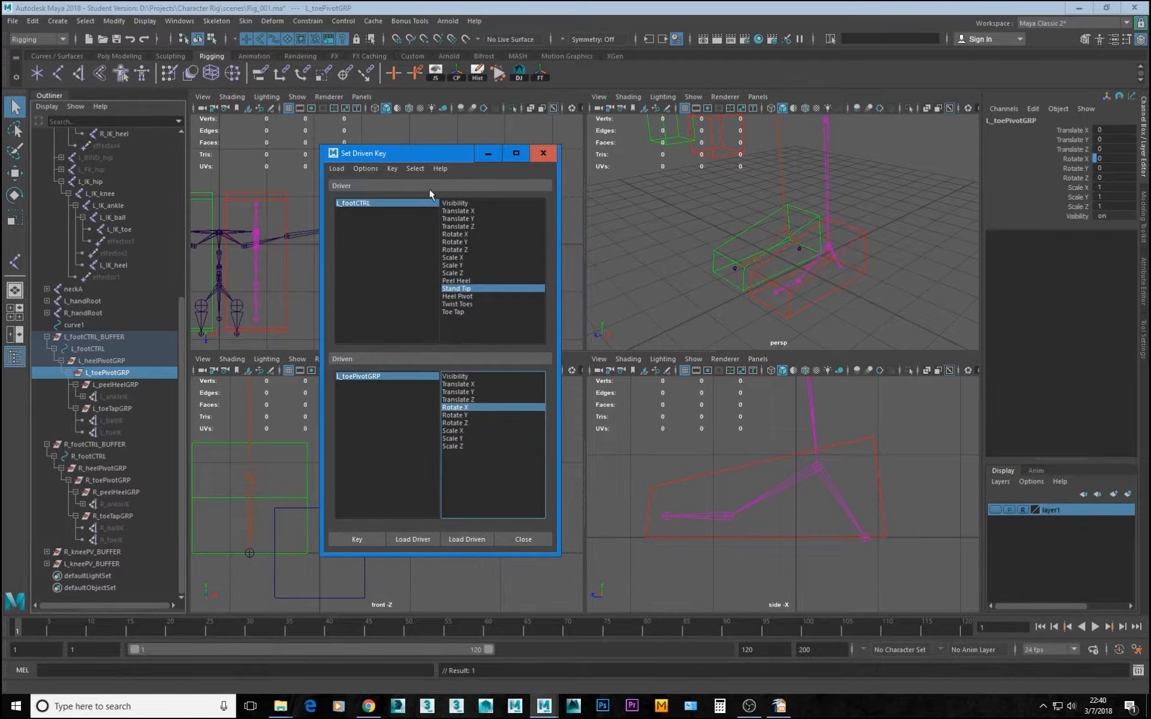
Set Stand Tip on L_footCTRL to 10 and view the feet in a full-size perspective view
left_click(385, 203)
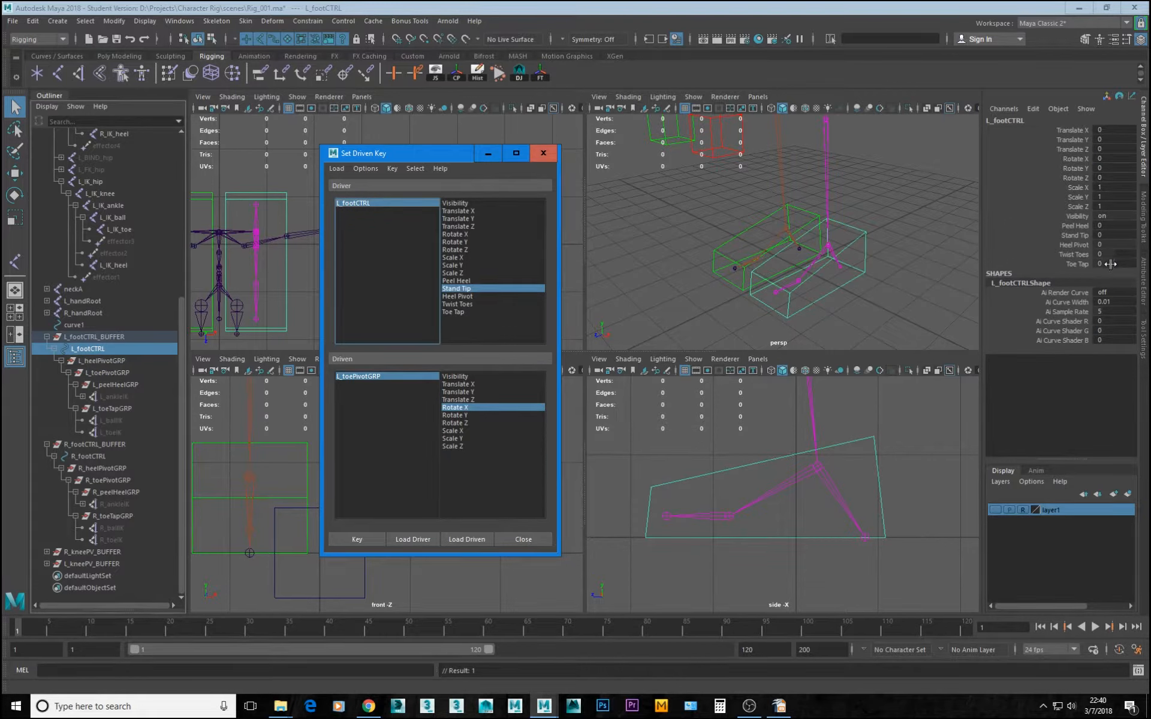
left_click(1102, 235)
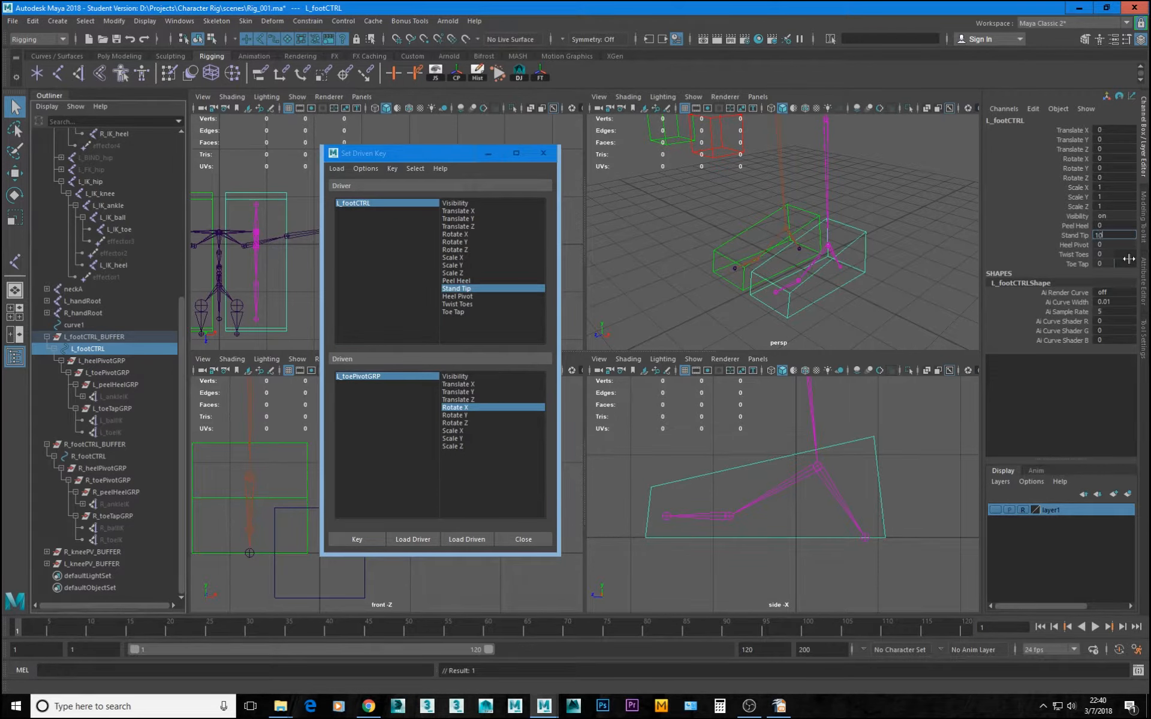
type("10")
key("Return")
left_click_drag(864, 296, 658, 318, "alt")
key("space")
left_click_drag(770, 265, 802, 329, "alt")
Rotate L_toePivotGRP to 80 in X and set its driven key against Stand Tip
left_click(367, 380)
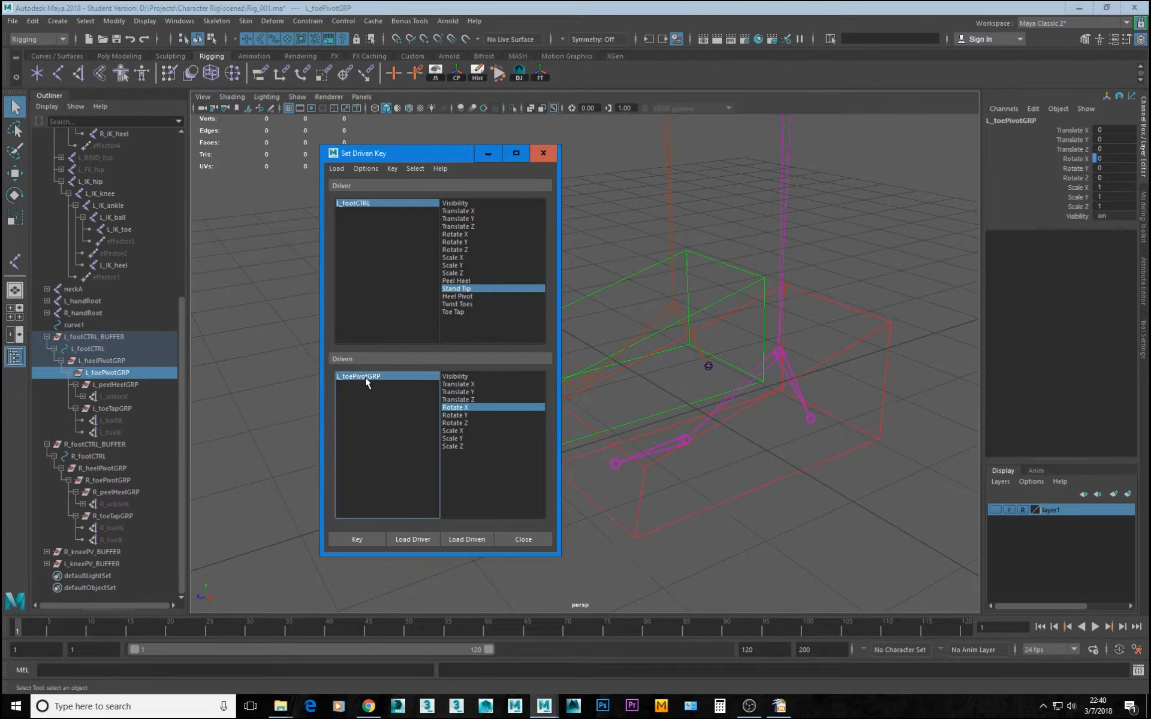
left_click(1104, 159)
type("80")
key("Return")
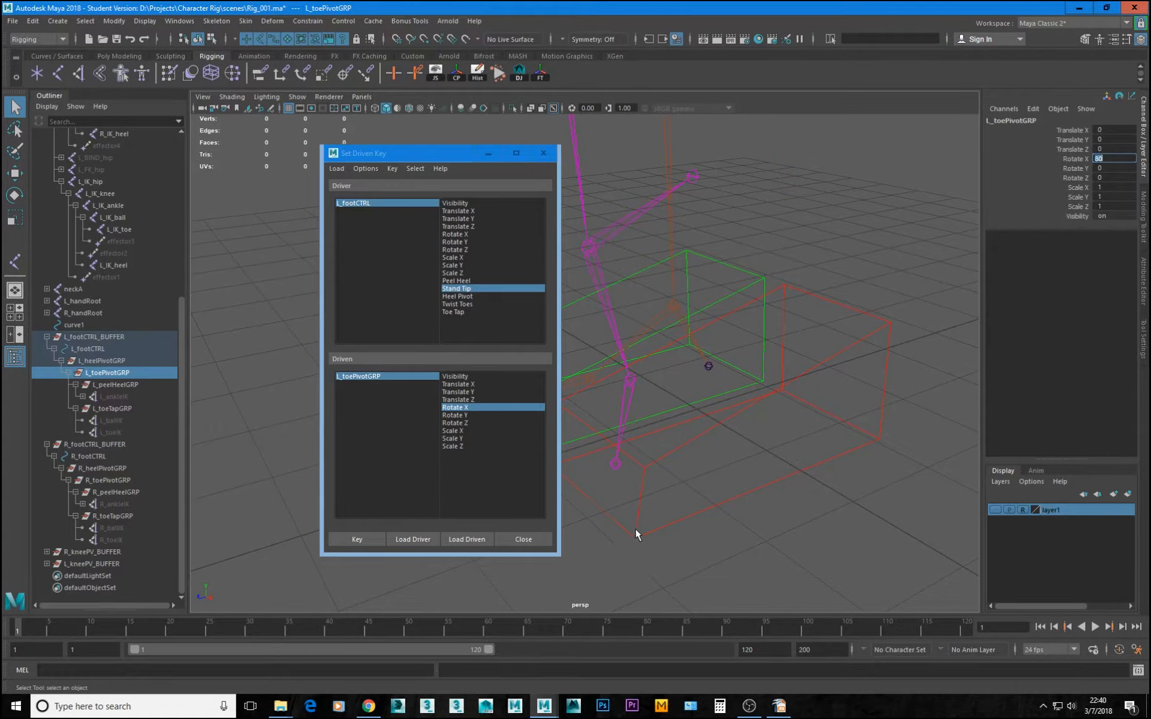
left_click_drag(637, 534, 672, 398, "alt")
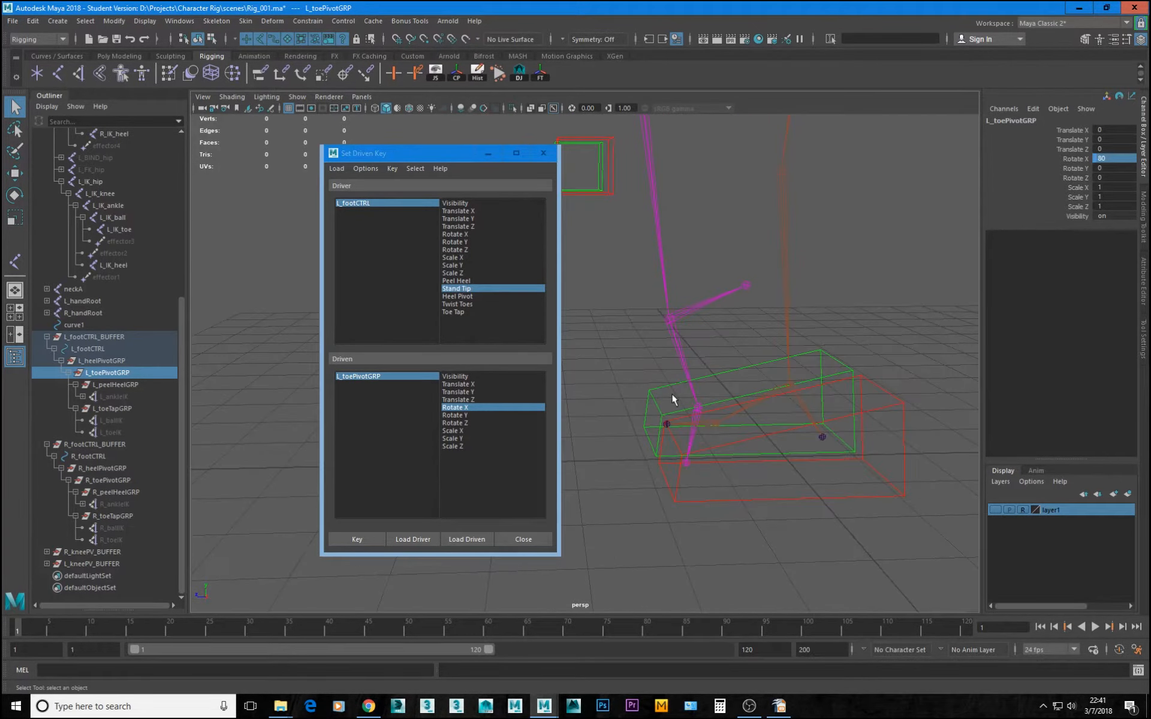
left_click(357, 539)
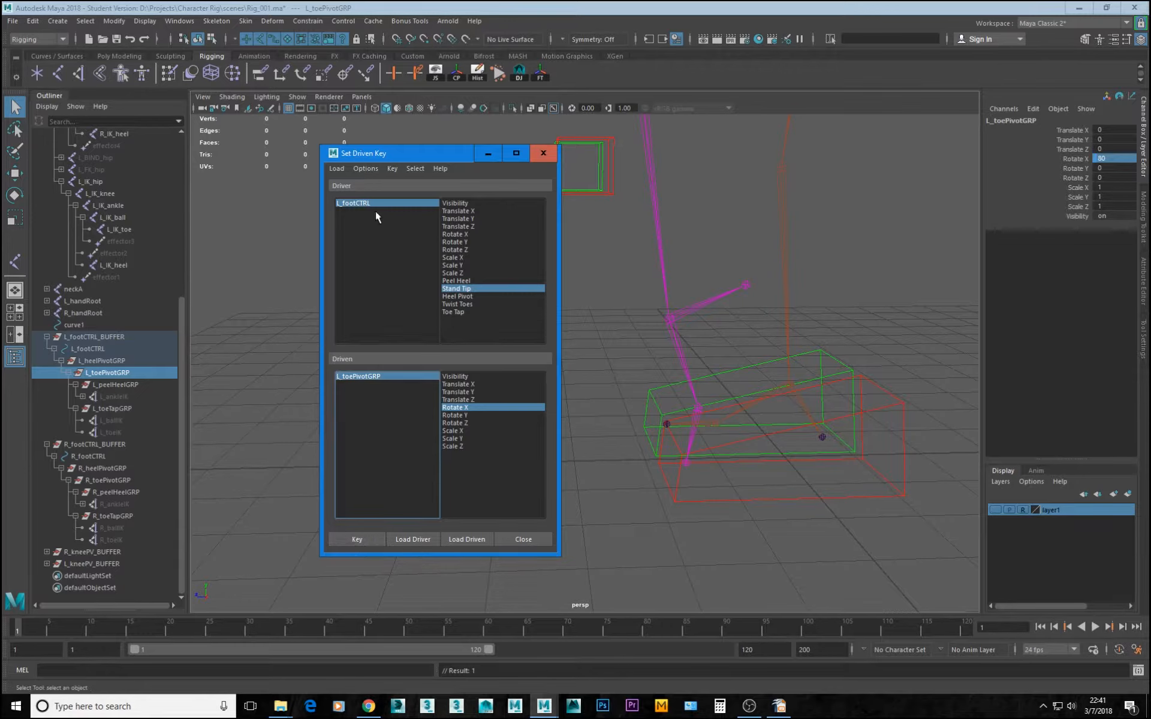
Scrub Stand Tip on L_footCTRL to test the left foot's toe pivot and return it to 0
left_click(389, 203)
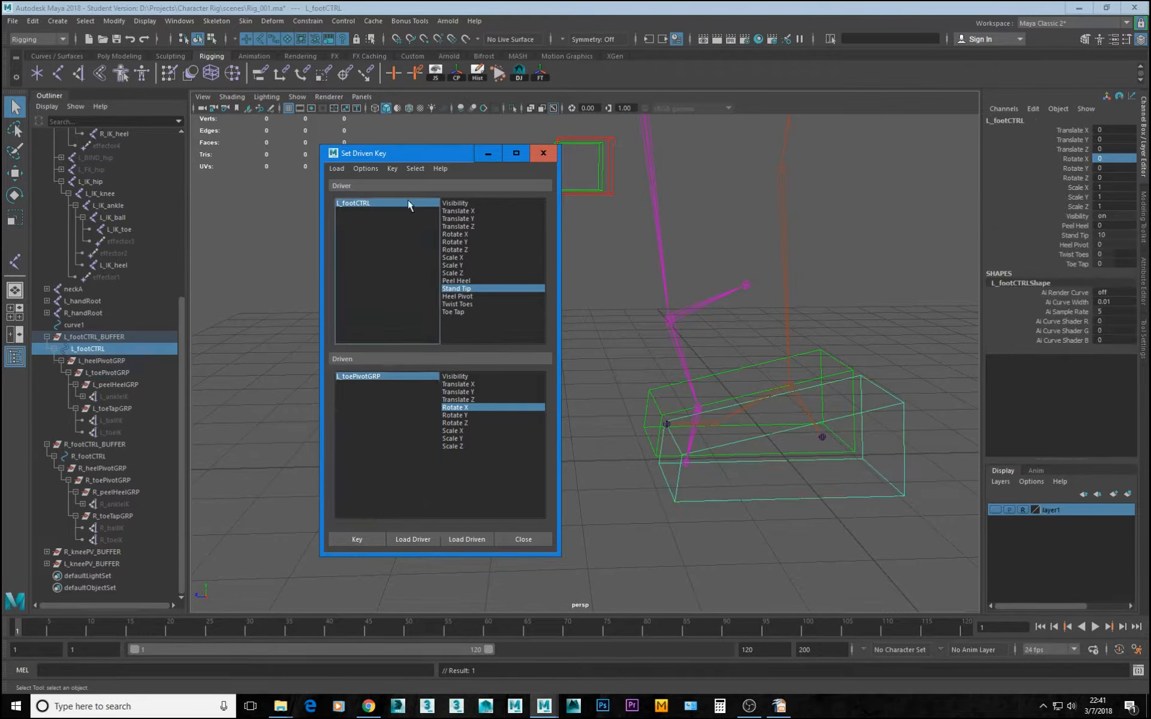
left_click(1076, 235)
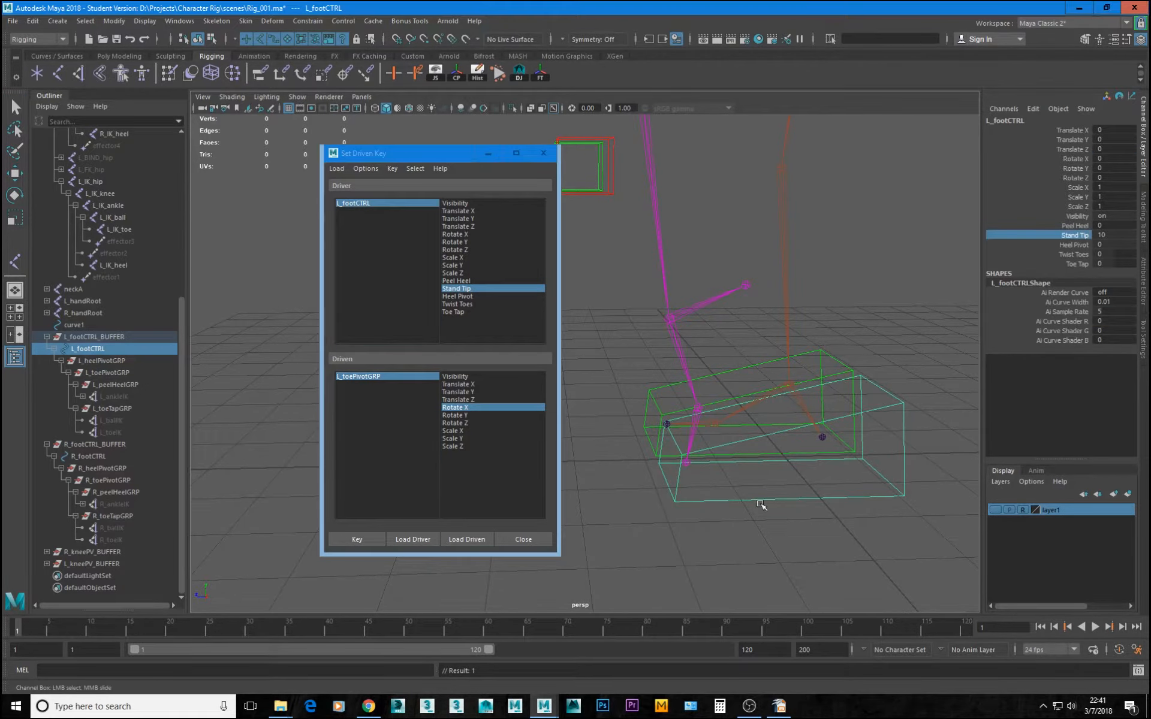
middle_click_drag(778, 509, 629, 478)
key("q")
left_click_drag(709, 373, 811, 442, "alt")
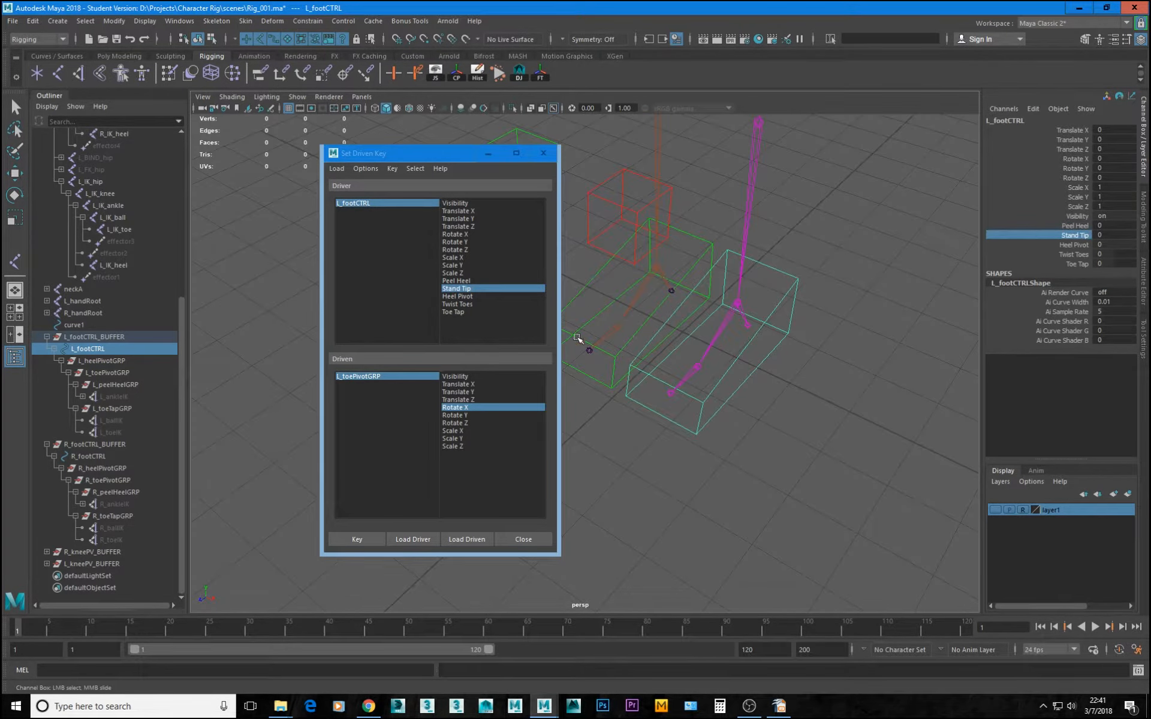
Load R_footCTRL's Stand Tip as driver and R_toePivotGRP's Rotate X as driven, and key both at 0
left_click(573, 334)
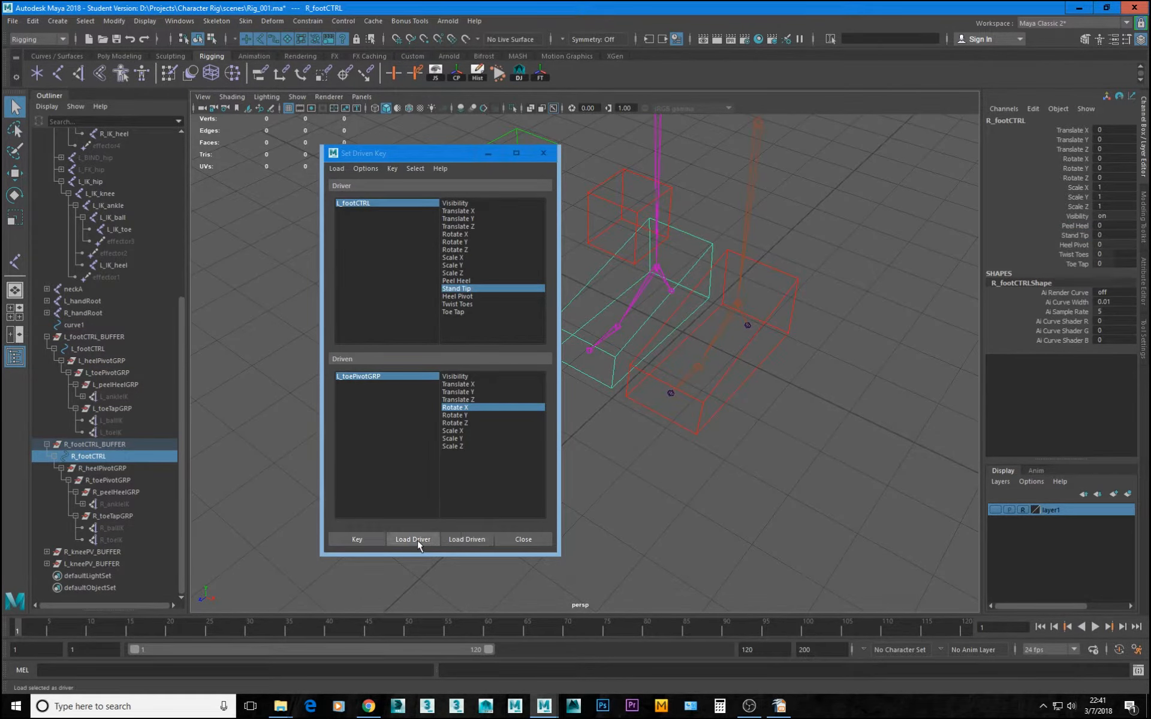
left_click(417, 540)
left_click(457, 289)
middle_click_drag(722, 483, 822, 511, "alt")
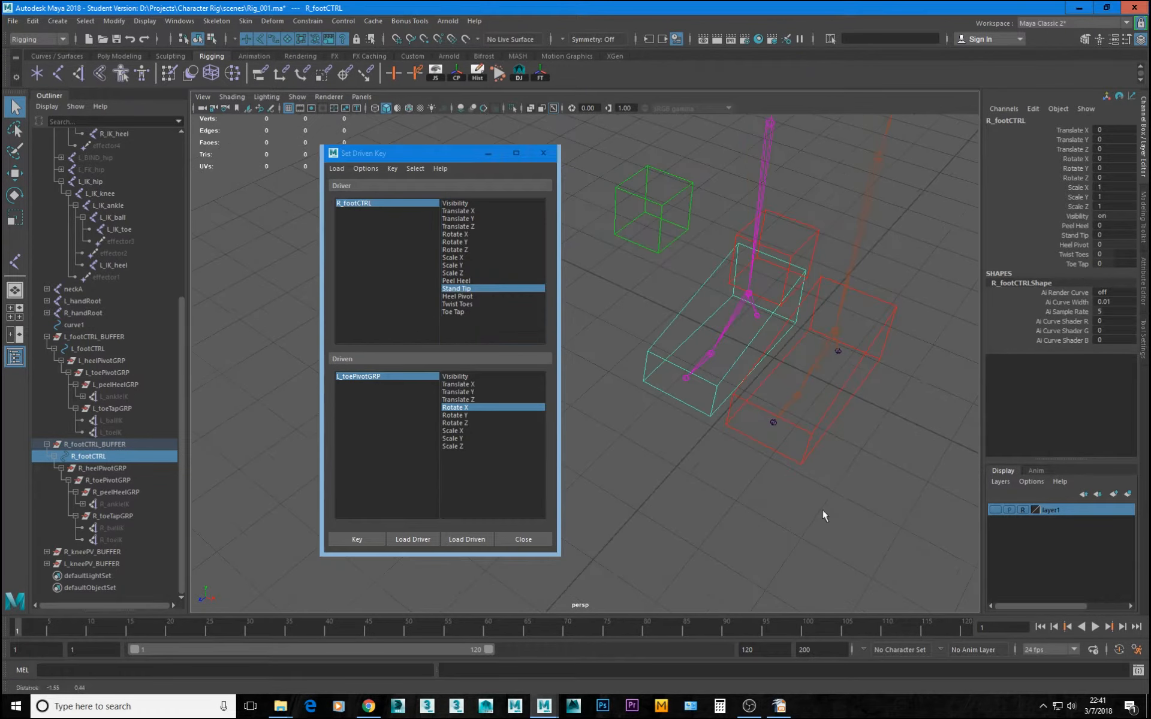
left_click(104, 481)
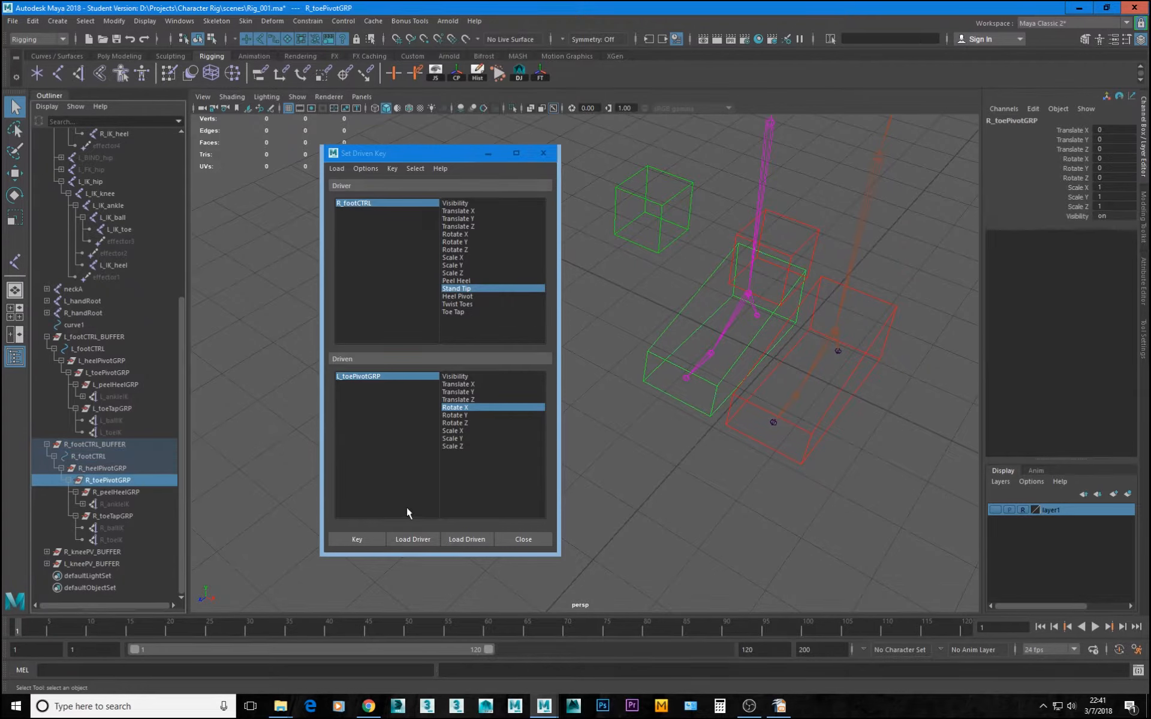
left_click(449, 539)
left_click(458, 408)
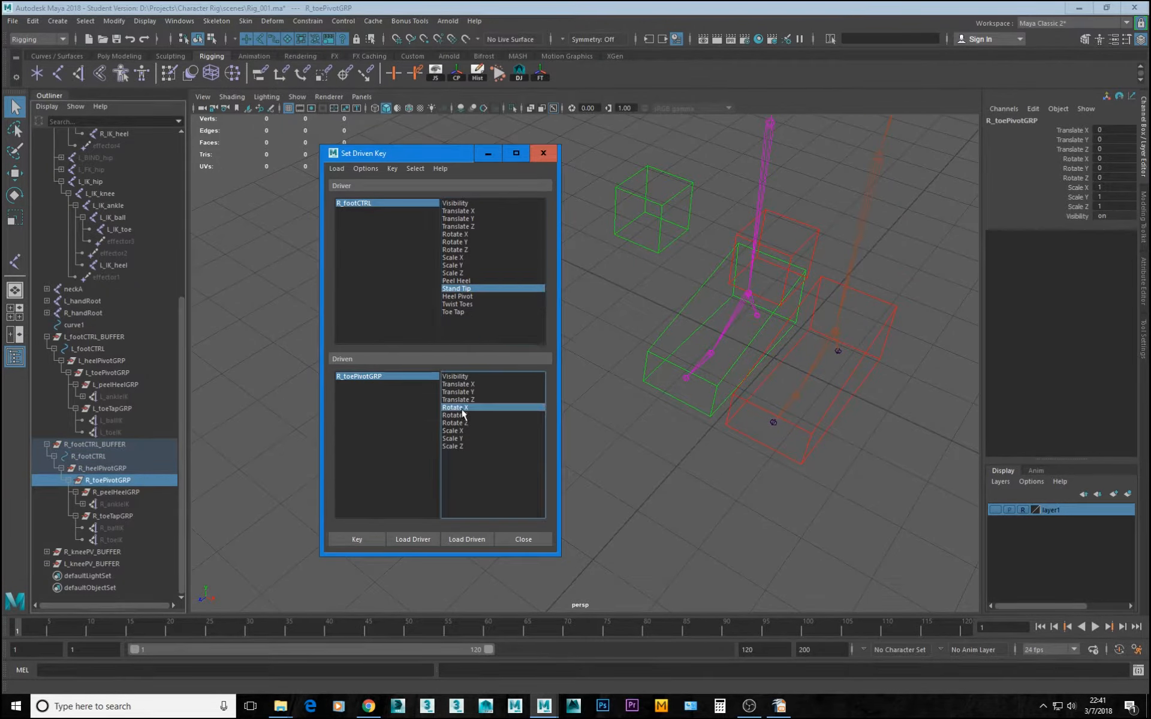
left_click(356, 540)
Set Stand Tip on R_footCTRL to 10 and Rotate X on R_toePivotGRP to 80
left_click(350, 204)
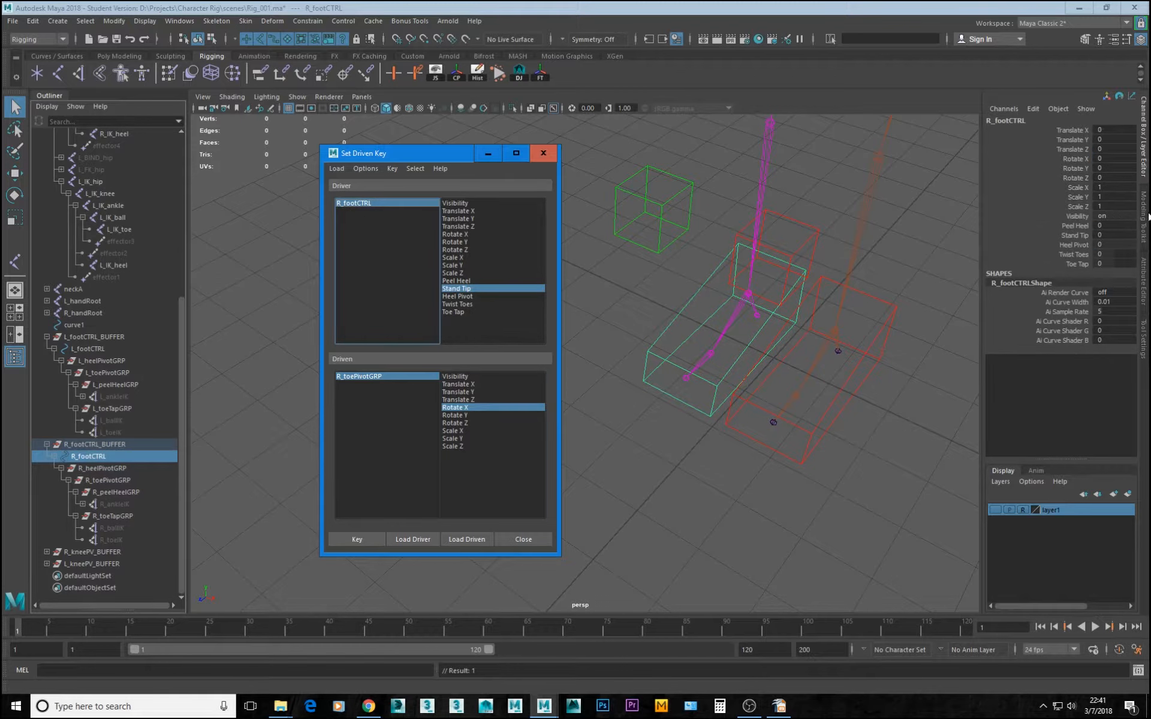
double_click(1106, 235)
key("Return")
left_click(379, 385)
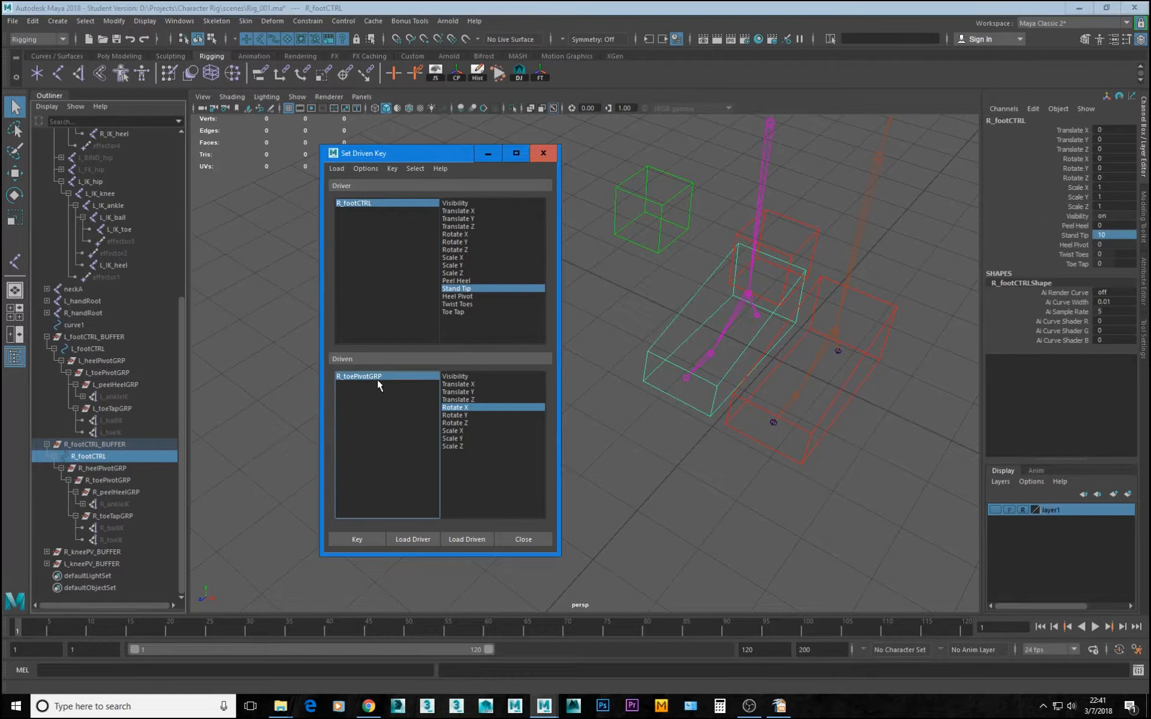
left_click(384, 378)
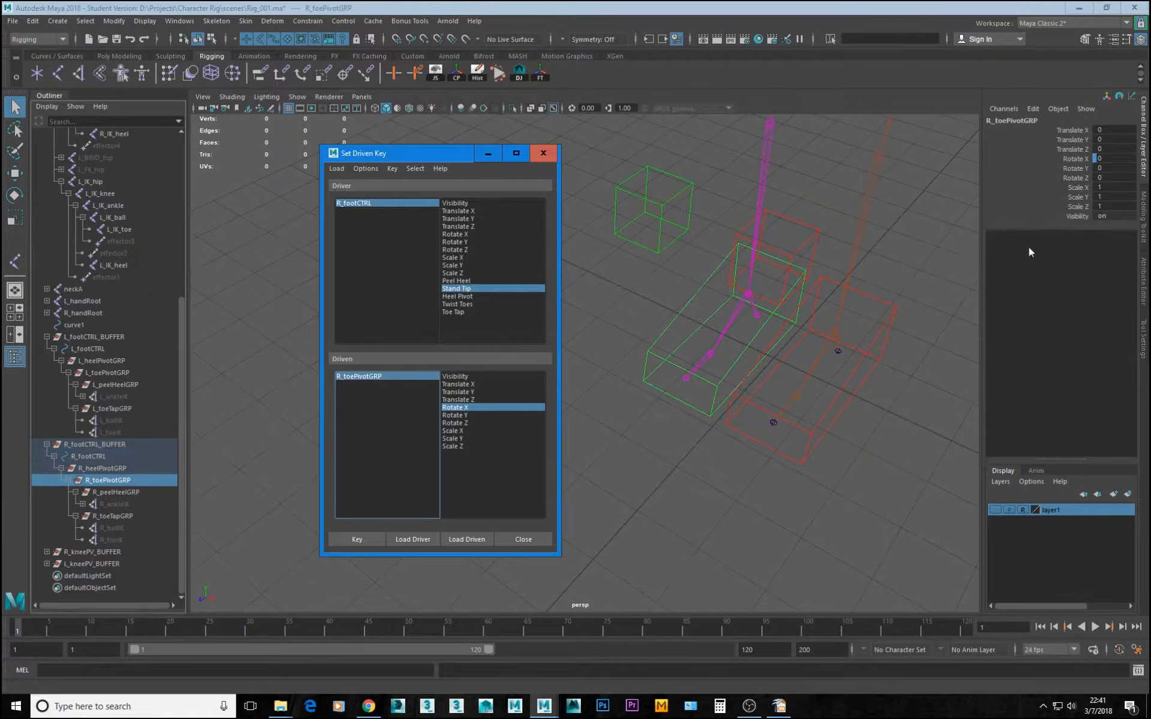
double_click(1123, 159)
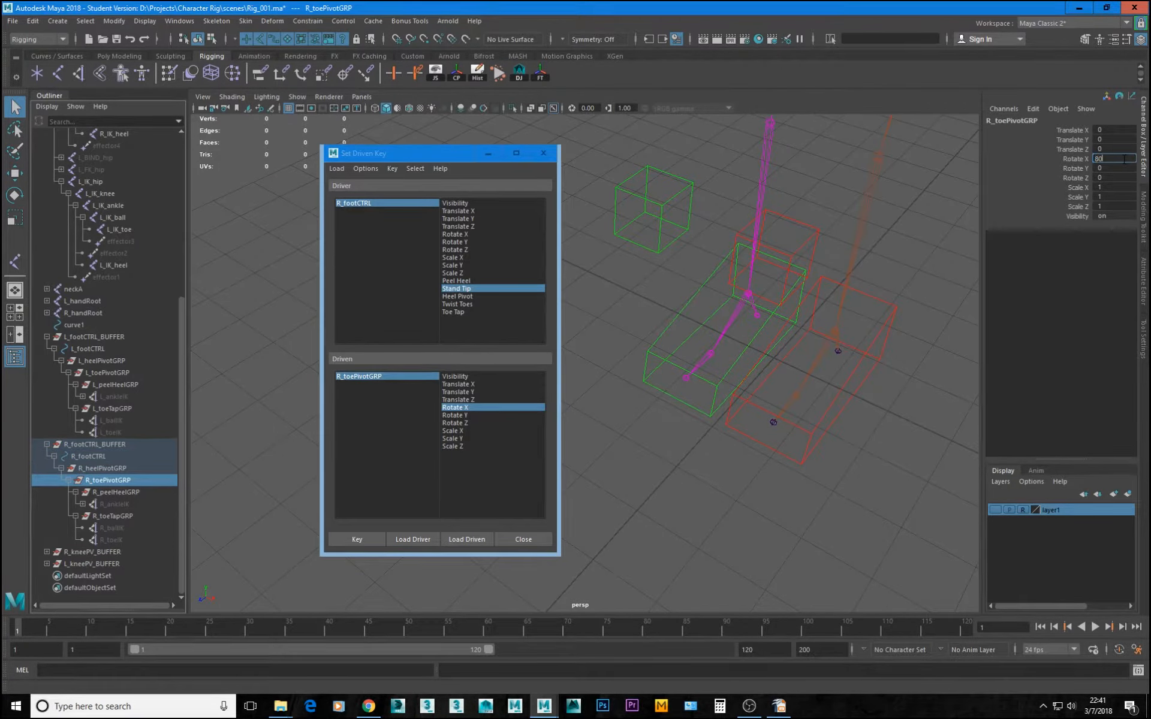
key("Return")
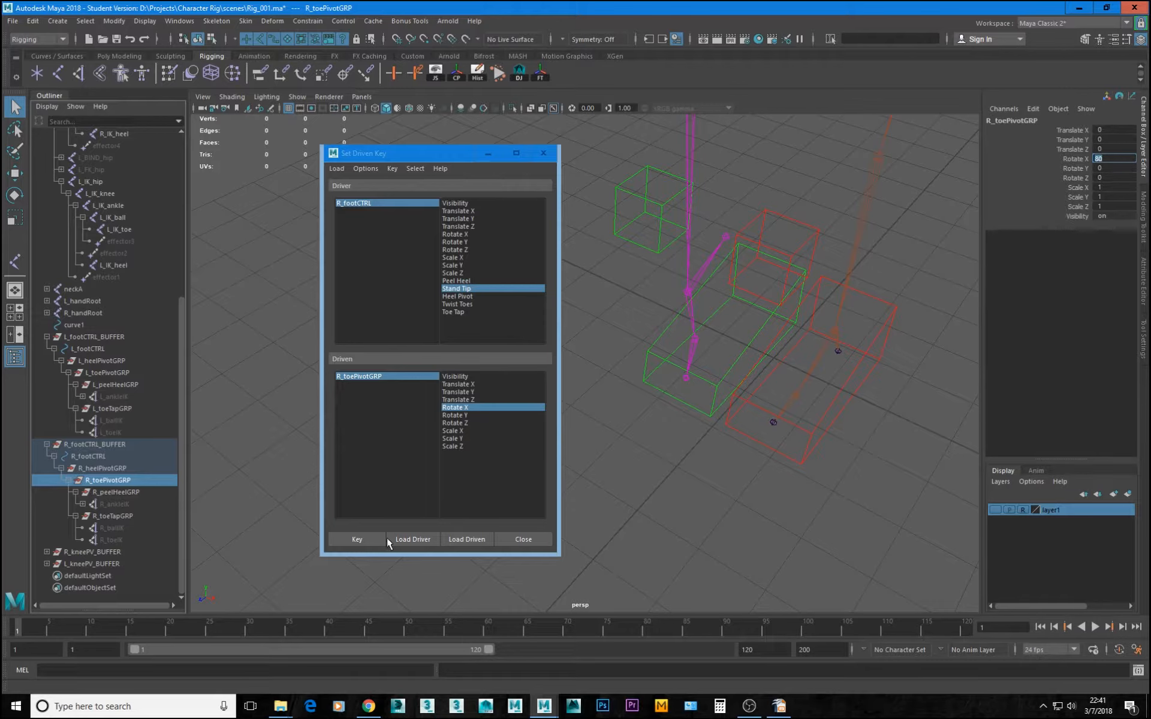
Set a driven key for R_toePivotGRP's Rotate X at 80, driven by R_footCTRL's Stand Tip
left_click(360, 543)
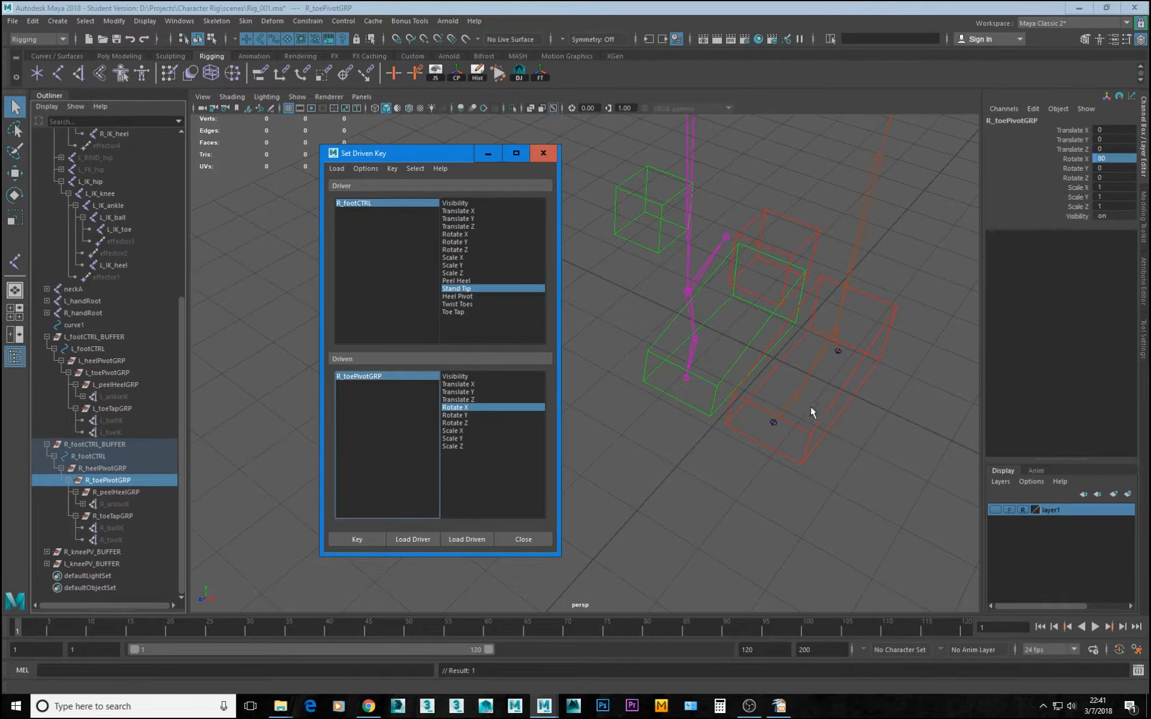
Select both foot controls and scrub Stand Tip on them together to test the toe pivot motion
left_click_drag(811, 408, 768, 404, "alt")
left_click_drag(726, 486, 748, 509, "shift")
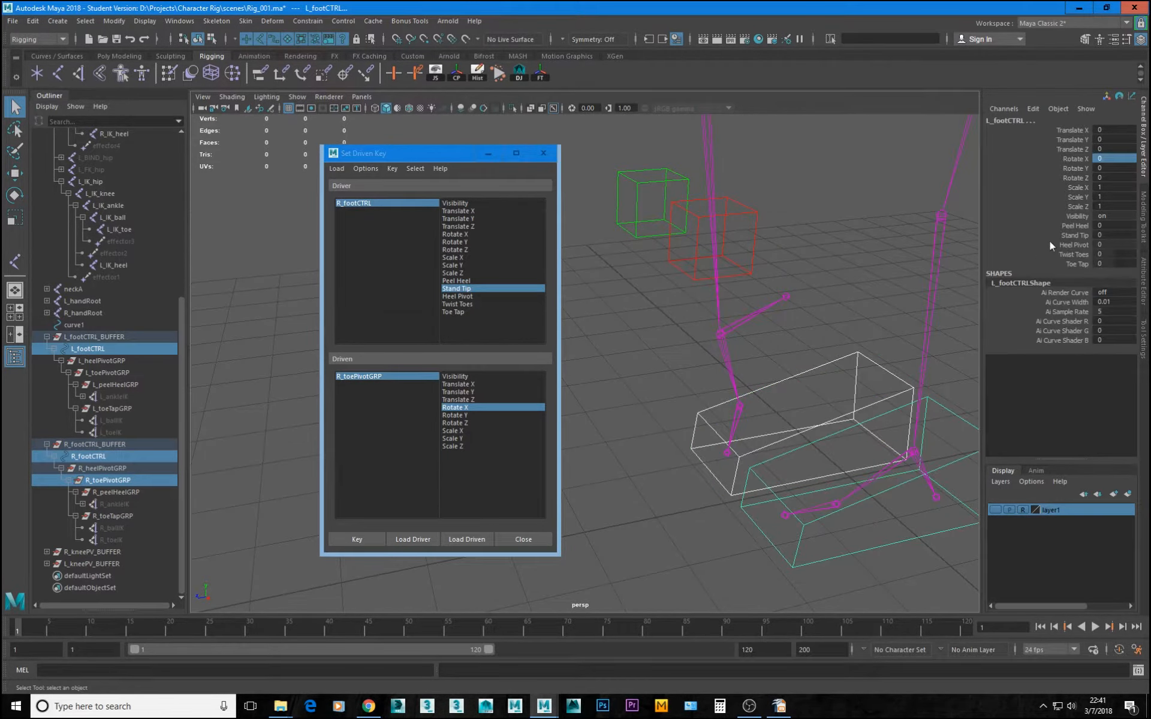
left_click(1072, 236)
middle_click_drag(681, 403, 641, 452)
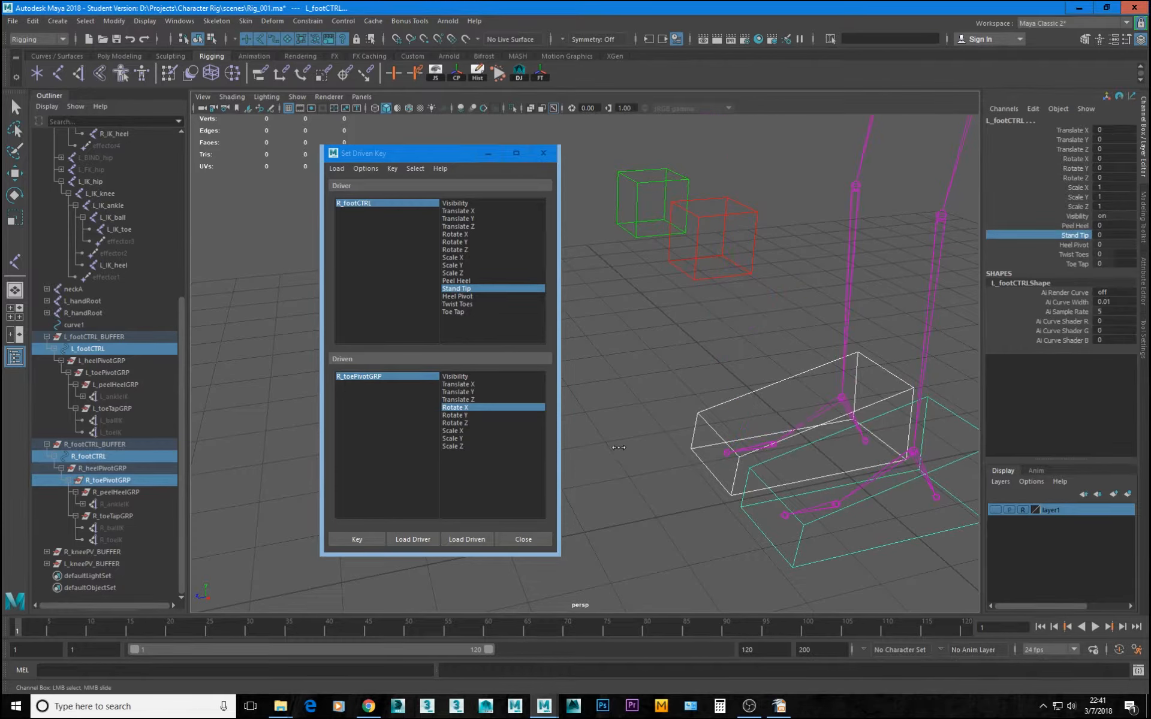
middle_click_drag(726, 472, 627, 456)
middle_click_drag(761, 383, 709, 335, "alt")
Open the Graph Editor and display the Rotate X curve of R_toePivotGRP
left_click(134, 20)
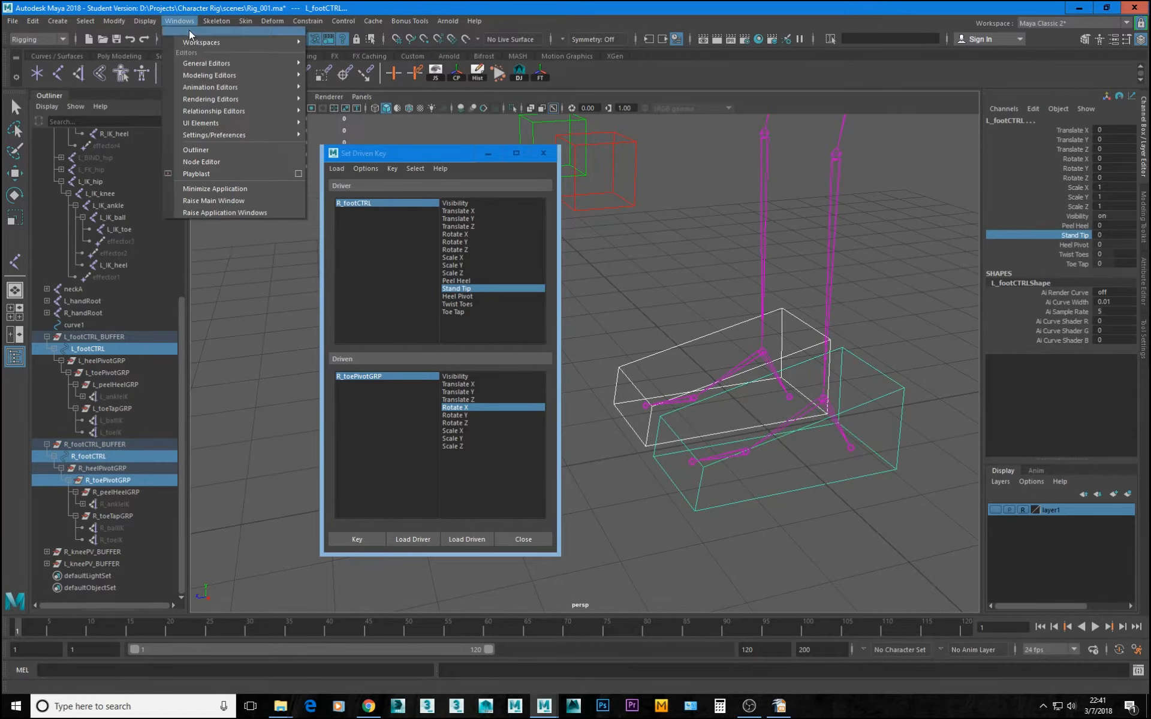
mouse_move(271, 75)
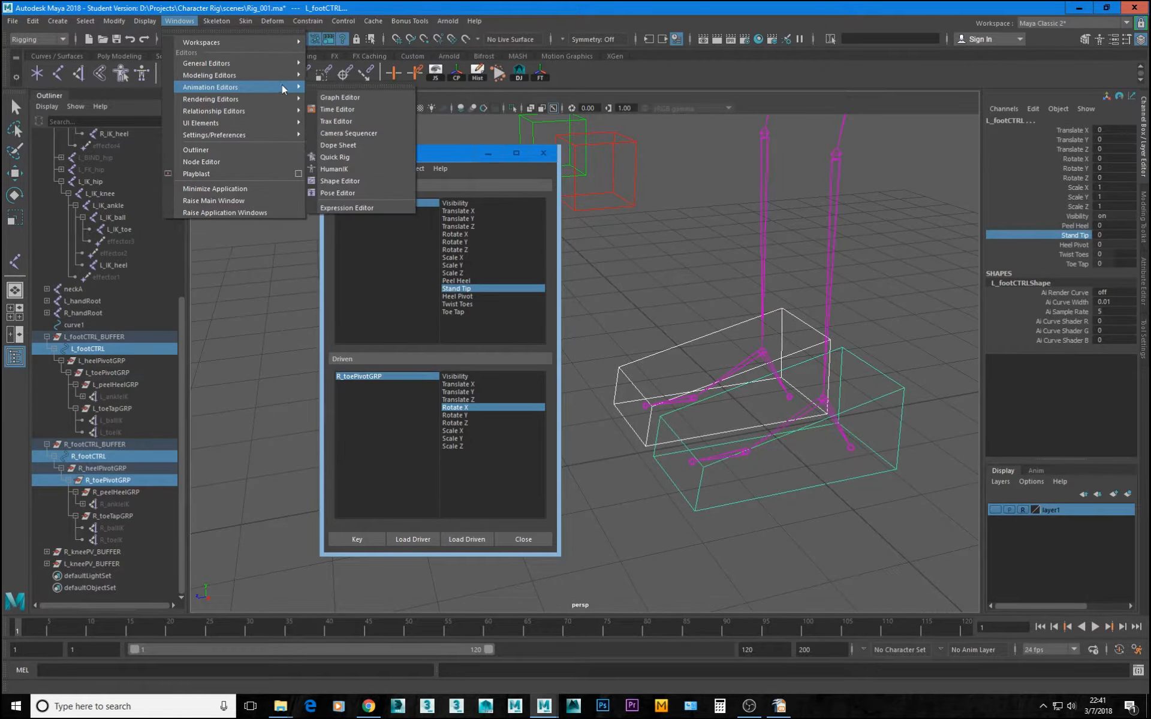
left_click(341, 85)
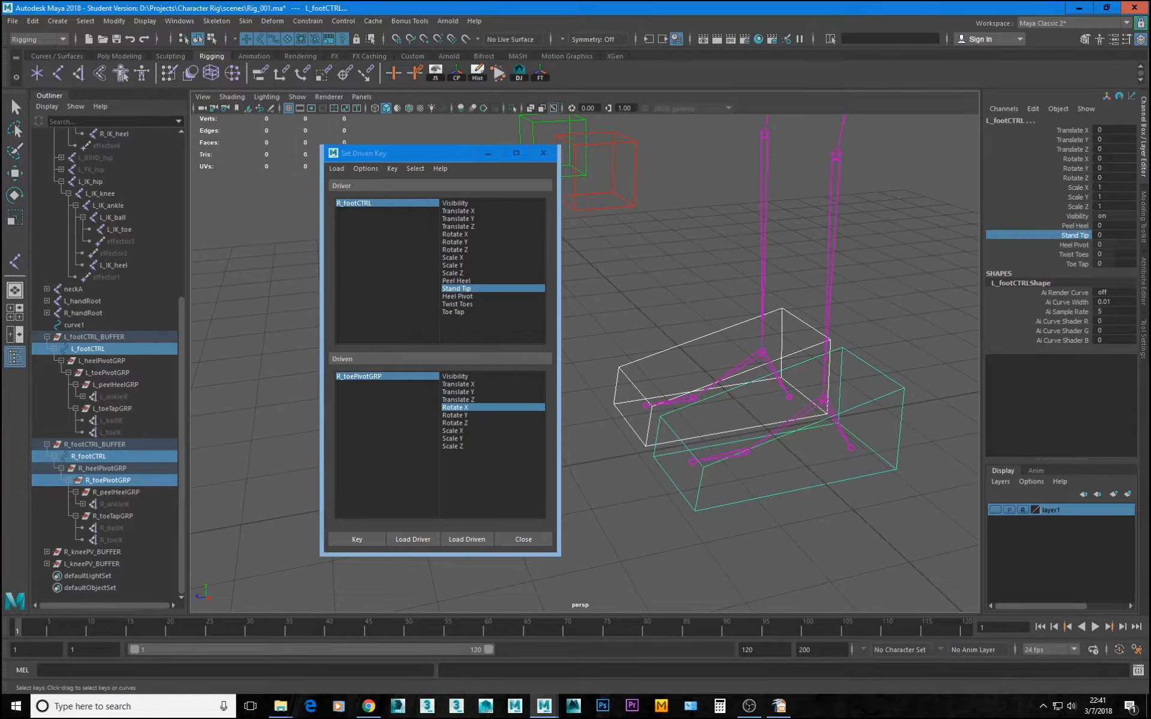
left_click_drag(3, 159, 410, 164)
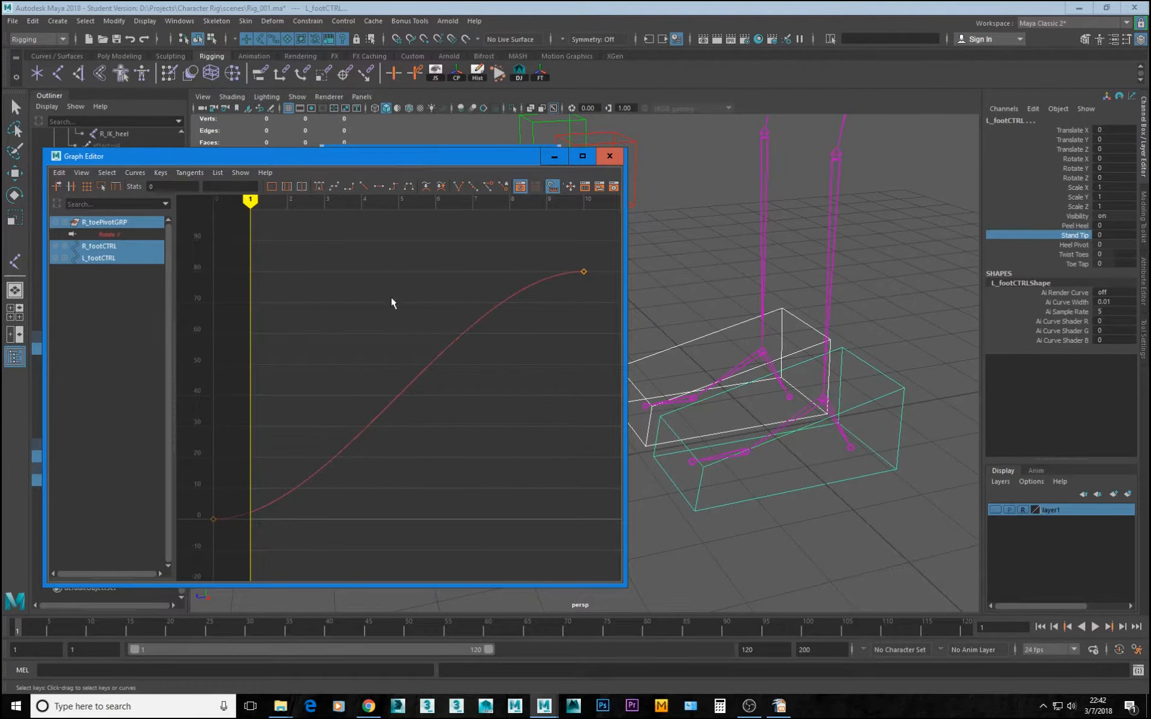
left_click(116, 225)
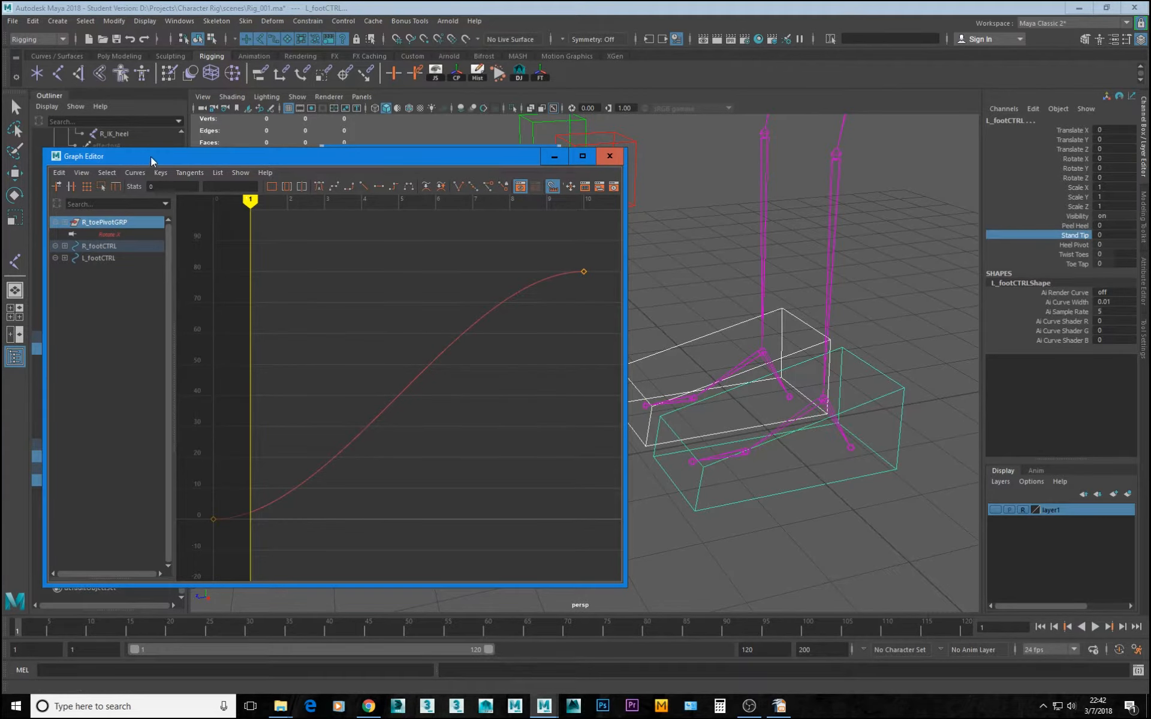
left_click_drag(150, 156, 322, 158)
Select both toe pivot groups and compare the Rotate X curves of R_toePivotGRP and L_toePivotGRP
left_click(123, 481)
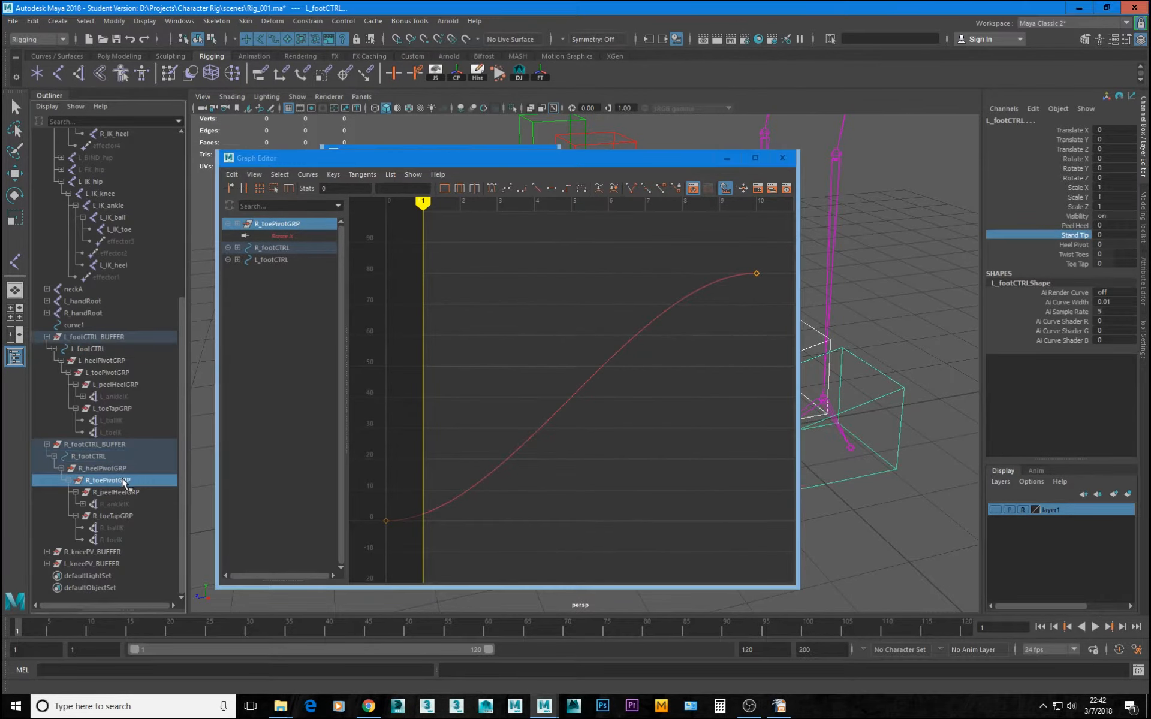
left_click(110, 373, "ctrl")
right_click_drag(644, 324, 570, 325, "alt")
left_click(274, 251)
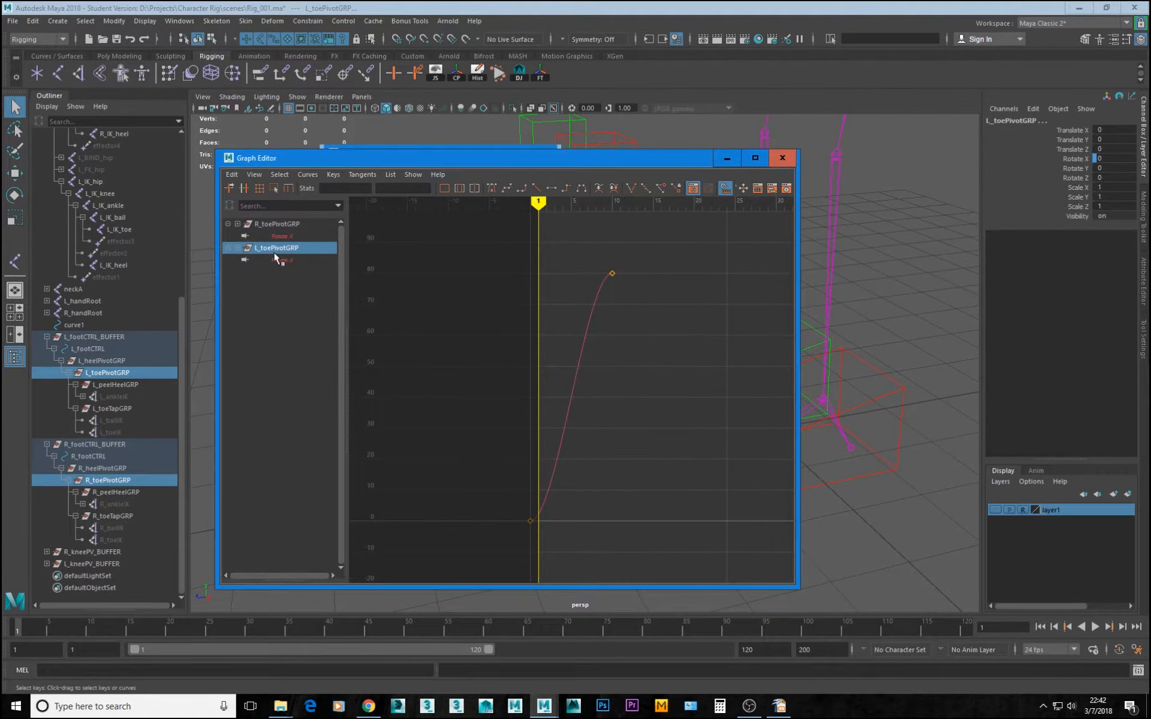
left_click(279, 224)
left_click(278, 249)
left_click(278, 226)
Move the Graph Editor aside and test Stand Tip separately on R_footCTRL and L_footCTRL, returning each to 0
left_click_drag(603, 160, 0, 154)
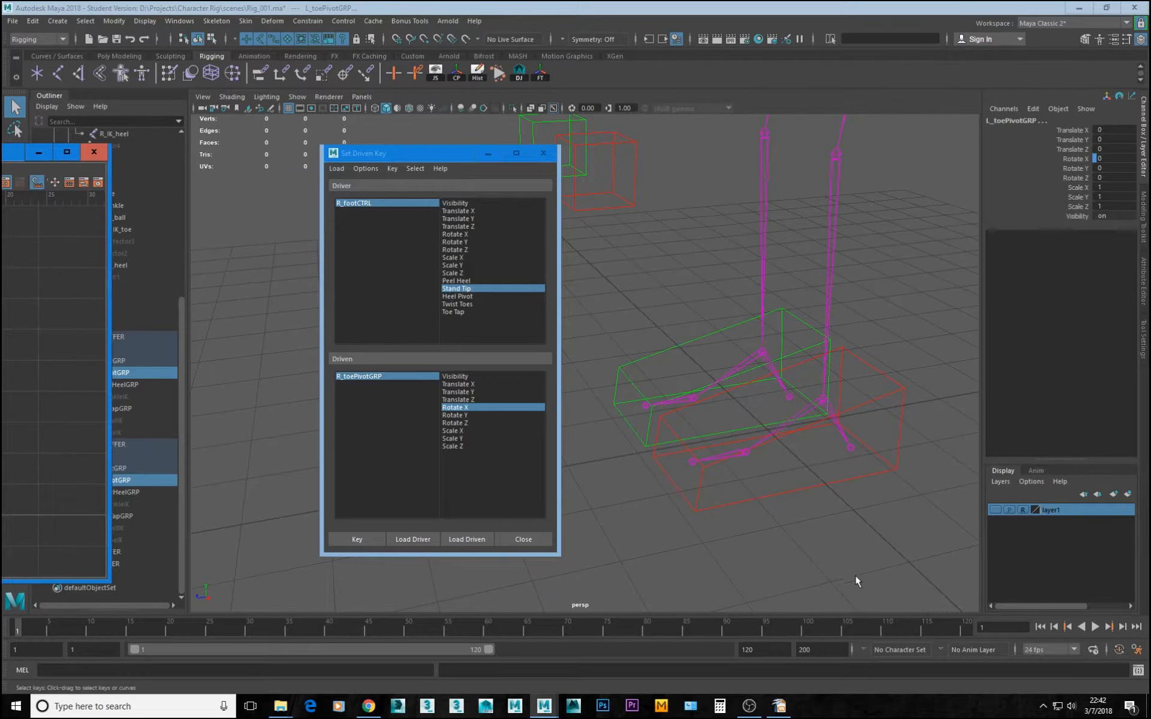
left_click(639, 441)
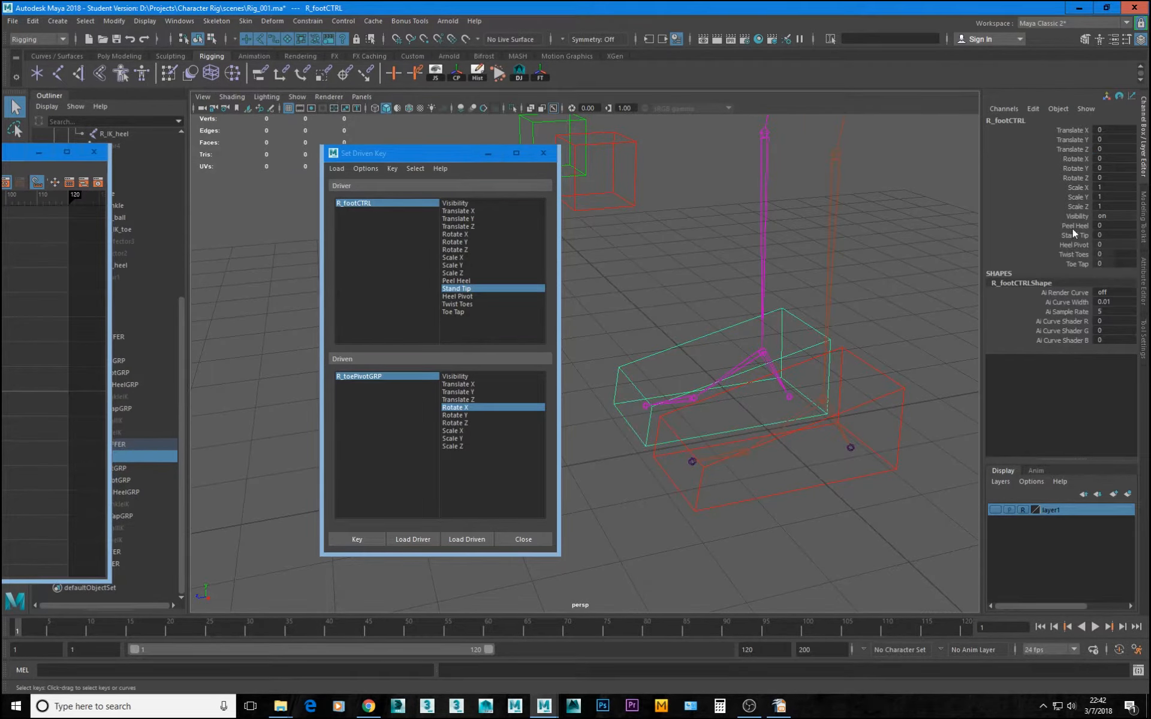
left_click(1074, 236)
middle_click_drag(692, 400, 574, 429)
left_click(689, 504)
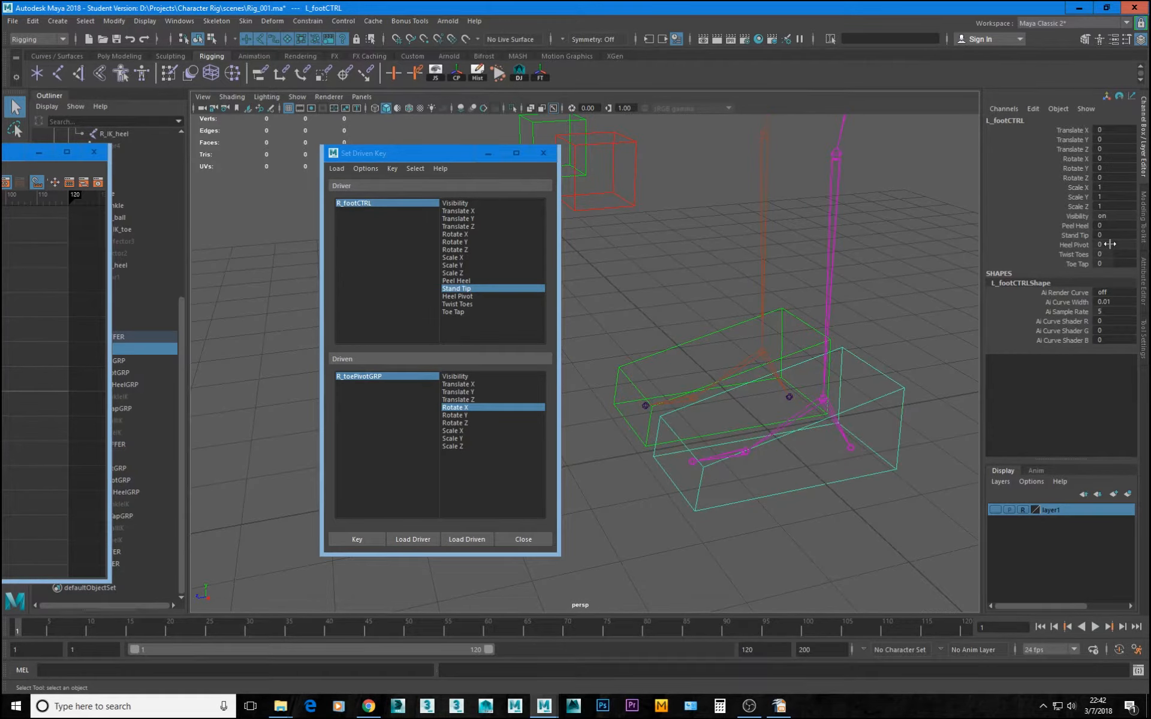
left_click(1073, 235)
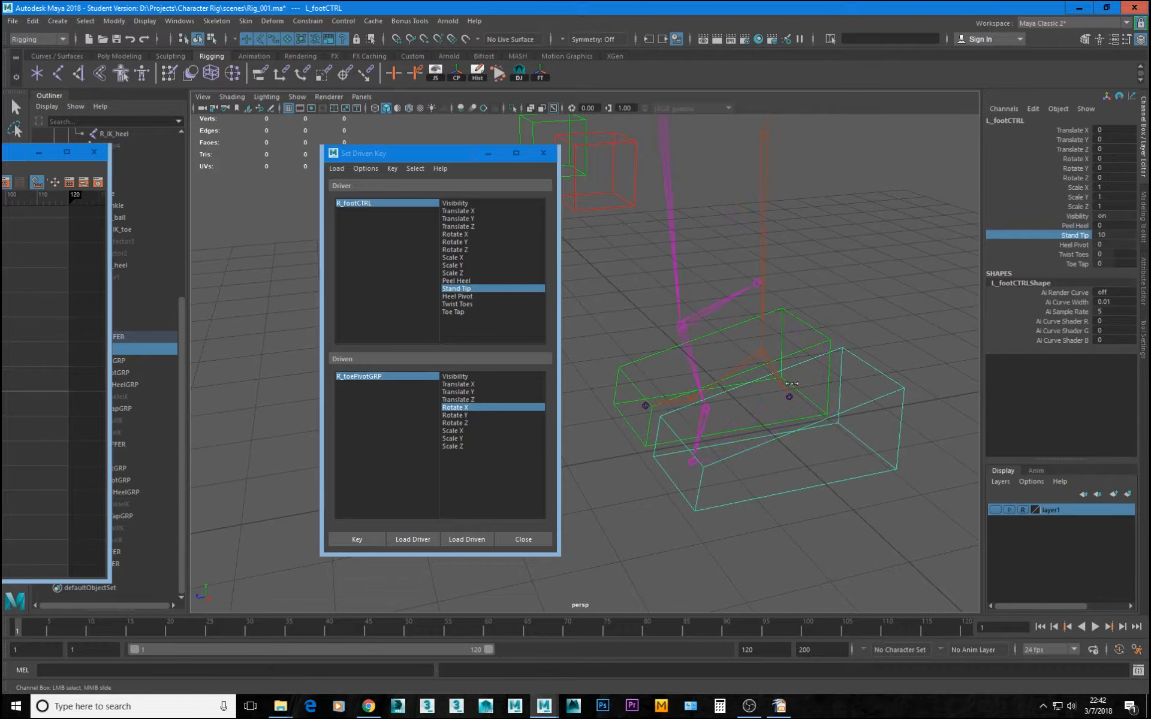
middle_click_drag(792, 384, 663, 383)
Select R_footCTRL and L_footCTRL together and scrub Stand Tip to compare how both feet move
left_click_drag(630, 430, 669, 478)
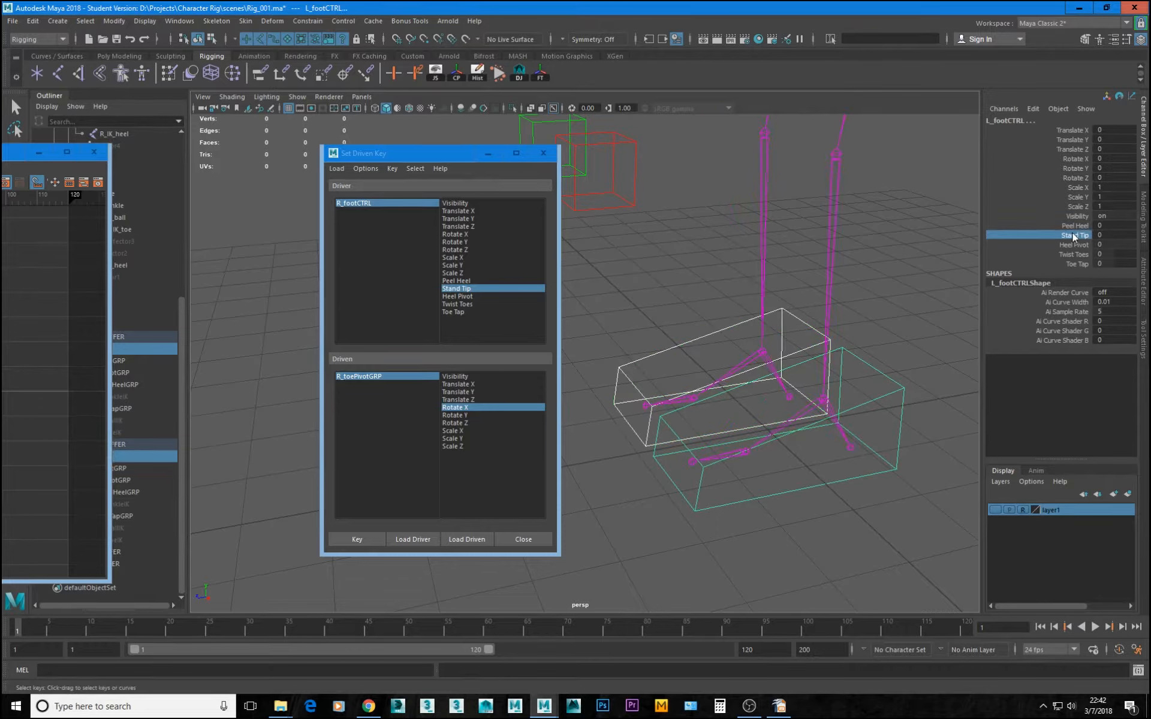
middle_click_drag(695, 298, 766, 327)
middle_click_drag(648, 323, 584, 320)
Give the Rotate X curves of R_toePivotGRP and L_toePivotGRP linear tangents and close the Graph Editor
left_click_drag(2, 151, 466, 162)
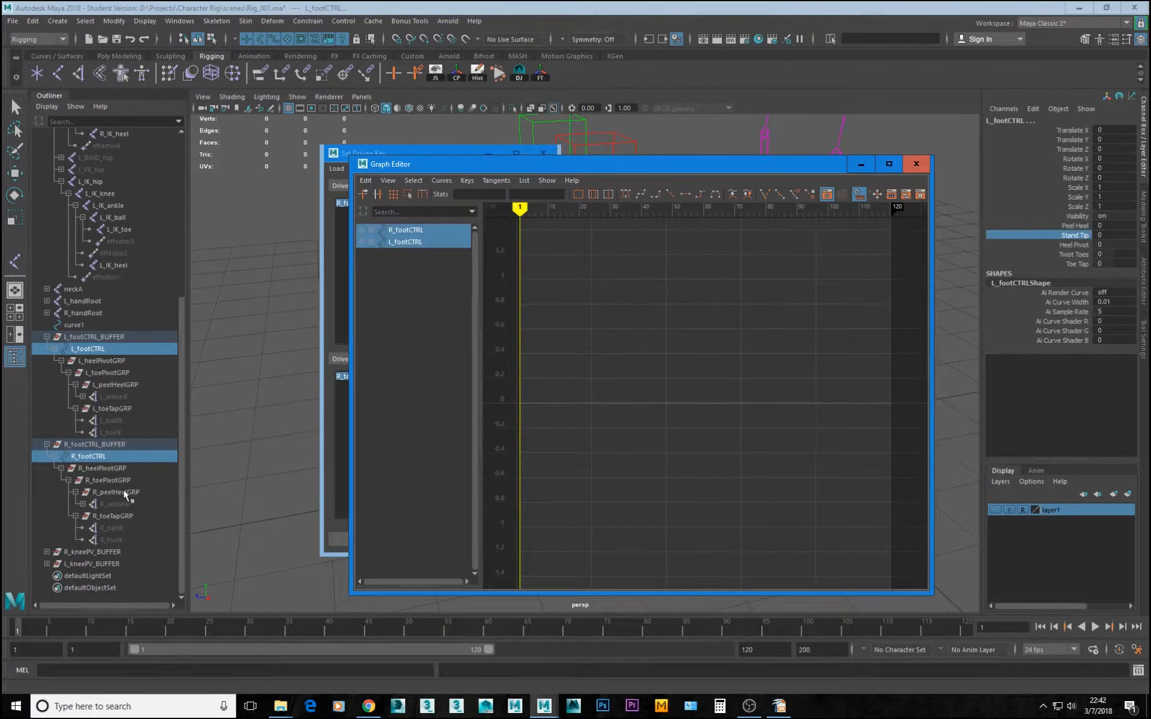
left_click(111, 480)
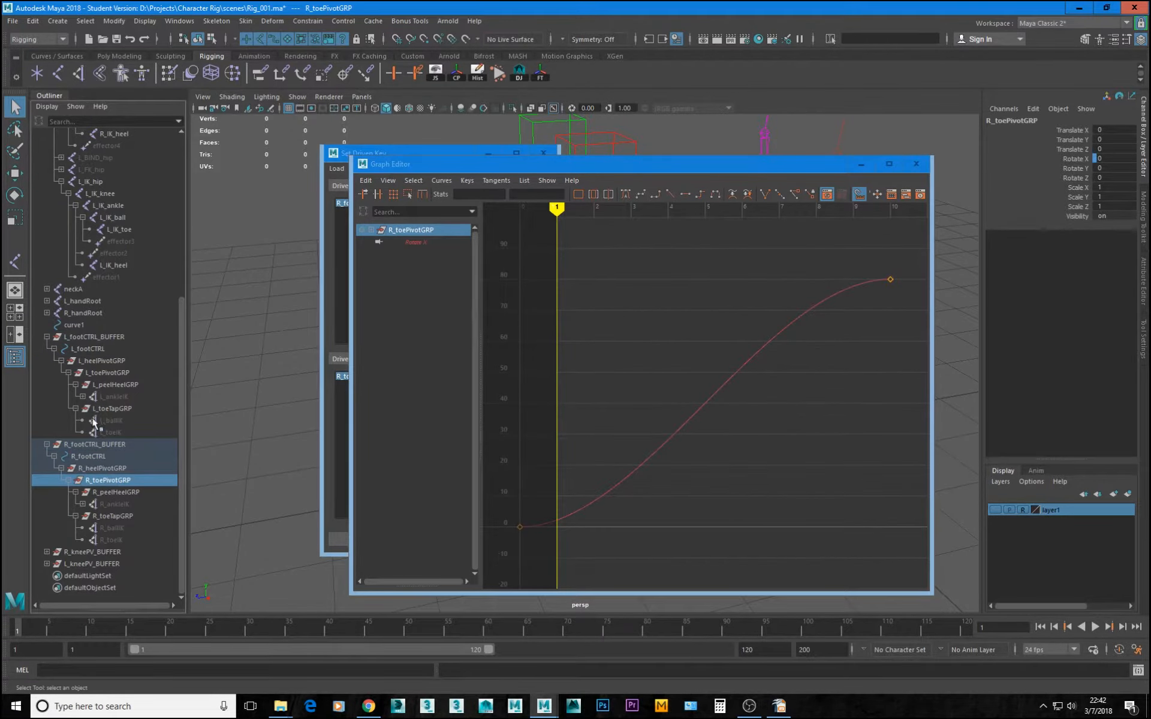
left_click(108, 372, "ctrl")
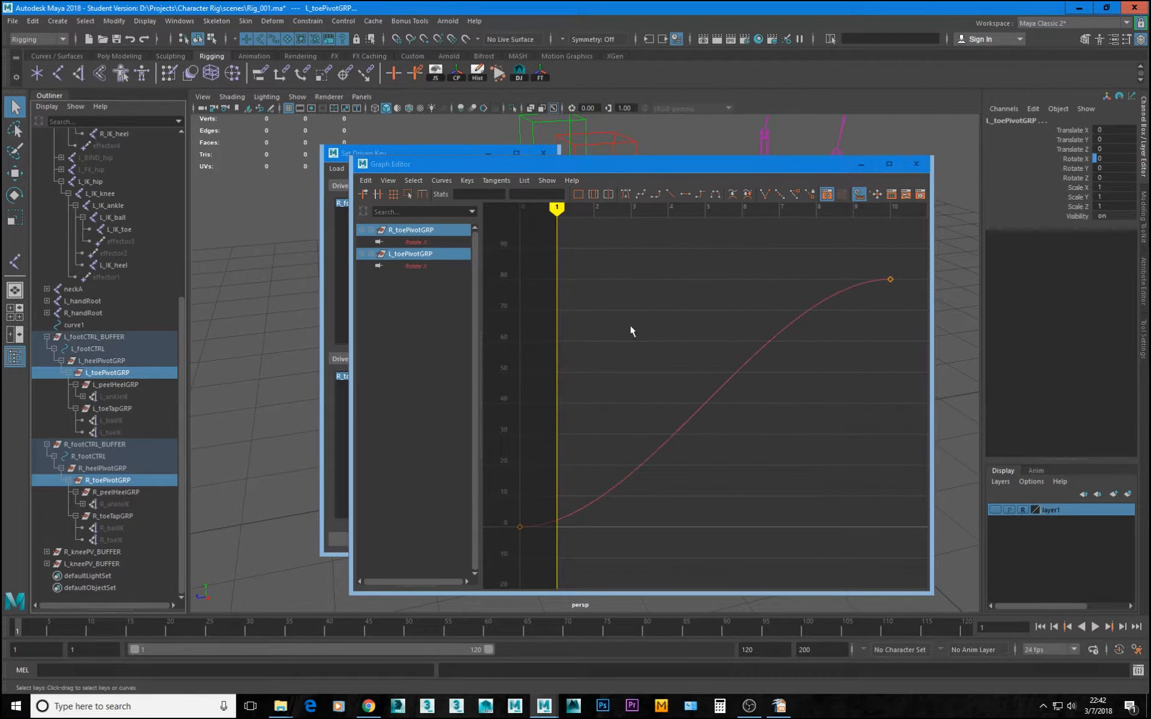
left_click(762, 360)
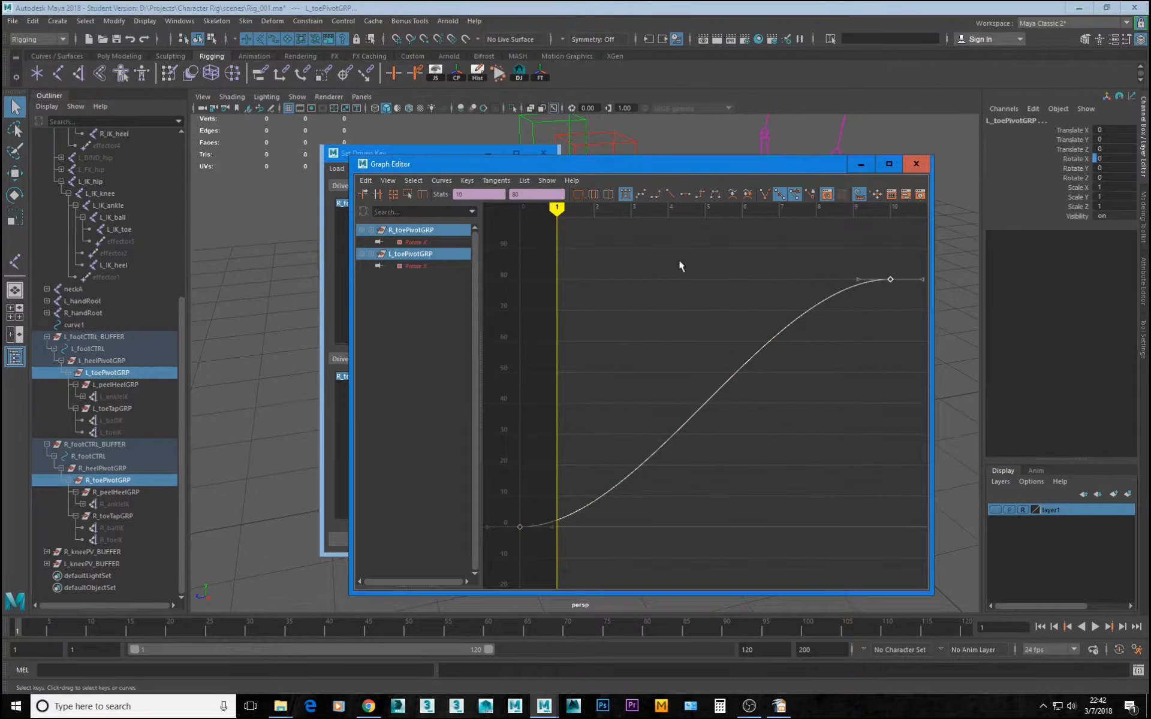
left_click(667, 193)
left_click(915, 164)
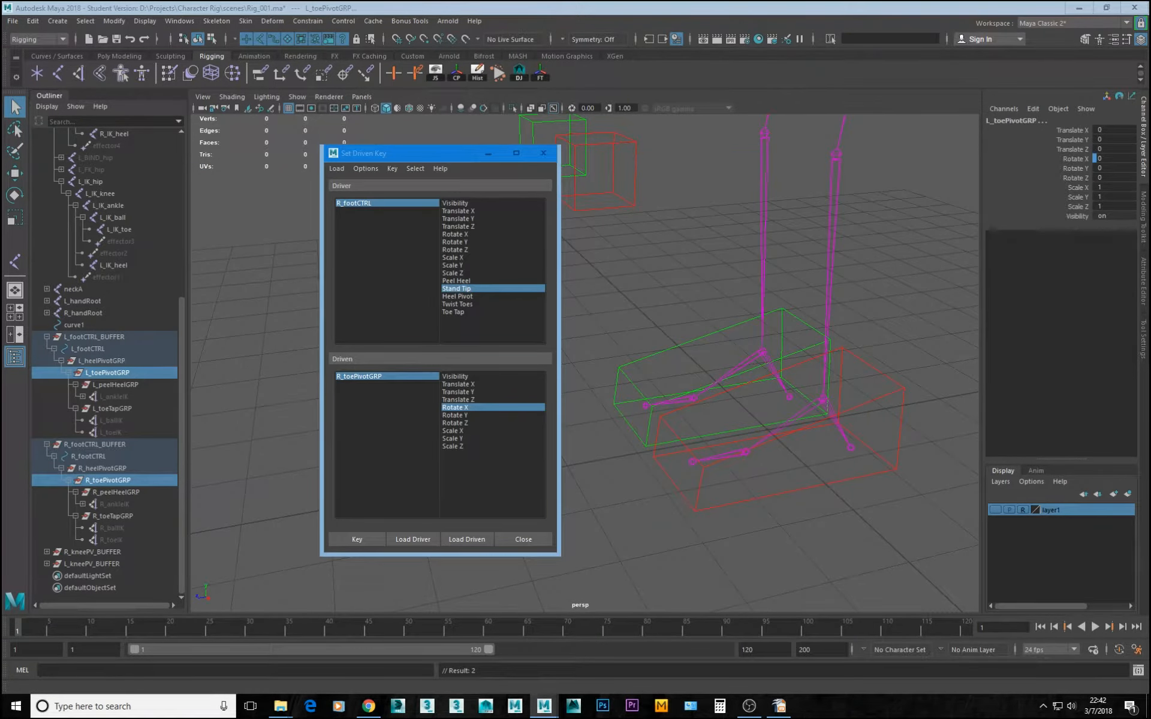
Key the neutral pose with R_footCTRL's Twist Toes driving R_toePivotGRP's Rotate Y, both at 0
left_click_drag(816, 454, 835, 476, "alt")
right_click_drag(836, 476, 761, 449, "alt")
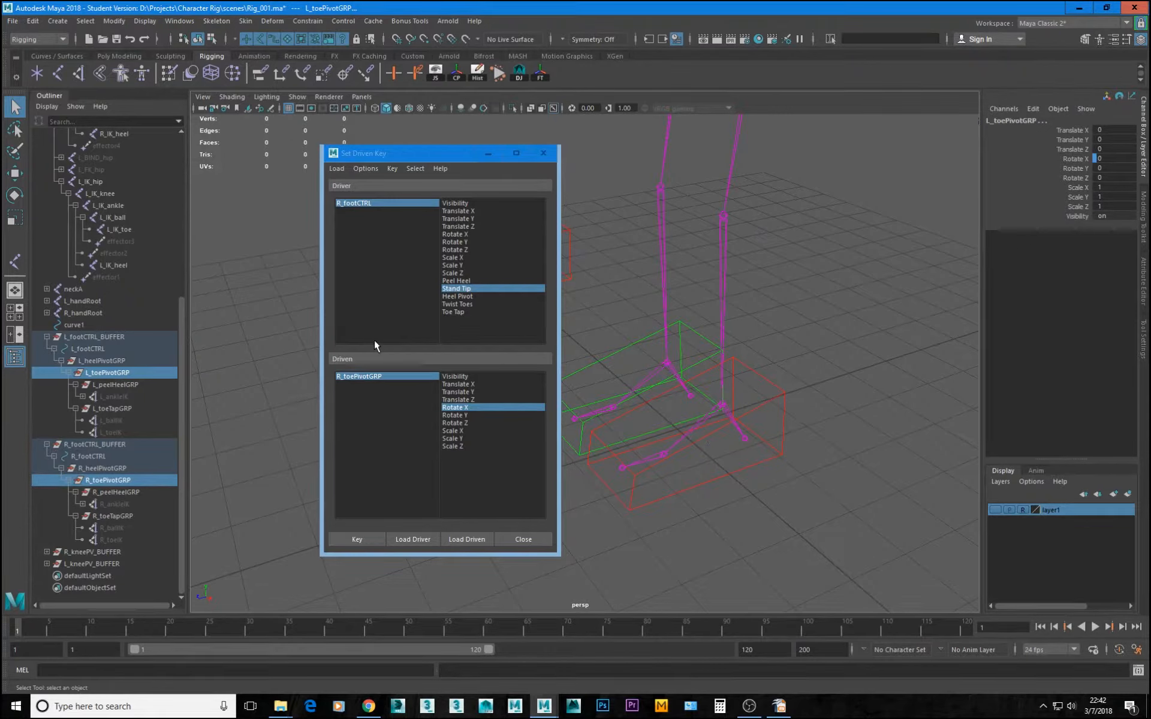
left_click(462, 306)
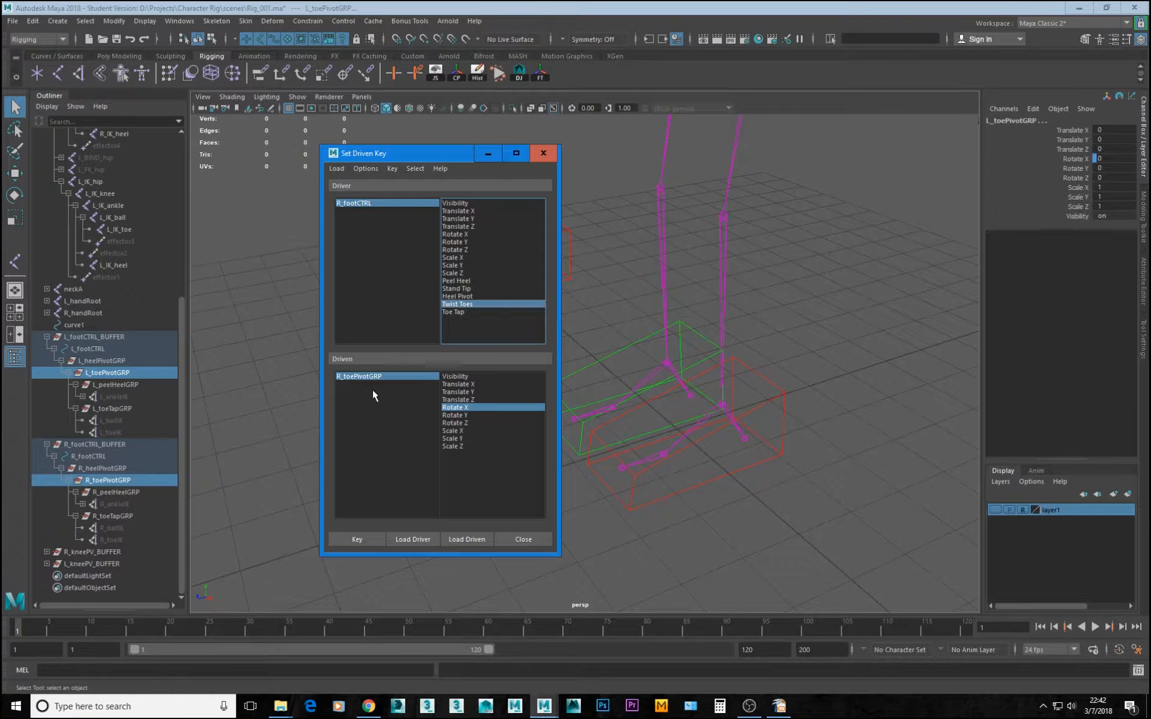
left_click(462, 415)
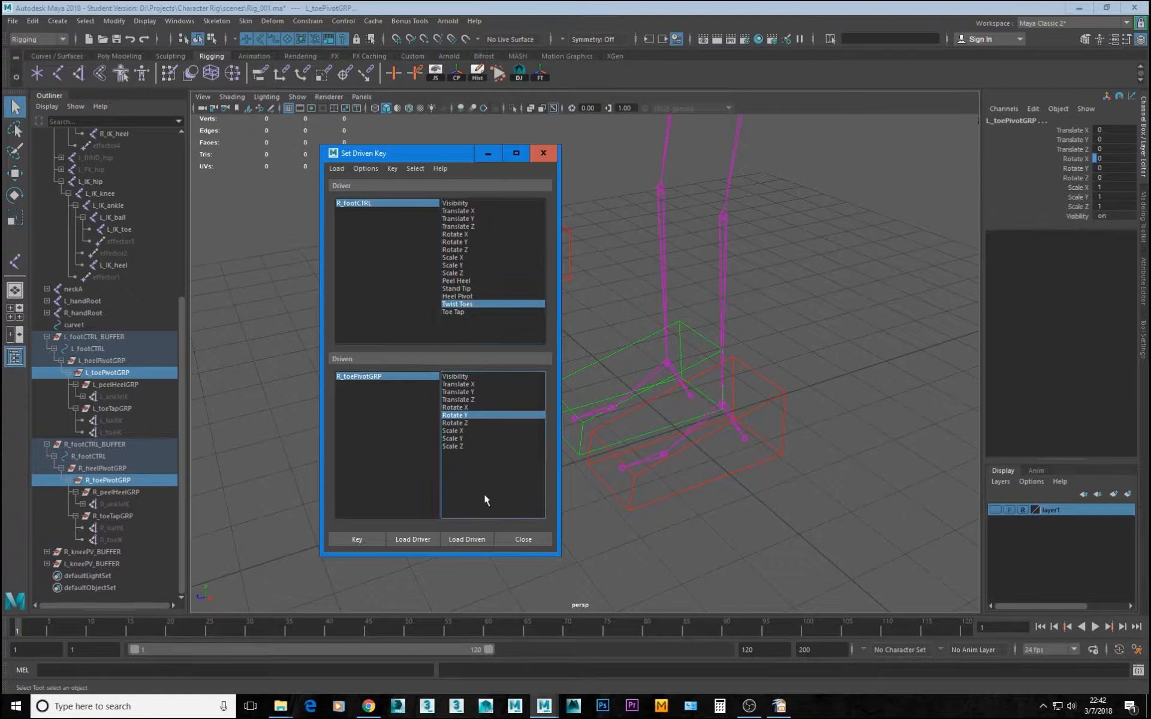
left_click(358, 540)
Set R_footCTRL's Twist Toes to -10 and R_toePivotGRP's Rotate Y to 50, and set the driven key
left_click_drag(660, 428, 695, 422, "alt")
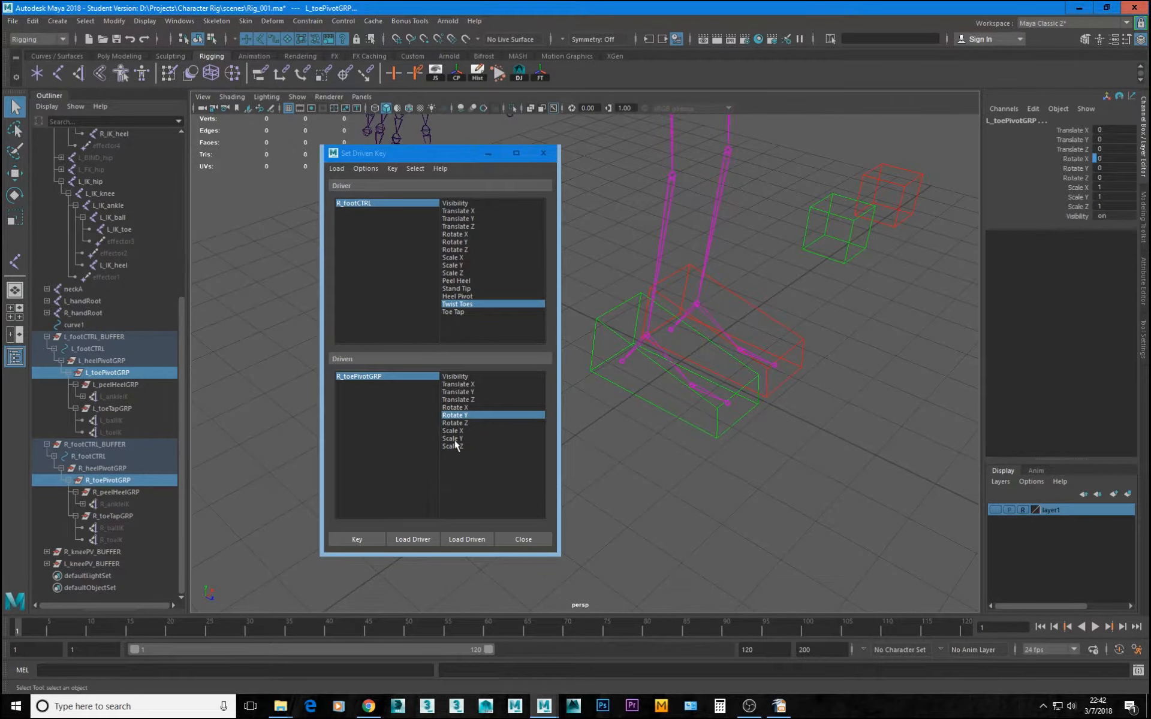
left_click(378, 207)
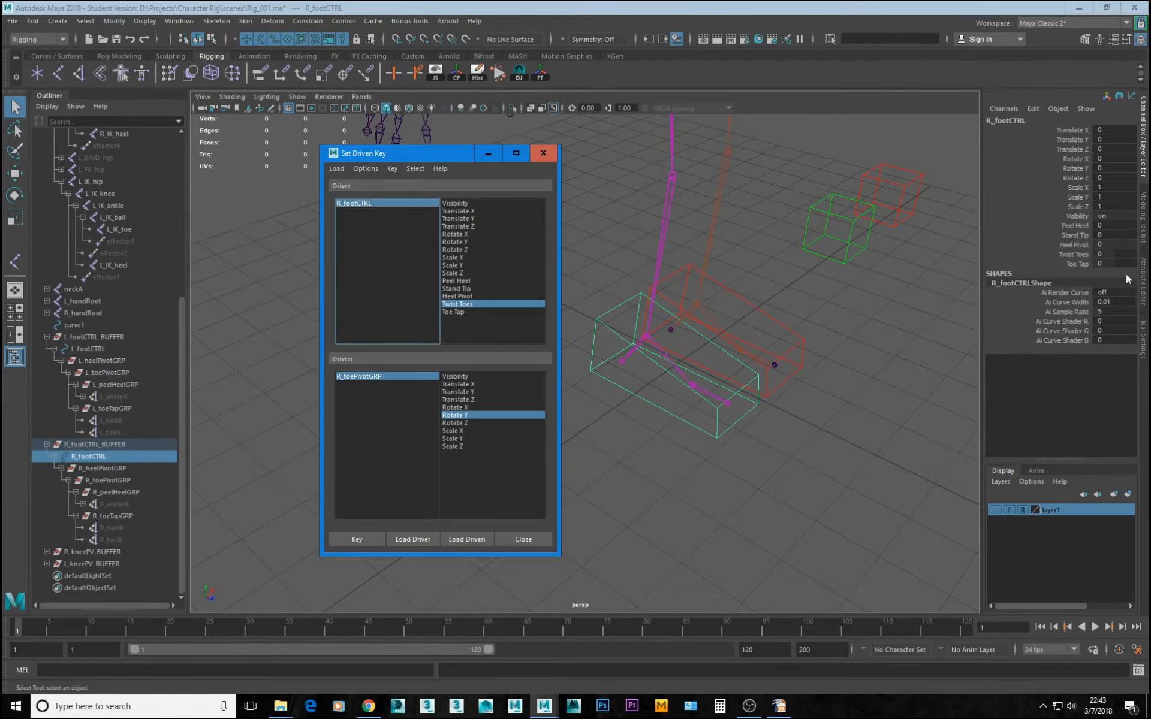
left_click(1096, 254)
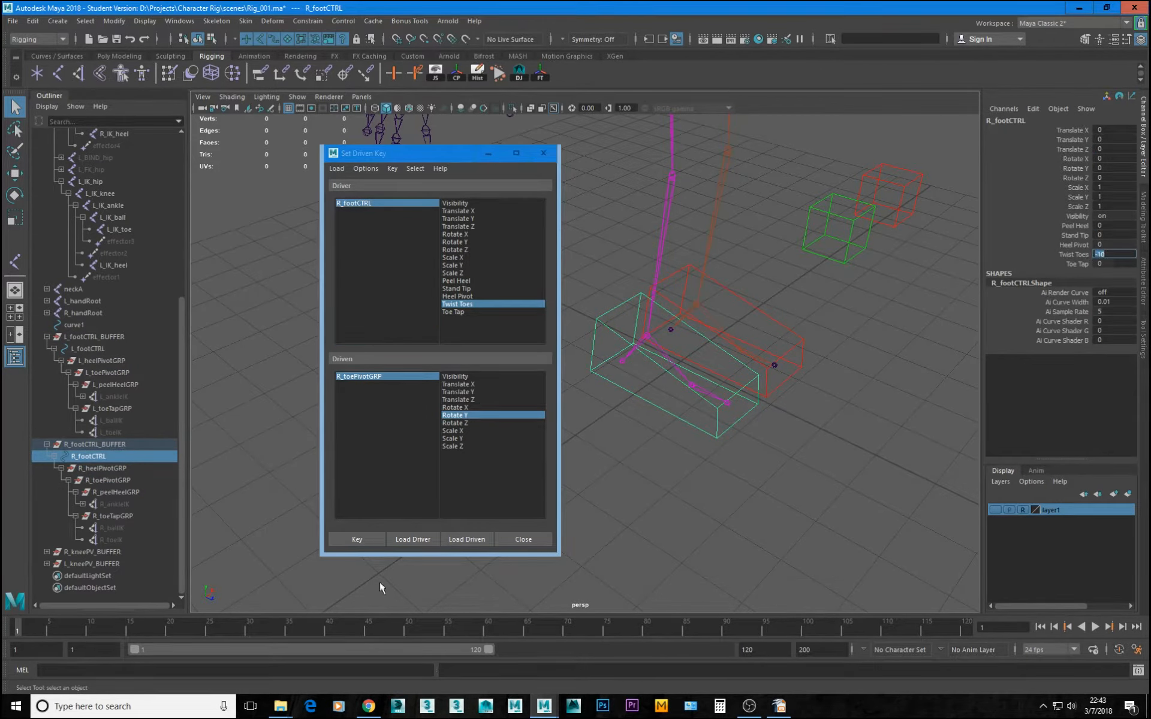
left_click(366, 376)
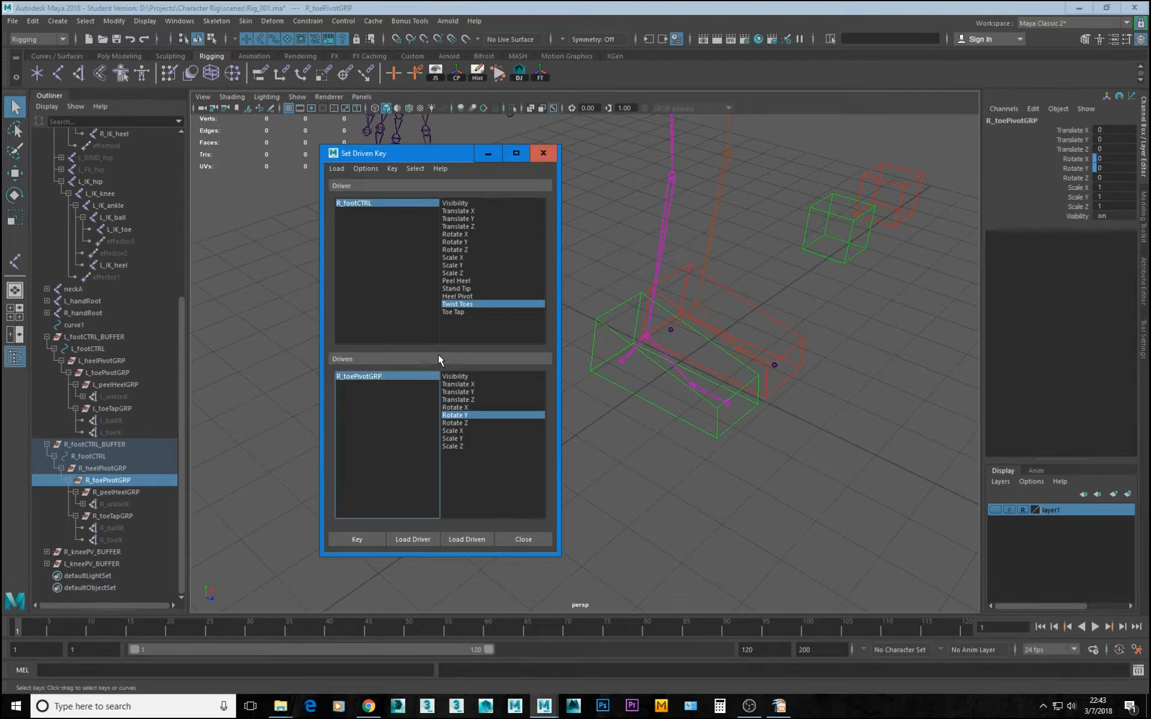
left_click(1113, 168)
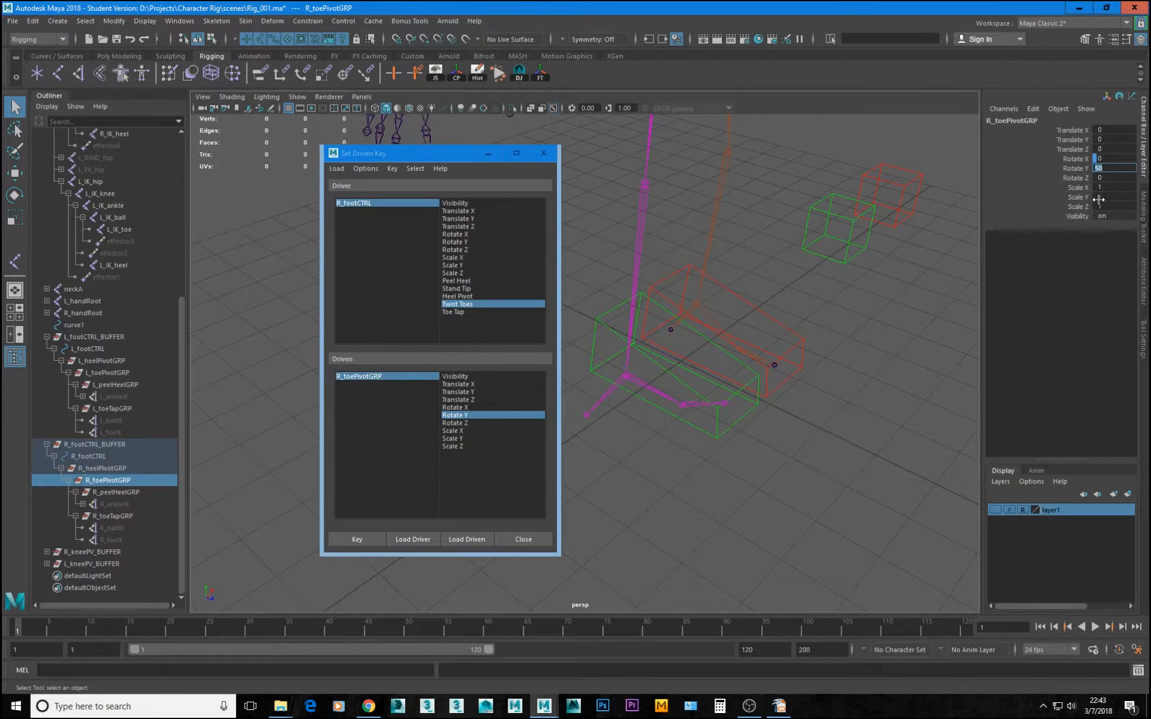
left_click_drag(848, 449, 770, 397, "alt")
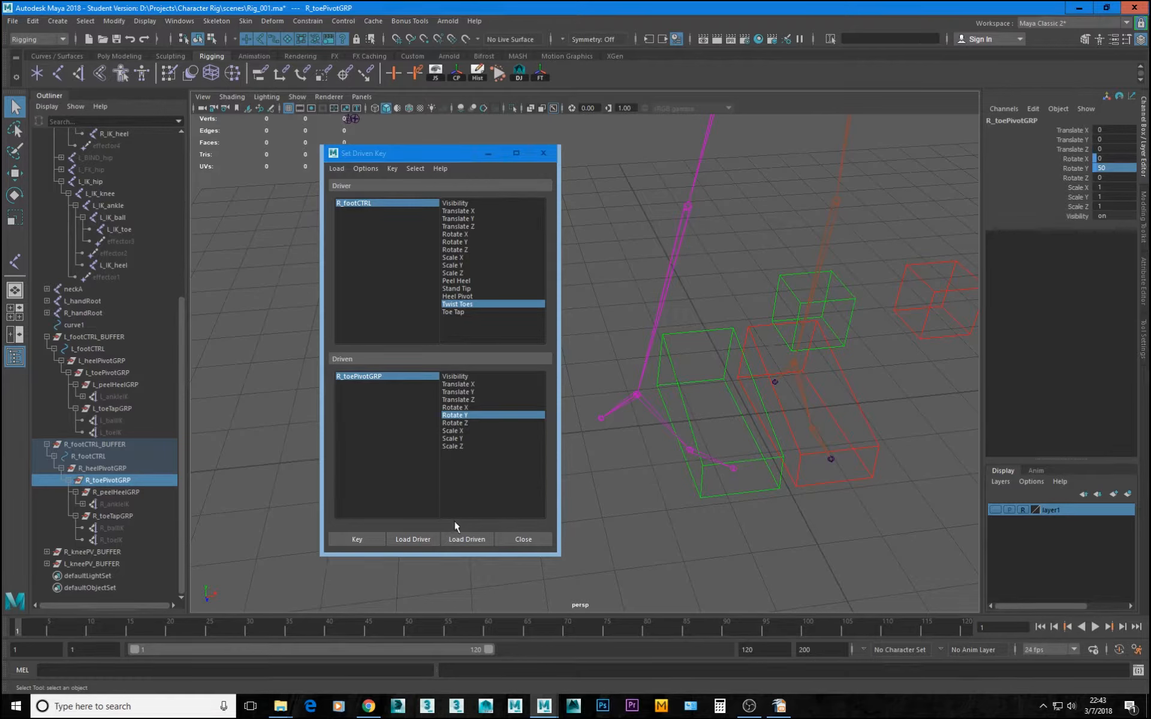
left_click(361, 541)
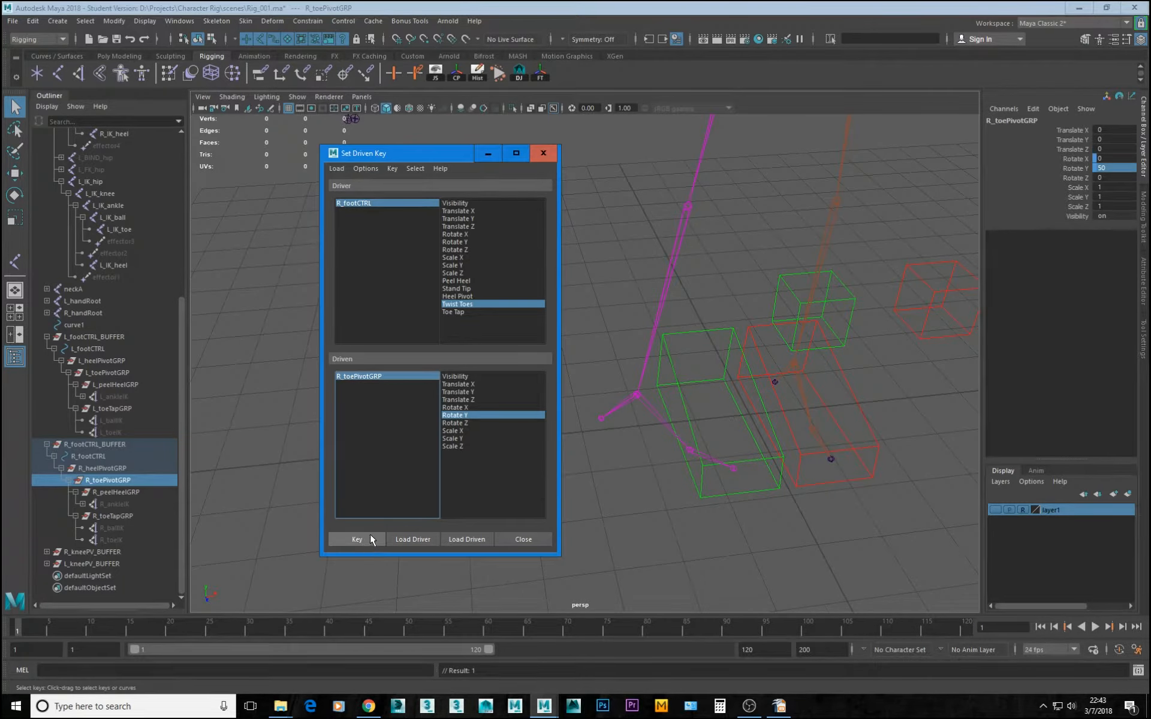
Set R_footCTRL's Twist Toes to 10 and R_toePivotGRP's Rotate Y to -50, and set the driven key
left_click(388, 201)
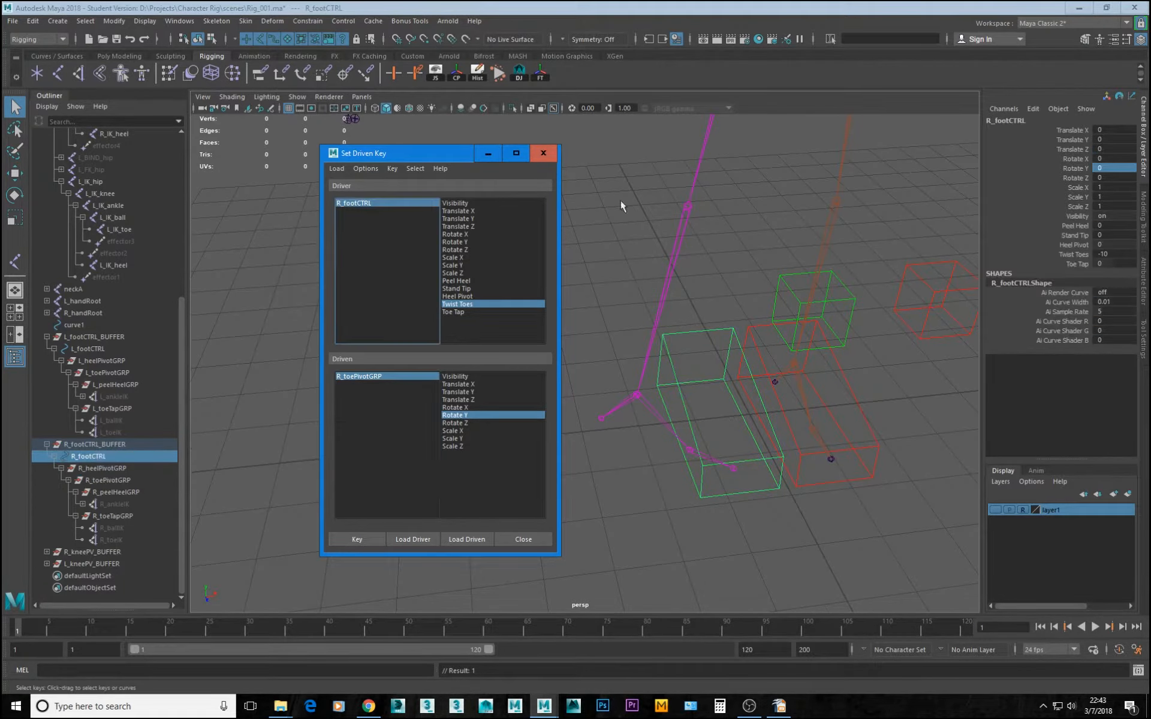
left_click(1123, 256)
type("10")
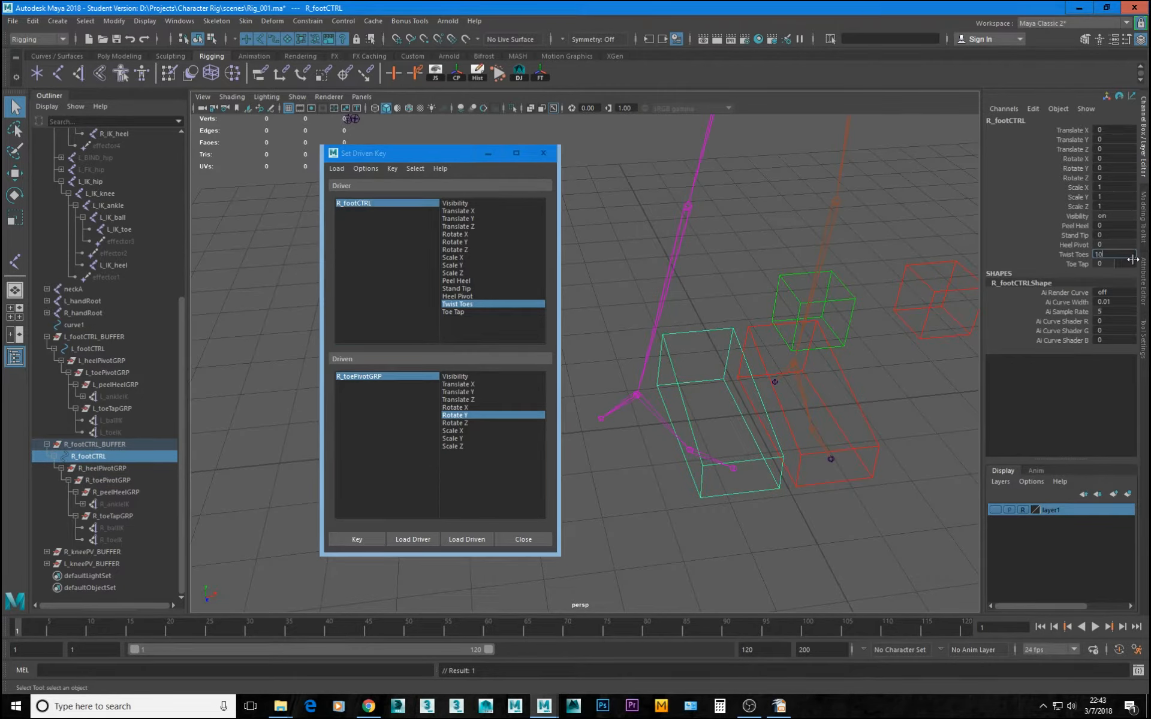
key("Return")
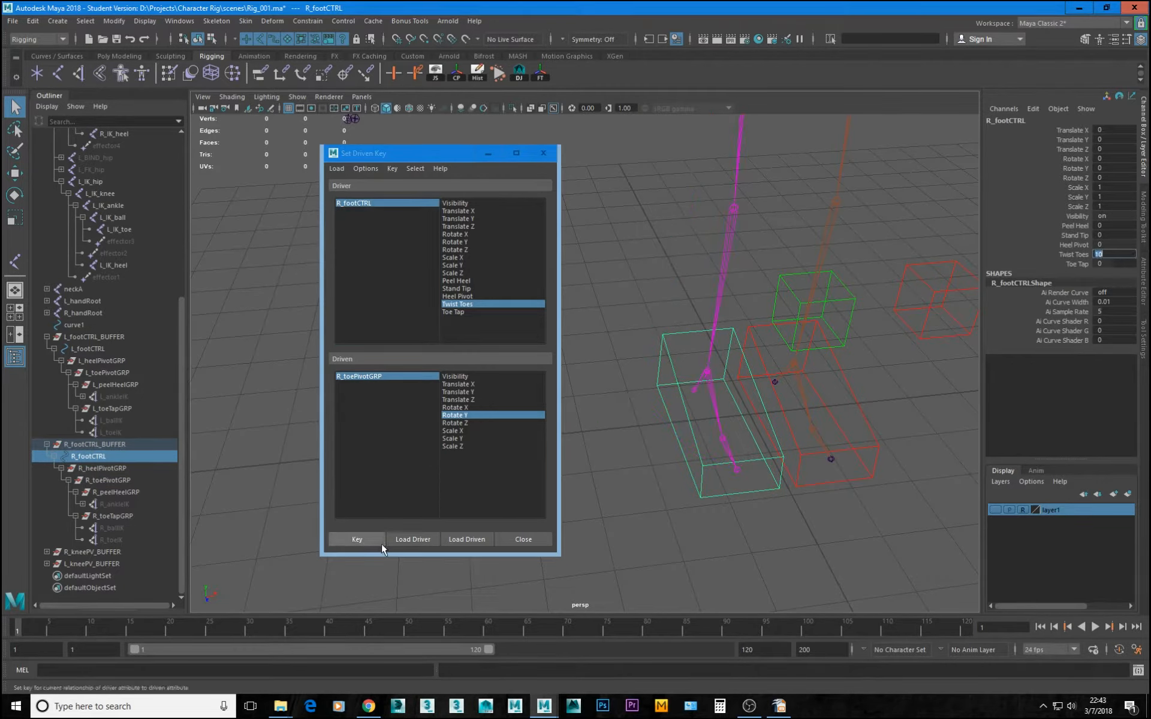
left_click(383, 376)
left_click(1120, 168)
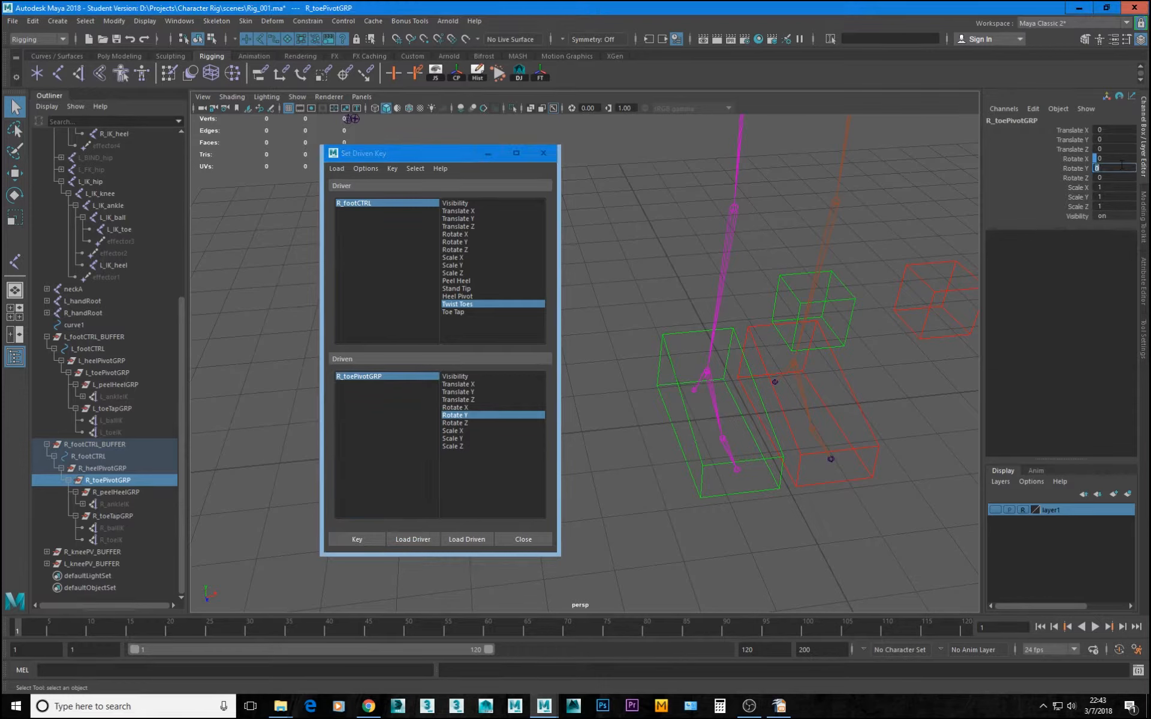
type("-50")
key("Return")
left_click(358, 538)
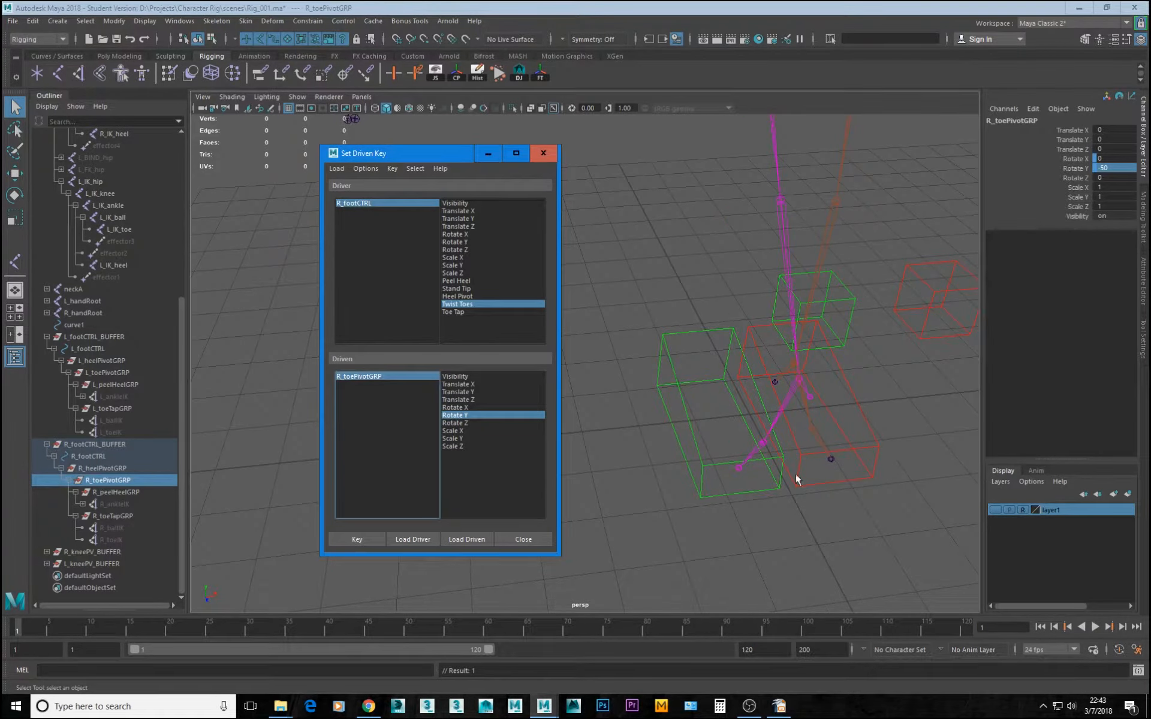
Test R_footCTRL's Twist Toes by scrubbing its value, and reset the attribute to 0
left_click(750, 483)
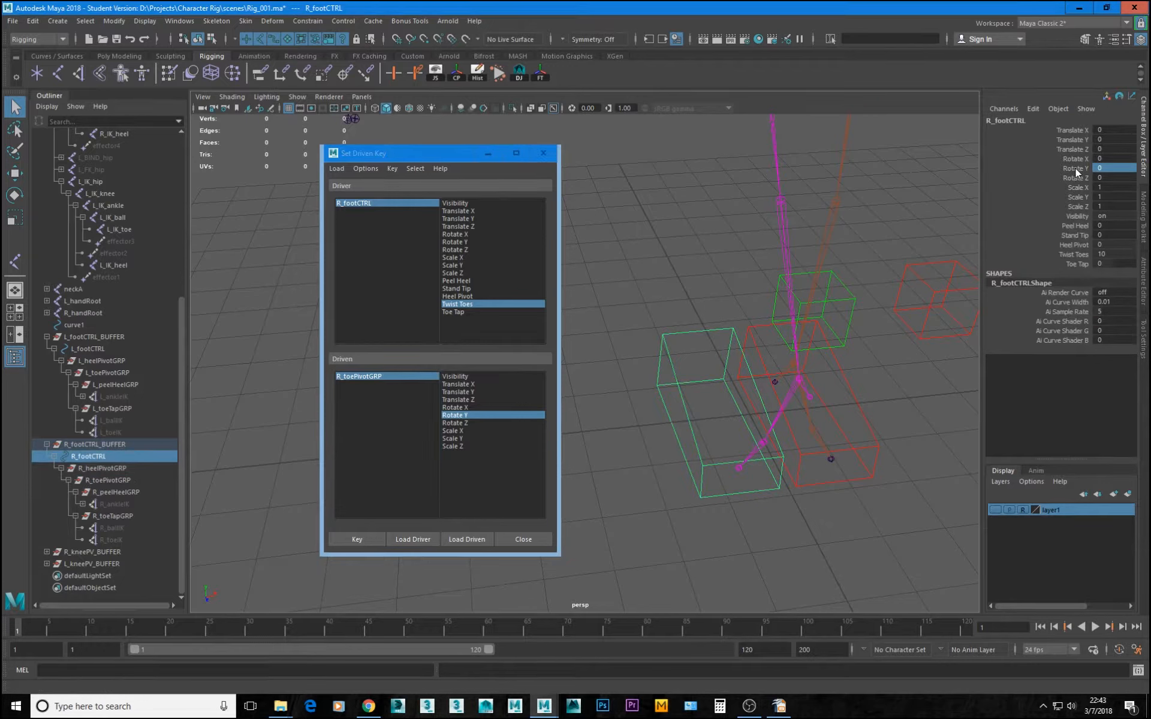
left_click(1073, 254)
mouse_move(713, 445)
middle_mouse_down()
mouse_move(622, 448)
mouse_move(644, 423)
mouse_move(792, 436)
mouse_move(677, 427)
mouse_move(711, 423)
middle_mouse_up()
key("ctrl+z")
left_click(1113, 254)
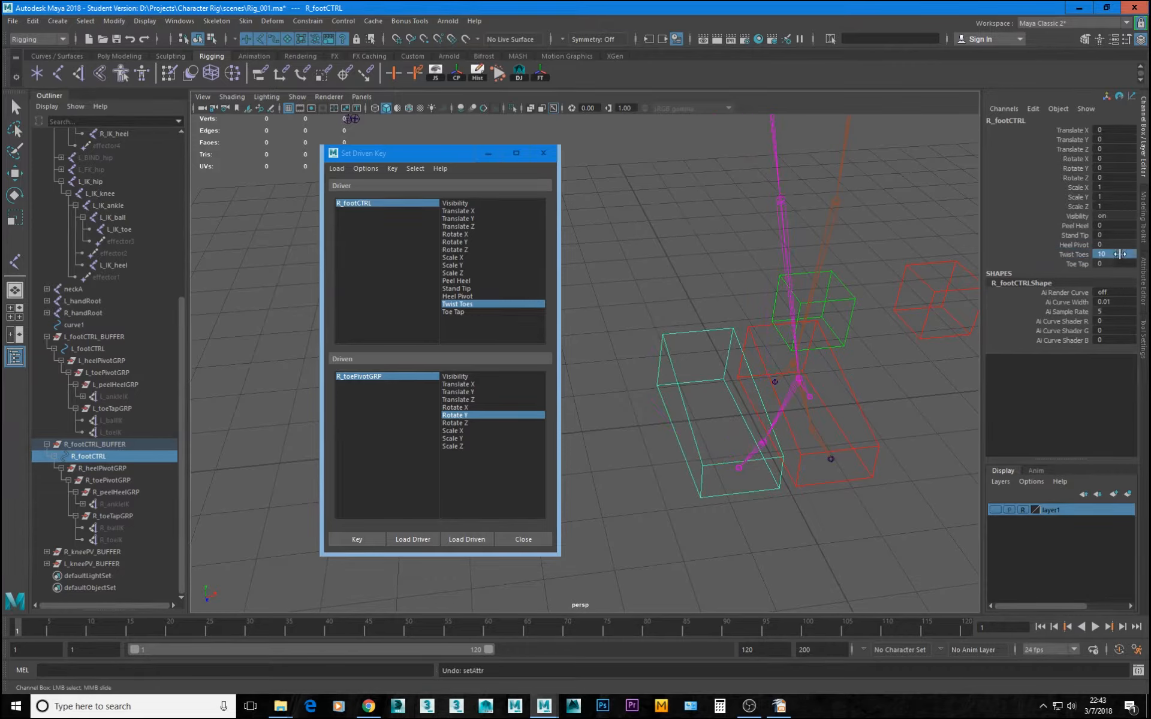
type("0")
key("Return")
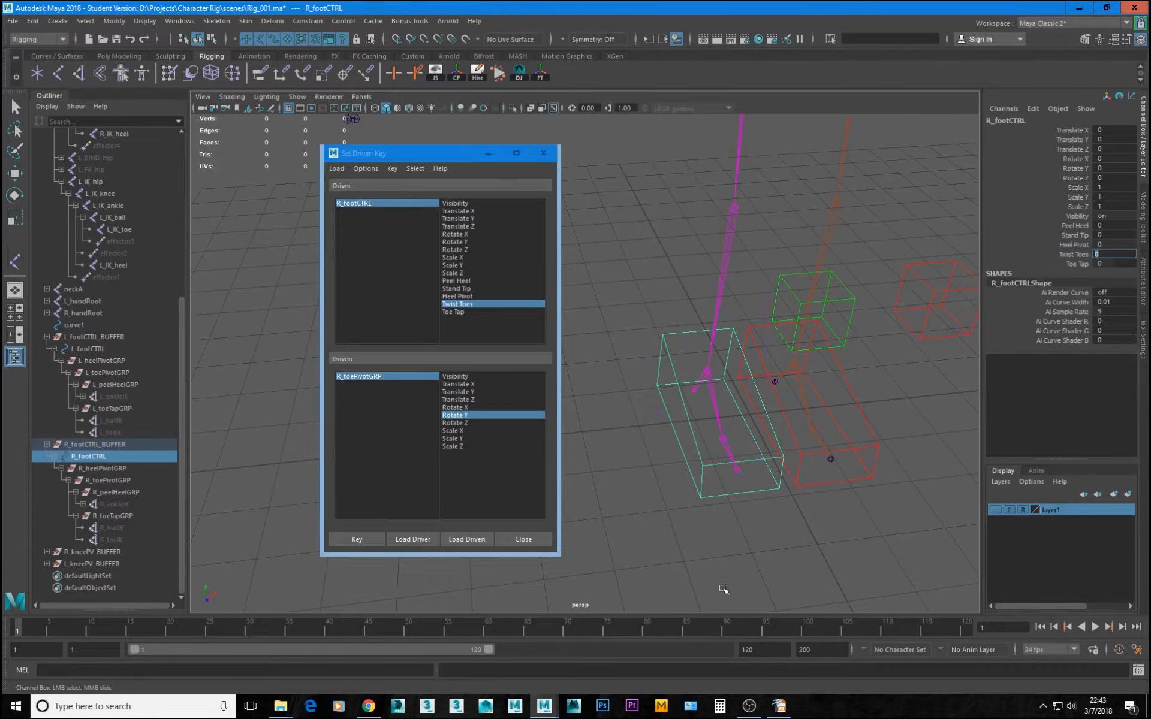
Load L_footCTRL's Twist Toes as driver and L_toePivotGRP's Rotate Y as driven, and key the neutral pose
left_click(873, 446)
left_click(413, 540)
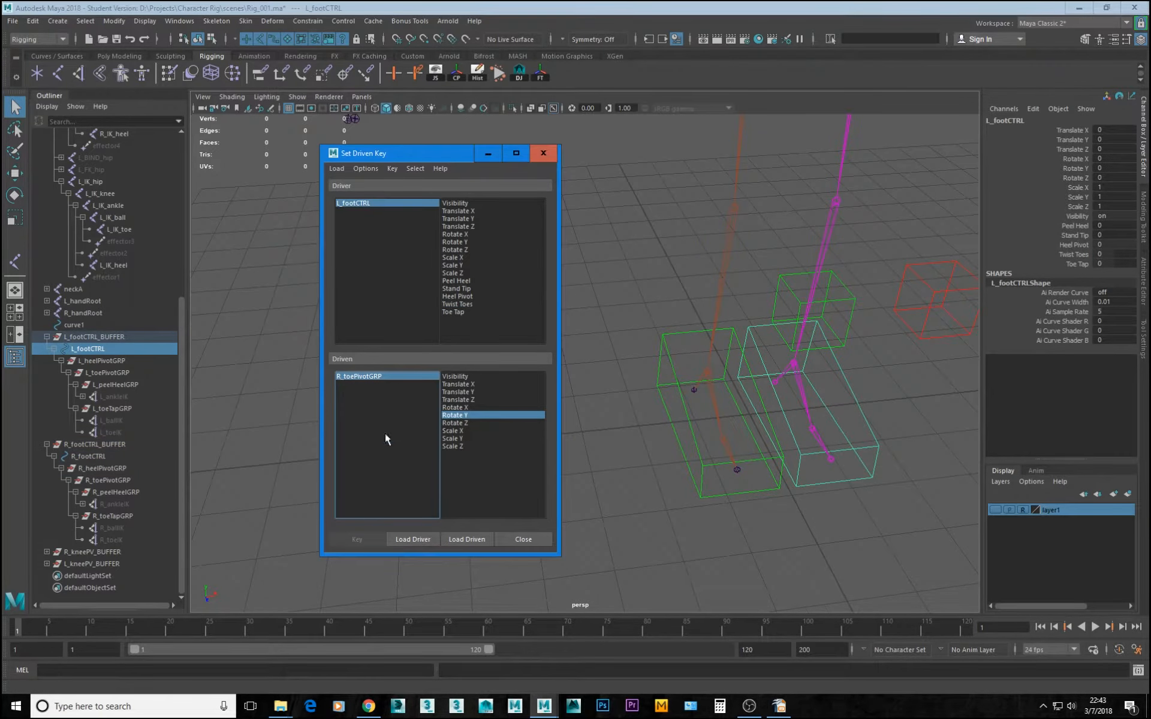
left_click(455, 304)
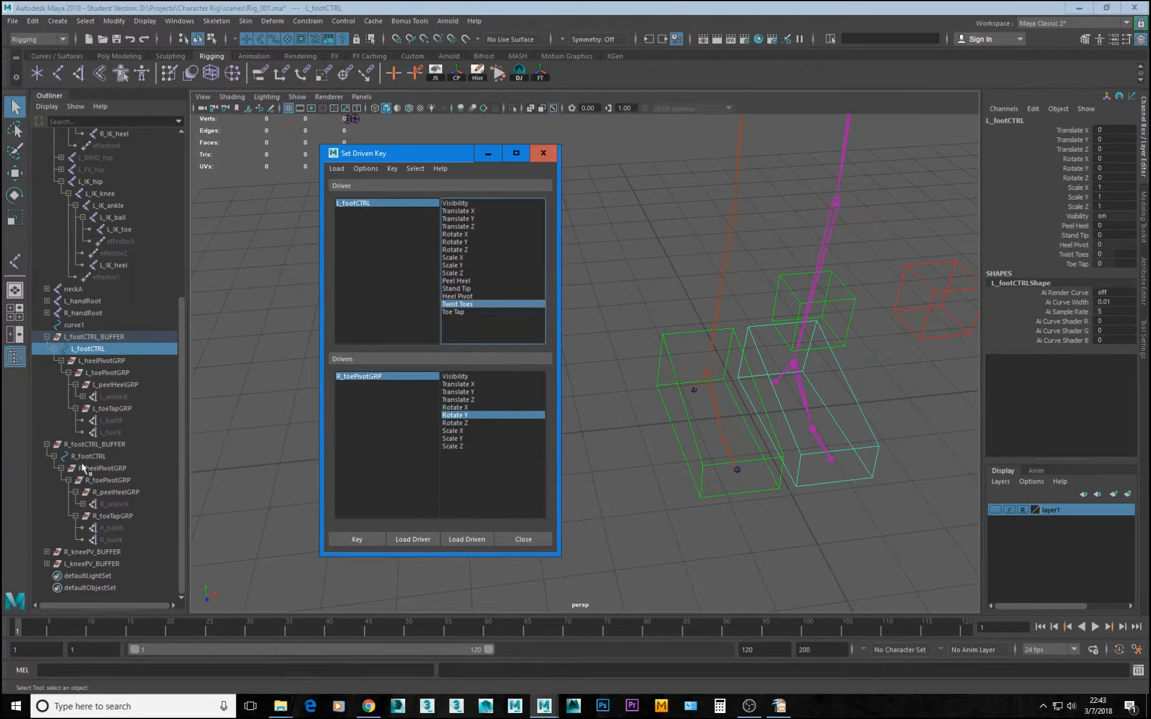
left_click(120, 375)
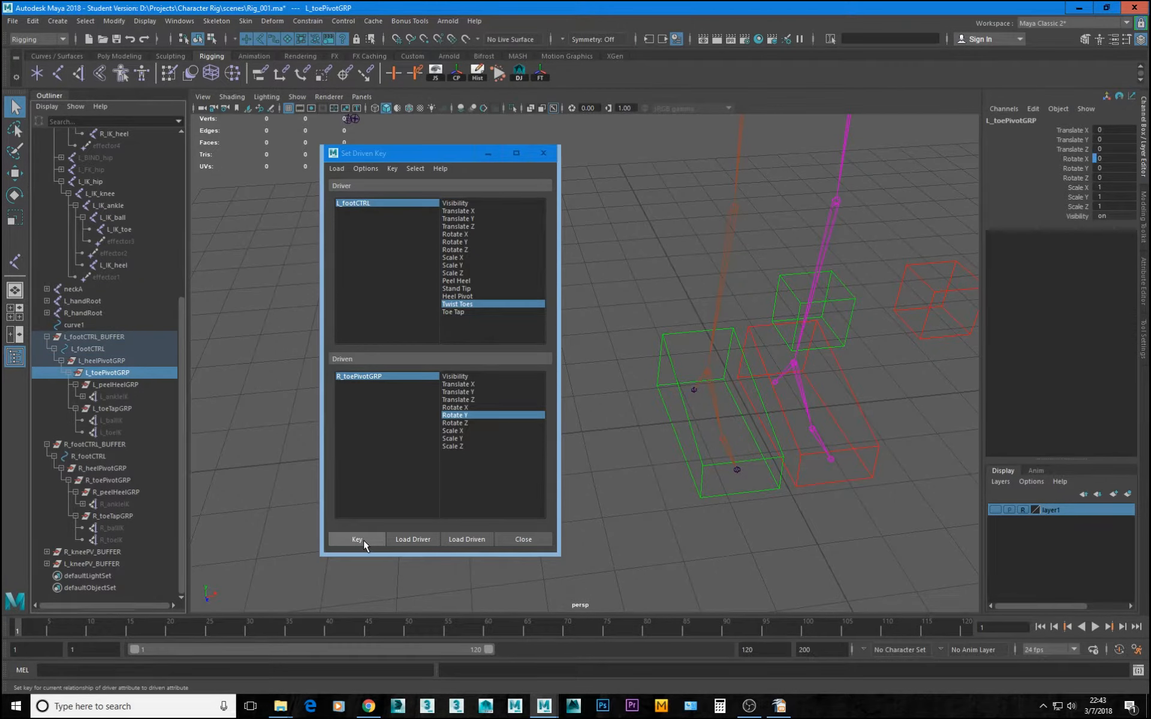
left_click(469, 541)
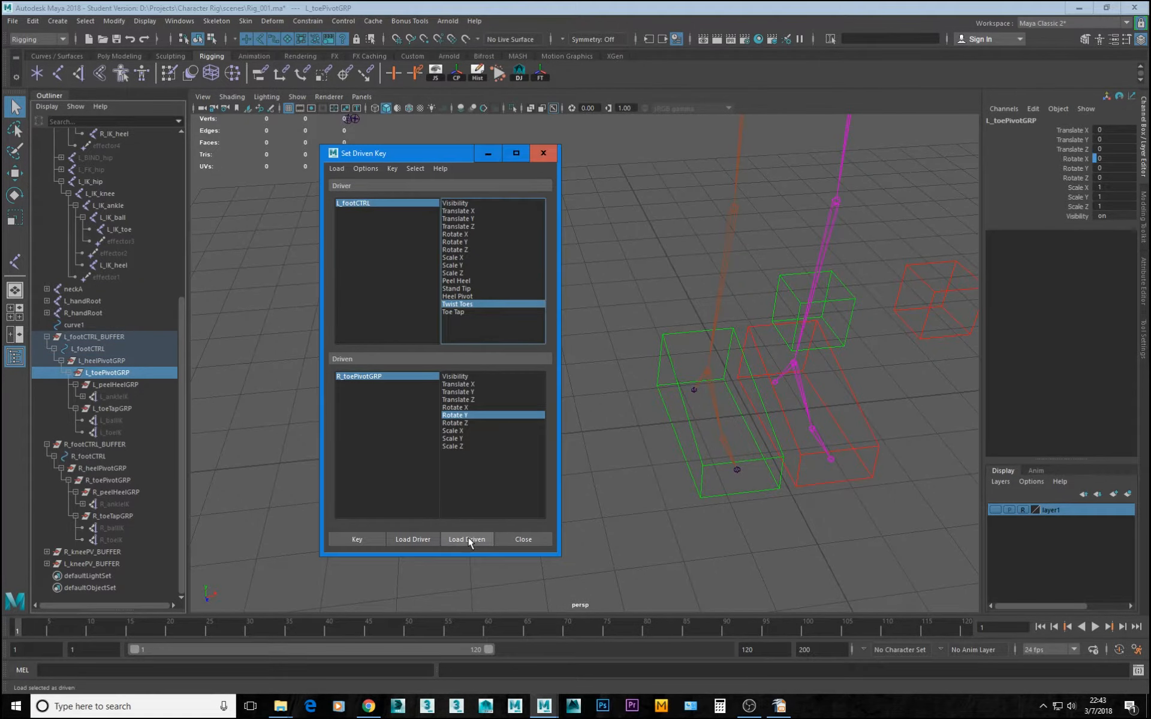
left_click(455, 416)
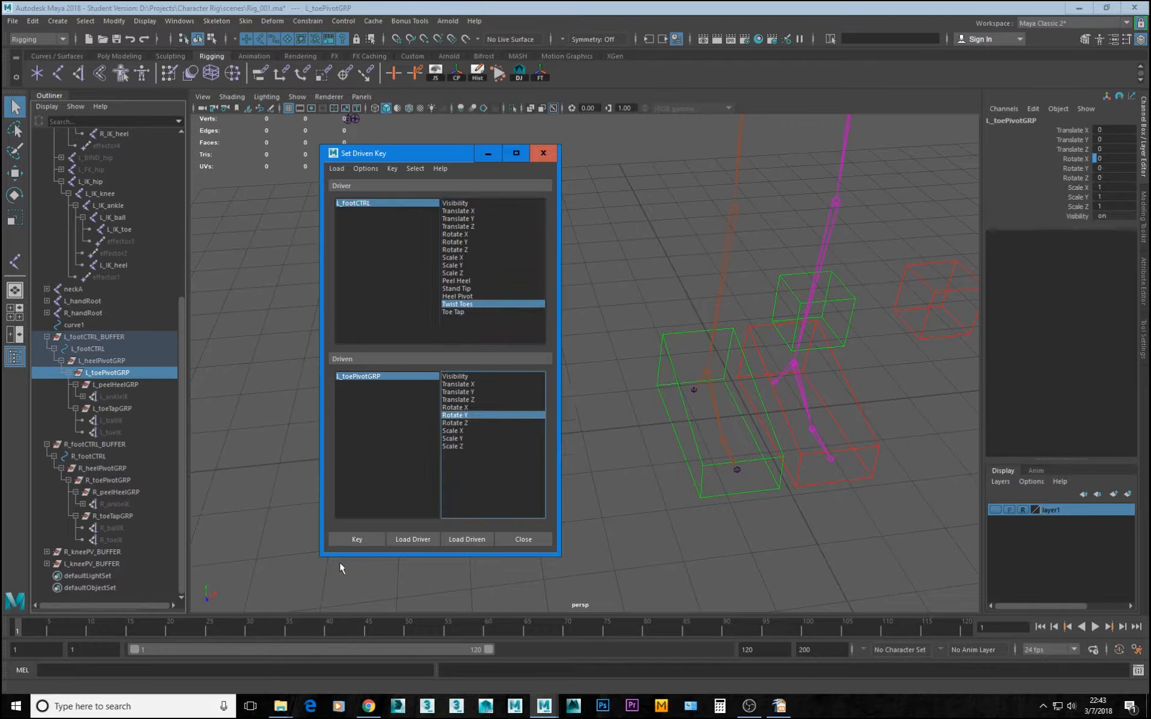
left_click(354, 540)
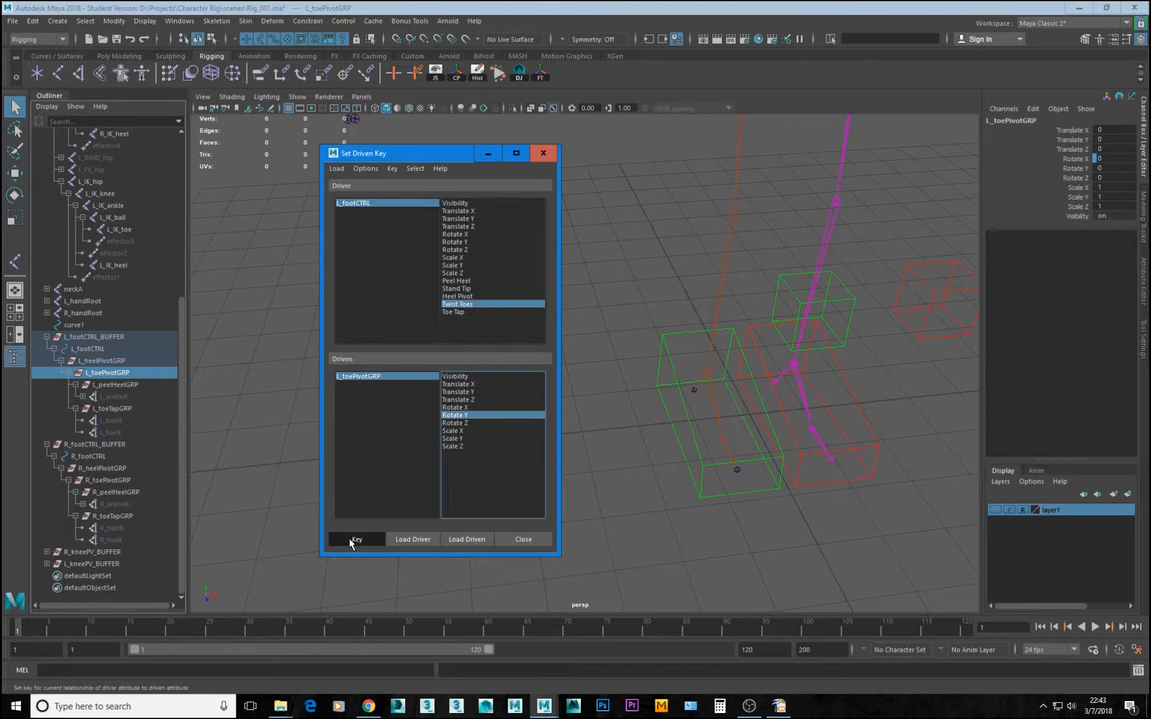
Set L_footCTRL's Twist Toes to -10 and L_toePivotGRP's Rotate Y to 50, and set the driven key
left_click(384, 203)
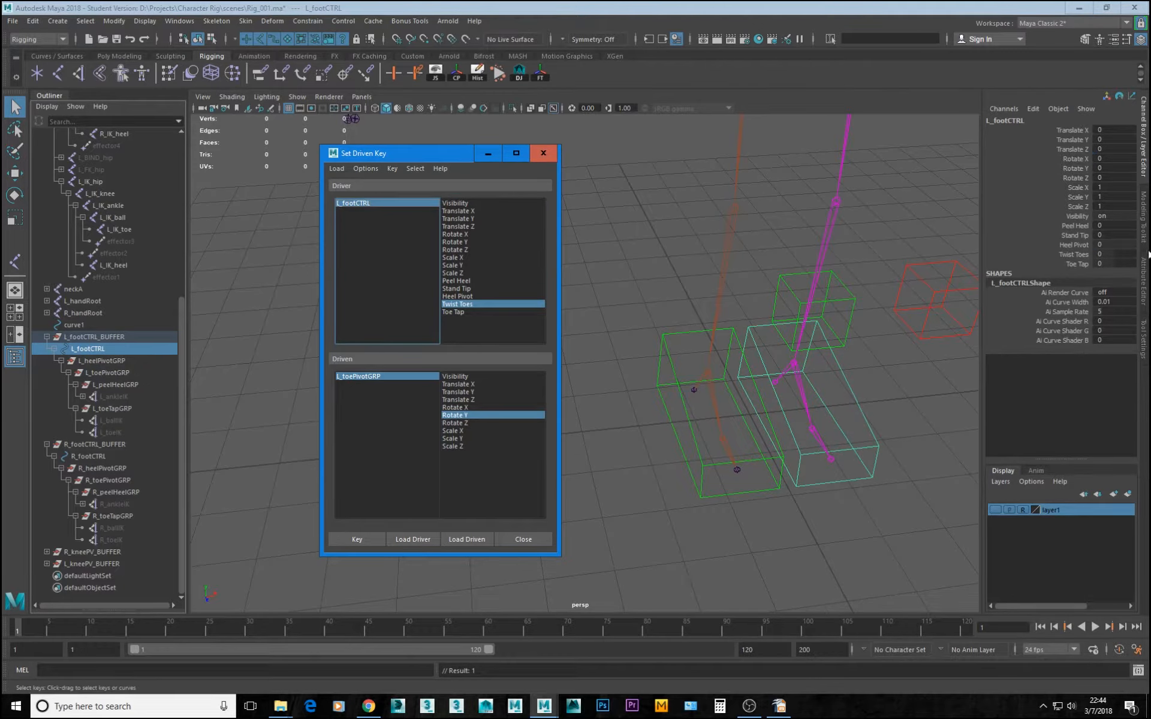
left_click(1109, 254)
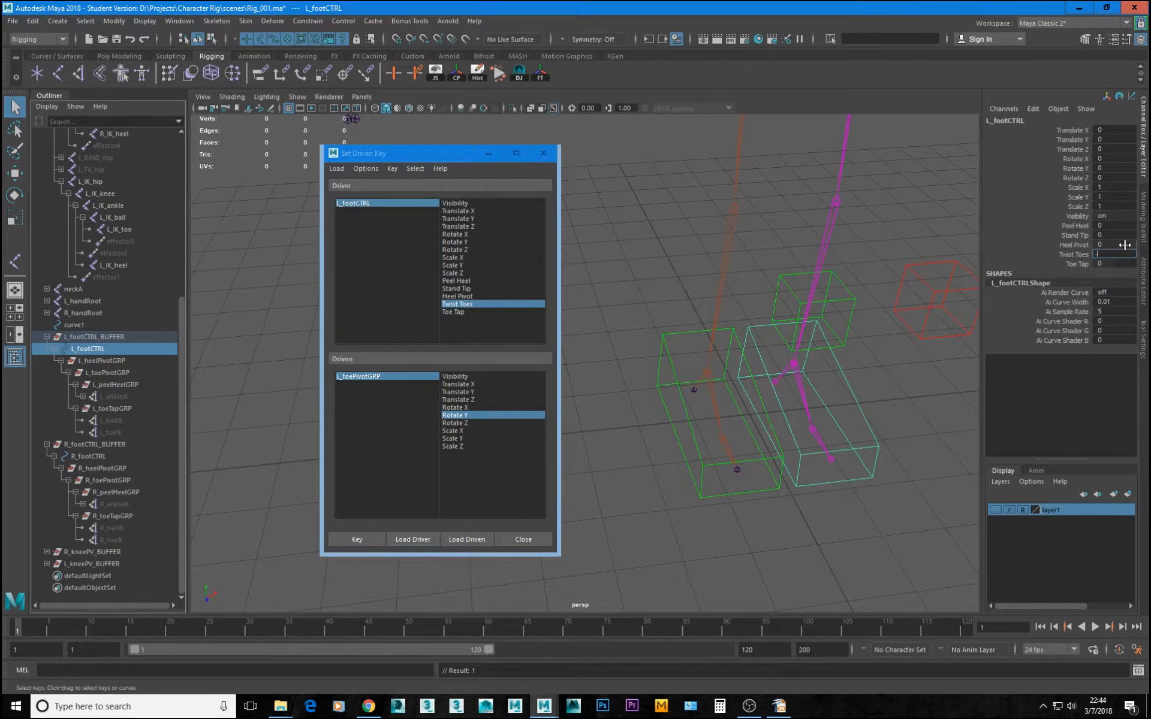
key("Return")
left_click(376, 376)
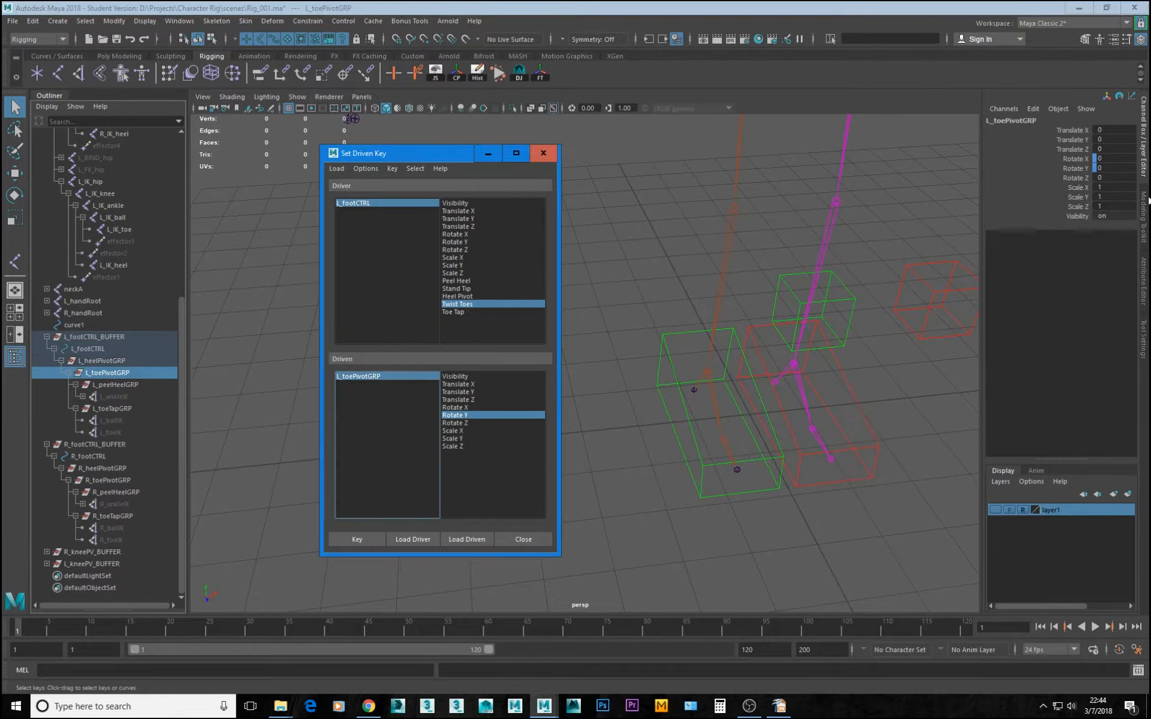
left_click(1108, 169)
type("5")
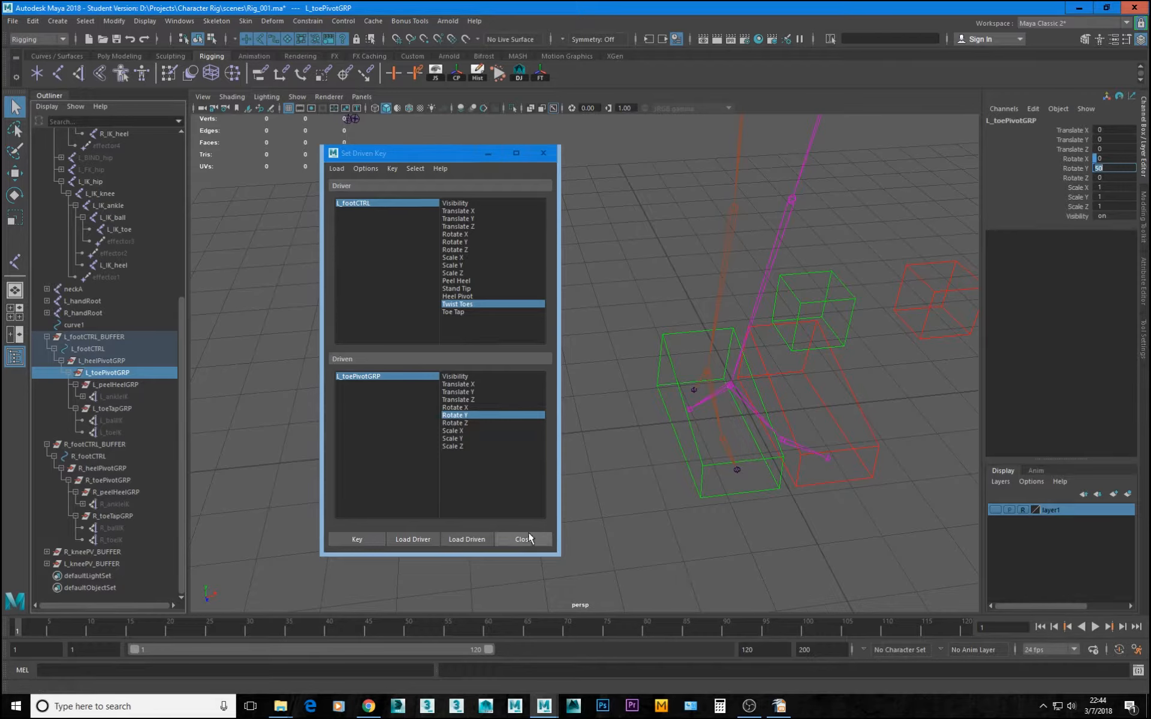
left_click(366, 543)
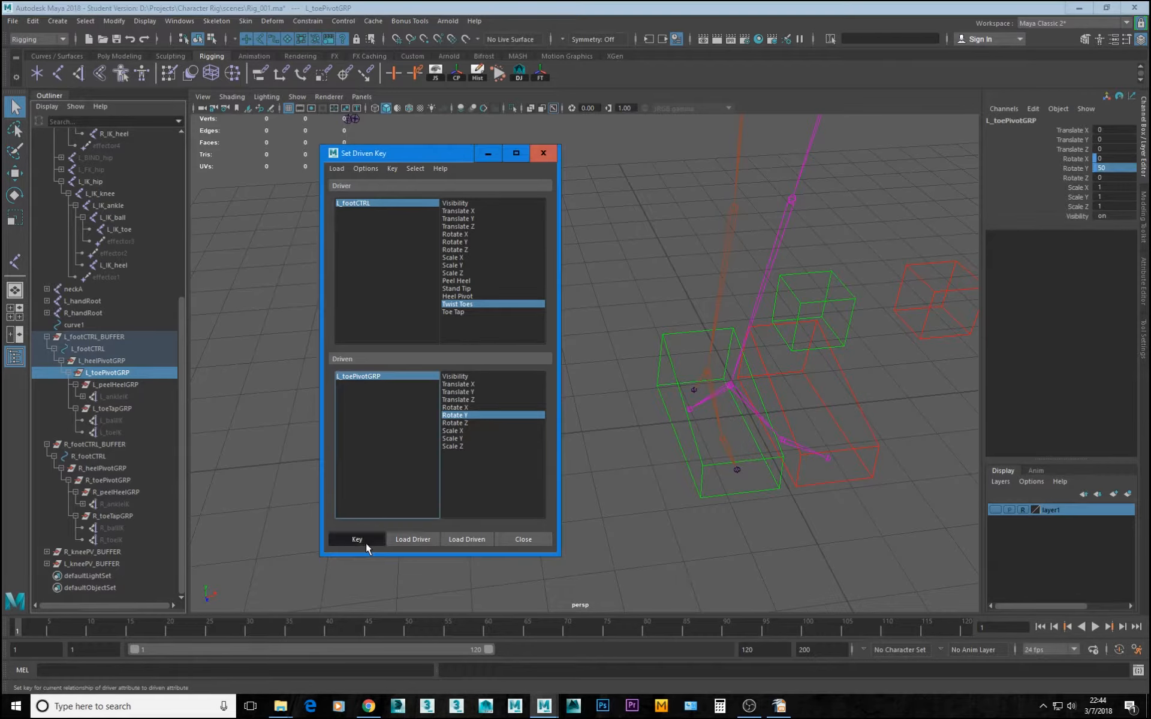
Set L_footCTRL's Twist Toes to 10 and L_toePivotGRP's Rotate Y to -50, and set the driven key
left_click(386, 202)
left_click(1116, 254)
type("1")
key("Return")
left_click(398, 376)
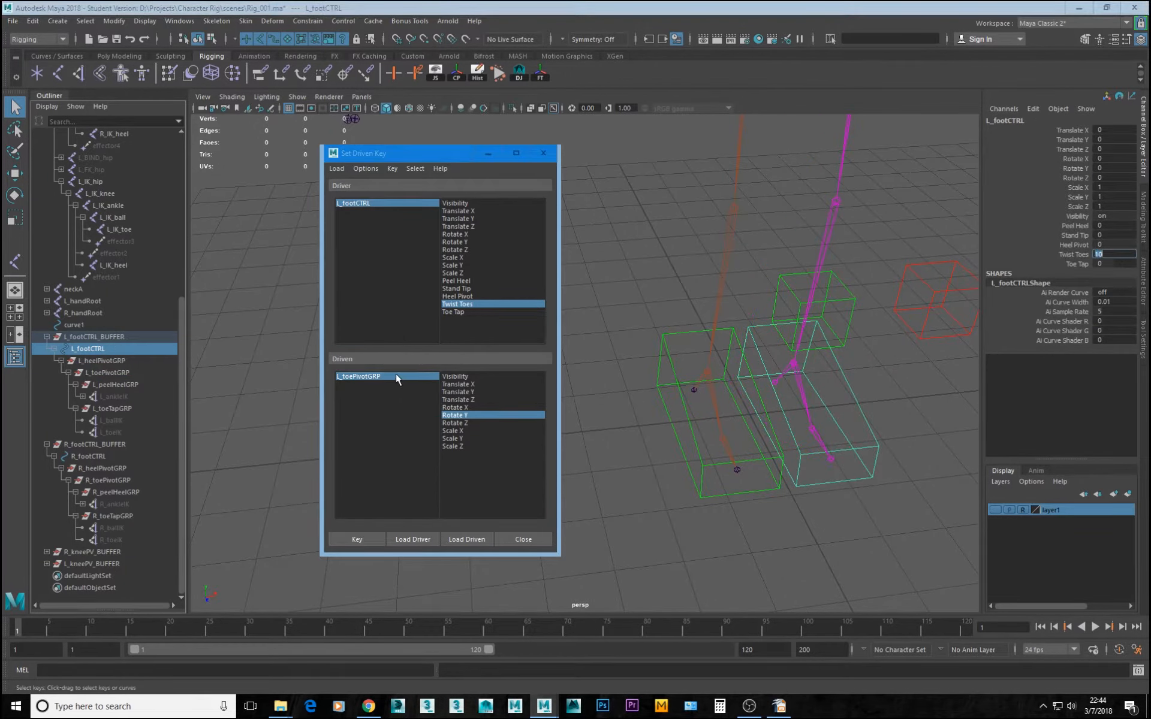
left_click(1103, 169)
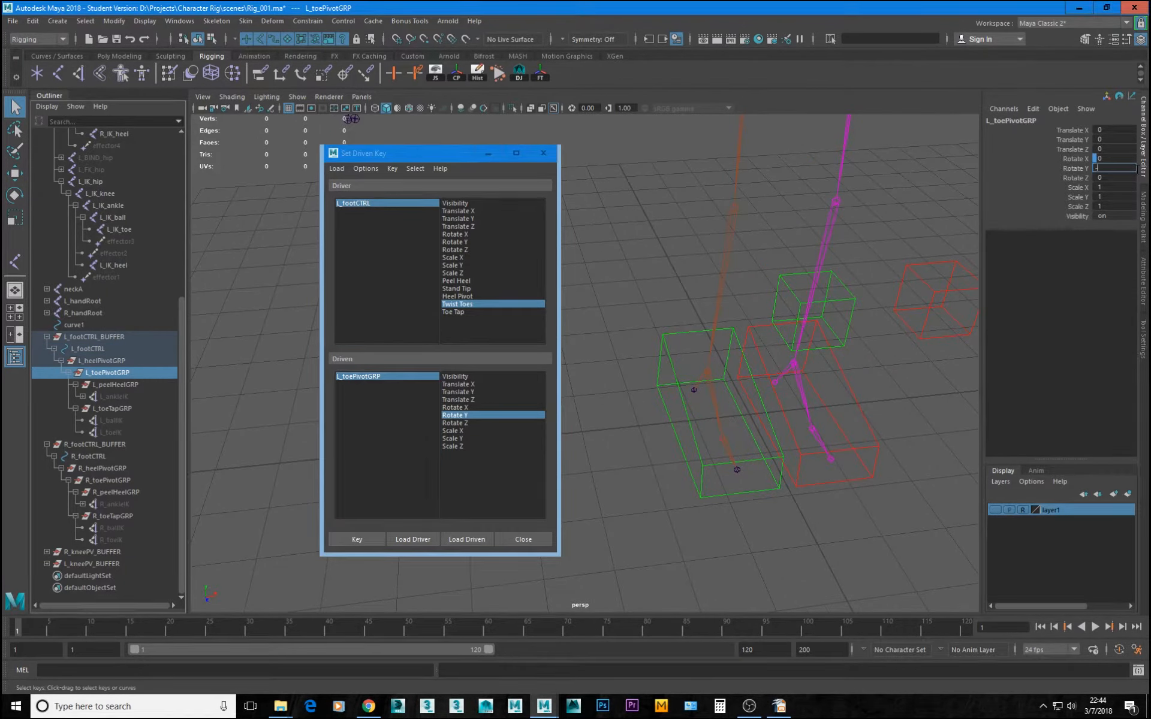
type("-50")
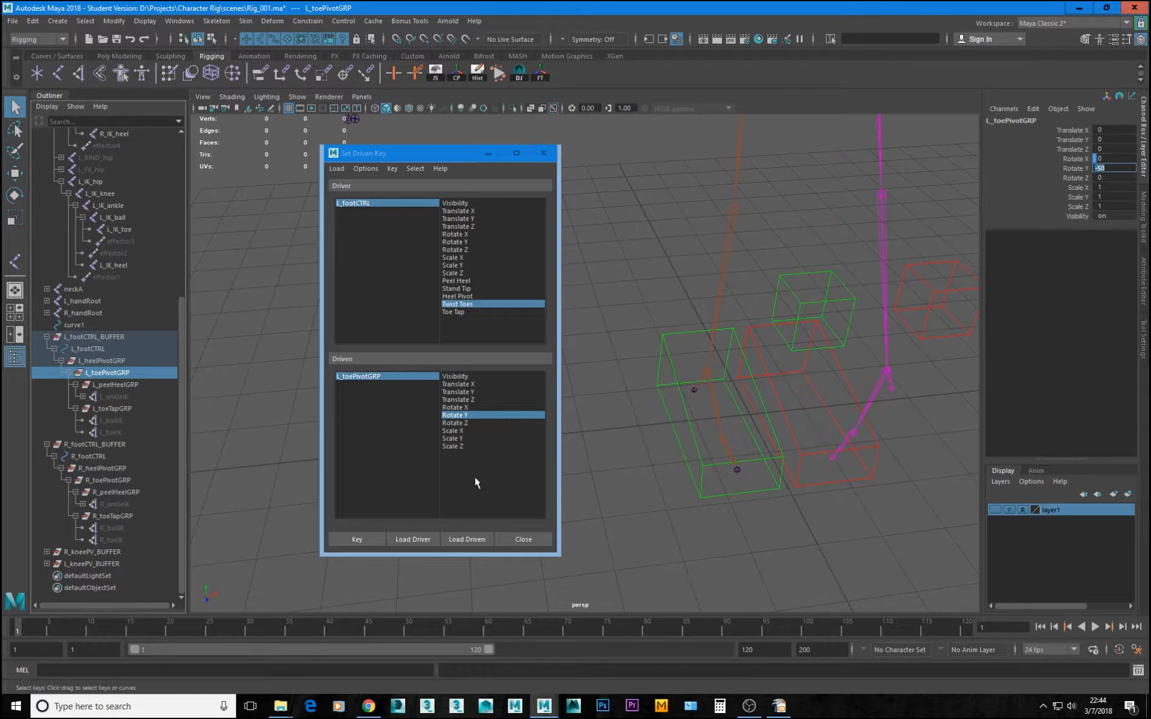
left_click(356, 540)
Scrub L_footCTRL's Twist Toes to check the left foot's rotation, and undo the change
left_click(801, 484)
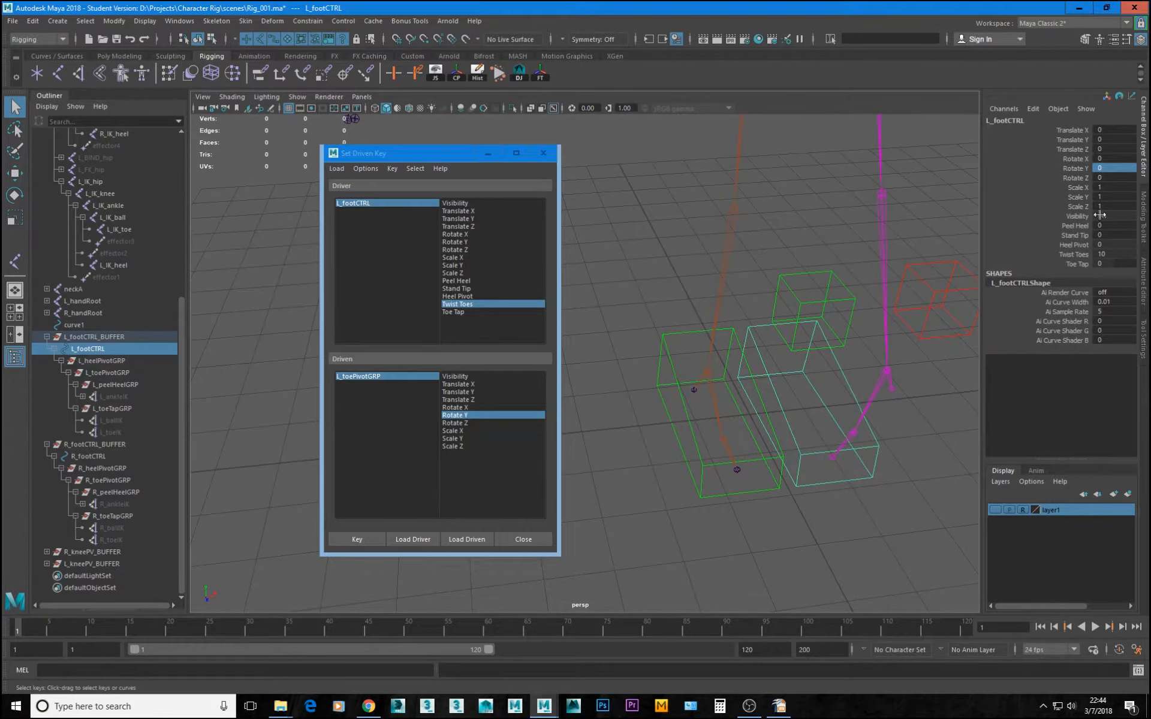
left_click(1073, 256)
middle_click_drag(795, 307, 750, 336)
key("ctrl+z")
Test Twist Toes on both foot controls together by scrubbing the value both ways, and reset it to 0
left_click(761, 493, "shift")
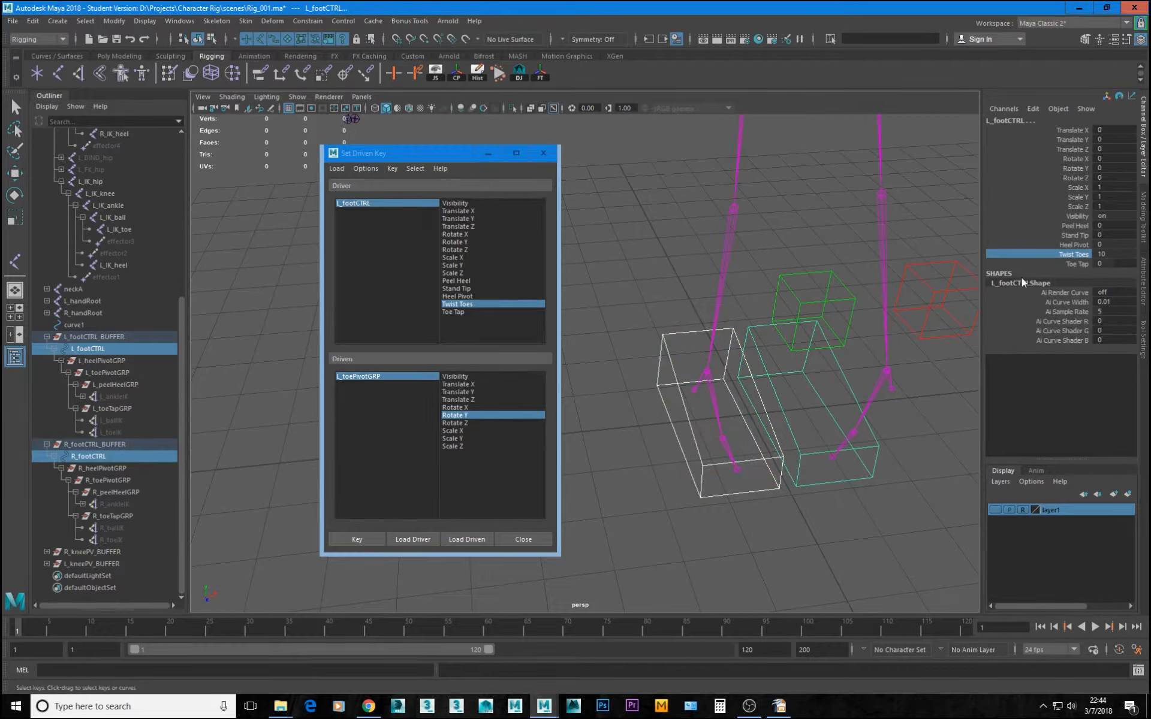
middle_click_drag(942, 270, 701, 371)
key("q")
left_click(838, 537)
left_click_drag(772, 484, 825, 535)
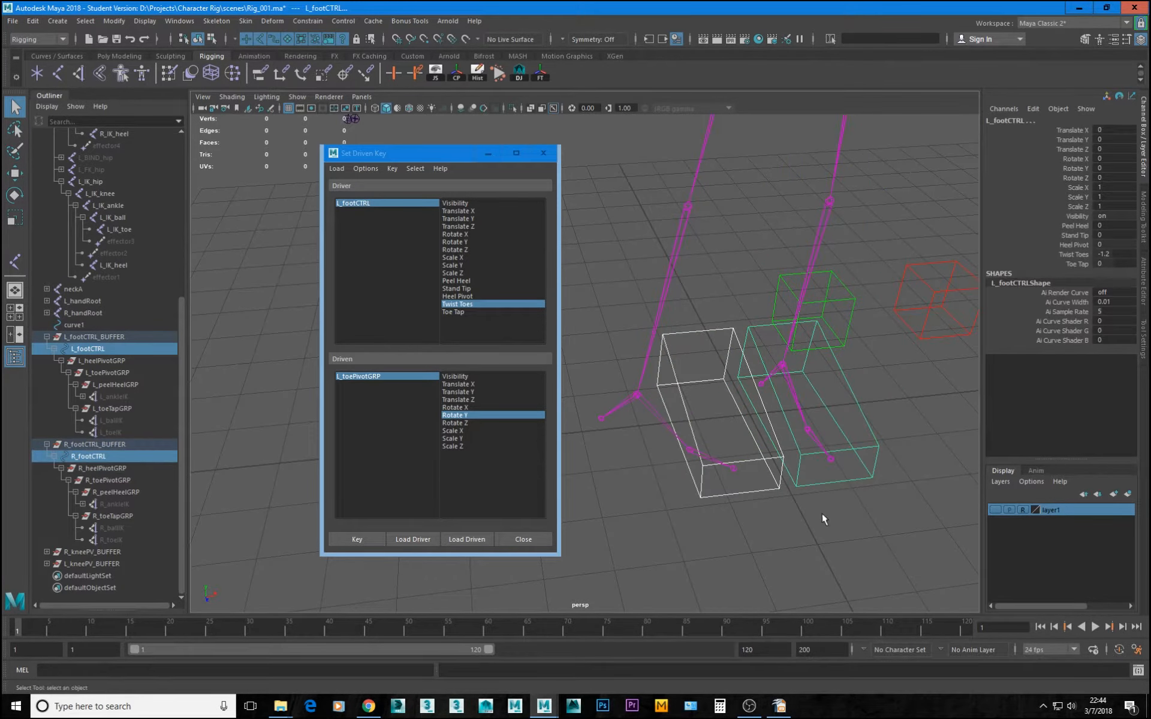
double_click(1109, 255)
type("0")
key("Return")
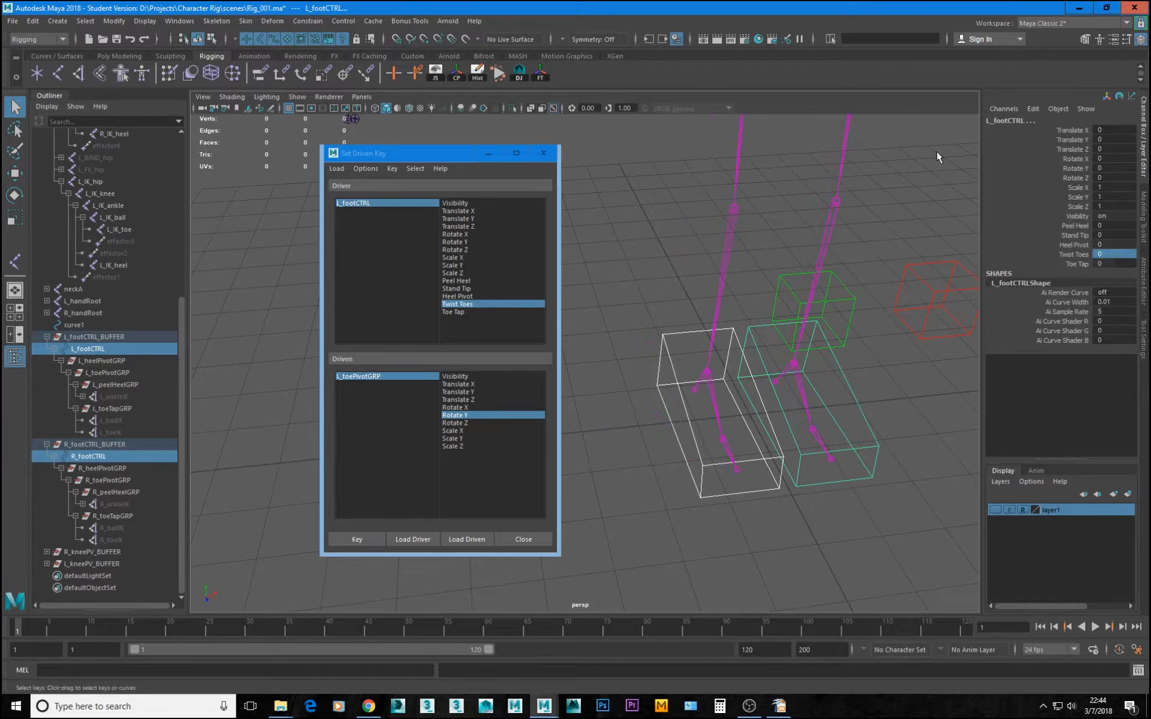
left_click(1059, 254)
middle_click_drag(830, 328, 771, 399)
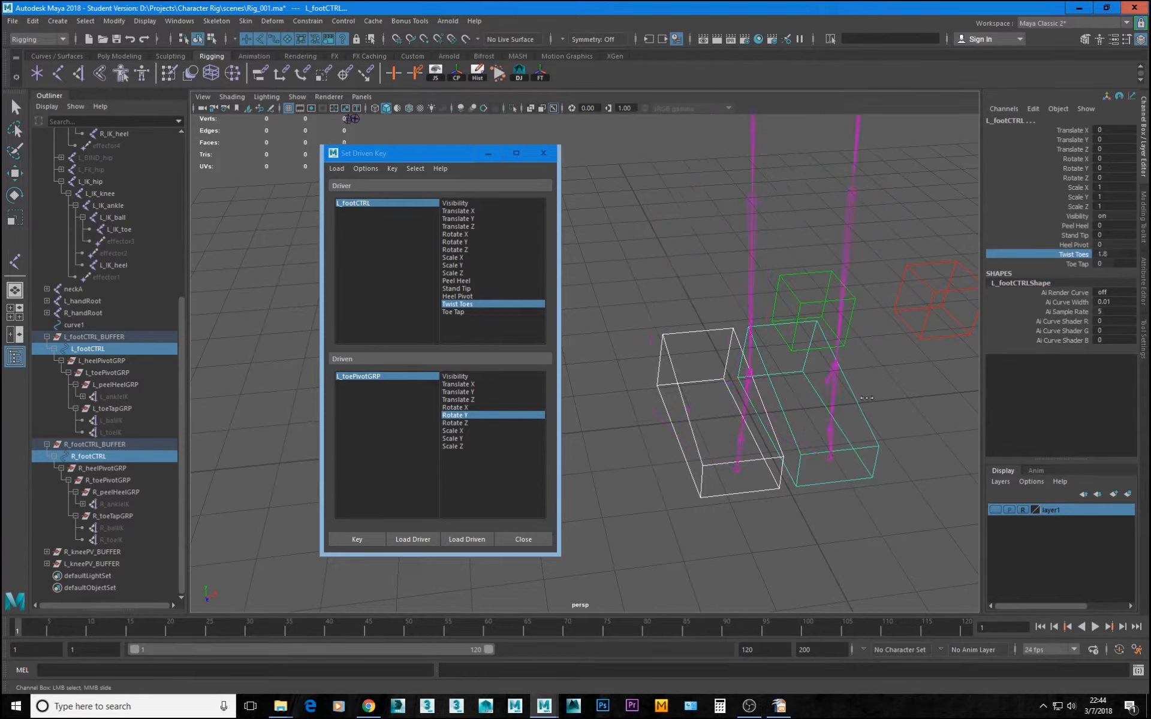
middle_click_drag(867, 398, 827, 398)
left_click(1104, 254)
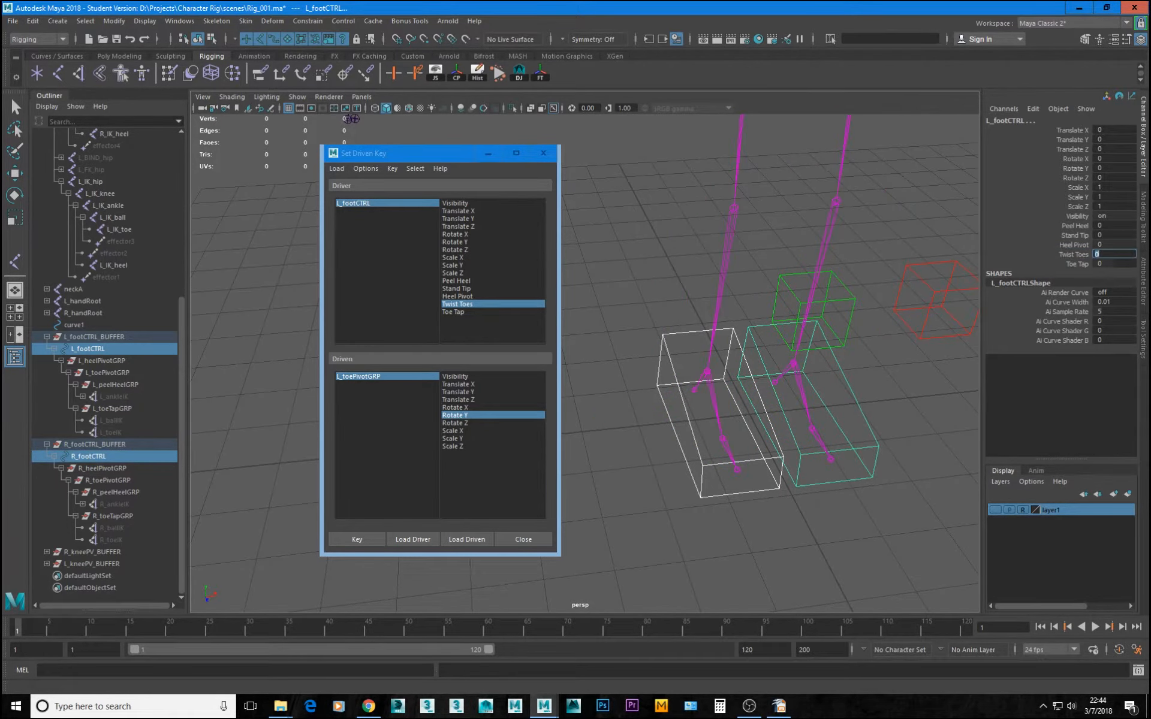
Give the Rotate Y curves of R_toePivotGRP and L_toePivotGRP linear tangents in the Graph Editor, and save the scene
left_click_drag(624, 1, 641, 151)
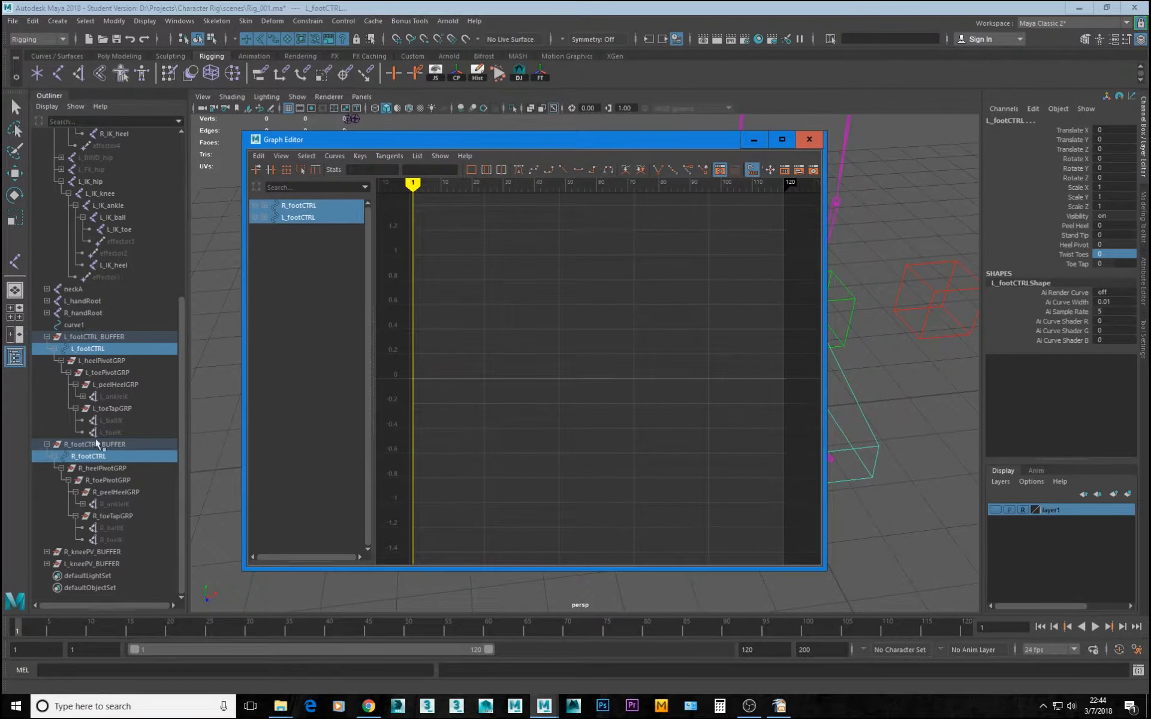
left_click(108, 481)
left_click(114, 372, "ctrl")
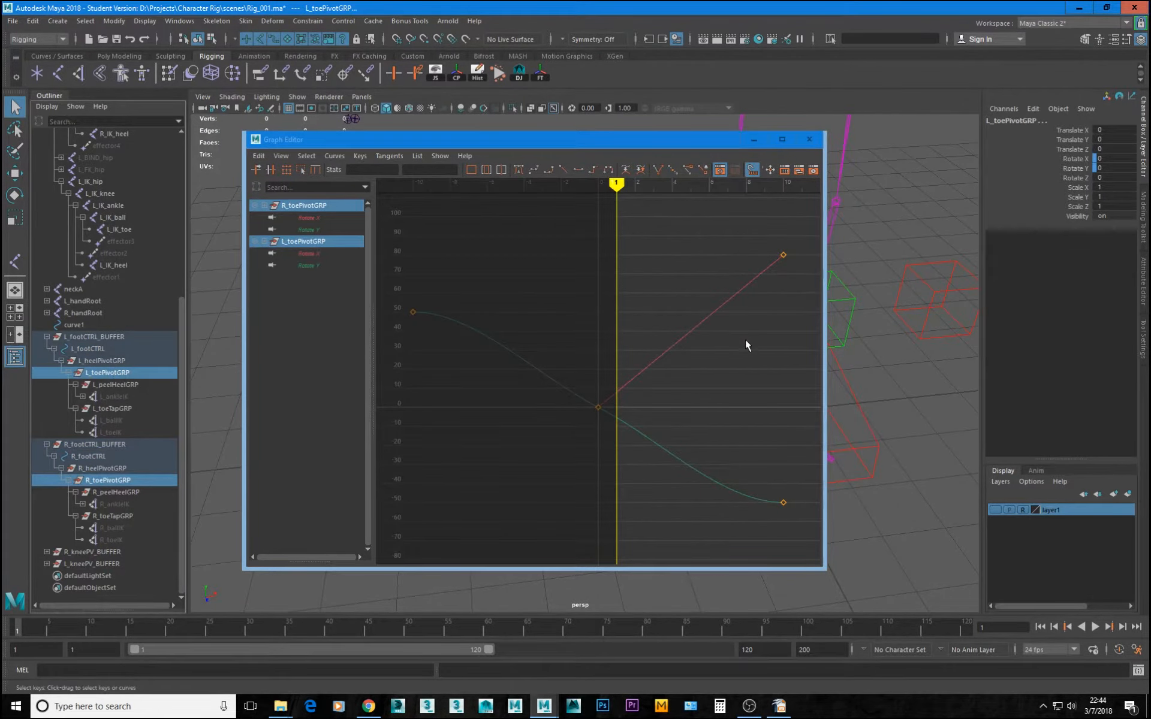
left_click(308, 265)
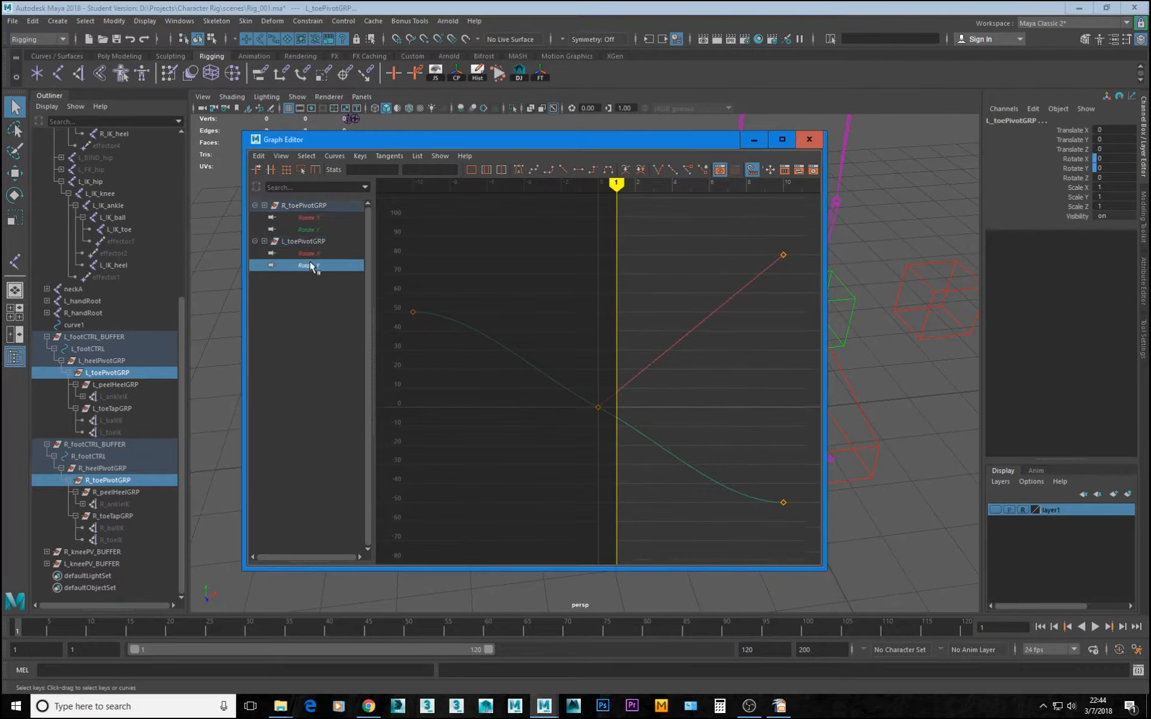
left_click(310, 229, "ctrl")
left_click_drag(422, 209, 807, 565)
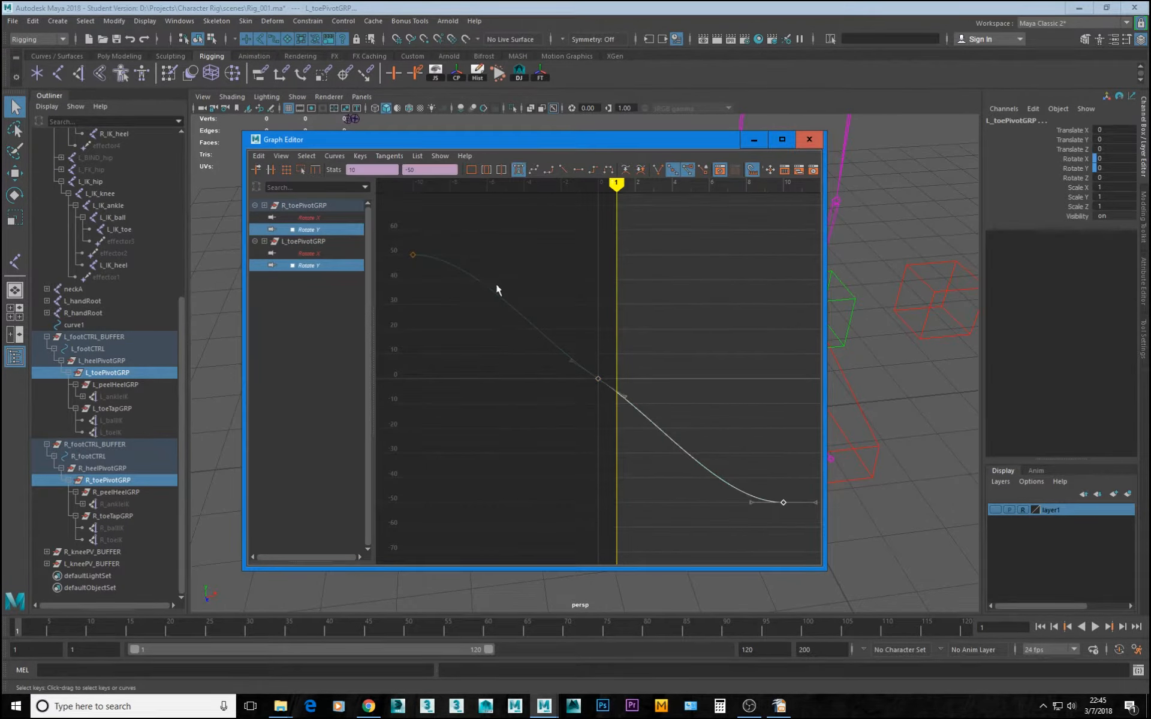
left_click_drag(387, 228, 465, 279)
left_click(578, 170)
left_click(563, 169)
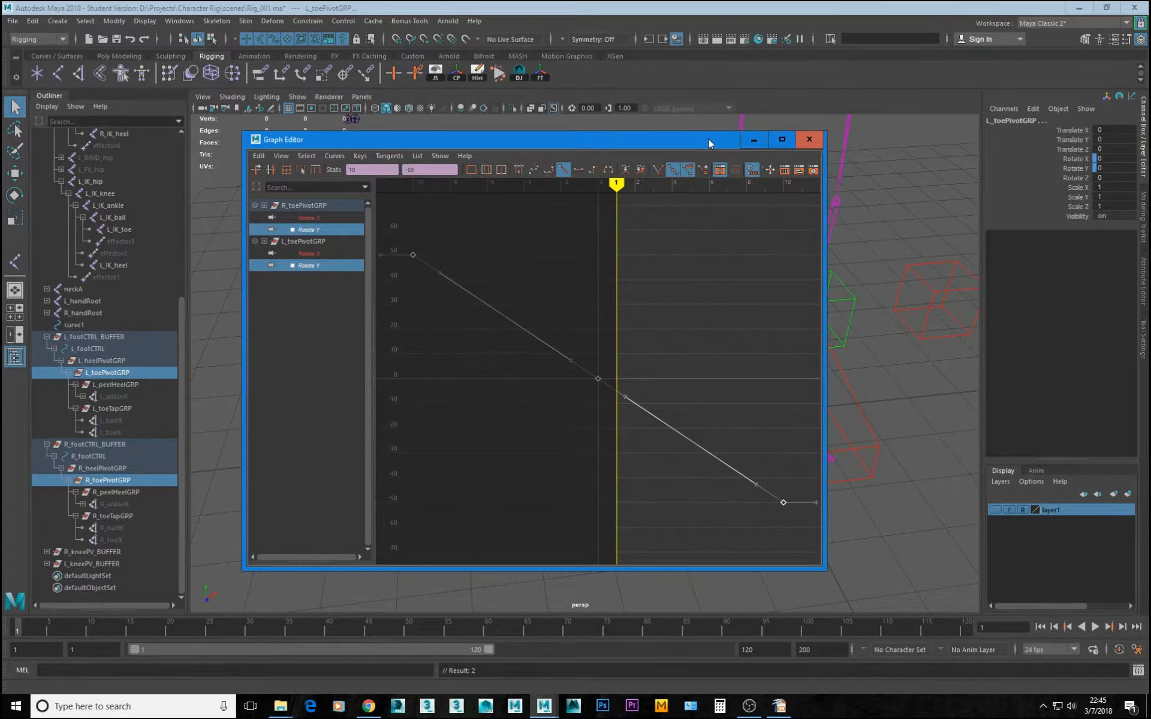
left_click_drag(708, 139, 0, 395)
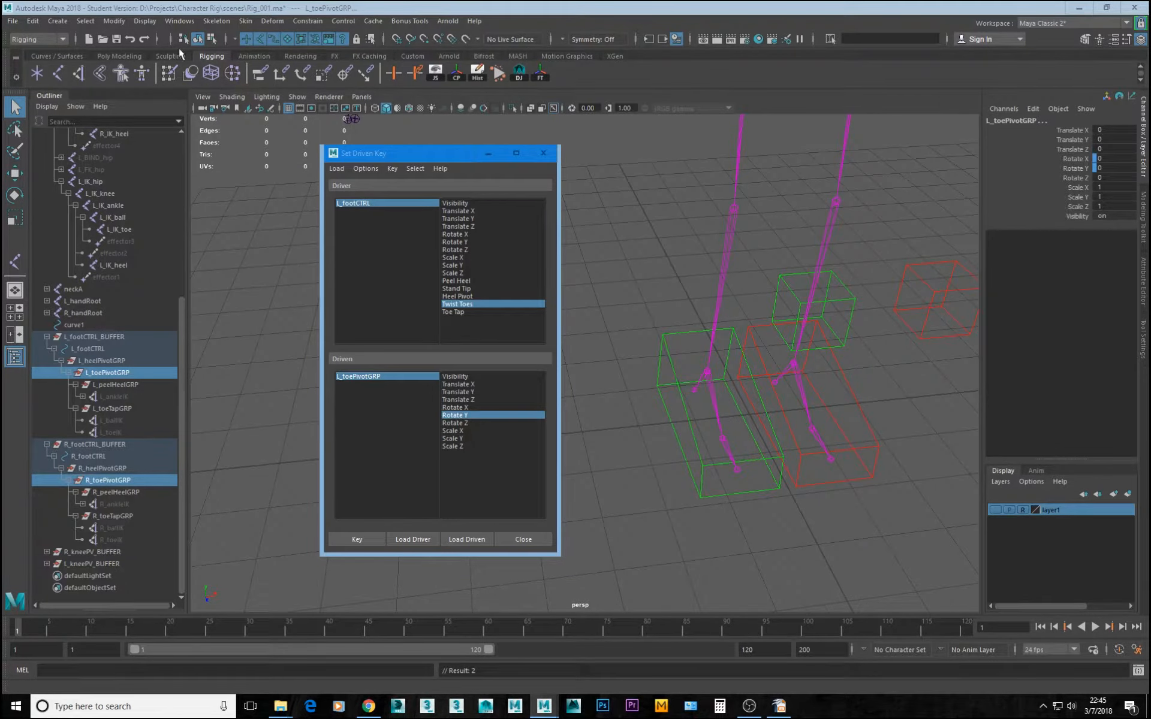
left_click(117, 39)
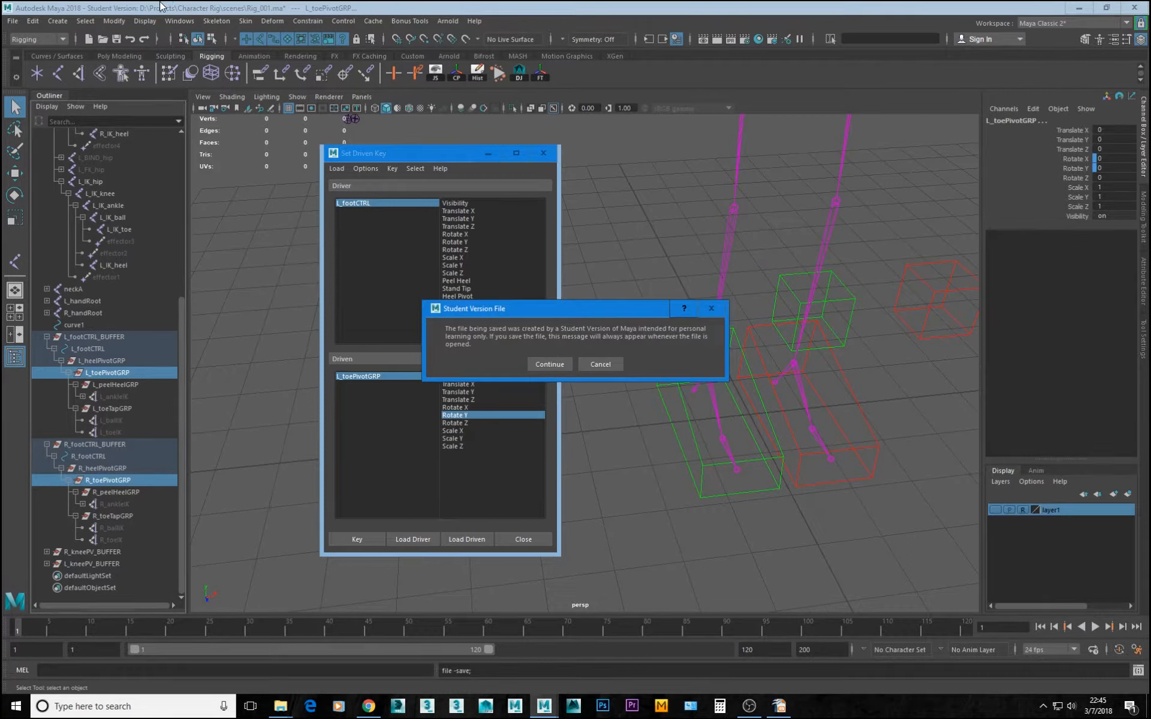
key("Return")
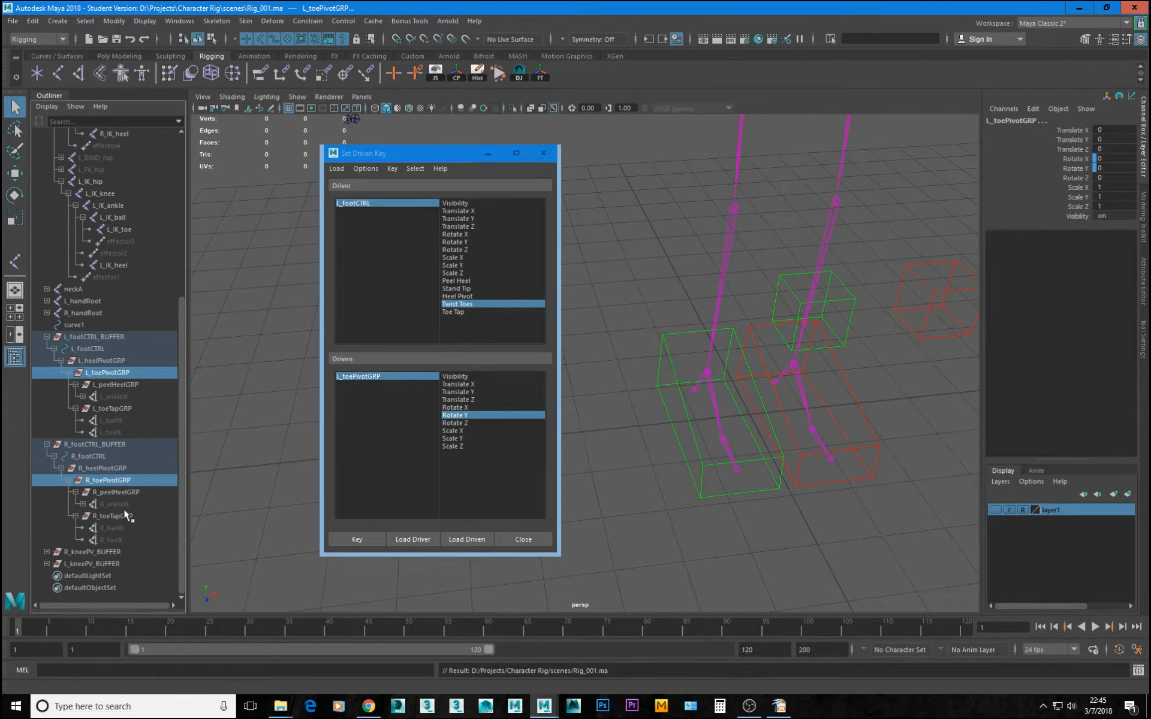
left_click(879, 458)
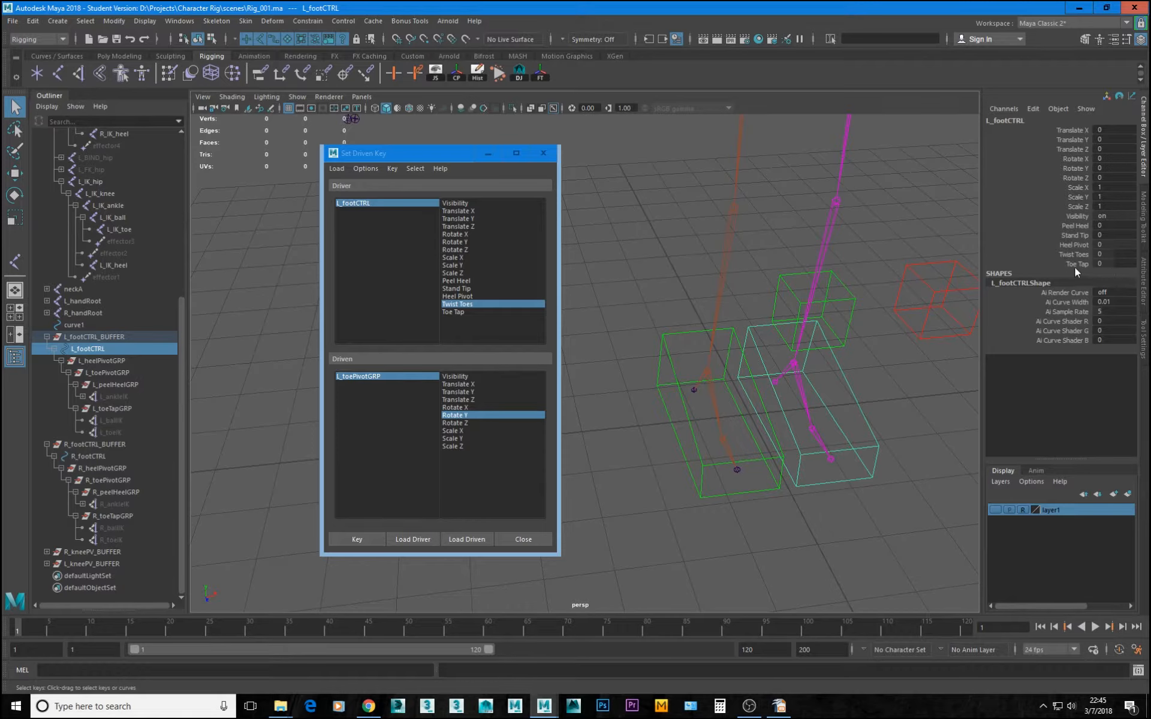
left_click(1073, 246)
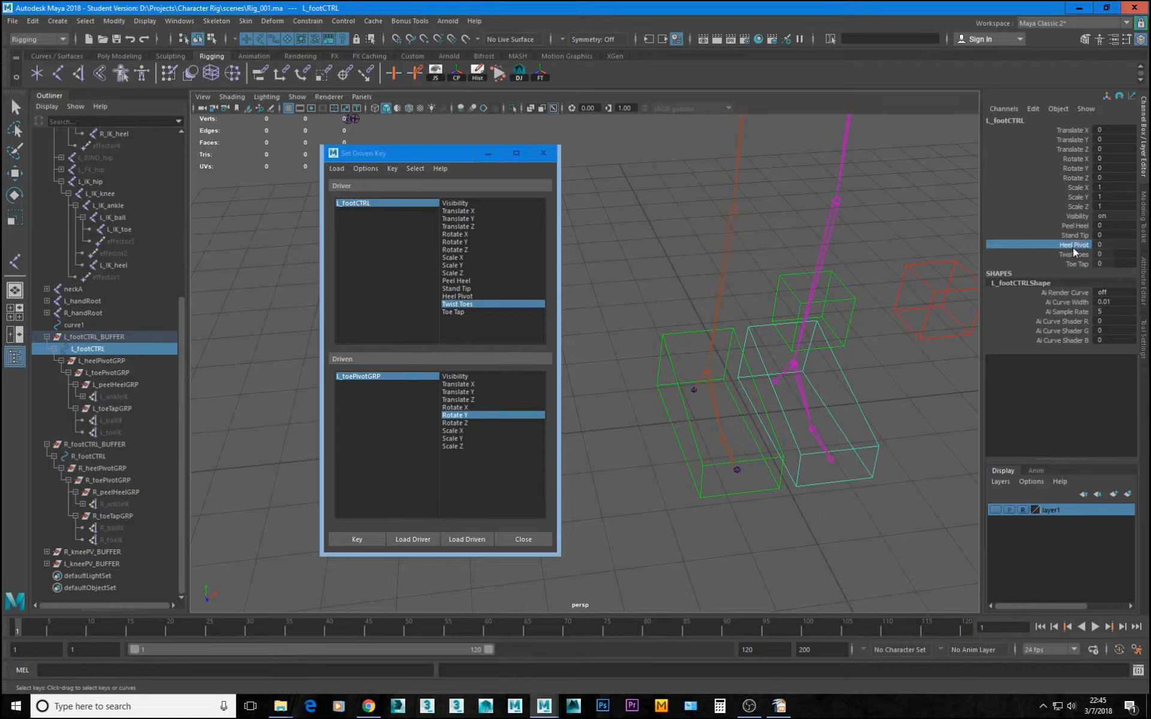
middle_click_drag(839, 351, 914, 358)
left_click(464, 296)
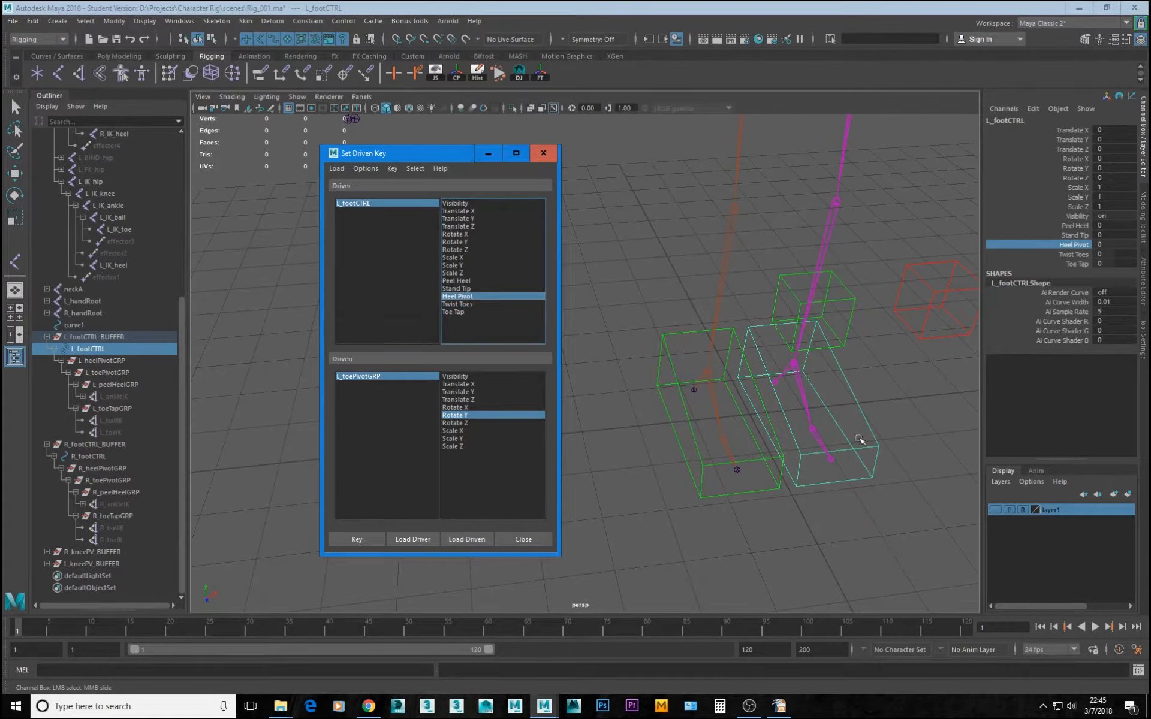
left_click_drag(861, 443, 917, 422, "alt")
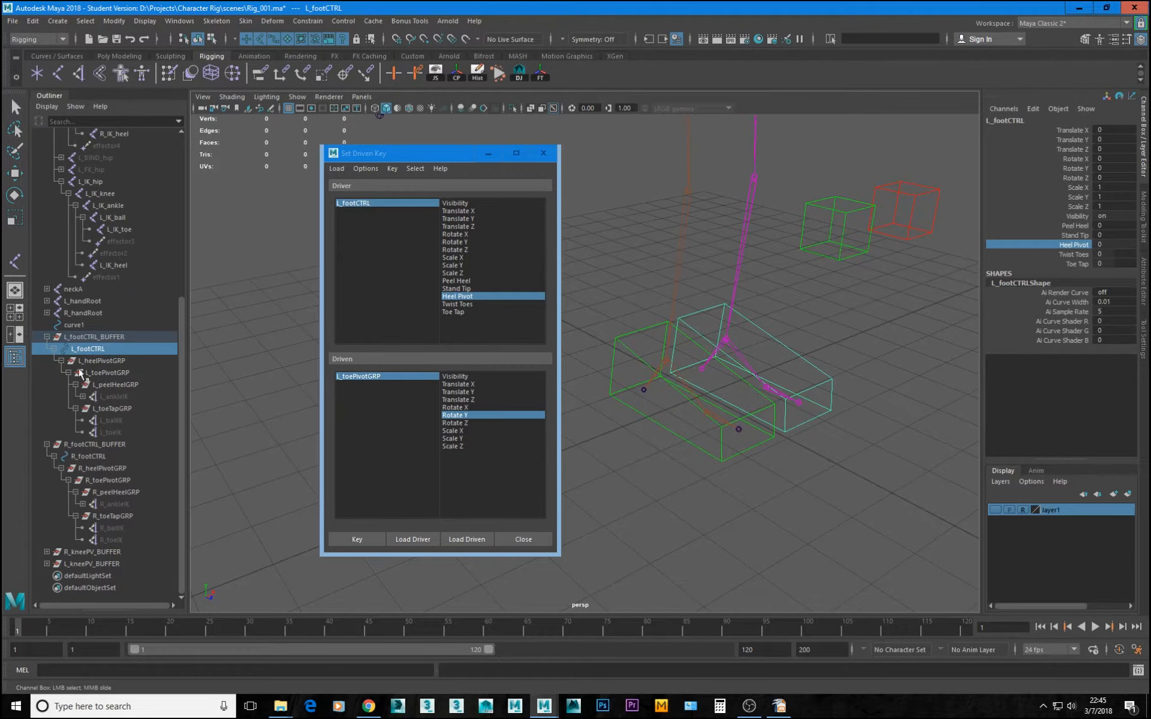
left_click(99, 361)
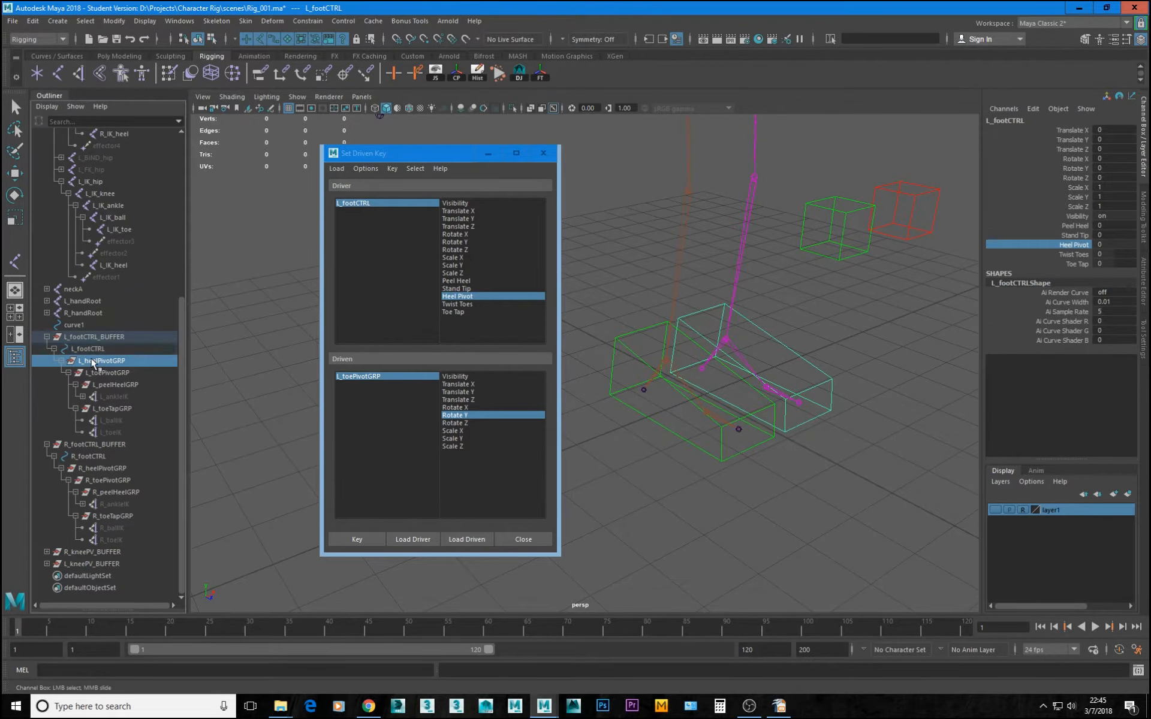
left_click(408, 539)
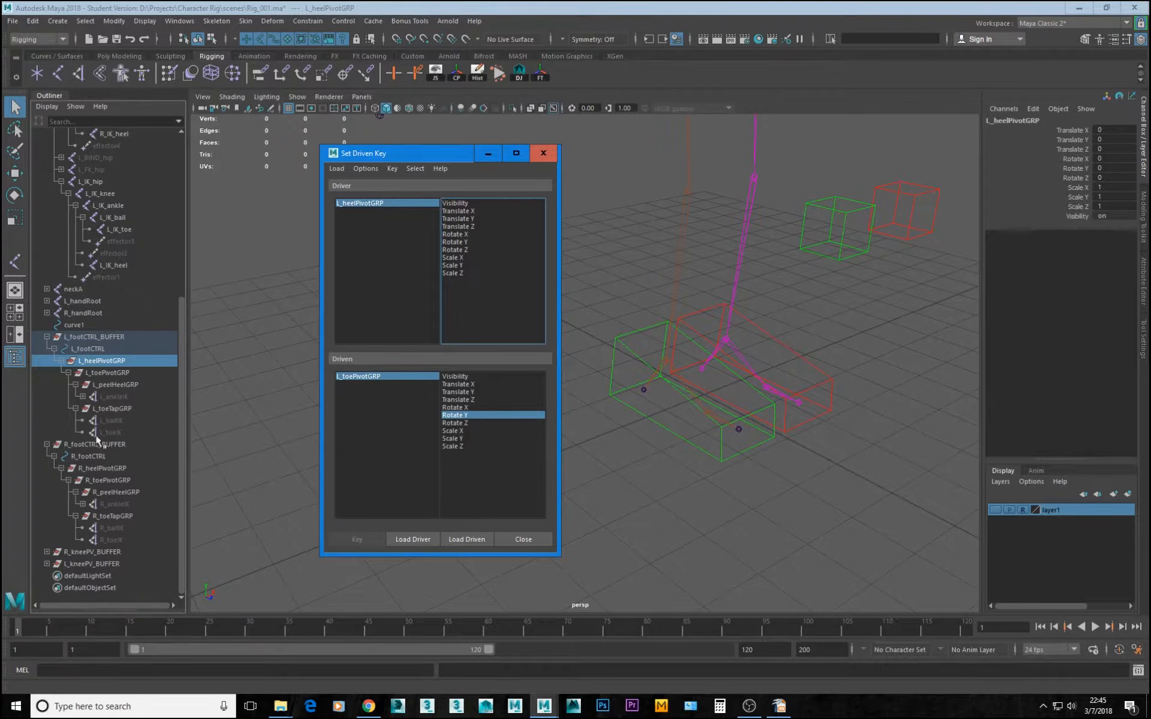
Load L_footCTRL as driver and L_heelPivotGRP as driven, and key Rotate X against Heel Pivot with both at 0
left_click(834, 393)
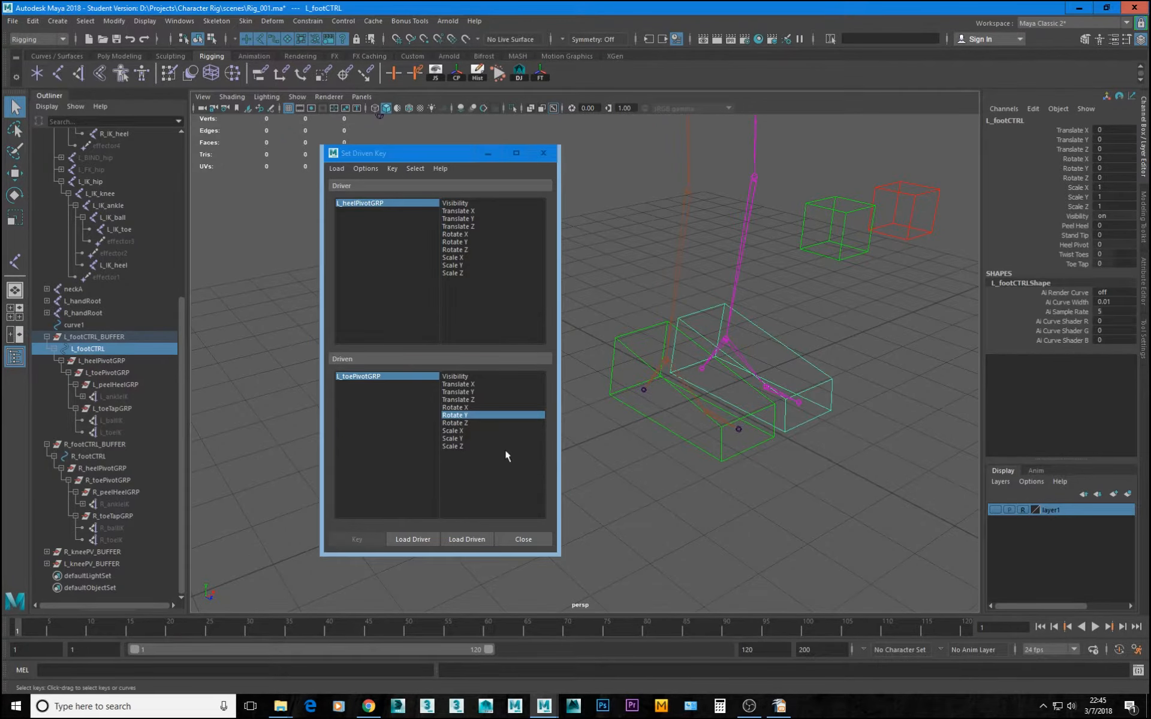
left_click(413, 539)
left_click(97, 360)
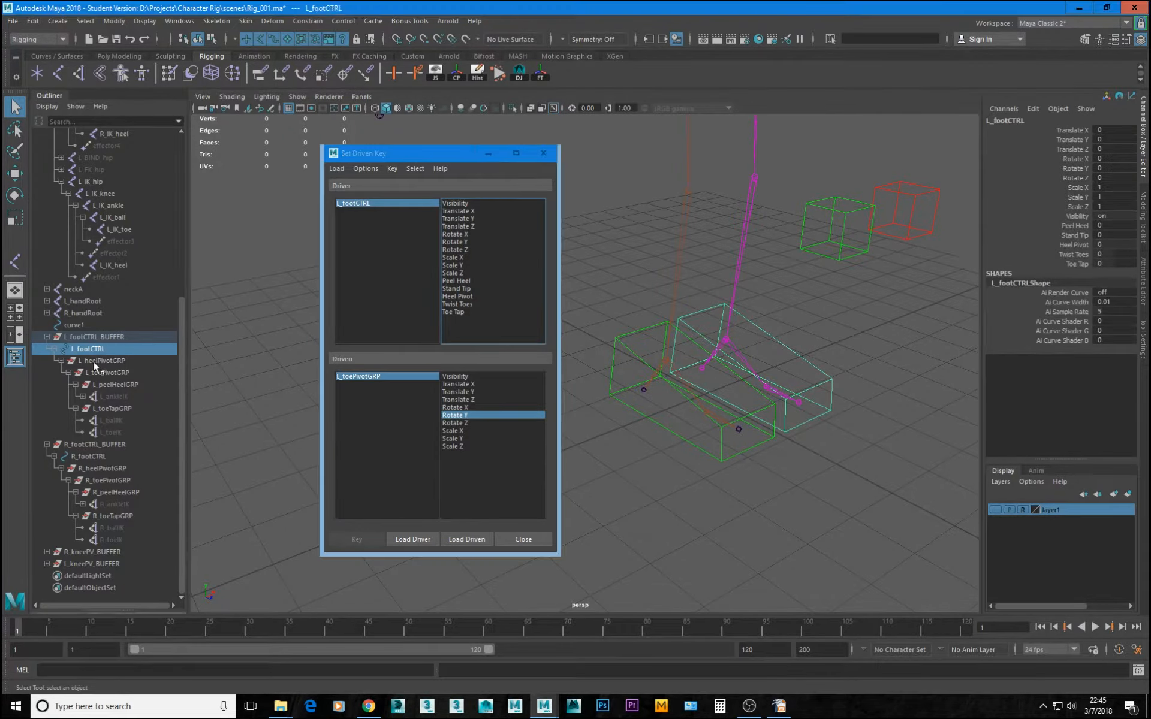
left_click(463, 538)
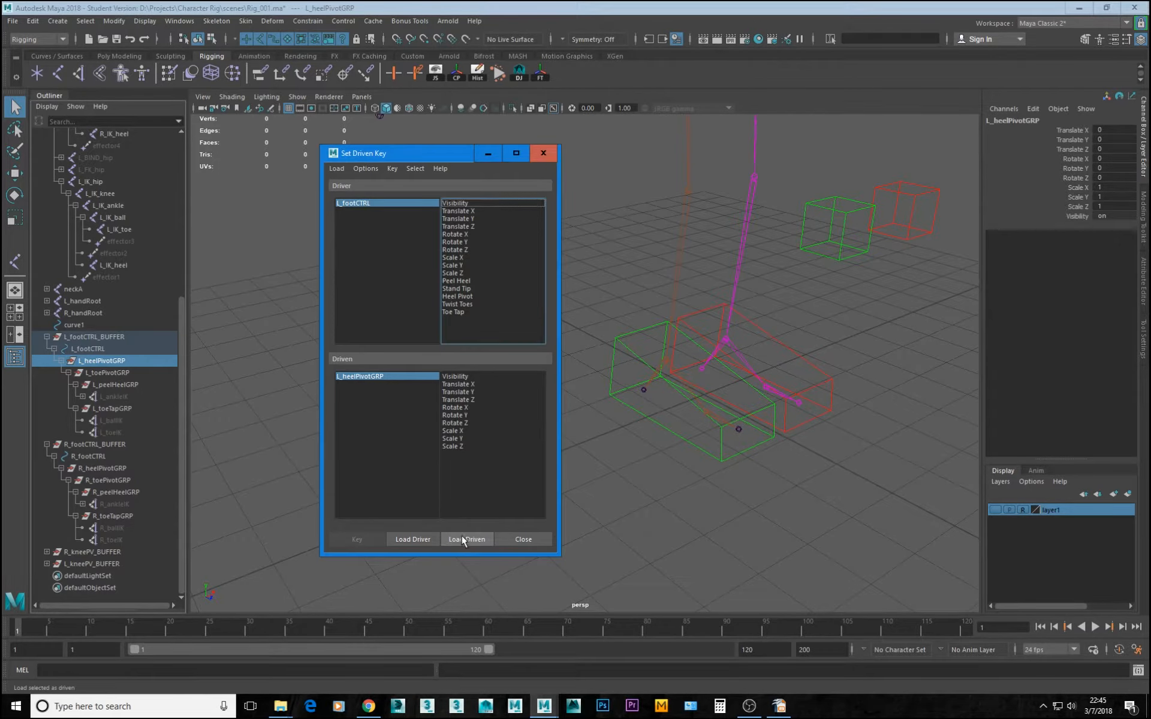
left_click(460, 296)
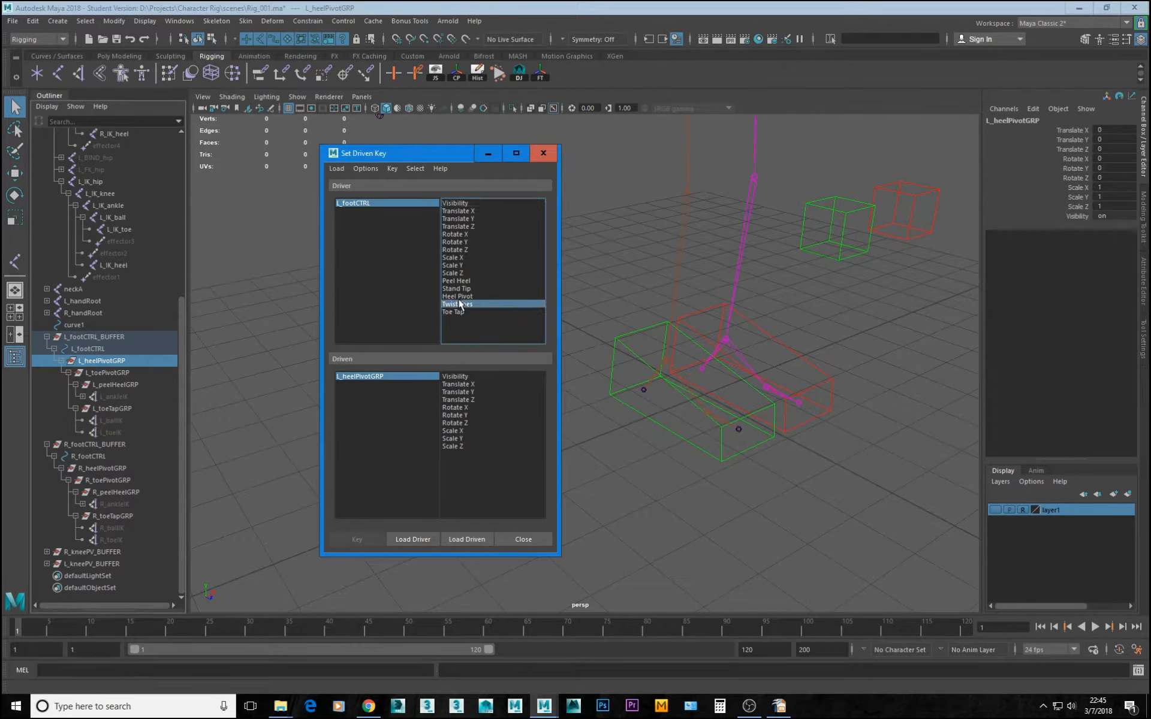
left_click(462, 408)
left_click(362, 538)
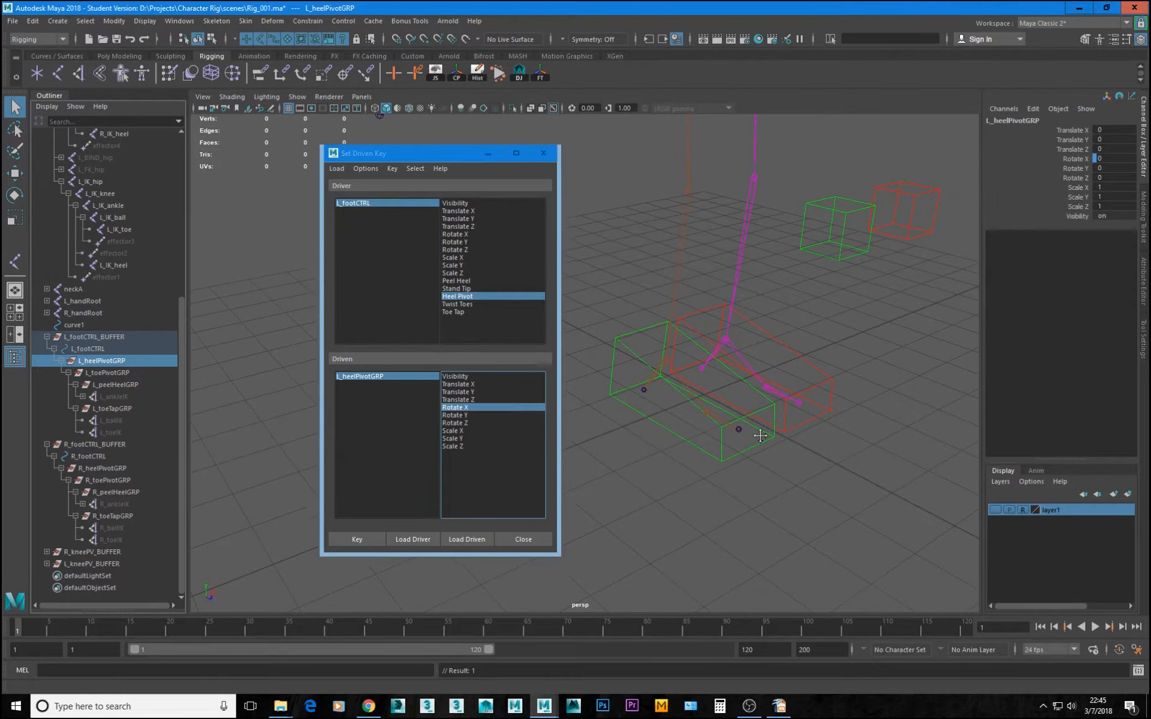
Set L_footCTRL's Heel Pivot to -10 and L_heelPivotGRP's Rotate X to -60, and set the driven key
left_click(382, 203)
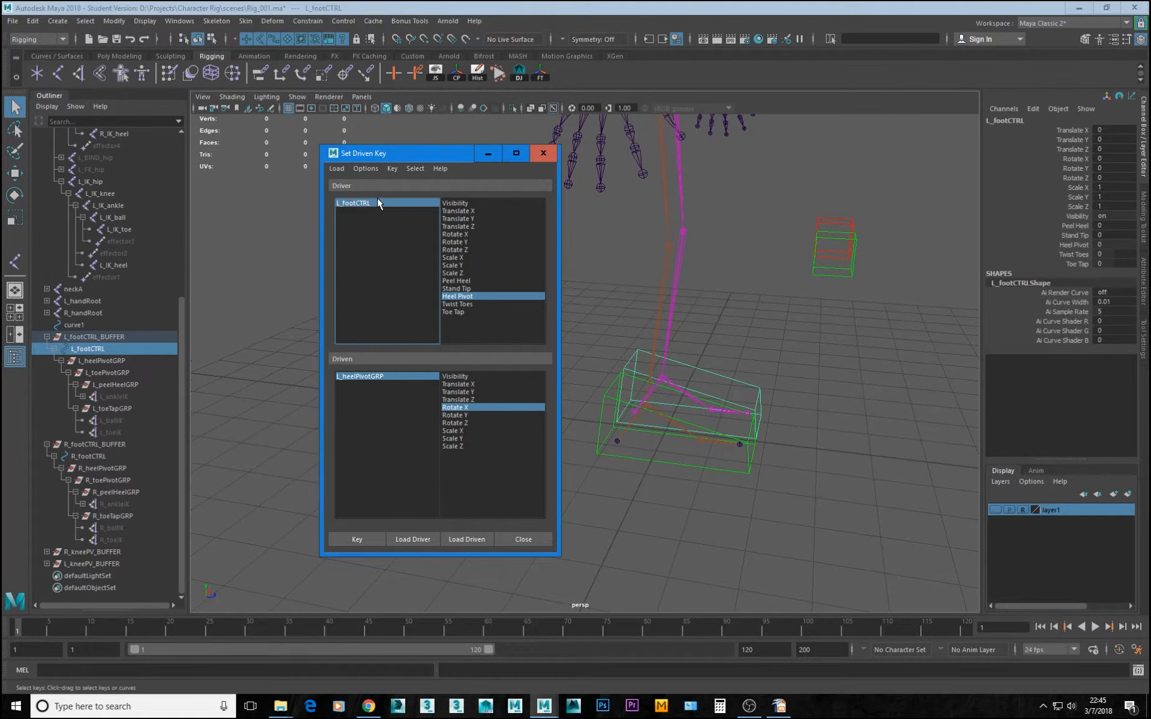
left_click(1073, 244)
middle_click_drag(1073, 245, 719, 305)
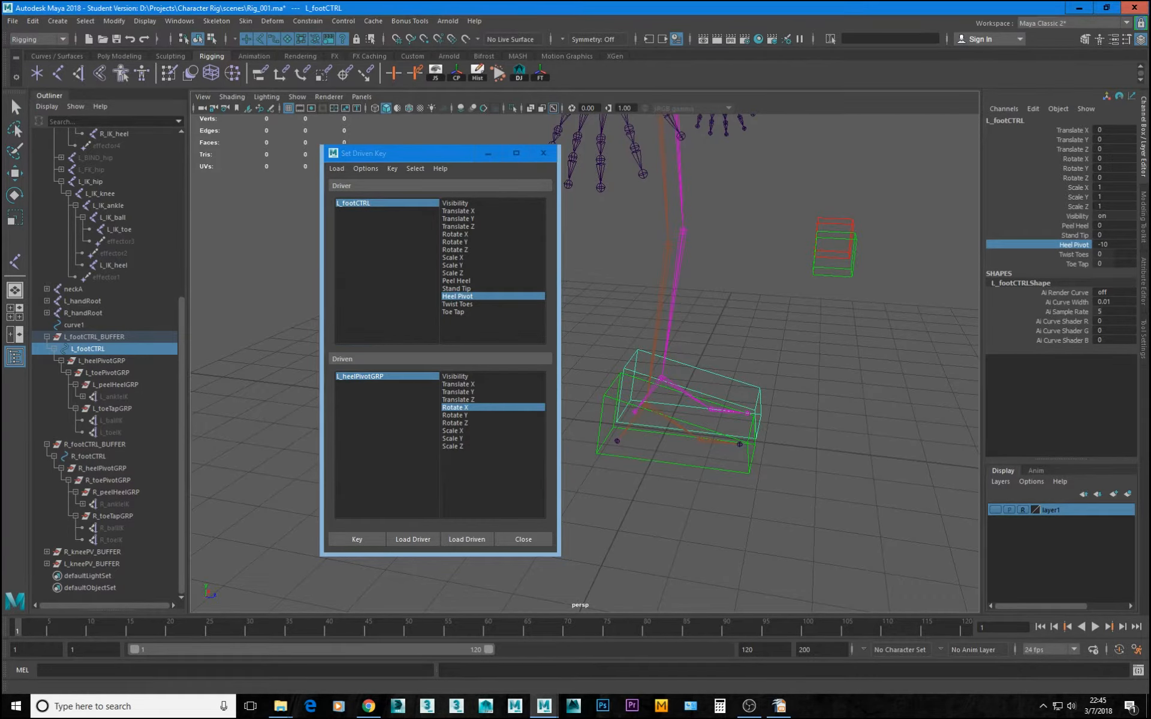
left_click(394, 378)
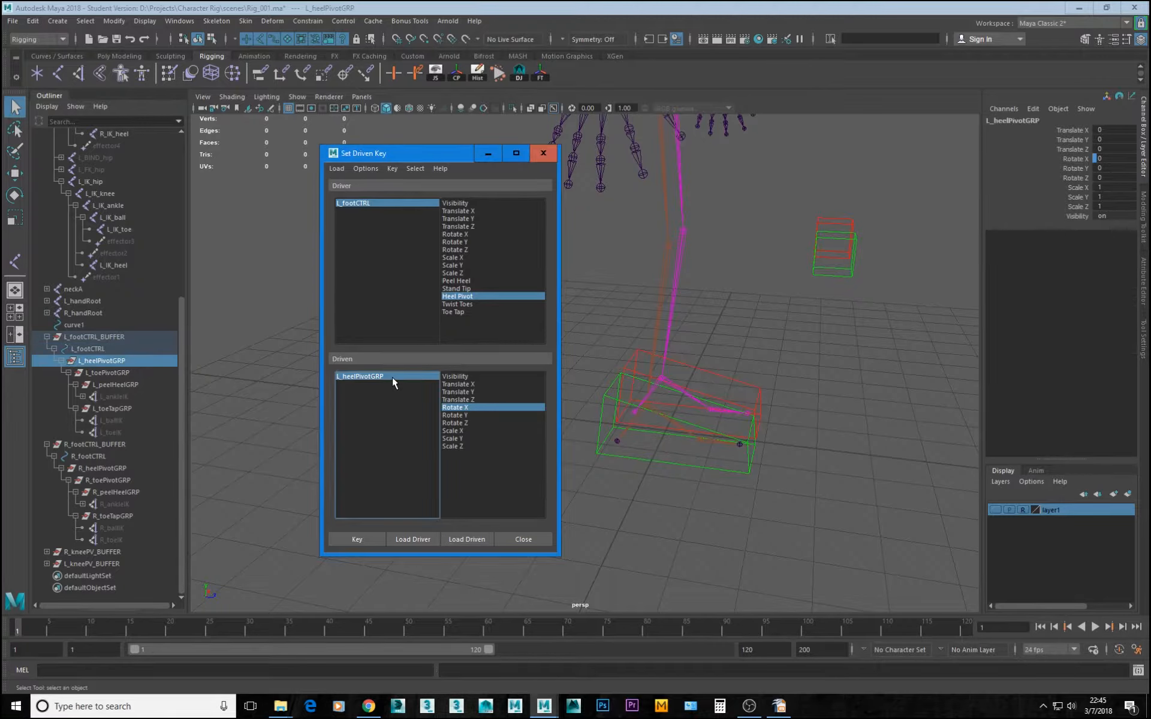
left_click(1115, 158)
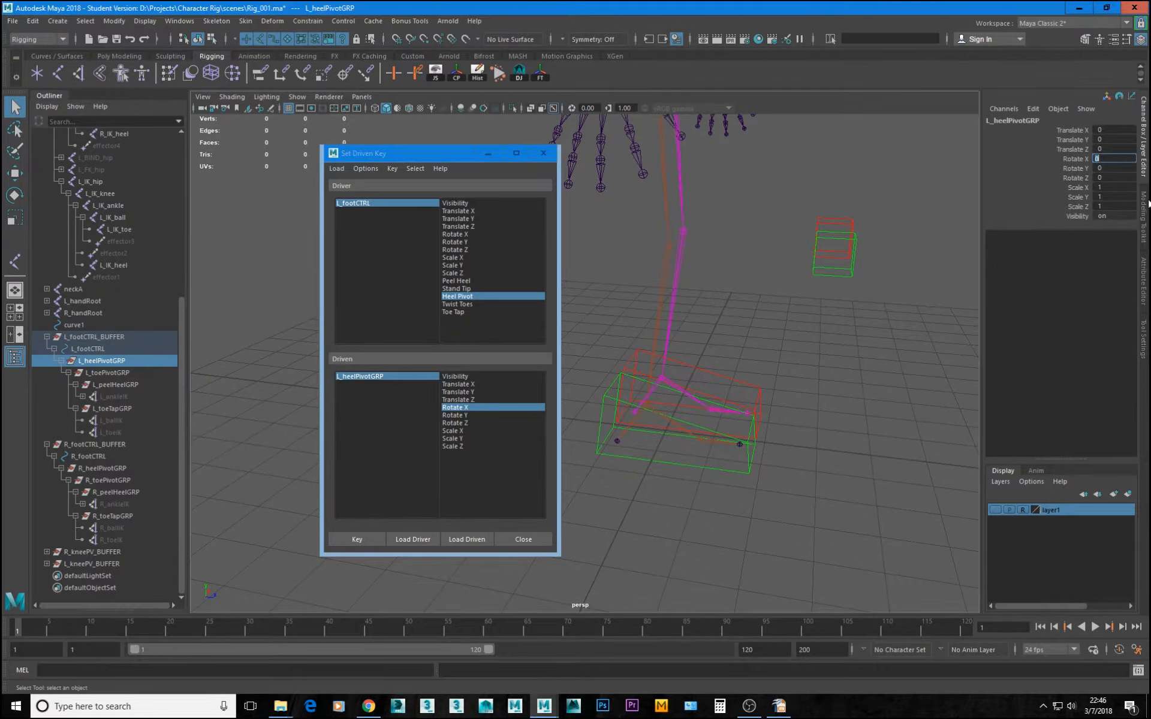
type("-50")
key("Return")
left_click_drag(751, 429, 760, 408, "alt")
left_click(1125, 159)
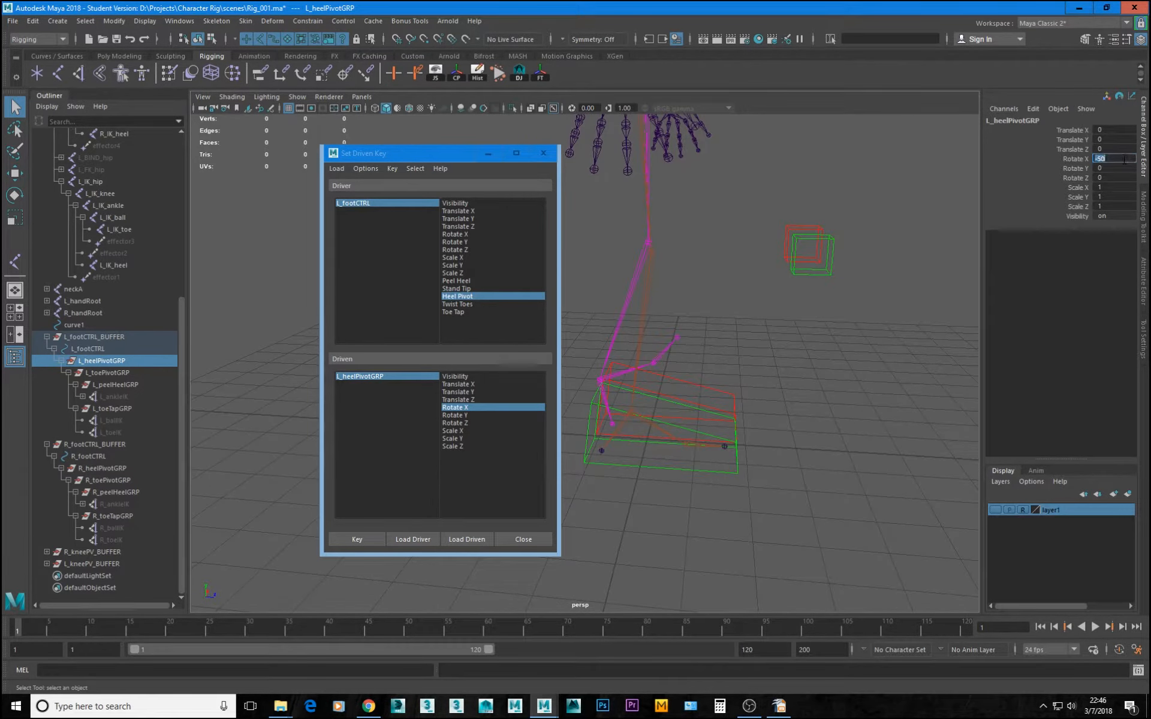
type("-6")
left_click(359, 540)
Scrub L_footCTRL's Heel Pivot to check how the left foot tilts on its heel, and return it to 0
left_click_drag(420, 153, 205, 152)
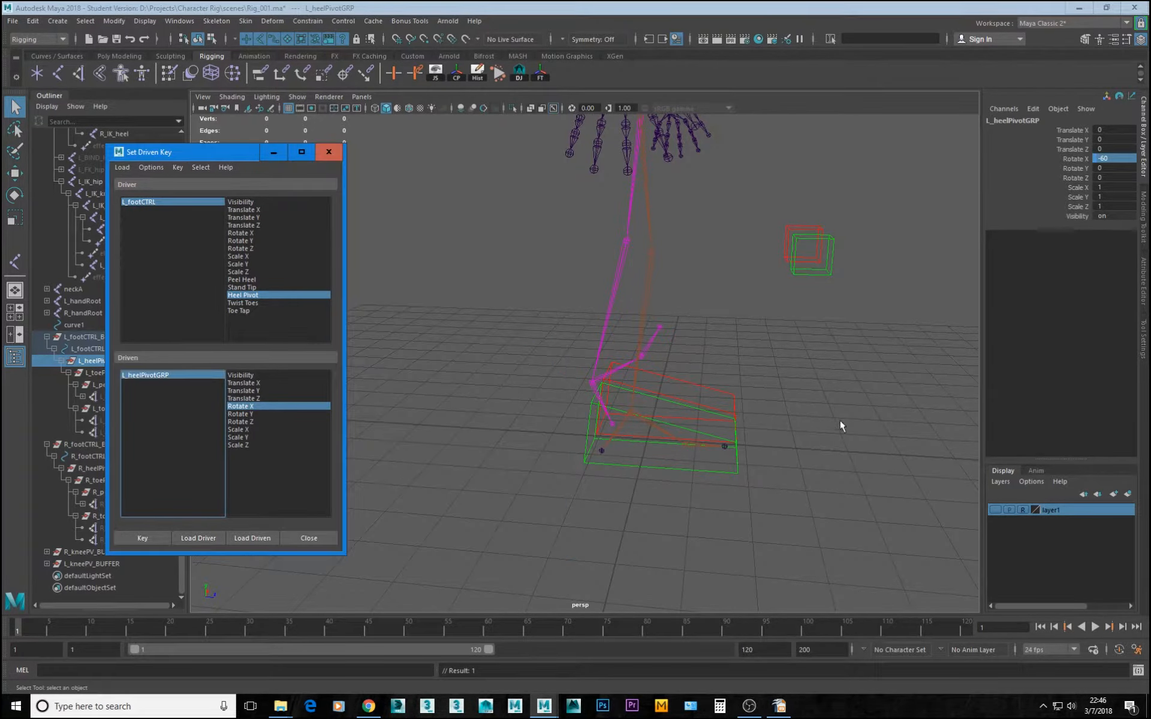
left_click(735, 391)
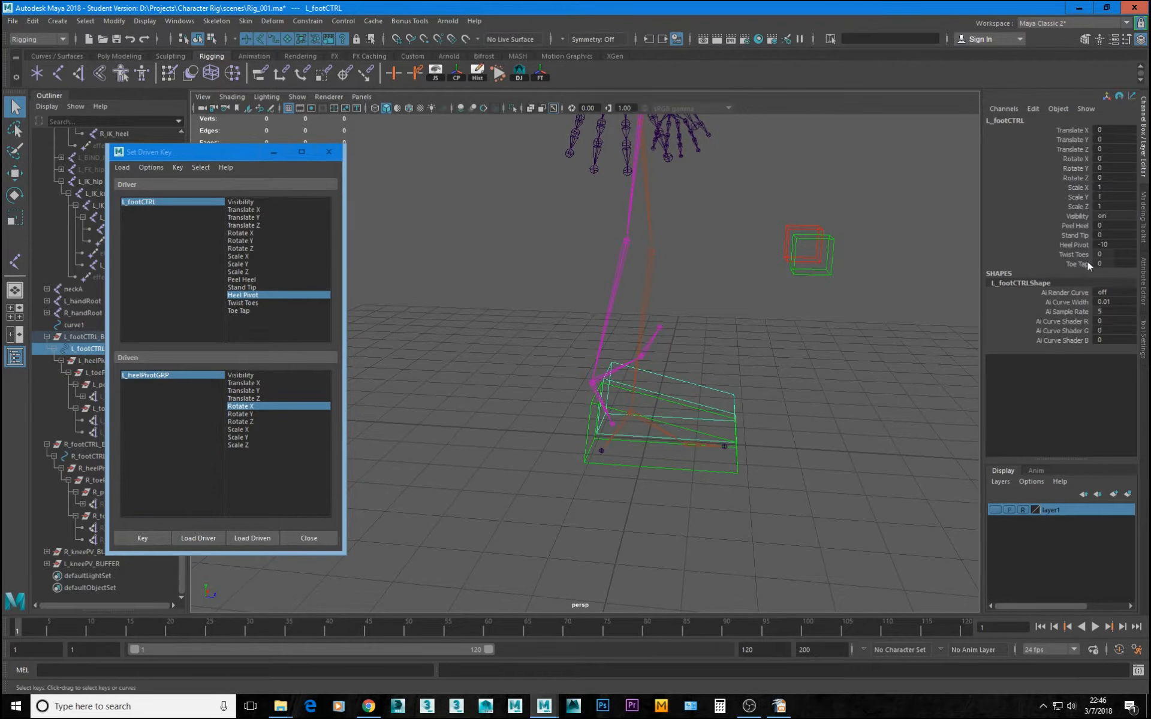
left_click(1078, 243)
middle_click_drag(776, 421, 644, 485)
Load R_footCTRL as driver and R_heelPivotGRP as driven, and key Rotate X against Heel Pivot with both at 0
left_click(772, 475)
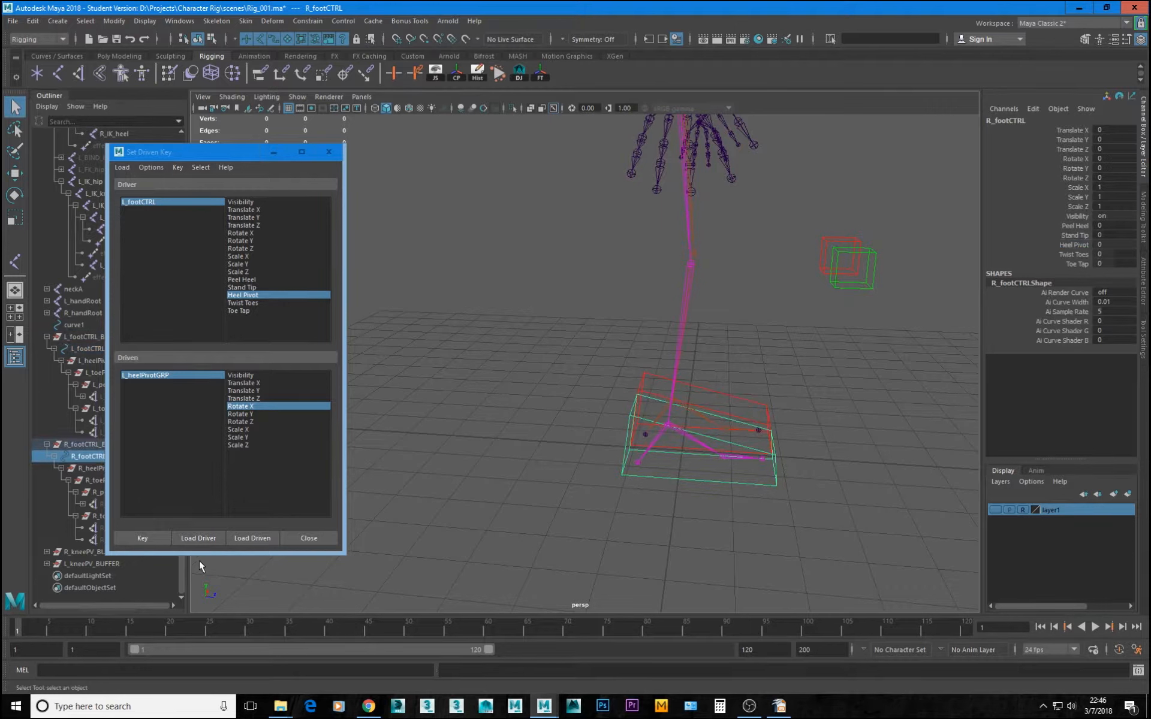
left_click(189, 535)
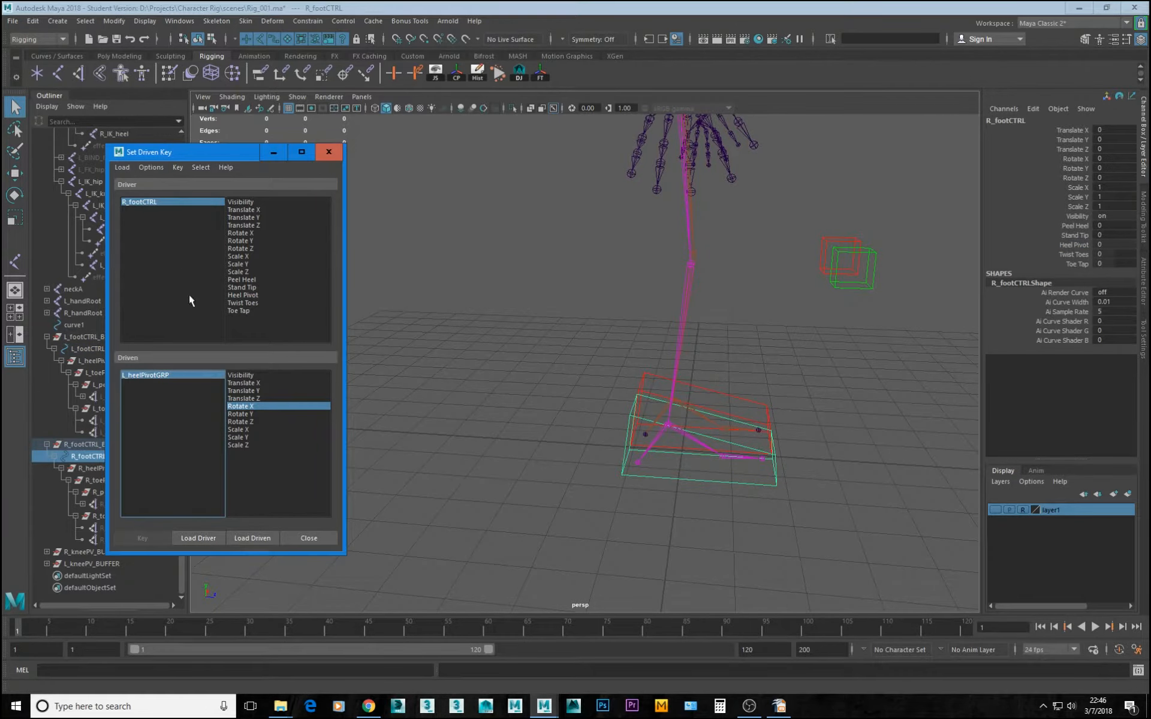
left_click(246, 294)
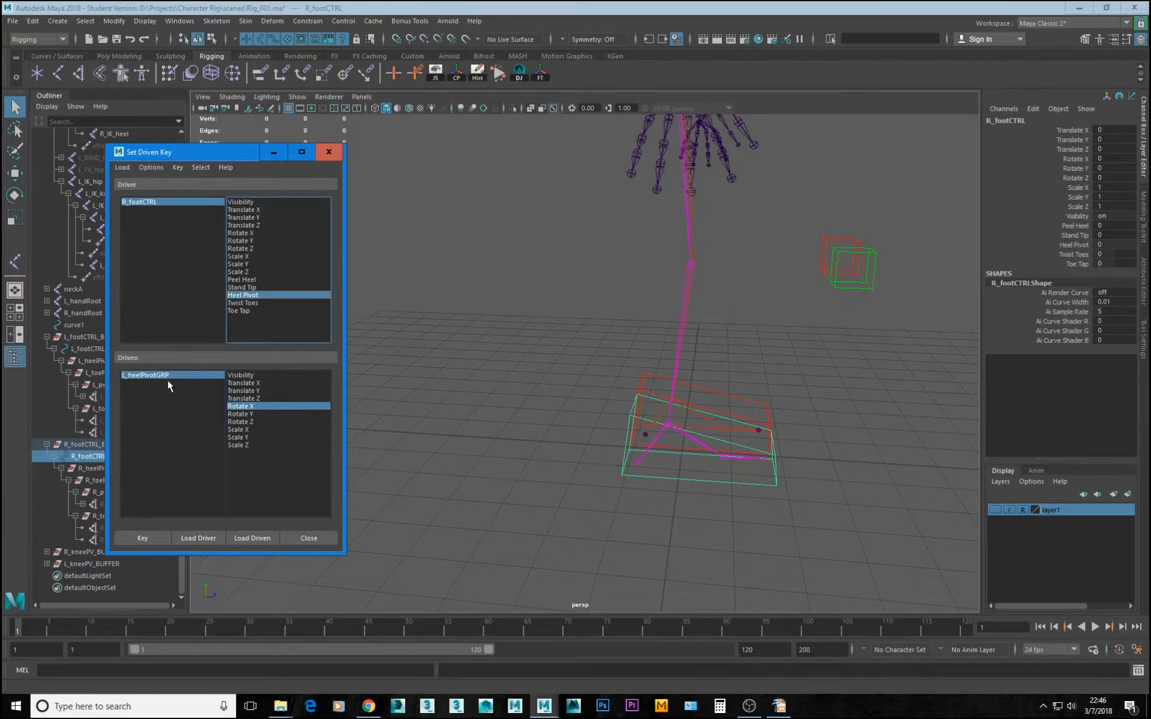
left_click_drag(204, 155, 308, 165)
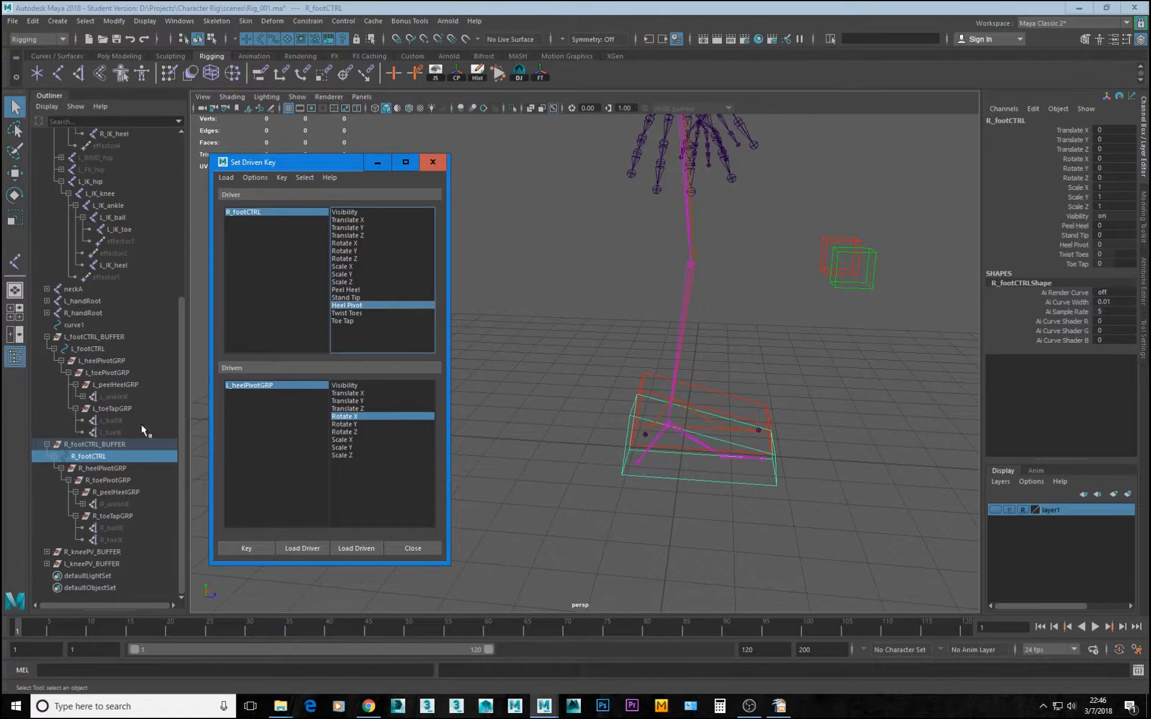
left_click(101, 468)
left_click(354, 548)
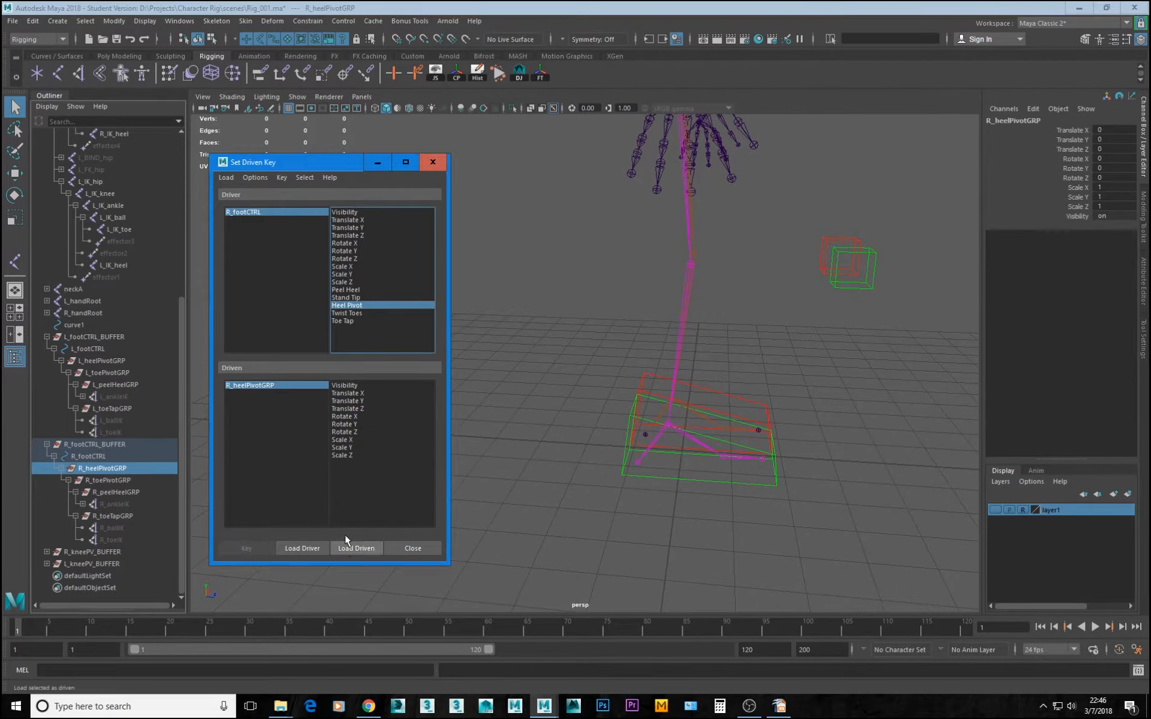
left_click(356, 416)
left_click(257, 548)
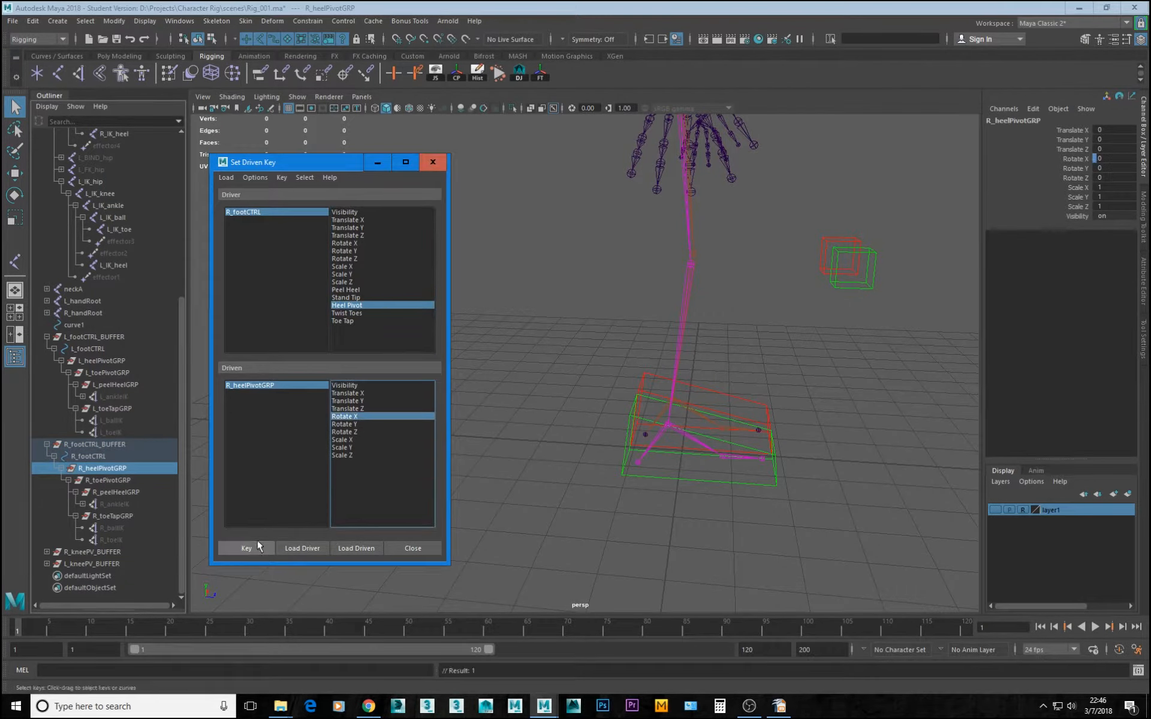
Set R_footCTRL's Heel Pivot to -10 and R_heelPivotGRP's Rotate X to -60, and set the driven key
left_click(266, 211)
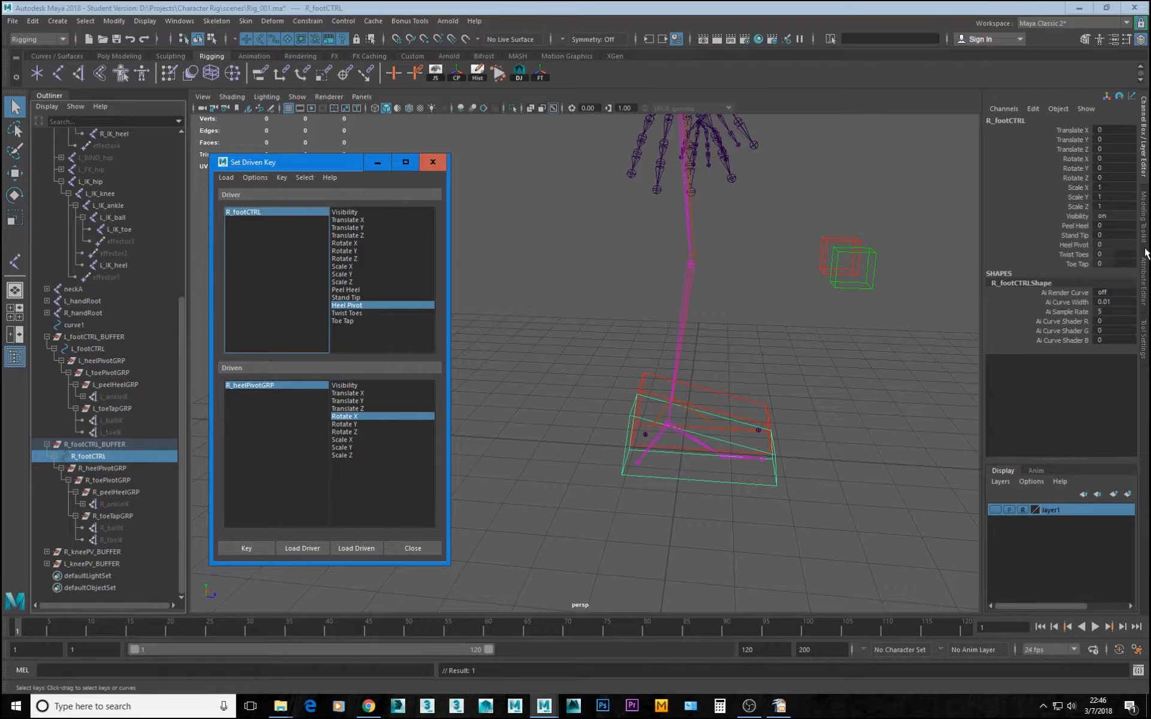
left_click(1111, 243)
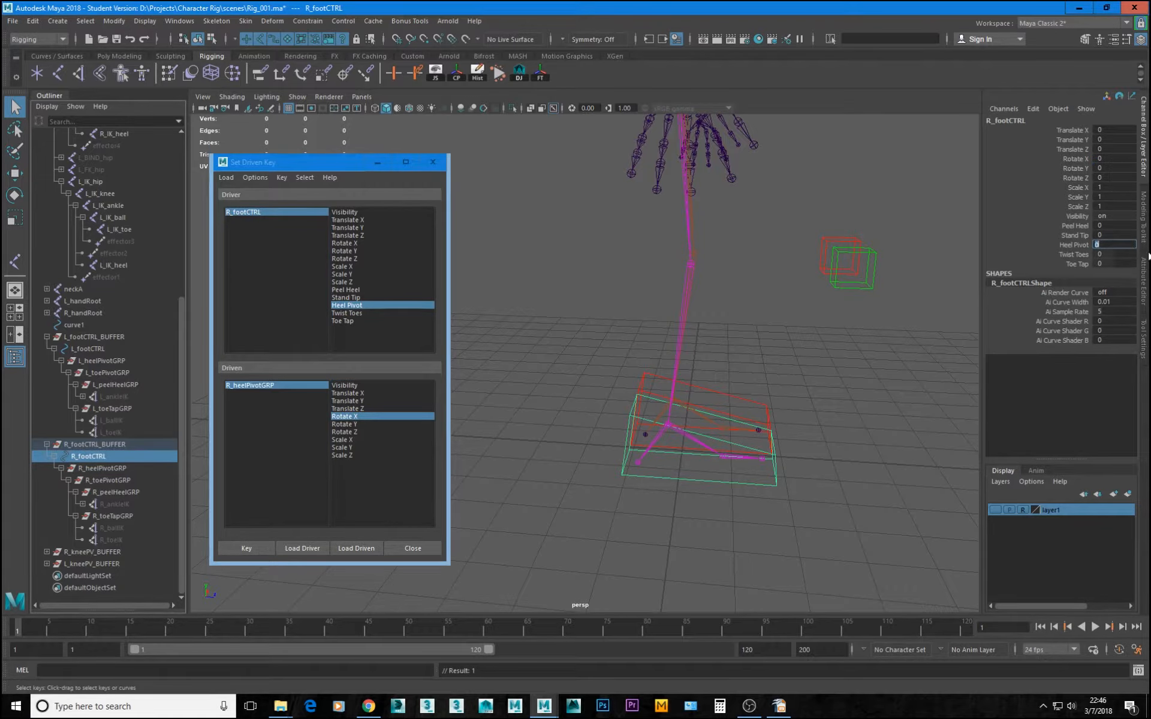
type("-10")
key("Return")
left_click(256, 388)
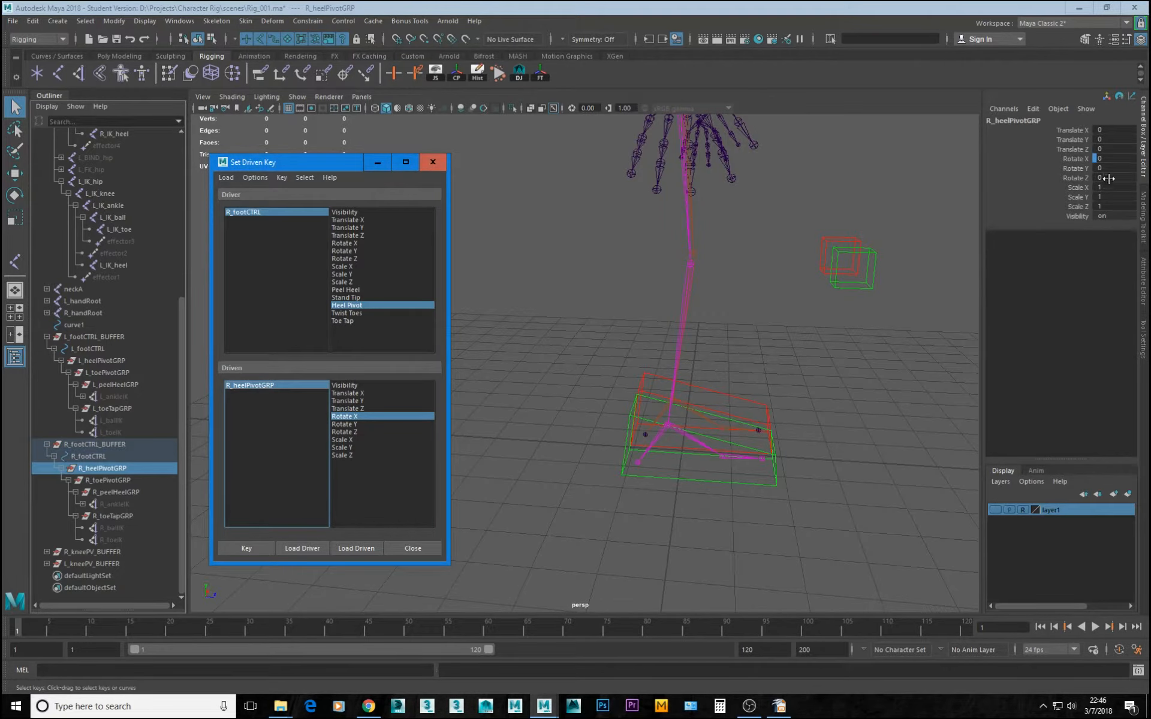
left_click(1122, 157)
left_click(1123, 156)
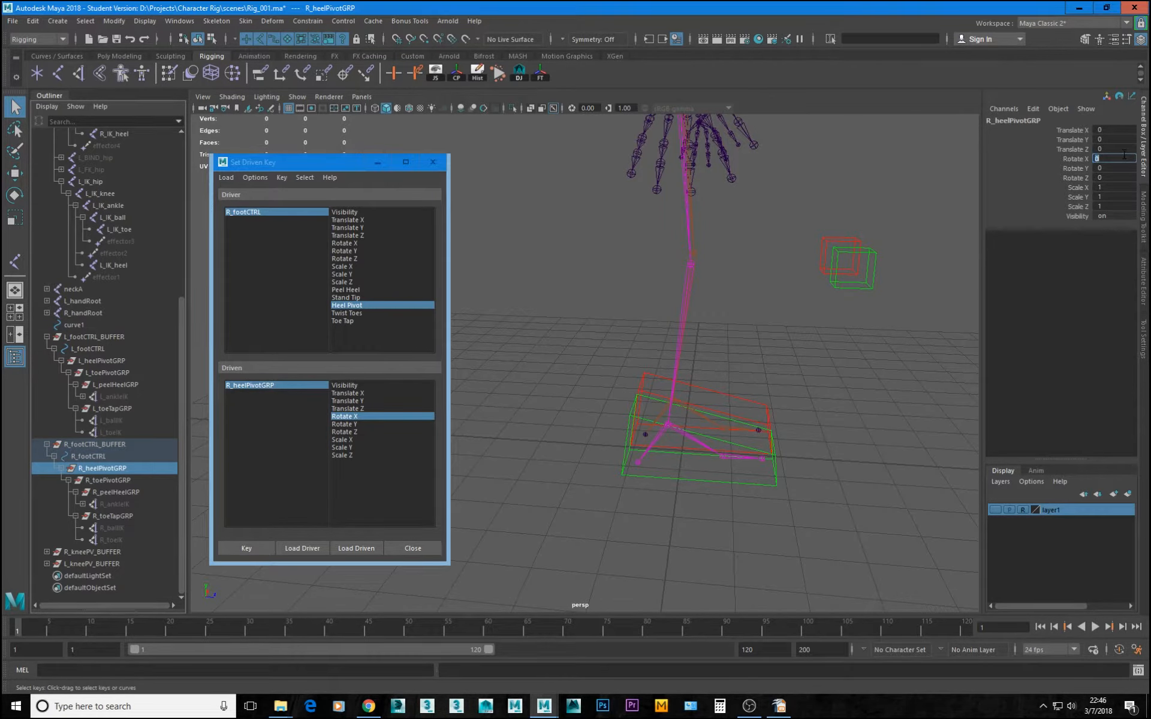
type("-60")
key("Return")
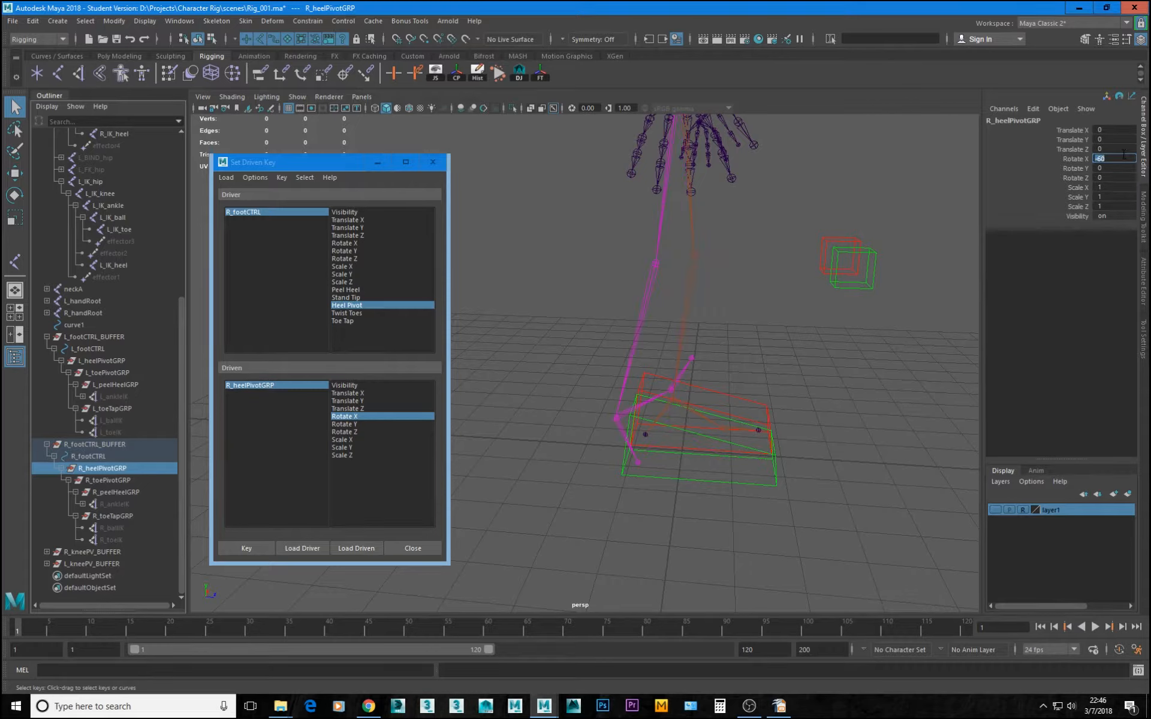
left_click(246, 547)
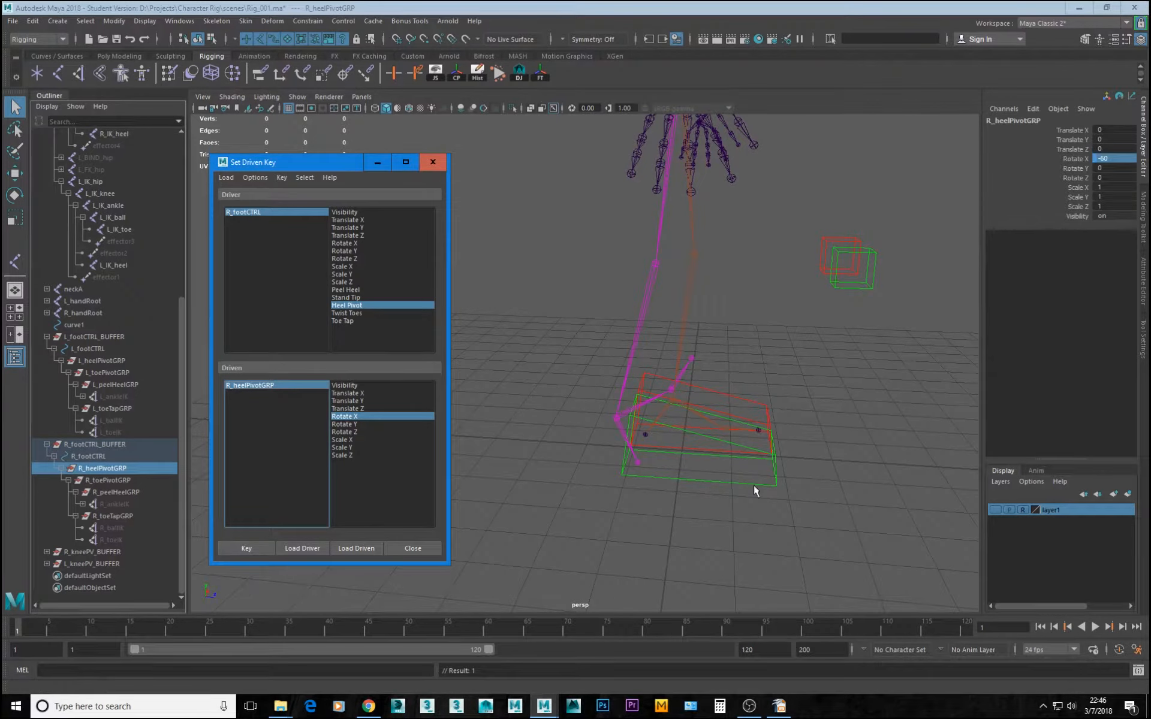
Reset R_footCTRL's Heel Pivot to 0
left_click(774, 482)
left_click(1114, 245)
type("-10")
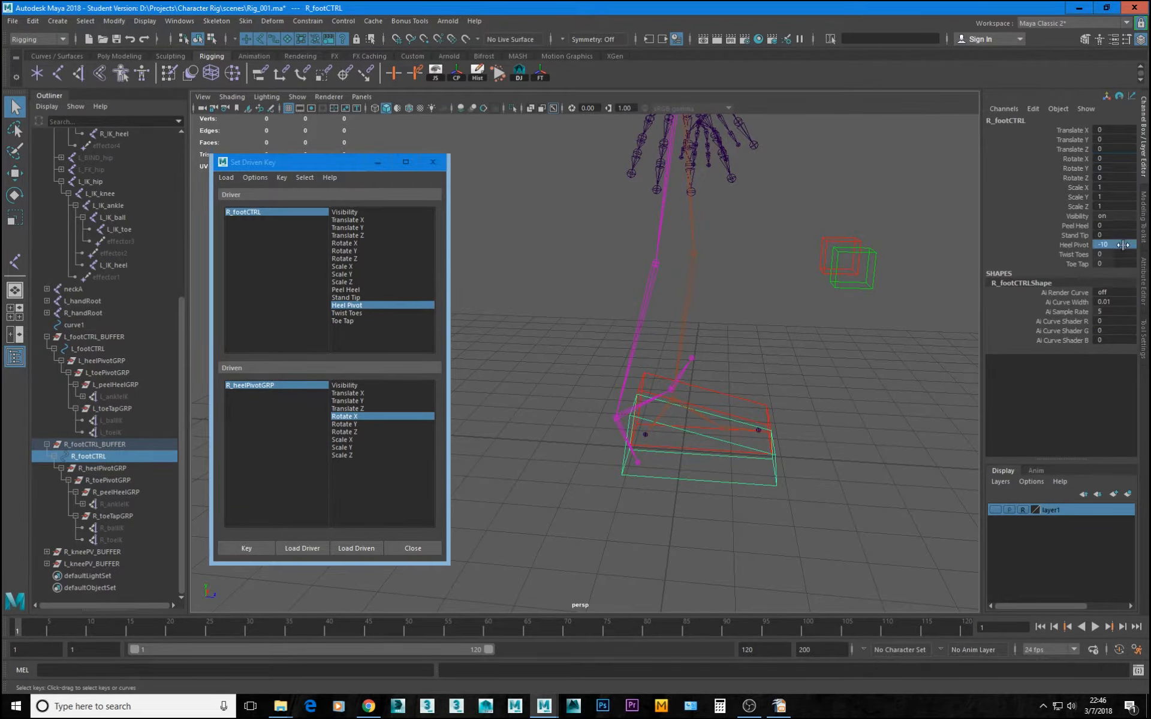
type("0")
key("Return")
Test Heel Pivot on both foot controls together by scrubbing the value, and view the feet from the side
left_click_drag(819, 468, 776, 516, "alt")
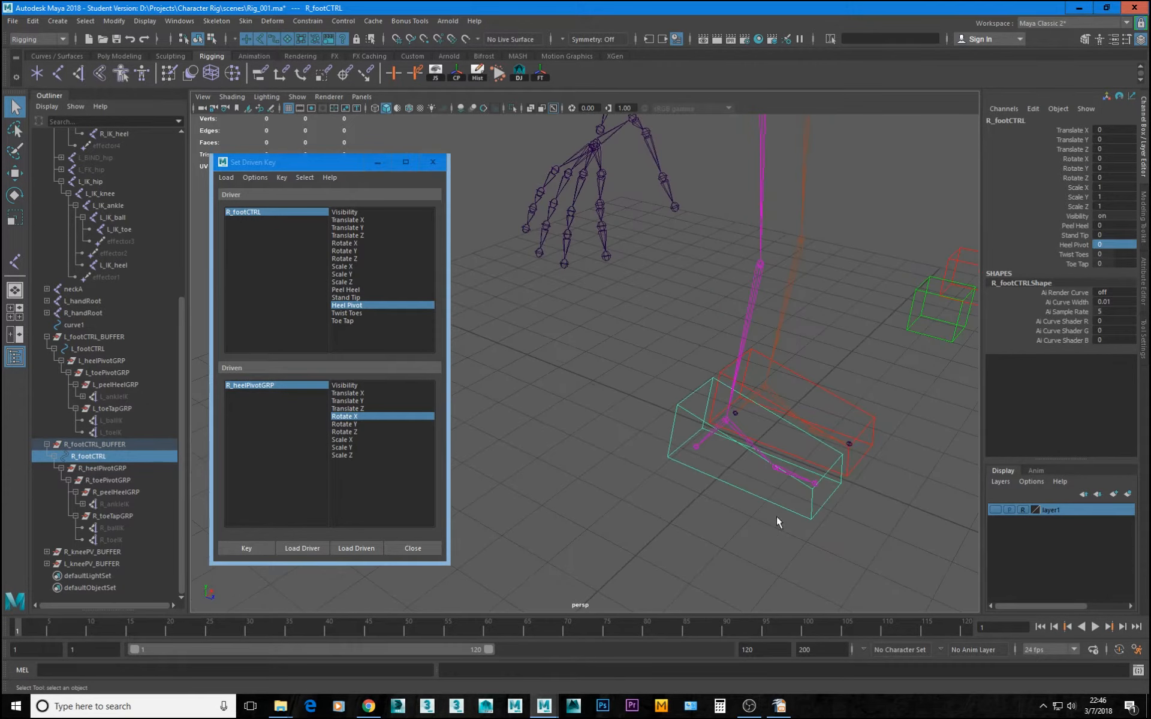
left_click(862, 469, "shift")
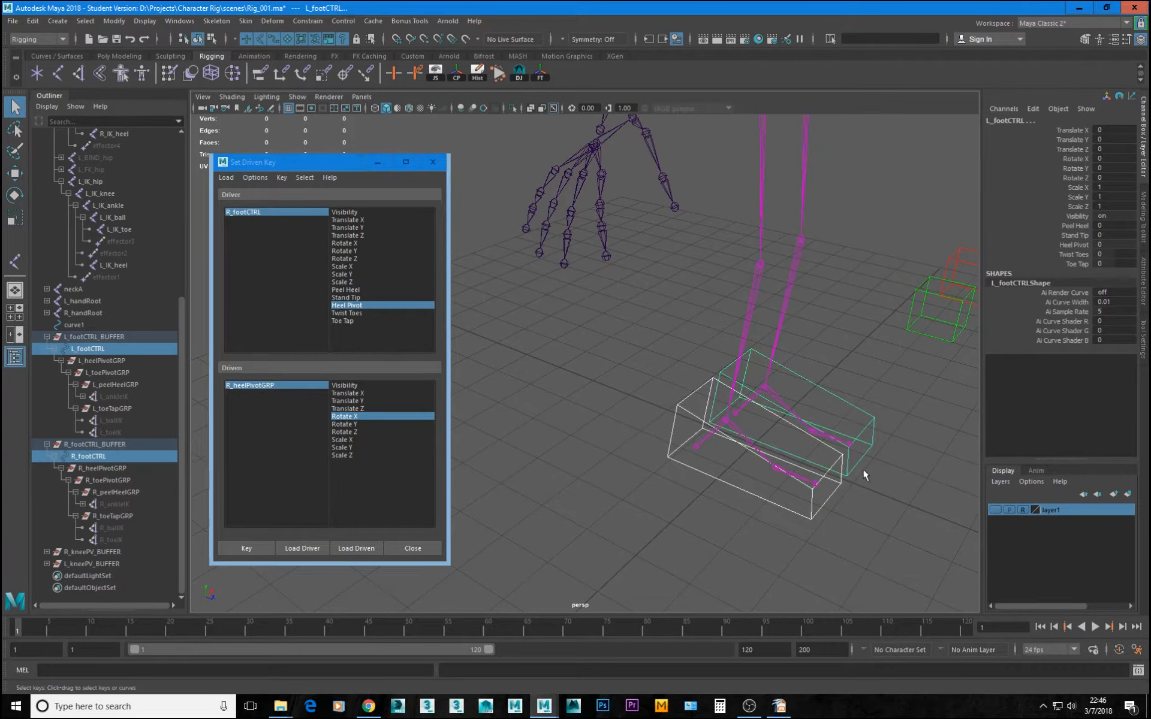
left_click(1082, 246)
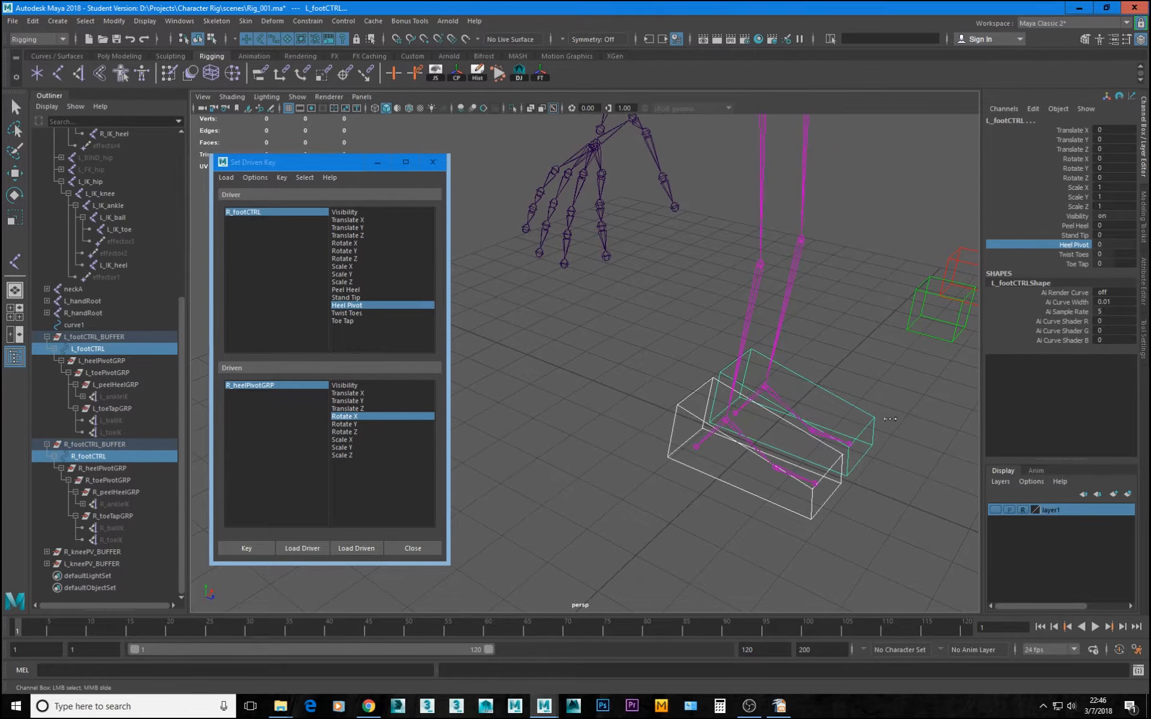
mouse_move(890, 418)
middle_mouse_down()
mouse_move(733, 416)
mouse_move(876, 439)
middle_mouse_up()
left_click_drag(781, 450, 804, 437, "alt")
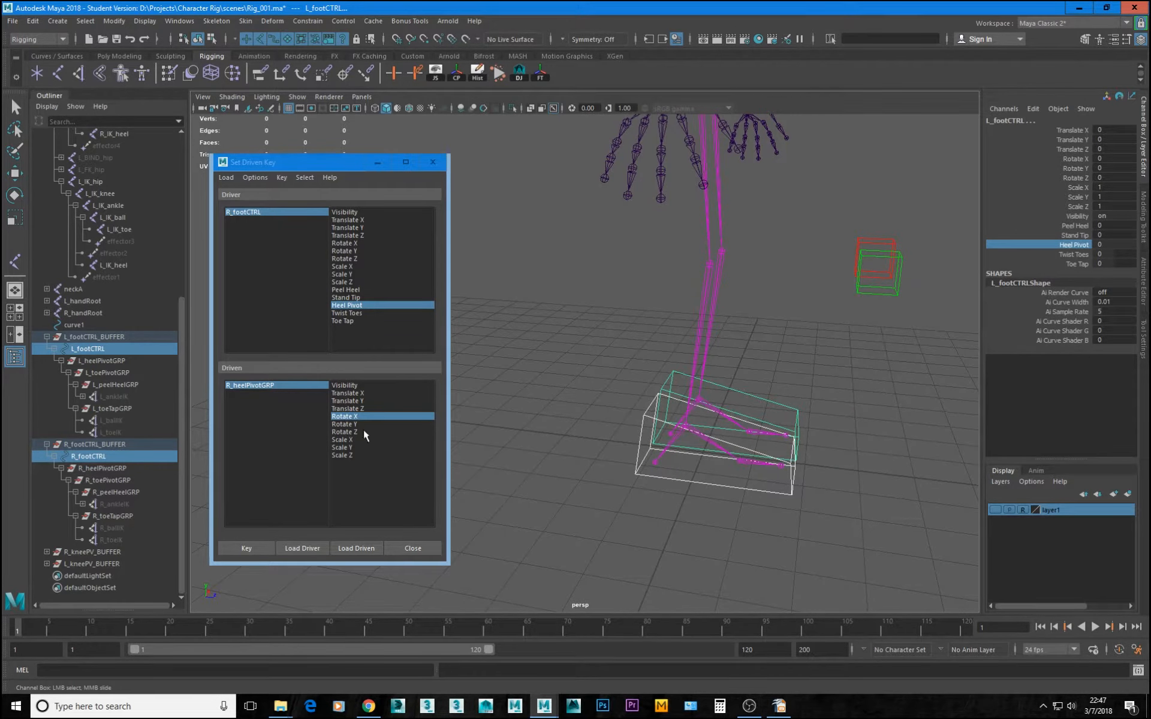
Set the Rotate X driven-key curves of both R_heelPivotGRP and L_heelPivotGRP to linear tangents in the Graph Editor
key("shift+g")
left_click_drag(571, 204, 570, 132)
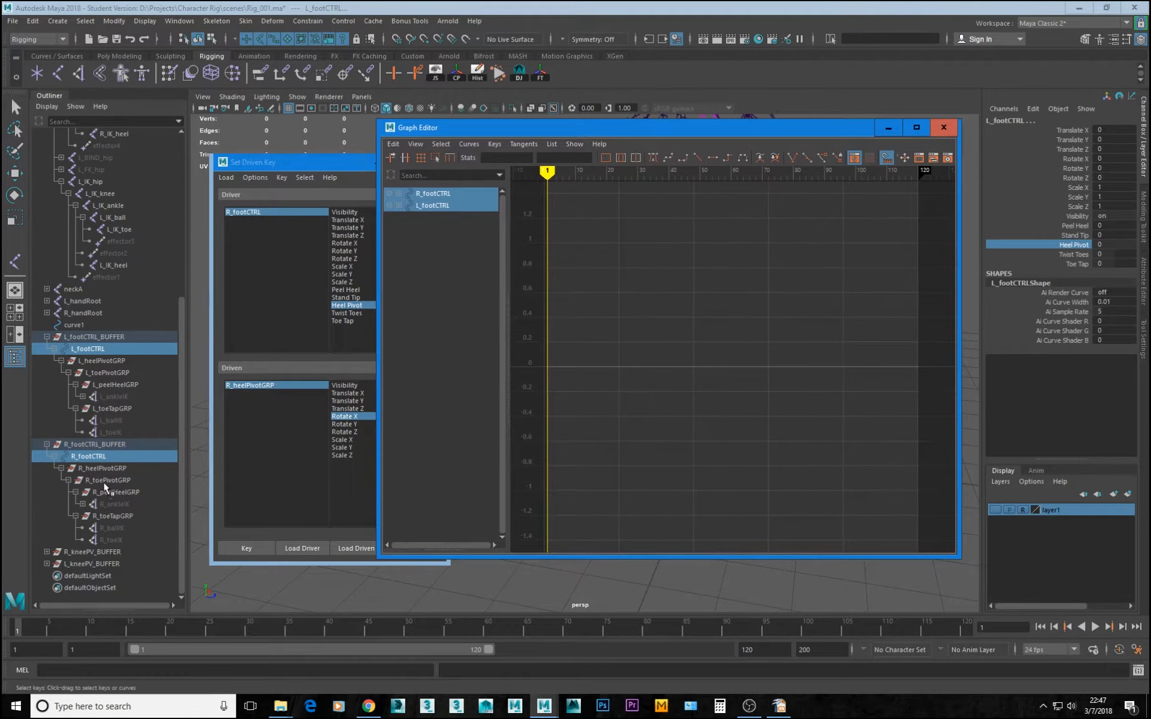
left_click(109, 469)
left_click(109, 469)
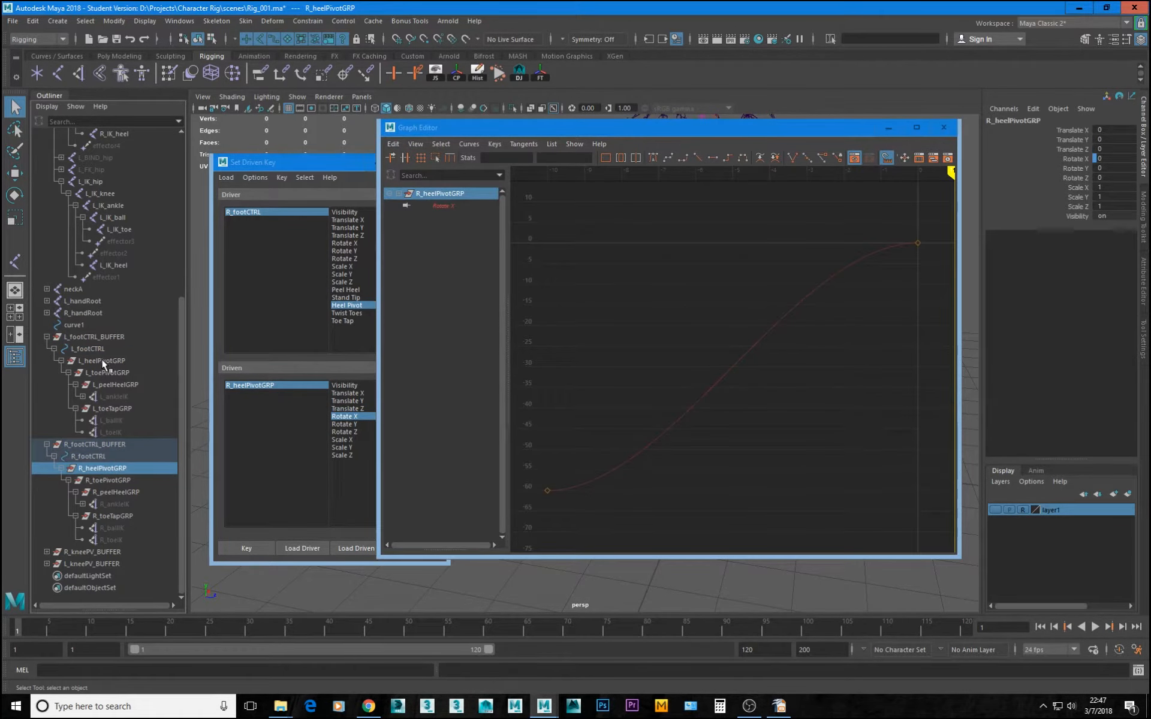
left_click(103, 359, "ctrl")
left_click(765, 392)
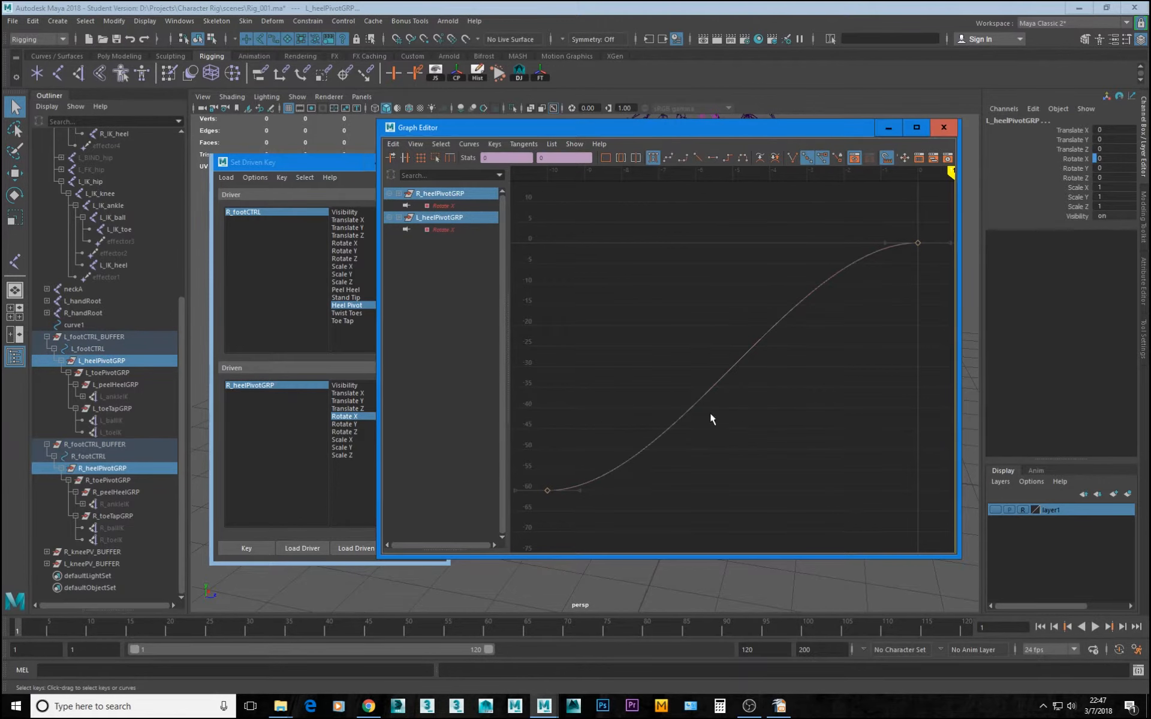
left_click(697, 157)
left_click_drag(852, 128, 802, 152)
left_click(916, 144)
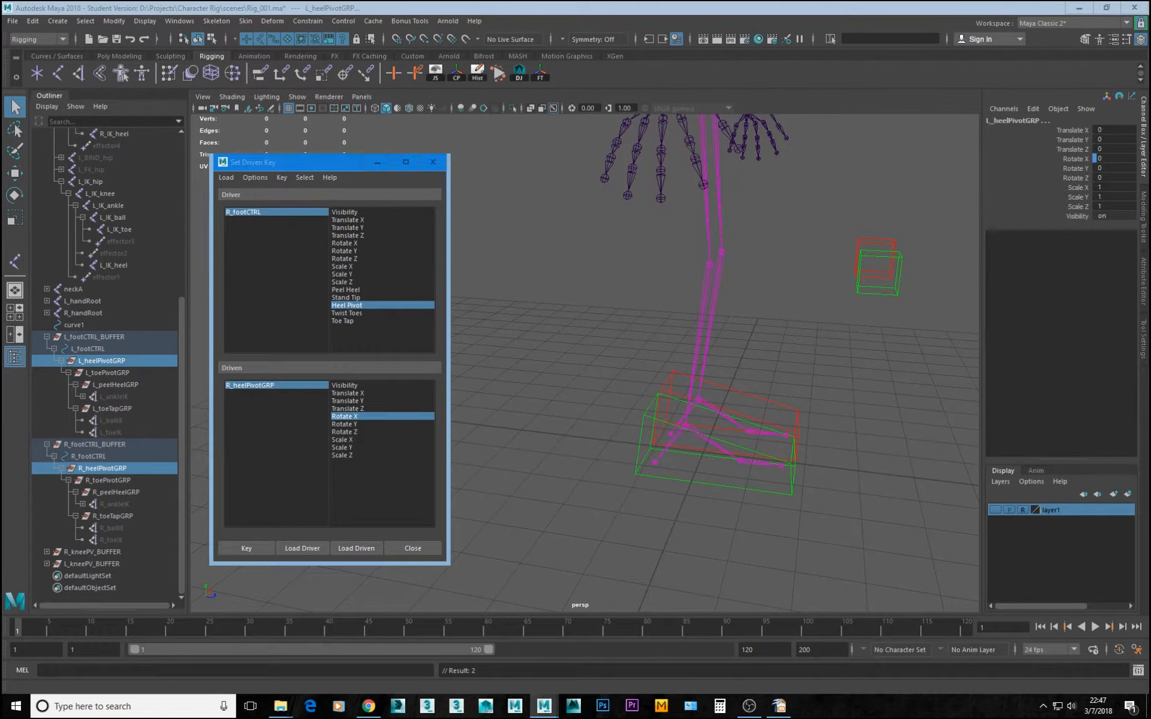
Test R_footCTRL's Heel Pivot by scrubbing it to -10 and back to 0, viewing the foot from the side
left_click_drag(684, 487, 790, 464, "alt")
middle_click_drag(790, 463, 769, 467, "alt")
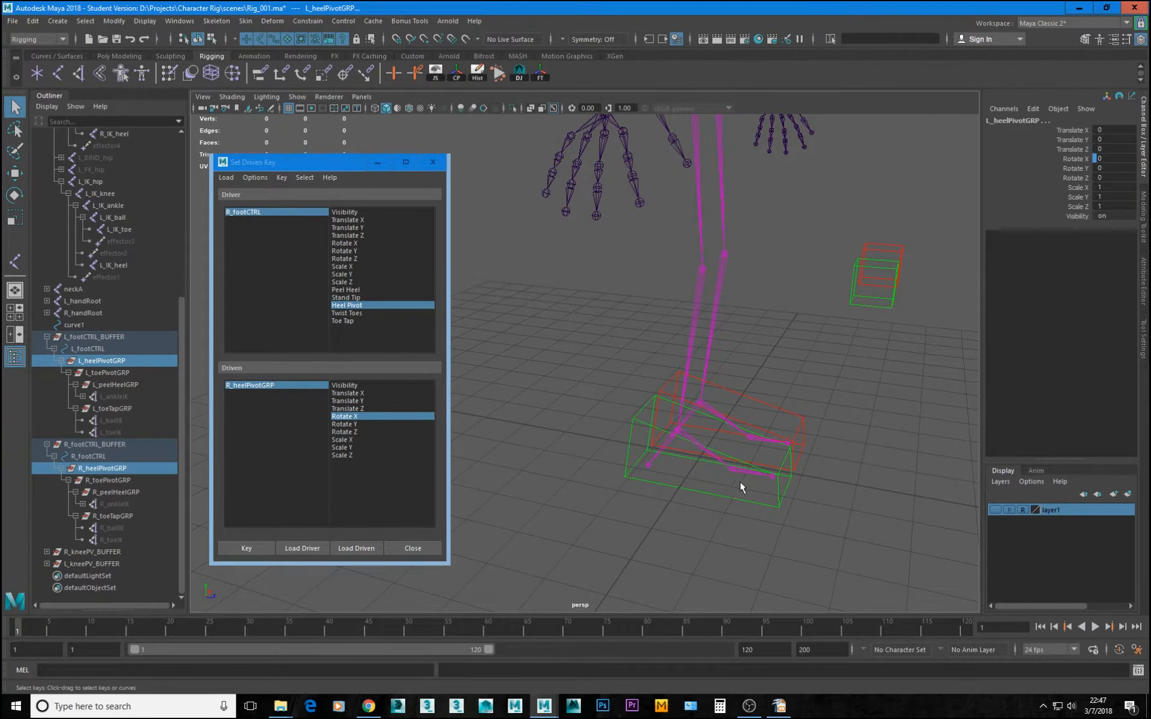
left_click_drag(740, 481, 777, 469, "alt")
right_click_drag(777, 469, 760, 487, "alt")
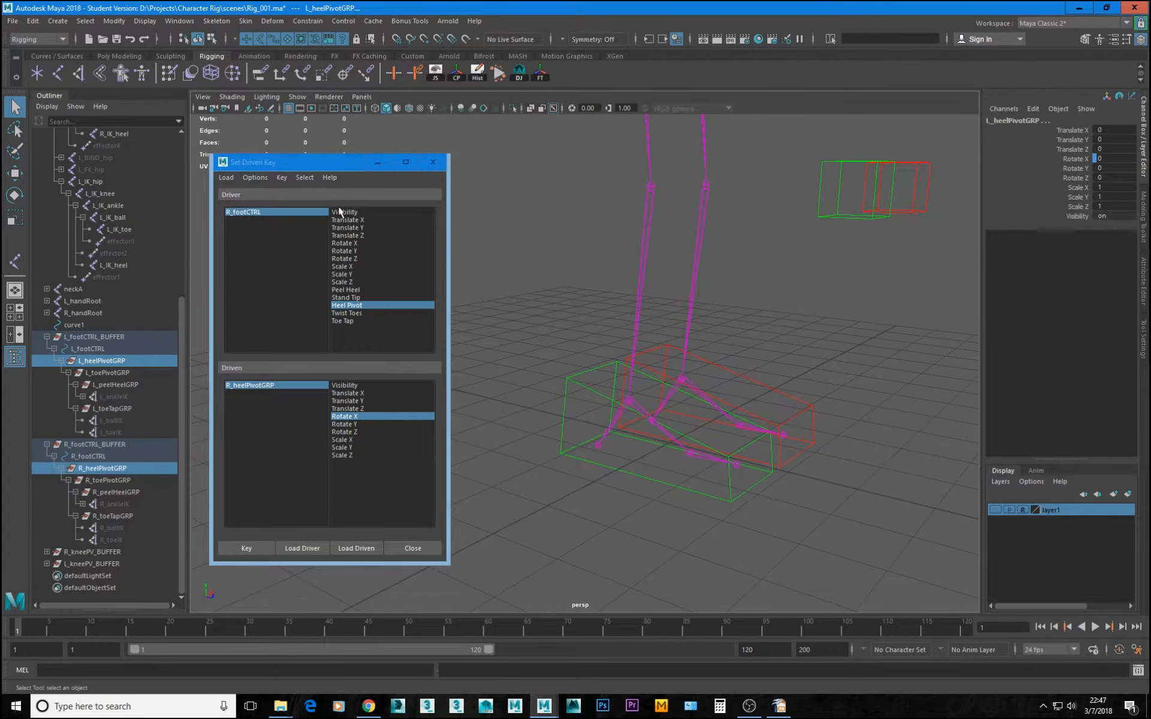
left_click_drag(668, 394, 712, 439, "alt")
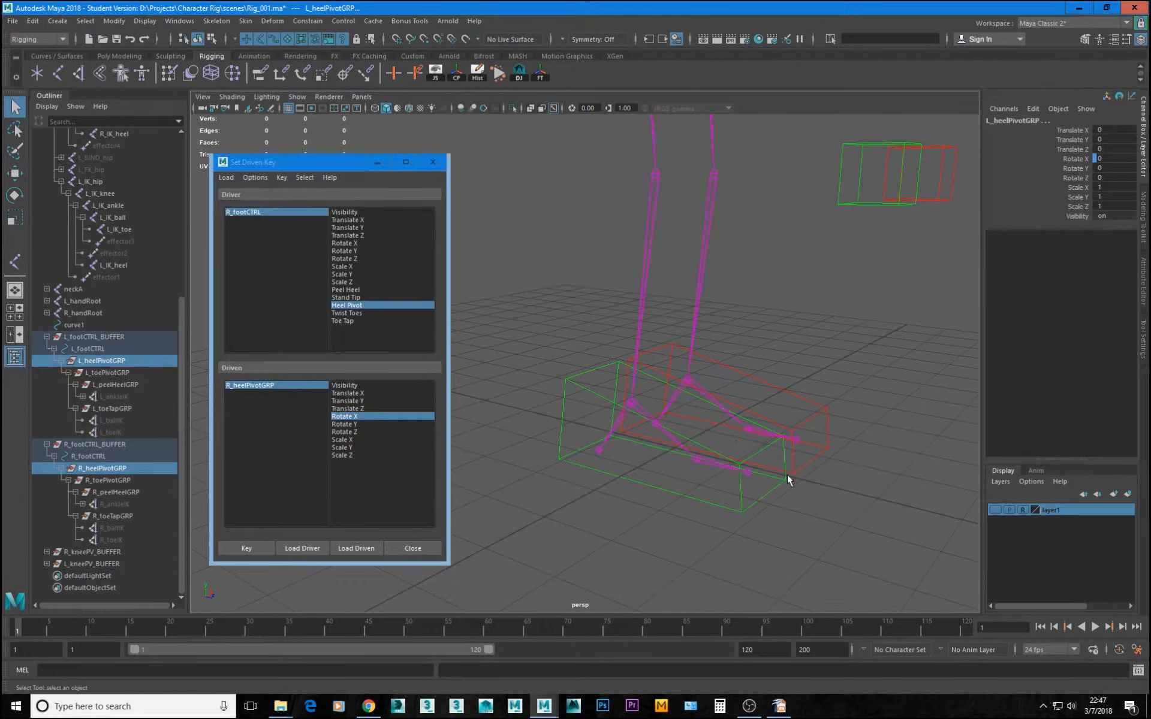
left_click_drag(778, 470, 754, 487)
left_click(772, 485)
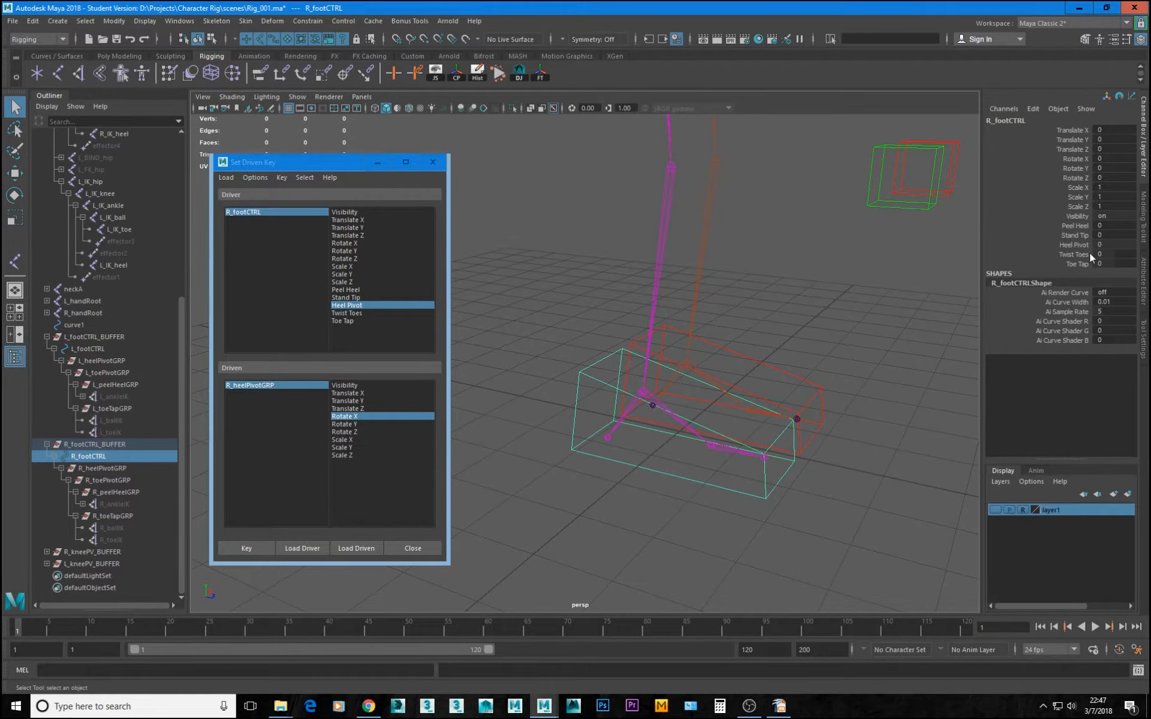
left_click(1073, 245)
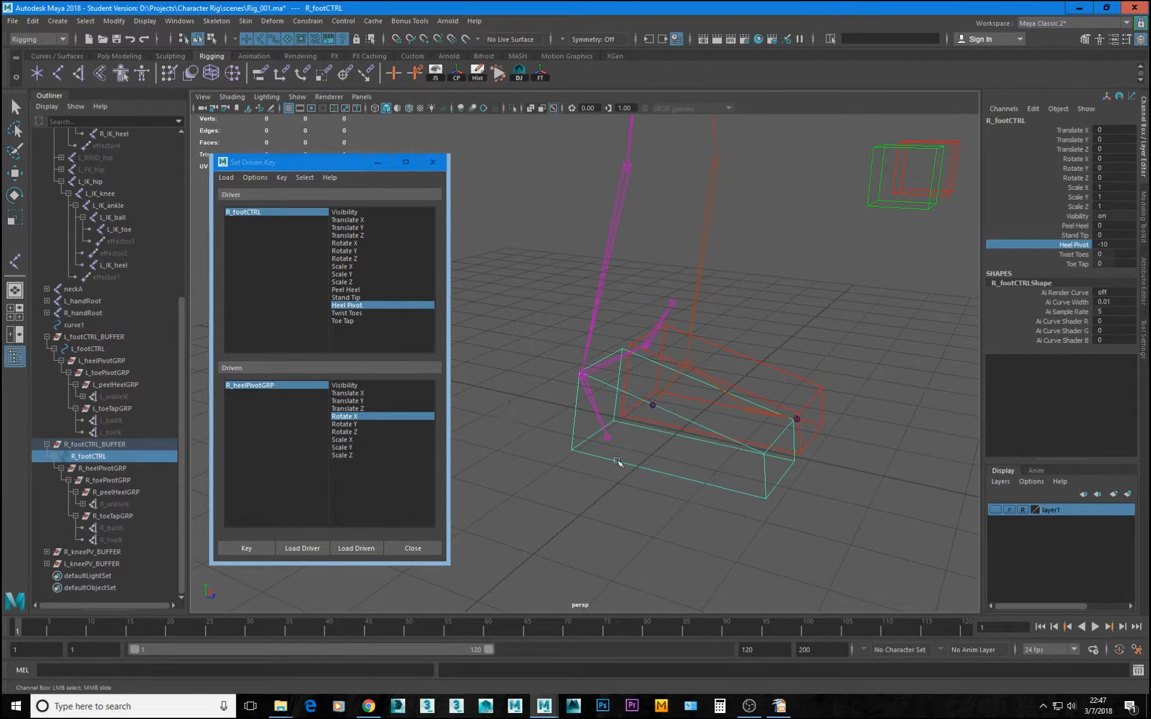
middle_click_drag(617, 462, 663, 435)
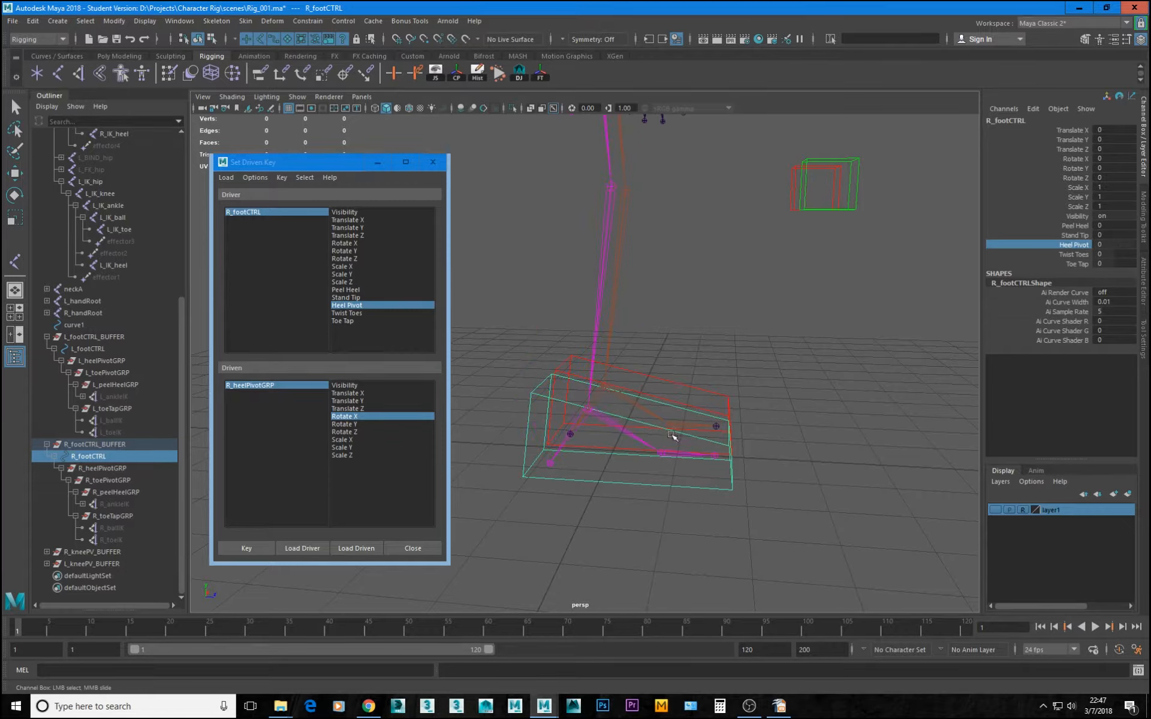
Test R_footCTRL by scrubbing Peel Heel to 9, Stand Tip to 7.4 and Peel Heel to 0.3, then move it about 0.558 in Y and 1.39 in Z
left_click(1081, 226)
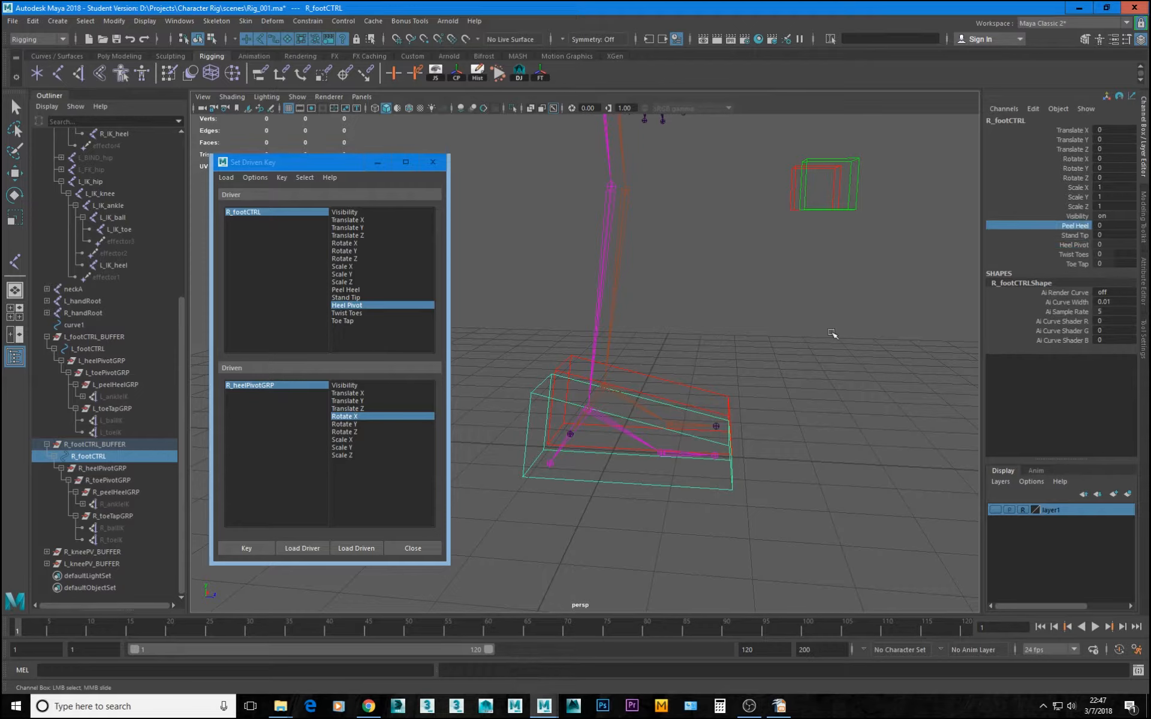
middle_click_drag(729, 400, 784, 410)
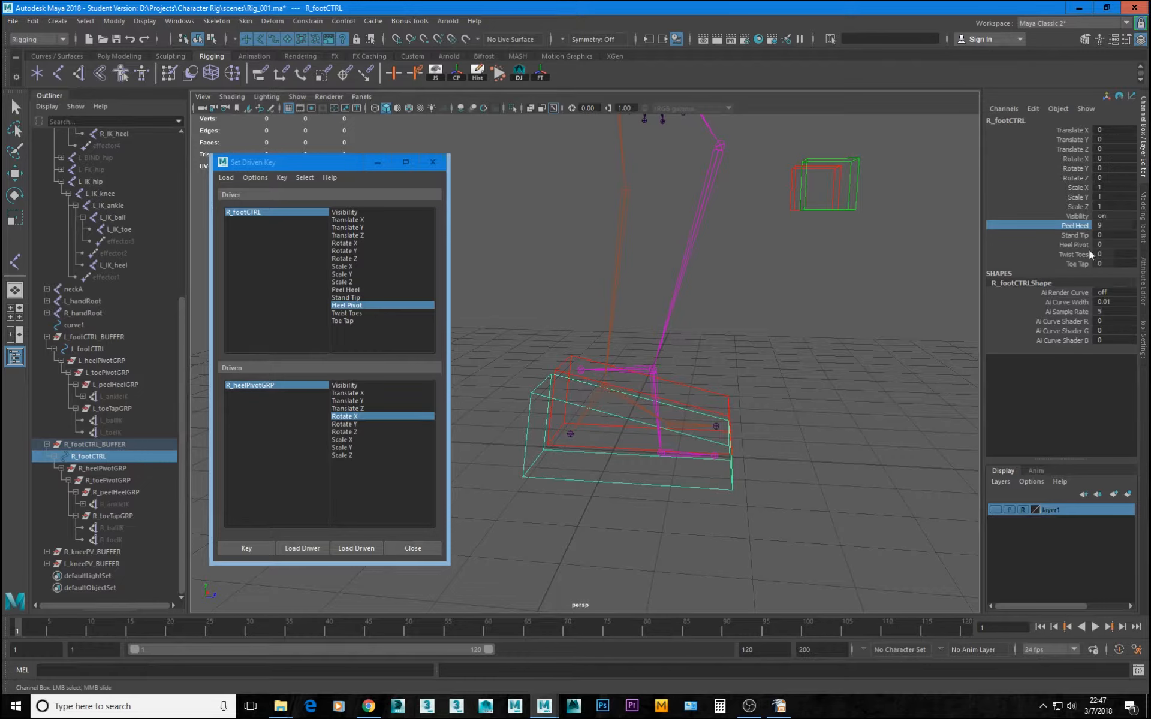
left_click(1078, 236)
middle_click_drag(754, 367, 812, 373)
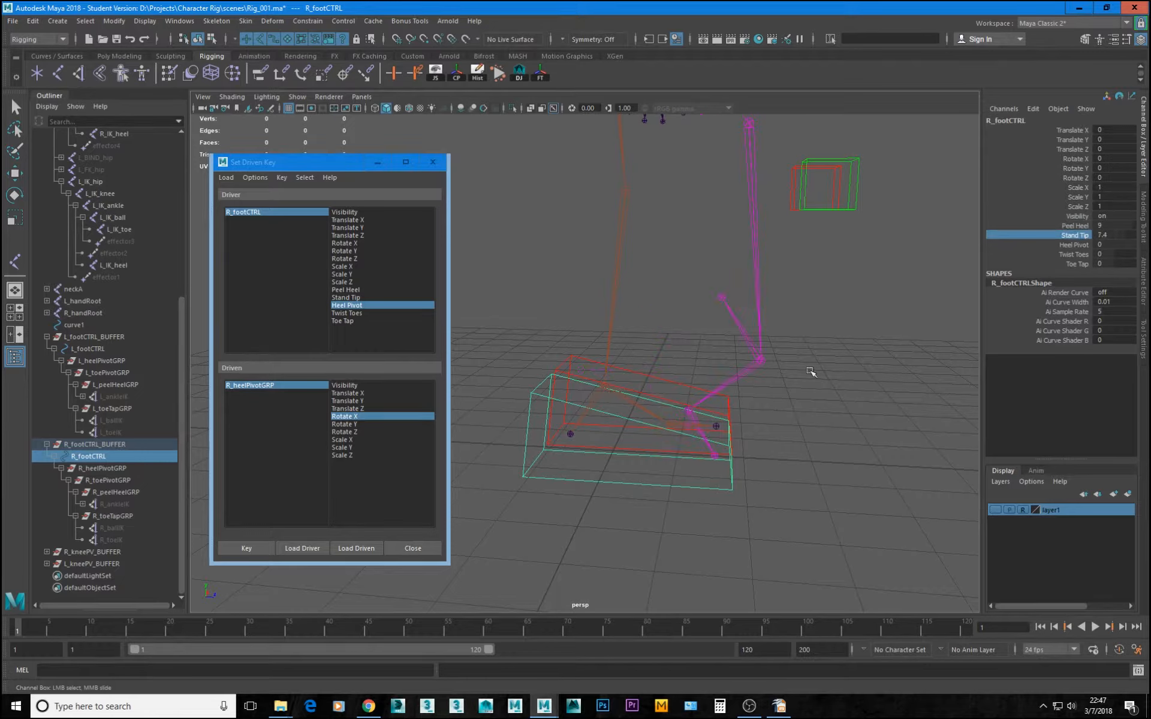
left_click(1076, 226)
middle_click_drag(886, 294, 827, 297)
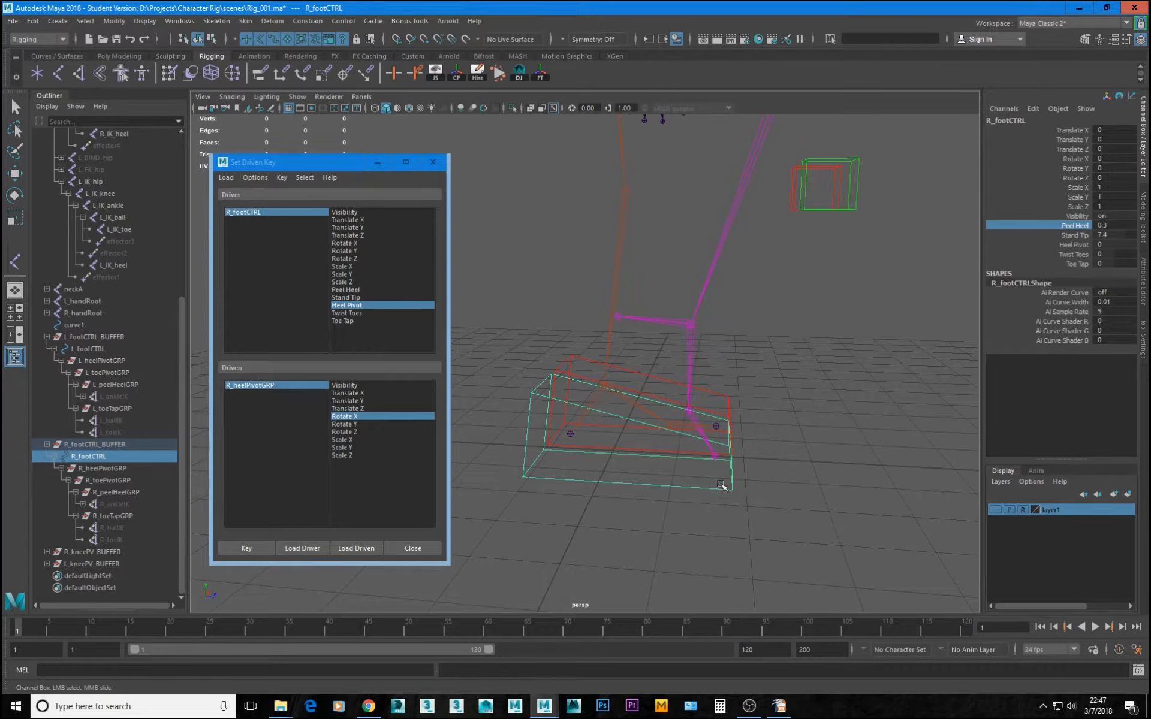
key("w")
middle_click_drag(633, 370, 741, 336)
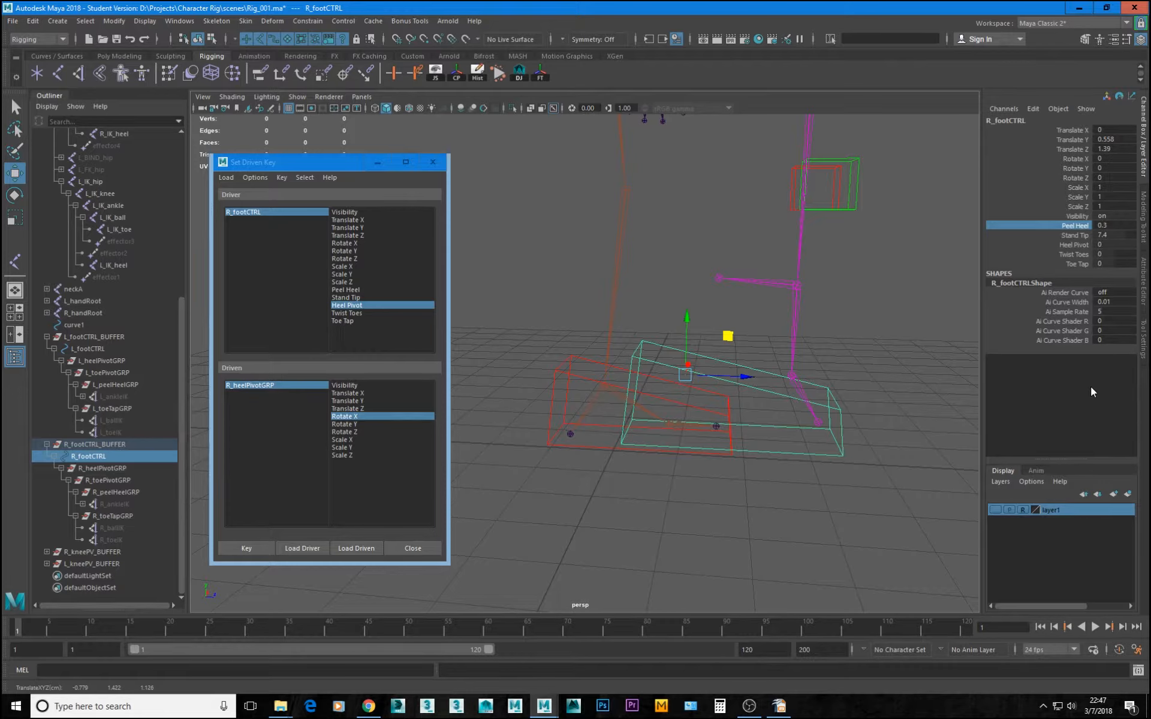
Undo the test move and the Peel Heel and Stand Tip changes on R_footCTRL
key("ctrl+z")
key("ctrl+z")
key("ctrl+z")
key("ctrl+z")
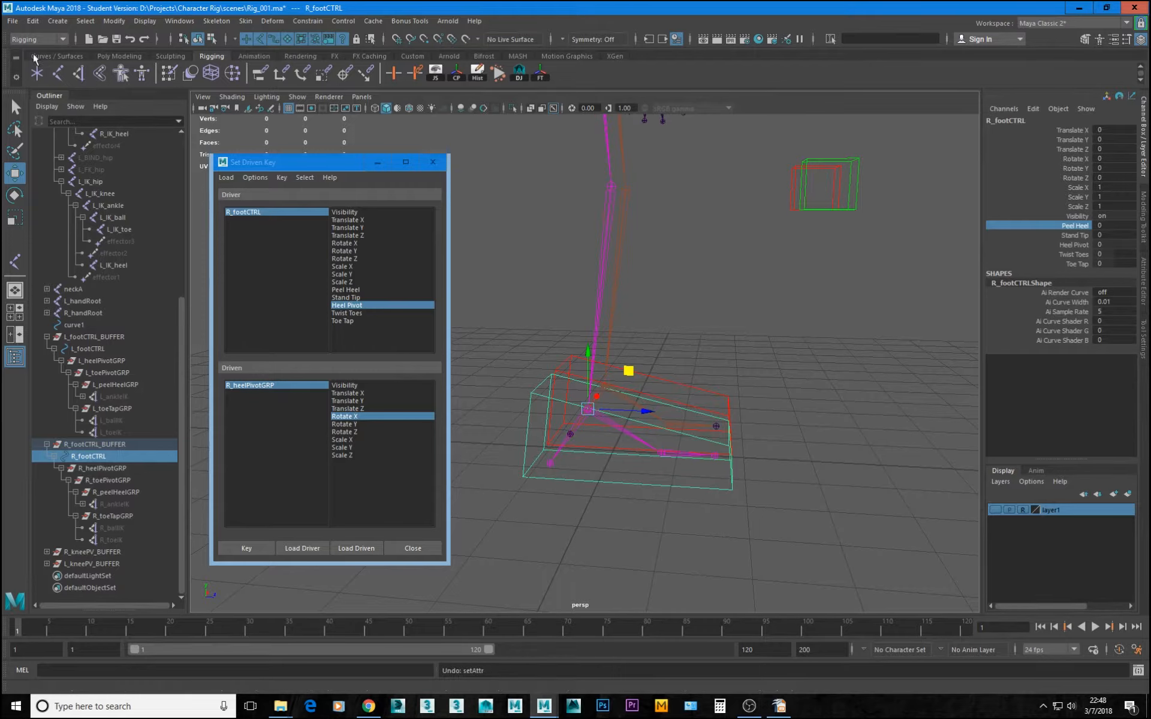
Save the scene, and save it again as a new version named Rig_002.ma
left_click(116, 40)
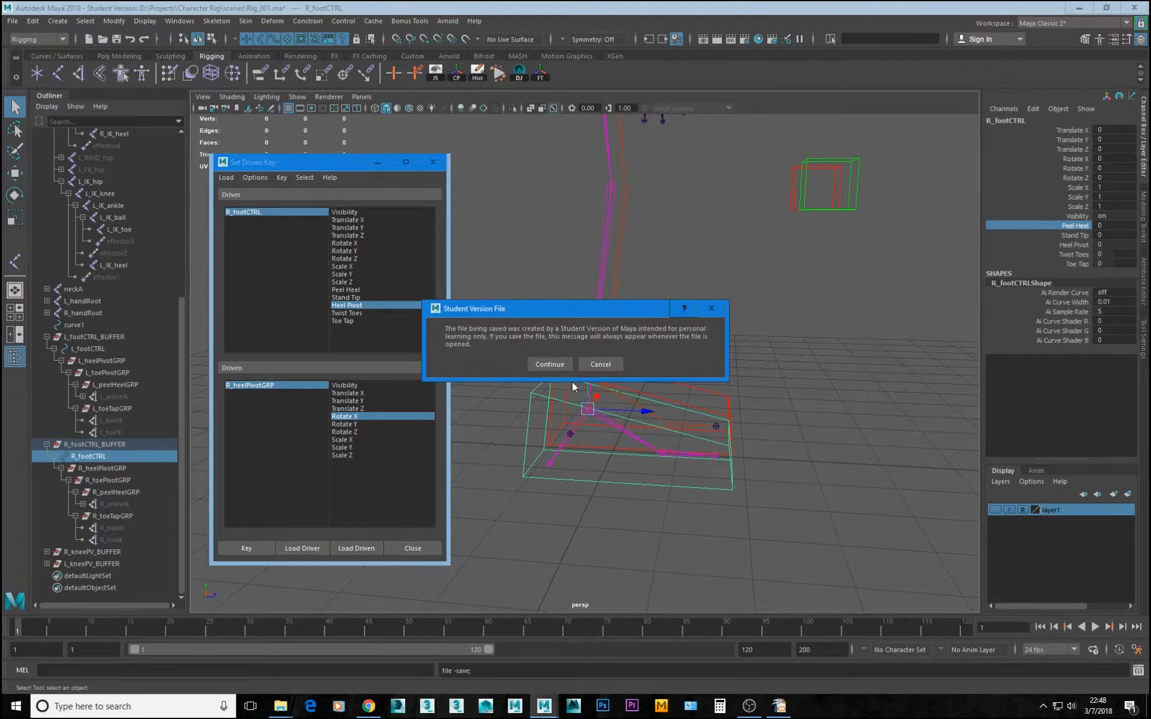
key("Return")
left_click(12, 21)
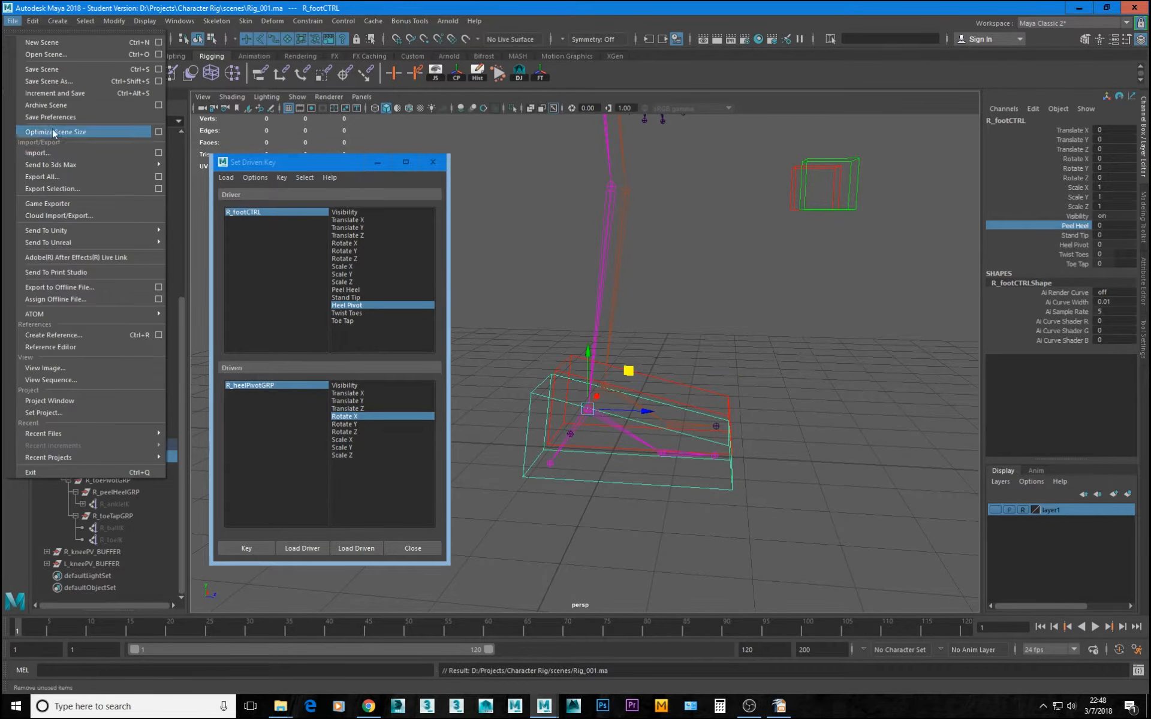
key("Escape")
key("ctrl+shift+s")
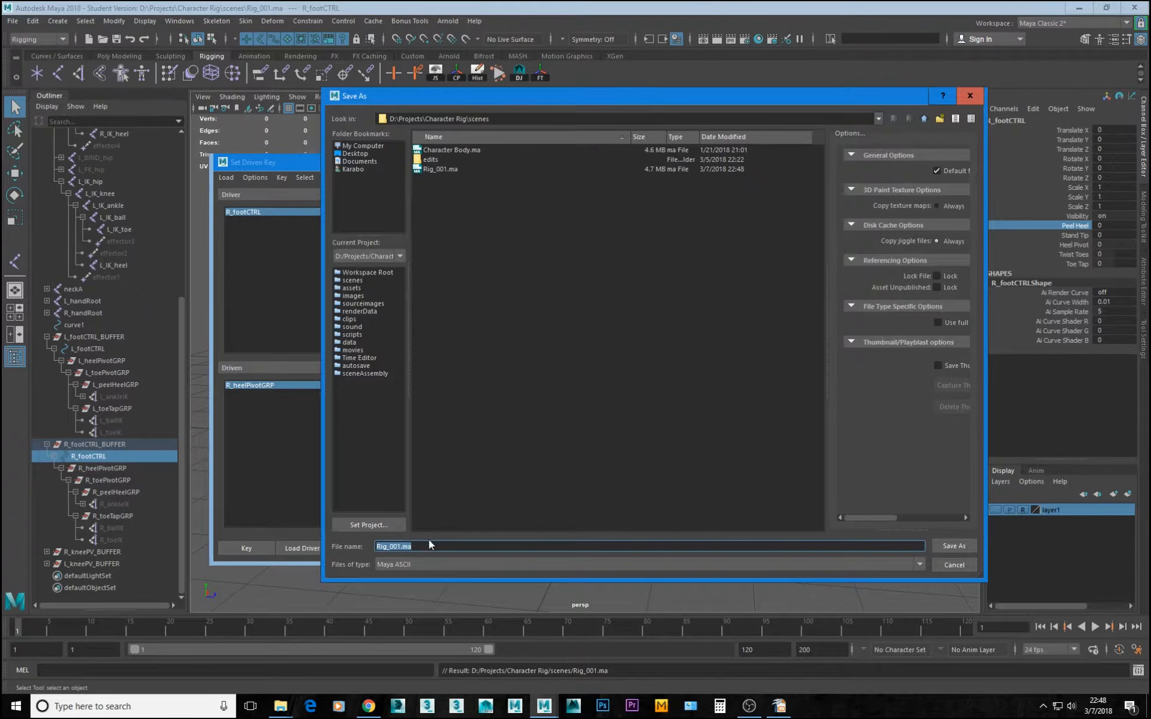
left_click(395, 546)
key("Delete")
type("2")
key("Return")
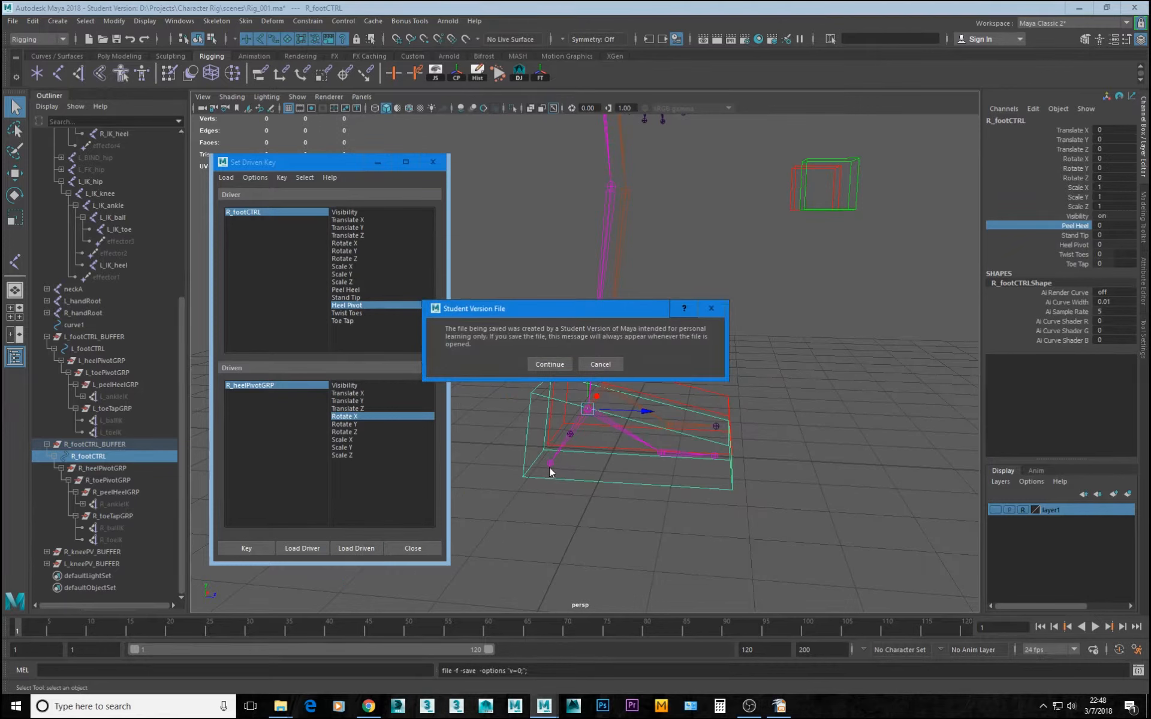
left_click(550, 363)
key("w")
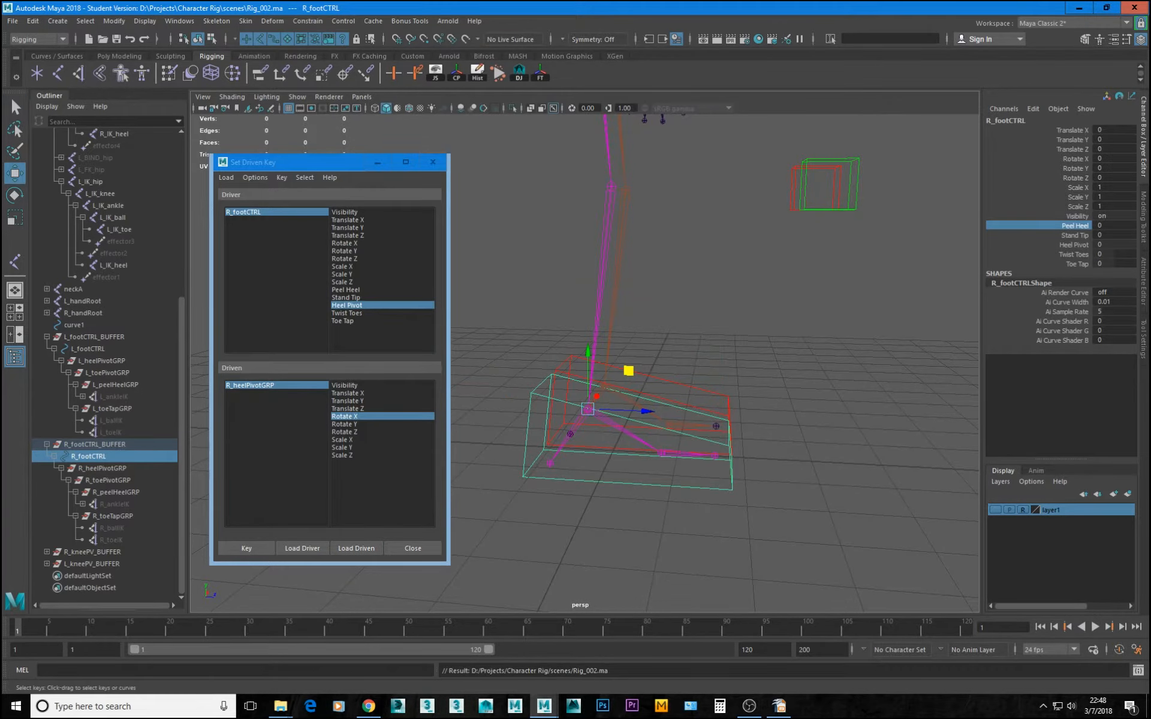
key("alt+Tab")
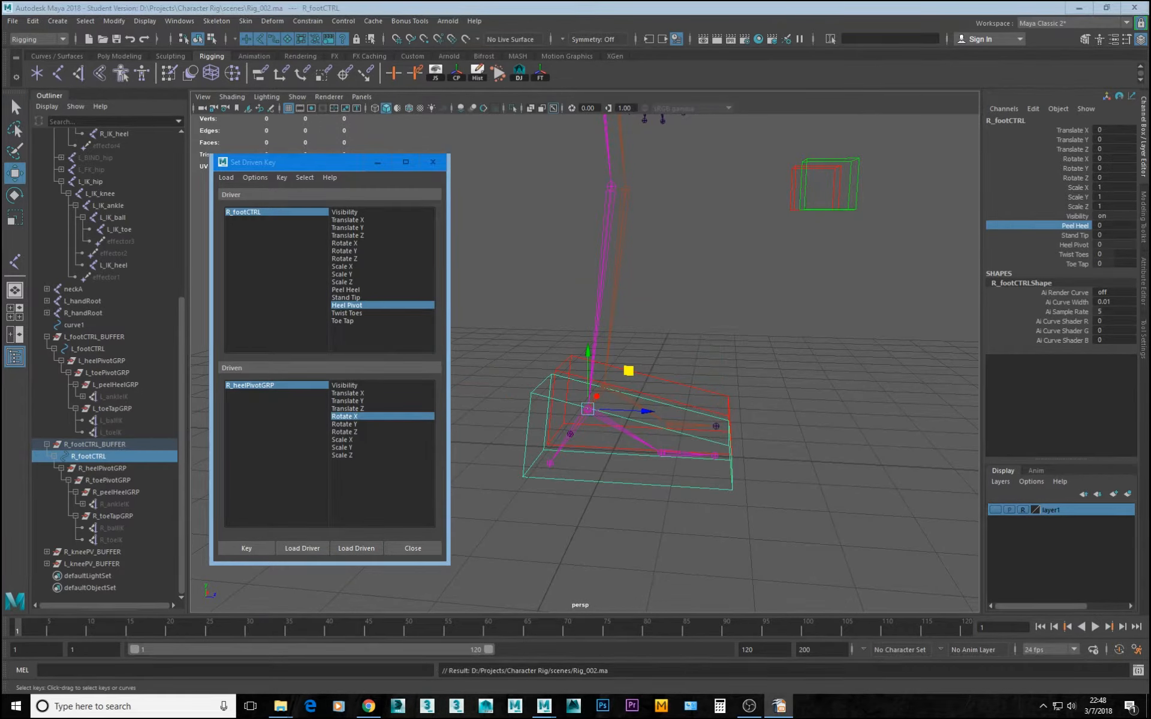
left_click_drag(804, 465, 851, 455, "alt")
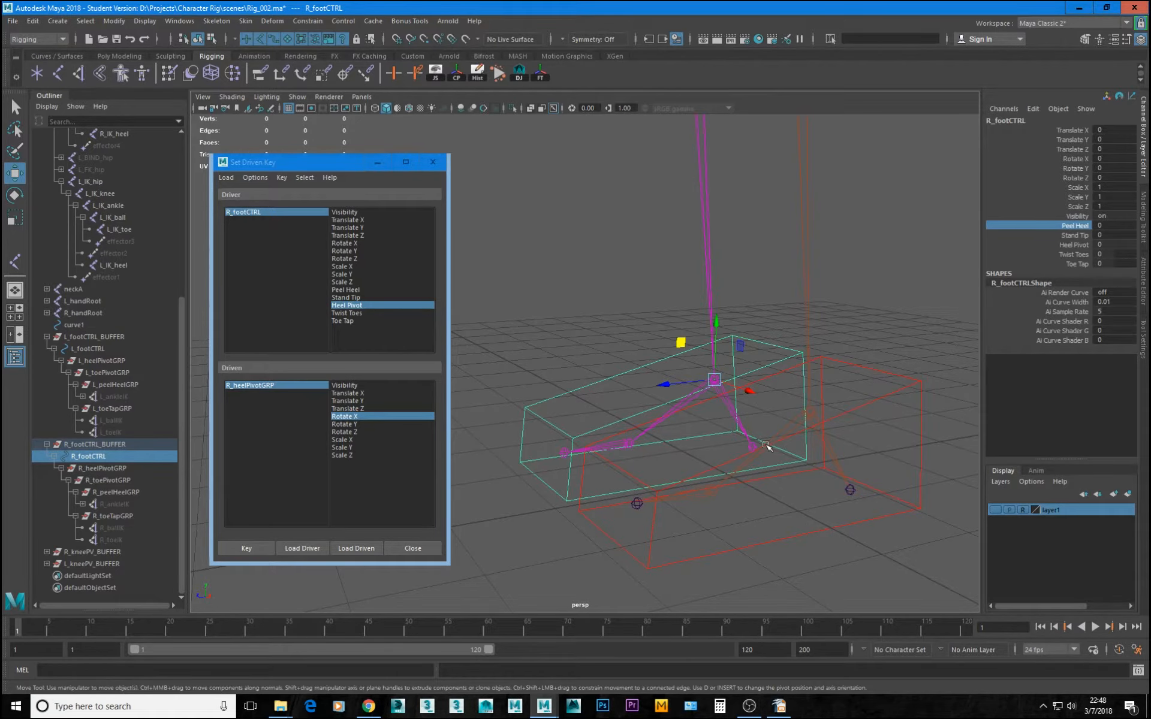
mouse_move(713, 442)
left_mouse_down("alt")
mouse_move(835, 449)
mouse_move(727, 450)
left_mouse_up("alt")
middle_click_drag(726, 450, 751, 478, "alt")
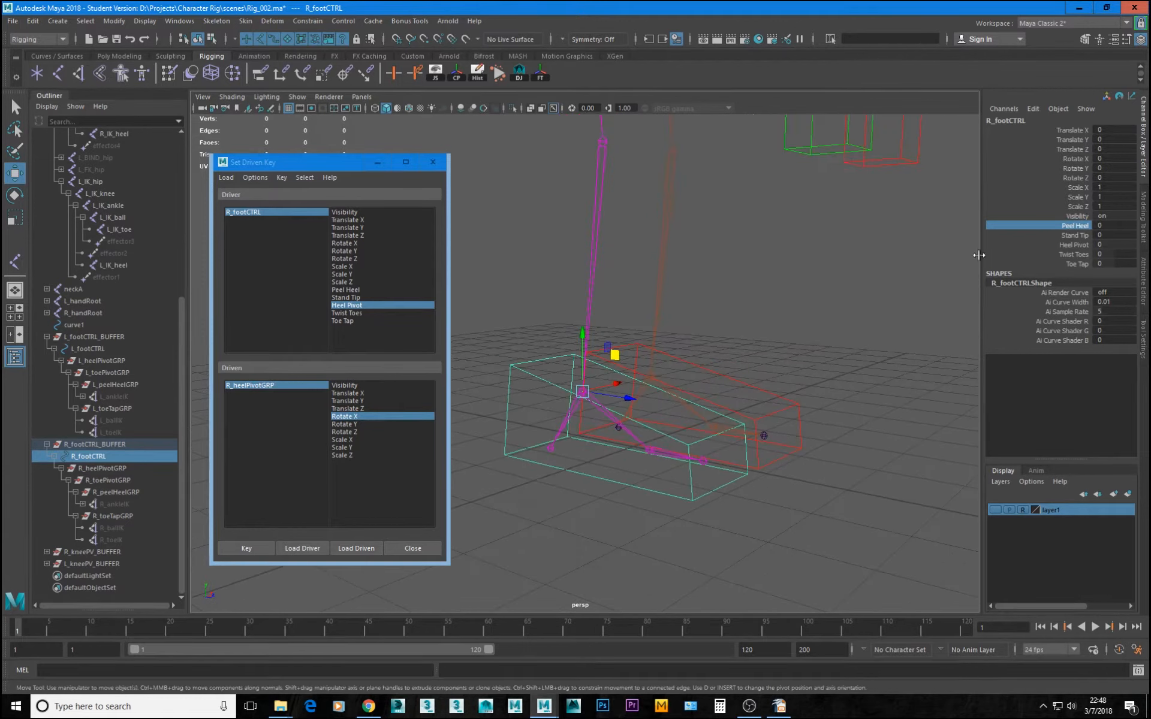
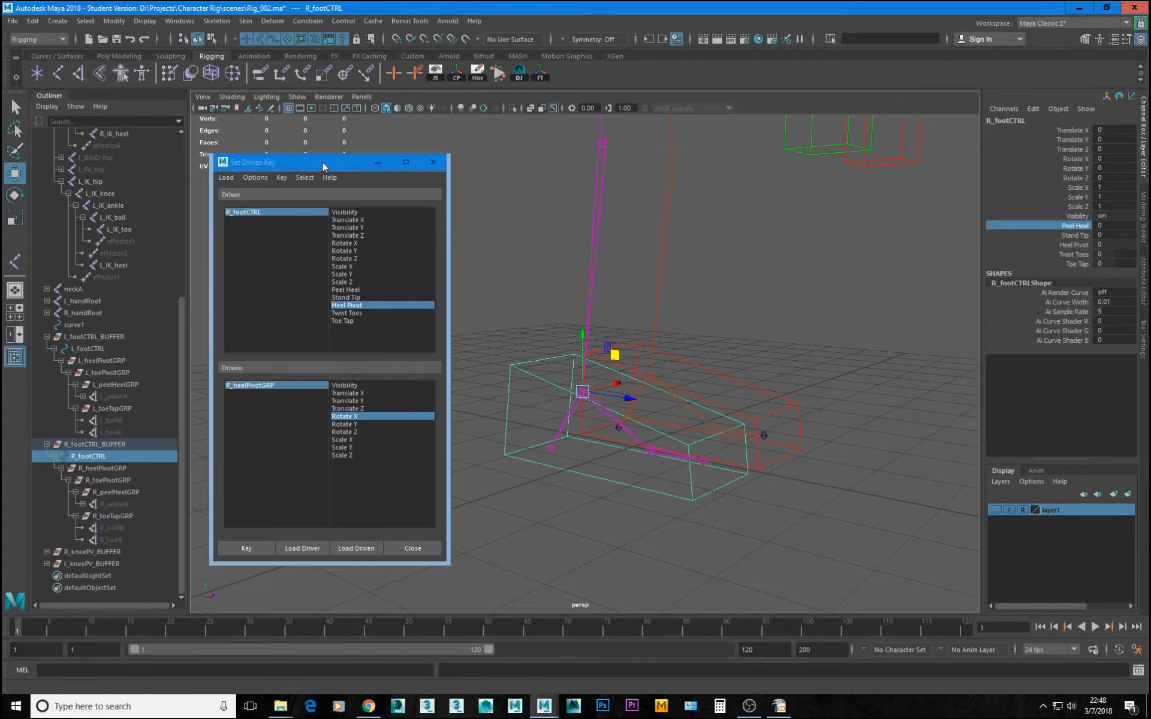
Create an empty group with nothing selected and duplicate it once
left_click_drag(323, 163, 324, 132)
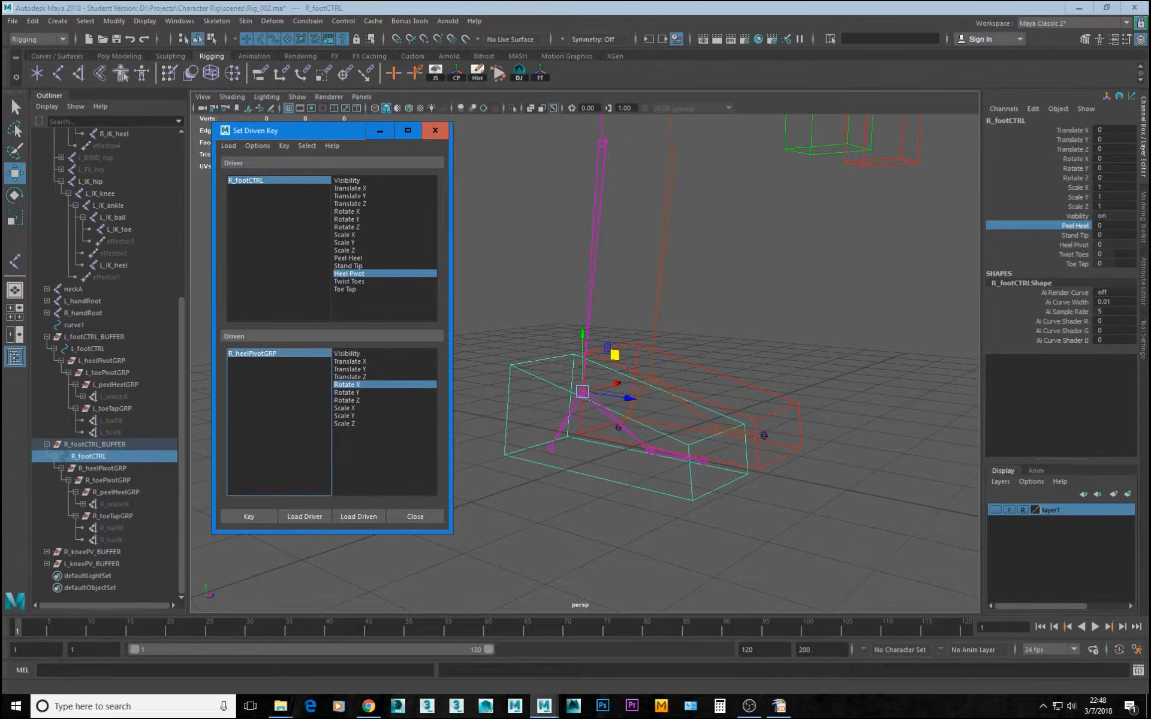
left_click(839, 503)
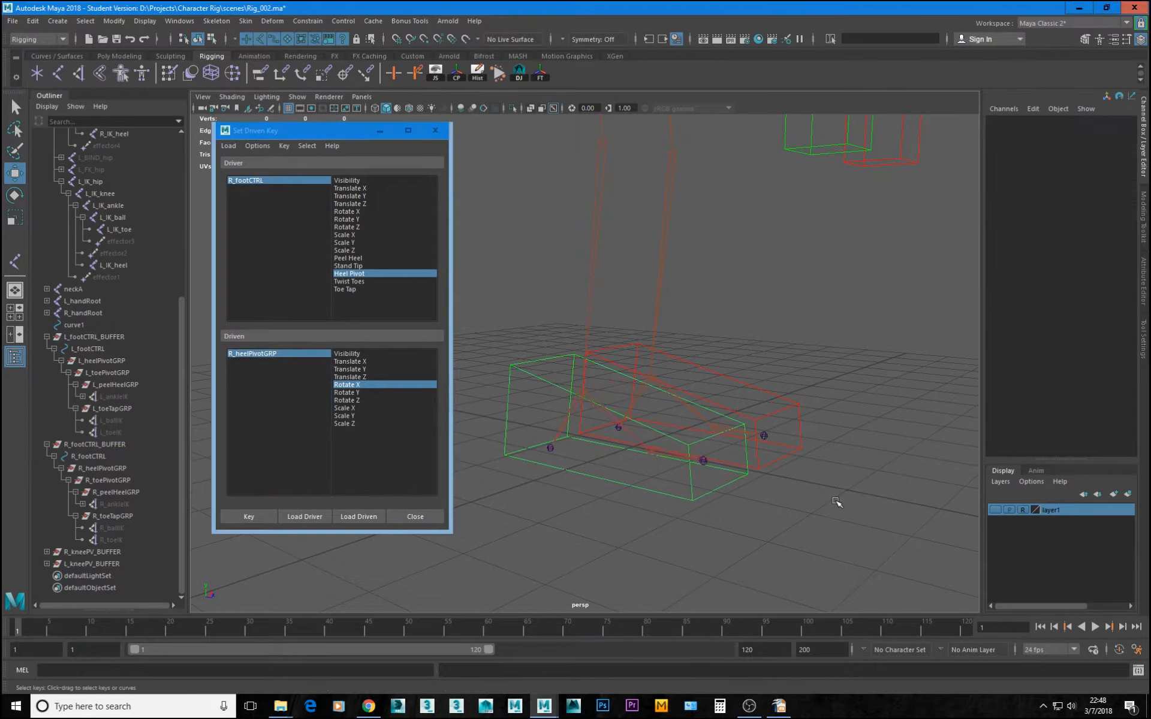
key("ctrl+g")
scroll(100, 512, "down", 1)
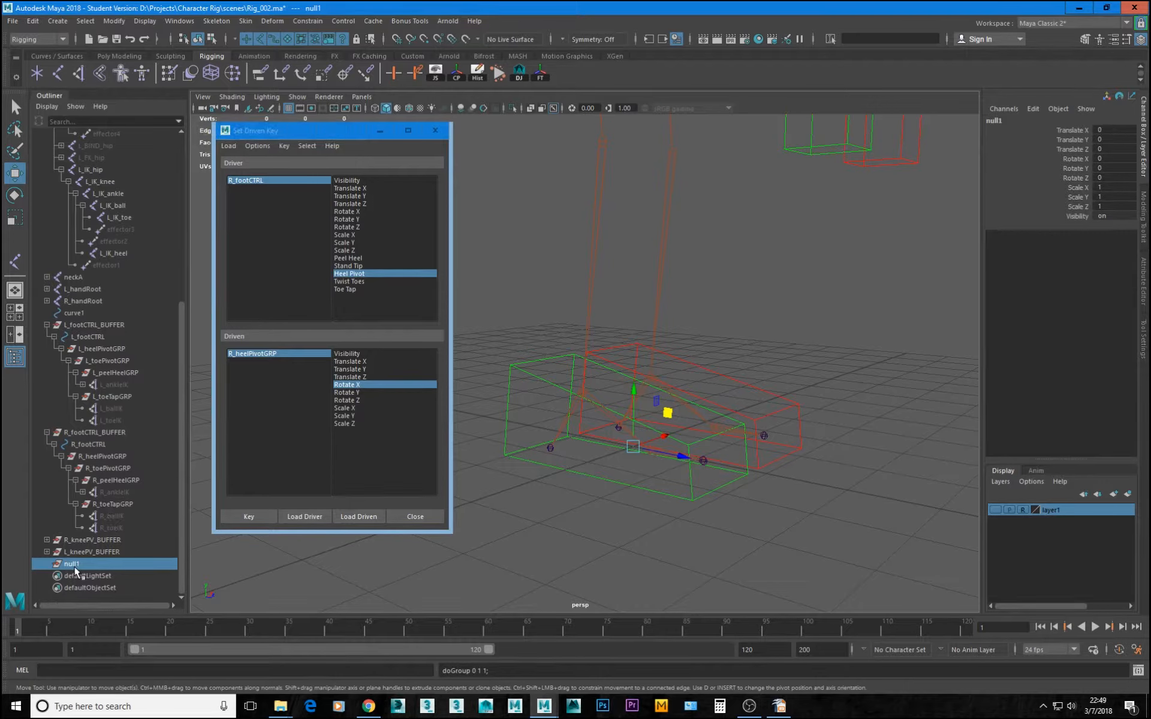
key("ctrl+d")
scroll(75, 571, "down", 1)
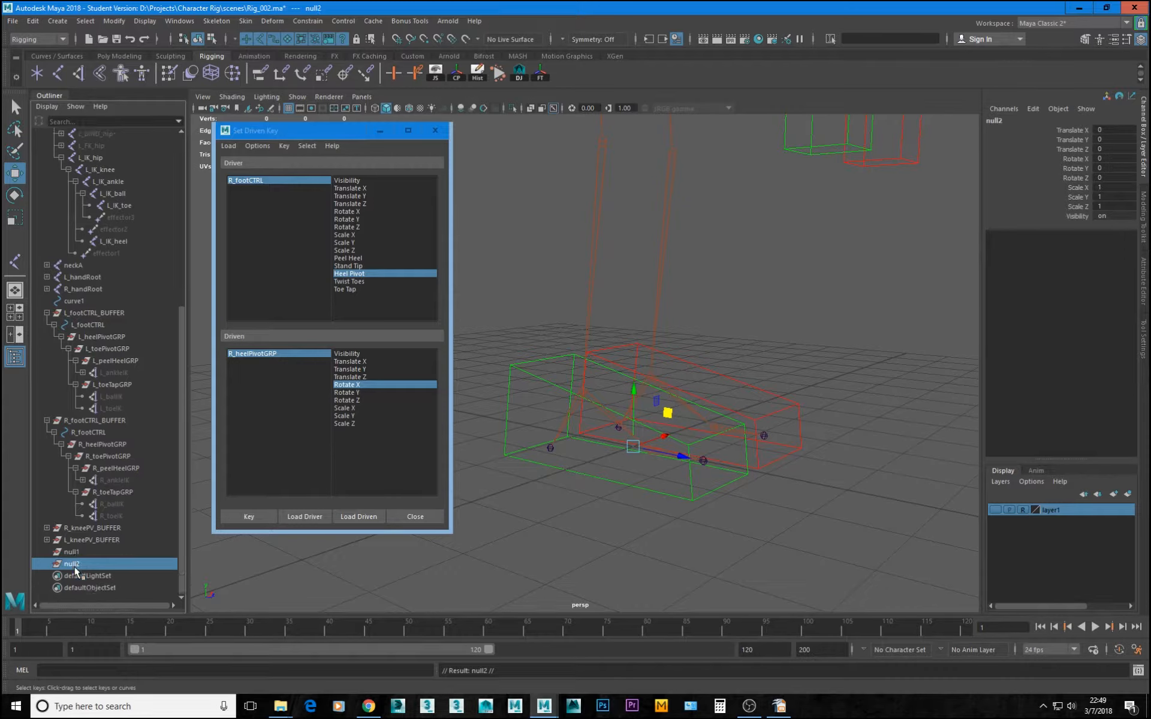
Rename the two empty groups L_footRollHeelPivotGRP and L_footRollPeelGRP
double_click(106, 553)
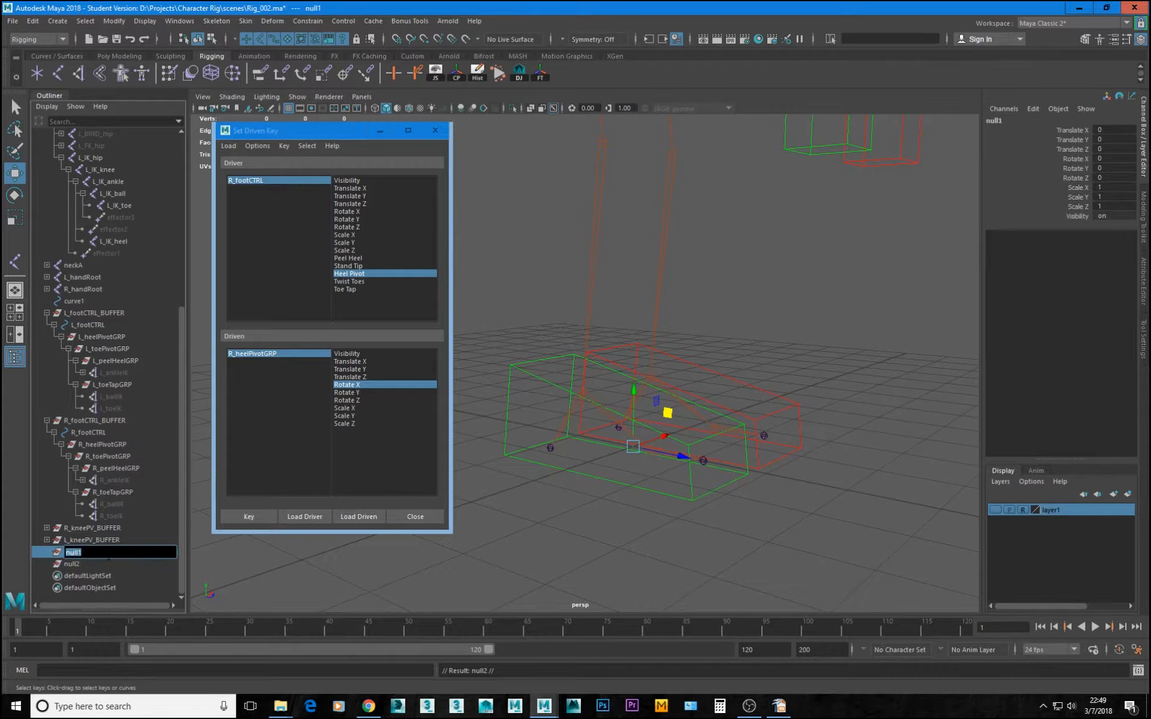
type("L_footRollHeelPivotGRP")
key("Return")
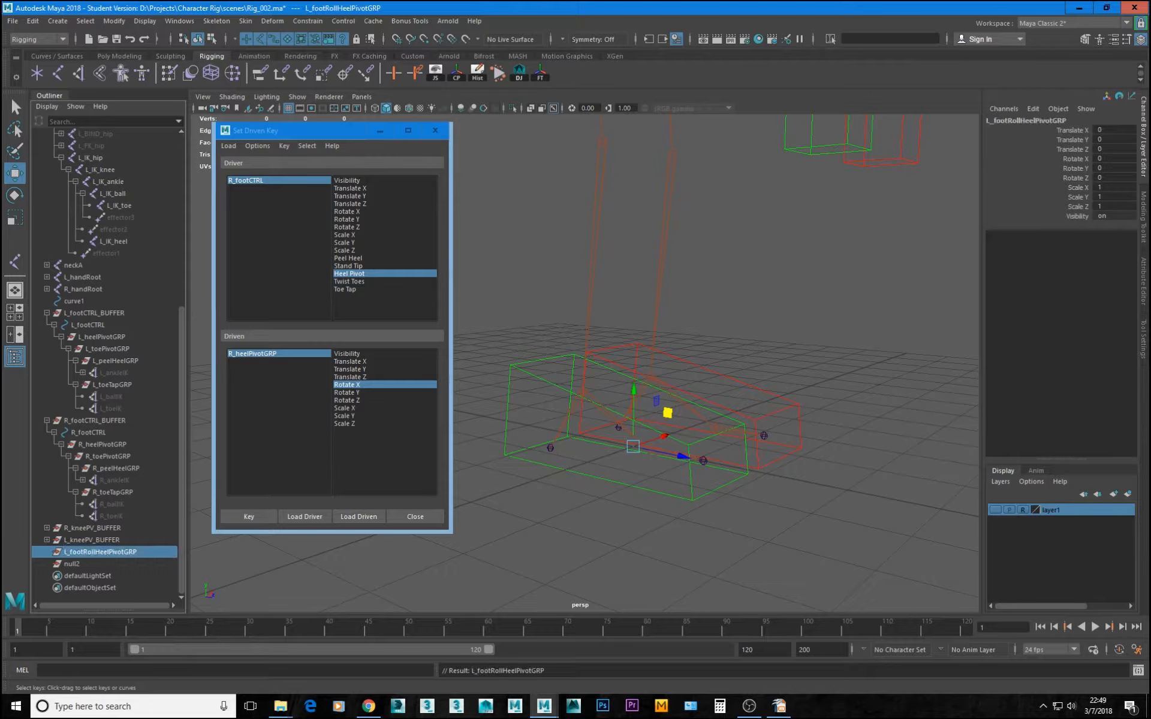
double_click(70, 564)
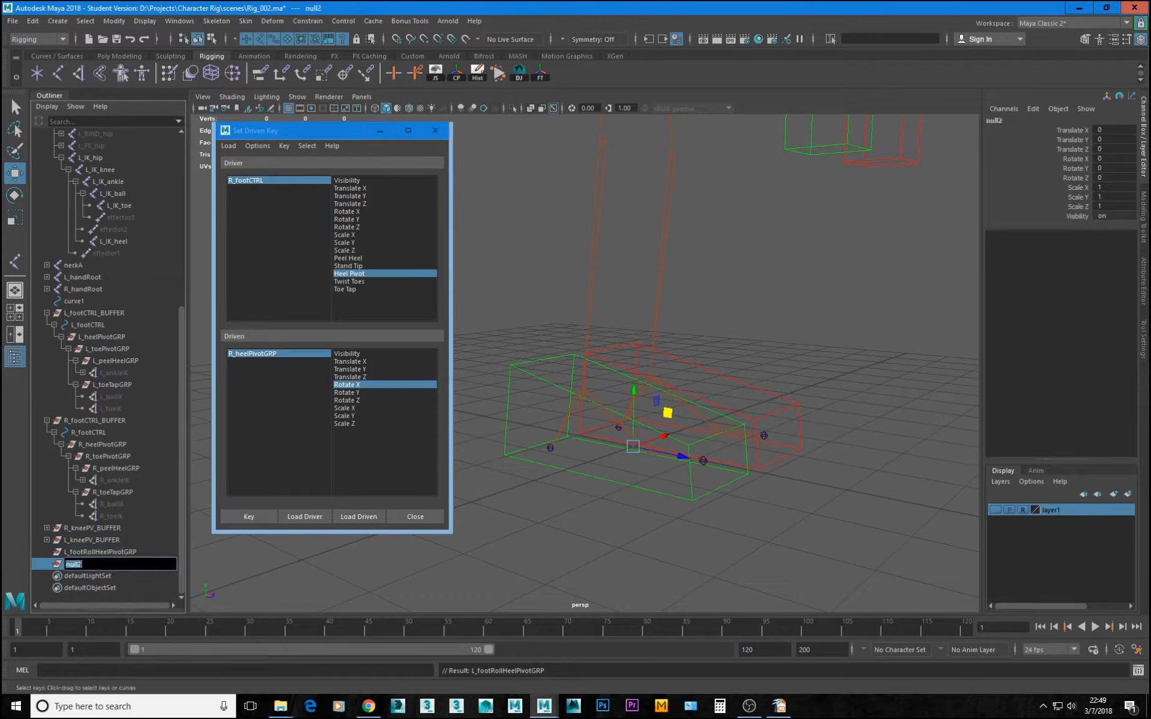
type("L_footRollPee")
type("lGRP")
key("Return")
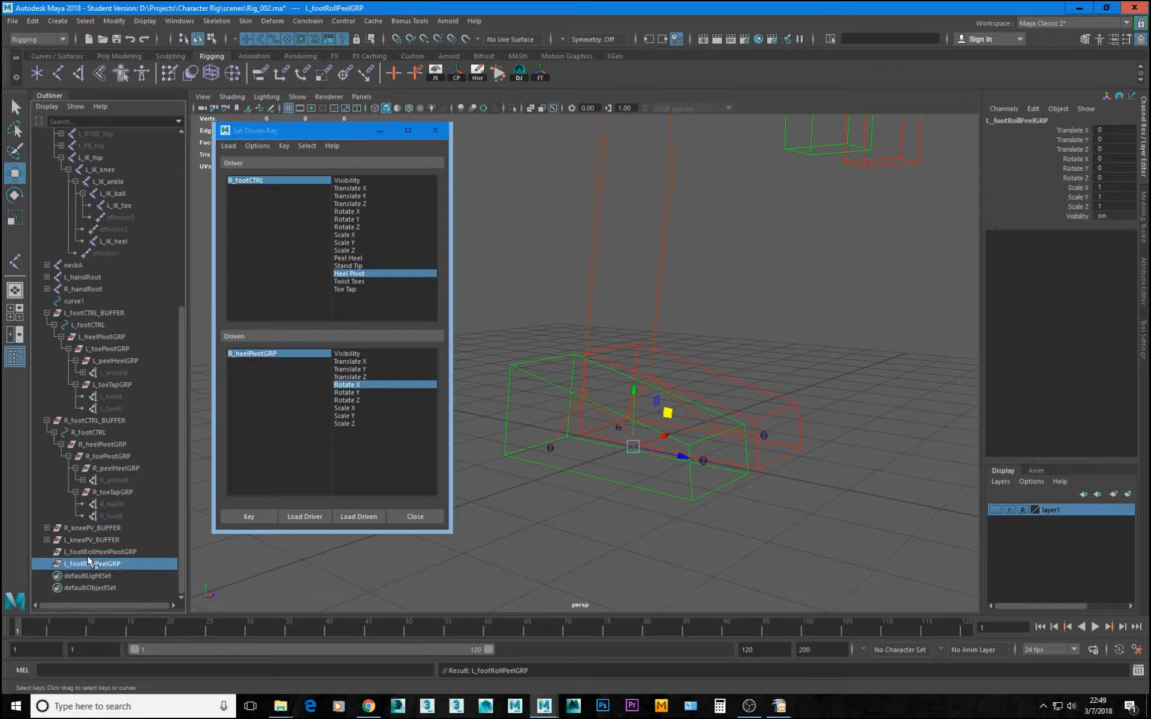
Duplicate the two left foot-roll groups and rename the peel group's copy R_footRollPeelGRP
left_click(107, 552, "ctrl")
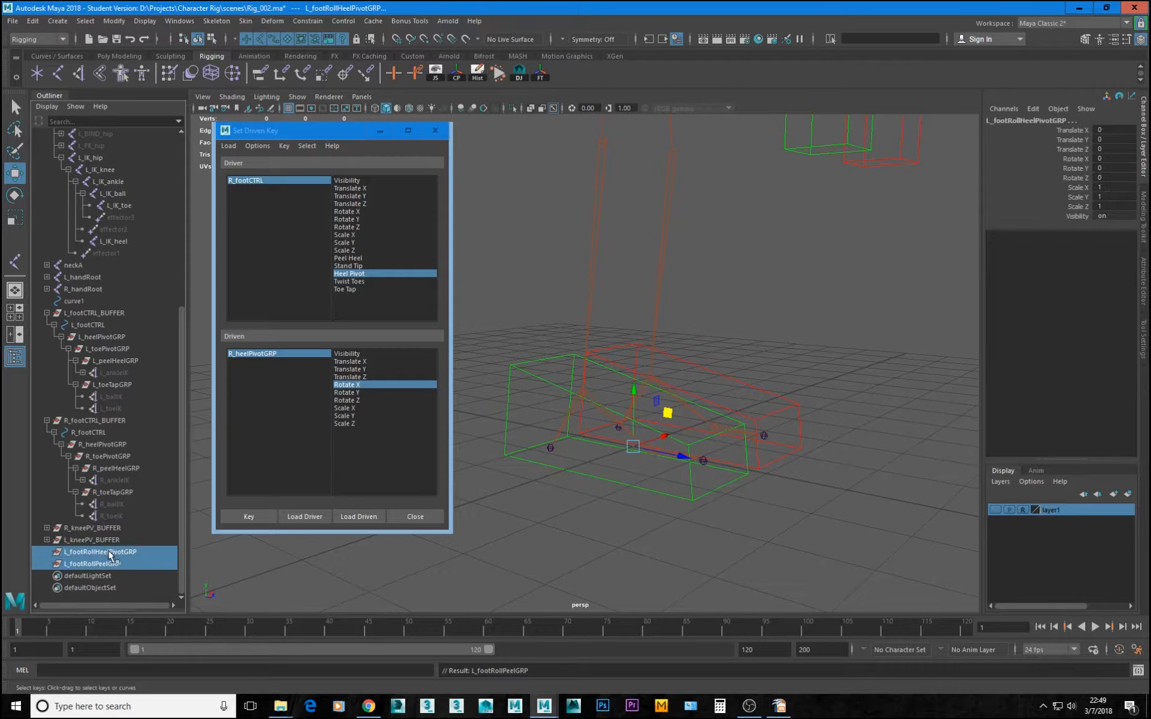
key("ctrl+d")
double_click(79, 576)
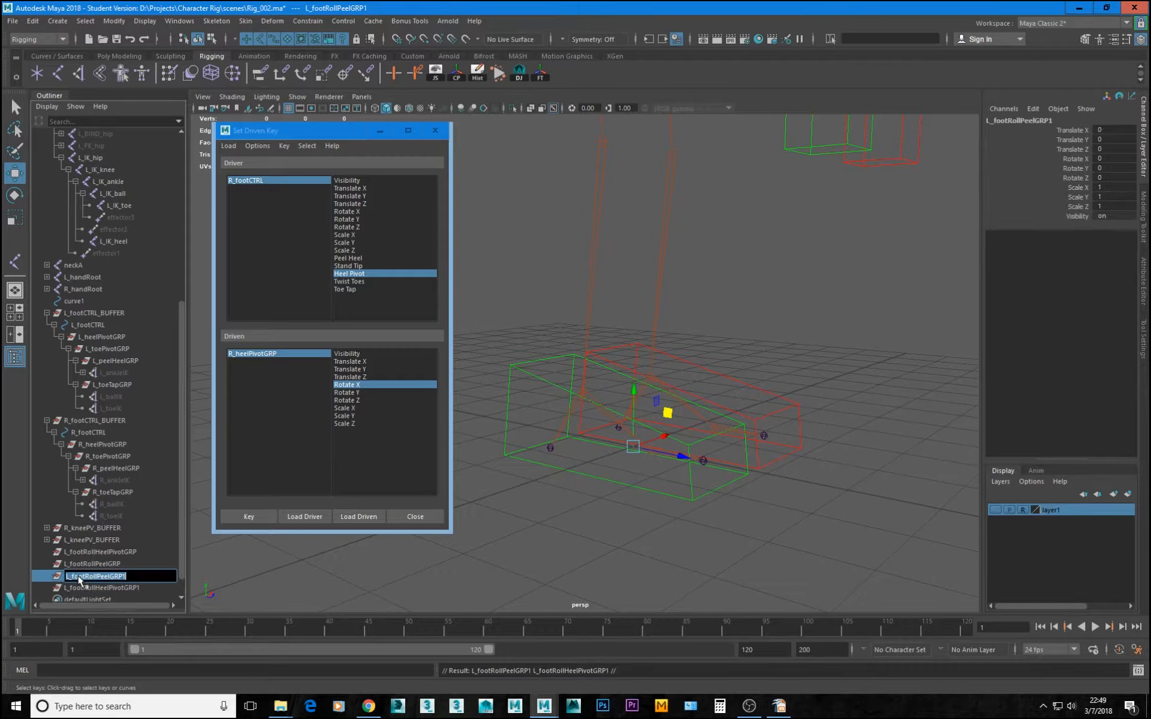
left_click_drag(72, 577, 66, 577)
type("R_")
key("BackSpace")
key("Return")
Rename the duplicated heel pivot group R_footRollHeelPivotGRP
left_click(64, 588)
double_click(66, 588)
key("Delete")
type("R")
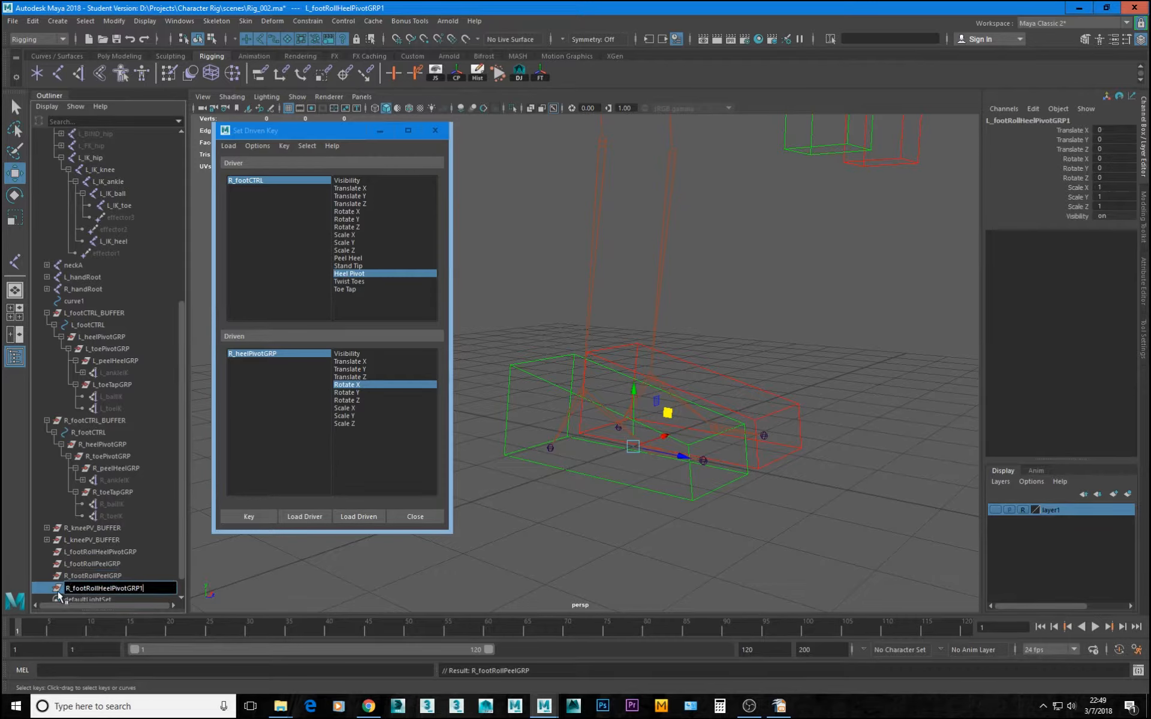
key("End")
key("BackSpace")
key("Return")
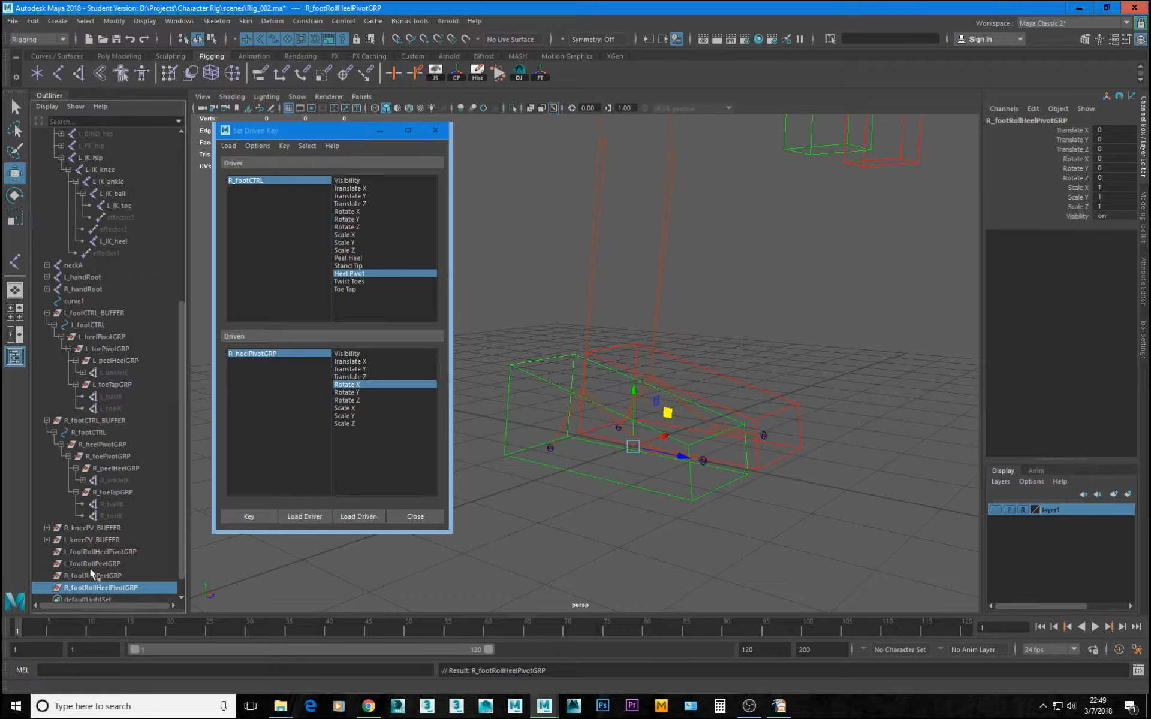
Snap the pivots of L_footRollHeelPivotGRP and R_footRollHeelPivotGRP to the heel joints of their respective feet
left_click(88, 552)
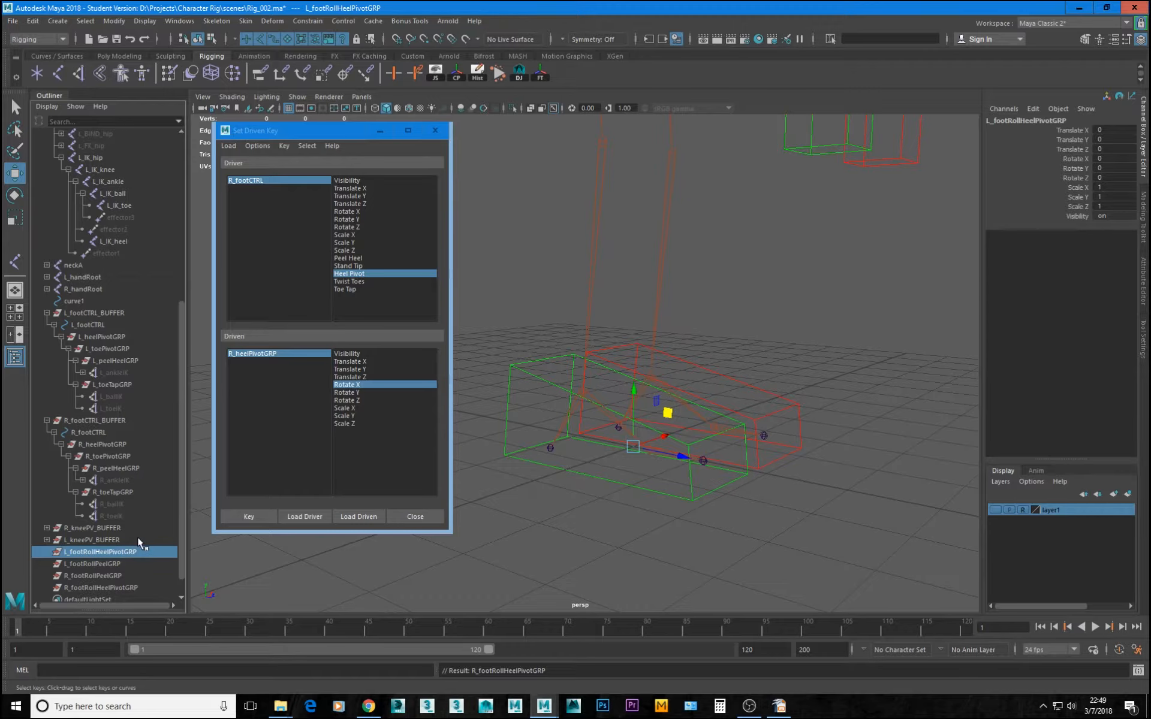
left_click_drag(680, 432, 712, 462, "alt")
middle_click_drag(711, 462, 678, 375, "alt")
left_click_drag(692, 404, 663, 440, "alt")
key("d")
key("v")
middle_click_drag(724, 462, 740, 501)
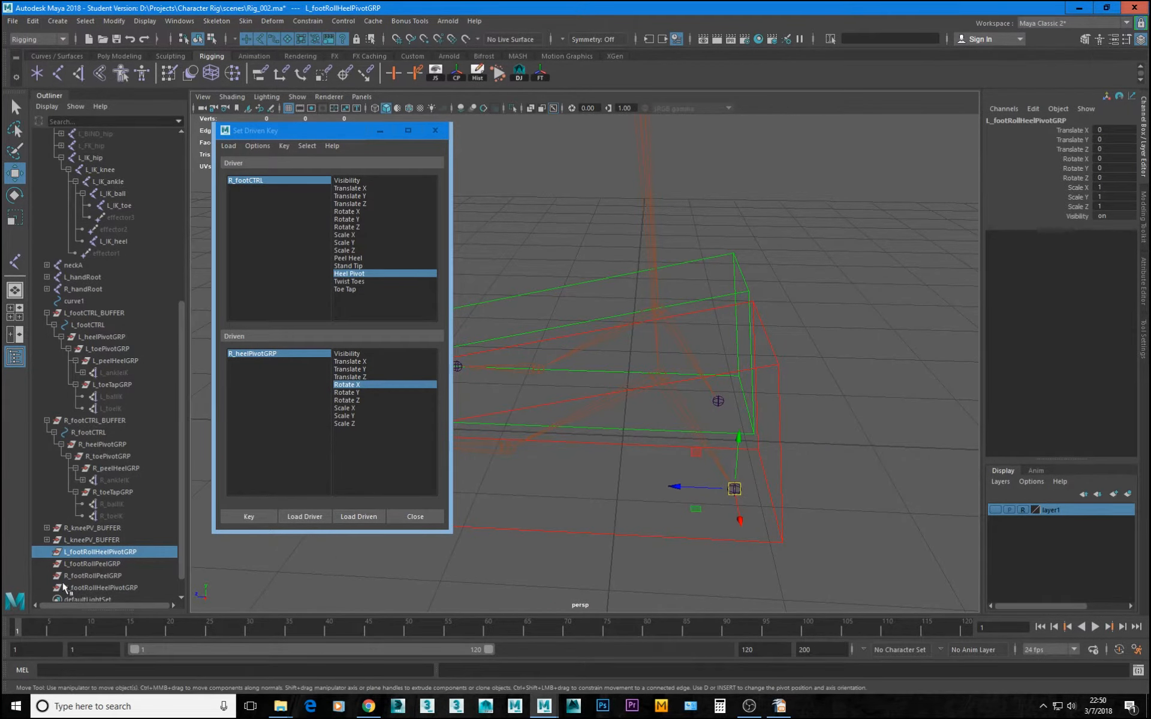
left_click(93, 588)
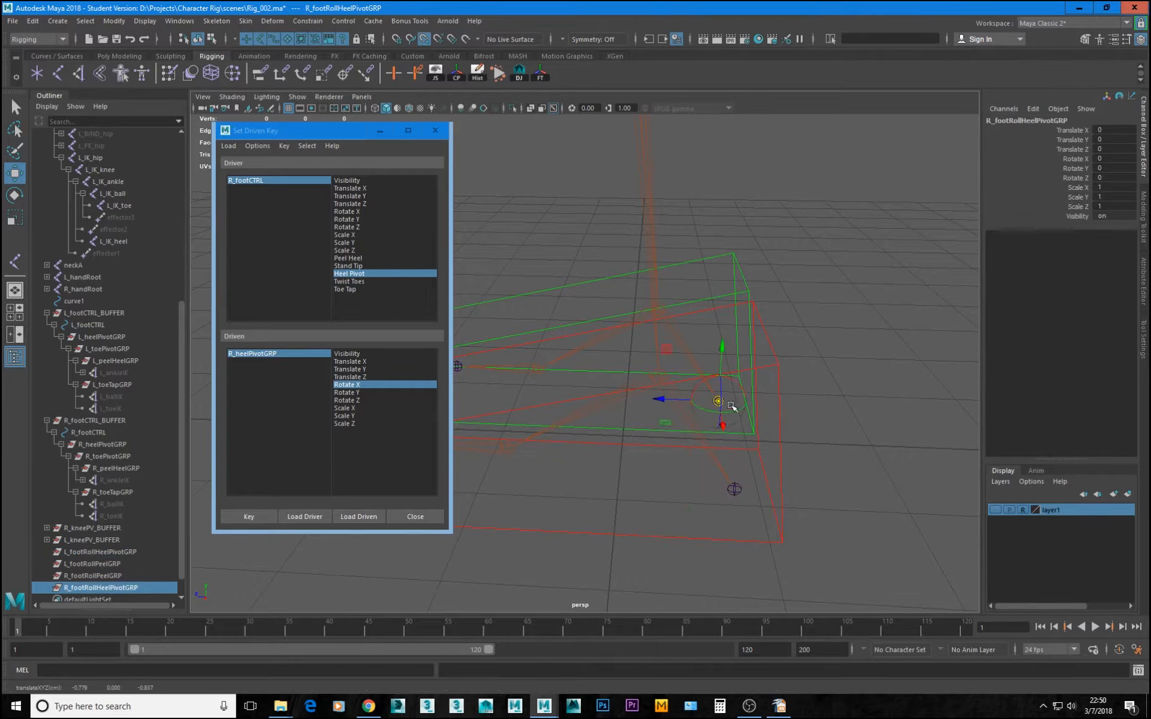
Snap the pivots of L_footRollPeelGRP and R_footRollPeelGRP to the ball joints of their respective feet
left_click(89, 563)
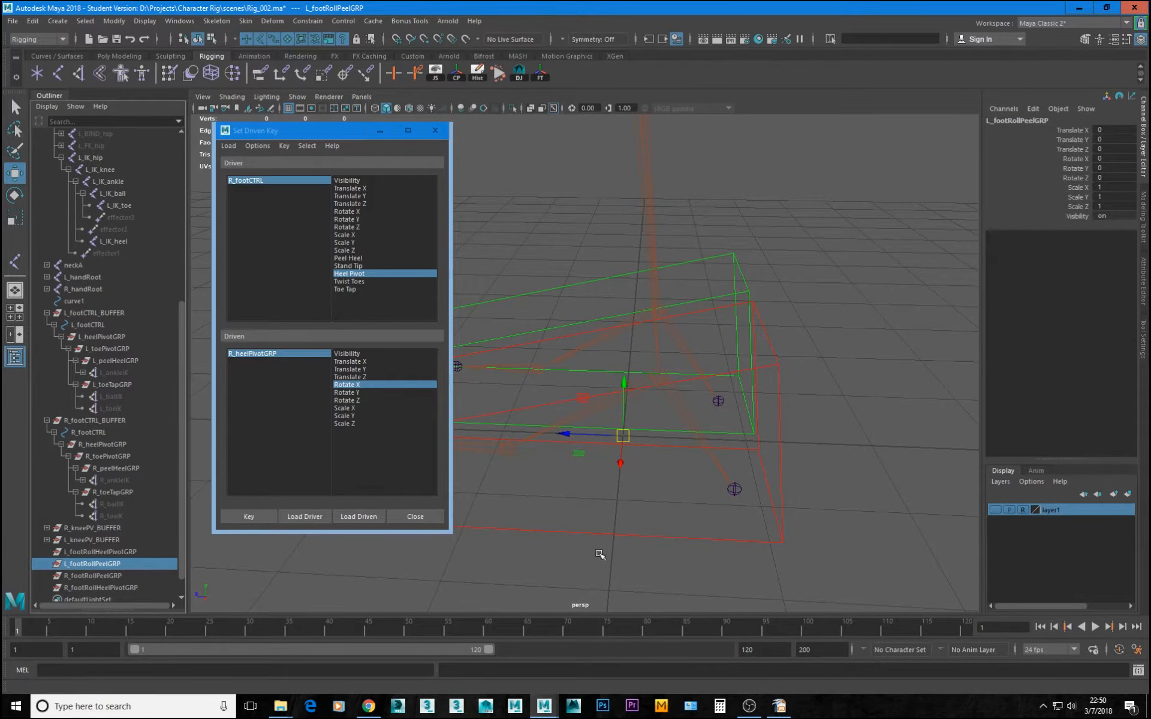
middle_click_drag(662, 504, 795, 499, "alt")
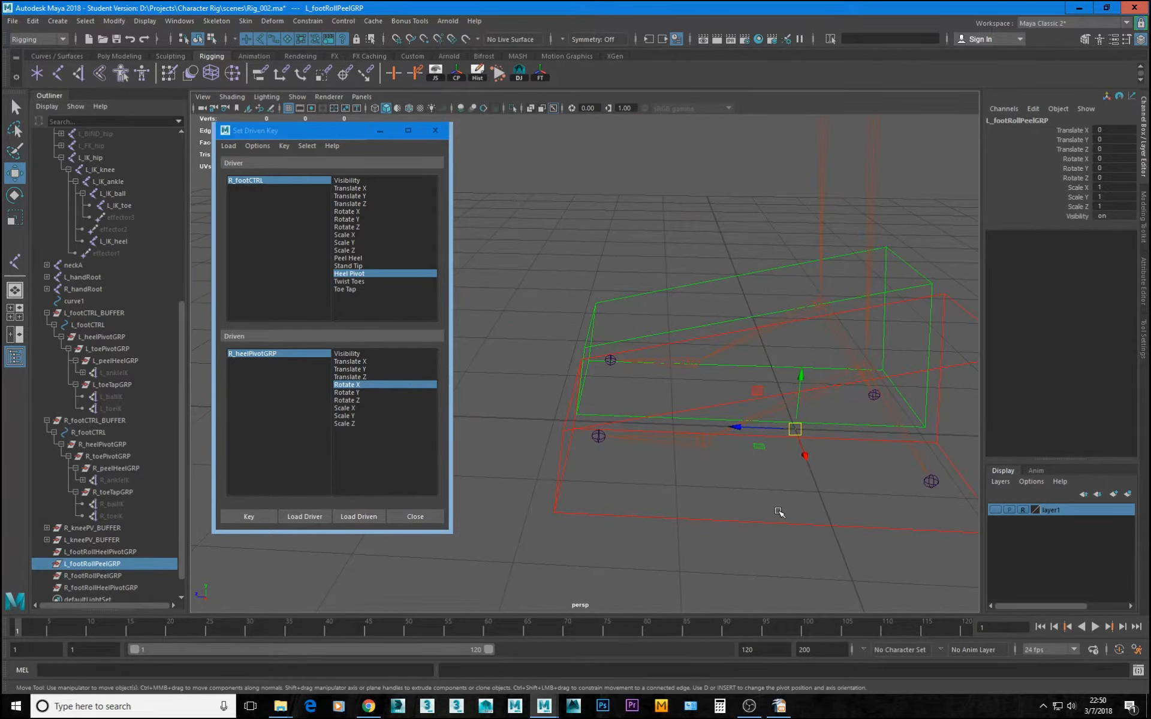
key("d")
middle_click_drag(720, 451, 706, 445)
left_click(102, 576)
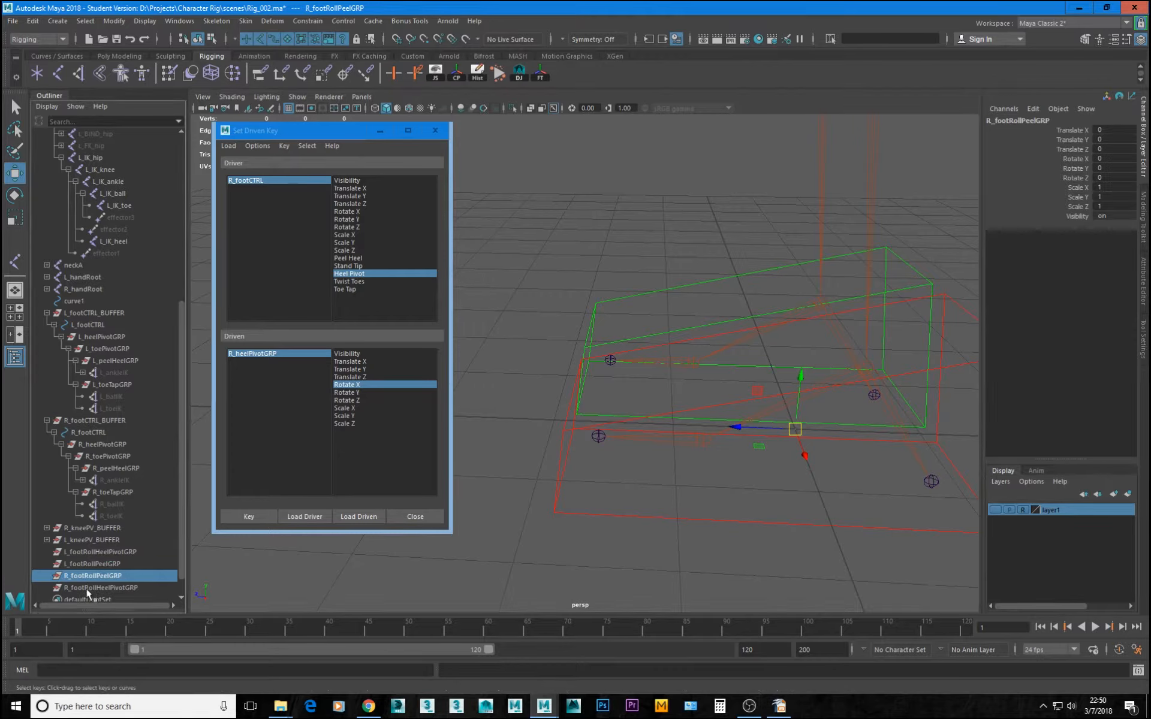
key("d")
middle_click_drag(773, 383, 694, 364)
key("d")
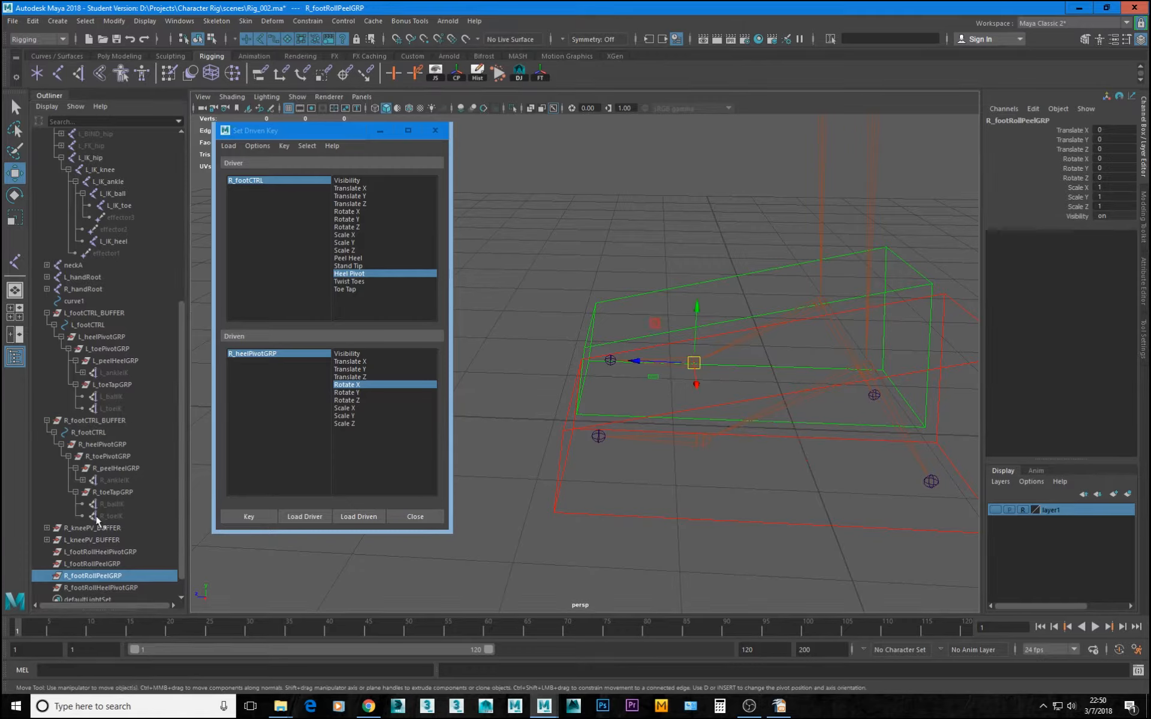
Check the pivot placement of the four left and right foot-roll groups
left_click(104, 552)
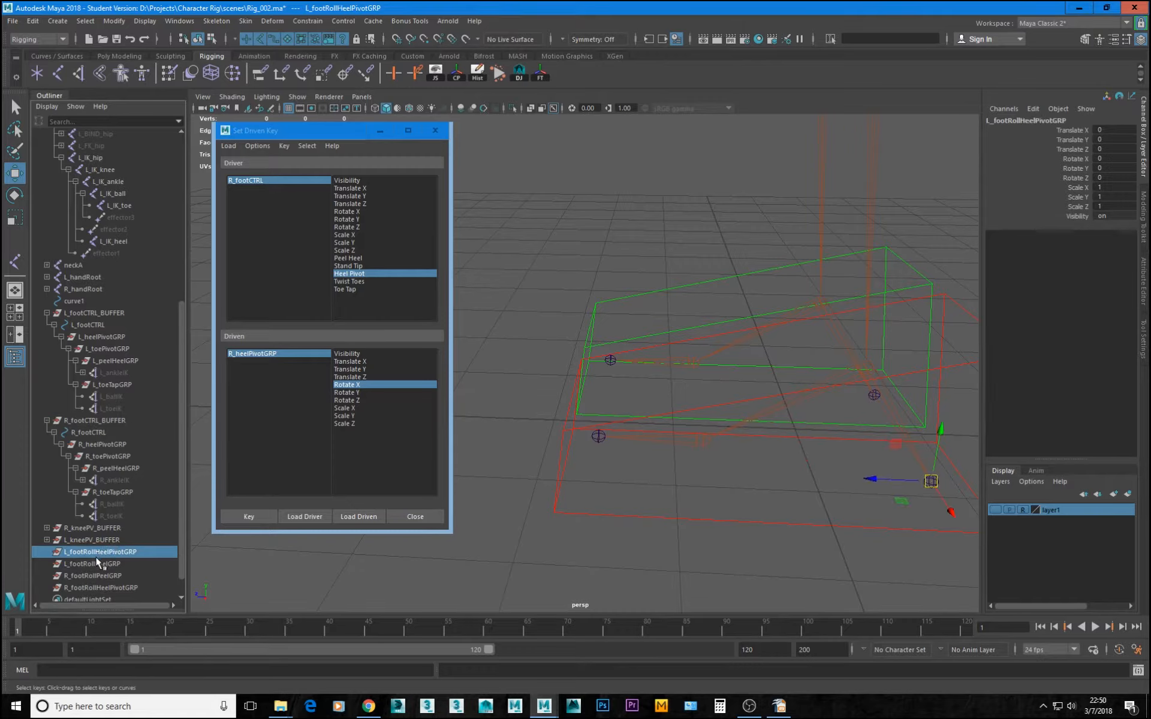
left_click(91, 588)
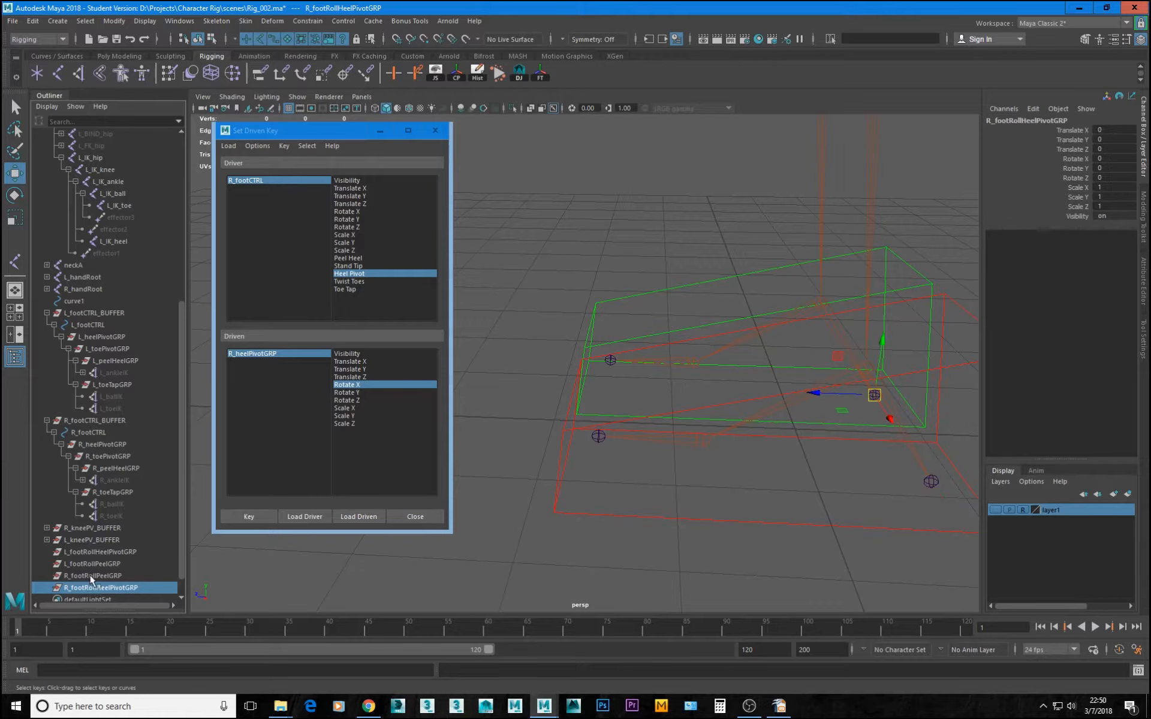
left_click(91, 576)
left_click(91, 564)
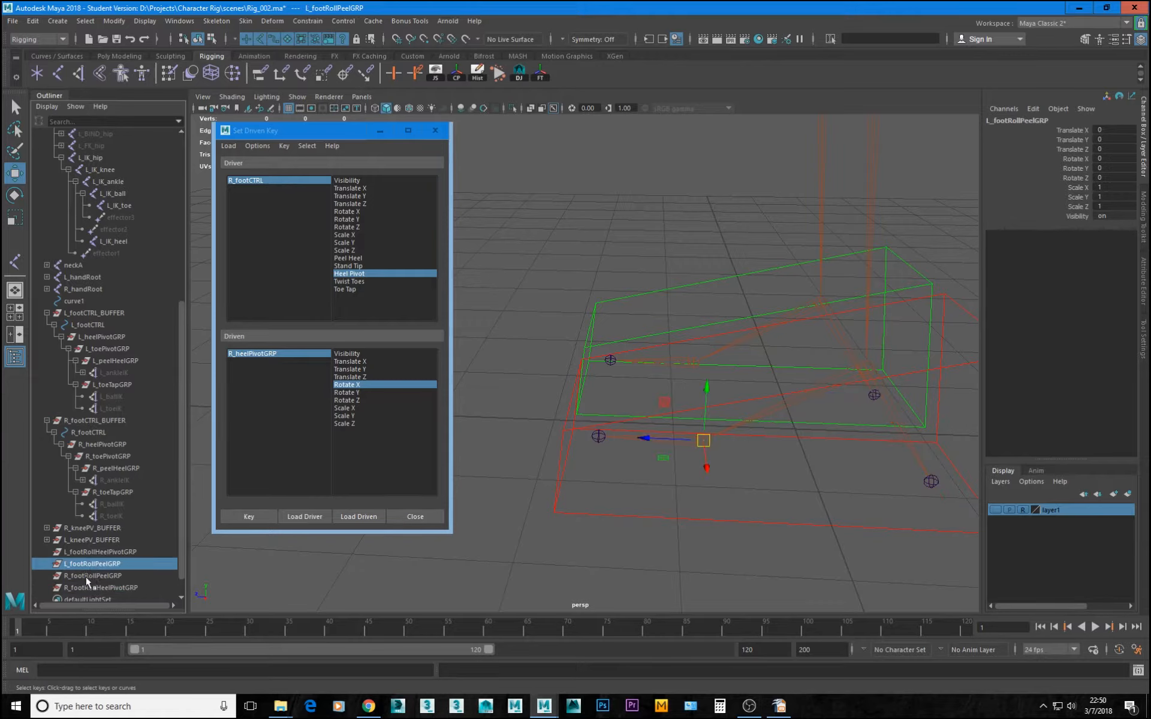
left_click(86, 576)
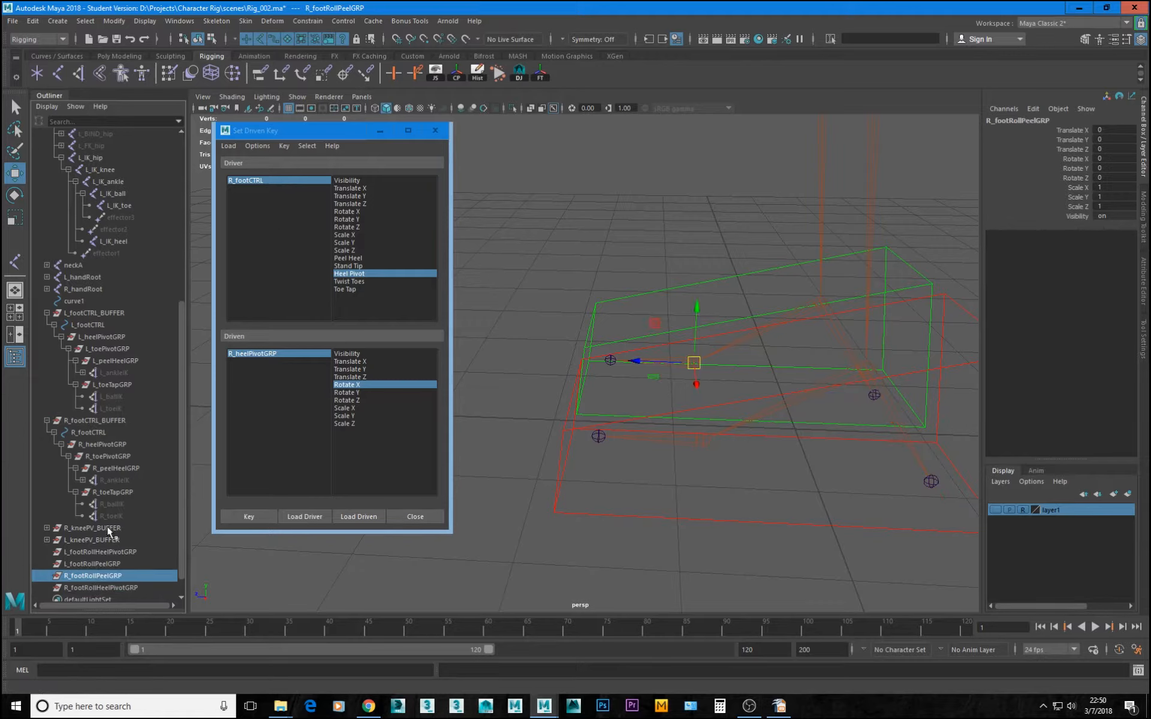
left_click(119, 550)
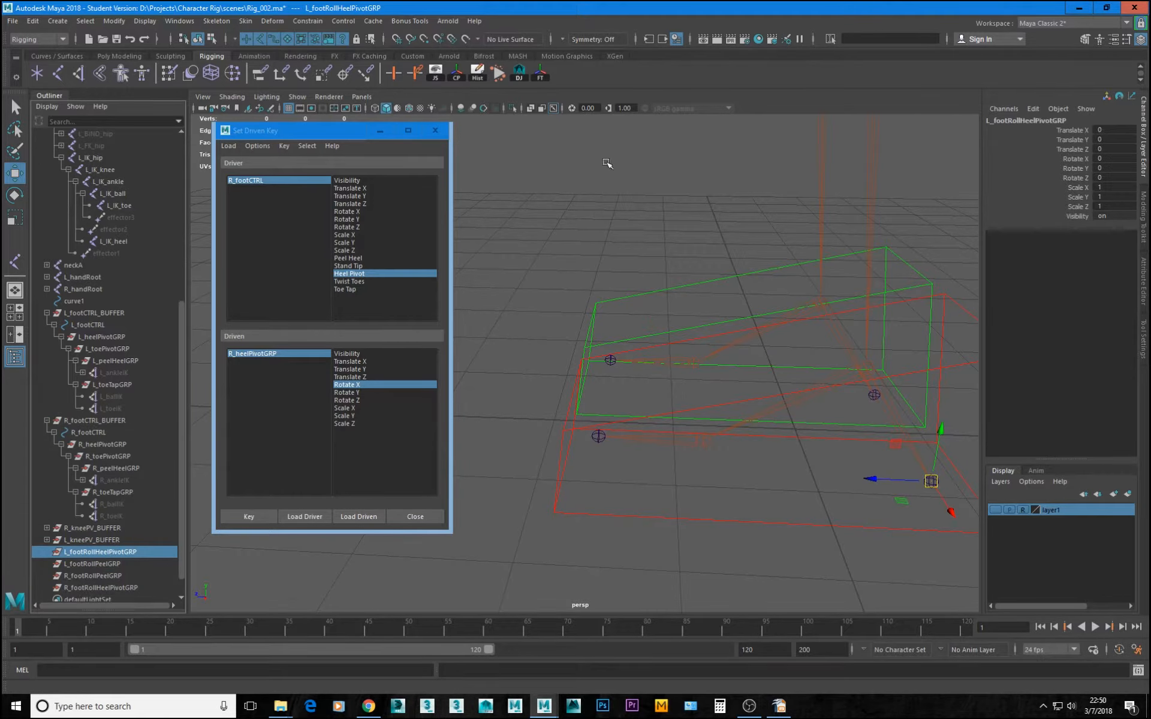
left_click_drag(681, 349, 732, 336, "alt")
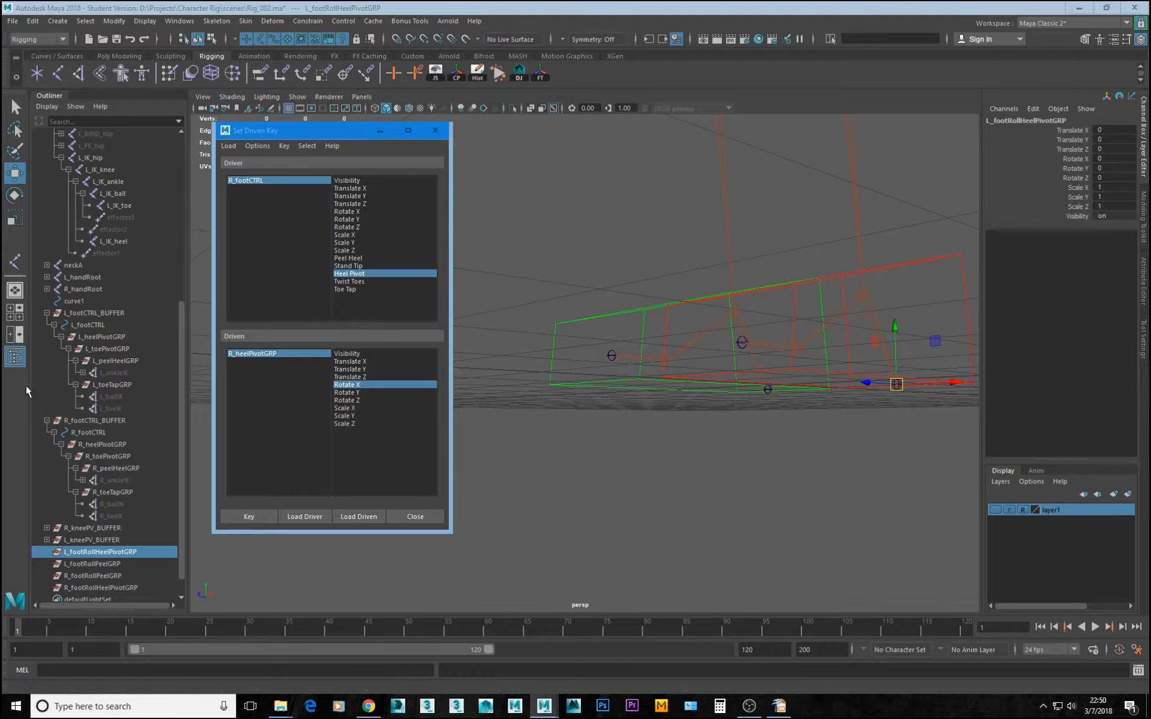
Parent L_footRollPeelGRP under L_toePivotGRP and make L_peelHeelGRP its child
left_click(91, 565)
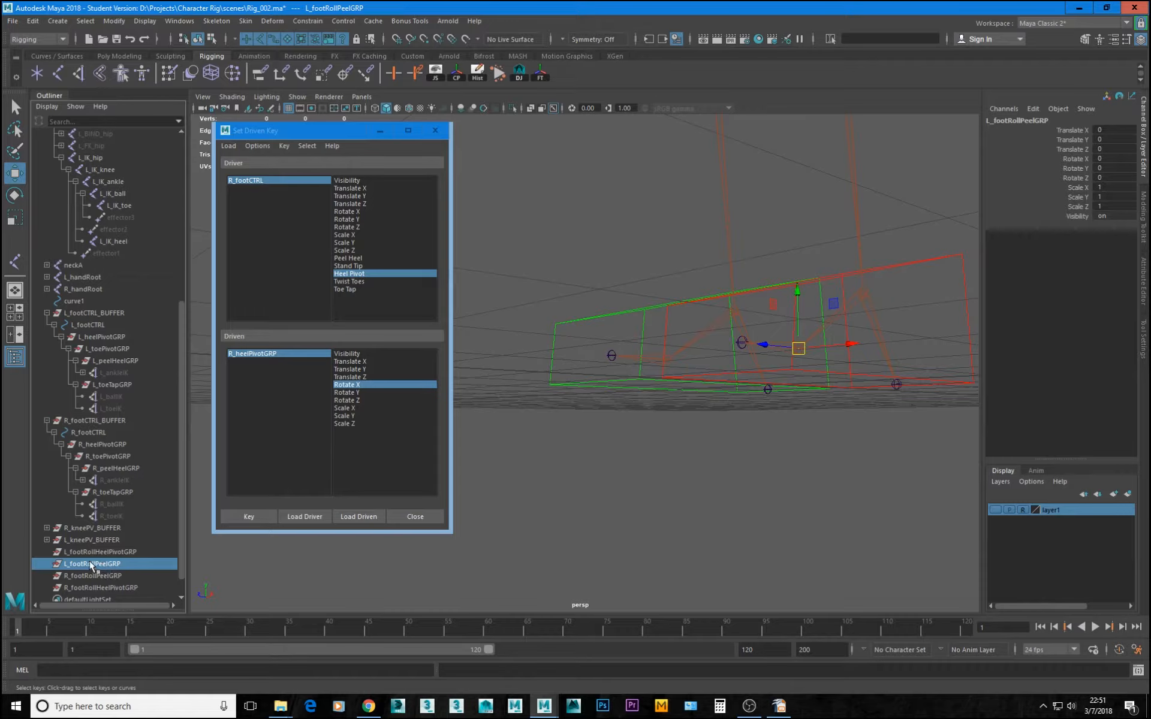
middle_click_drag(89, 568, 99, 349)
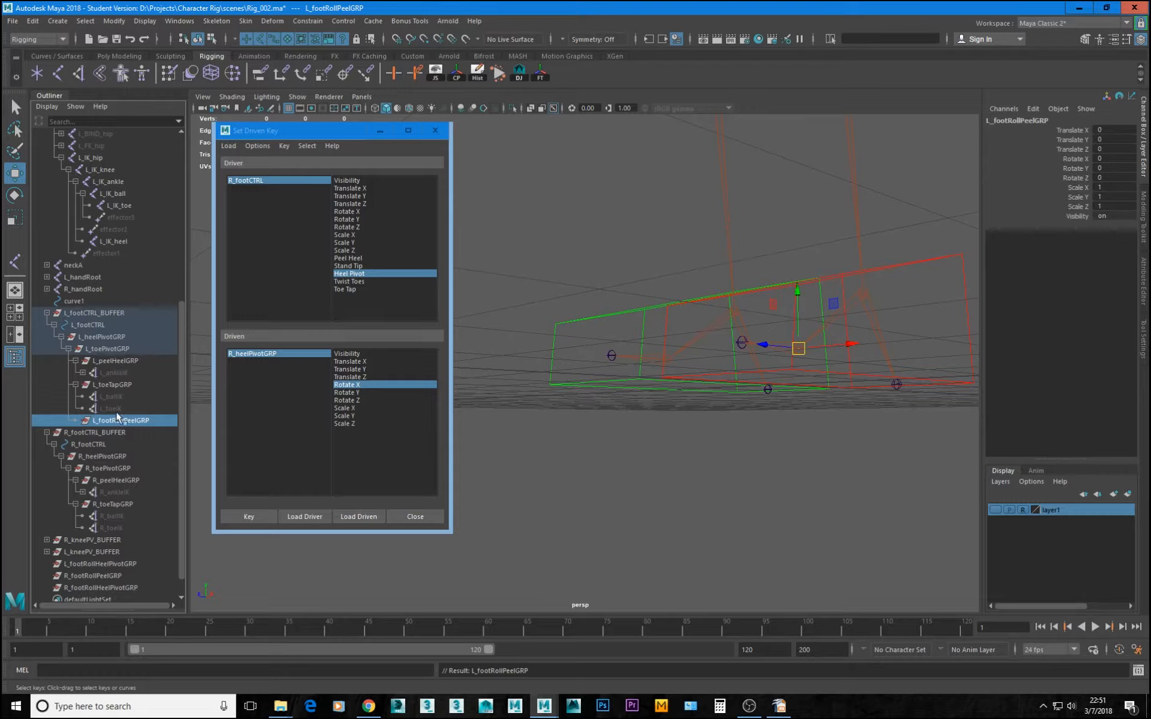
left_click(112, 361)
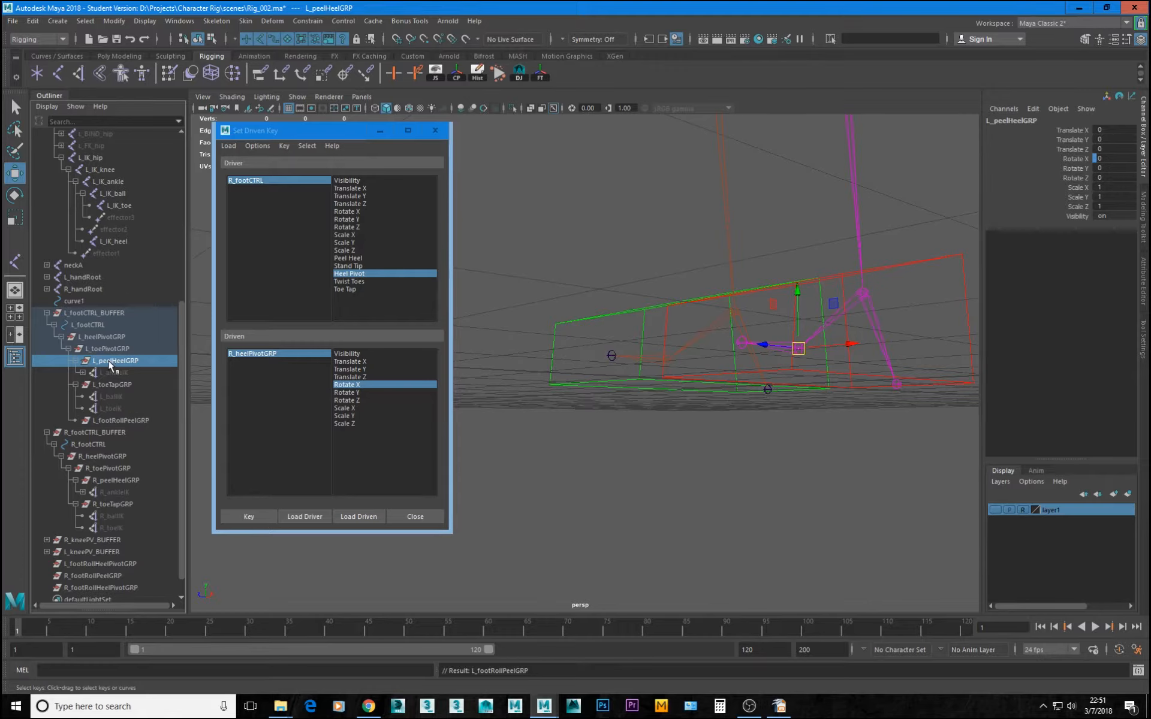
left_click_drag(107, 361, 119, 422)
left_click(75, 396)
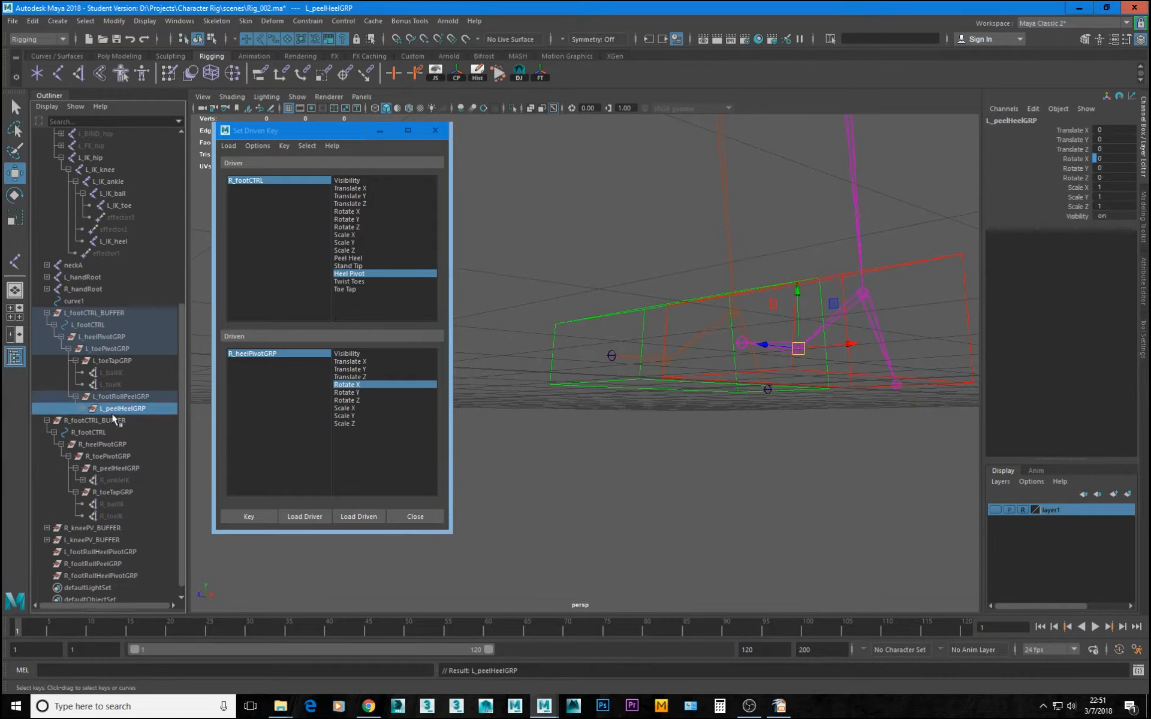
left_click(83, 408)
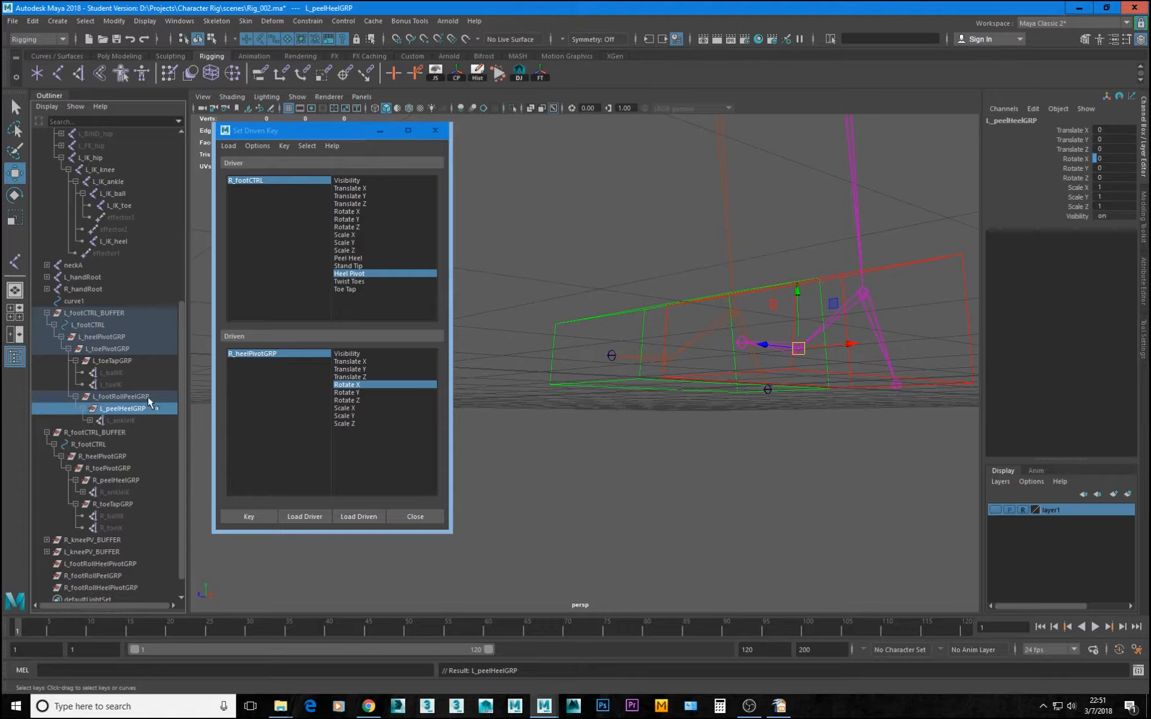
left_click(111, 398)
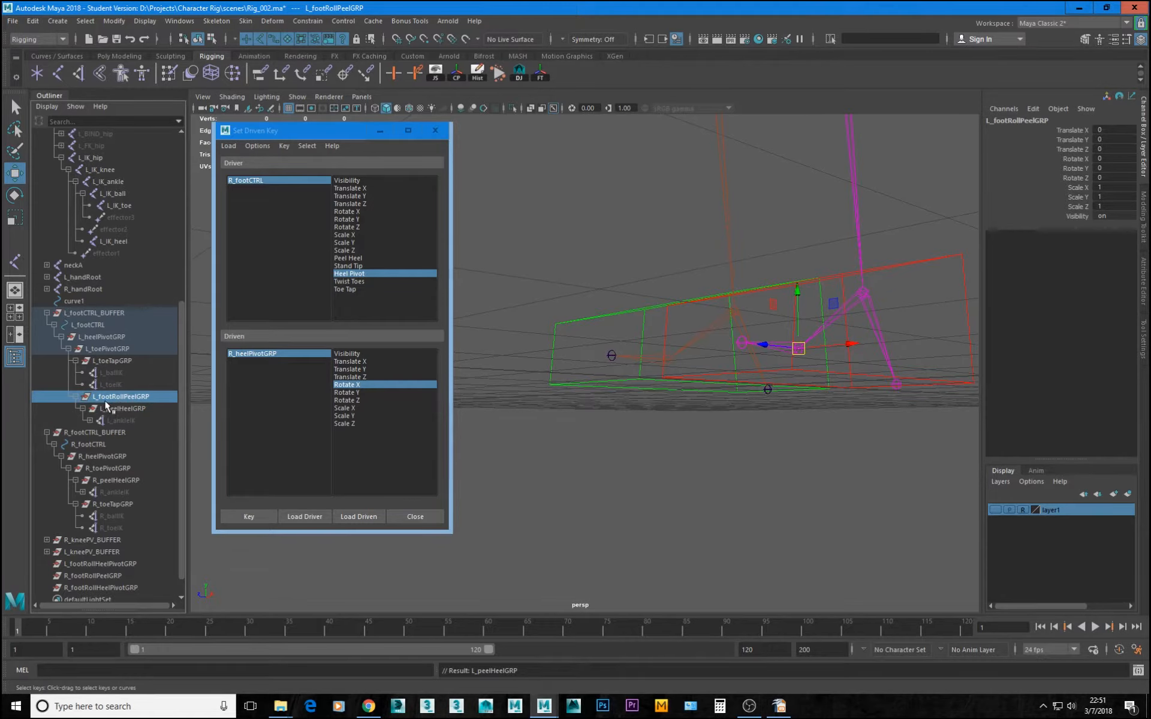
Parent L_footRollHeelPivotGRP under L_footCTRL and make L_heelPivotGRP its child
left_click(102, 564)
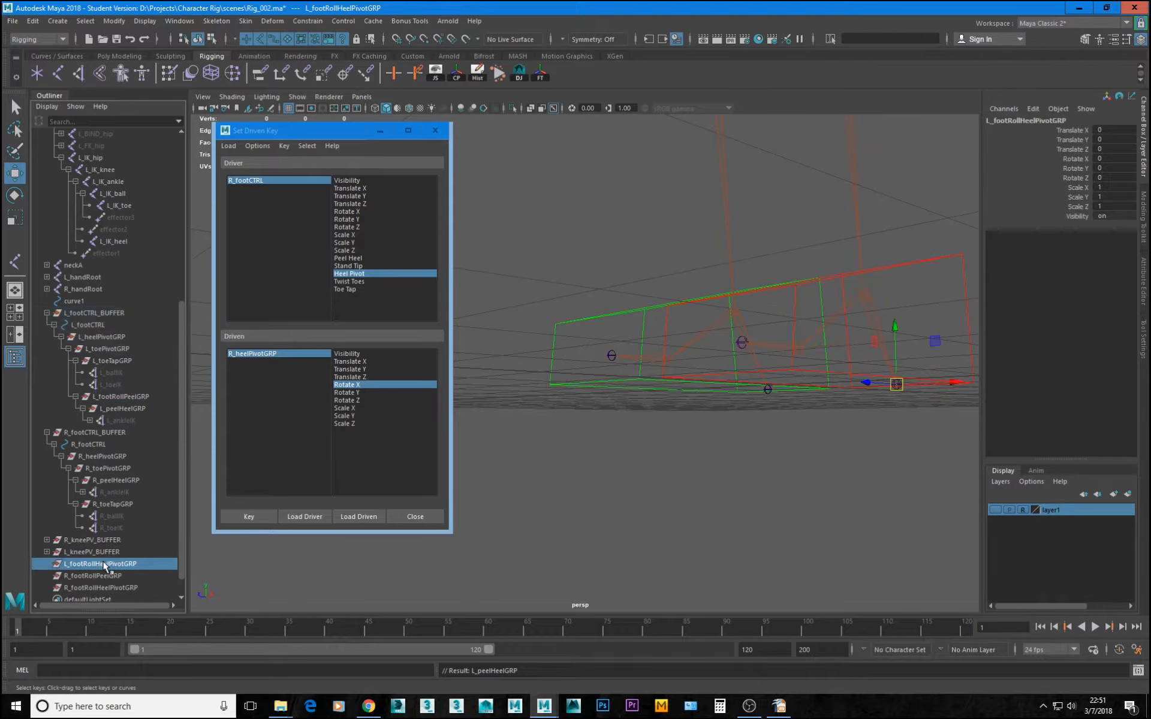
middle_click_drag(103, 562, 85, 322)
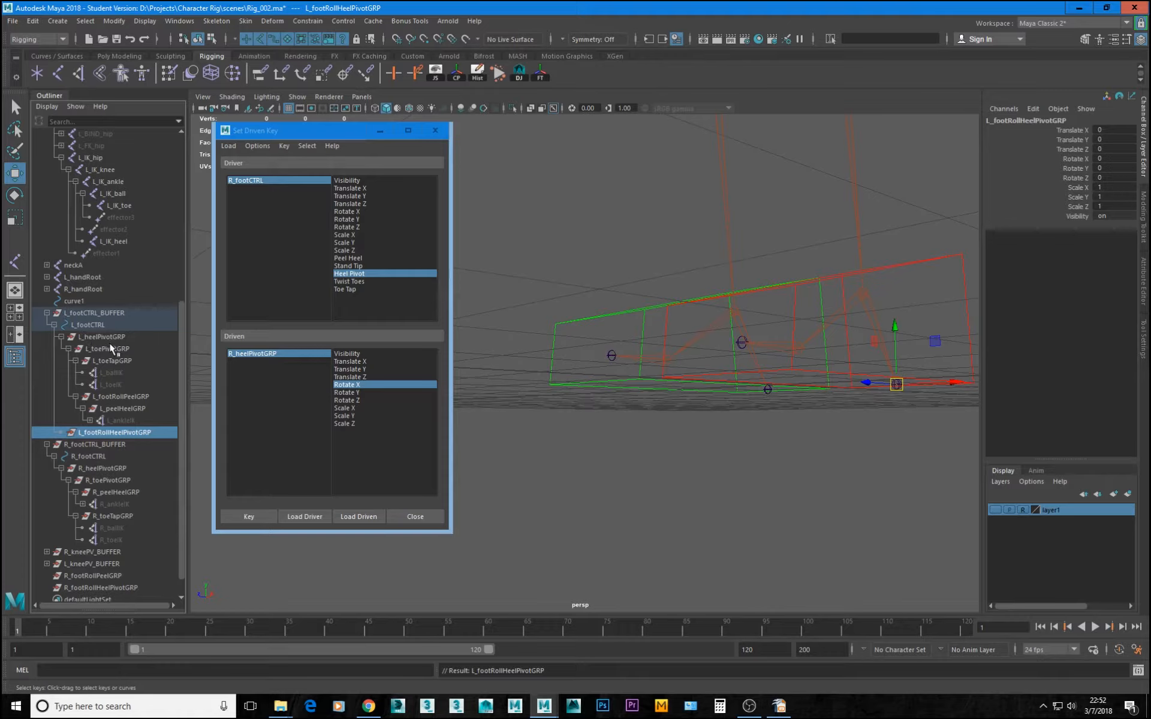
left_click(103, 337)
middle_click_drag(103, 337, 107, 433)
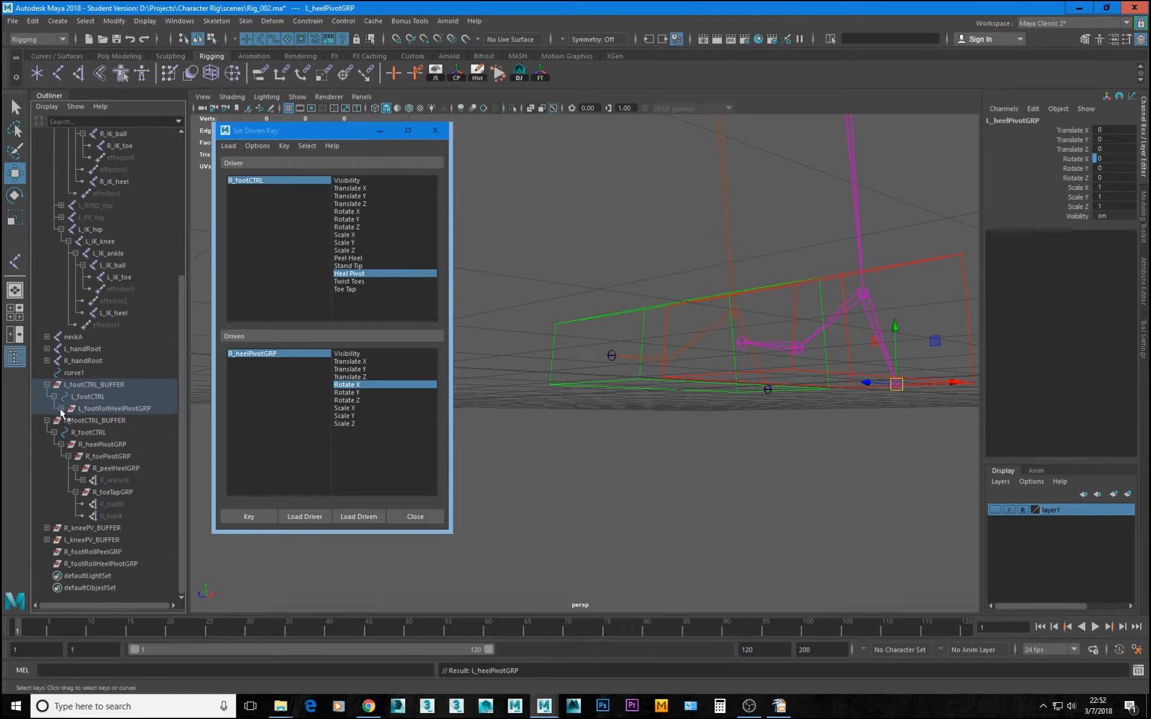
left_click(61, 408)
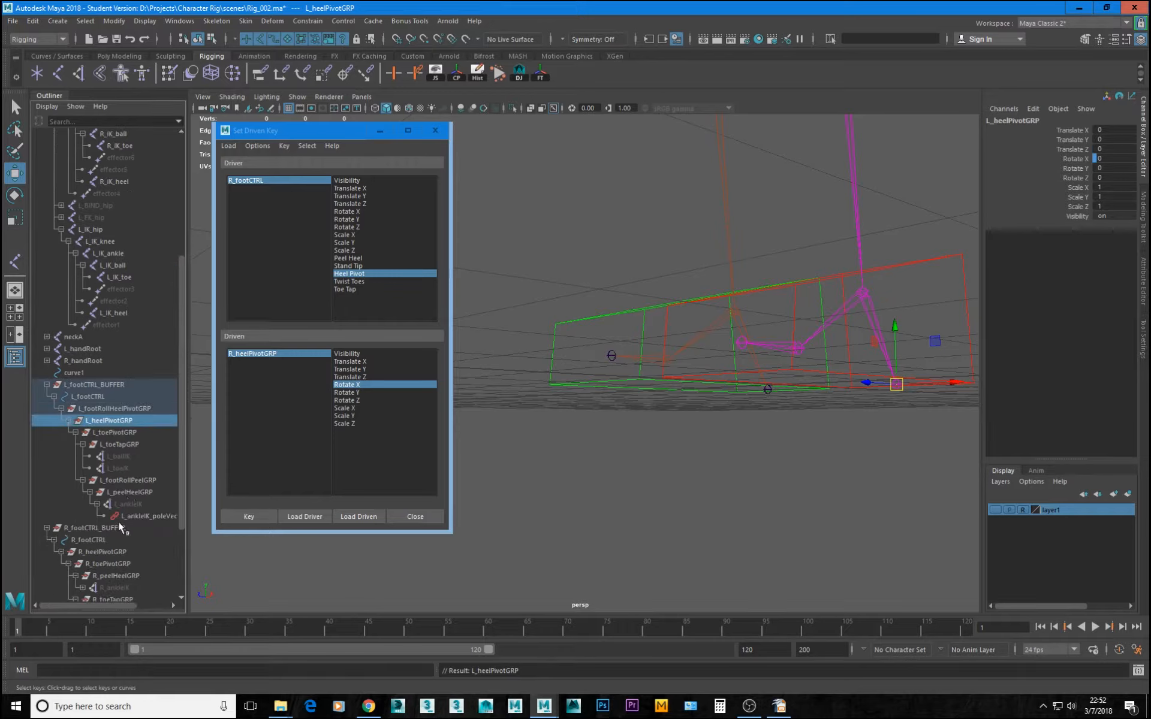
left_click(98, 504)
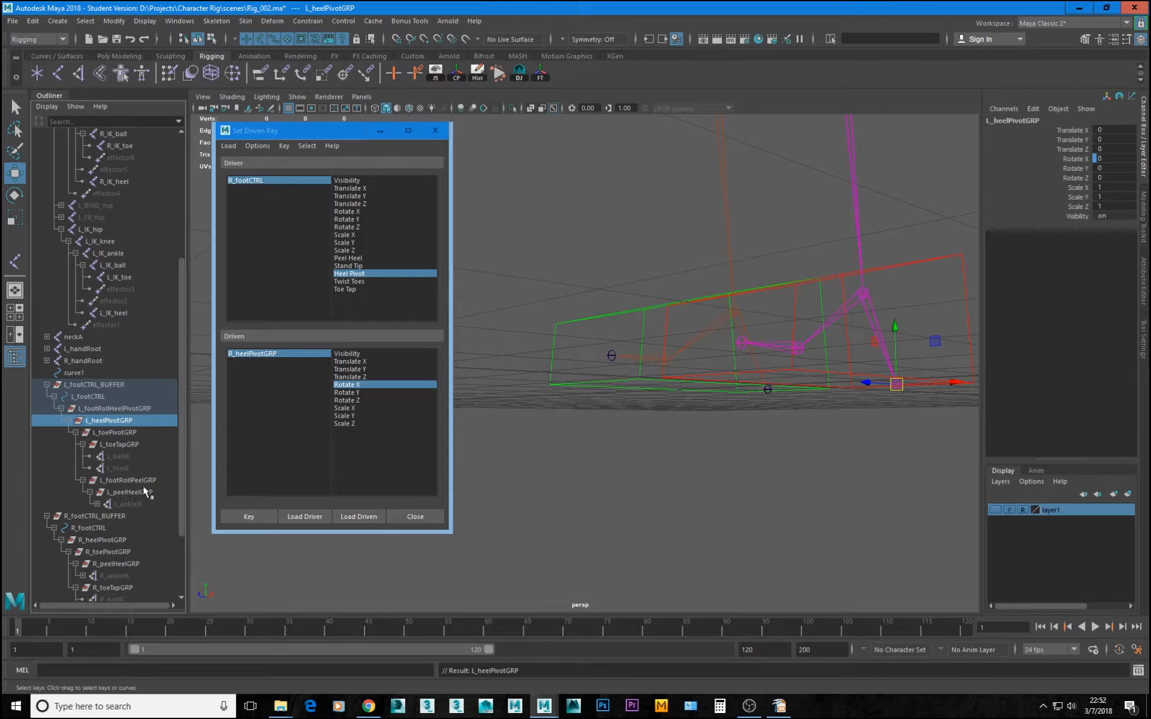
Group L_toePivotGRP within L_heelPivotGRP and name the new parent group L_footRollToePivotGRP
left_click(118, 434)
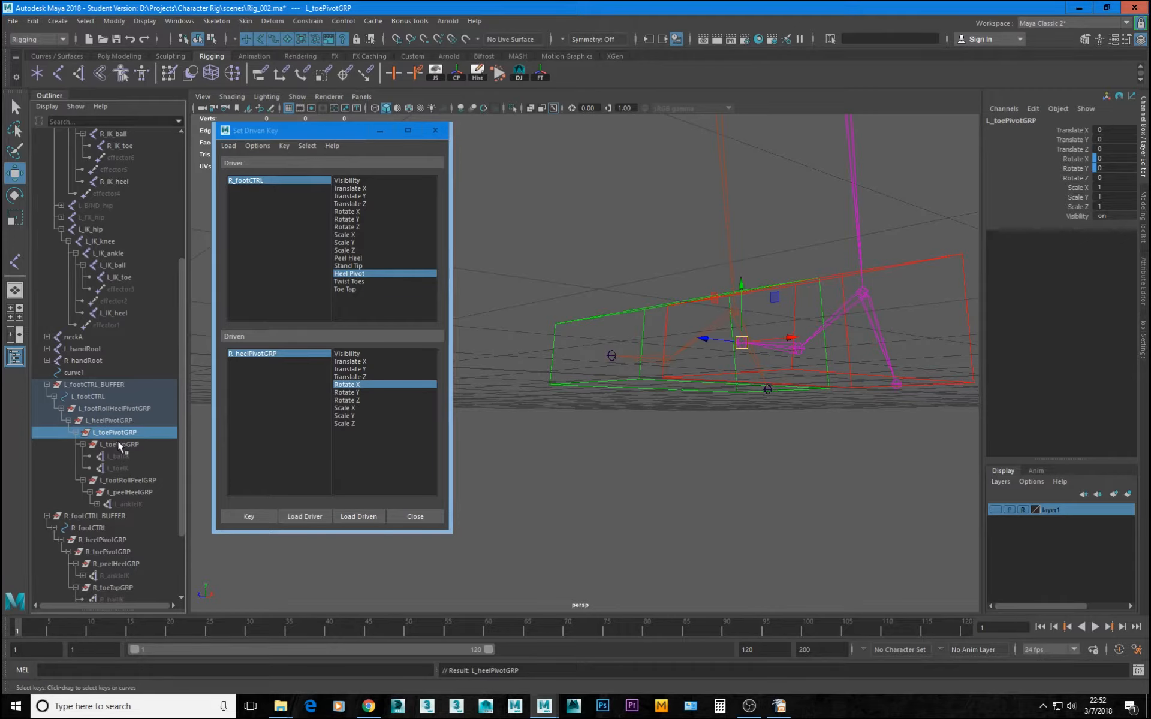
key("ctrl+g")
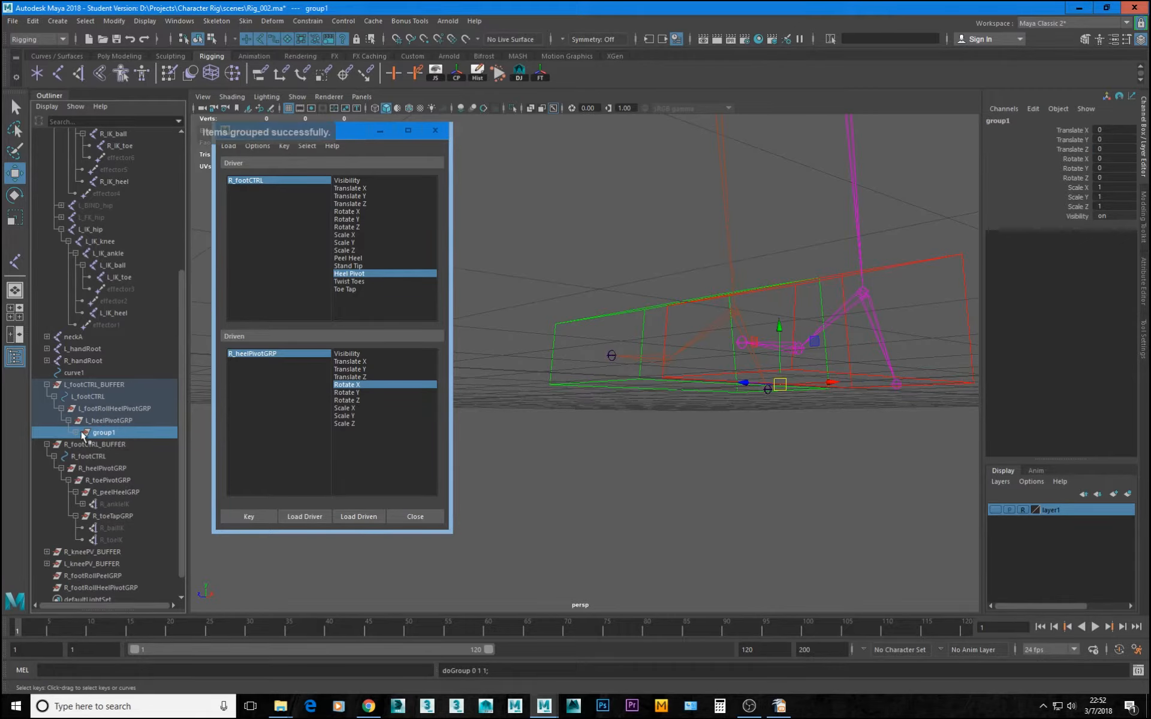
left_click(75, 432)
left_click(81, 444, "shift")
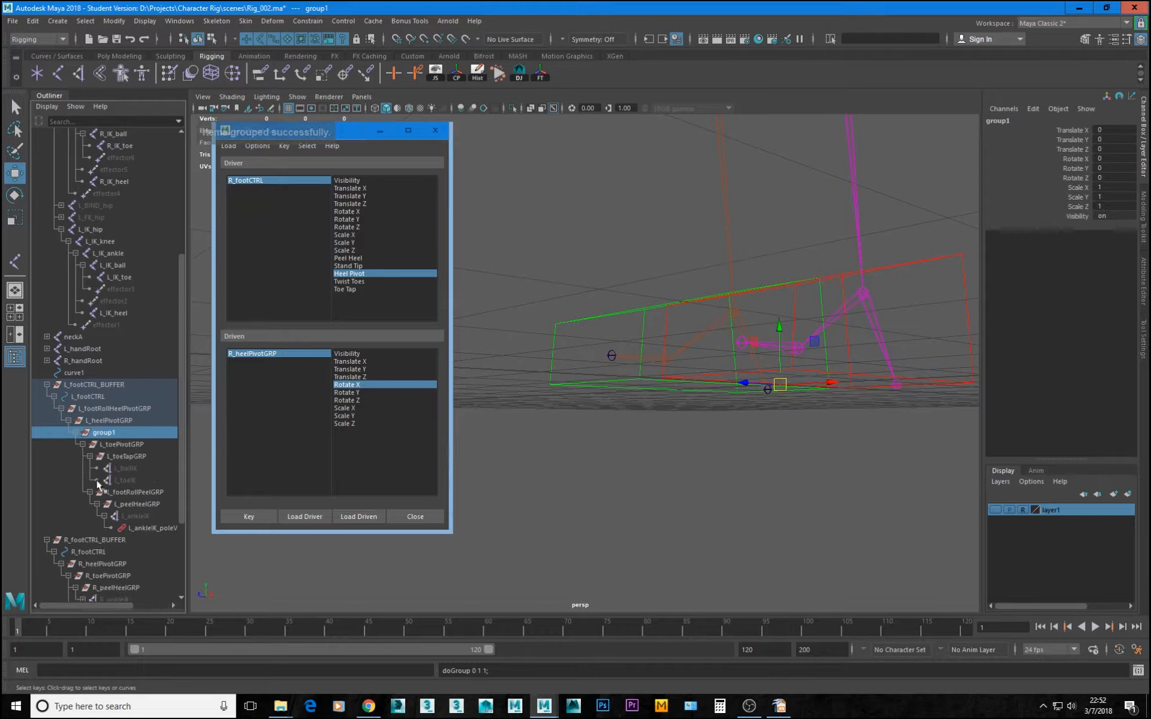
left_click(105, 516)
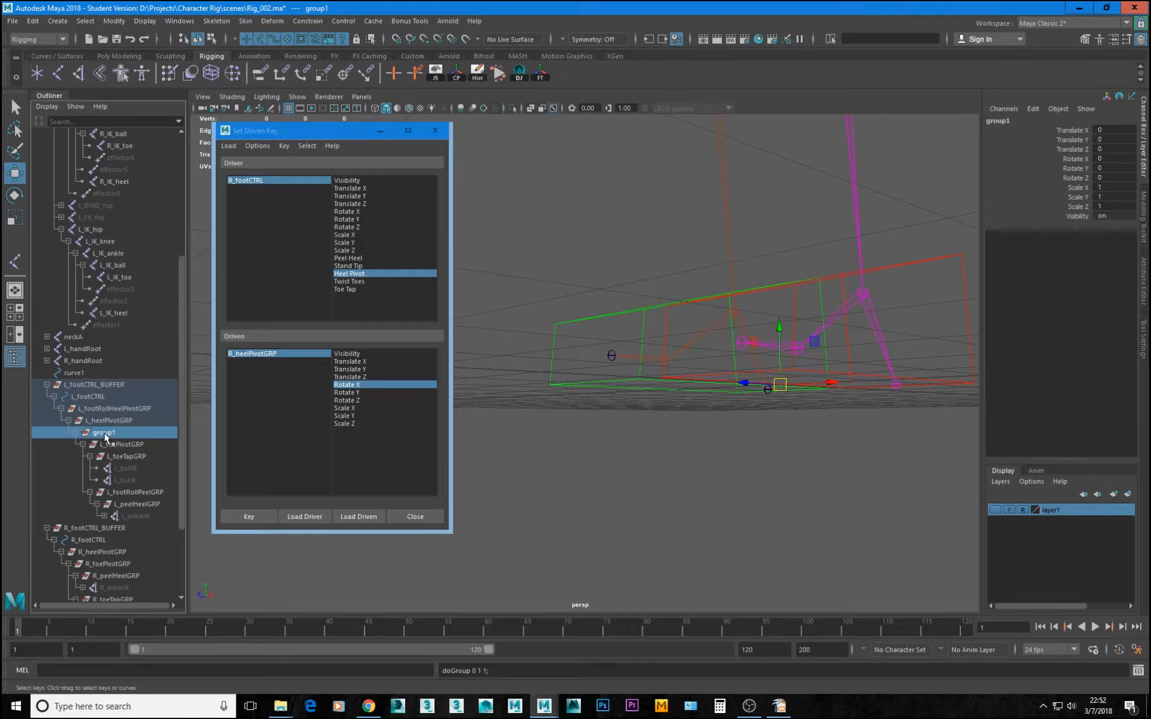
double_click(104, 433)
type("L_foot")
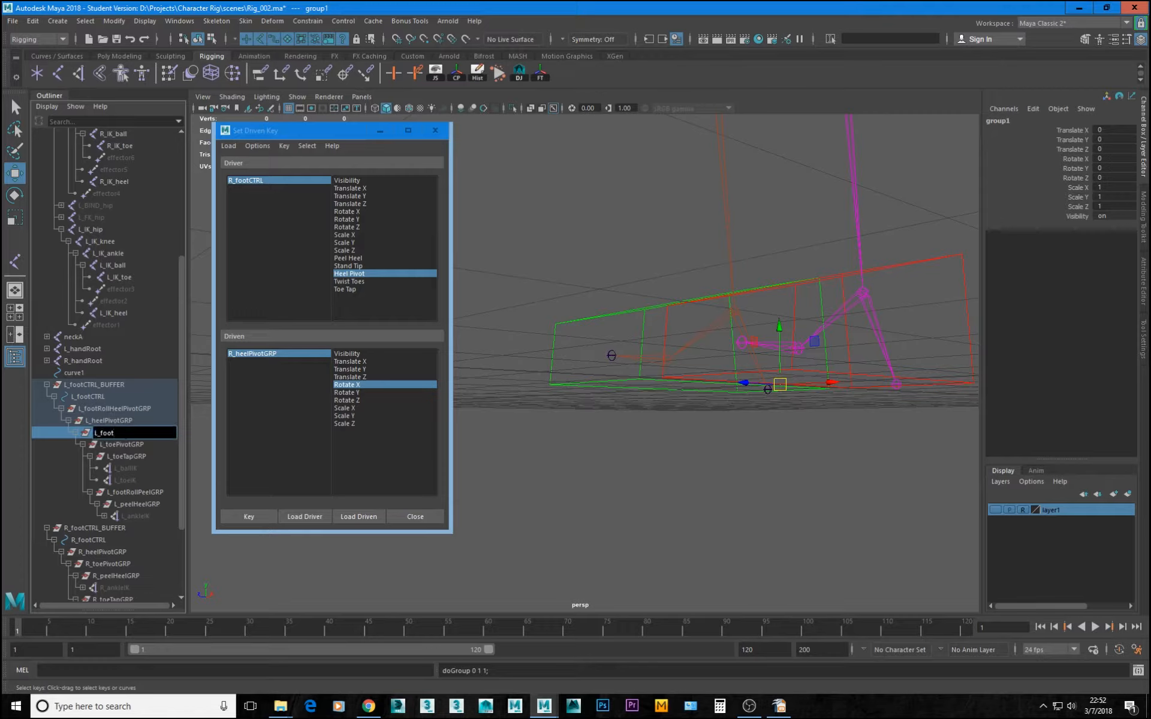
type("RollToePivotGRP")
key("Return")
Snap the pivot of L_footRollToePivotGRP to the left foot's toe joint
left_click_drag(783, 429, 740, 465, "alt")
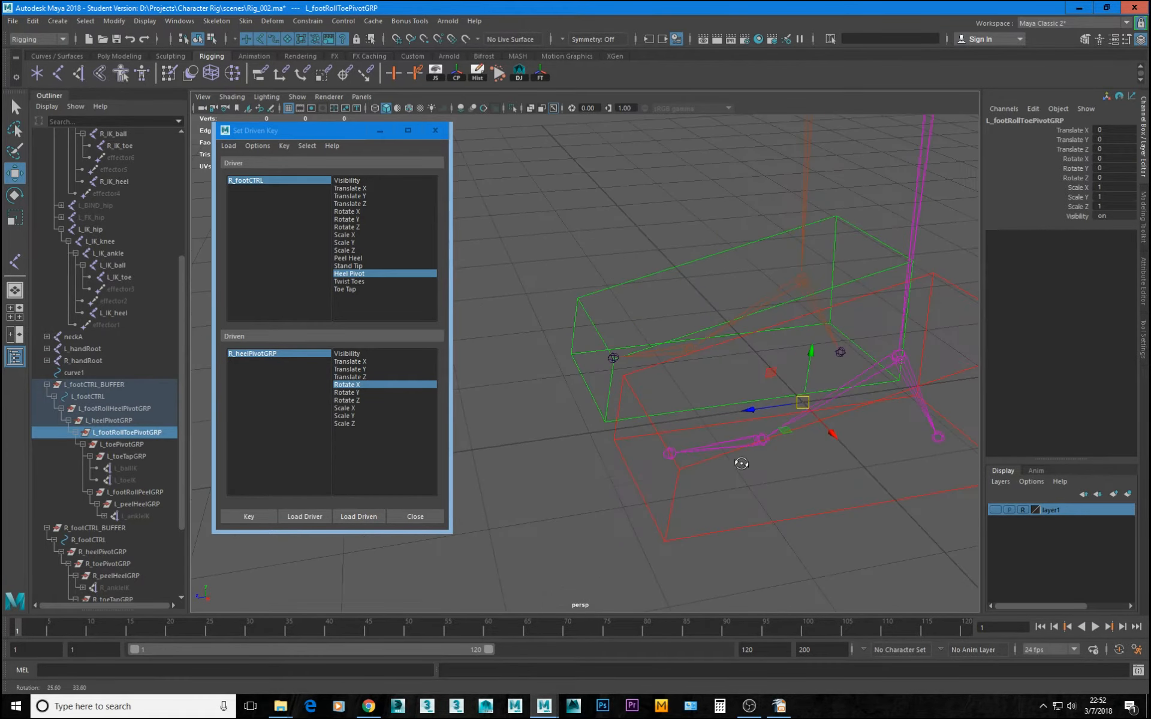
key("d")
key("v")
middle_click_drag(761, 451, 657, 448)
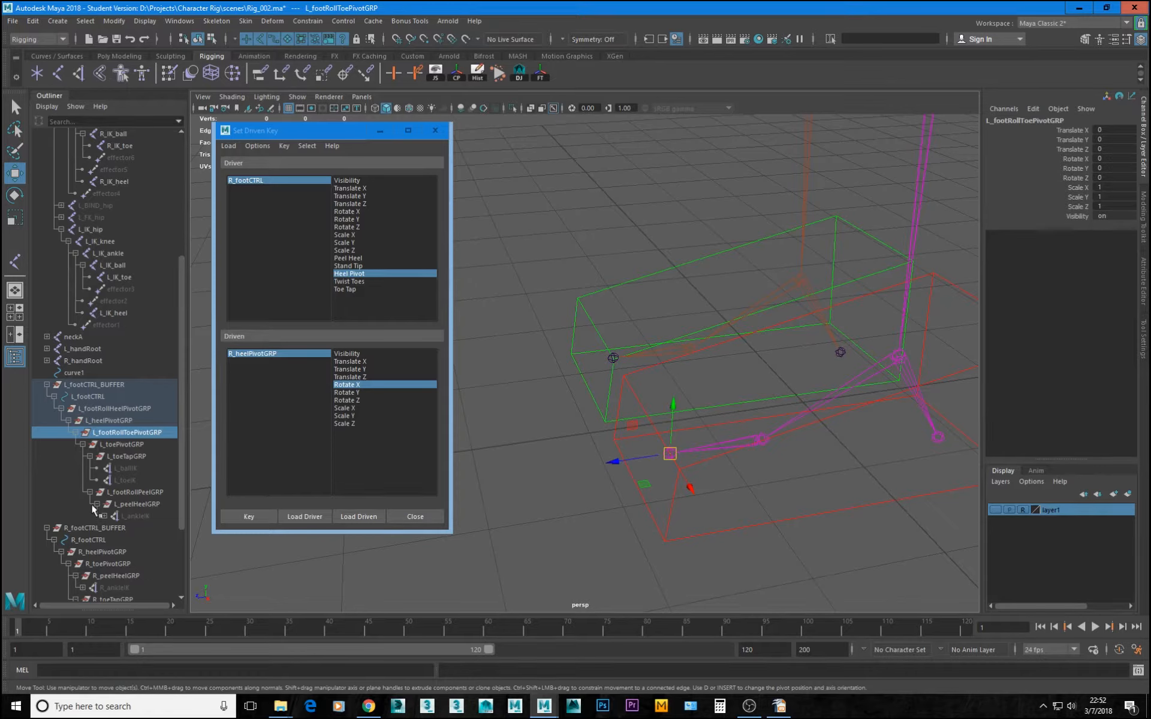
Parent R_footRollPeelGRP under R_toePivotGRP and make R_peelHeelGRP its child
left_click_drag(710, 334, 666, 408, "alt")
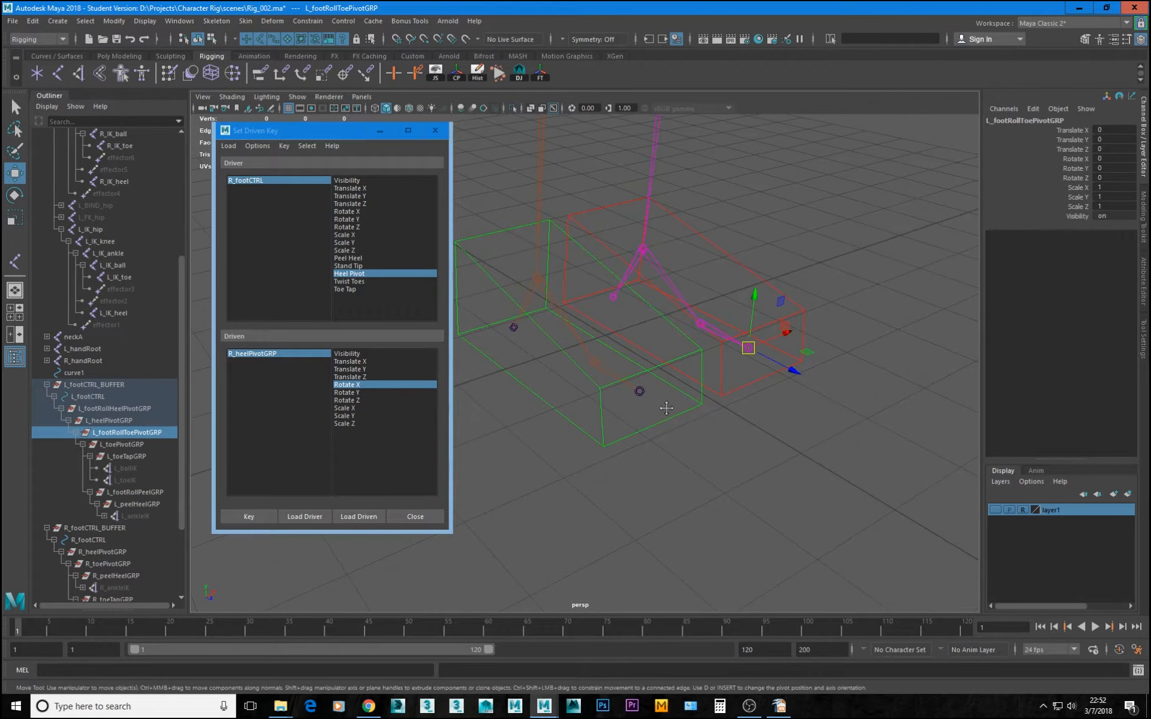
scroll(91, 473, "down", 3)
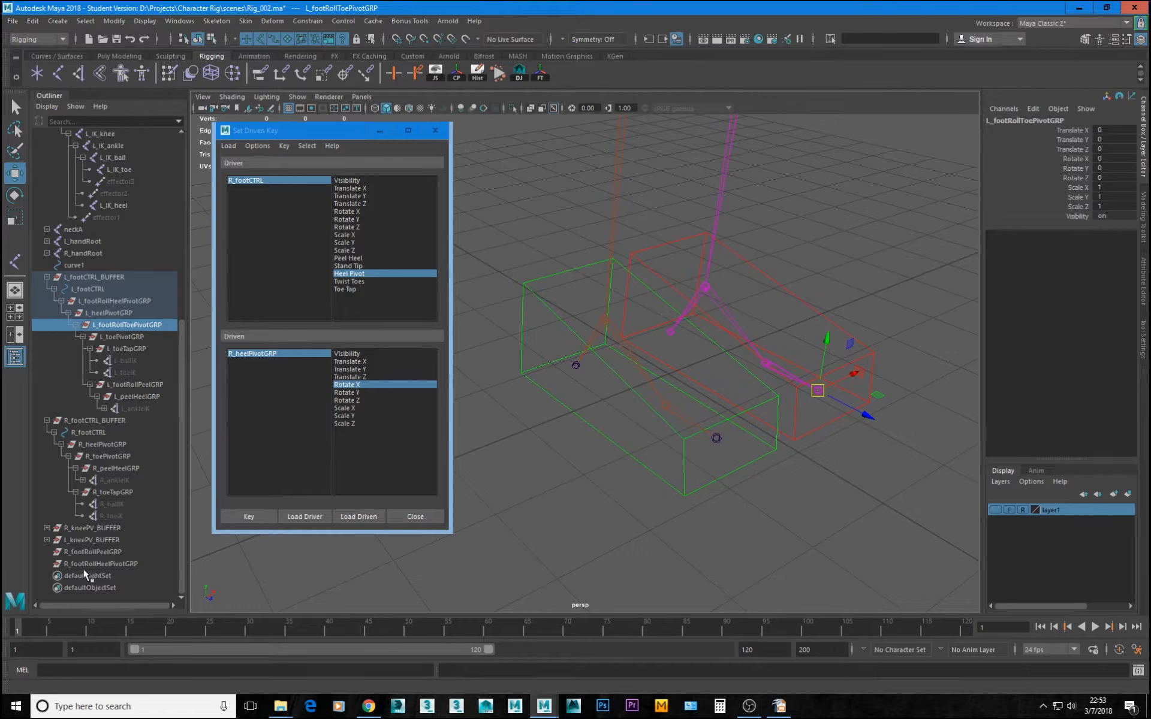
left_click(96, 553)
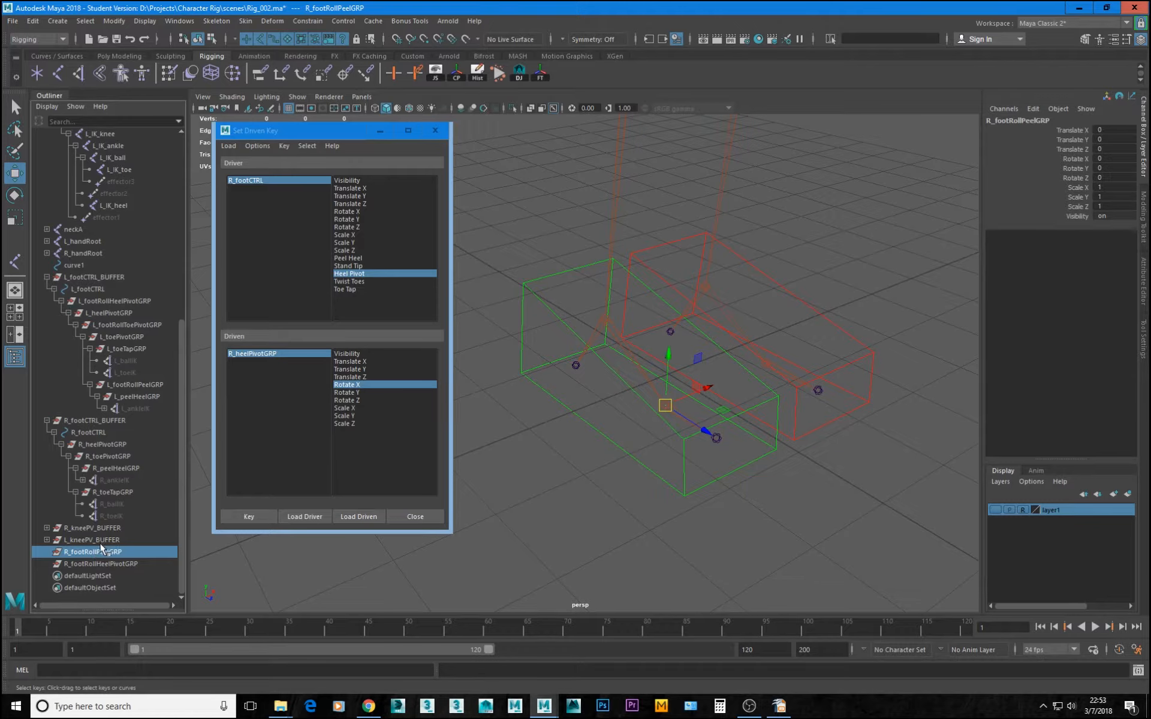
left_click_drag(100, 555, 106, 457)
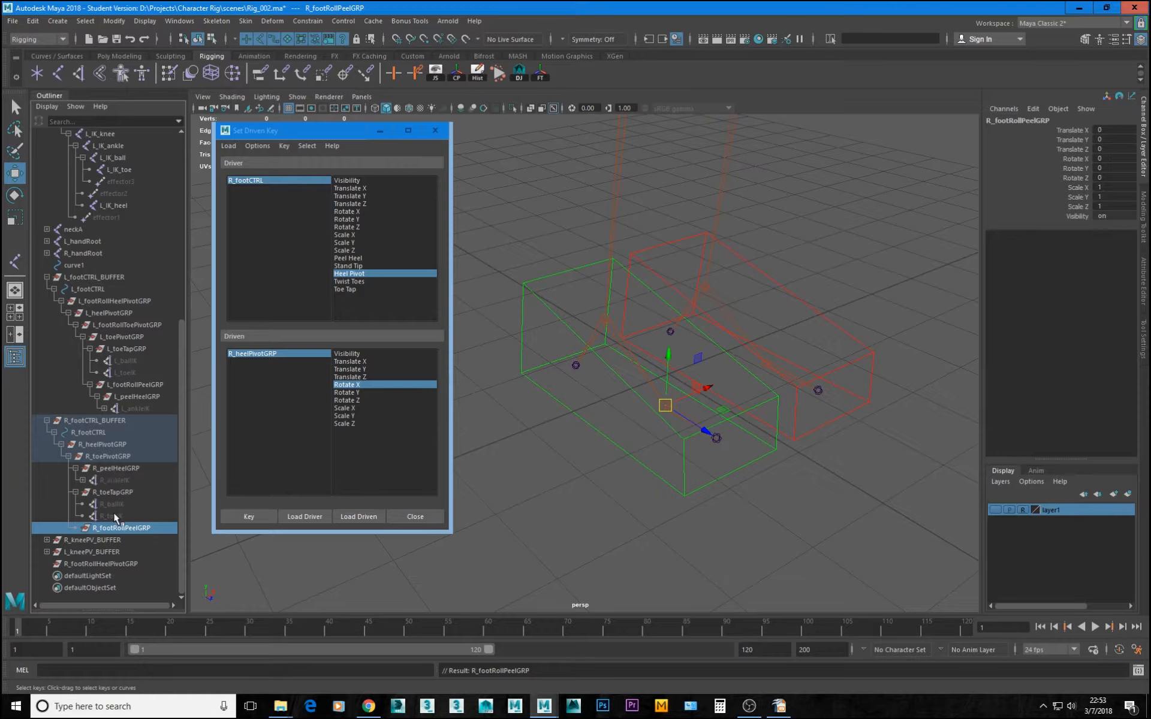
left_click(111, 469)
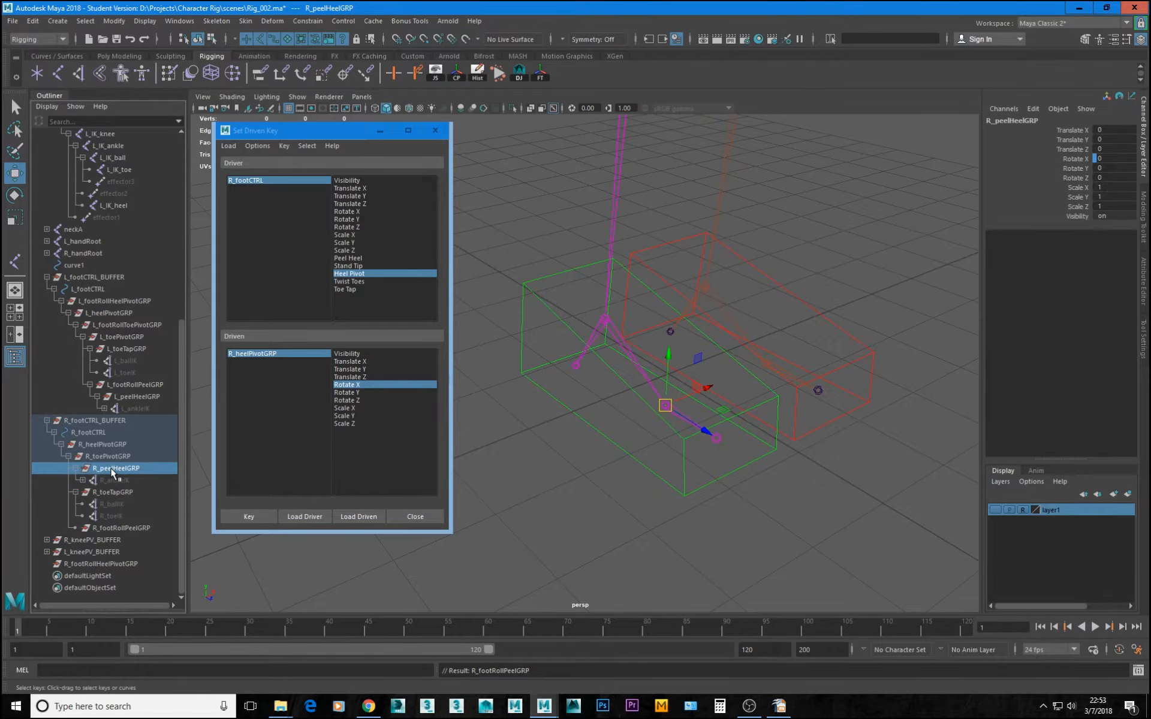
left_click_drag(110, 468, 125, 526)
left_click(76, 528)
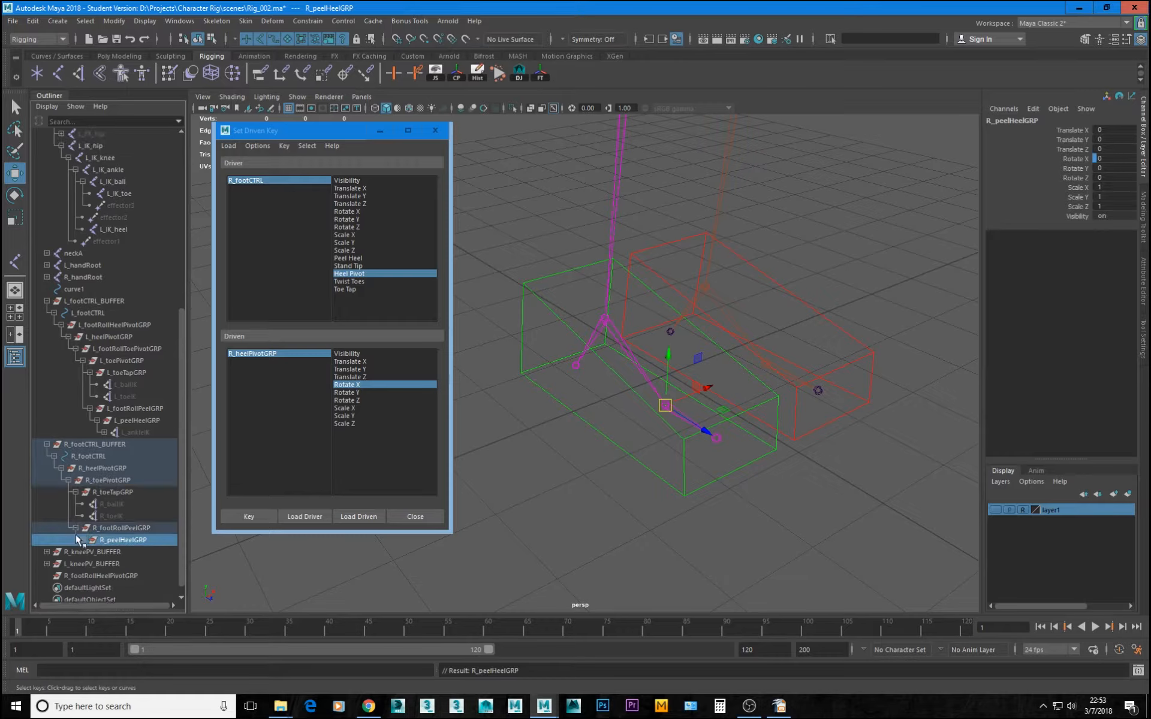
left_click(84, 540)
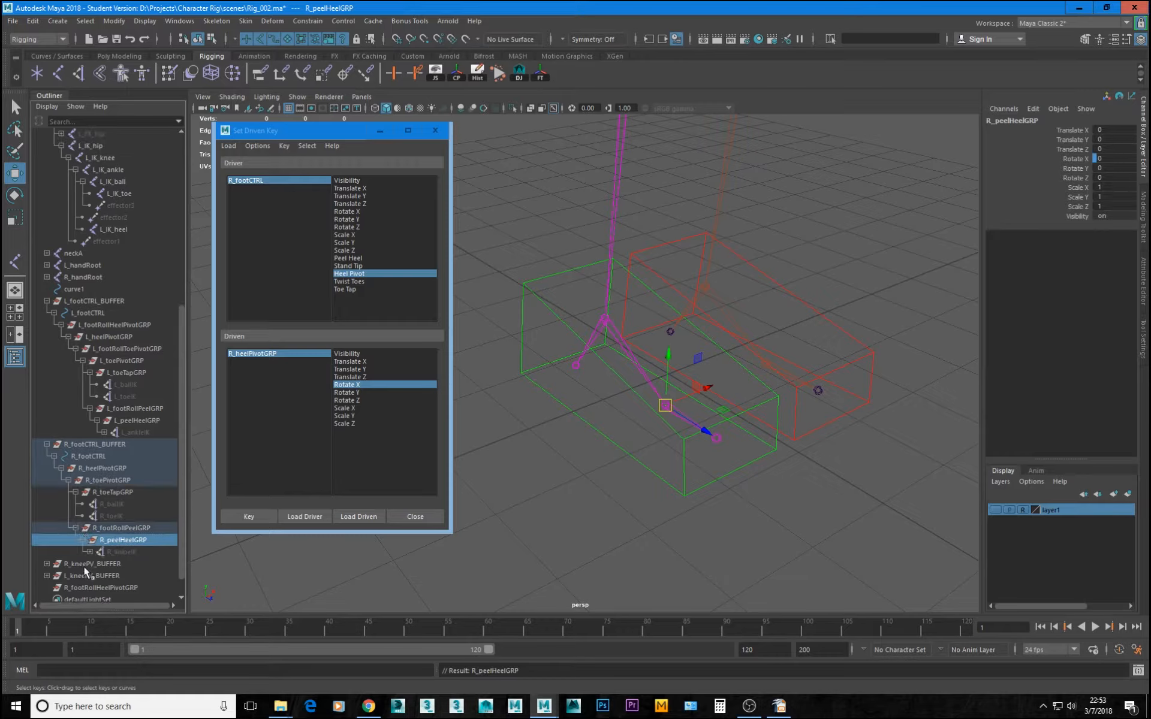
Parent R_footRollHeelPivotGRP under R_footCTRL and make R_heelPivotGRP its child
scroll(91, 580, "down", 1)
left_click(101, 564)
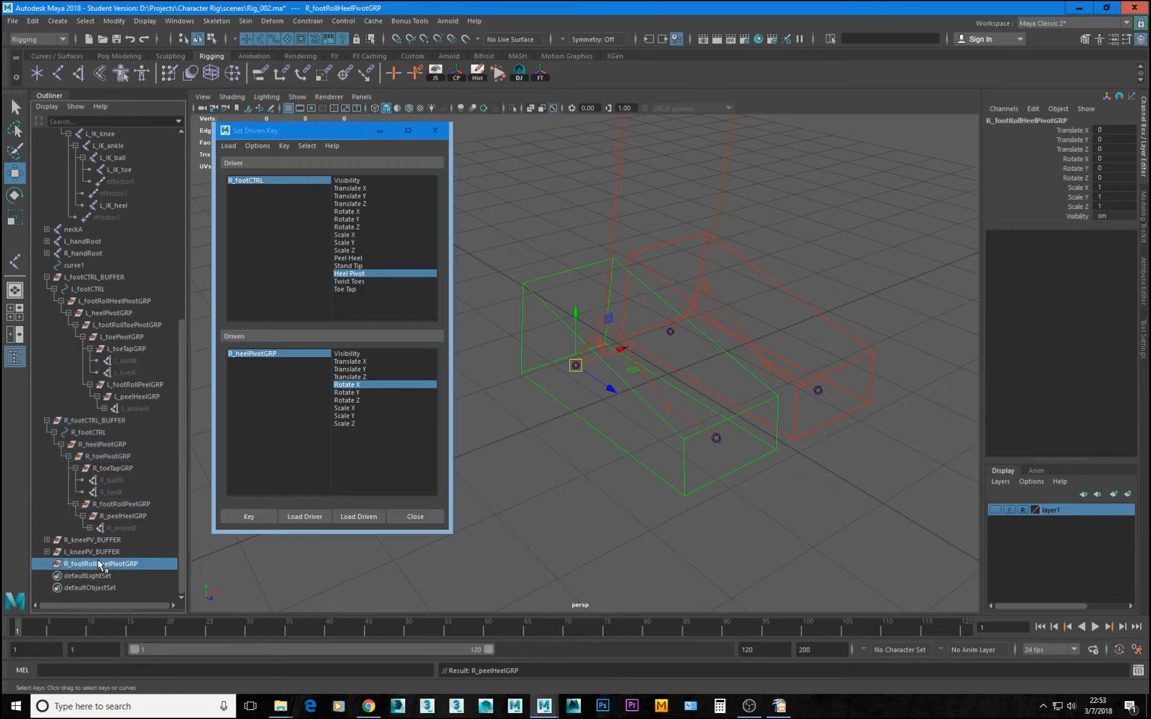
left_click_drag(97, 567, 94, 434)
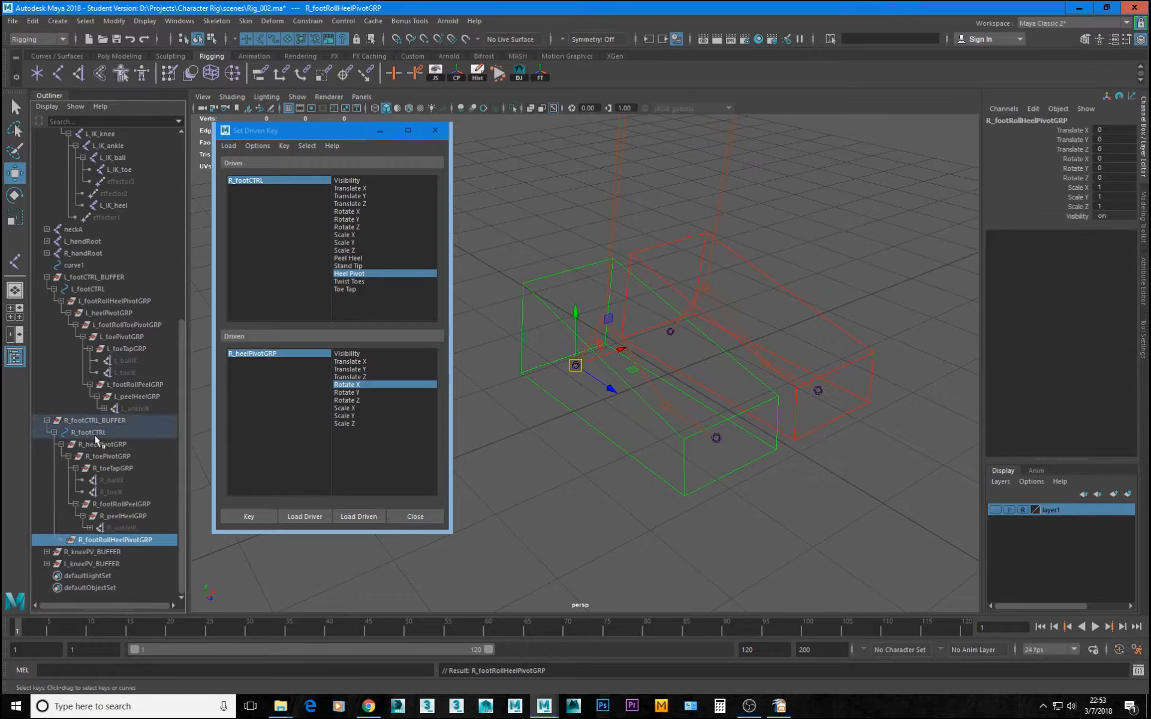
left_click(102, 444)
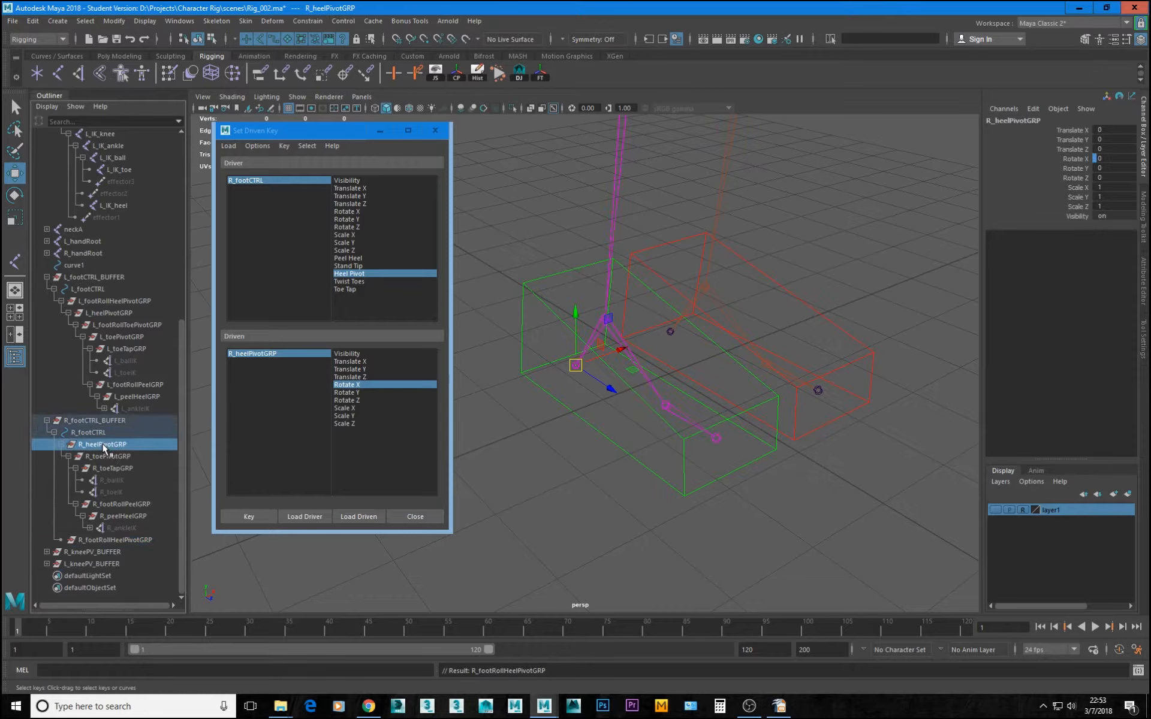
left_click_drag(103, 448, 91, 542)
left_click(61, 539)
scroll(121, 545, "down", 3)
Group R_toePivotGRP under a new parent named R_footRollToePivotGRP and snap that group's pivot to the right foot's toe joint
left_click(97, 527)
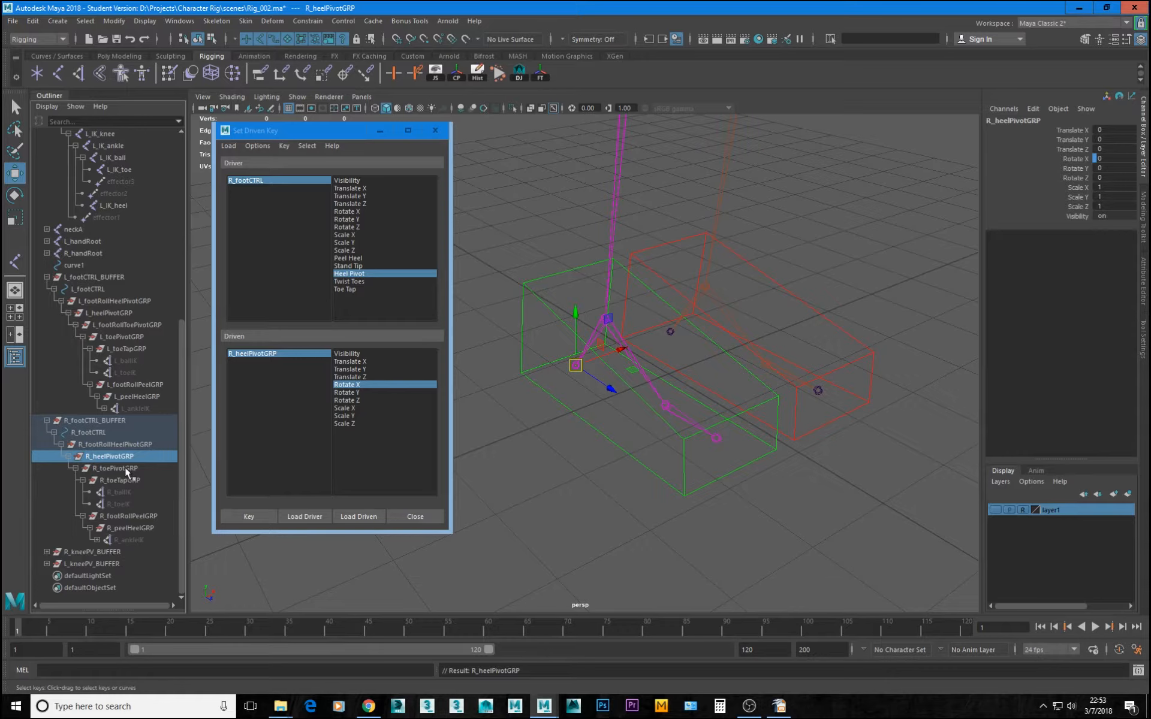
key("ctrl+g")
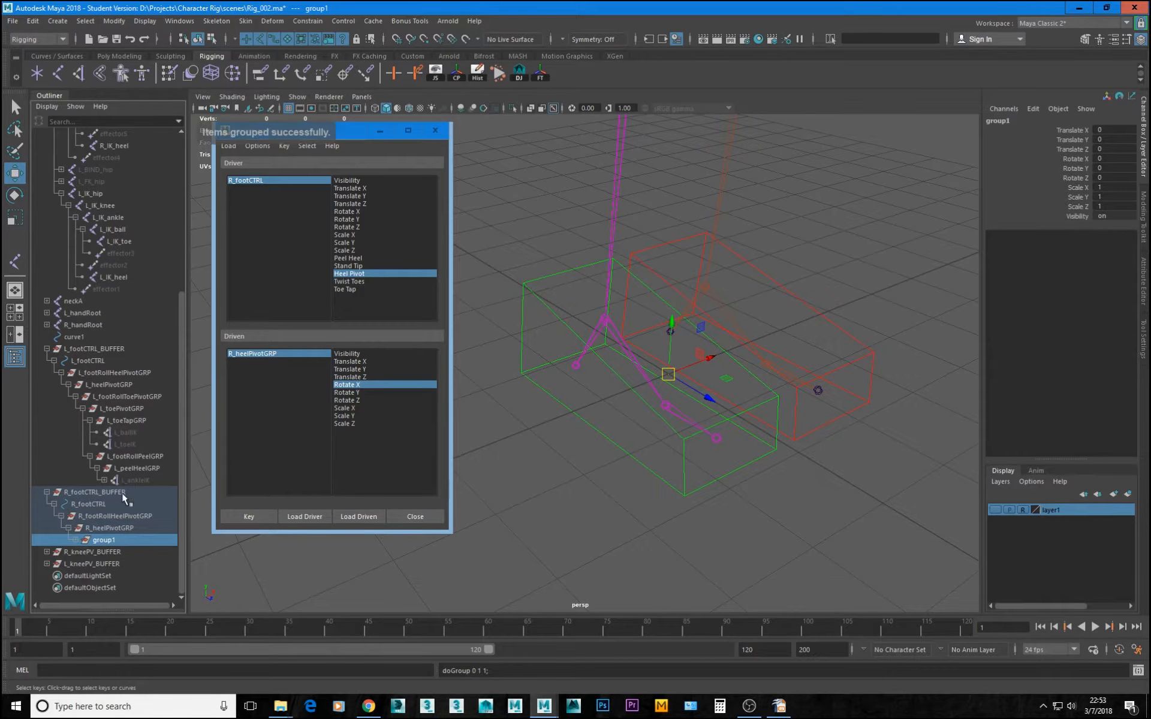
left_click(75, 540, "shift")
scroll(99, 566, "down", 3)
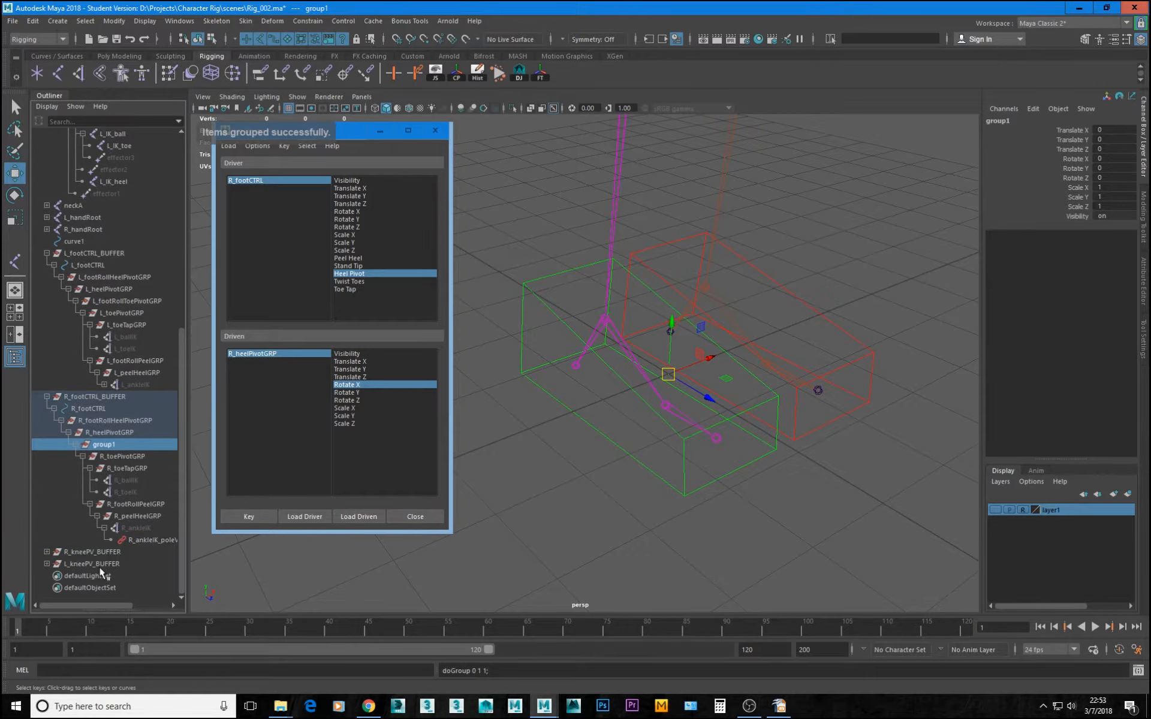
left_click(104, 528)
double_click(104, 457)
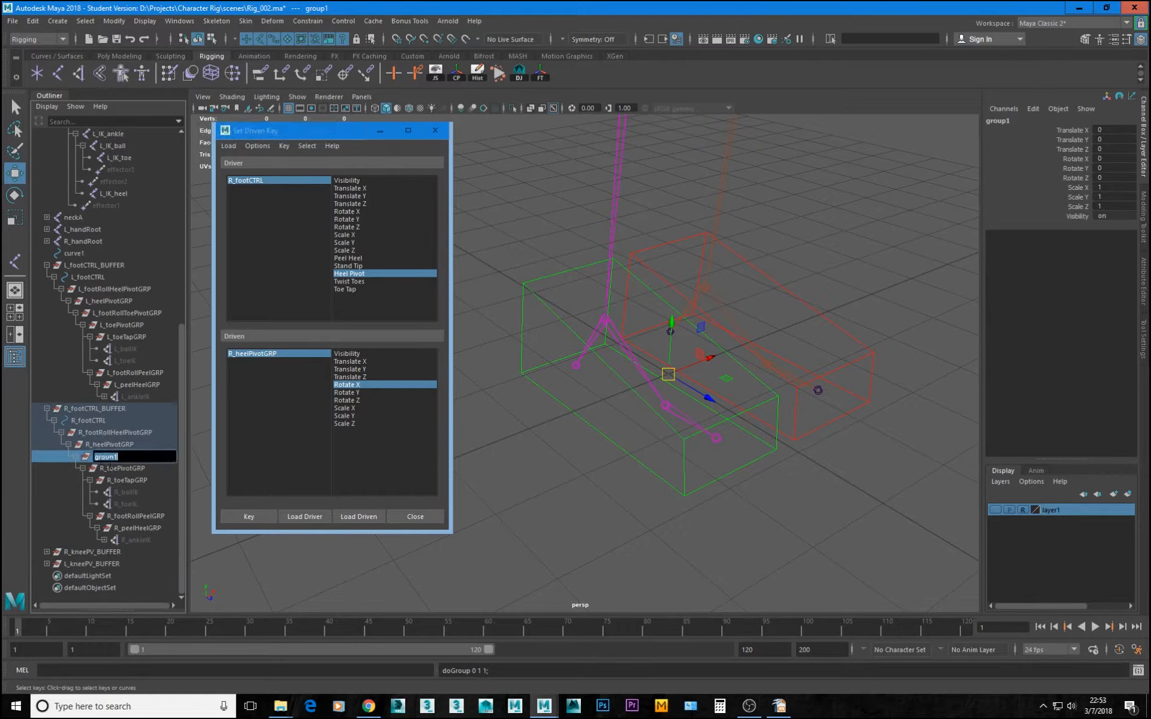
type("R_footRollToePivotGRP")
key("Return")
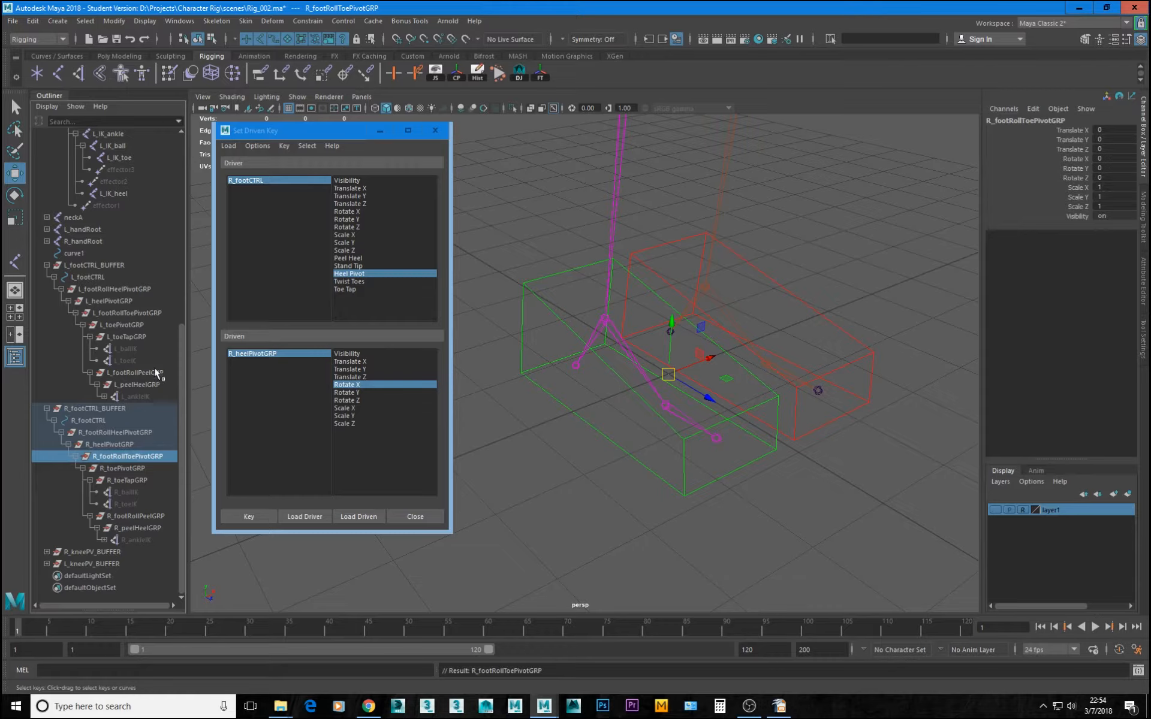
key("d")
left_click_drag(668, 374, 715, 438)
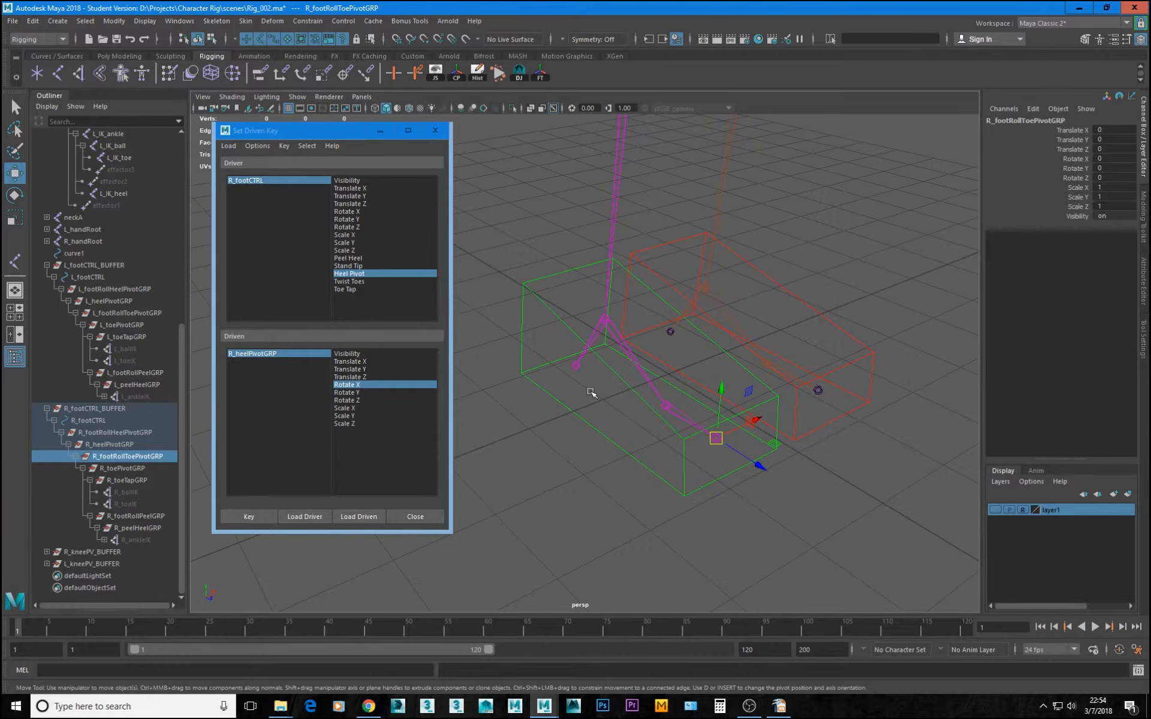
Add a keyable float attribute footRoll with minimum -10, maximum 20 and default 0 to both foot controls
left_click_drag(851, 462, 689, 409, "alt")
left_click_drag(745, 516, 681, 461)
left_click(111, 20)
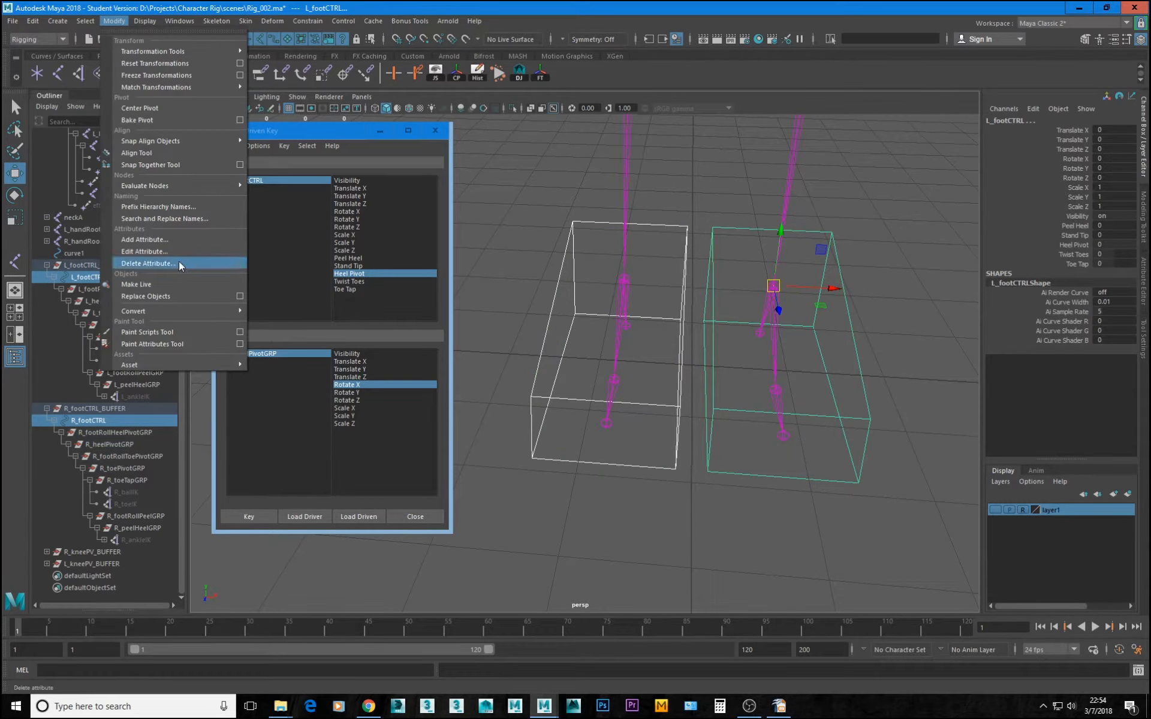
left_click(185, 239)
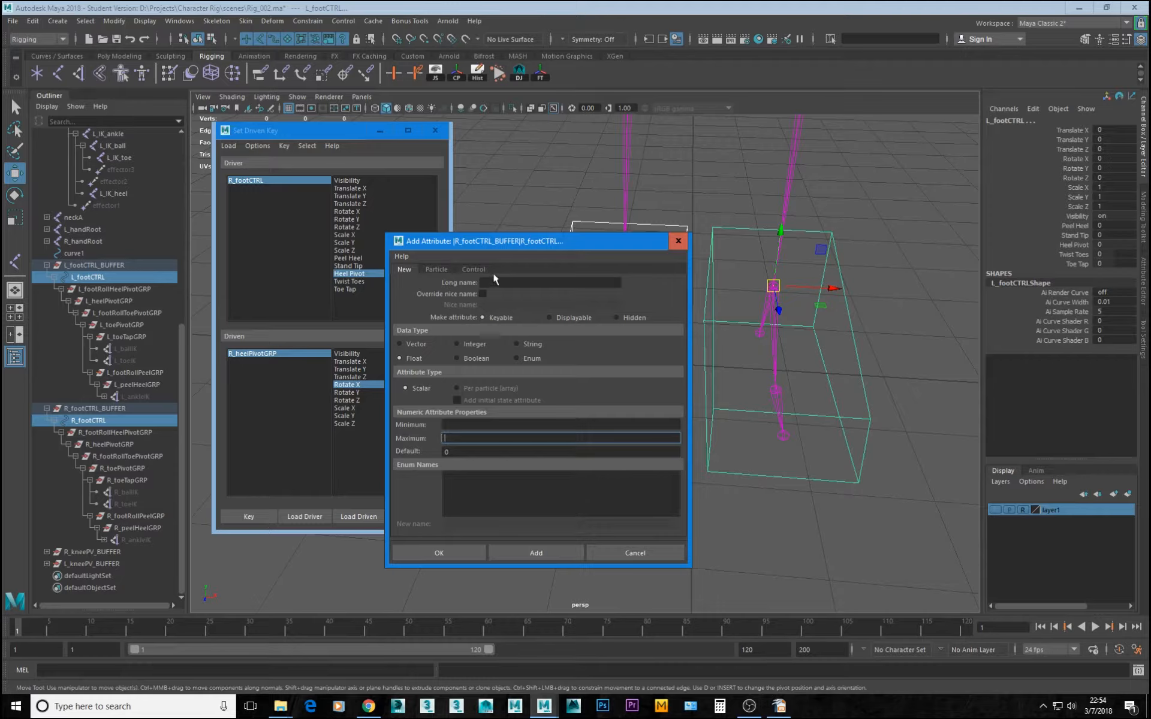
left_click(529, 285)
type("footRoll")
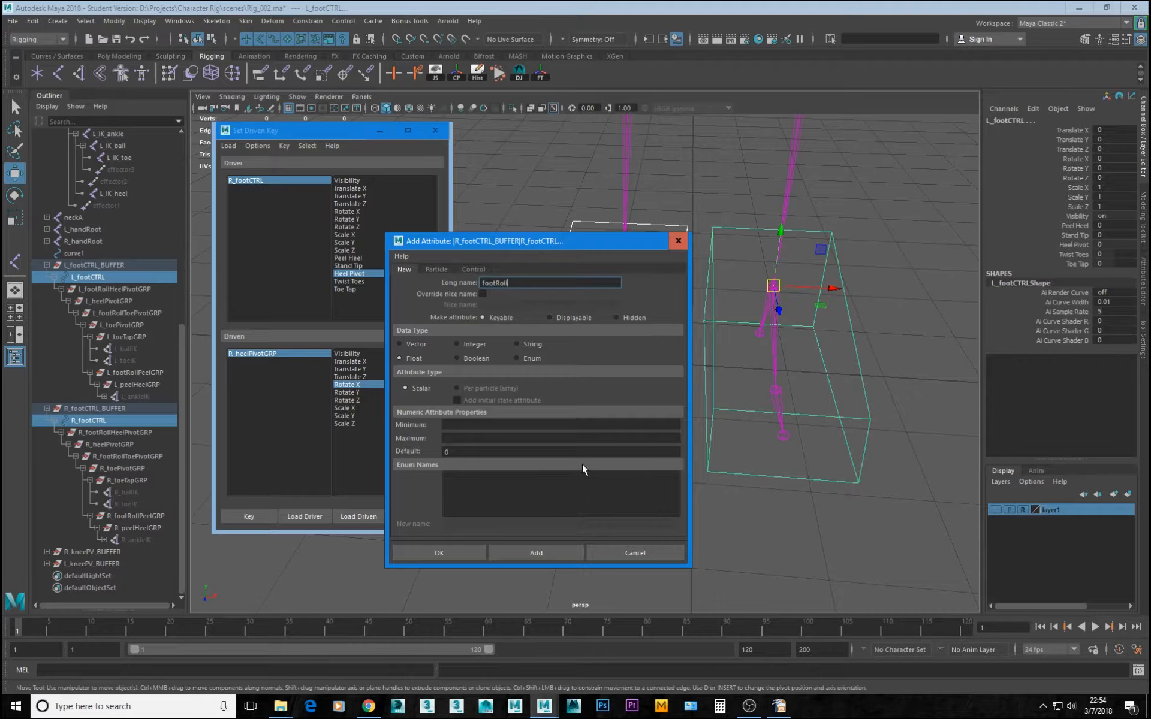
left_click(465, 424)
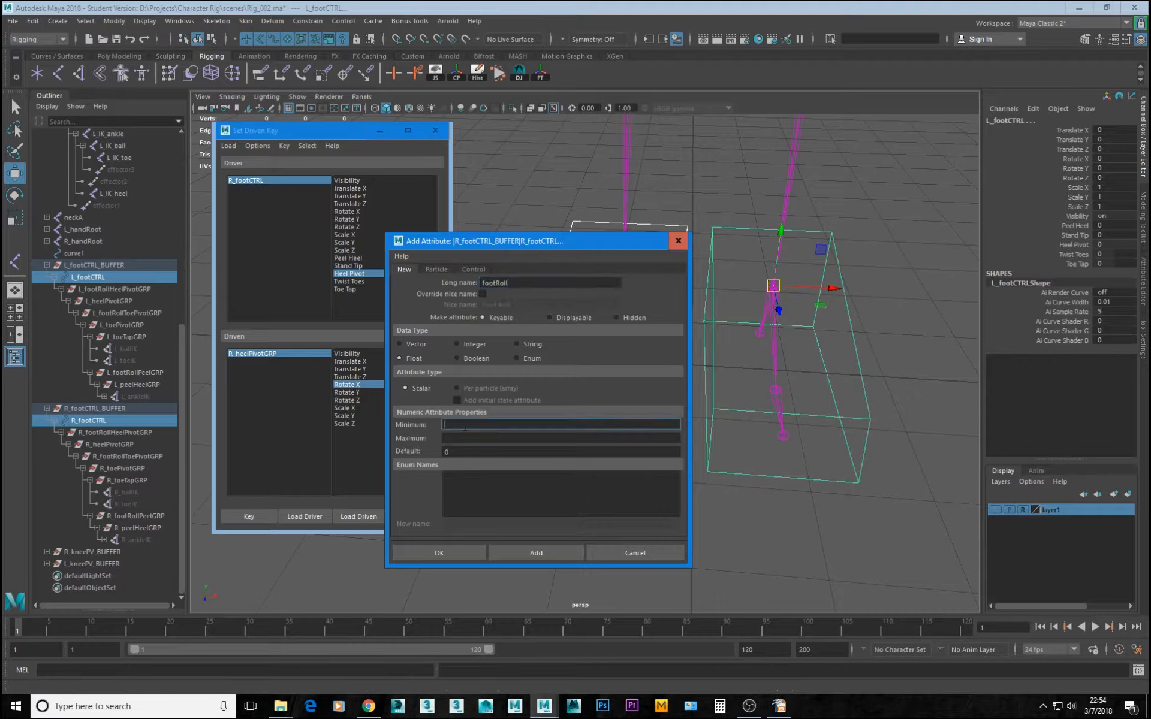
type("-10")
left_click(459, 437)
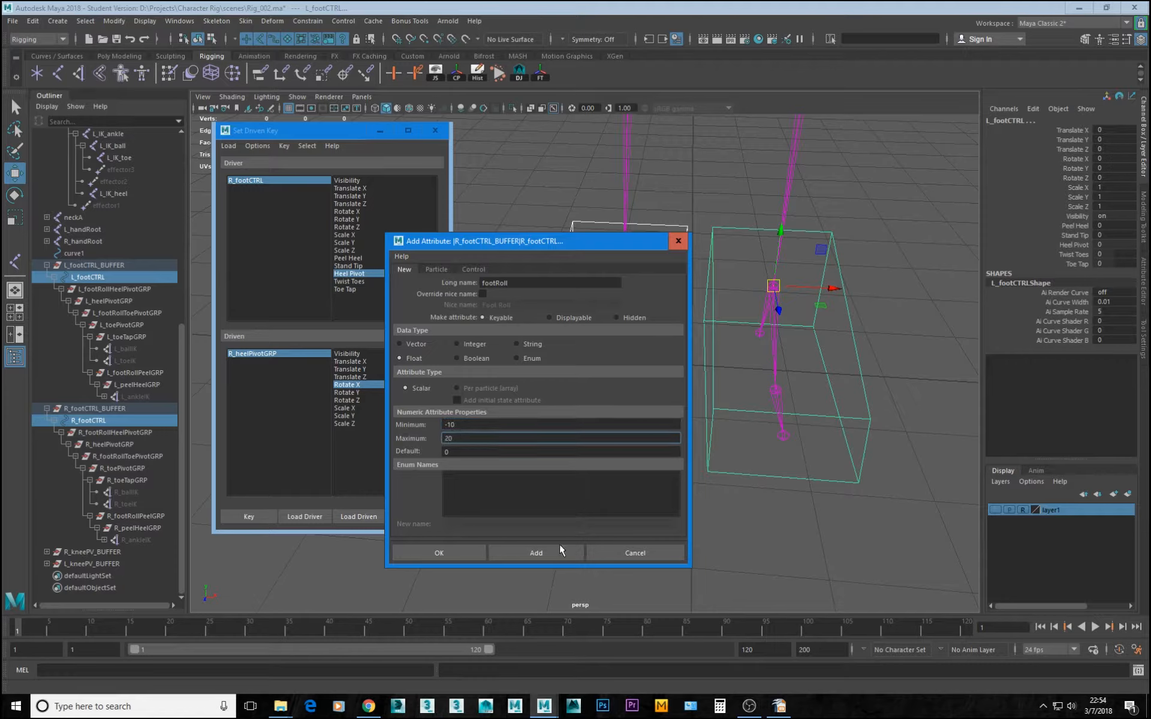
left_click(437, 548)
Check the Foot Roll attribute on R_footCTRL and L_footCTRL, and save the scene
left_click_drag(655, 456, 671, 487)
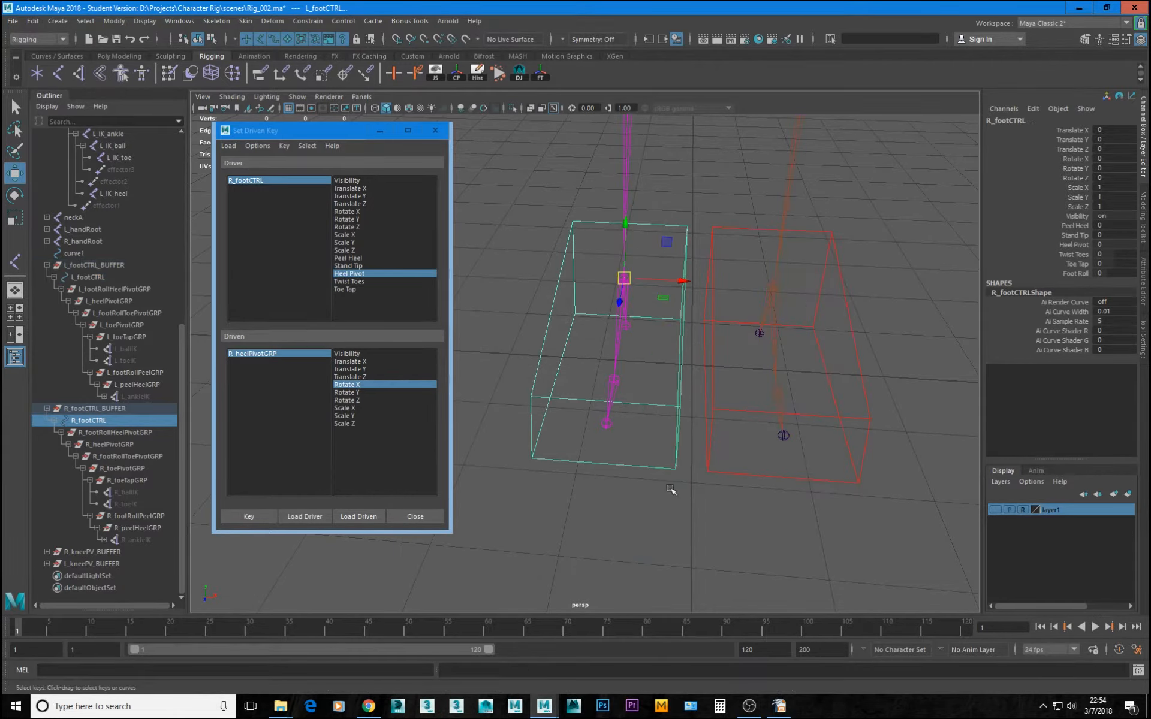
left_click_drag(739, 460, 771, 488)
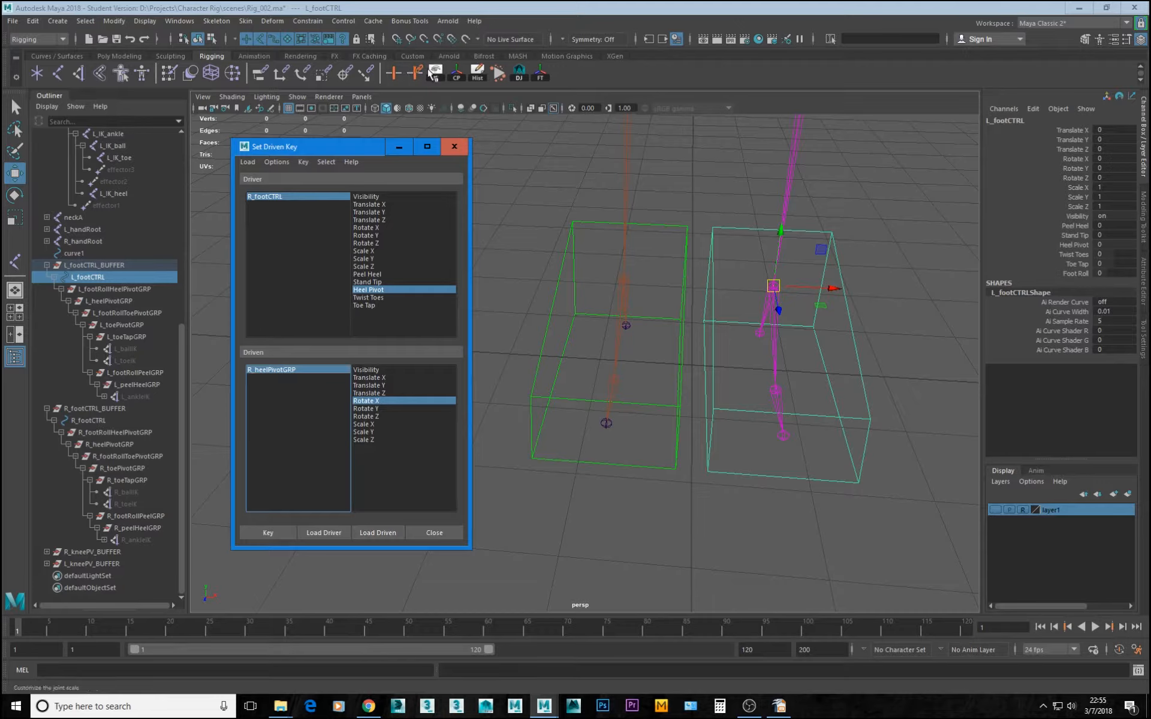
key("q")
left_click(119, 40)
key("Return")
key("w")
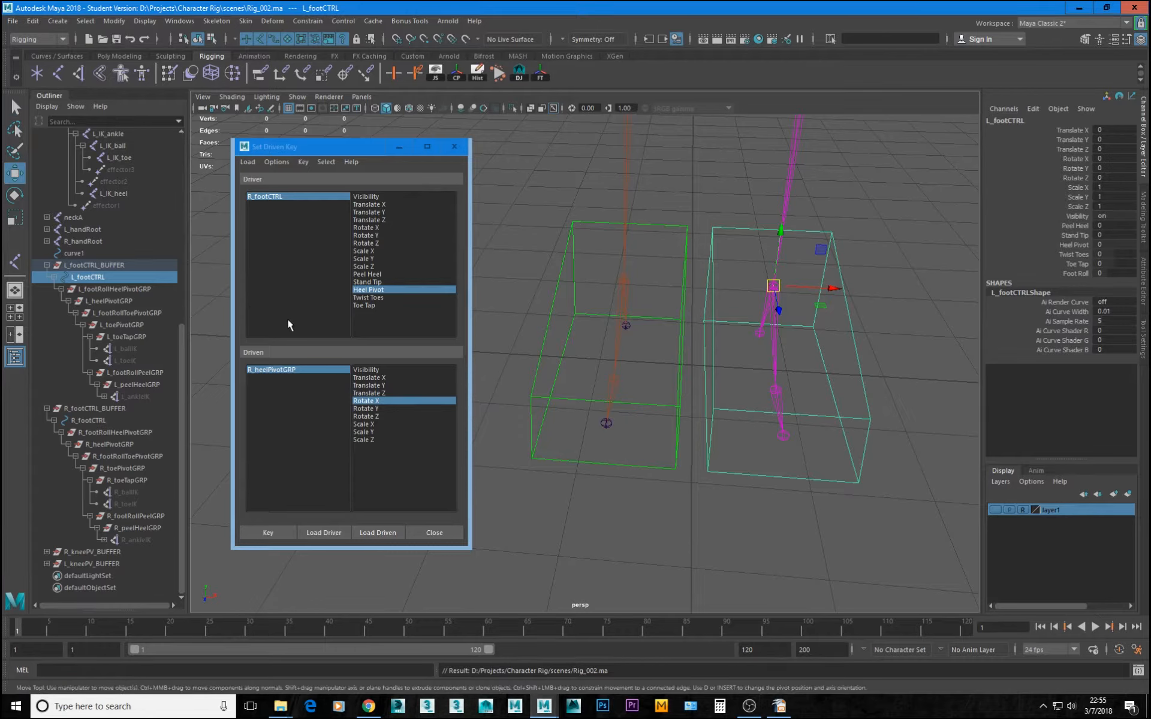
Load L_footCTRL as the driver in Set Driven Key and choose its Foot Roll attribute
left_click(864, 461)
left_click_drag(860, 466, 884, 496)
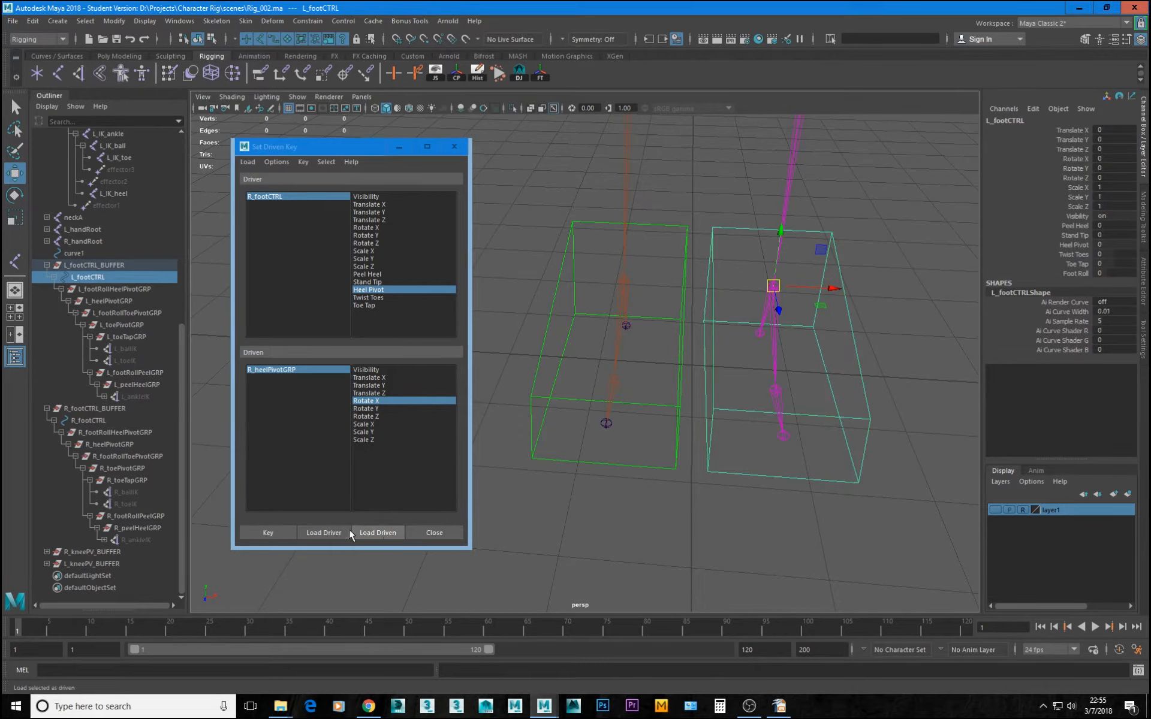
left_click(332, 531)
left_click(373, 311)
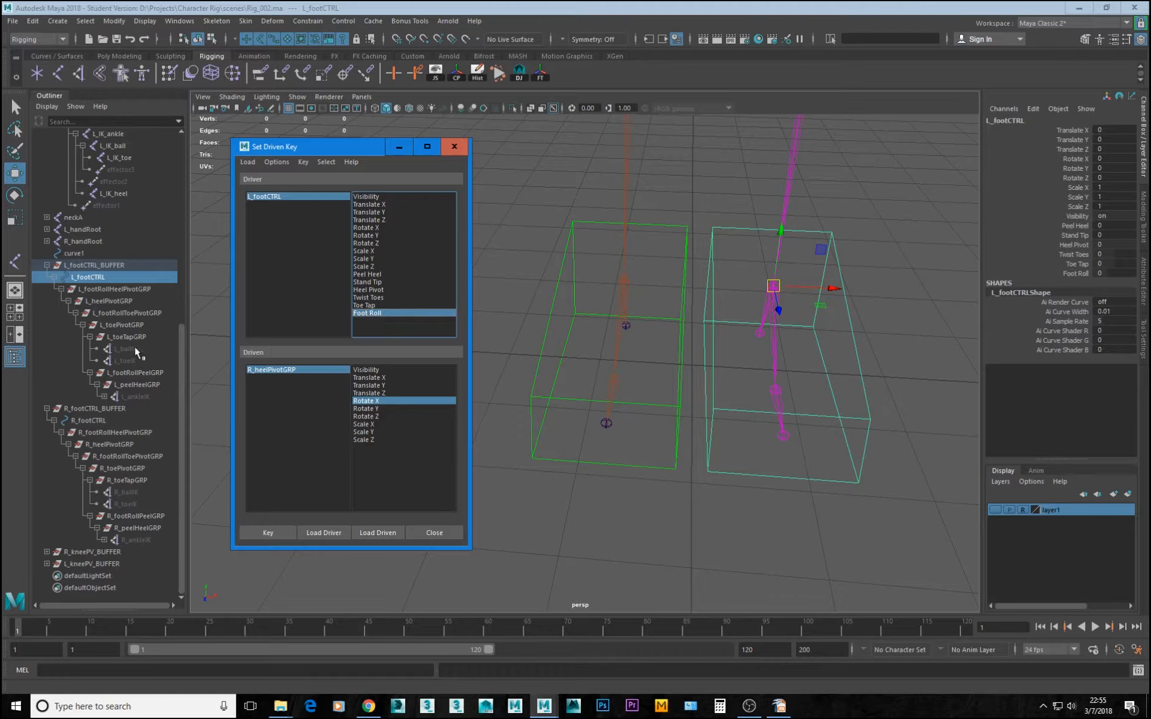
Load L_footRollHeelPivotGRP as the driven object and key its Rotate X at Foot Roll 0
left_click(114, 287)
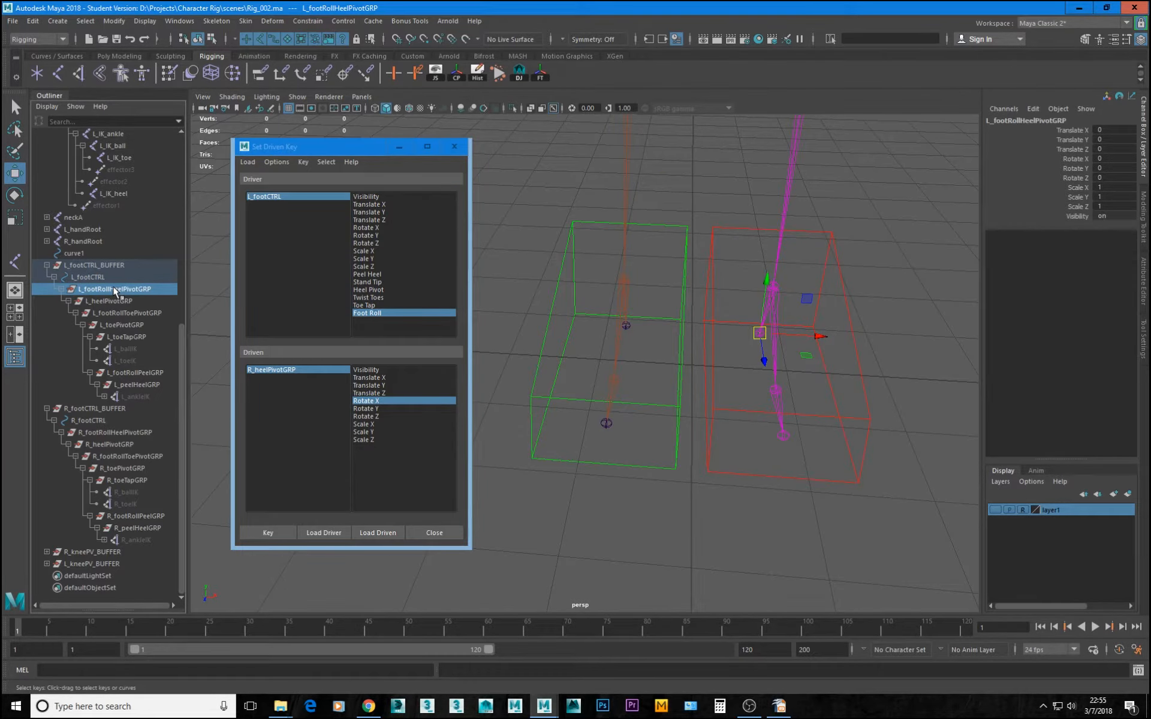
left_click(376, 532)
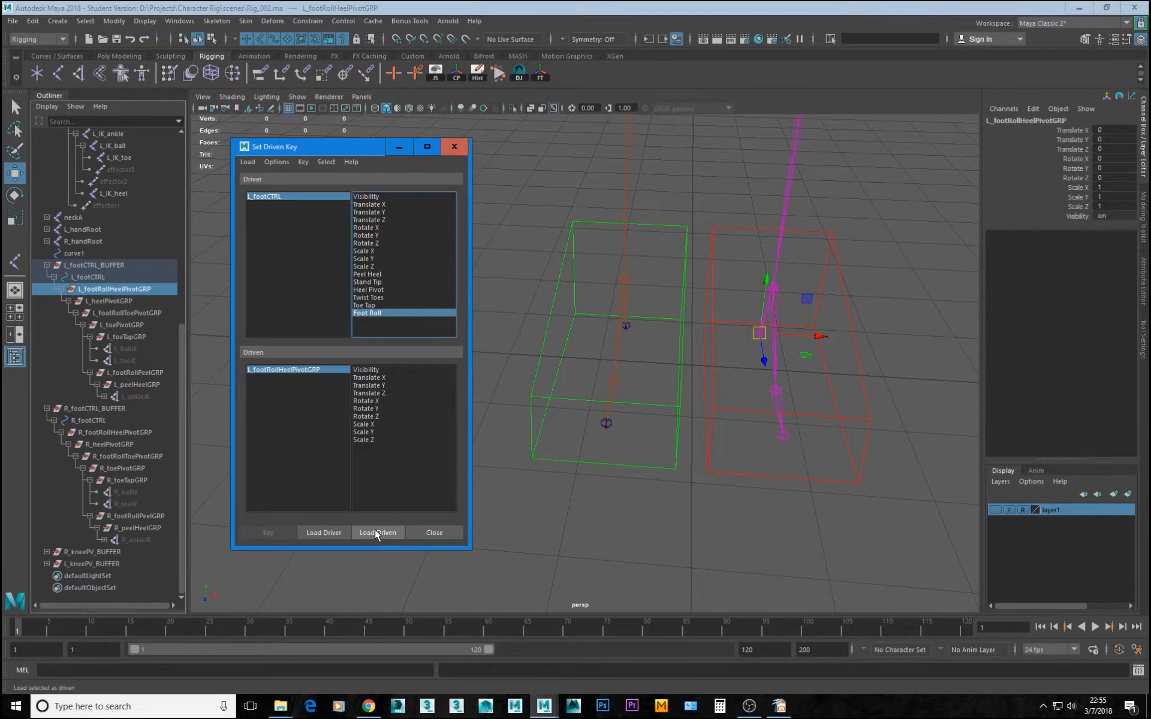
left_click(372, 401)
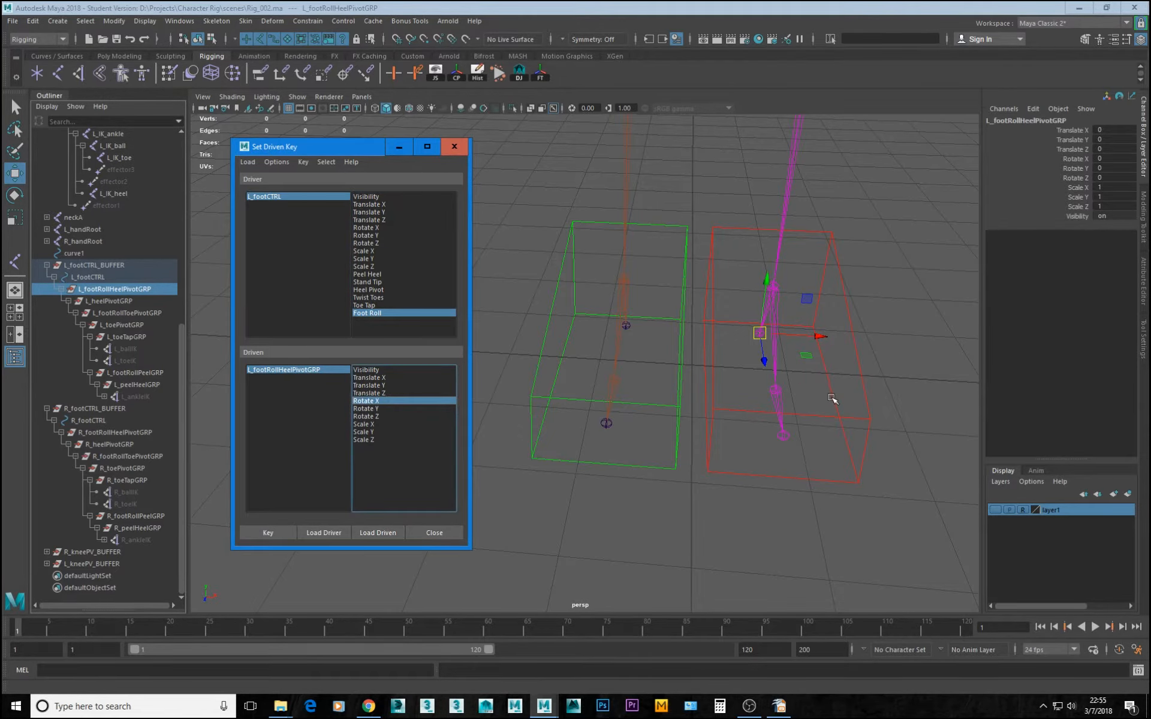
left_click_drag(834, 396, 748, 459, "alt")
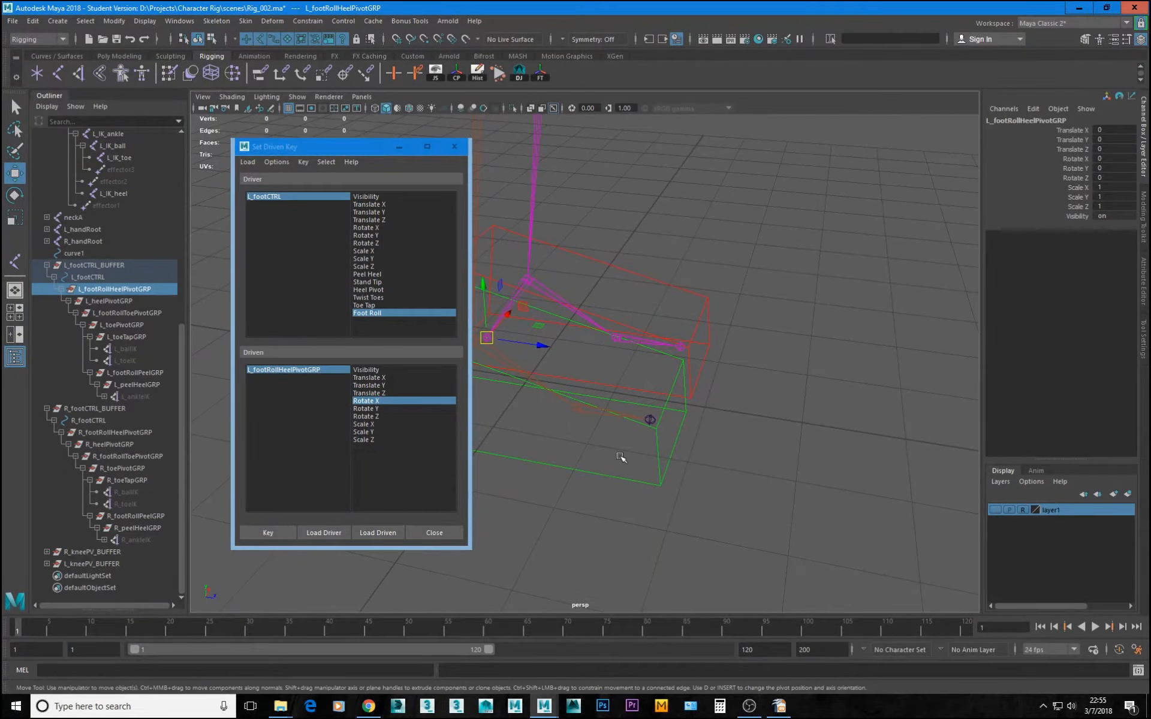
left_click(273, 532)
Set the Foot Roll value of L_footCTRL to -10
left_click_drag(755, 419, 689, 416, "alt")
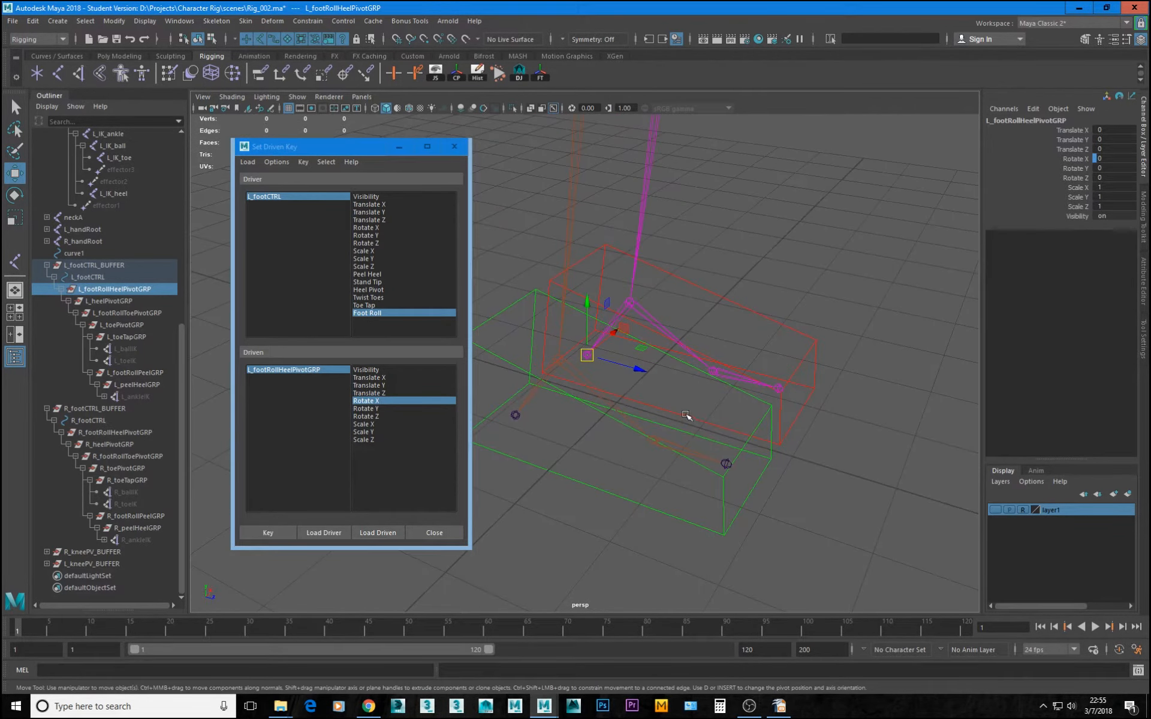
left_click(300, 197)
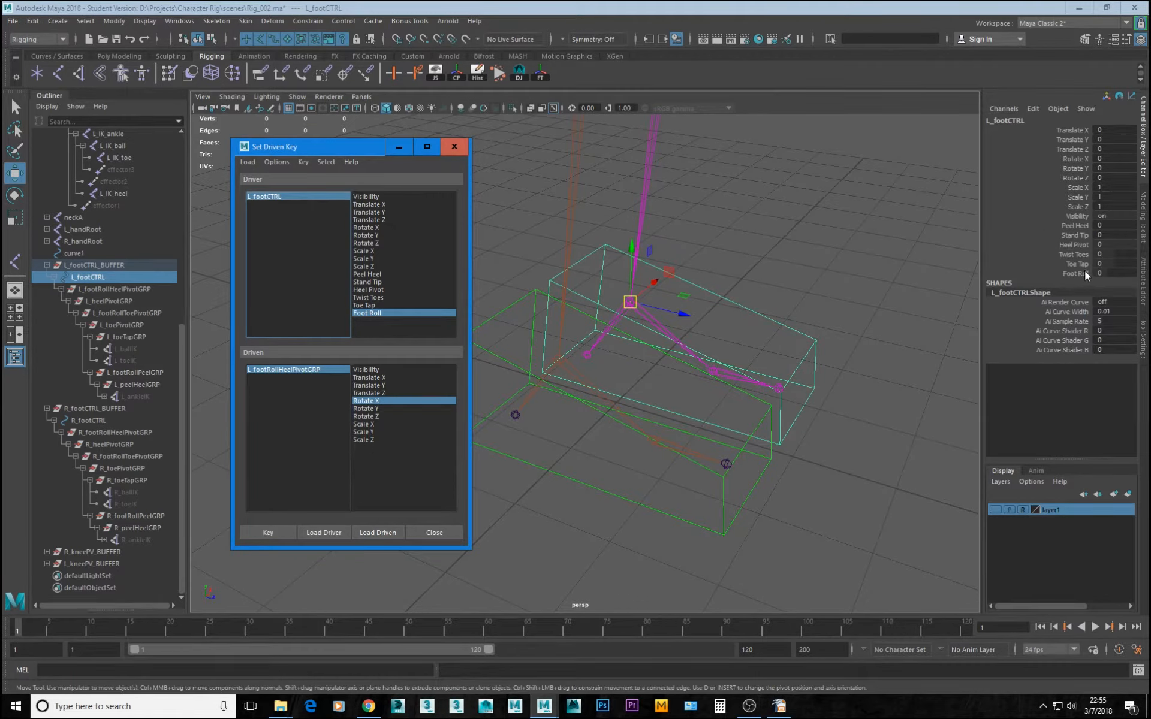
double_click(1112, 274)
type("-1")
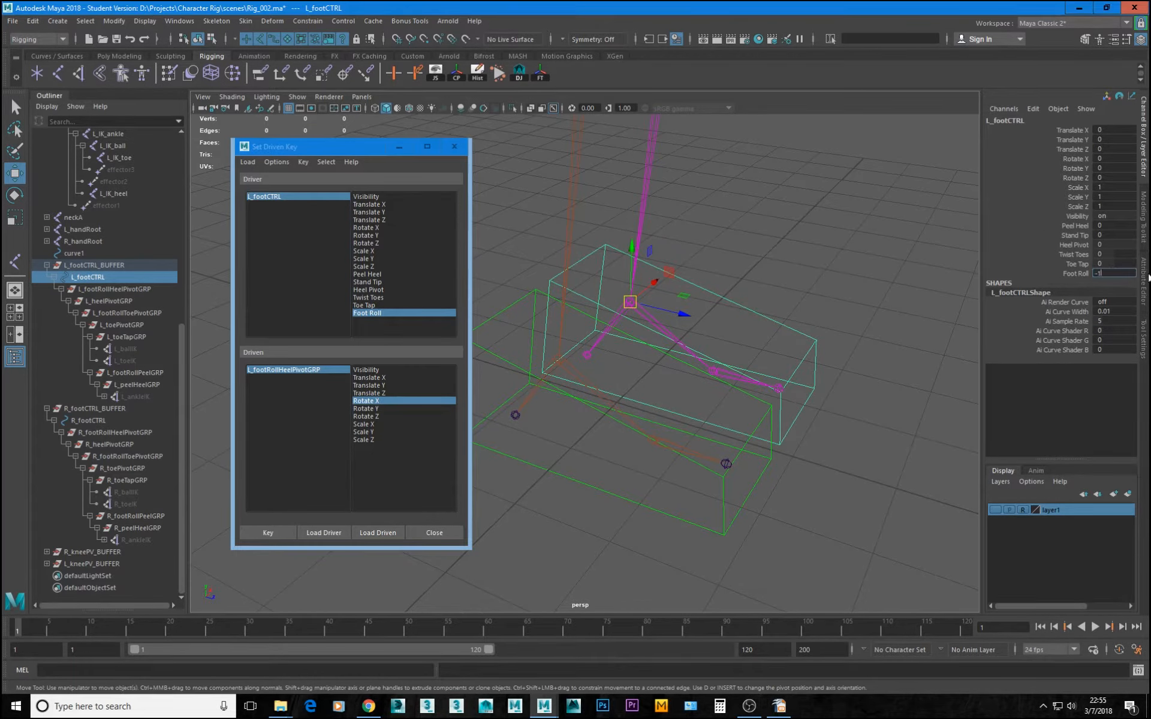
type("0")
key("Return")
Set L_footRollHeelPivotGRP's Rotate X to -60 and key it against Foot Roll -10
left_click_drag(618, 330, 768, 354, "alt")
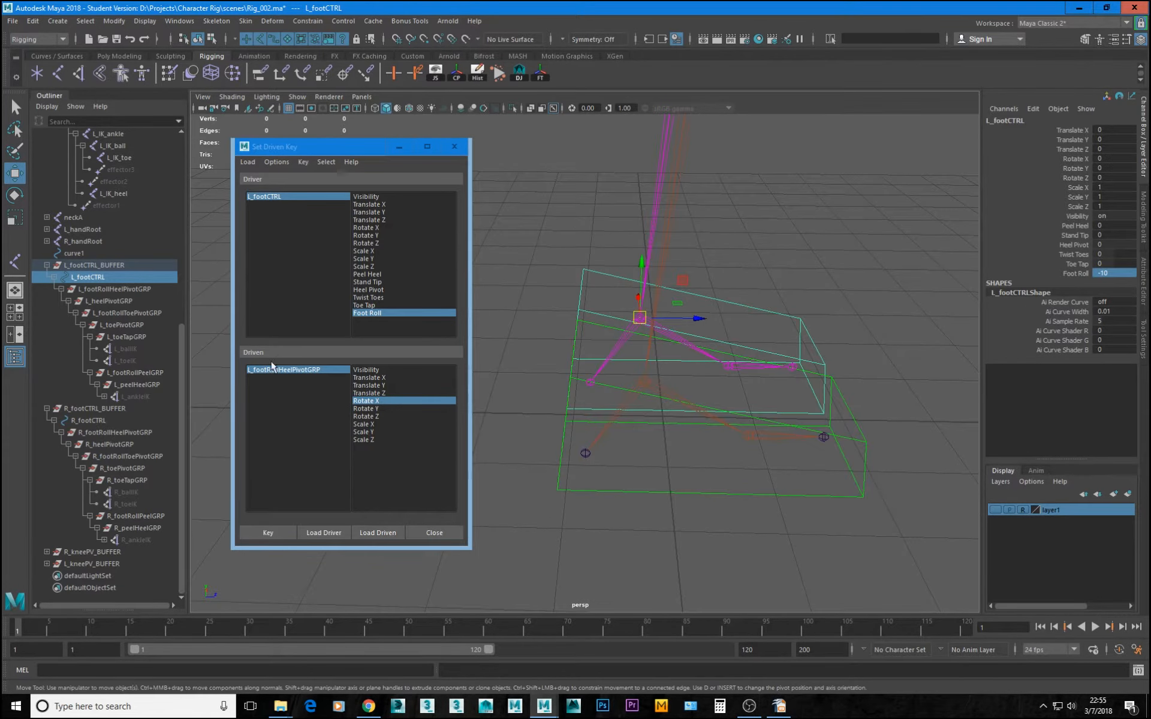
left_click(272, 370)
middle_click_drag(611, 435, 593, 448, "alt")
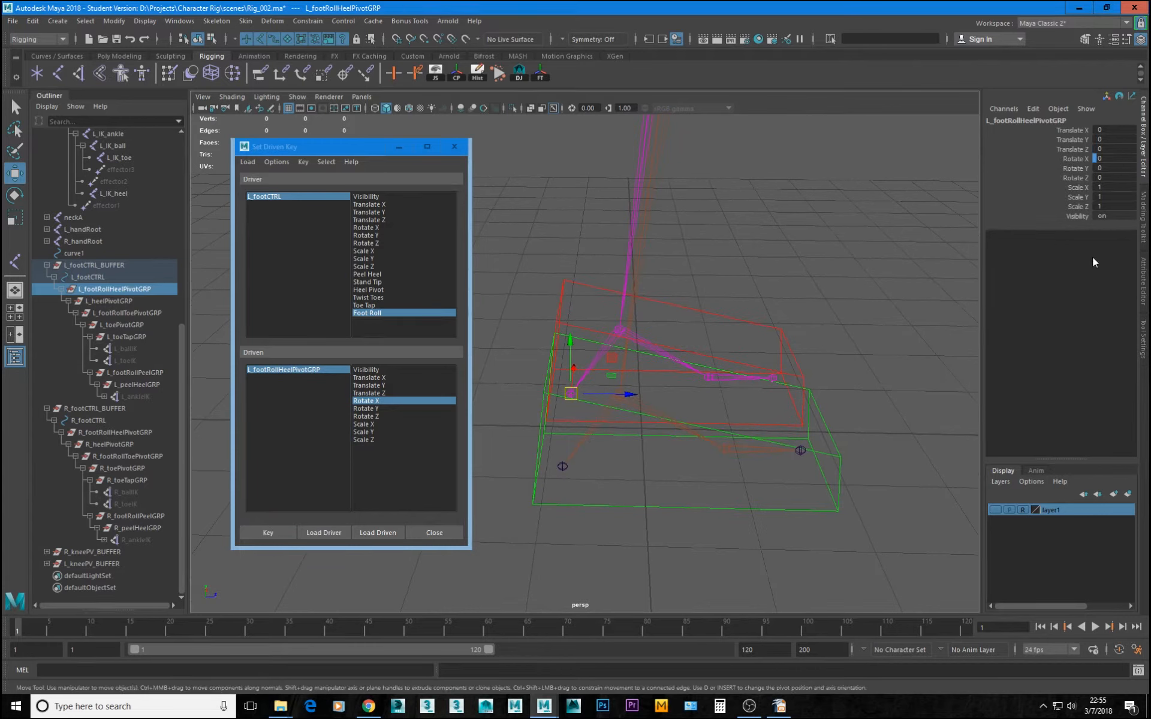
double_click(1120, 159)
type("-55")
key("Return")
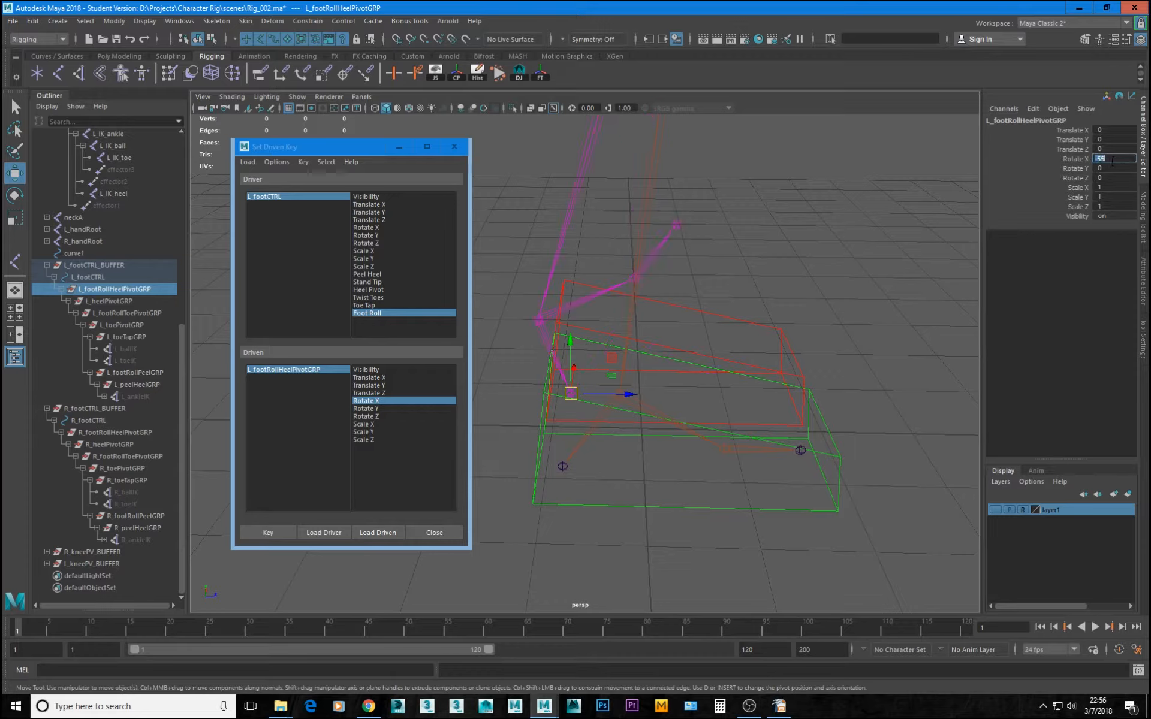
type("-60")
key("Return")
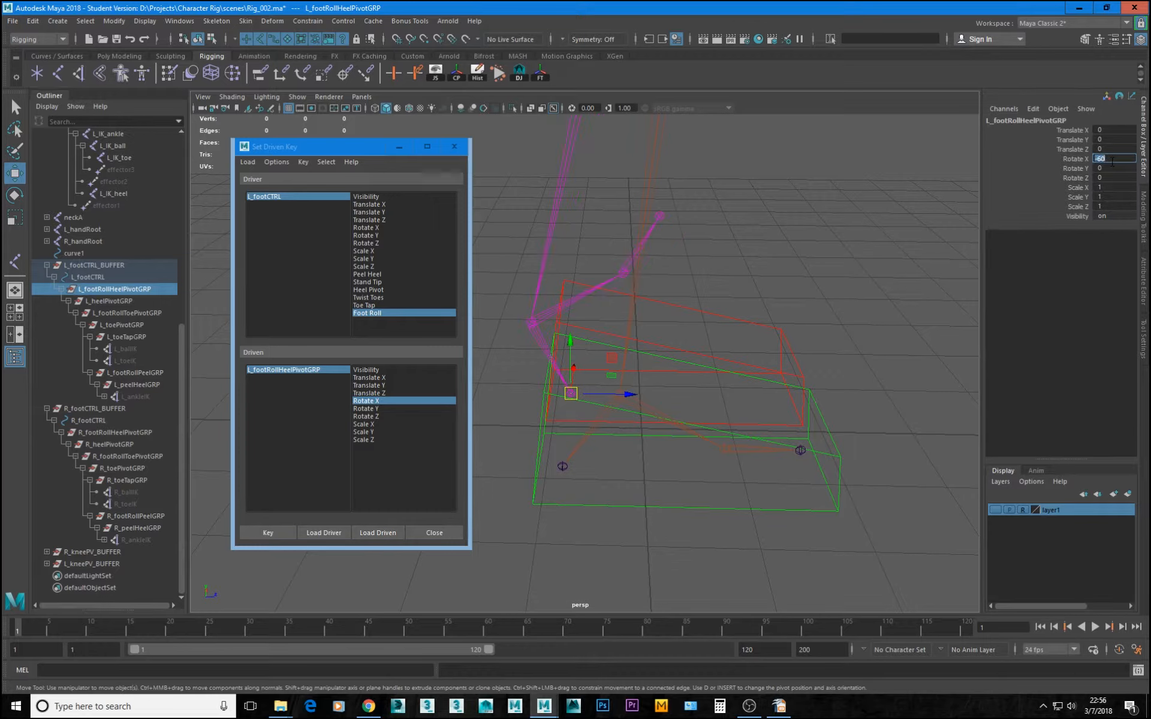
left_click(268, 533)
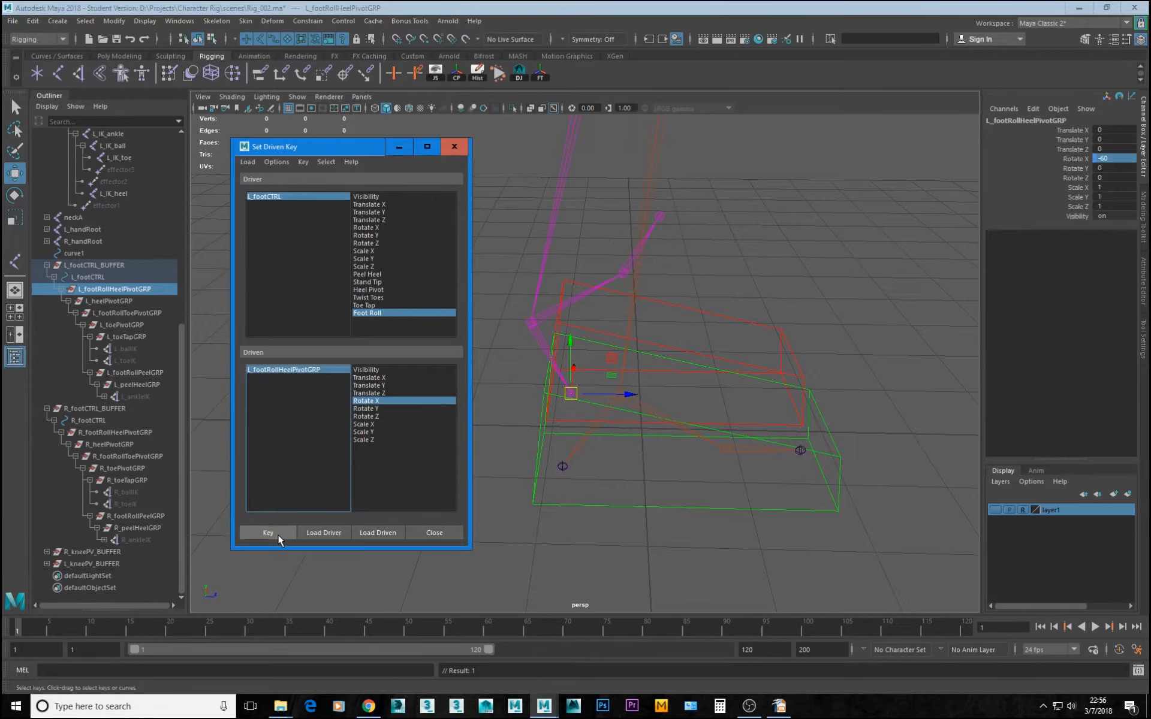
Test the Foot Roll attribute of L_footCTRL by sliding its value, and return it to 0
left_click(259, 197)
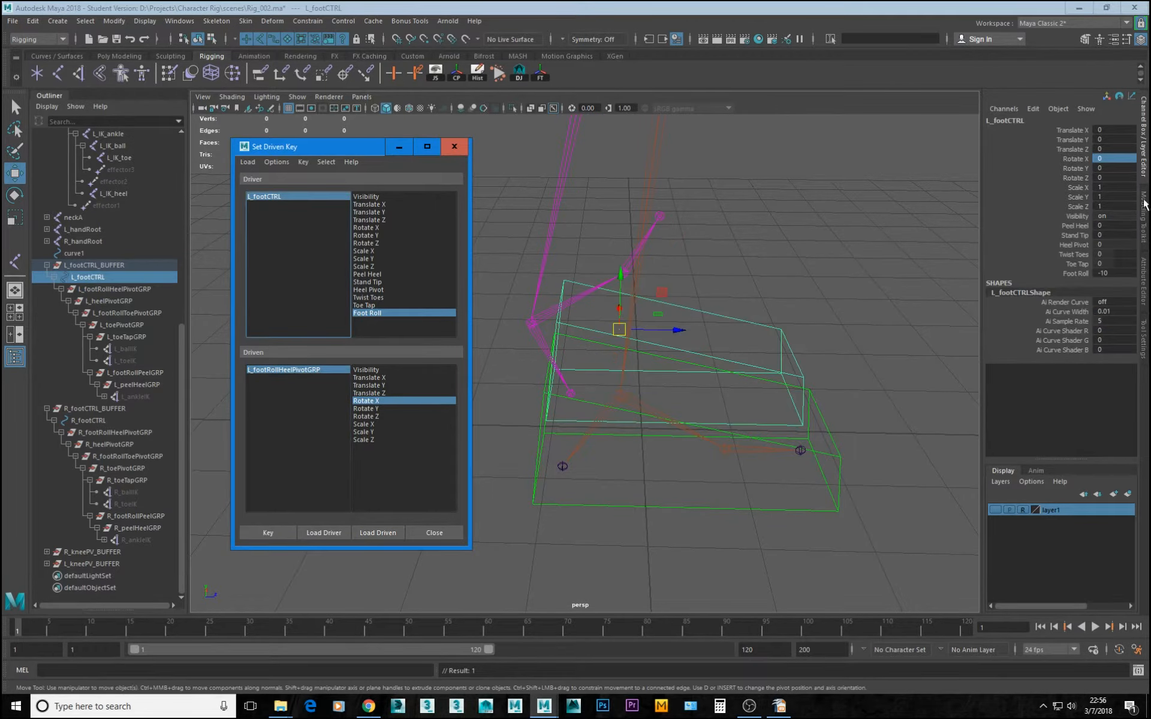
left_click(1076, 273)
middle_click_drag(741, 362, 808, 408)
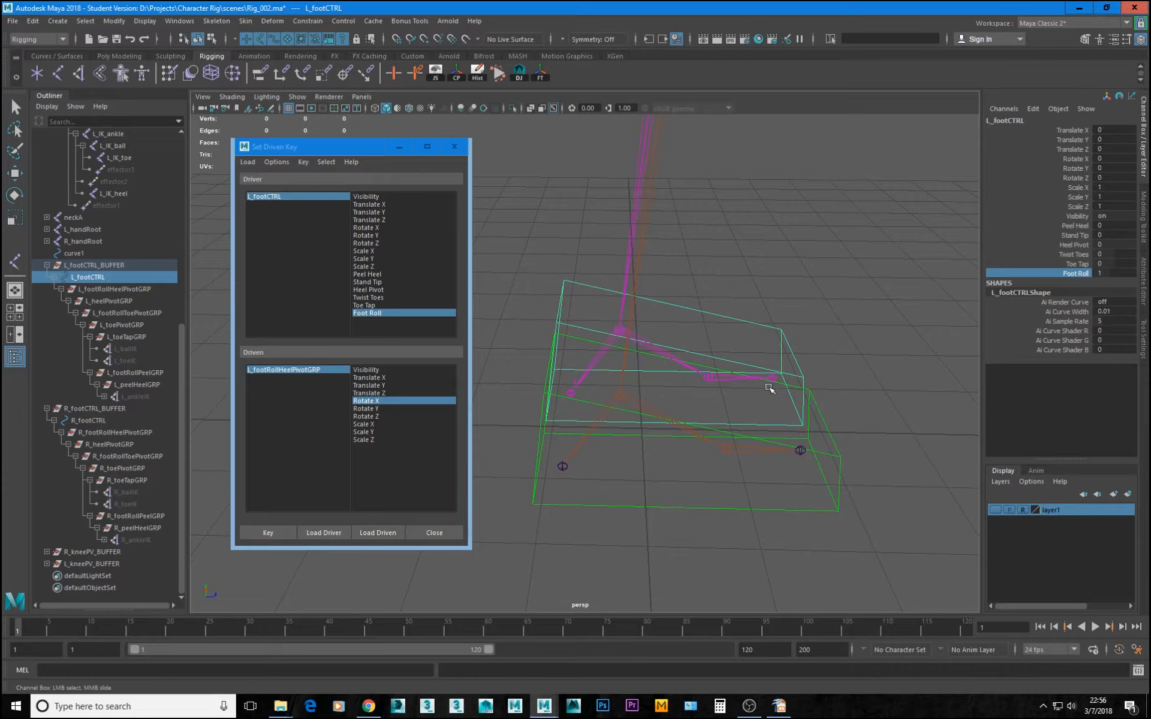
double_click(1112, 273)
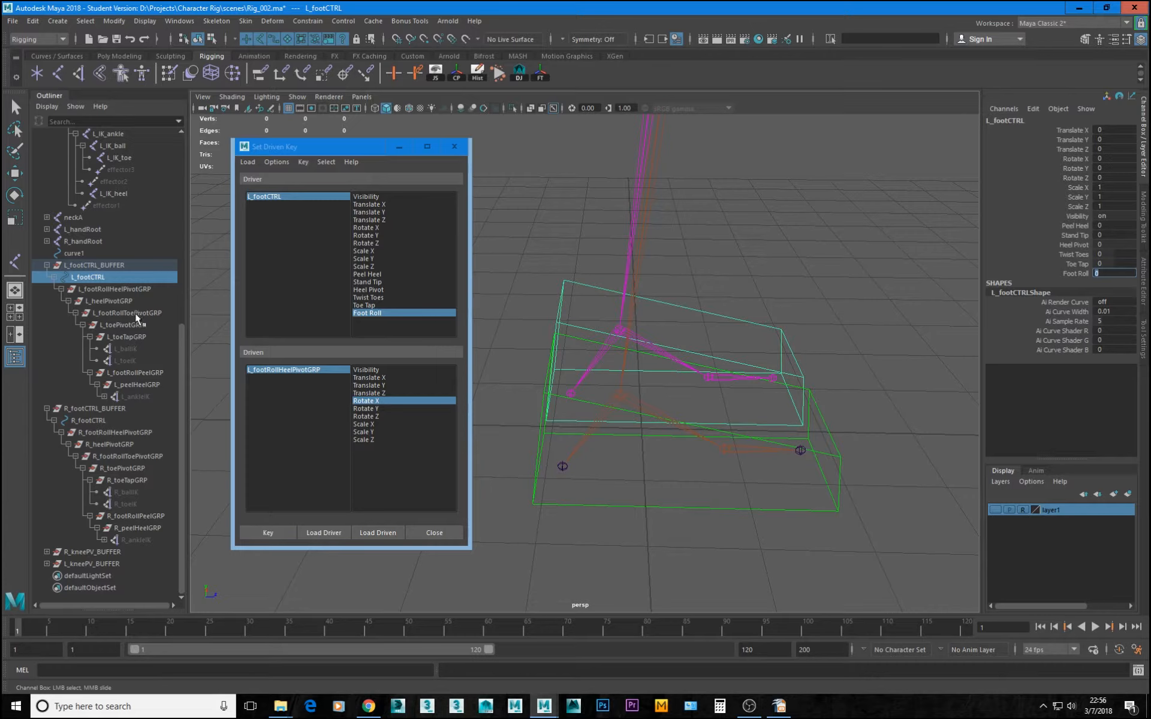
Load L_footRollPeelGRP as the driven object and key its Rotate X at Foot Roll 0
left_click(135, 373)
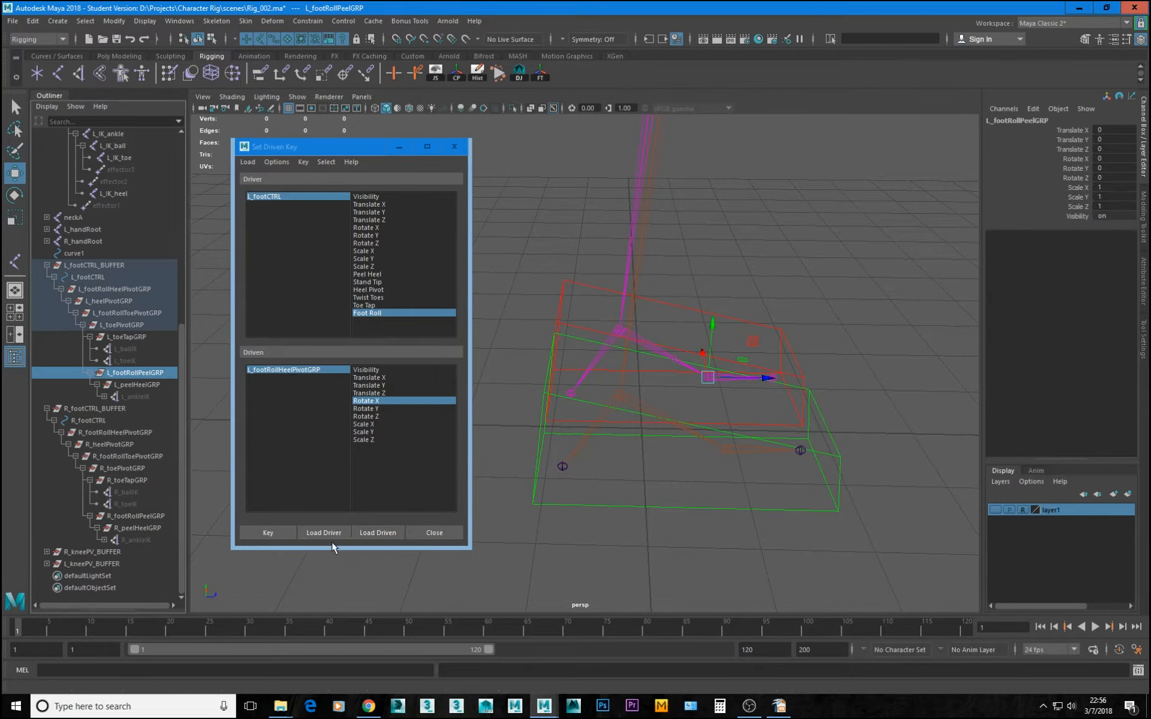
left_click(372, 533)
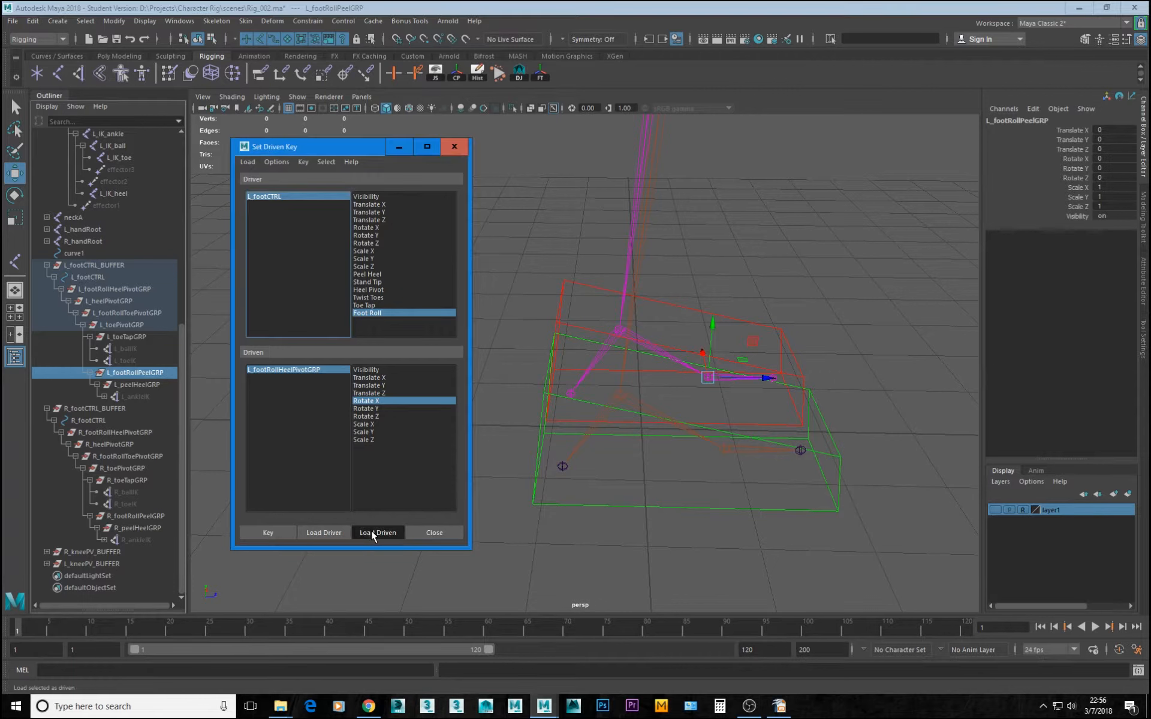
left_click(365, 400)
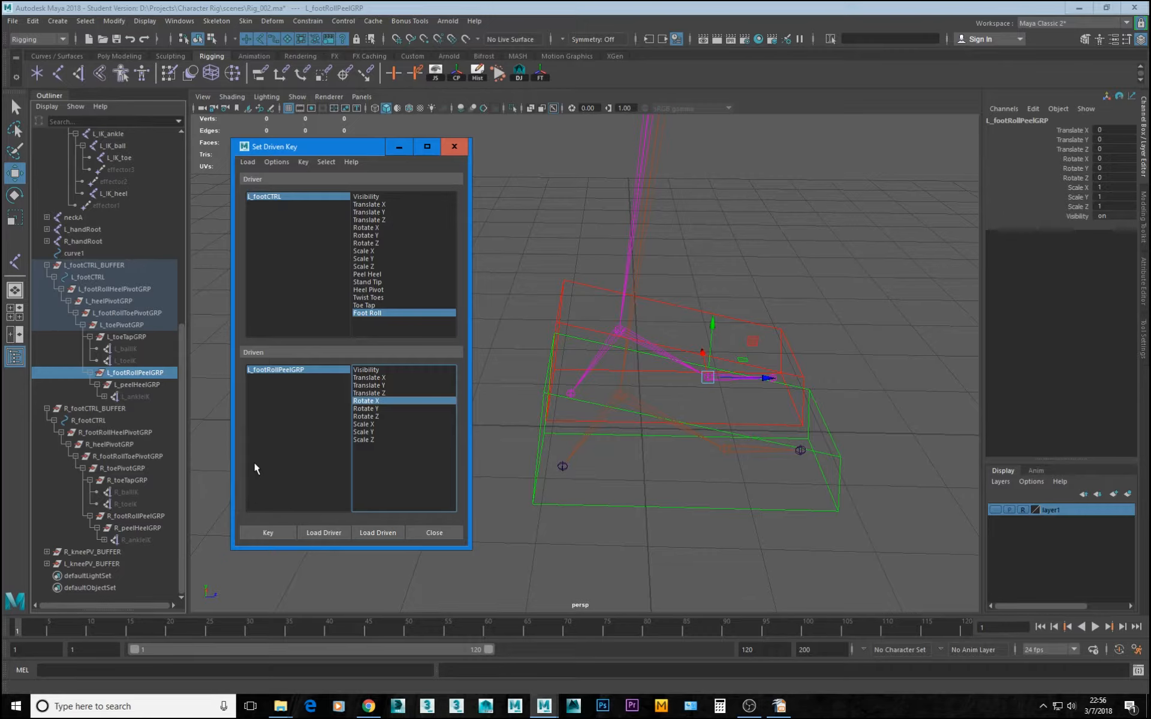
left_click(275, 534)
Set L_footCTRL's Foot Roll to 10 and key L_footRollPeelGRP's Rotate X at 60
left_click(289, 196)
left_click(1114, 273)
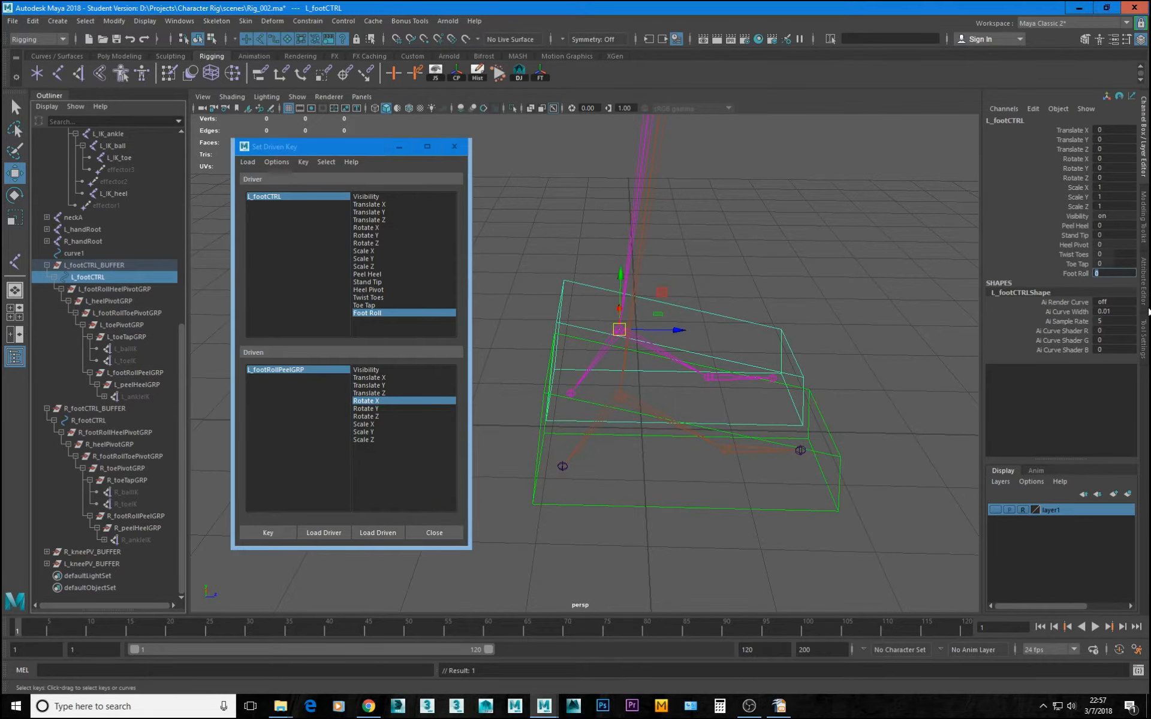
type("10")
key("Return")
left_click(265, 369)
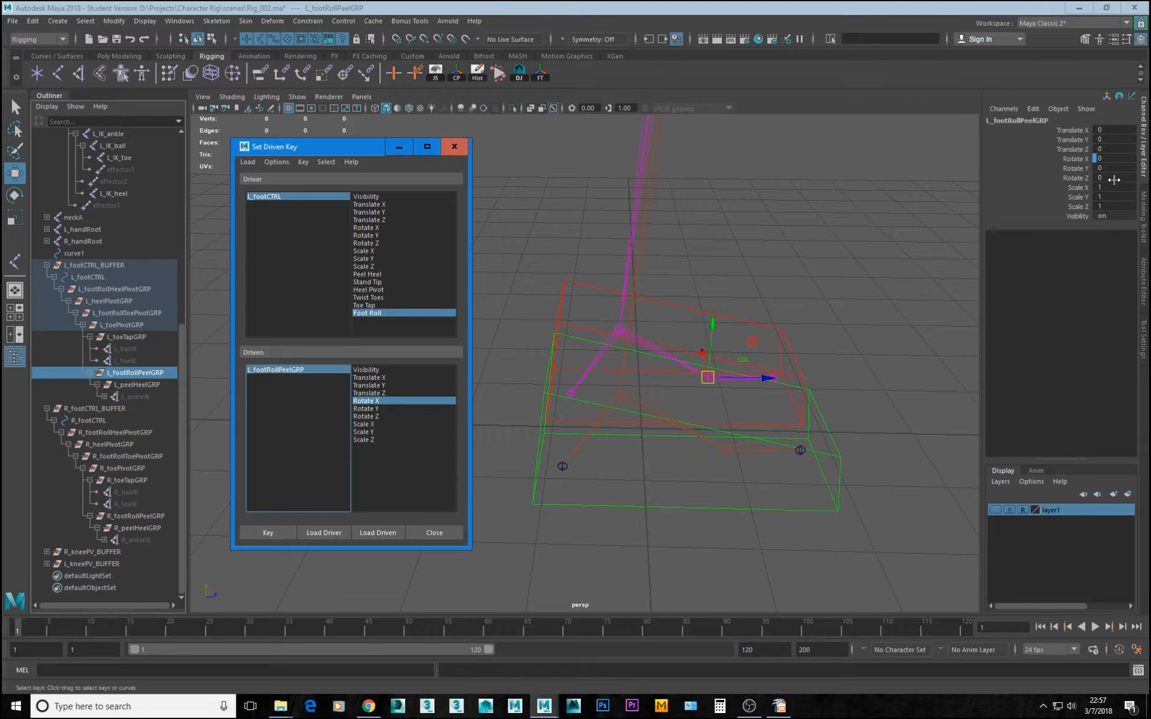
left_click(1114, 158)
type("60")
key("Return")
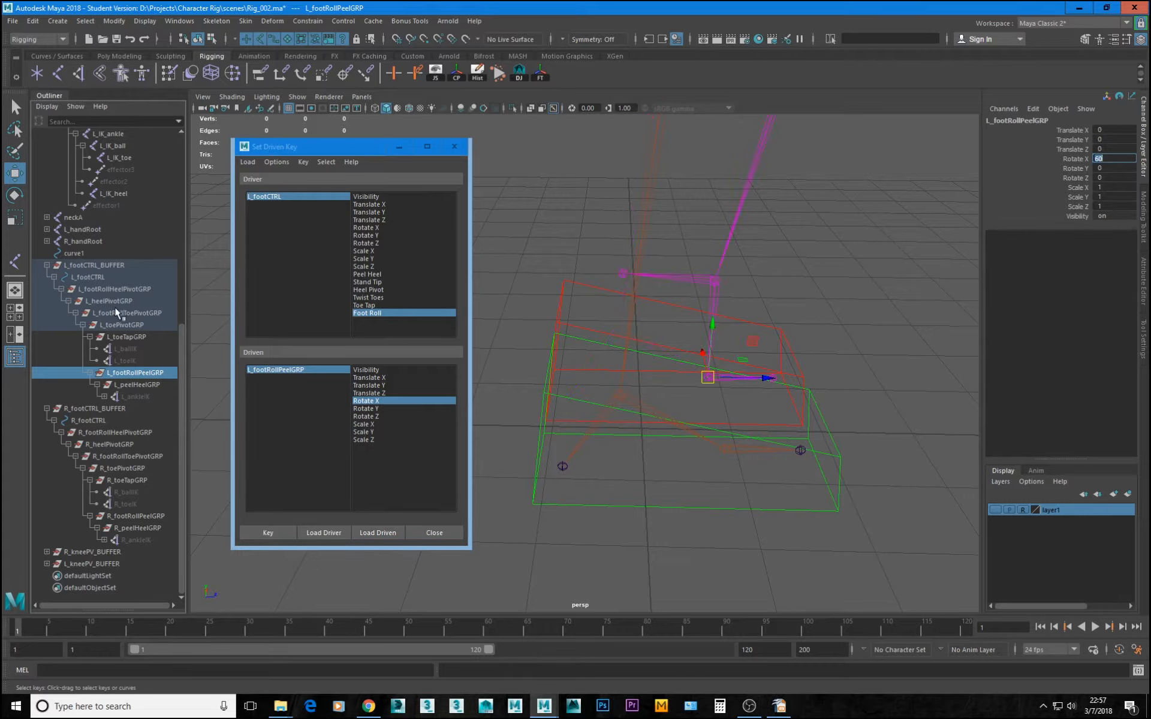
left_click(276, 535)
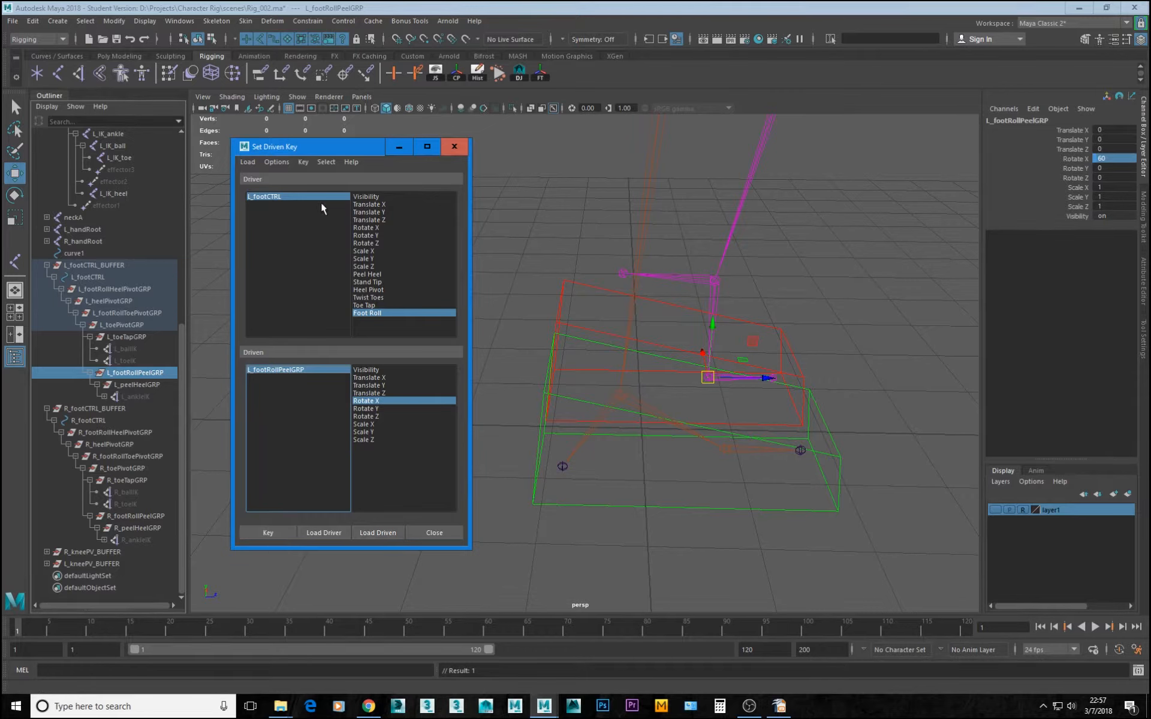
Slide L_footCTRL's Foot Roll through negative and positive values to test the heel and peel motion
left_click(303, 194)
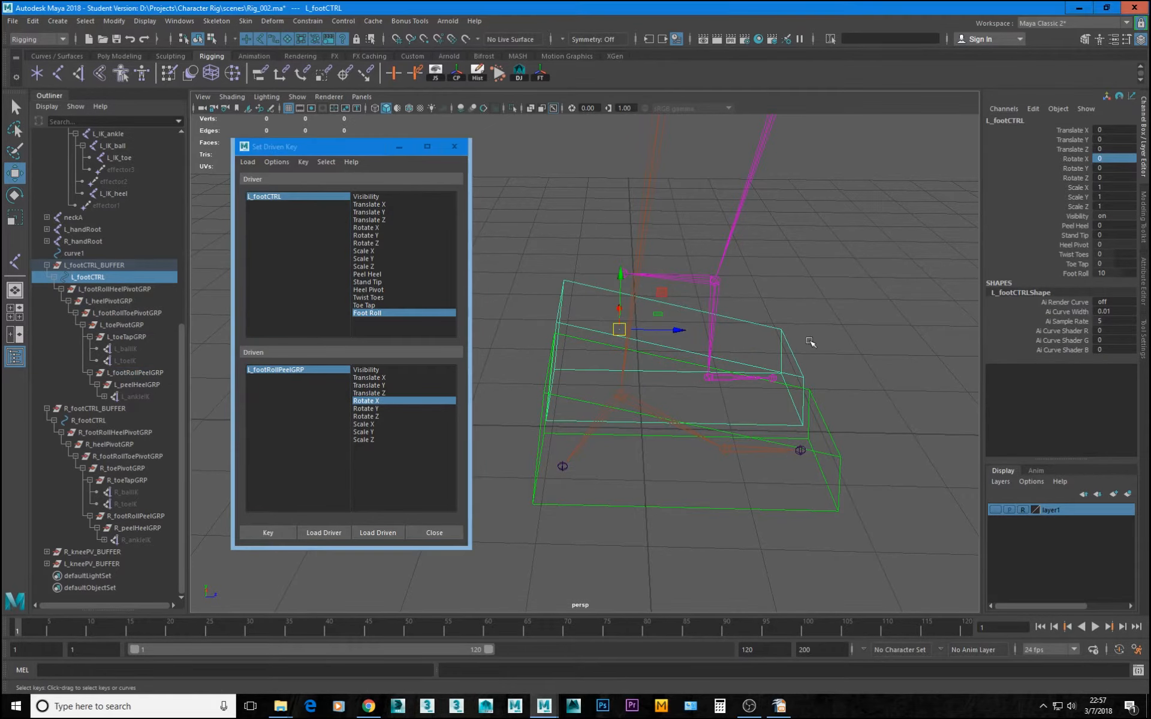
left_click(1050, 275)
middle_click_drag(744, 485, 638, 498)
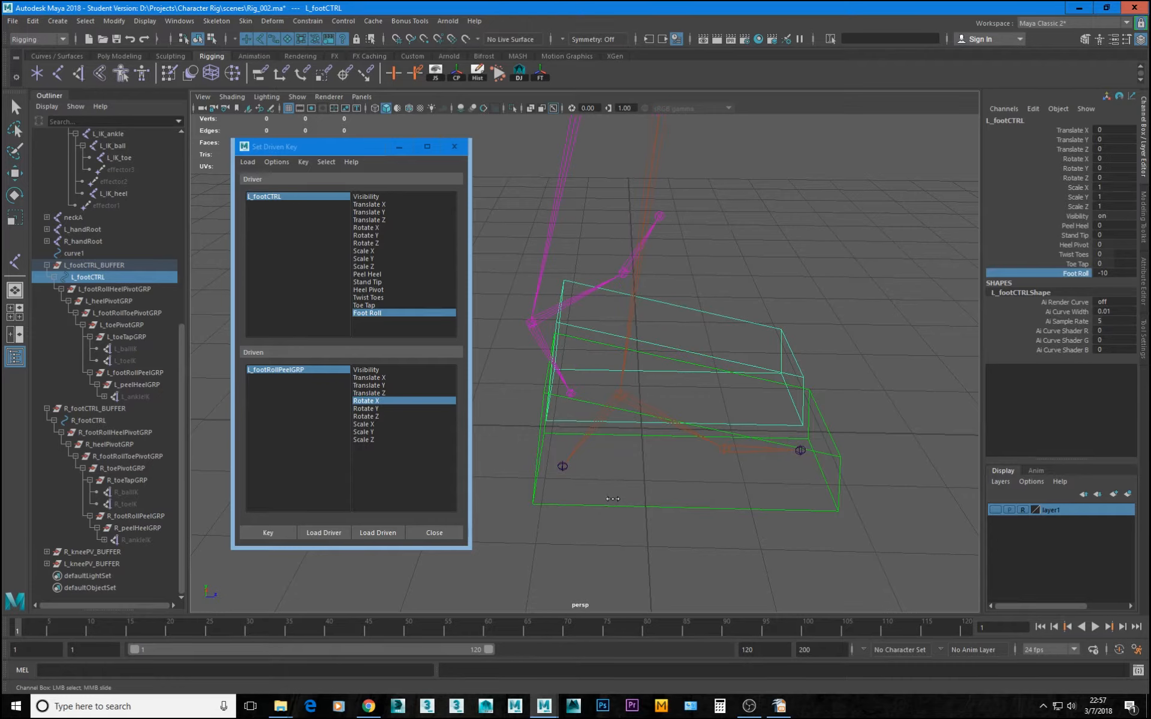
middle_click_drag(619, 499, 790, 523)
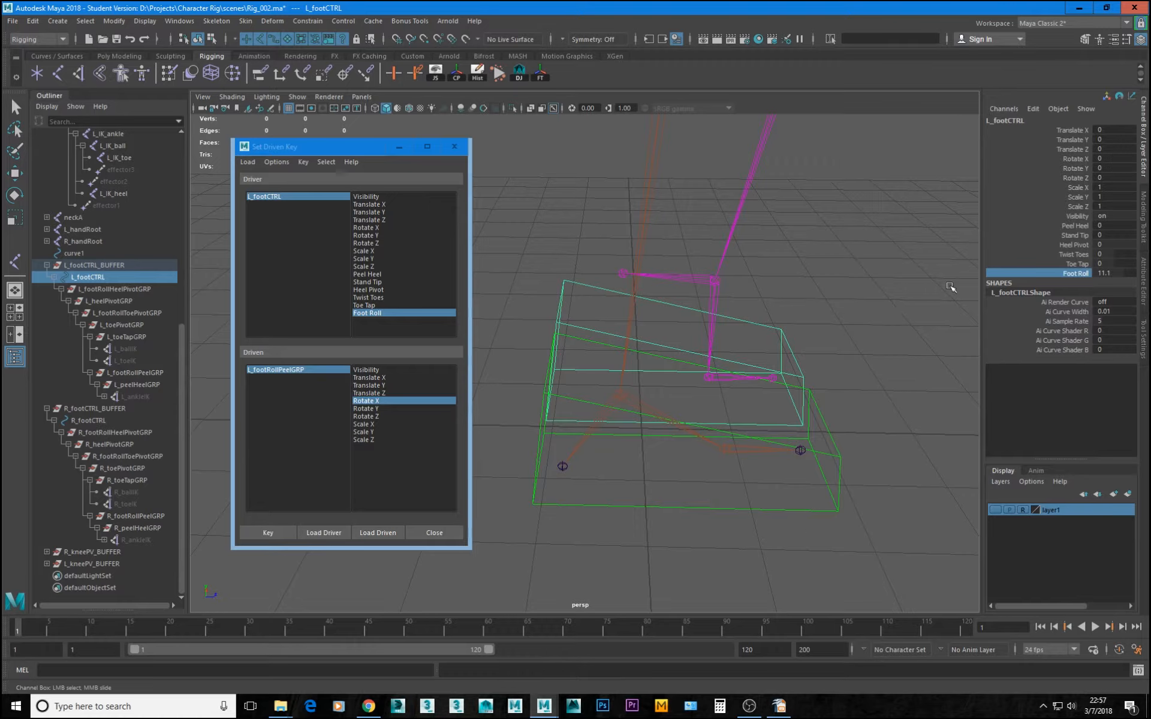
Set L_footCTRL's Foot Roll to 20 and key L_footRollPeelGRP's Rotate X at 0
left_click(1111, 272)
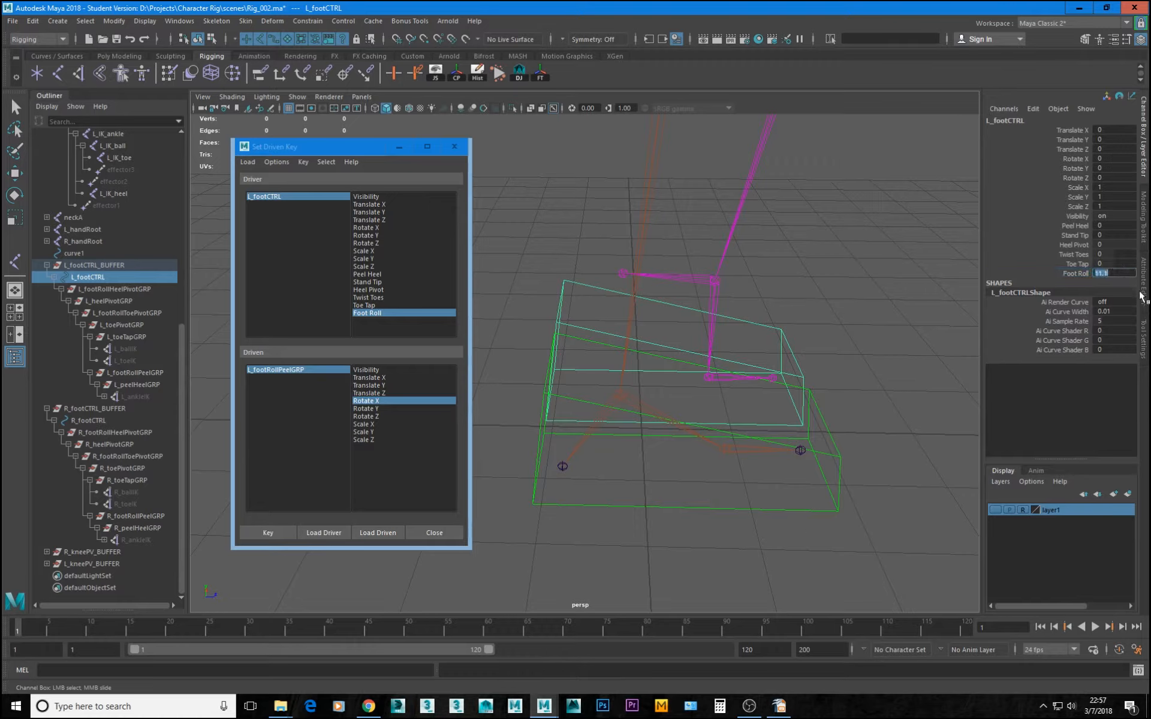
type("10")
type("20")
key("Return")
left_click(264, 369)
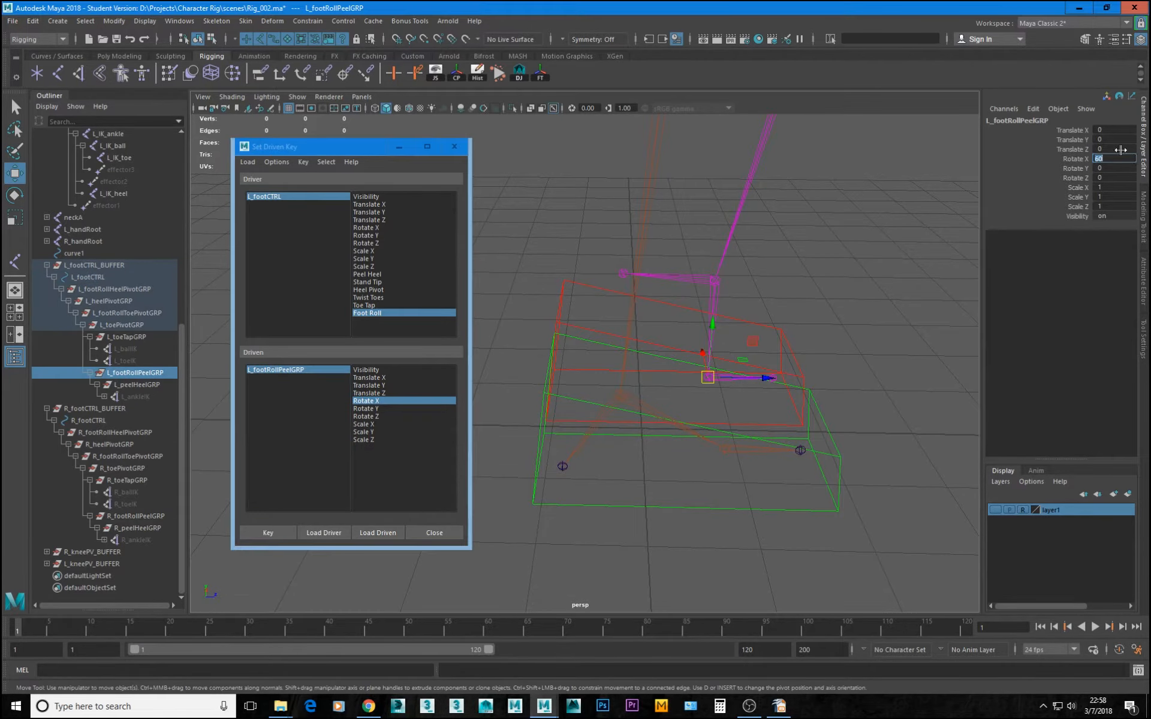
type("0")
key("Return")
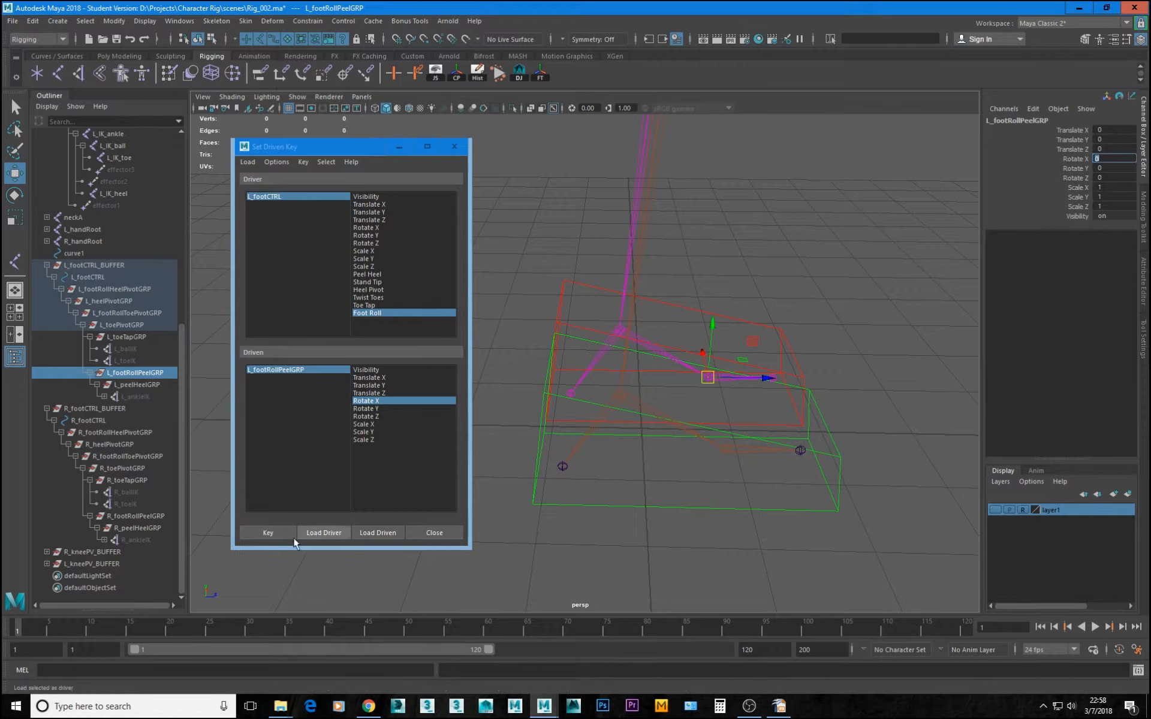
left_click(281, 533)
Slide L_footCTRL's Foot Roll to test the peel's rise and return, ending at 20
left_click(786, 333)
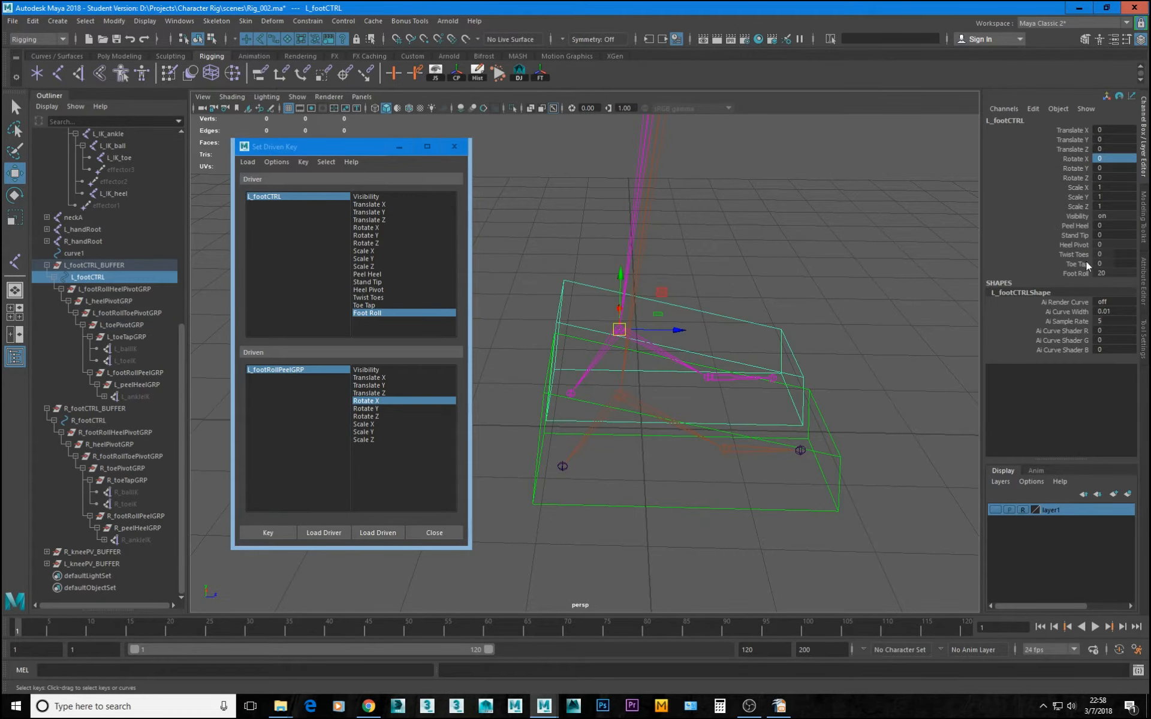
left_click(1074, 274)
middle_click_drag(1074, 273, 820, 402)
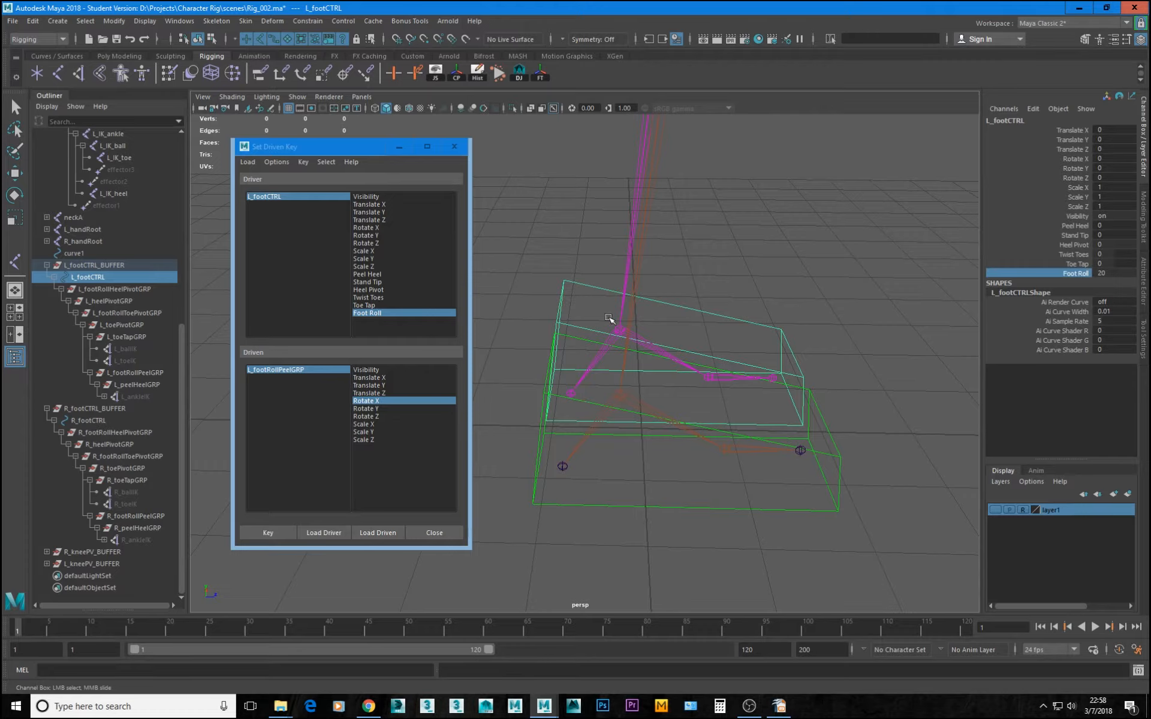
double_click(1104, 274)
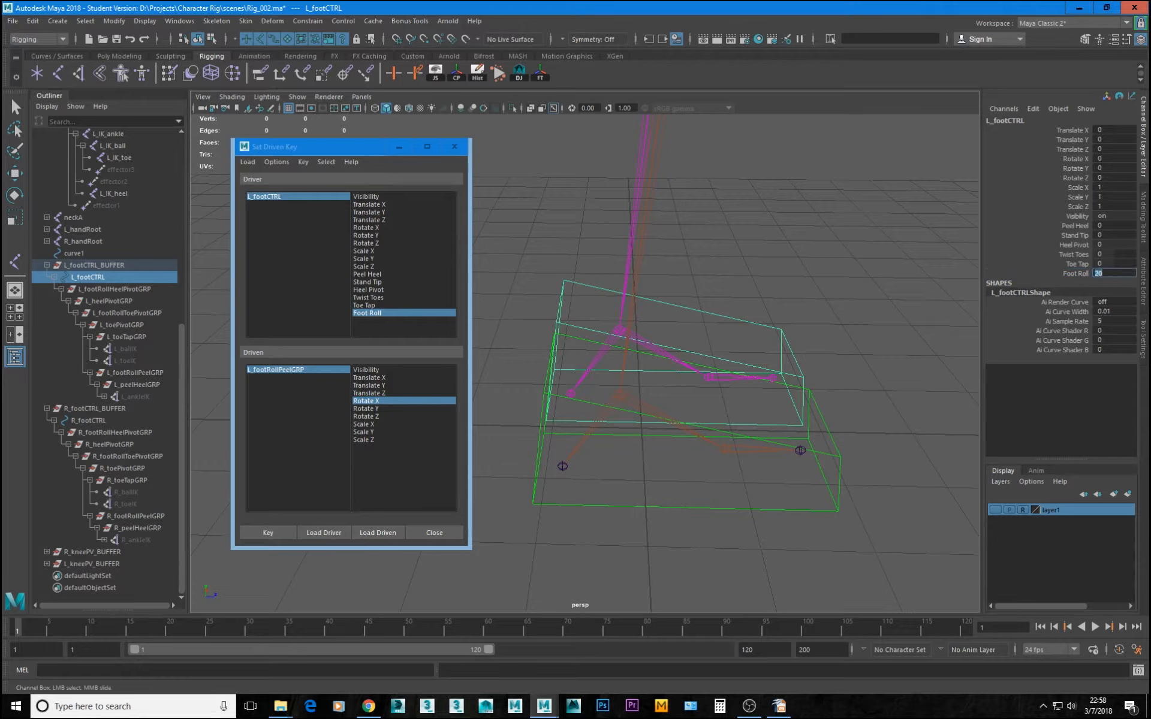
key("Return")
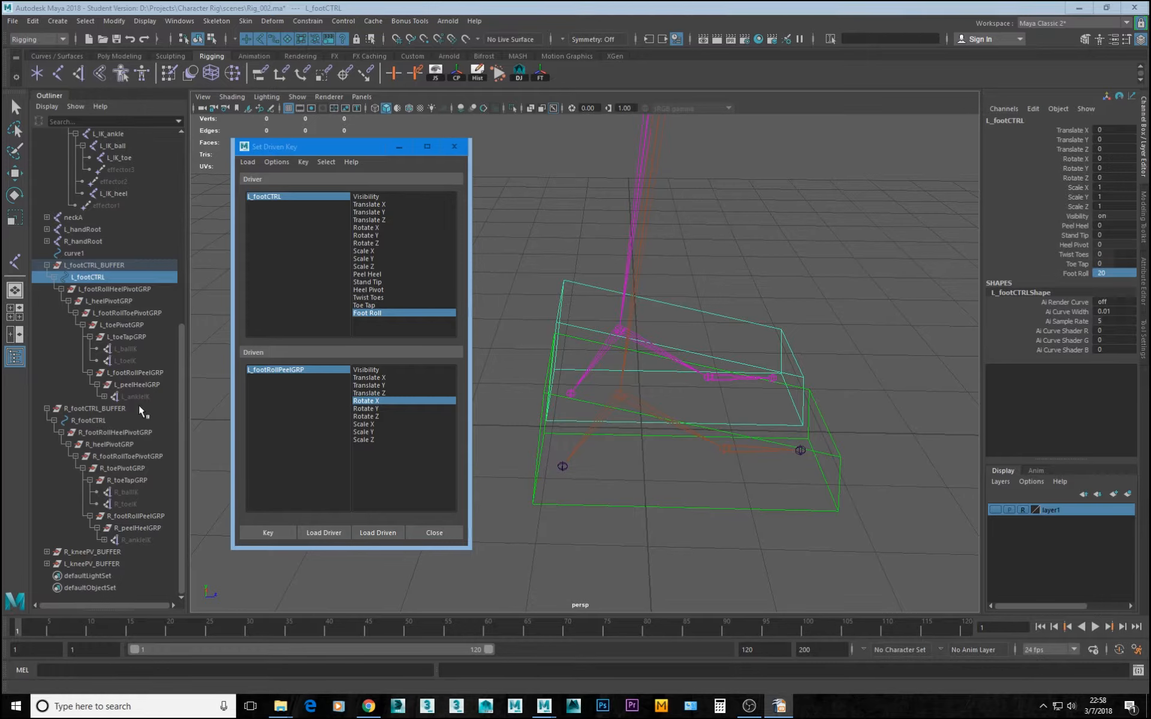
Load L_footRollToePivotGRP as the driven object and choose its Rotate X attribute
left_click(137, 316)
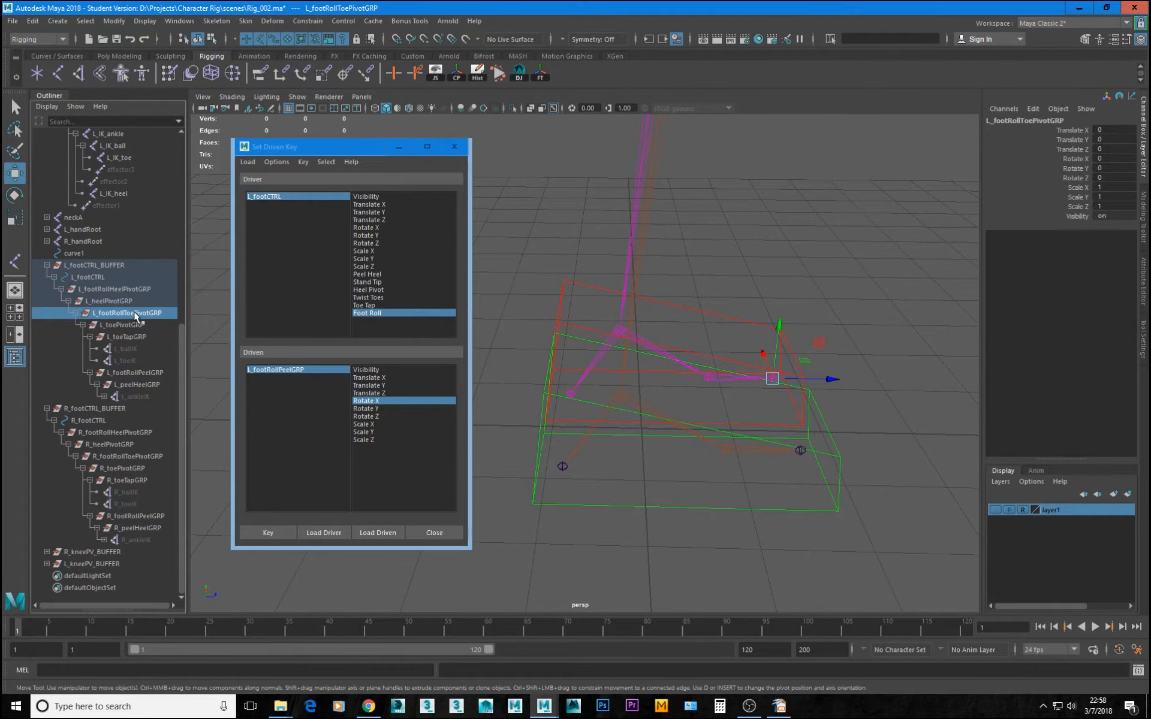
left_click(375, 534)
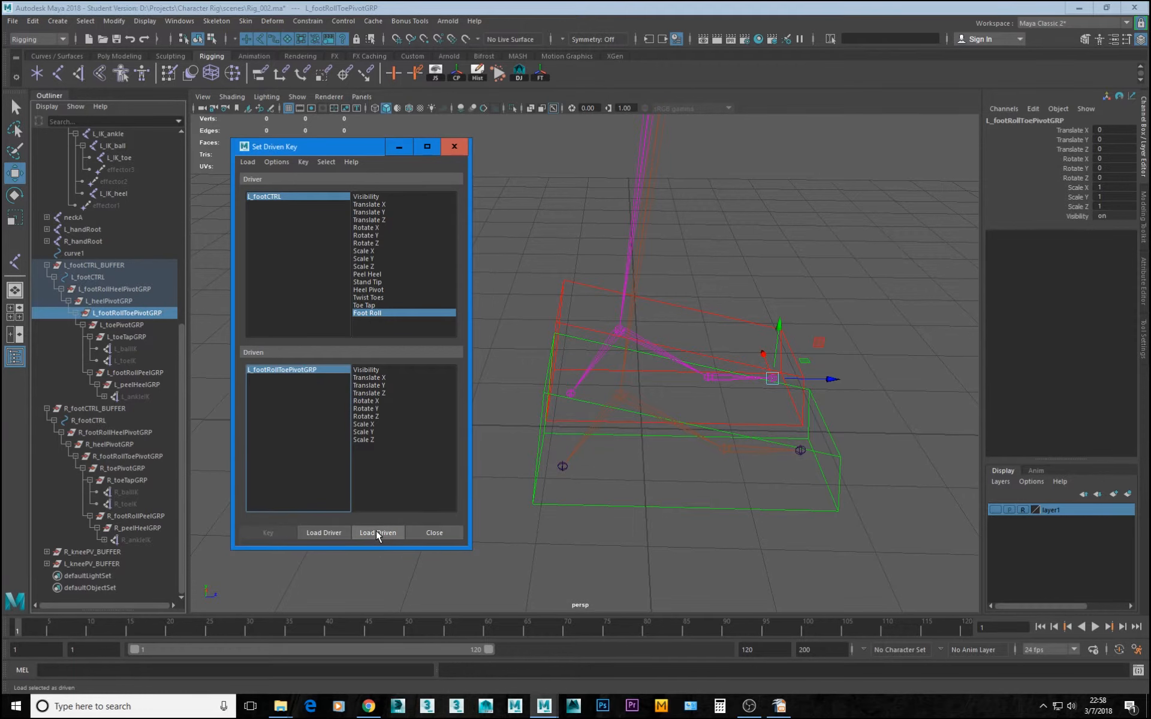
left_click(369, 401)
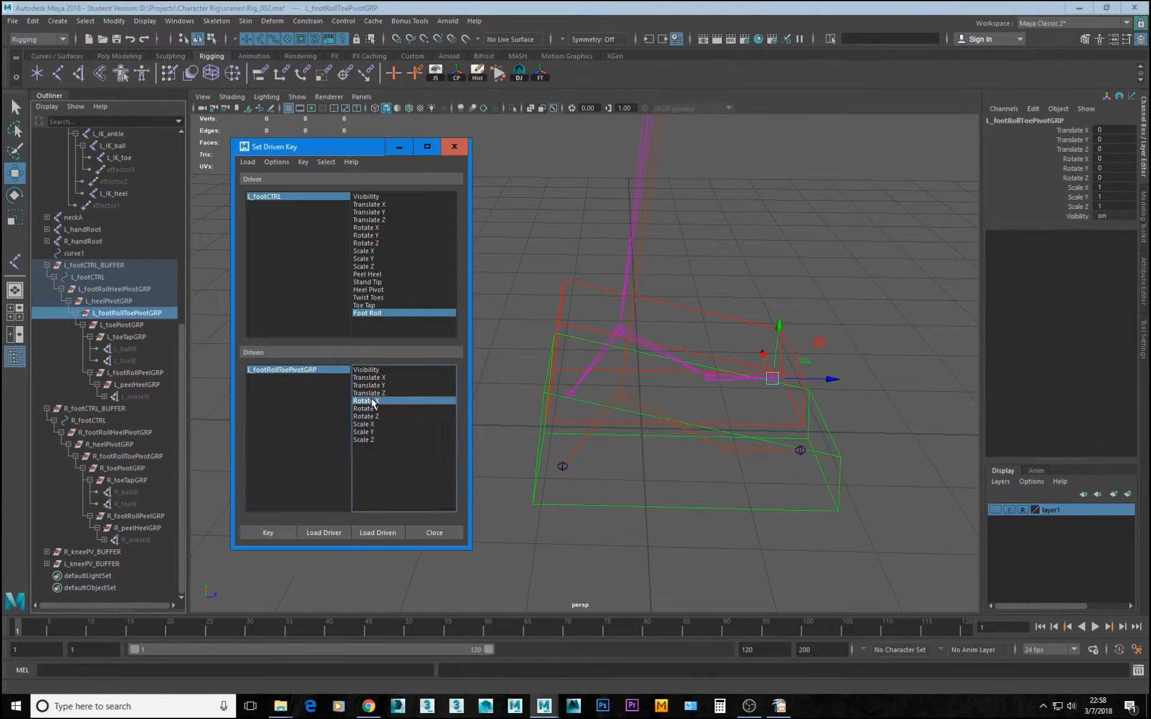
Set L_footCTRL's Foot Roll to 10 and key L_footRollToePivotGRP's Rotate X at 0
left_click(304, 197)
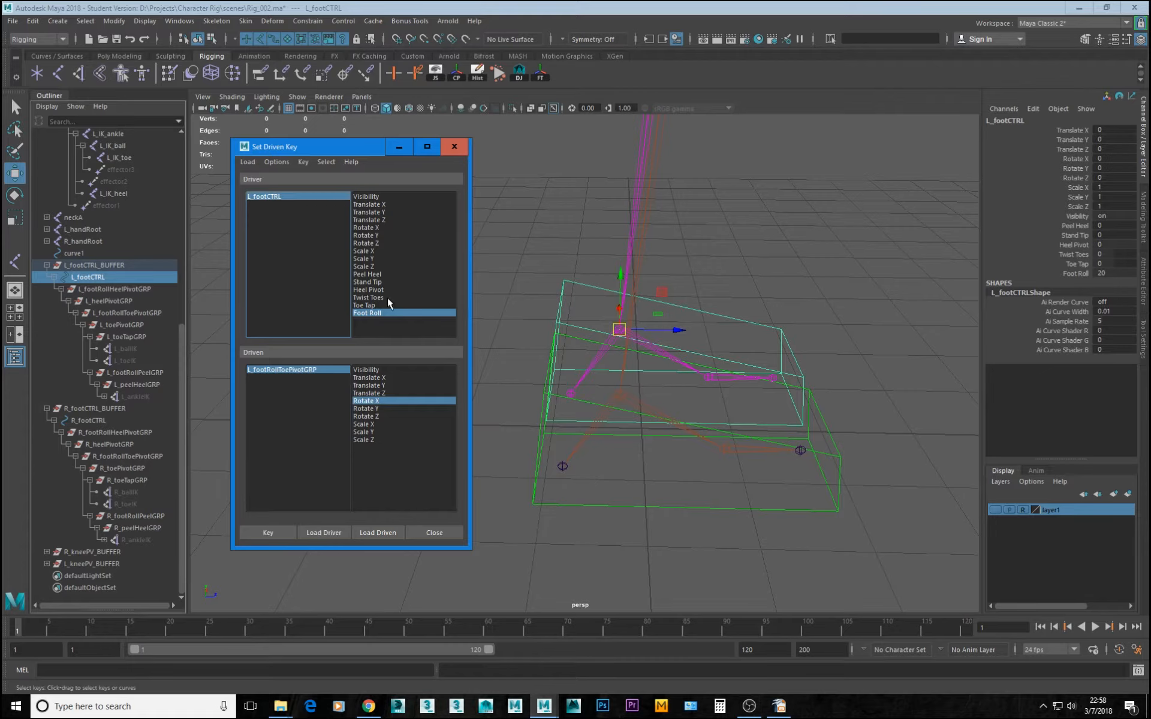
double_click(1114, 273)
type("10")
key("Return")
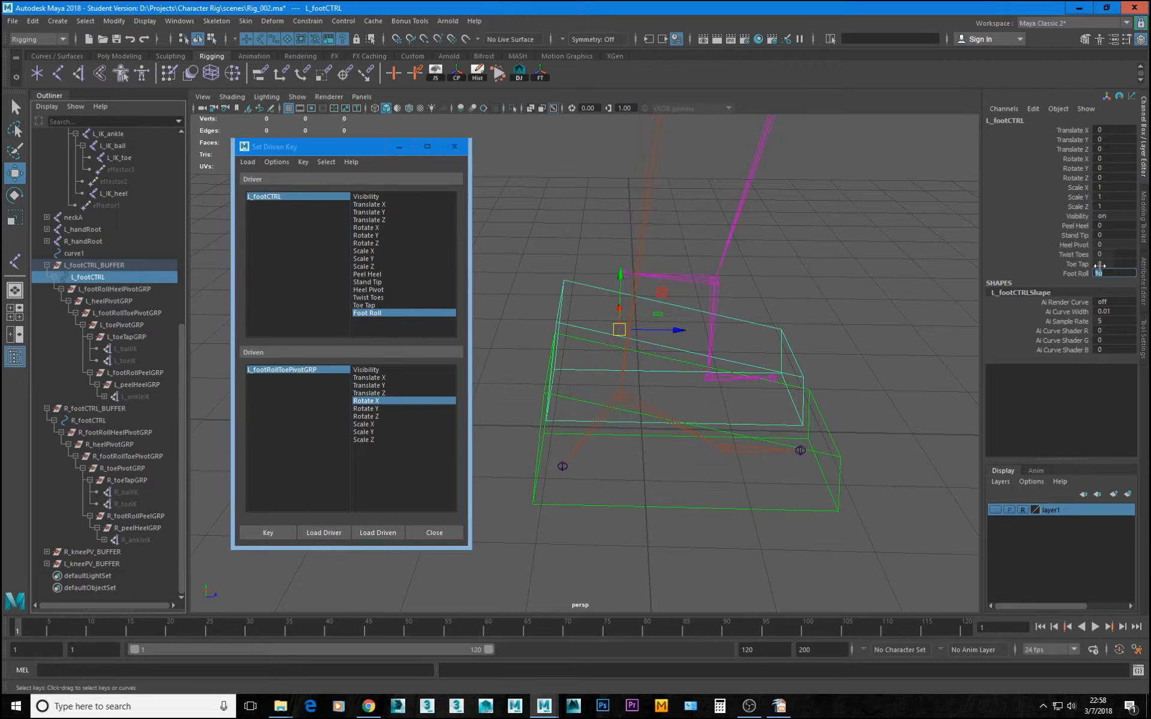
left_click(306, 370)
left_click(369, 401)
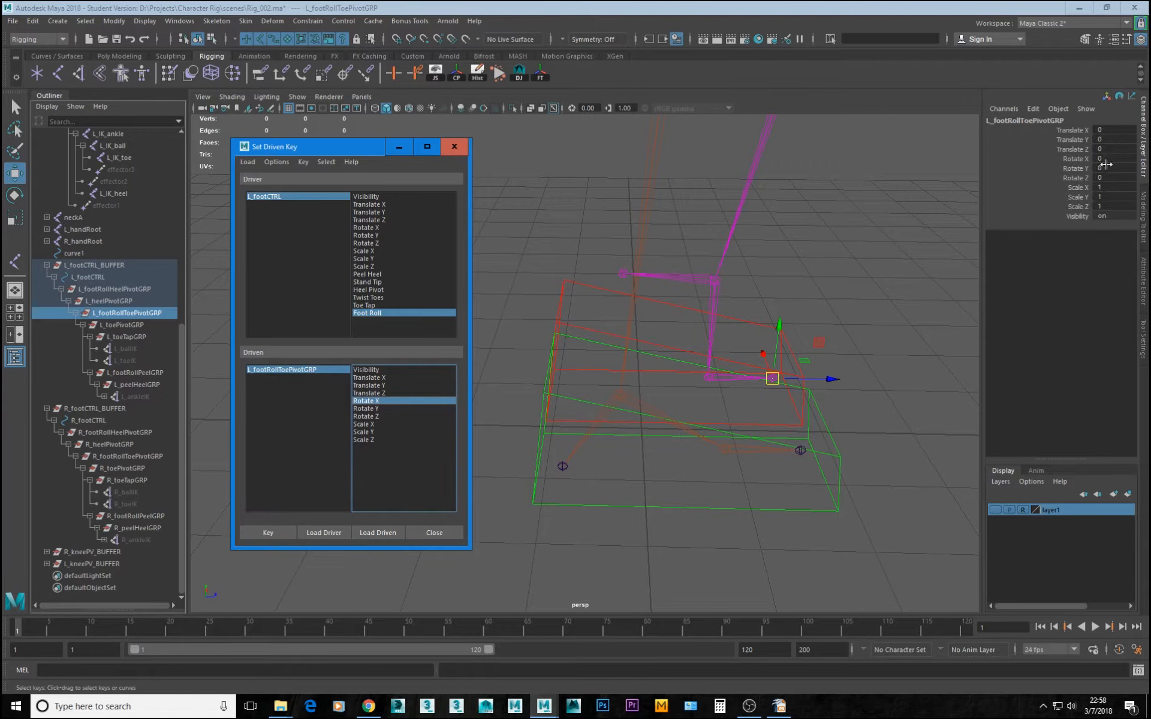
left_click(273, 533)
Set L_footCTRL's Foot Roll to 20 and key L_footRollToePivotGRP's Rotate X at 75
left_click(286, 200)
left_click(1112, 274)
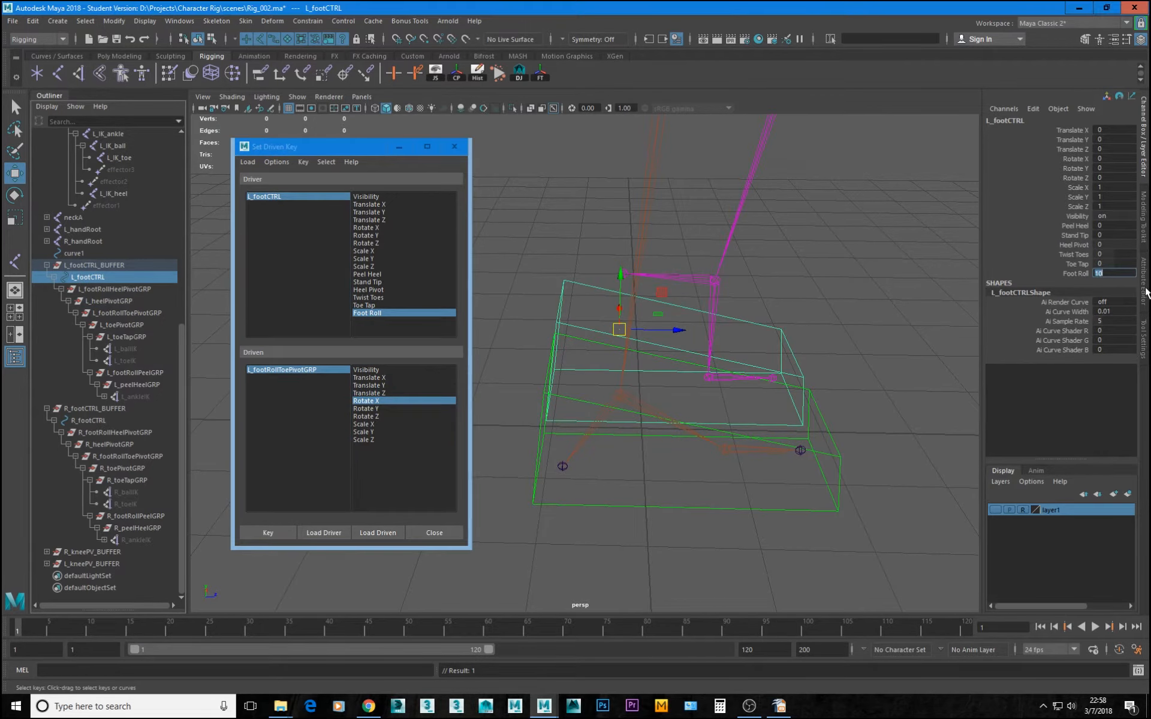
type("20")
key("Return")
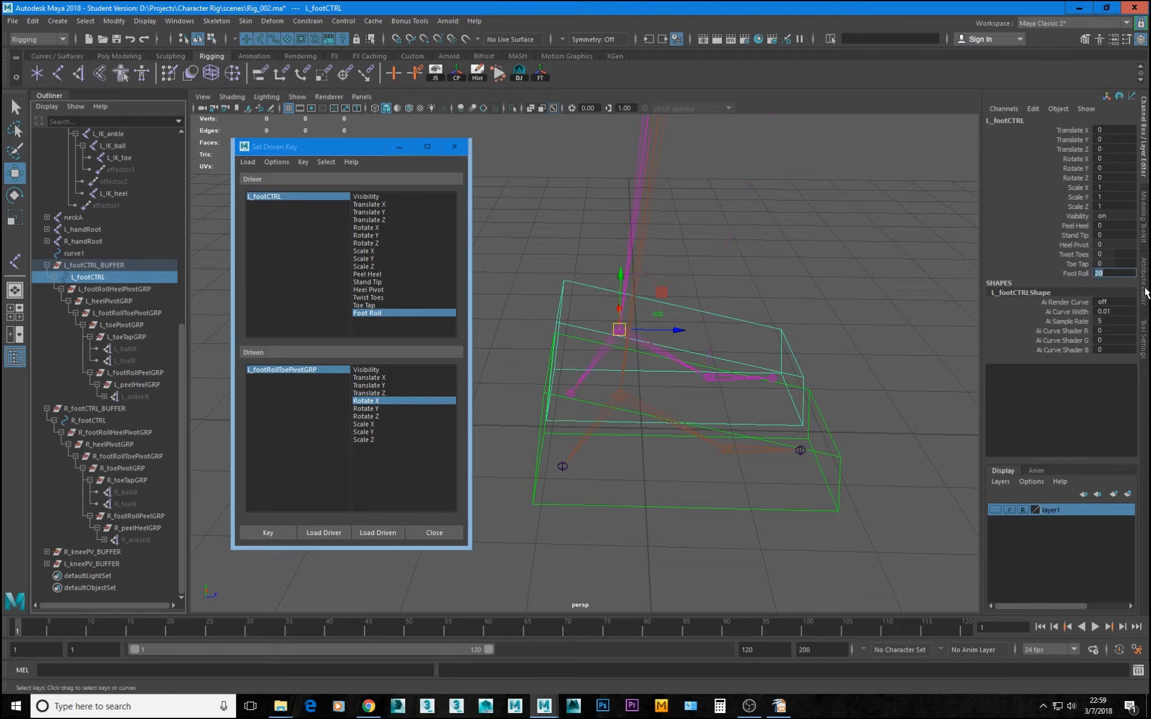
left_click(269, 369)
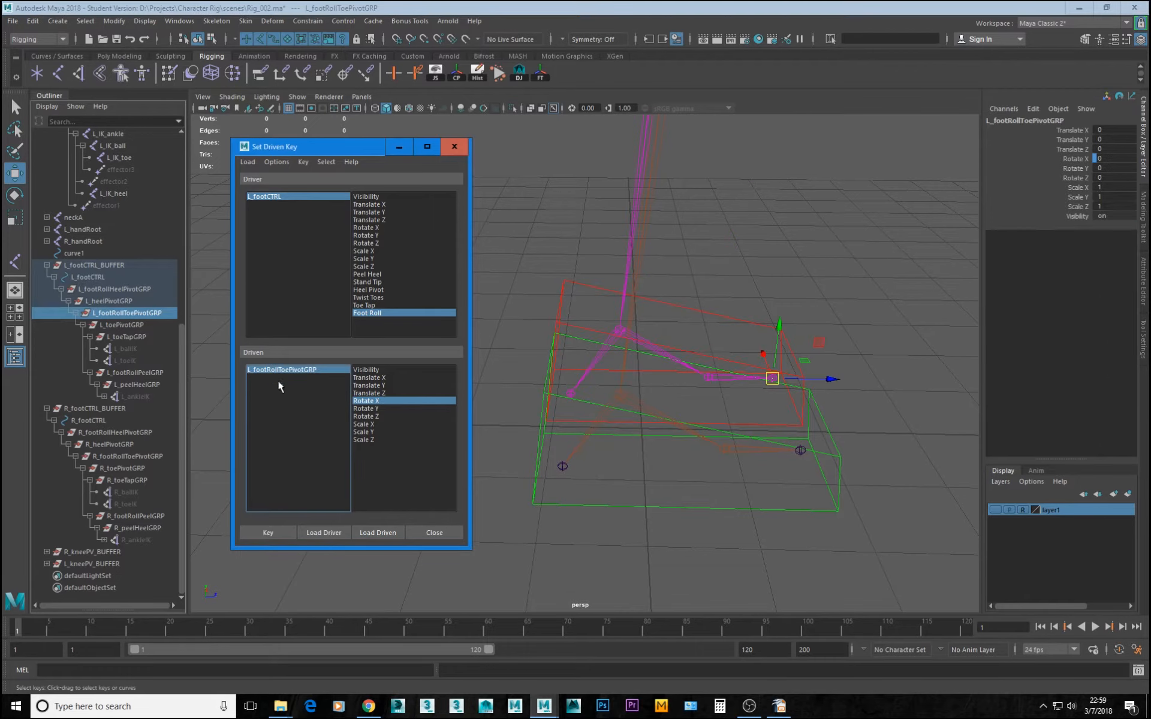
left_click(1119, 159)
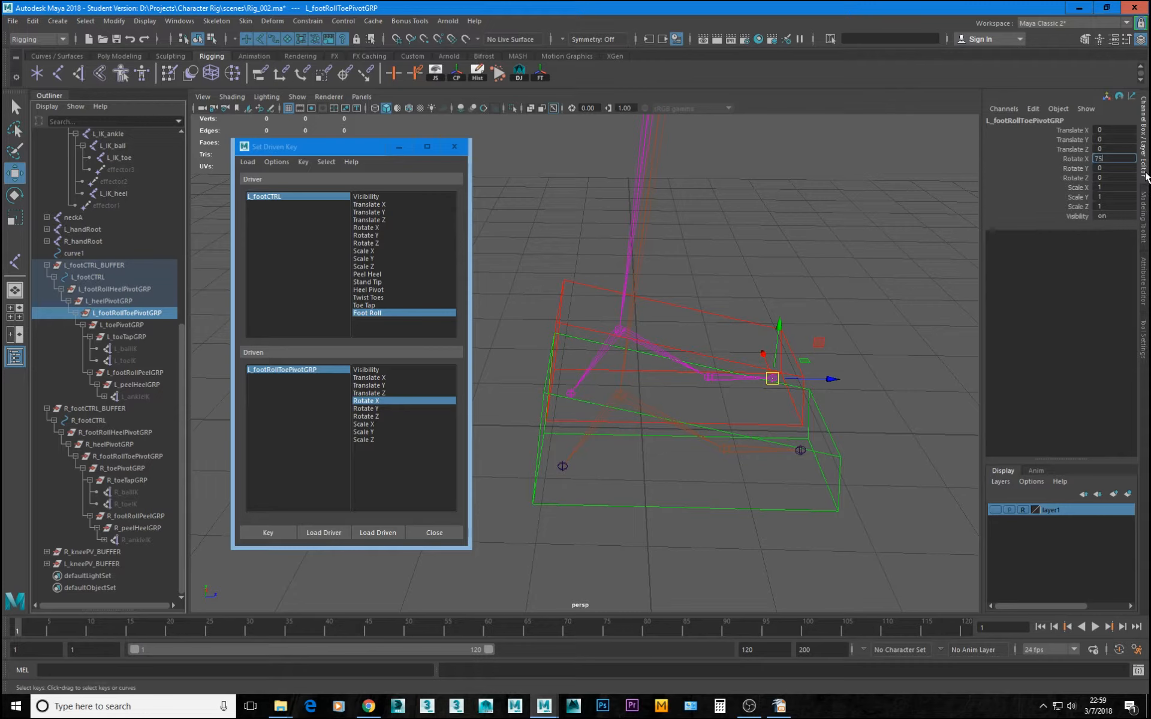
key("Return")
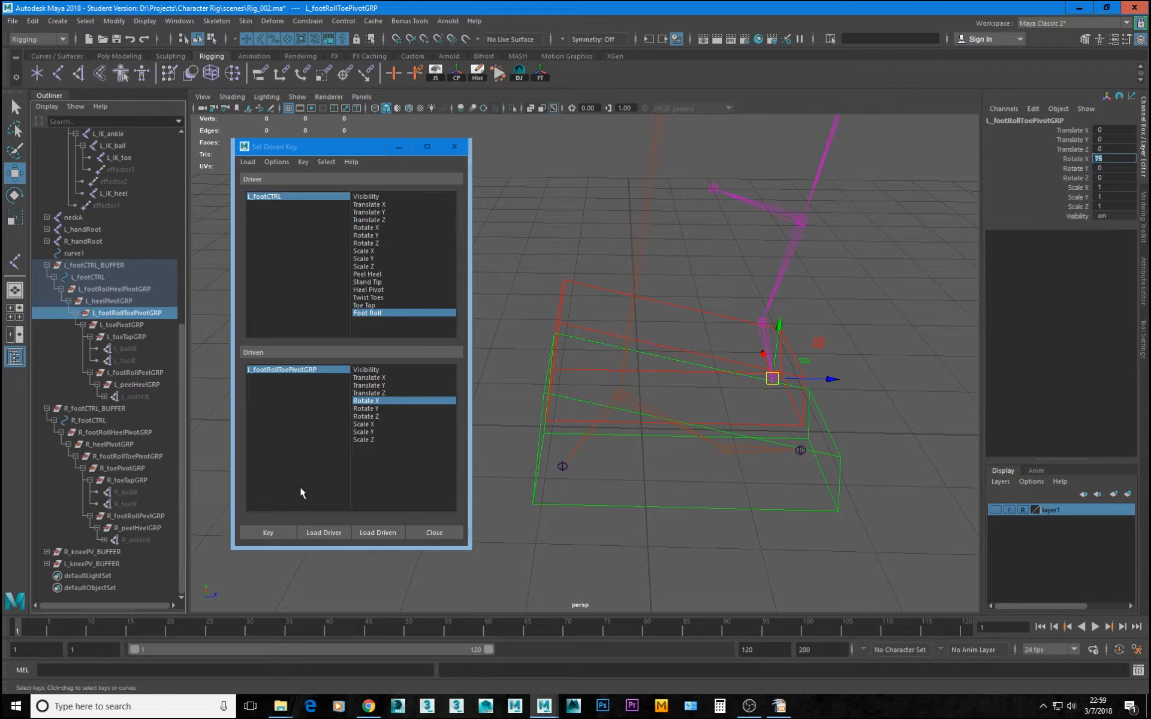
left_click(269, 533)
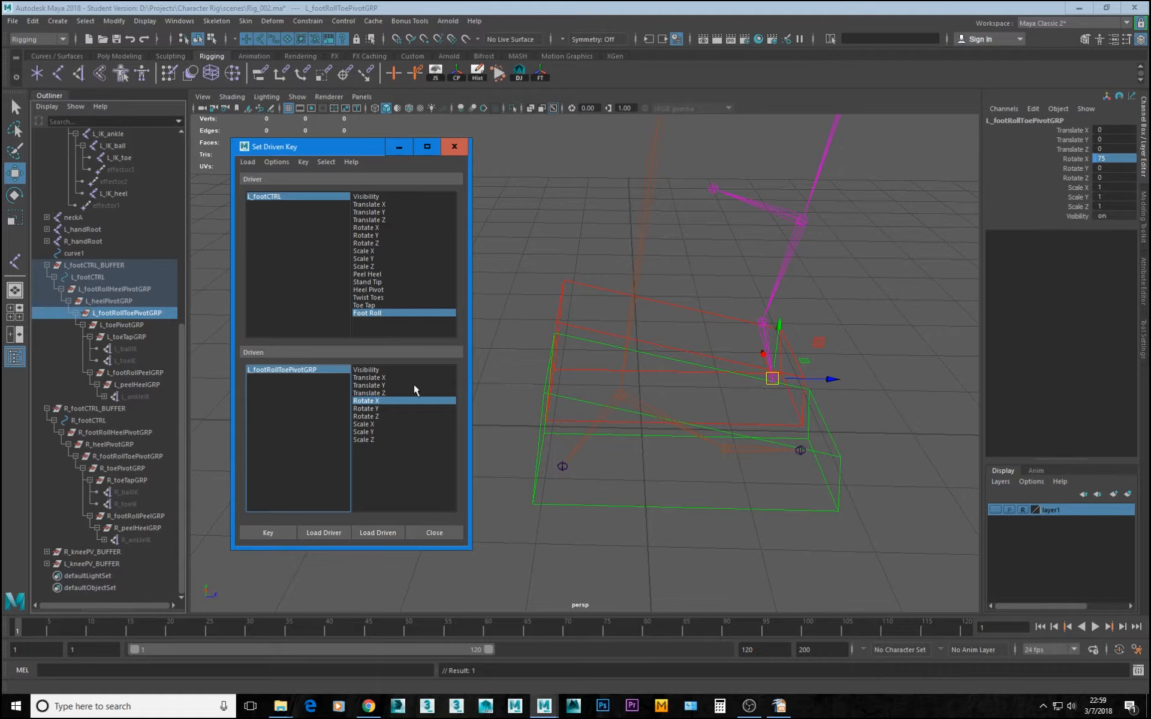
Slide L_footCTRL's Foot Roll between -10 and 20 to test the complete left foot roll
left_click(704, 318)
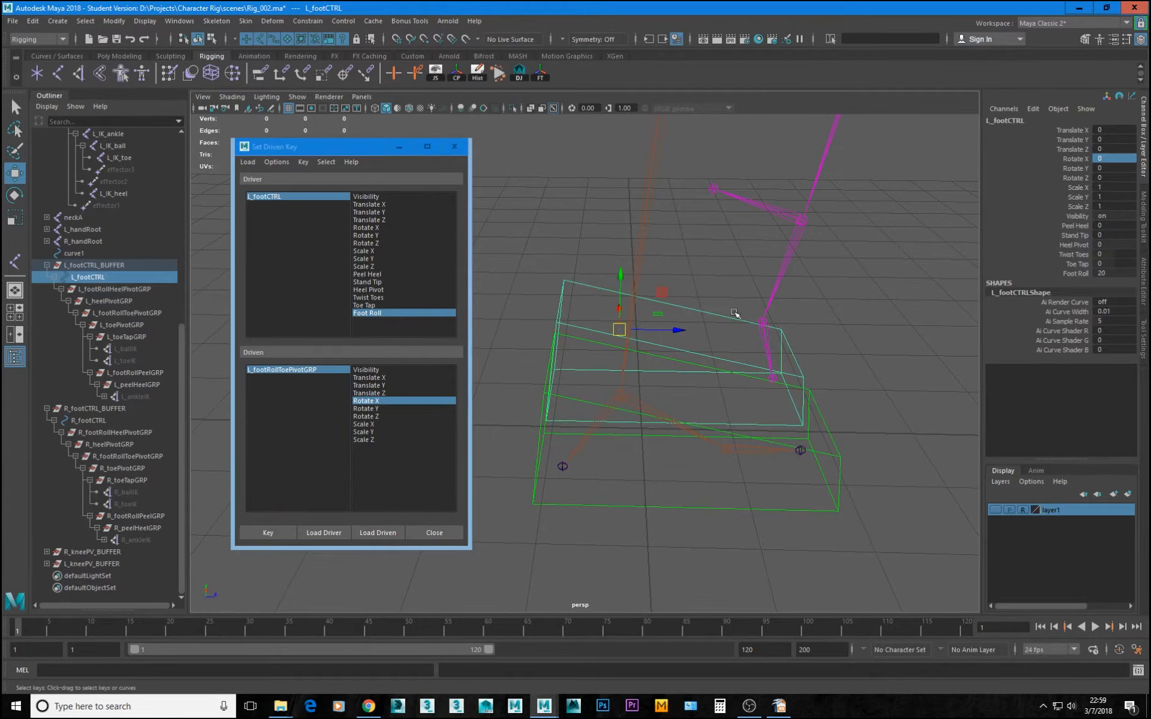
left_click(1077, 274)
middle_click_drag(839, 335, 490, 396)
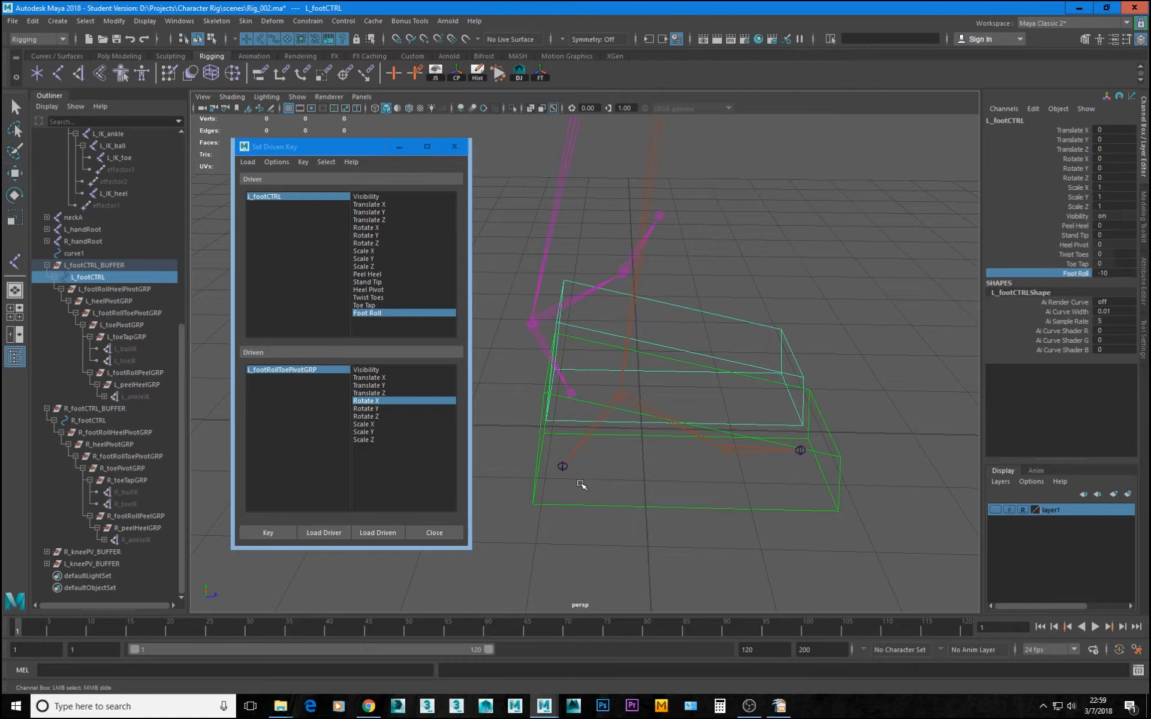
middle_click_drag(573, 472, 767, 489)
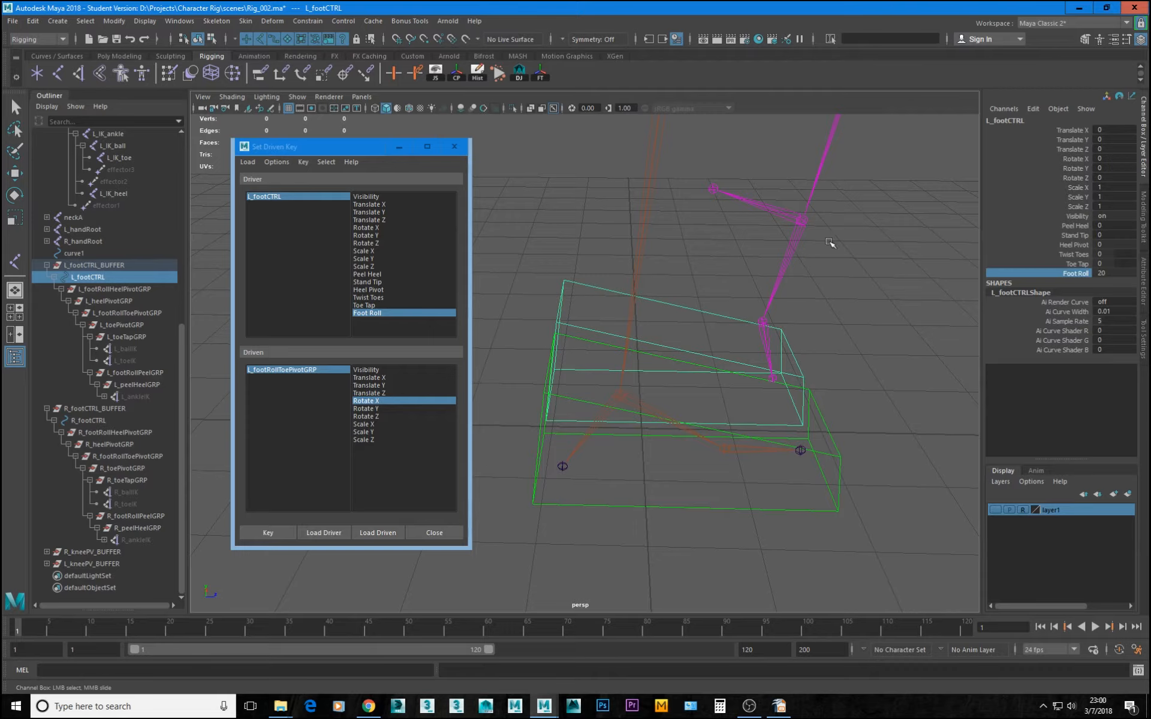
middle_click_drag(803, 380, 813, 467)
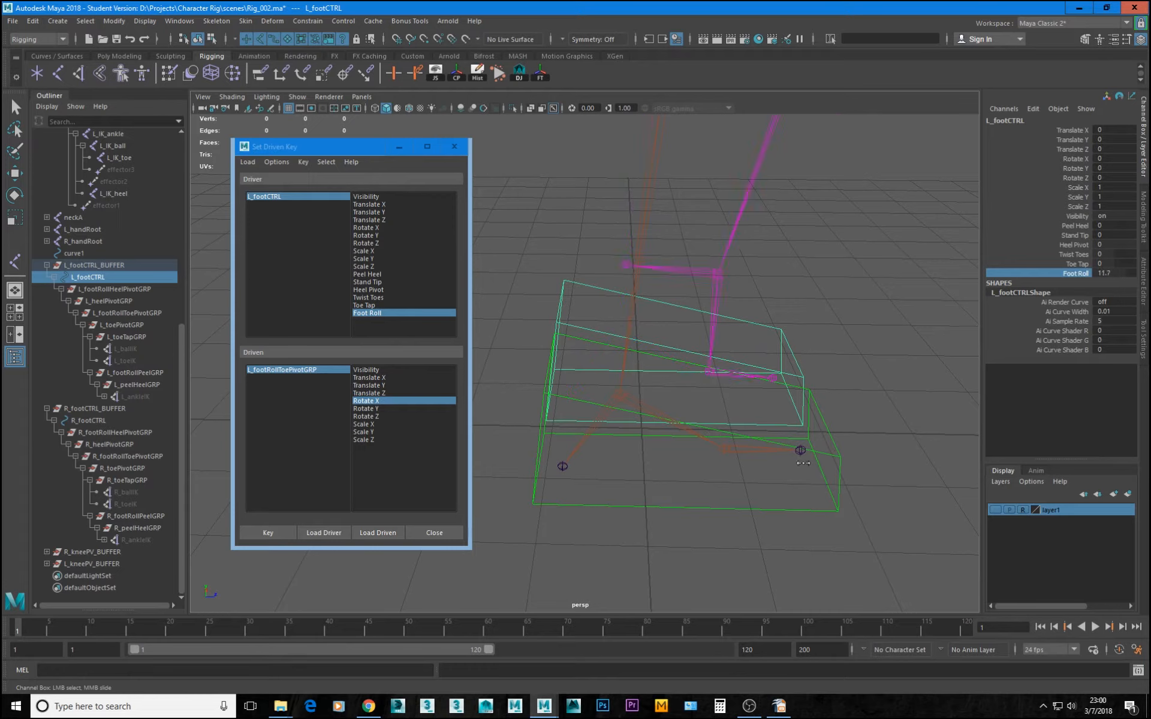
Reset L_footCTRL's Foot Roll to 0 and save the scene
double_click(1115, 274)
type("0")
key("Return")
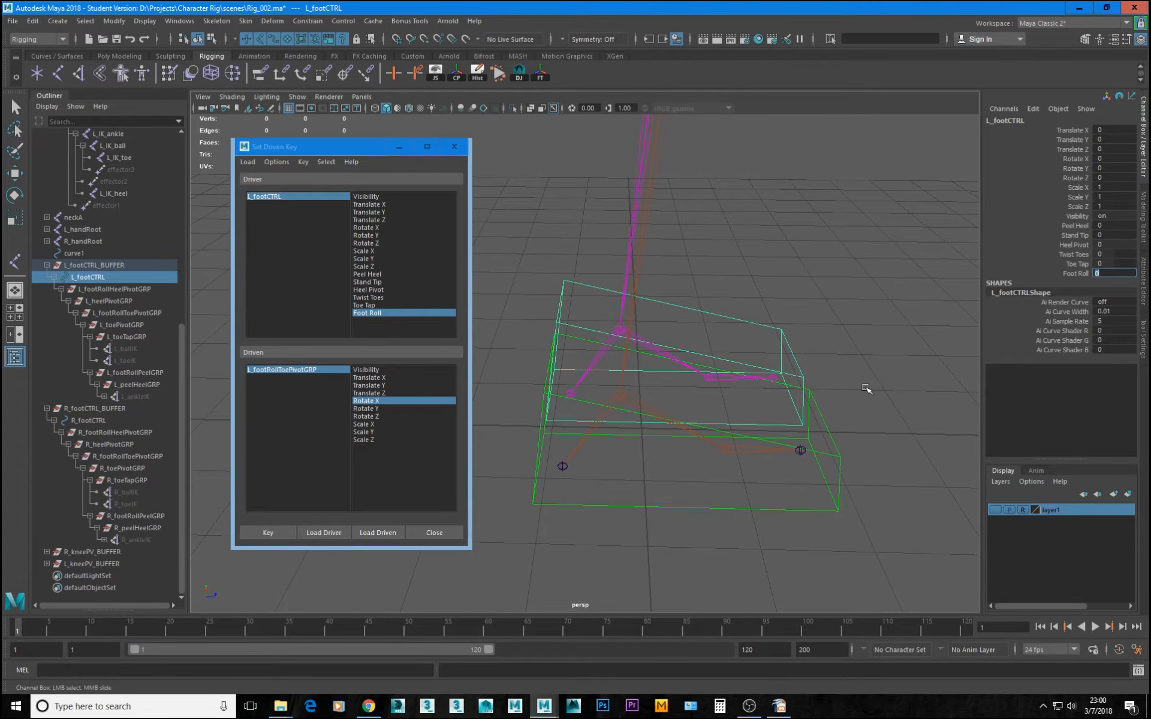
left_click_drag(873, 390, 821, 388, "alt")
key("ctrl+s")
key("Return")
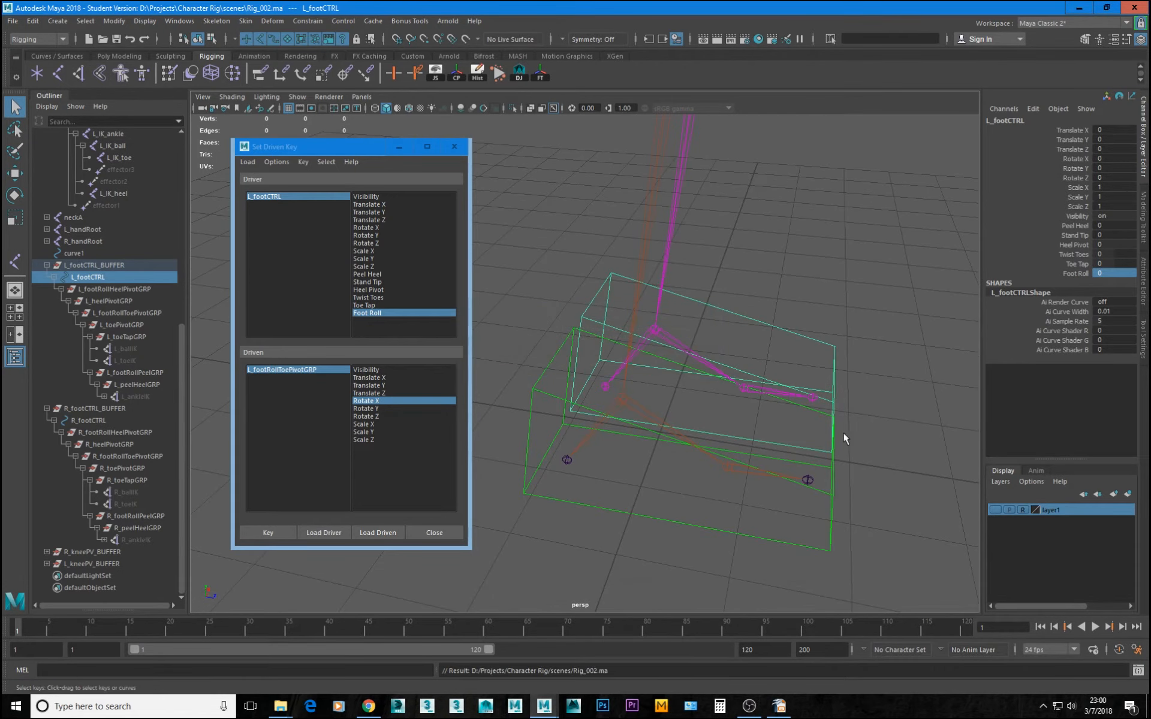
Load R_footCTRL's Foot Roll as driver and R_footRollHeelPivotGRP's Rotate X as driven, and key both at 0
left_click(787, 543)
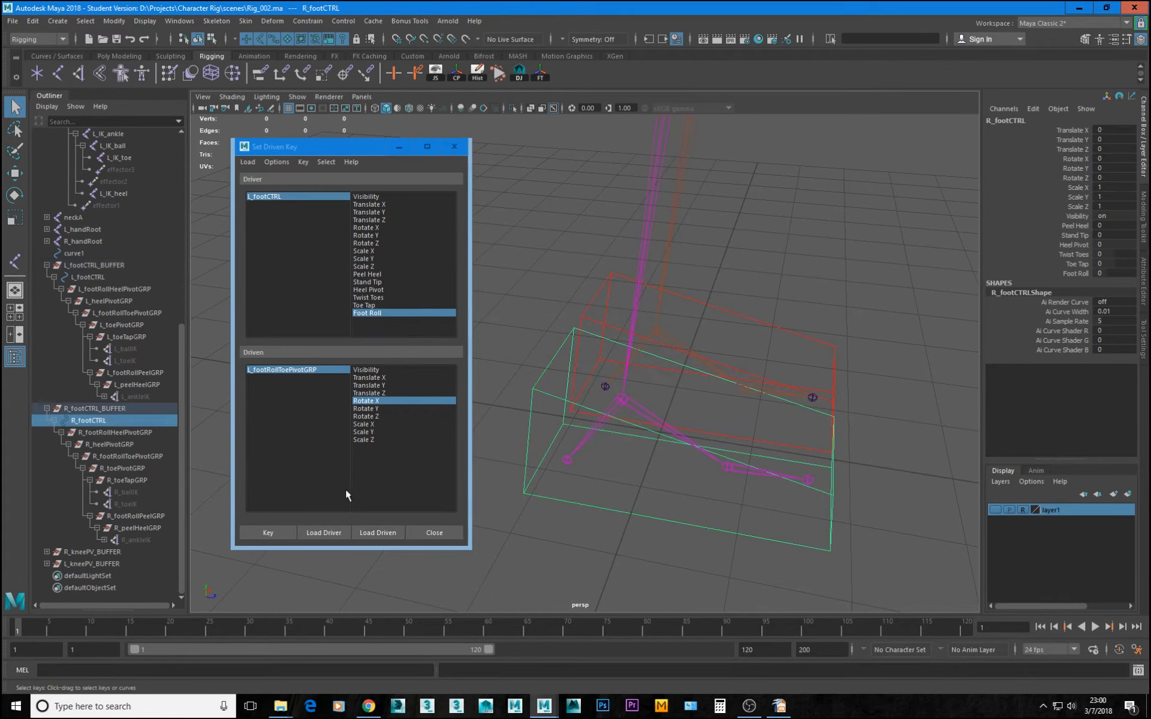
left_click(324, 533)
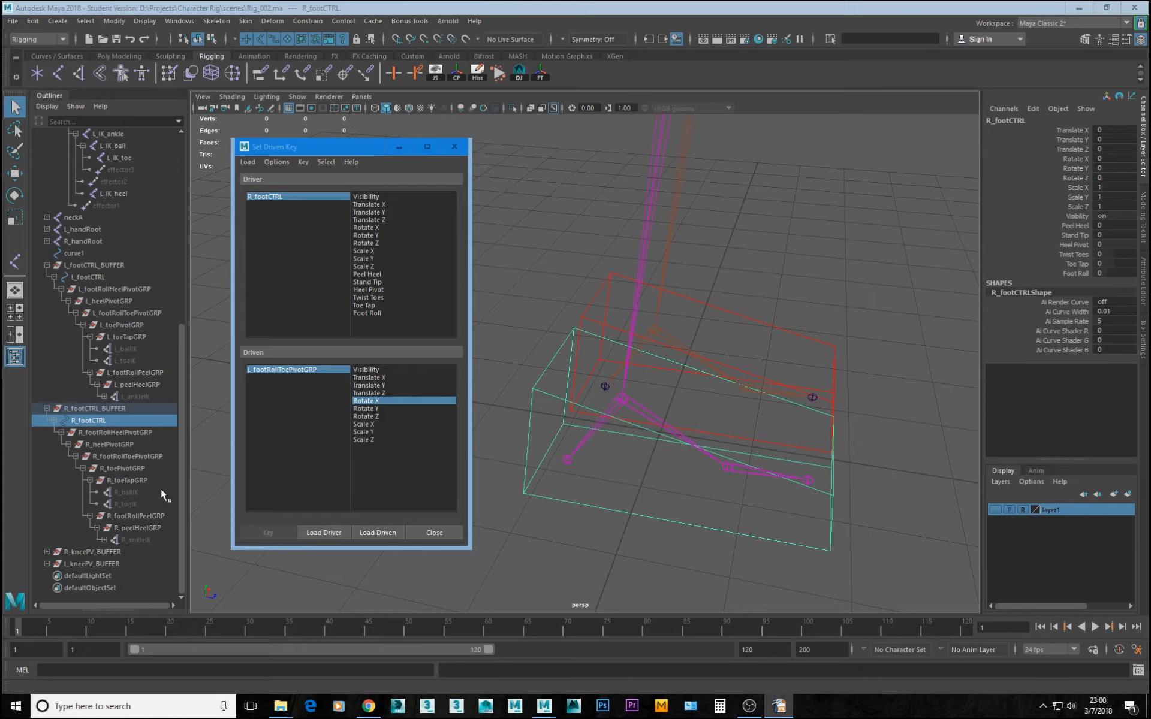
left_click(129, 433)
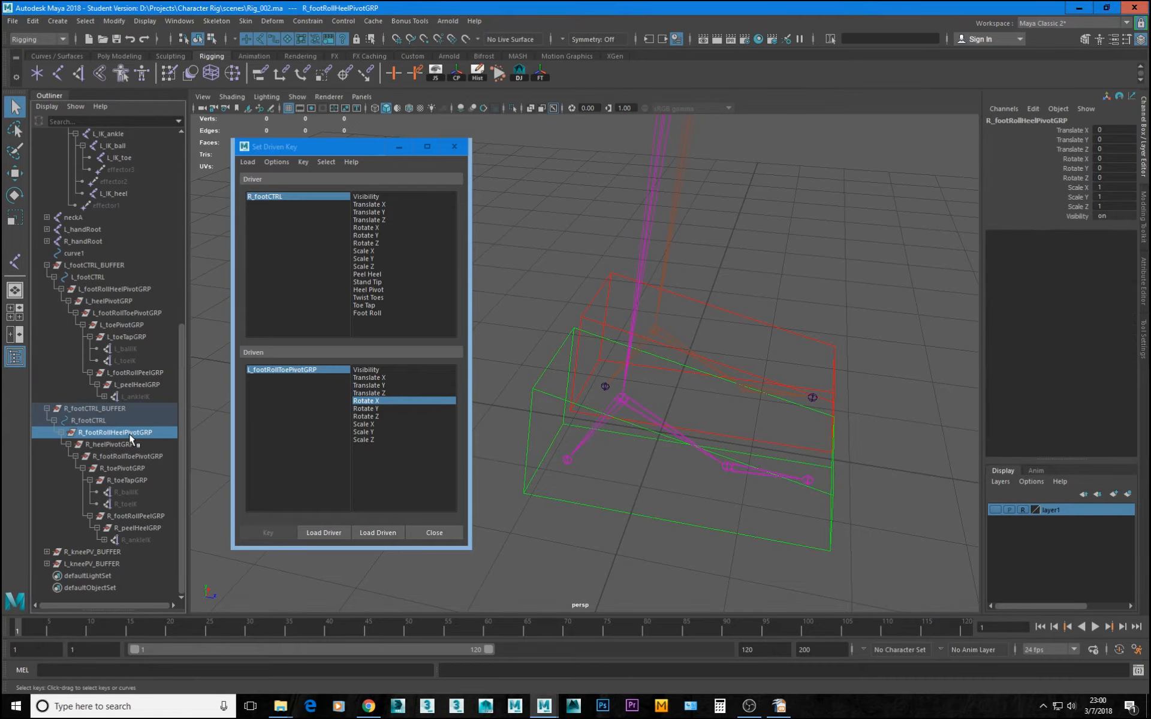
left_click(376, 533)
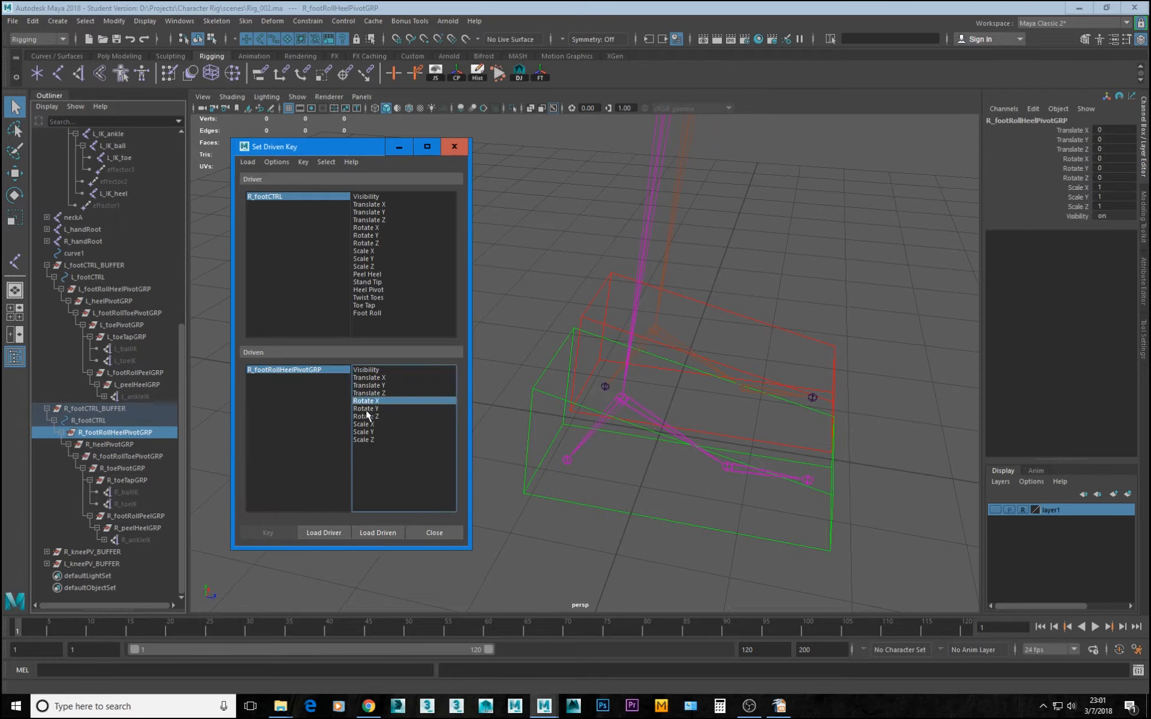
left_click(367, 313)
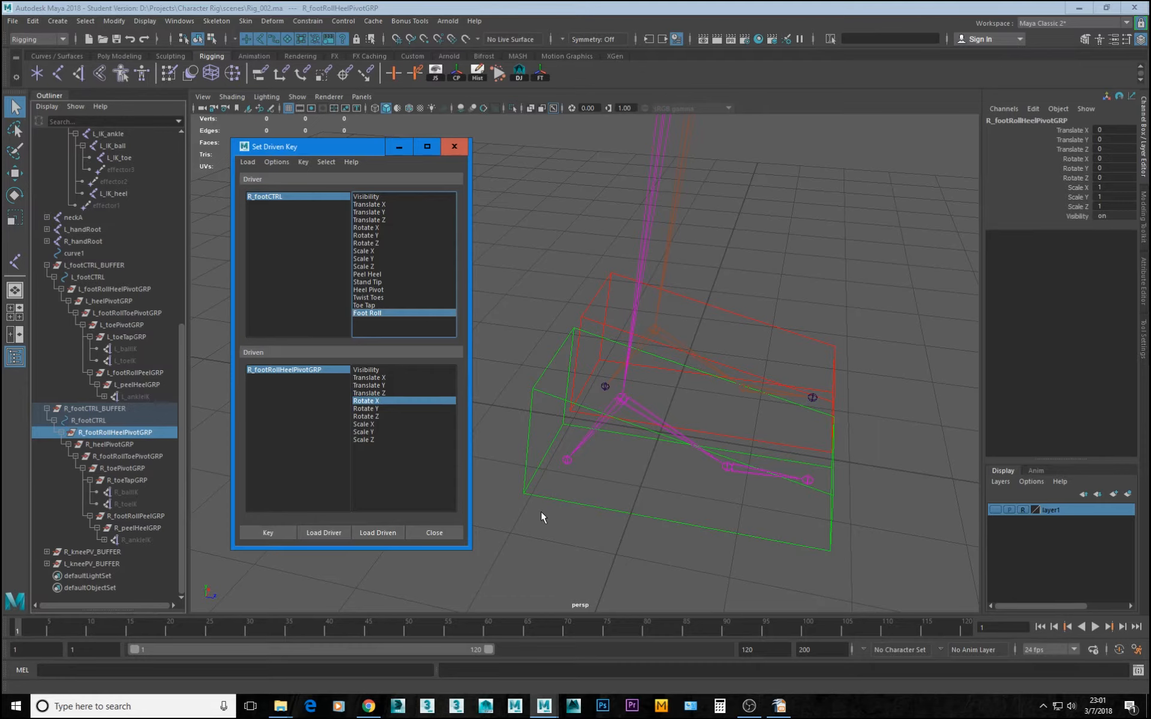
left_click(249, 530)
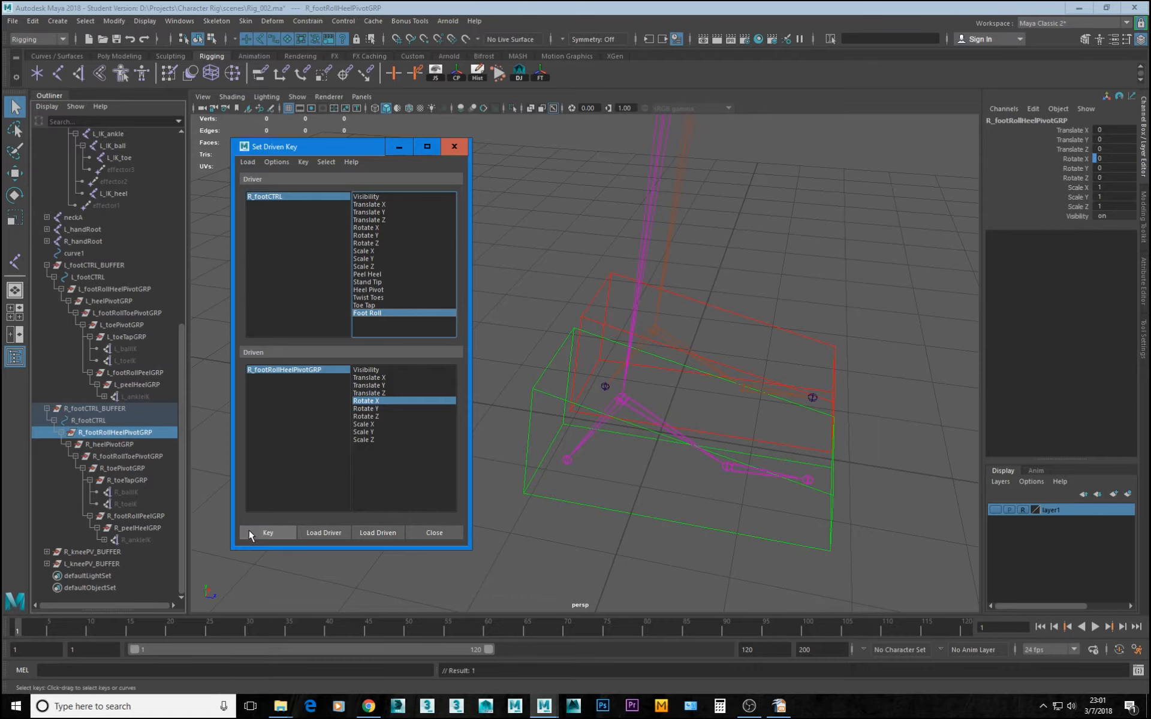
Set R_footCTRL's Foot Roll to -10 and key R_footRollHeelPivotGRP's Rotate X at -60
left_click(286, 195)
double_click(1109, 273)
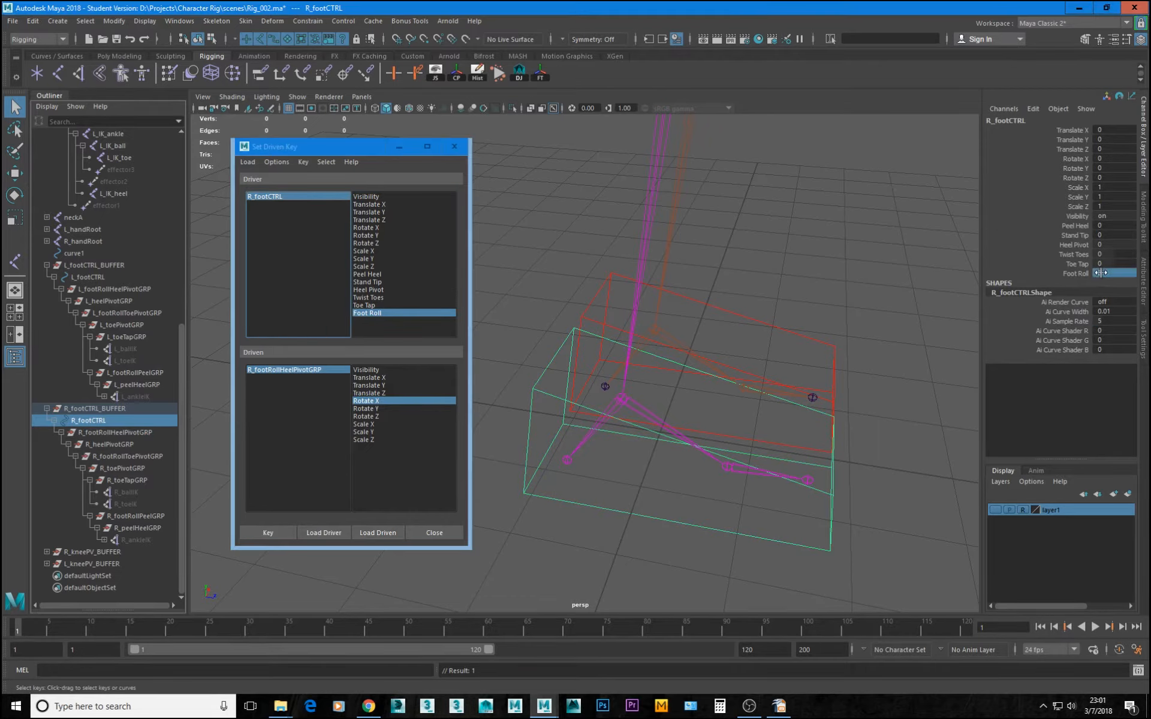
type("-10")
key("Return")
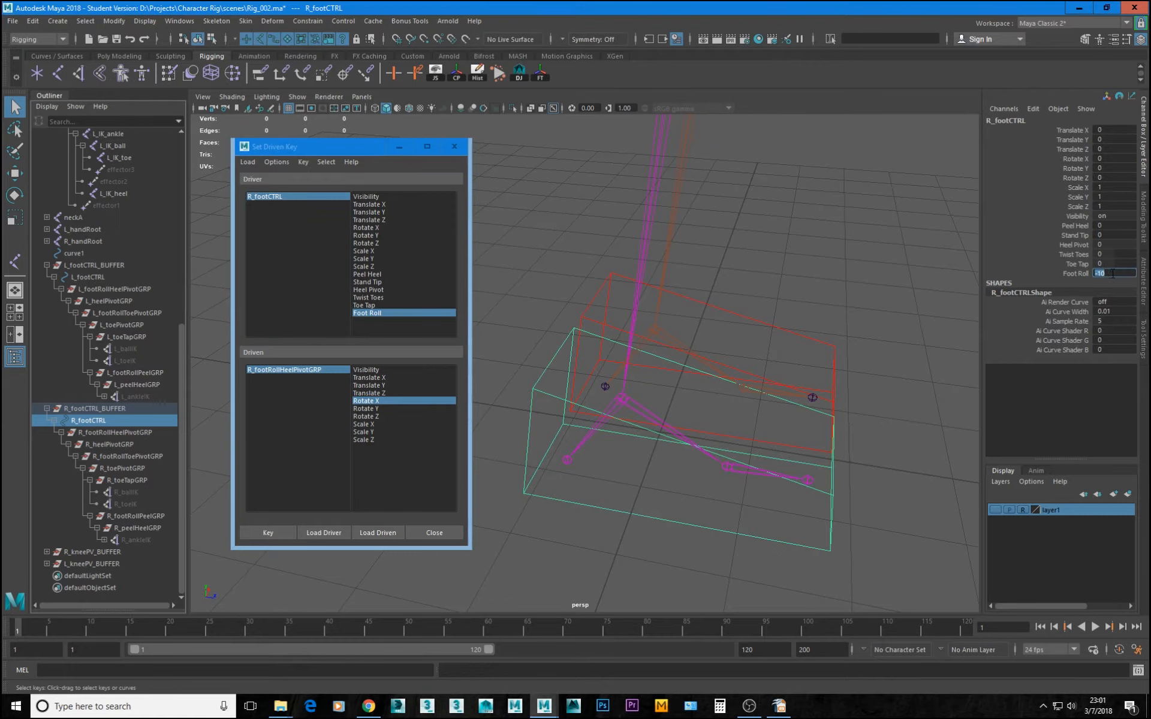
left_click(275, 370)
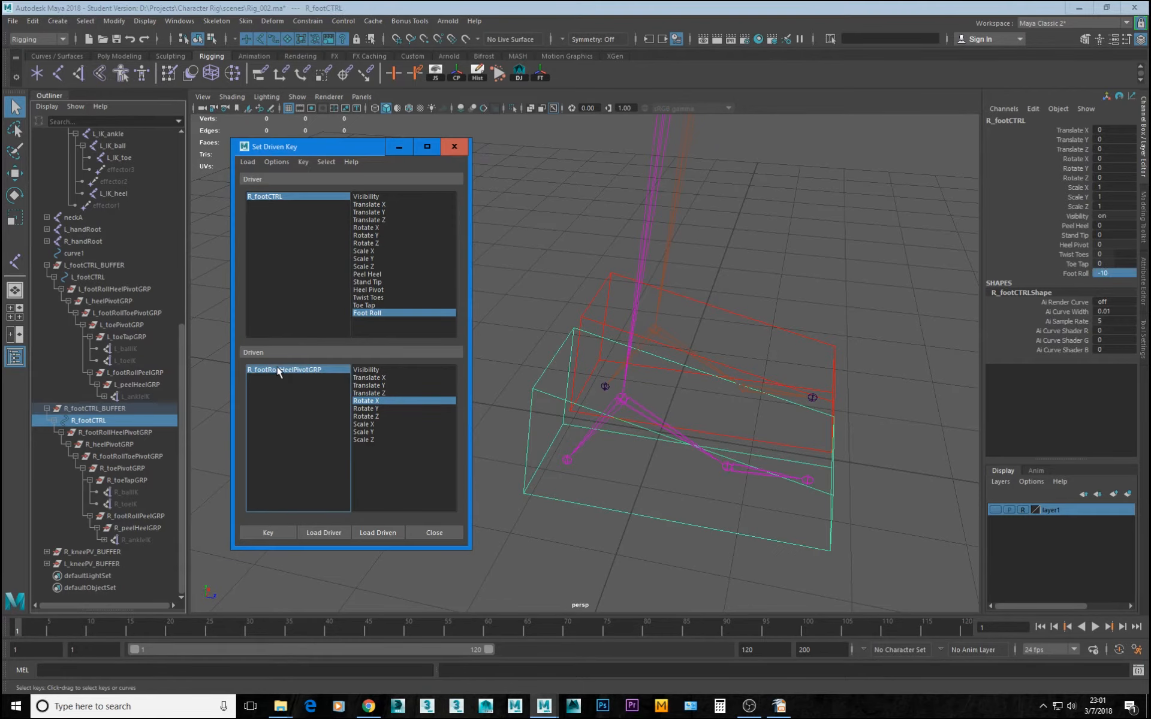
double_click(1123, 159)
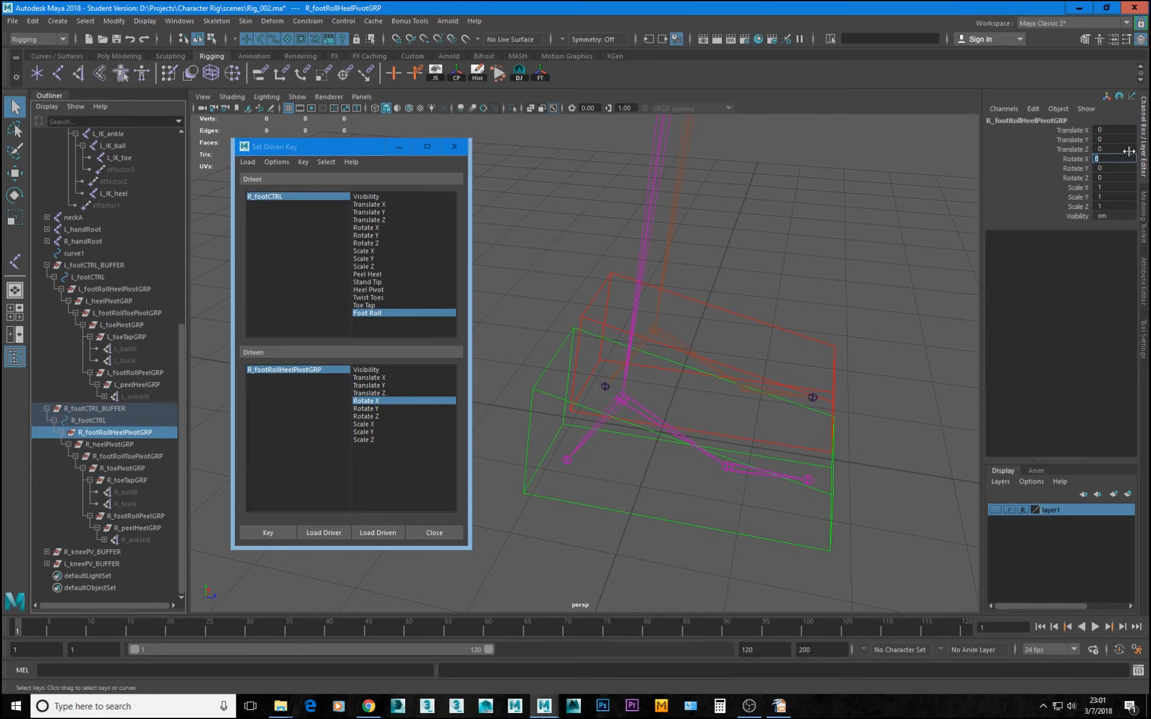
type("-60")
key("Return")
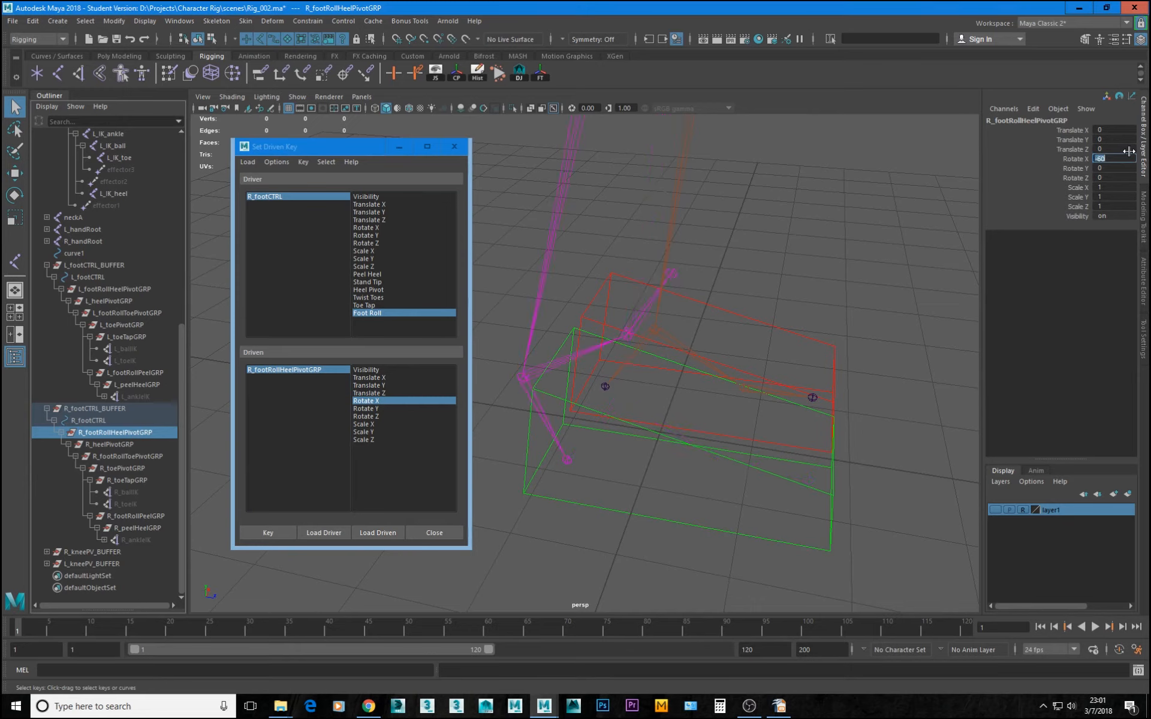
left_click(244, 534)
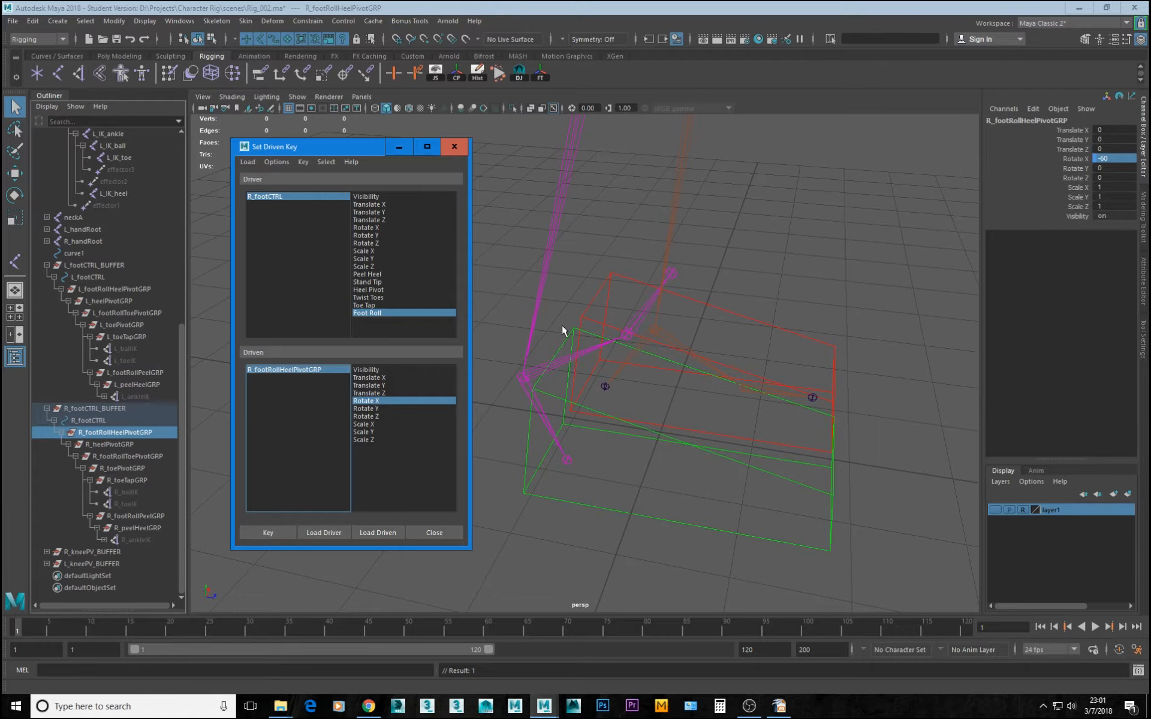
Slide R_footCTRL's Foot Roll to test the heel pivot, and reset it to 0
left_click(291, 198)
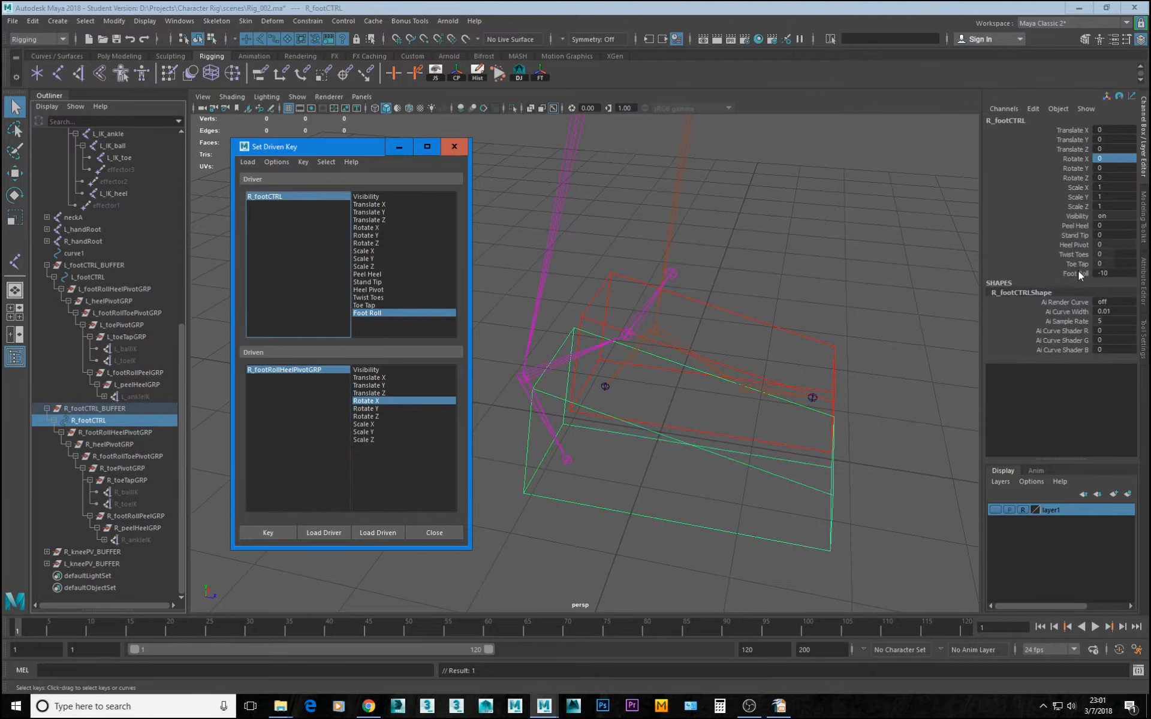
left_click(1078, 273)
mouse_move(722, 427)
middle_mouse_down()
mouse_move(785, 434)
mouse_move(725, 436)
middle_mouse_up()
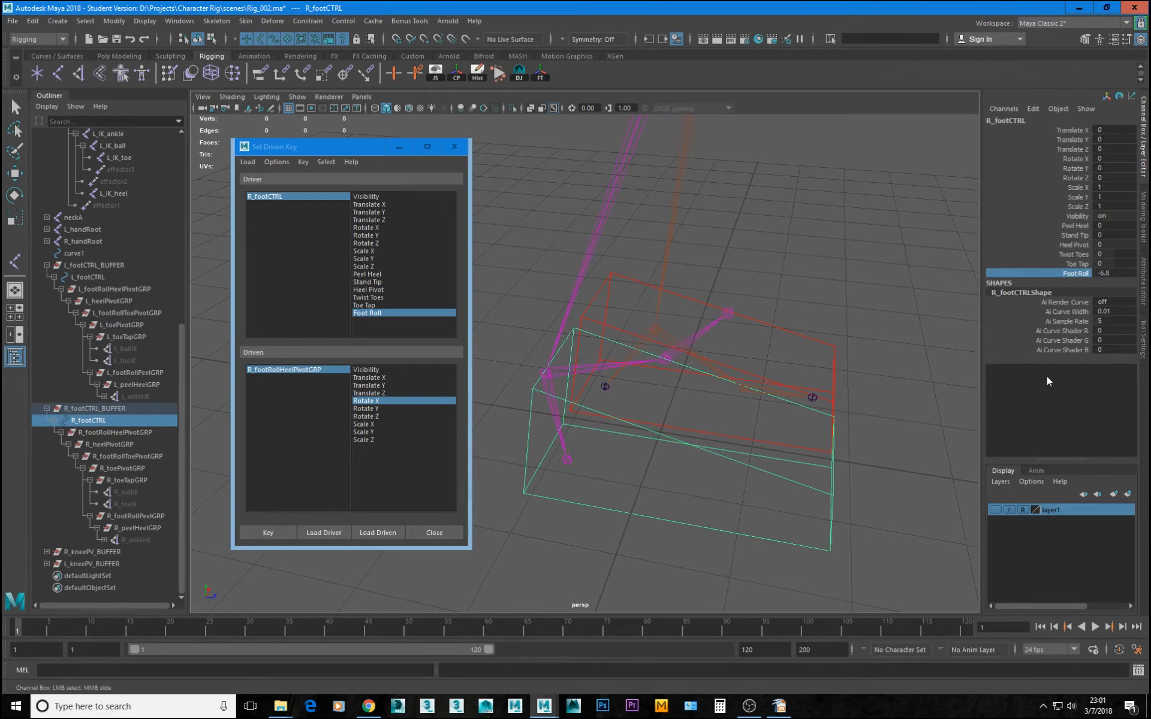
double_click(1111, 273)
type("0")
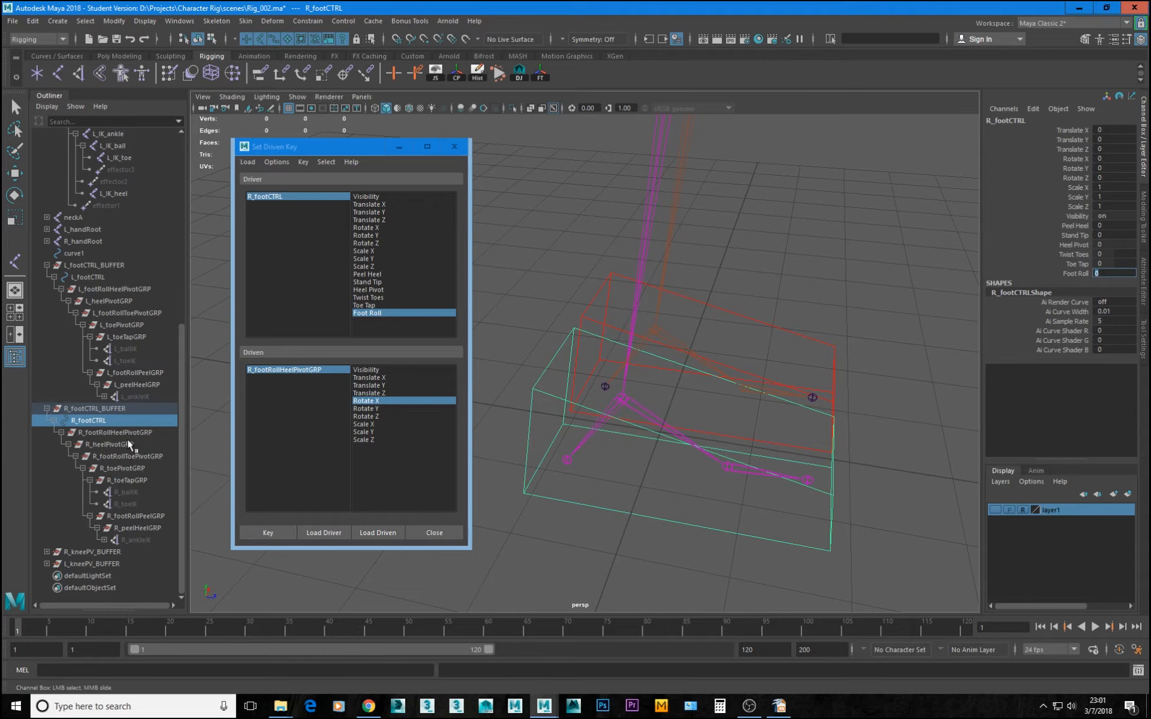
Load R_footRollPeelGRP as the driven object and key its Rotate X at 0 against Foot Roll 0
left_click(153, 516)
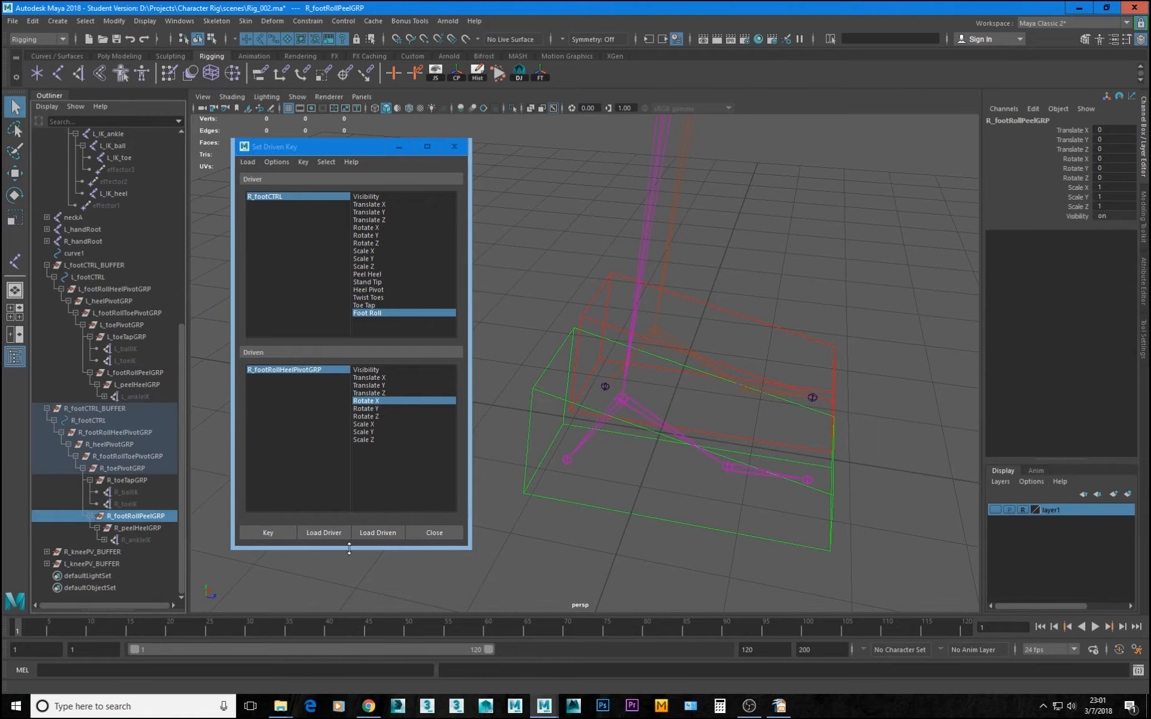
left_click(377, 532)
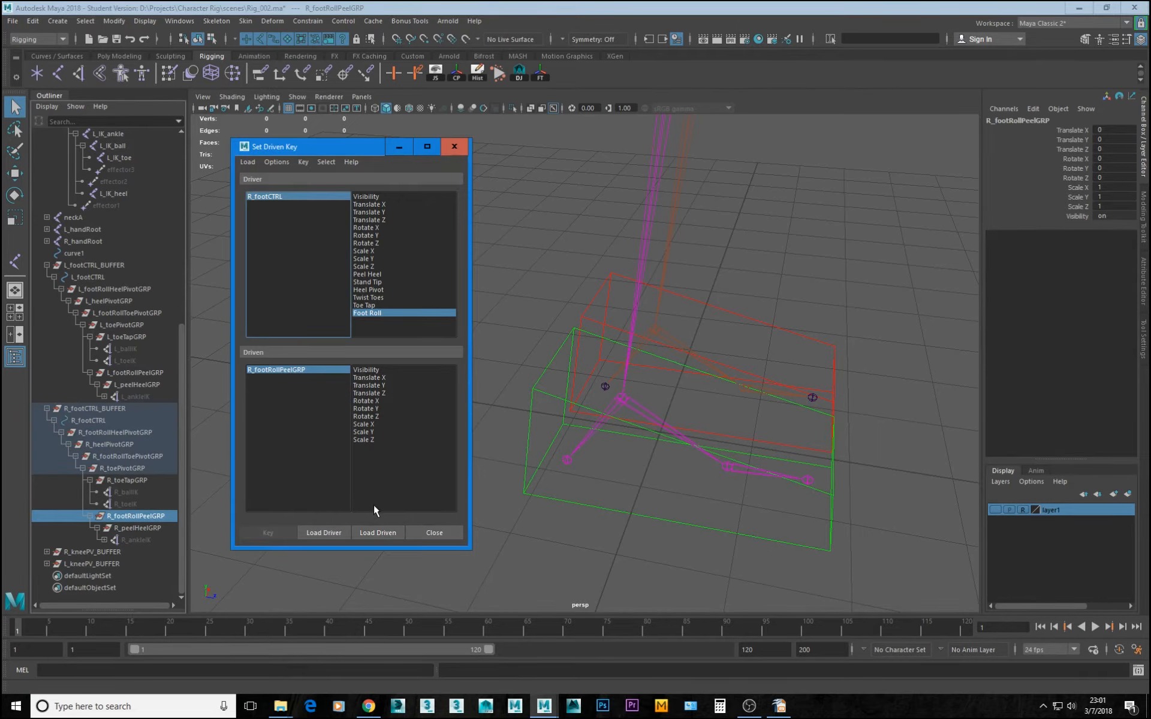
left_click(379, 400)
left_click(263, 533)
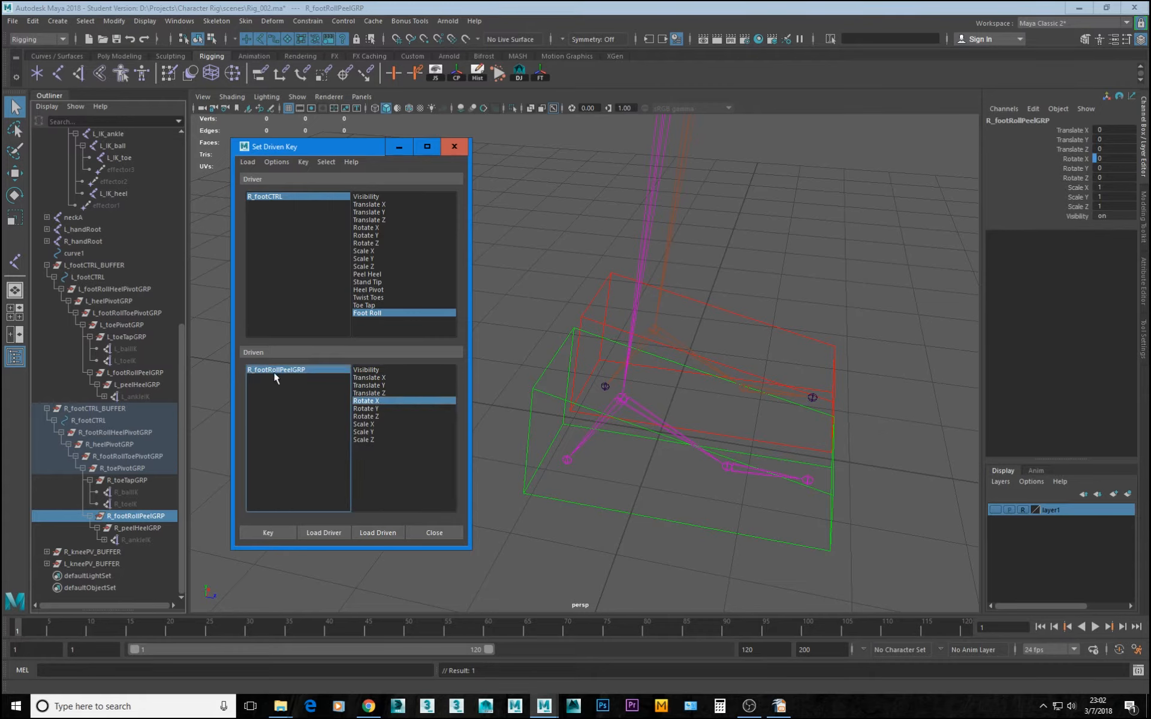
Set R_footCTRL's Foot Roll to 10 and key R_footRollPeelGRP's Rotate X at 60
left_click(283, 198)
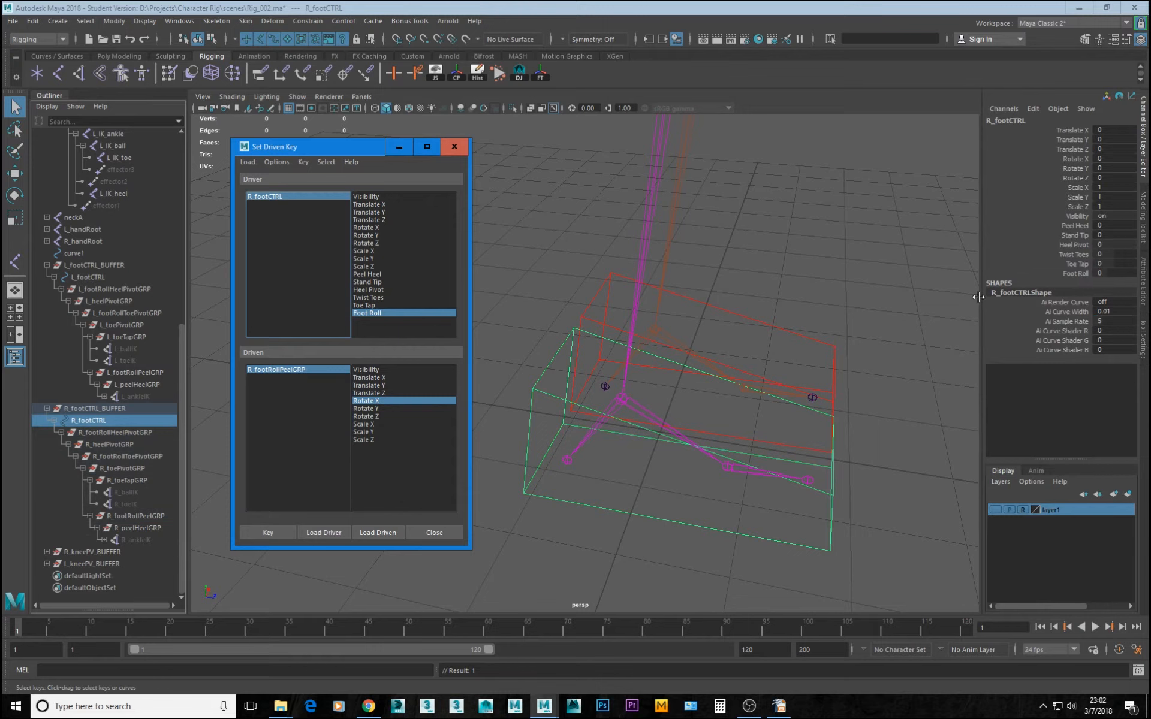
left_click(1119, 273)
type("10")
key("Return")
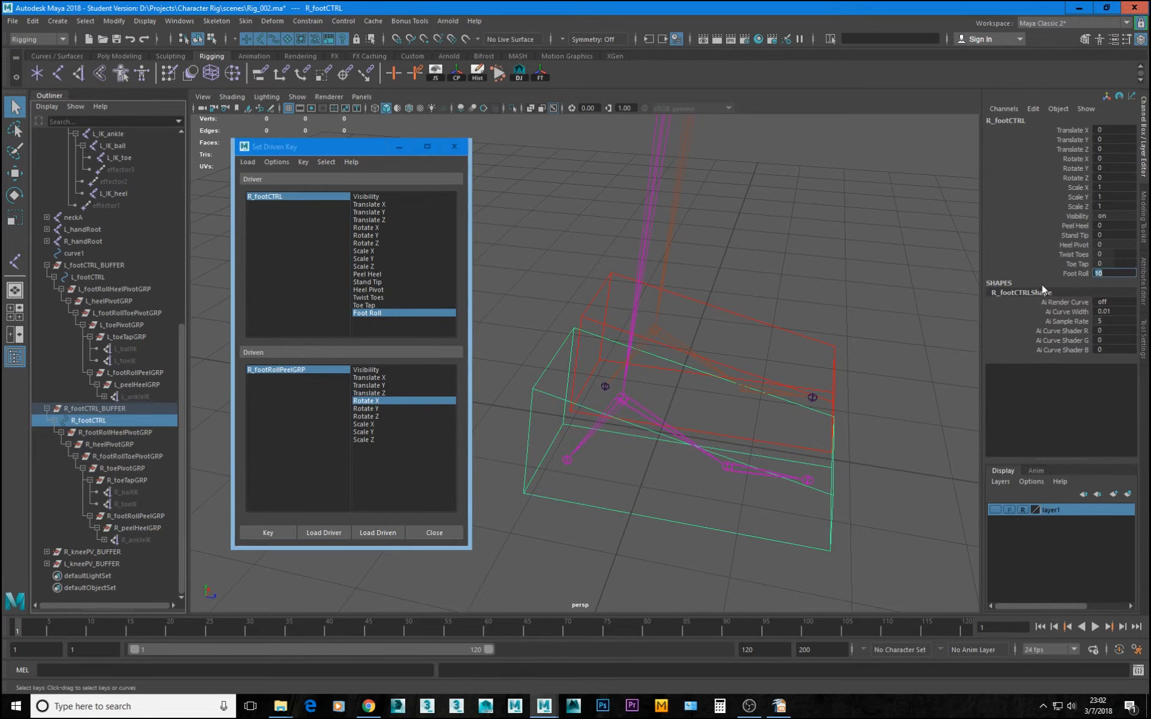
left_click(278, 370)
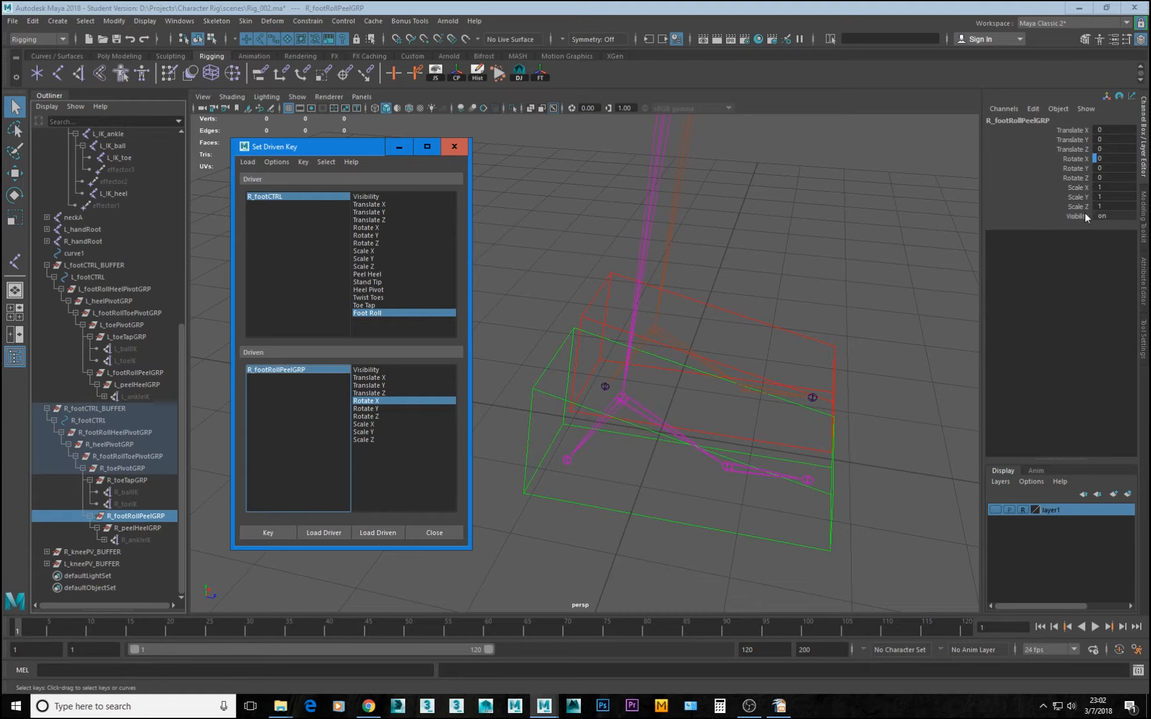
left_click(1112, 158)
type("60")
key("Return")
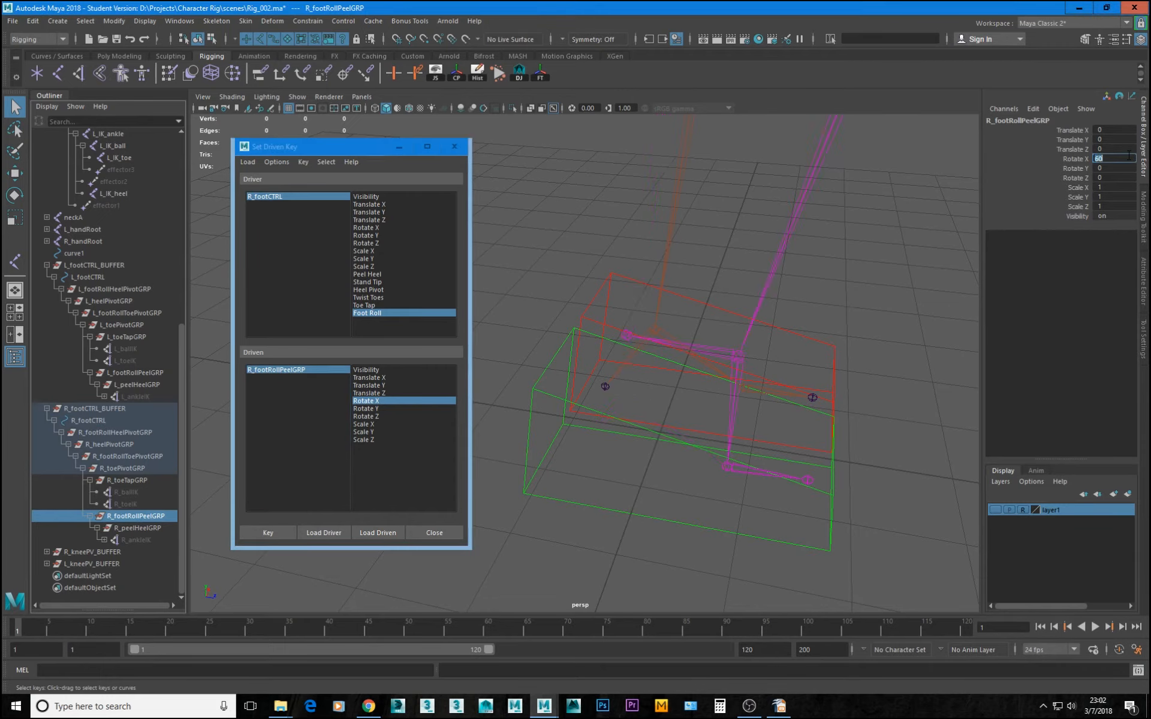
left_click(273, 534)
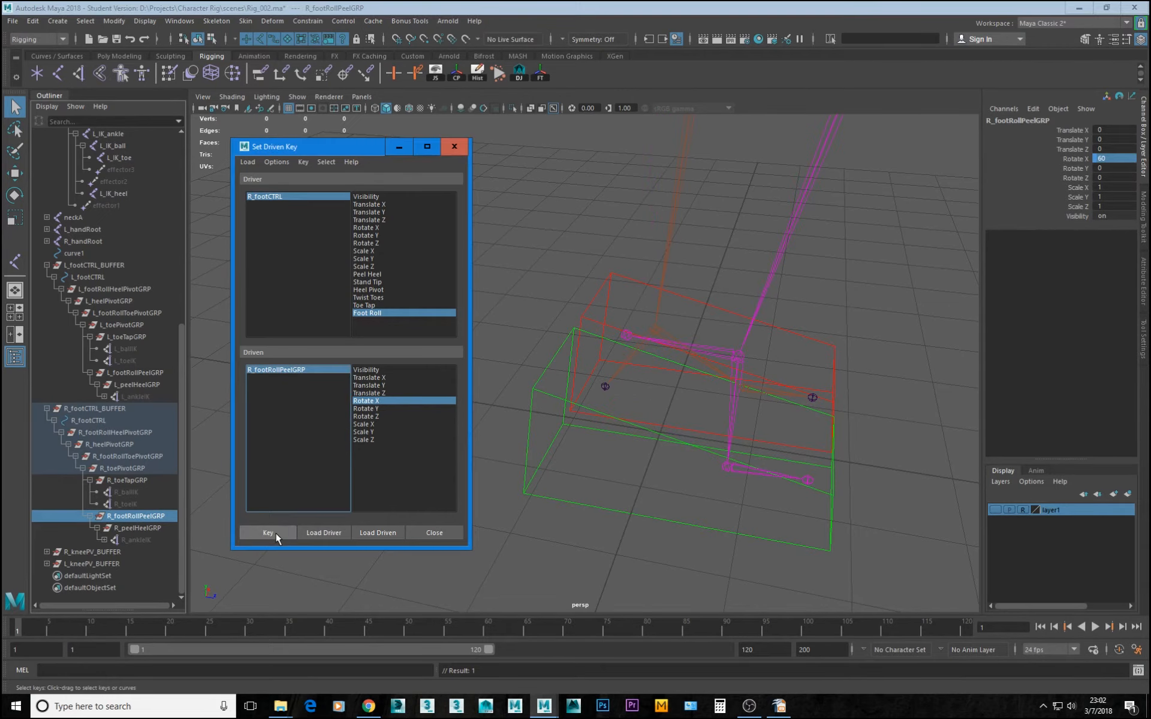
Slide R_footCTRL's Foot Roll between its negative and positive range to test the foot-roll peel
left_click(535, 468)
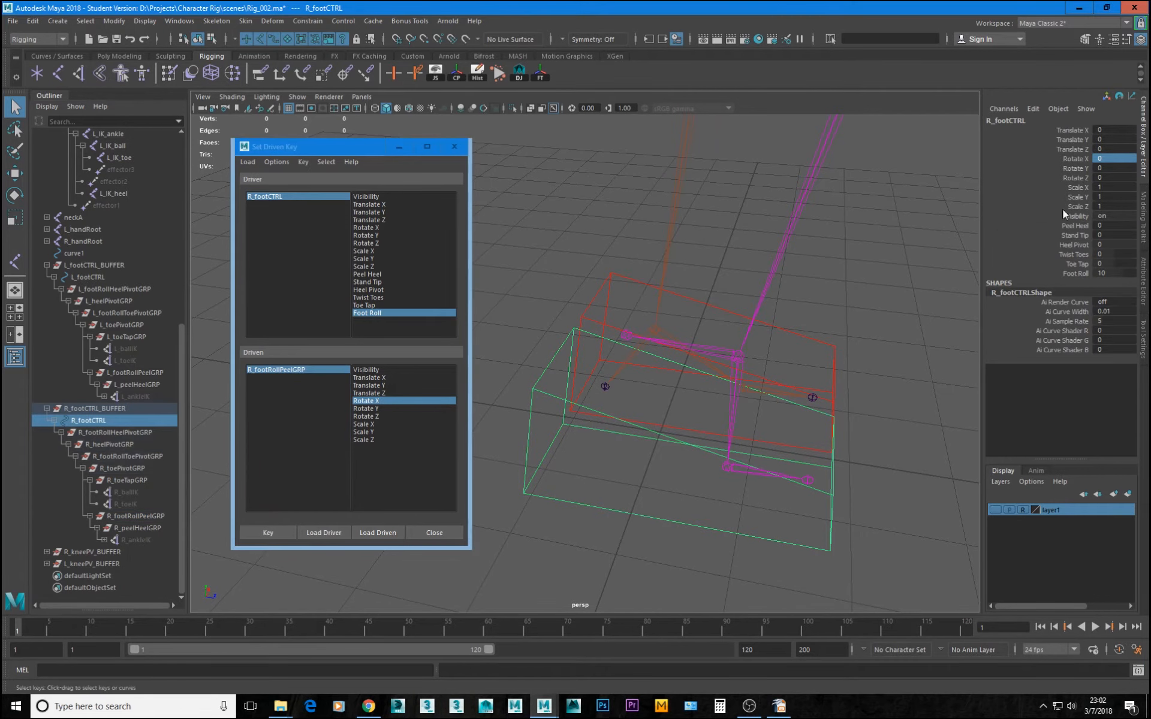
left_click(1079, 274)
middle_click_drag(964, 316, 641, 366)
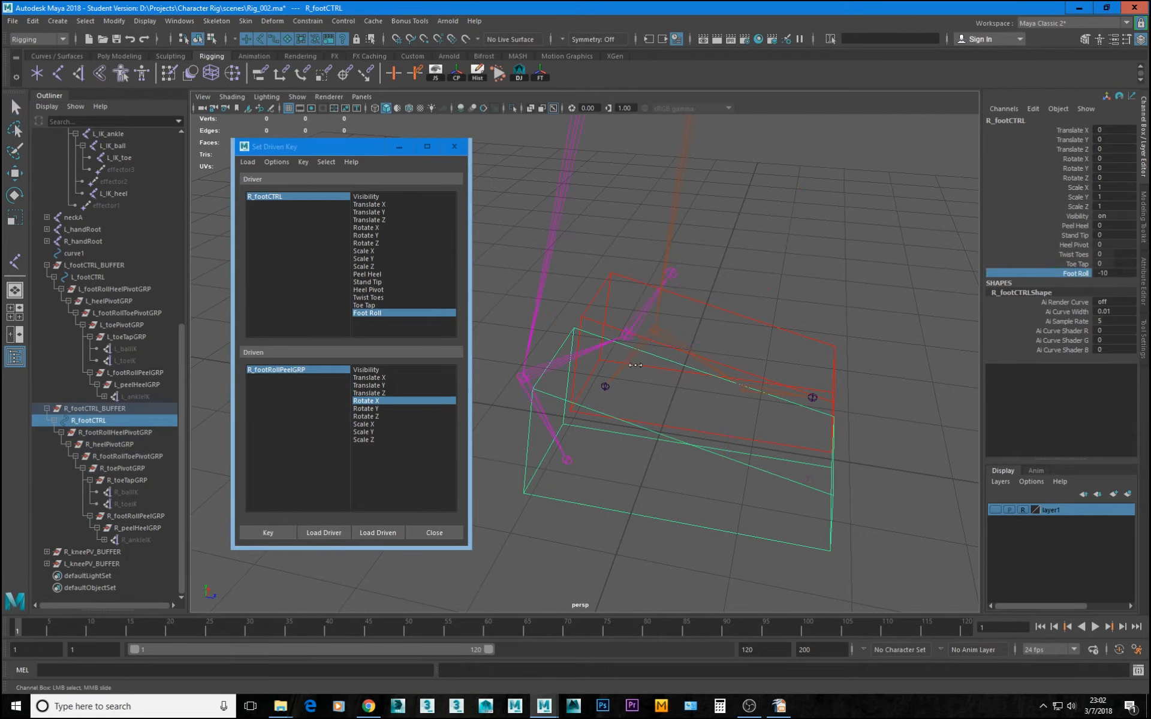
middle_click_drag(725, 371, 843, 380)
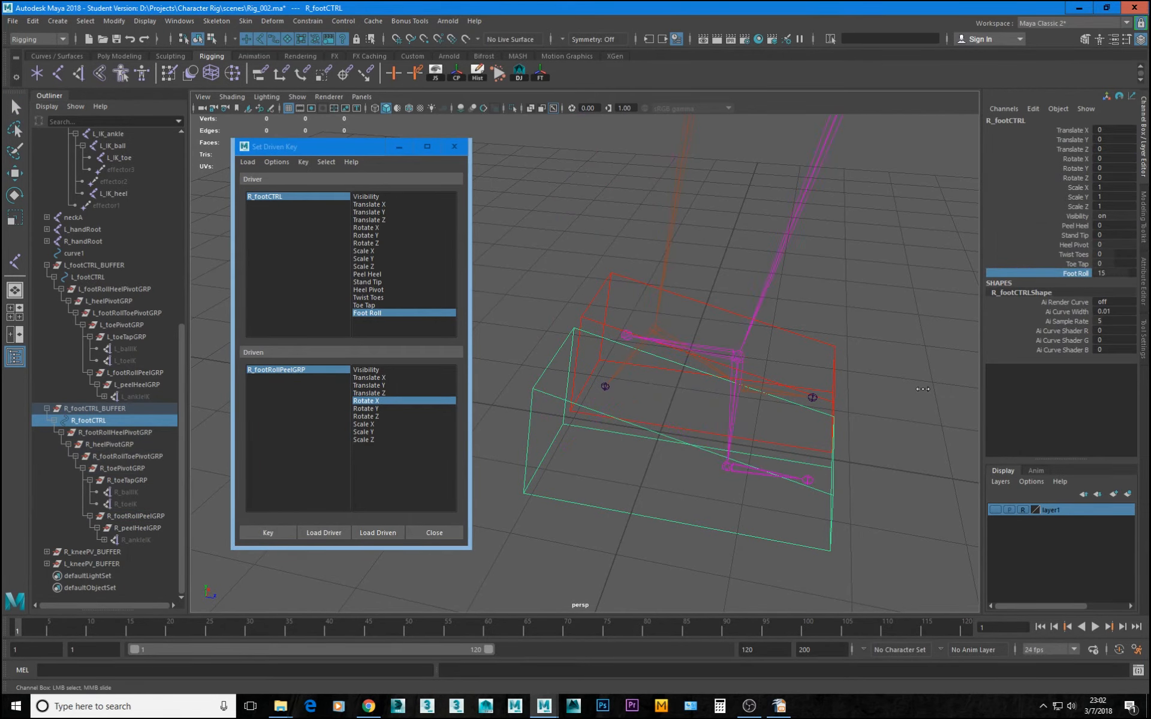
Set R_footCTRL's Foot Roll to 20 and key R_footRollPeelGRP's Rotate X at 0
double_click(1113, 273)
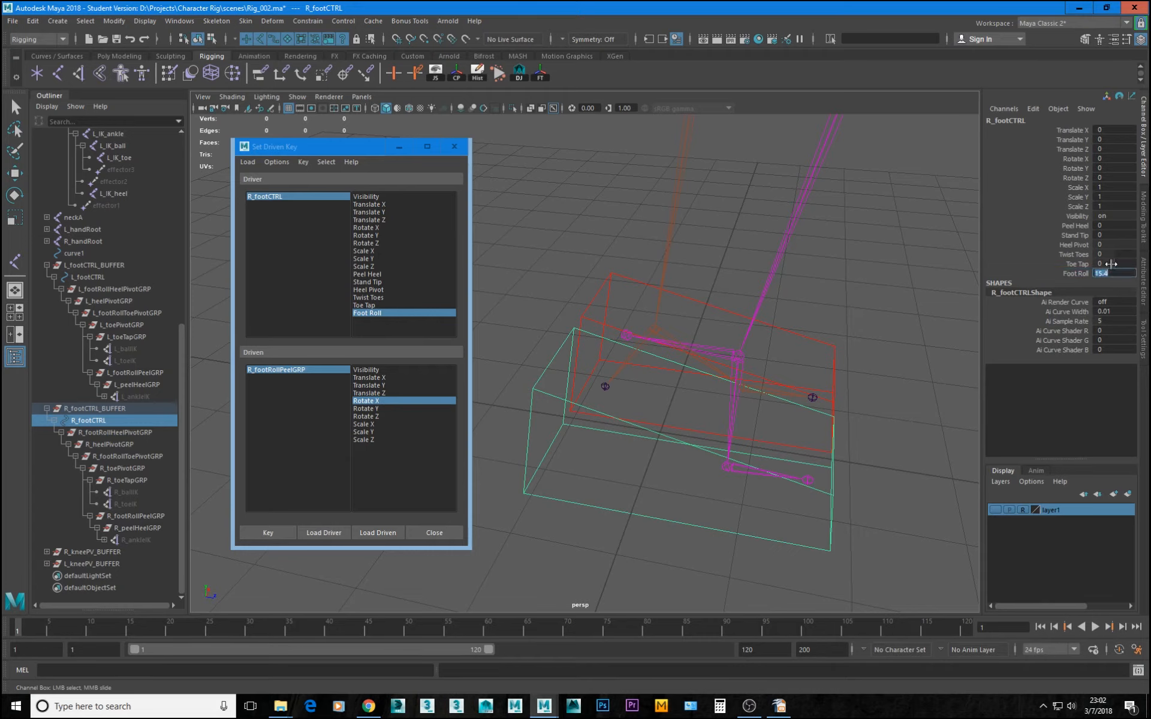
type("1")
type("20")
key("Return")
left_click(275, 370)
left_click(1115, 159)
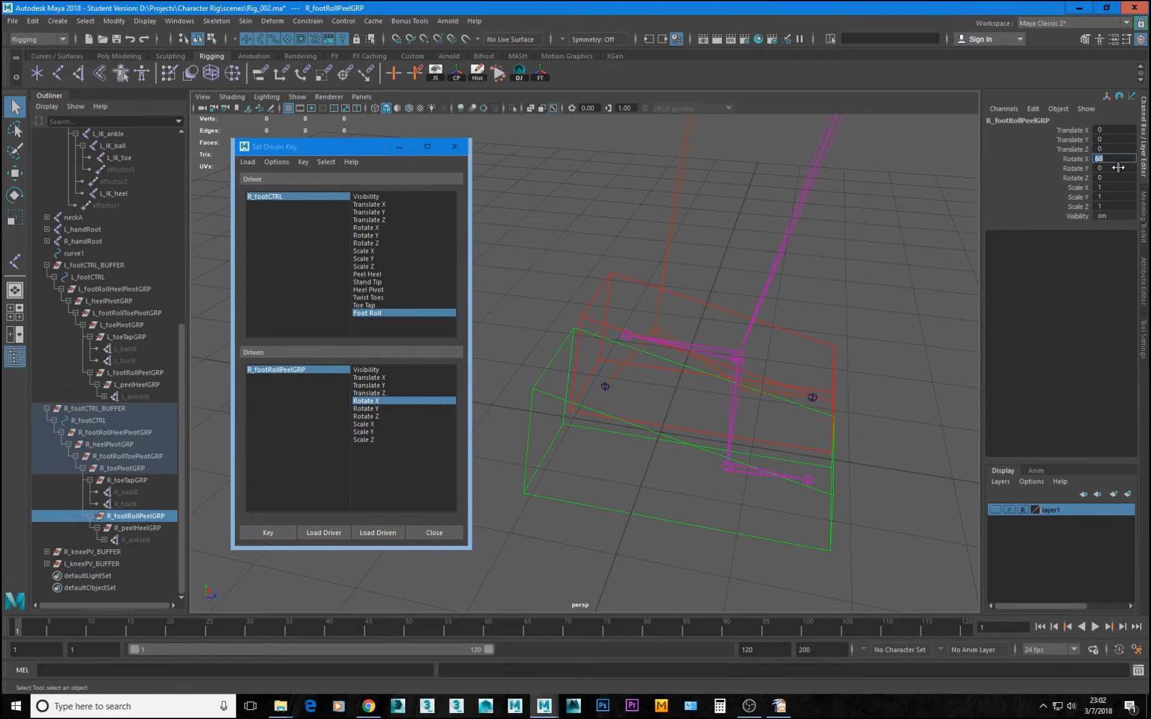
type("0")
key("Return")
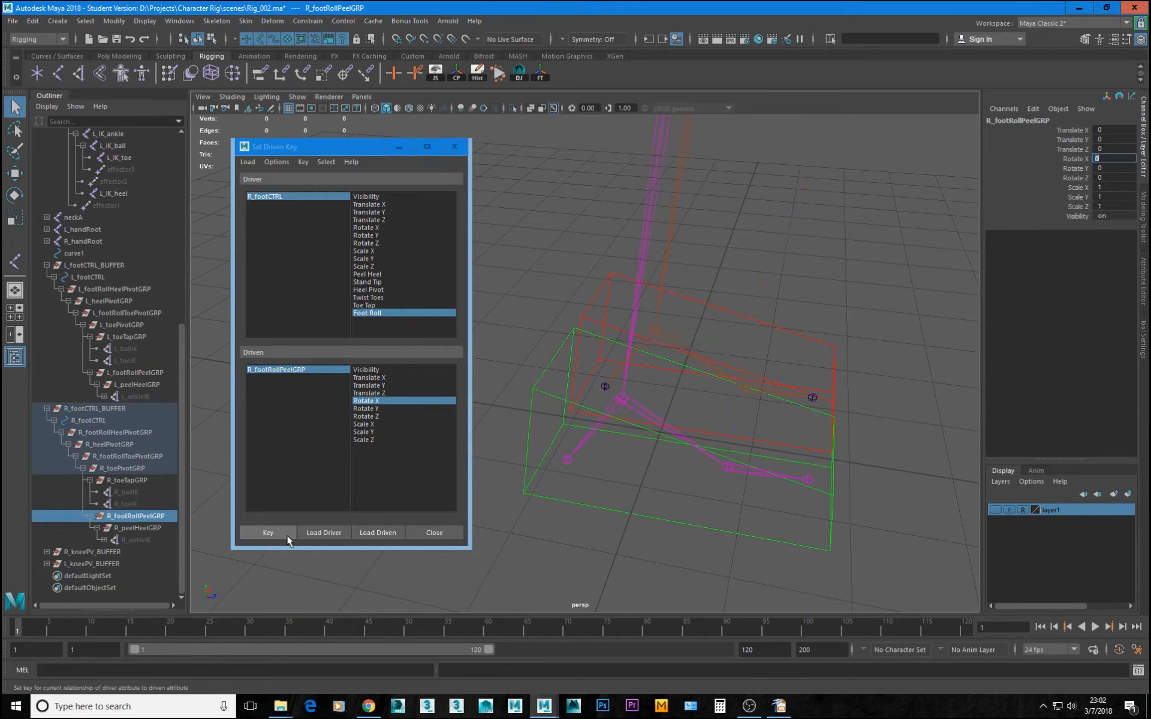
left_click(268, 533)
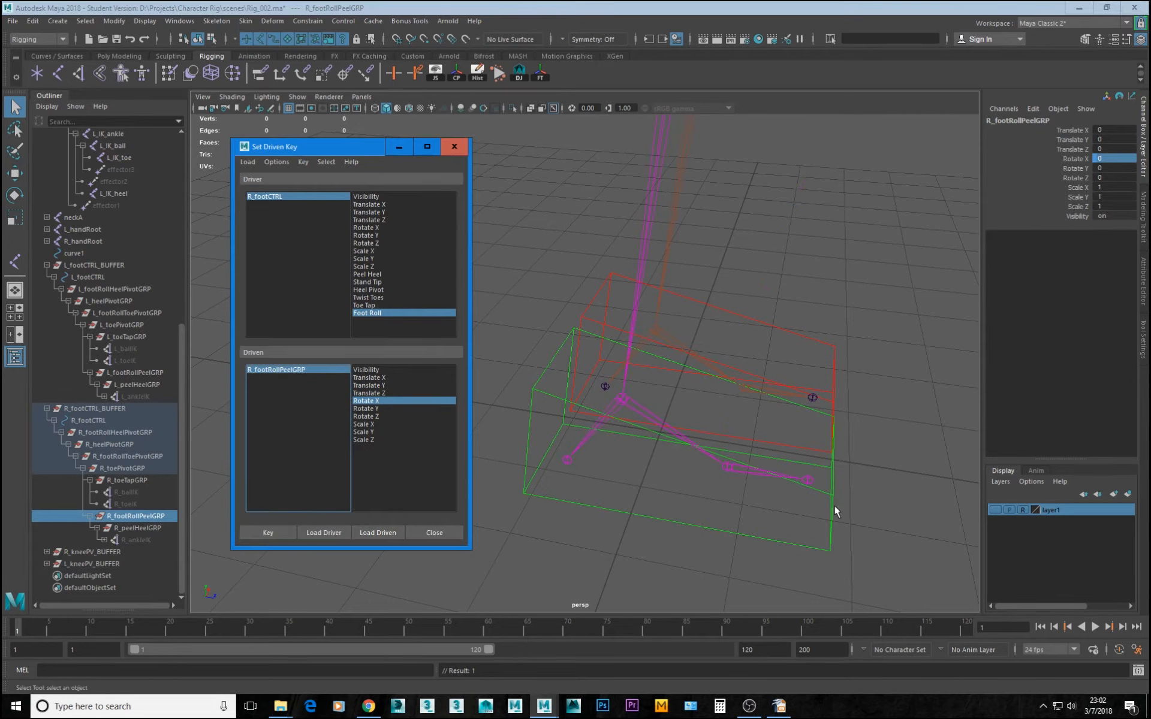
Slide R_footCTRL's Foot Roll through its range to check the heel peeling and returning, ending at 20
left_click(832, 497)
left_click(1075, 273)
middle_click_drag(606, 337, 543, 337)
middle_click_drag(834, 388, 905, 408)
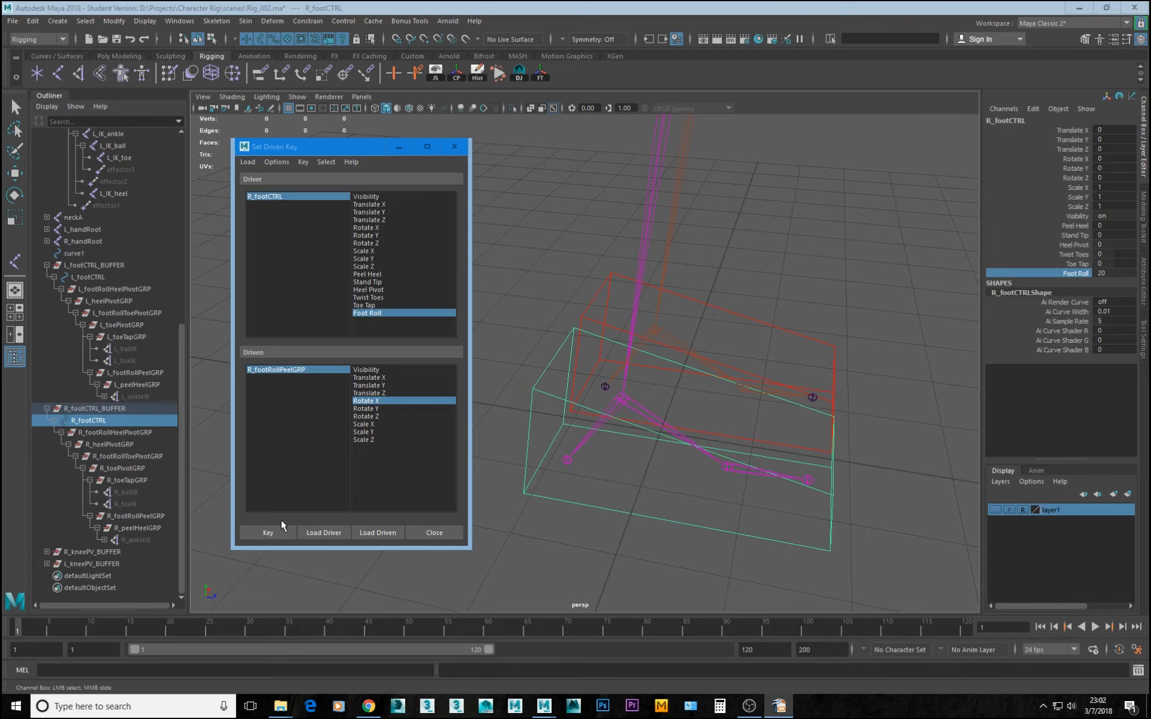
Load R_footRollToePivotGRP as the driven object and key its Rotate X at 0 against R_footCTRL's Foot Roll 10
left_click(106, 432)
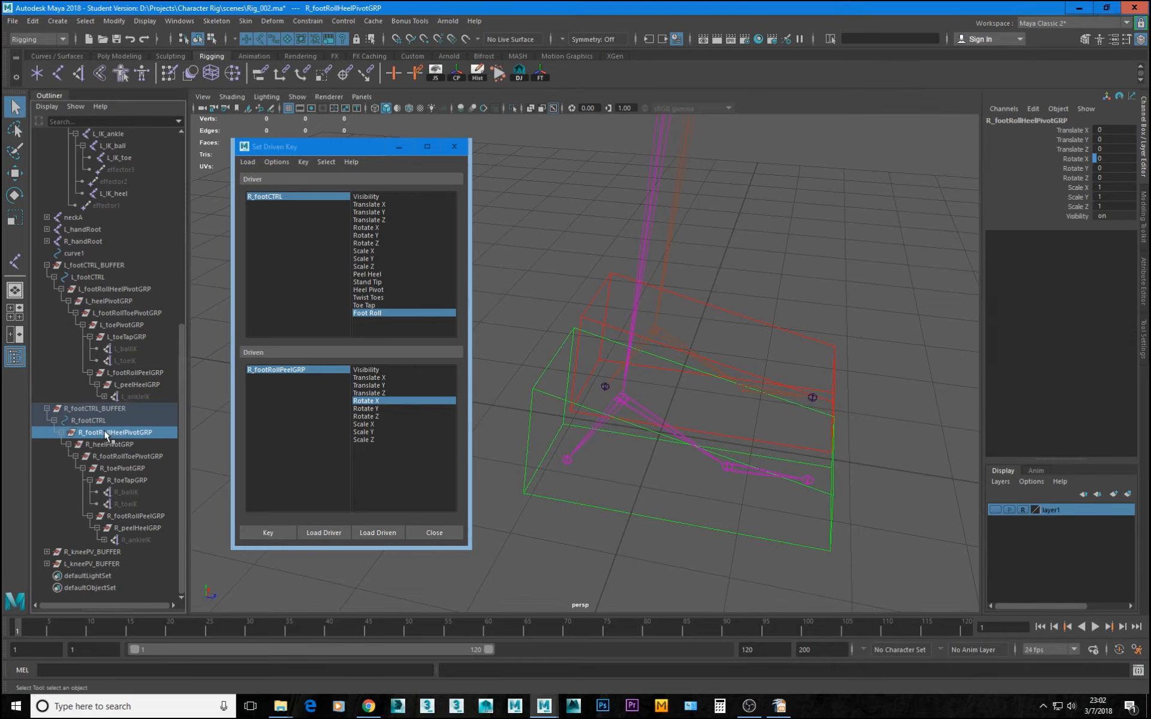
left_click(144, 456)
left_click(375, 533)
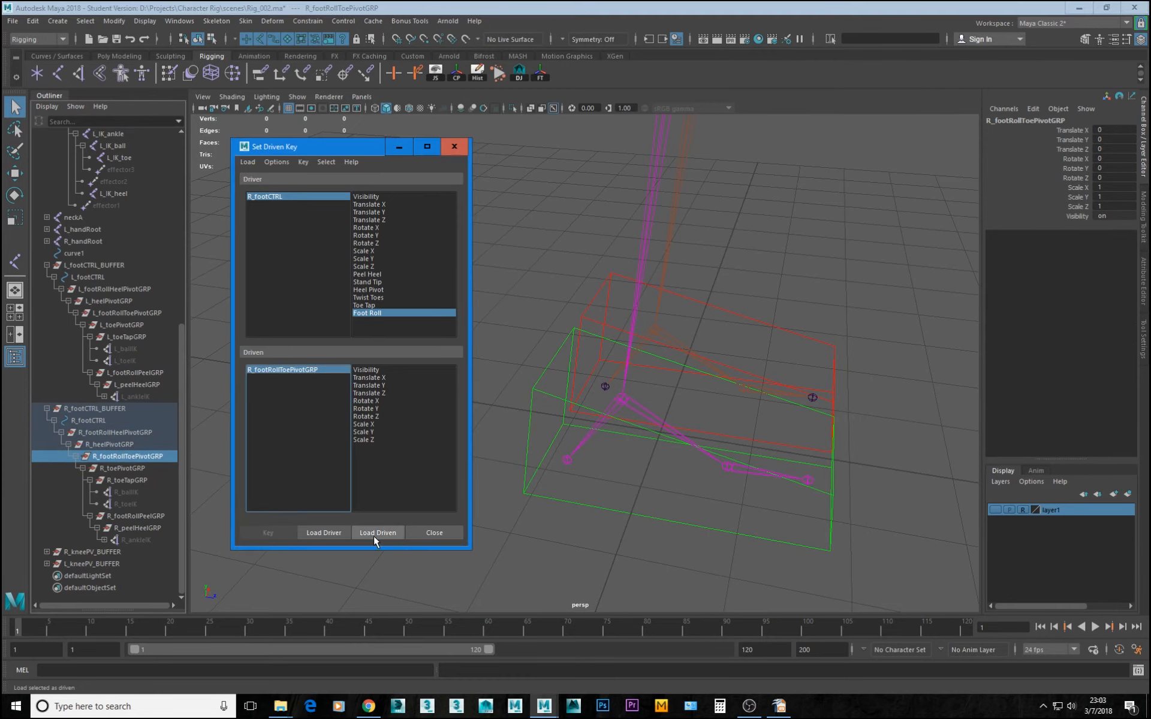
left_click(381, 400)
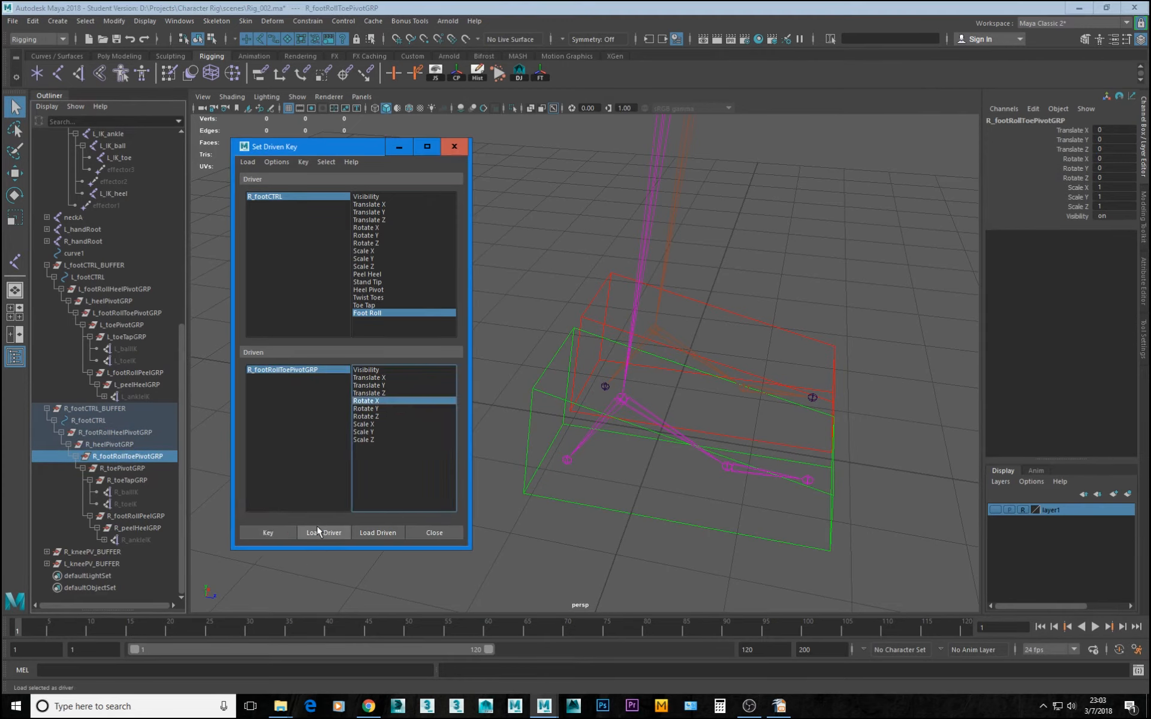
left_click(303, 199)
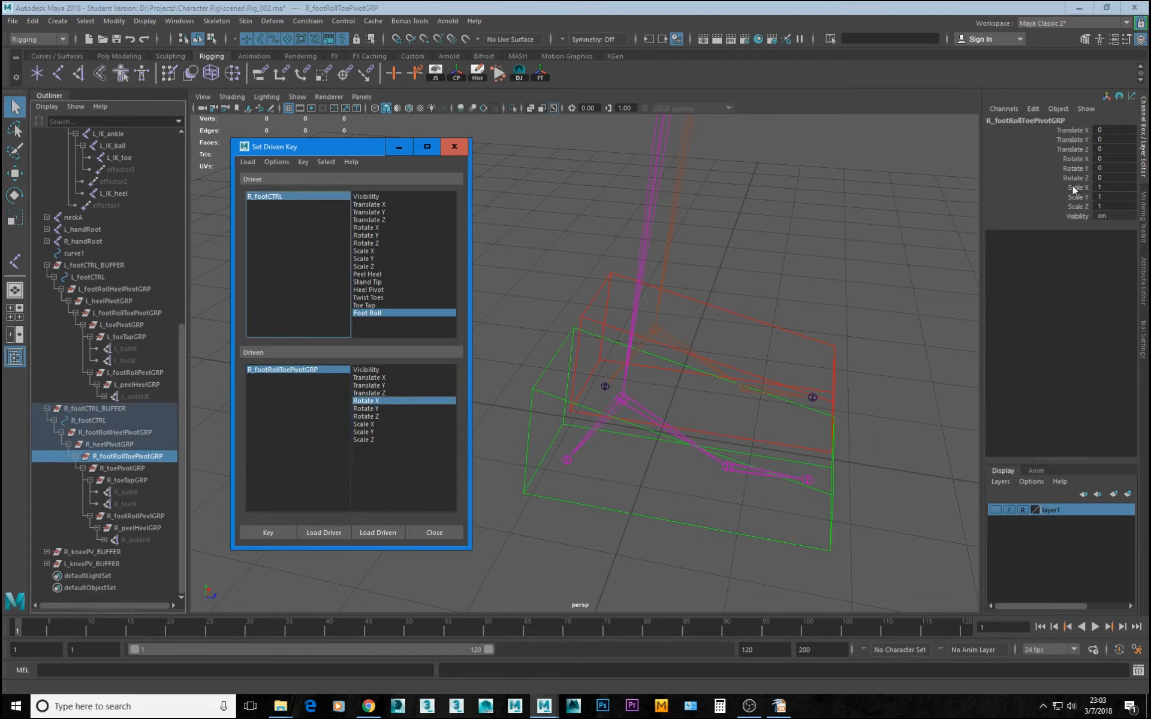
left_click(307, 203)
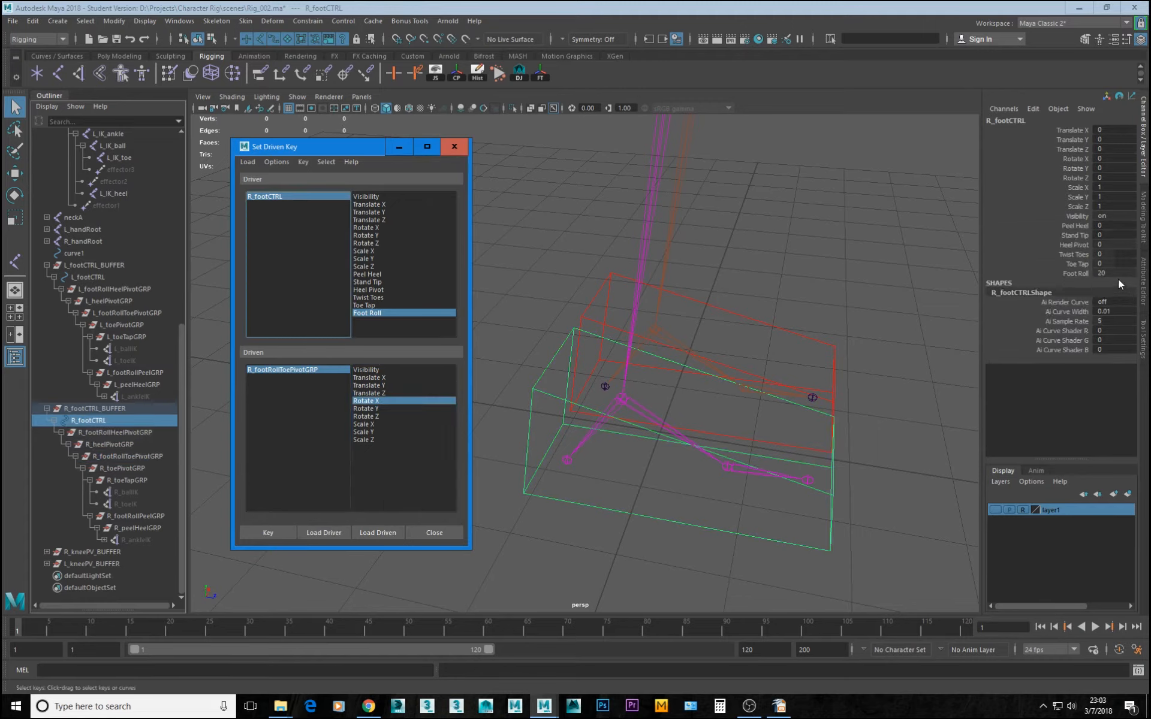
left_click(1111, 274)
type("10")
key("Return")
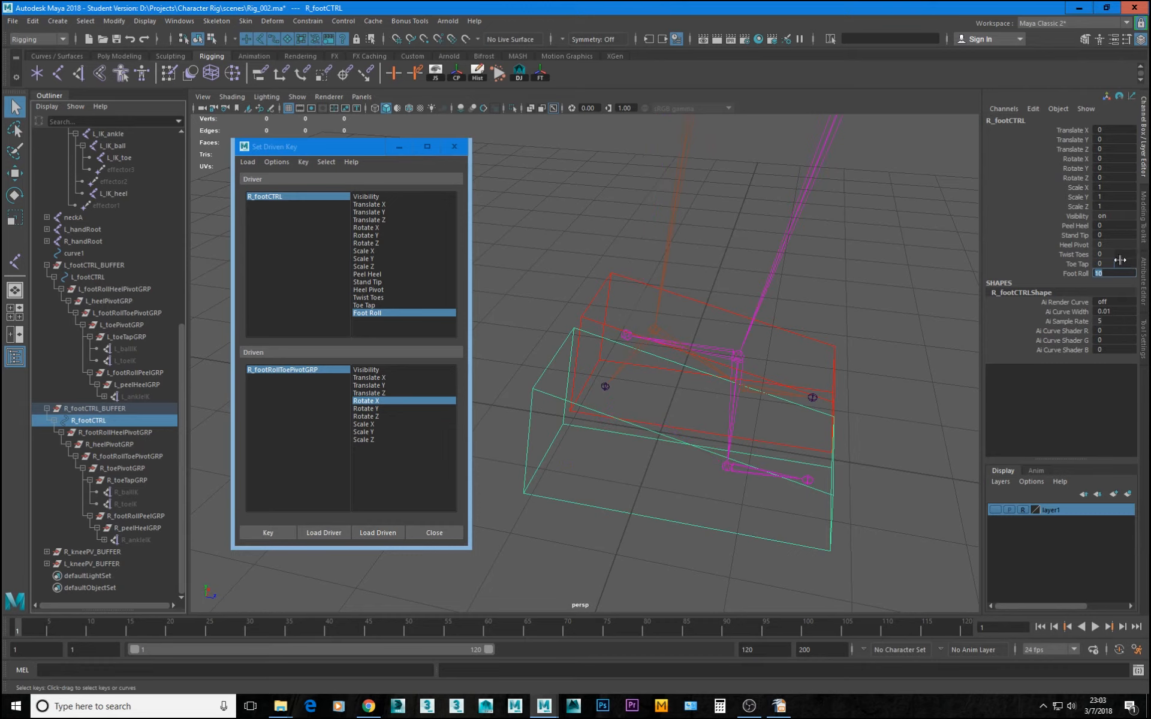
left_click(268, 534)
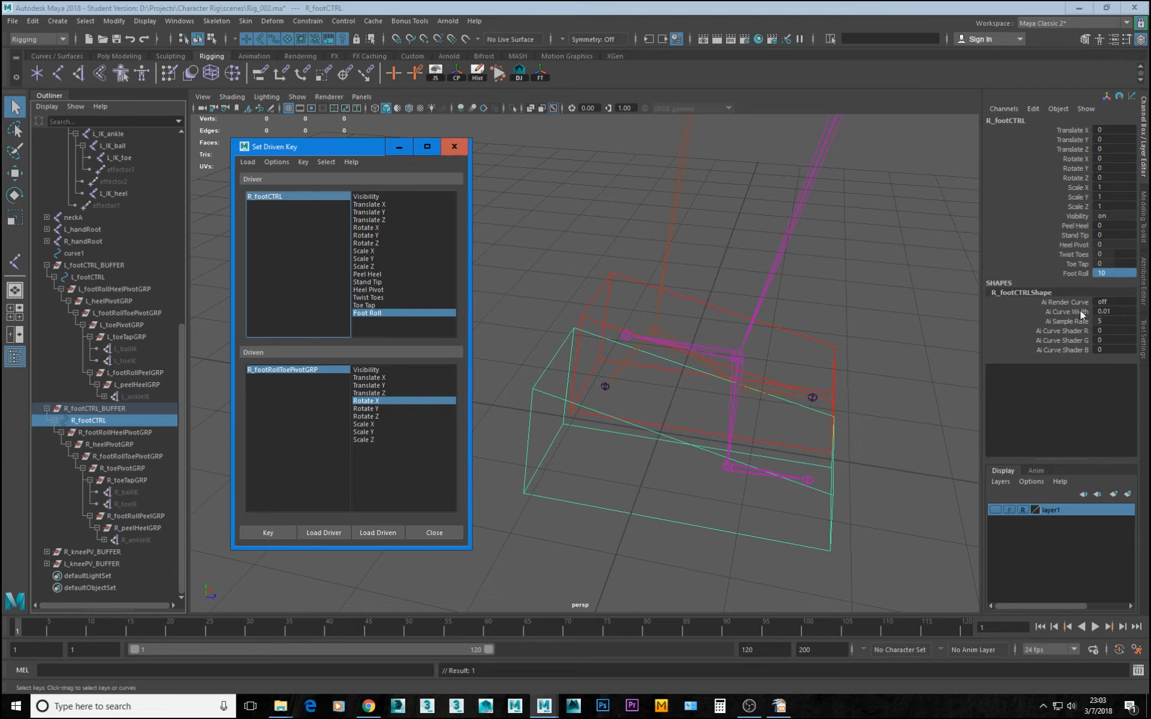
Set R_footCTRL's Foot Roll to 20 and key R_footRollToePivotGRP's Rotate X at 75
double_click(1116, 273)
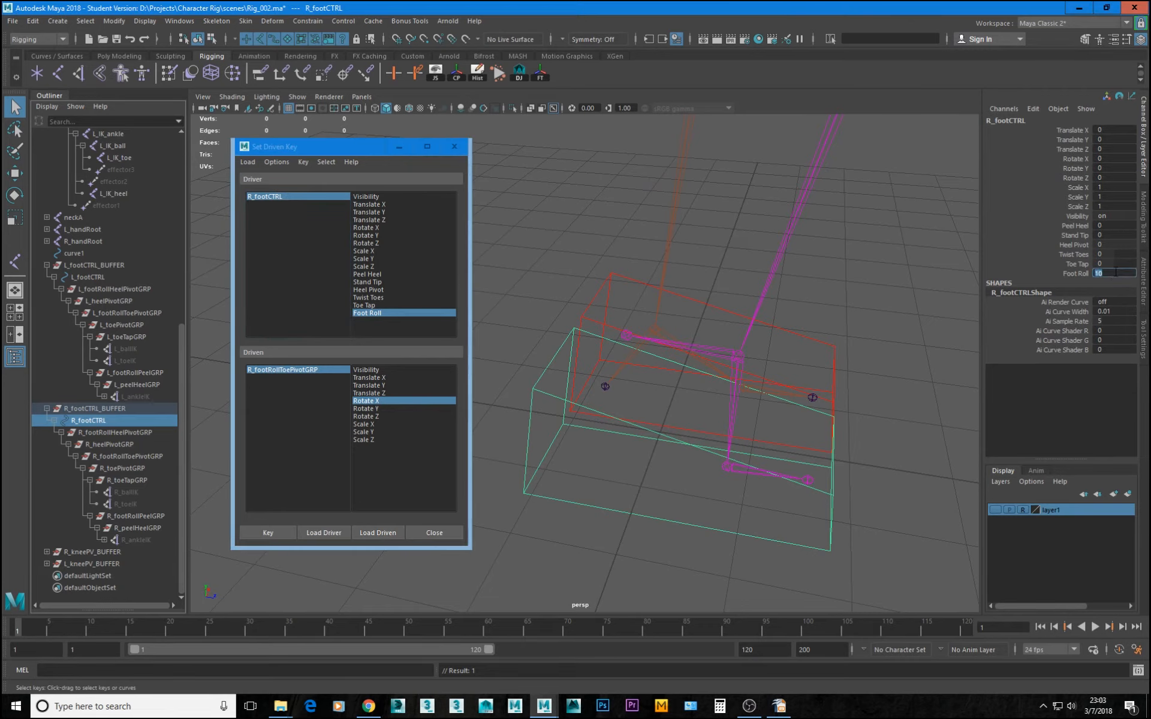
type("20")
key("Return")
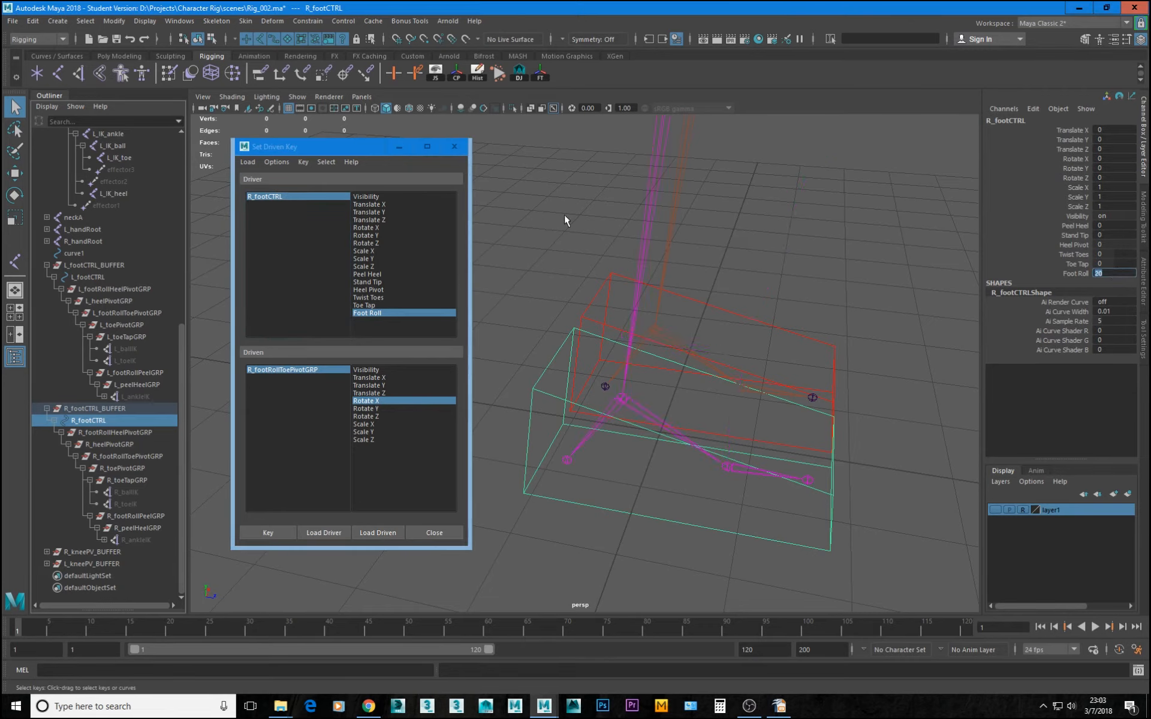
left_click(285, 371)
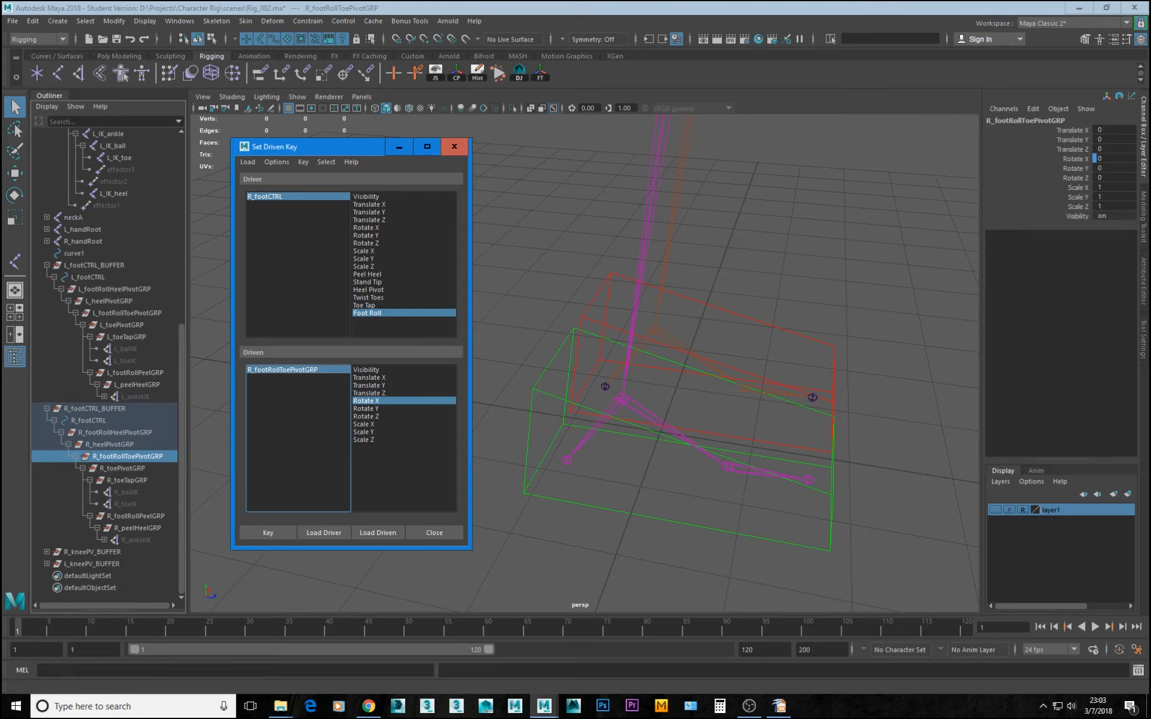
left_click(1116, 158)
type("75")
key("Return")
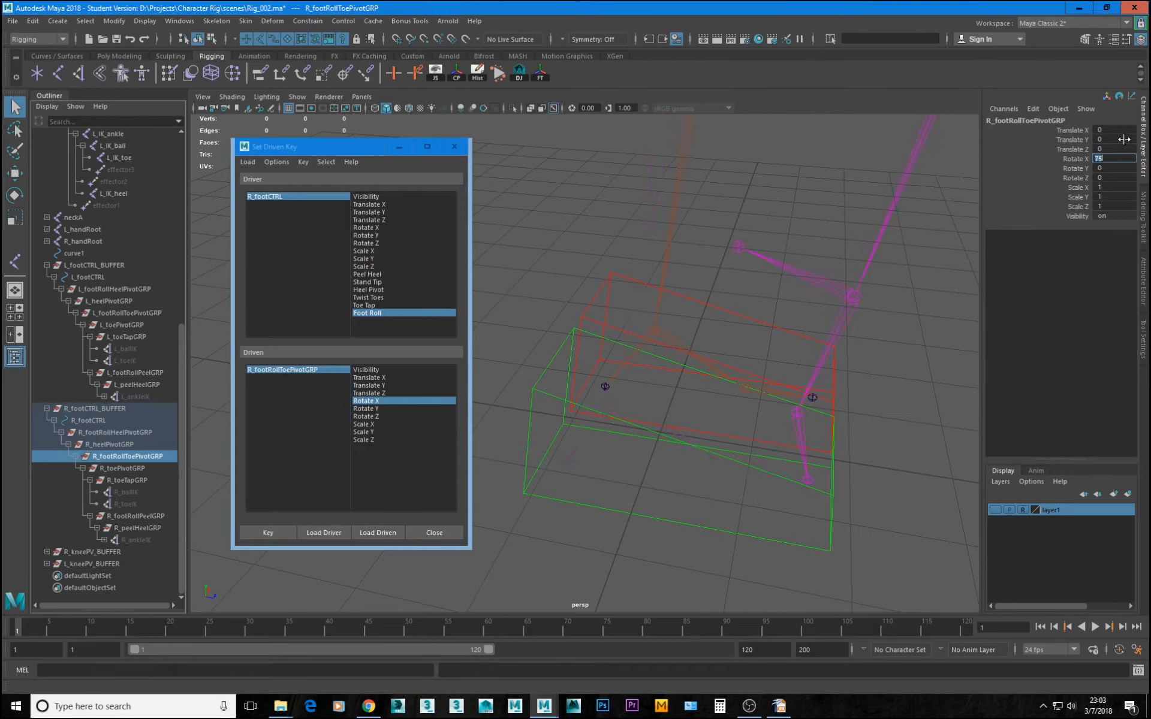
left_click(278, 533)
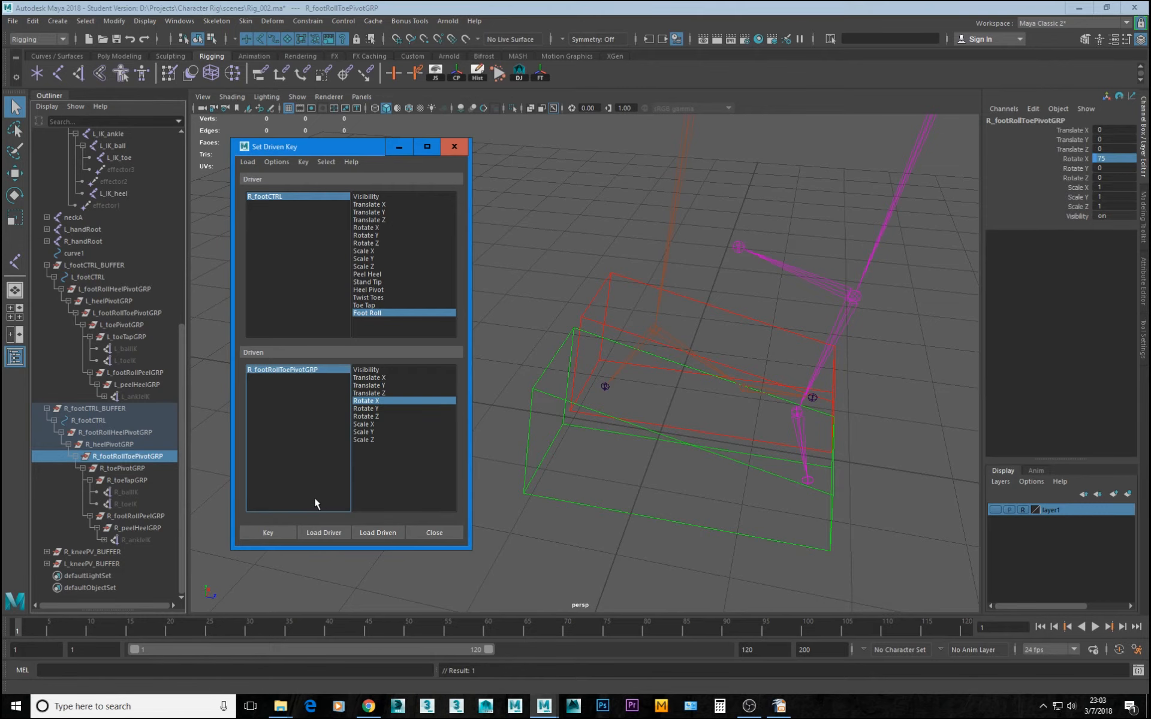
Slide R_footCTRL's Foot Roll to test the complete heel-to-toe roll, and reset it to 0
left_click(827, 546)
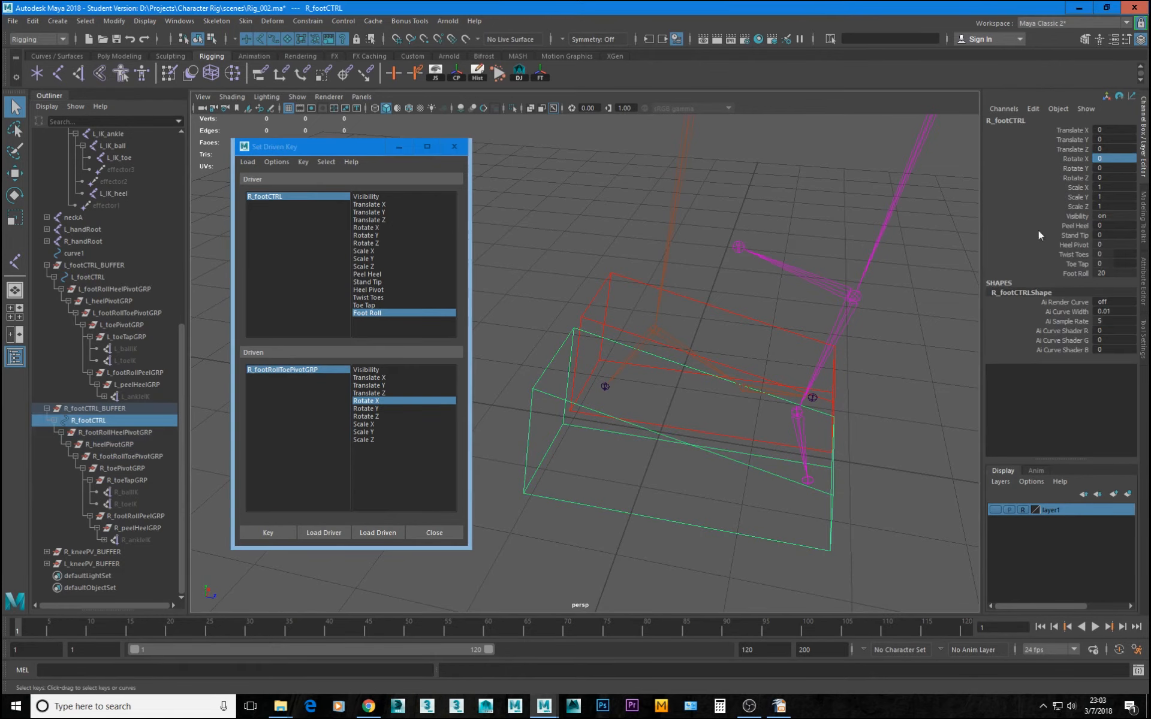
left_click(1076, 273)
middle_click_drag(833, 446, 546, 461)
middle_click_drag(640, 476, 852, 512)
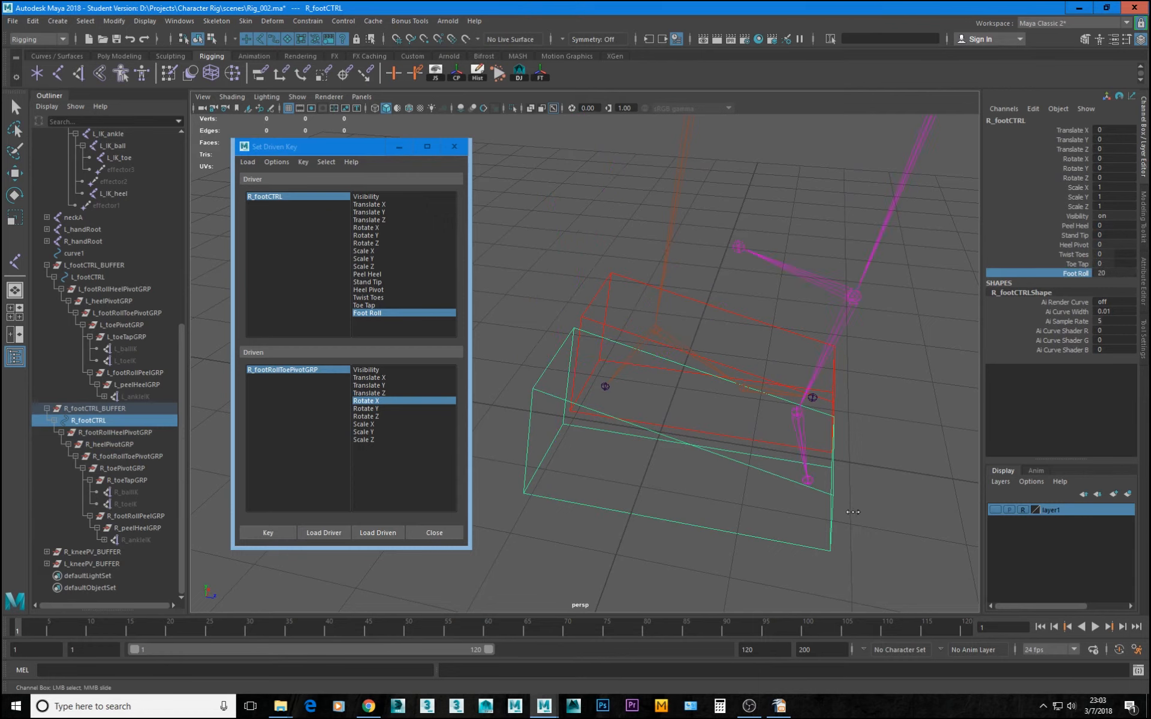
left_click(1124, 271)
type("0")
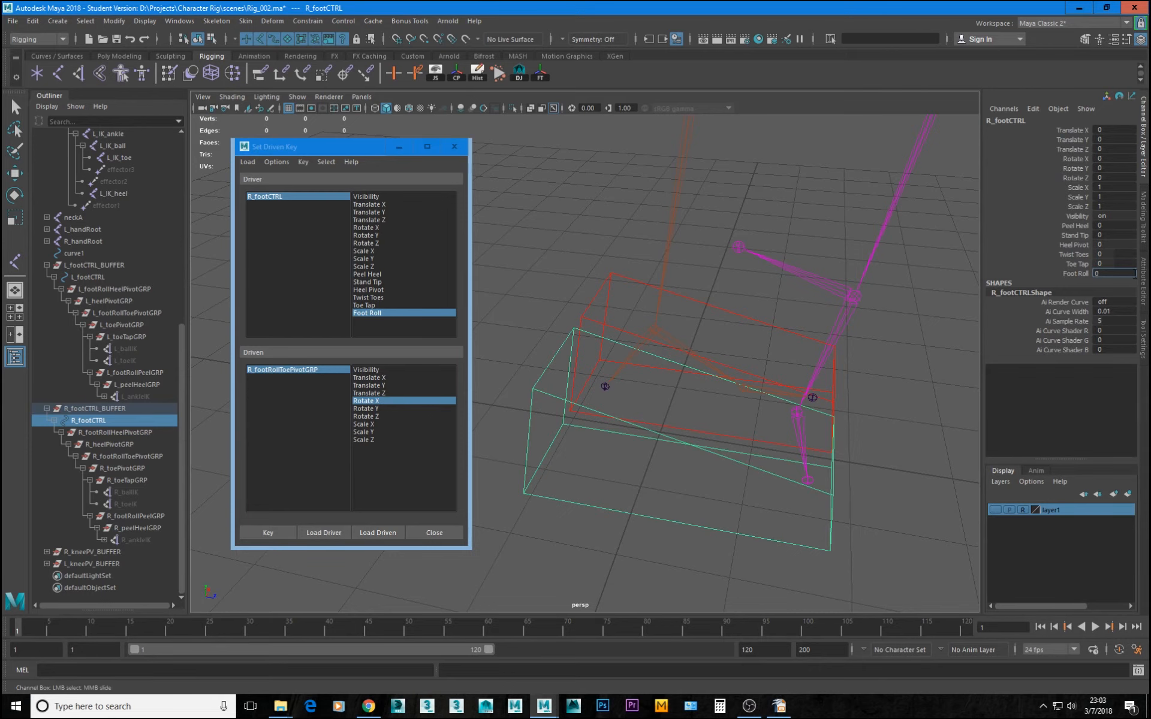
key("Return")
Select both foot controls, slide their Foot Roll together in the four-view layout to compare the feet, and reset it to 0
left_click_drag(829, 342, 847, 497, "alt")
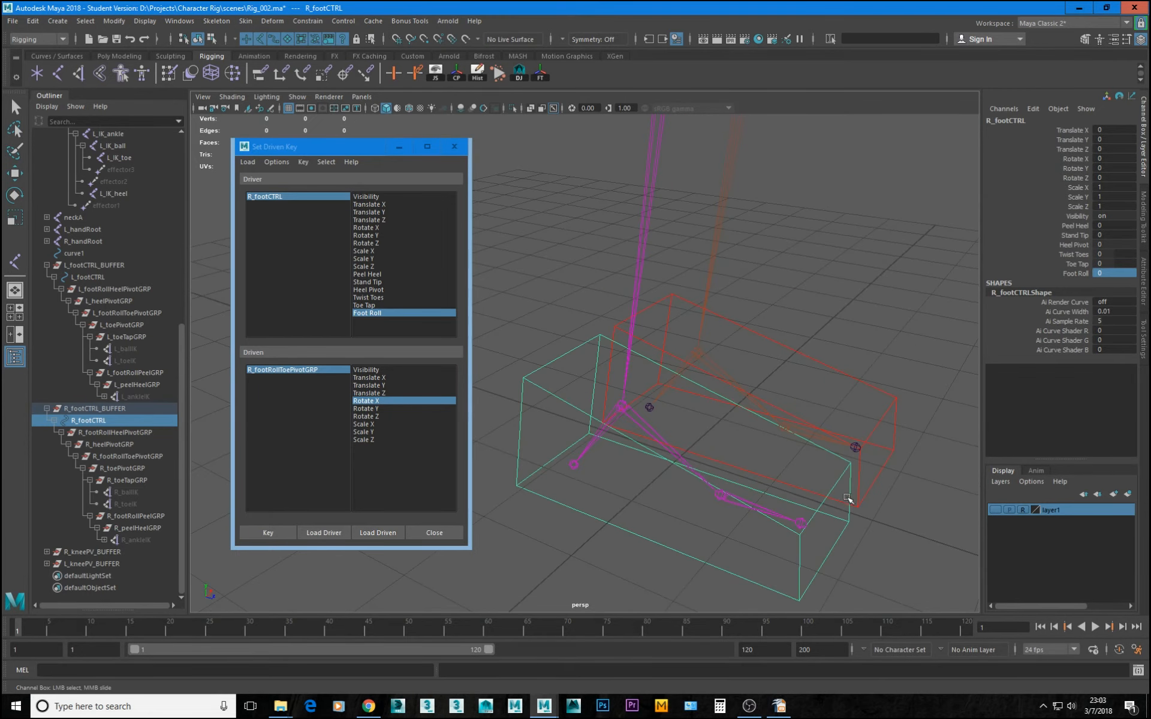
left_click(847, 498, "shift")
key("space")
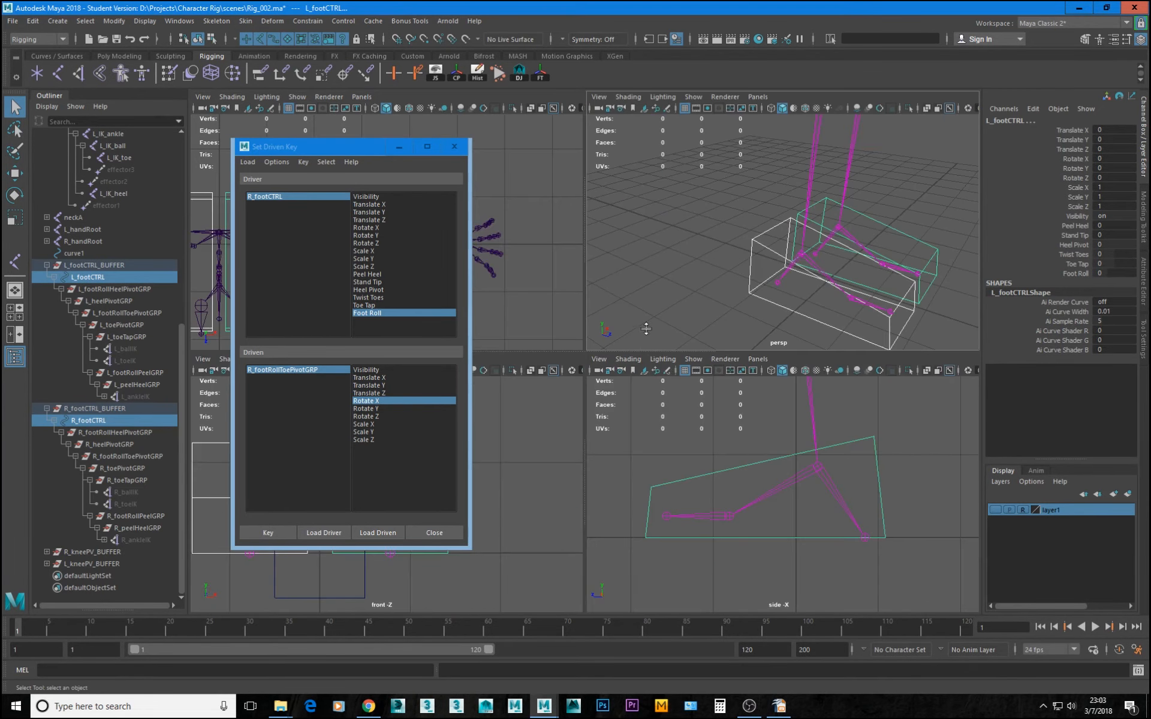
left_click(1059, 273)
middle_click_drag(803, 576, 650, 570)
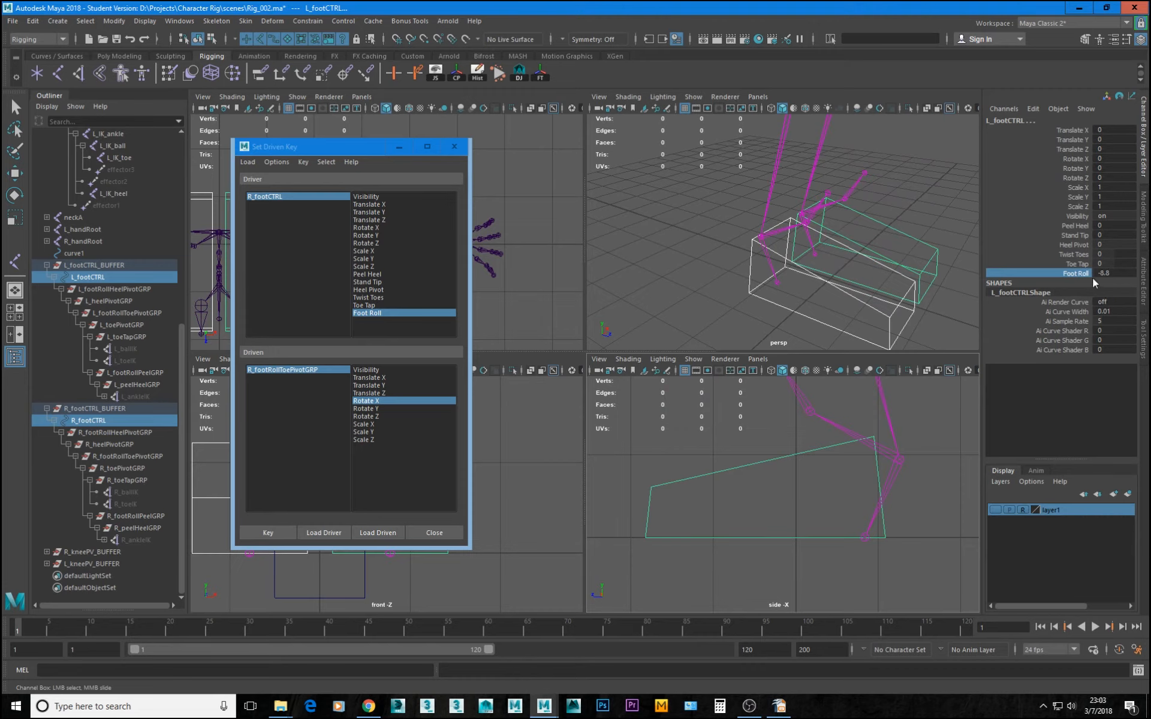
left_click(1130, 274)
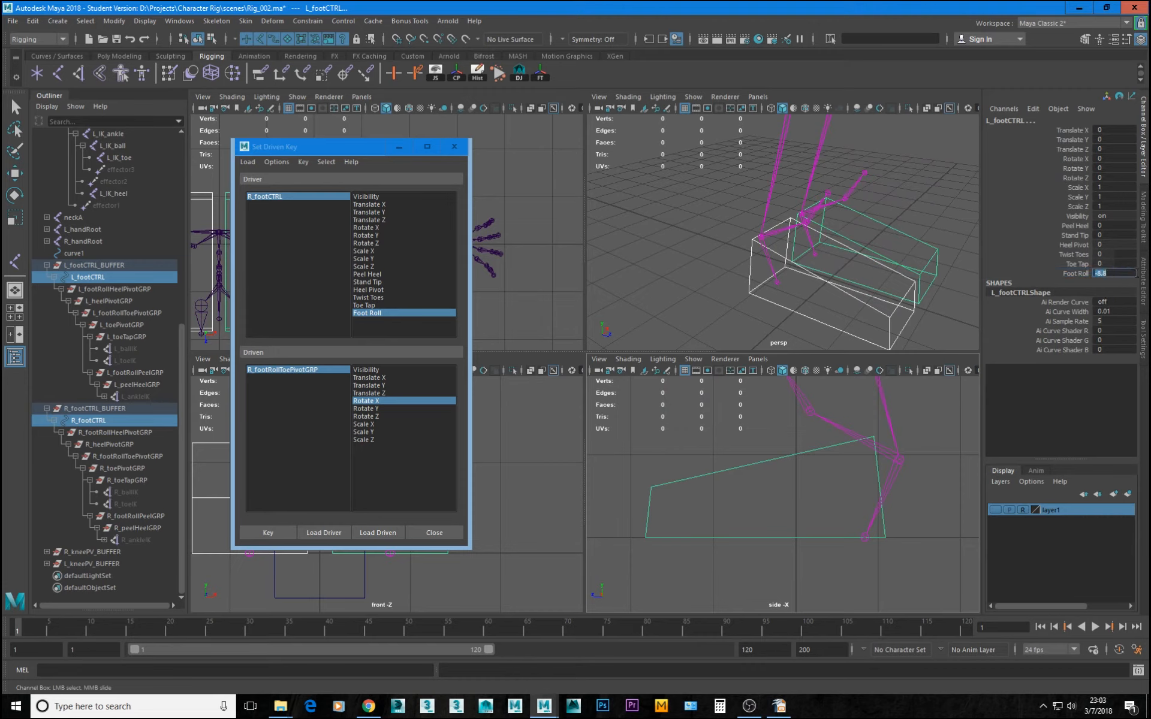
type("0")
key("Return")
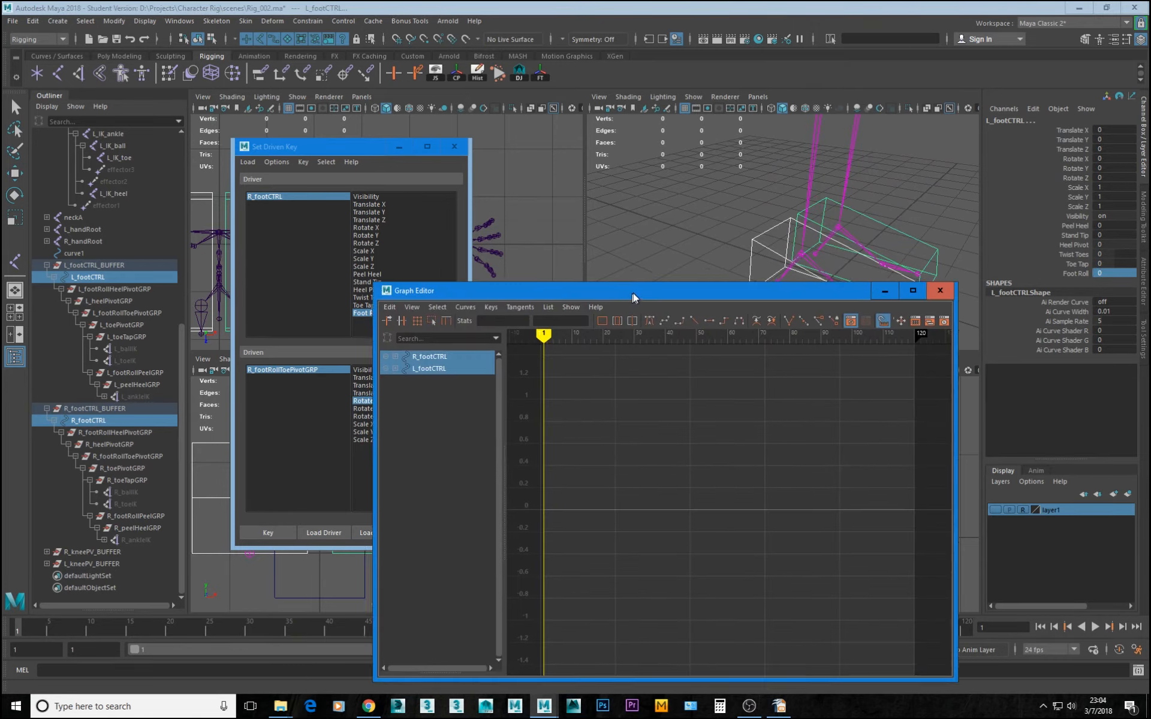
Examine L_footRollHeelPivotGRP's Rotate X driven-key curve in the Graph Editor, and close the editor
left_click_drag(633, 300, 662, 229)
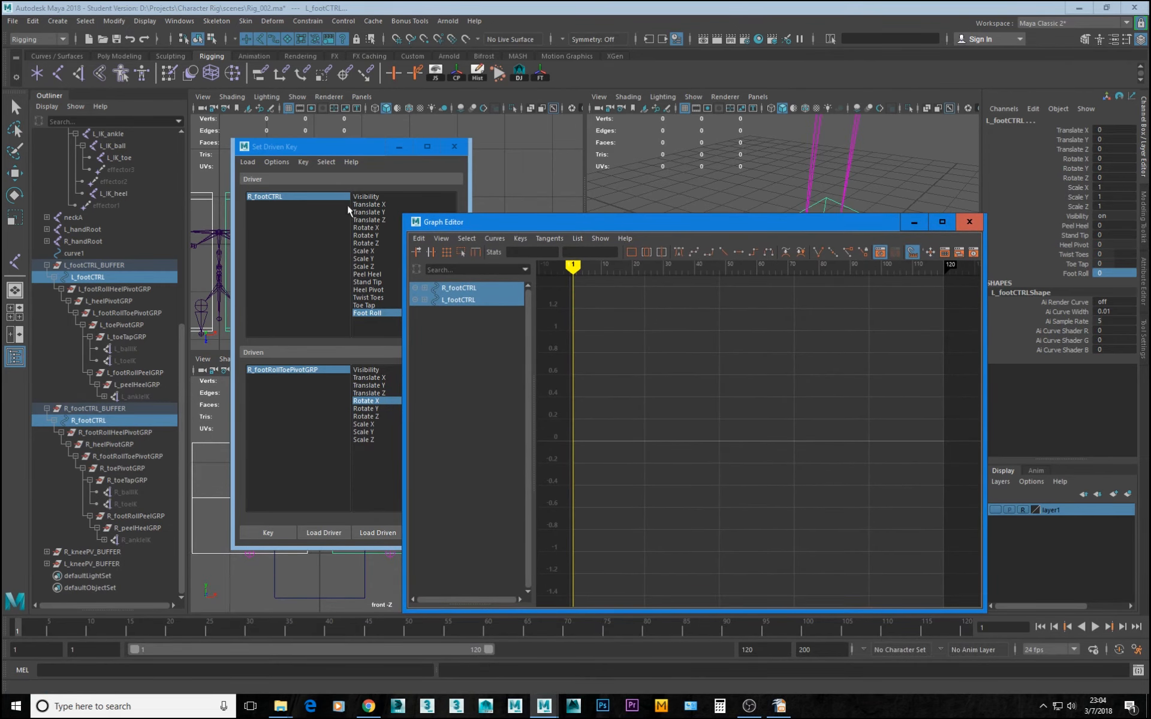
left_click(113, 289)
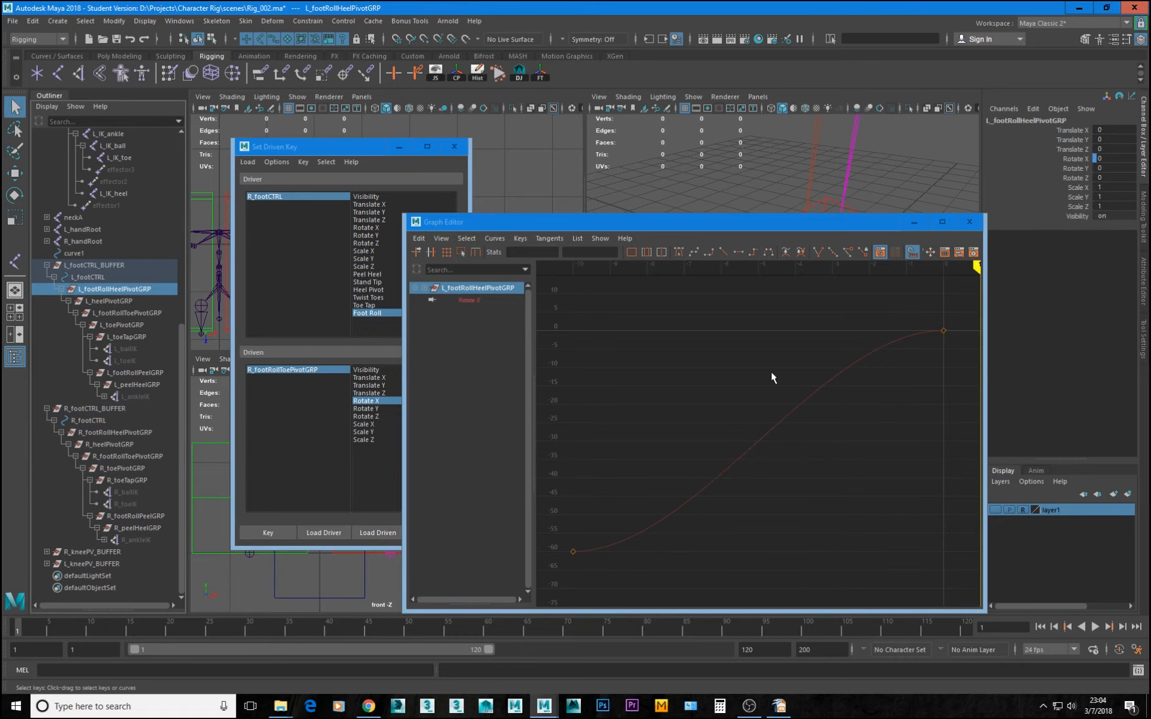
left_click_drag(675, 223, 603, 211)
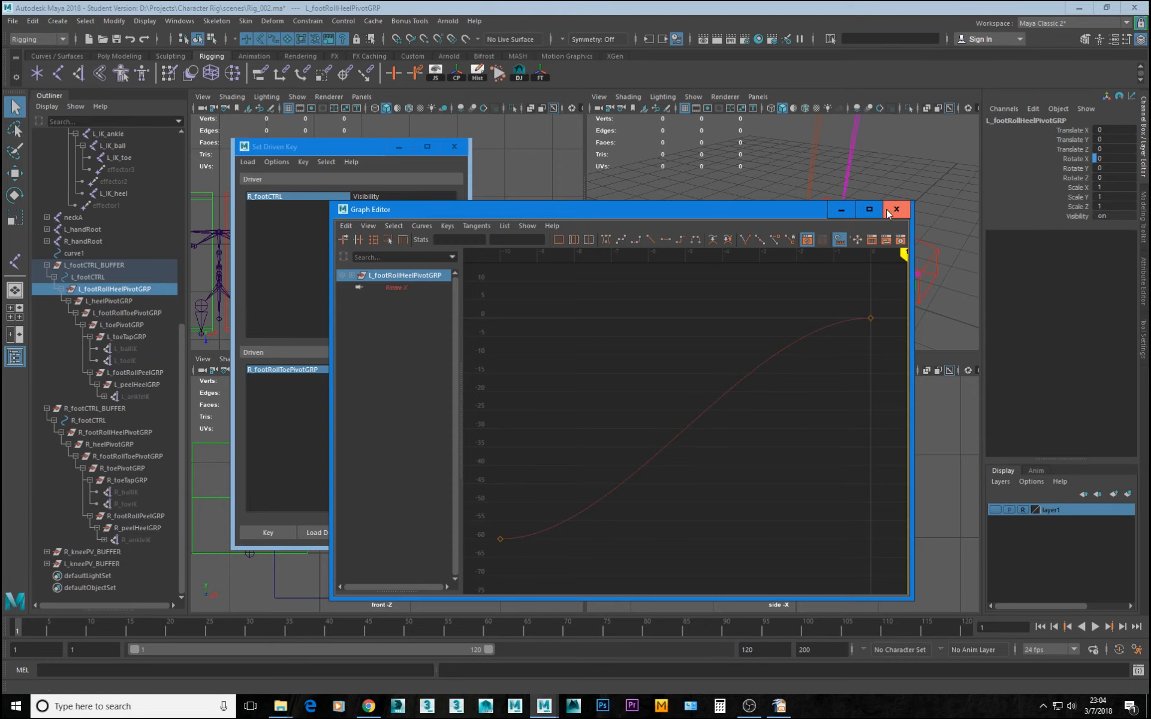
left_click_drag(758, 211, 0, 264)
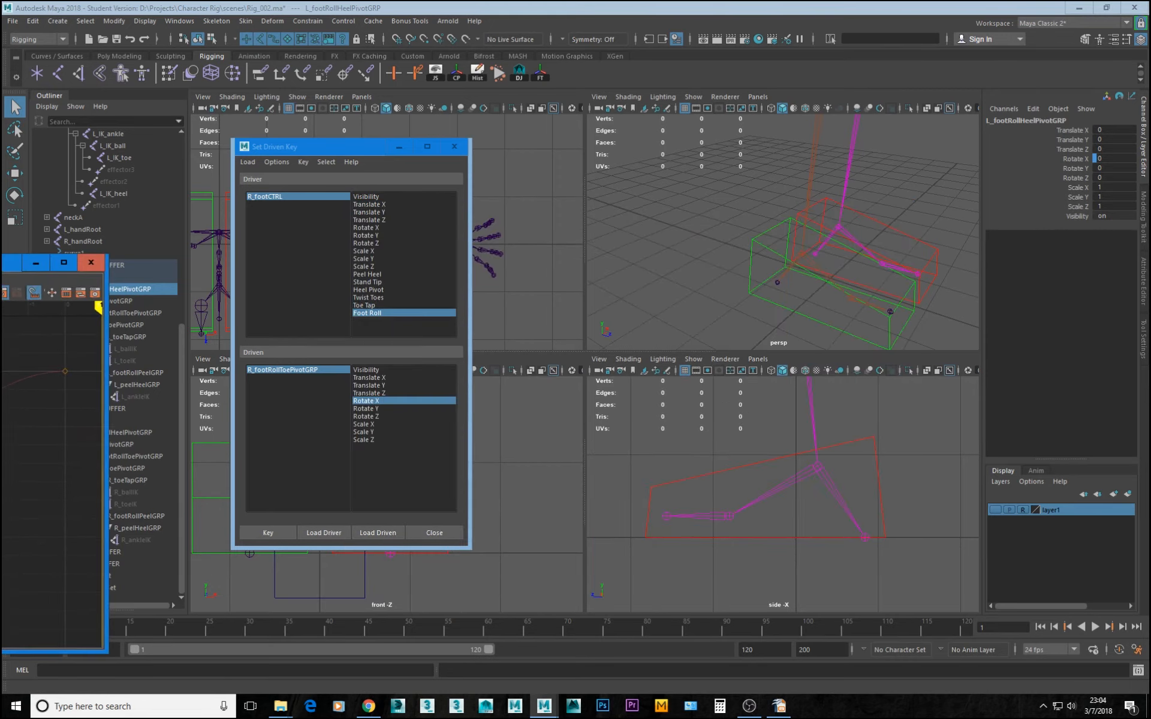
left_click(90, 262)
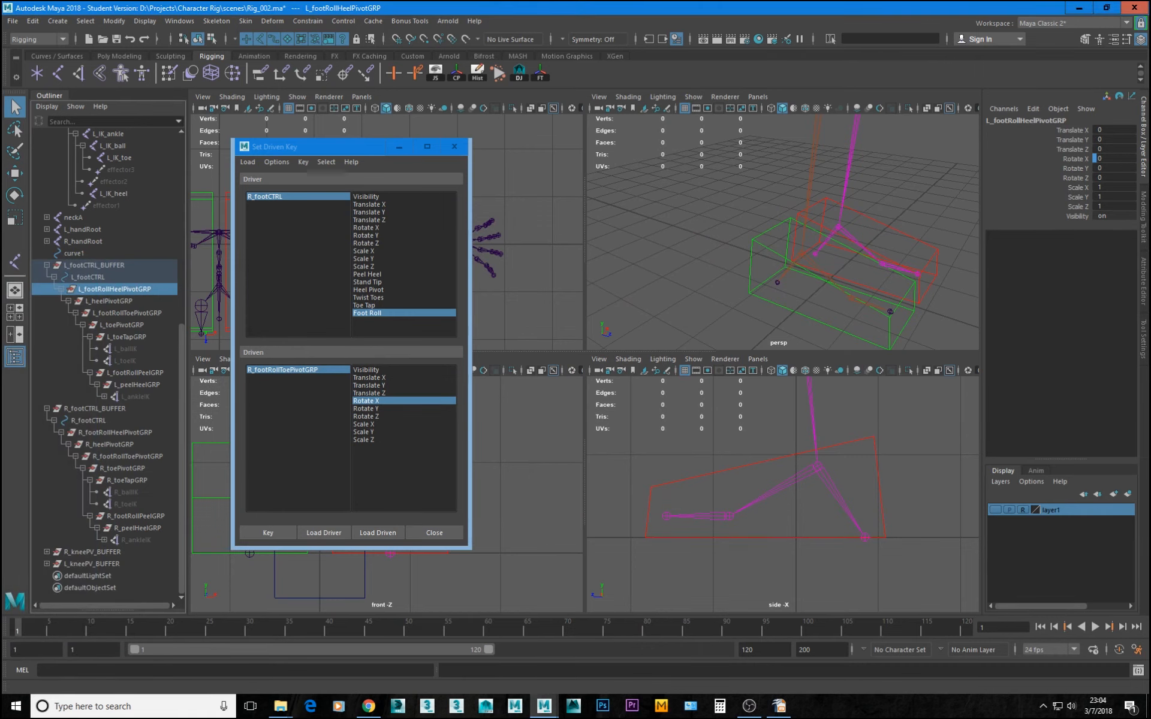
Lock and hide the Scale X, Y, Z and Visibility attributes on both L_footCTRL and R_footCTRL
key("alt+Tab")
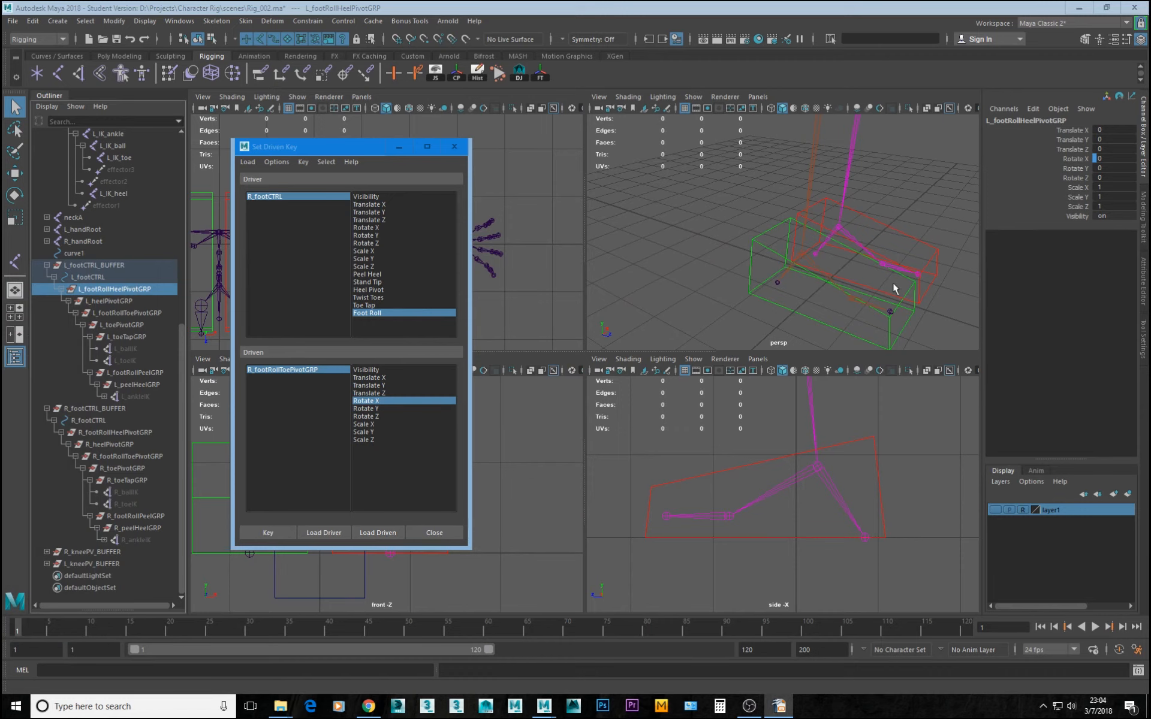
left_click_drag(893, 283, 810, 314, "alt")
left_click(796, 324)
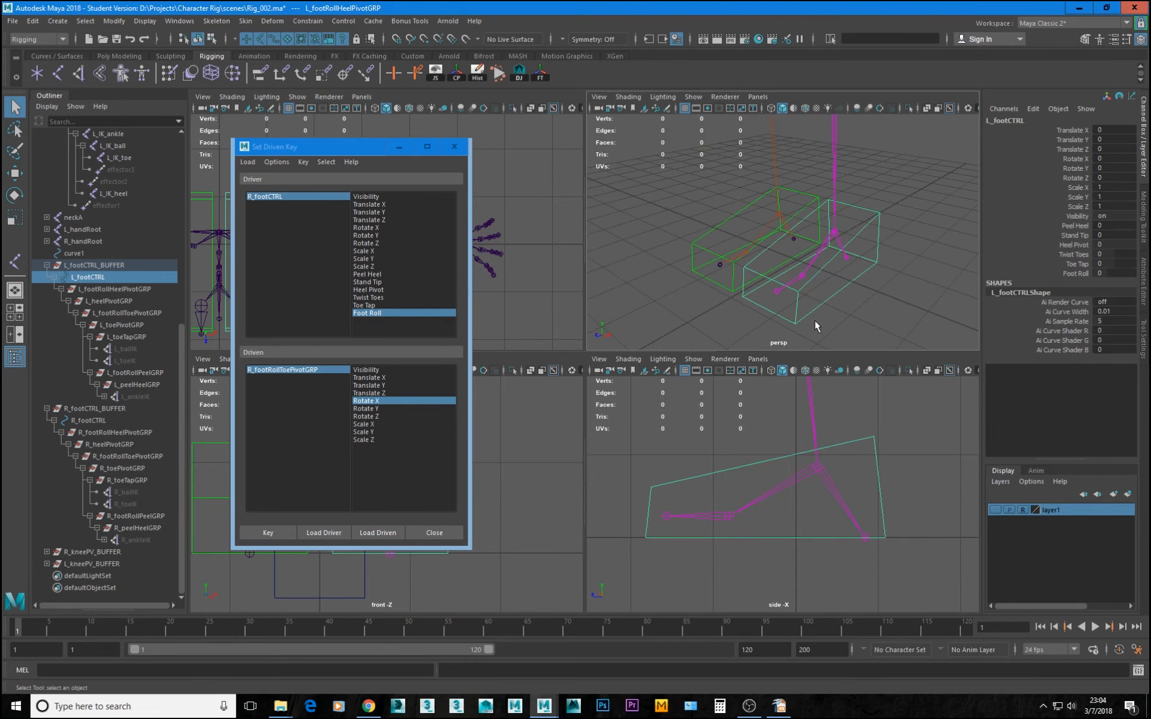
left_click_drag(745, 301, 746, 307)
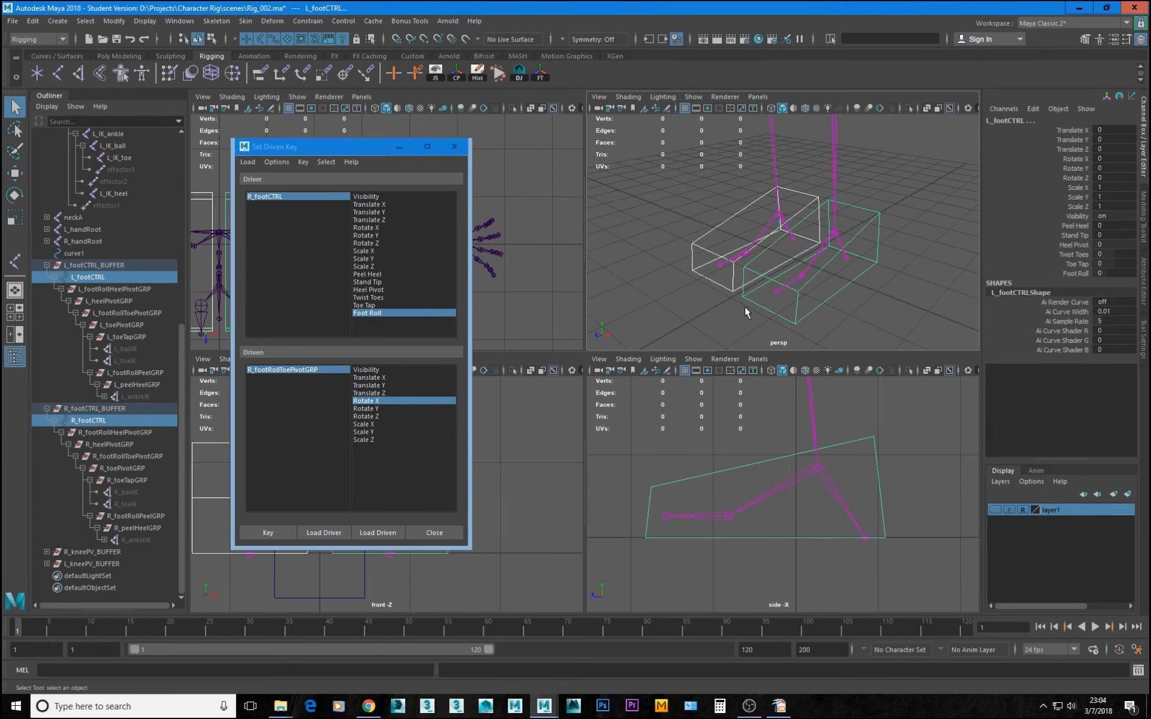
left_click_drag(809, 251, 810, 256, "alt")
key("space")
middle_click_drag(735, 336, 799, 311, "alt")
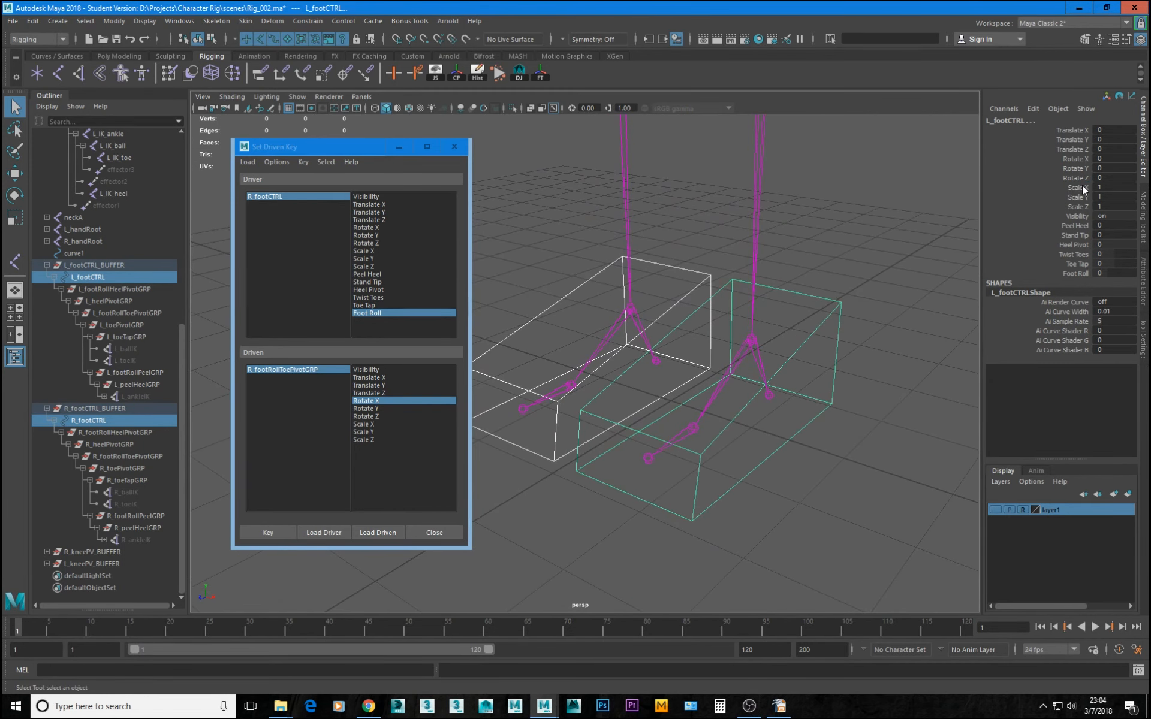
left_click_drag(1081, 185, 1071, 217)
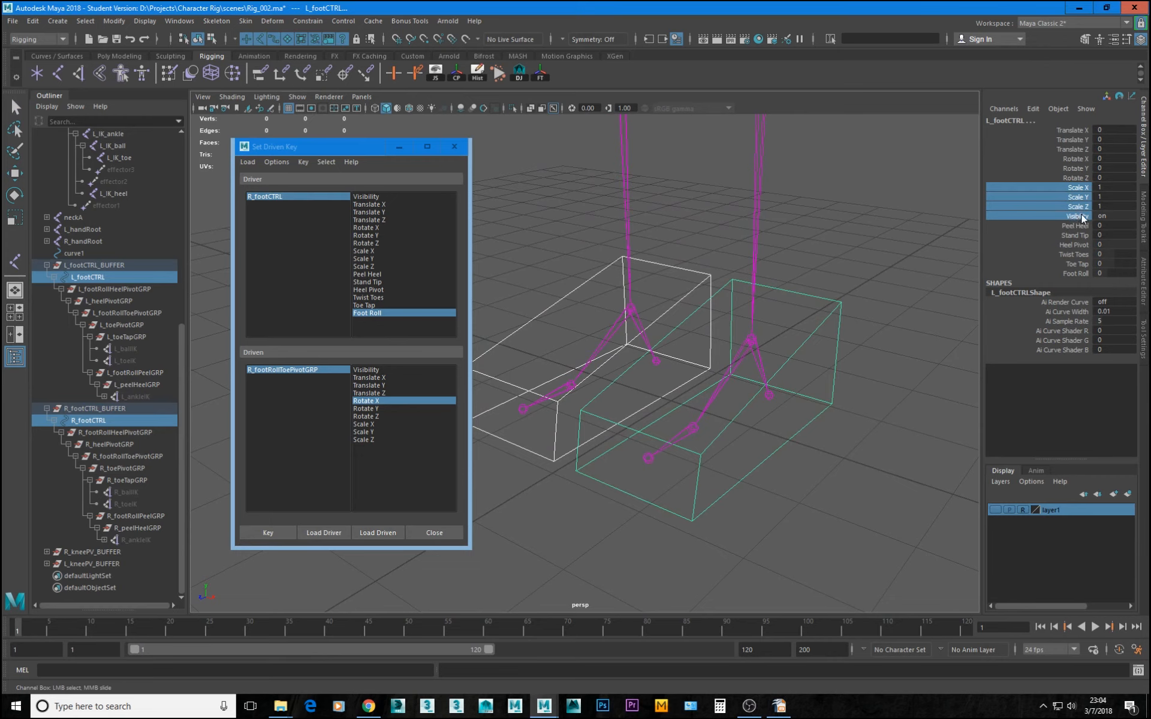
right_click(1077, 193)
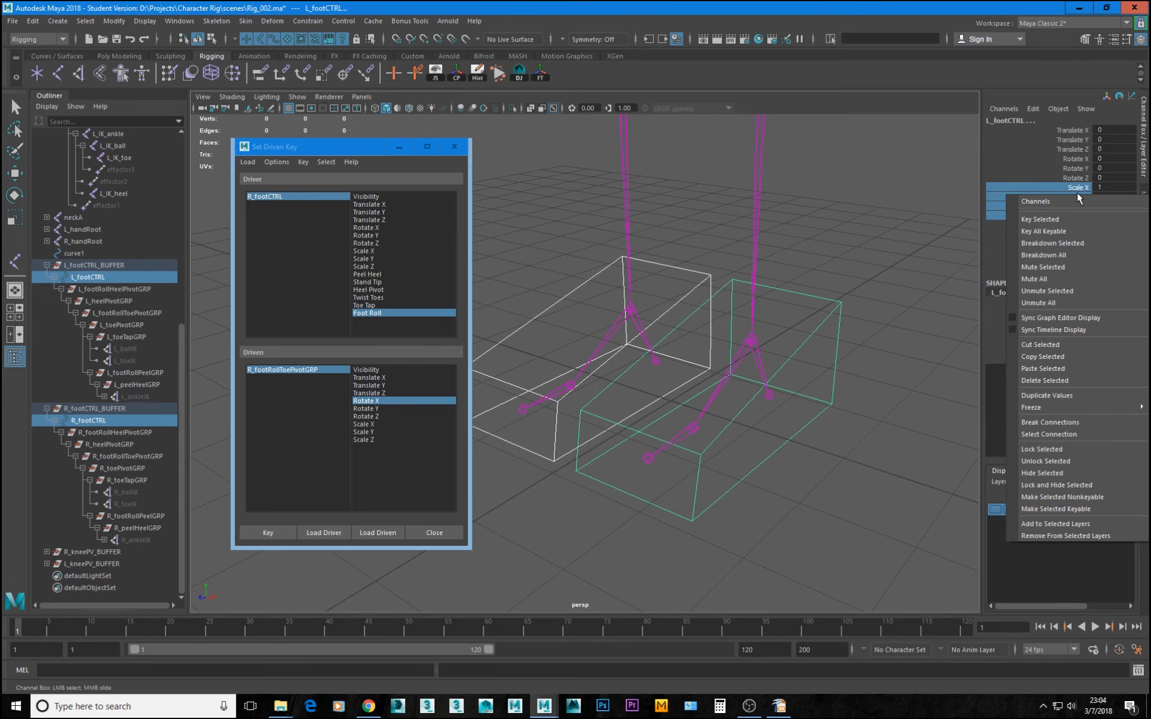
left_click(1060, 485)
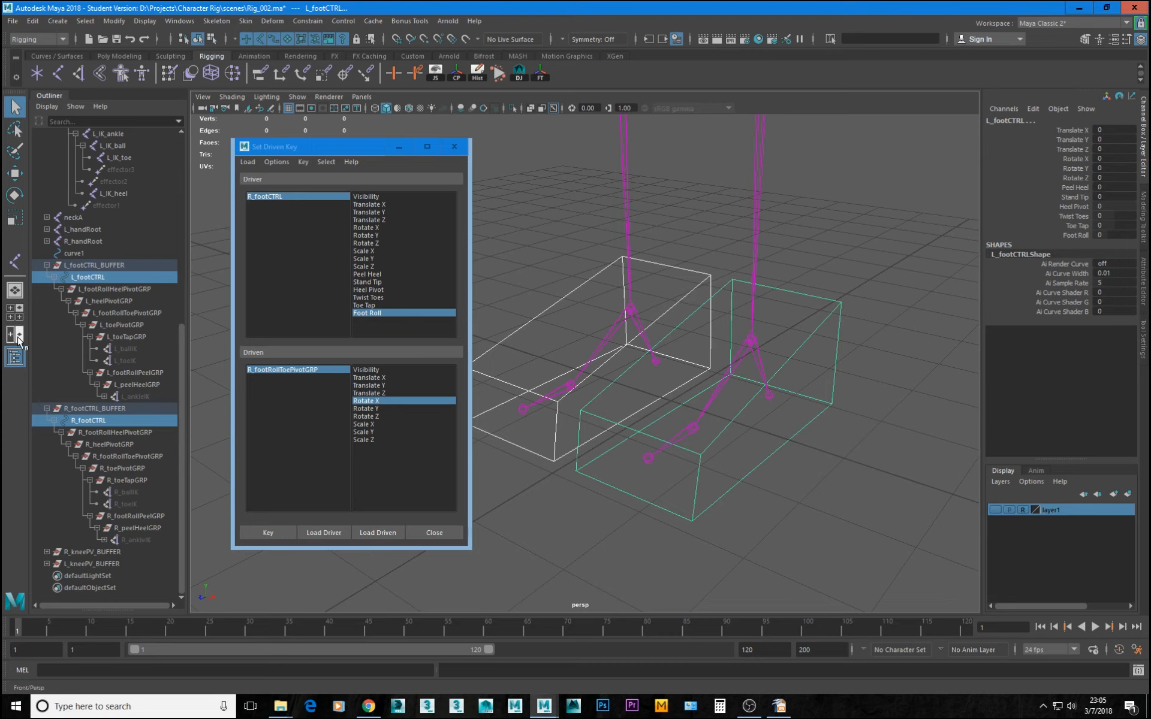
Lock and hide all Translate, Rotate and Scale attributes on L_footCTRL_BUFFER and R_footCTRL_BUFFER
left_click(106, 408)
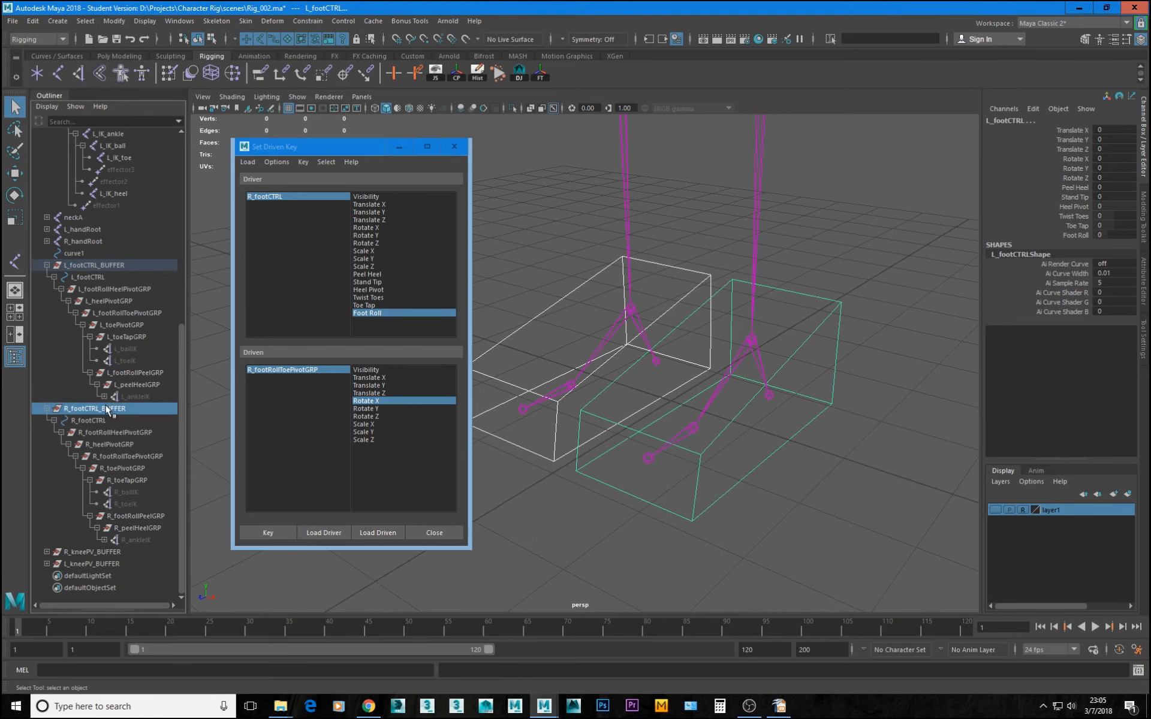
left_click(96, 265, "ctrl")
left_click_drag(1075, 131, 1060, 207)
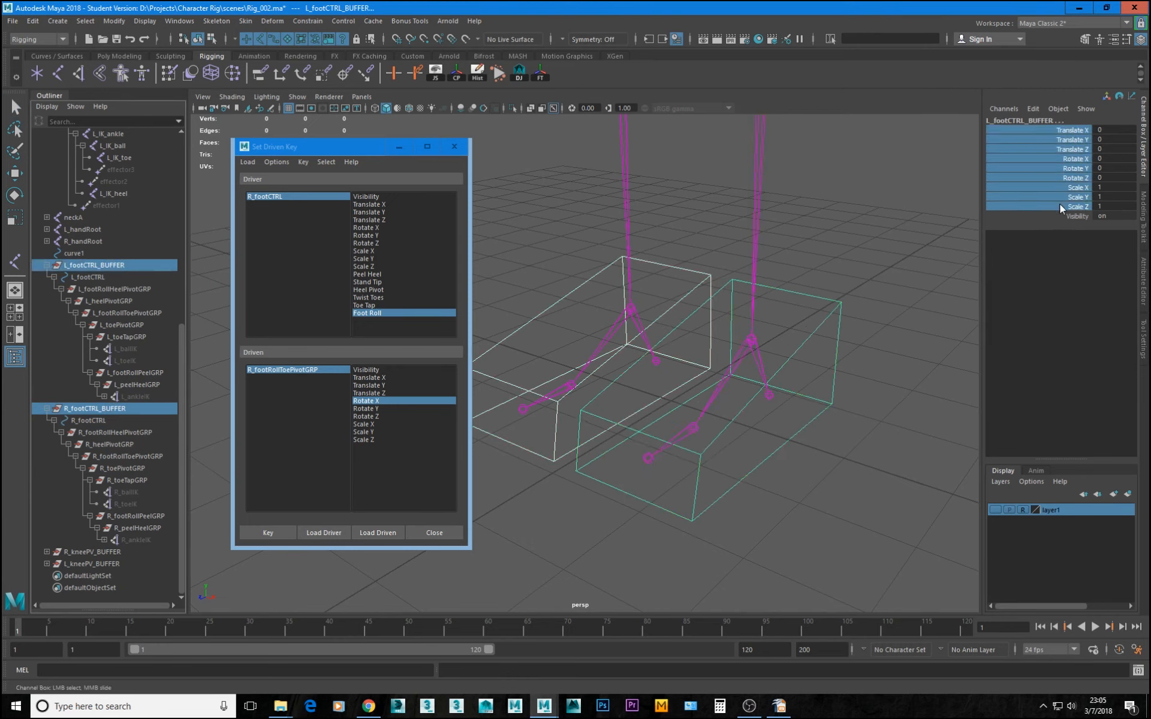
right_click(1081, 157)
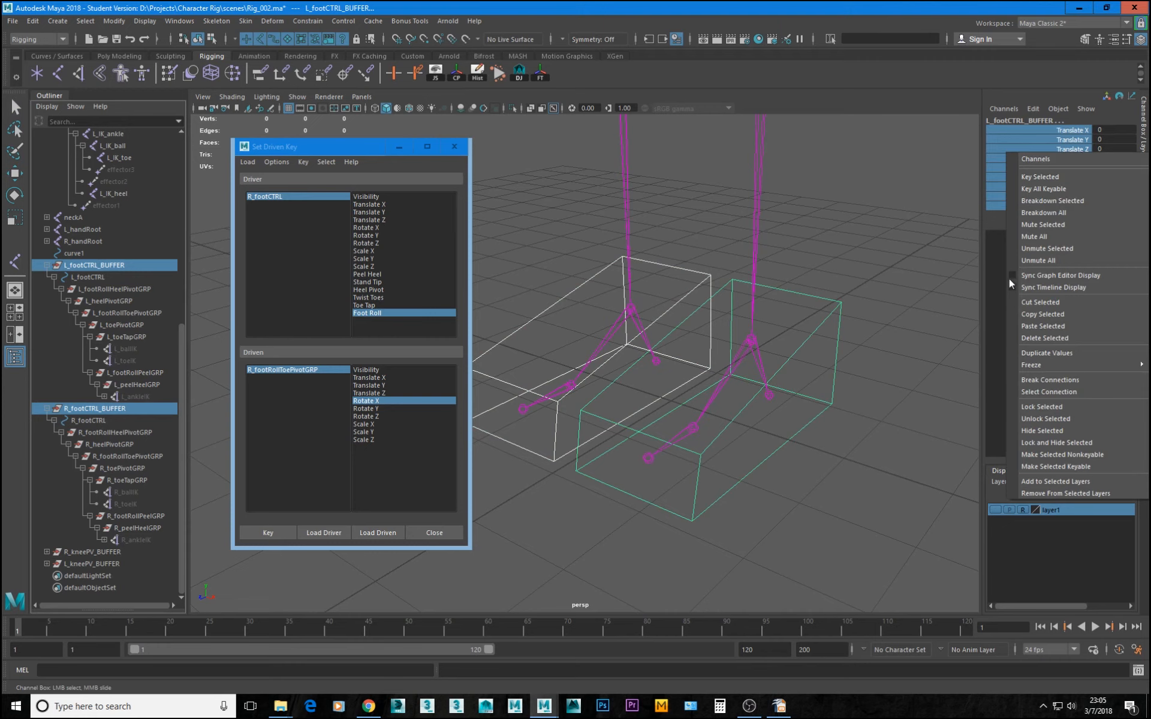
left_click(1058, 443)
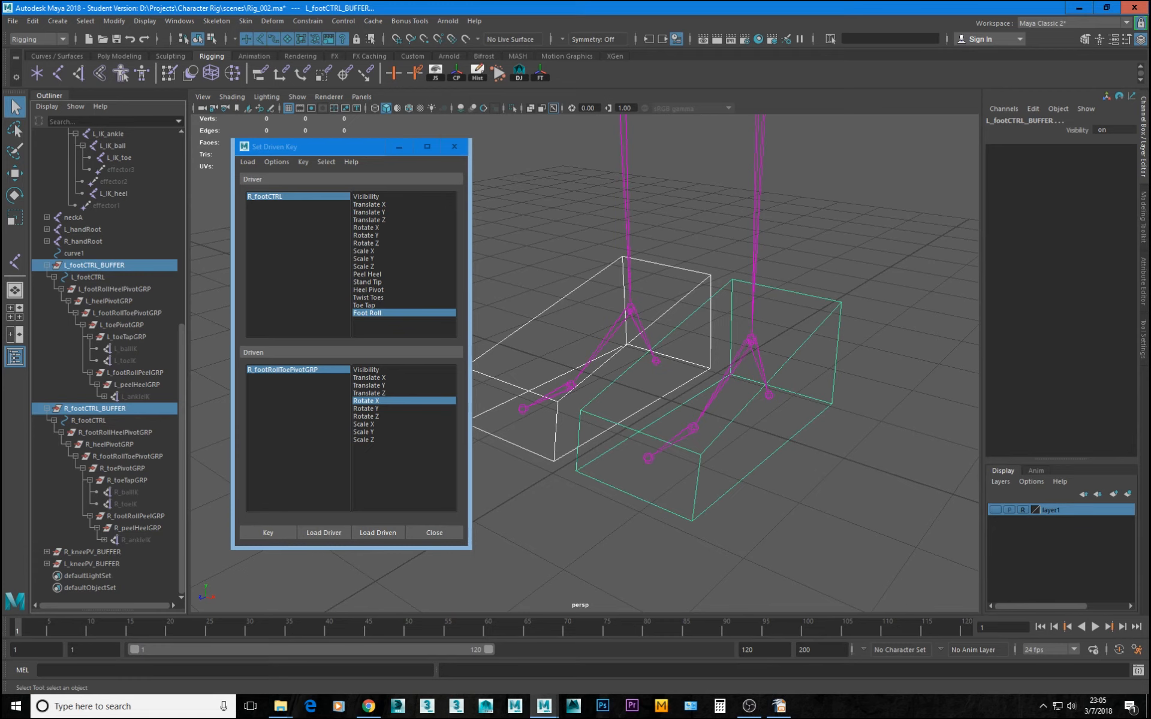
Lock and hide the Rotate, Scale and Visibility attributes on both knee pole vector controls, leaving only their Translate attributes
middle_click_drag(767, 329, 815, 504, "alt")
right_click_drag(815, 504, 661, 420, "alt")
left_click_drag(661, 420, 646, 411, "alt")
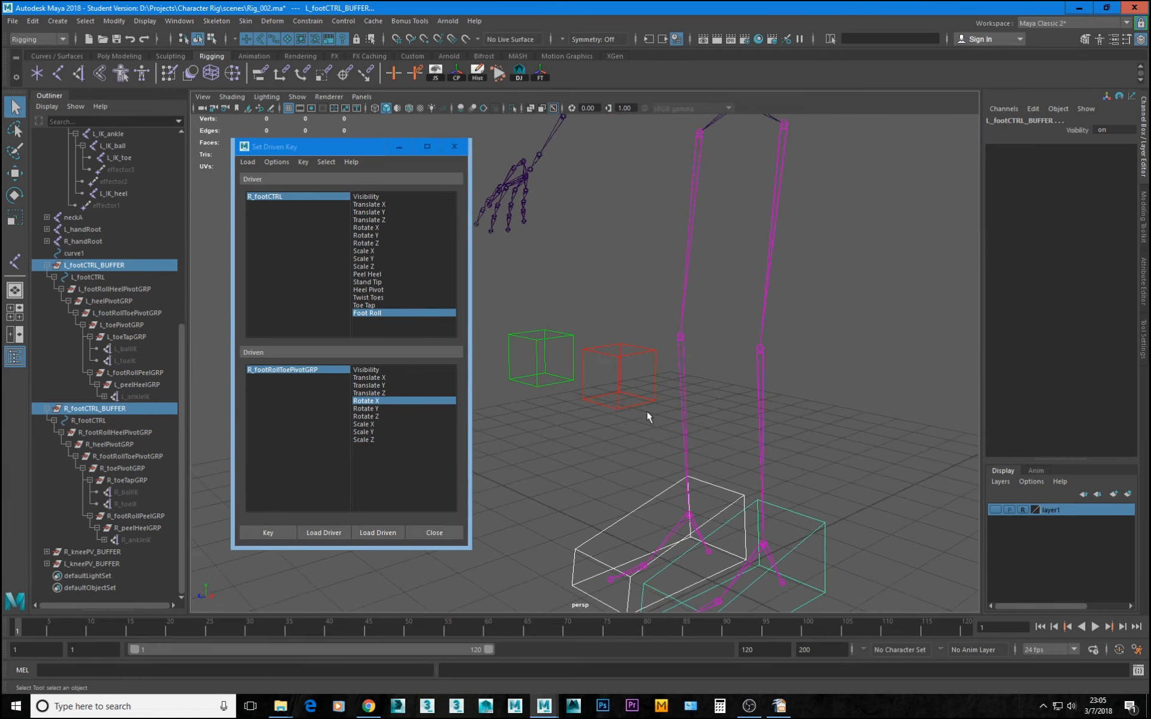
left_click_drag(585, 351, 584, 351)
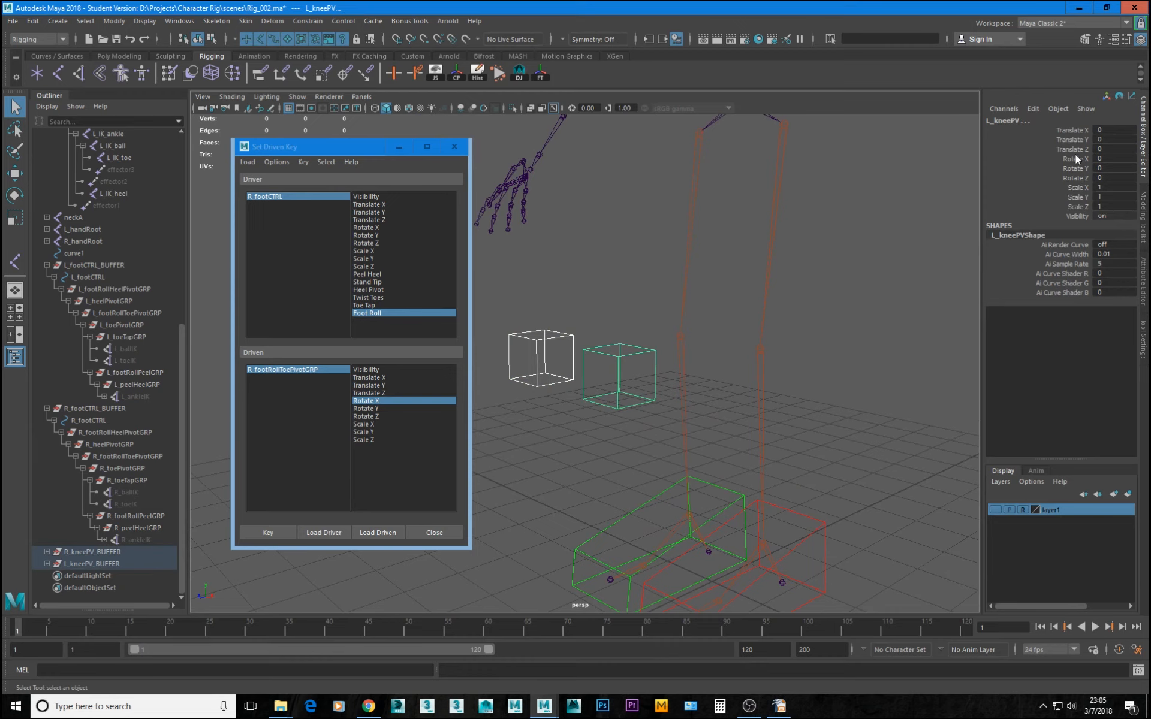
left_click_drag(1075, 155, 1077, 215)
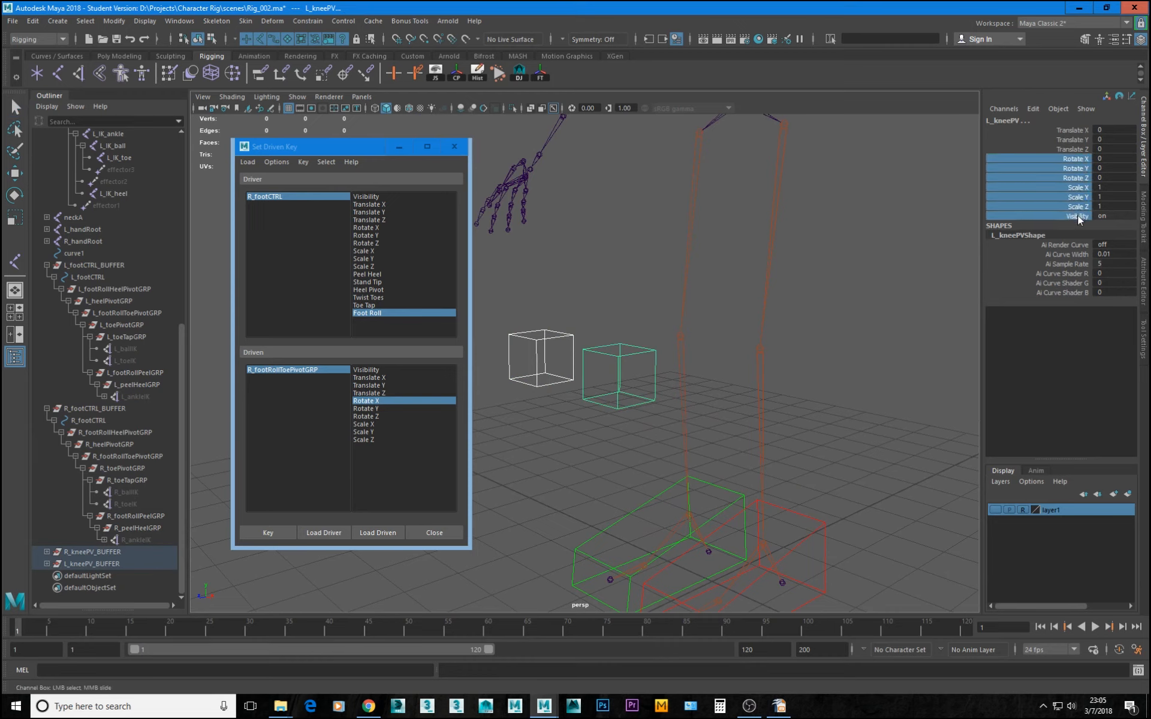
right_click(1081, 202)
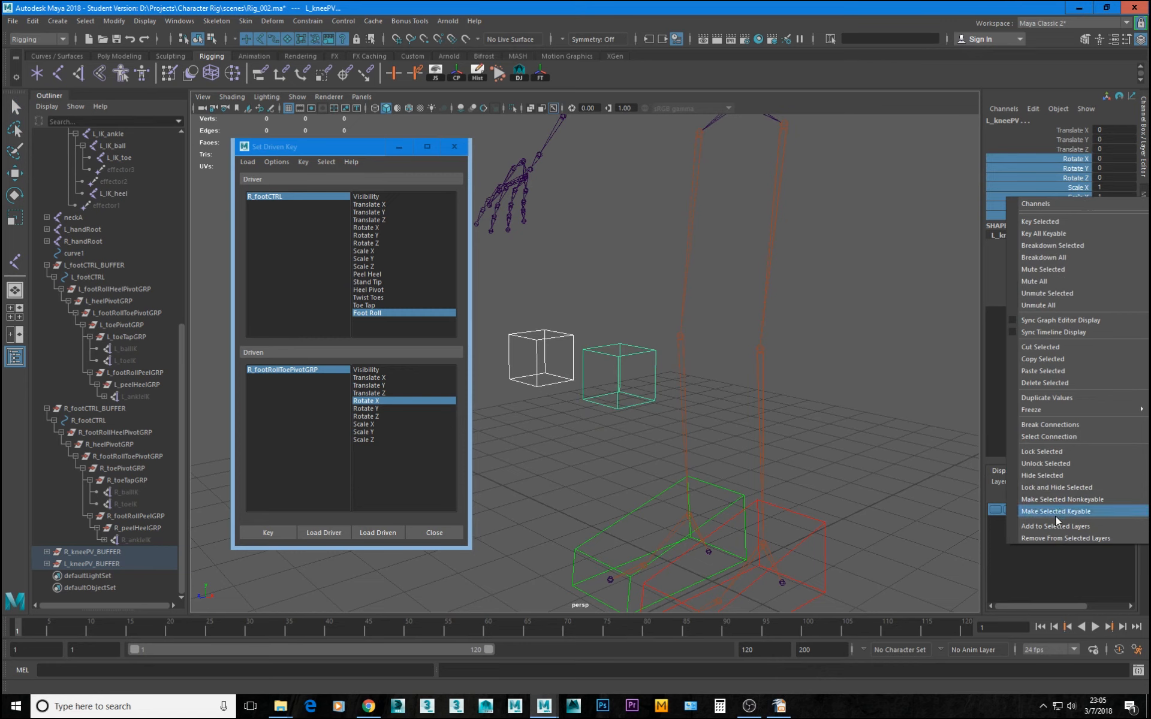
left_click(1055, 494)
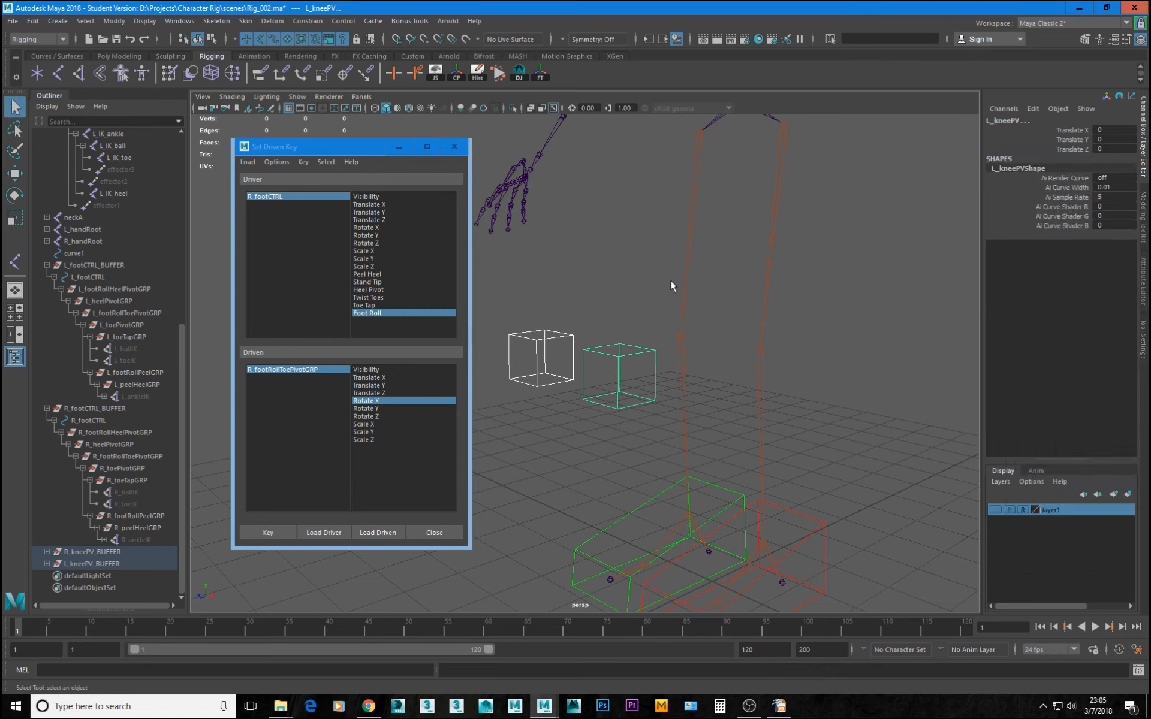
Lock and hide all Translate, Rotate and Scale attributes on R_kneePV_BUFFER and L_kneePV_BUFFER
left_click_drag(759, 323, 851, 292, "alt")
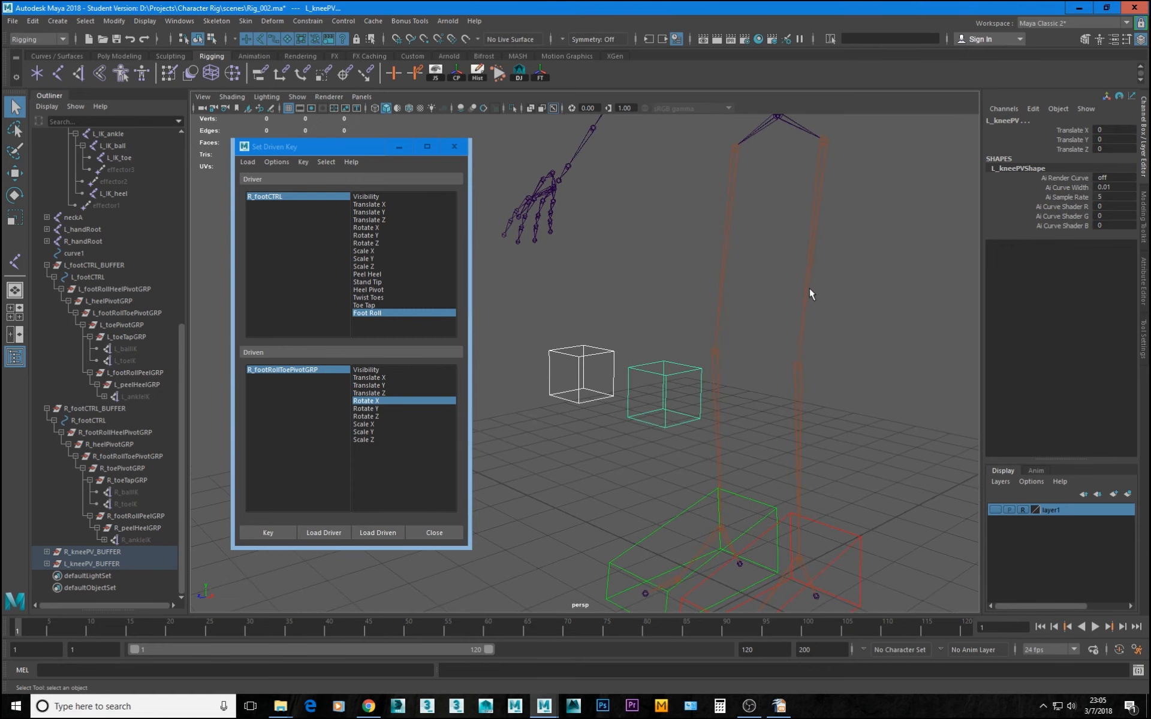
left_click(100, 564)
left_click(99, 553, "shift")
left_click_drag(1083, 128, 1077, 203)
right_click(1077, 203)
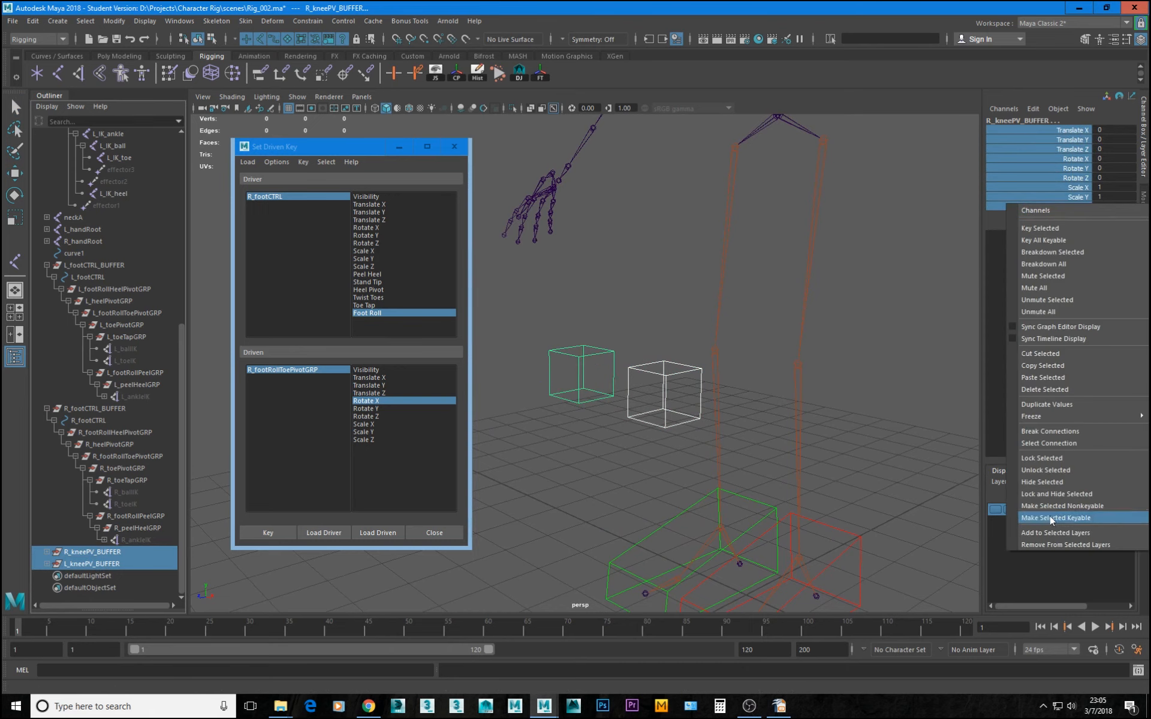
left_click(1050, 495)
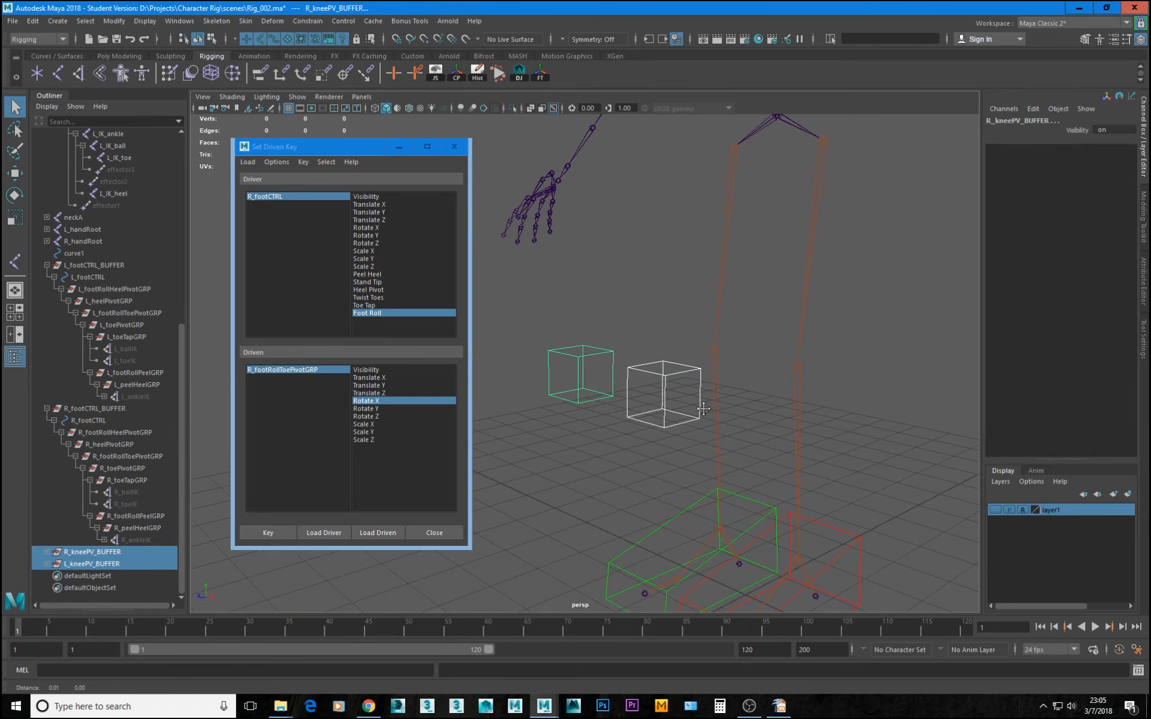
Move L_footCTRL up and forward to about 1.925 in Translate Y and 0.847 in Translate Z to lift the leg
mouse_move(639, 408)
left_mouse_down("alt")
mouse_move(565, 426)
mouse_move(632, 440)
mouse_move(822, 416)
mouse_move(634, 426)
left_mouse_up("alt")
left_click(803, 528)
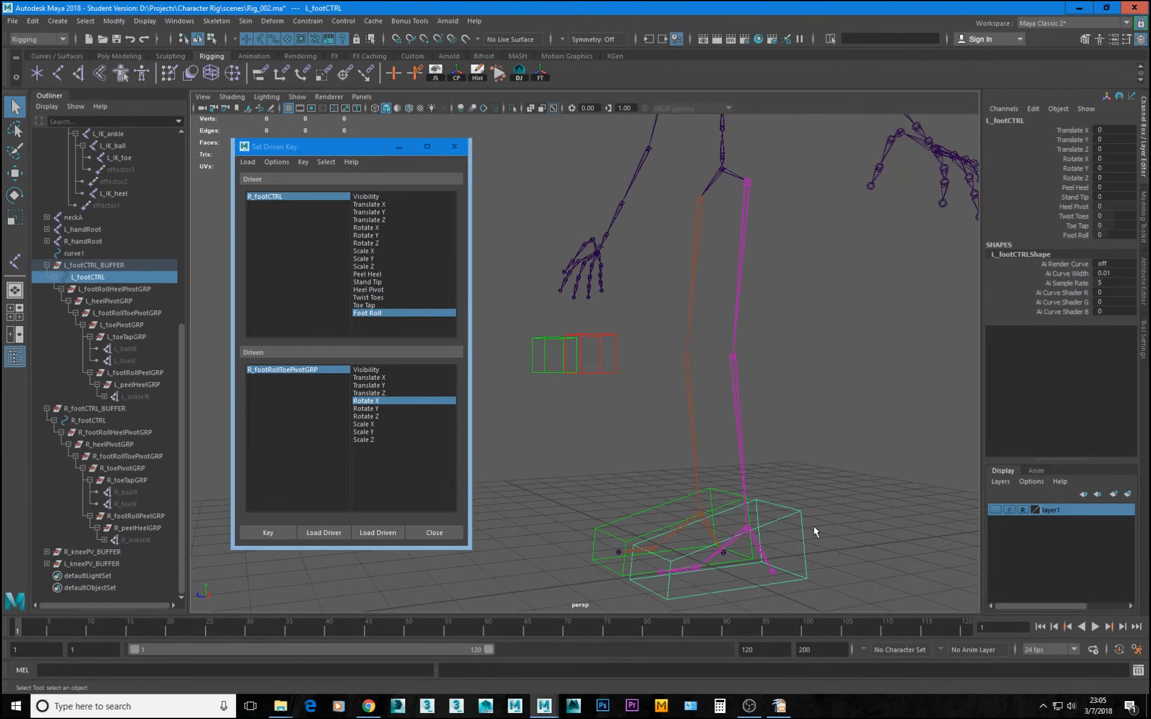
left_click_drag(801, 526, 775, 534, "alt")
key("w")
middle_click_drag(781, 535, 788, 490, "alt")
left_click_drag(700, 456, 655, 339)
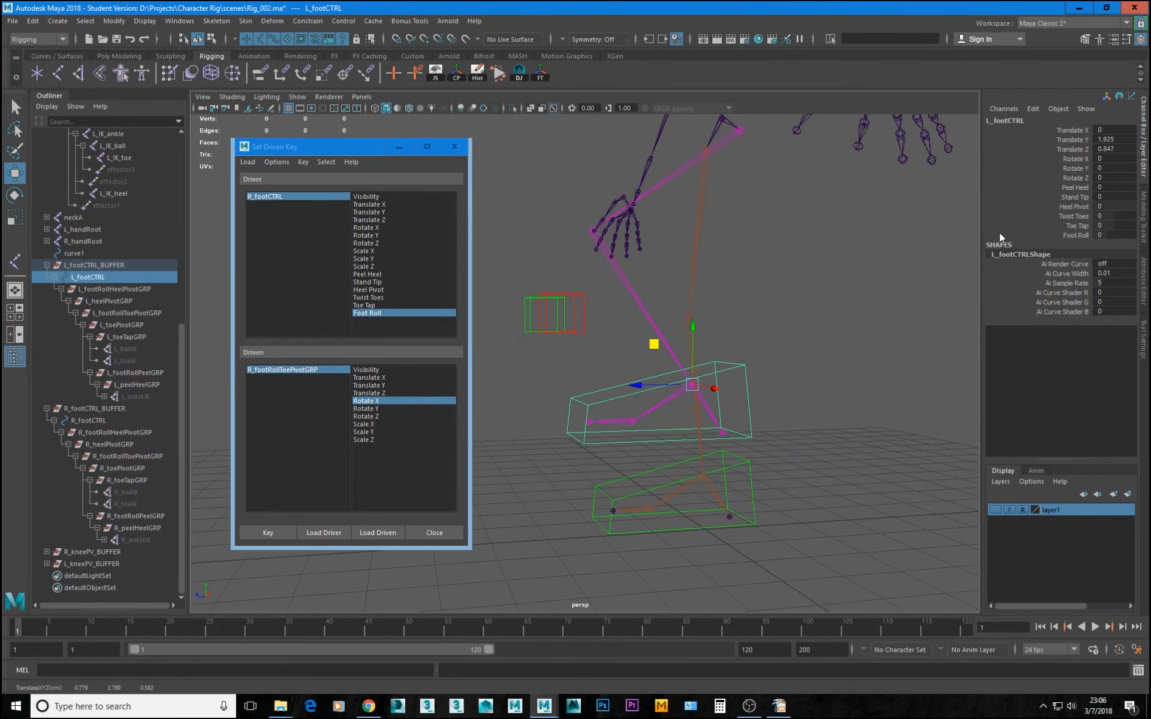
Test the lifted foot by sliding L_footCTRL's custom attributes, including Peel Heel and Foot Roll, and undo each change
left_click(1076, 207)
middle_click_drag(842, 334, 656, 348)
key("ctrl+z")
left_click(1076, 187)
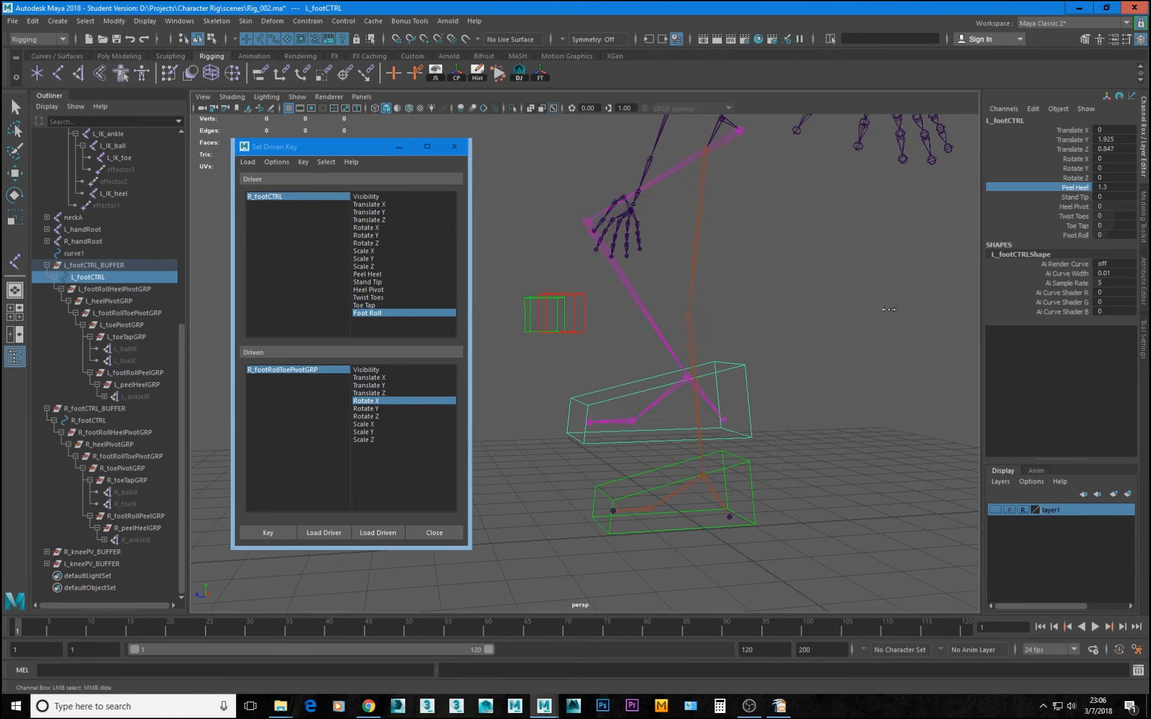
middle_click_drag(931, 266, 865, 336)
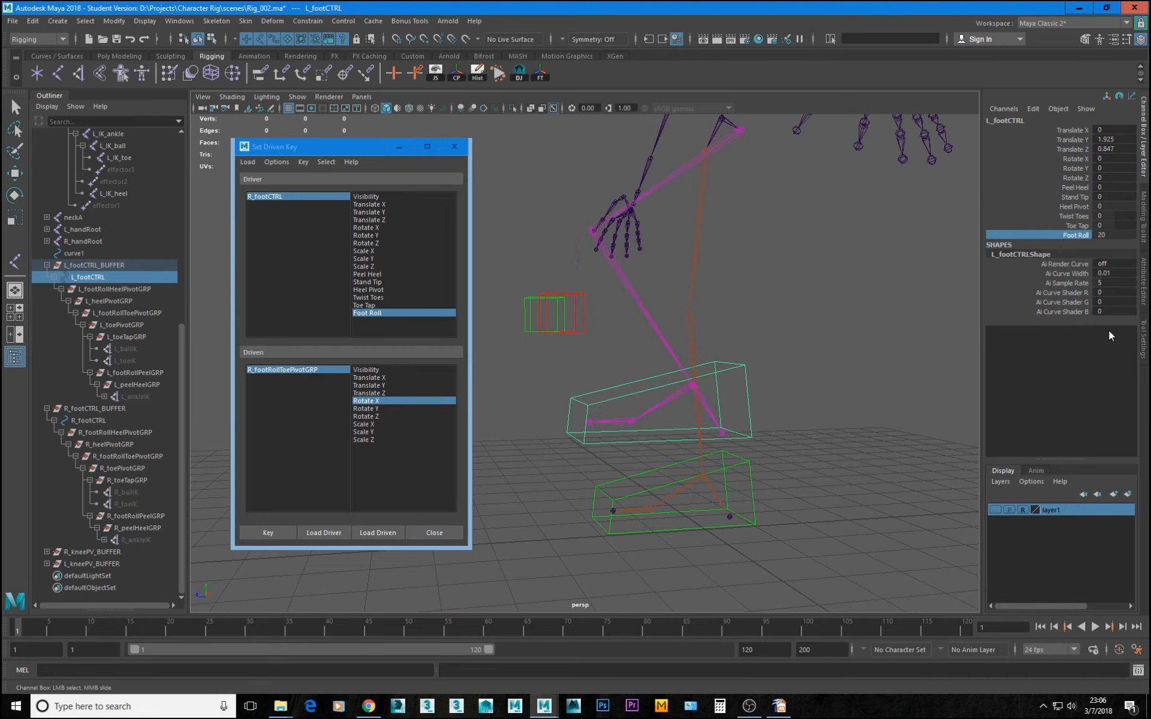
key("ctrl+z")
Reset L_footCTRL's Translate Y and Translate Z to 0
left_click(1109, 140)
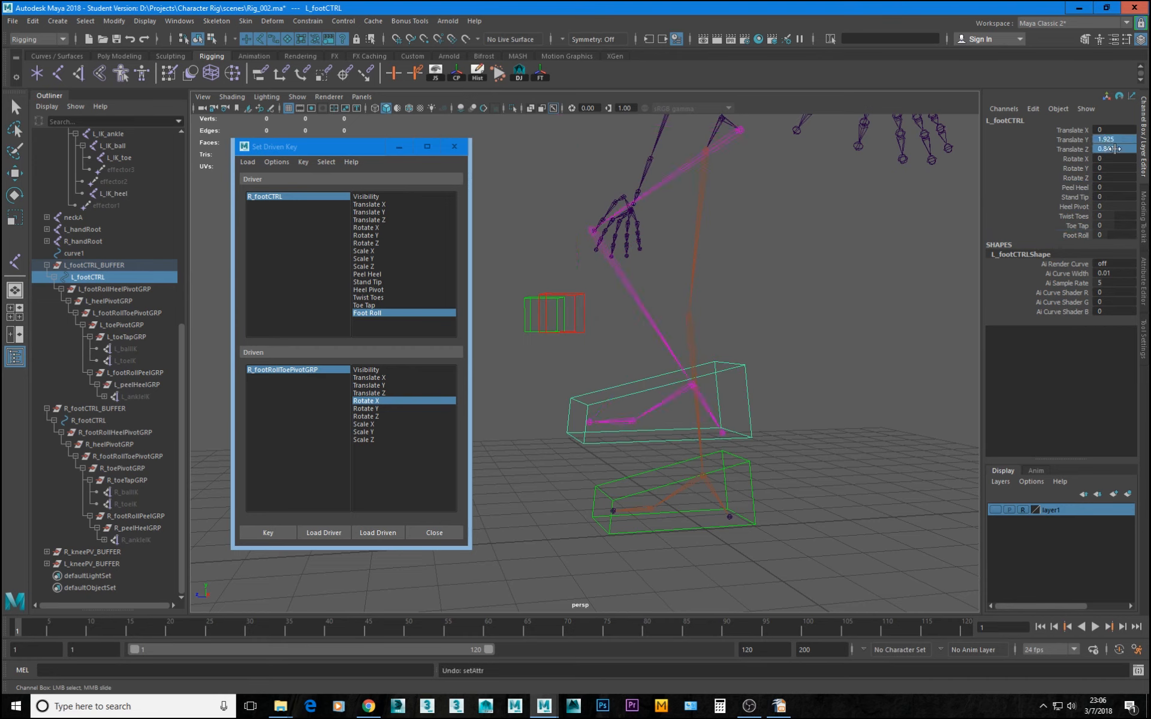
type("0")
key("Tab")
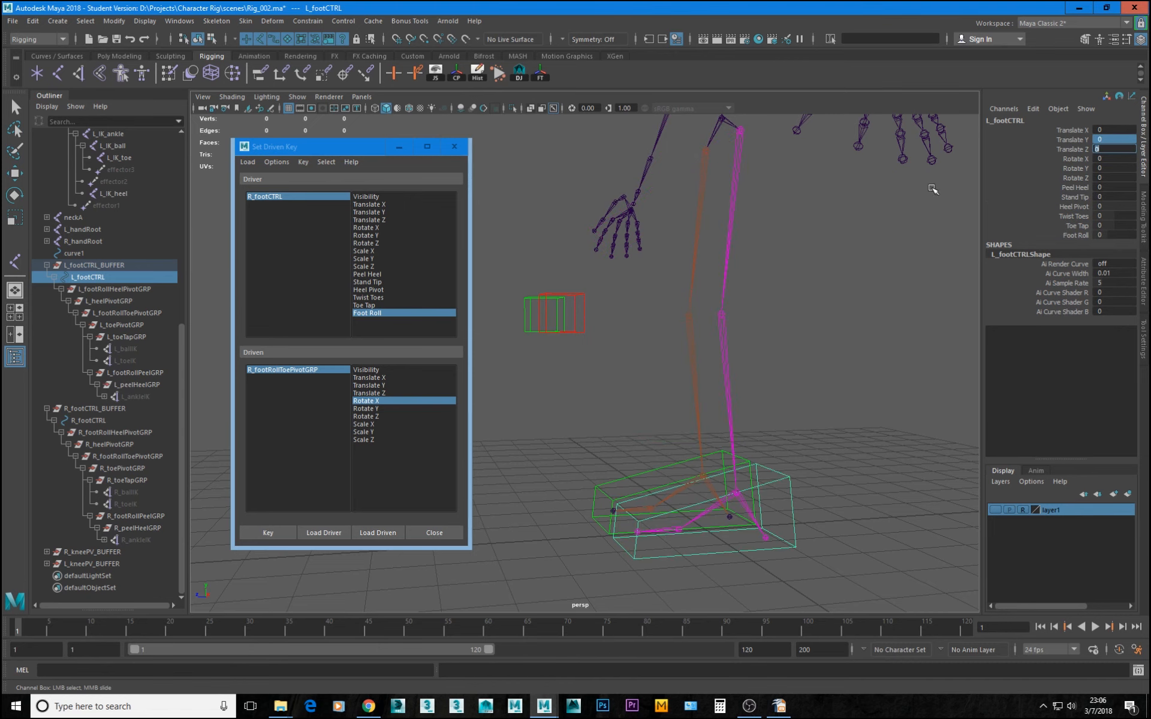
Close the Set Driven Key window and save the scene, accepting the student version notice, and clear the selection
left_click_drag(779, 300, 647, 228, "alt")
left_click(454, 147)
middle_click_drag(575, 293, 512, 290, "alt")
middle_click_drag(577, 265, 571, 268, "alt")
left_click_drag(571, 269, 557, 270, "alt")
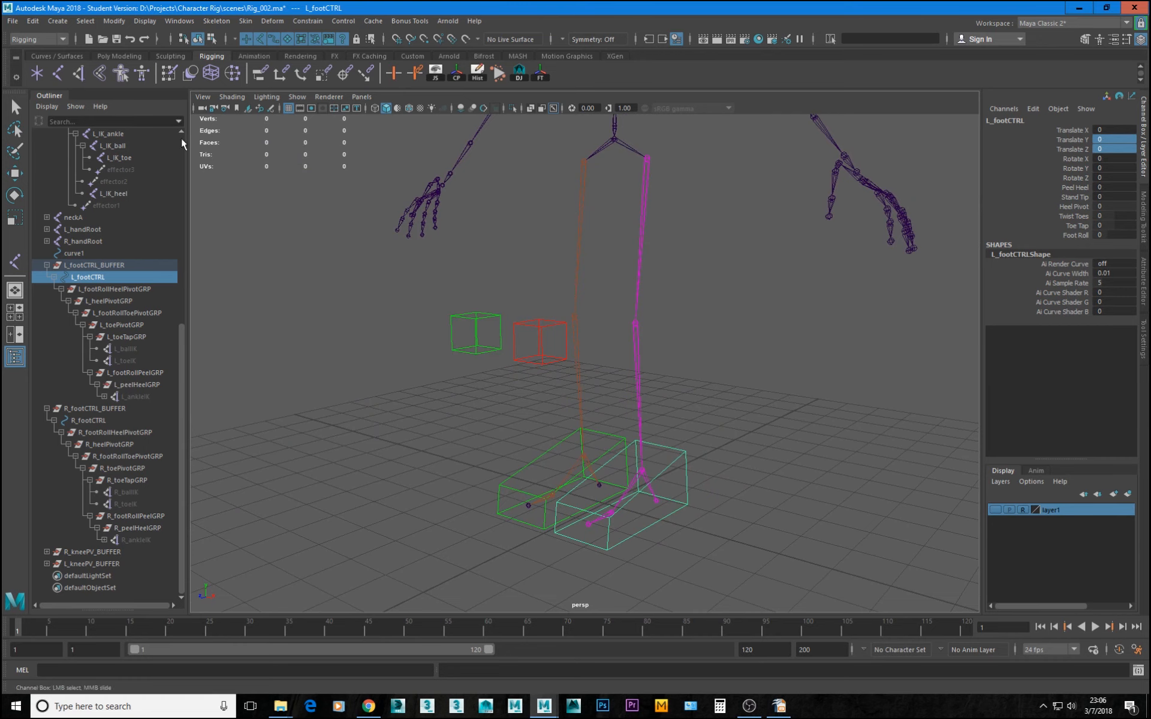
left_click(116, 40)
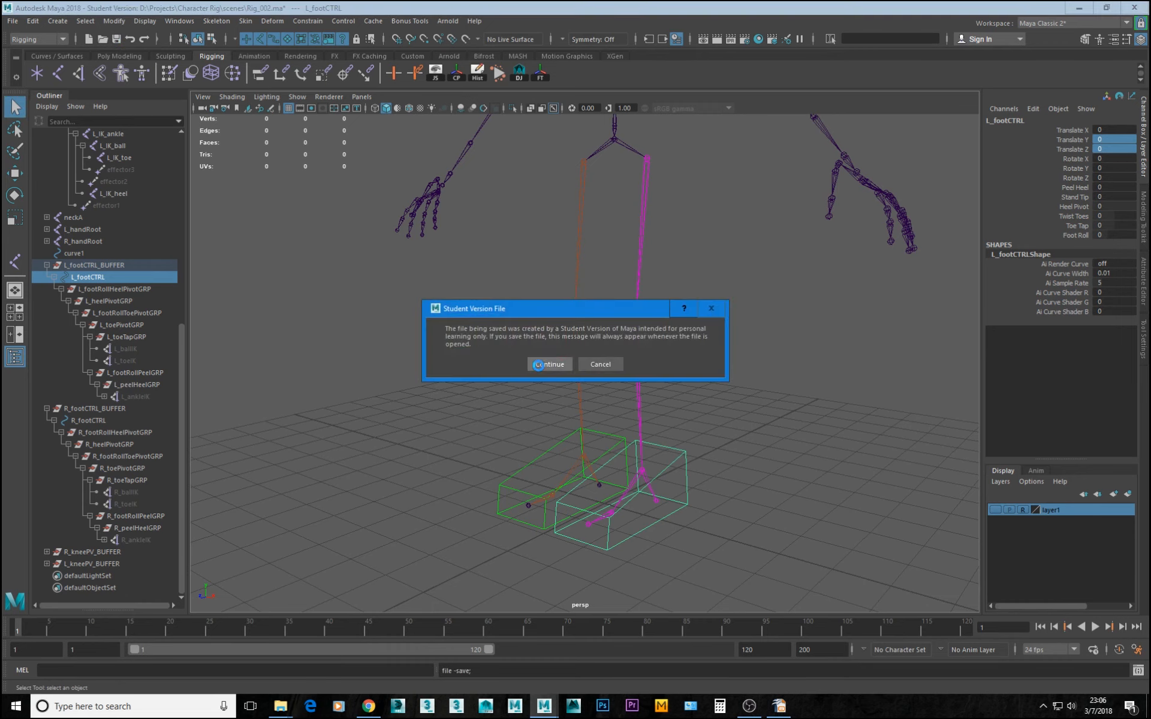
left_click(539, 365)
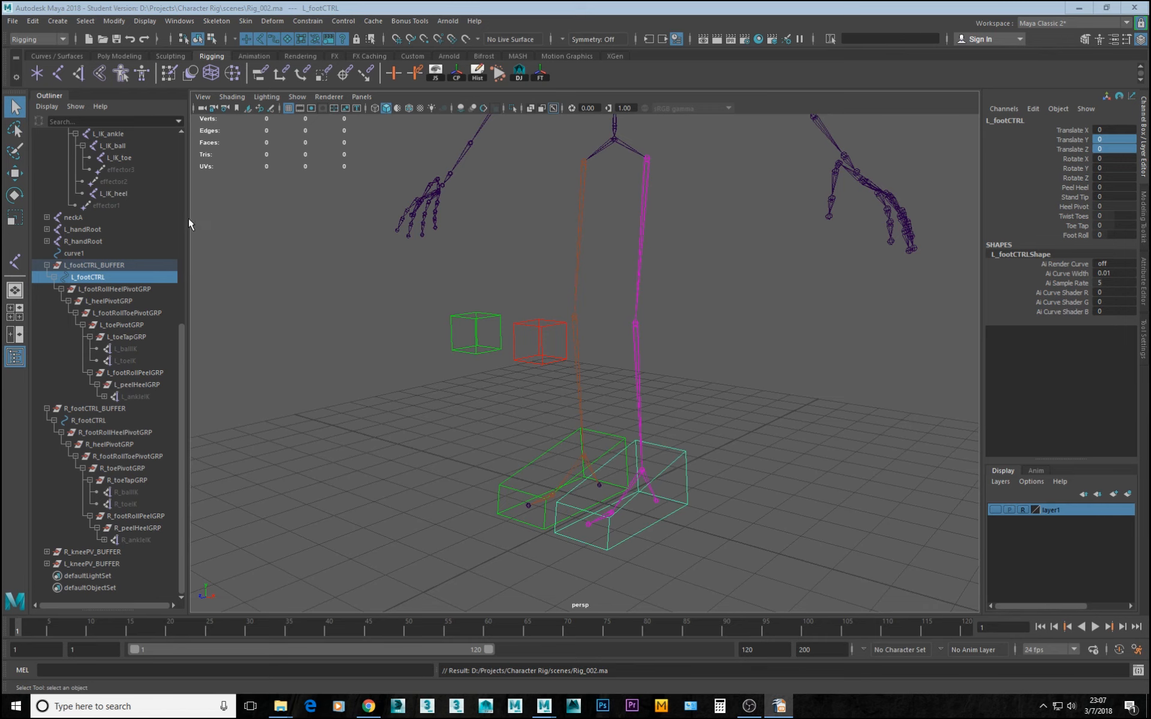
left_click(819, 392)
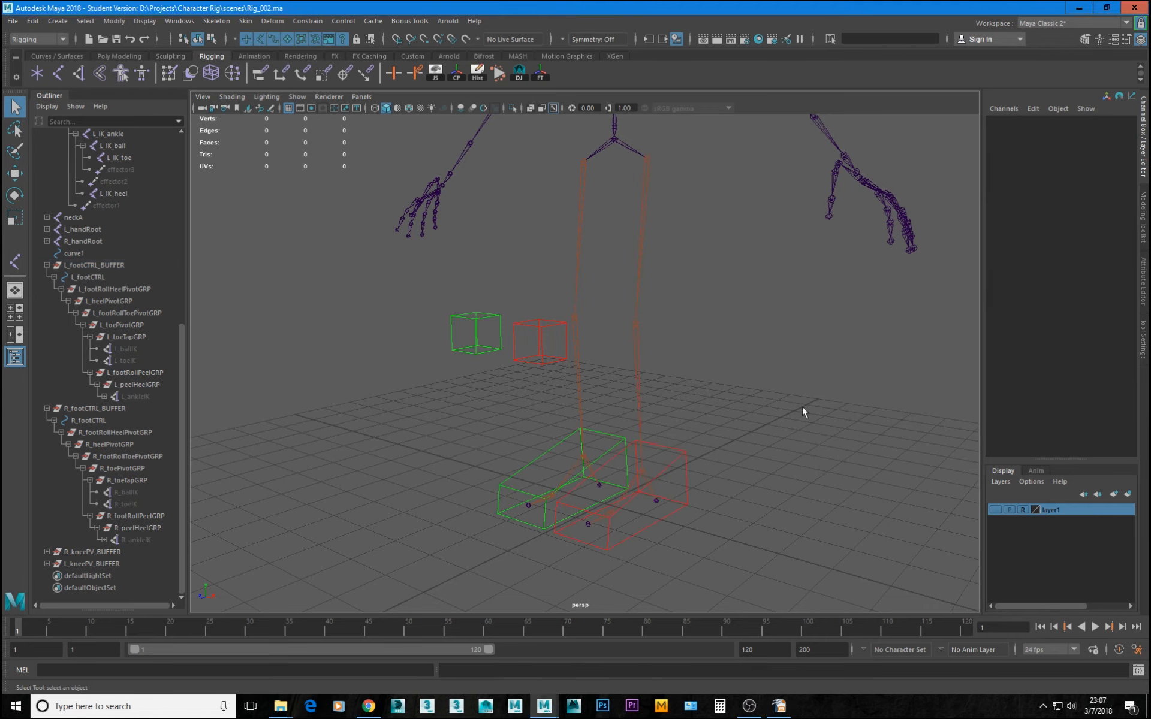
left_click_drag(788, 429, 742, 430, "alt")
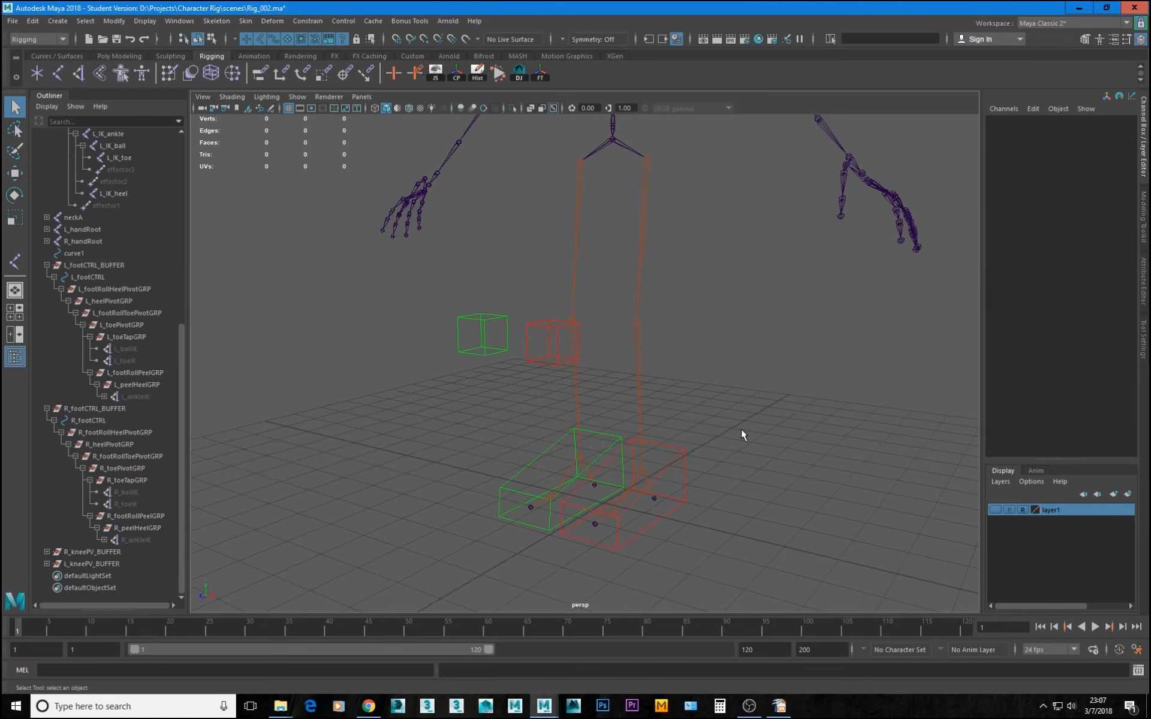